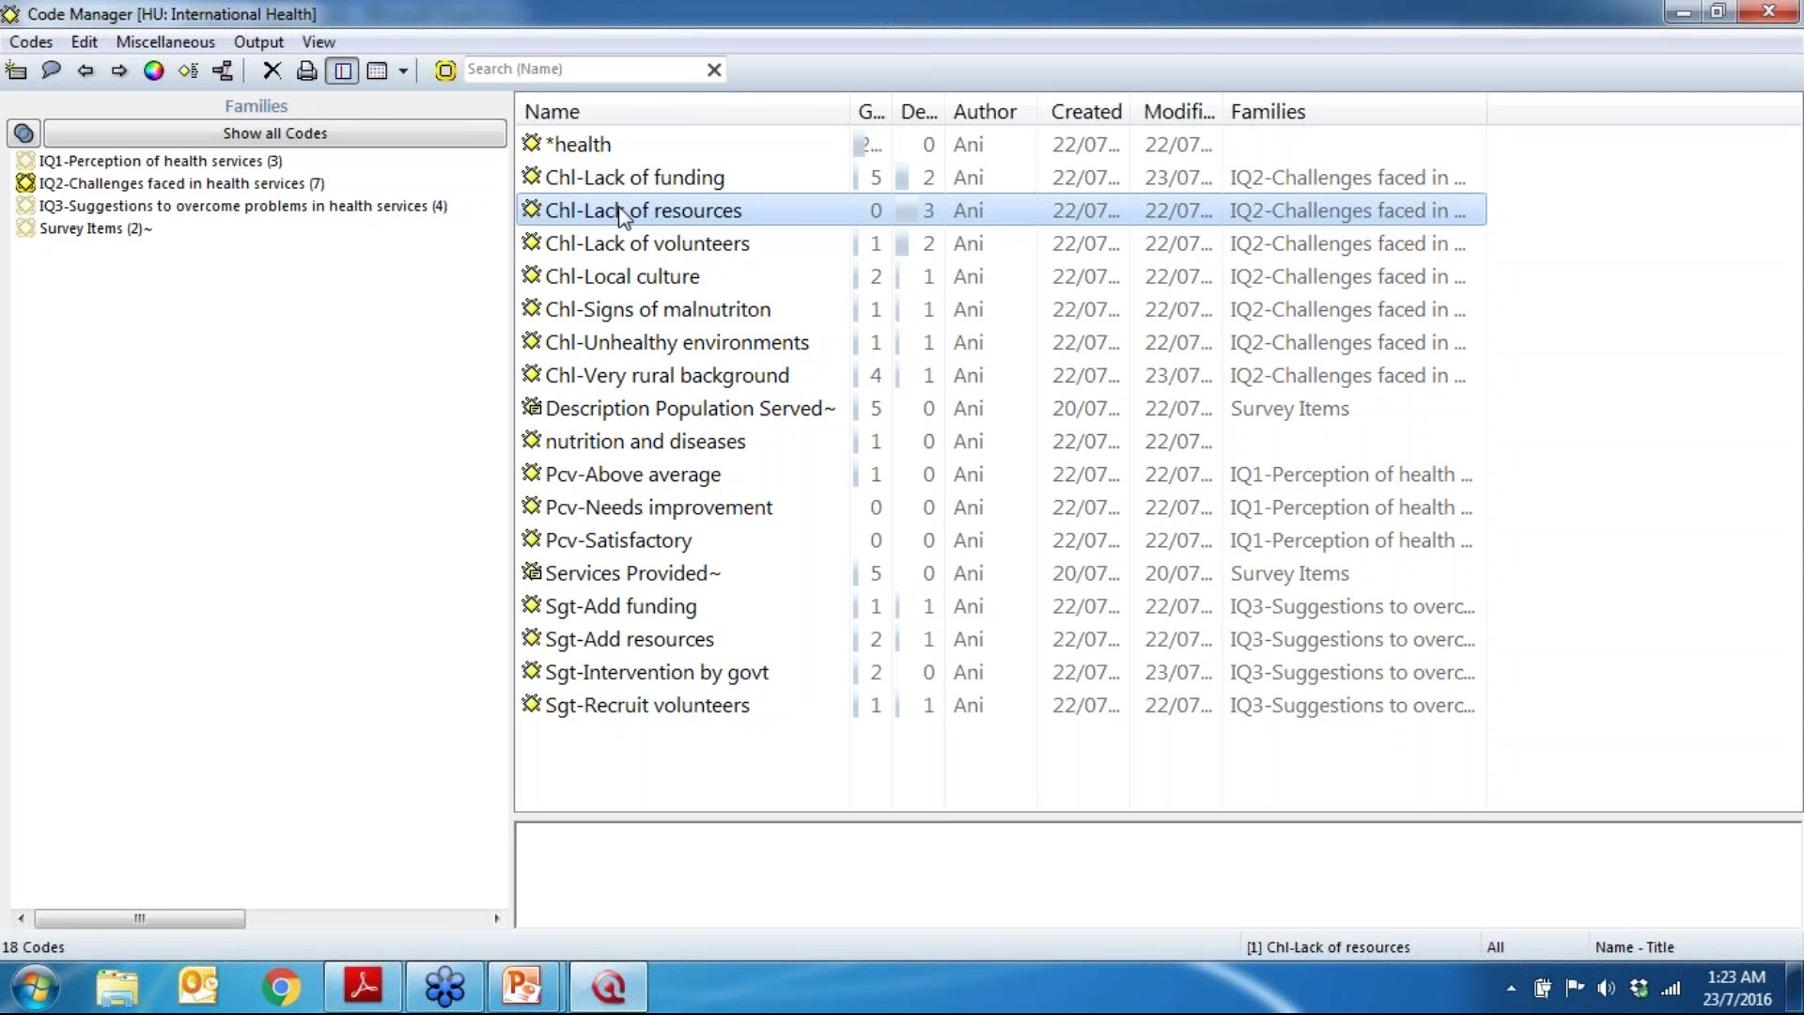
Step: Review the codes Pcv-Needs improvement and Sgt-Intervention by govt against the Code System Organization slide in PowerPoint
click(640, 512)
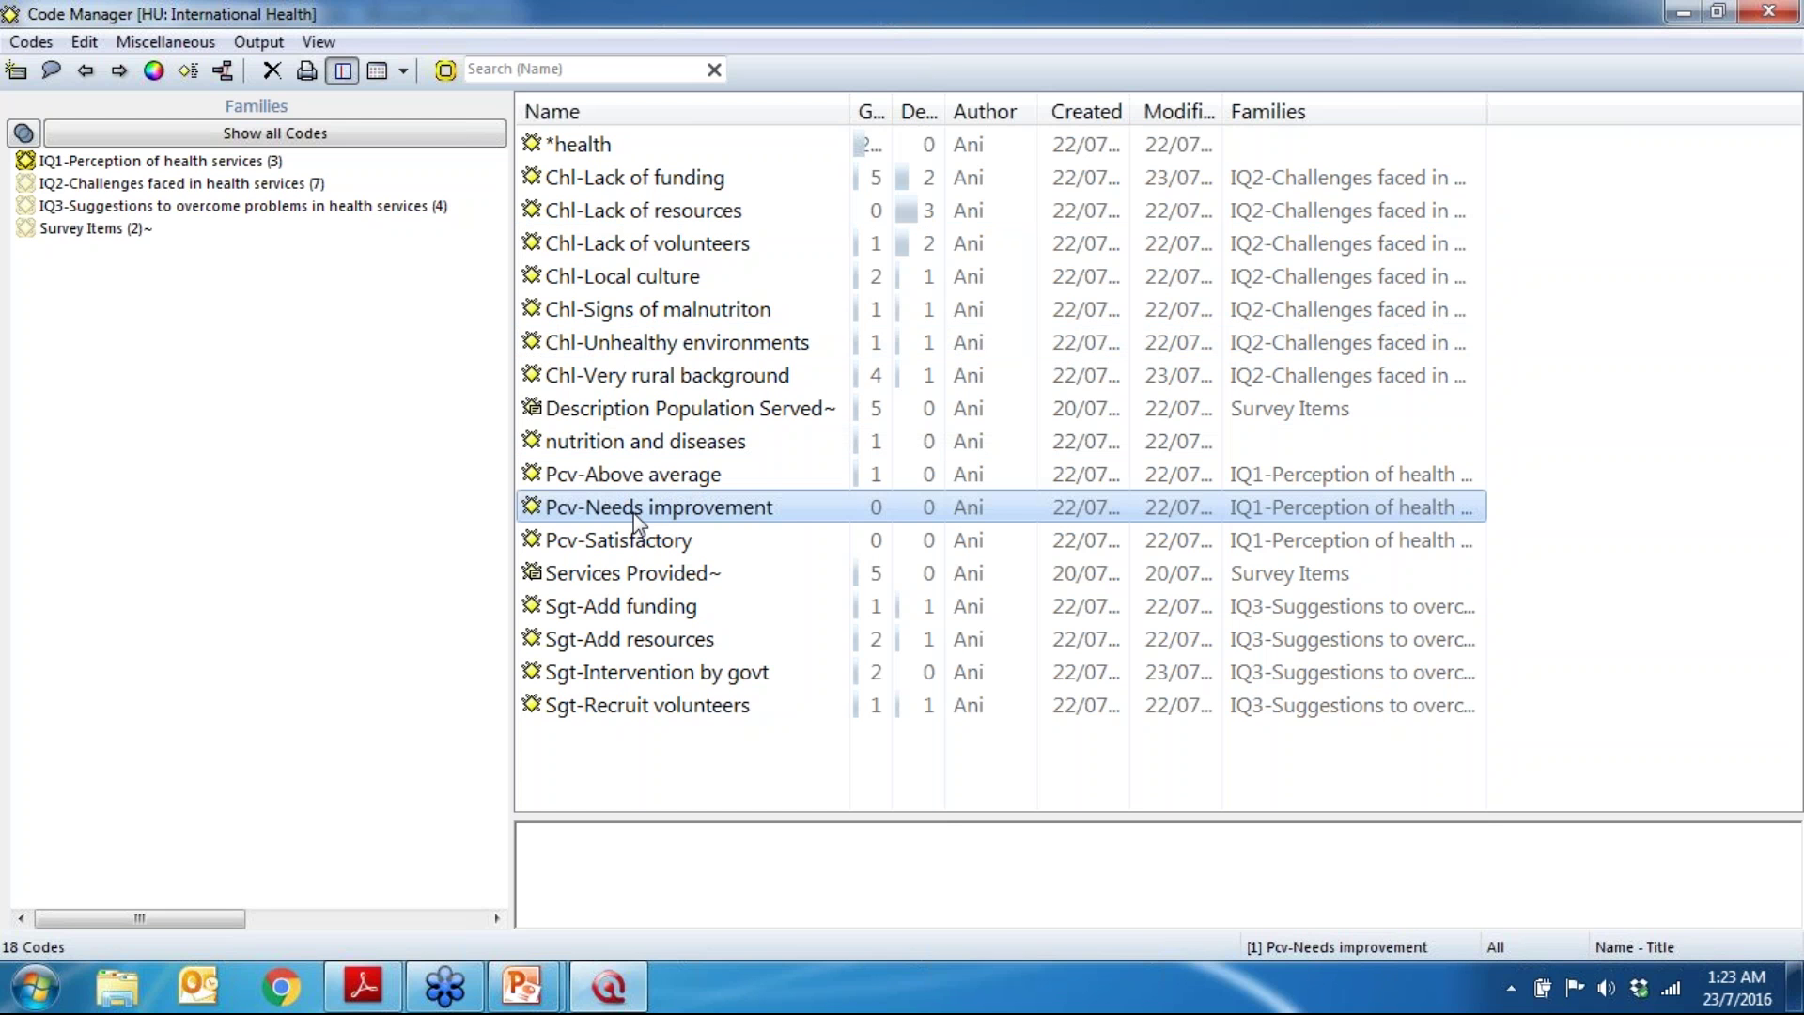
click(636, 673)
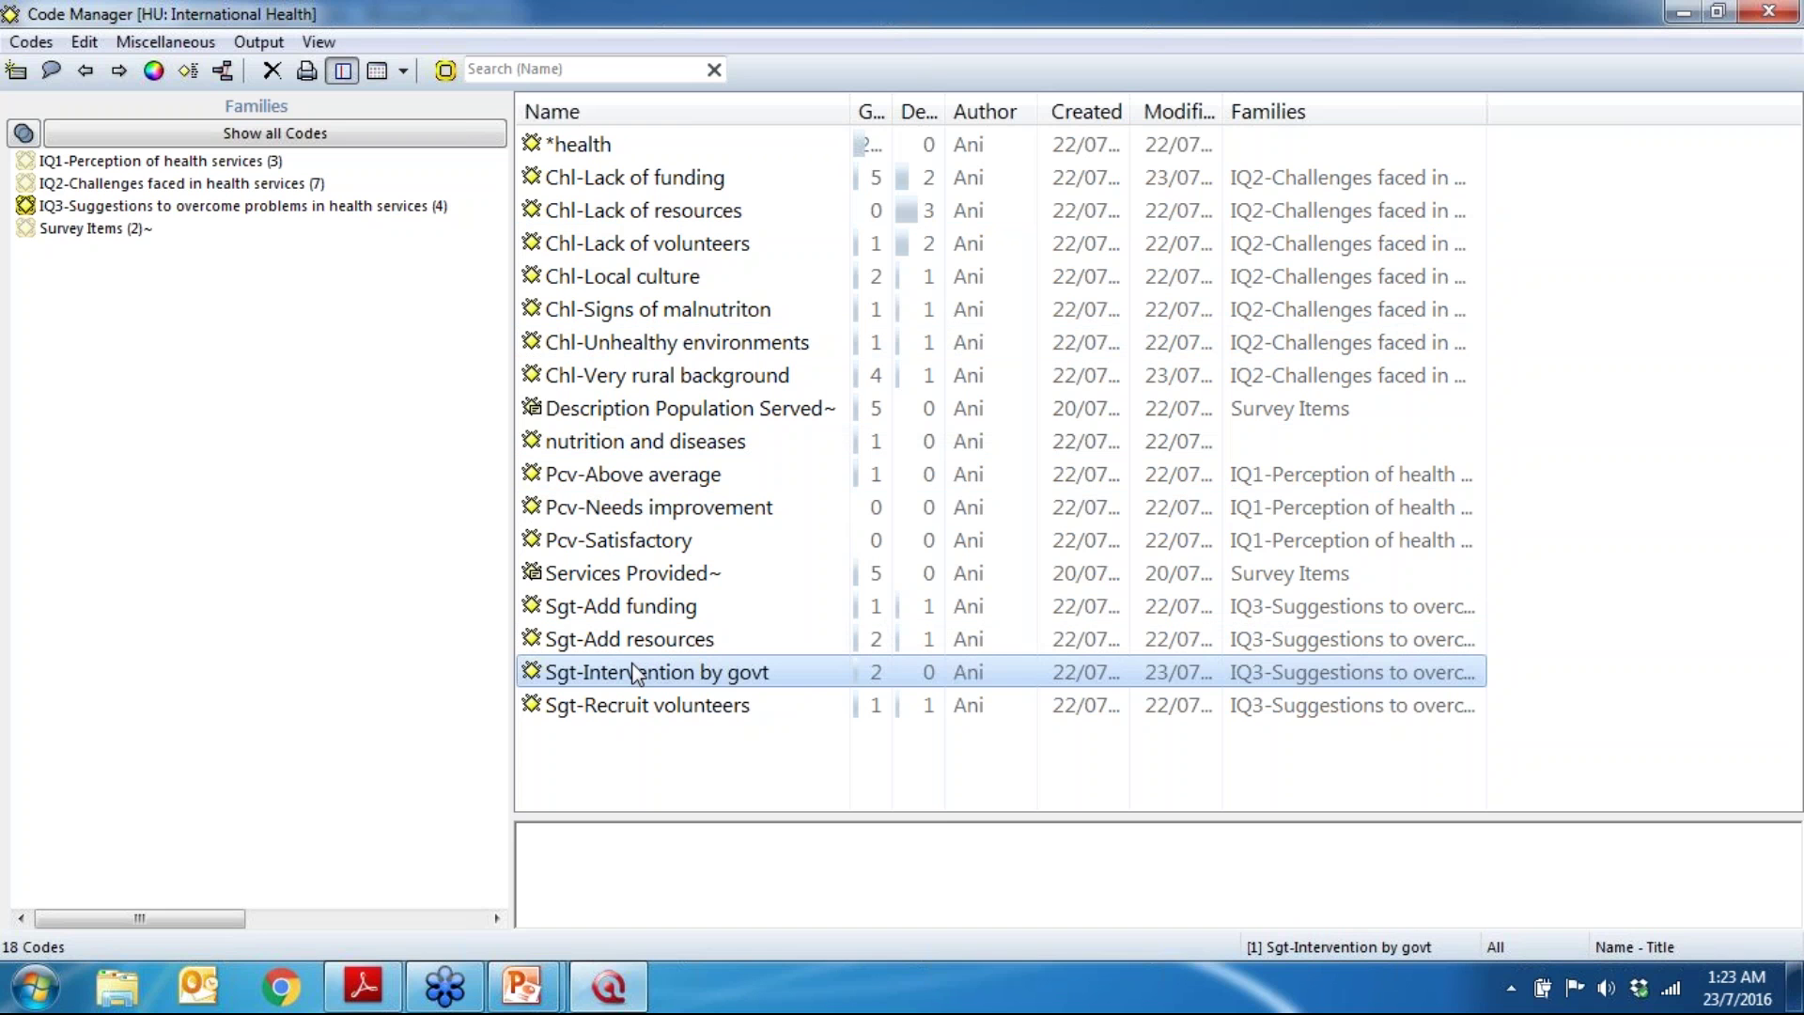
click(522, 987)
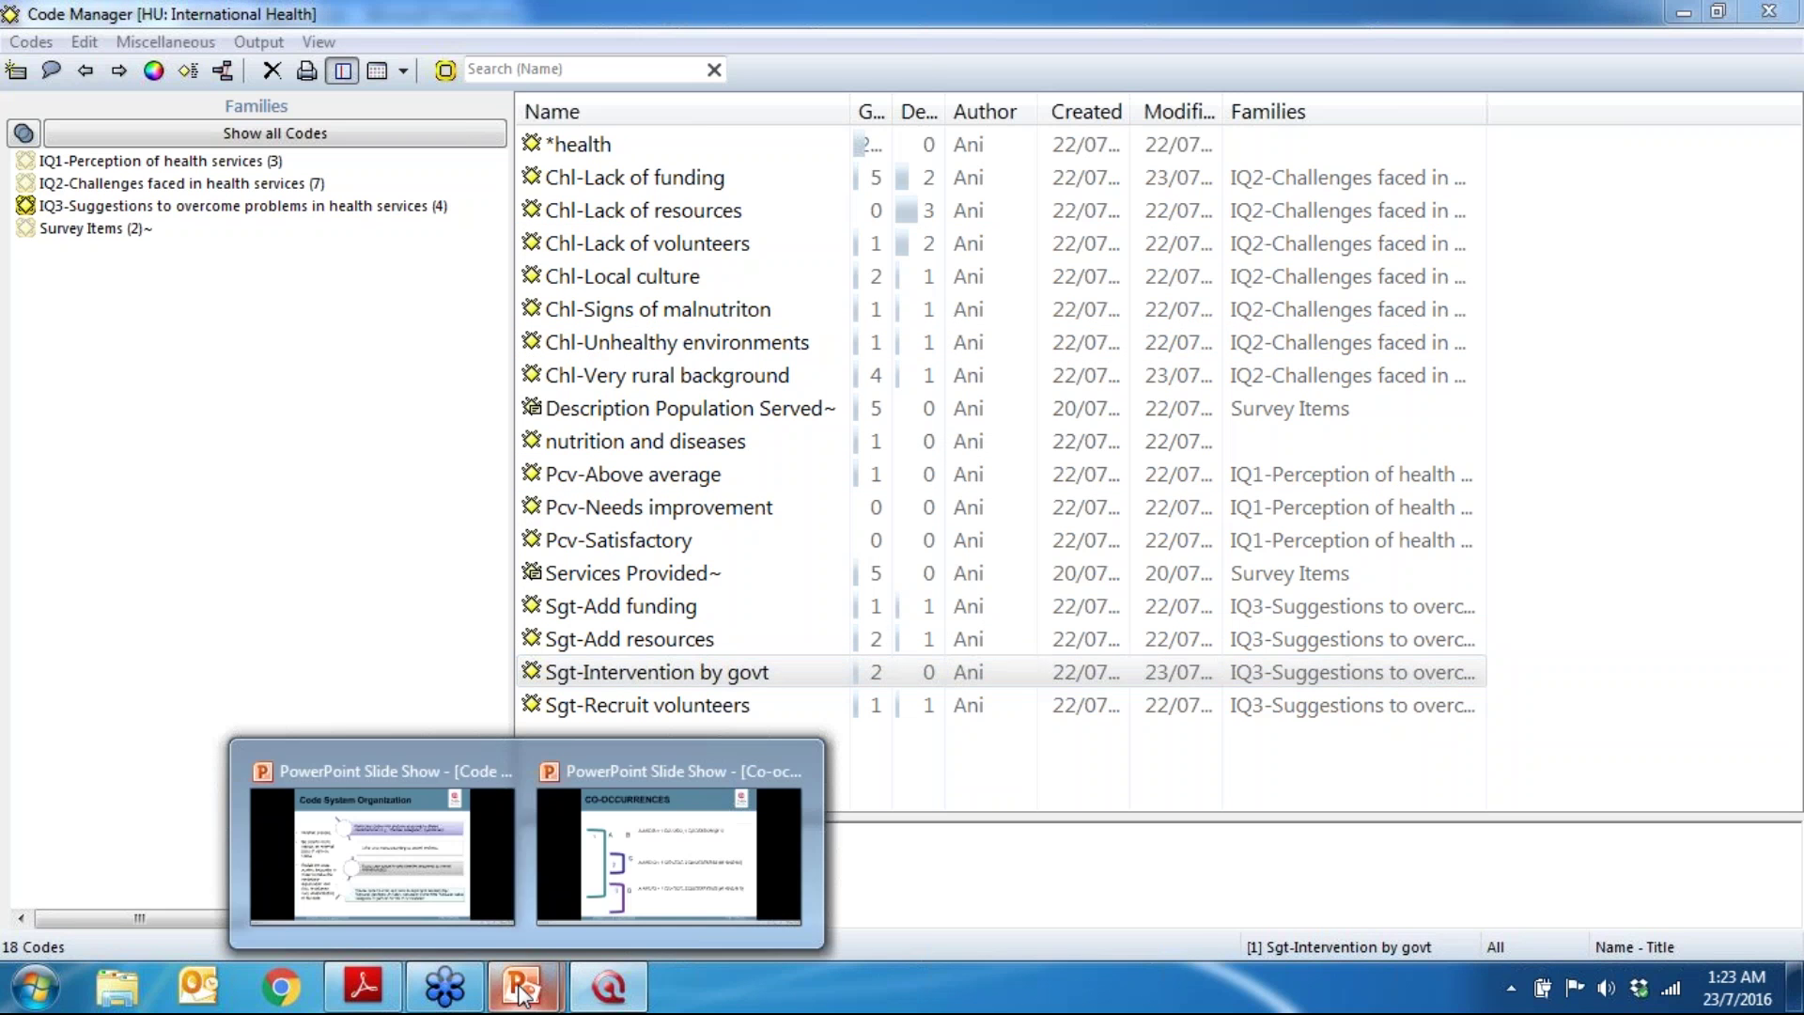
click(436, 916)
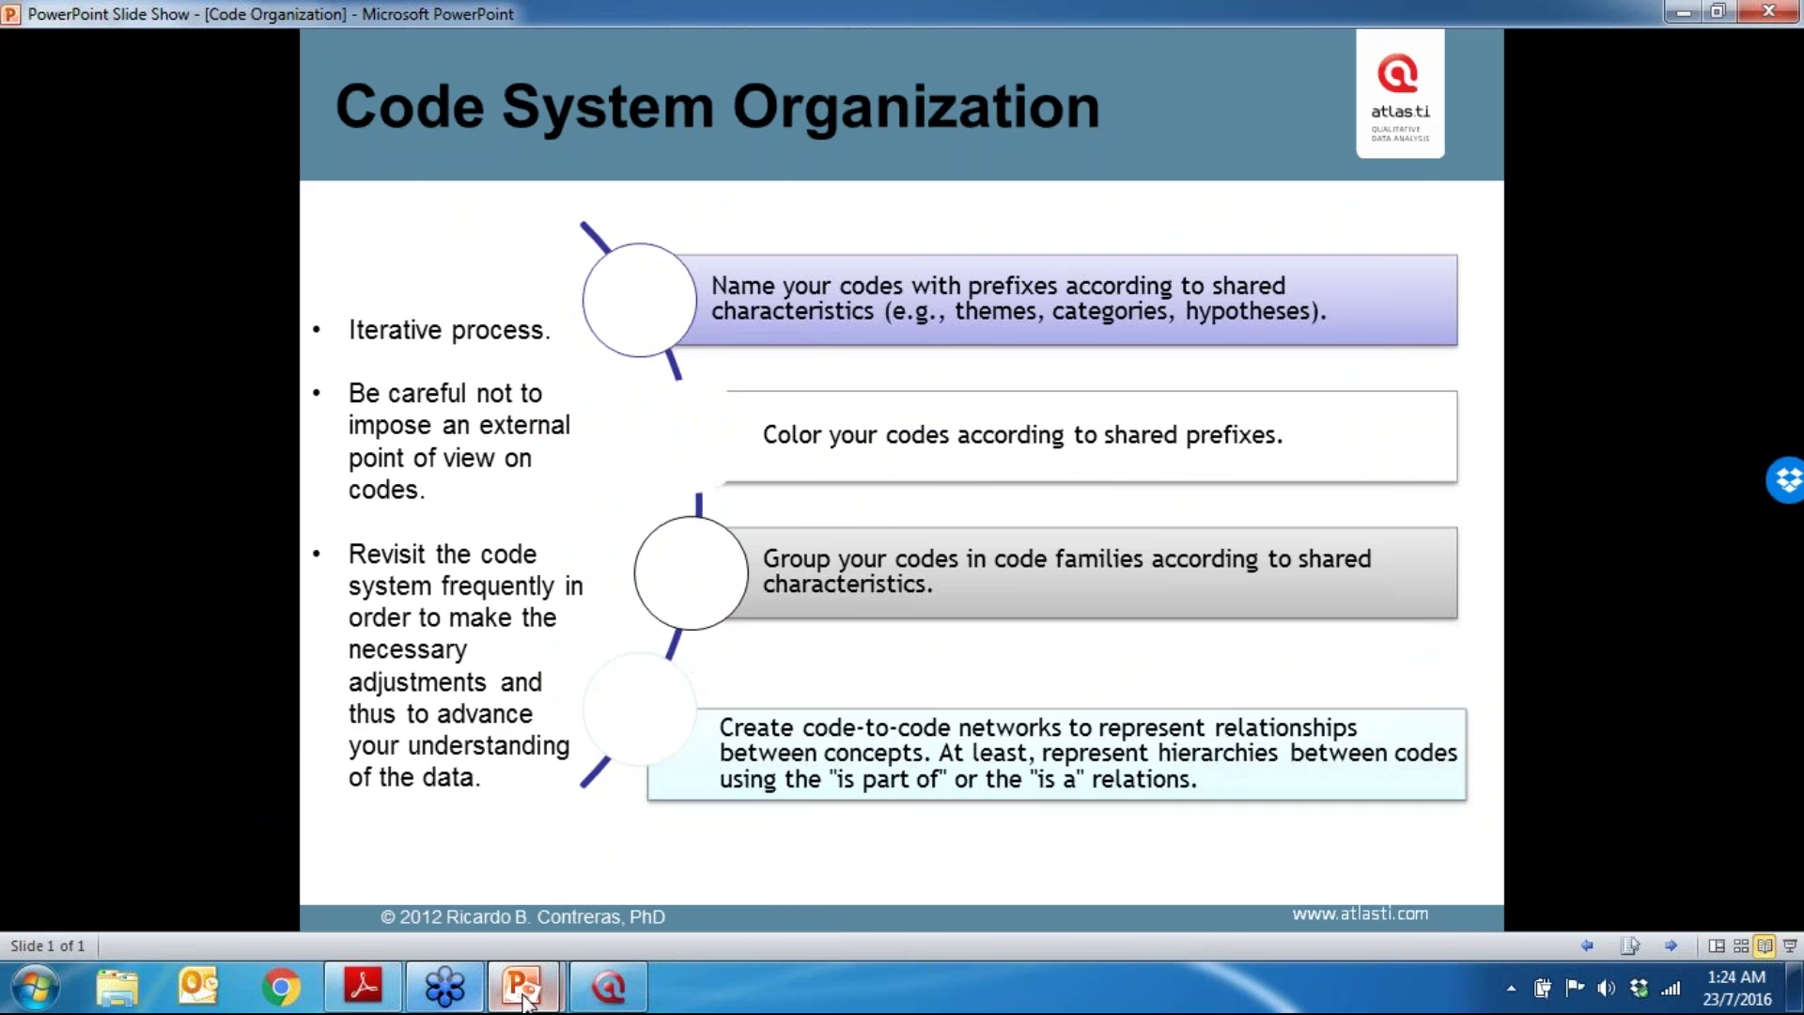
click(594, 999)
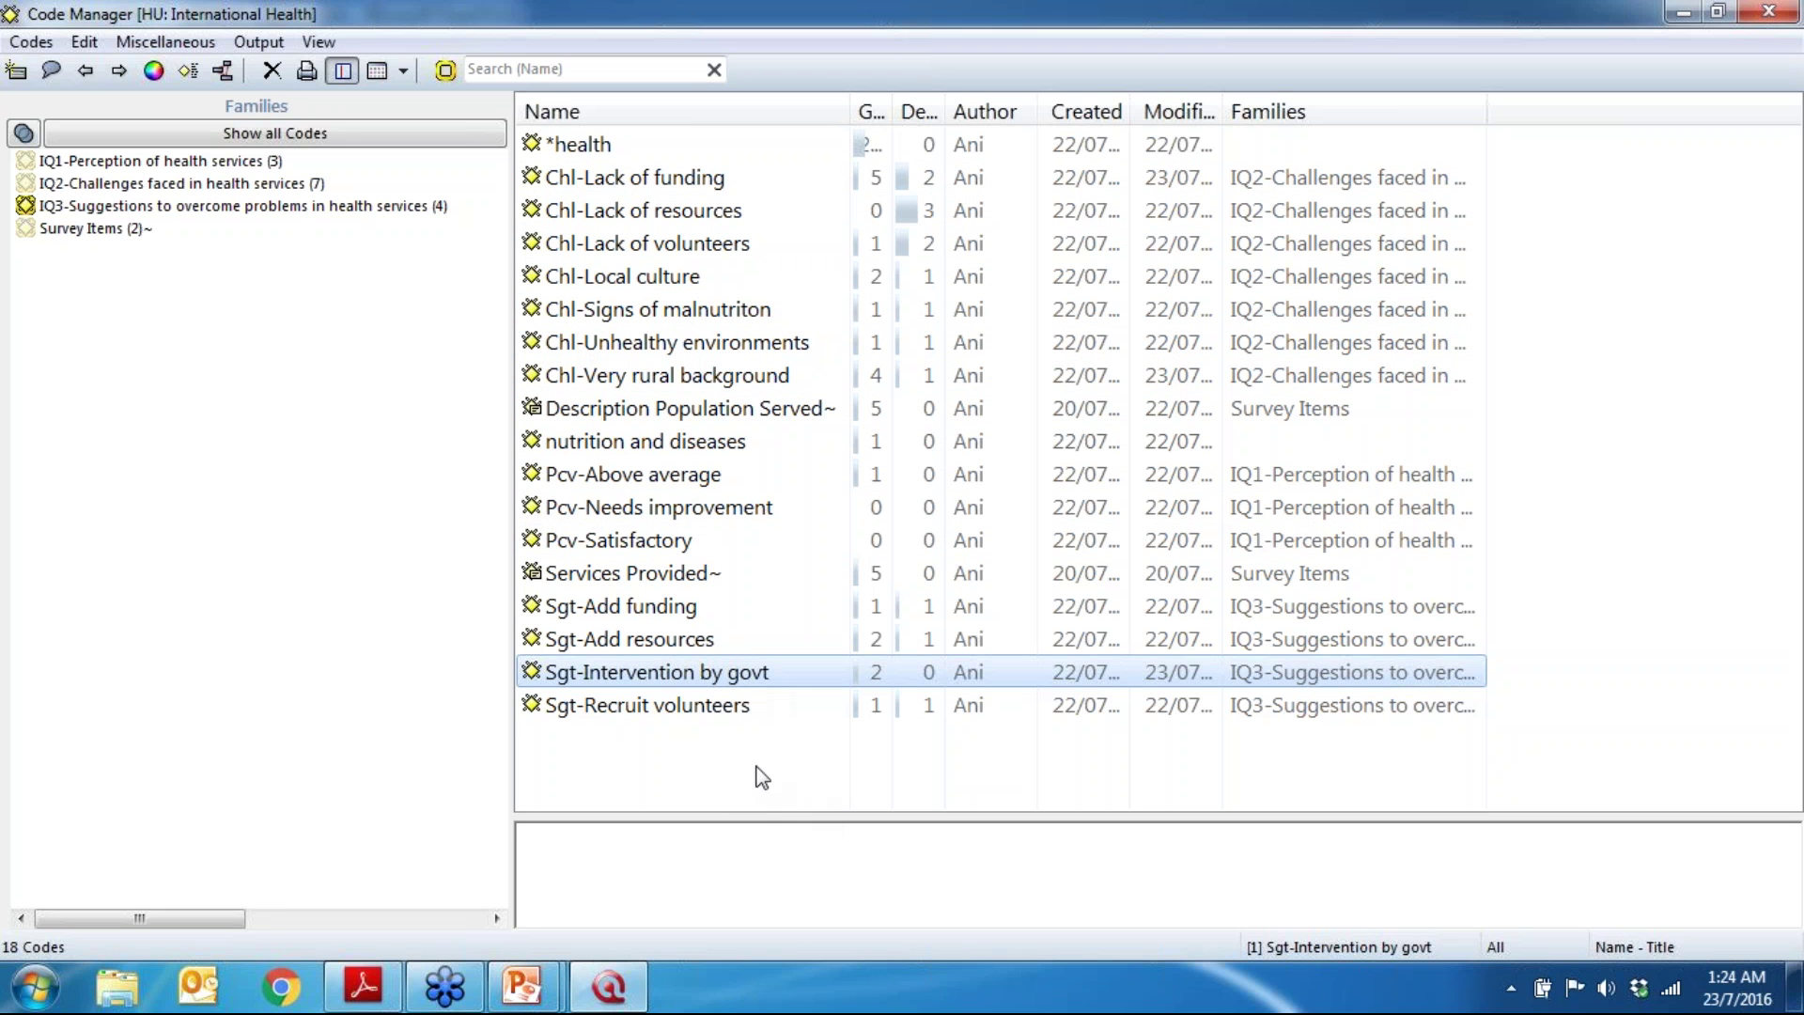
click(519, 984)
click(487, 864)
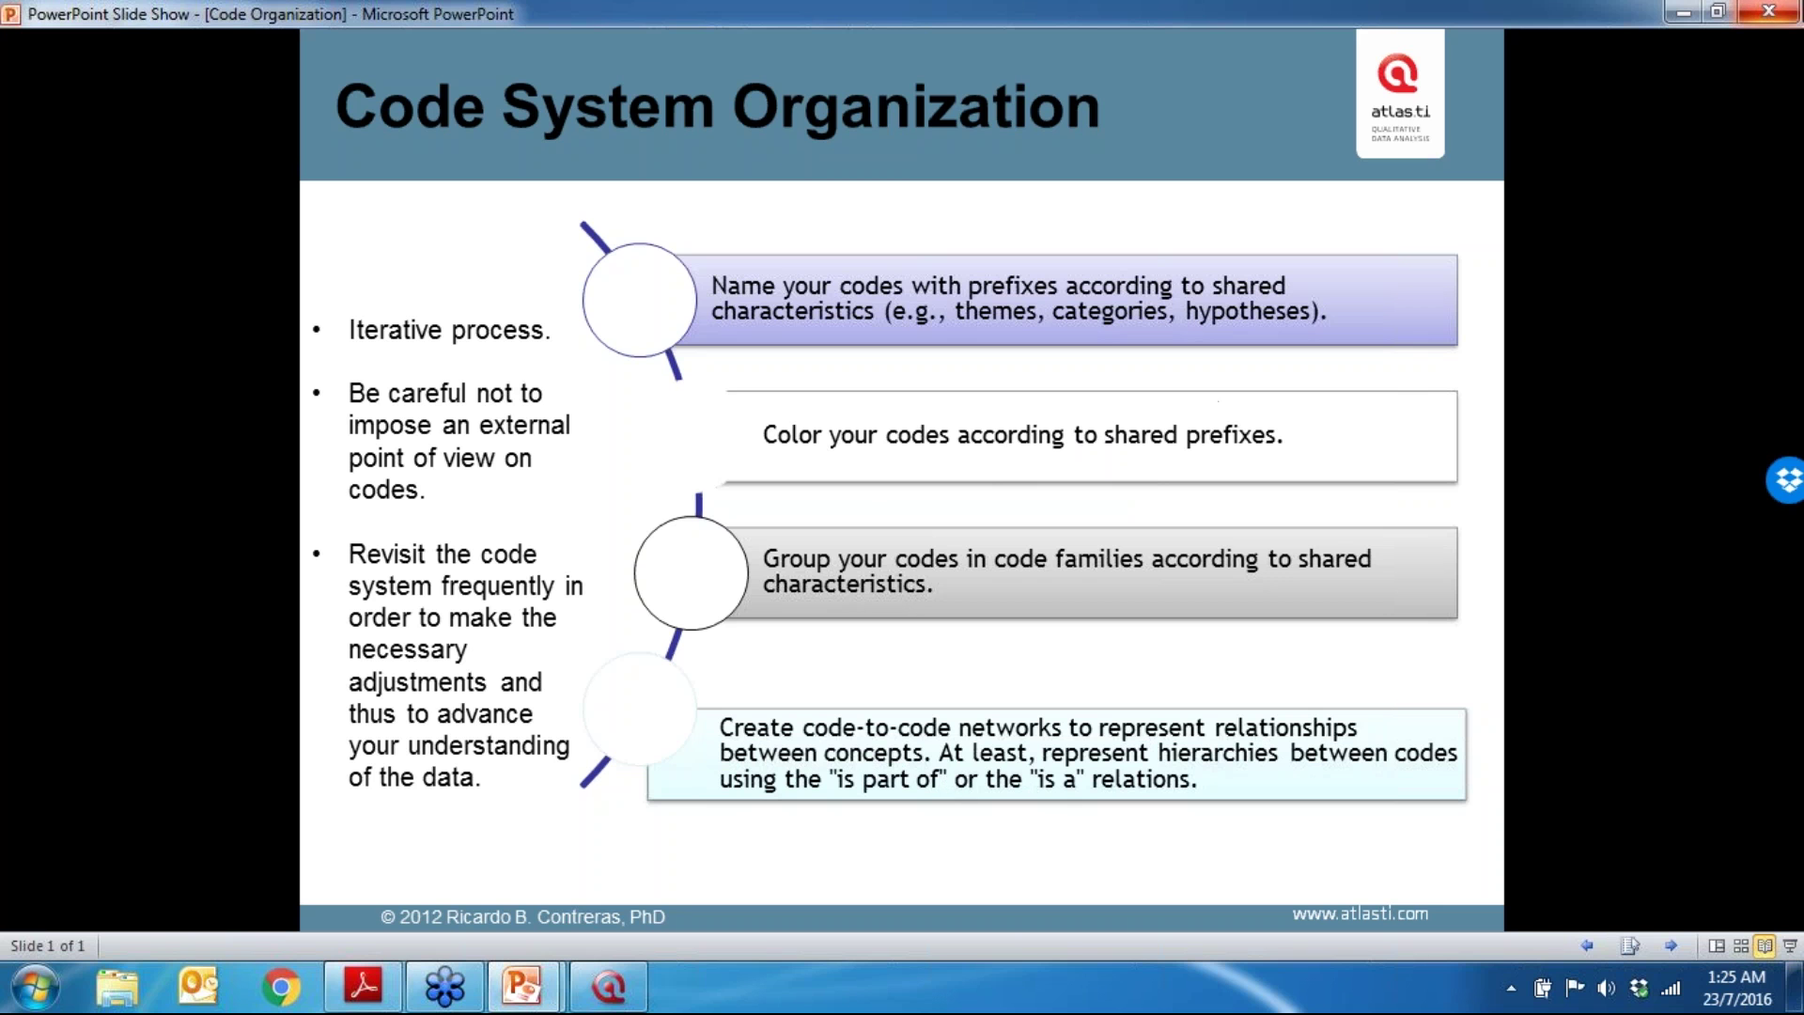
Step: Close the slide show and the Code Manager, and save the International Health project
click(1772, 13)
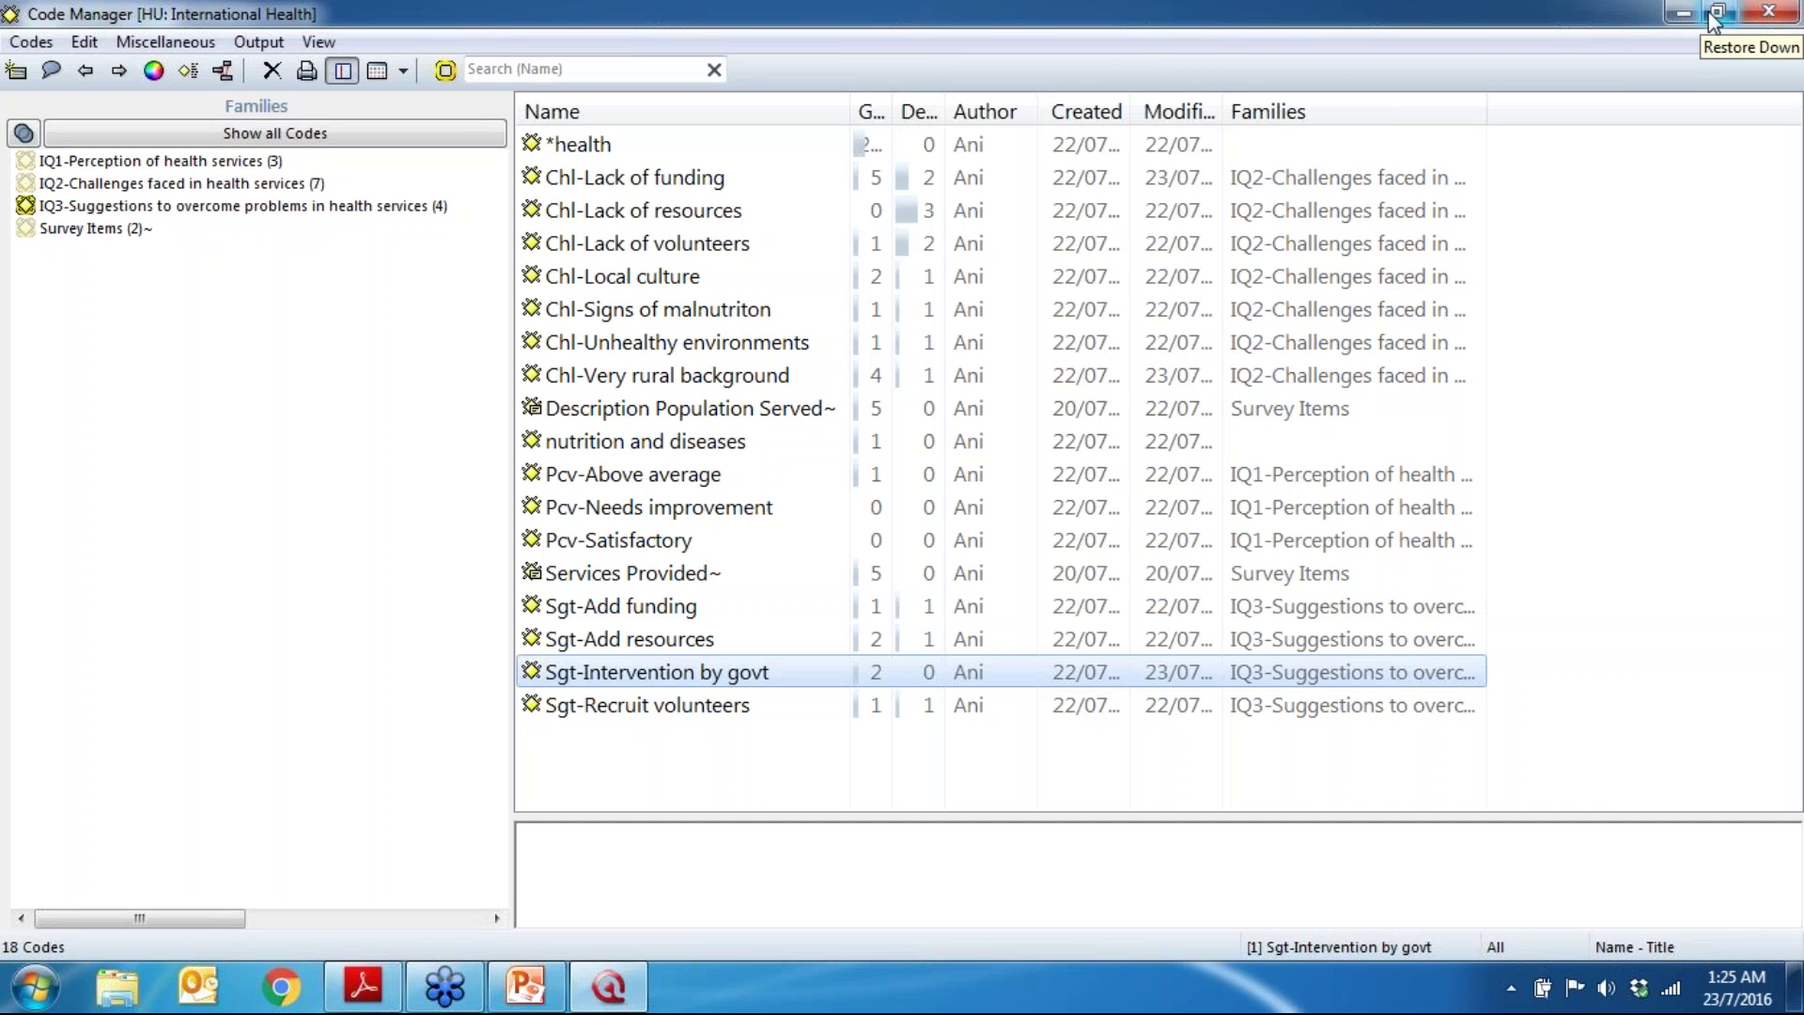
click(1768, 11)
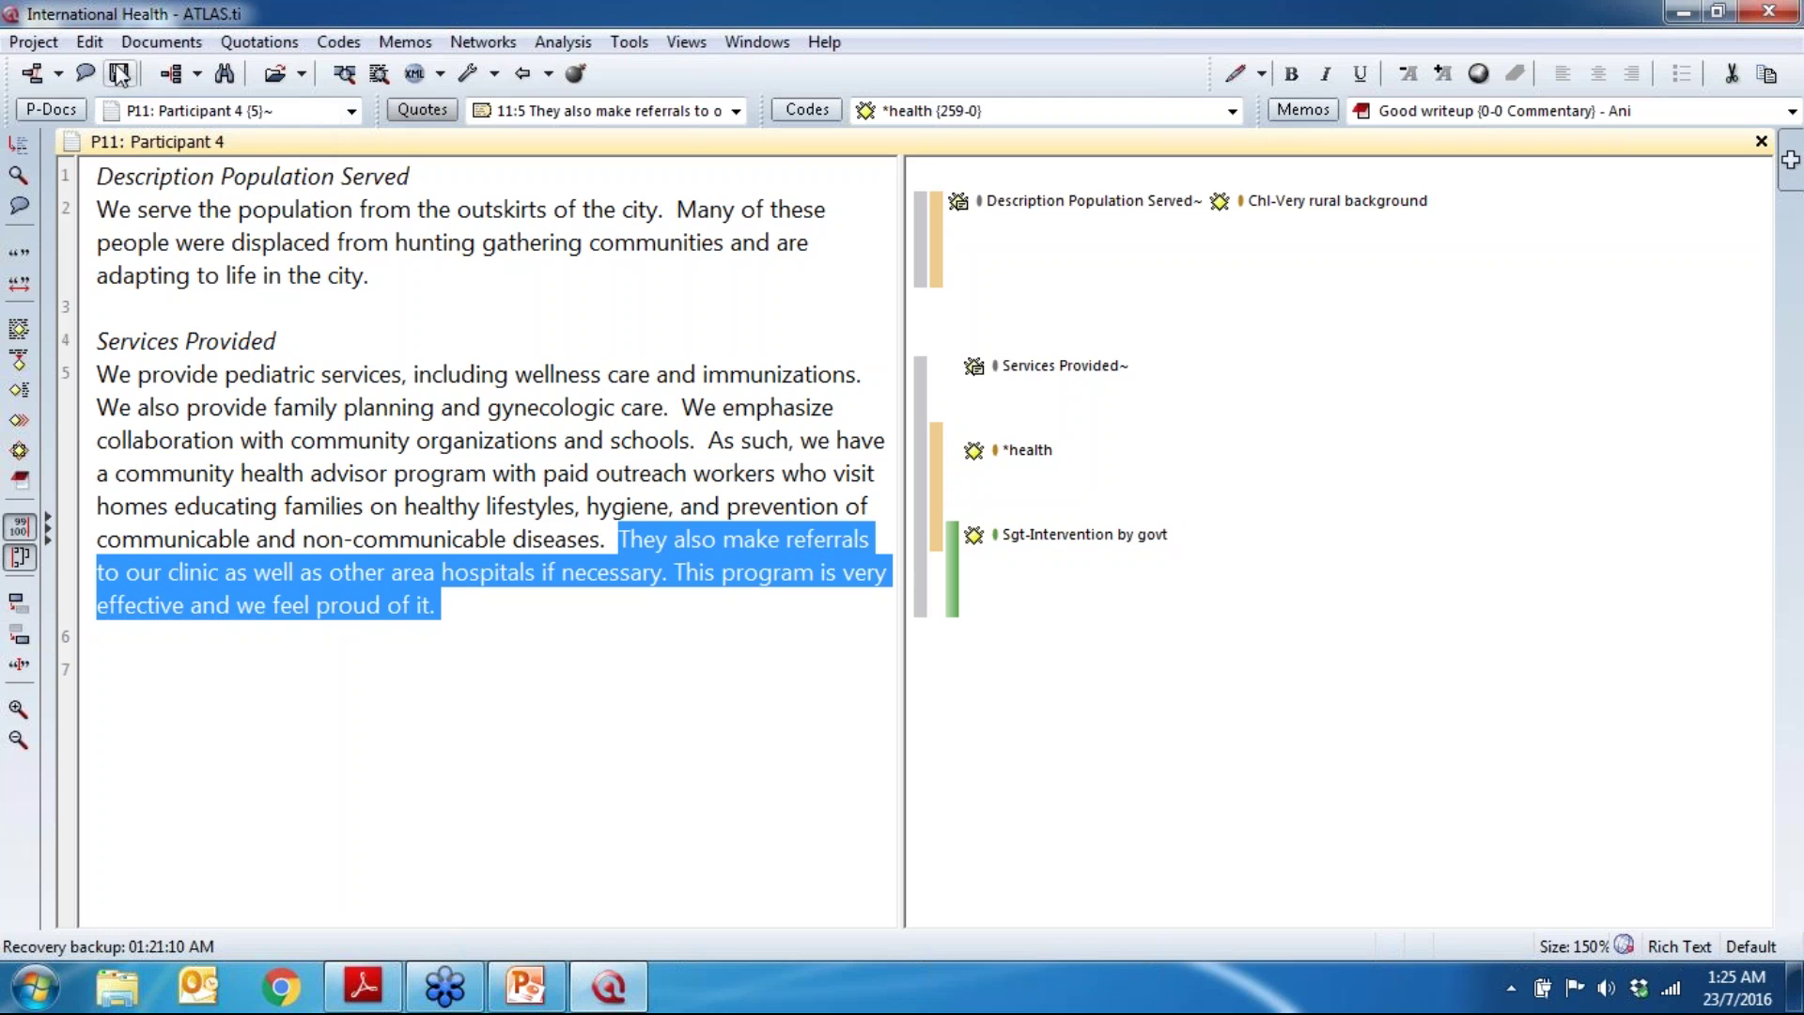
click(118, 73)
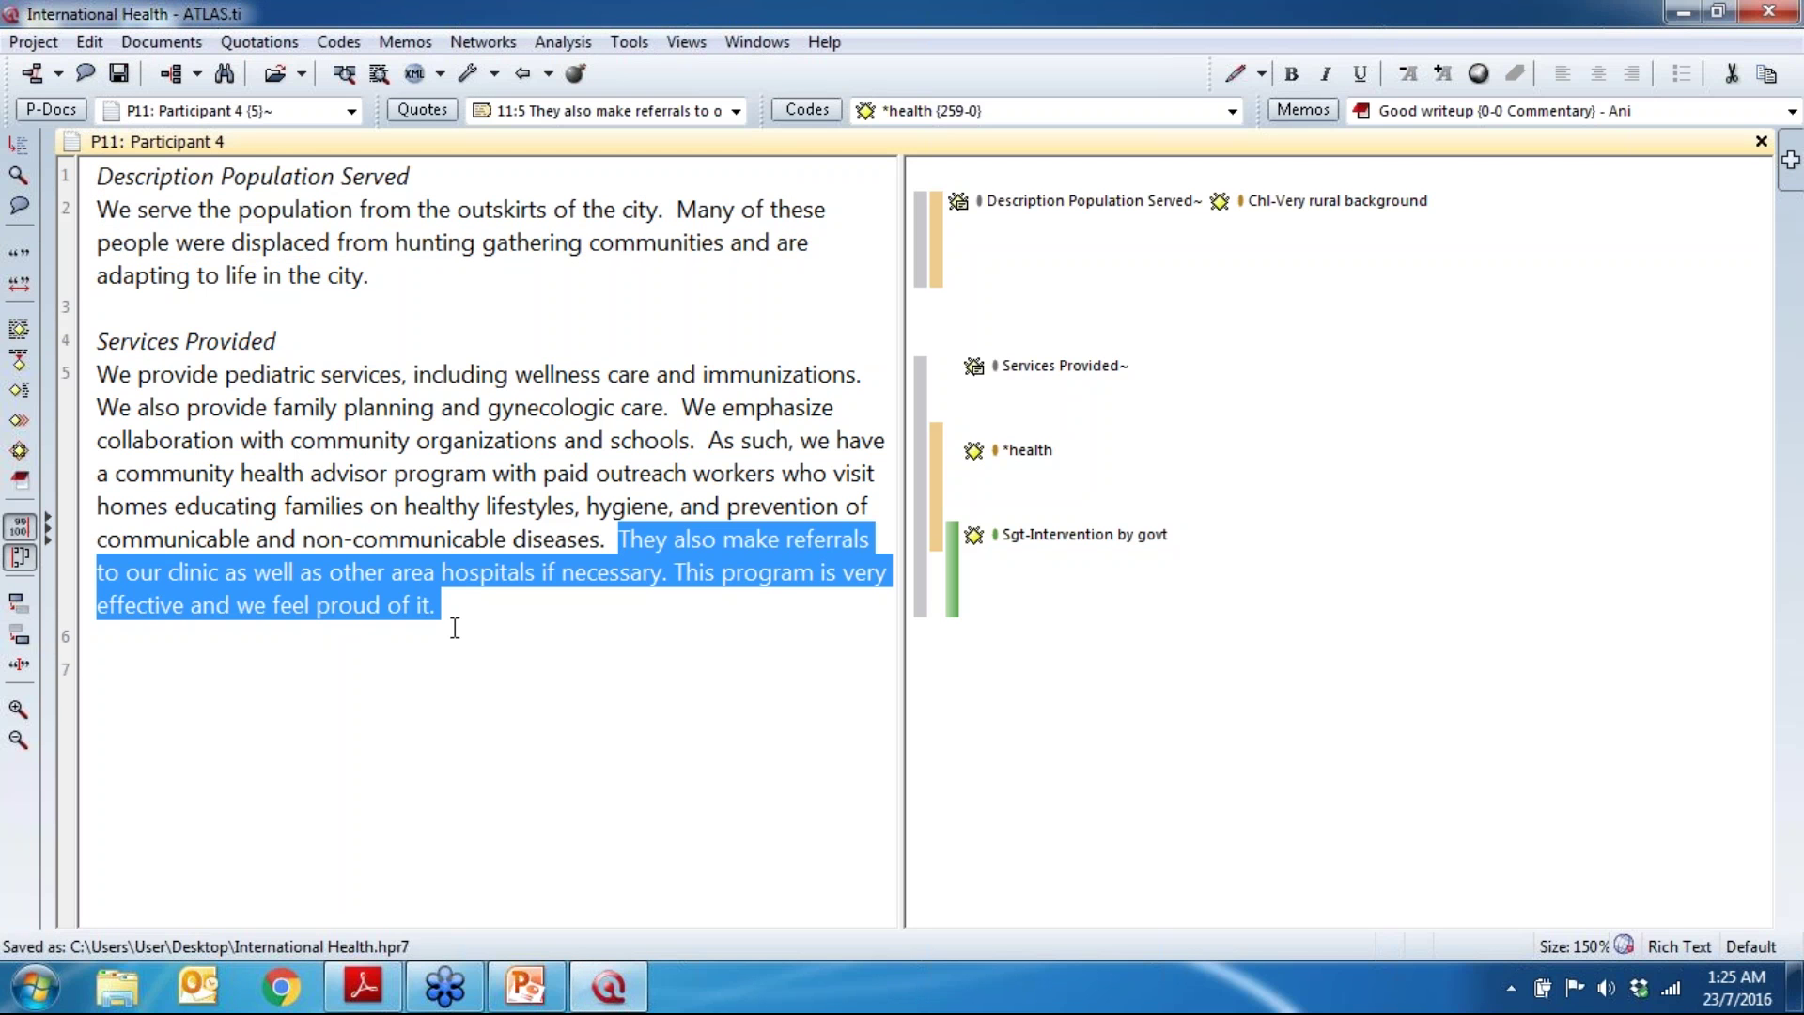
click(579, 481)
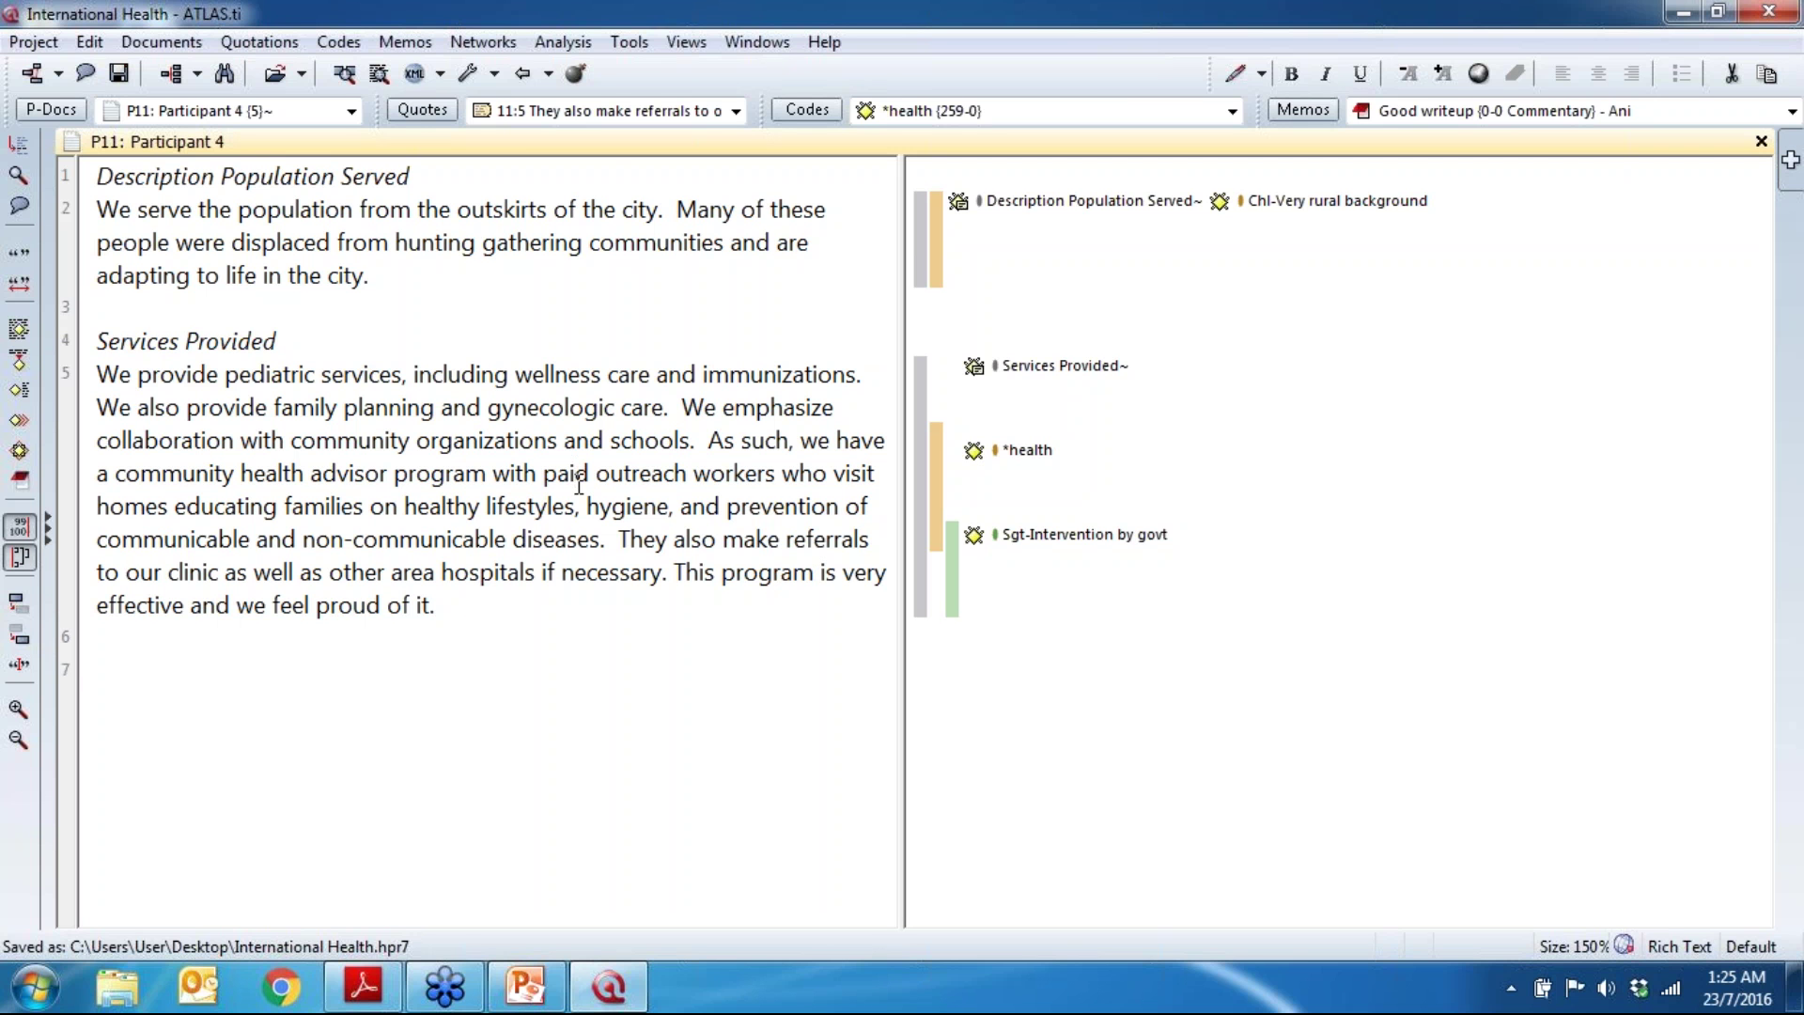
Step: Run the Word Cruncher on all current primary documents with the output sent to Excel
click(539, 42)
click(704, 74)
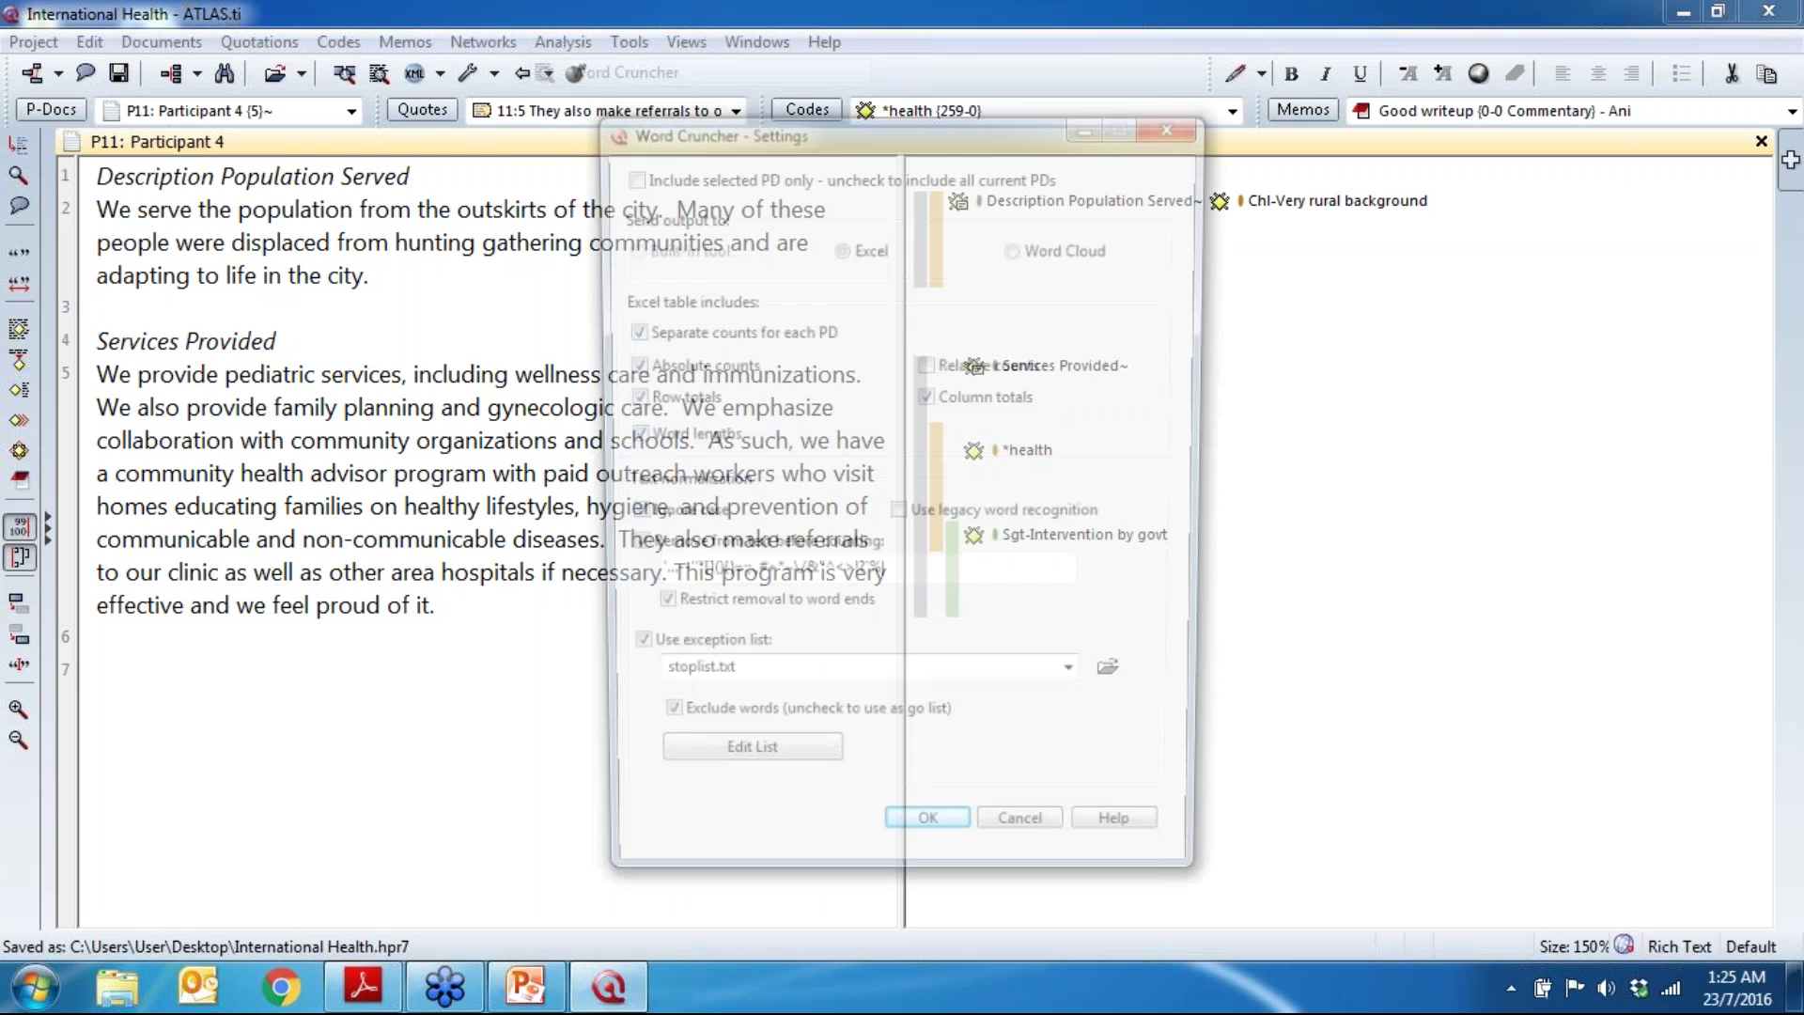
click(843, 176)
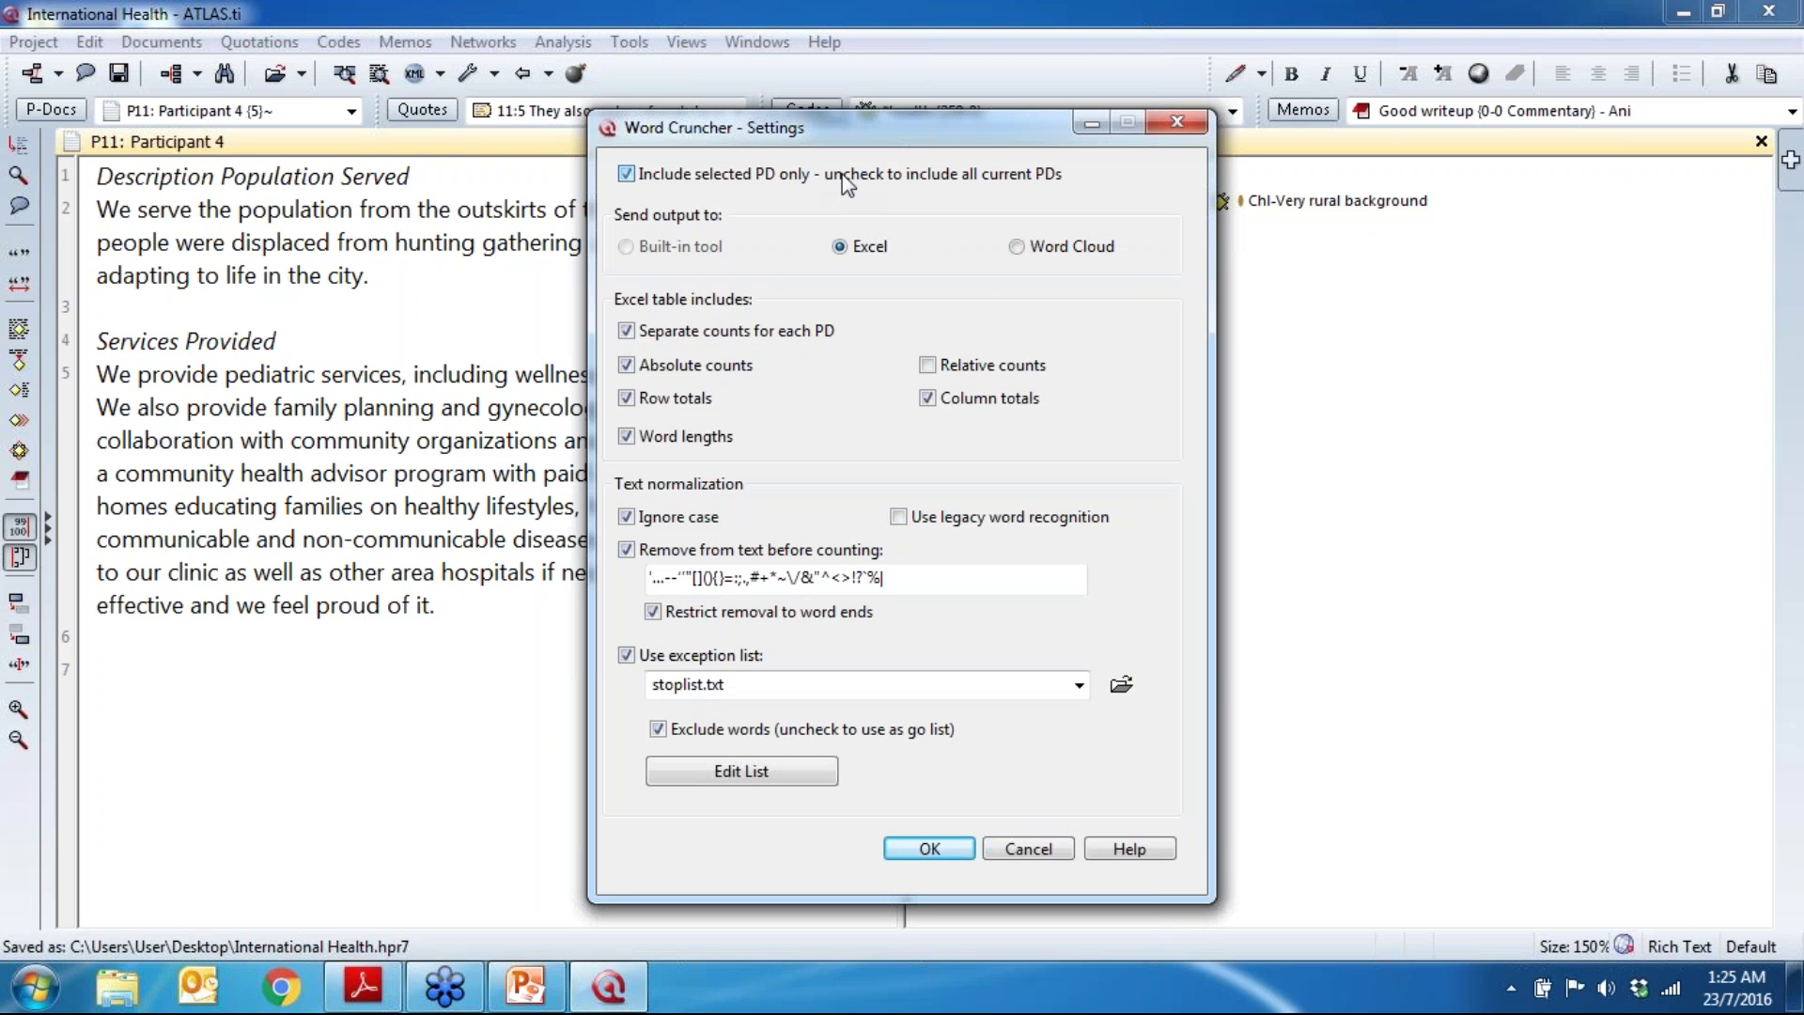
drag(882, 129, 843, 94)
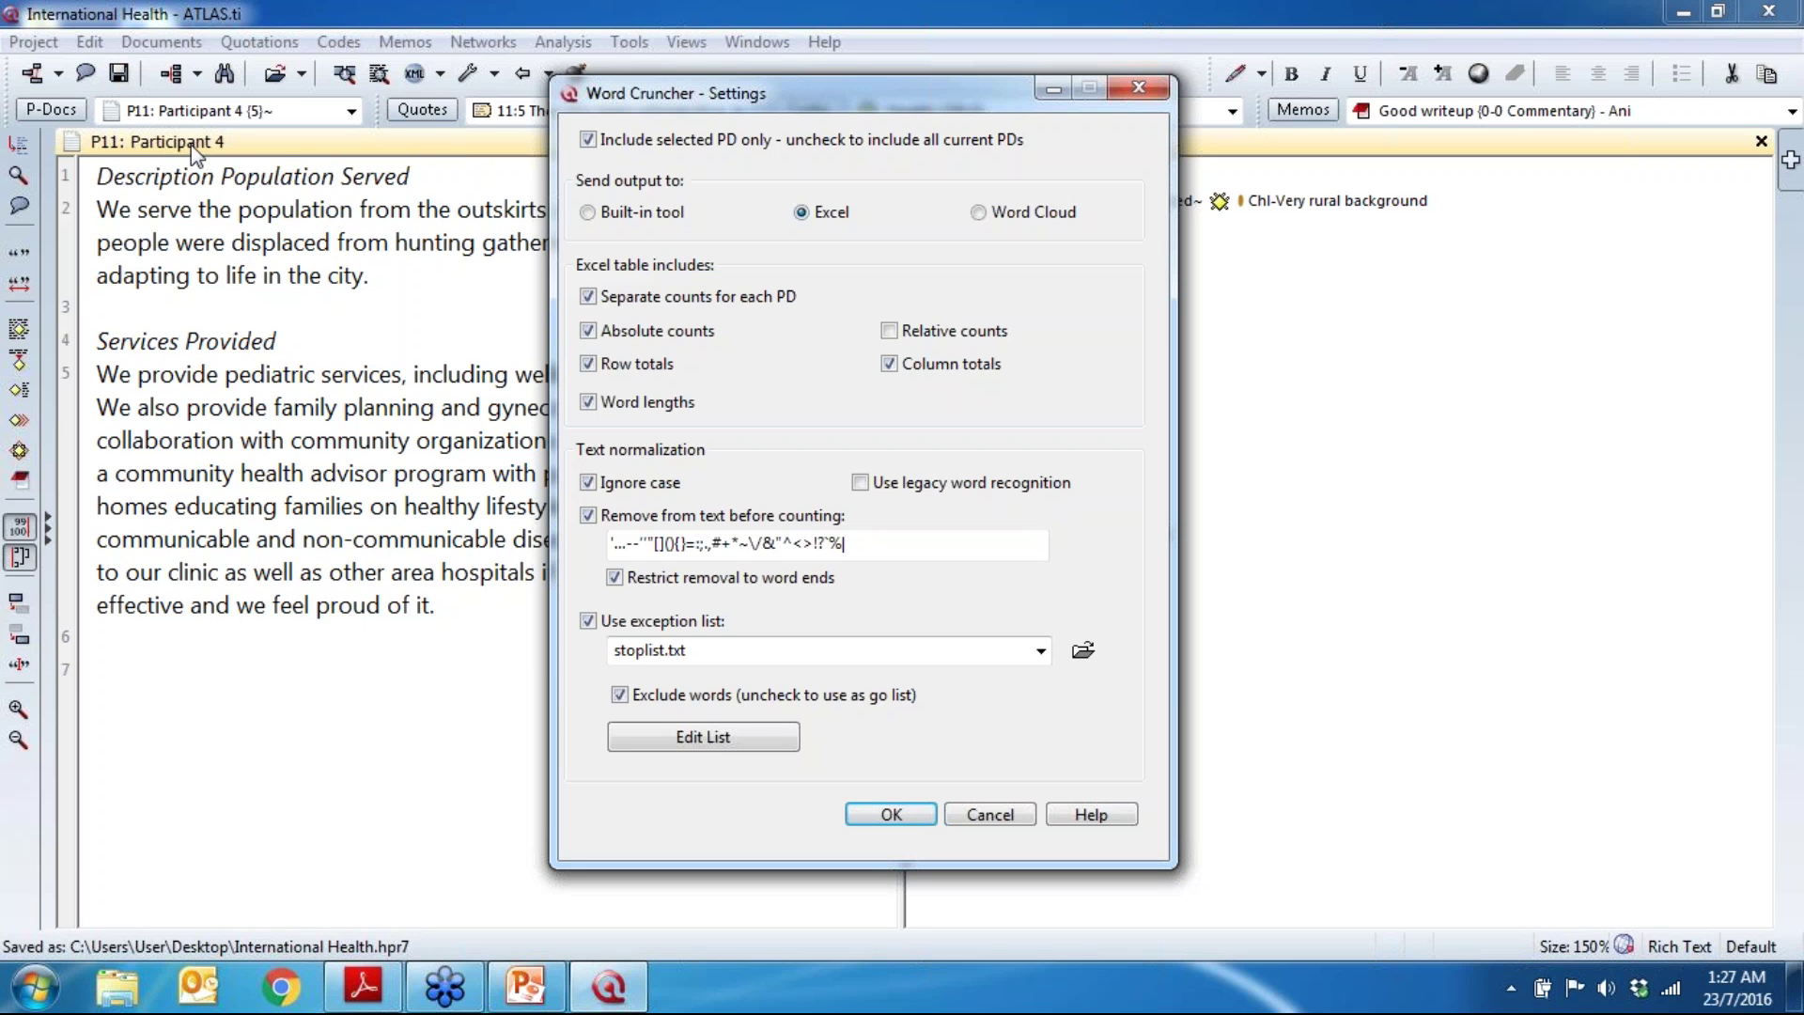
click(590, 141)
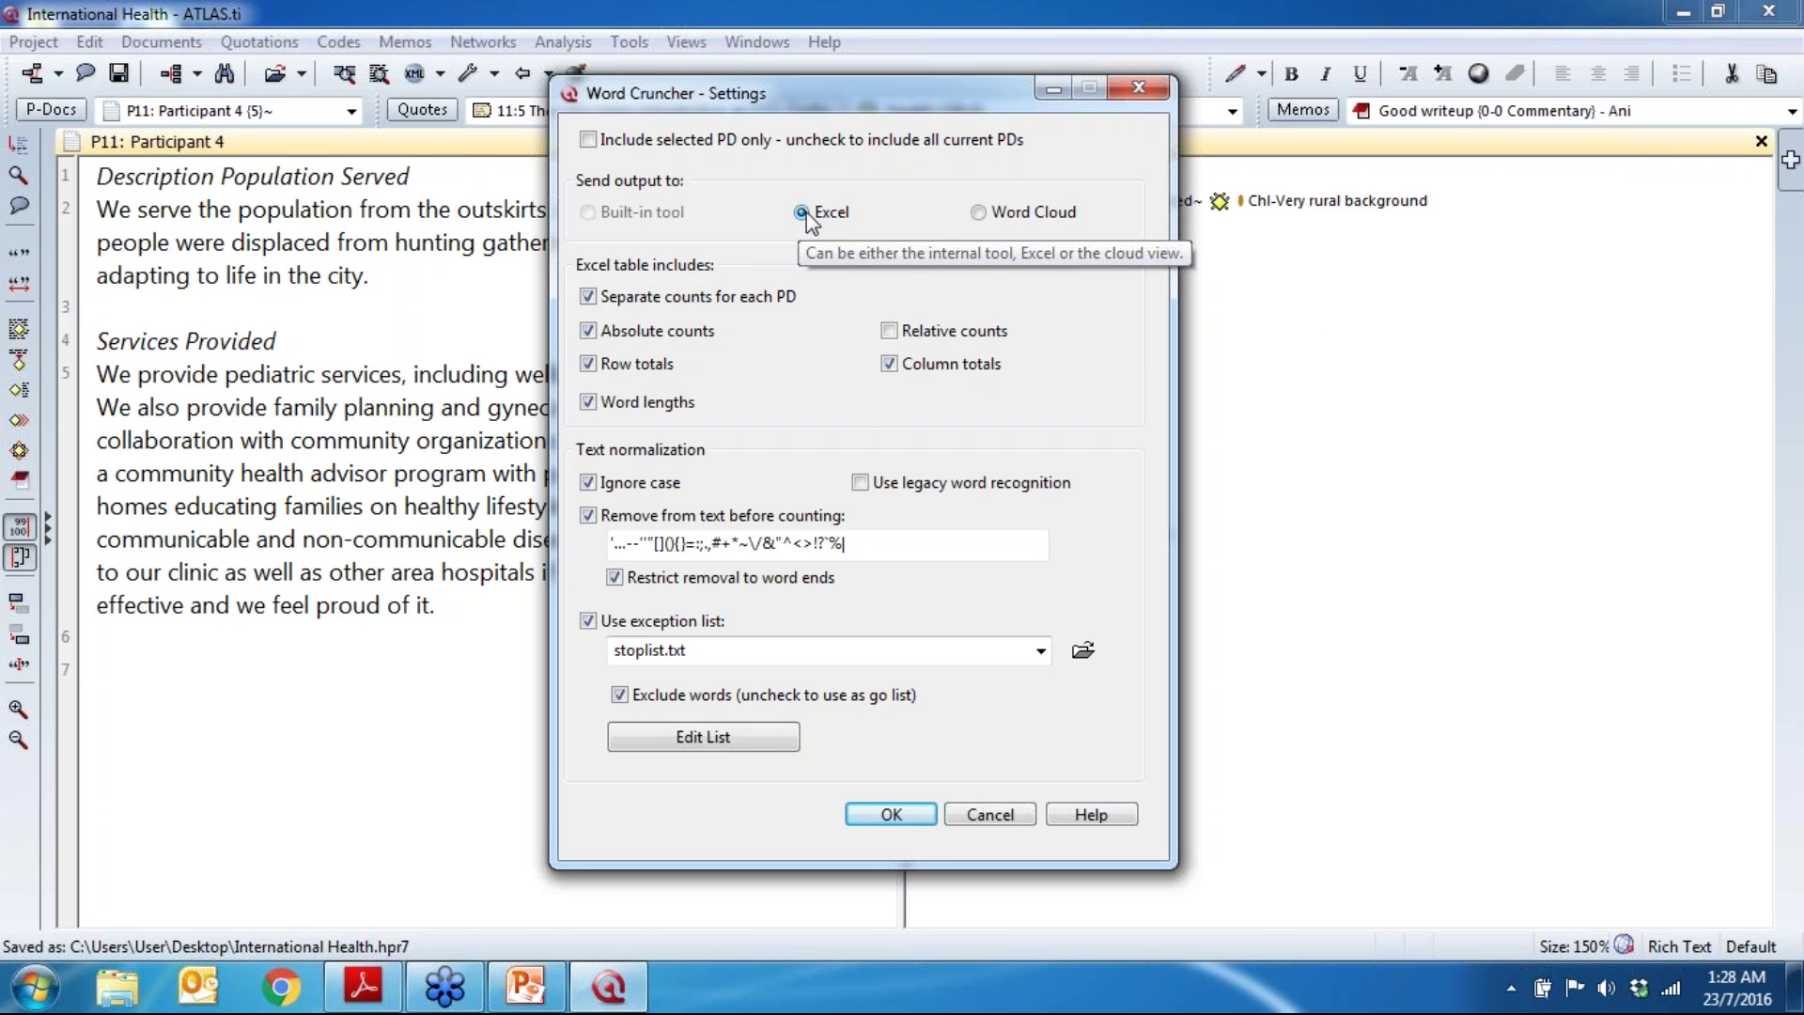
click(874, 815)
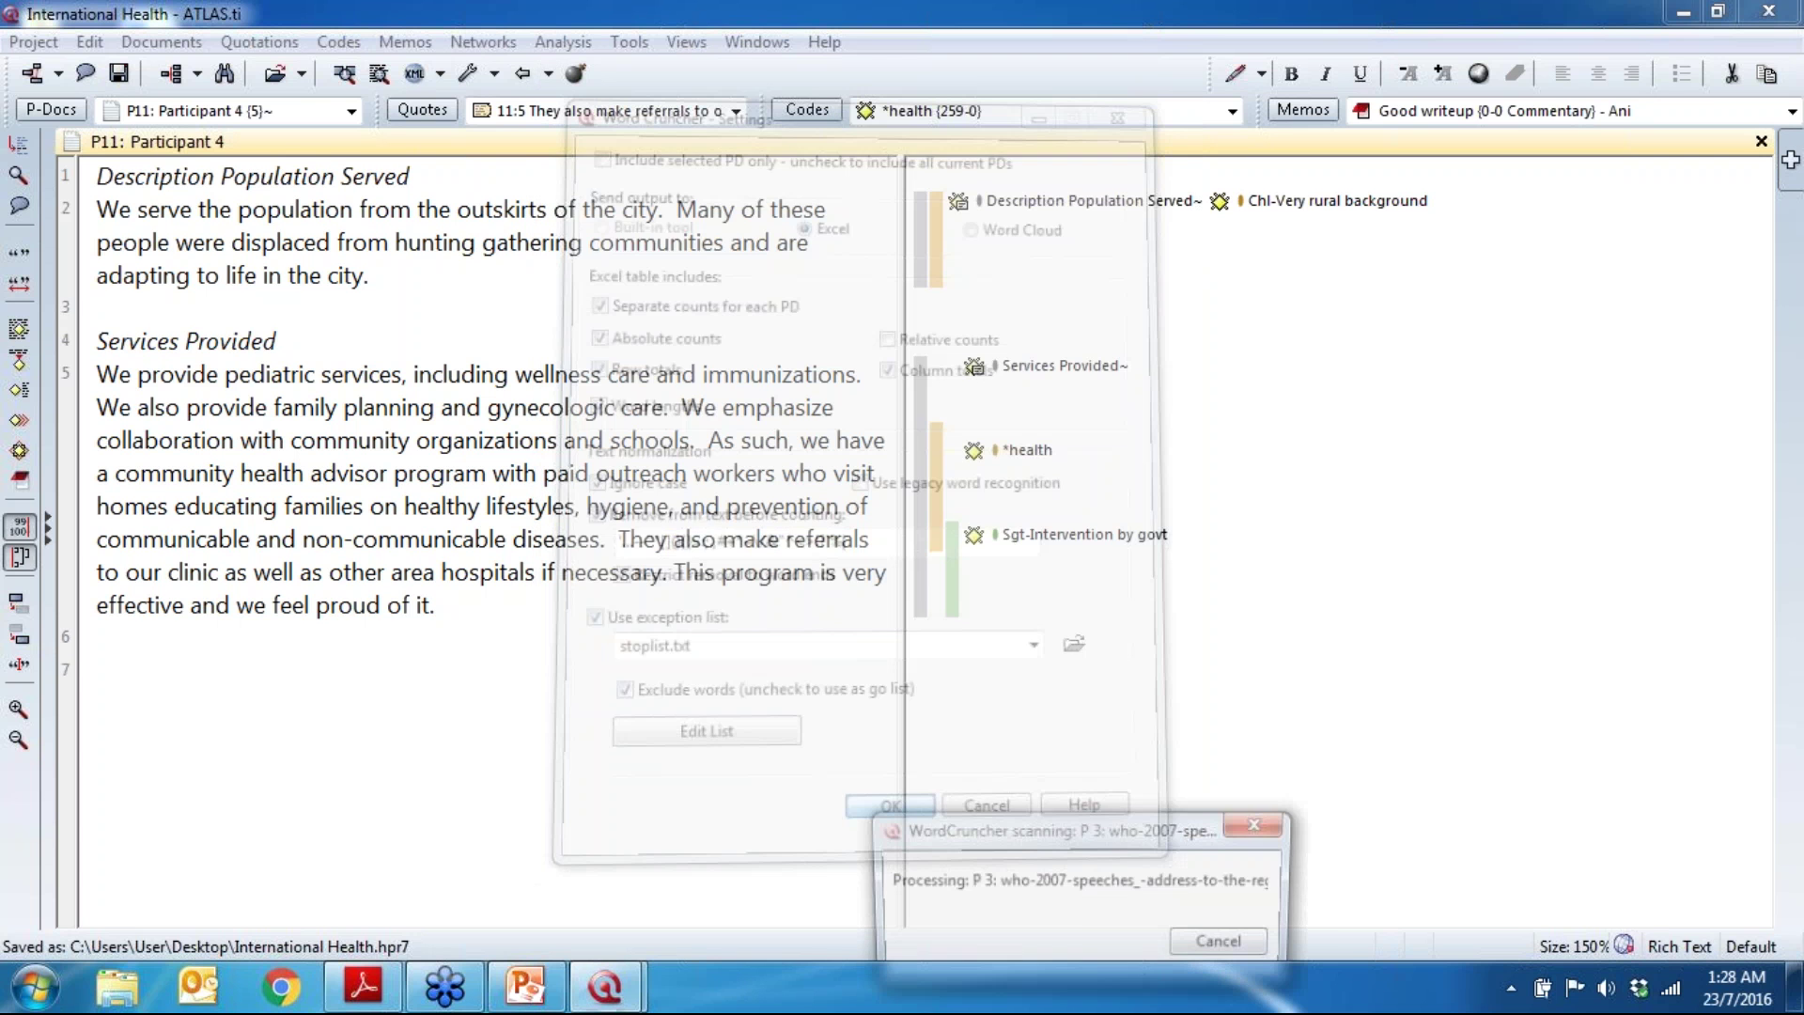
Step: Open the finished word matrix in Excel and widen the WORDS column
drag(1012, 830, 1017, 700)
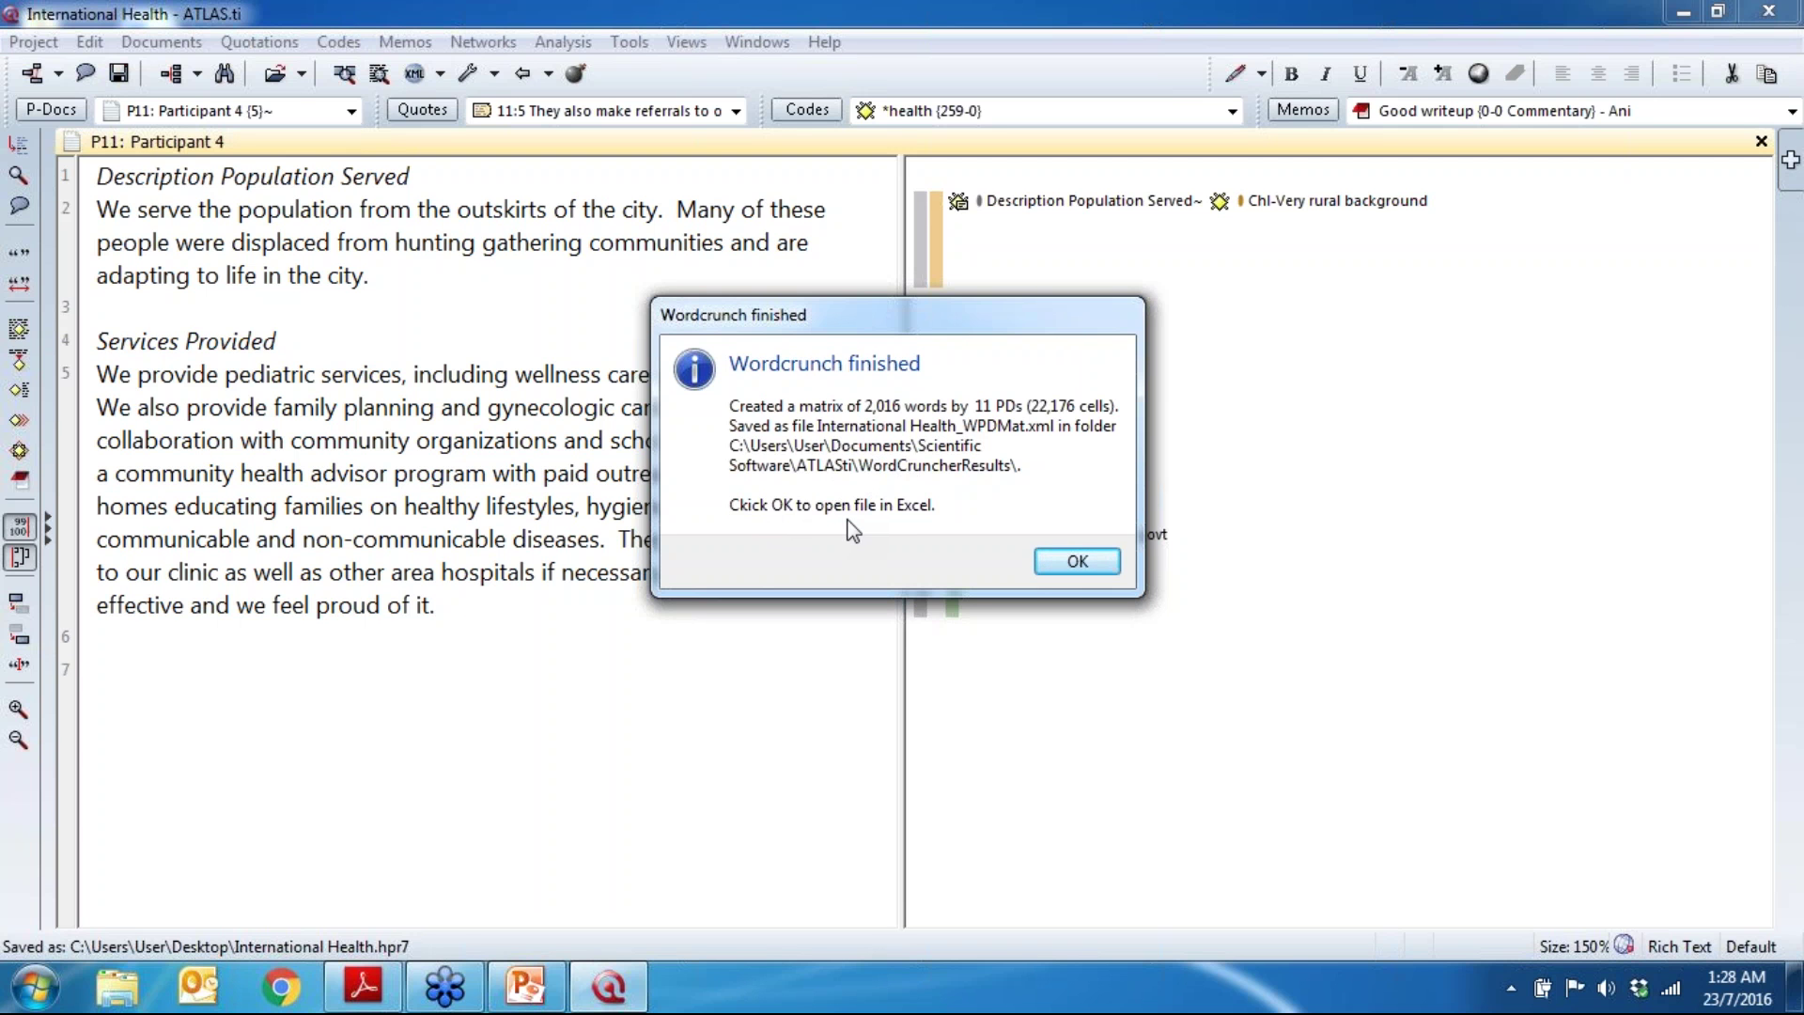
click(1052, 561)
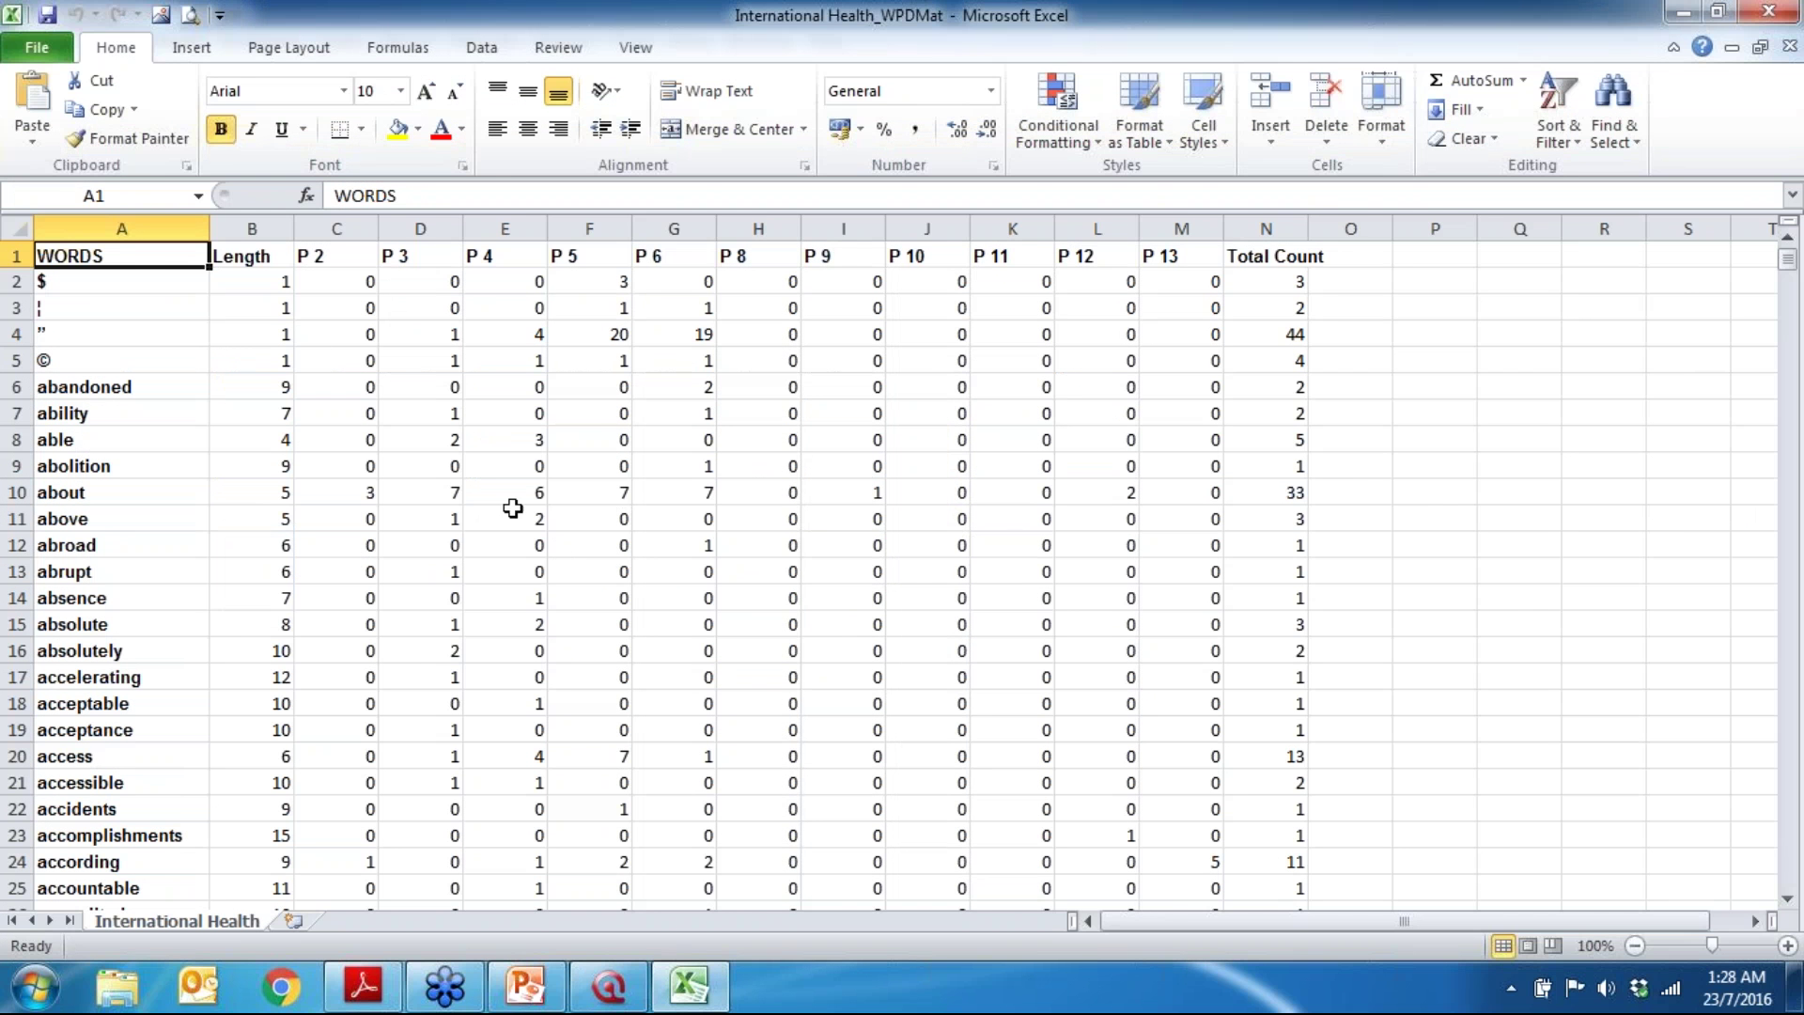
drag(203, 231, 270, 231)
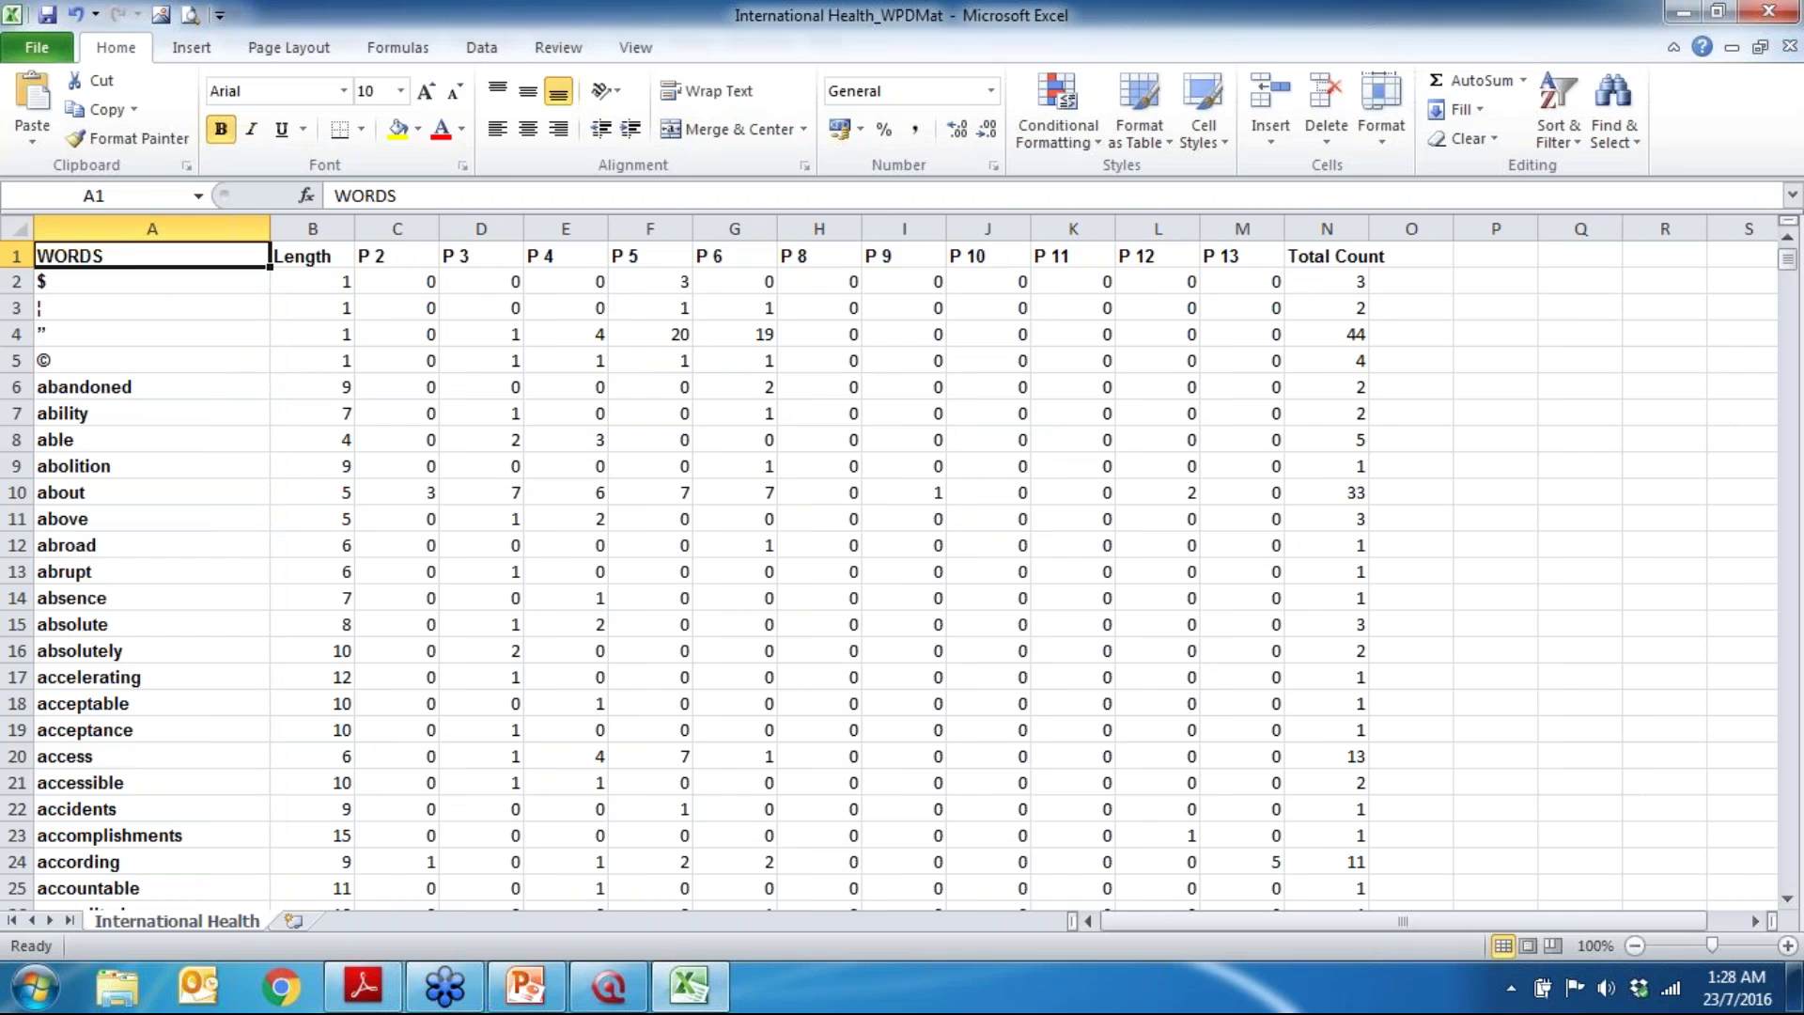
Step: Examine the word list, the Length column, the counts for documents P 2 to P 13 and the Total Count column
key(ctrl+space)
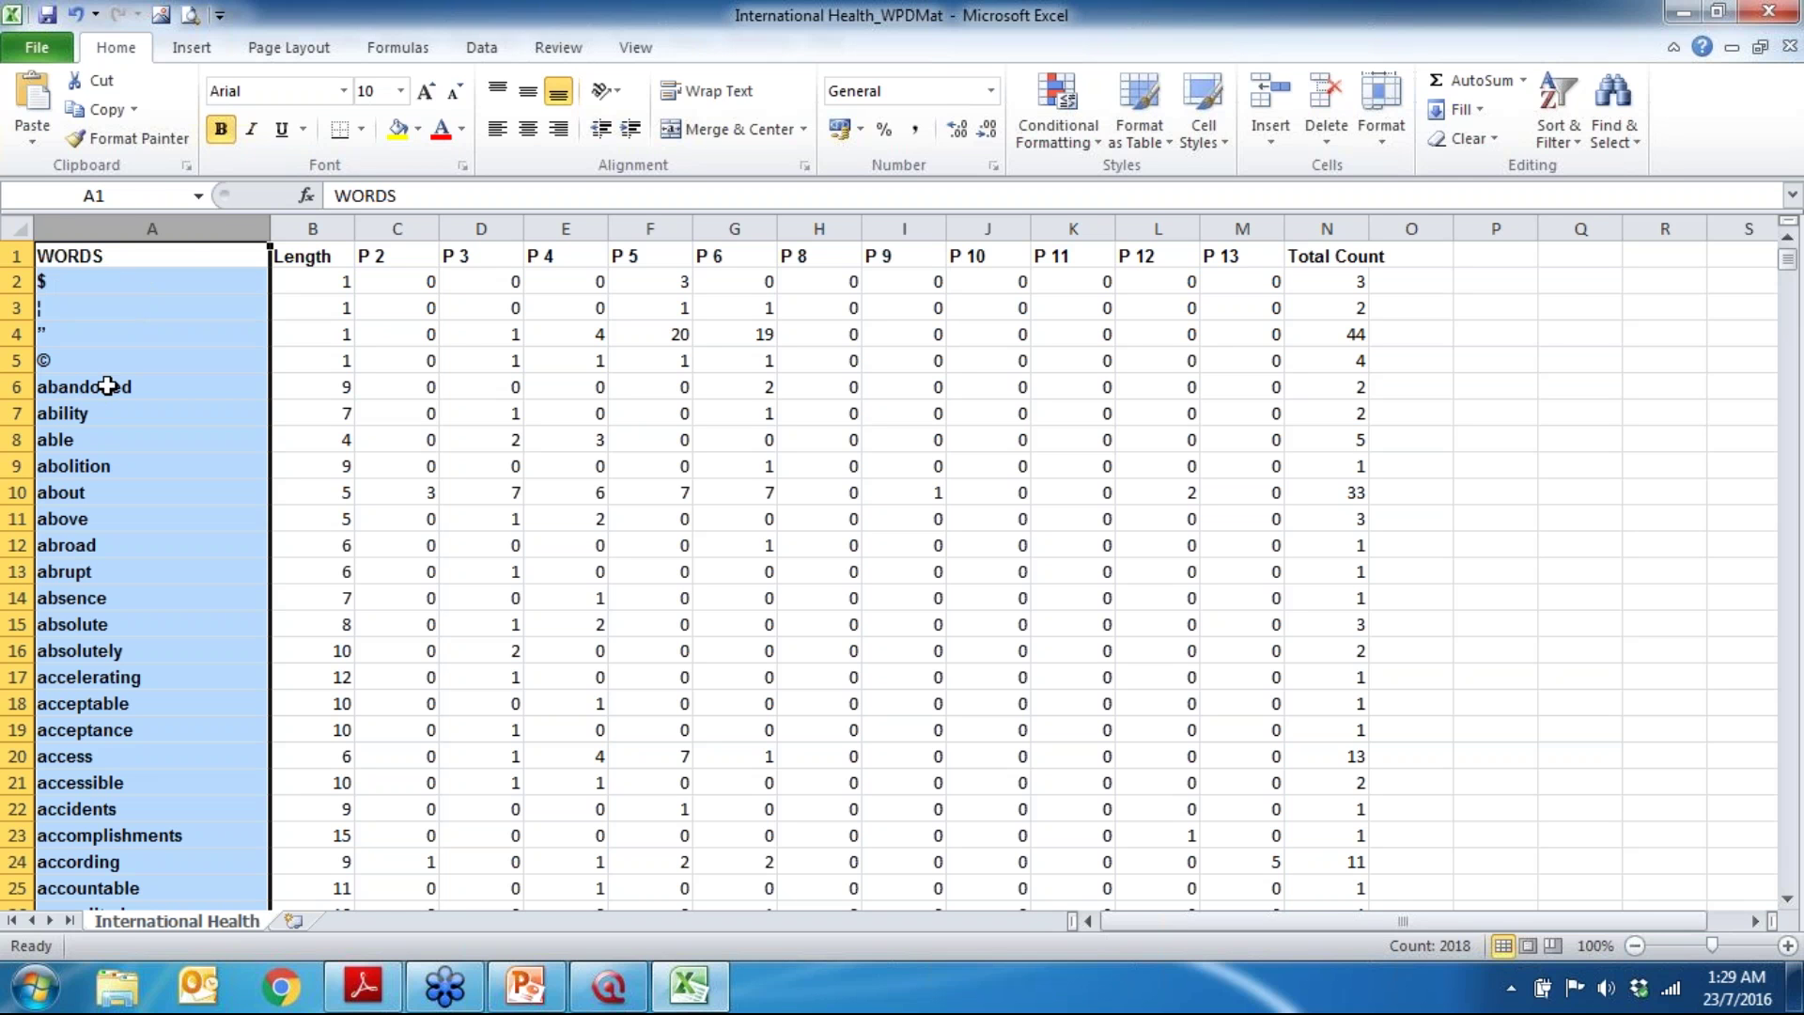
click(333, 219)
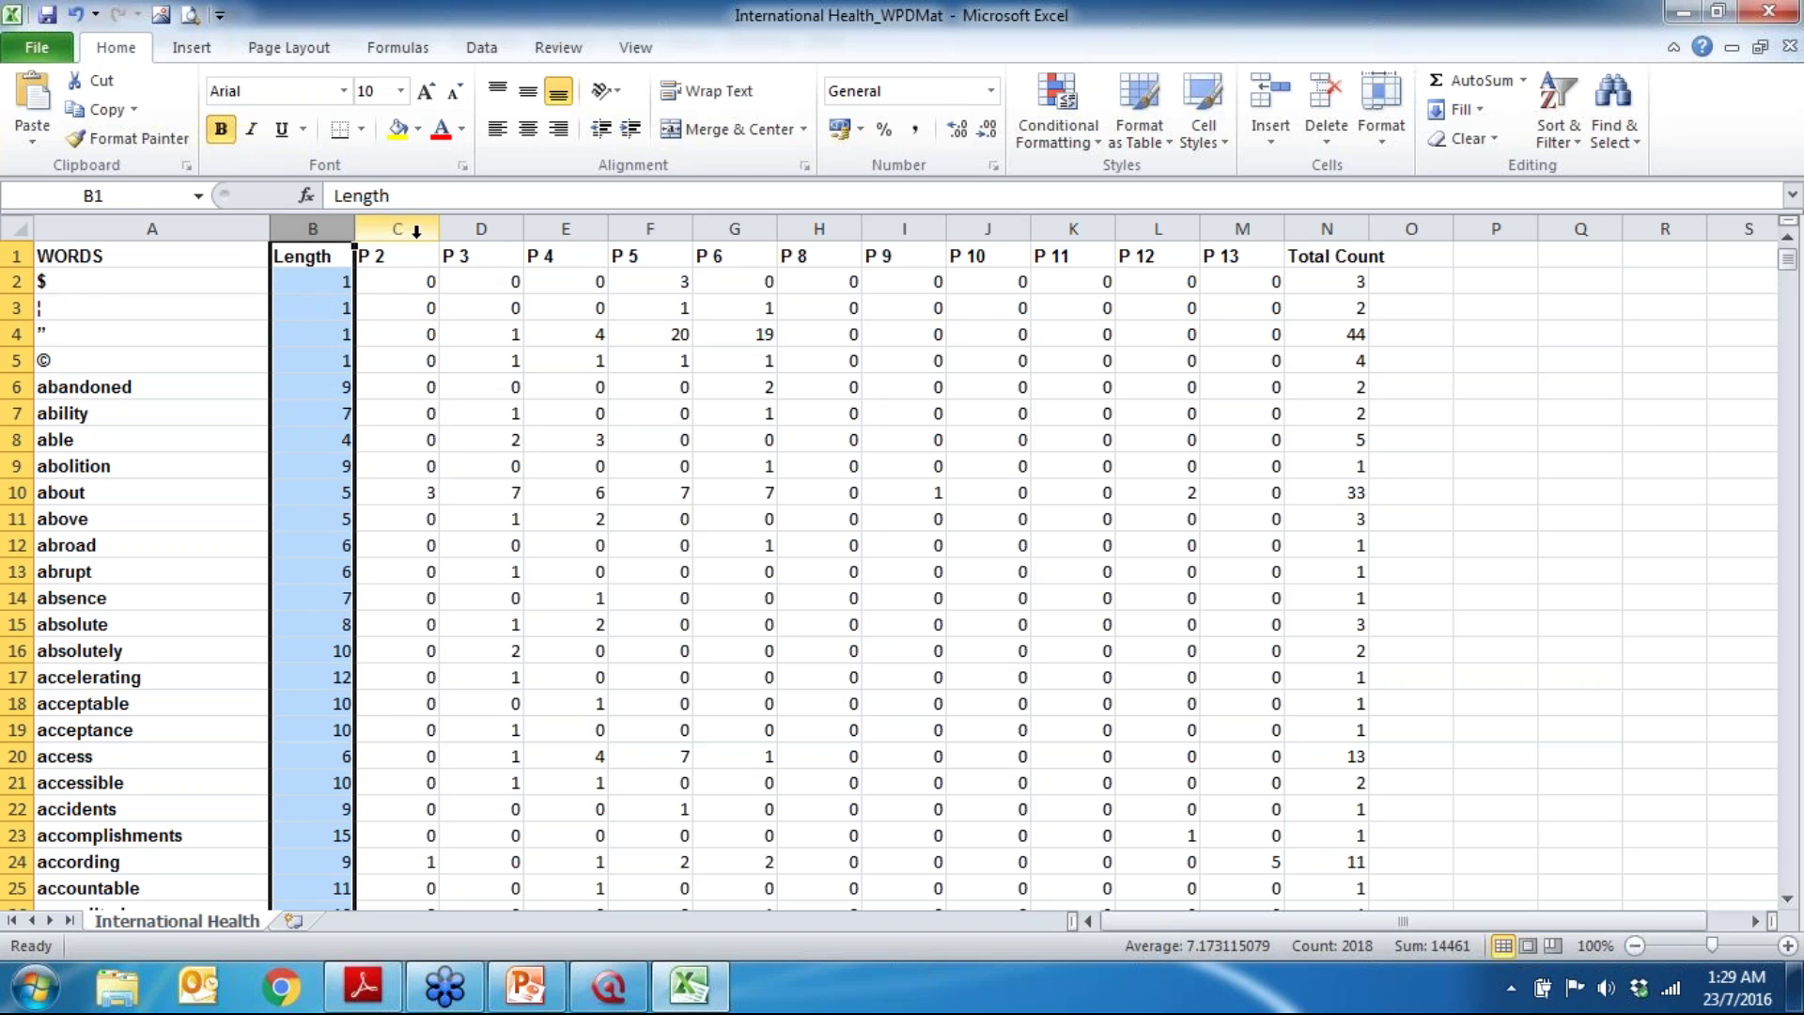
drag(415, 228, 1250, 235)
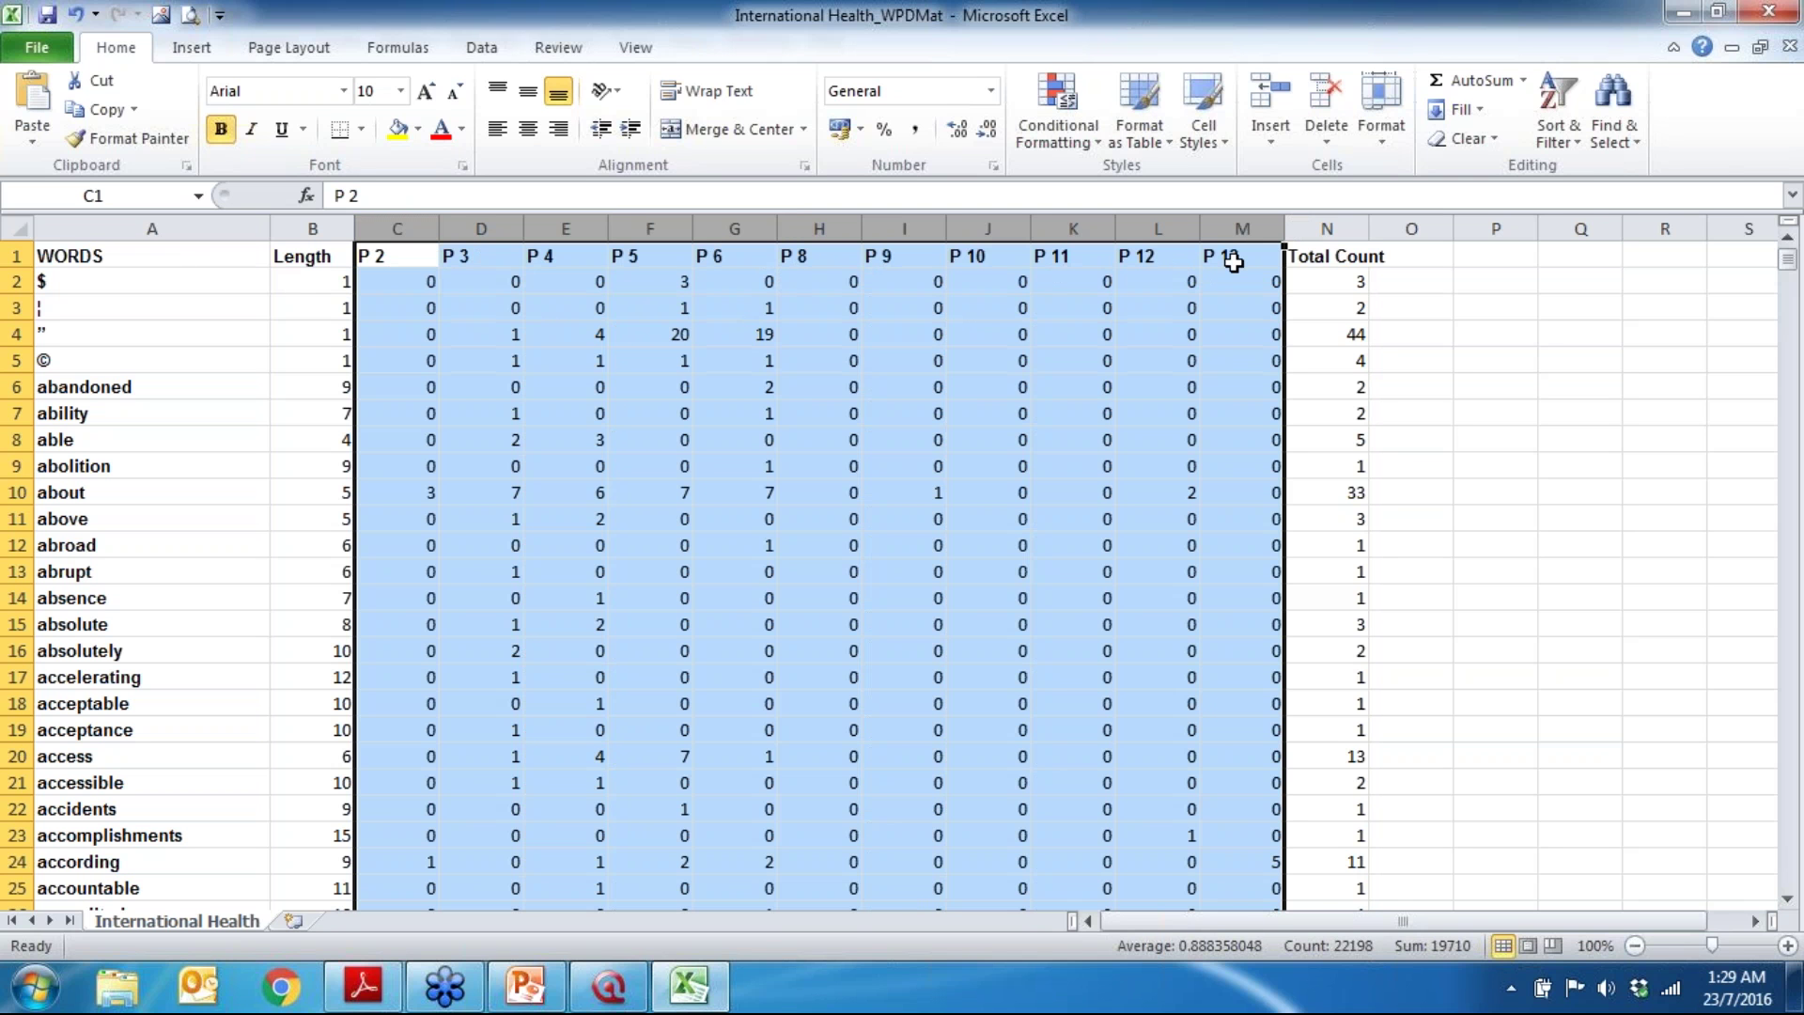
mouse_move(695, 991)
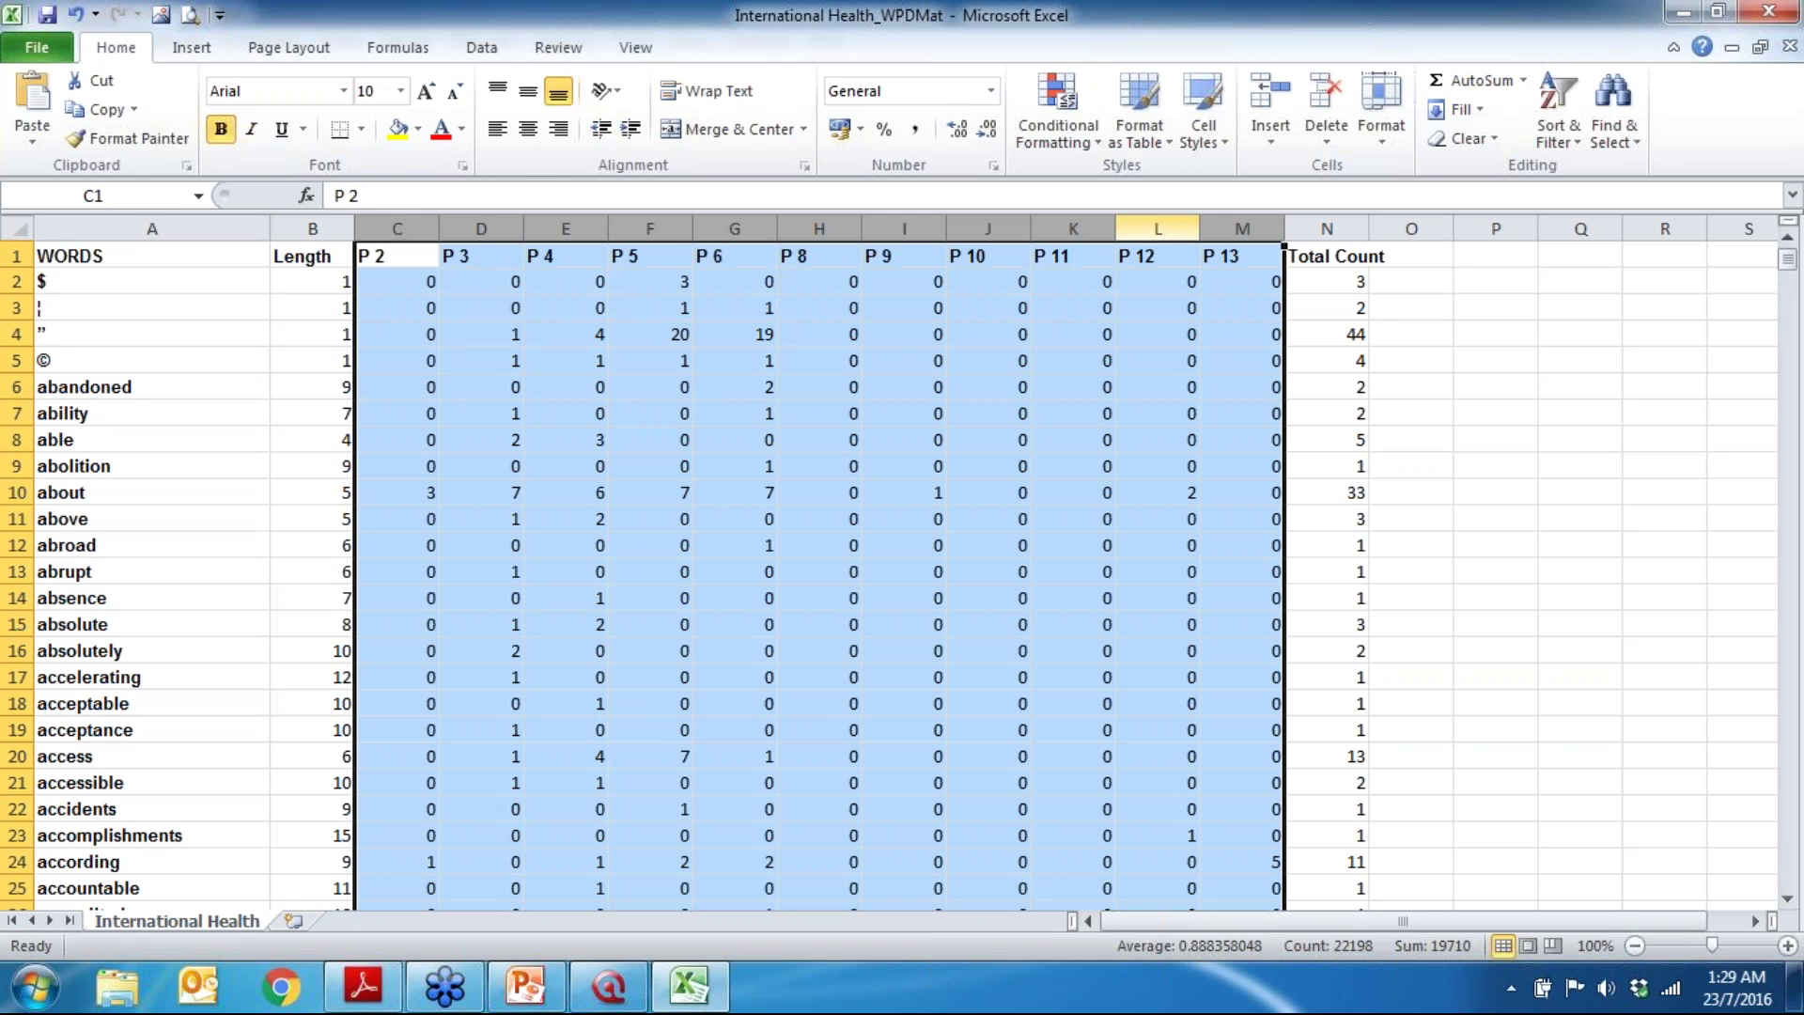
click(1327, 226)
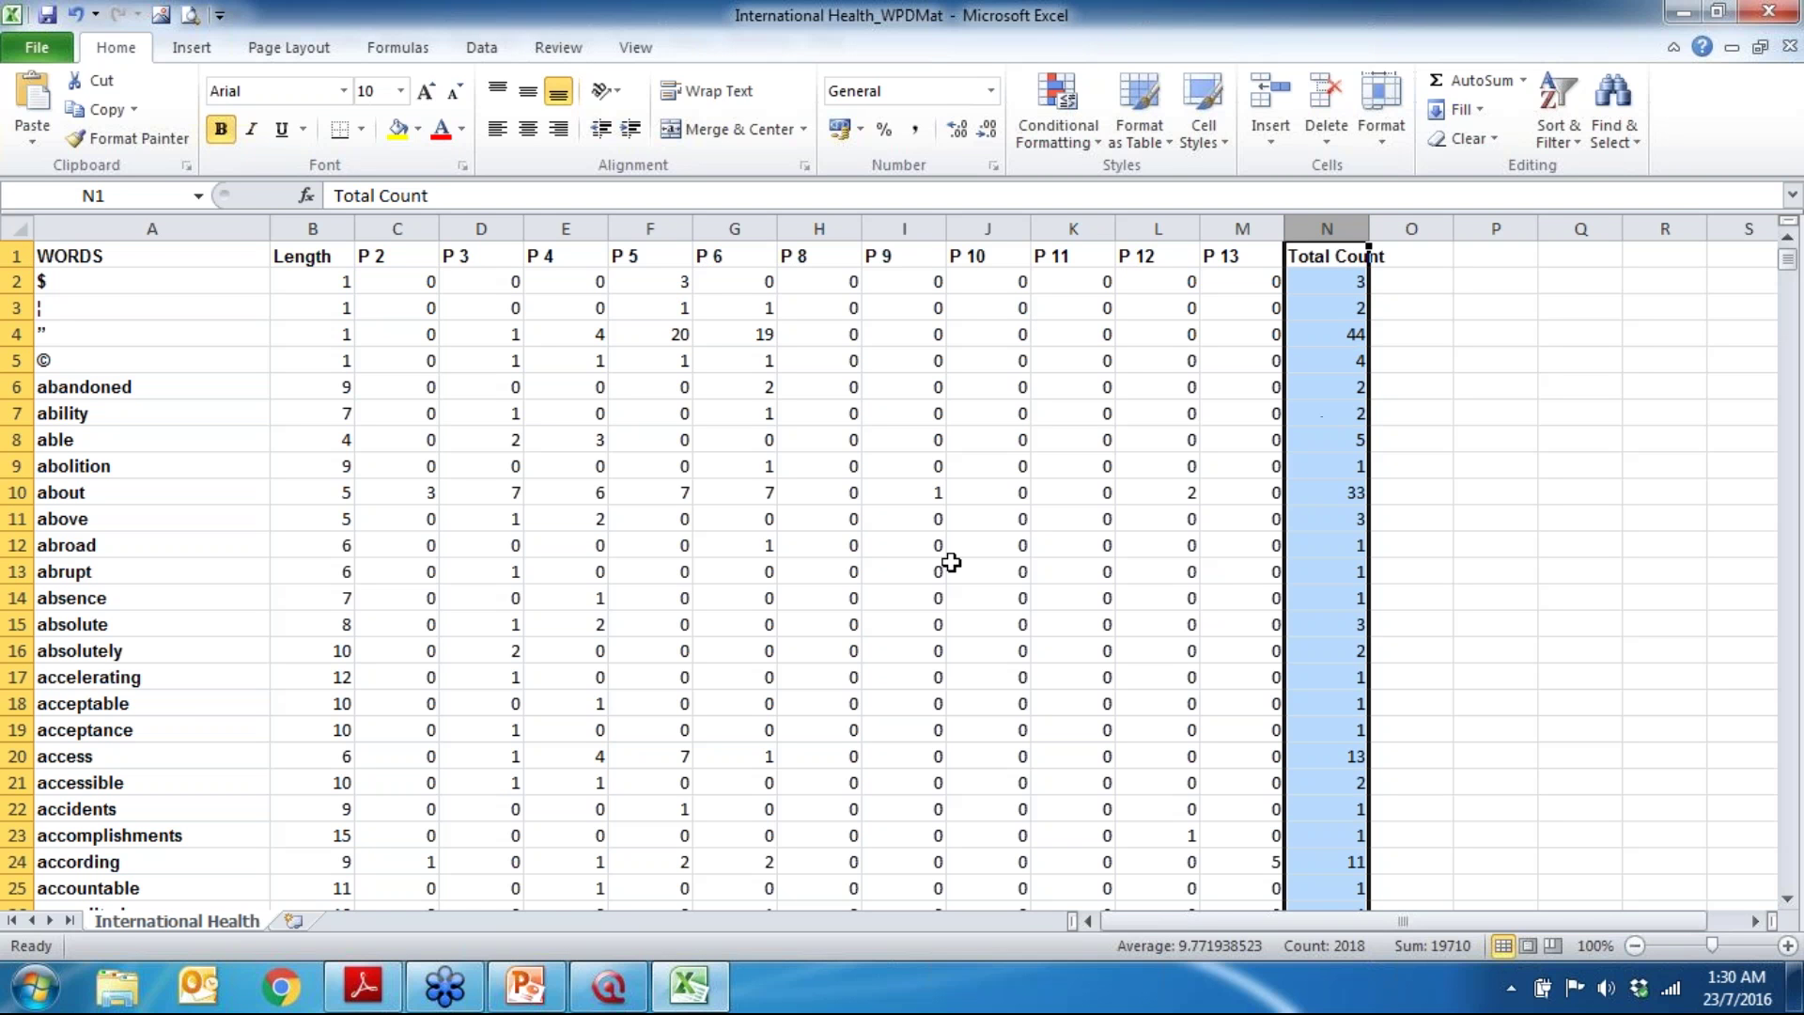
click(101, 496)
scroll(102, 495, down, 1)
scroll(902, 564, down, 2)
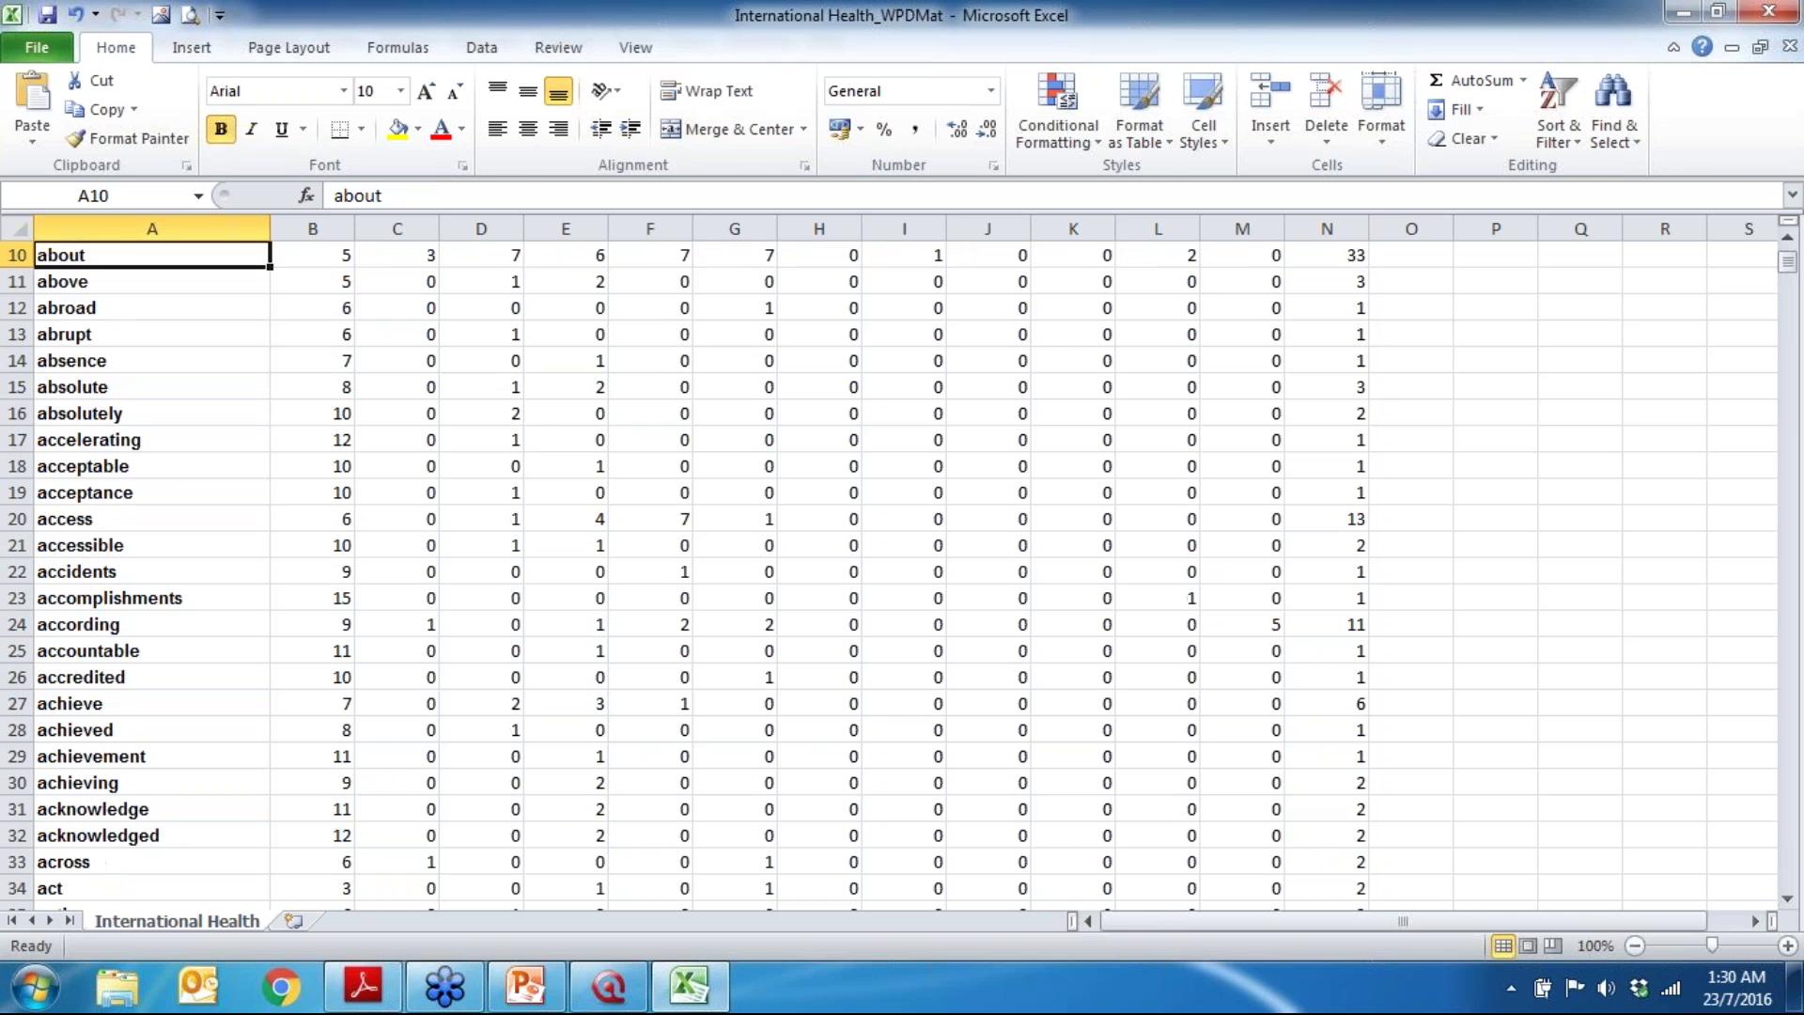
scroll(902, 564, down, 4)
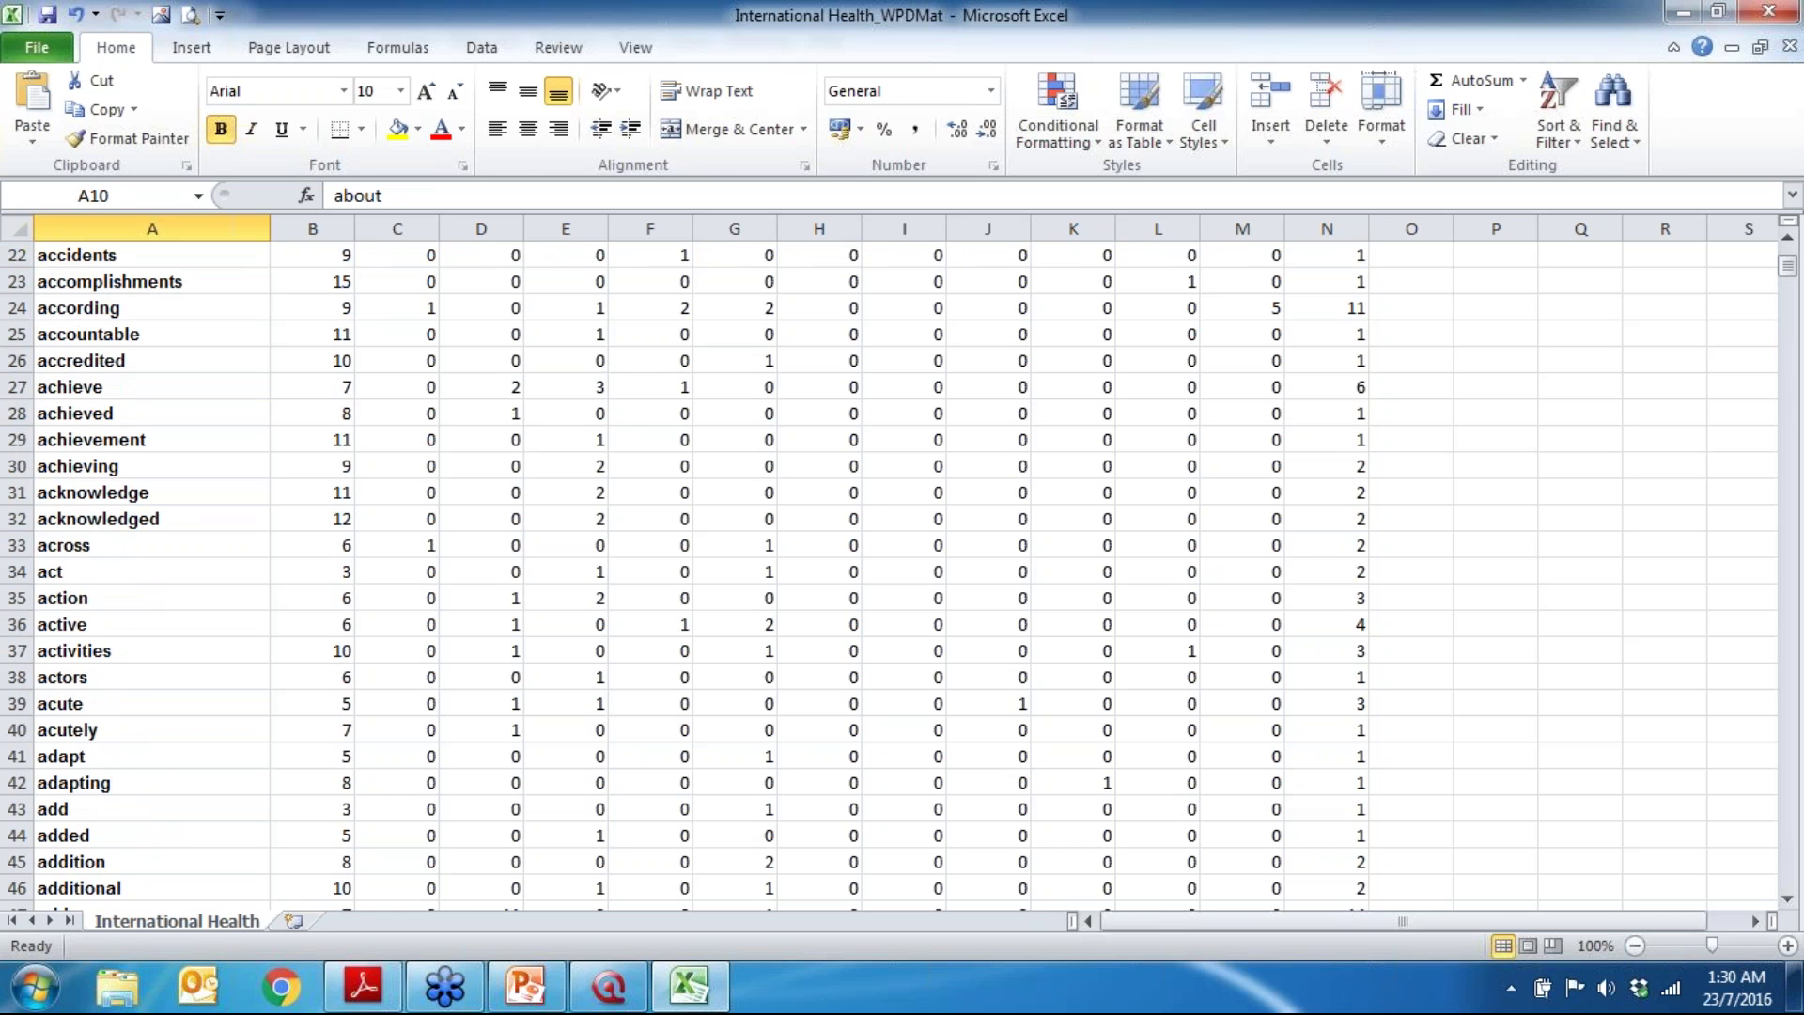
scroll(902, 563, up, 7)
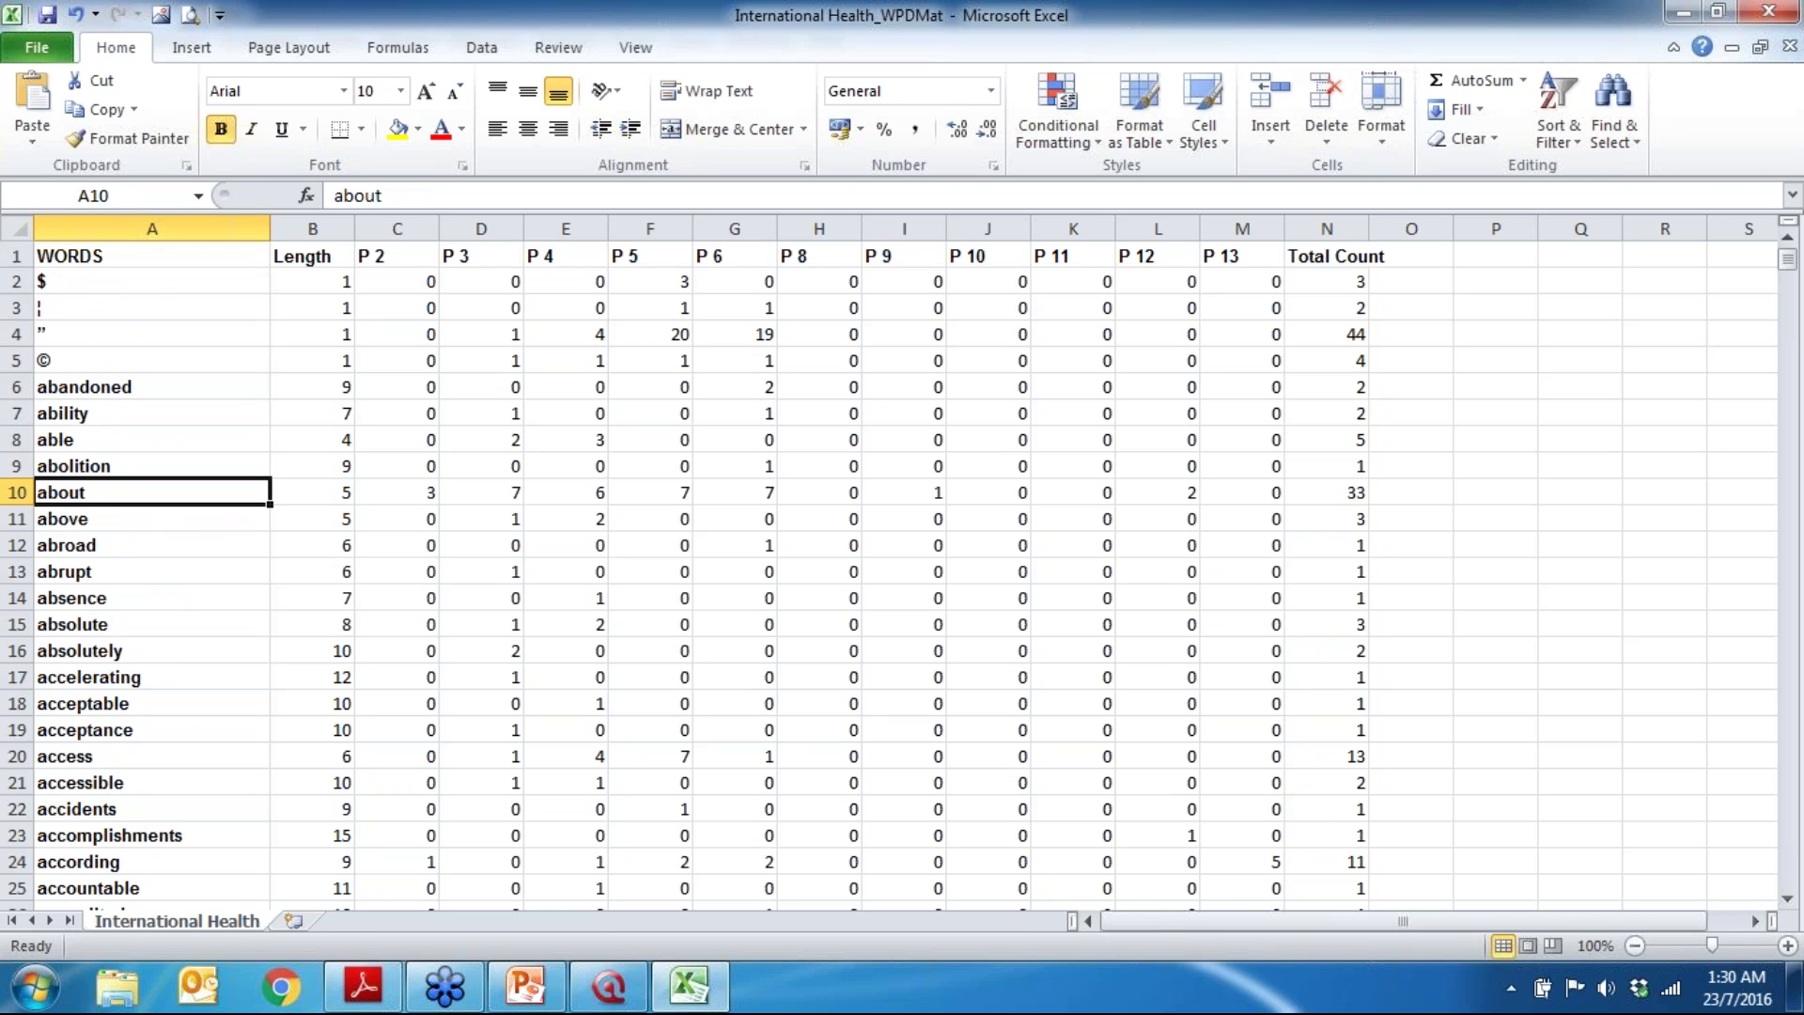
Step: Sort the word table by Total Count from largest to smallest, expanding the selection to the adjacent data
click(1326, 222)
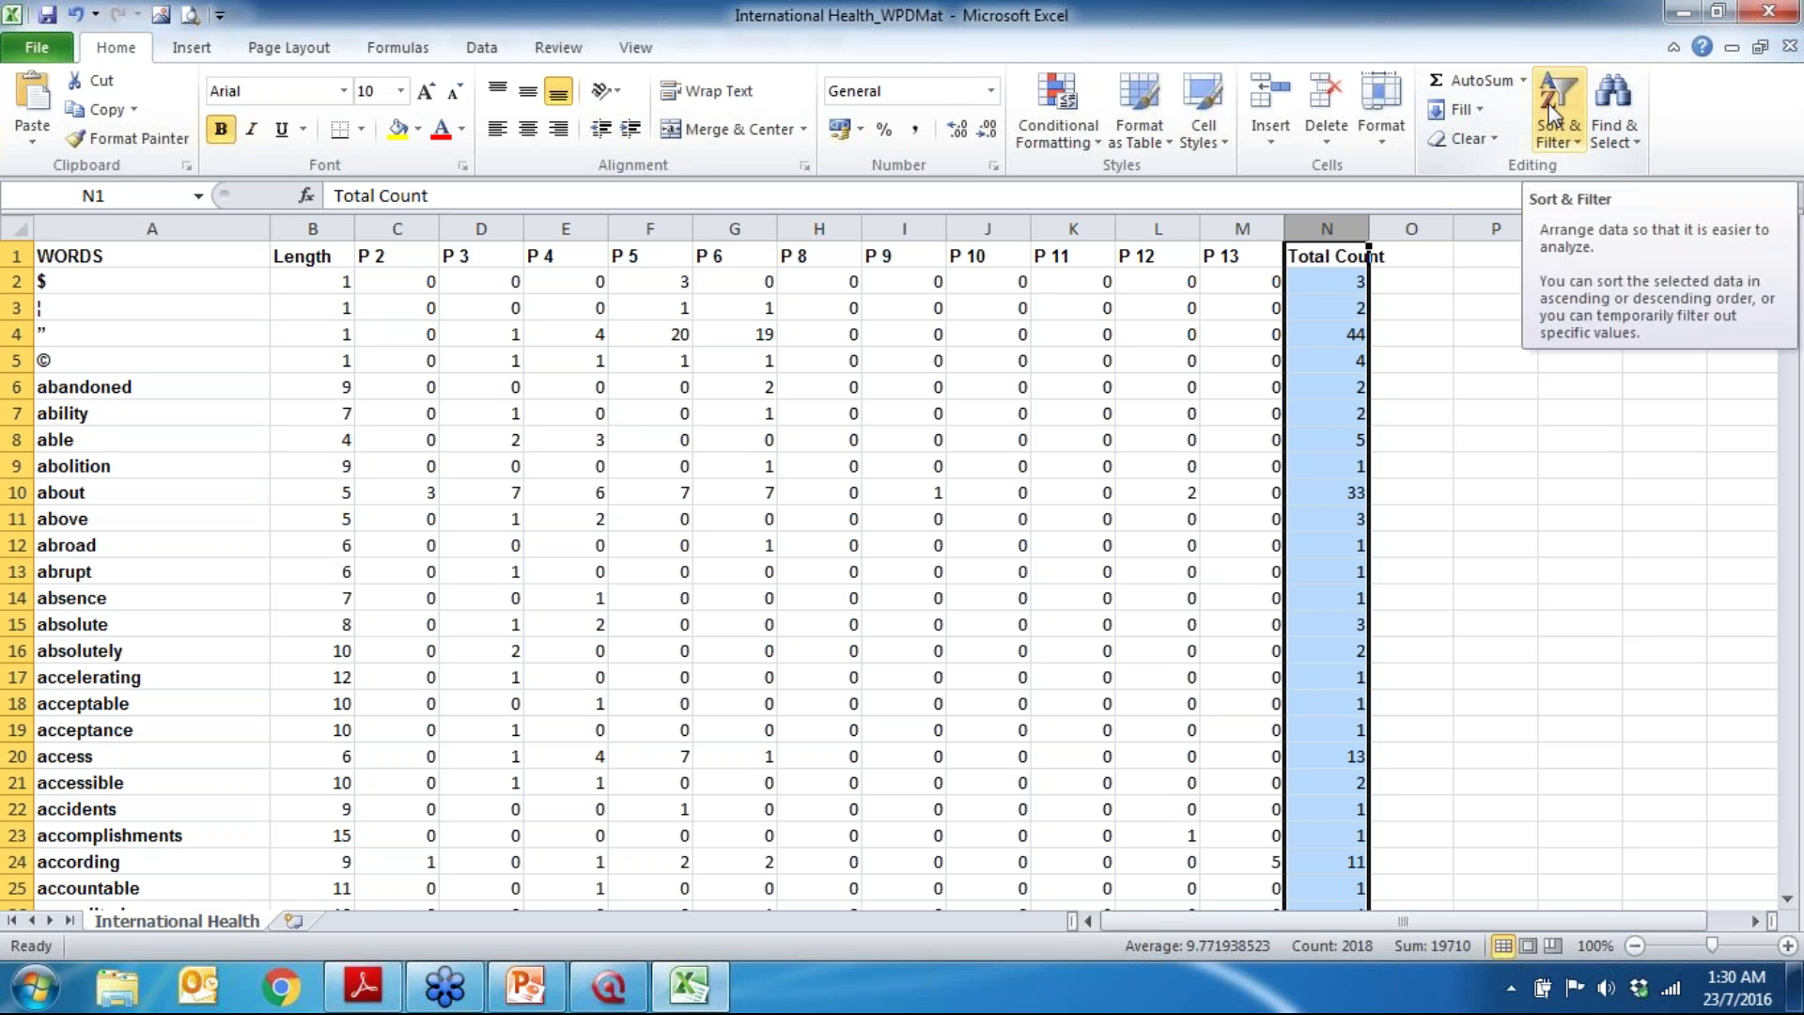
click(1581, 112)
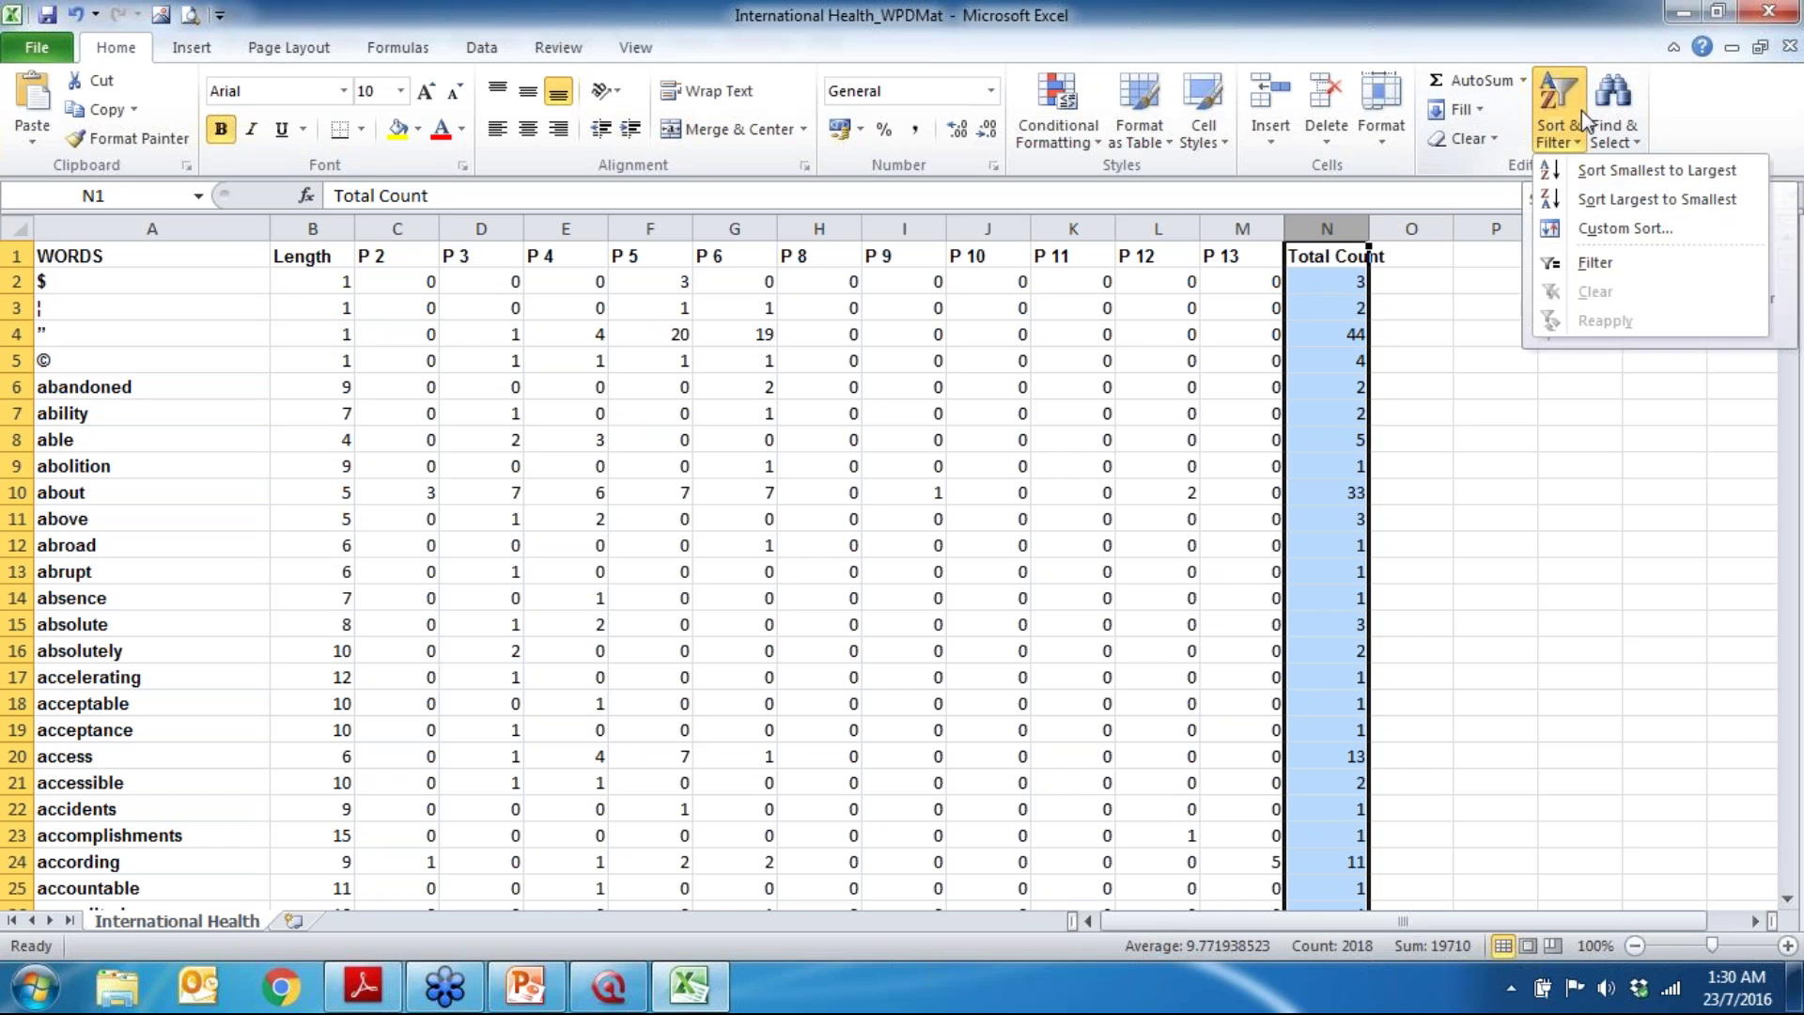
click(1659, 199)
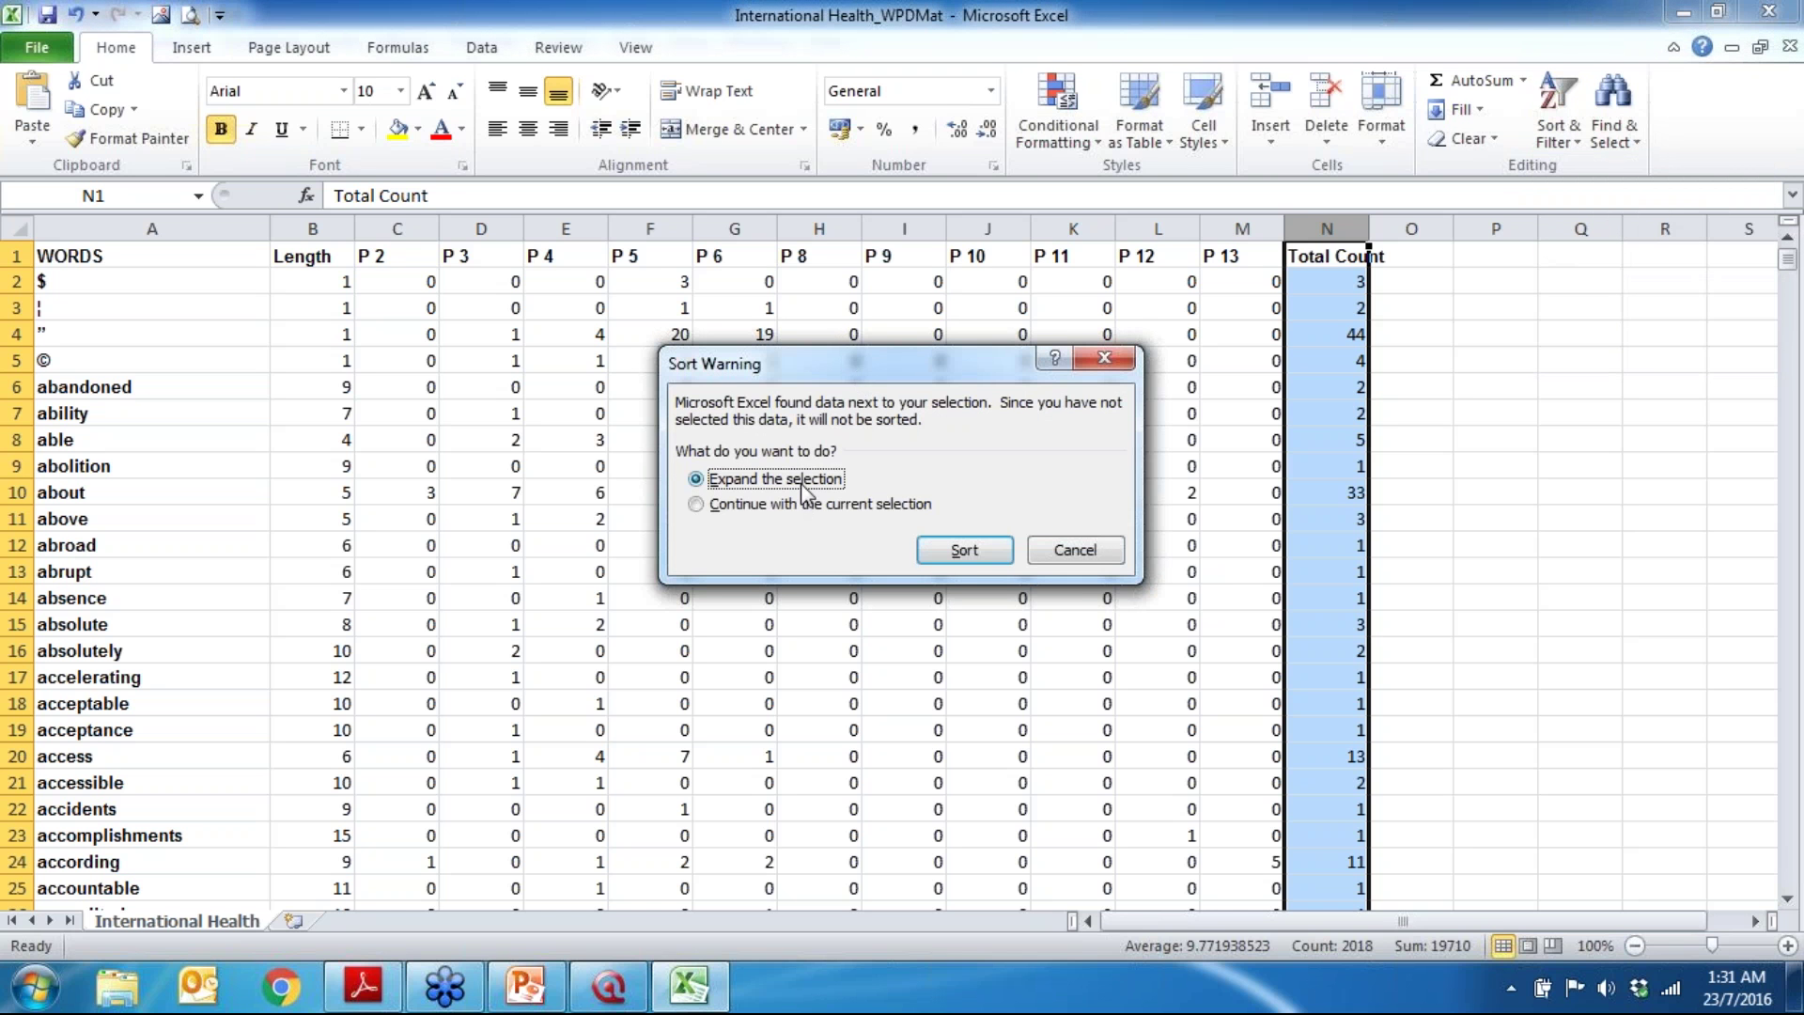
click(953, 551)
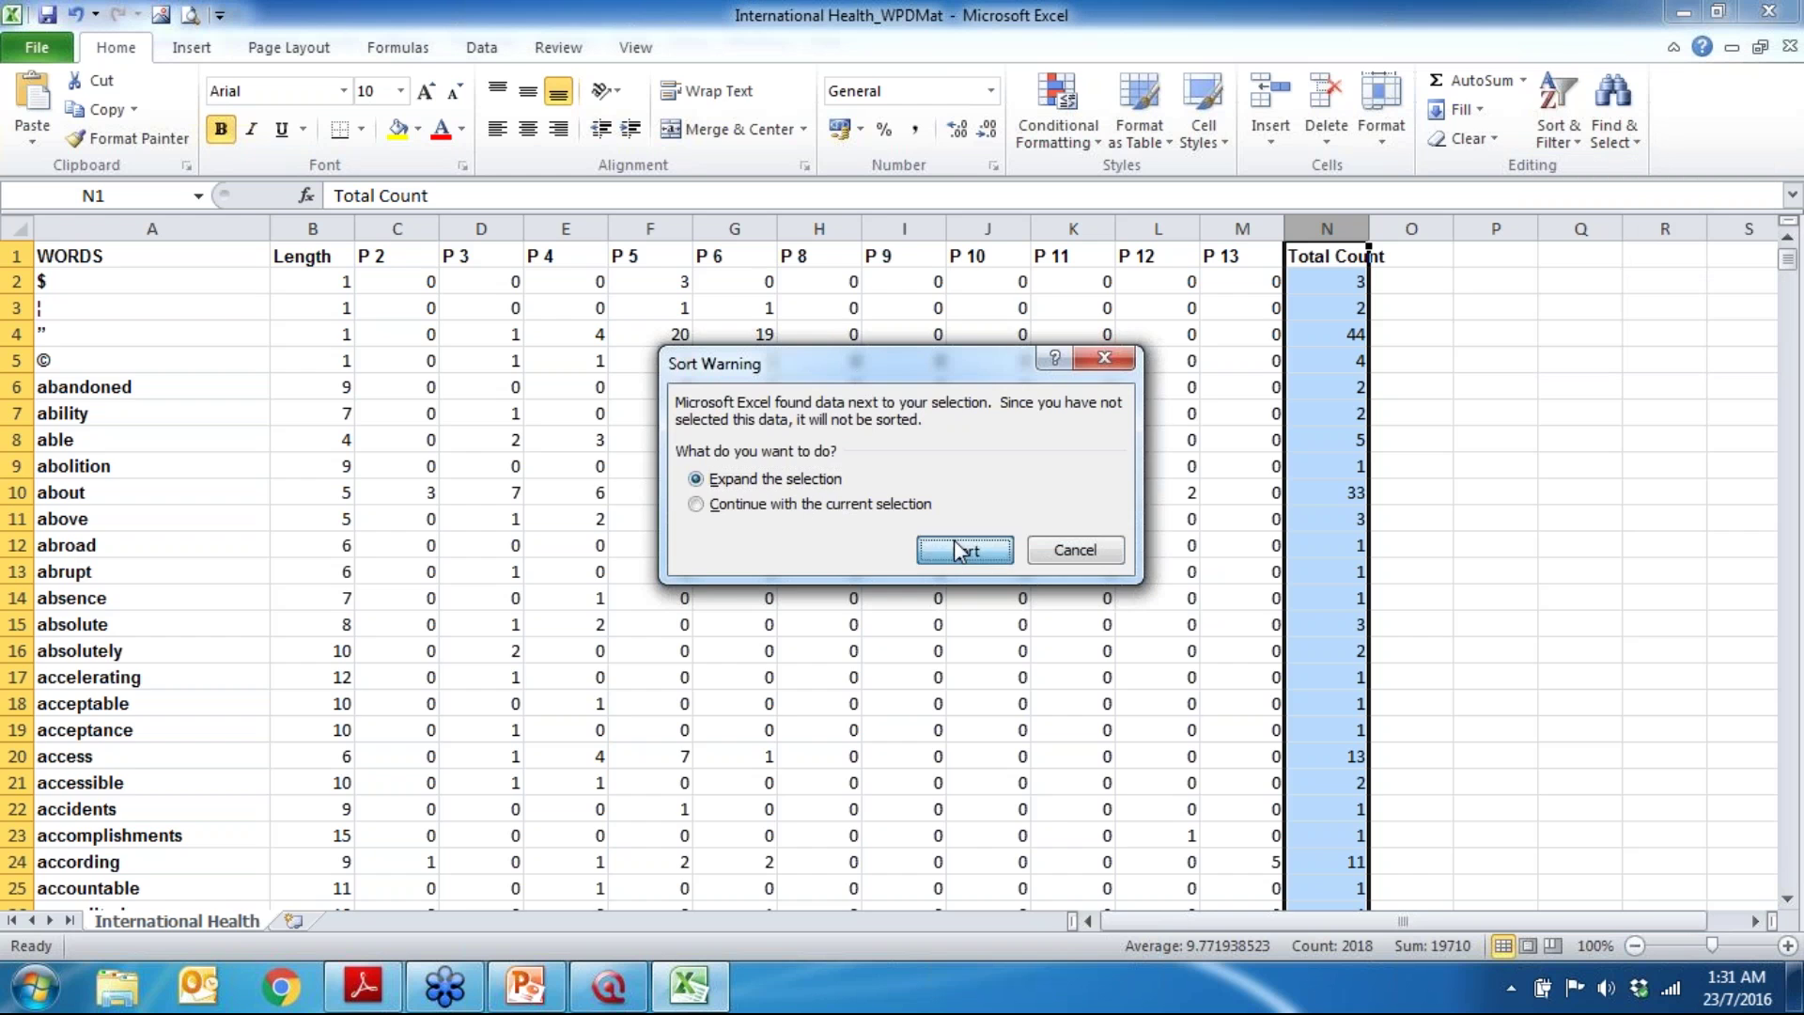
Step: Examine the counts in the rows for the words "the", "health", "care" and "primary"
click(16, 307)
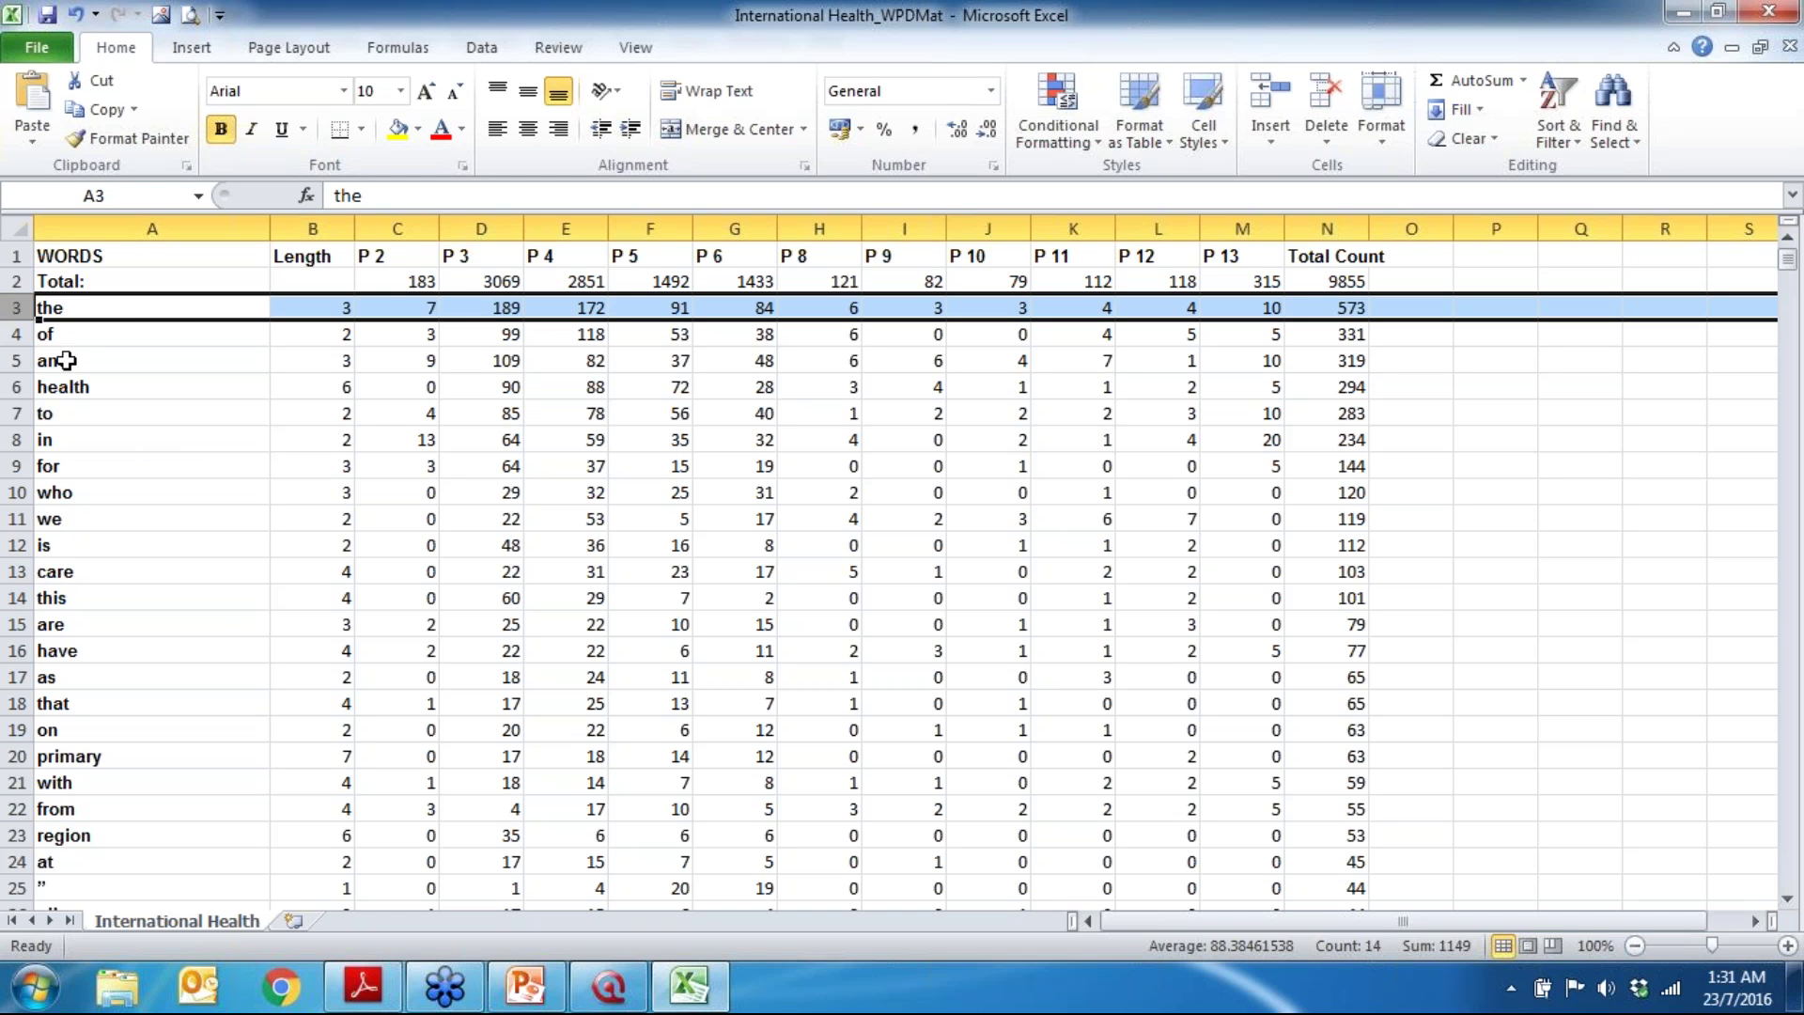
click(20, 386)
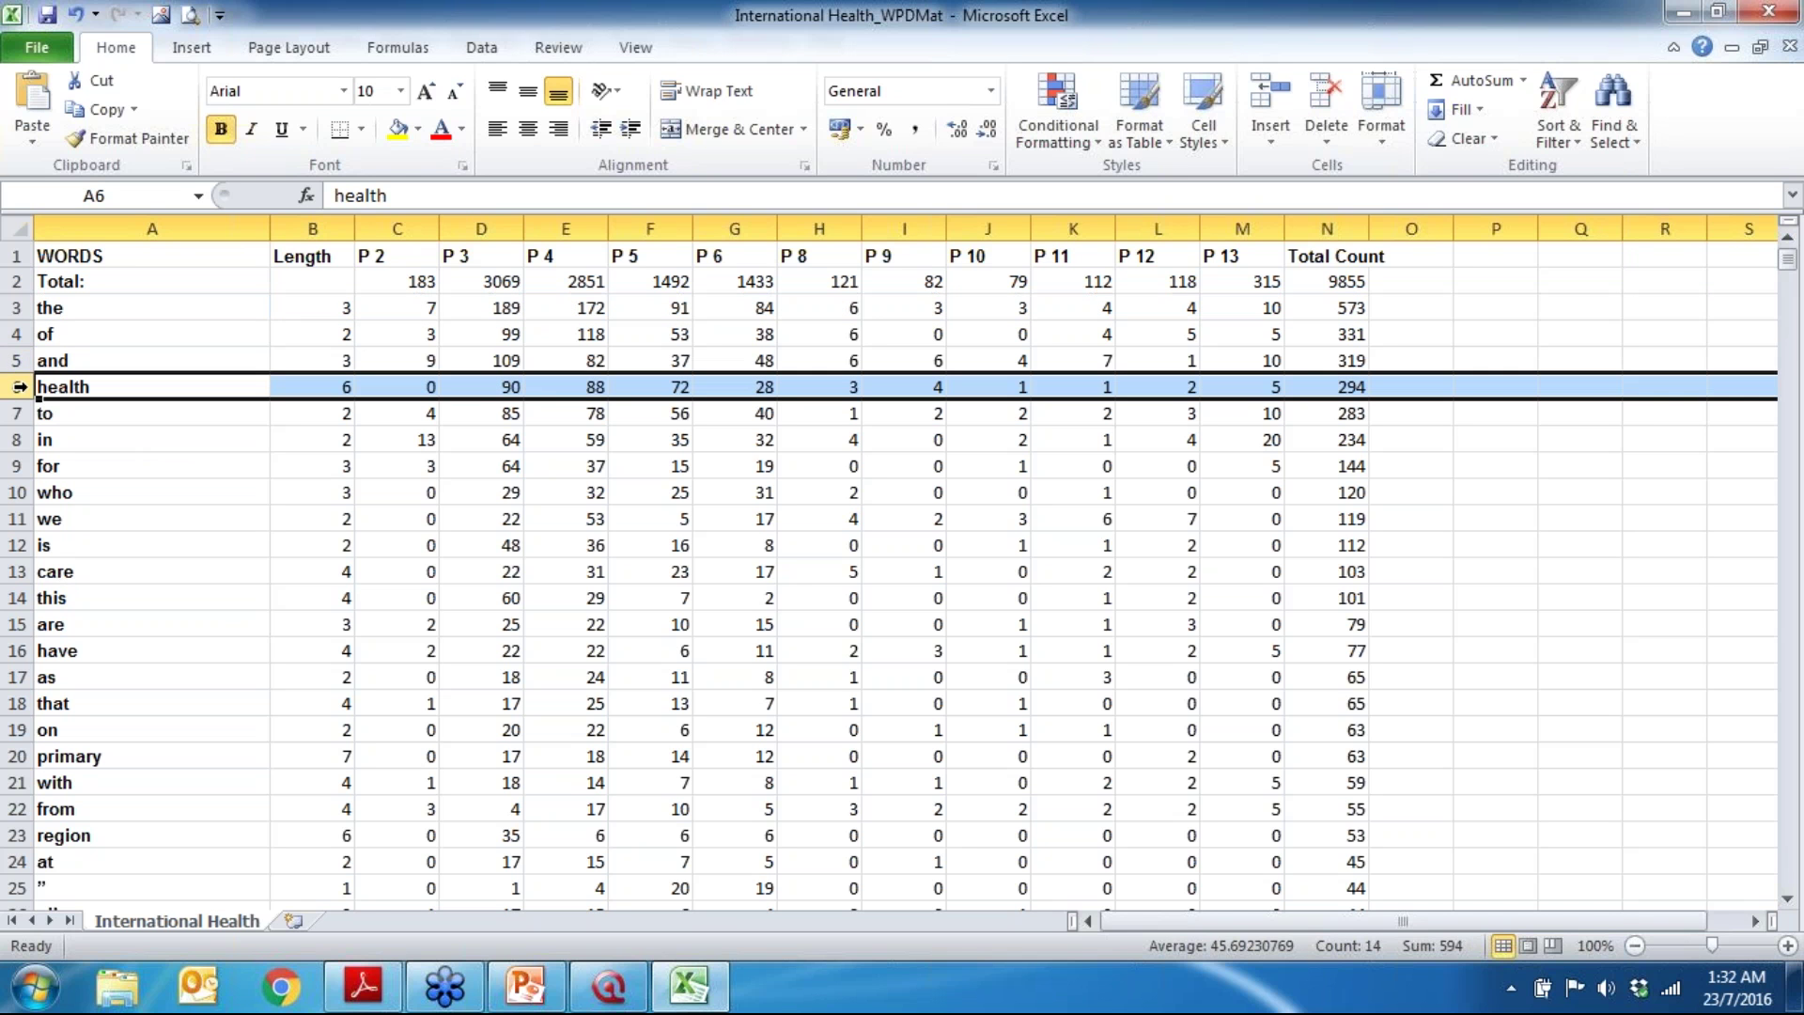
click(19, 571)
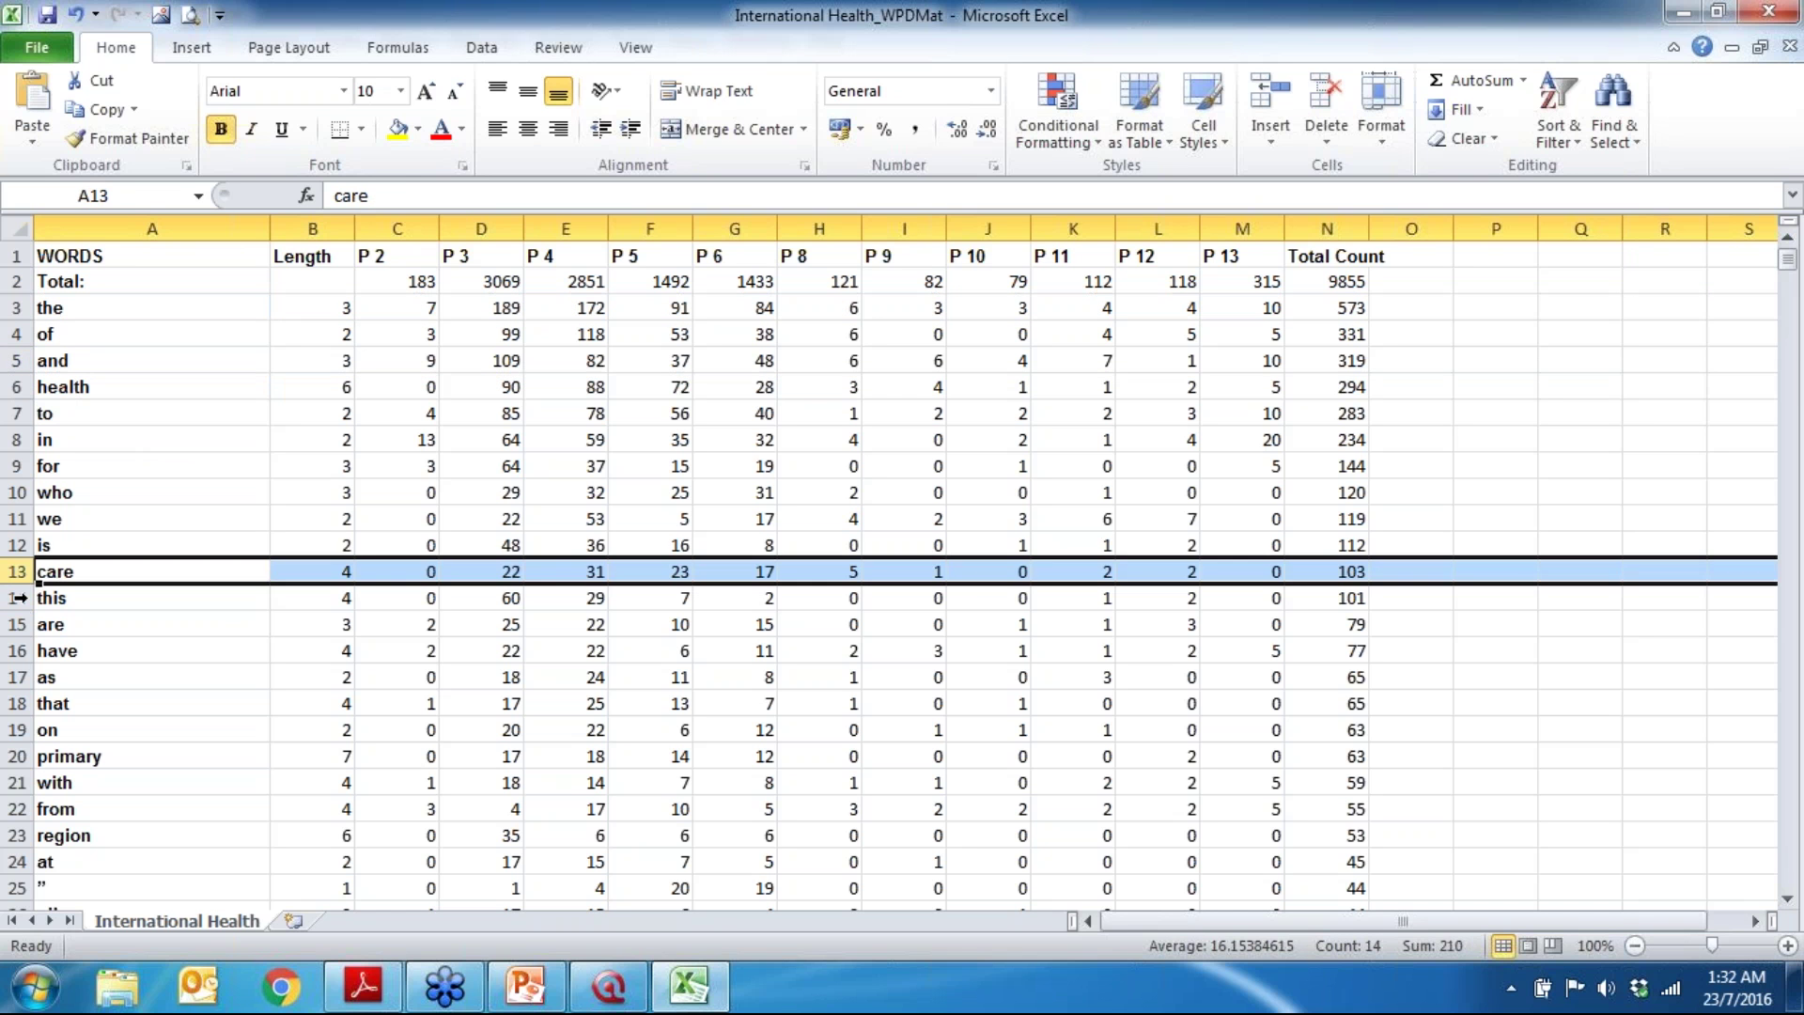
click(20, 755)
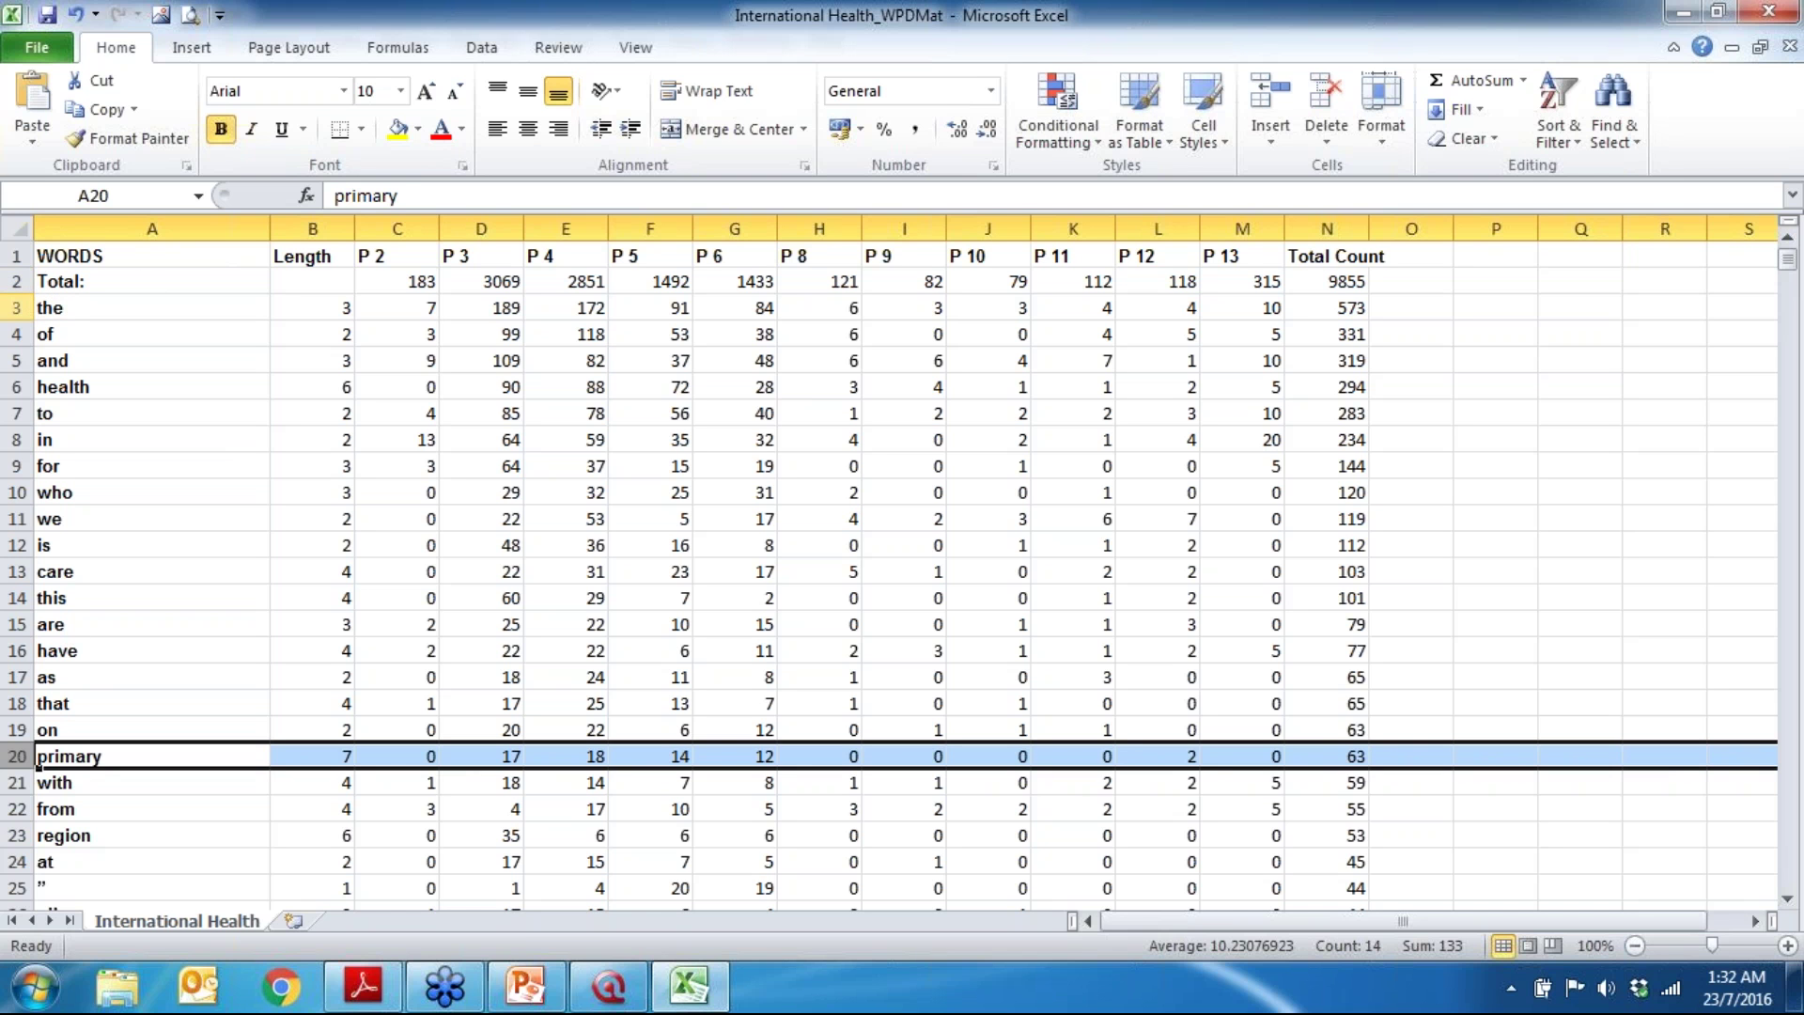
click(17, 309)
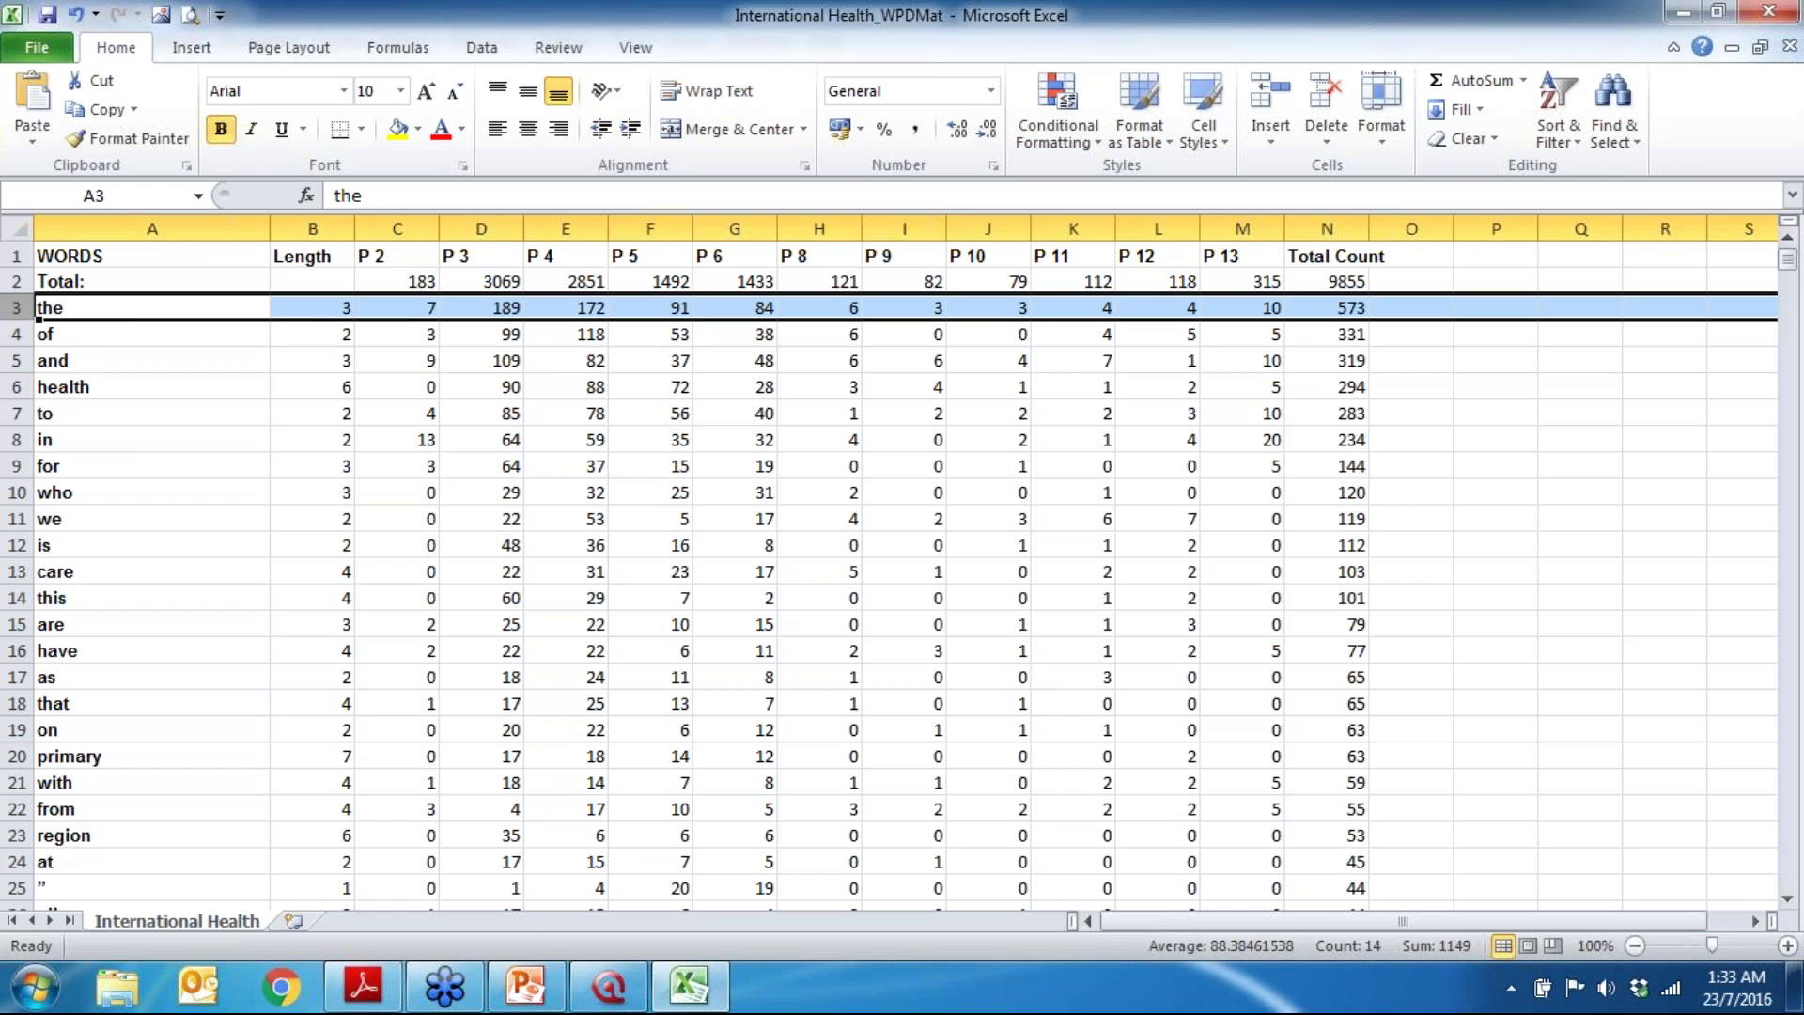
Step: Examine the rows for "health", "care", "primary" and "region", and close the word matrix workbook, saving its changes
click(17, 387)
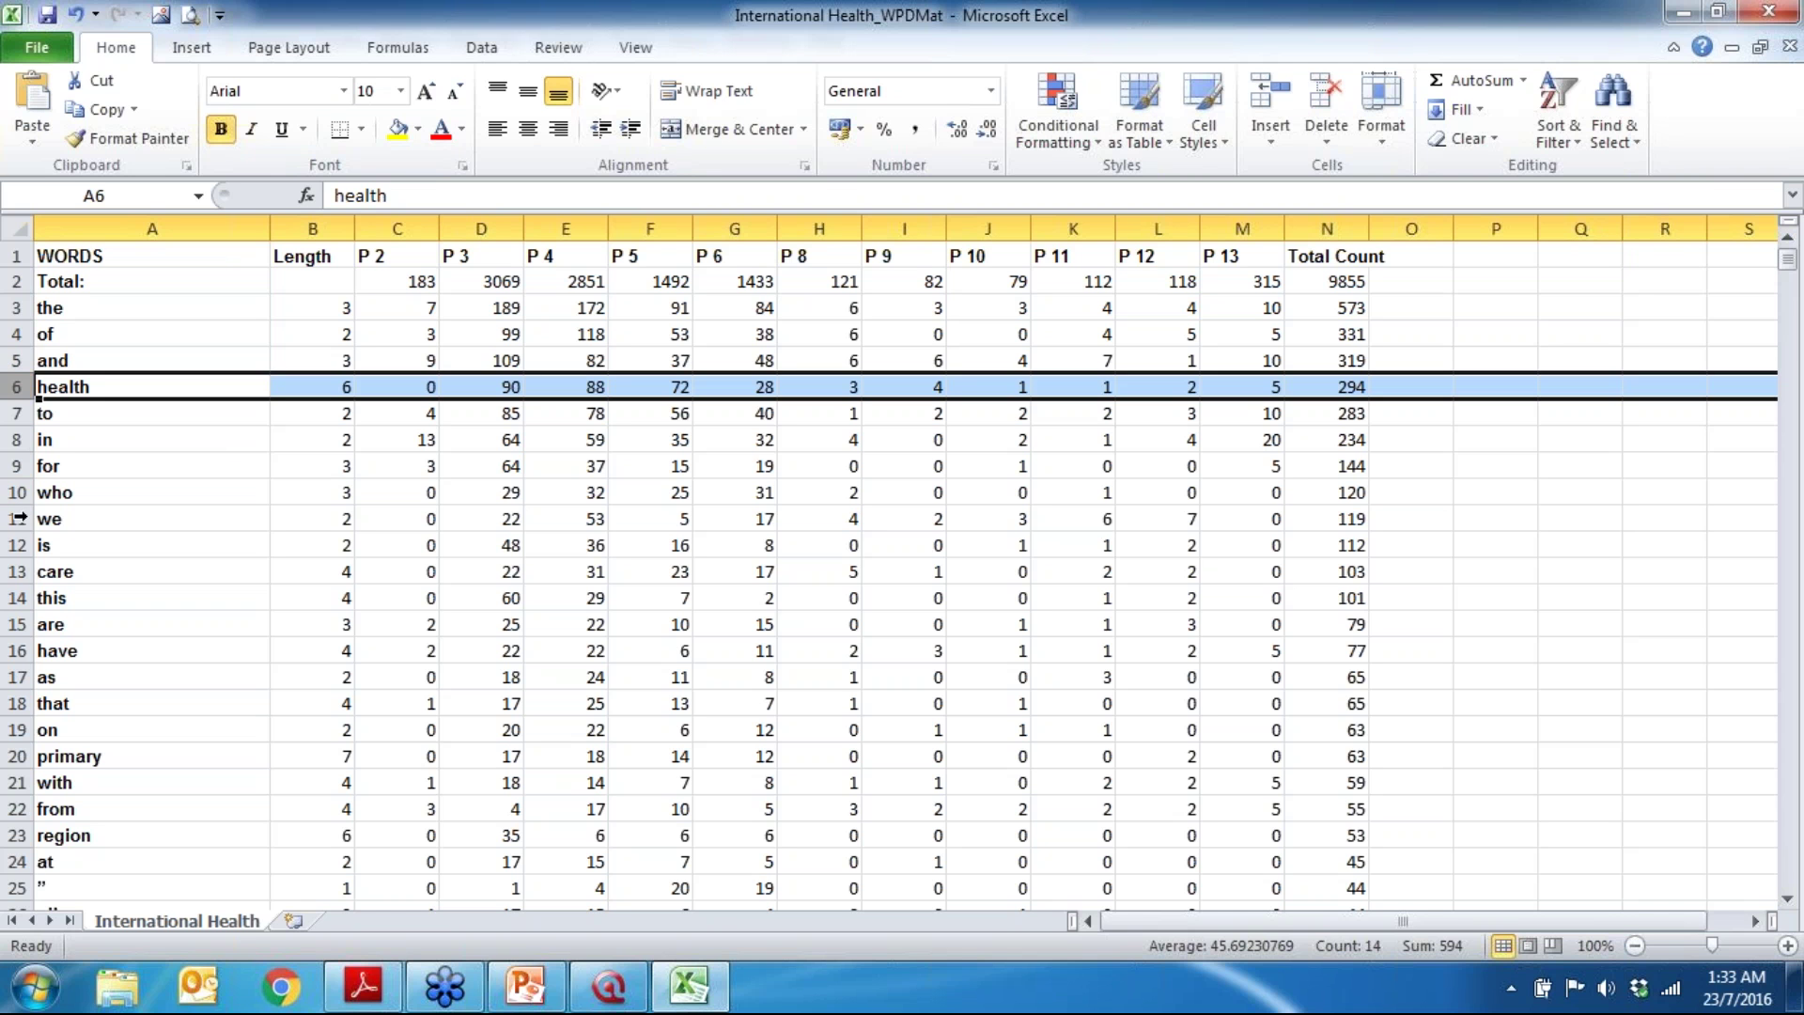
click(19, 573)
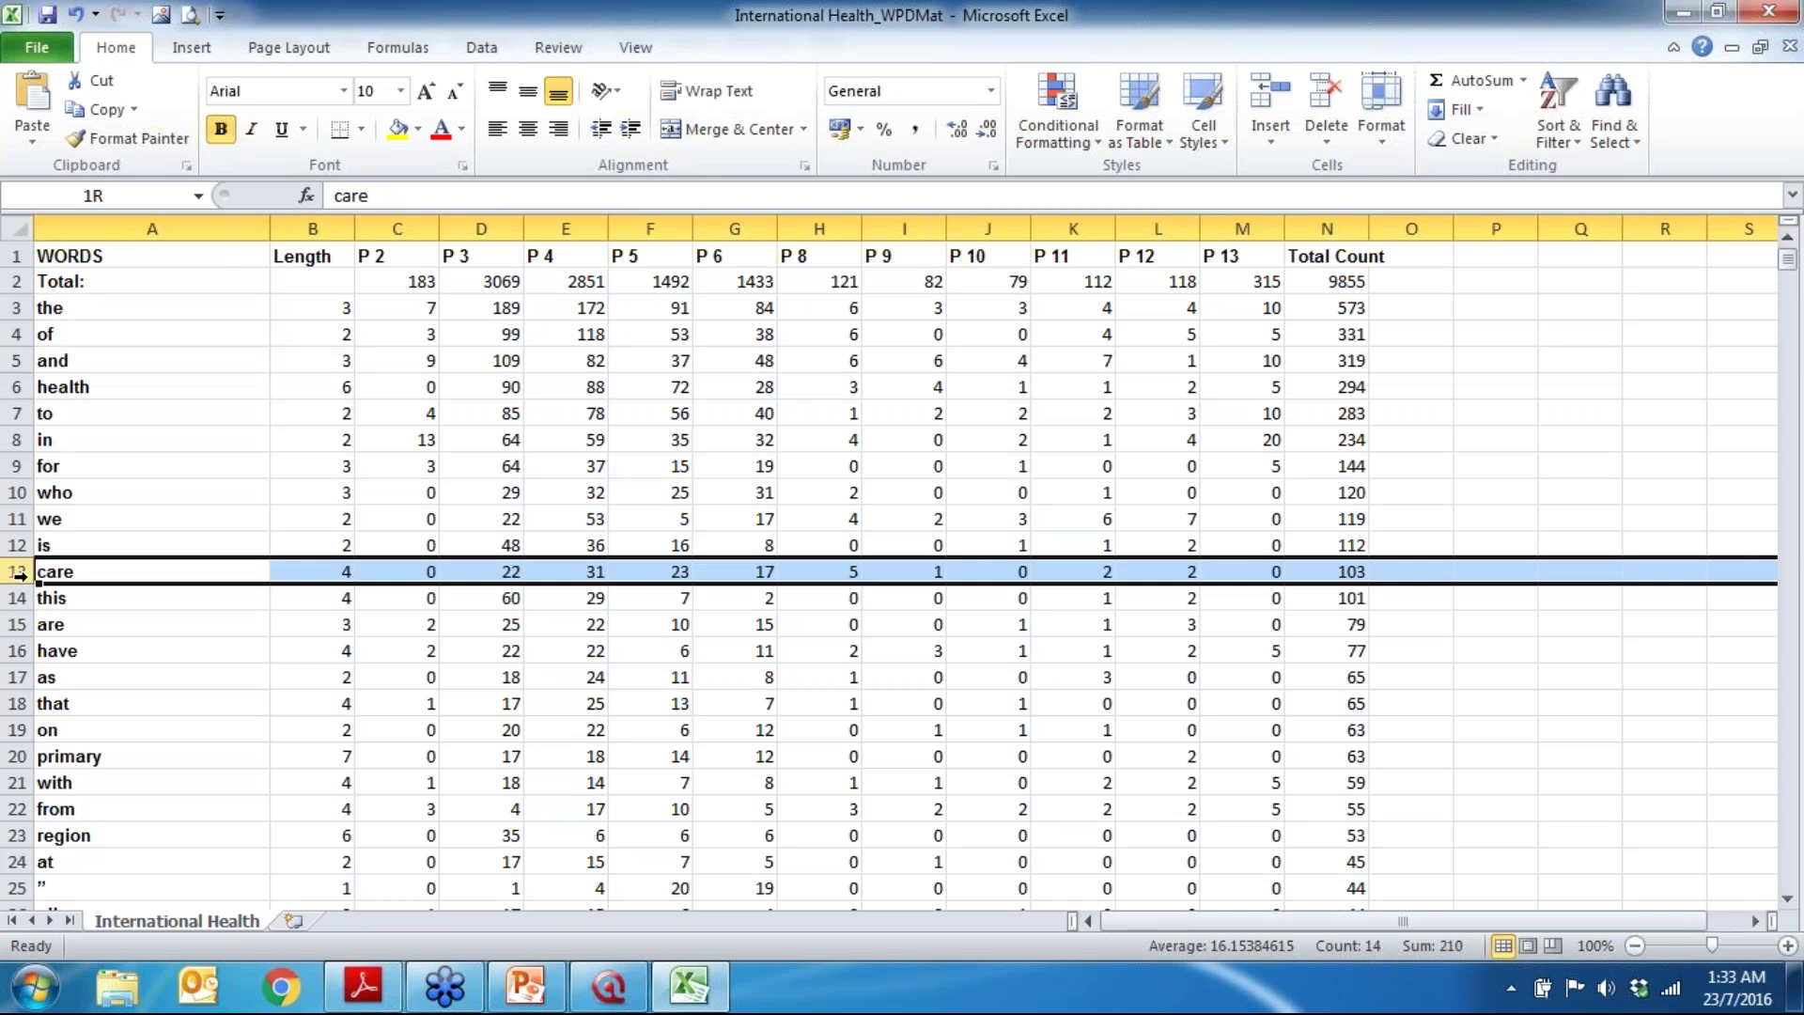
click(17, 756)
click(17, 835)
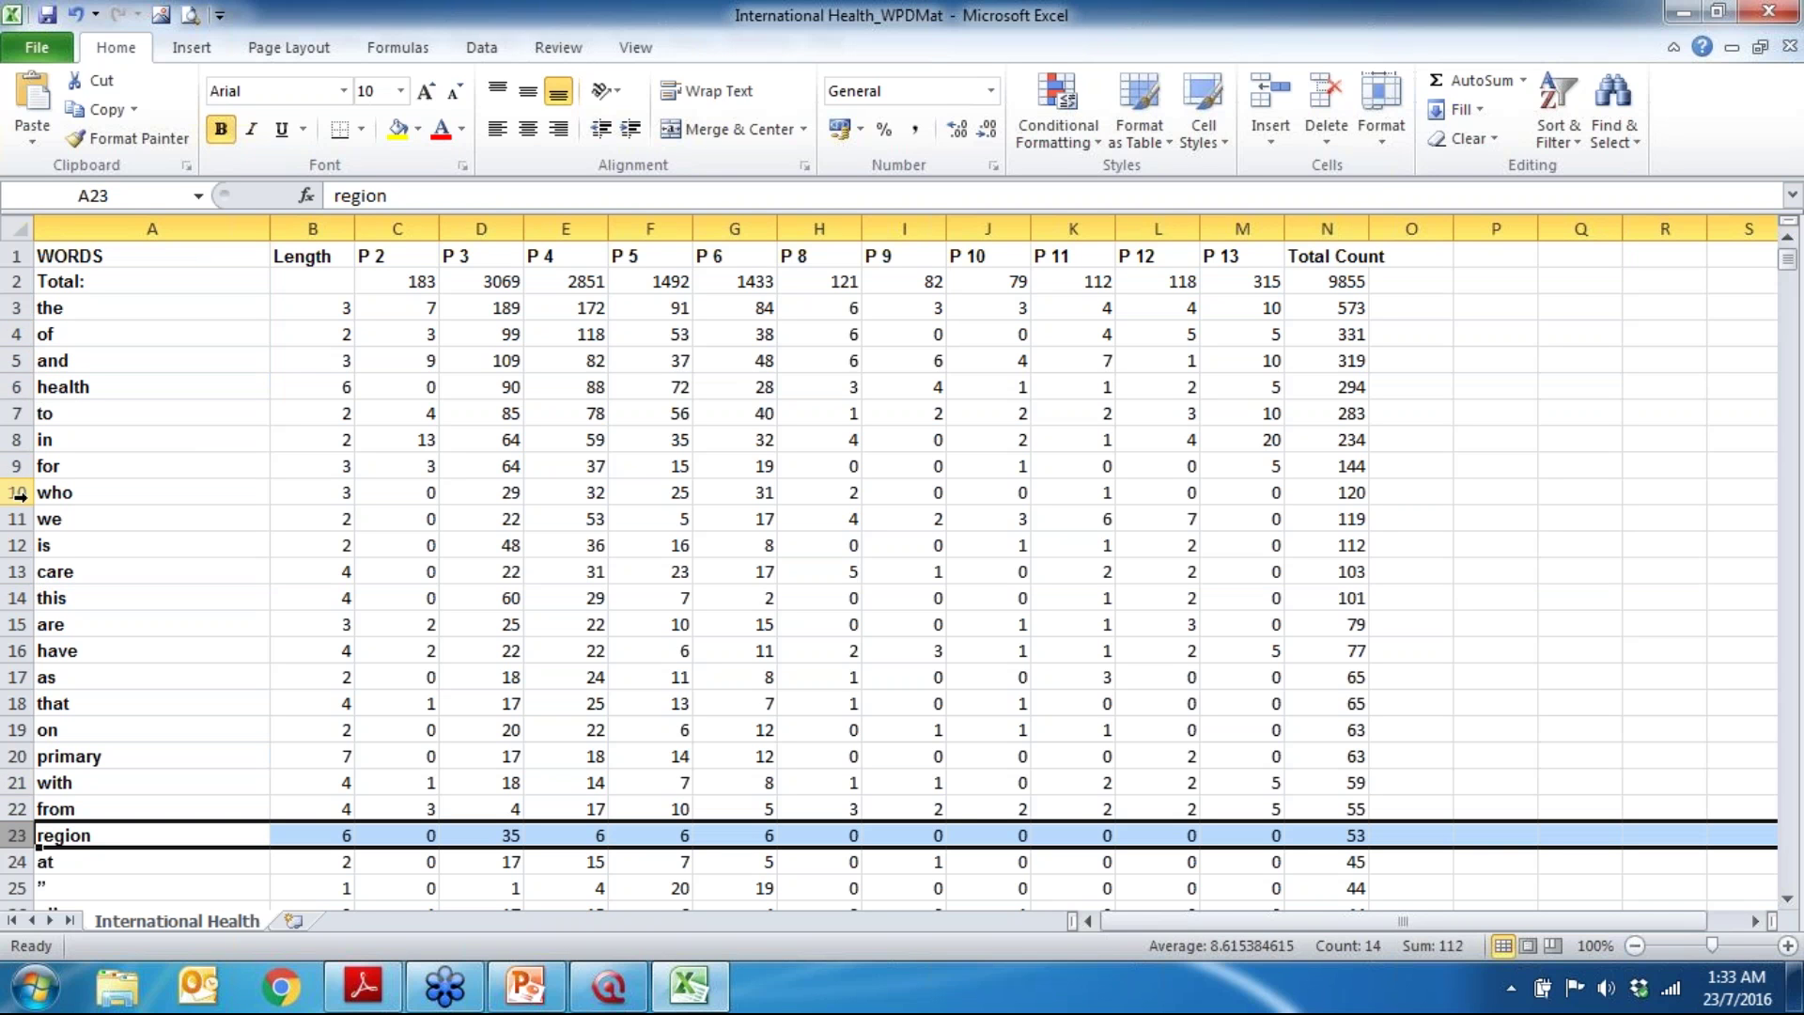
click(1768, 11)
click(791, 528)
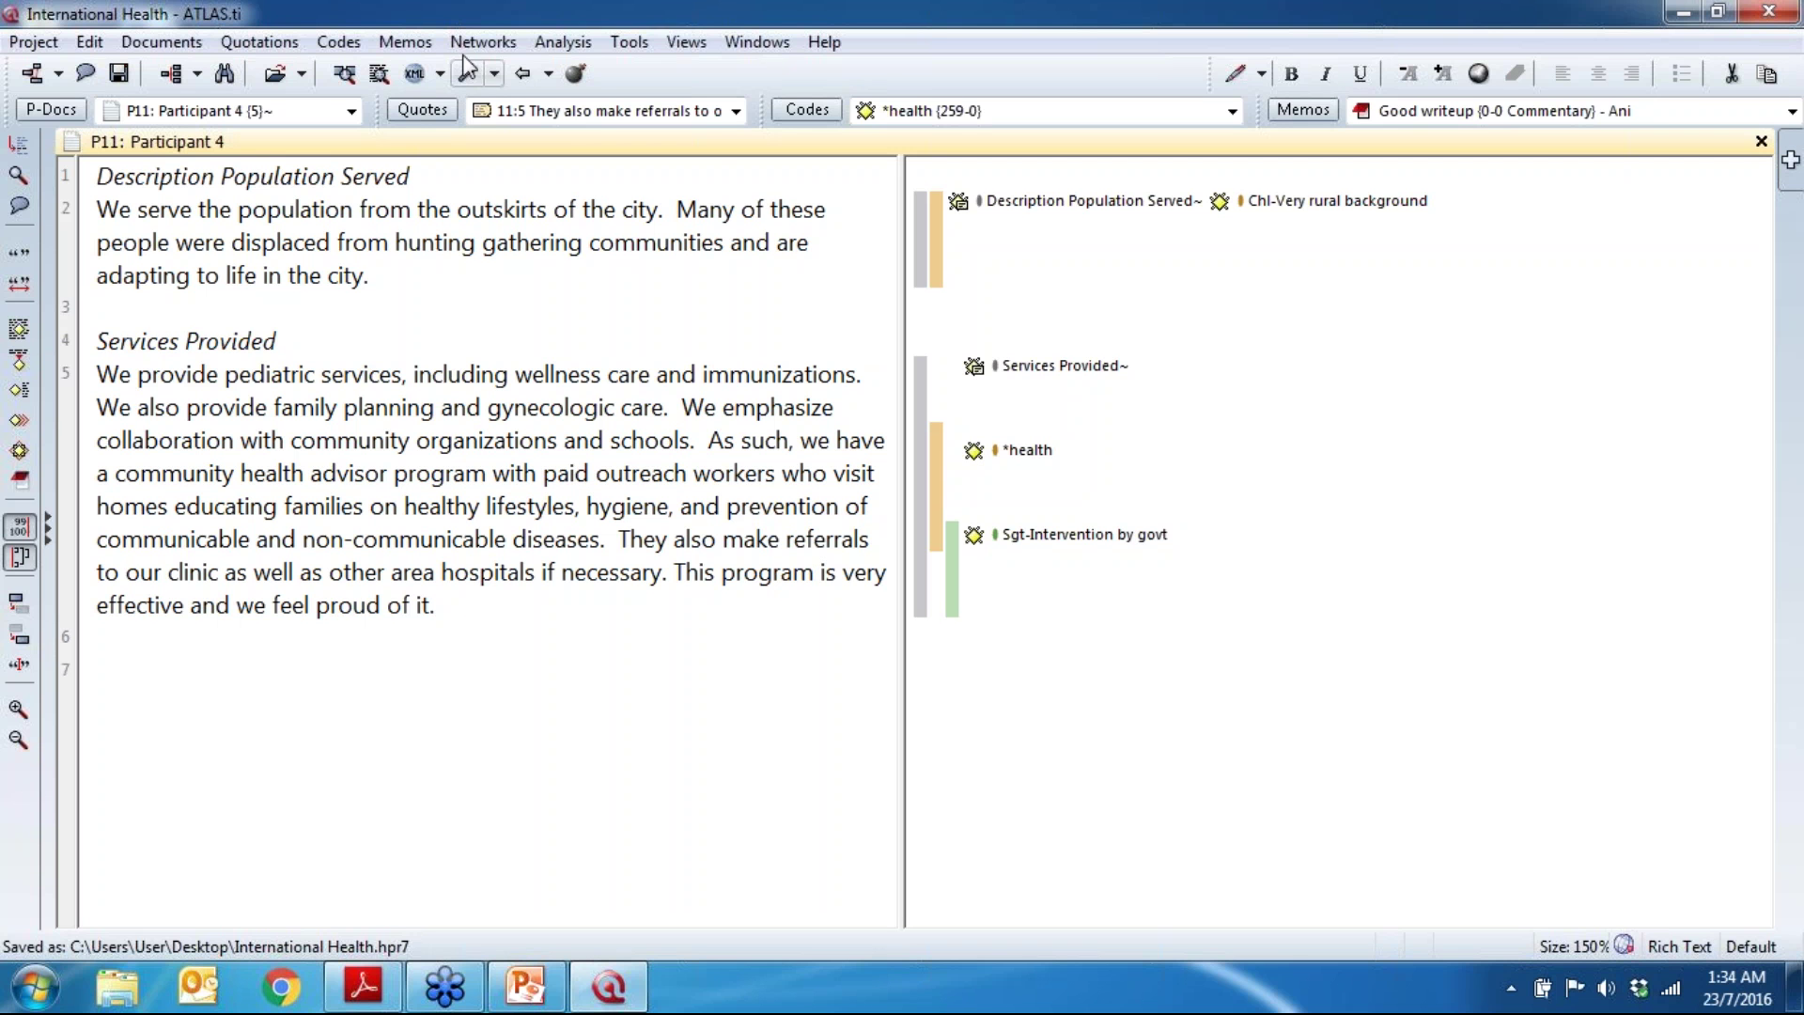
Step: Run the Word Cruncher on all current documents with Word Cloud output, and maximize the resulting cloud
click(563, 42)
click(592, 65)
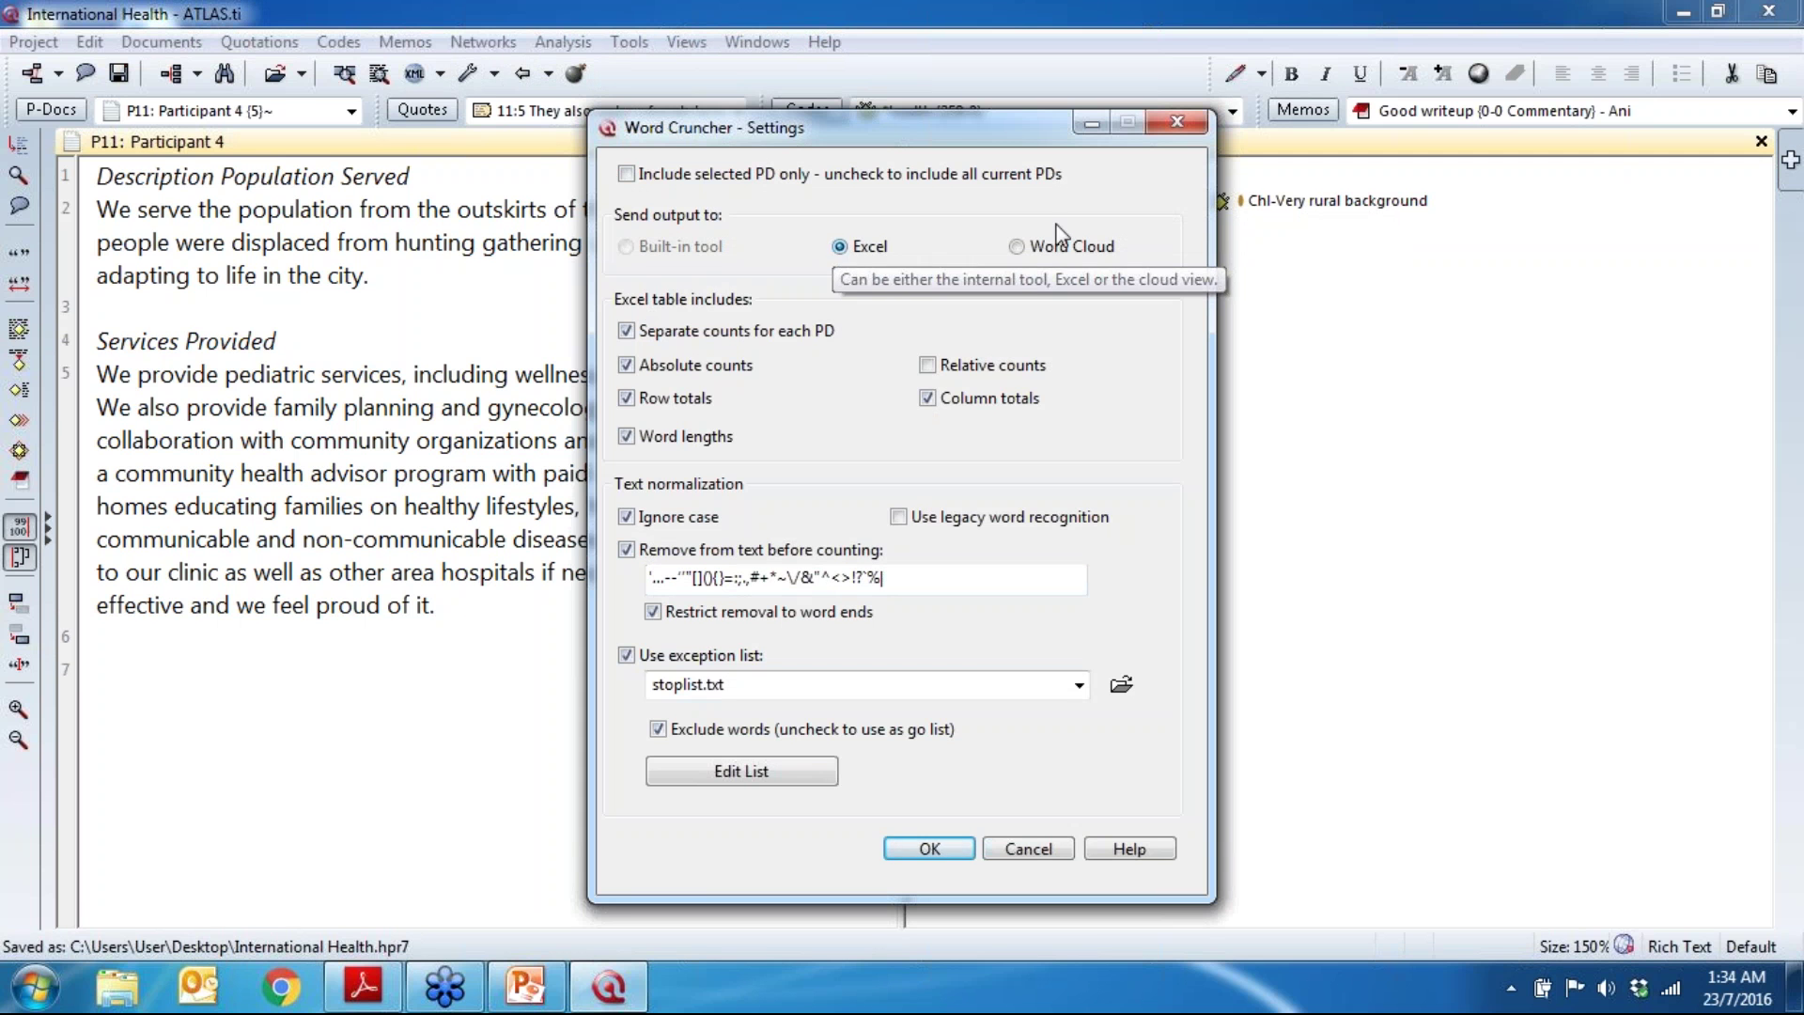
click(1017, 247)
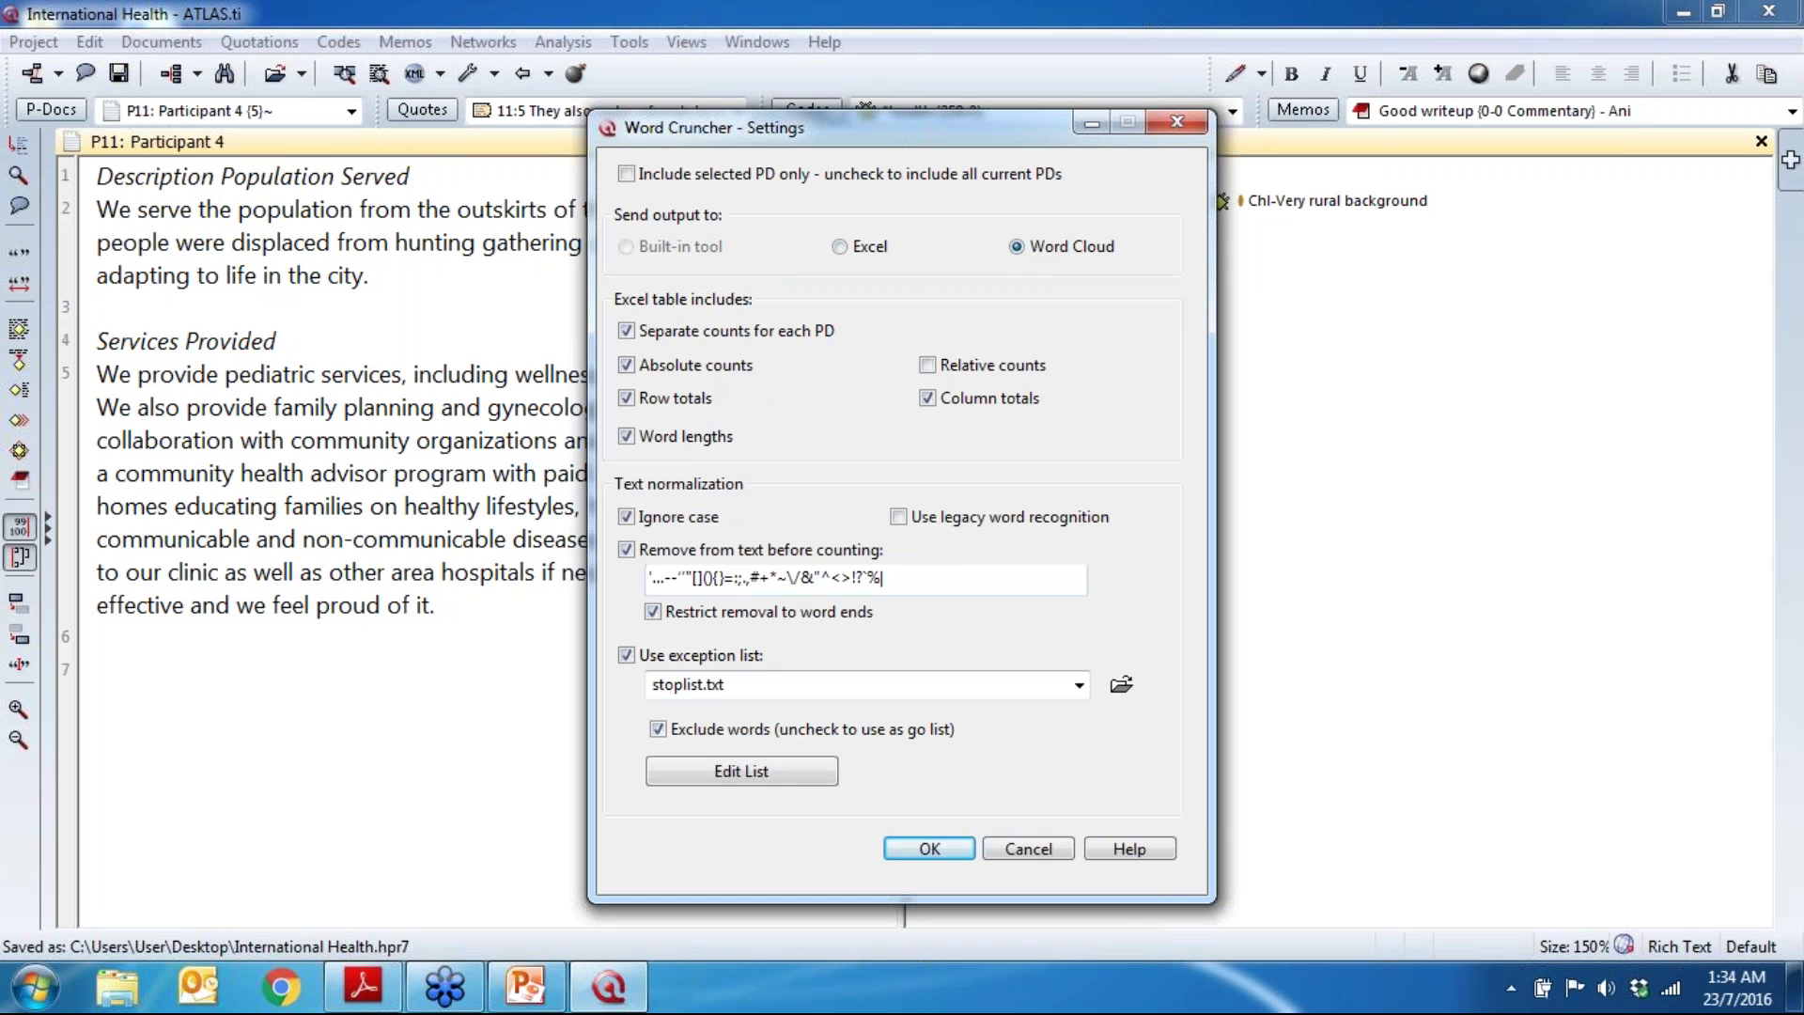
click(929, 849)
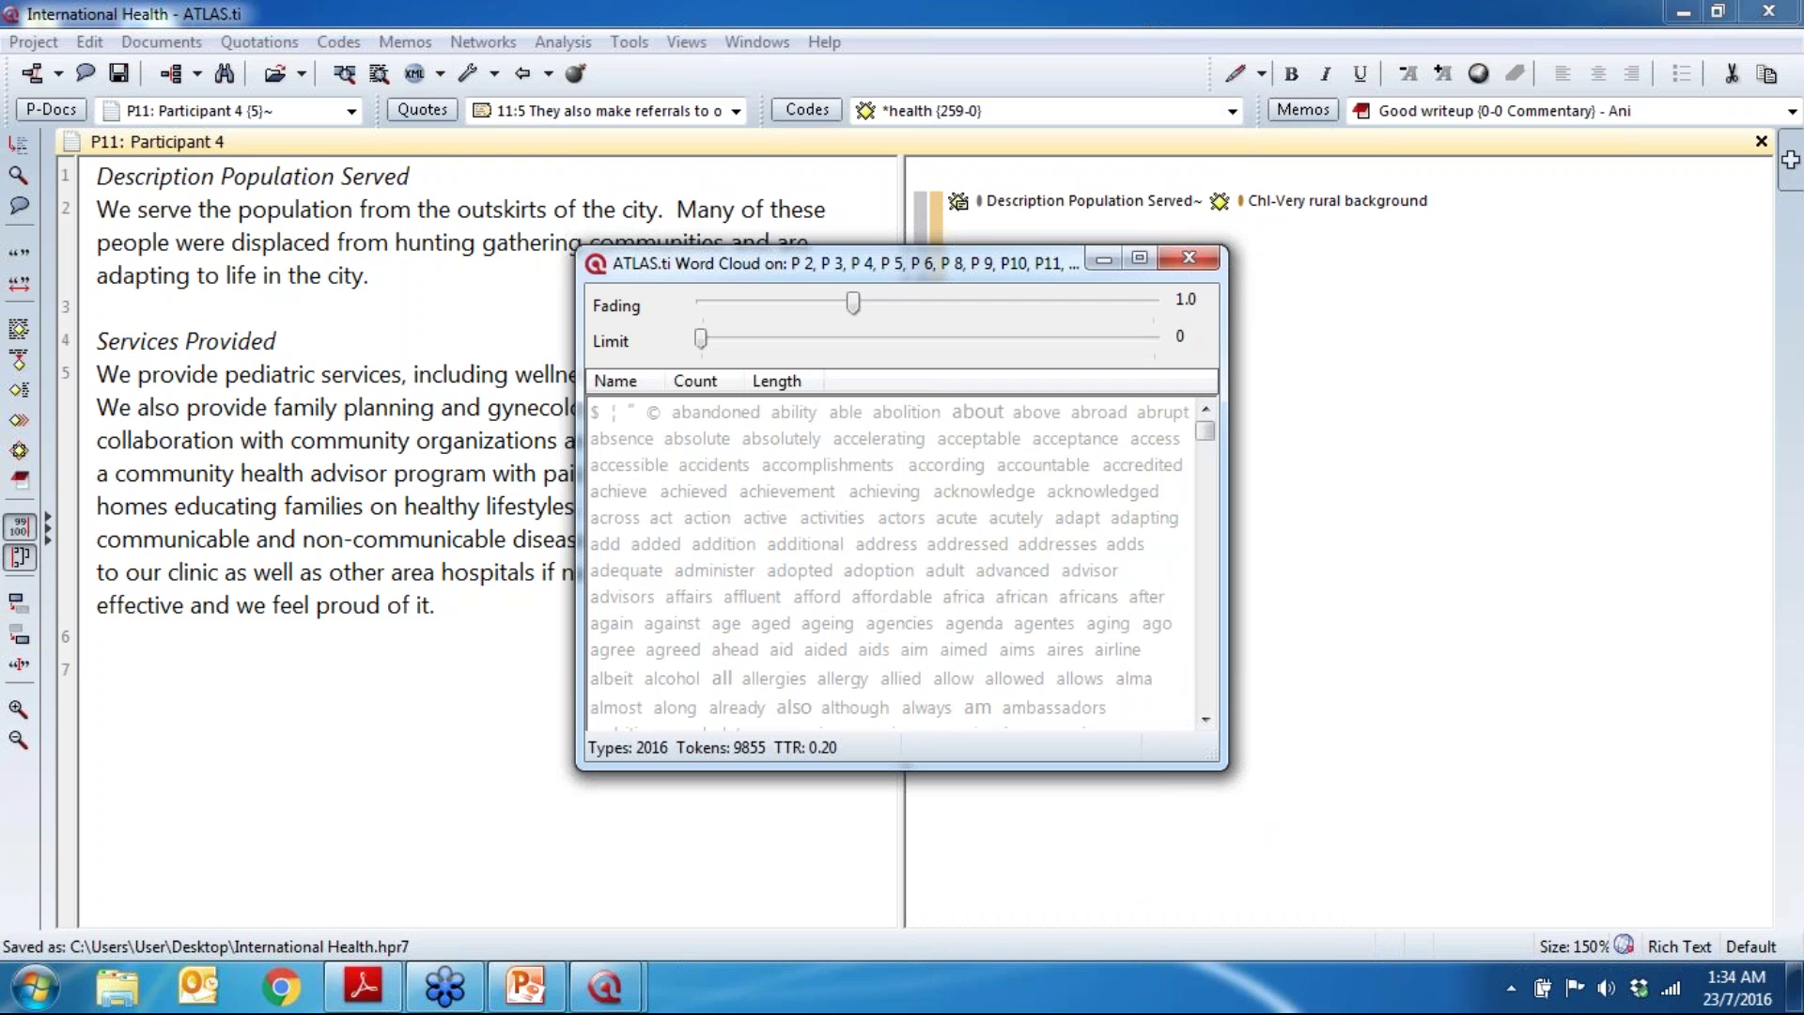
click(1138, 260)
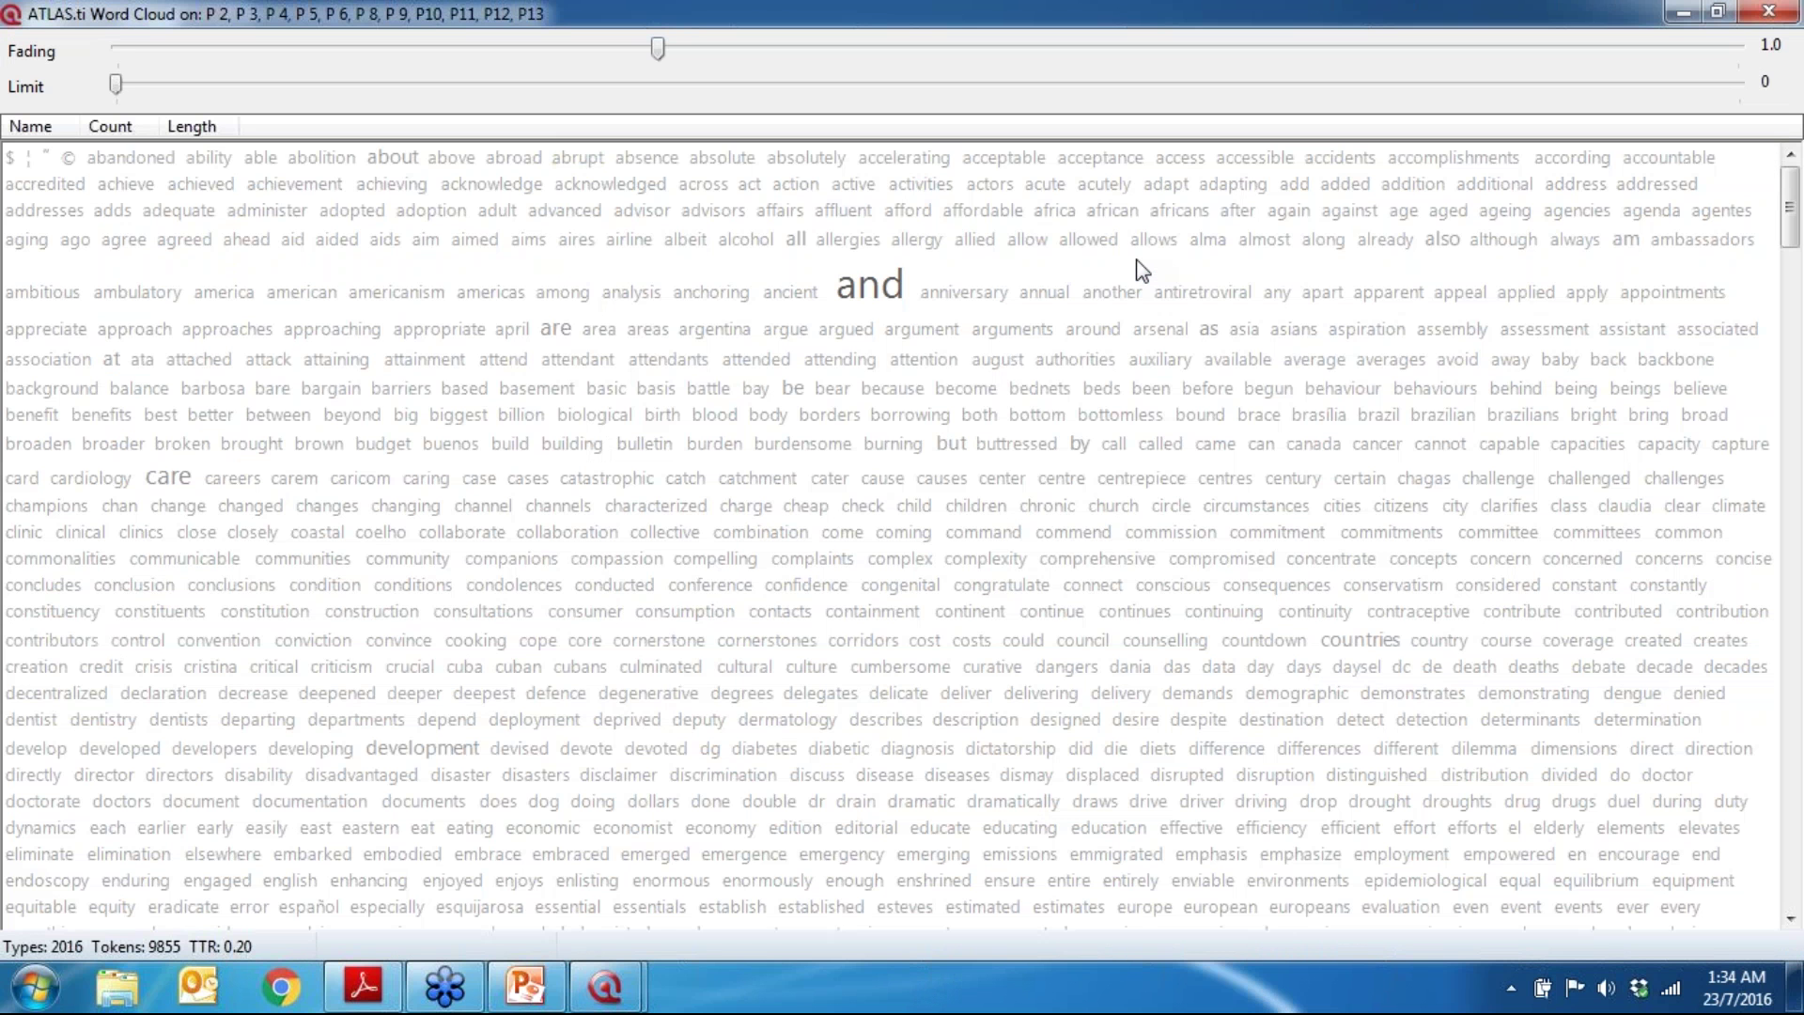
Step: Examine the word sizes and individual word counts throughout the word cloud, including "health", "and" and "the", and close it
scroll(1141, 270, down, 5)
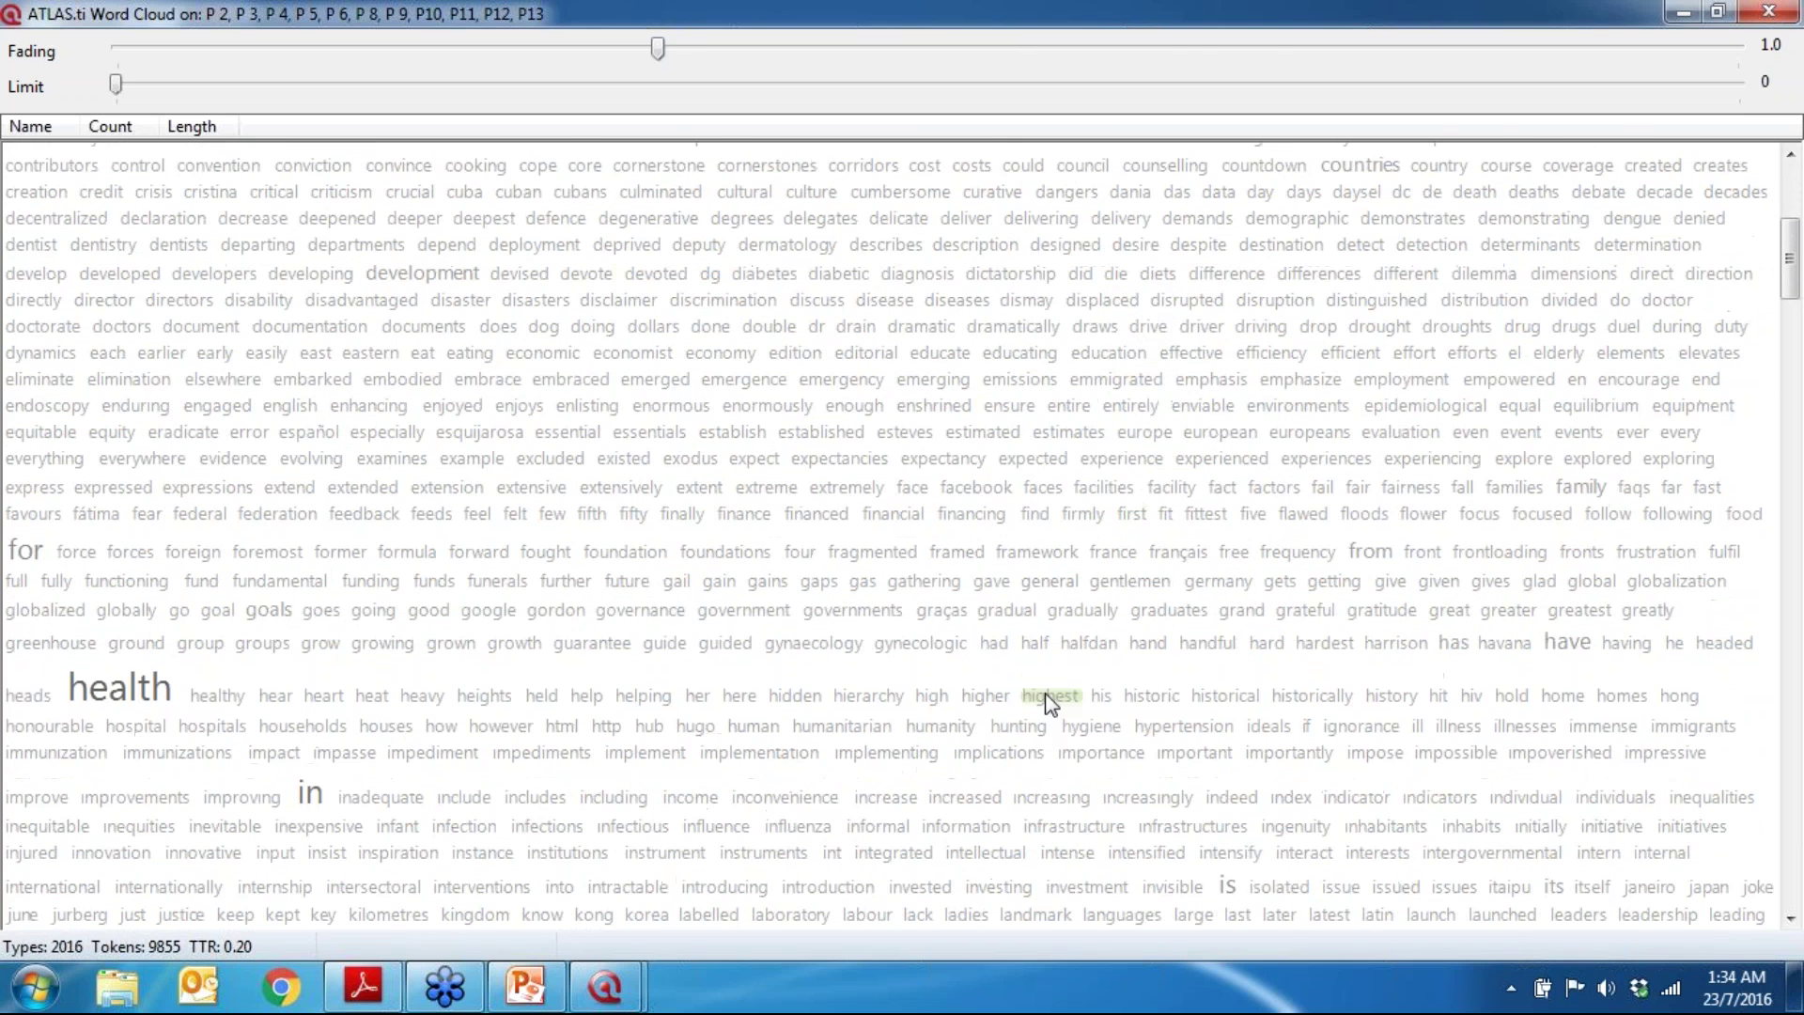
mouse_move(1050, 702)
scroll(1059, 652, up, 5)
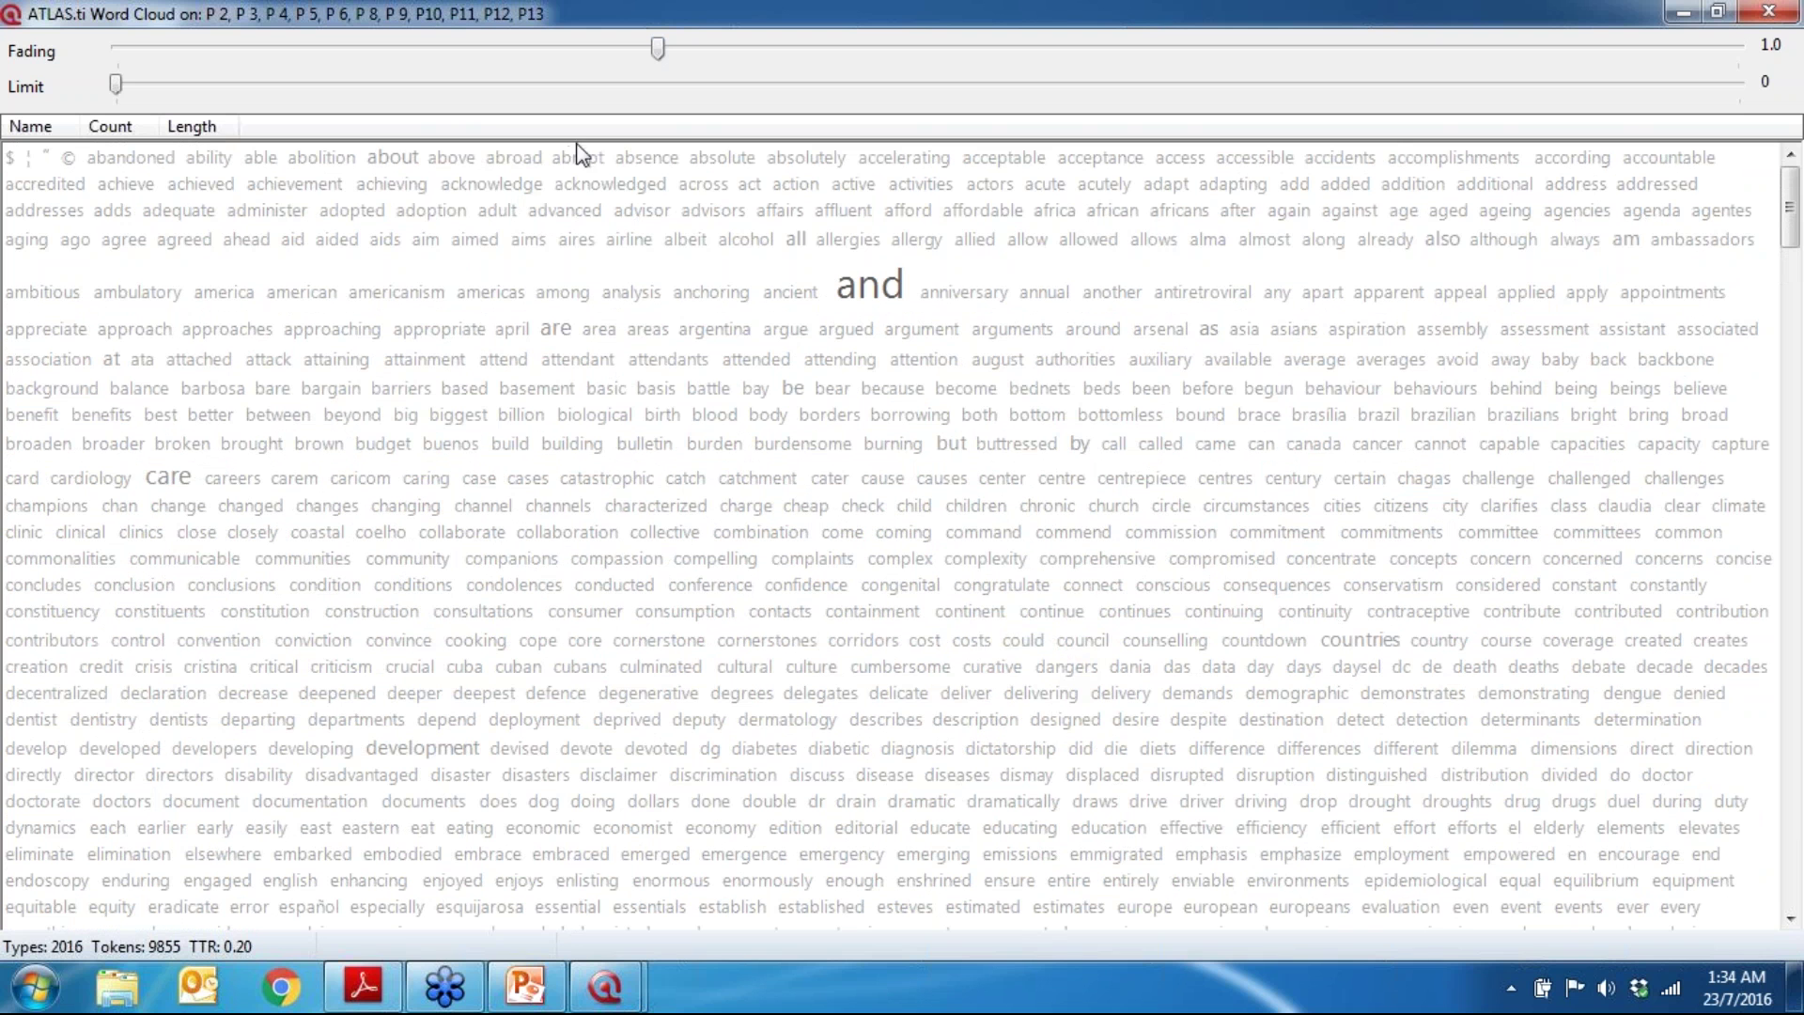
mouse_move(561, 161)
mouse_move(453, 169)
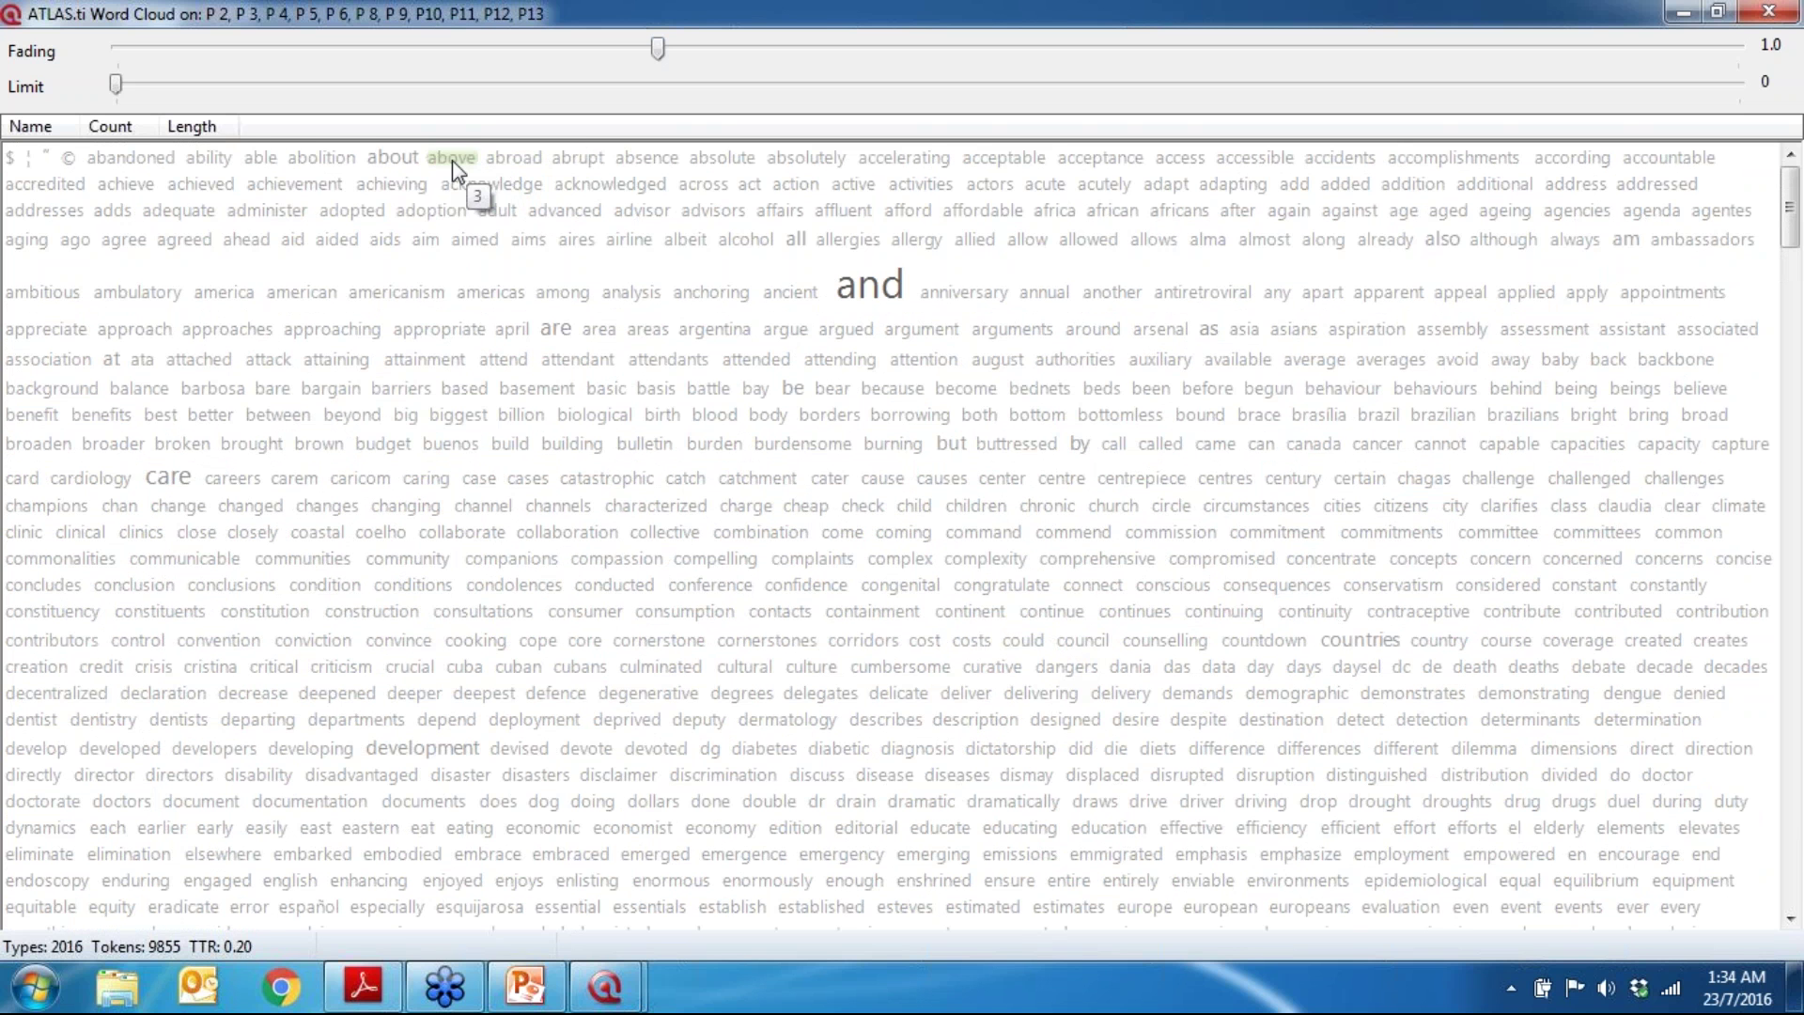
mouse_move(465, 341)
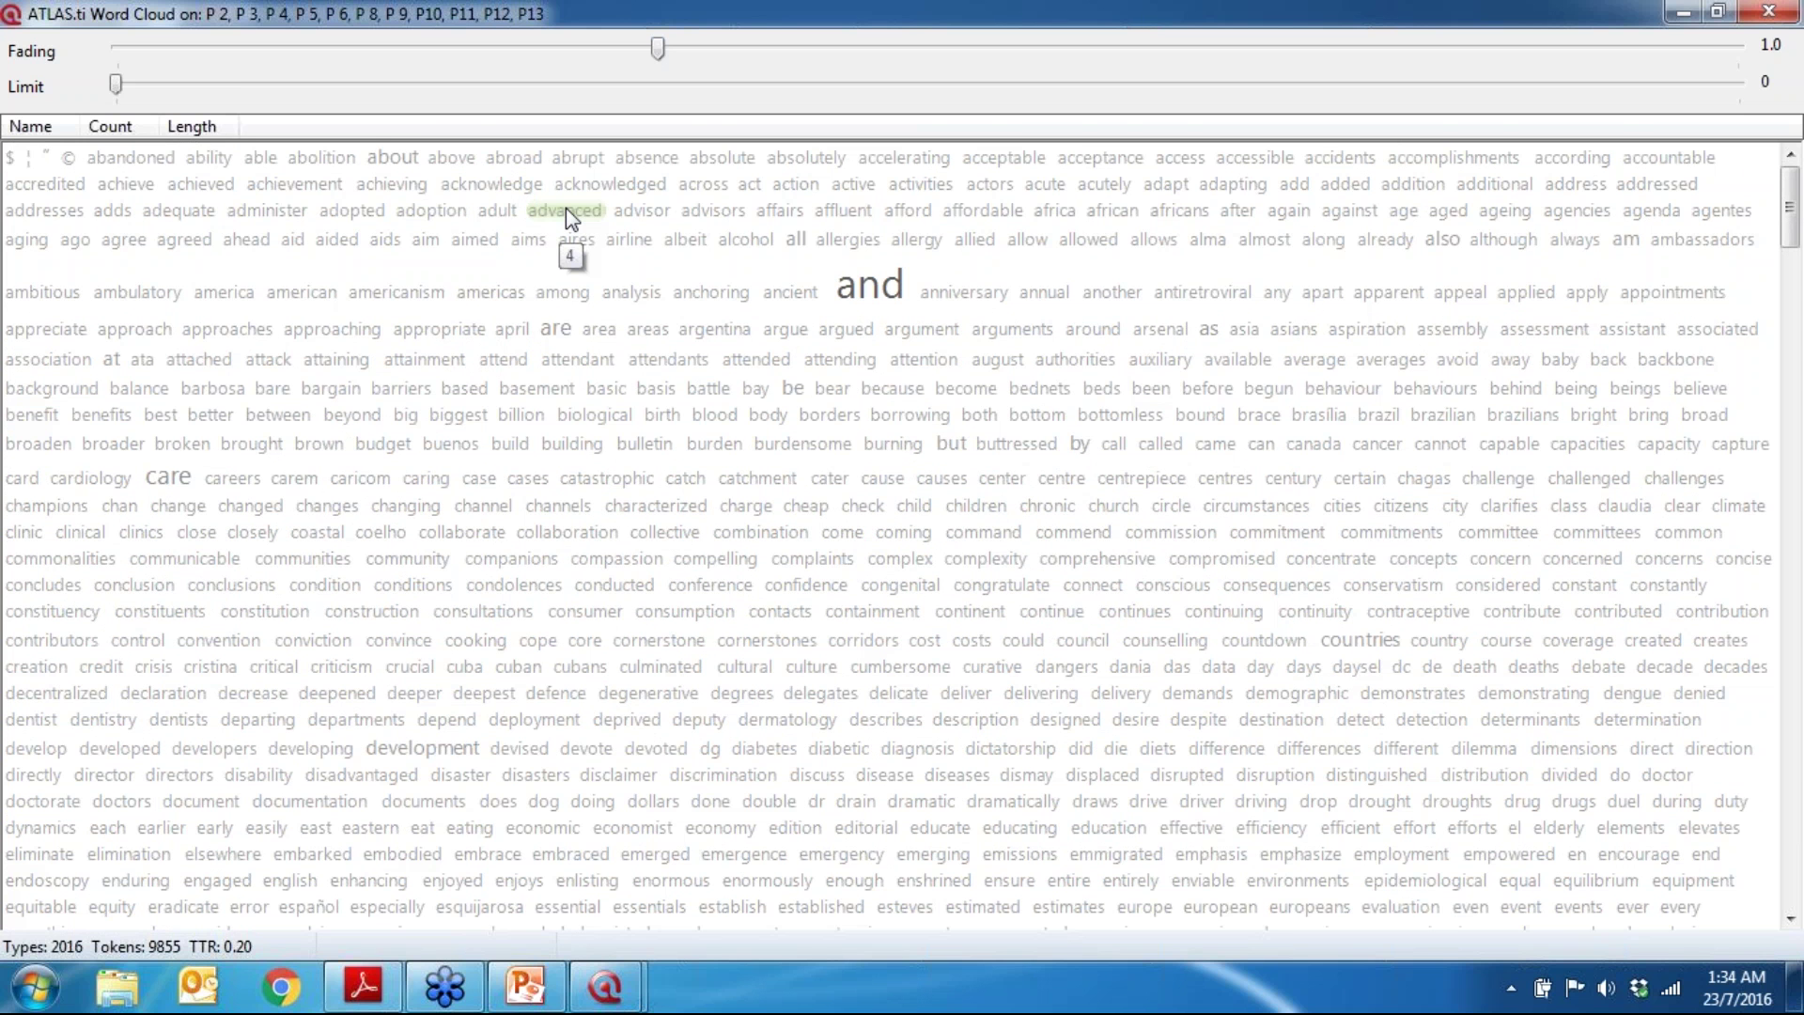
mouse_move(578, 190)
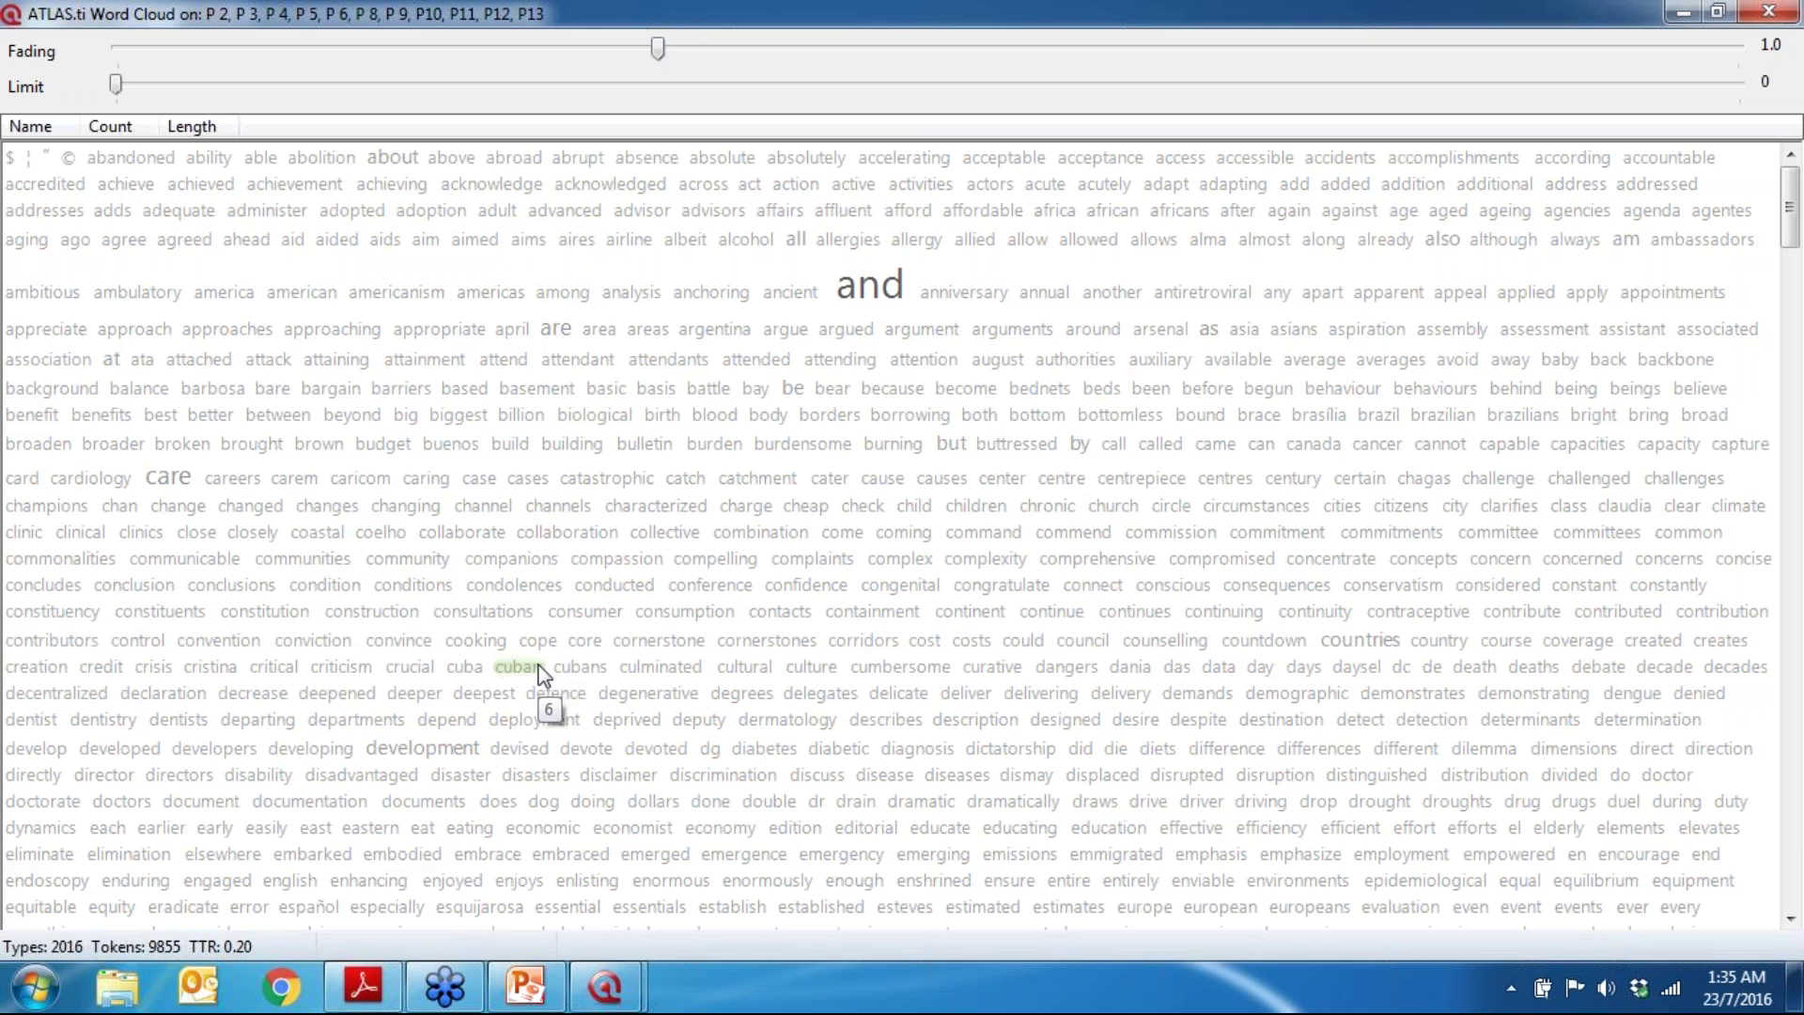
mouse_move(577, 423)
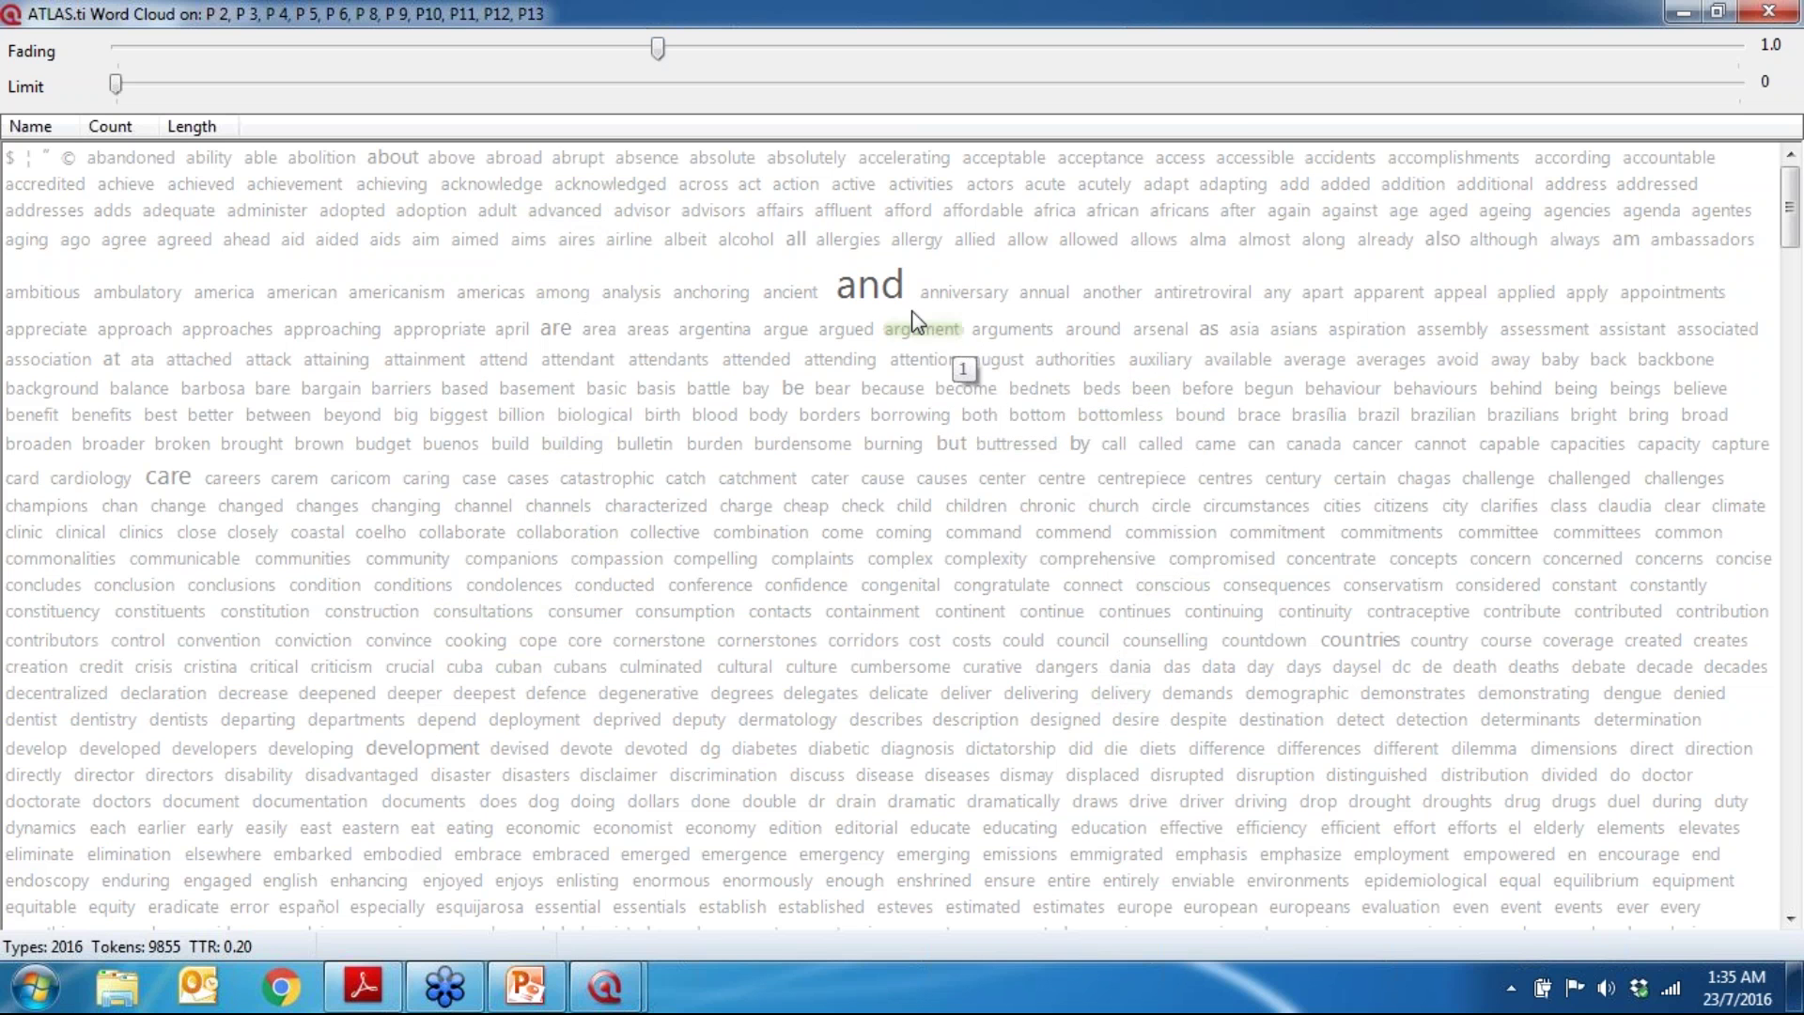
mouse_move(902, 284)
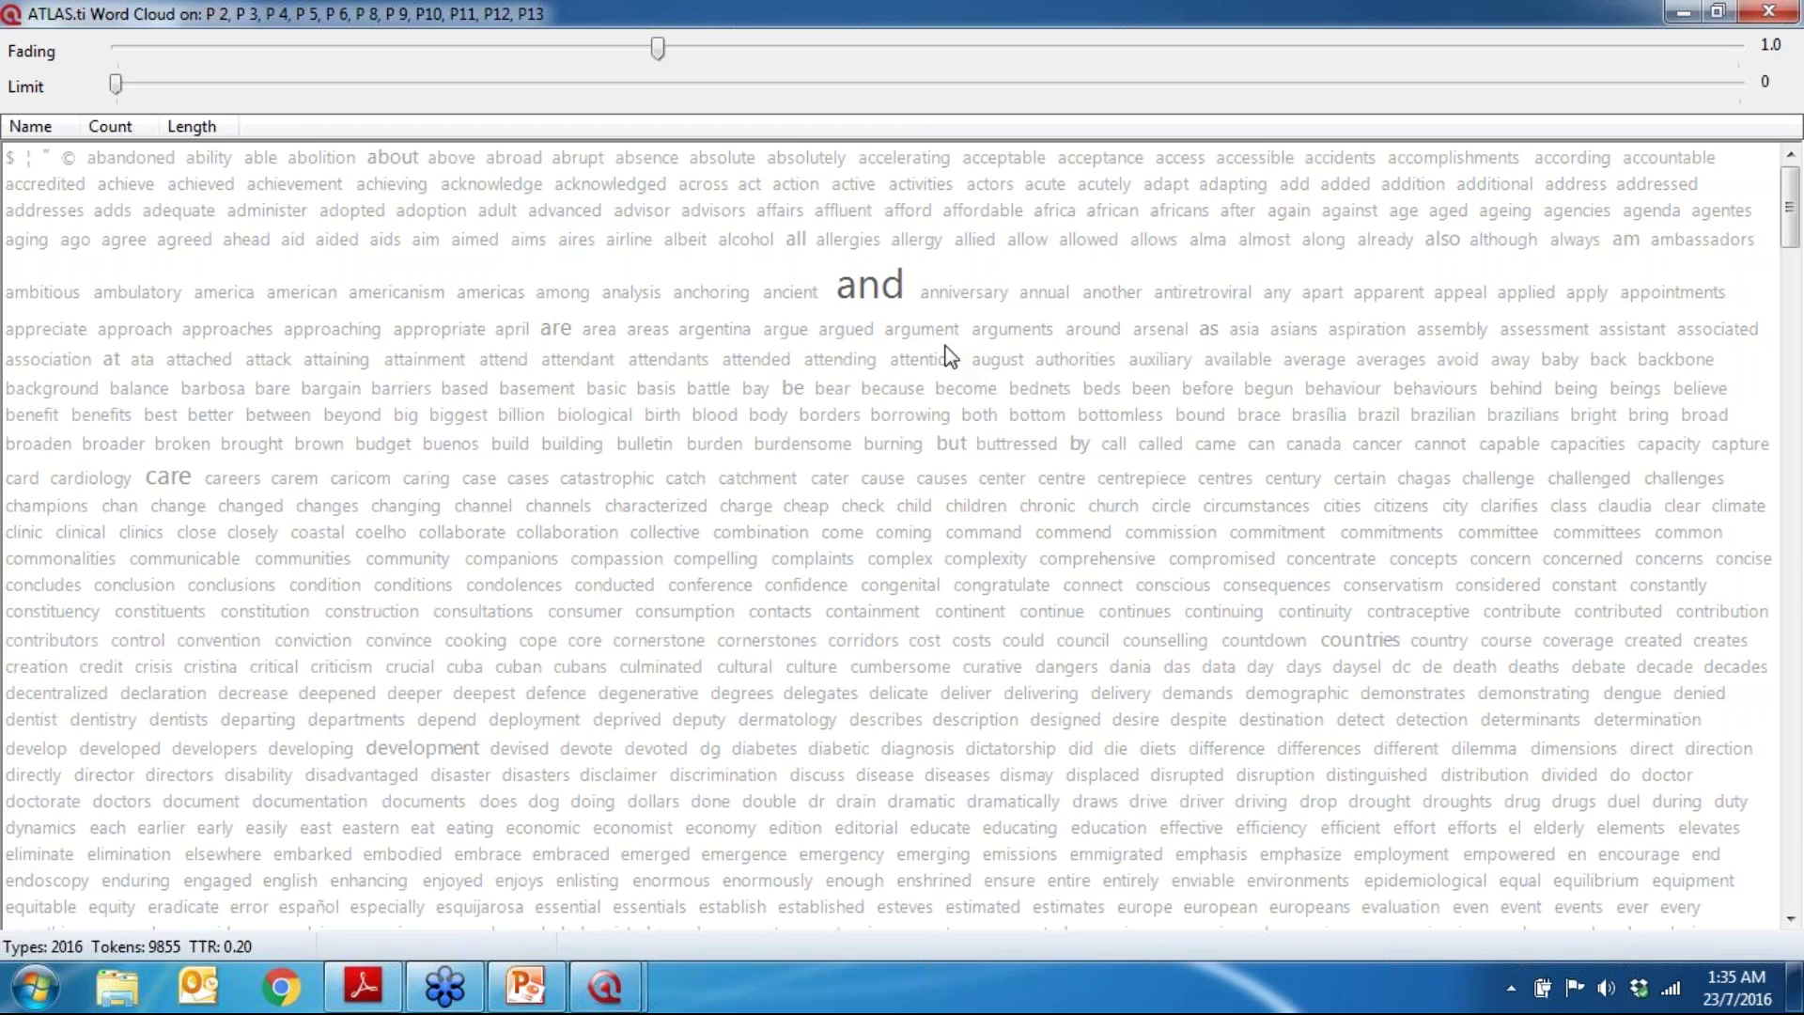
scroll(962, 494, down, 10)
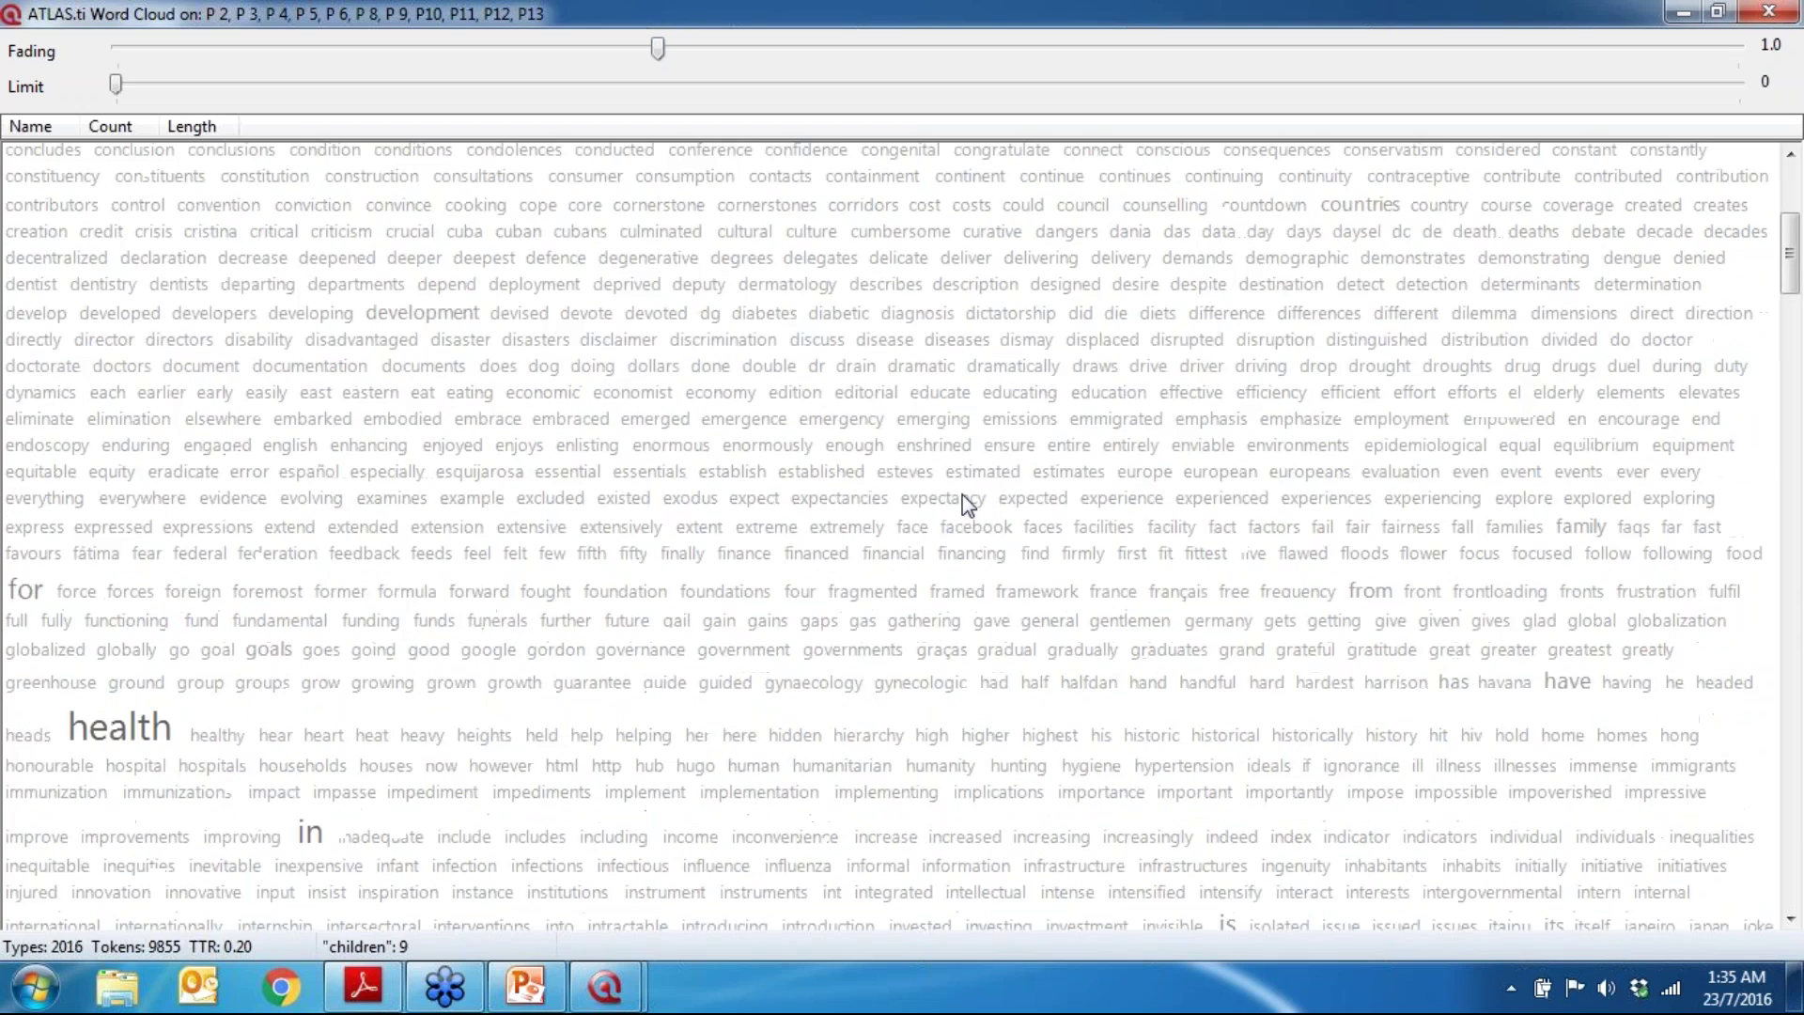
scroll(962, 494, down, 12)
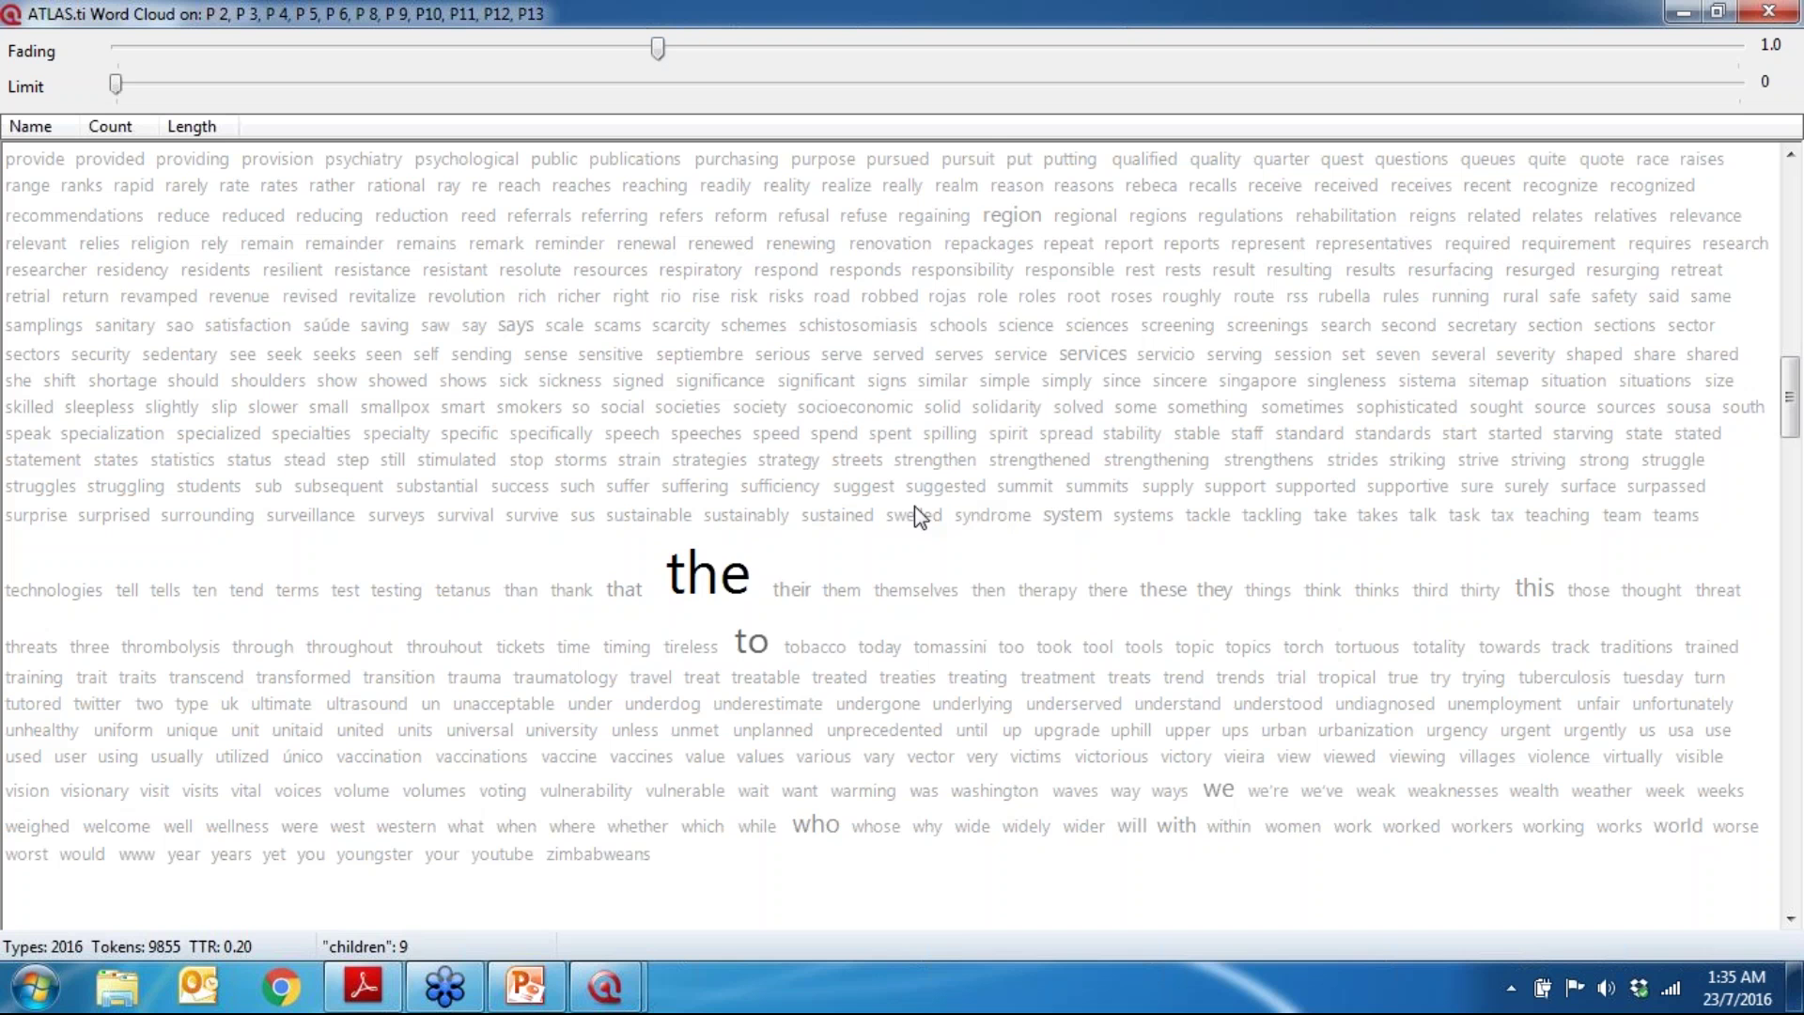
mouse_move(760, 594)
click(1768, 12)
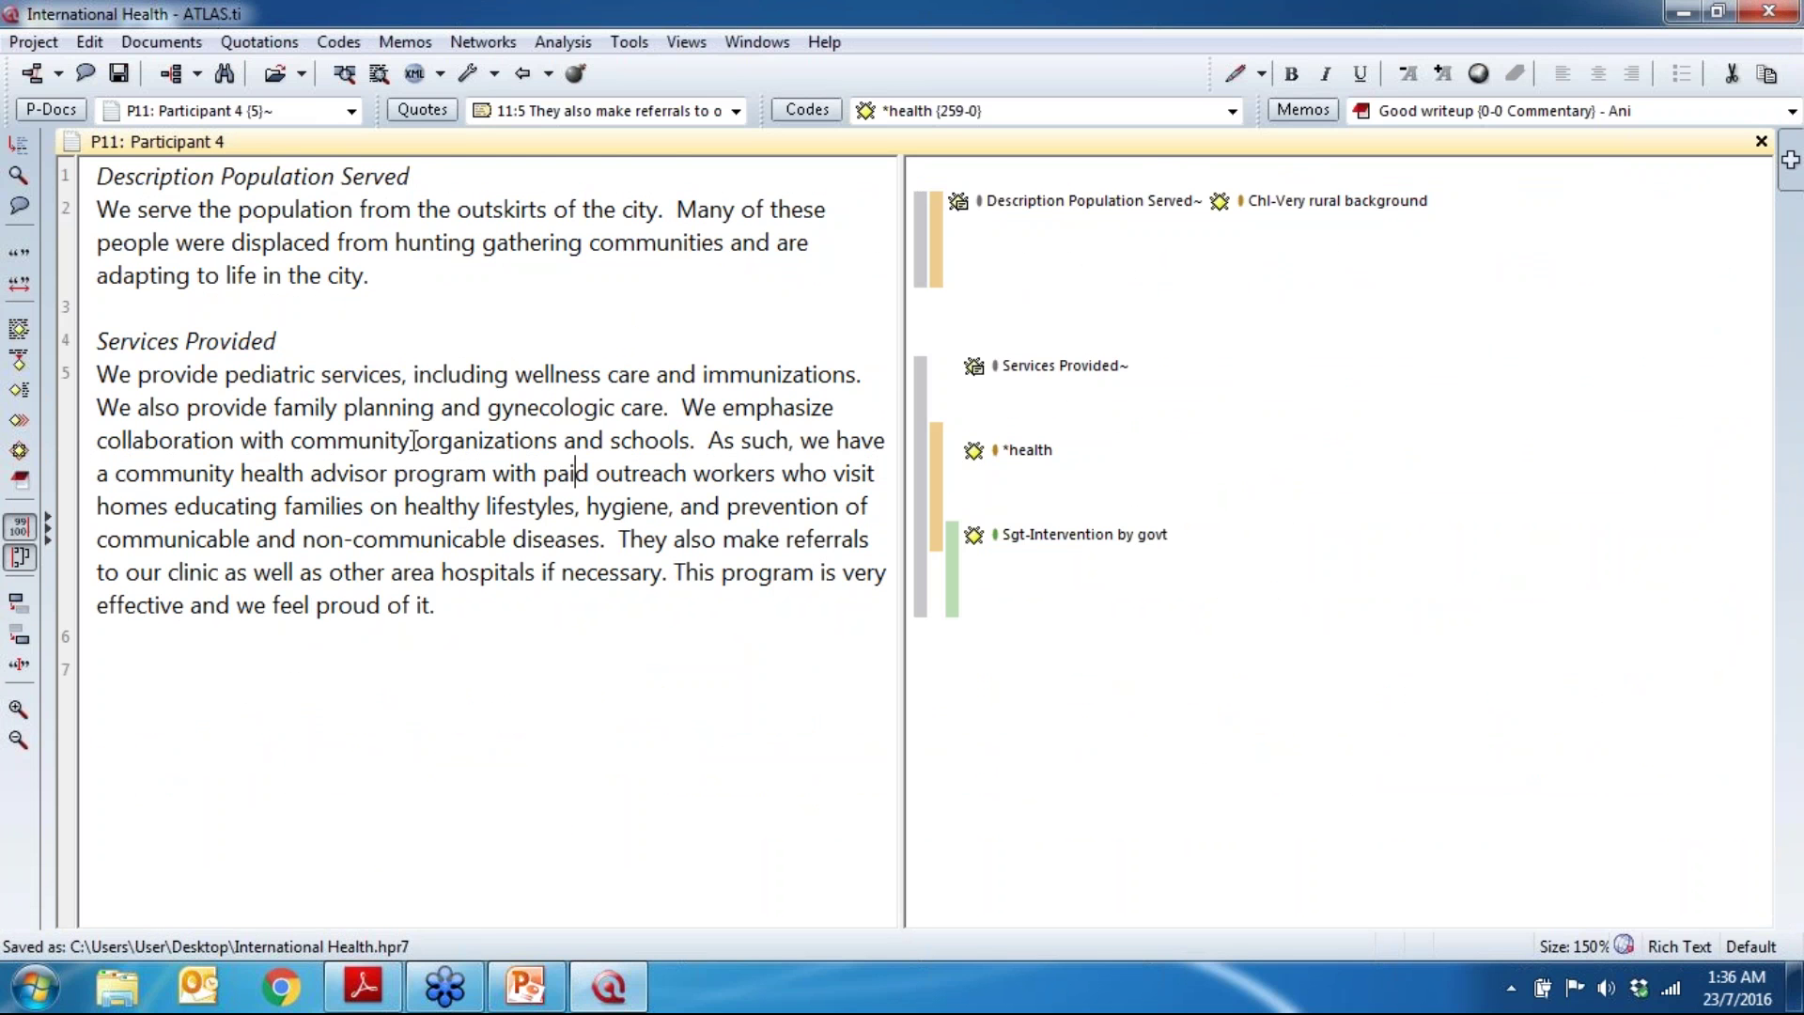
Step: Reopen the Word Cruncher settings and load the stoplist file from the ATLASti folder as the exception list
click(422, 109)
click(605, 41)
mouse_move(563, 41)
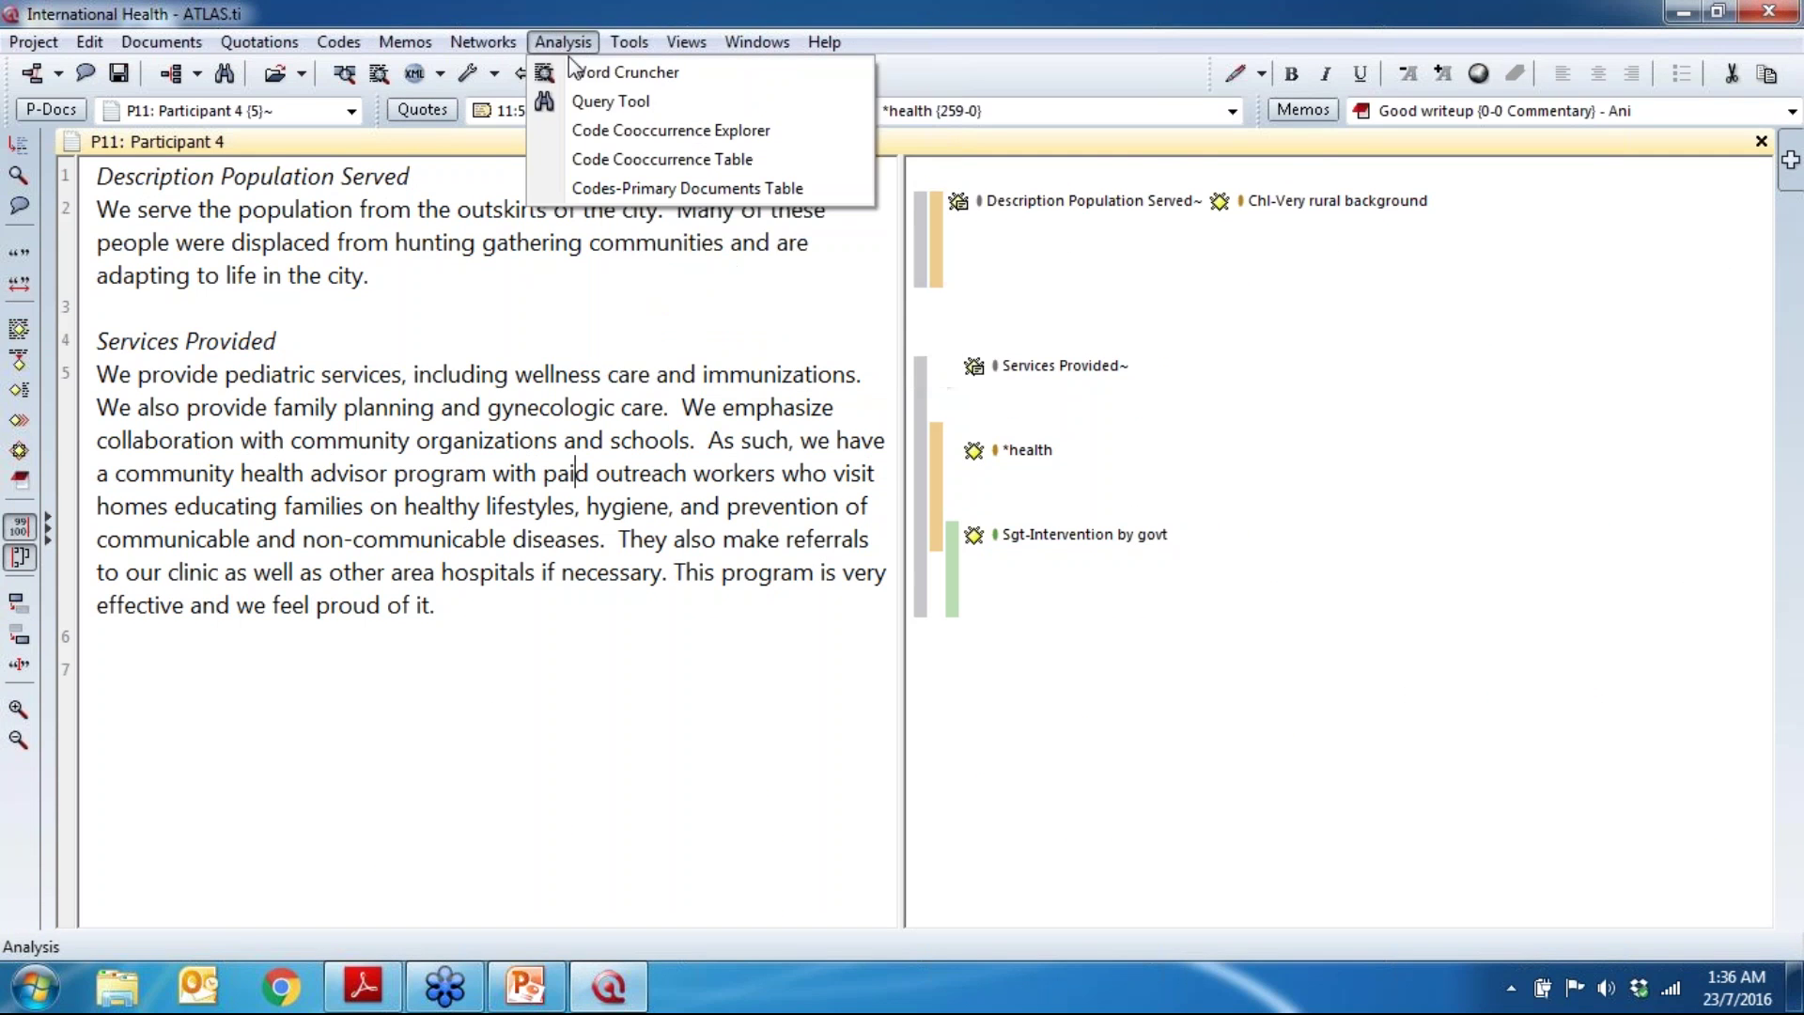
click(625, 72)
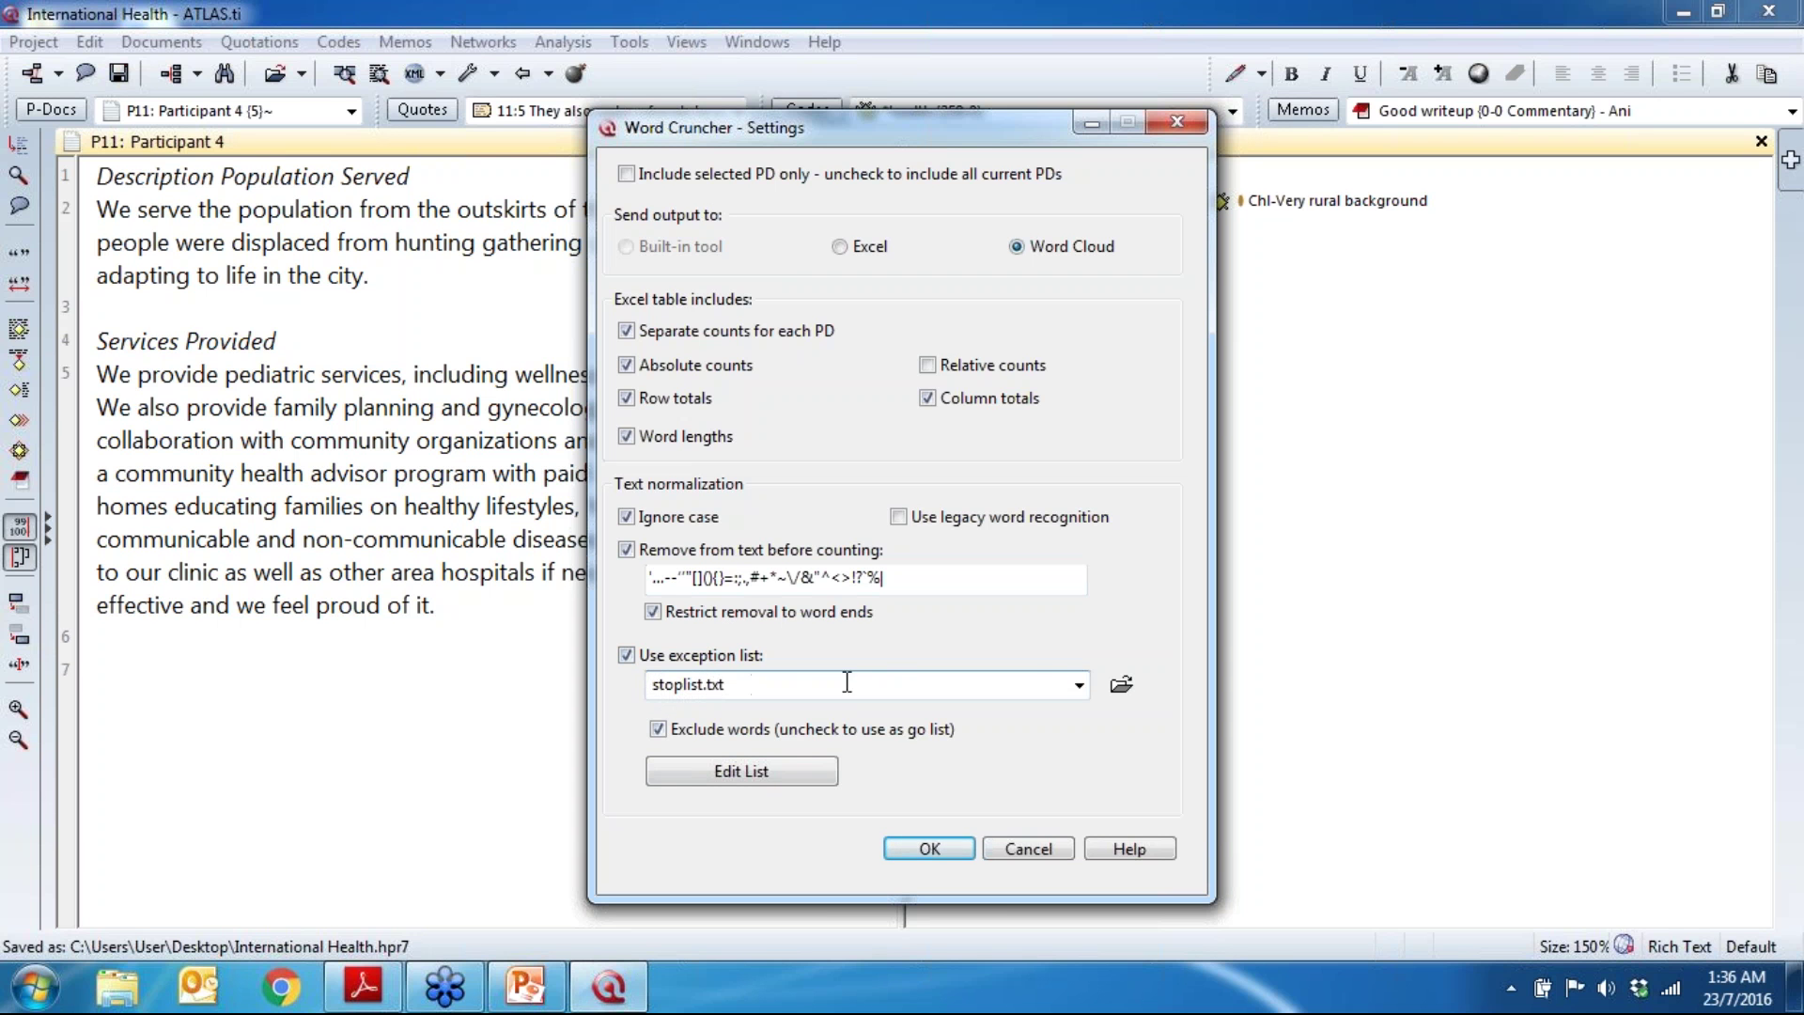
click(1120, 684)
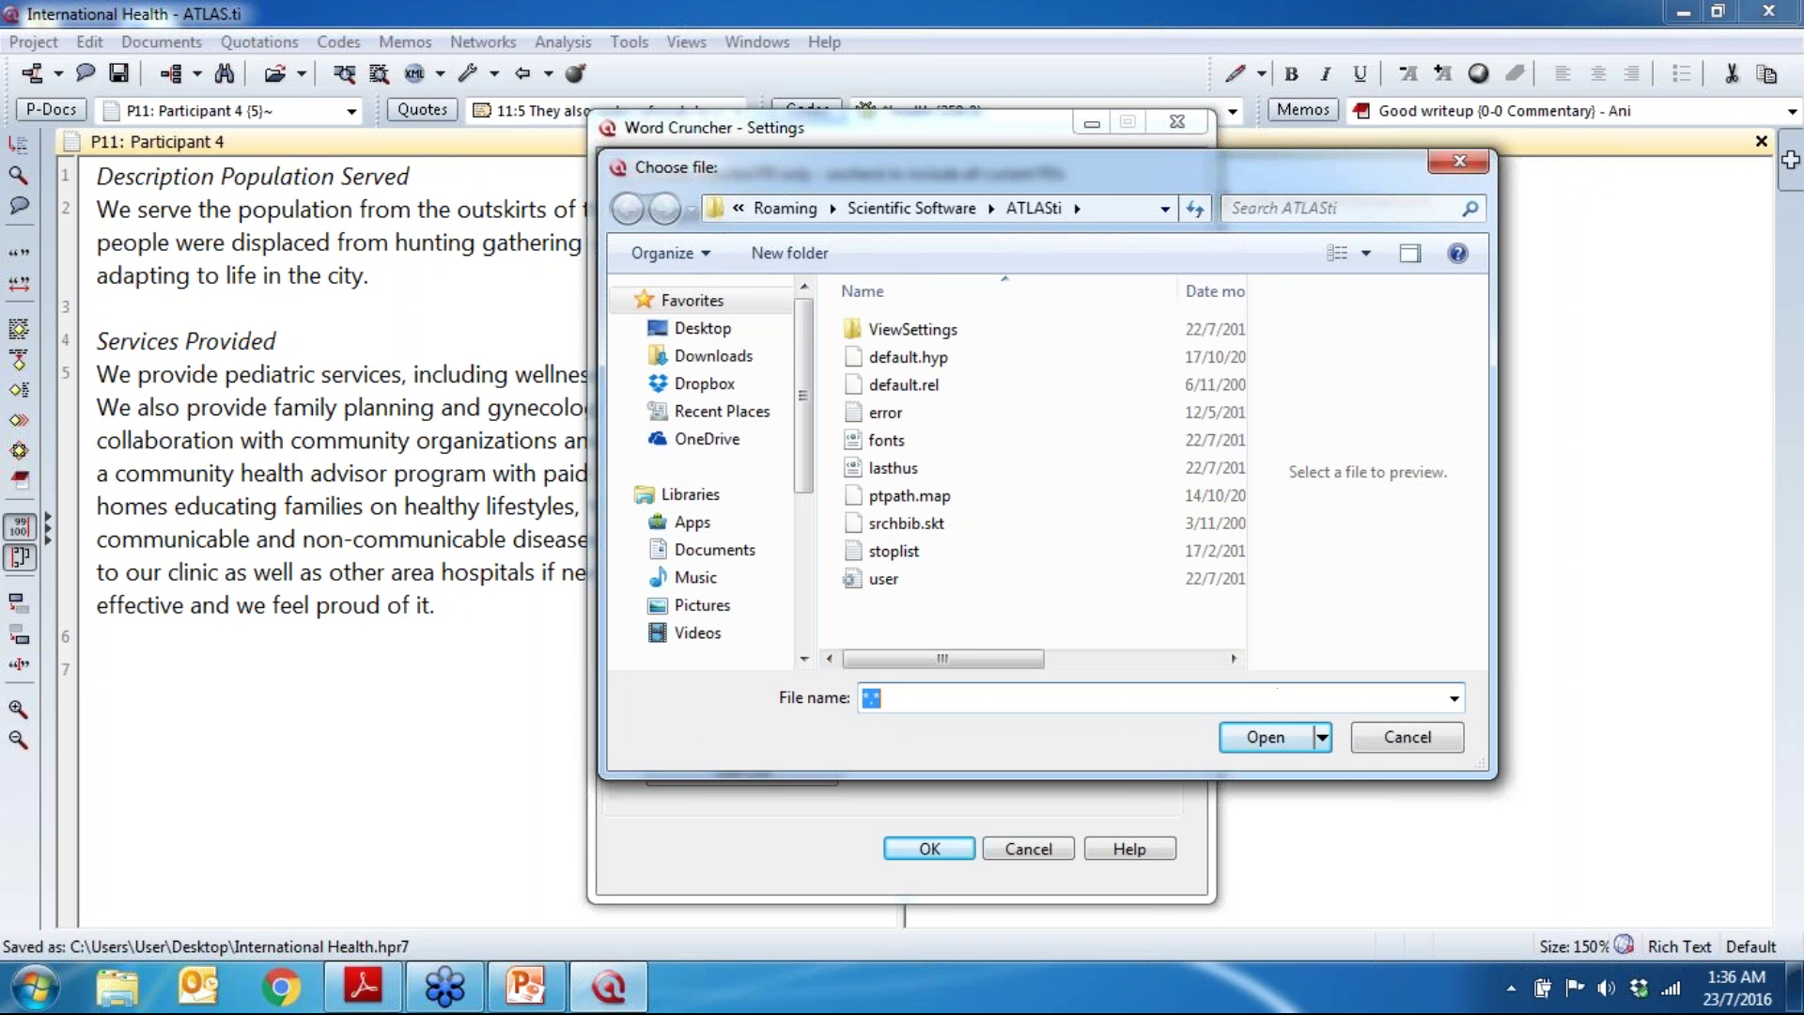
click(894, 553)
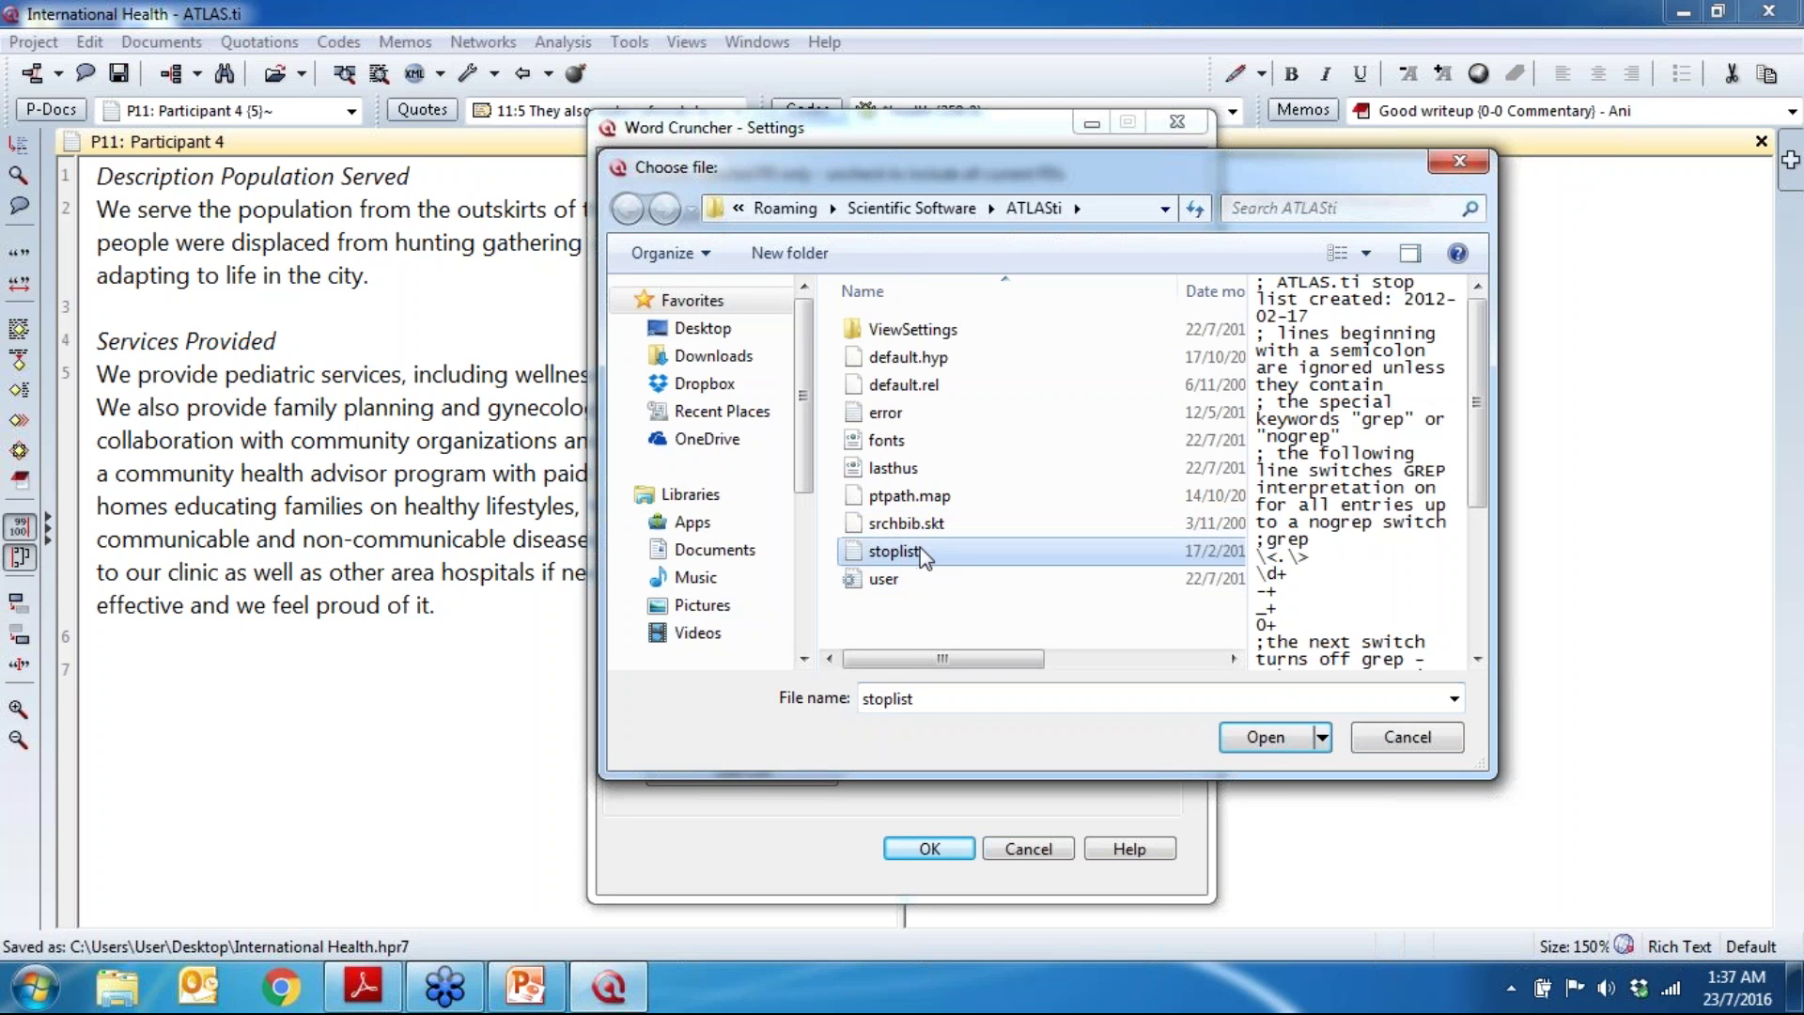
double_click(988, 562)
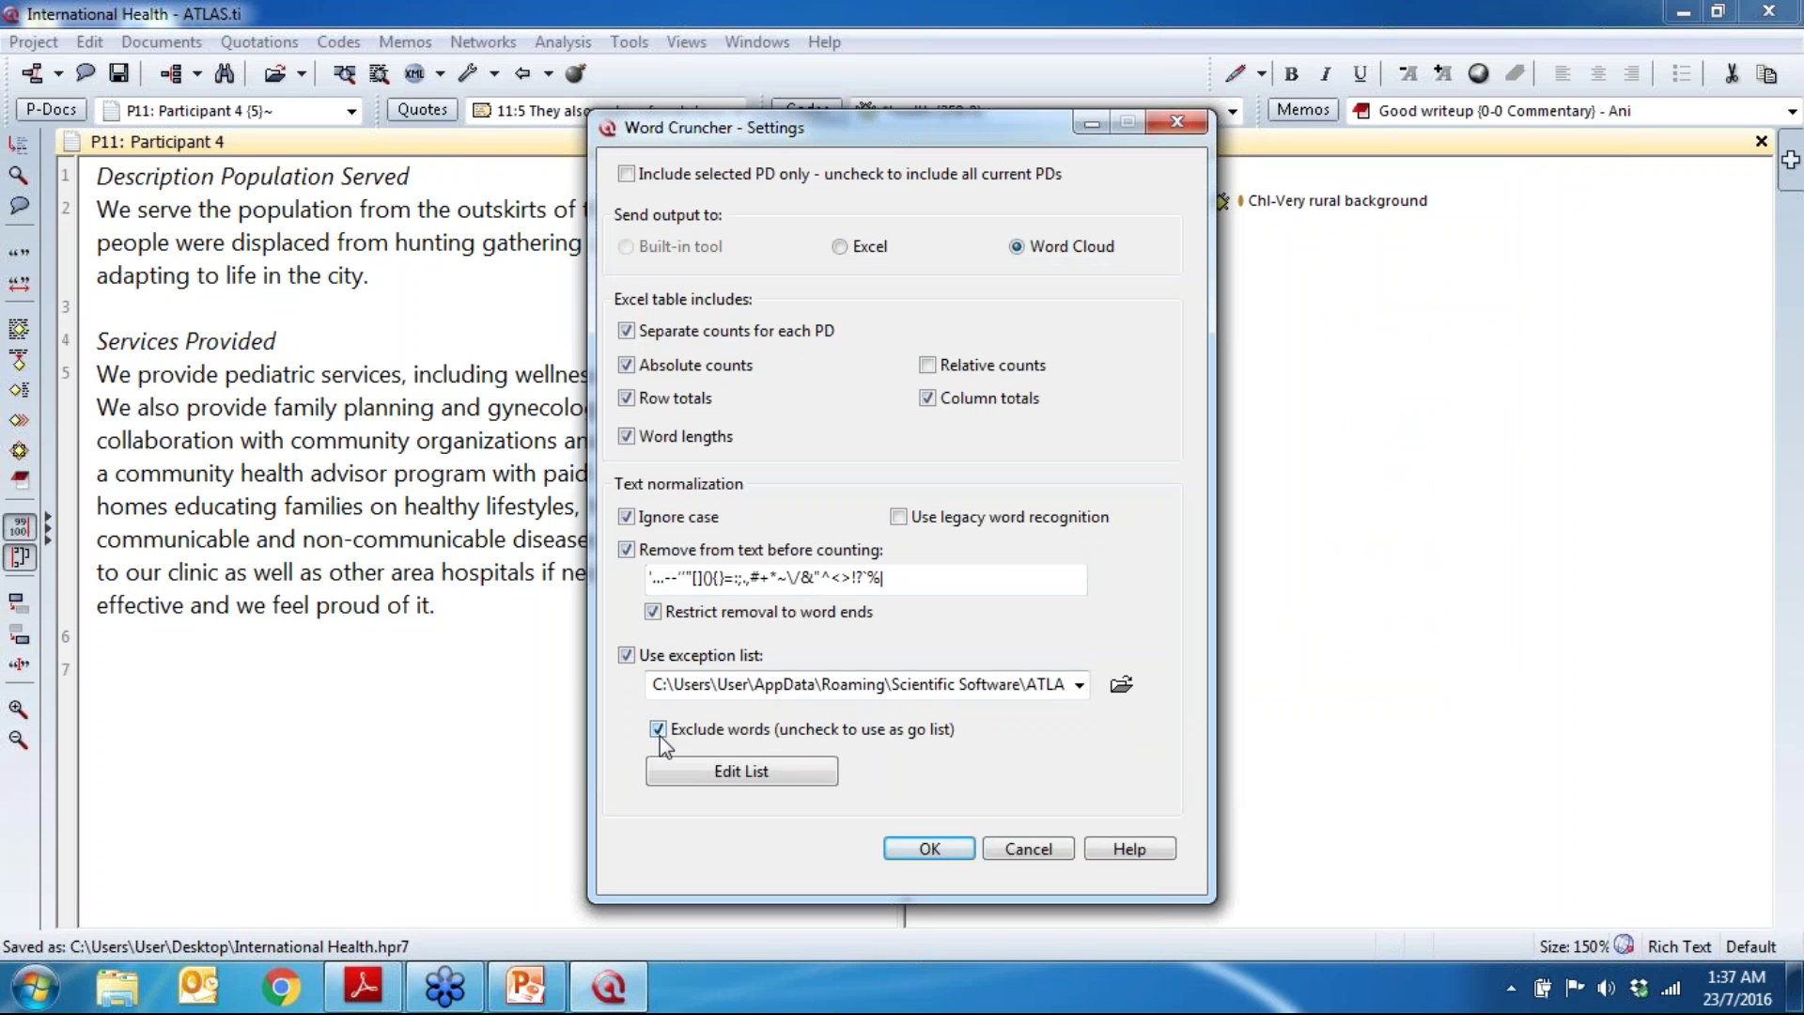
Step: Add the words "the", "of", "and" and "is" on separate lines after IT in the exception list, and save it
click(819, 774)
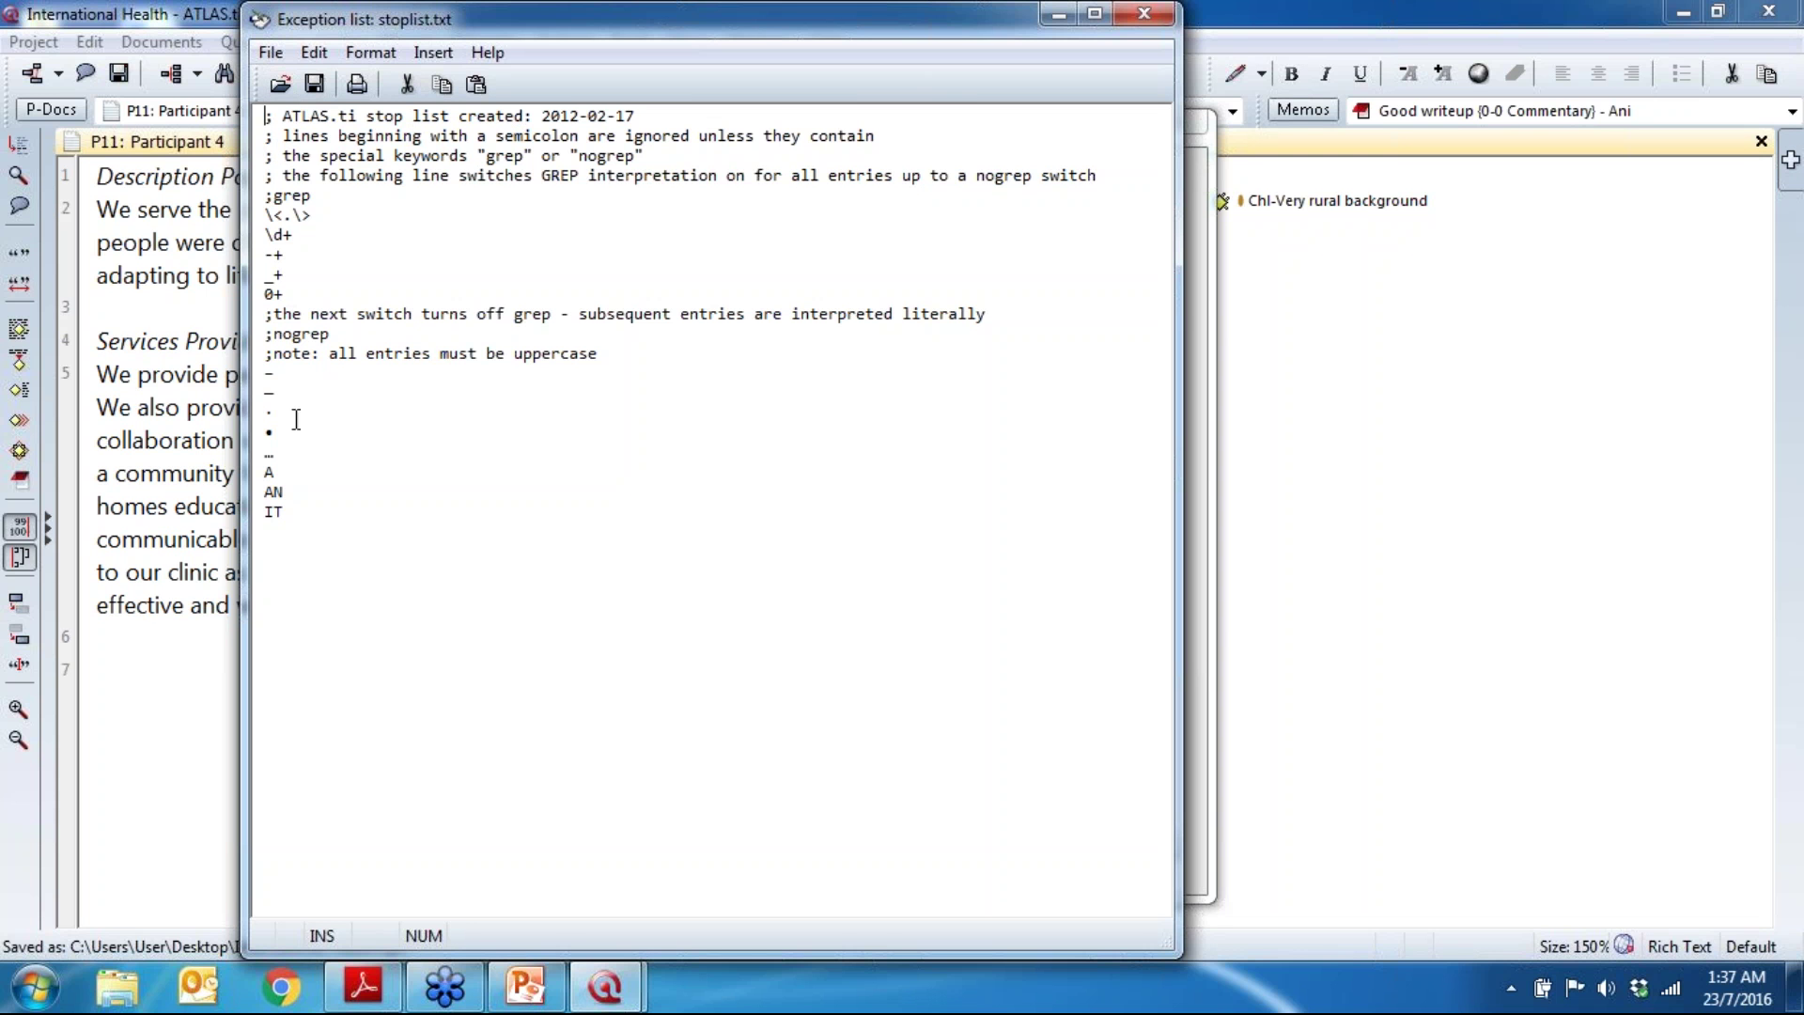
click(314, 511)
key(Return)
text(the)
key(Return)
text(of)
key(Return)
text(and)
key(Return)
text(is)
click(314, 83)
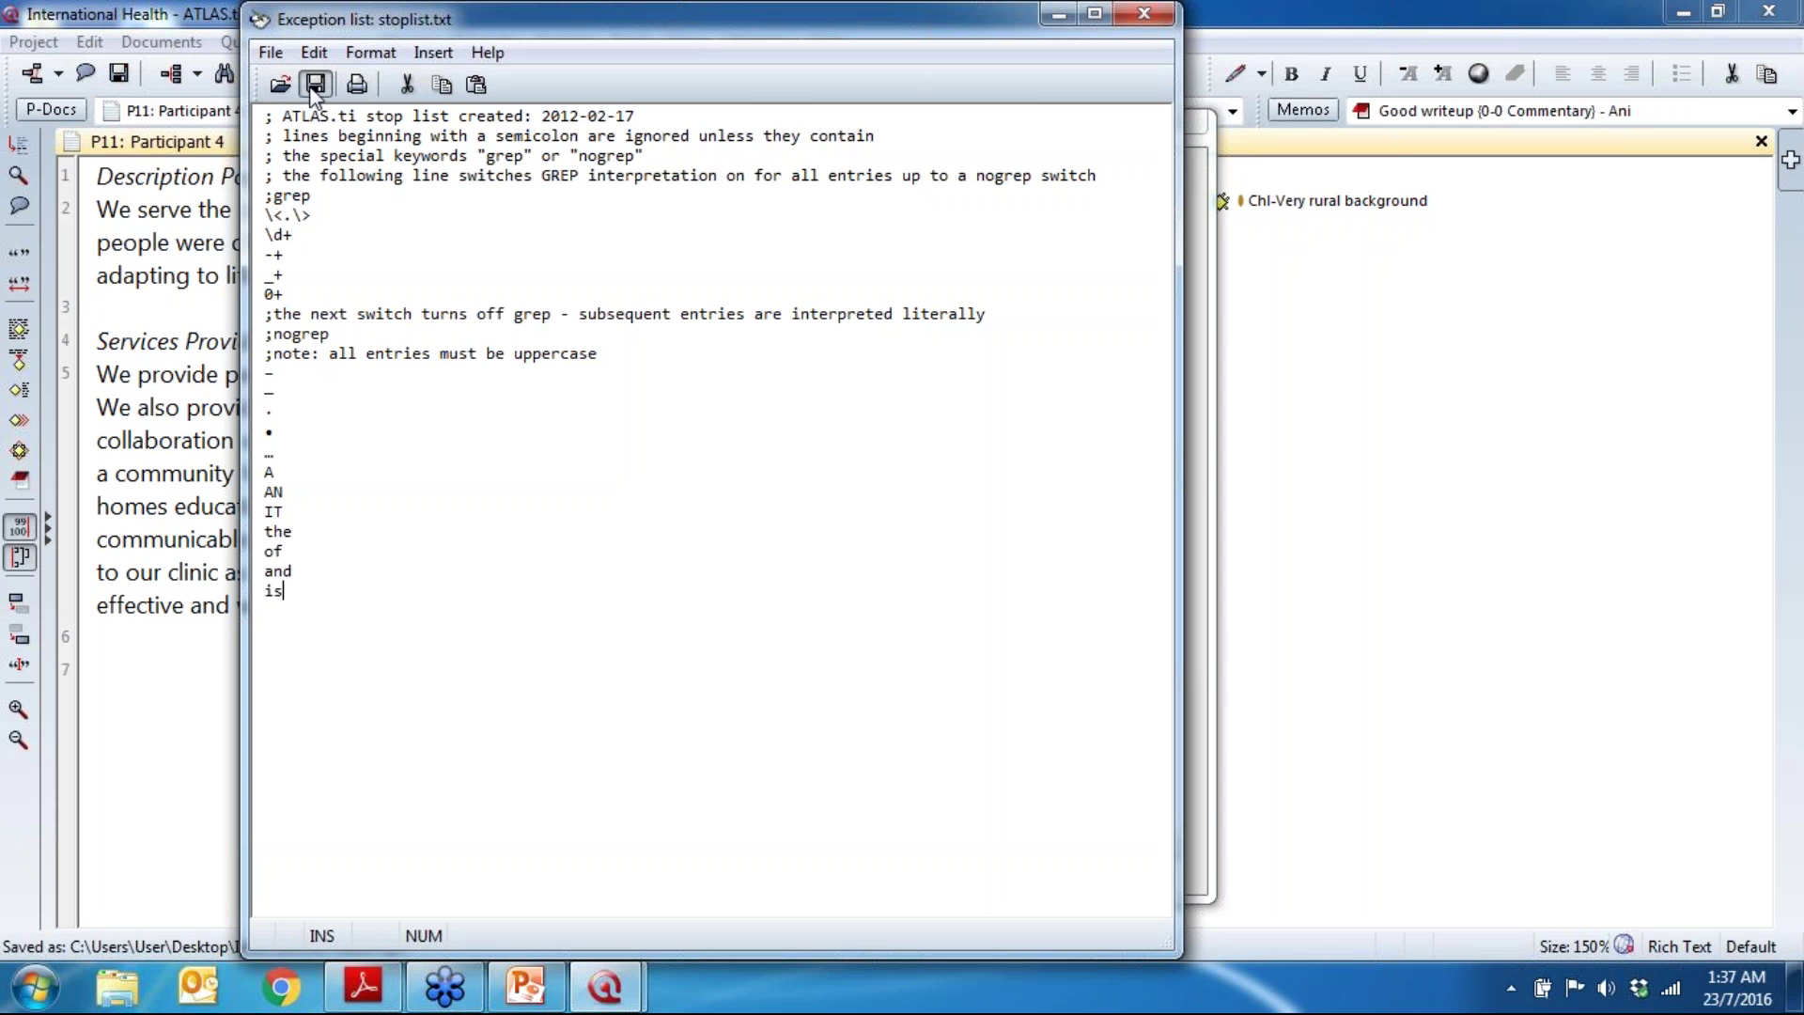
click(1153, 16)
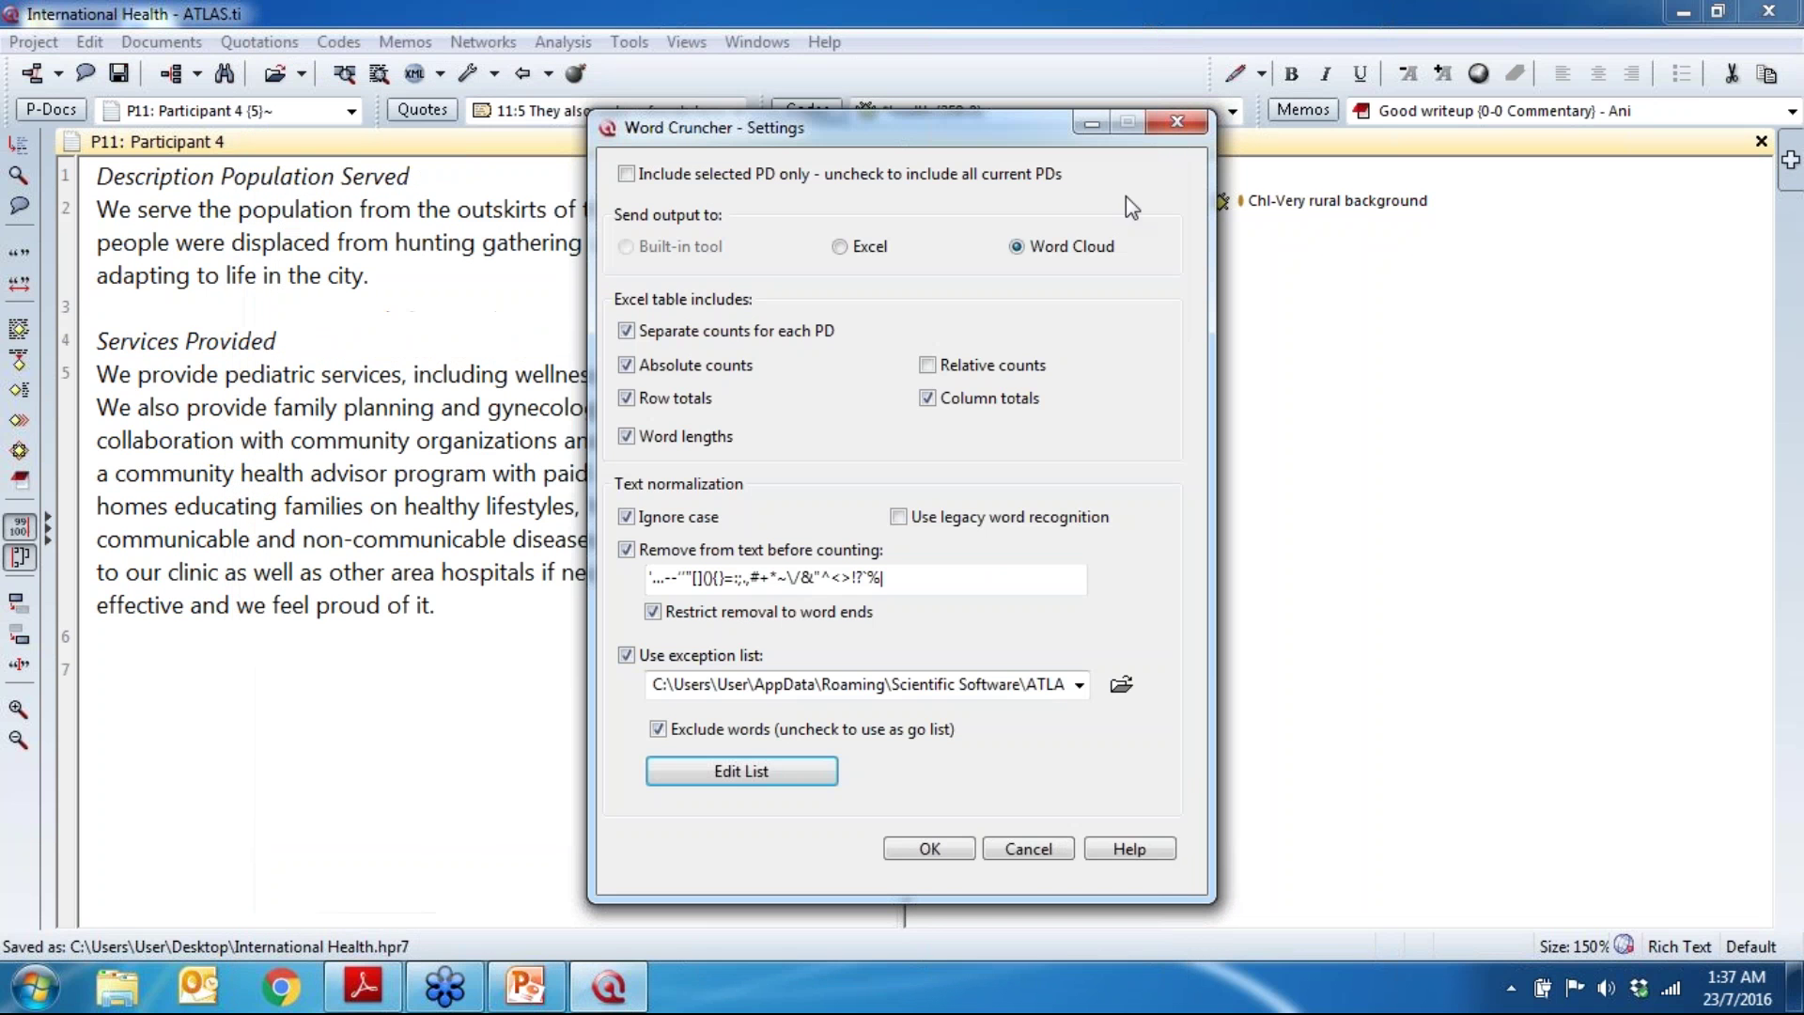
Step: Run the word count with the output sent to Excel and open the finished matrix
click(839, 247)
click(930, 848)
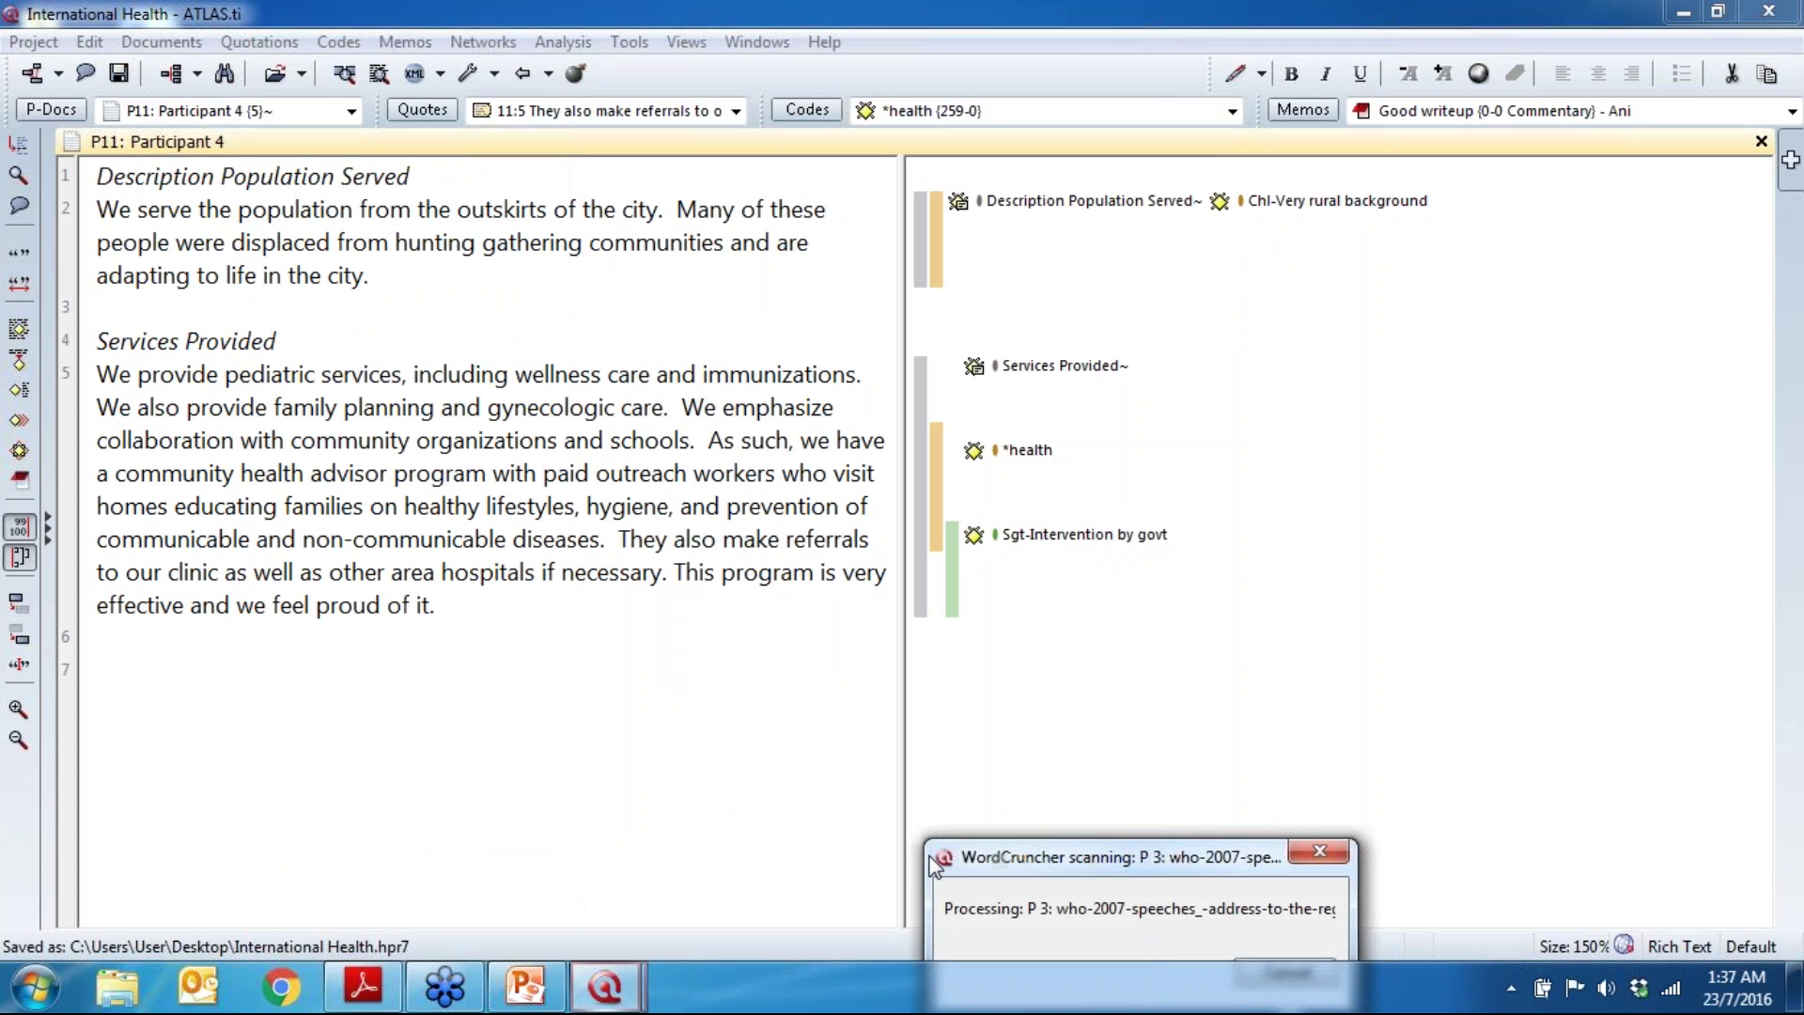
drag(1099, 863, 1125, 689)
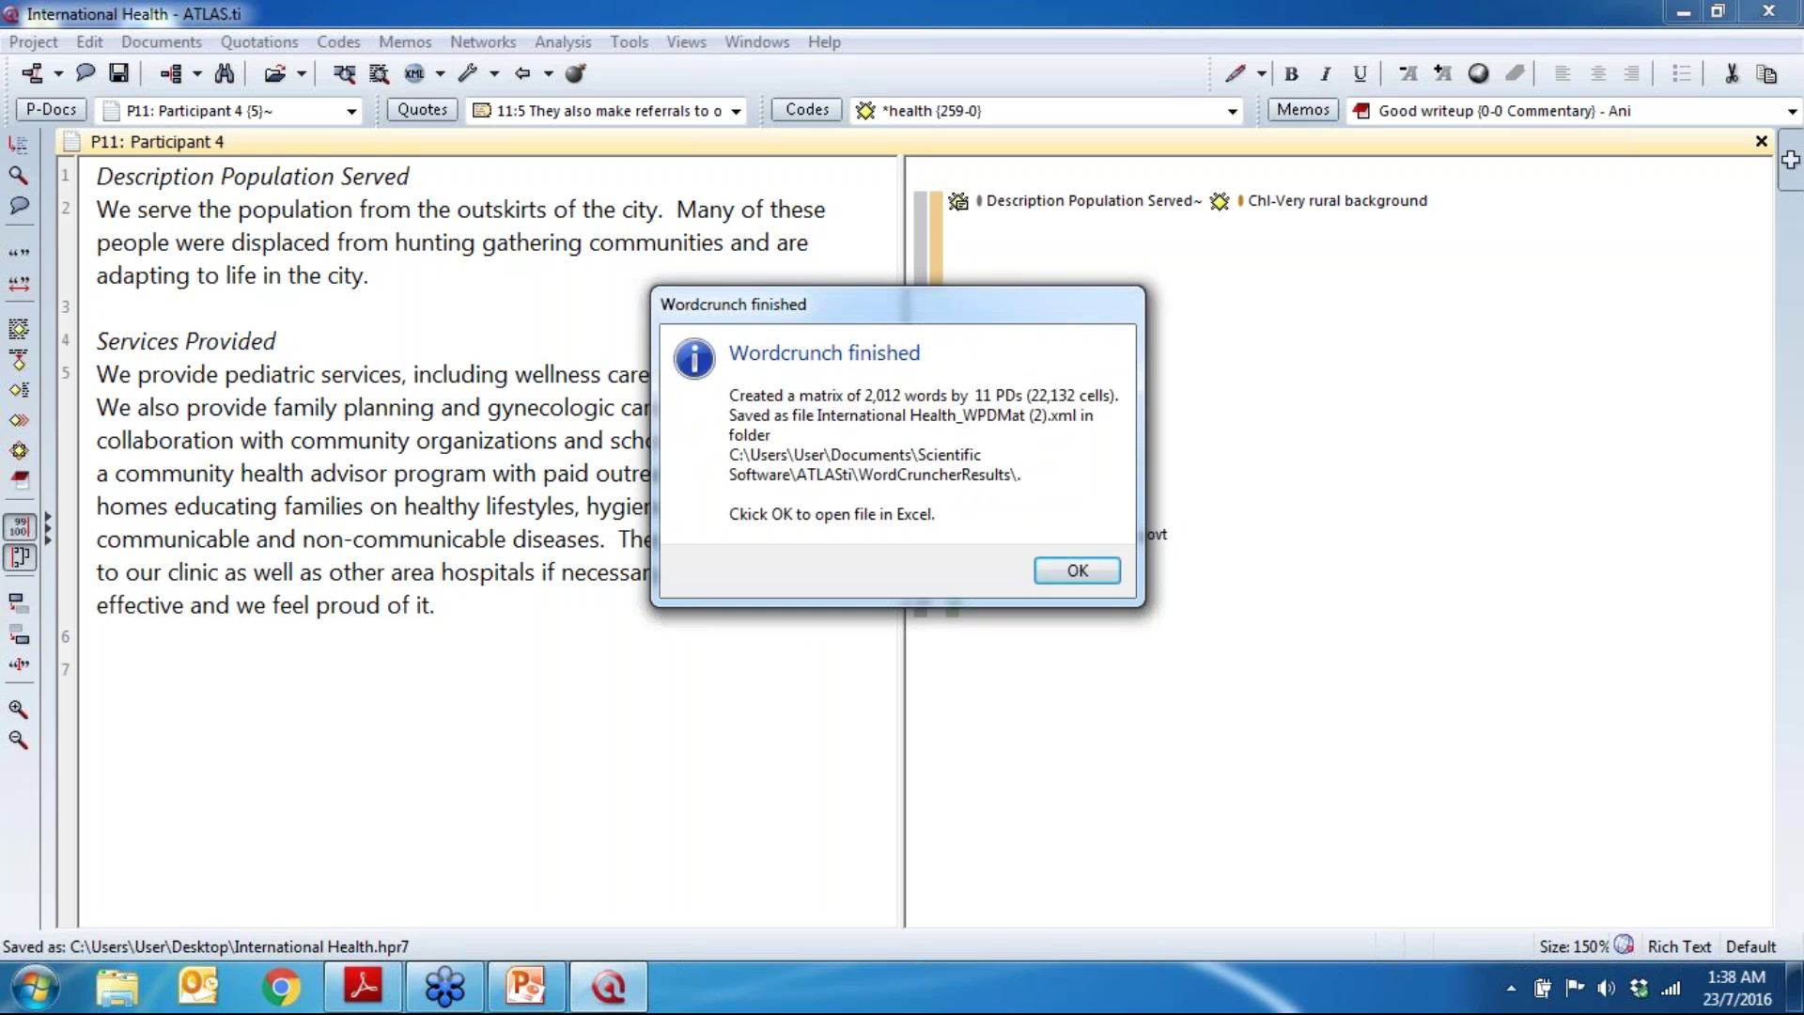
click(1090, 558)
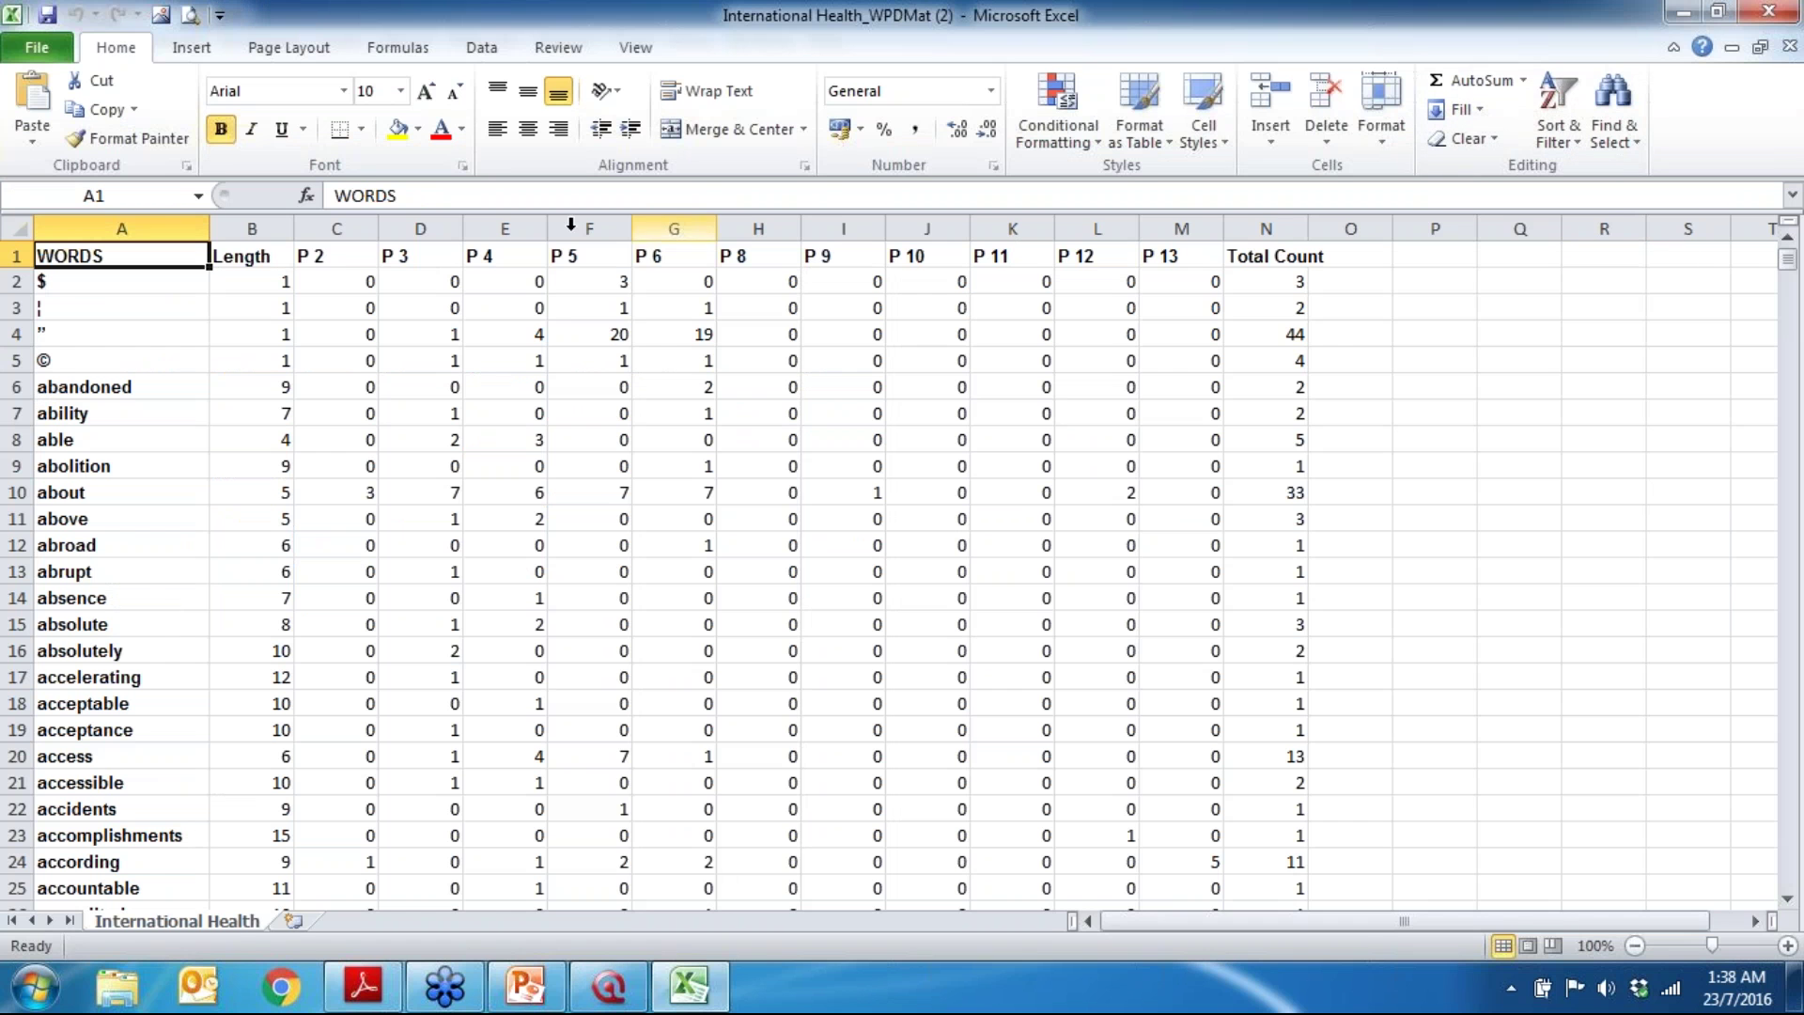
Step: Sort the new word matrix by Total Count from largest to smallest, expanding the selection to all columns
click(1265, 228)
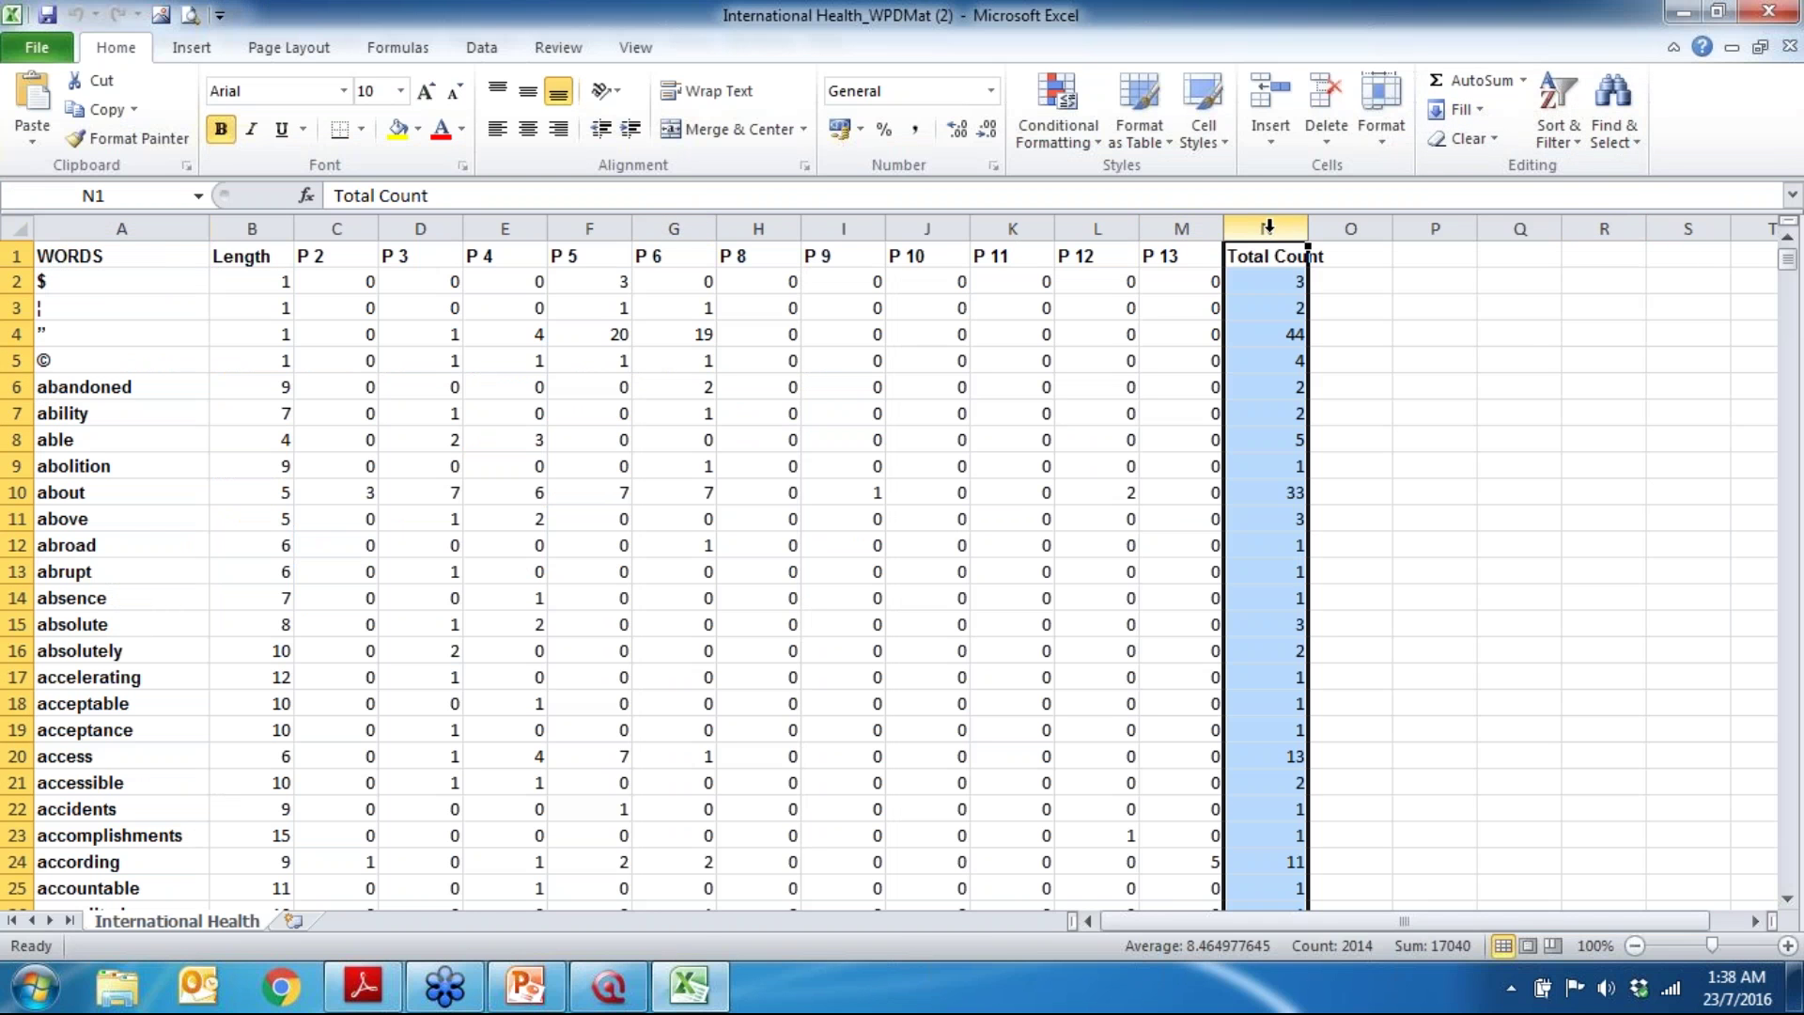
click(1563, 135)
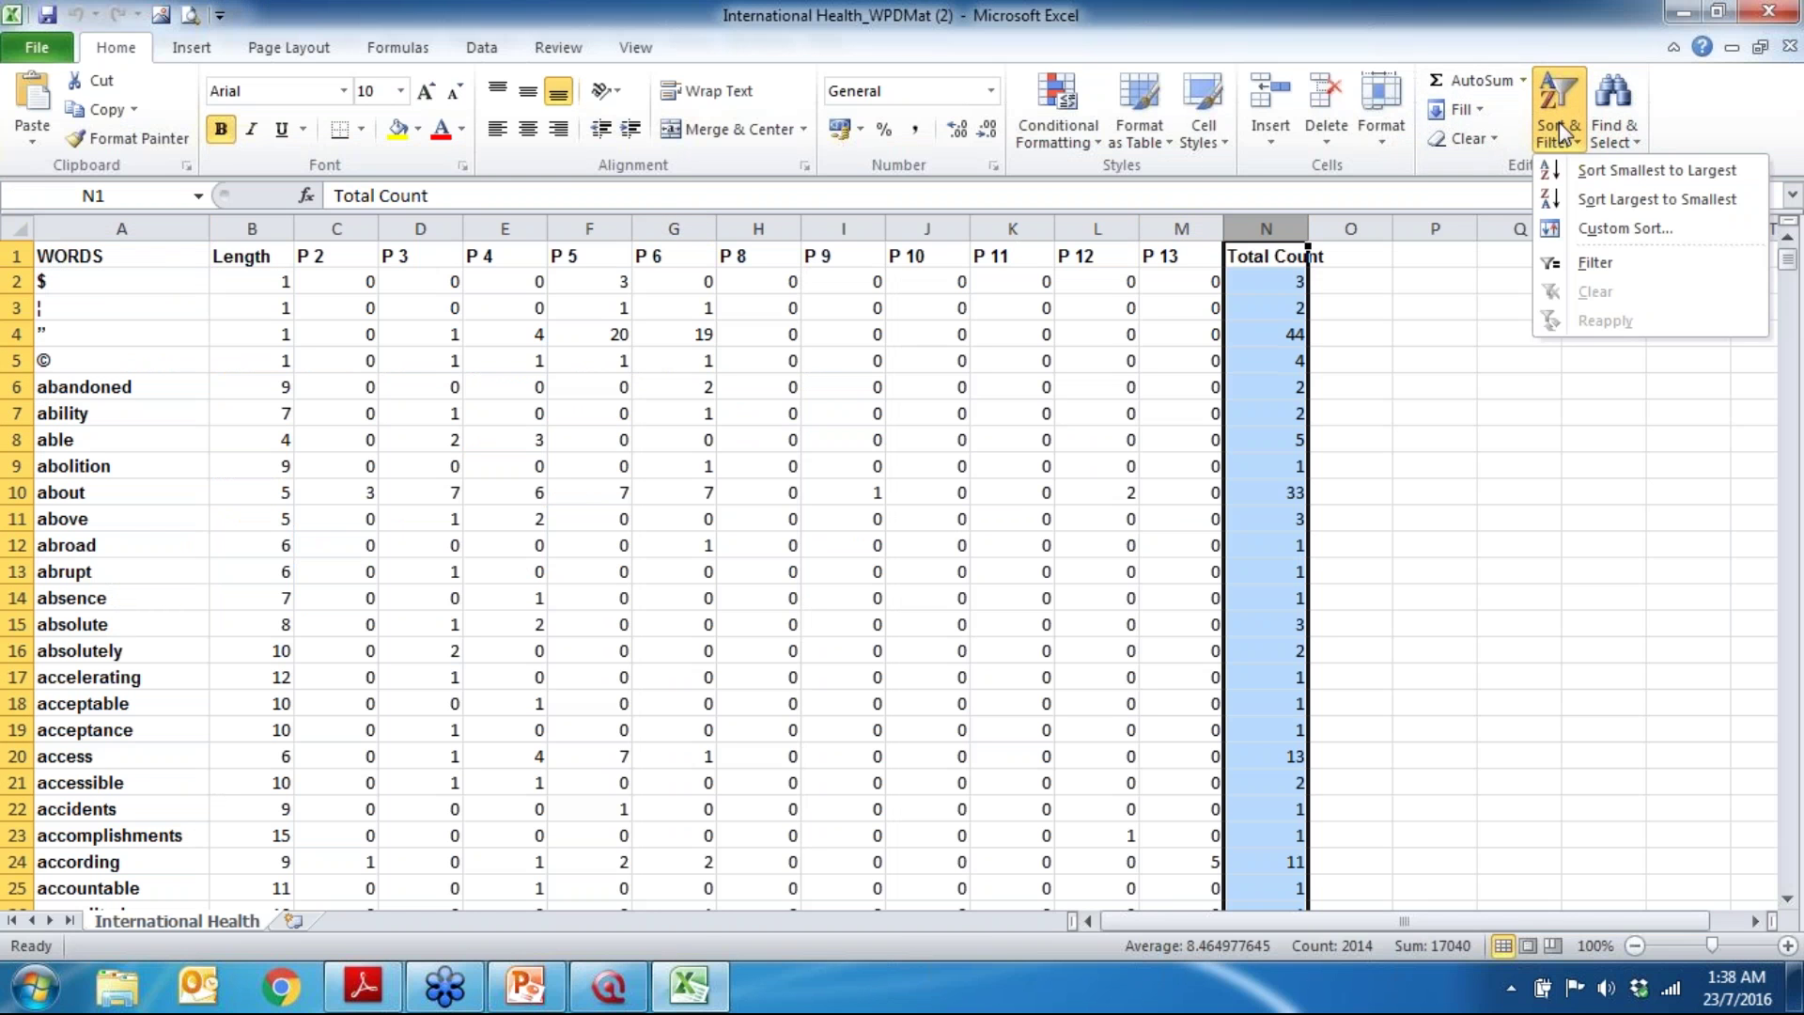
click(1582, 201)
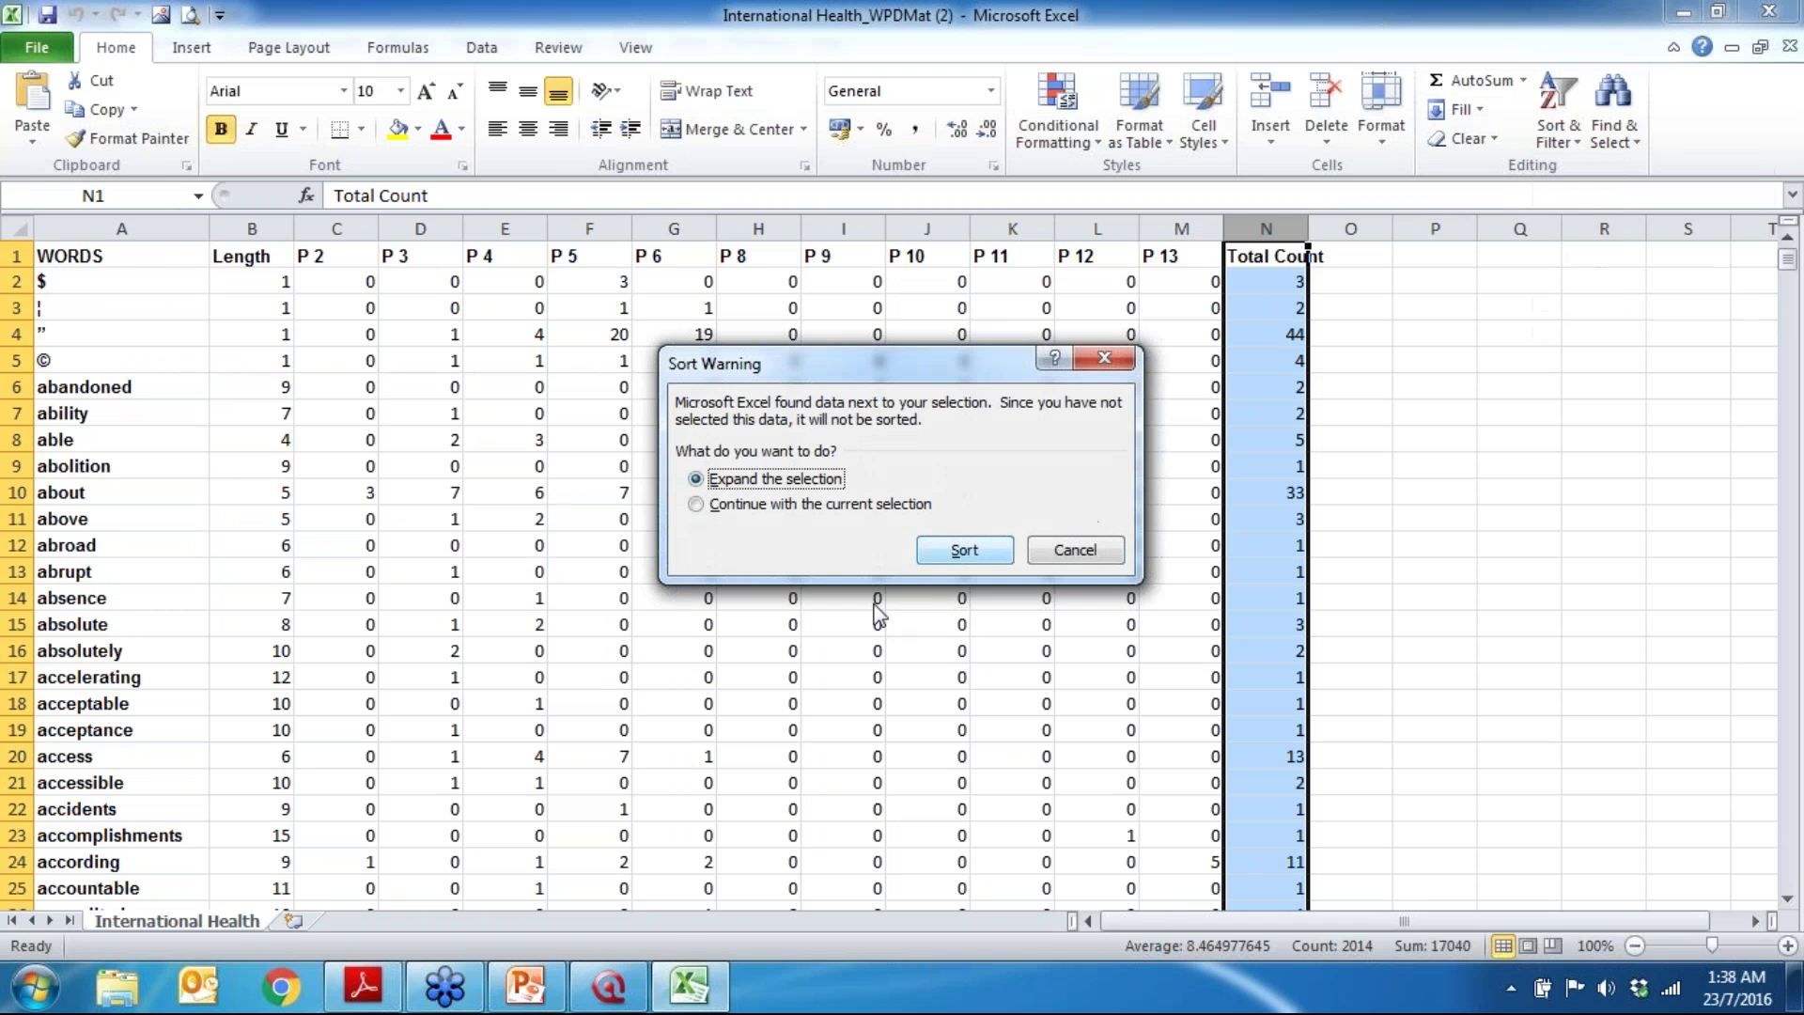
click(975, 553)
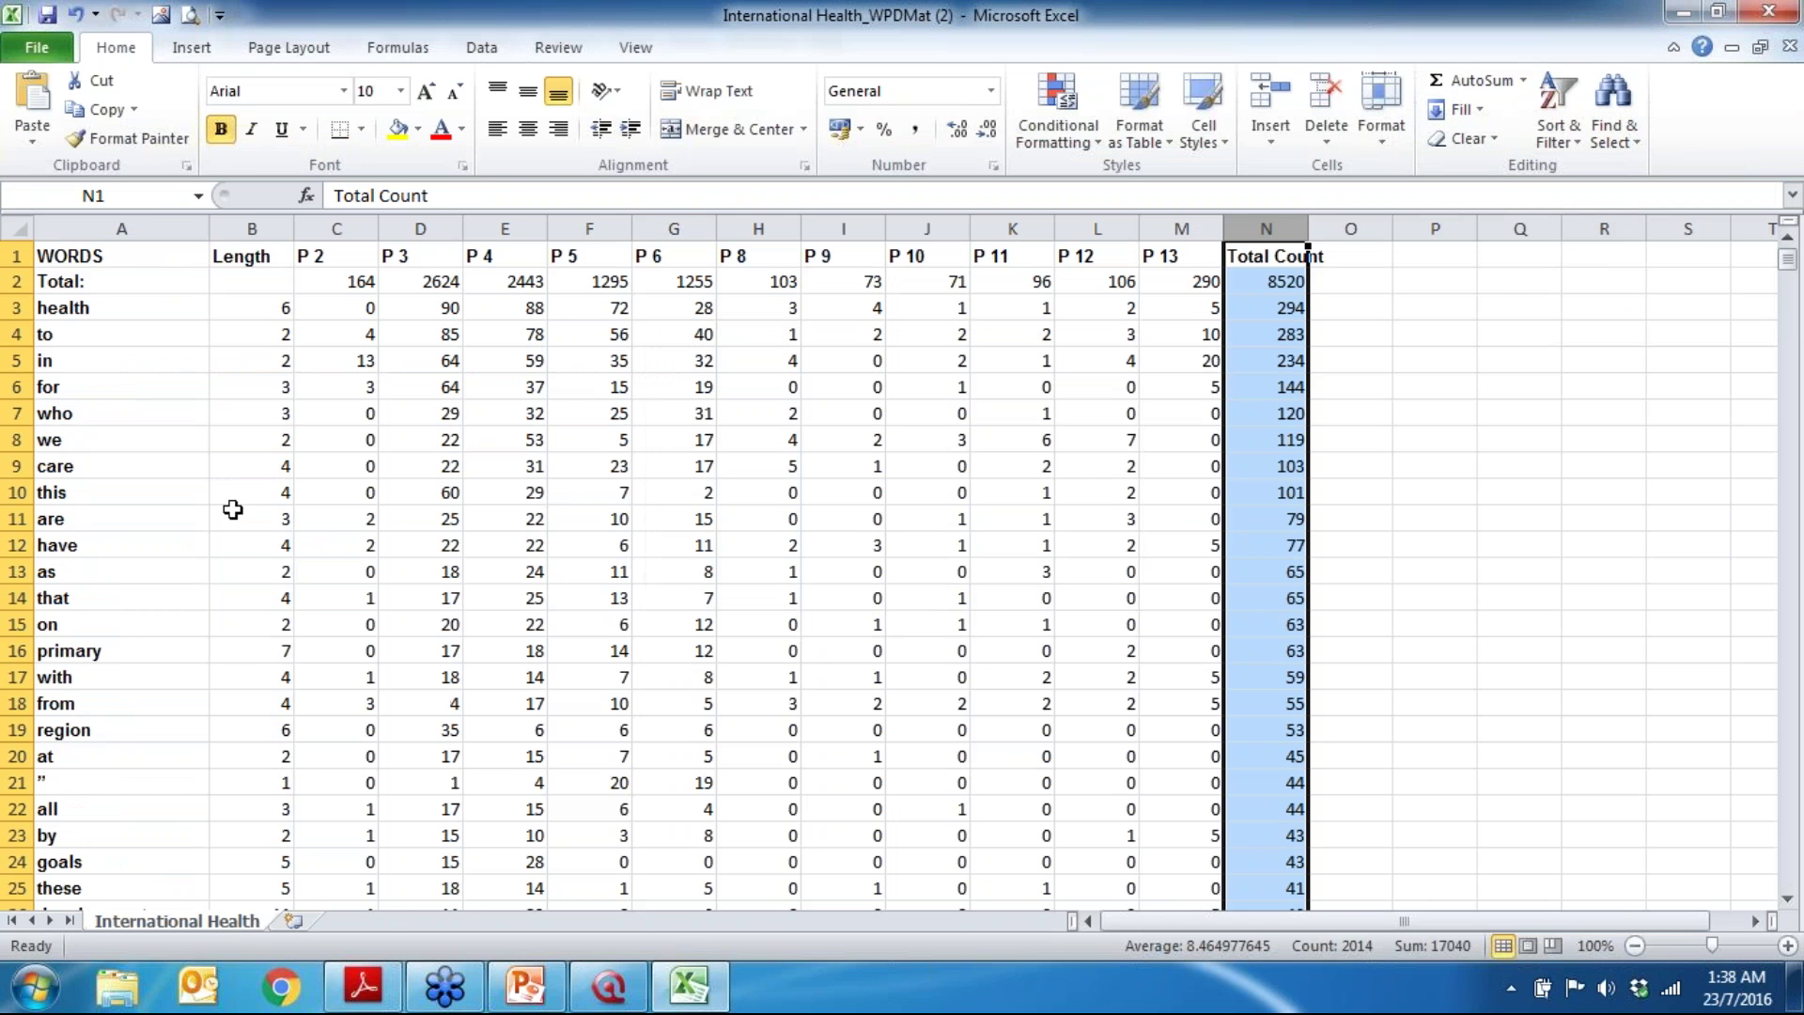
Step: Highlight the row for the word "health", and close the word matrix workbook without saving its changes
click(19, 308)
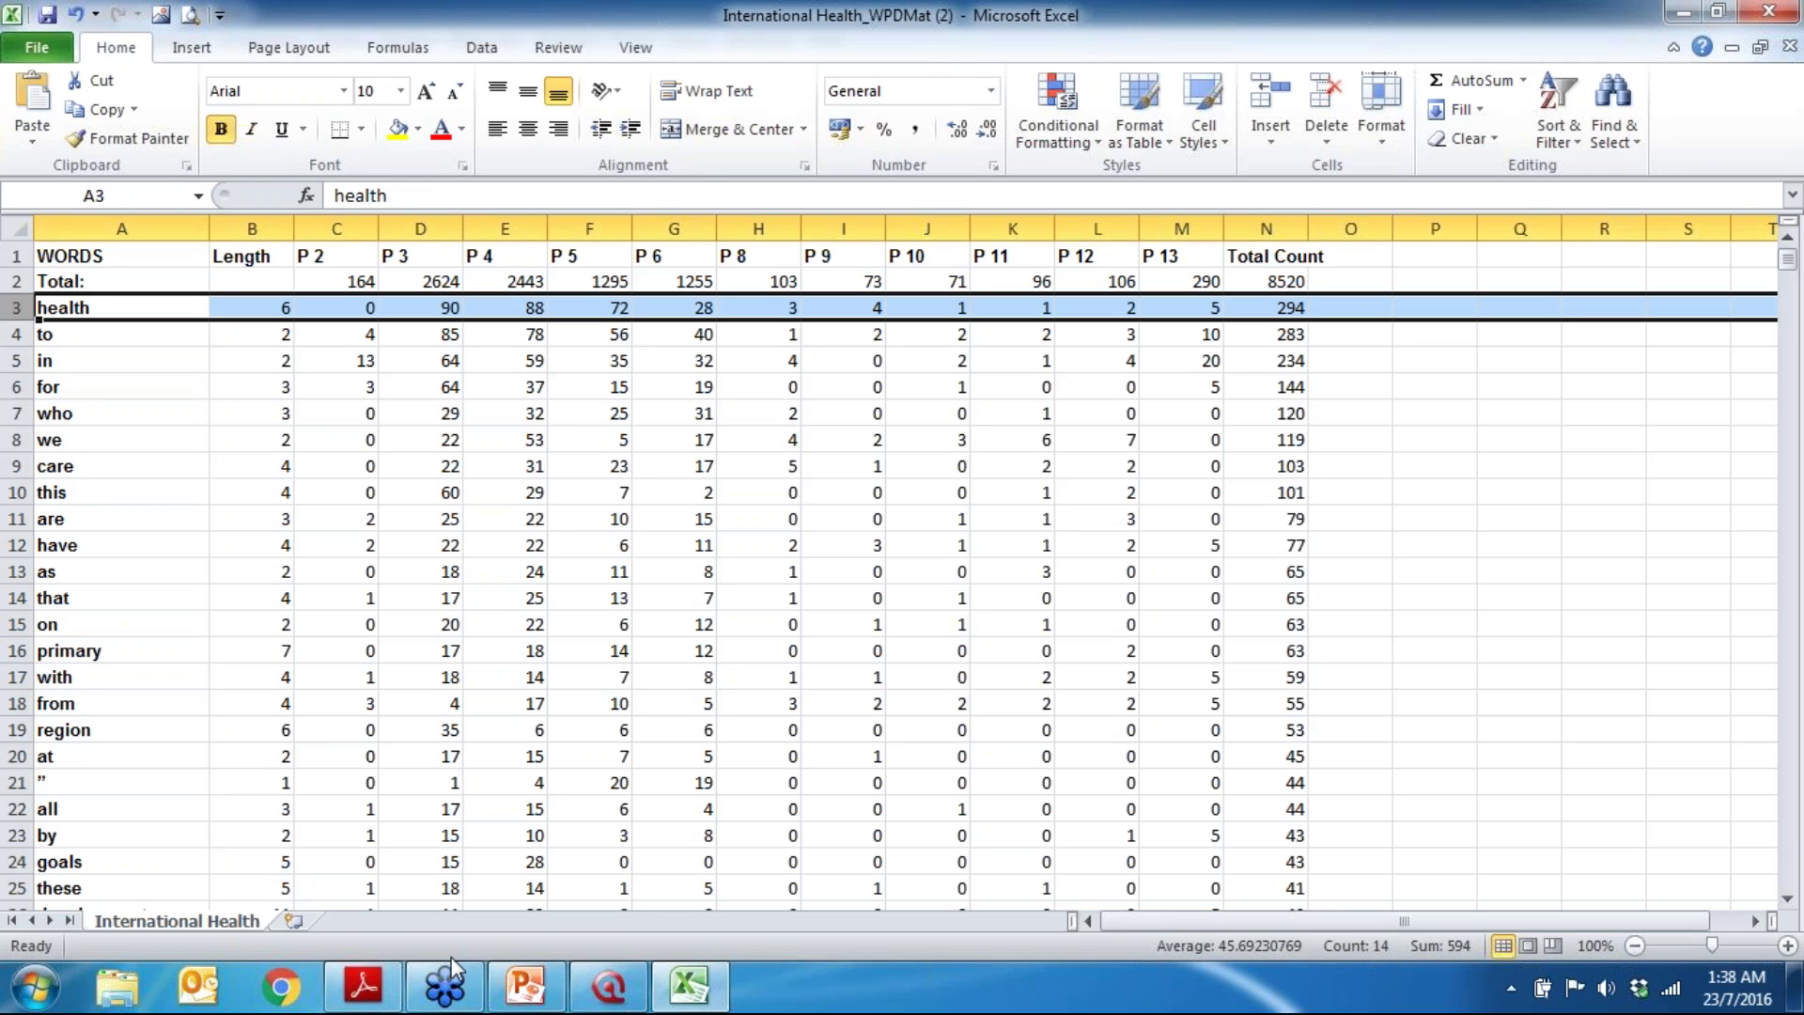
click(1771, 11)
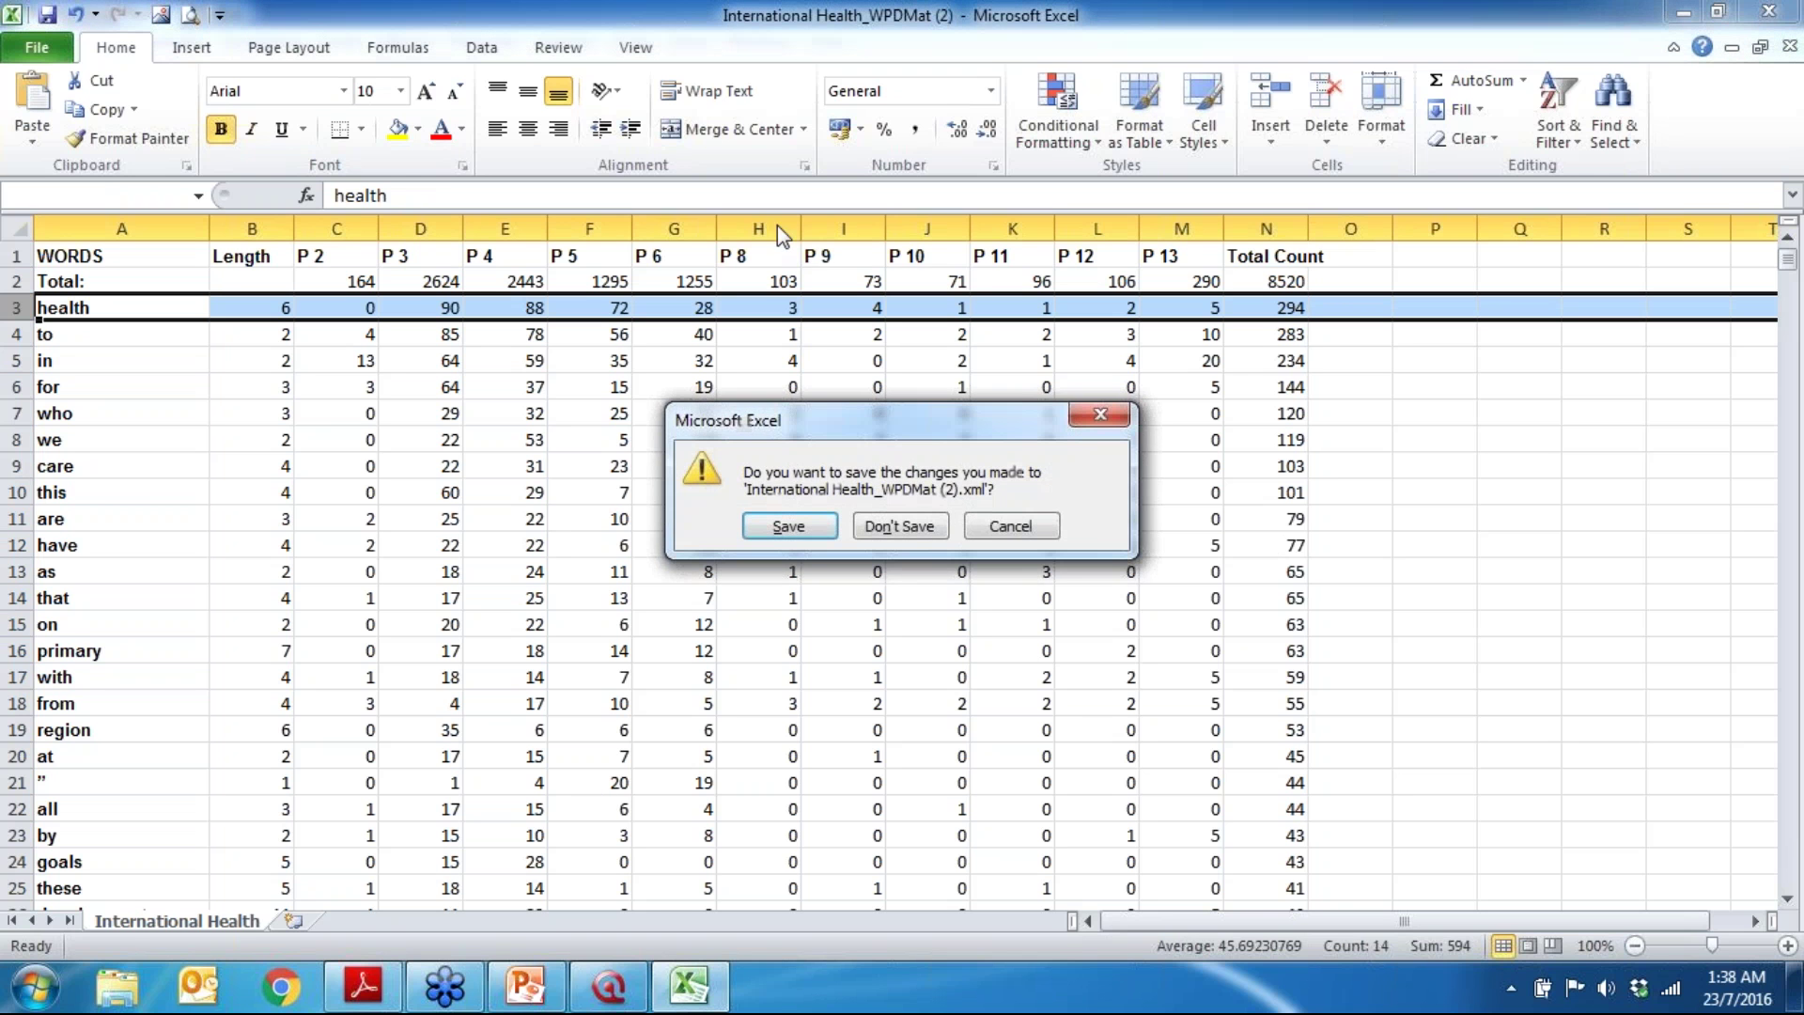
click(907, 528)
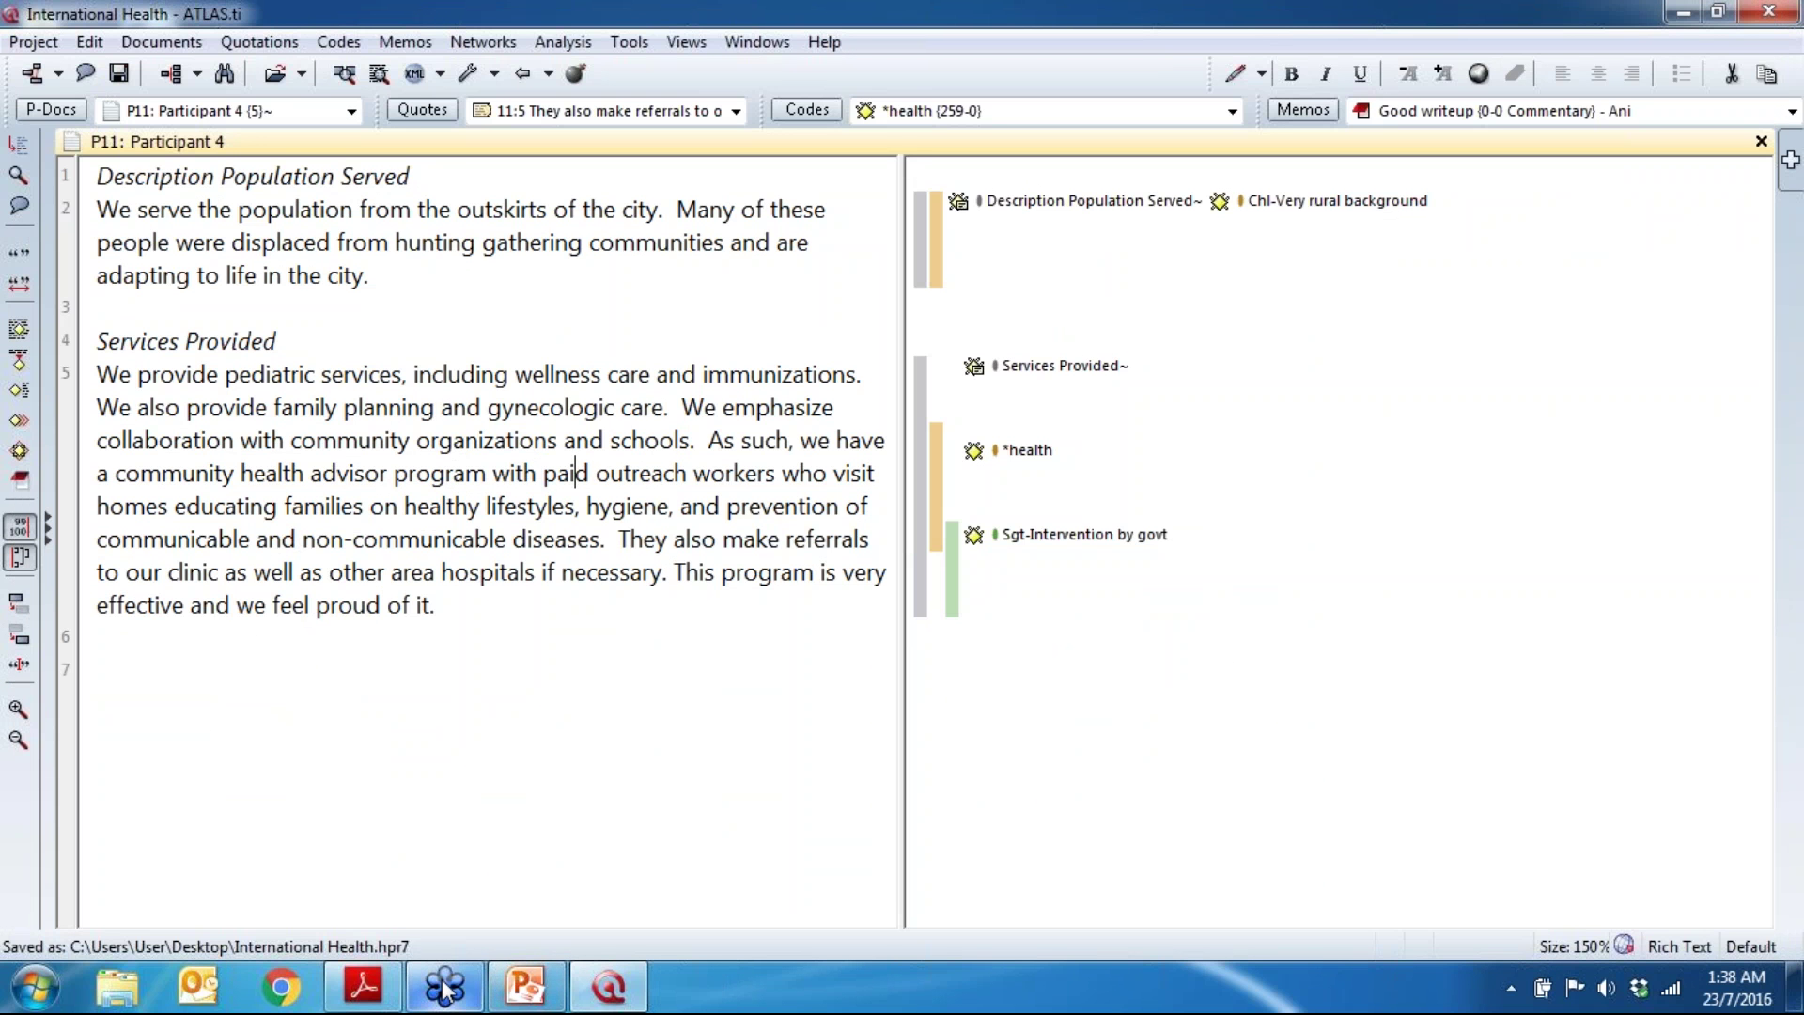
mouse_move(442, 986)
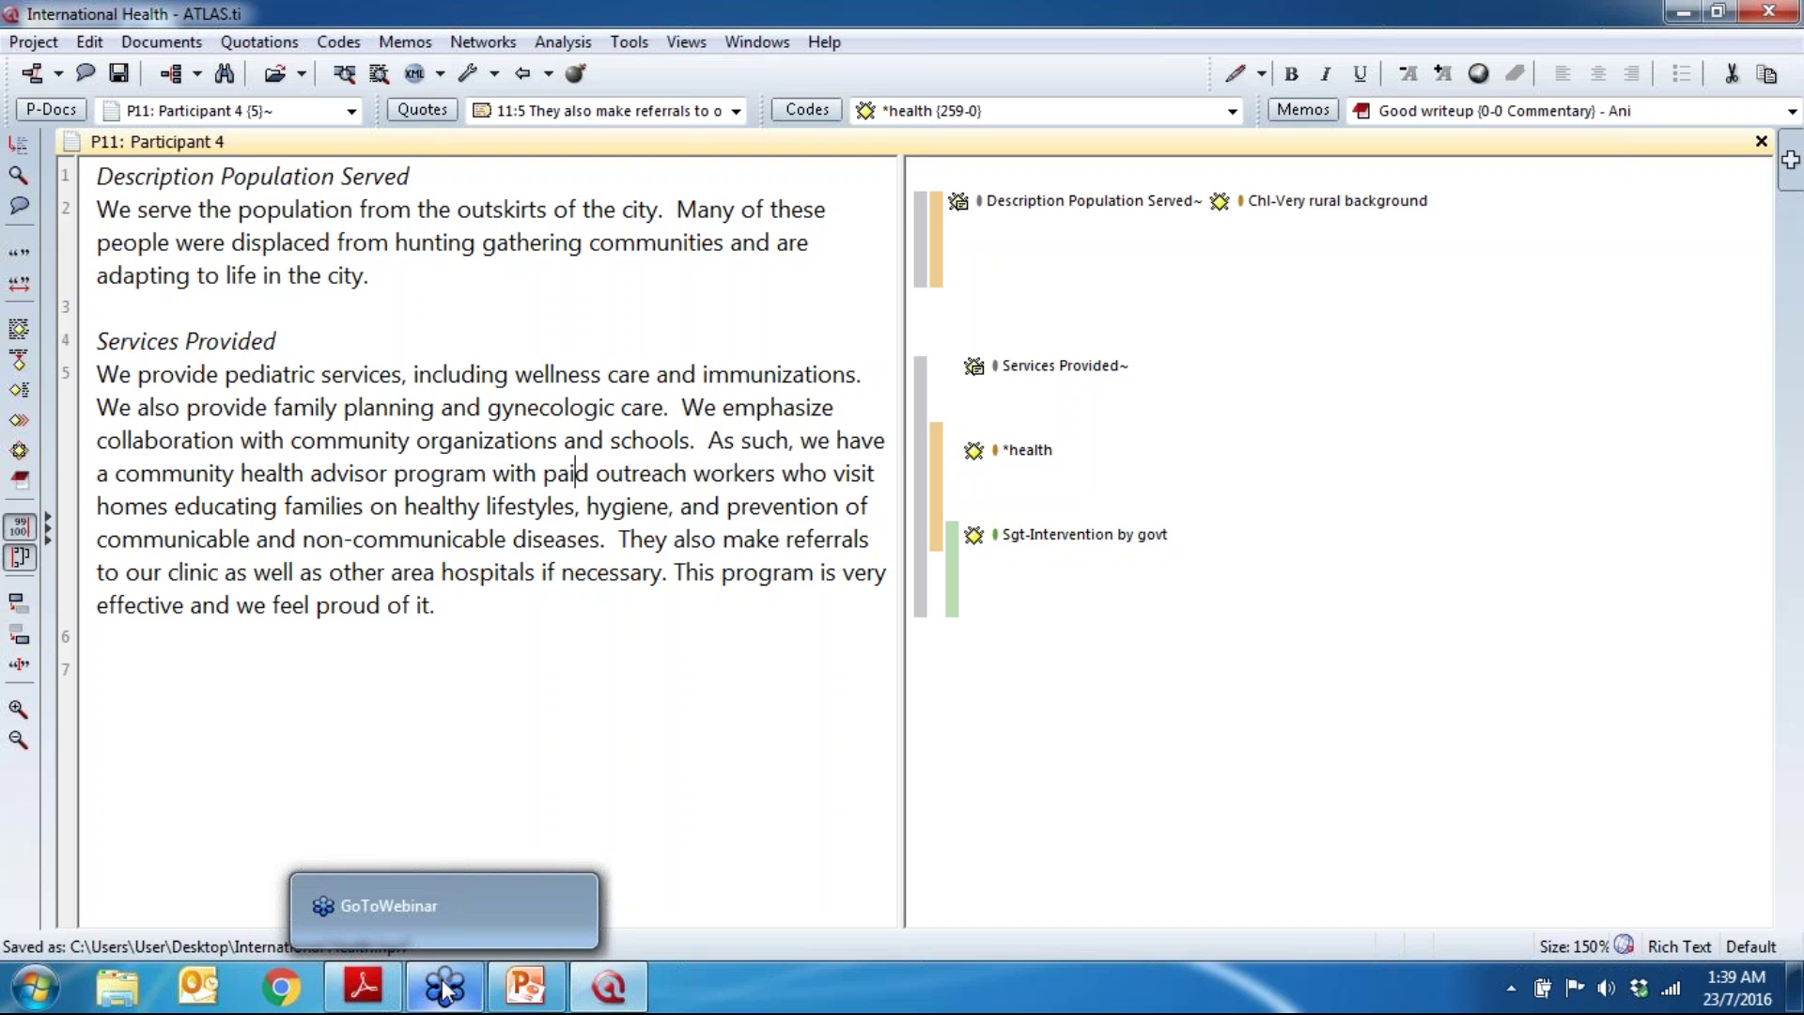
Step: Examine how the Services Provided, *health and Sgt-Intervention by govt quotations overlap in Participant 4, and compare them with the Co-occurrences slide
click(1043, 366)
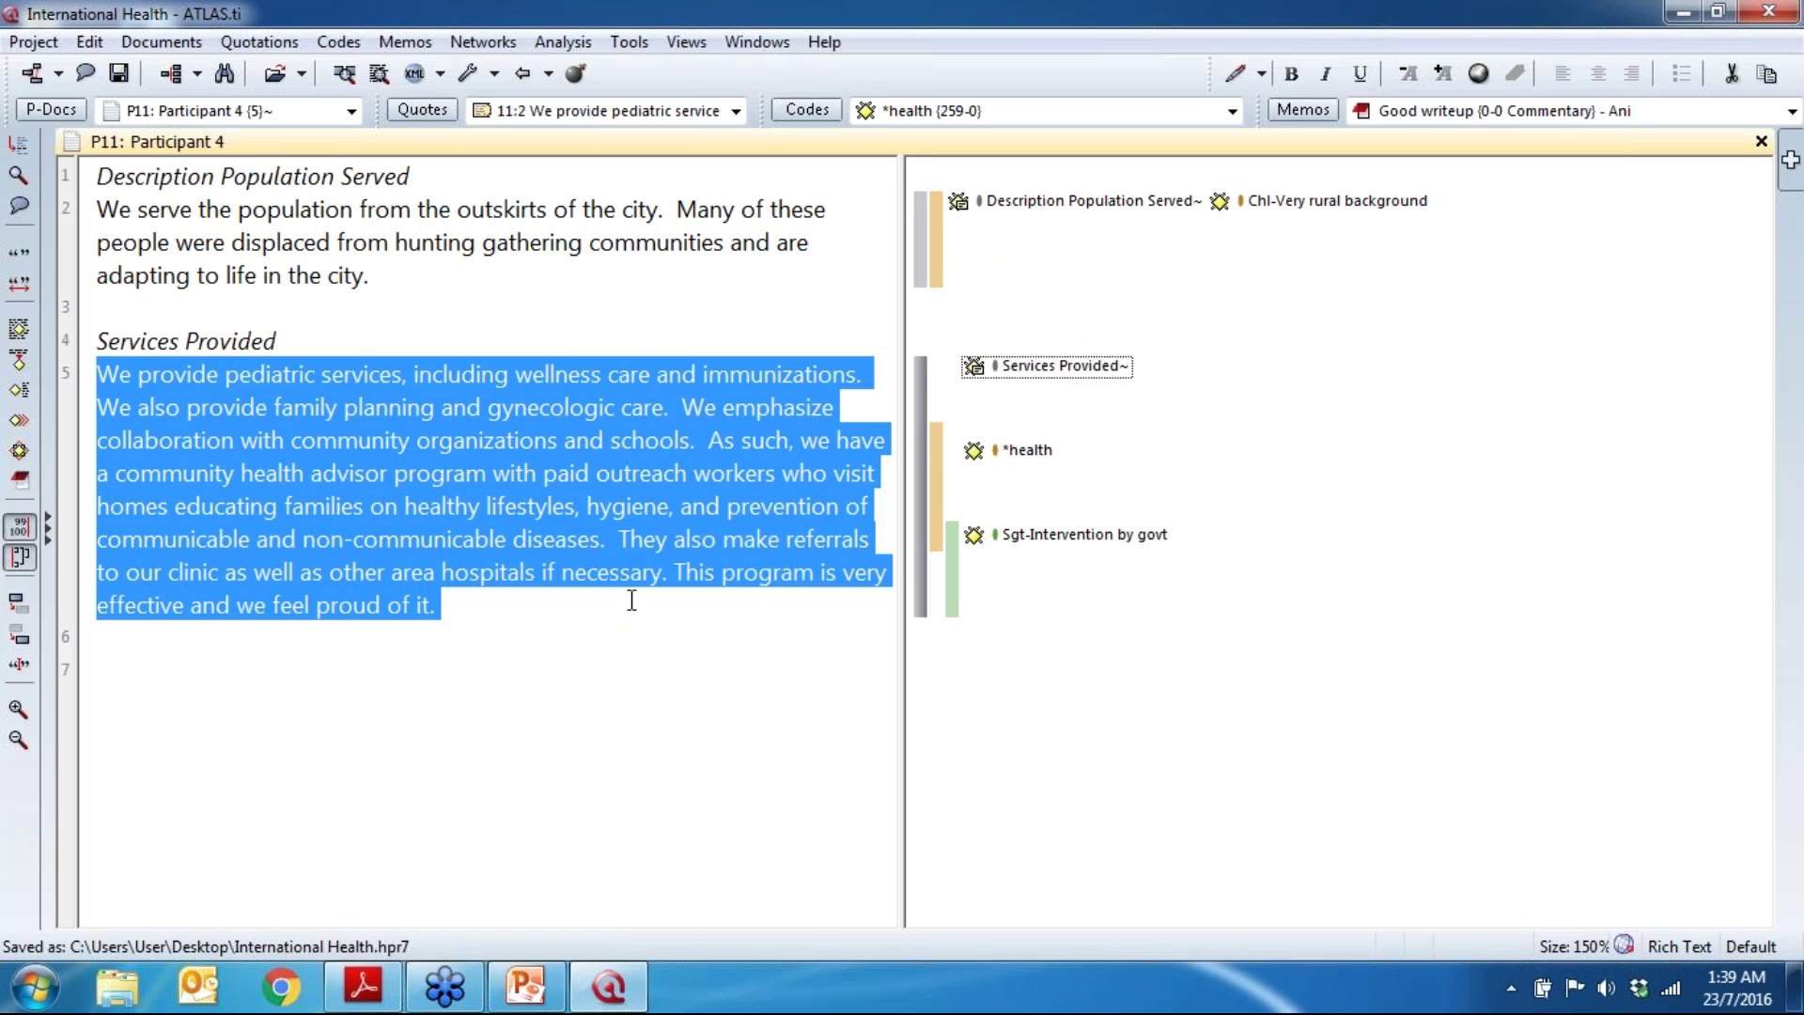
click(937, 448)
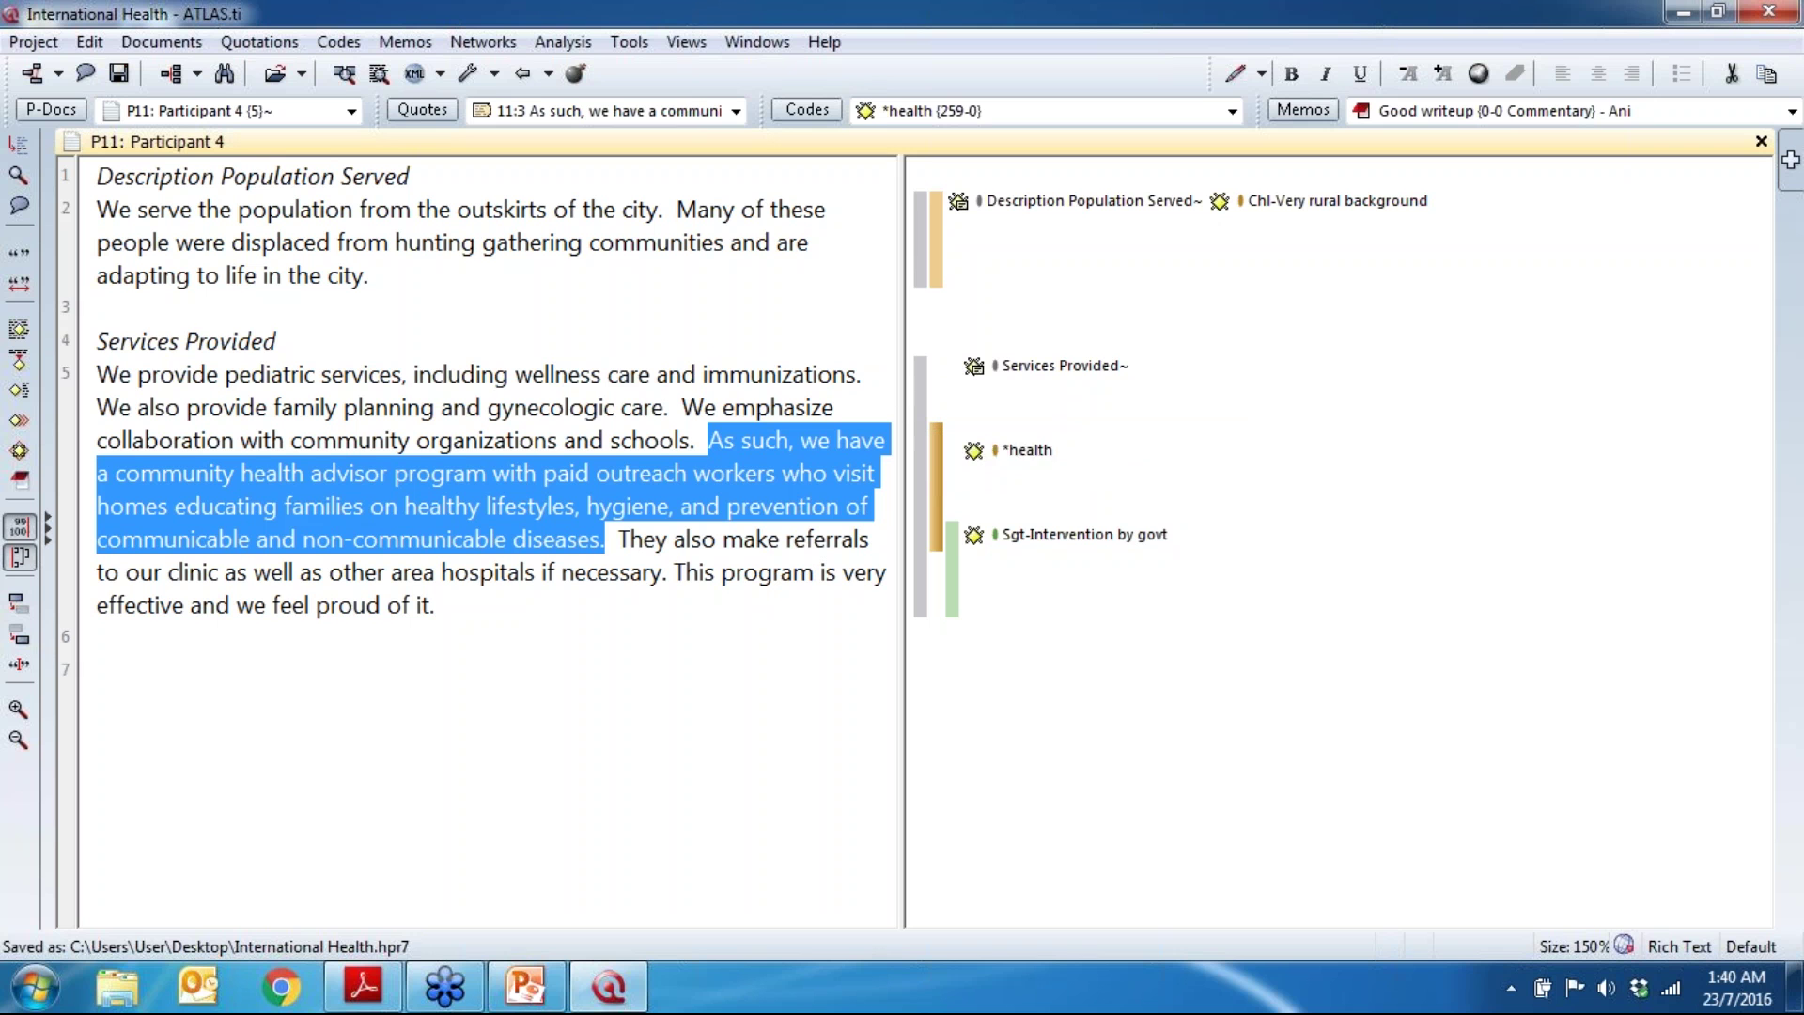
mouse_move(934, 441)
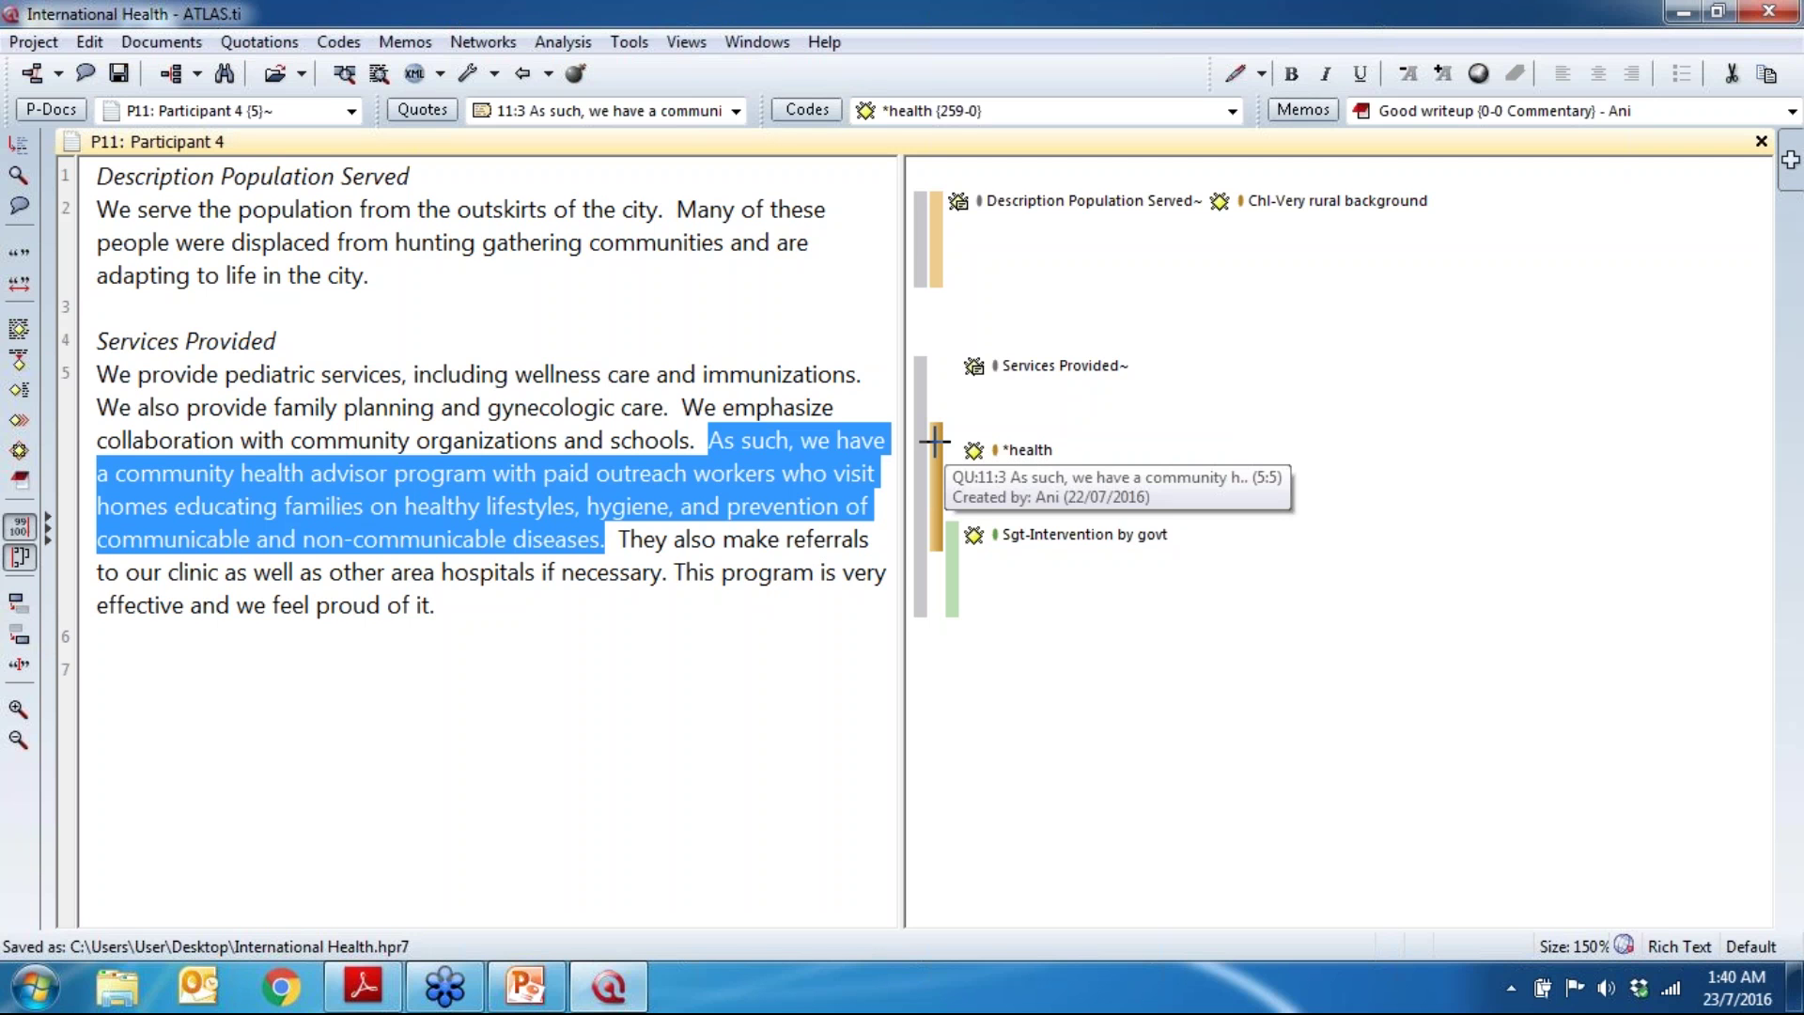
mouse_move(920, 404)
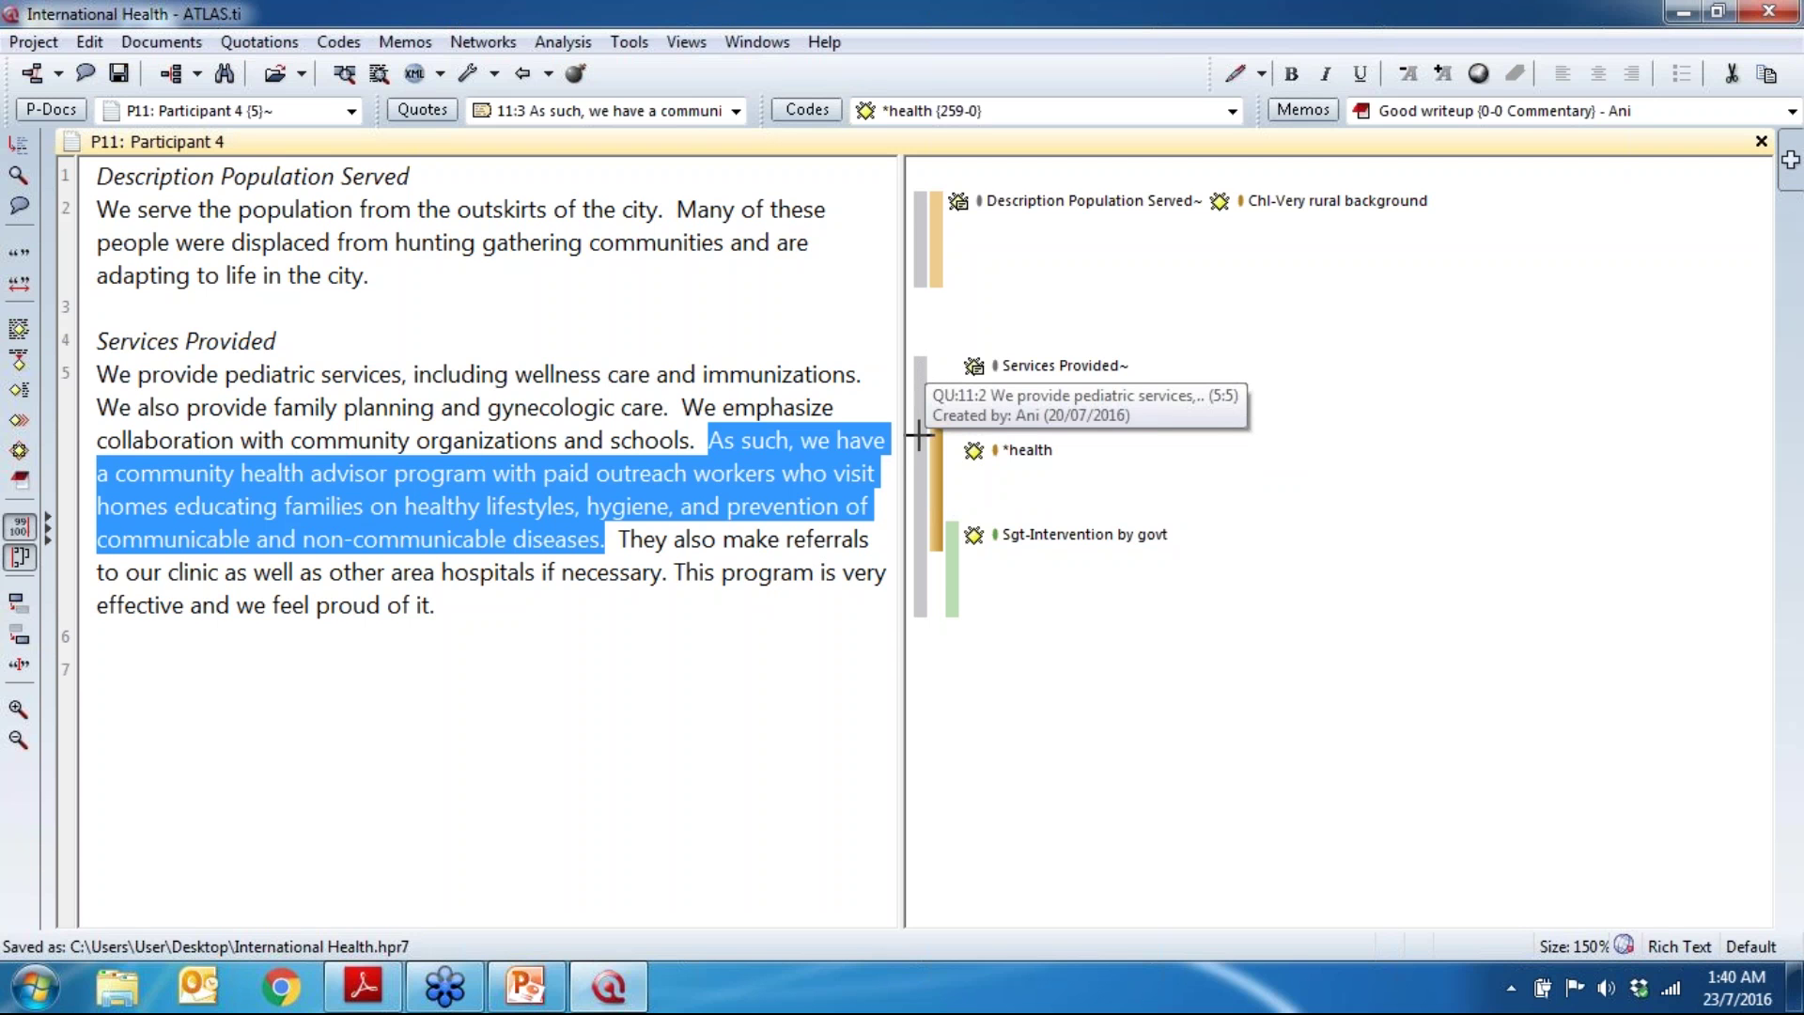
mouse_move(935, 515)
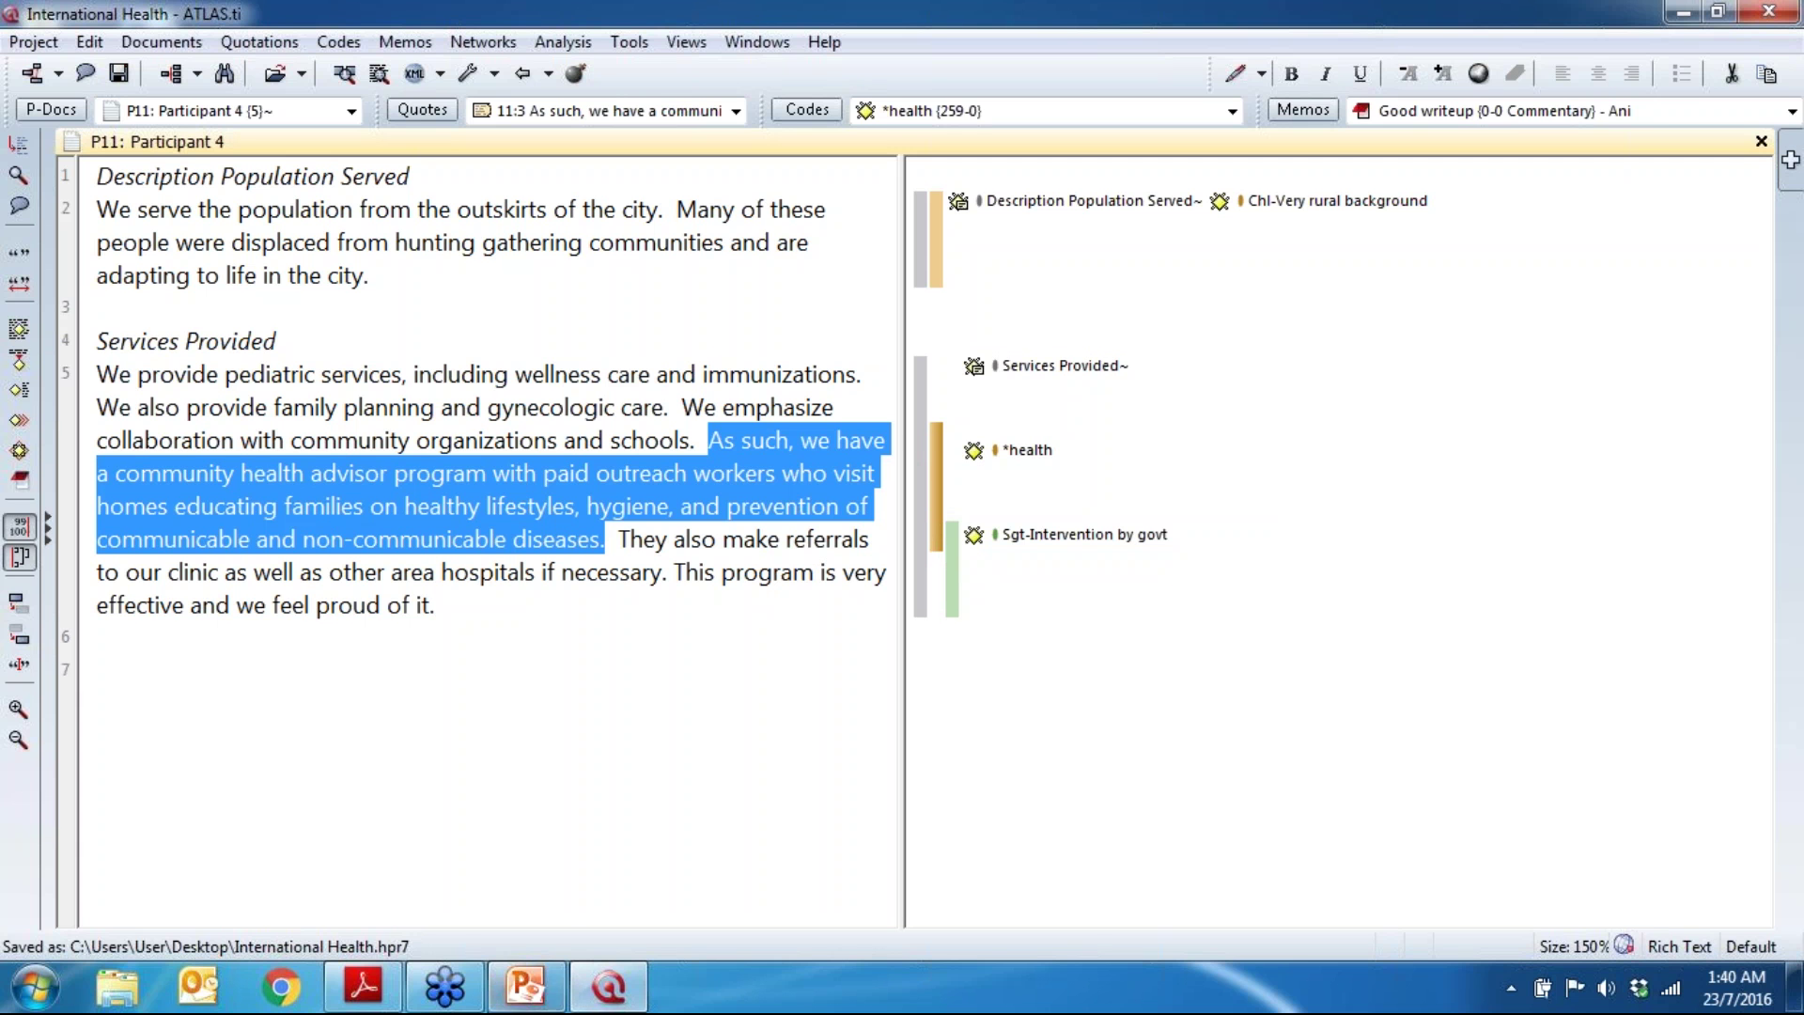
click(515, 992)
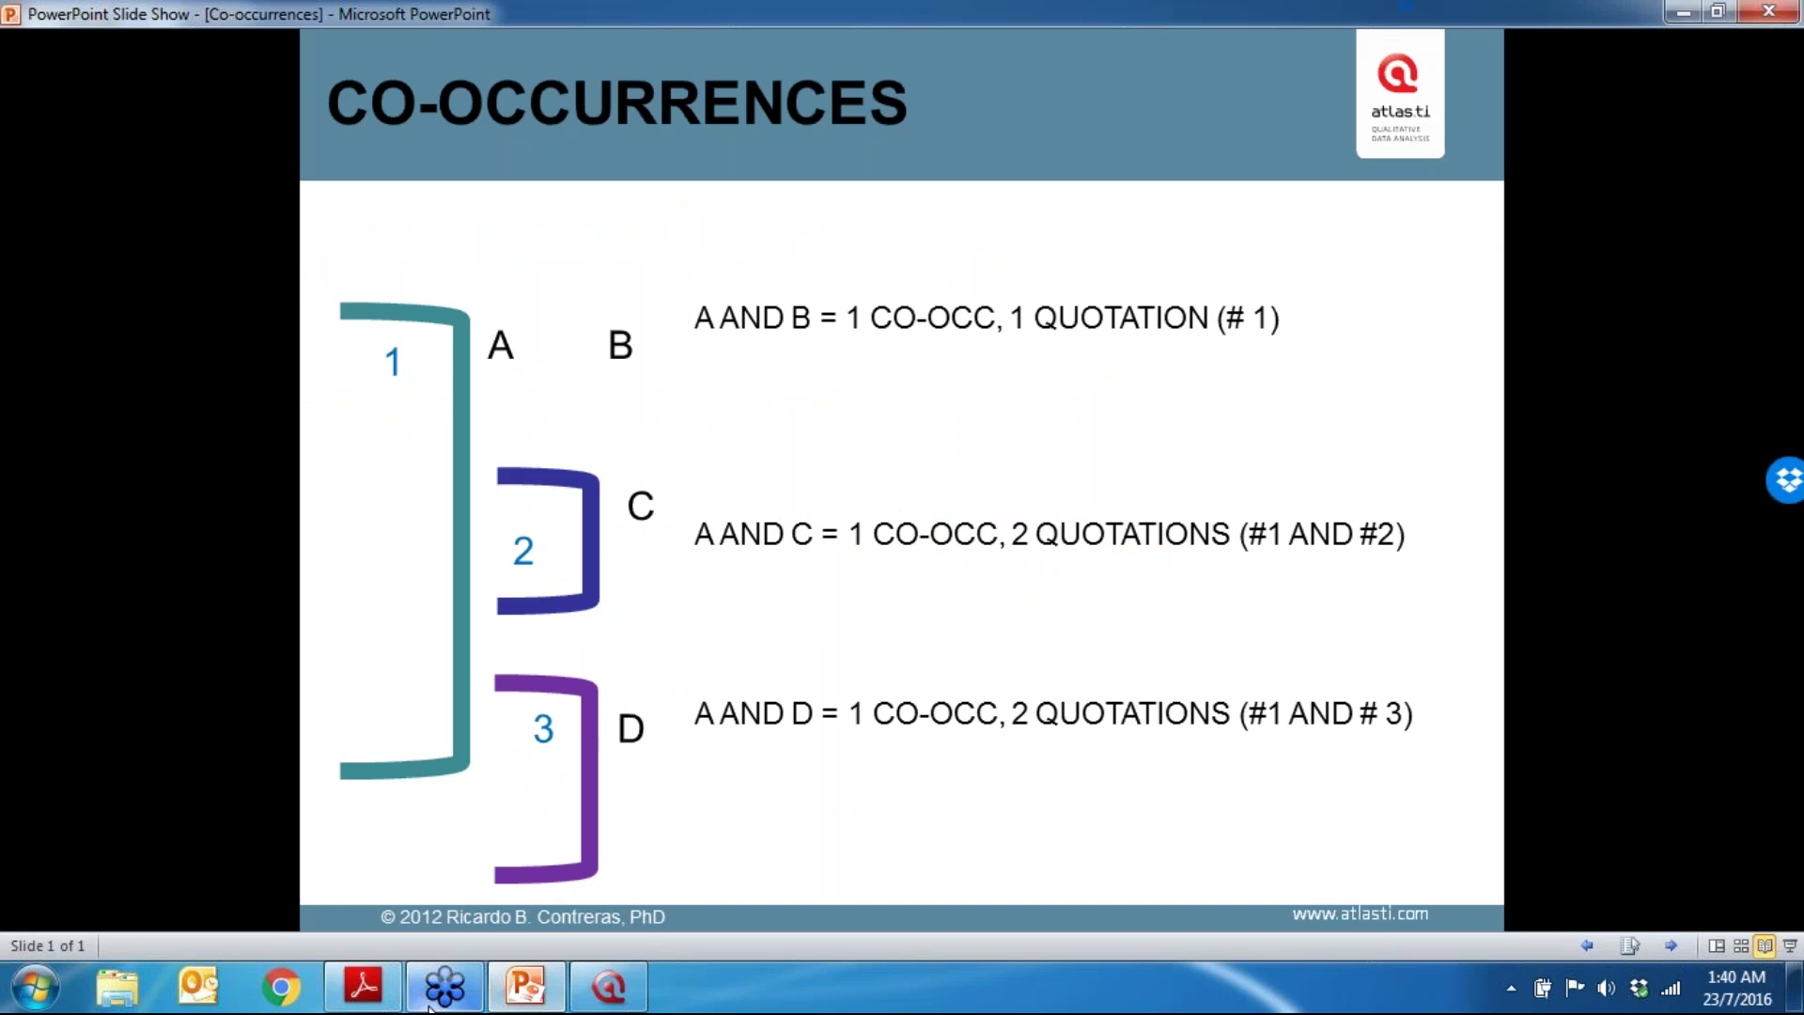
click(608, 988)
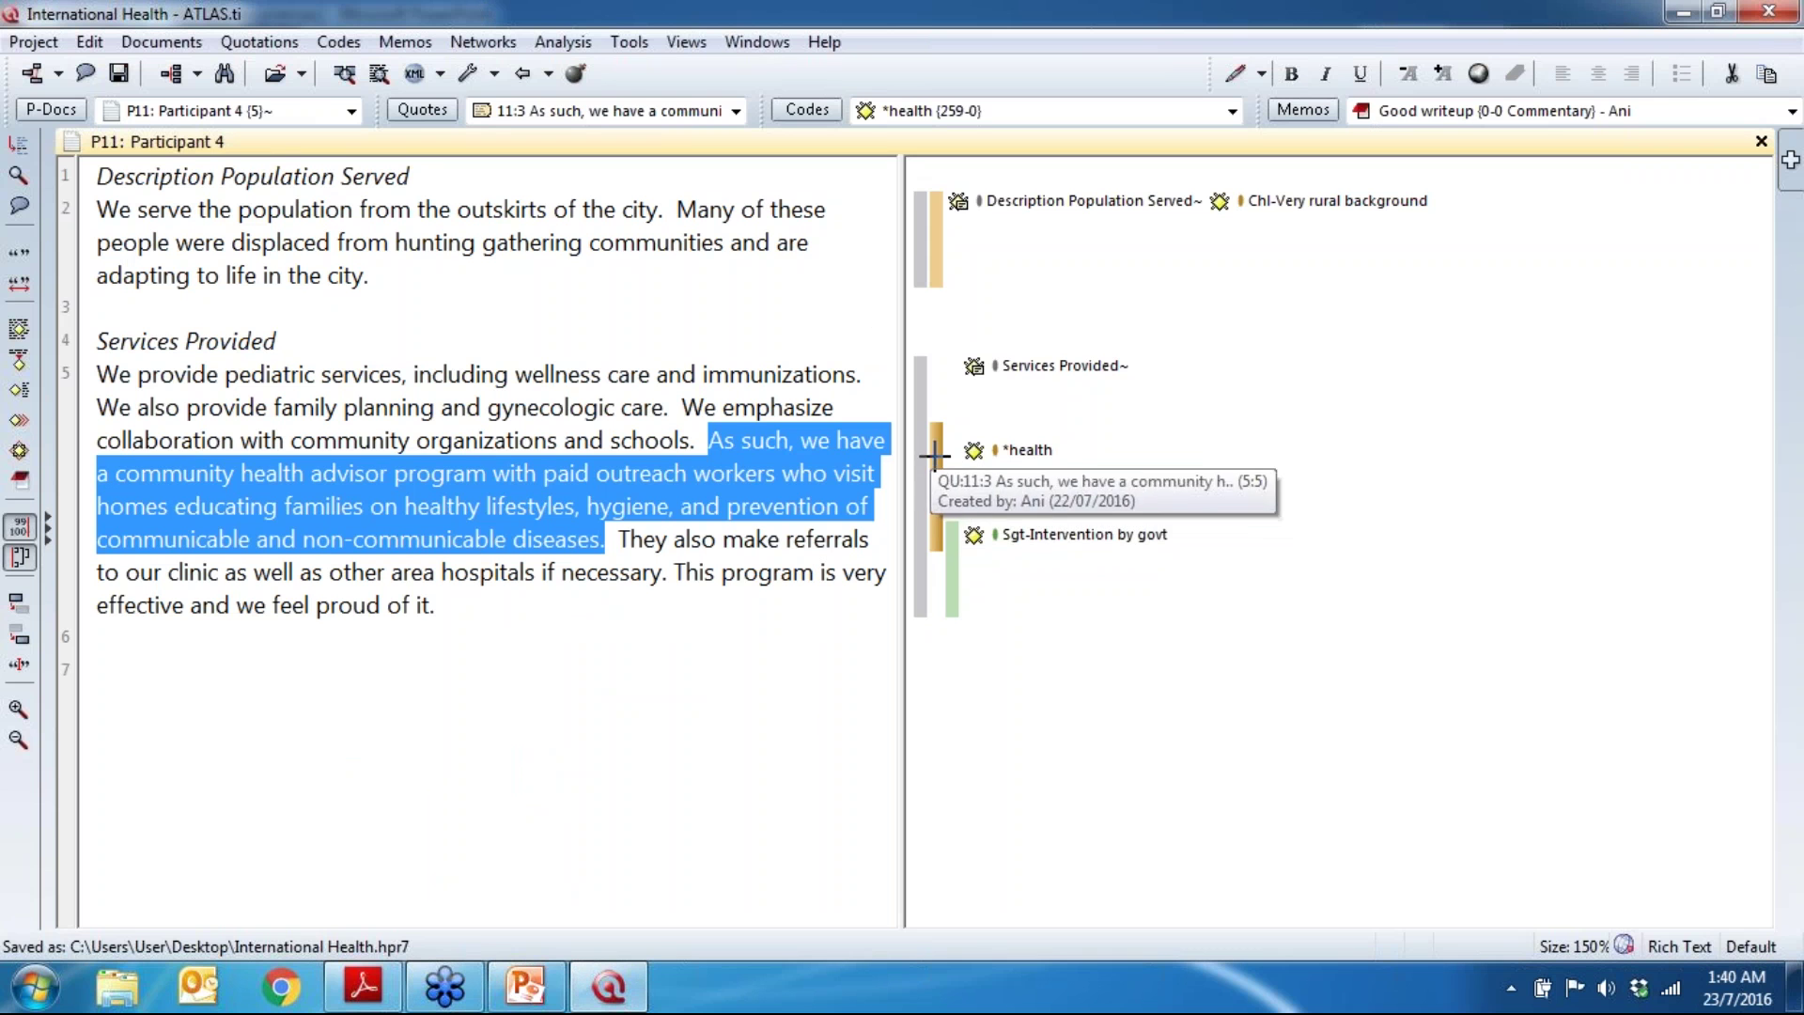
mouse_move(952, 613)
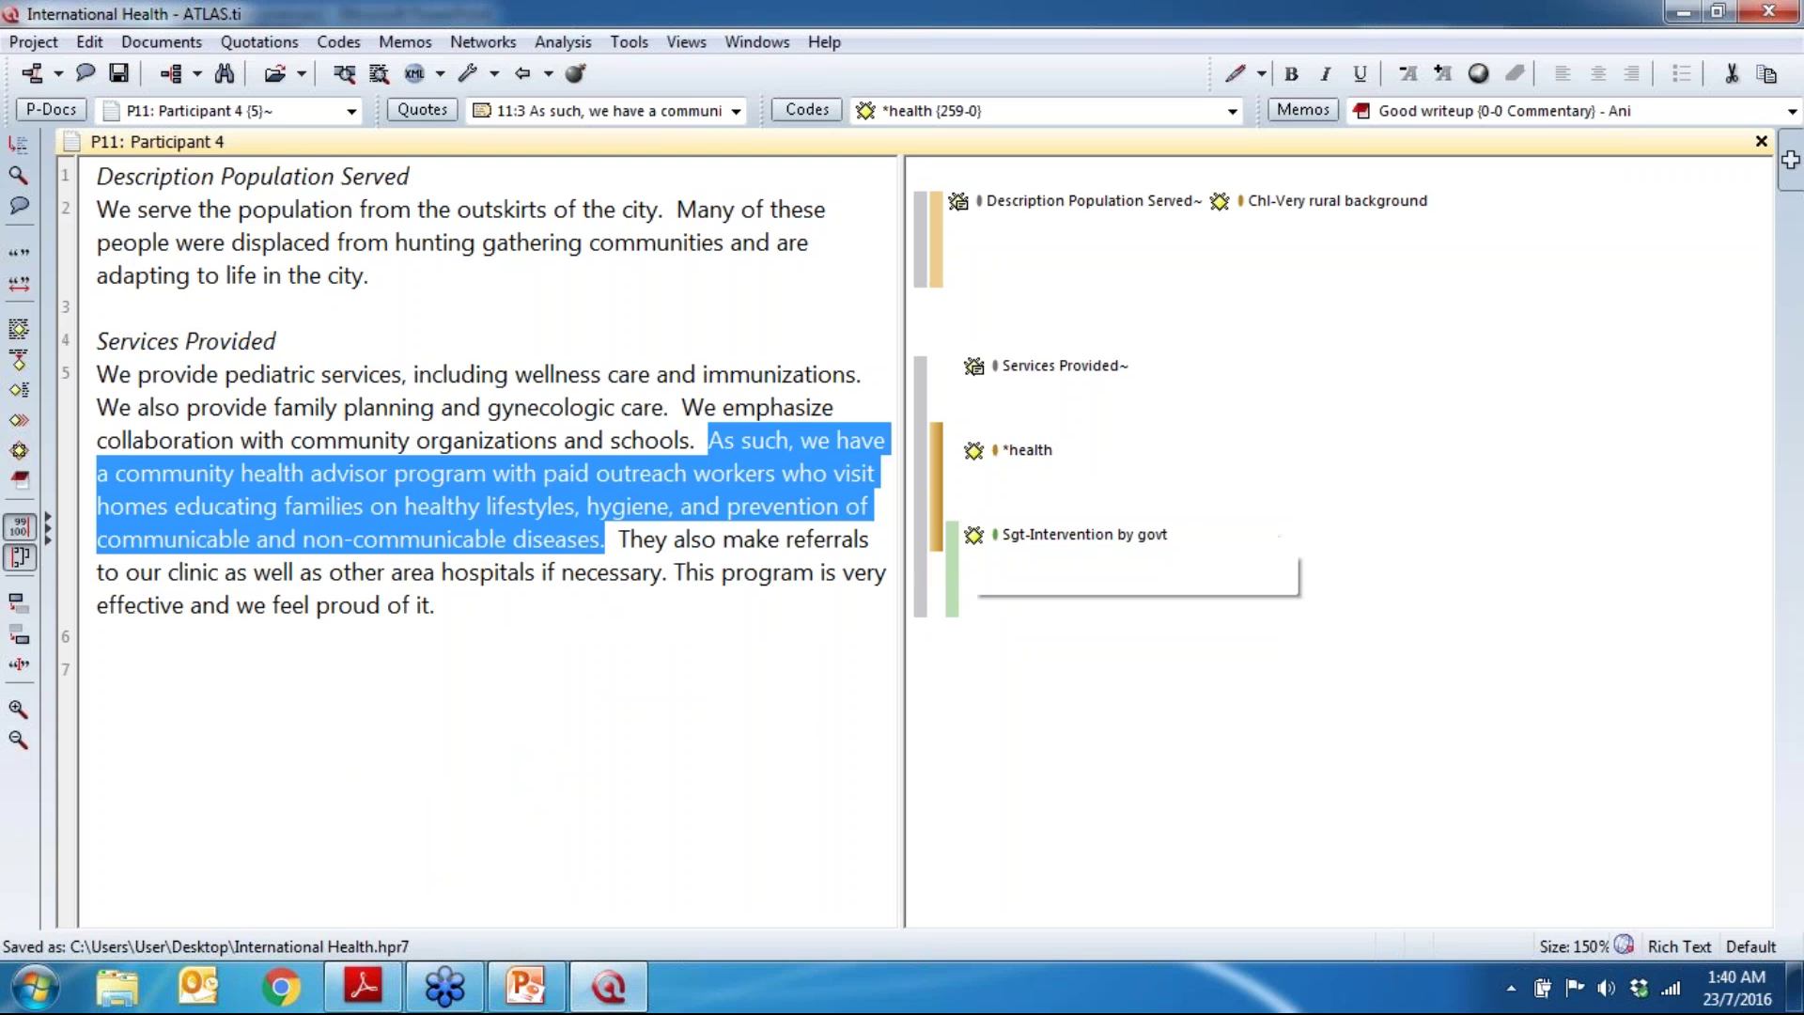
mouse_move(949, 557)
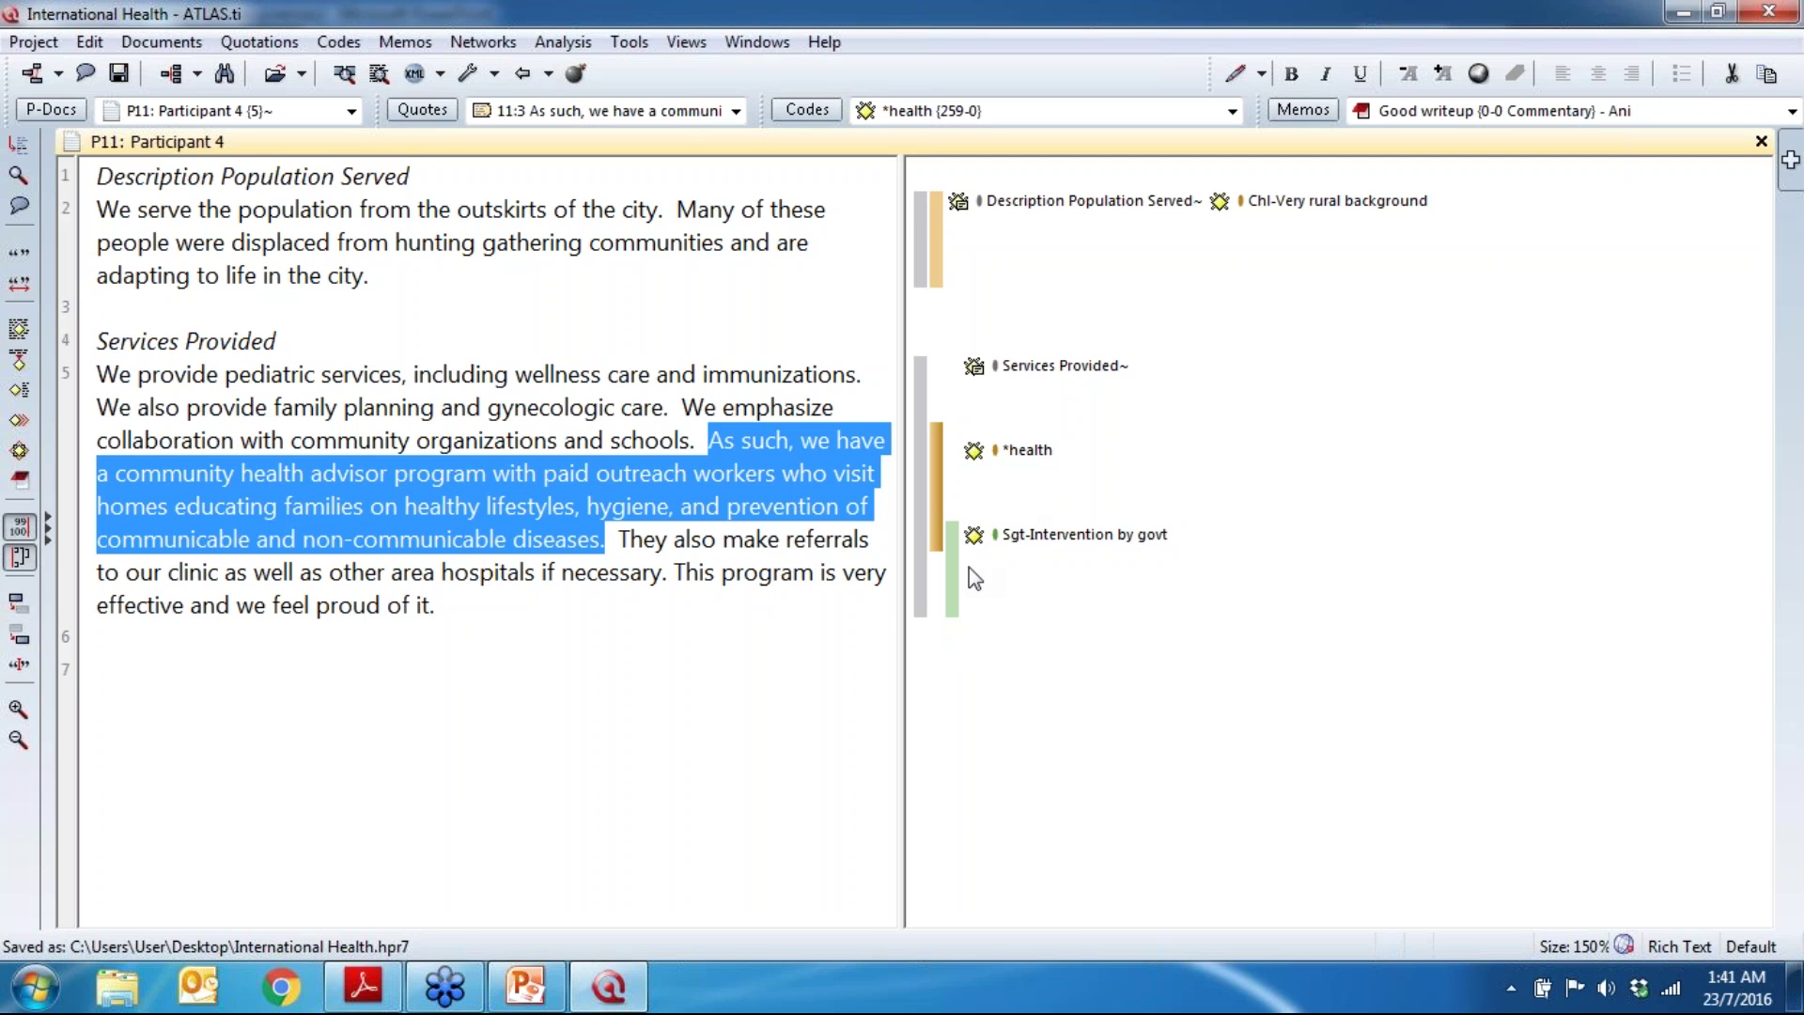
Step: Code the existing quotation starting "They also make referrals" with Chl-Local culture from the code list
click(688, 543)
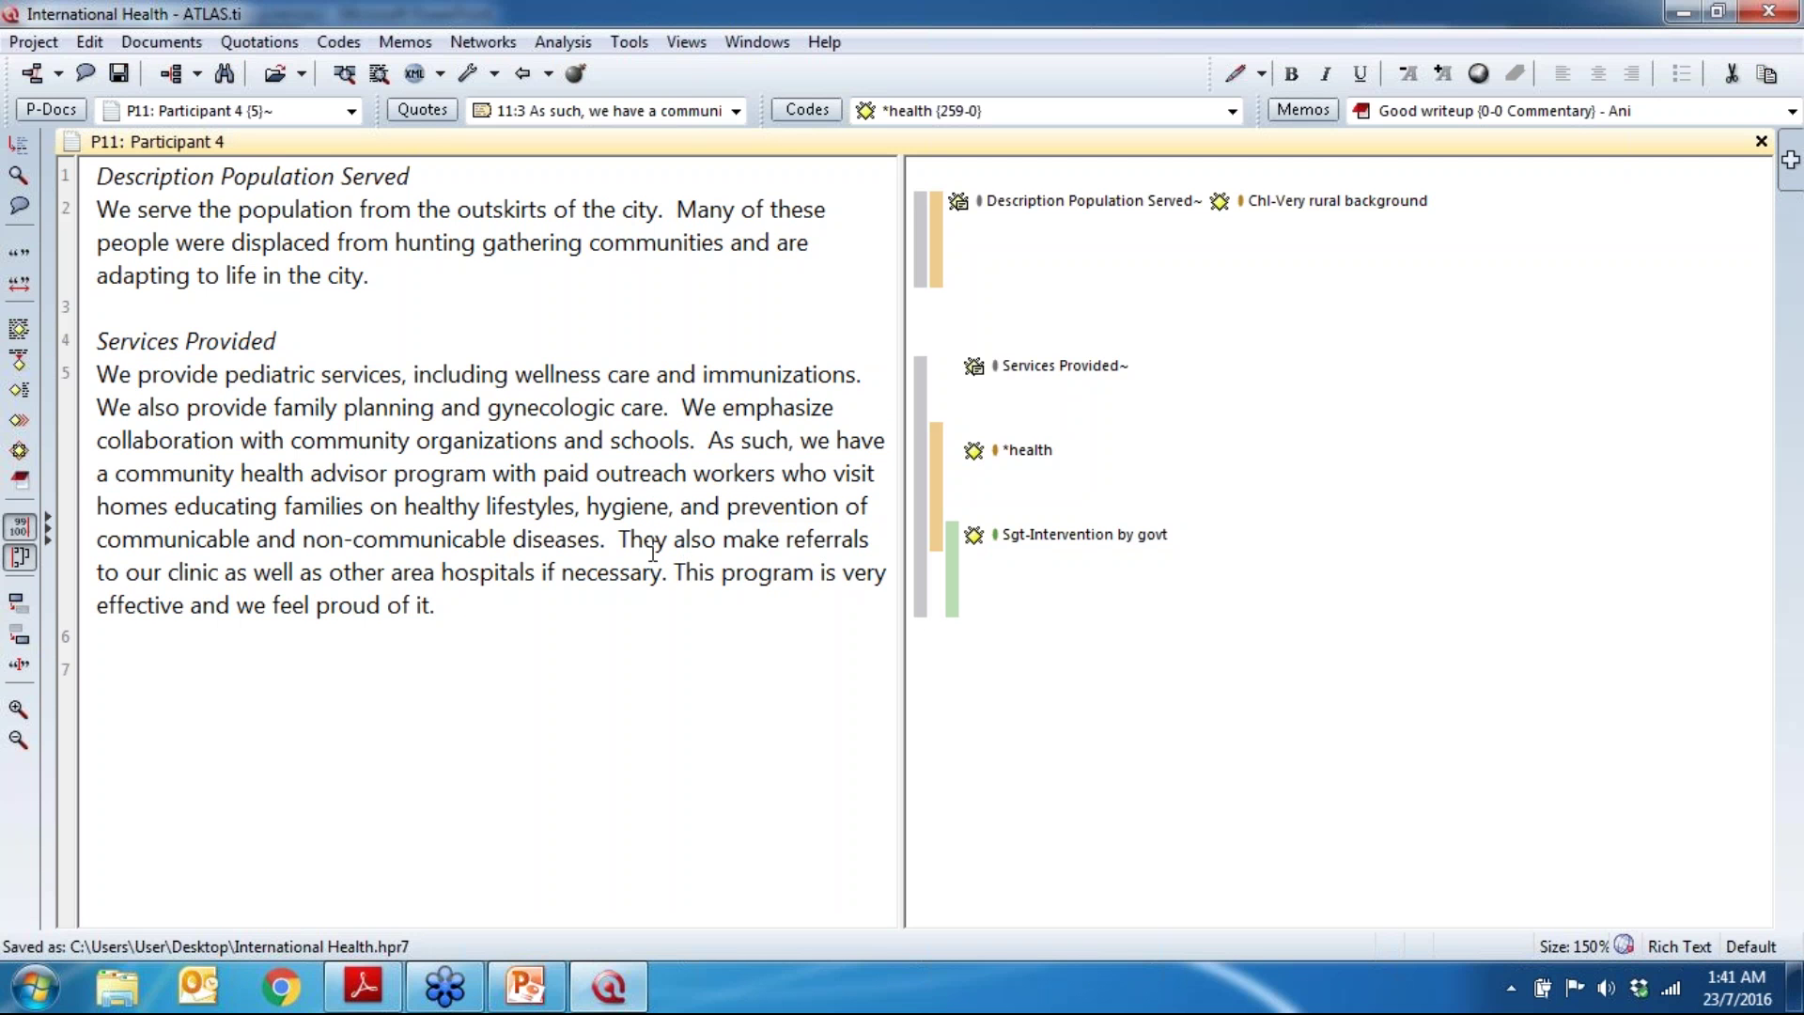
drag(619, 539, 572, 611)
right_click(691, 561)
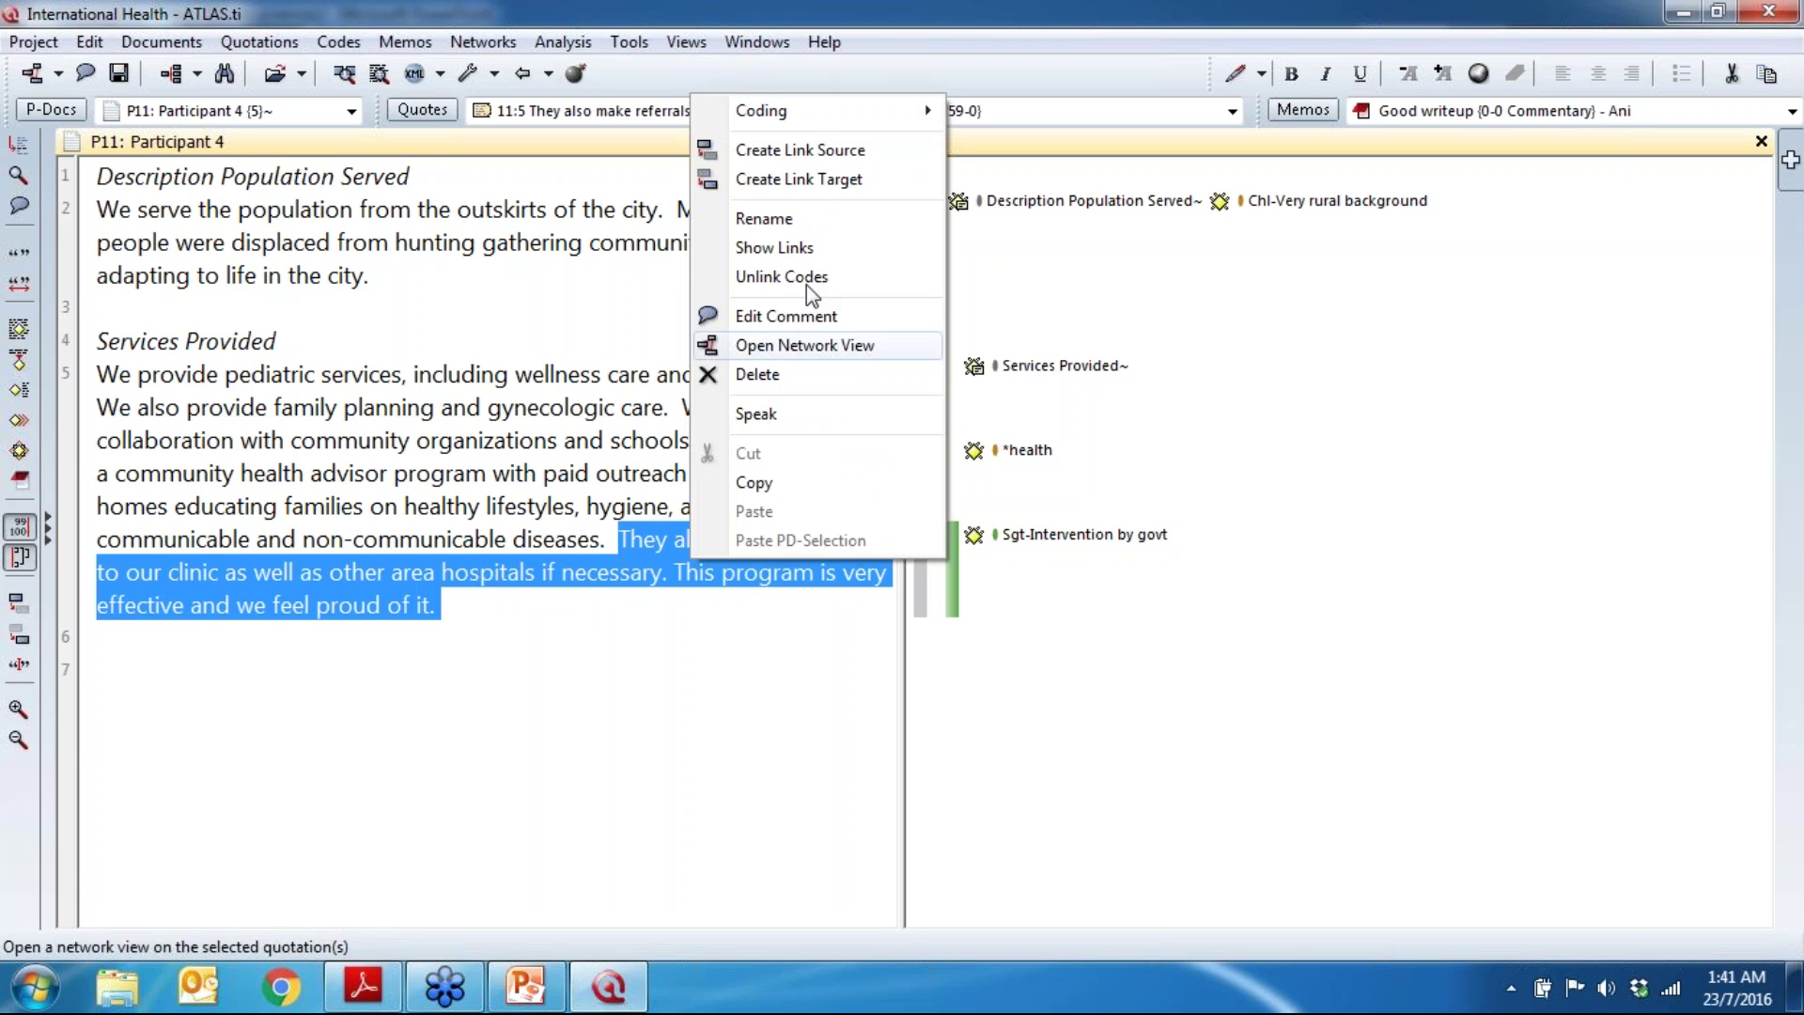
mouse_move(888, 122)
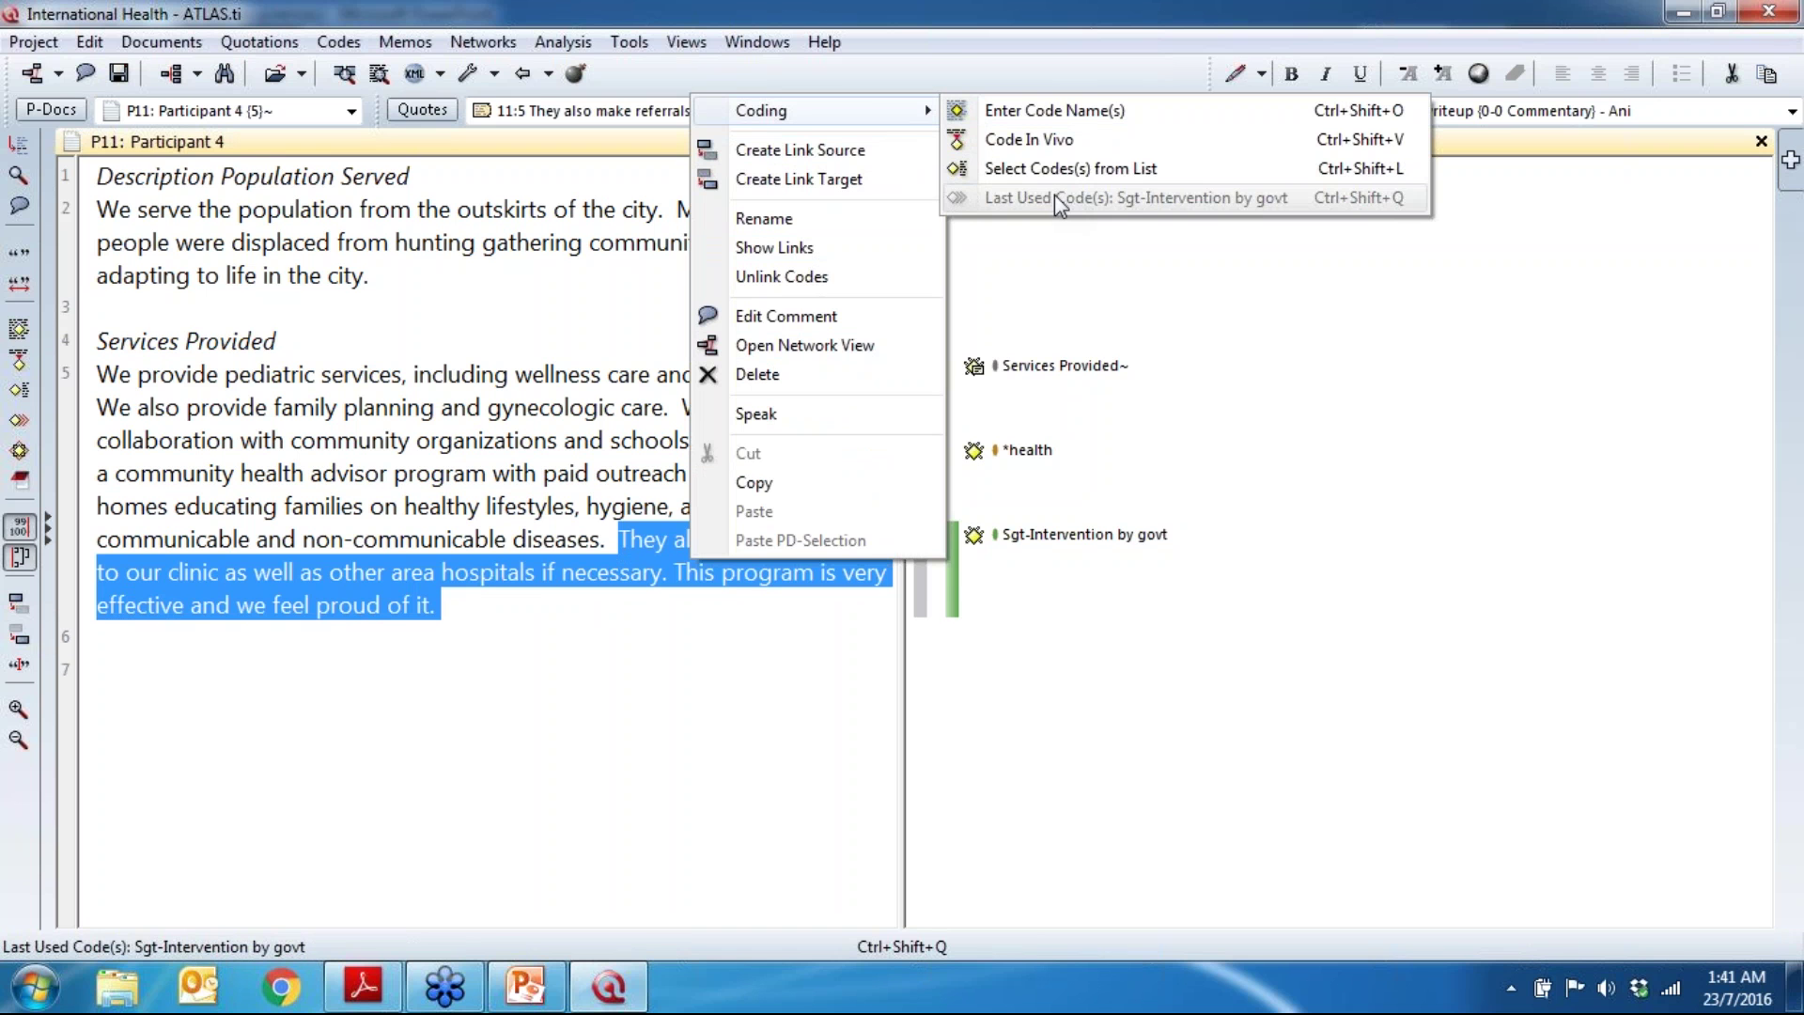
click(1136, 172)
click(1127, 217)
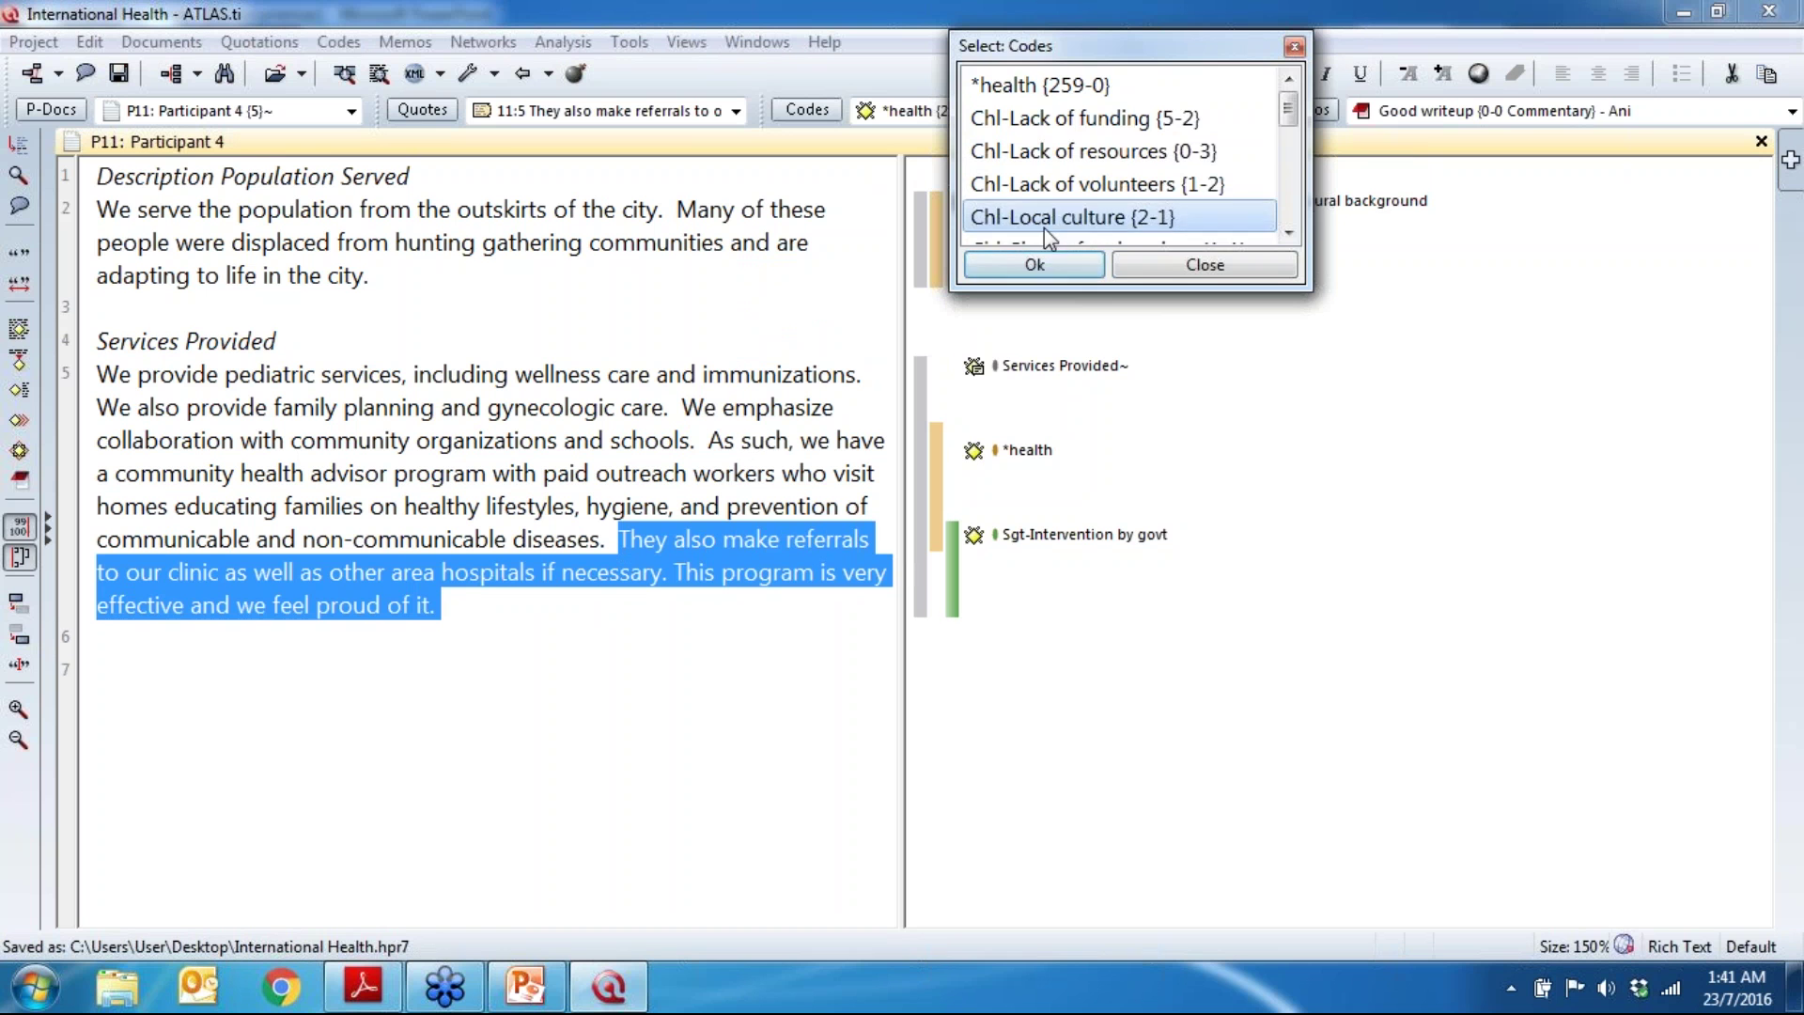
click(1046, 267)
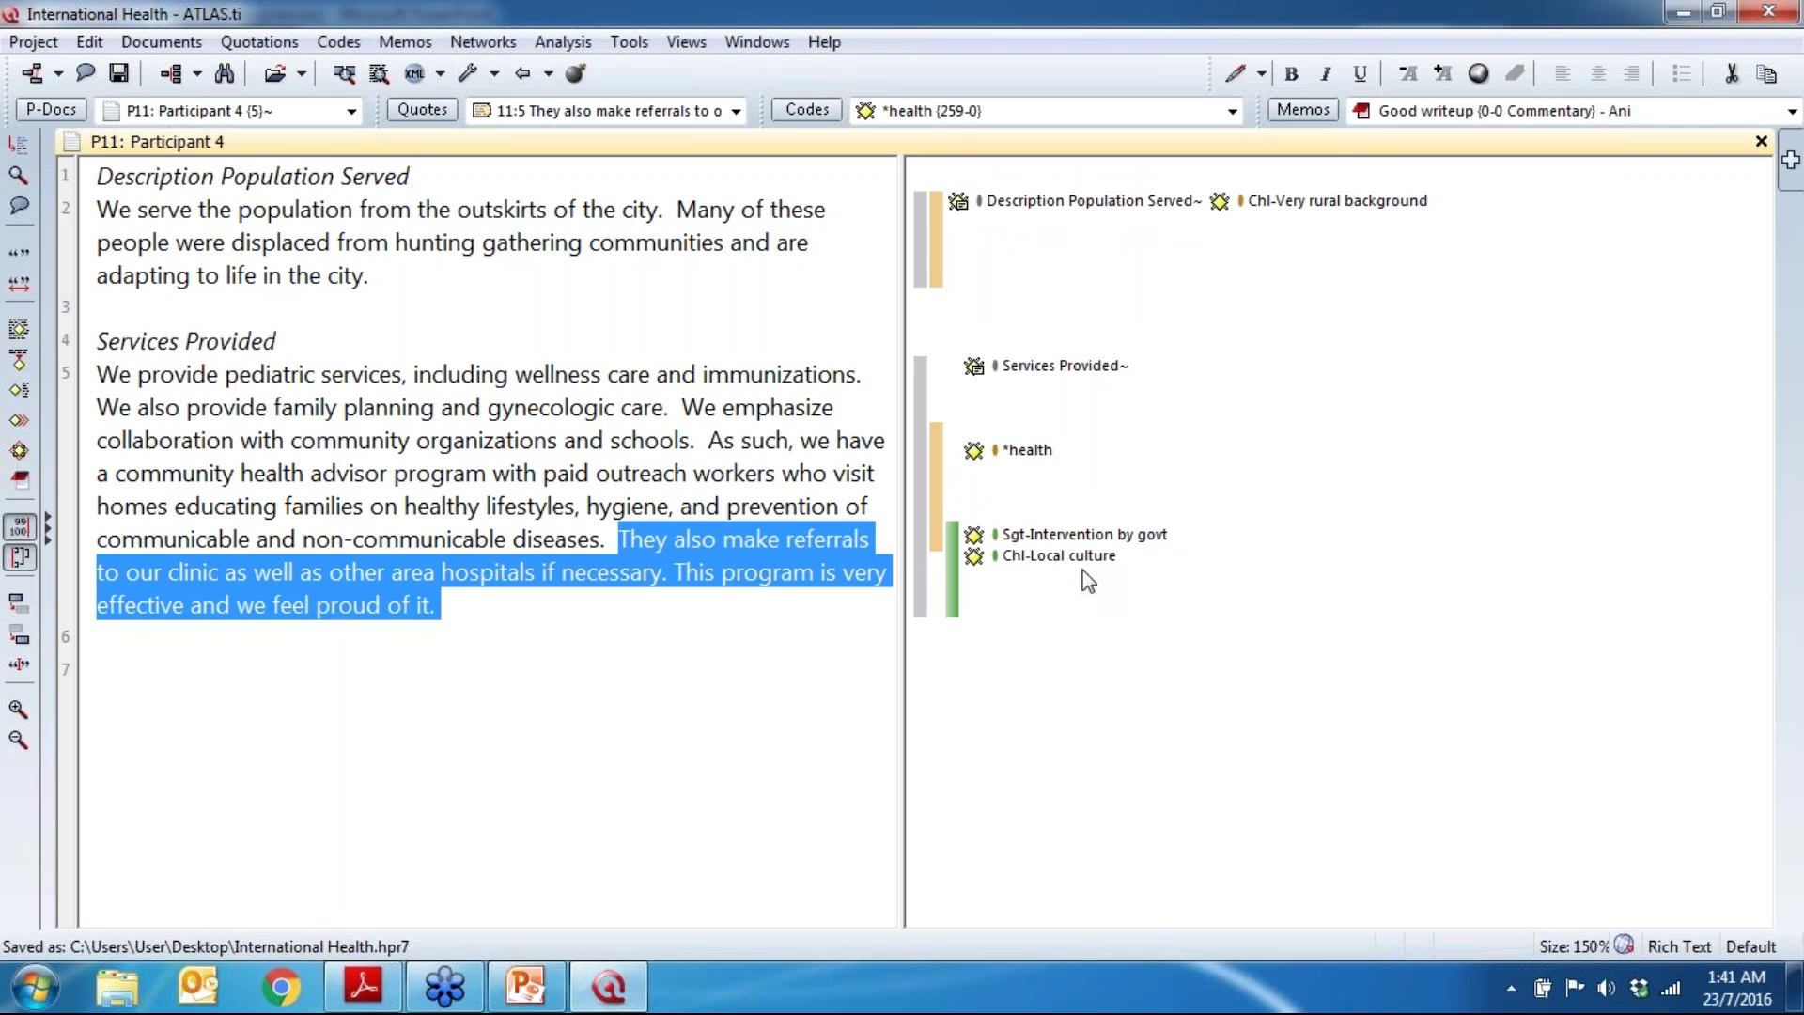
Step: Code the passage from "make referrals" to "proud of it." with the last used code, Chl-Local culture, and bring up the Co-occurrences slide
click(552, 634)
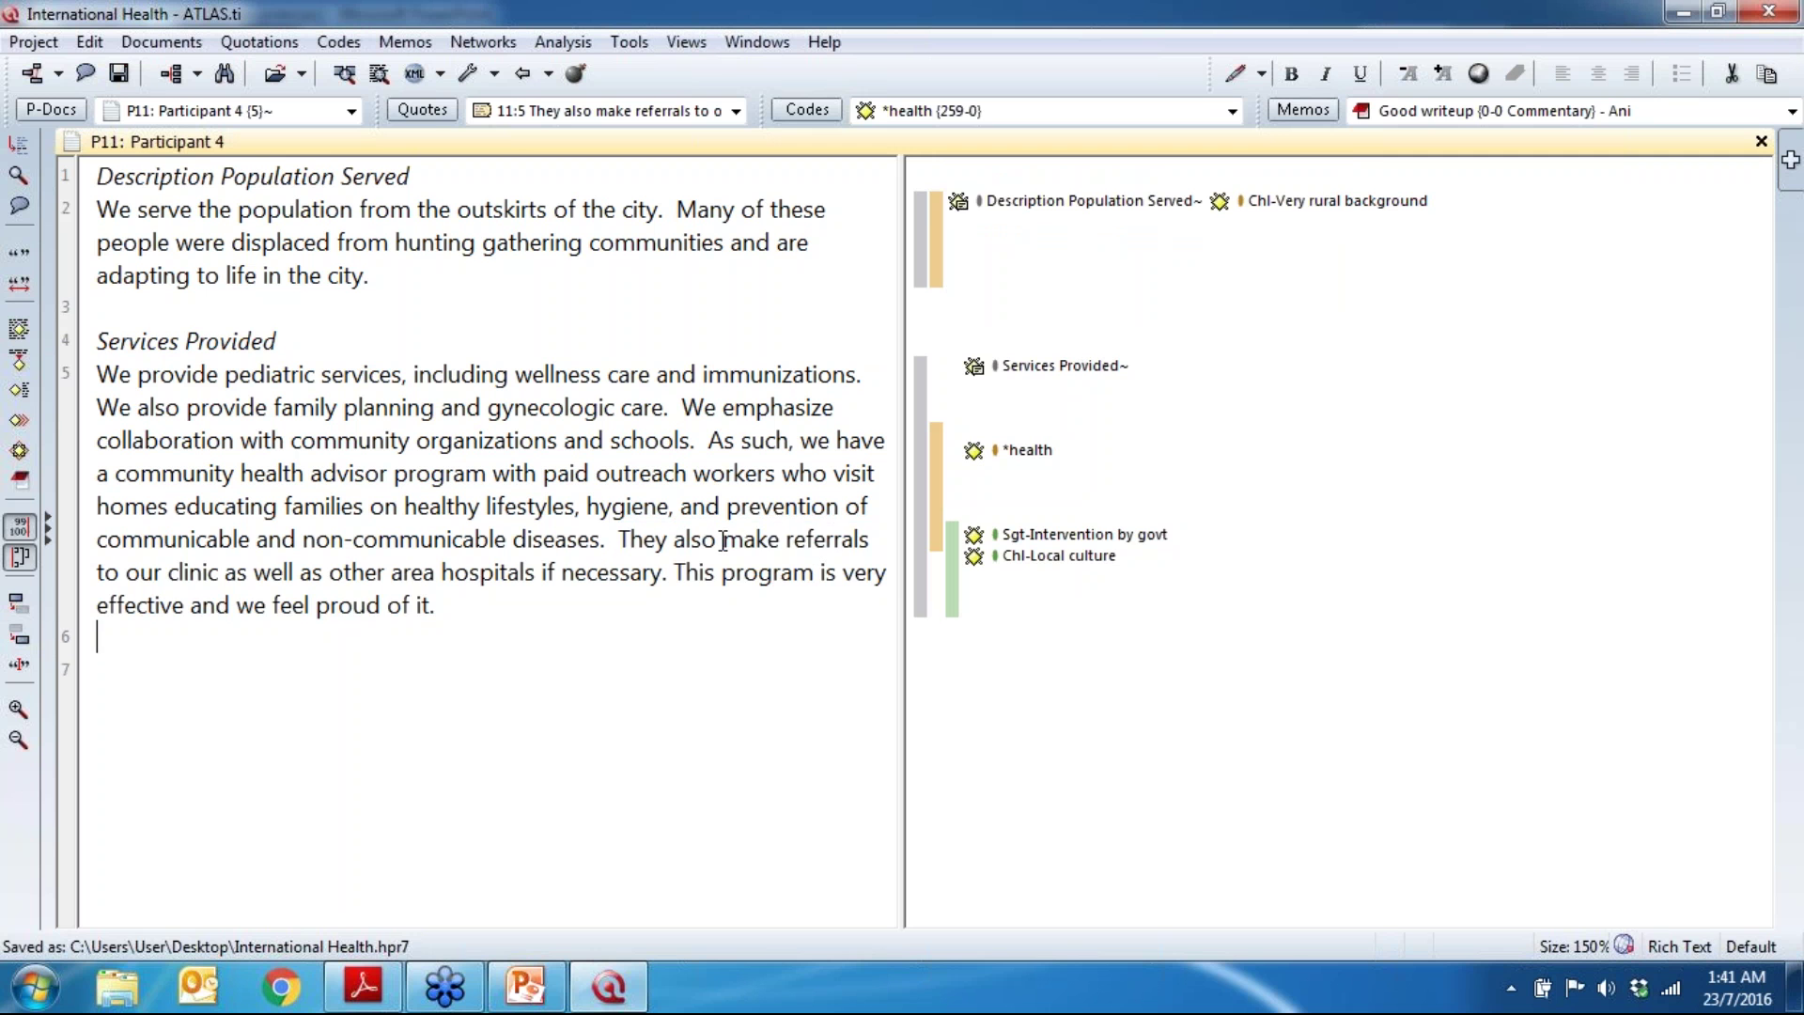
drag(729, 545, 484, 601)
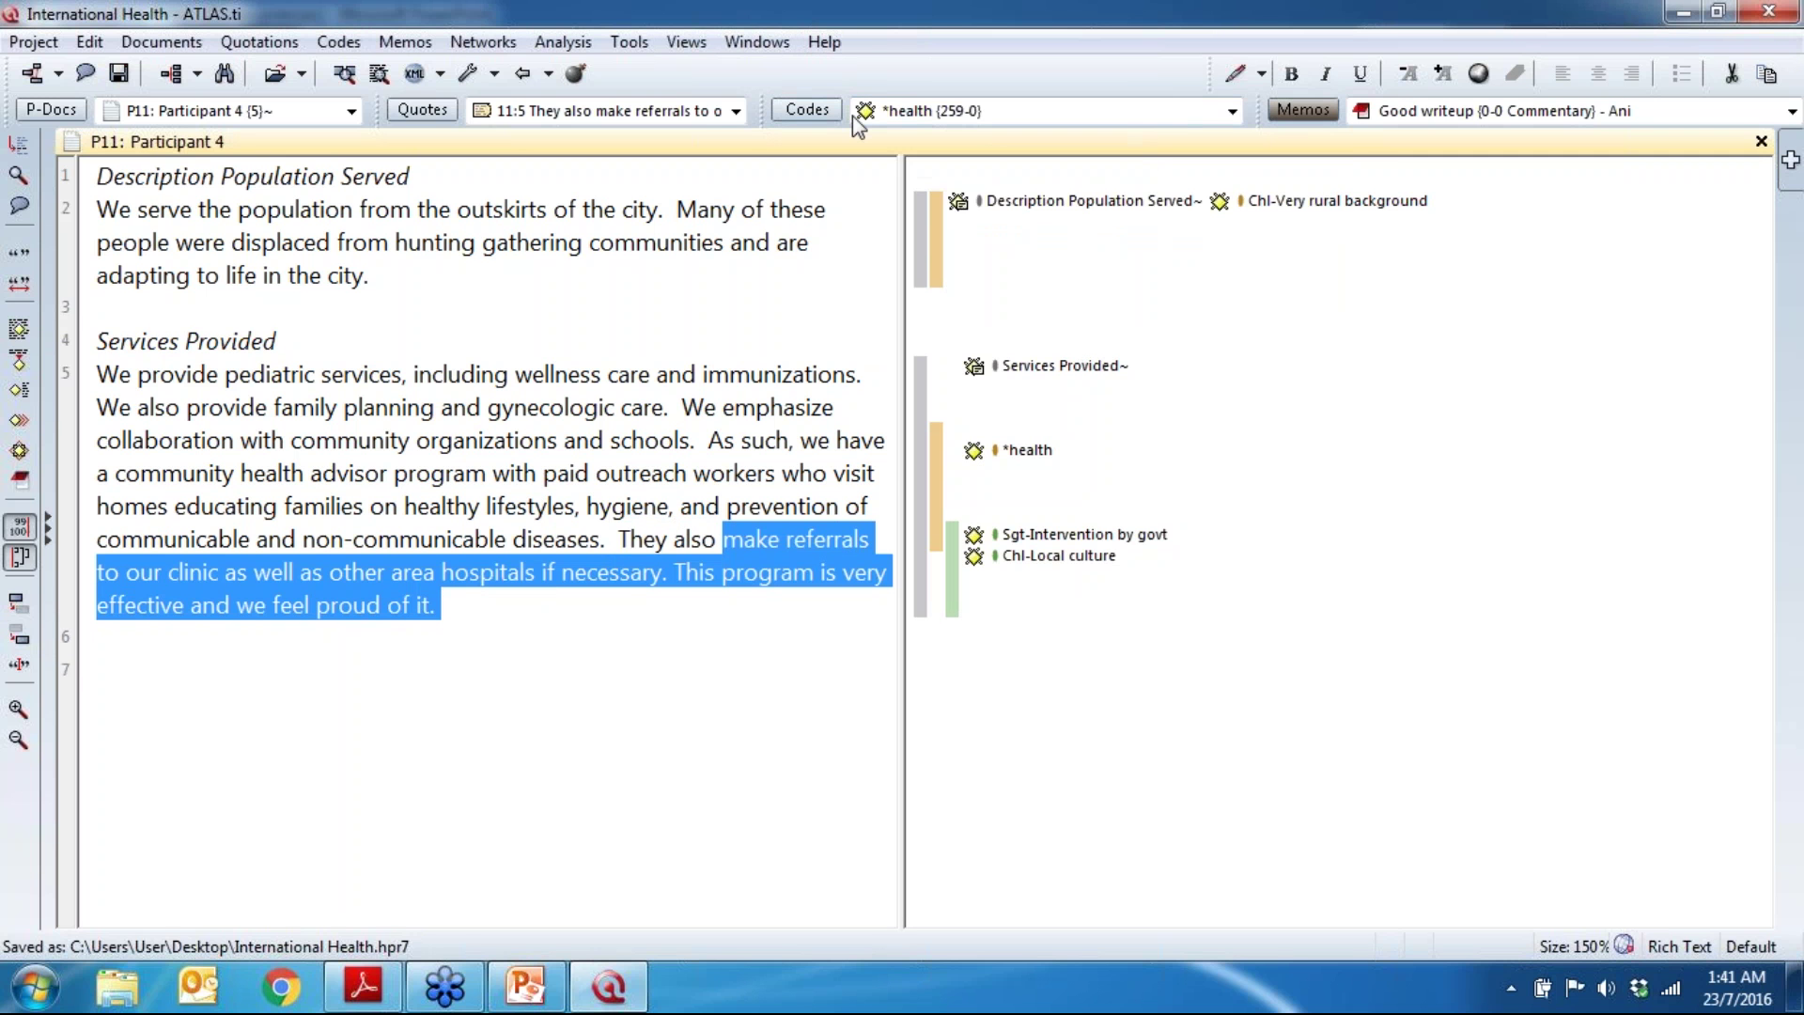
right_click(763, 552)
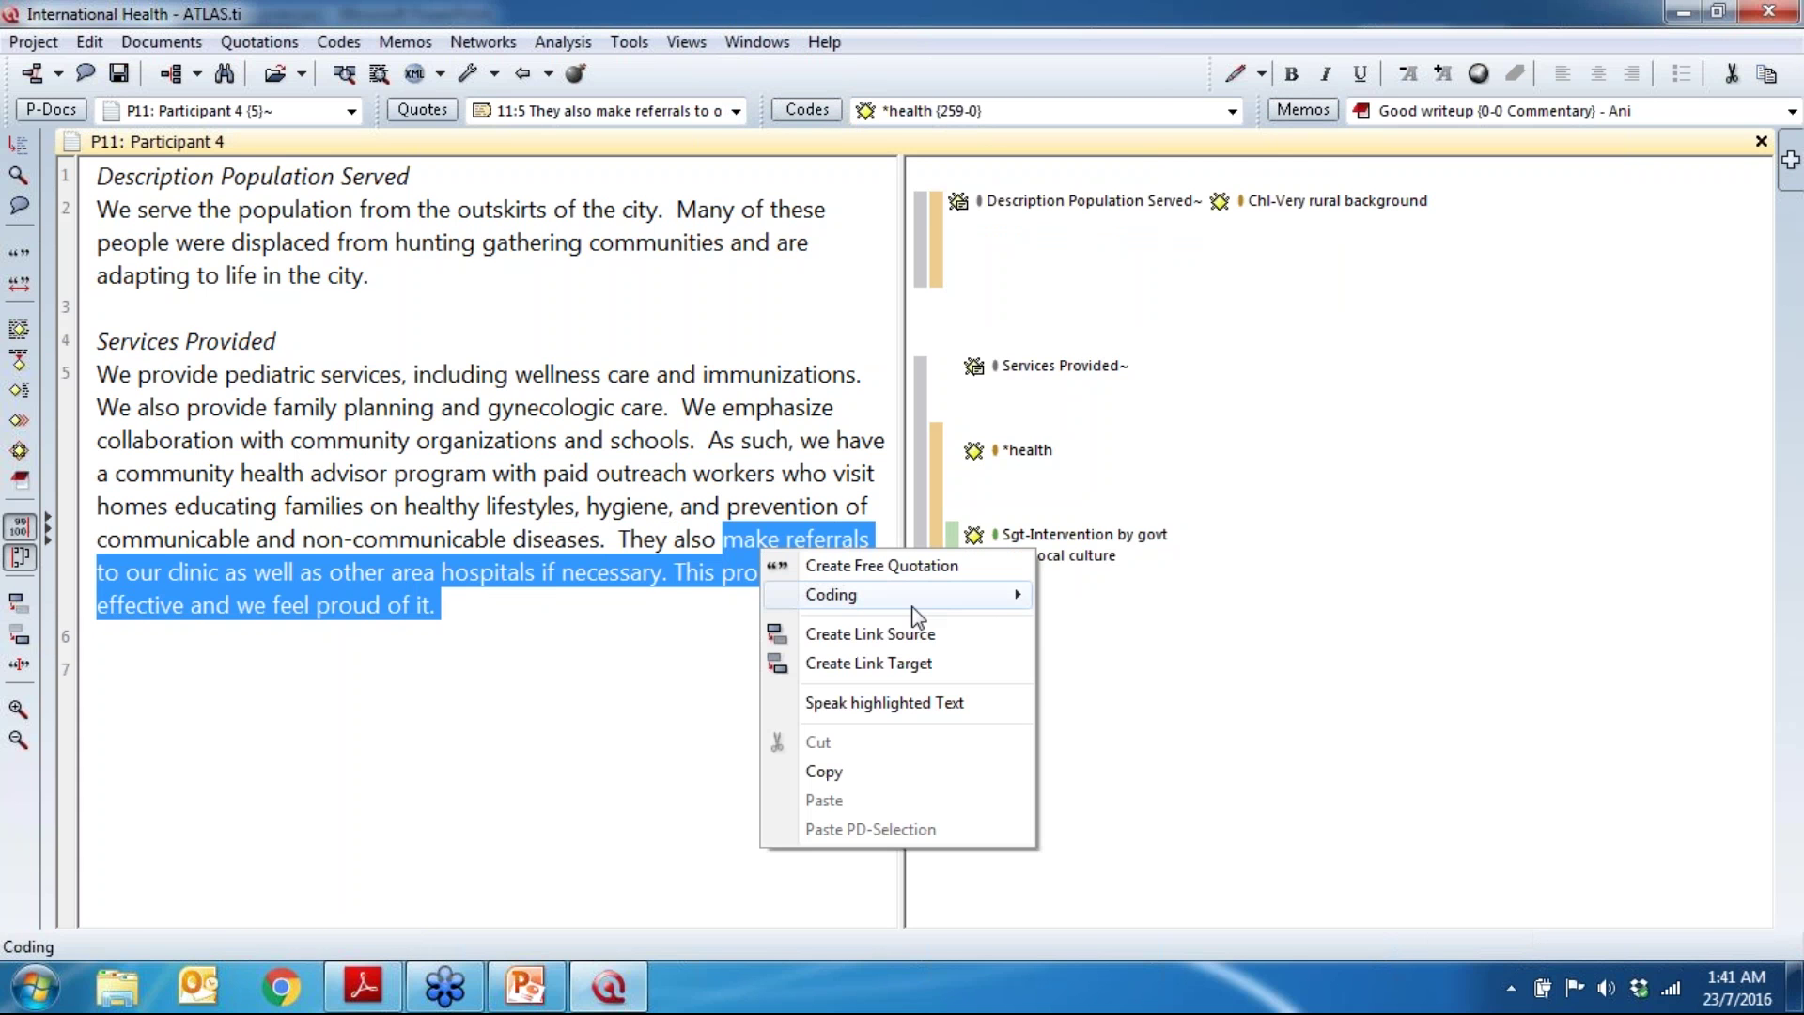
click(1268, 682)
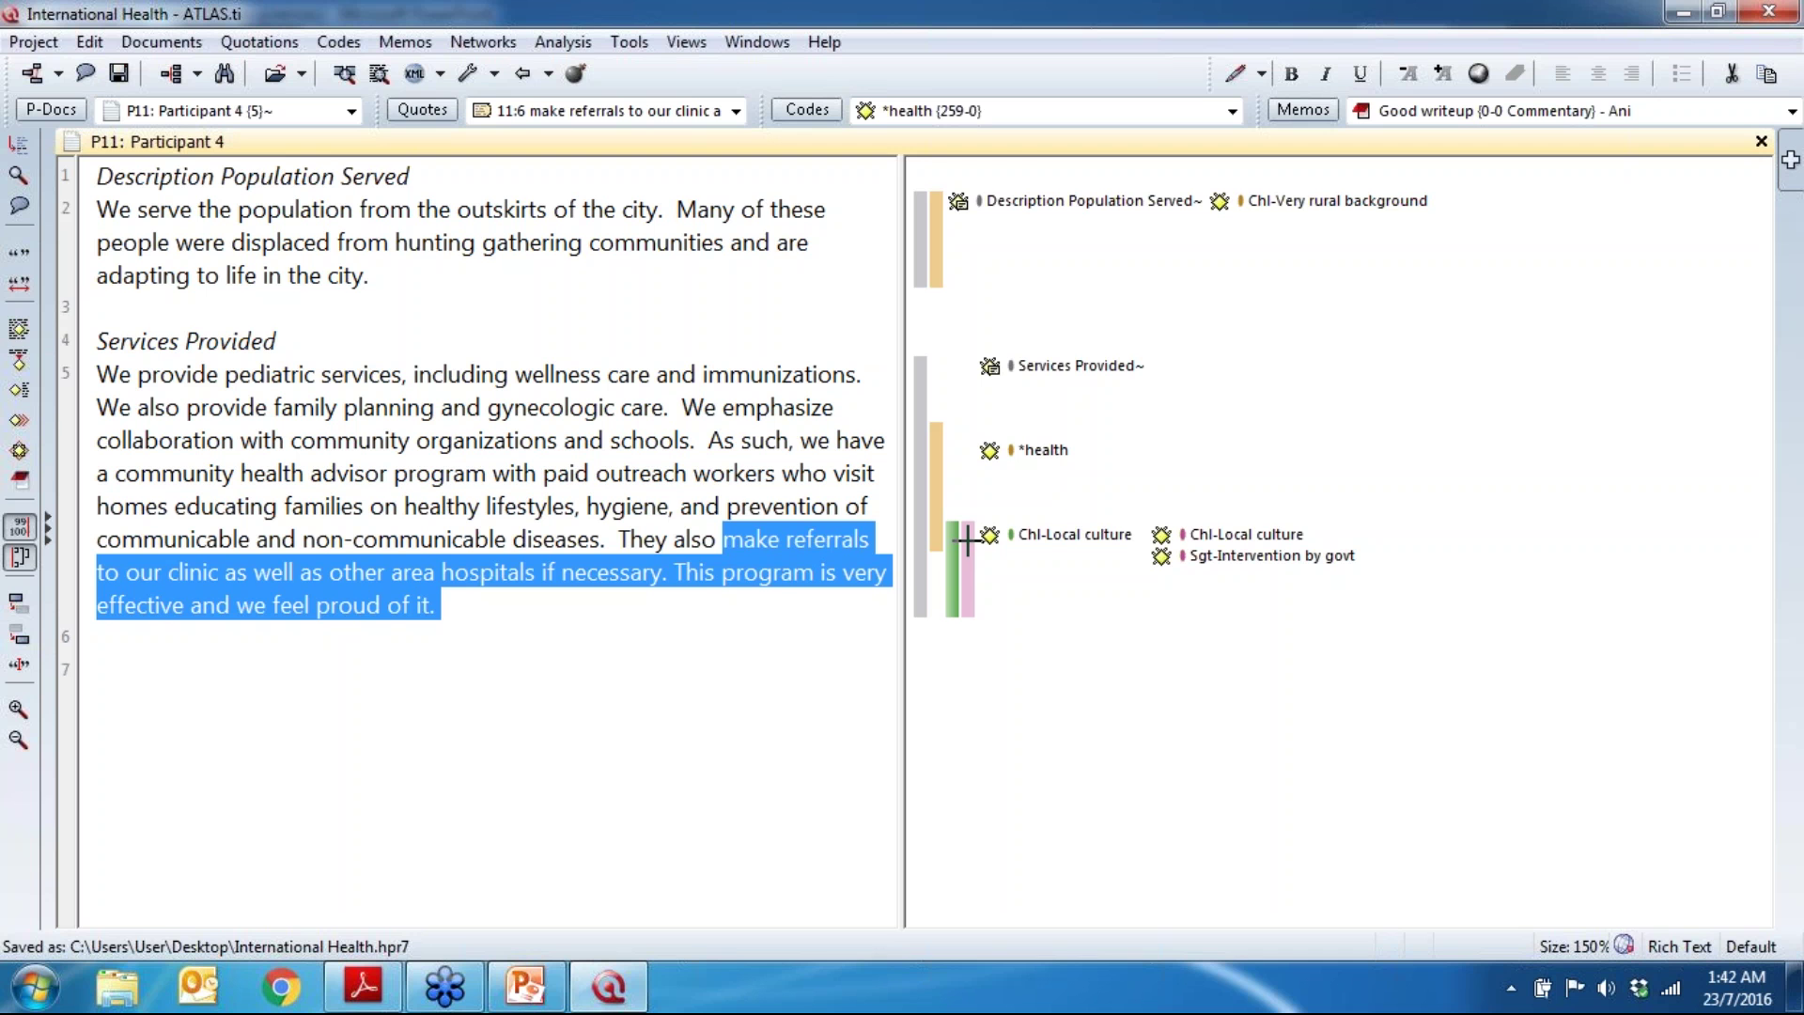
click(512, 1003)
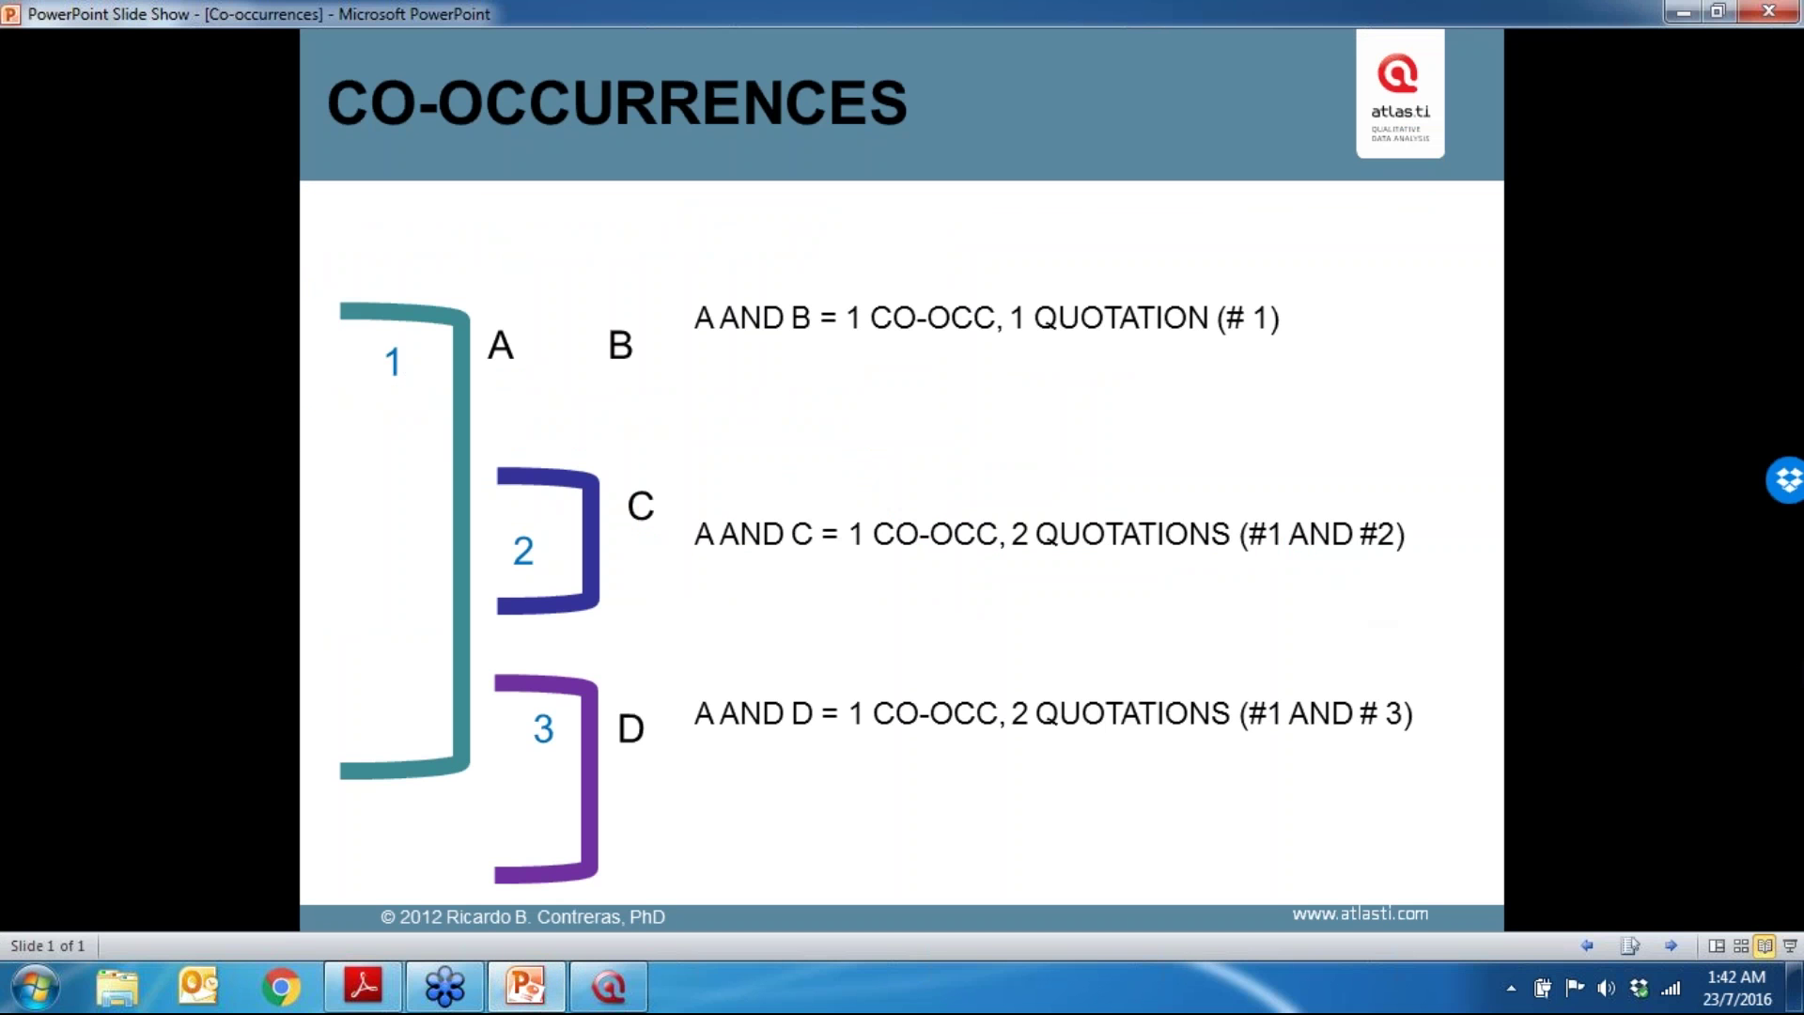
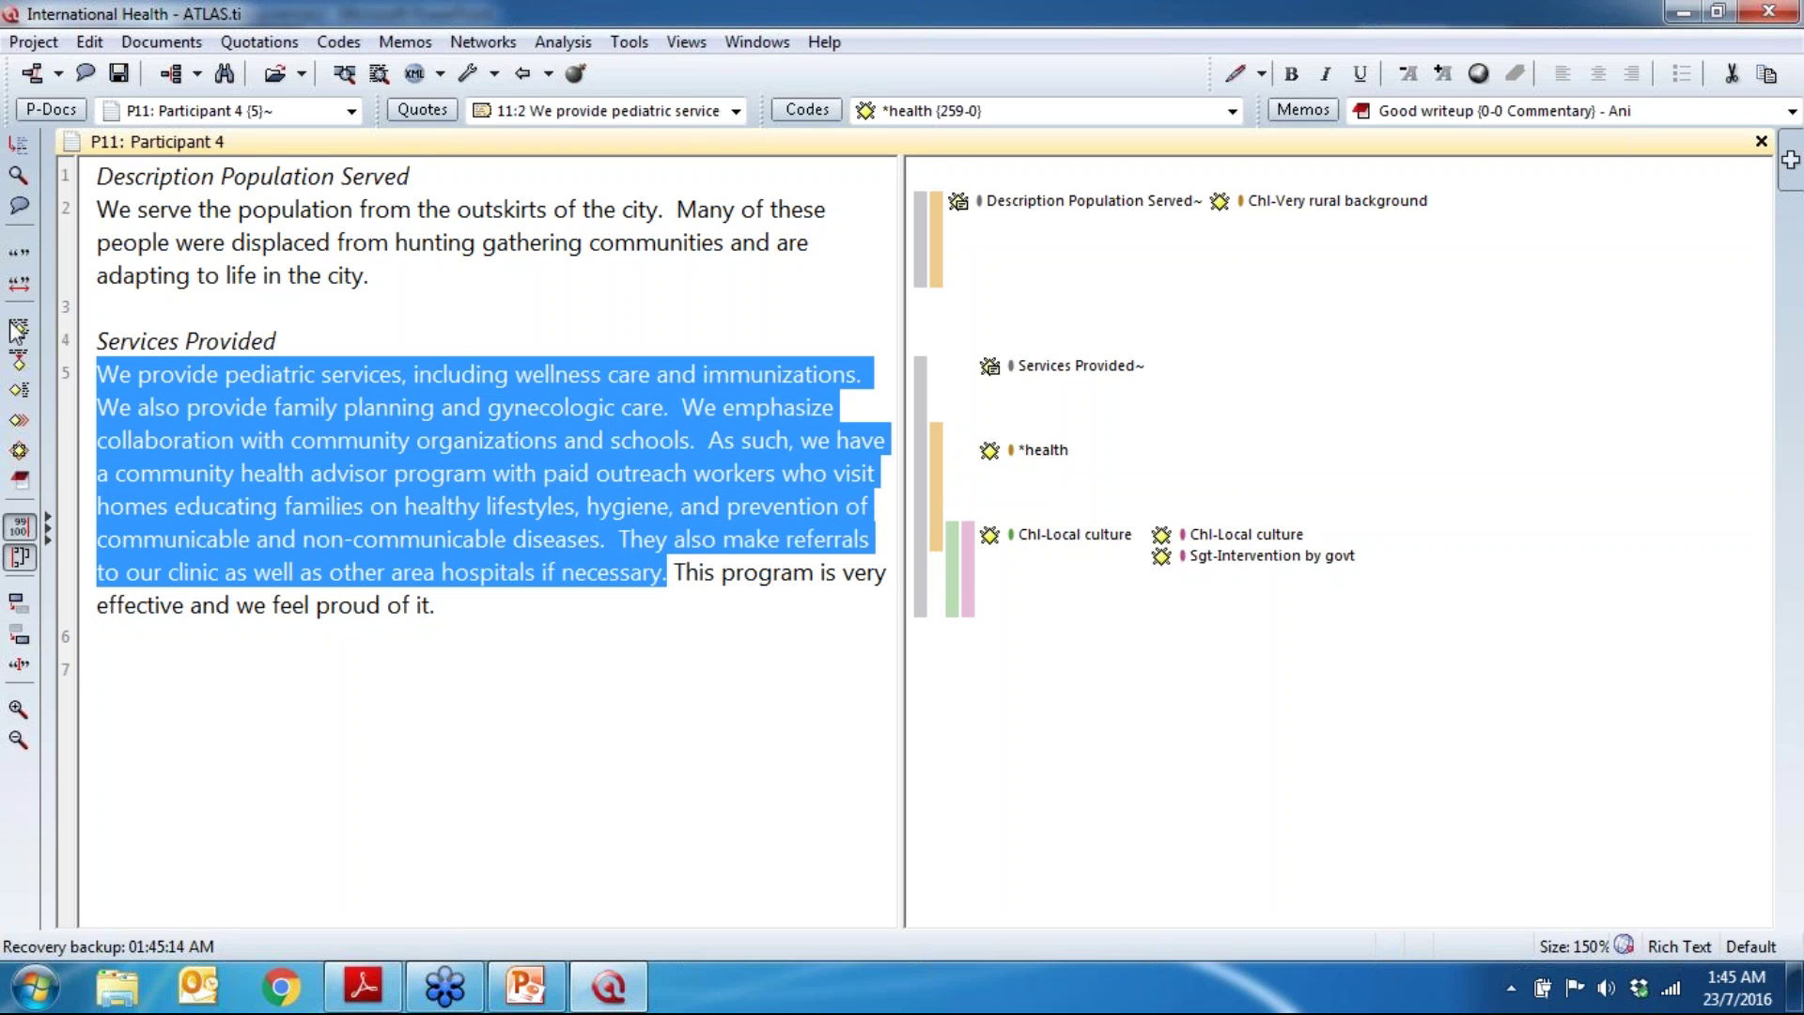
Step: Revise the Services Provided quotation in Participant 4 so that it ends after "if necessary."
click(23, 286)
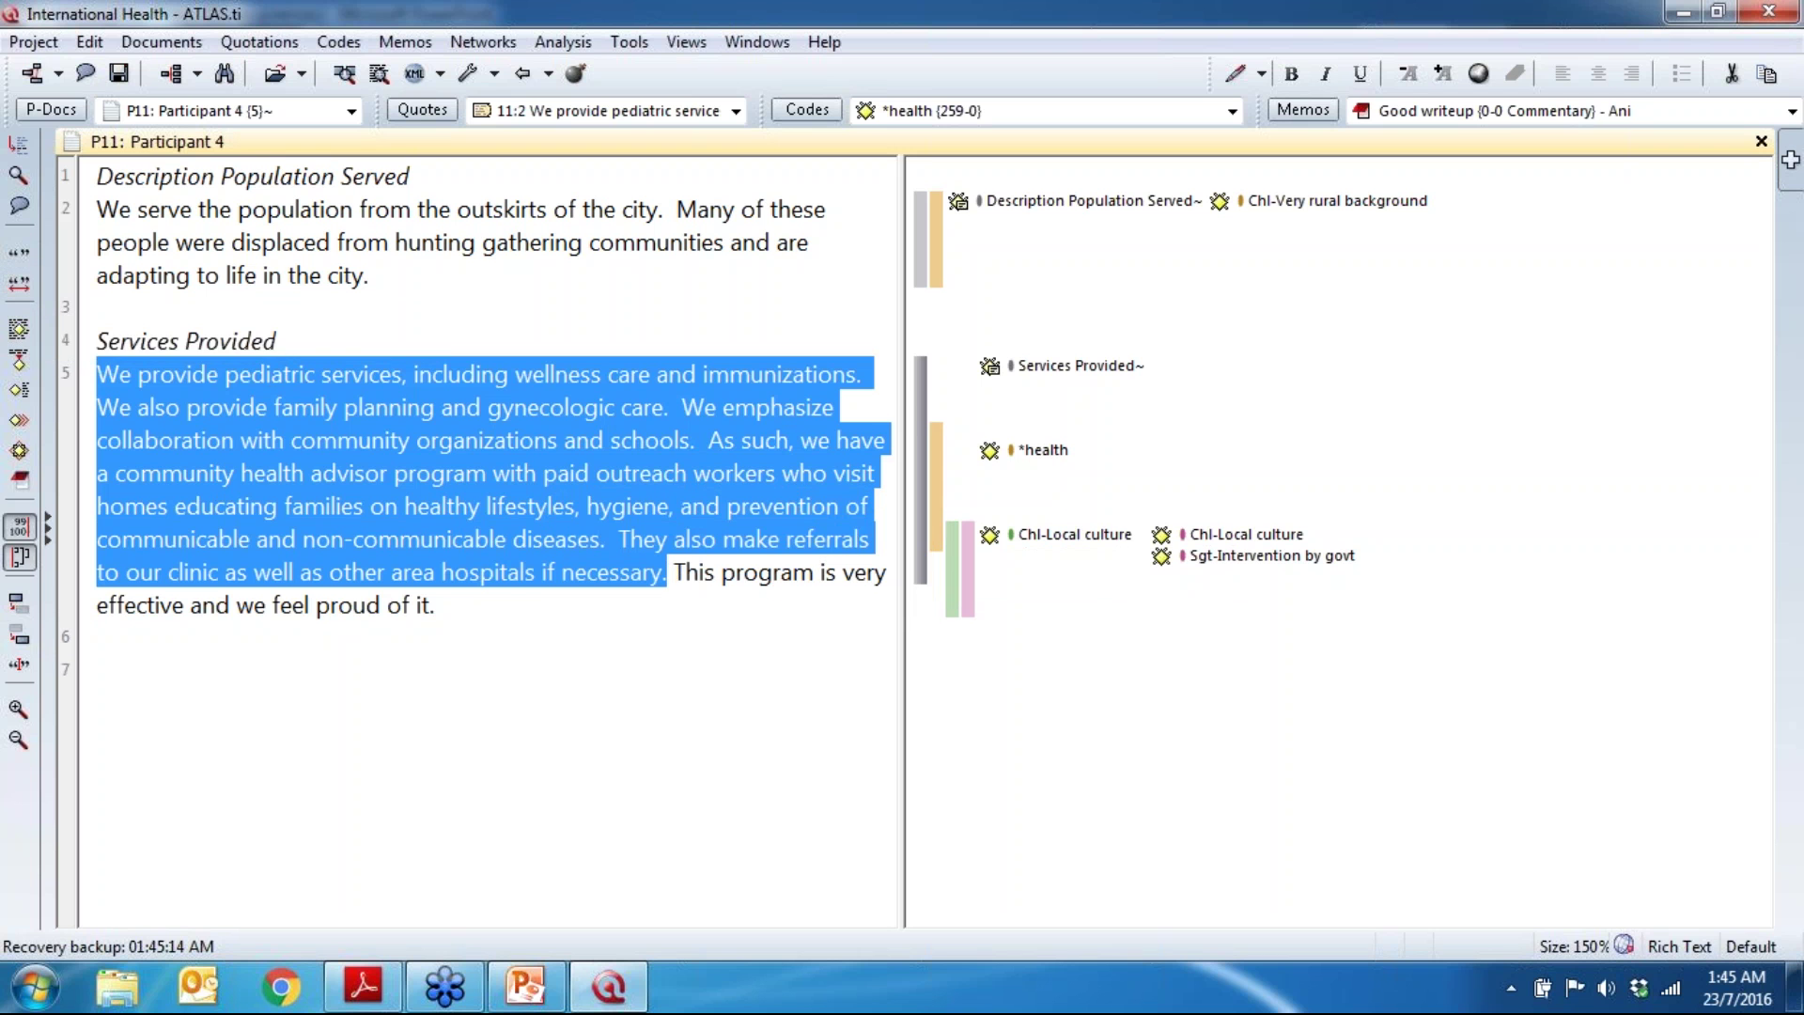
click(692, 577)
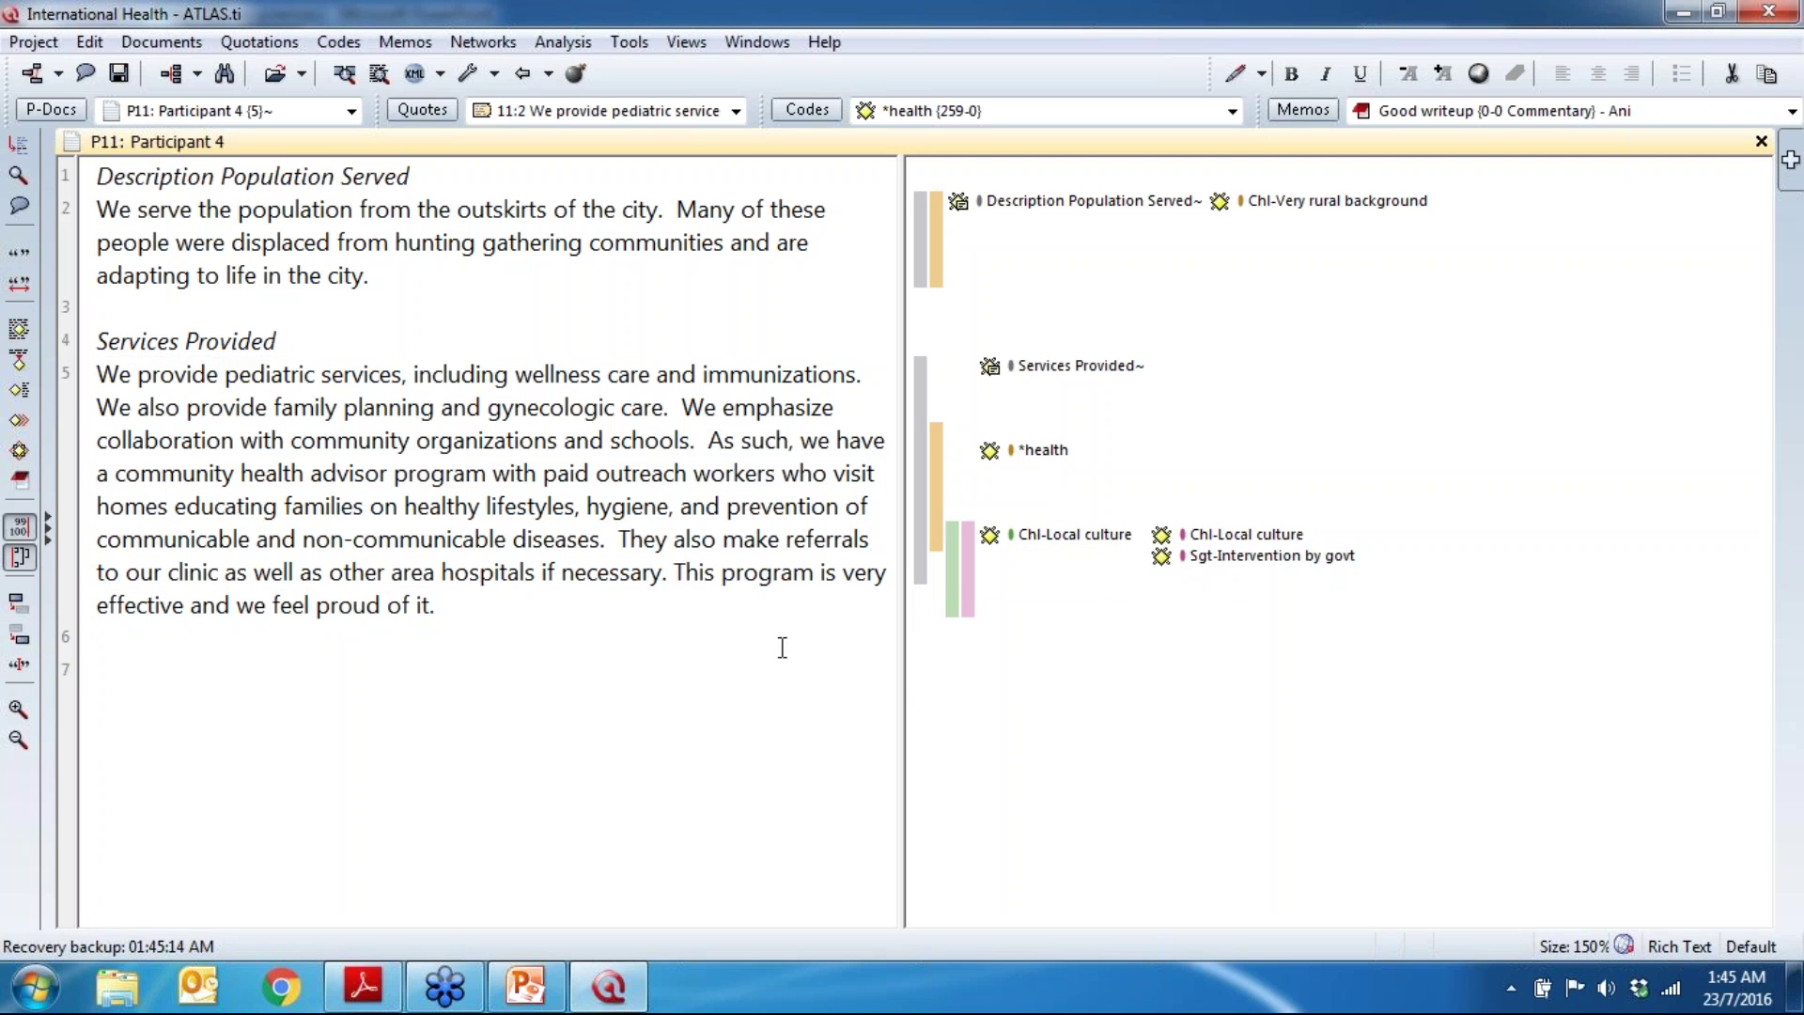
Step: Delete the quotation starting "They also make referrals" despite its code references
mouse_move(966, 578)
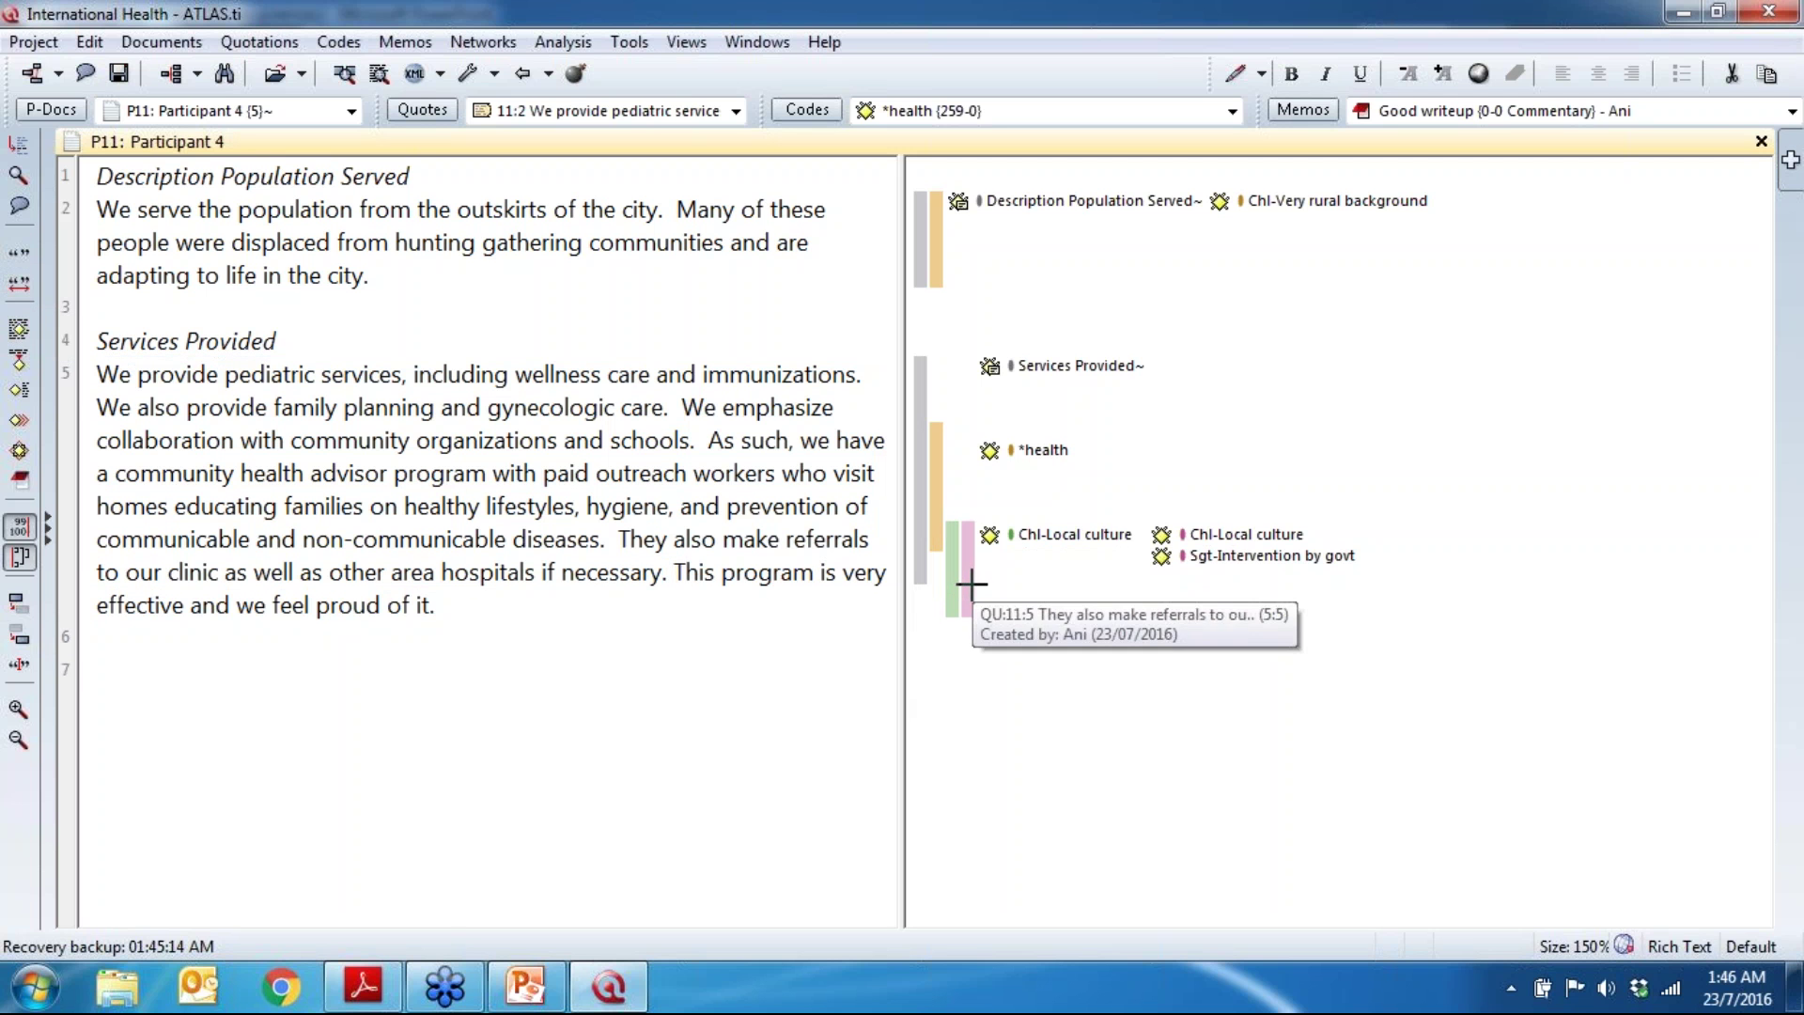
right_click(965, 574)
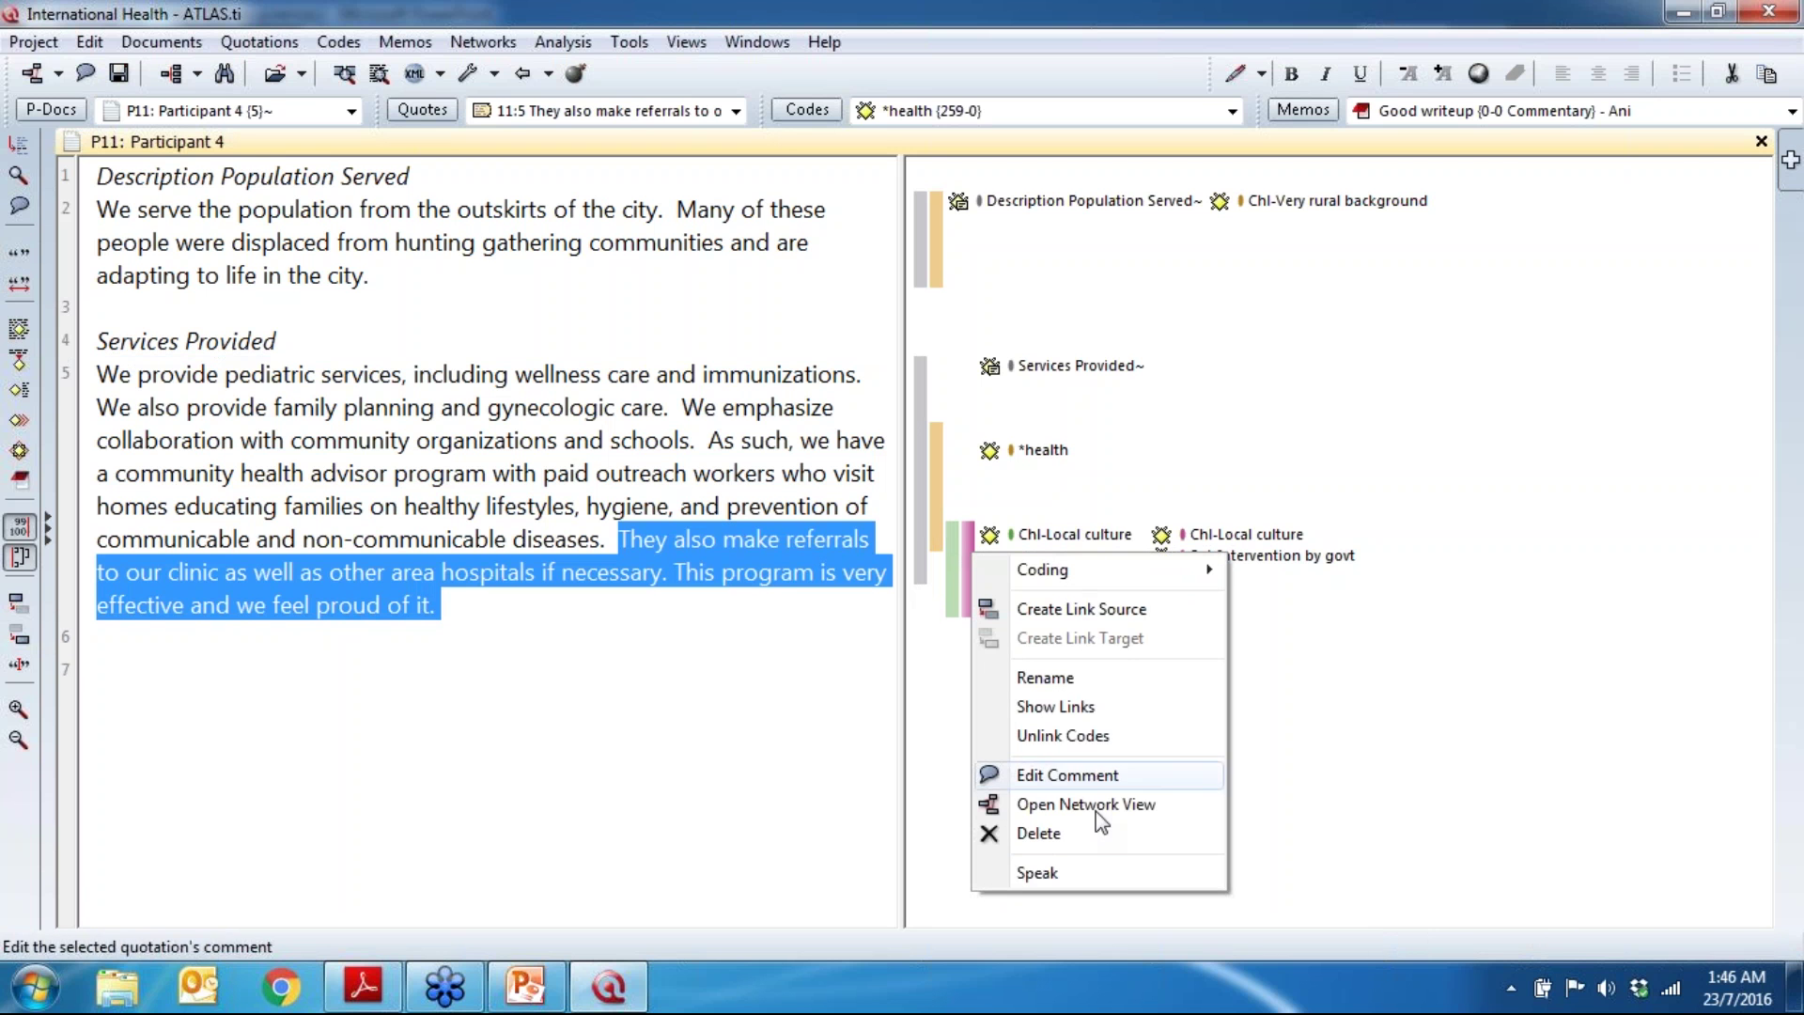
click(1335, 801)
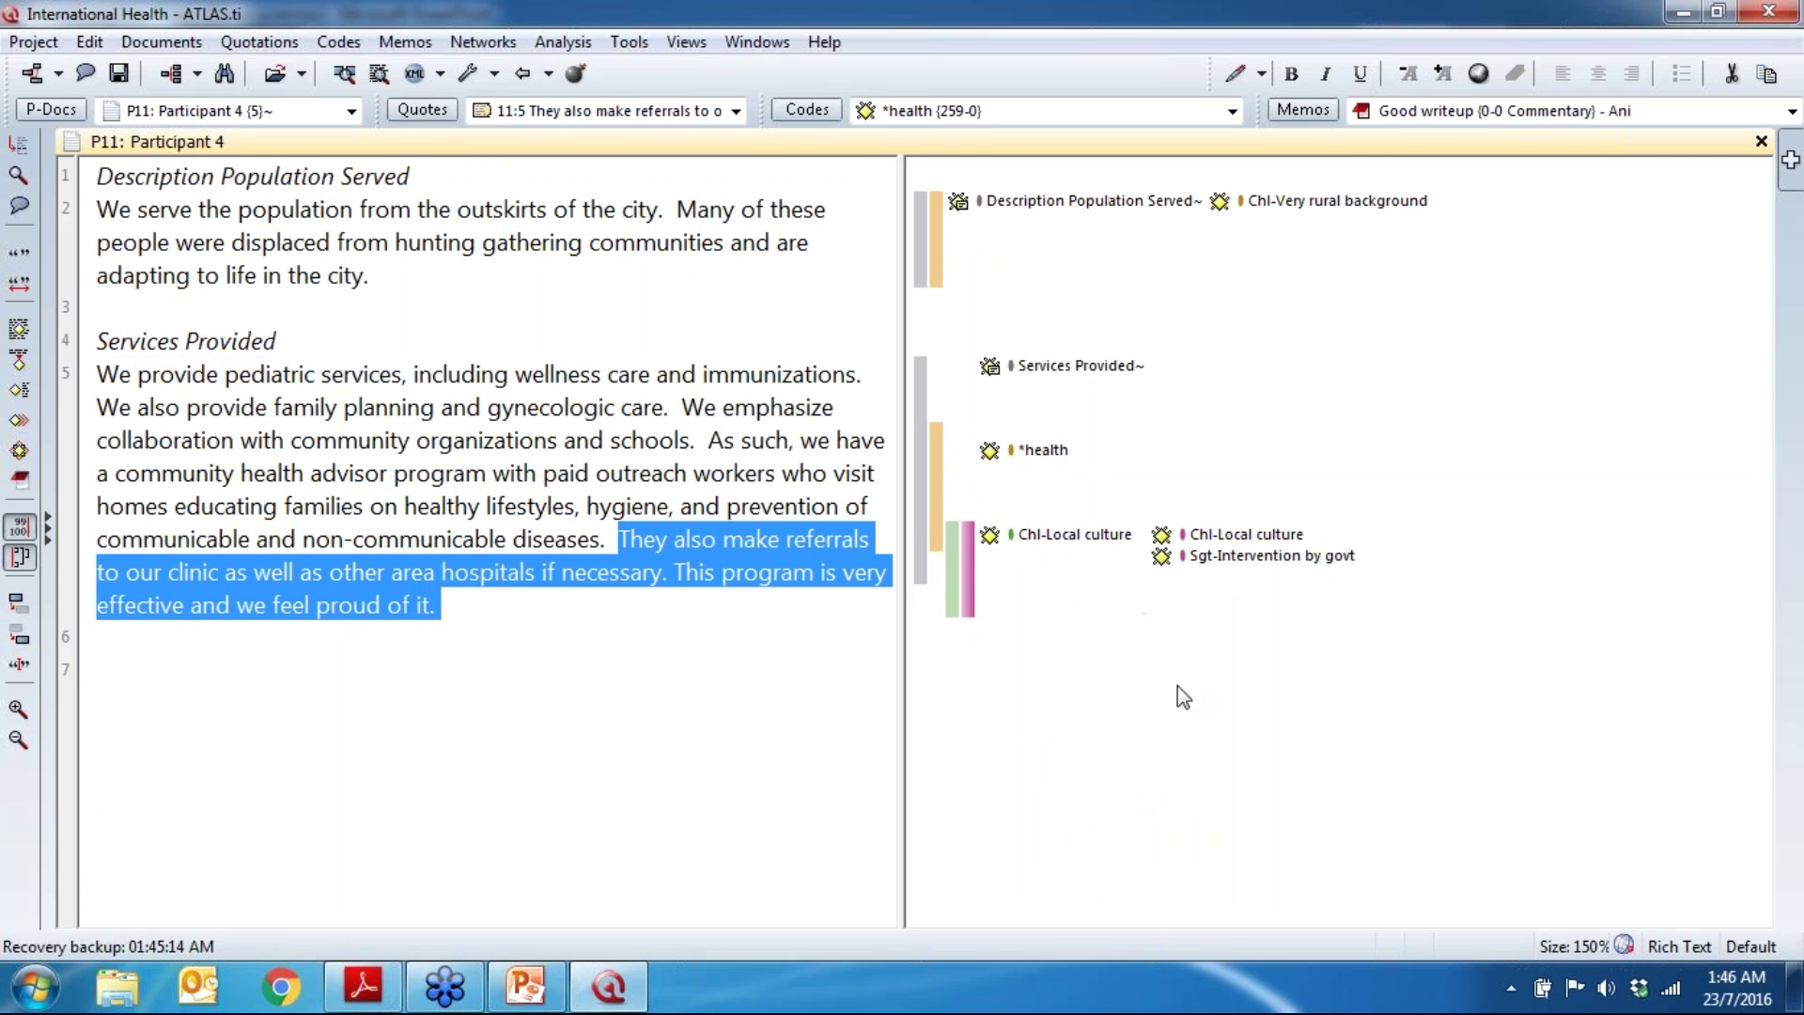
right_click(968, 545)
click(1041, 827)
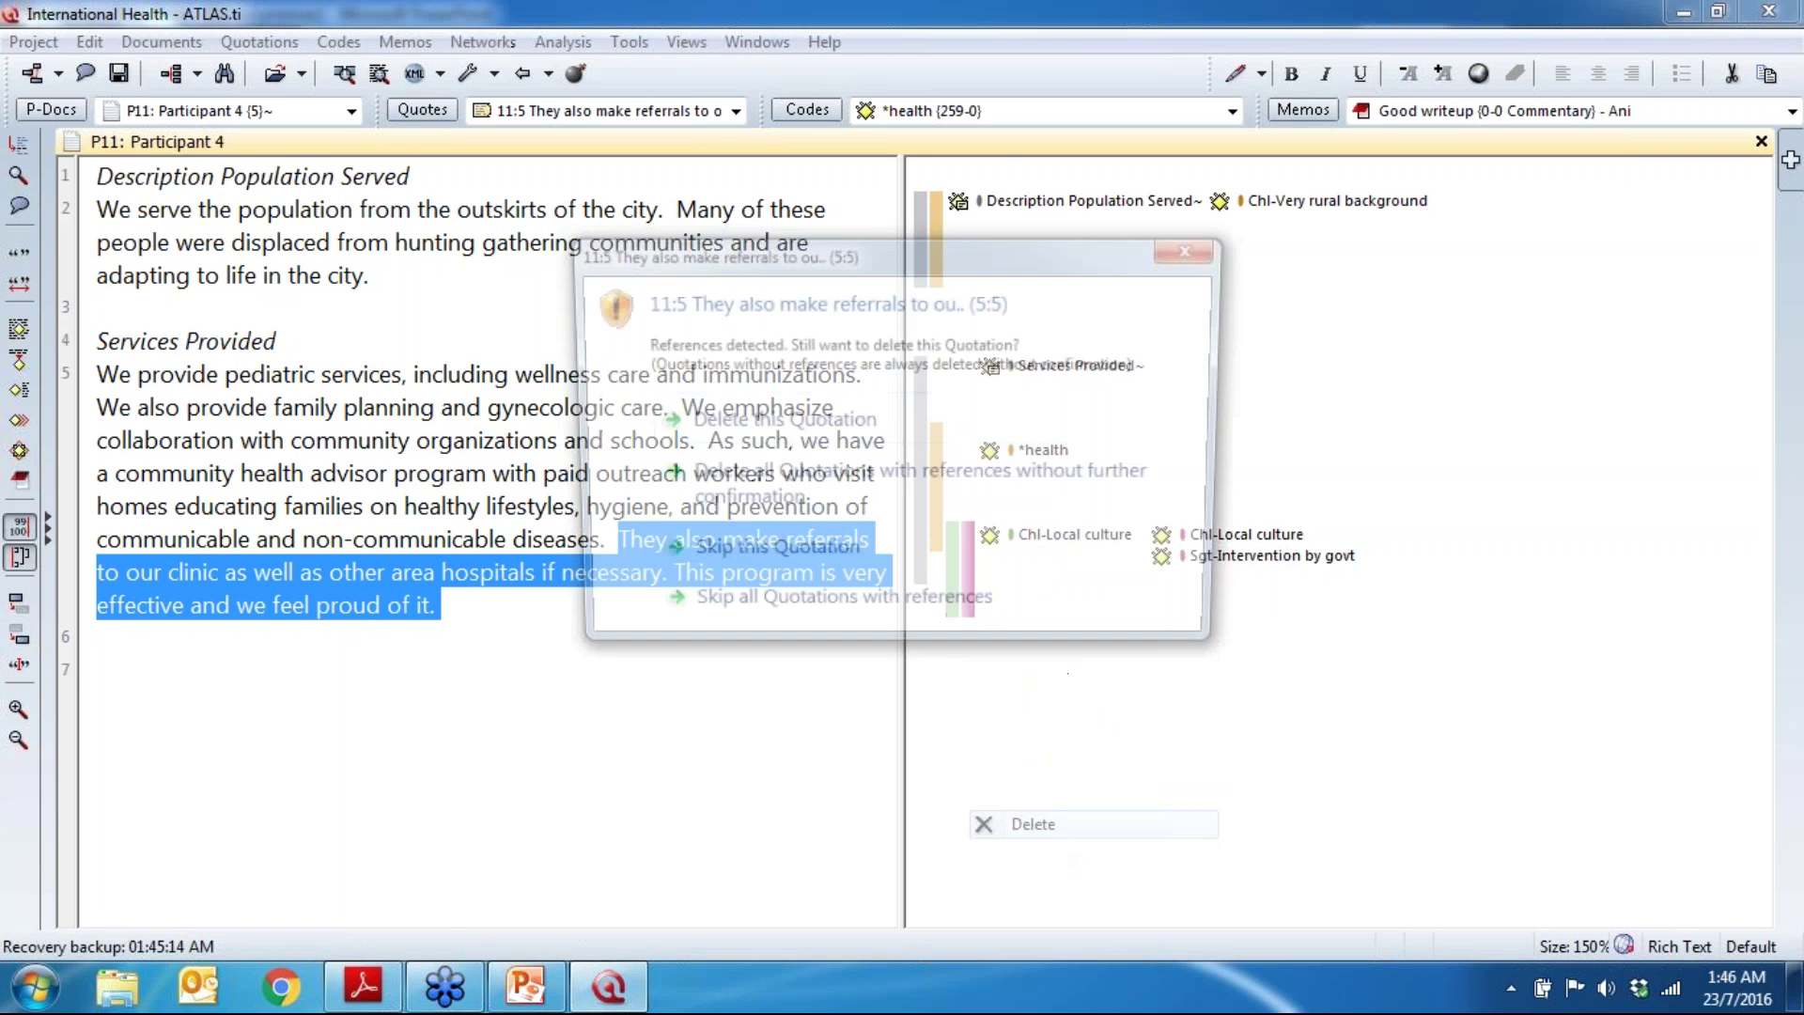
click(799, 423)
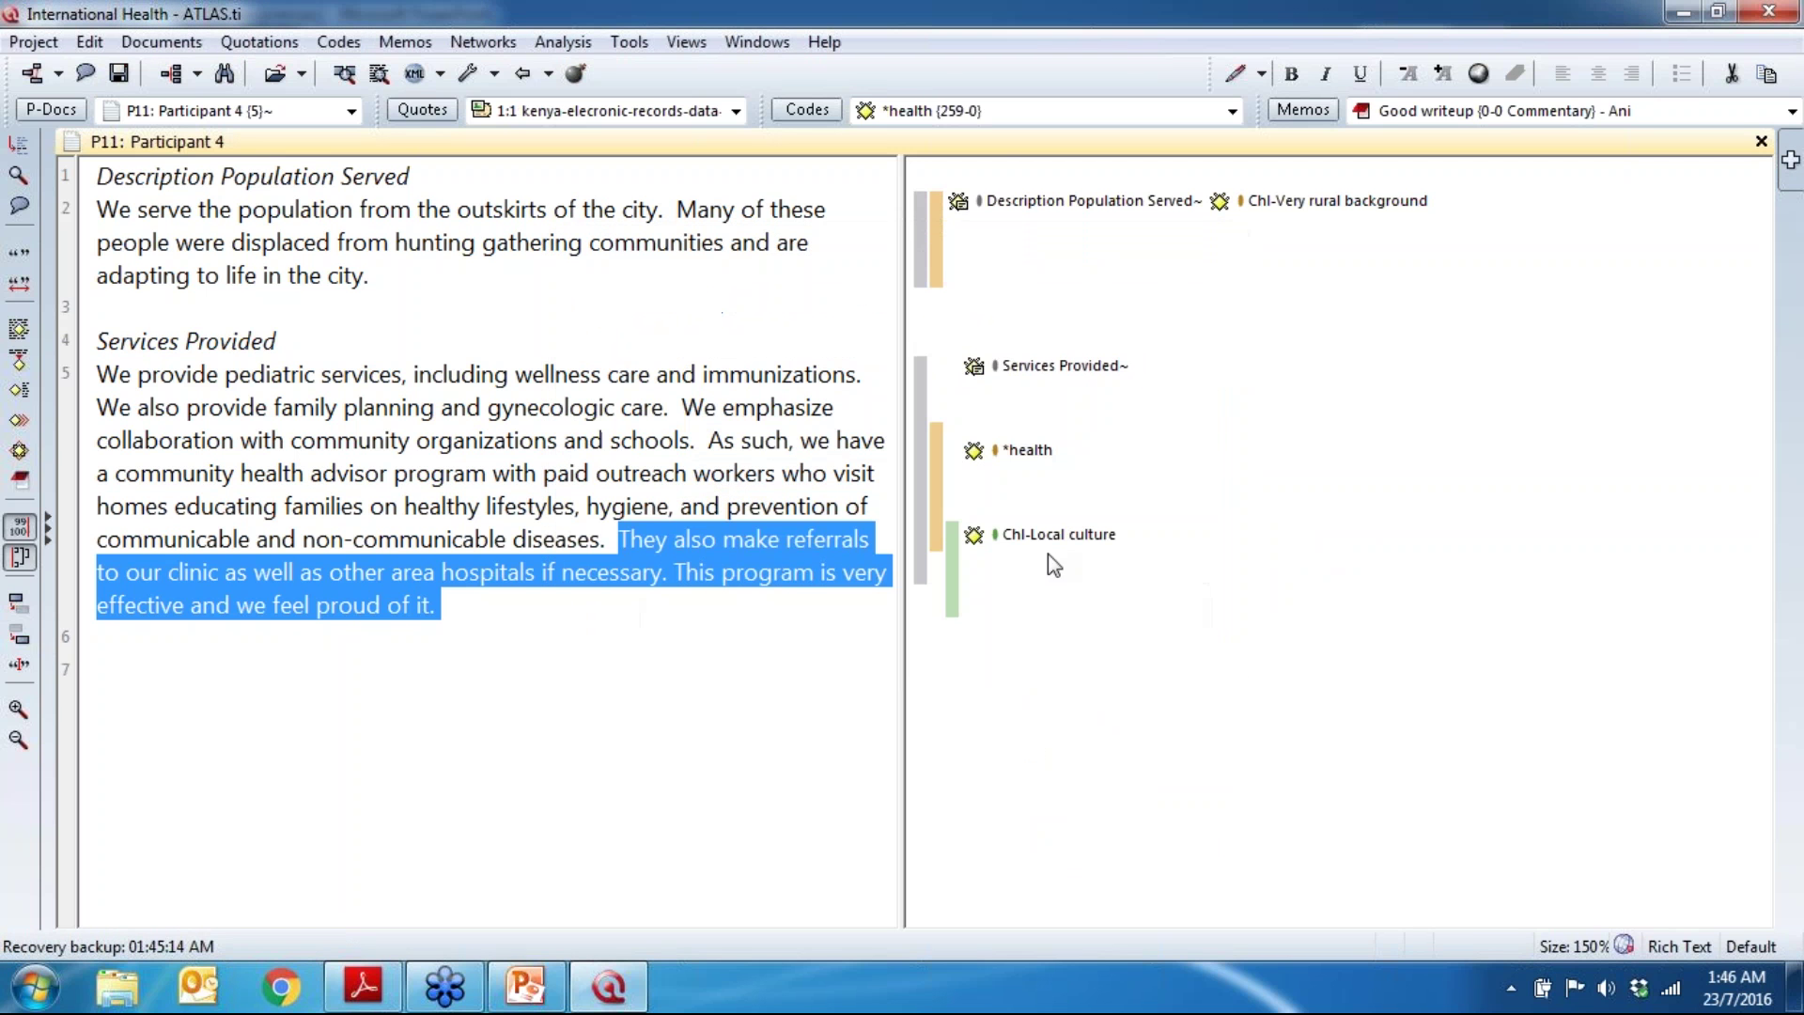
Step: Examine the extent of the shortened Services Provided quotation, and compare it with the Co-occurrences slide in PowerPoint
click(436, 722)
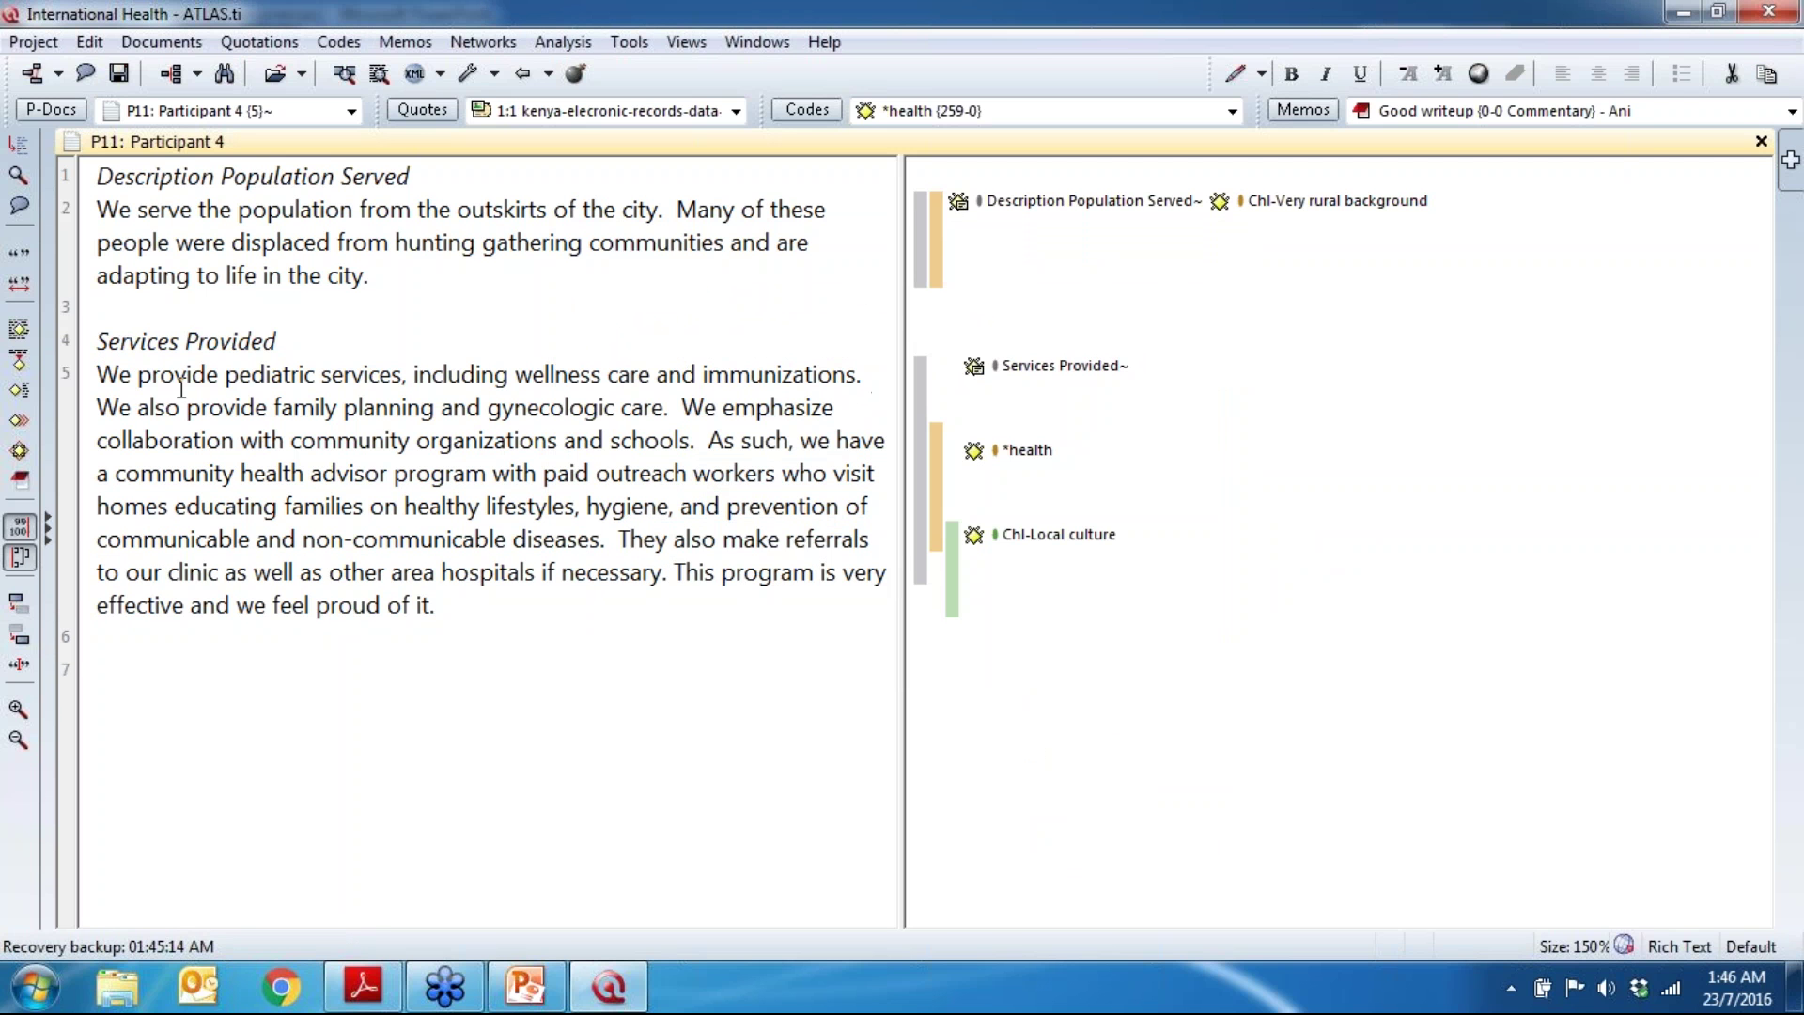
drag(97, 374, 507, 575)
click(922, 526)
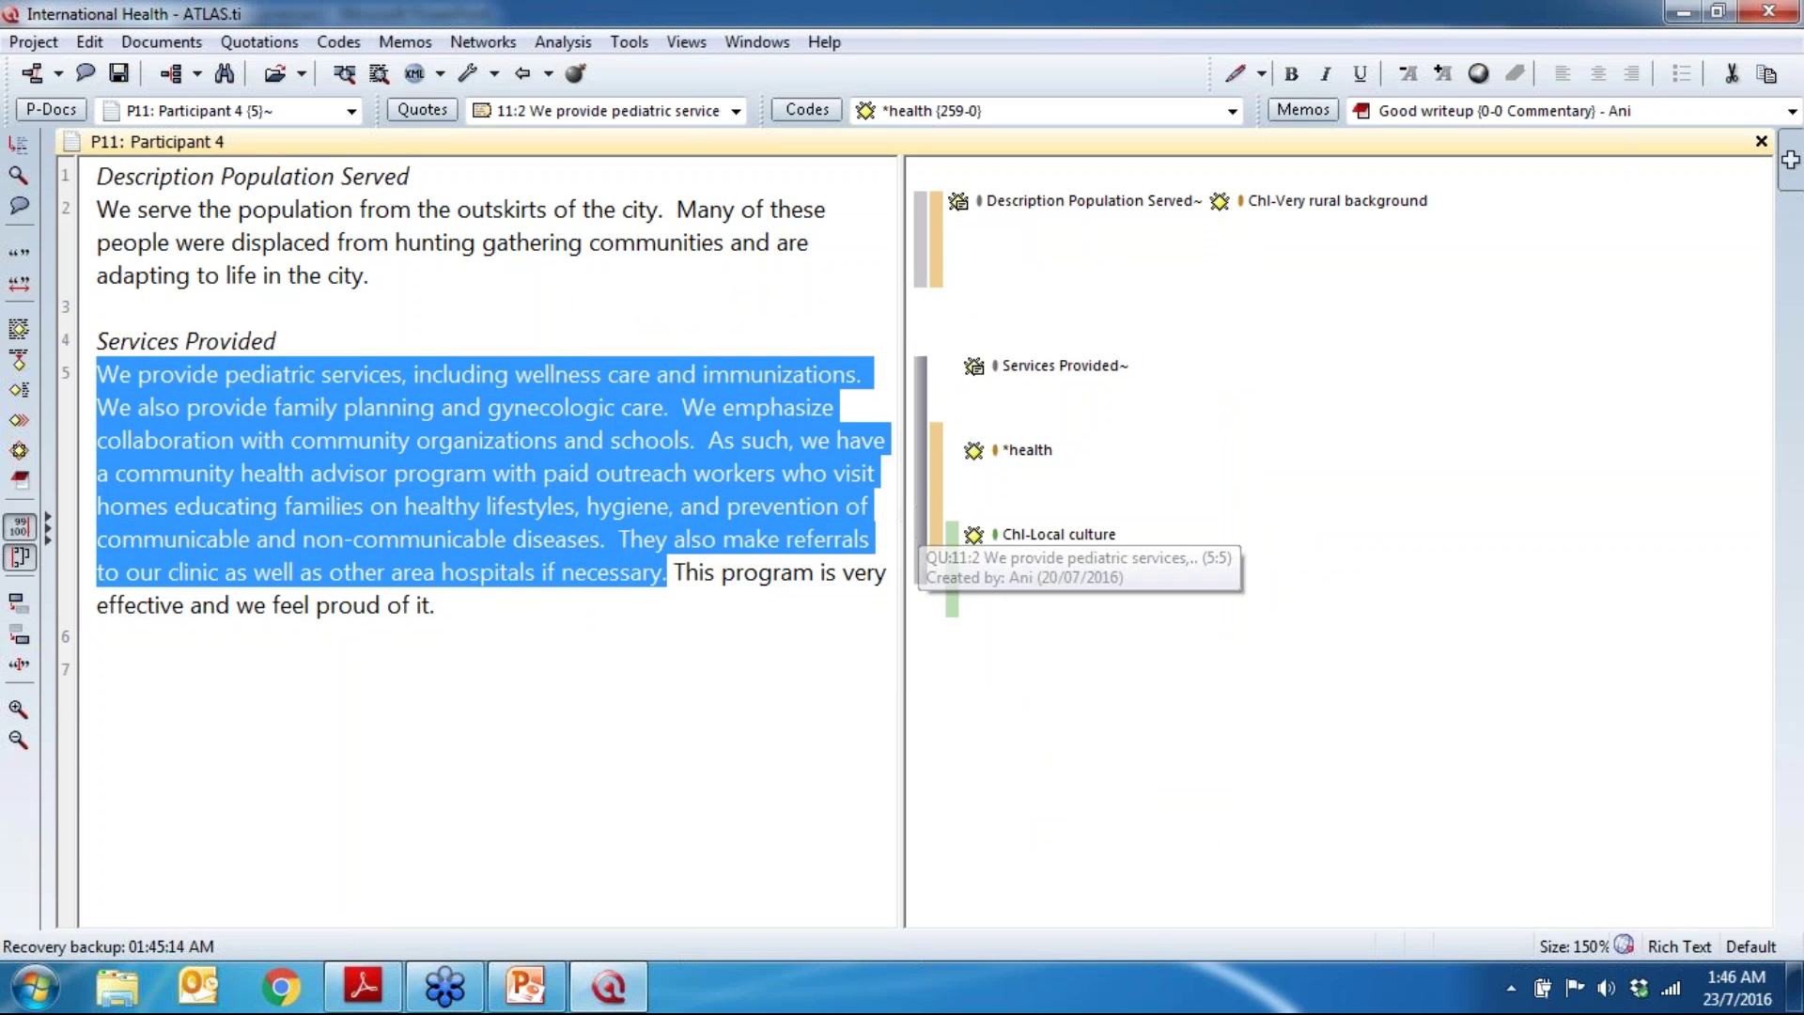
click(526, 984)
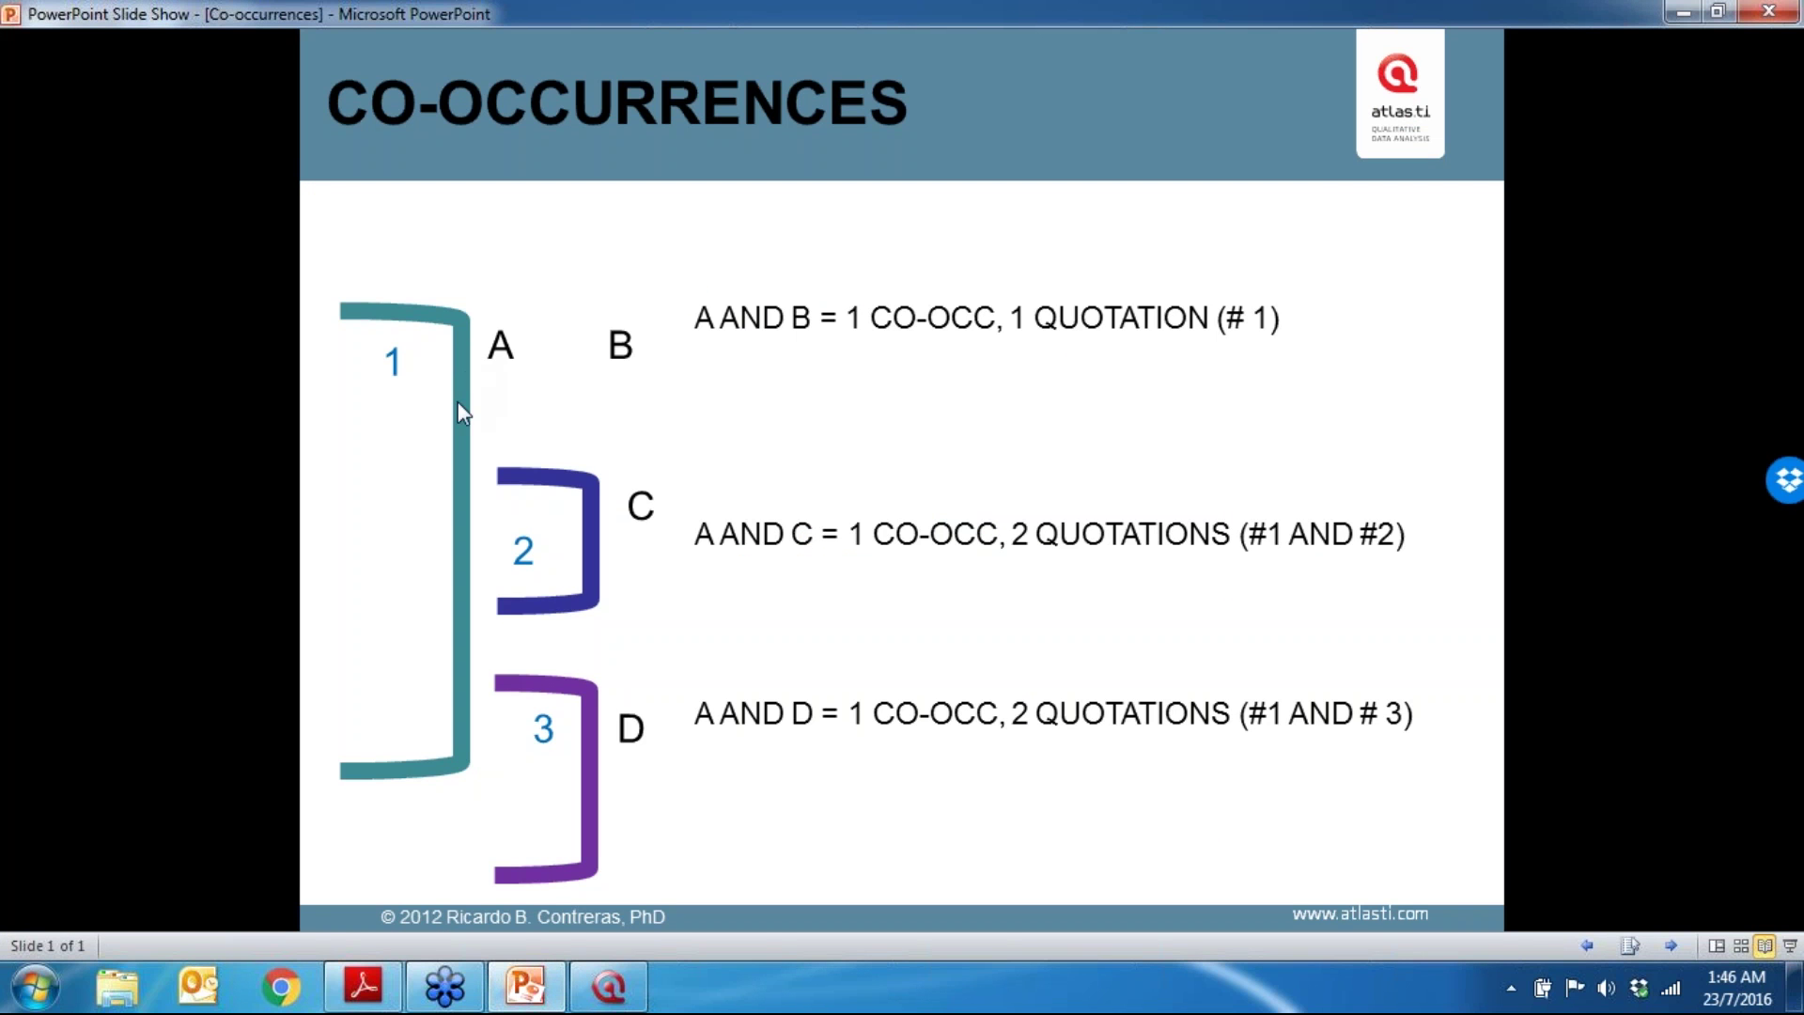
click(1677, 15)
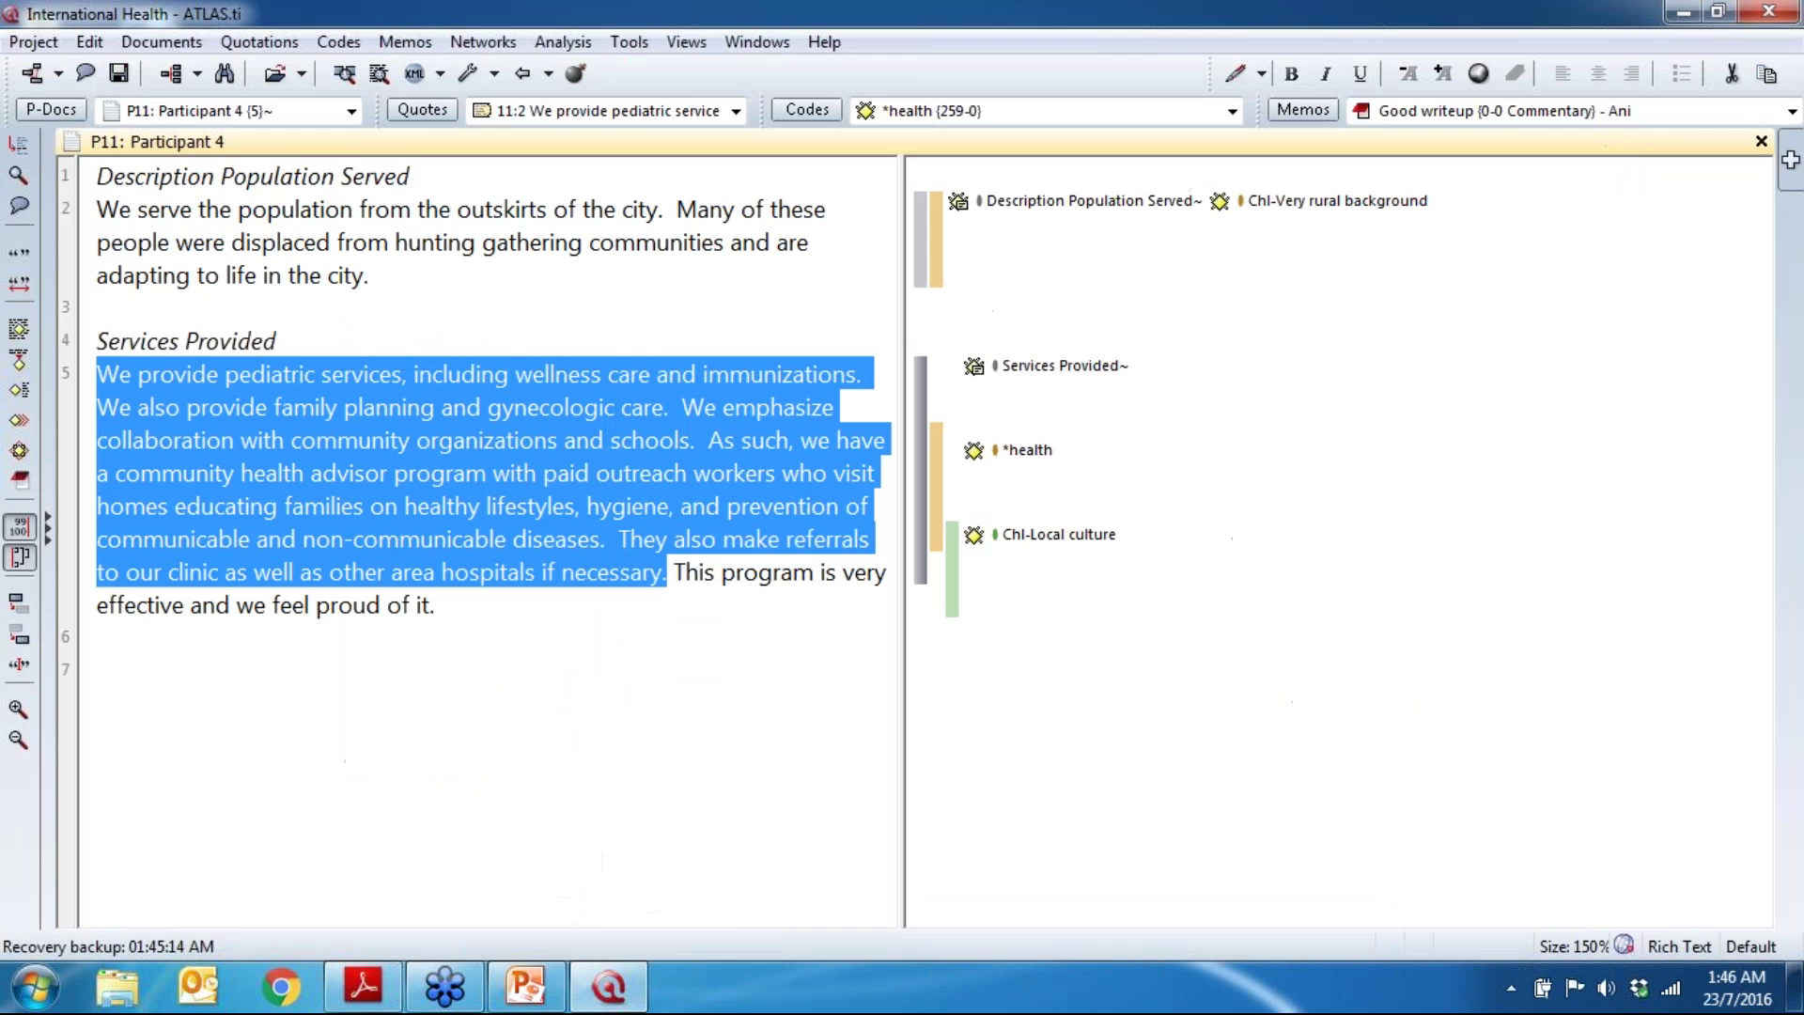
Step: Select the *health quotation starting "As such, we have" in Participant 4 and save the project
mouse_move(924, 365)
mouse_move(1027, 369)
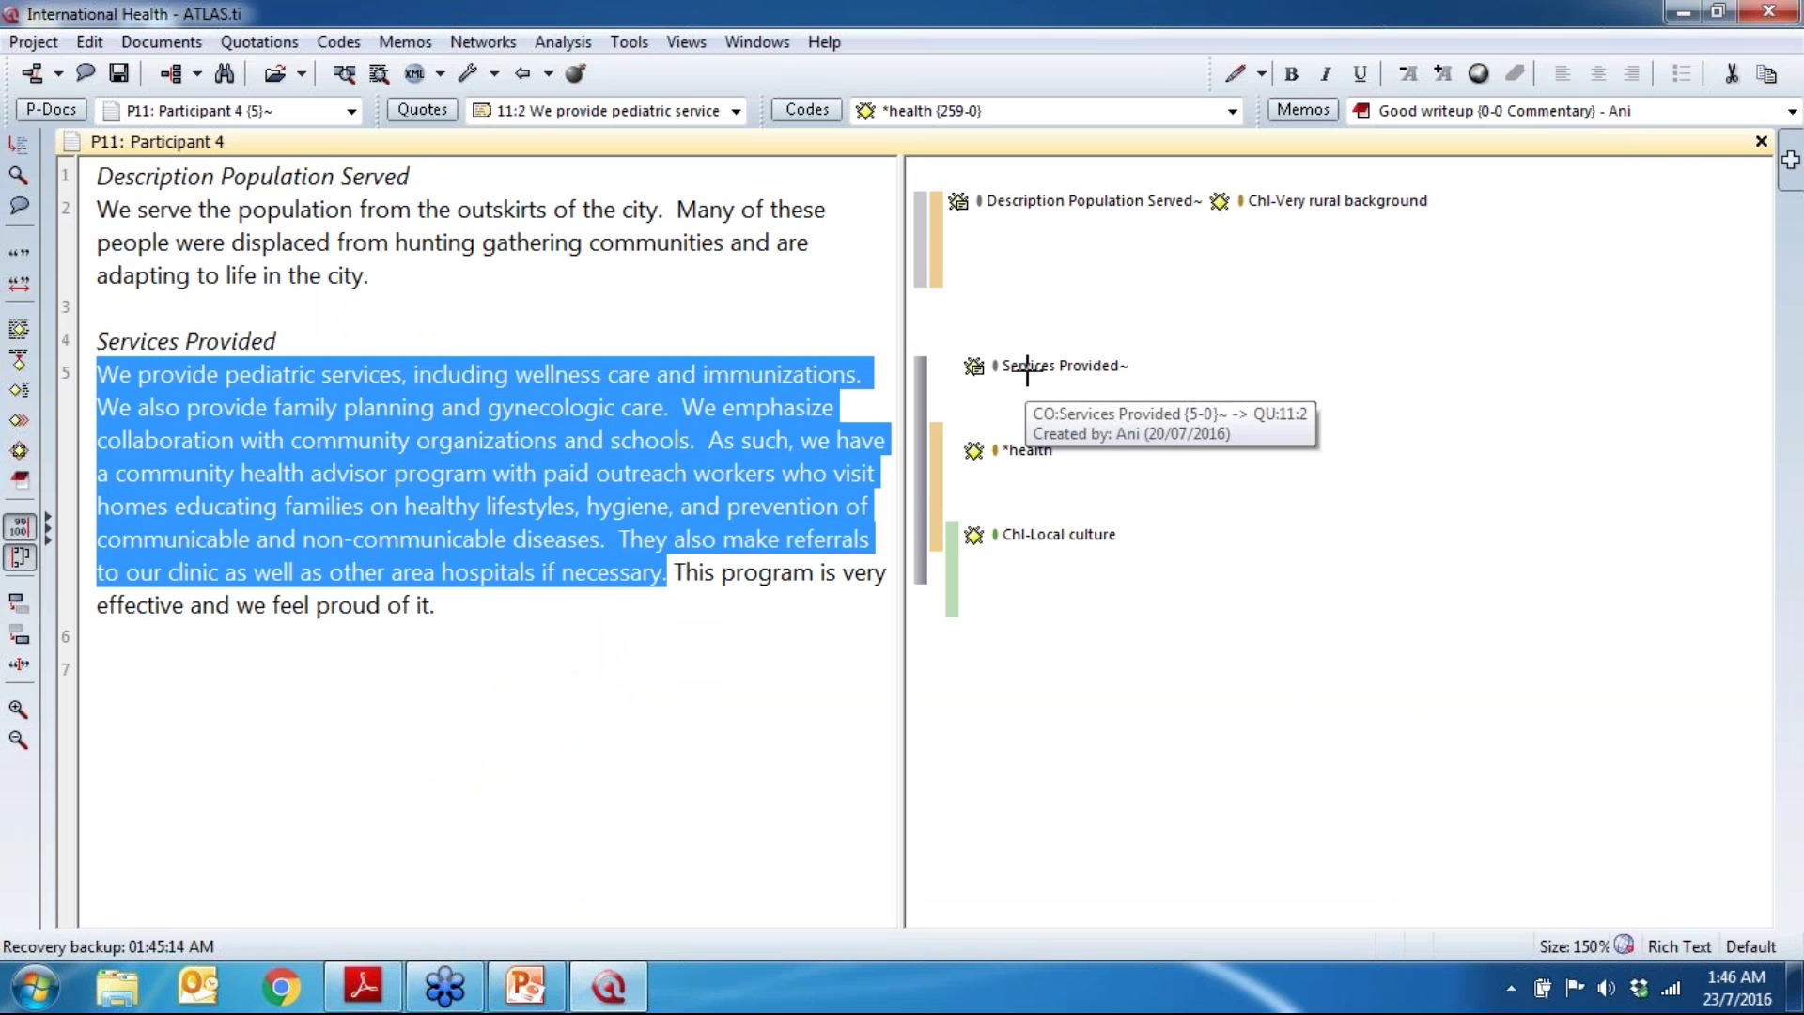
click(940, 502)
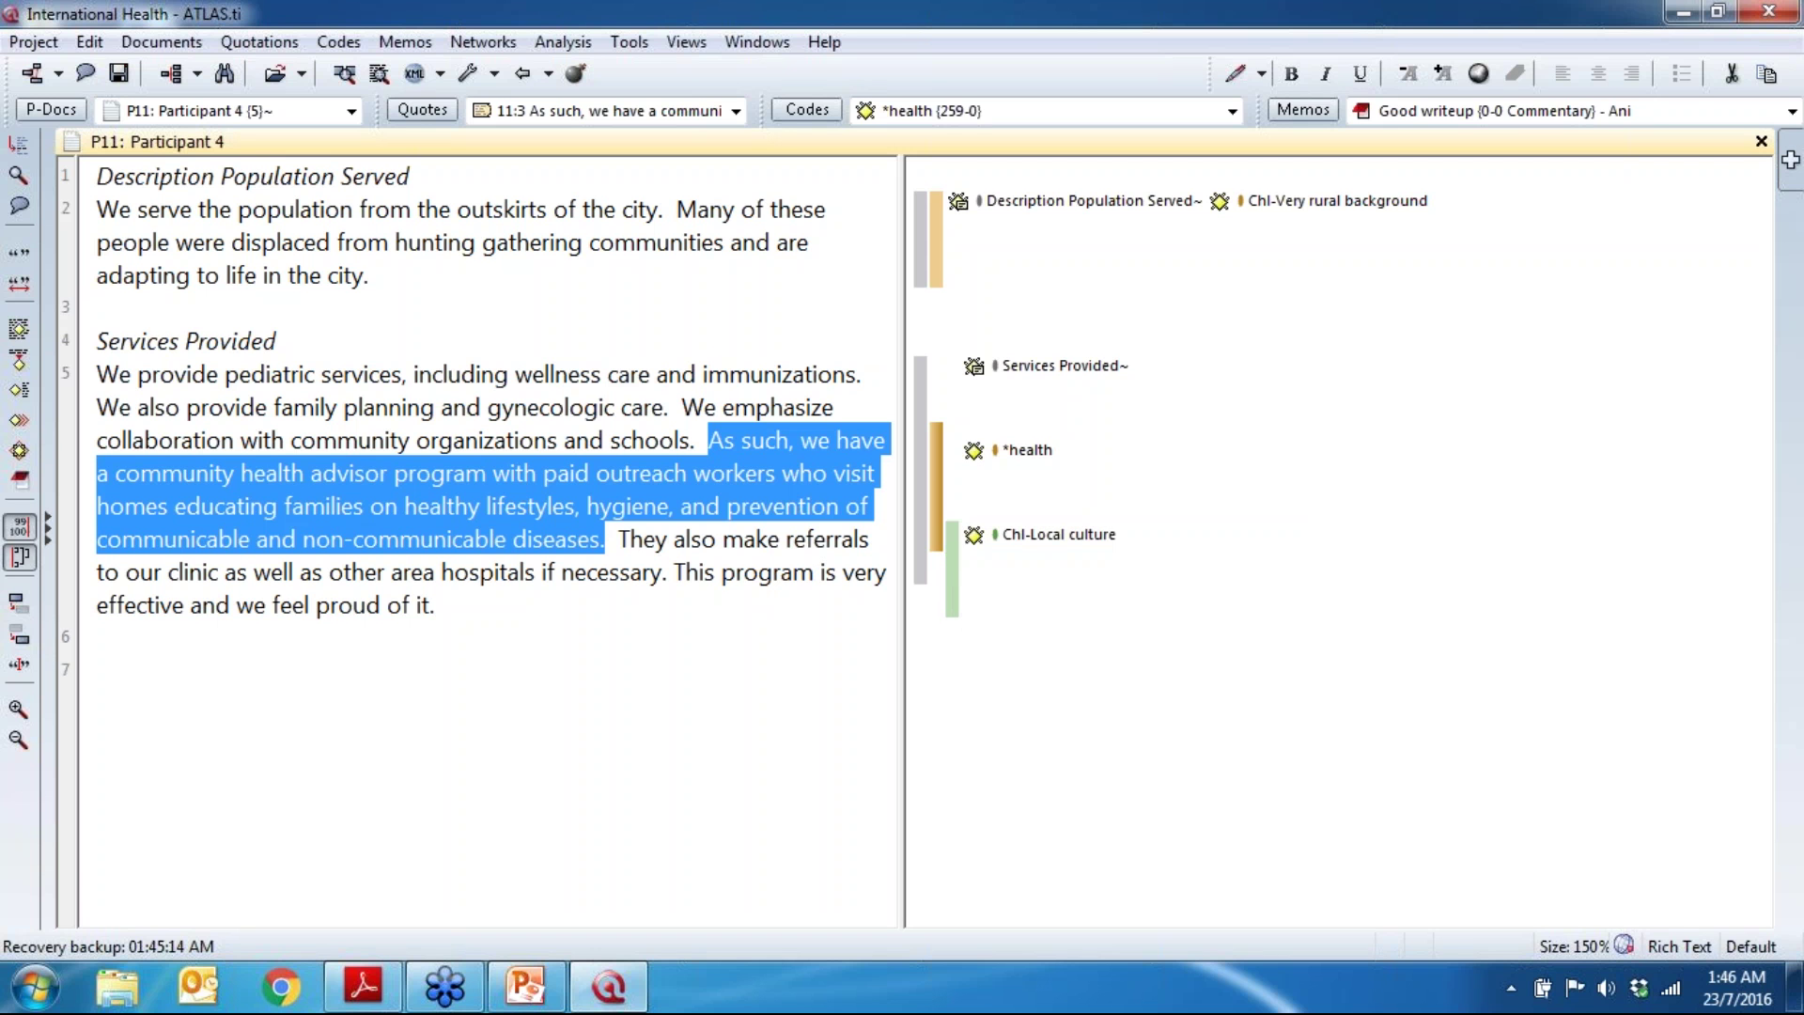
click(118, 74)
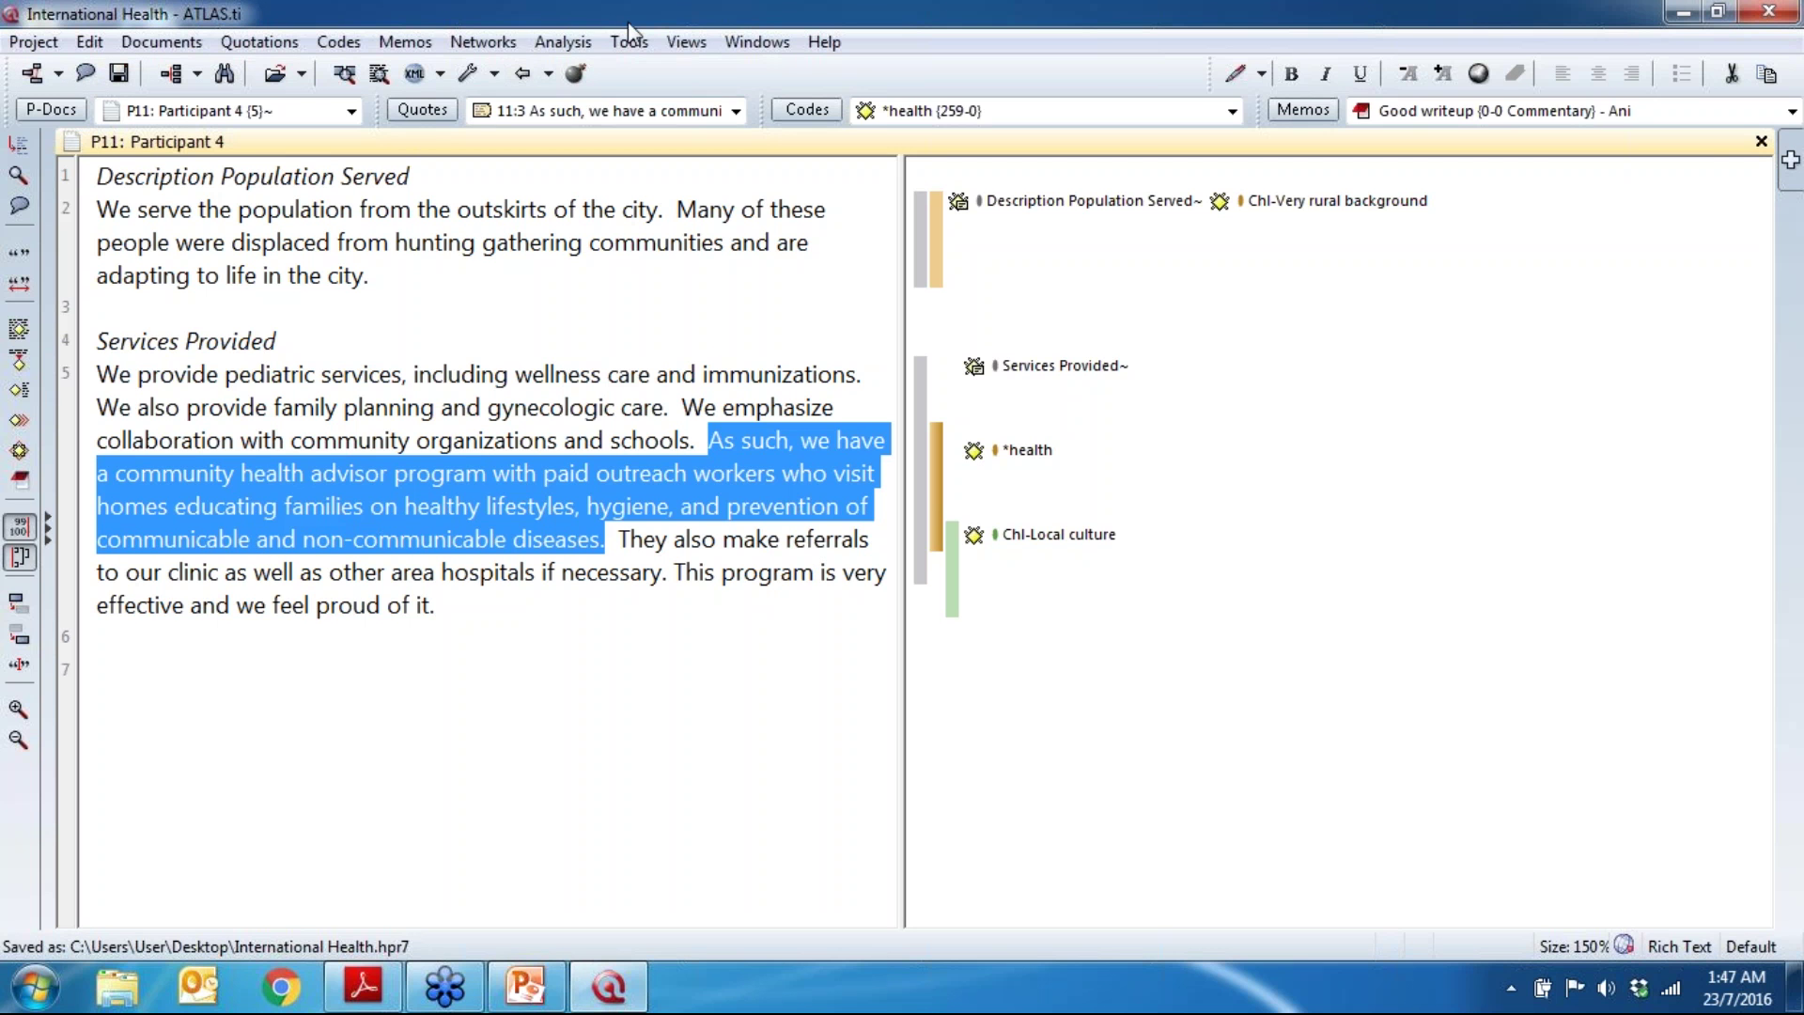
Step: Open the Code Cooccurrence Explorer, expand the primary documents and codes, and list the codes co-occurring with *health
click(592, 49)
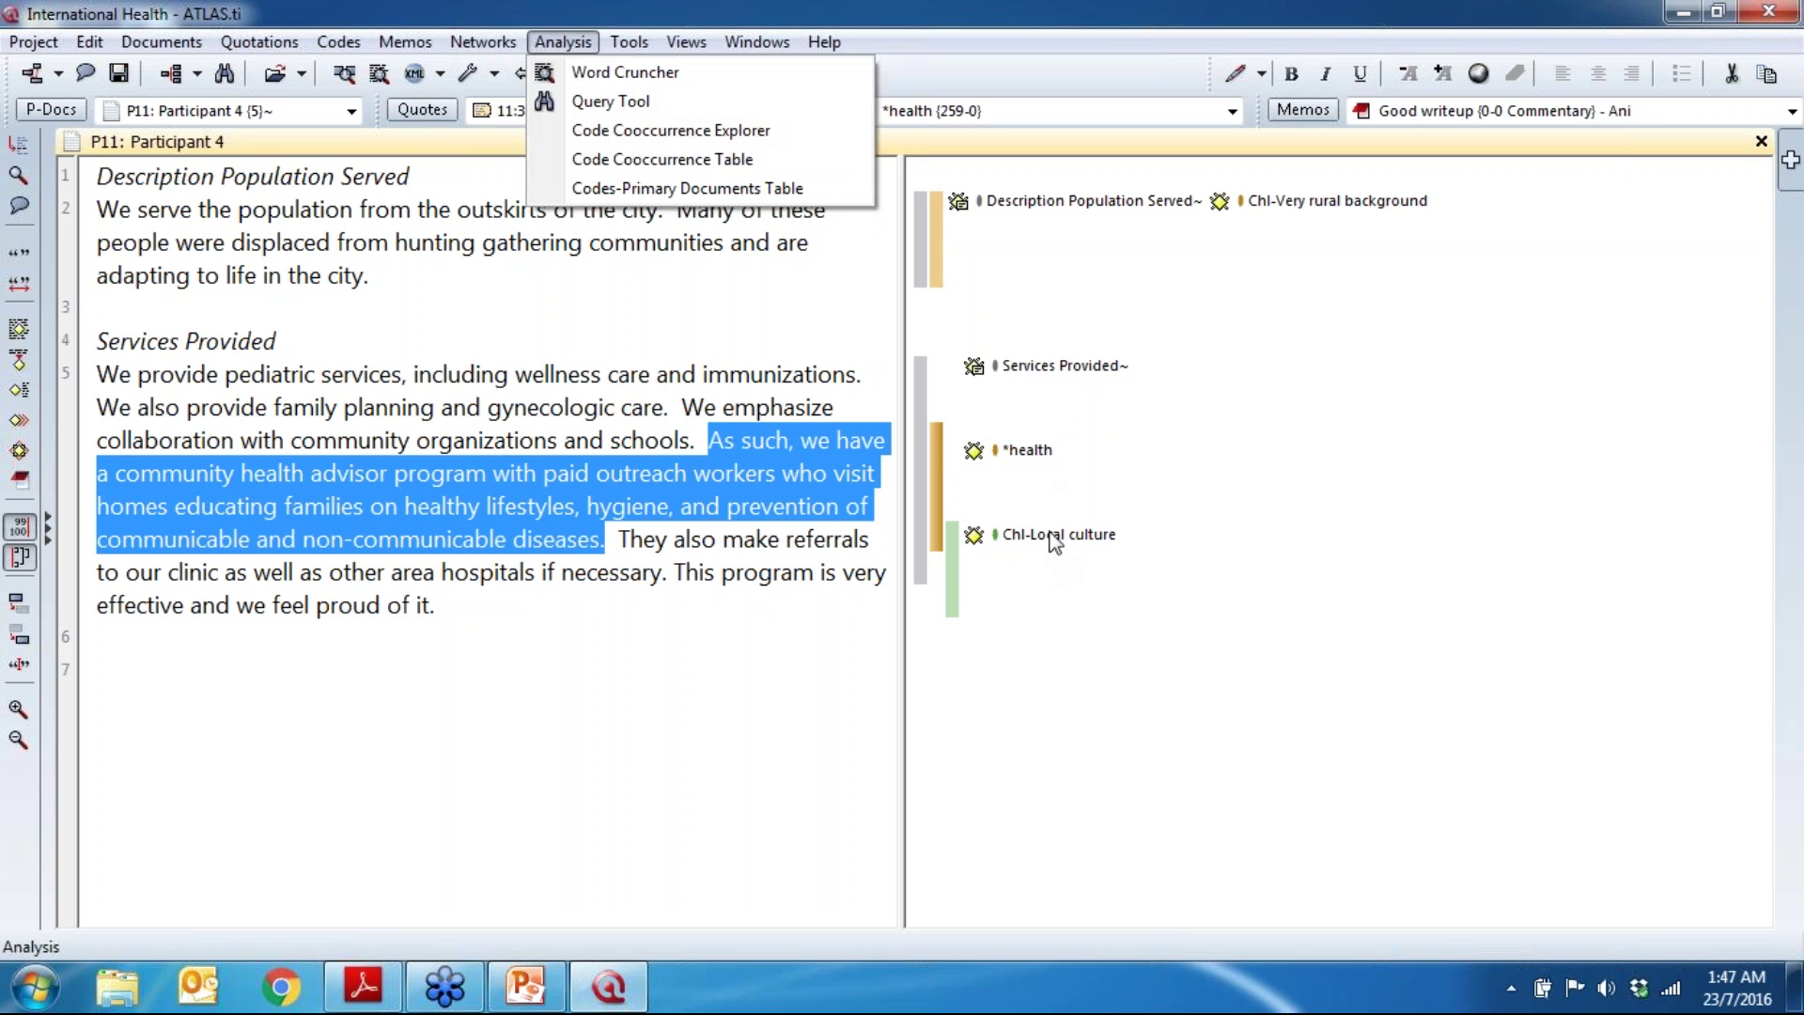
click(592, 133)
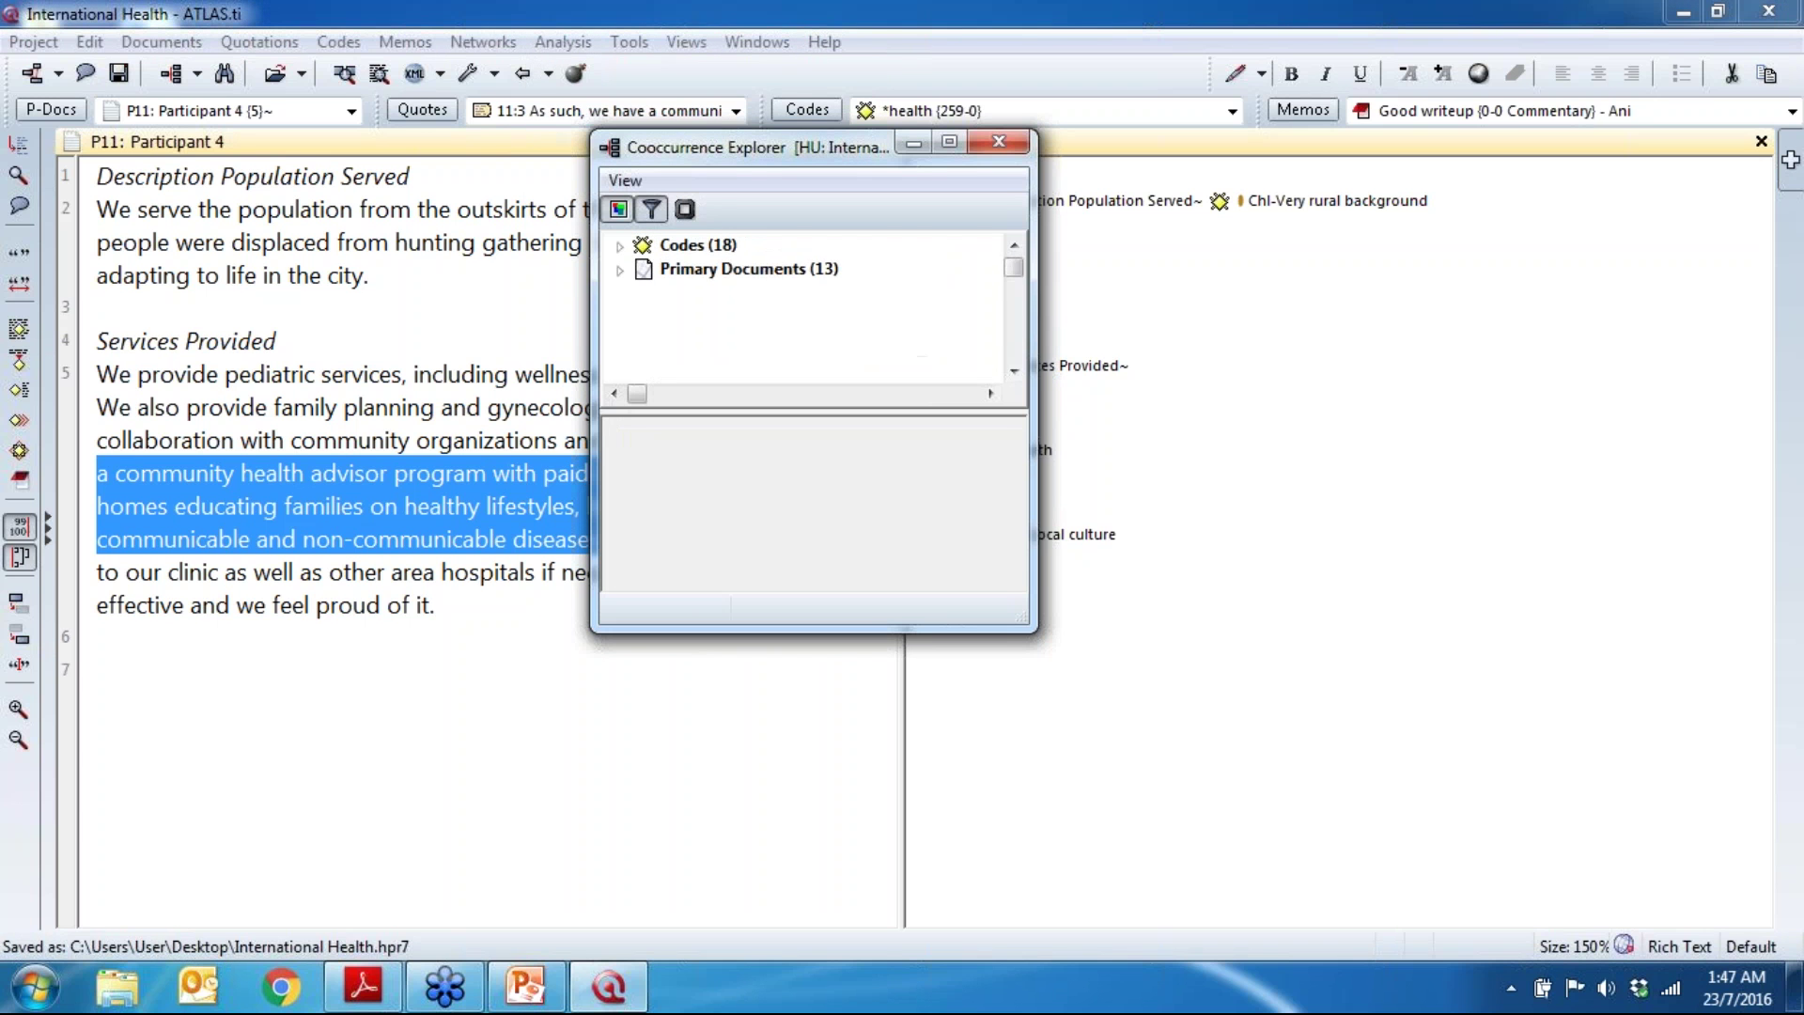
click(619, 269)
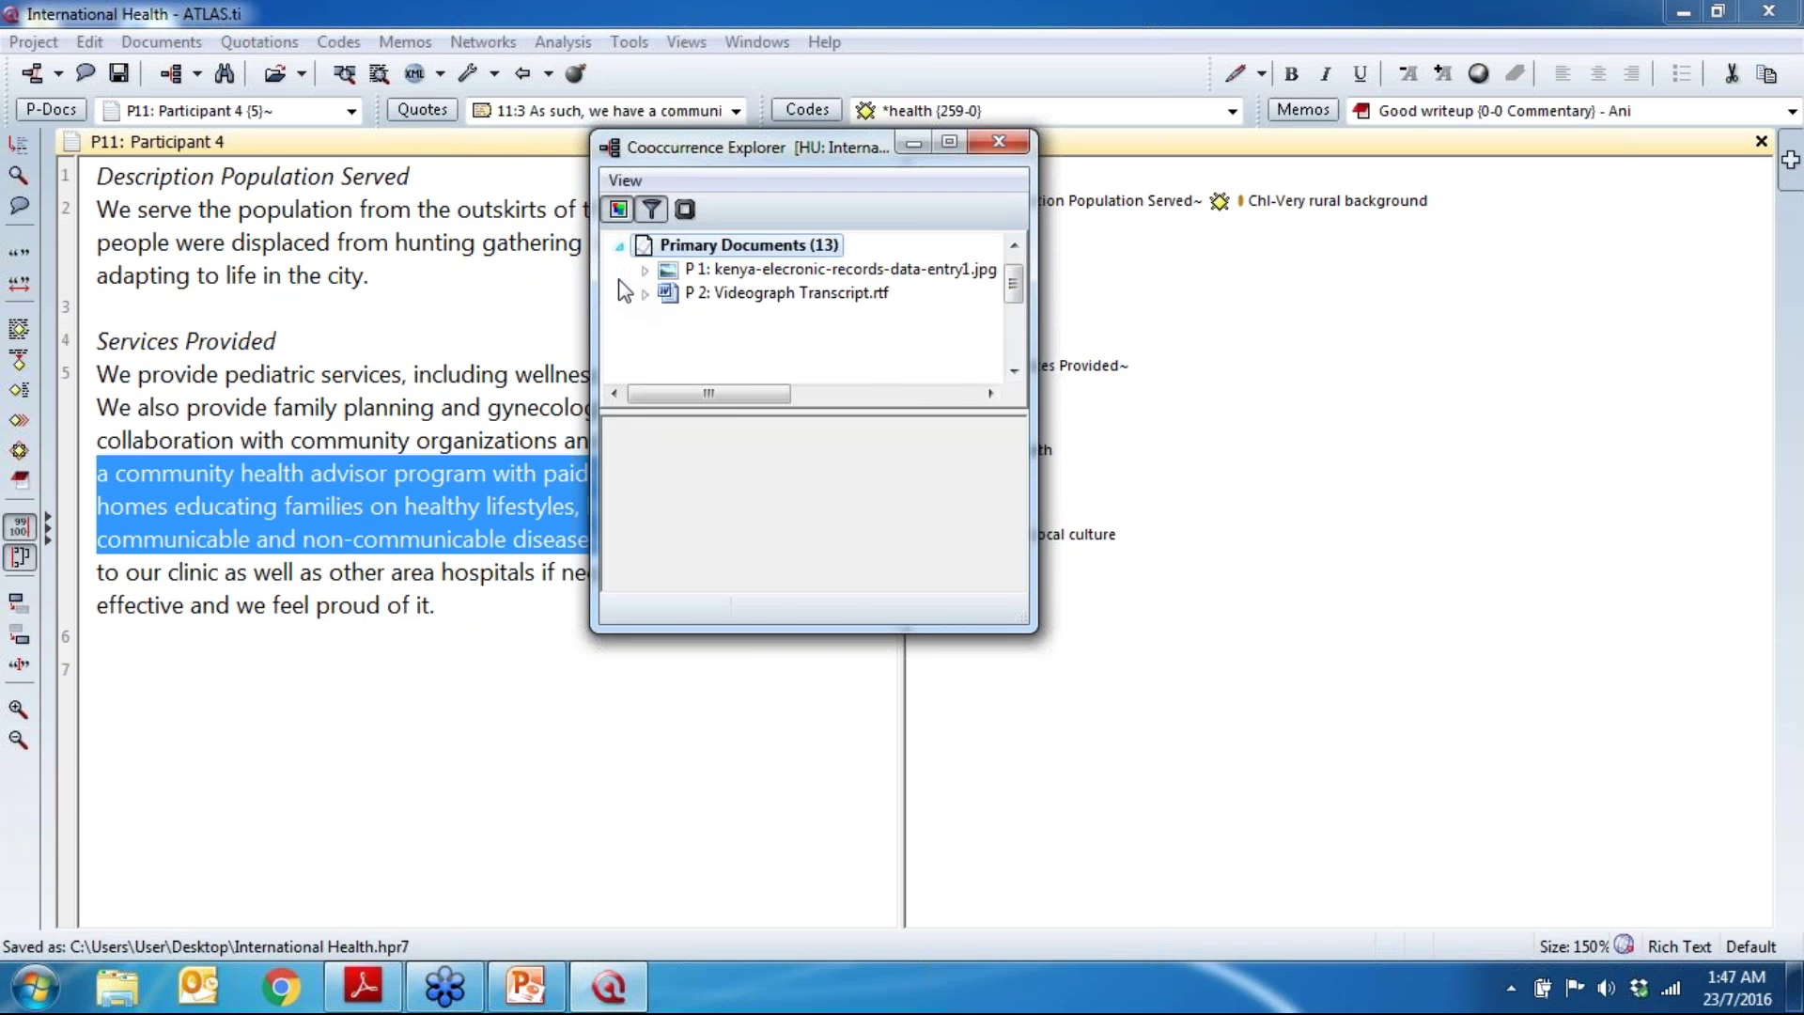
scroll(621, 255, up, 1)
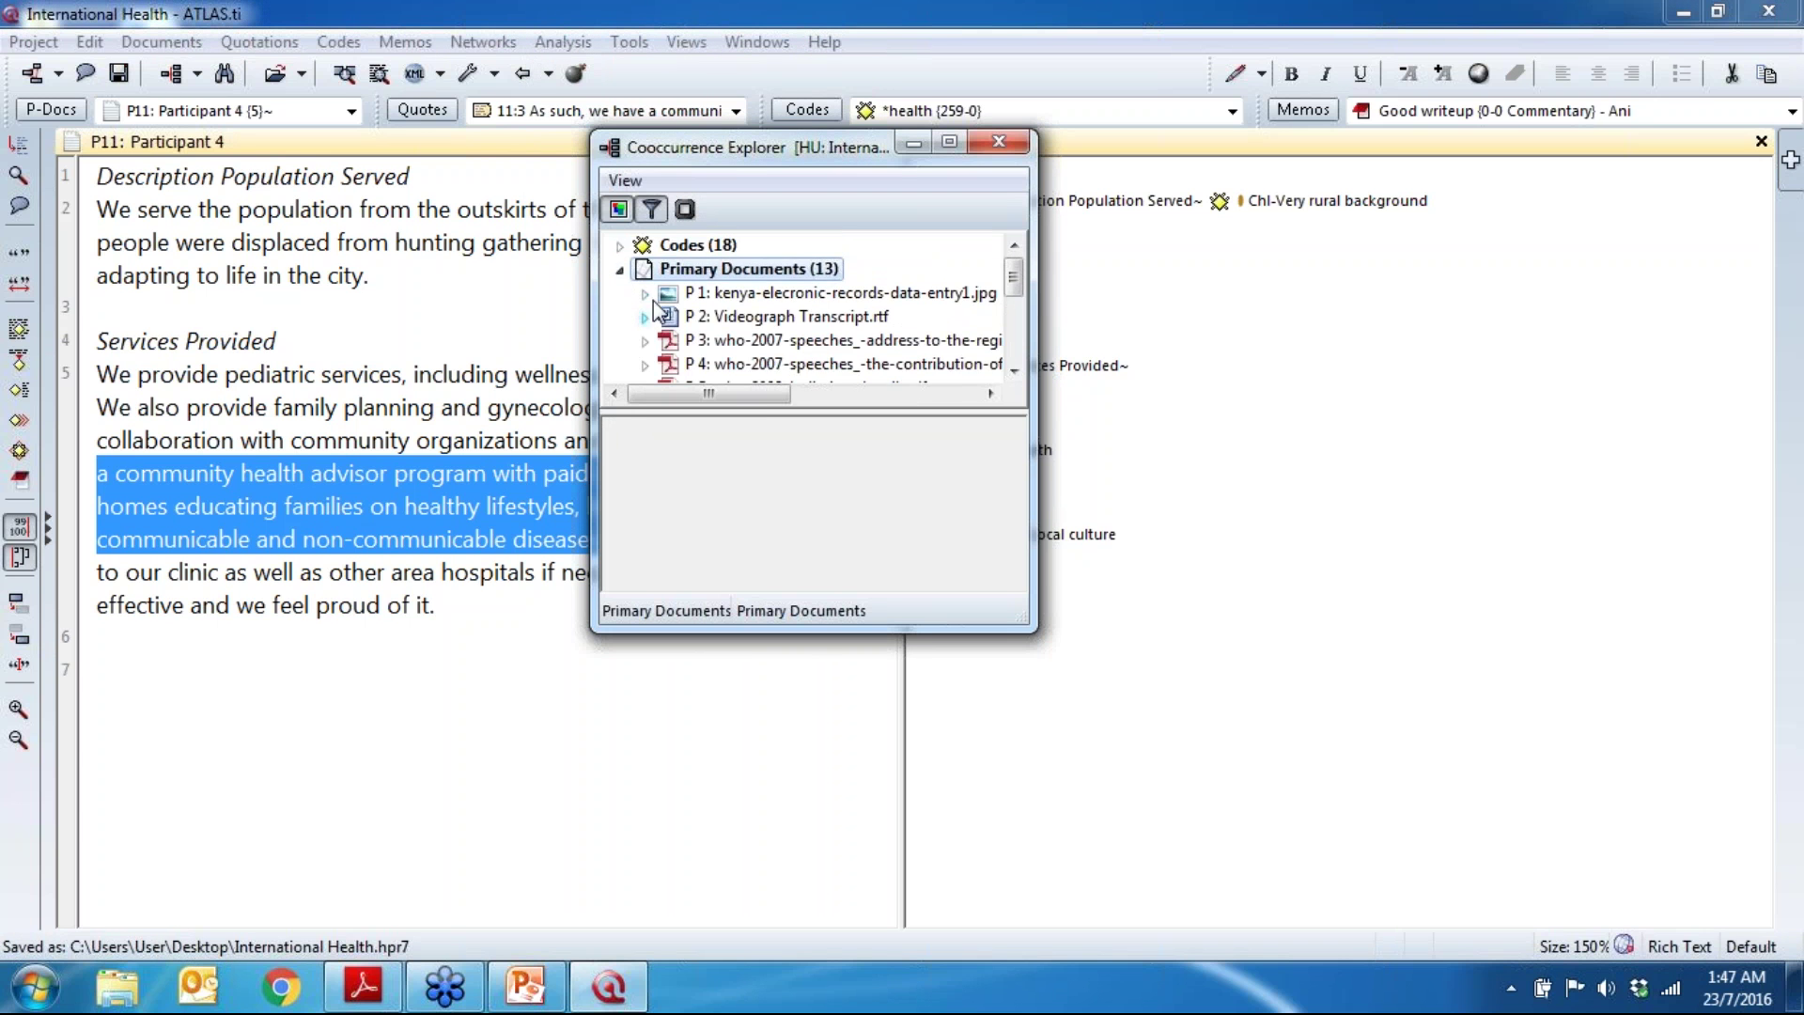
click(619, 246)
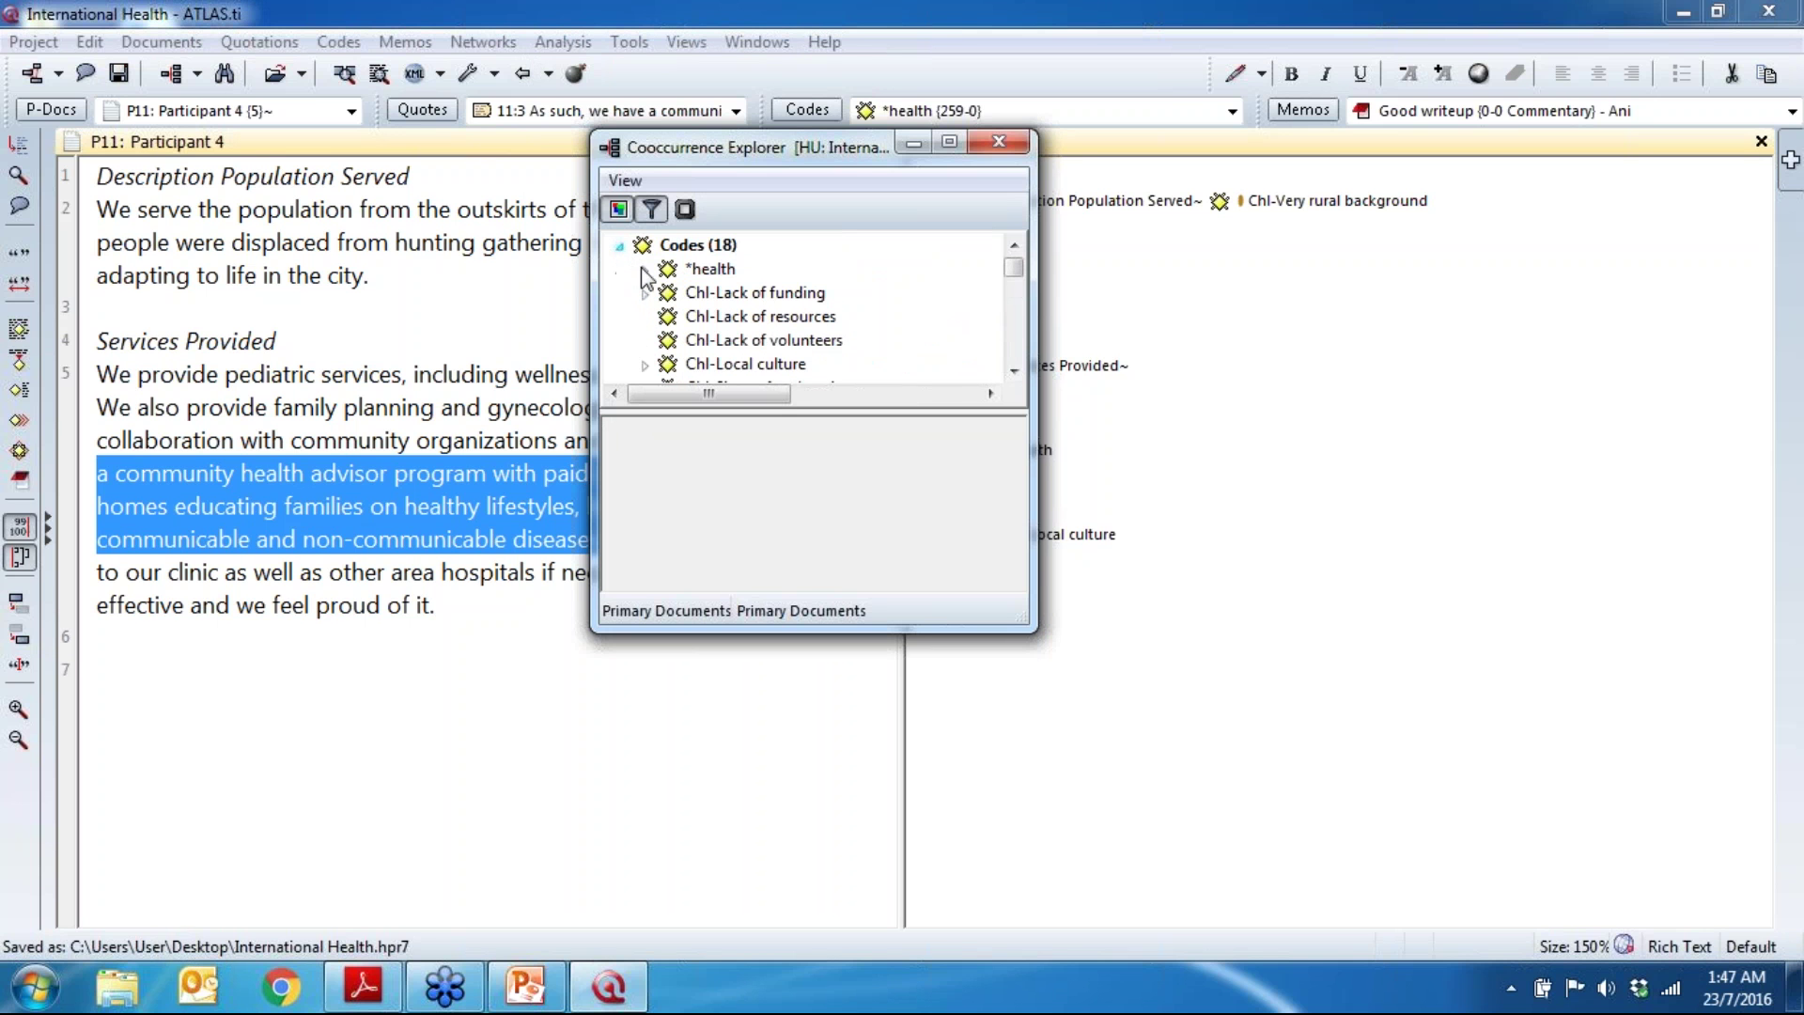
click(645, 269)
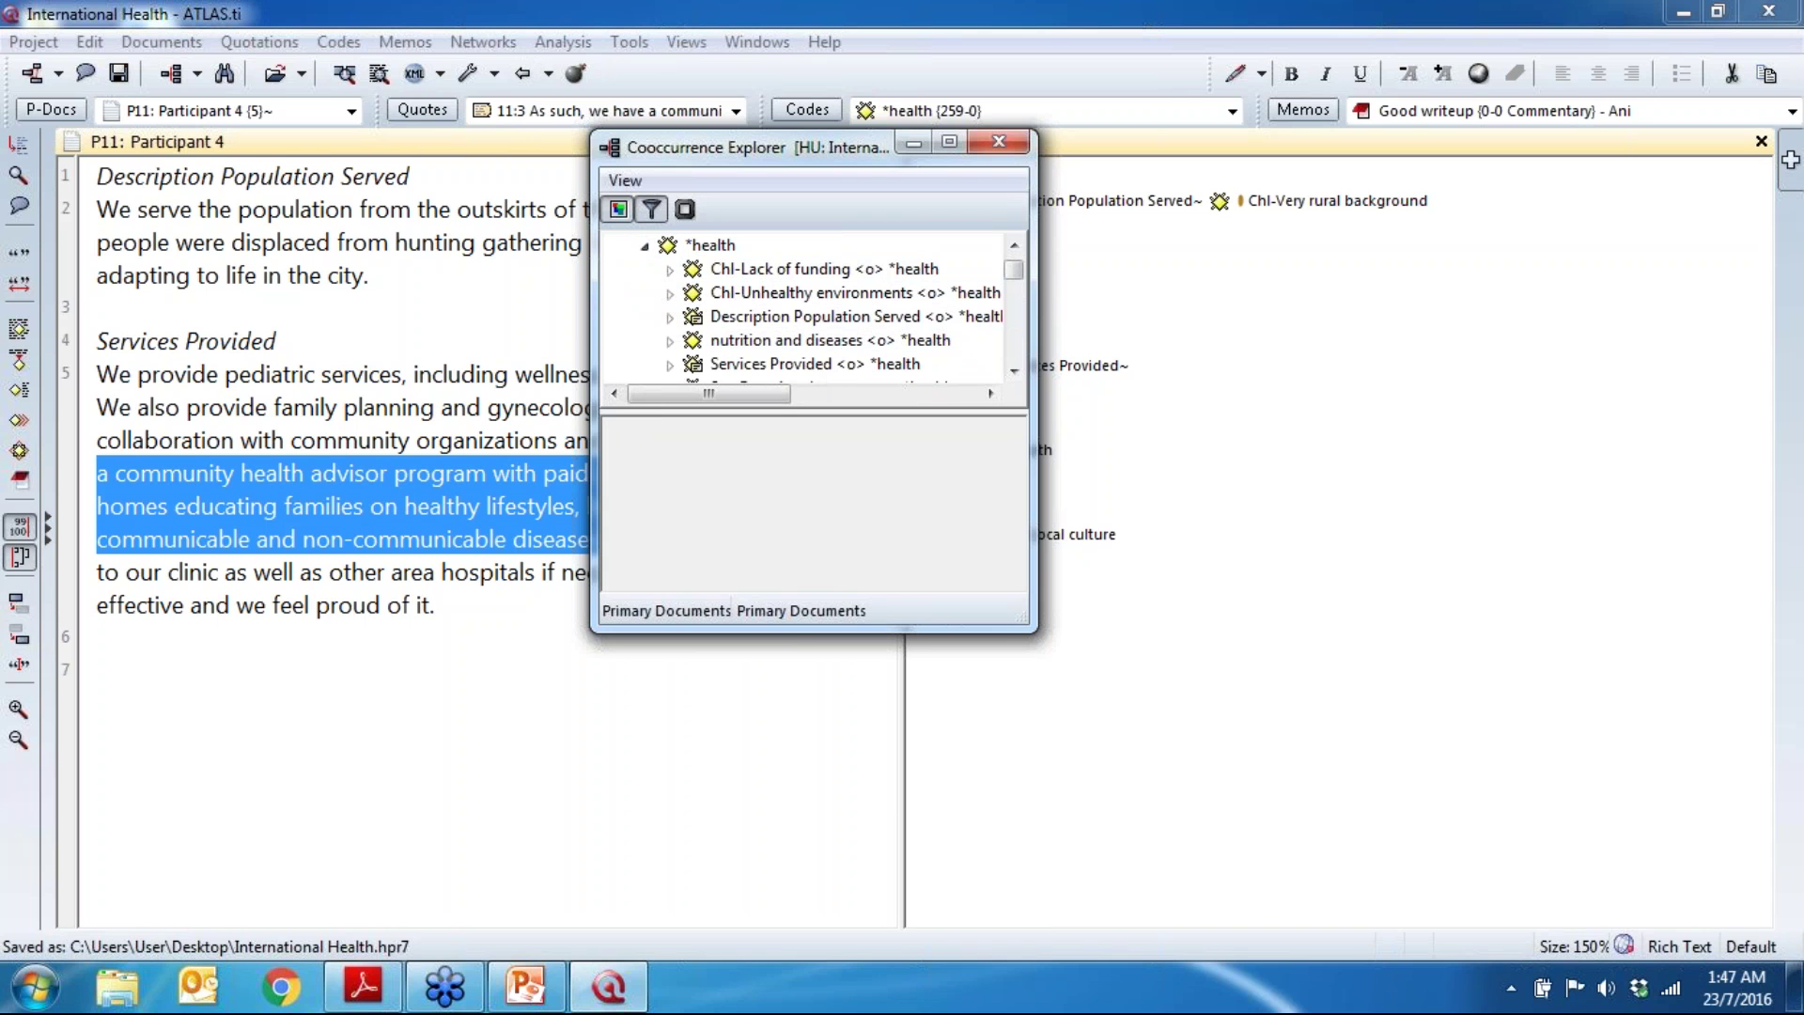
Step: Enlarge the Cooccurrence Explorer and its tree area, and look over codes such as Chl-Lack of resources and Chl-Signs of malnutriton
drag(790, 631, 790, 937)
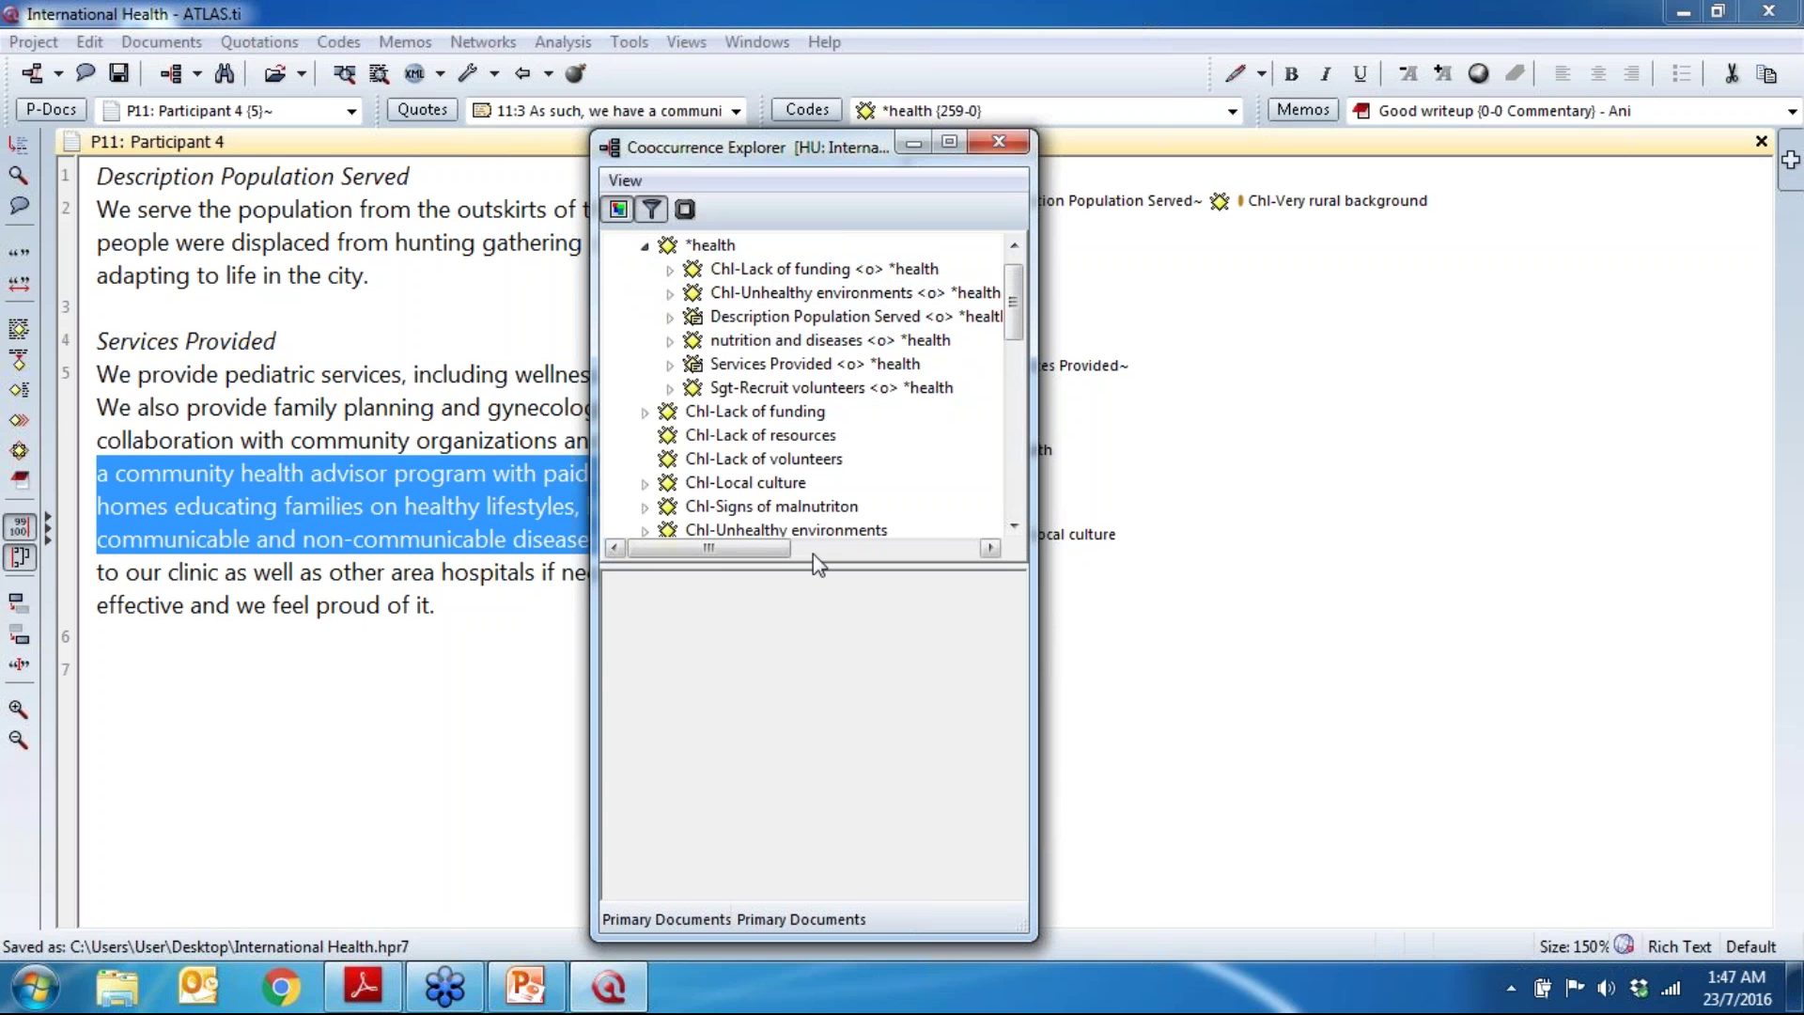
drag(814, 564, 563, 684)
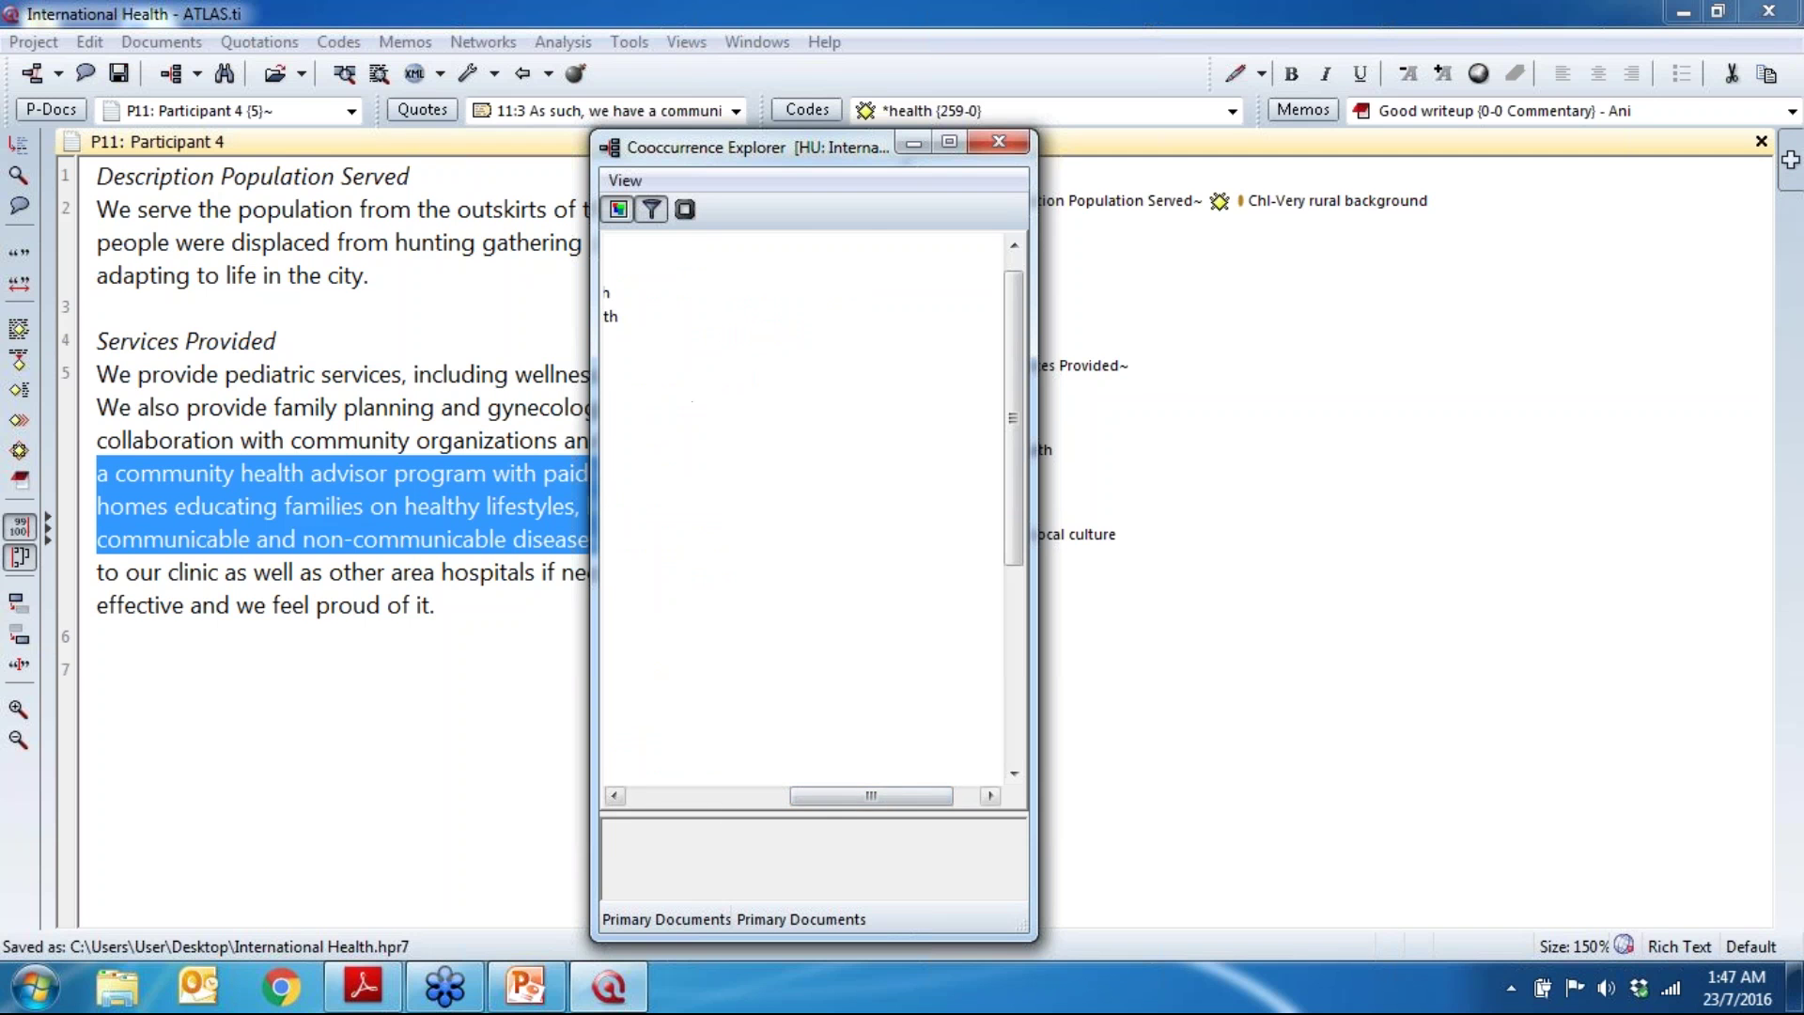
drag(830, 796, 627, 813)
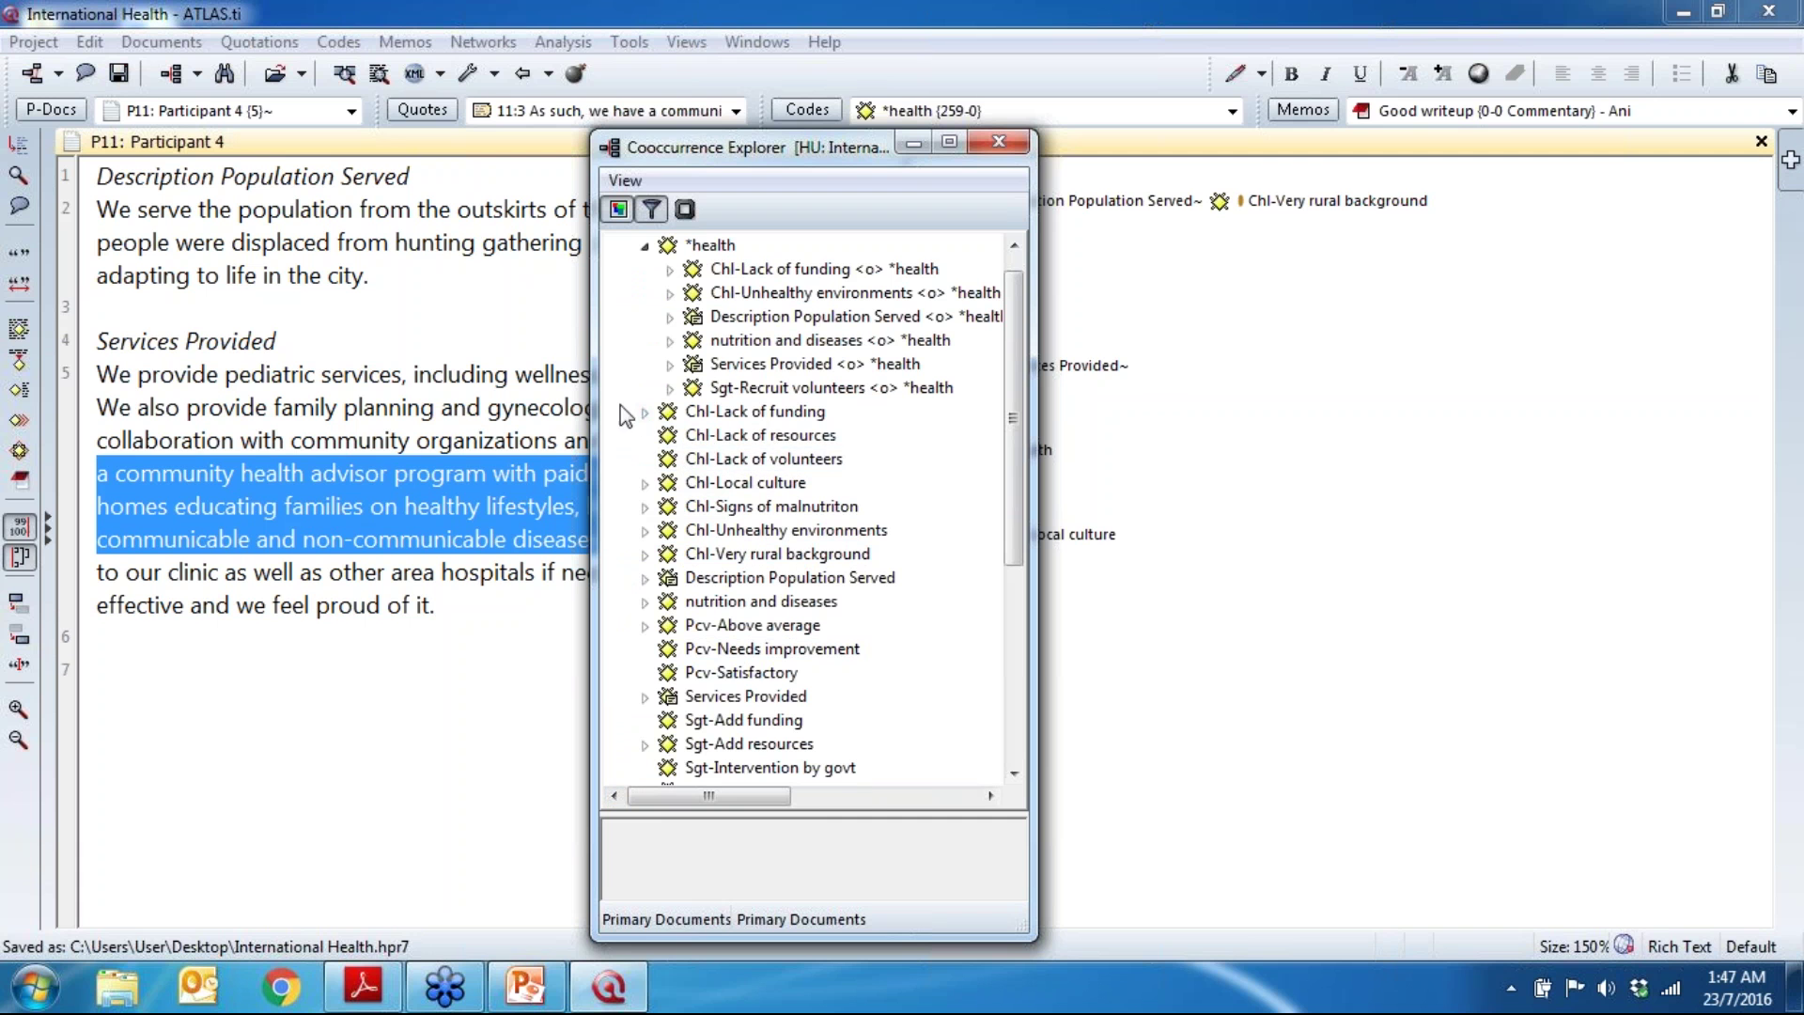
click(719, 438)
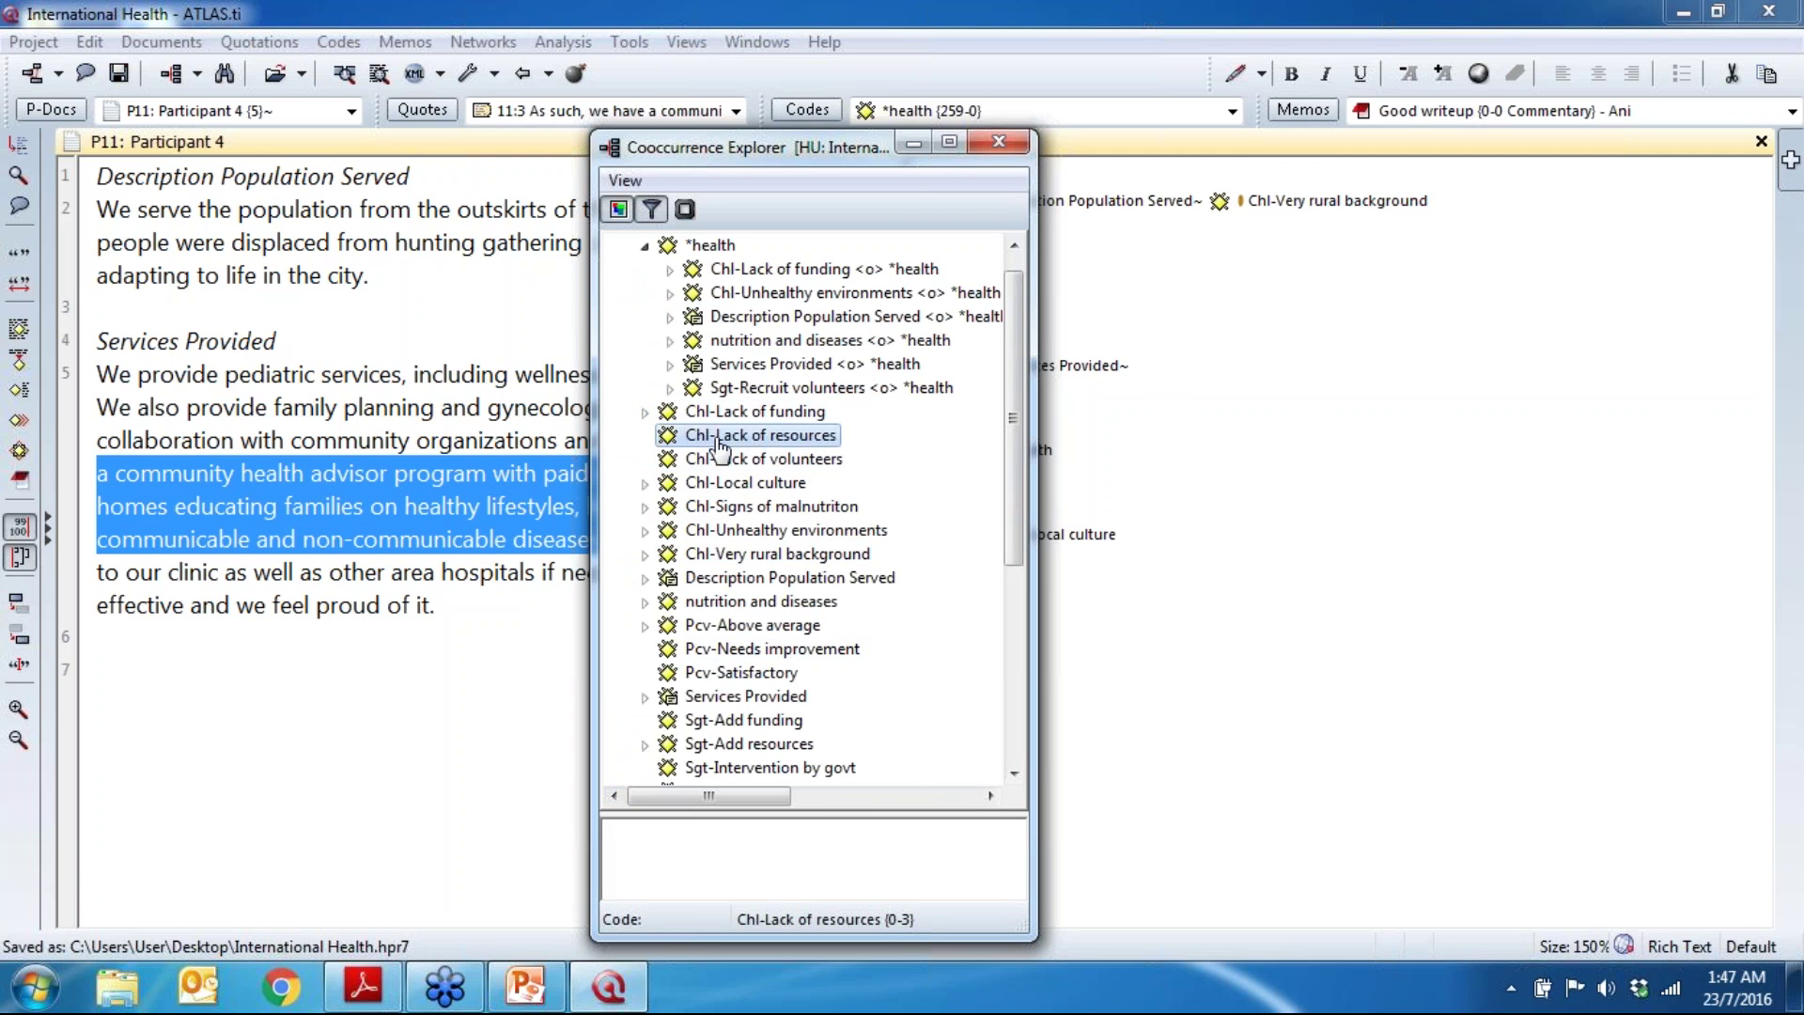
click(719, 512)
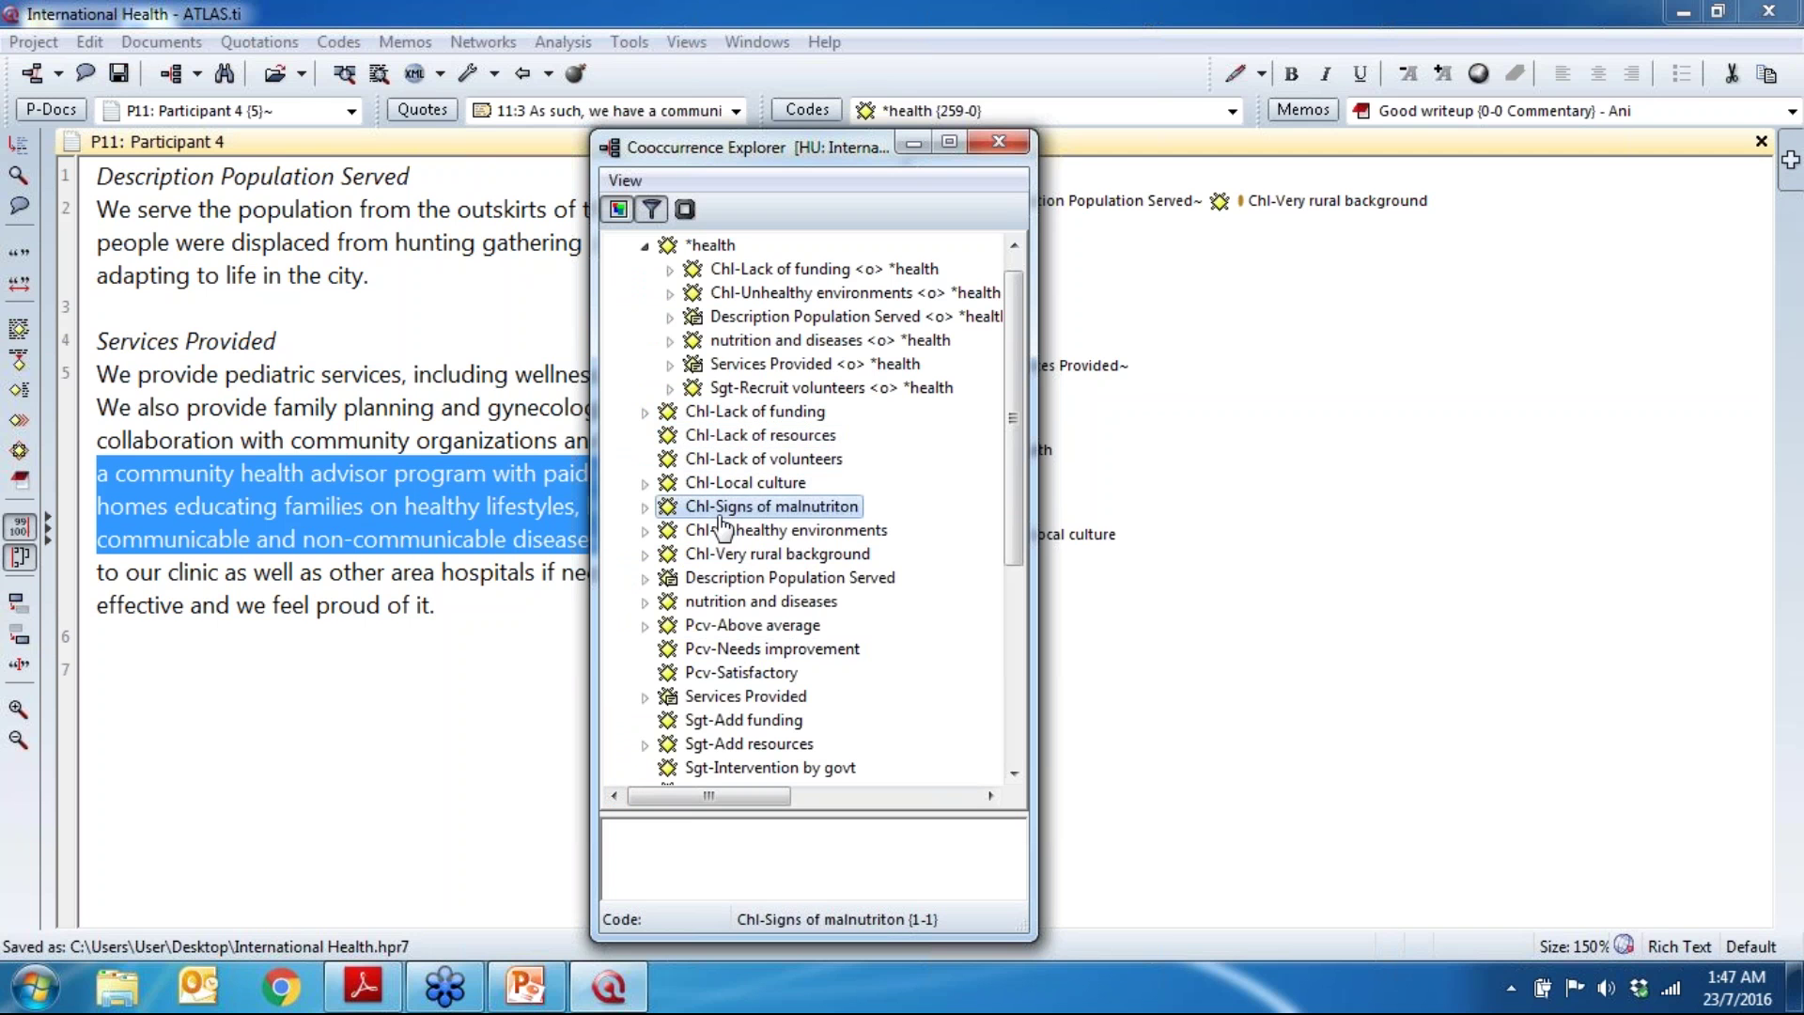
Step: List the codes co-occurring with Chl-Lack of funding and Chl-Very rural background, and look through the rest of the tree
click(645, 413)
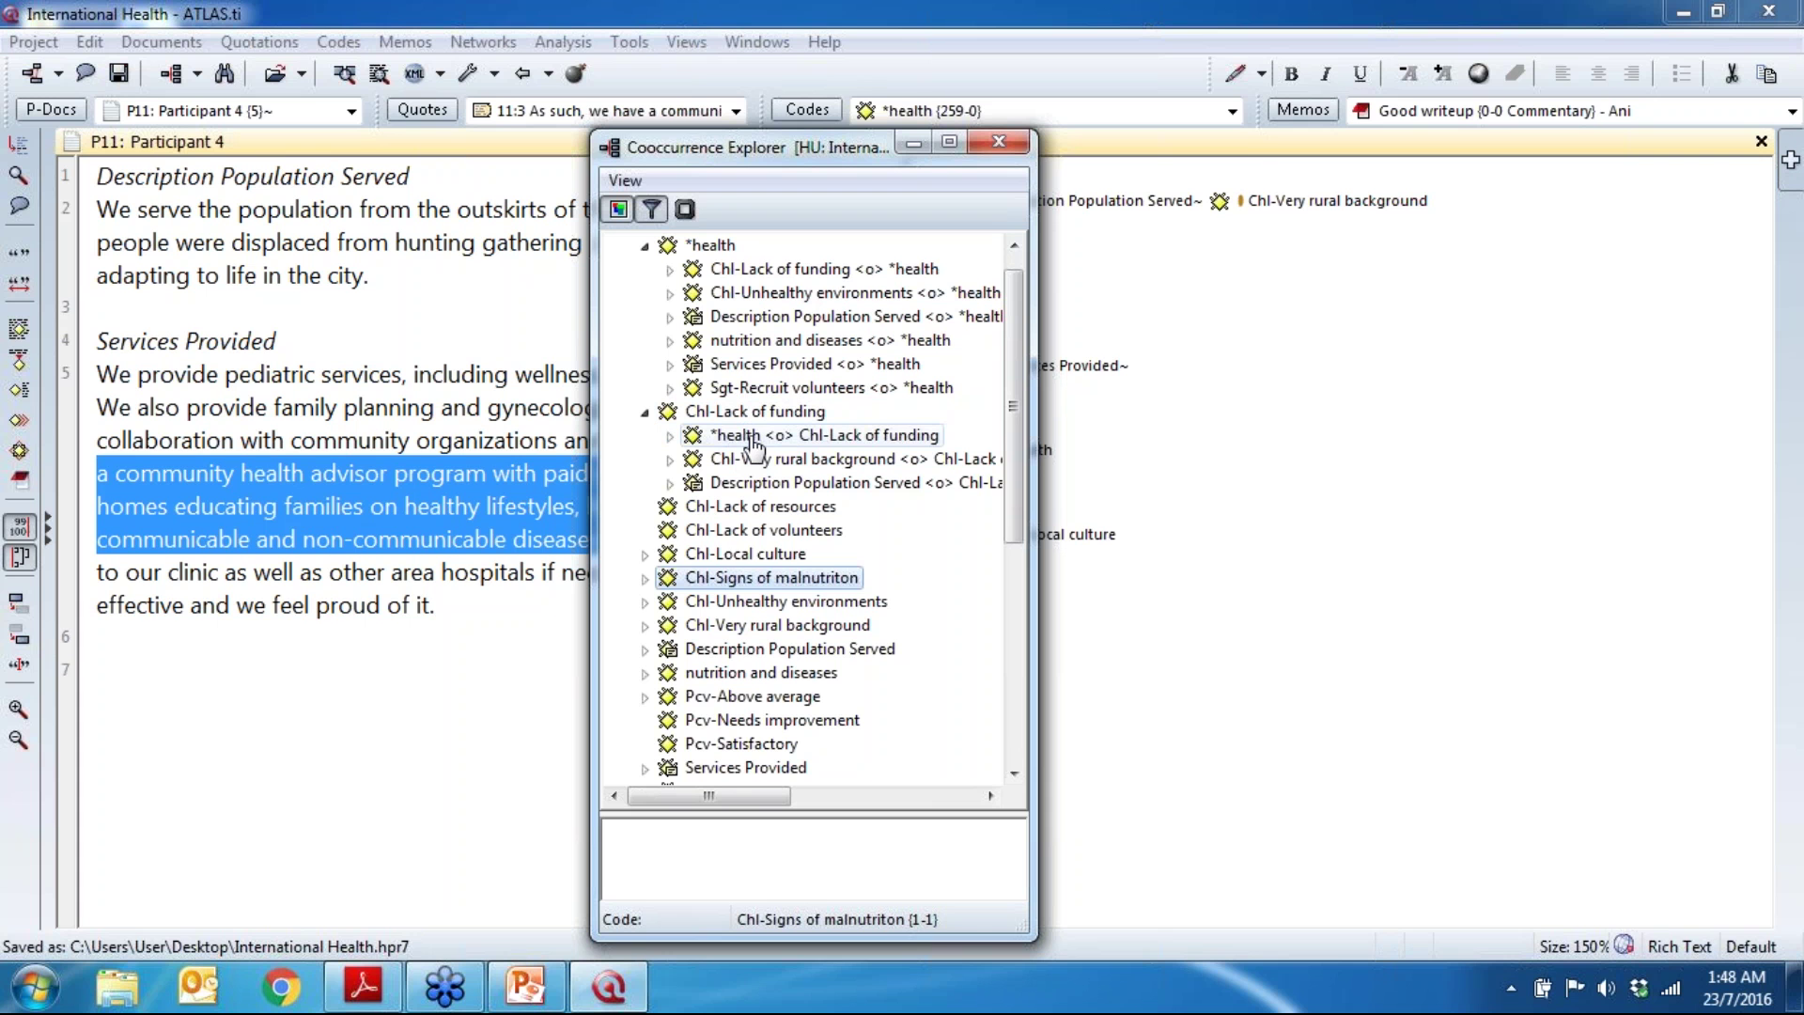
click(644, 626)
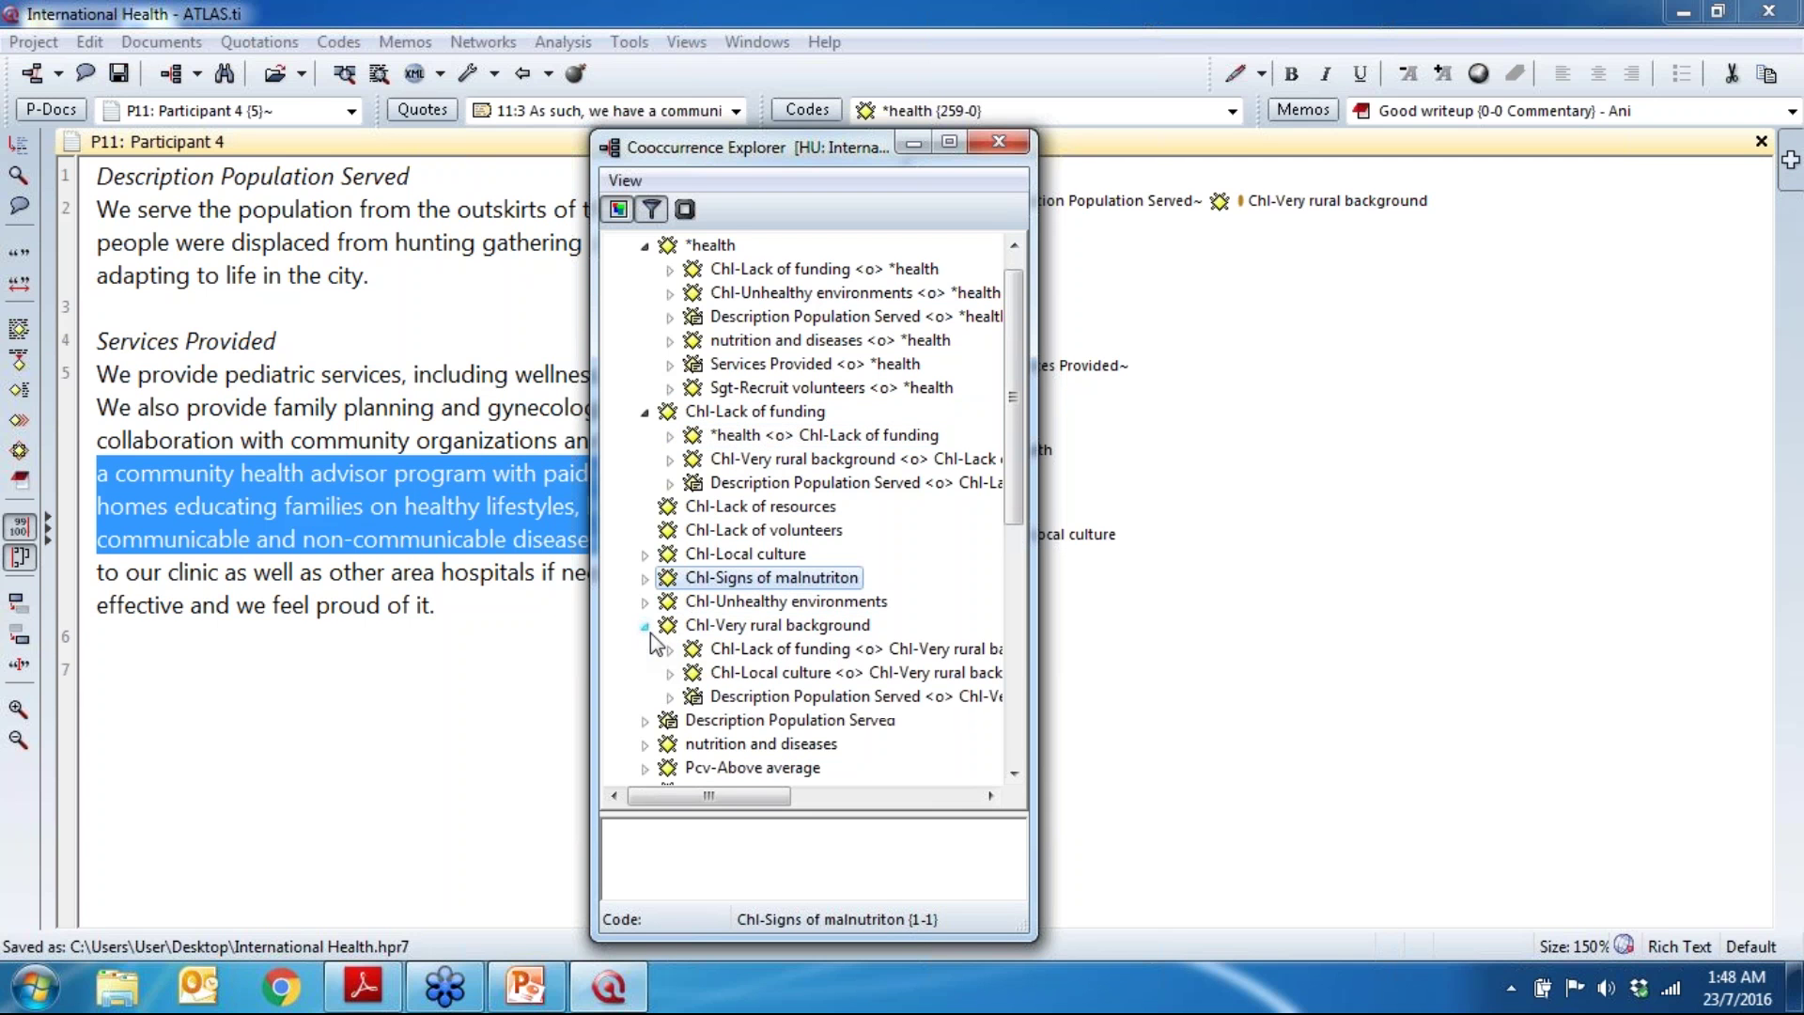
click(763, 658)
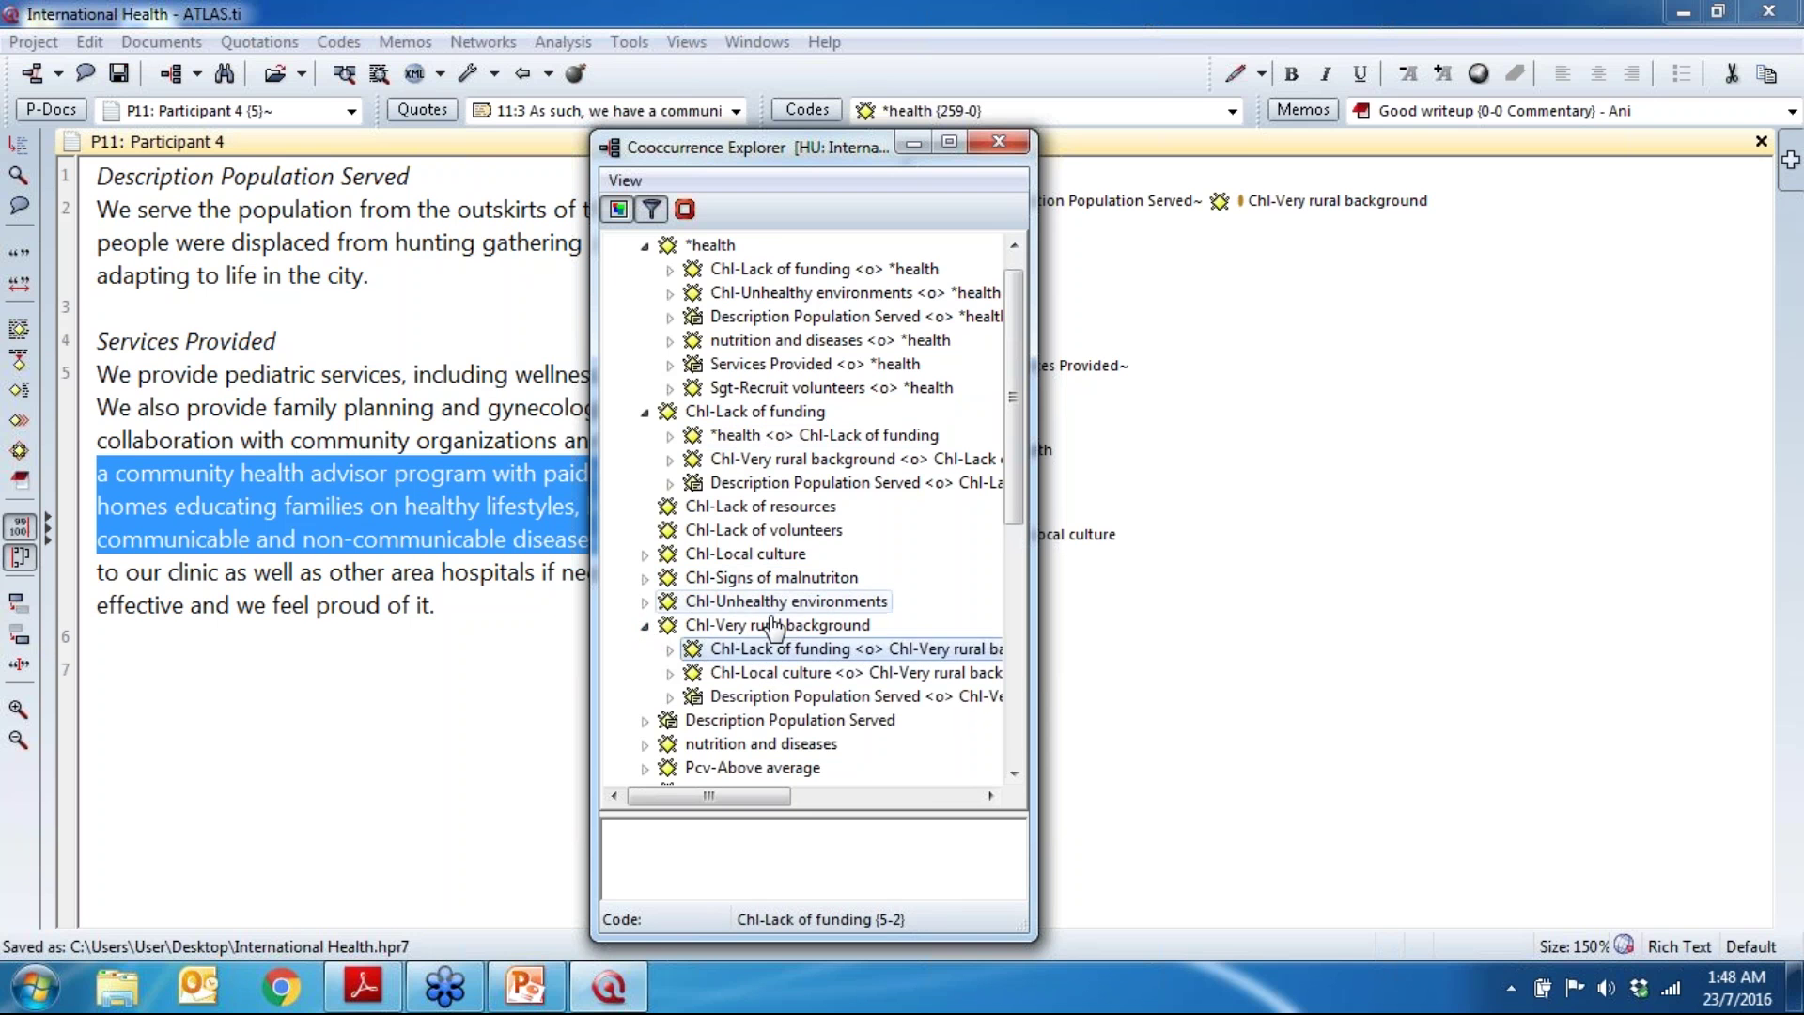
click(763, 624)
scroll(789, 648, down, 4)
scroll(787, 648, down, 3)
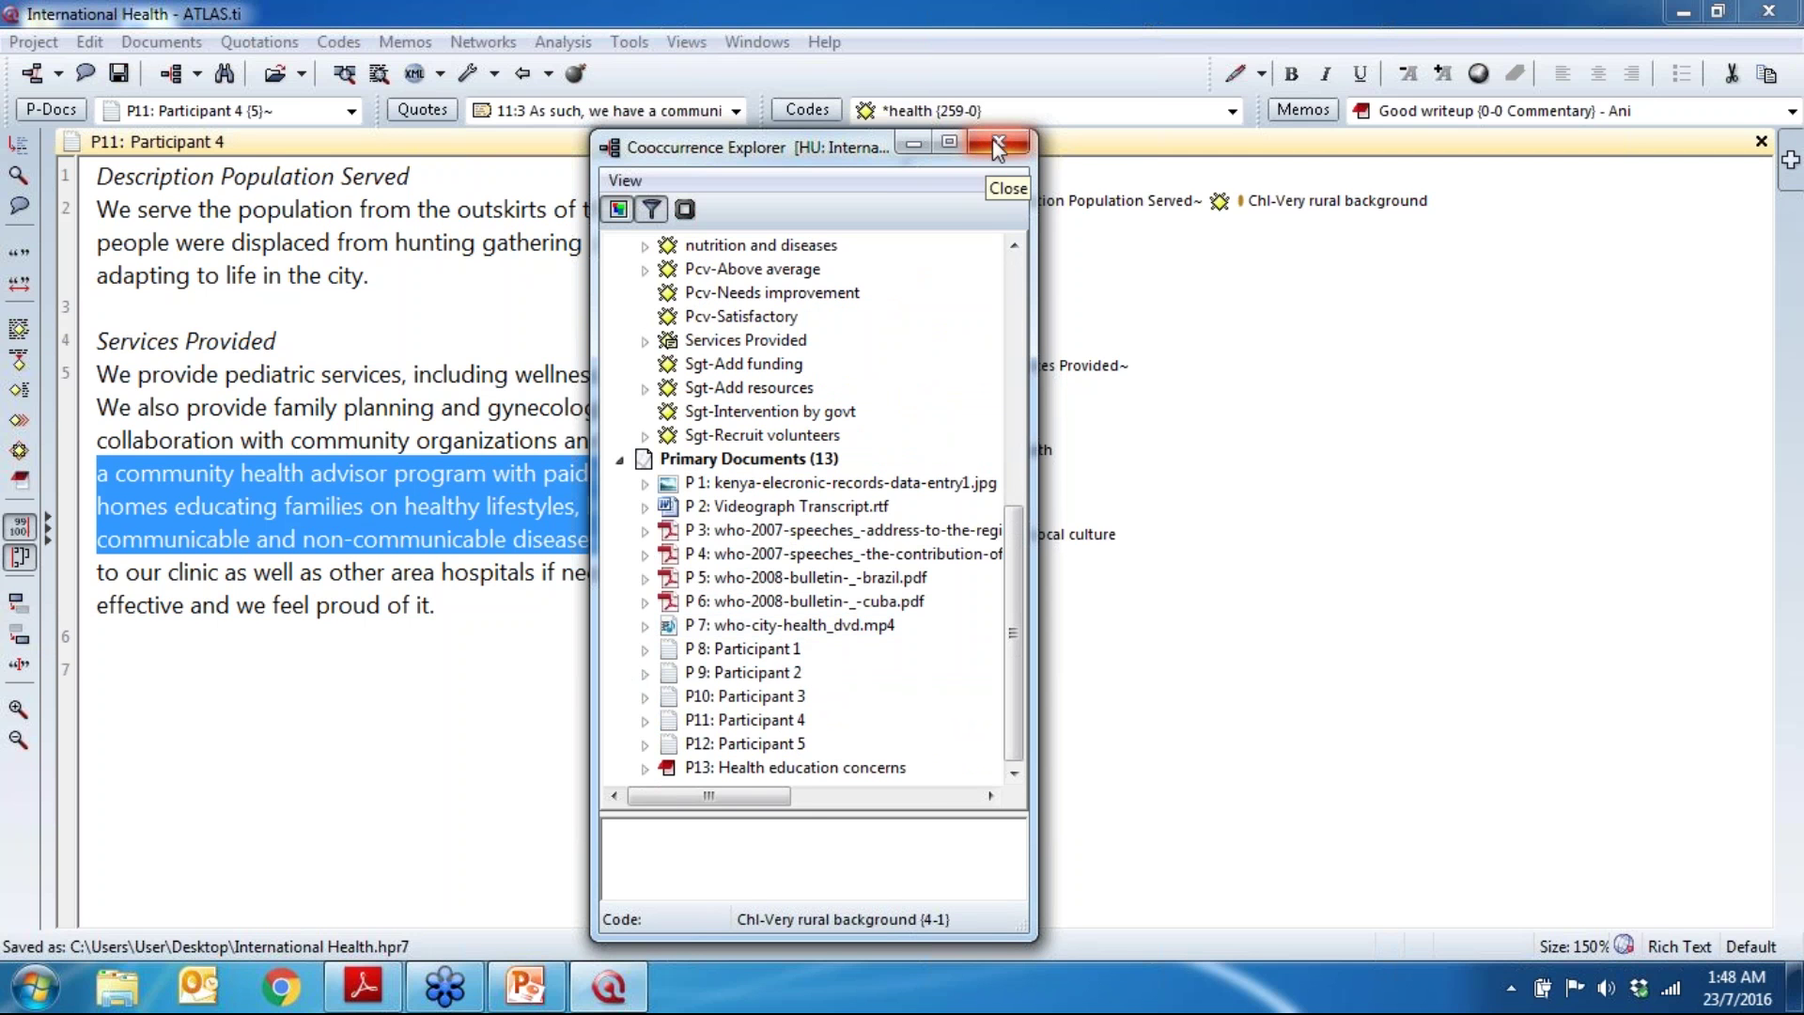
drag(1022, 646, 1019, 278)
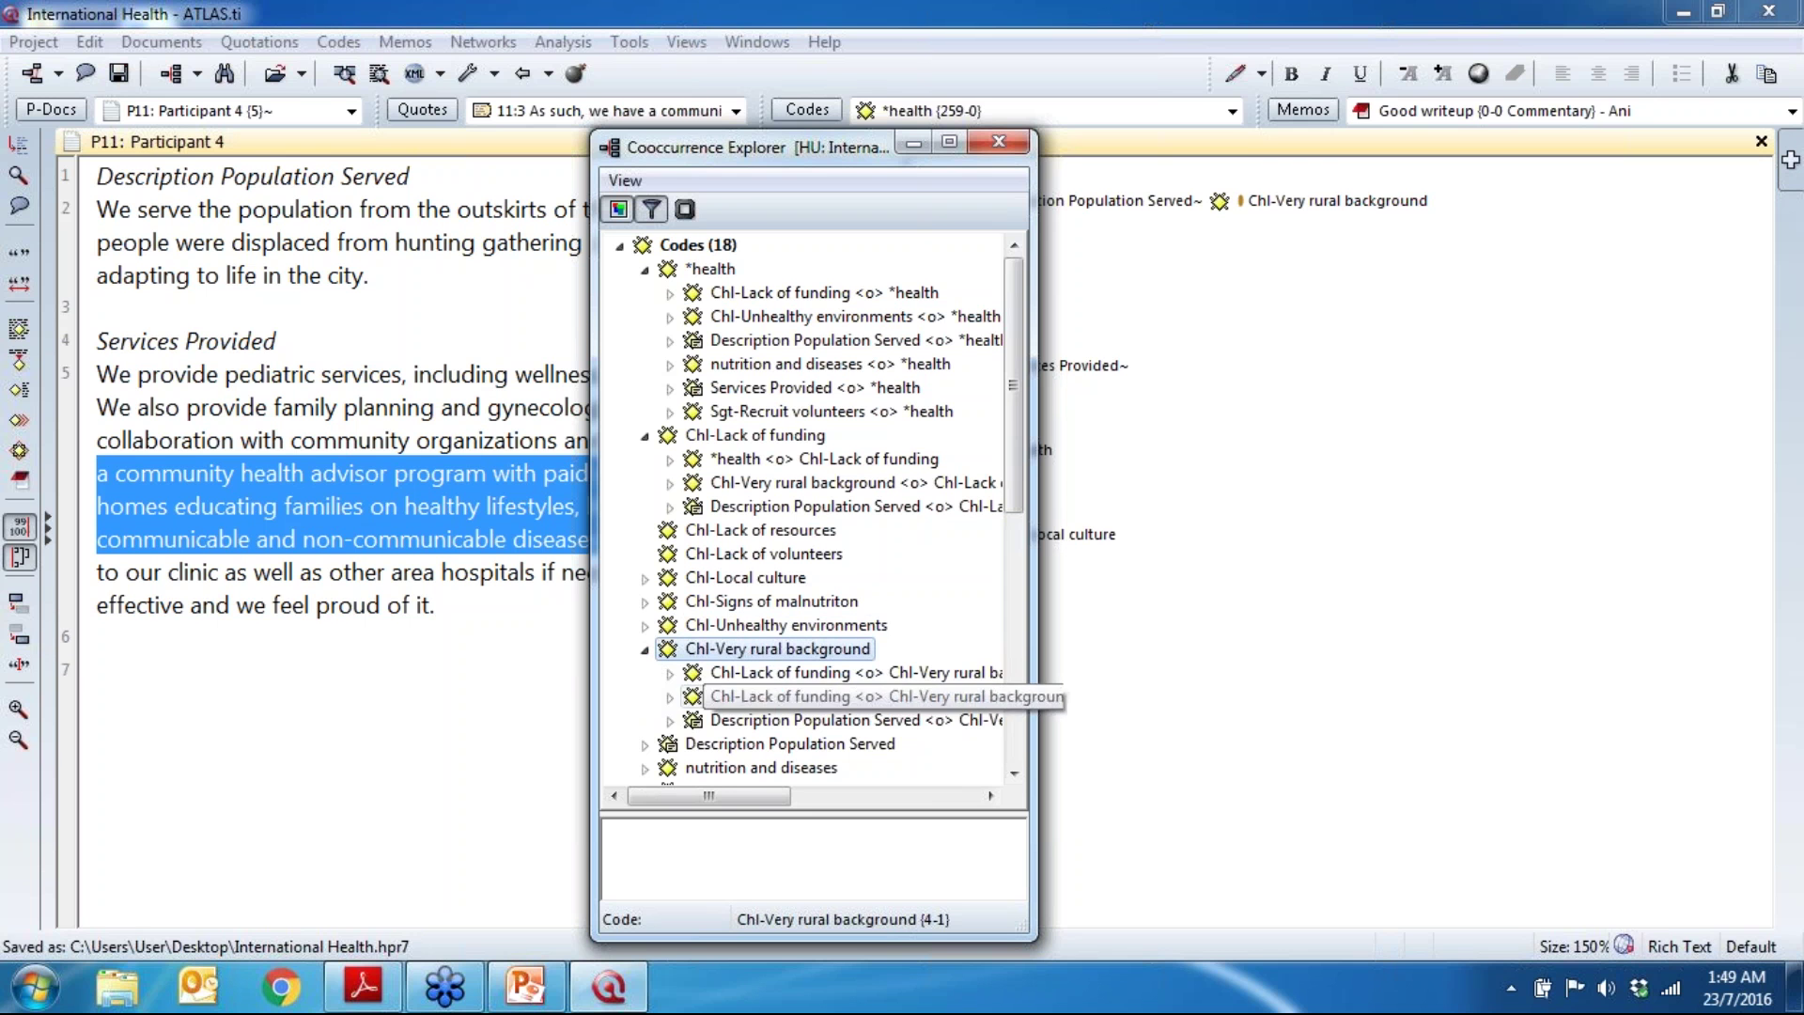
Step: Show the quotation behind the co-occurrence of Chl-Lack of funding with Chl-Very rural background, and close the explorer
click(671, 674)
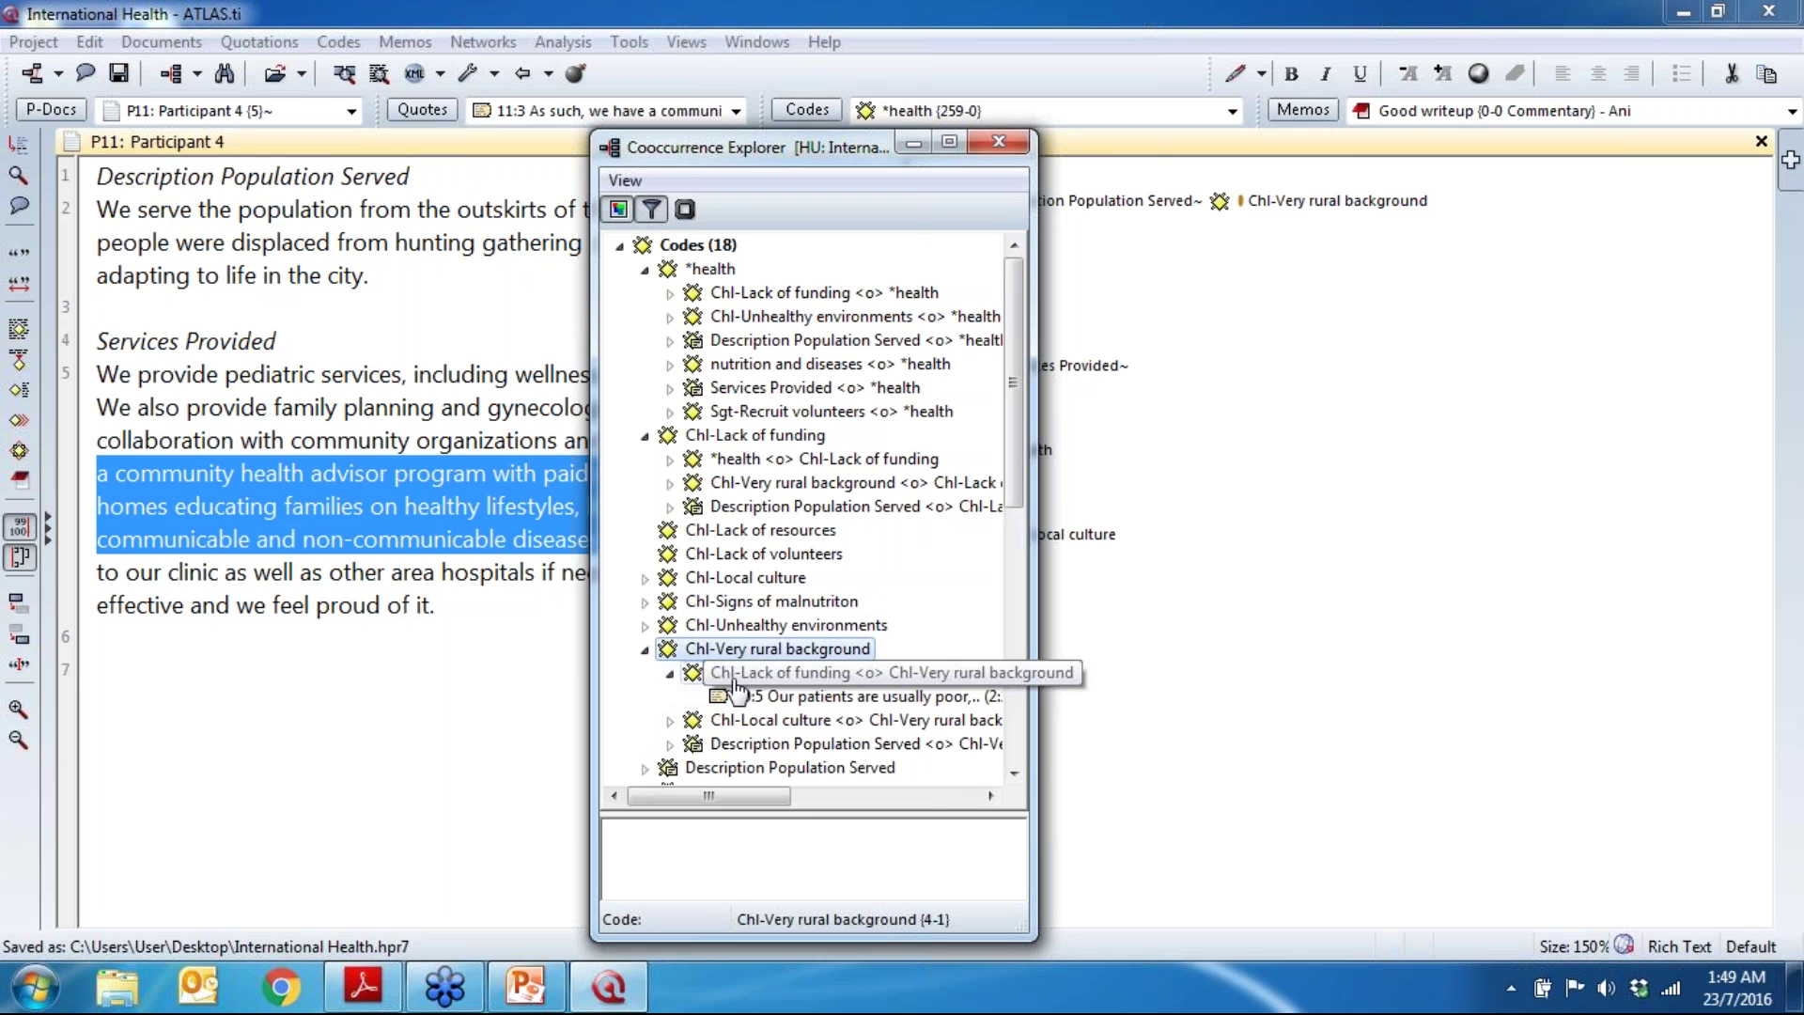
click(770, 700)
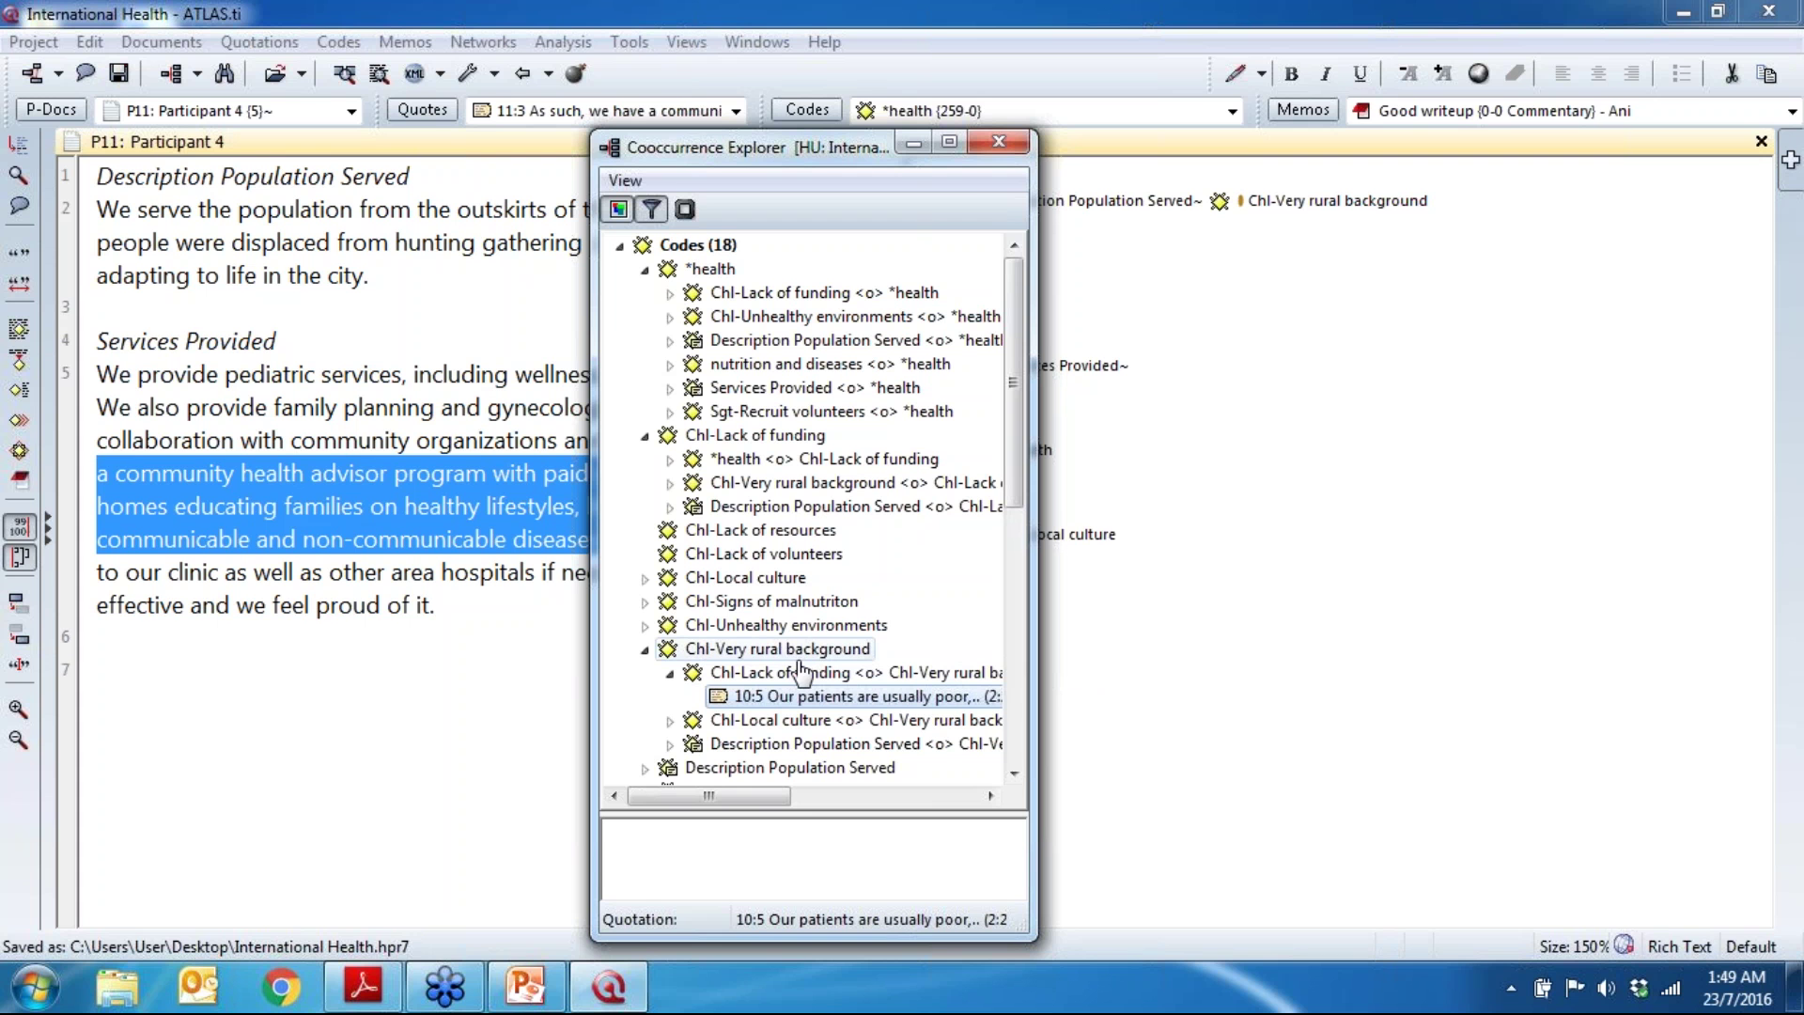
click(994, 141)
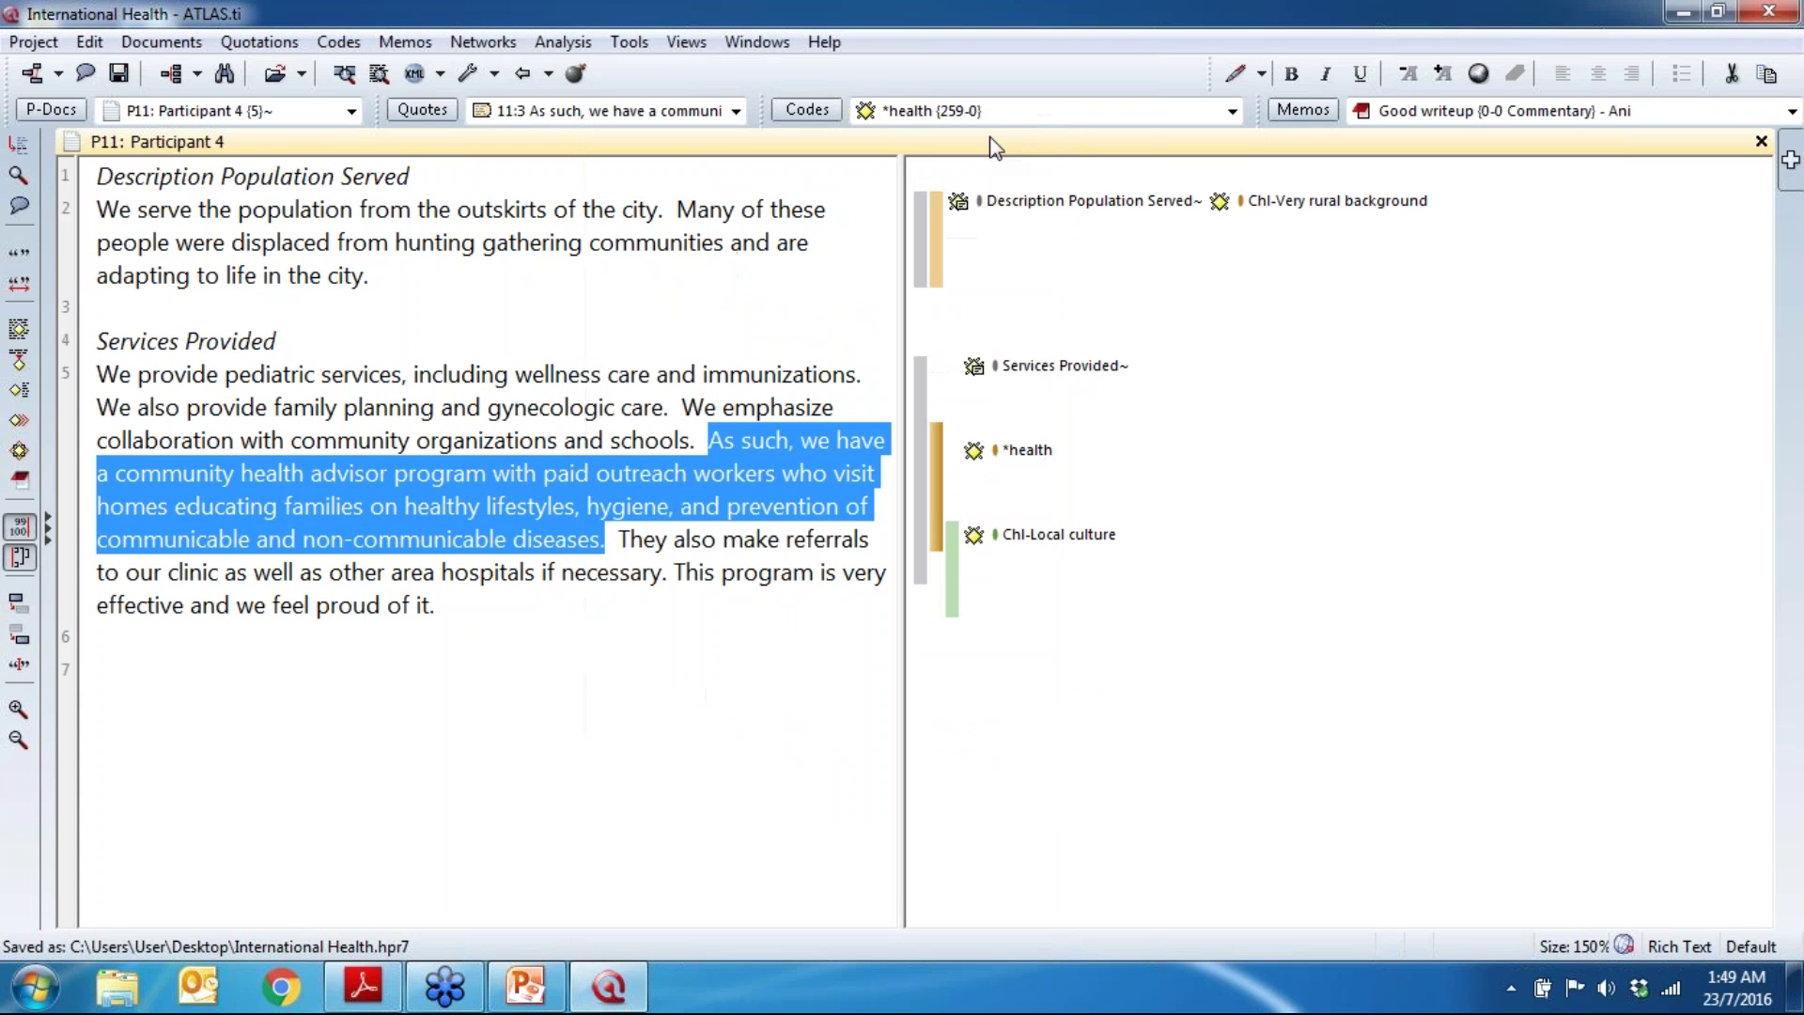
Step: Open the Code Cooccurrence Table, and narrow and move its window so that its title bar and toolbar are in view
click(590, 42)
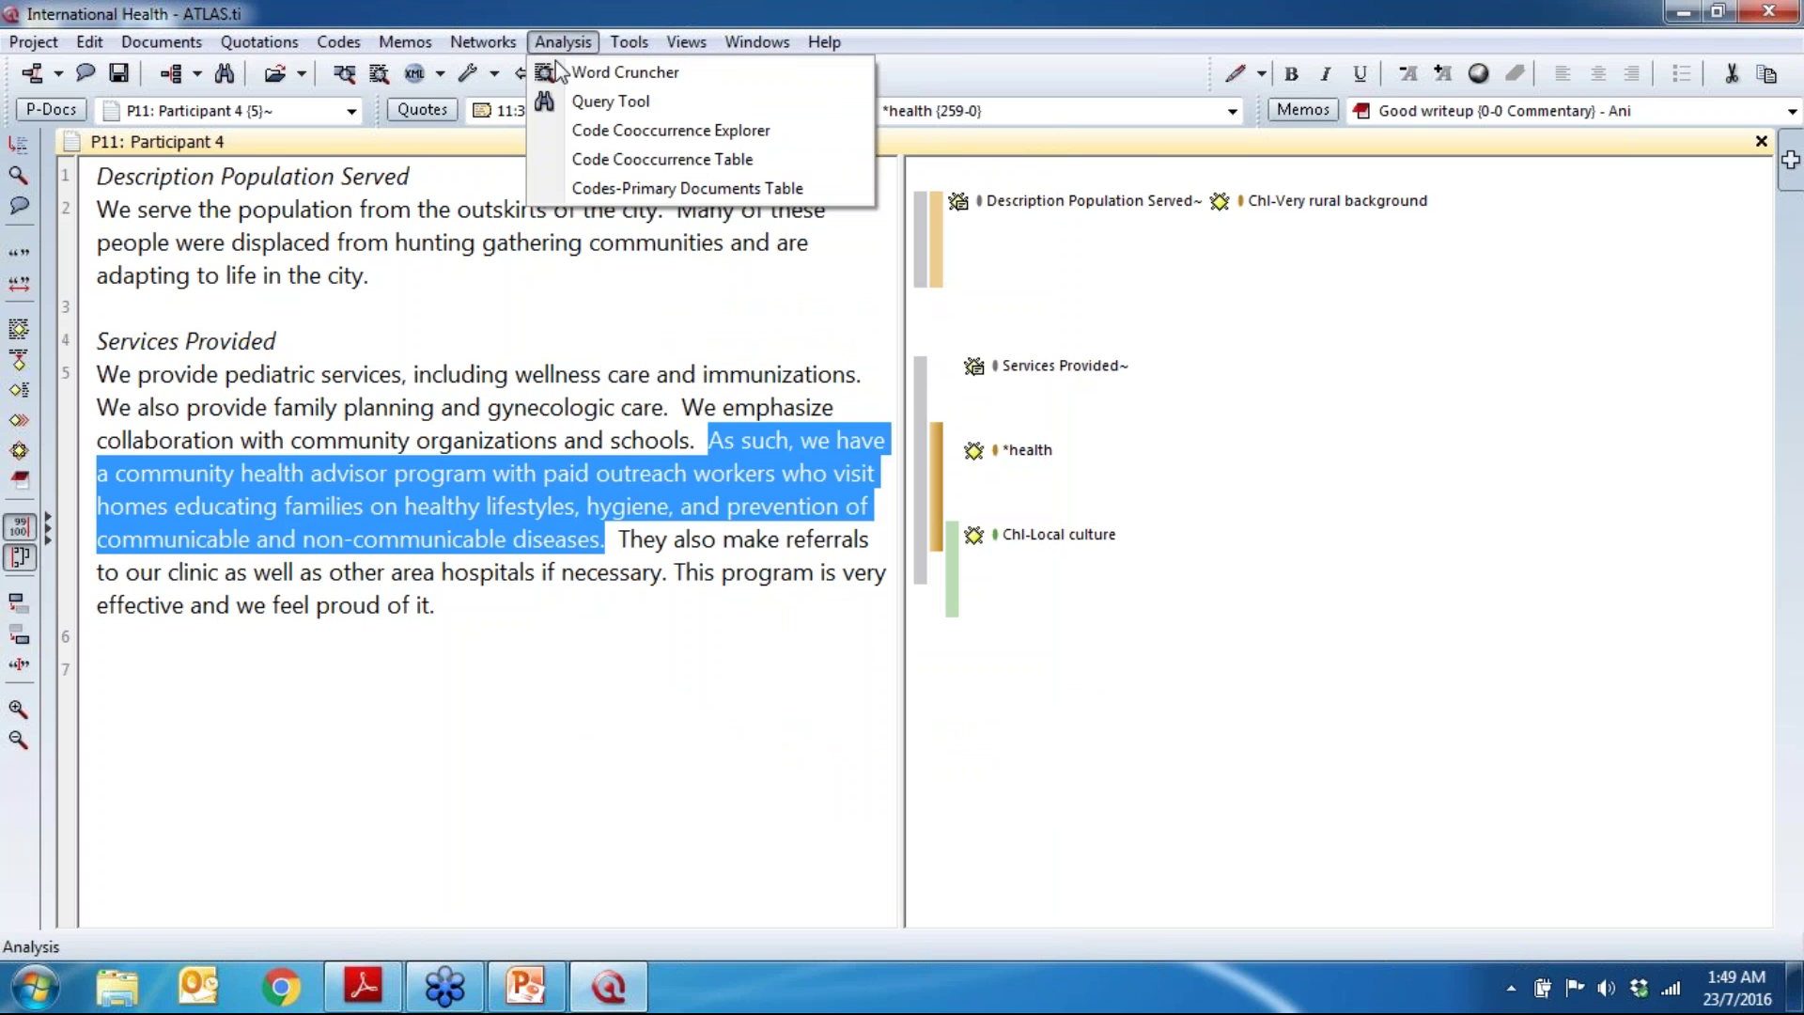
click(572, 162)
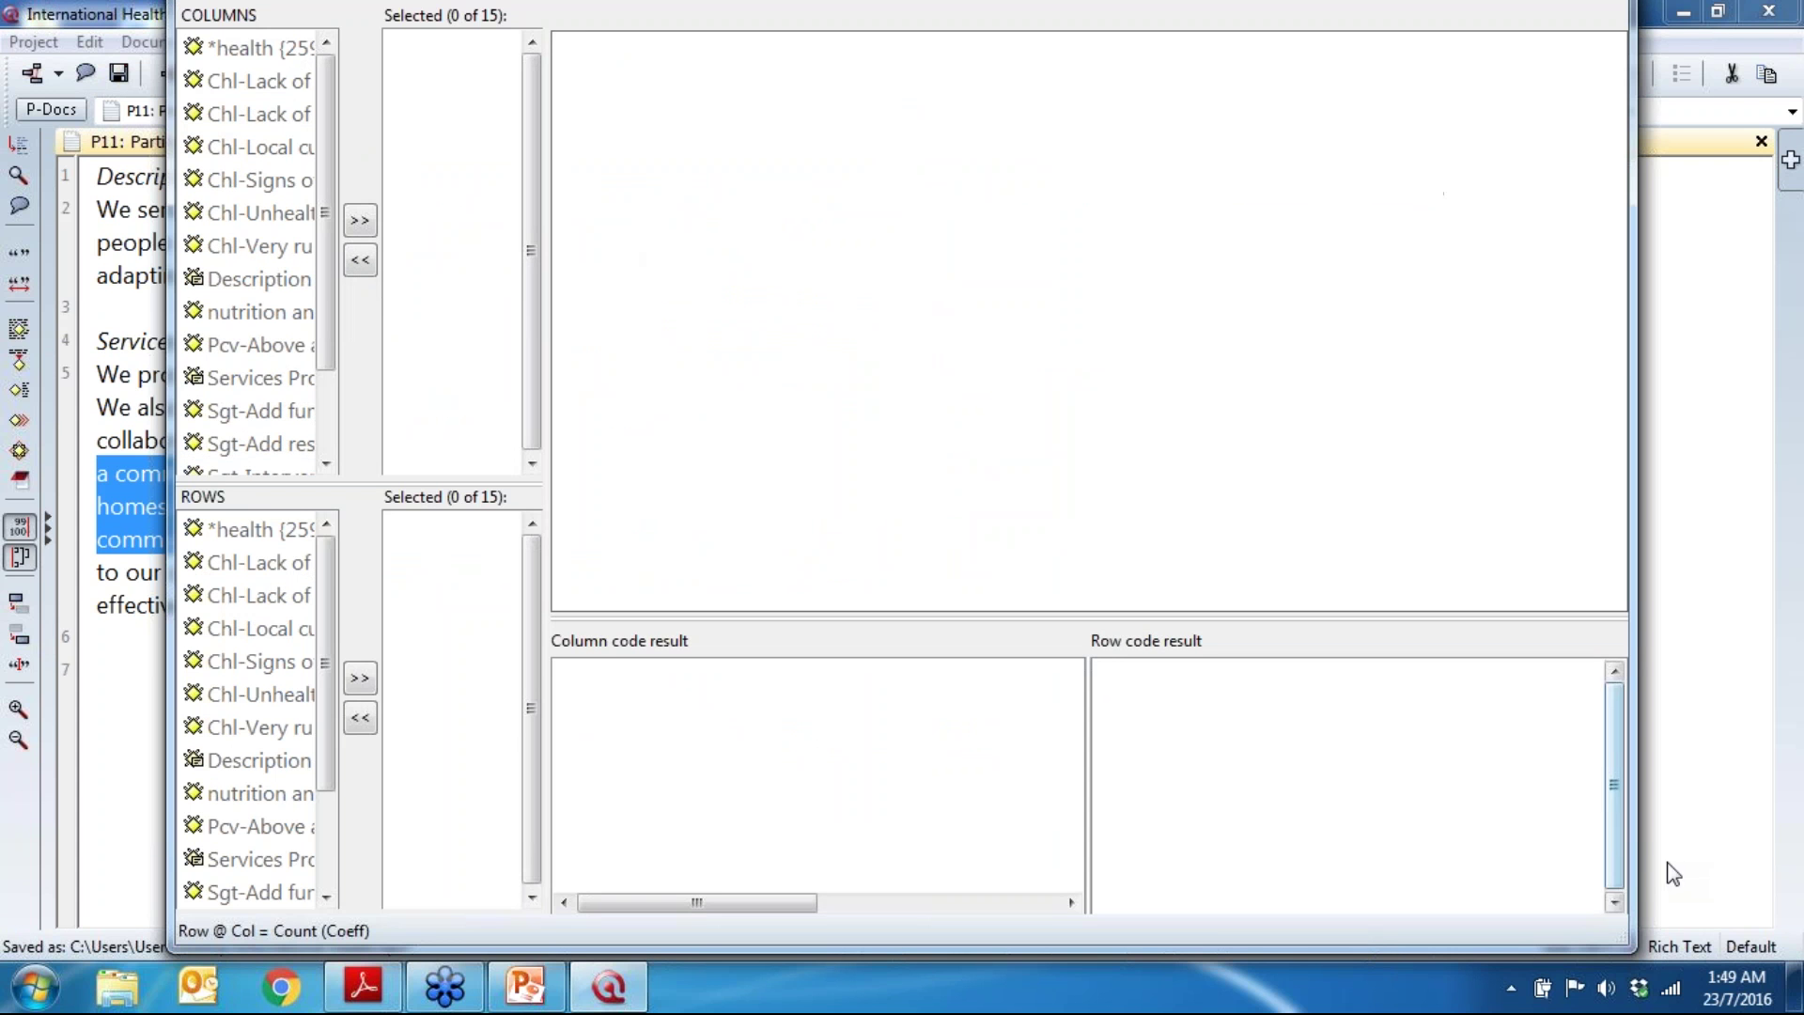
drag(1632, 850, 1577, 850)
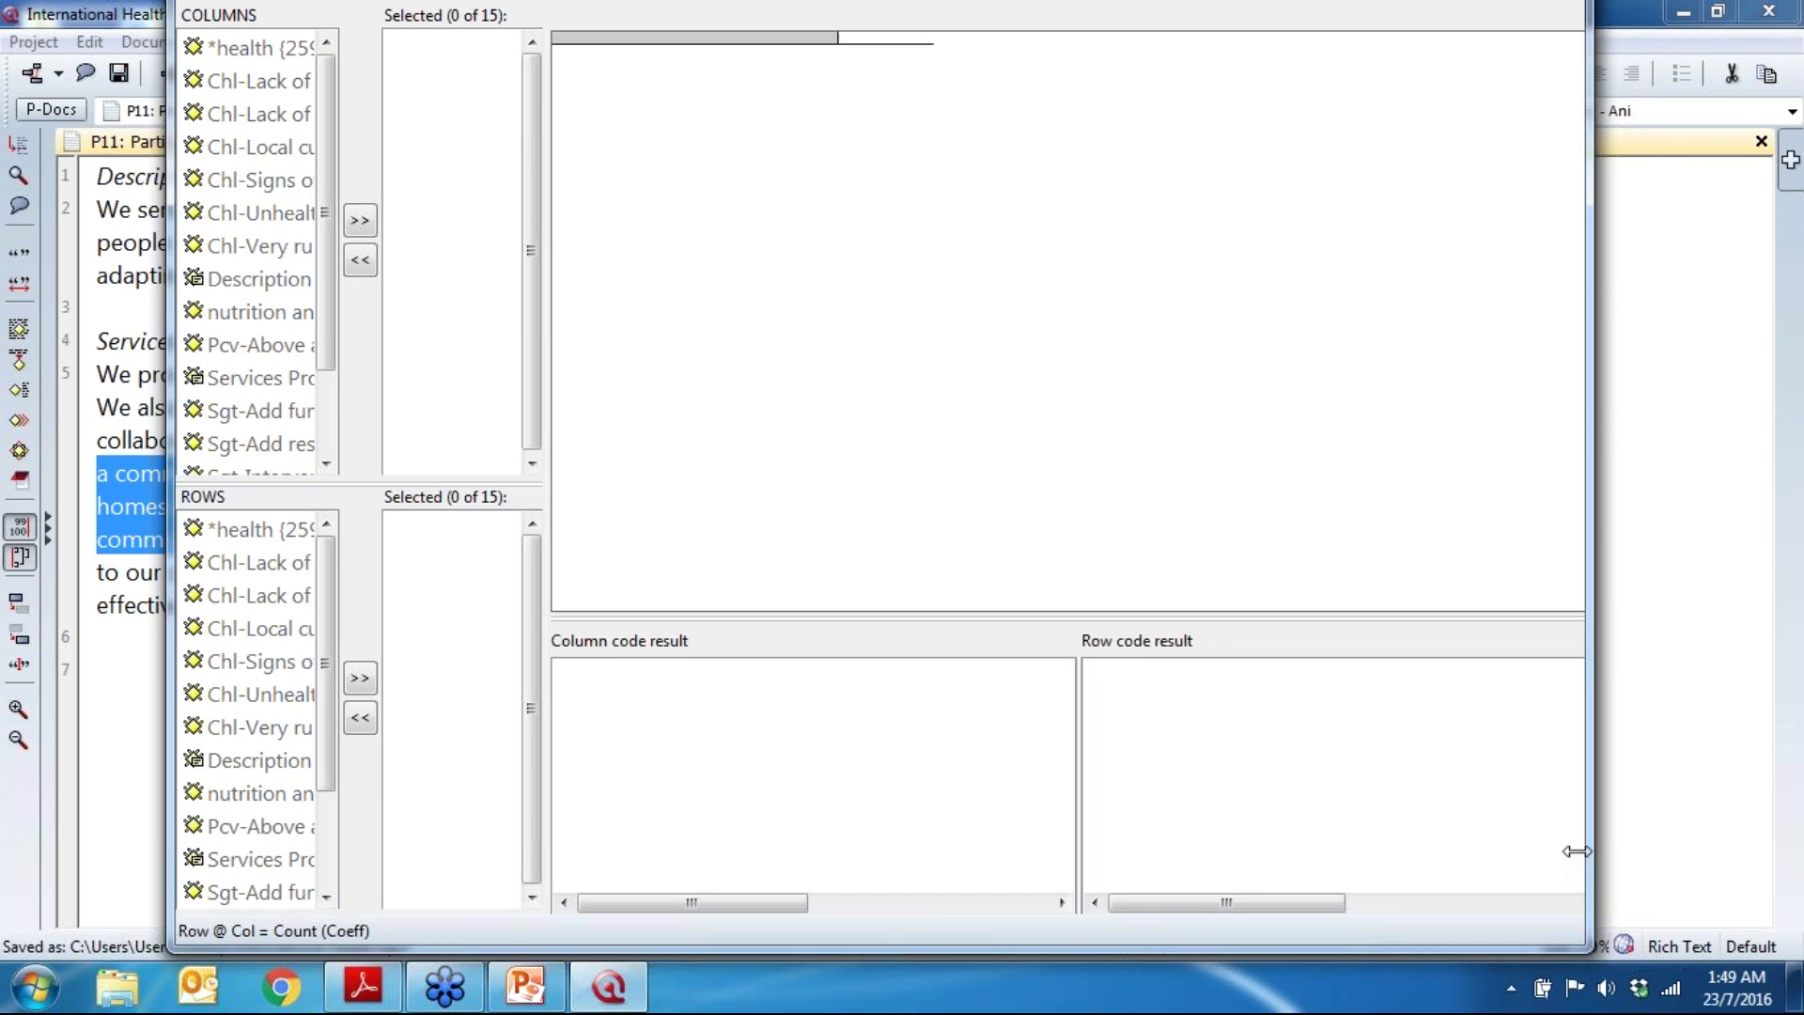
drag(1043, 19, 1118, 109)
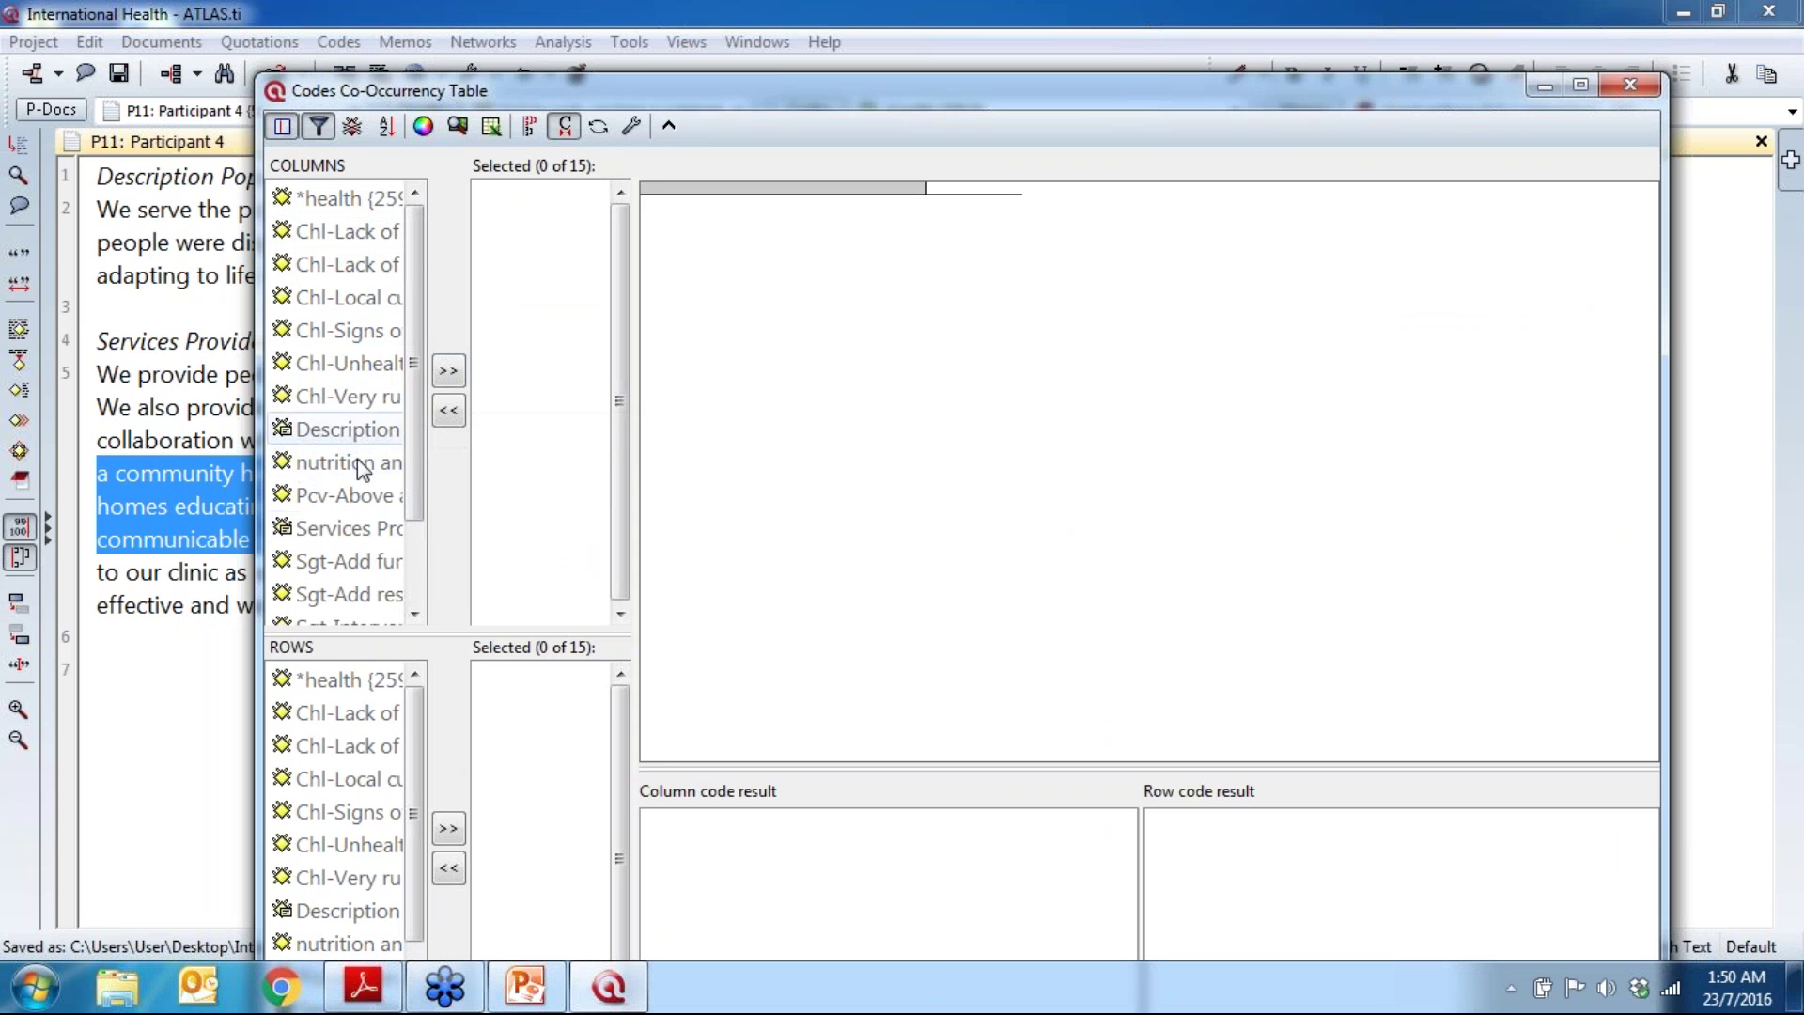
Step: Build the co-occurrence table with Services Provided and Chl-Lack of funding as columns, and Chl-Local culture and *health as rows
double_click(368, 532)
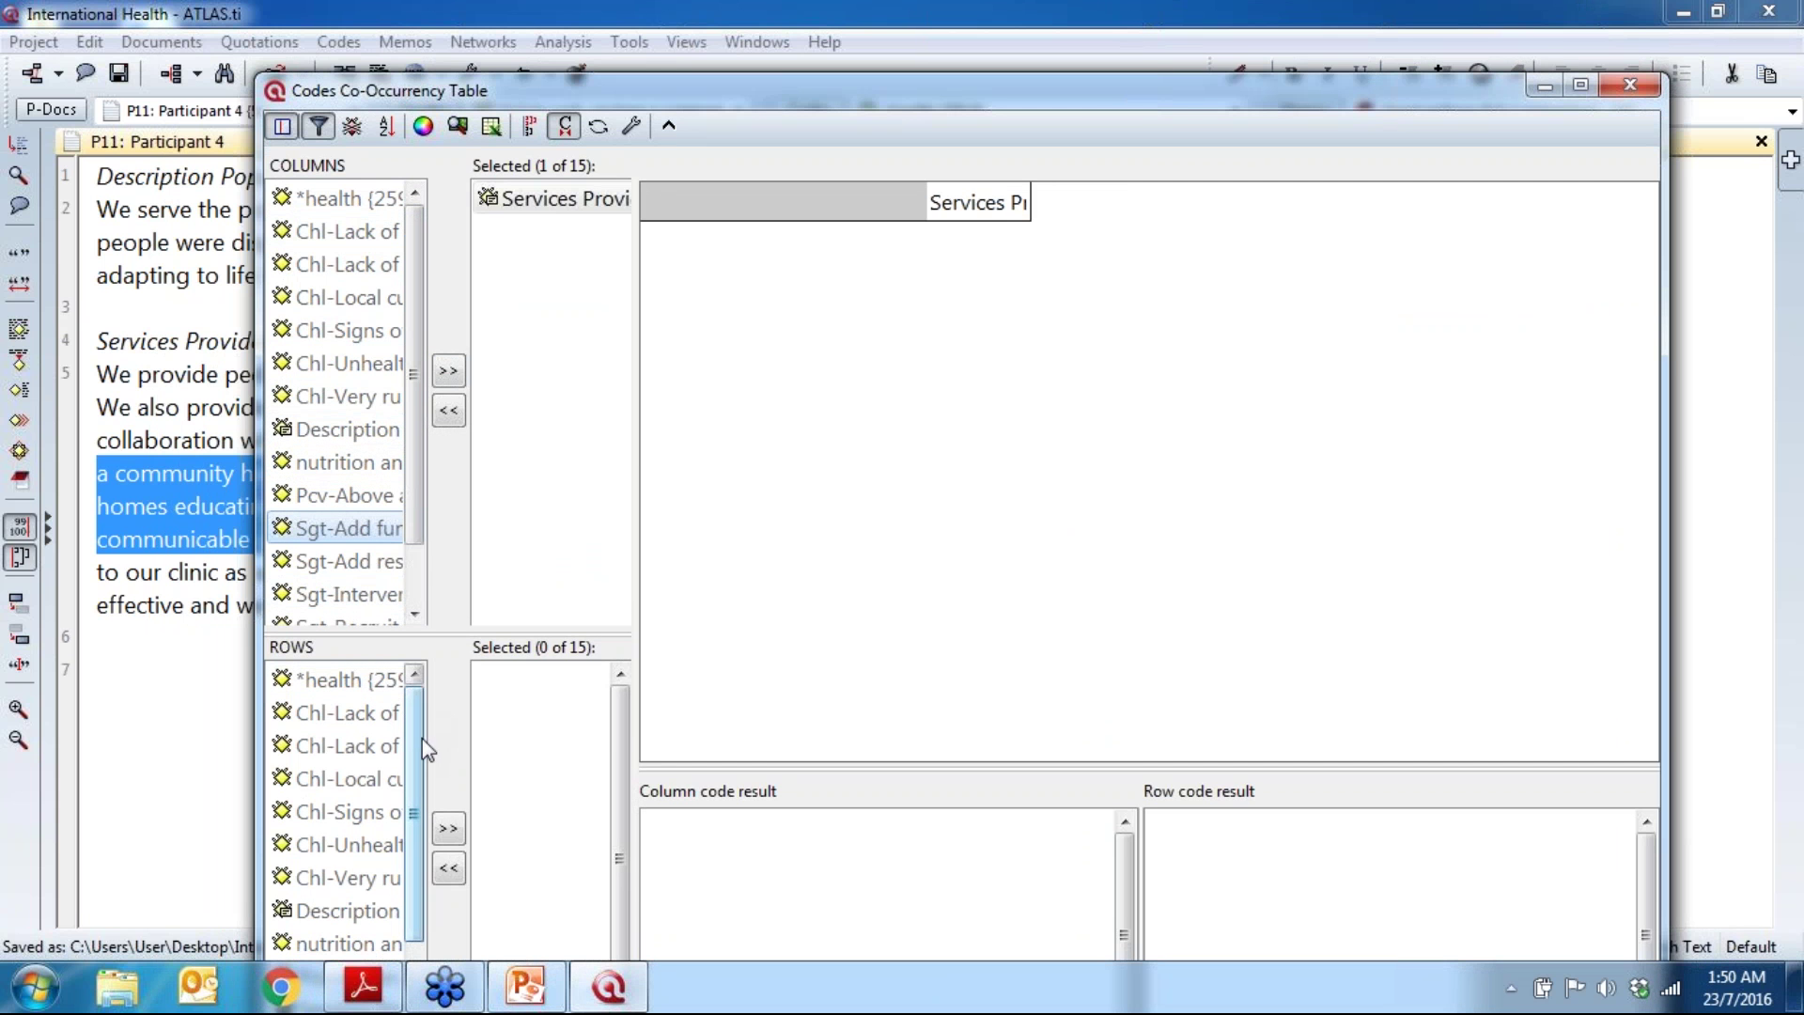
double_click(383, 780)
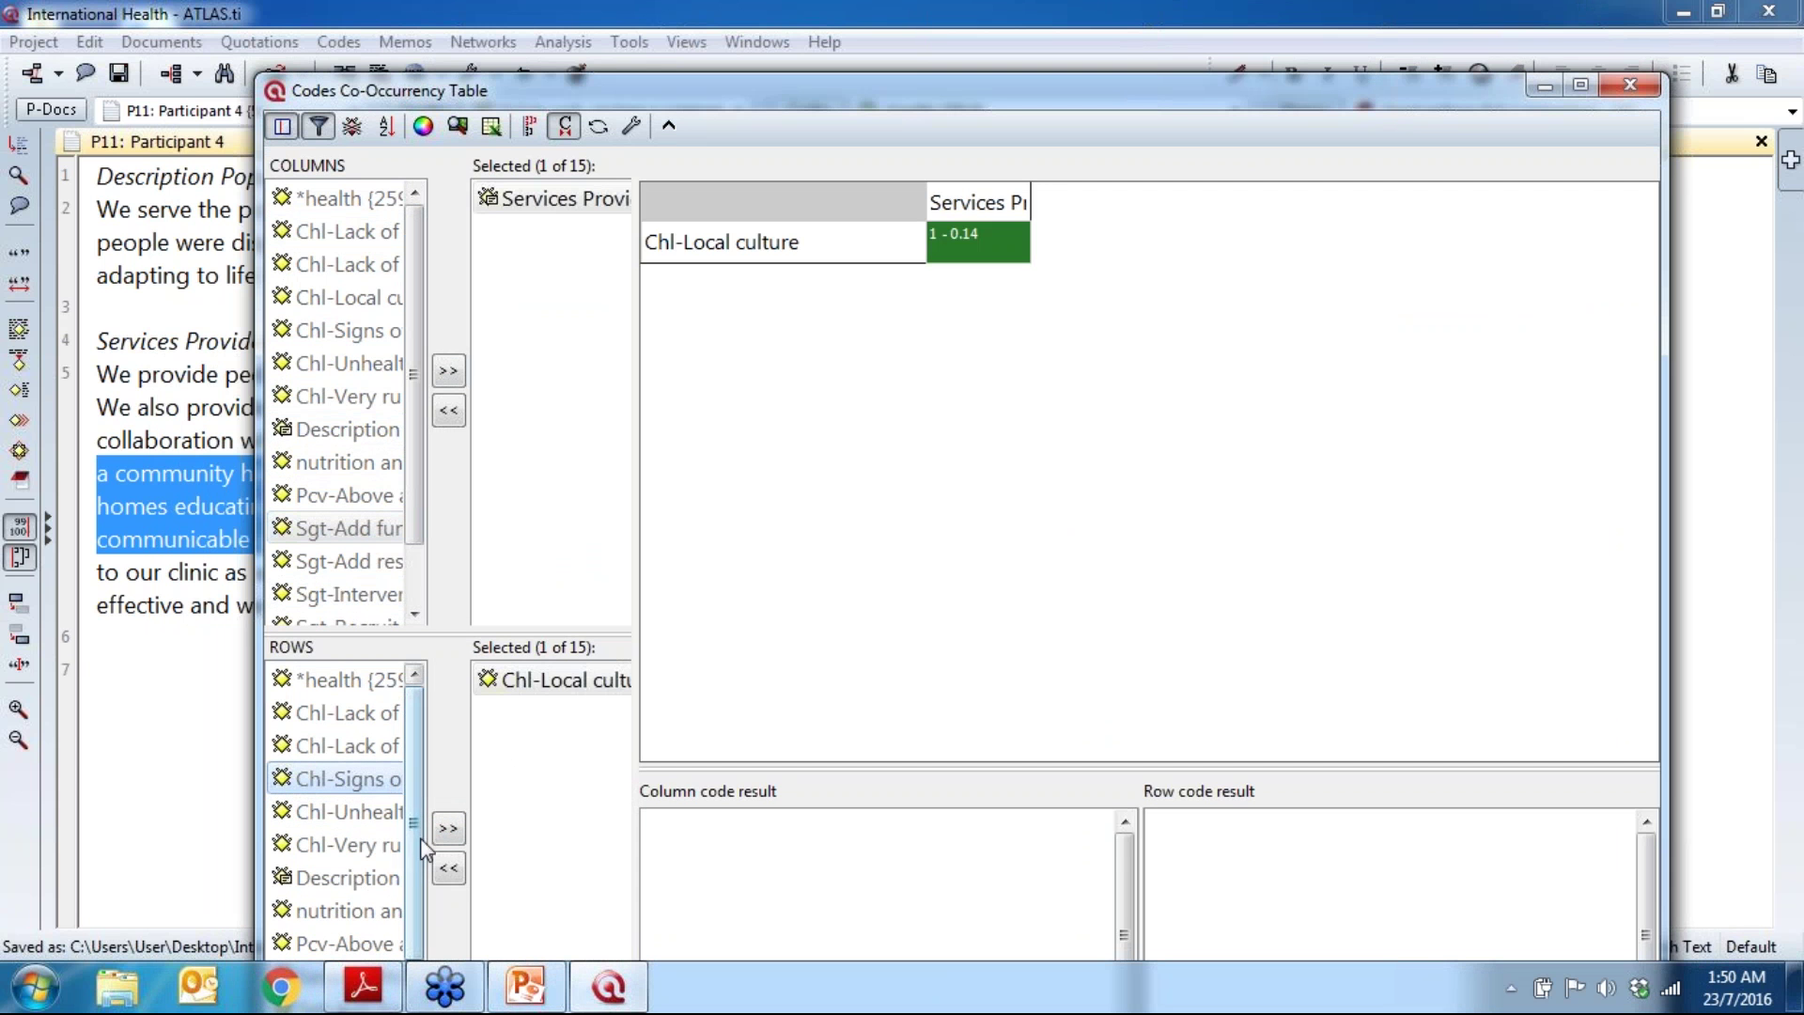
double_click(391, 680)
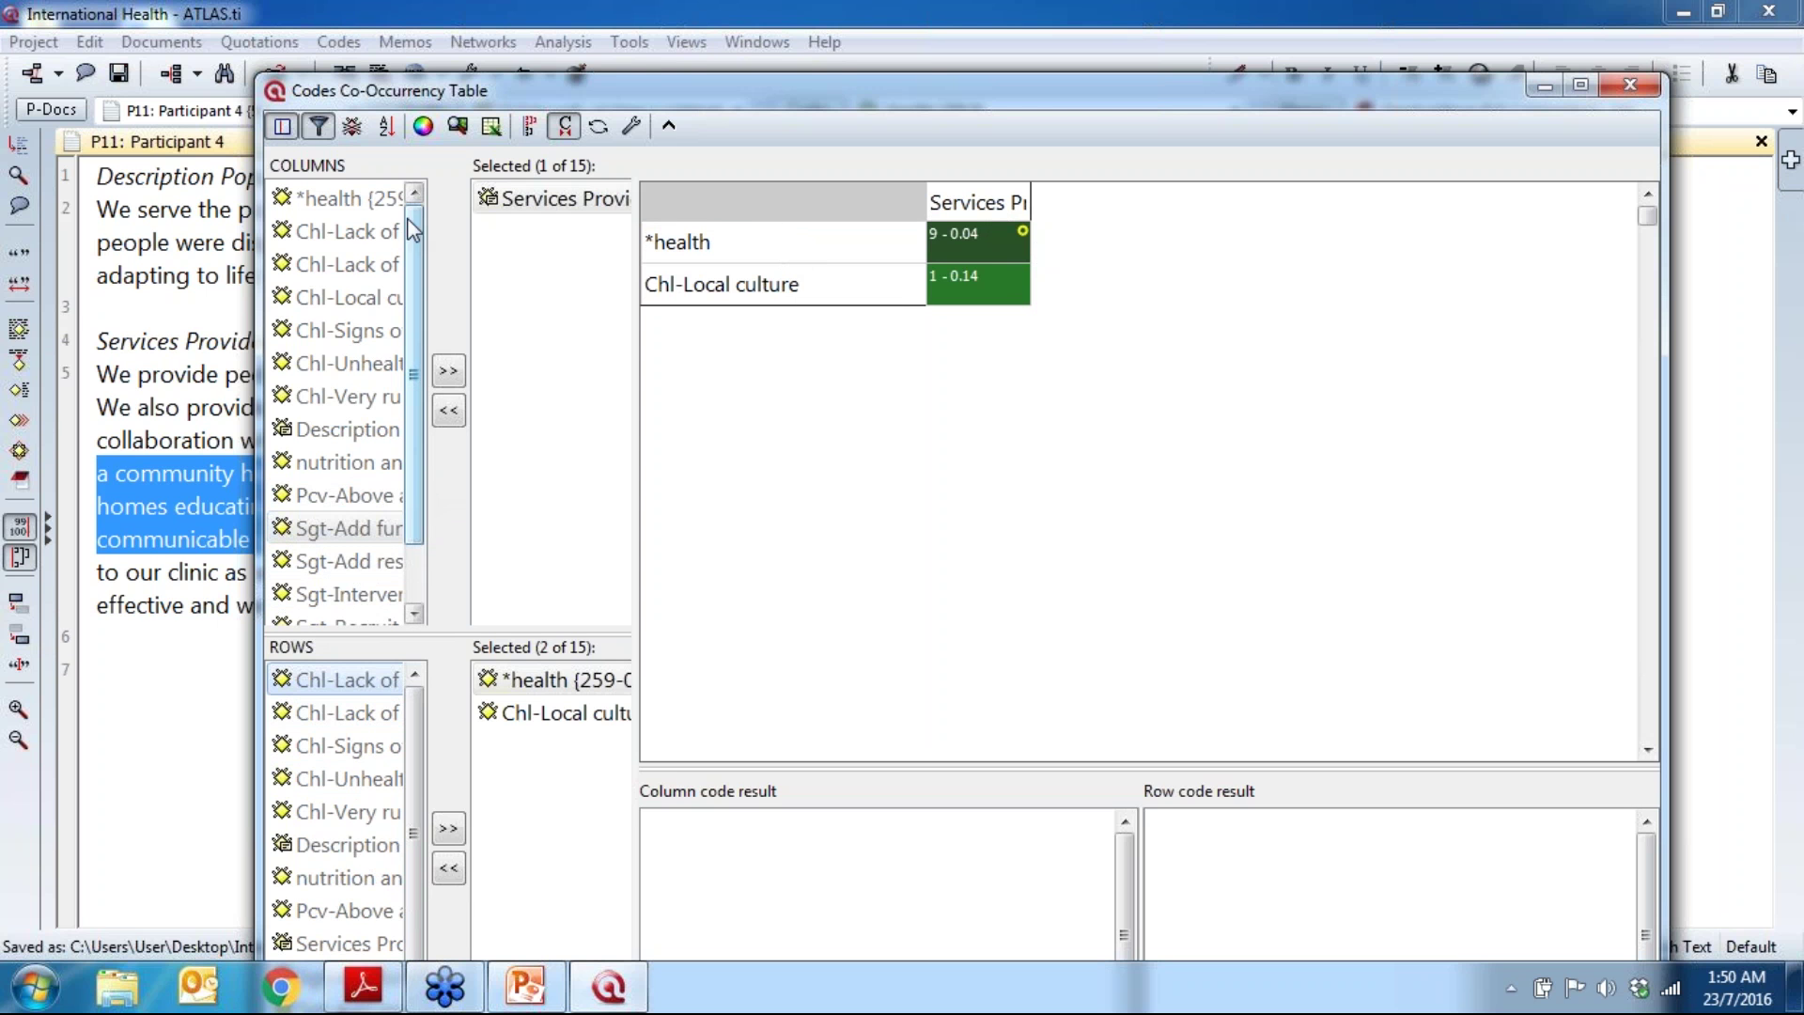
double_click(341, 232)
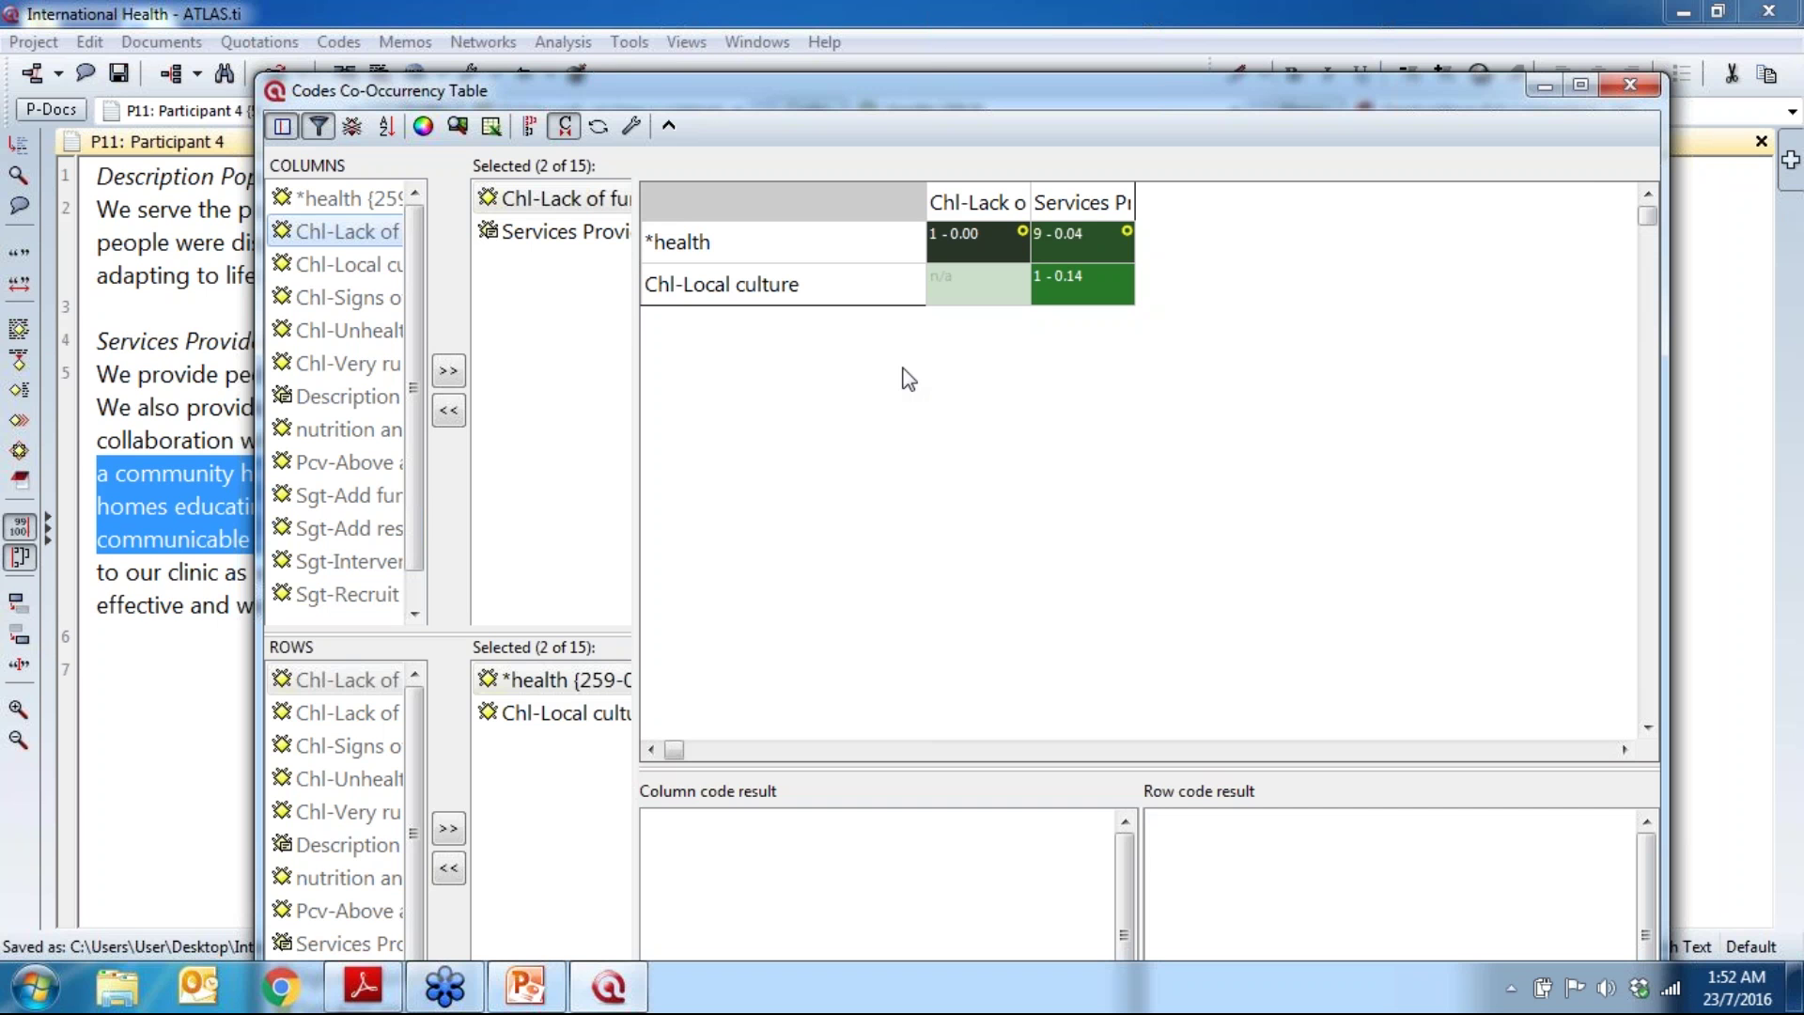
Step: Compare the table with the Co-occurrences slide in PowerPoint, and examine the cell for *health and Chl-Lack of funding
click(1781, 77)
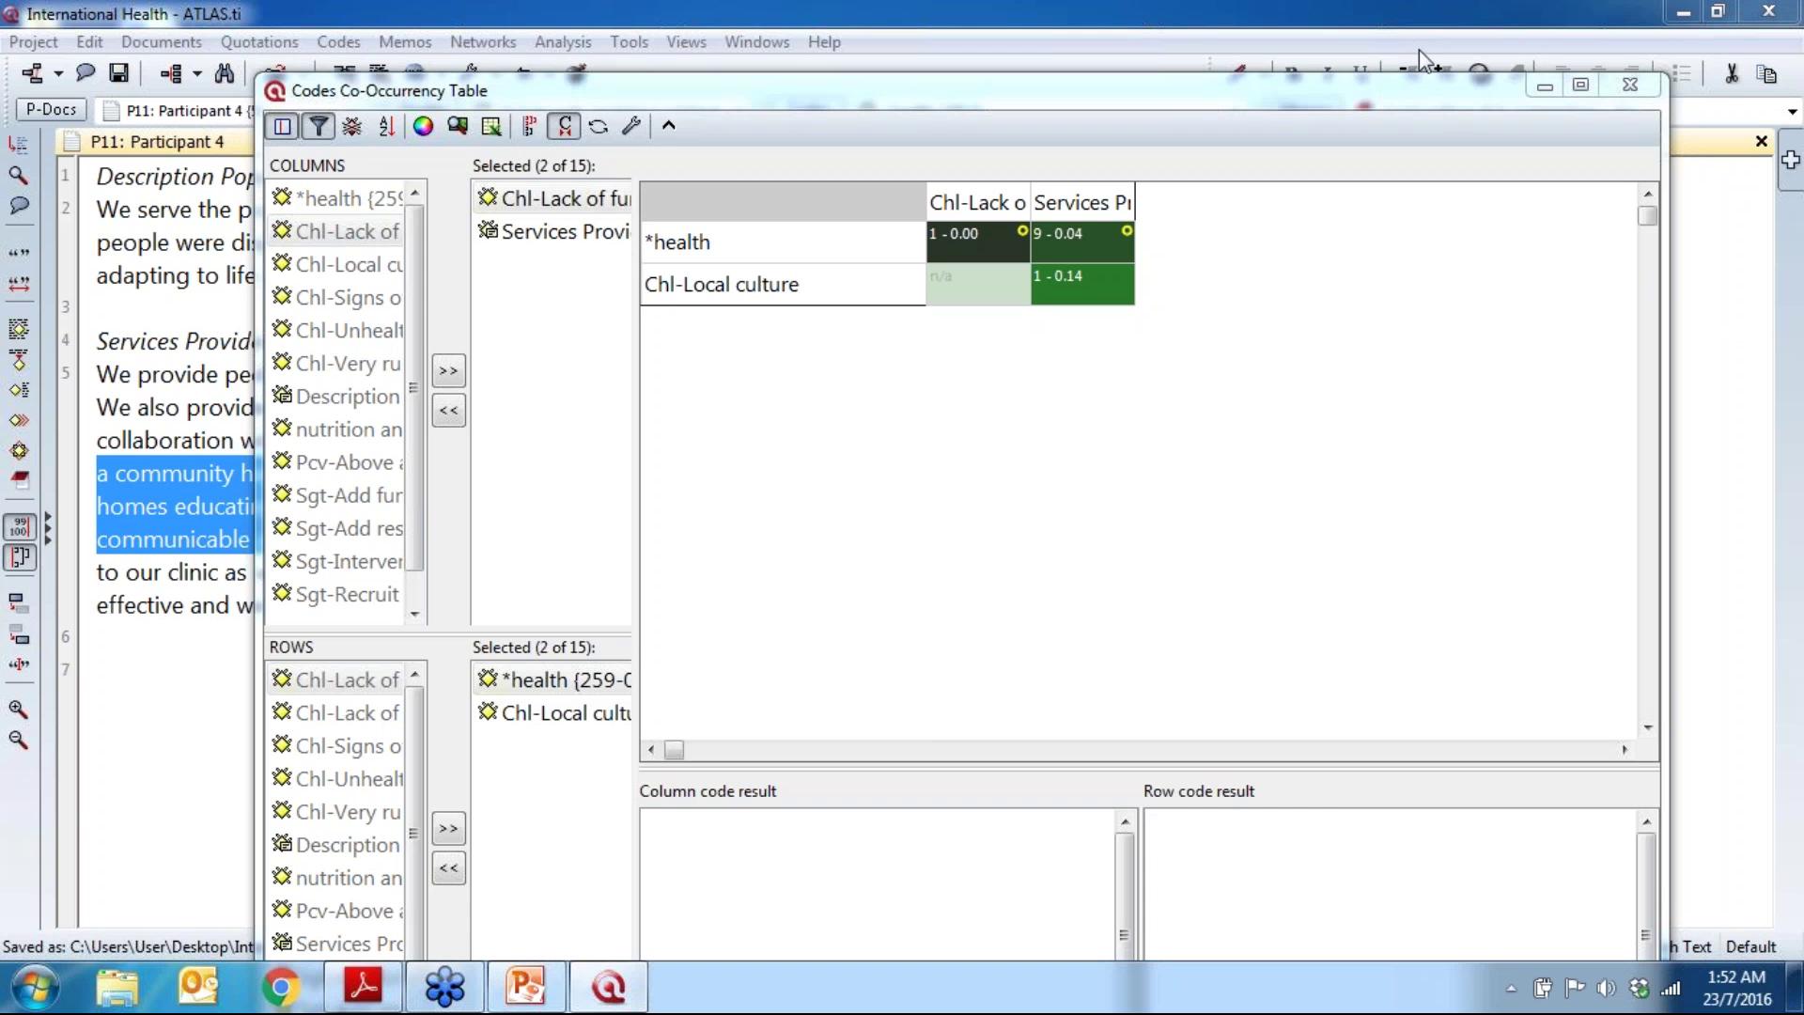
click(1395, 417)
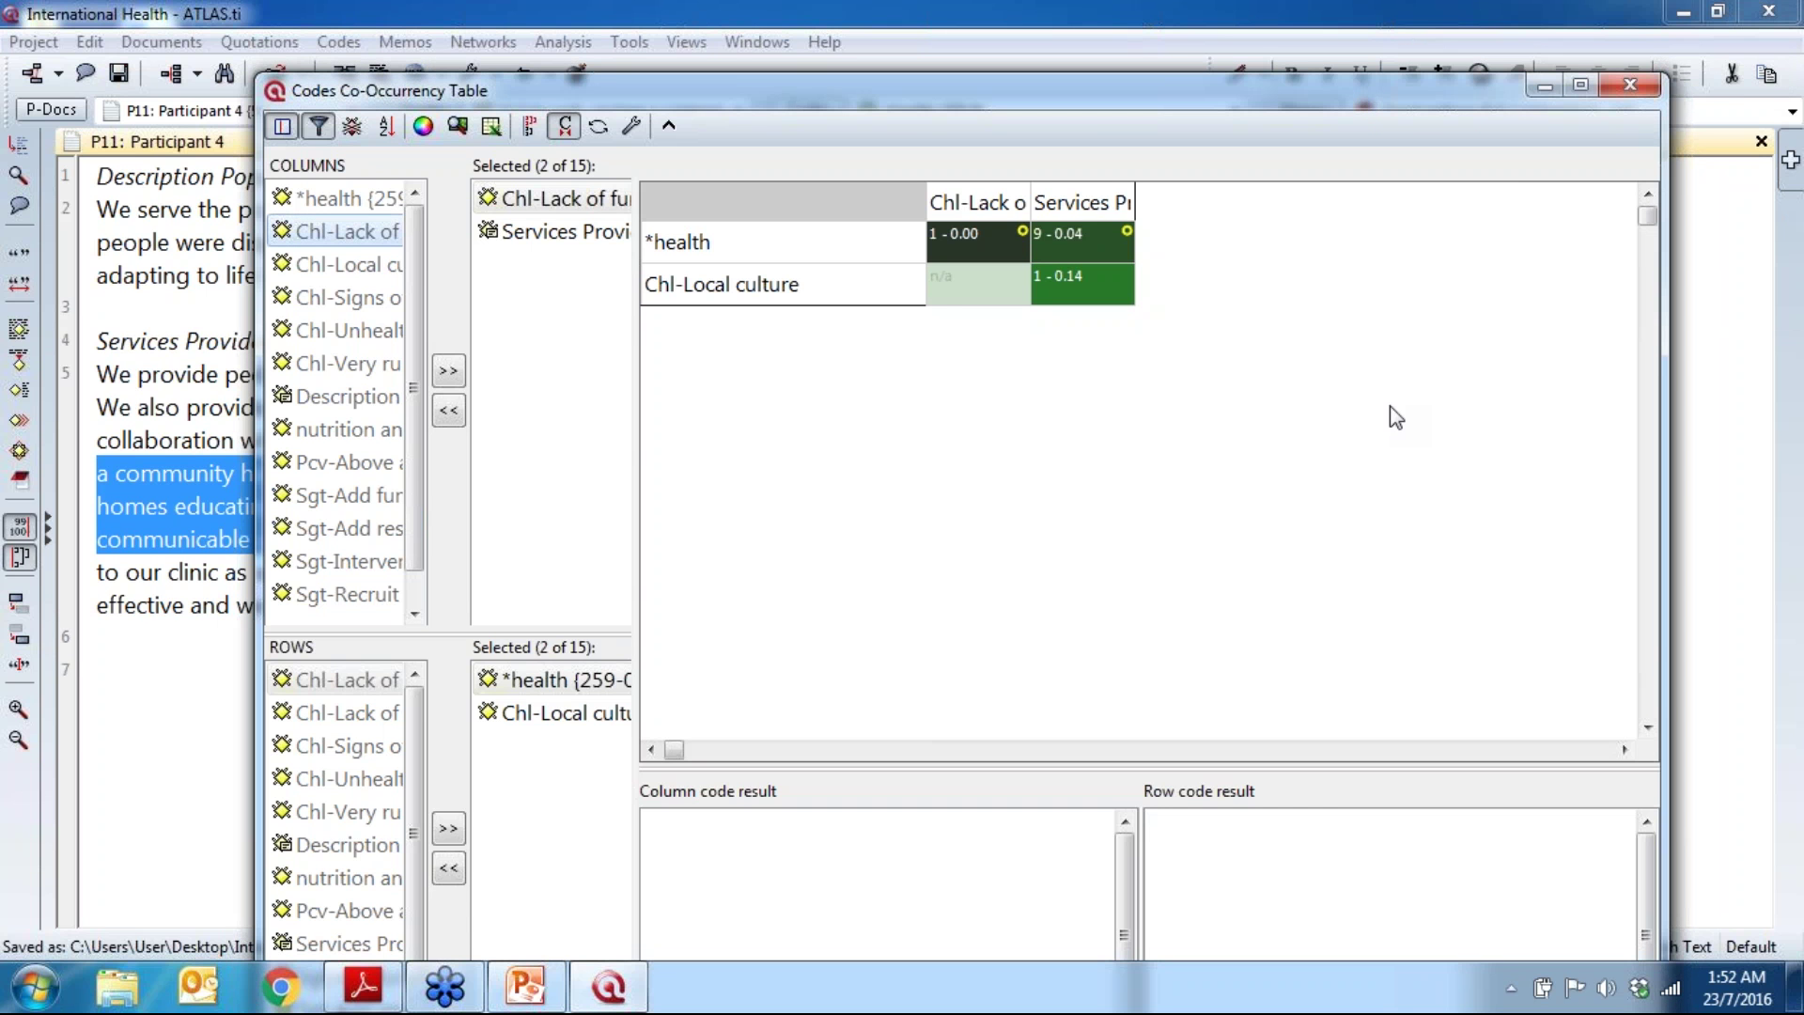
click(528, 1004)
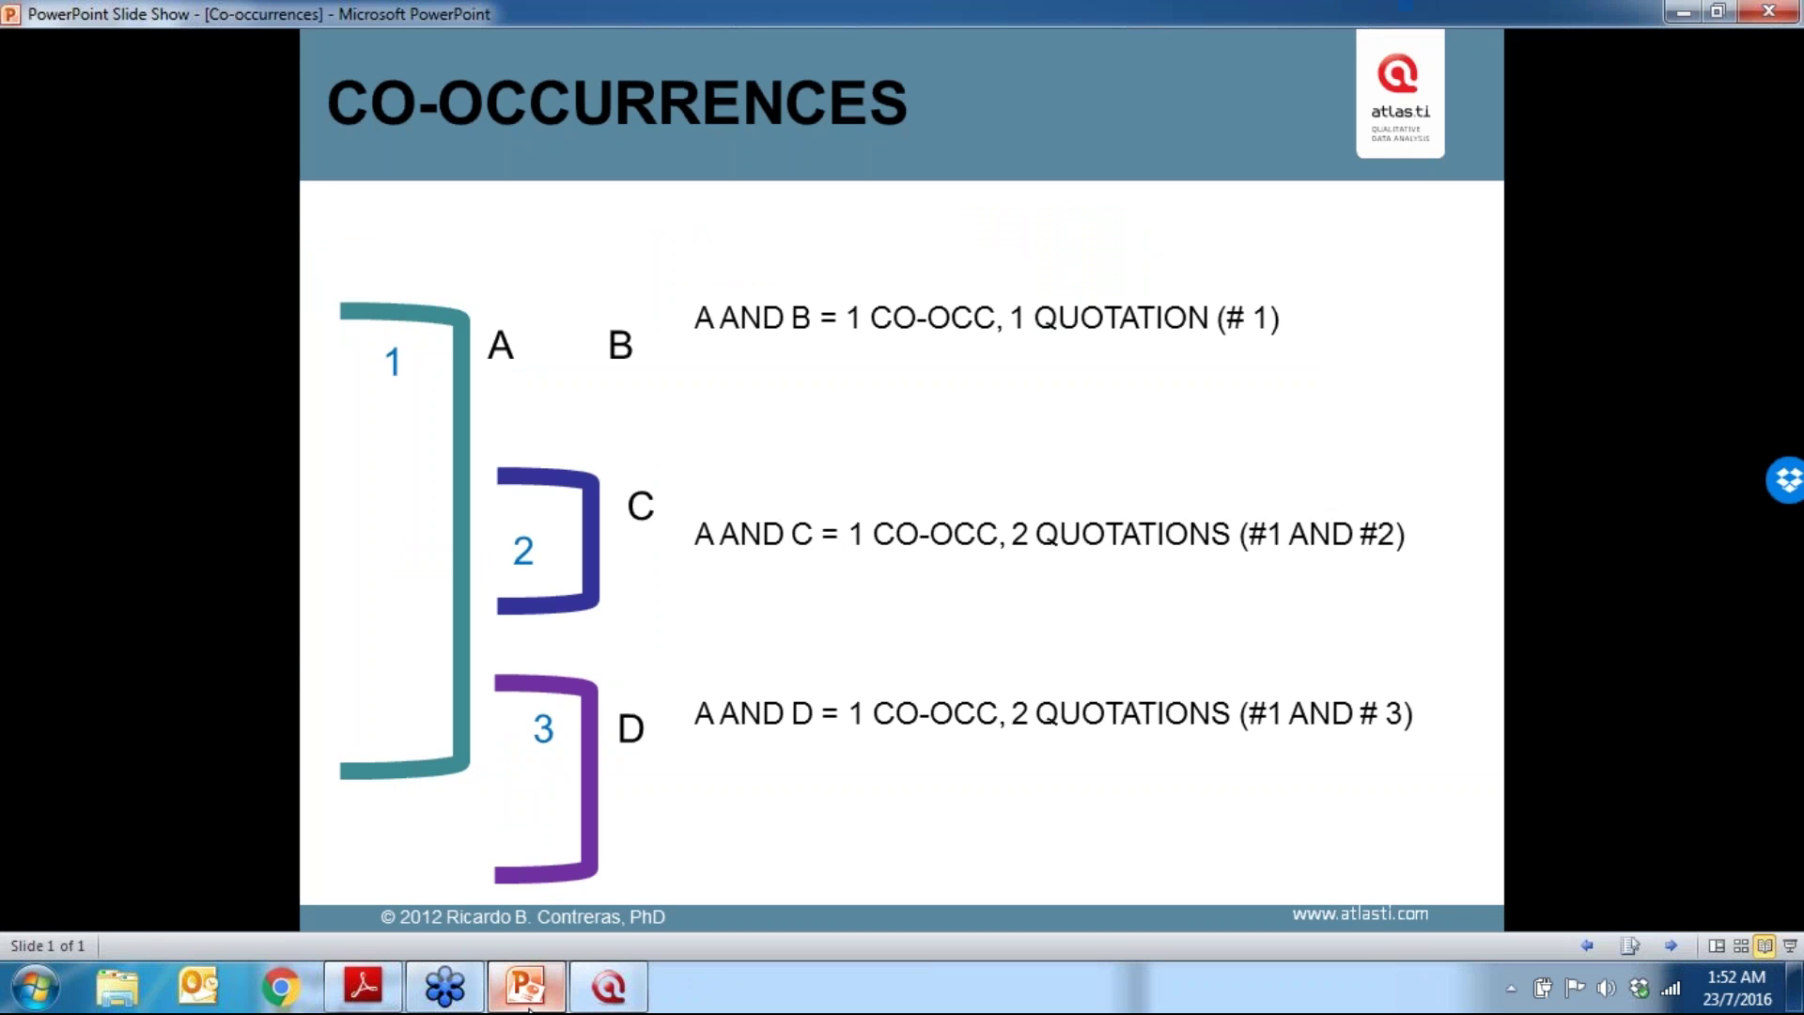
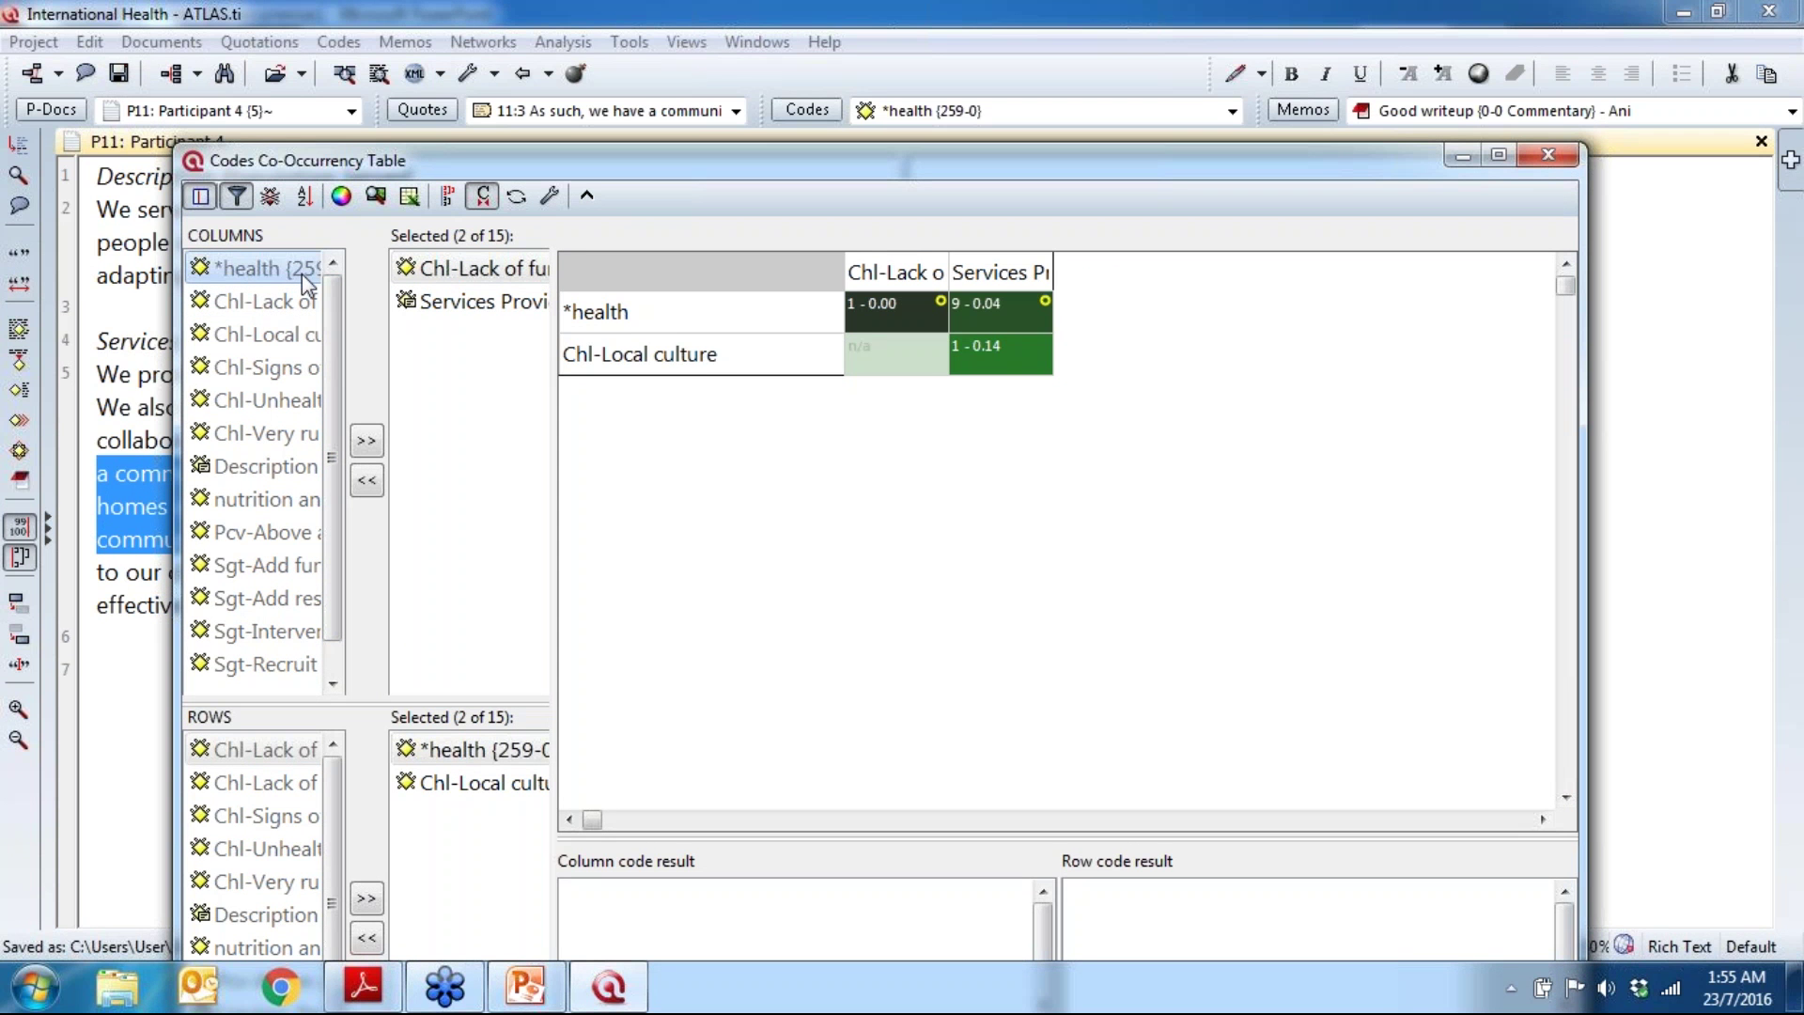
mouse_move(858, 316)
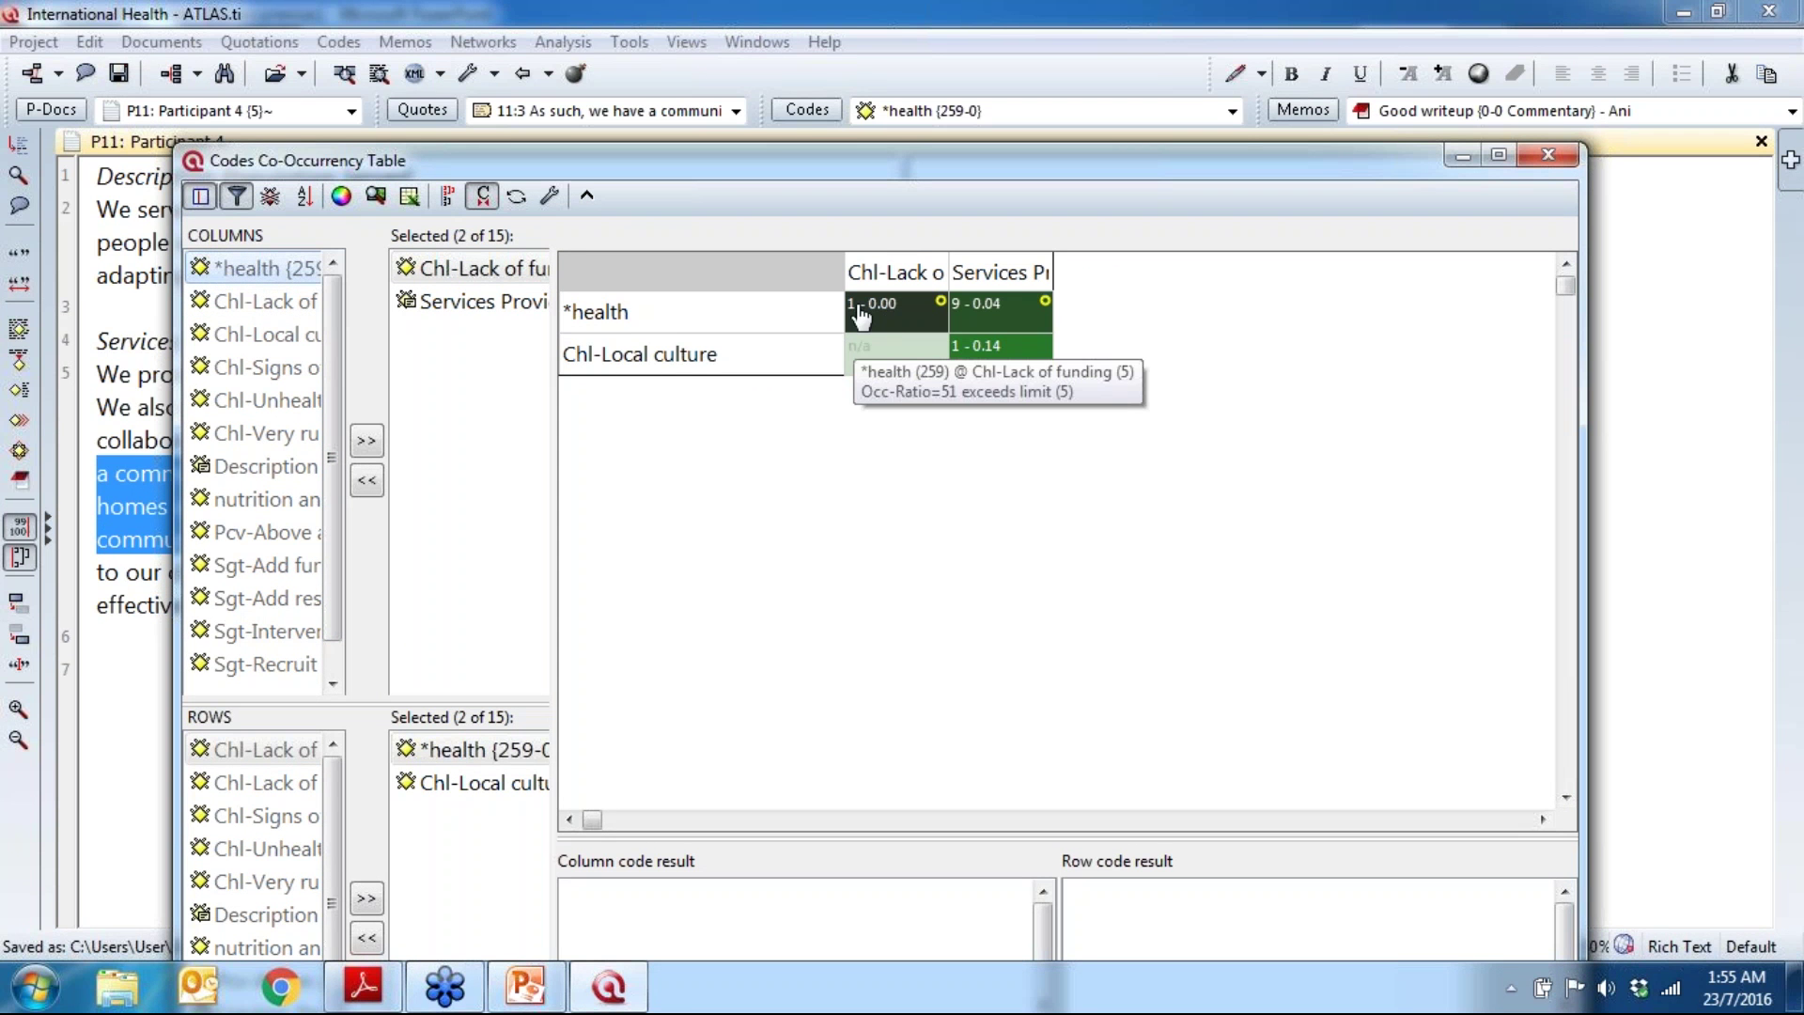
Step: Widen both table columns to fit their code names, and list the quotations where *health co-occurs with Chl-Lack of funding
mouse_move(996, 332)
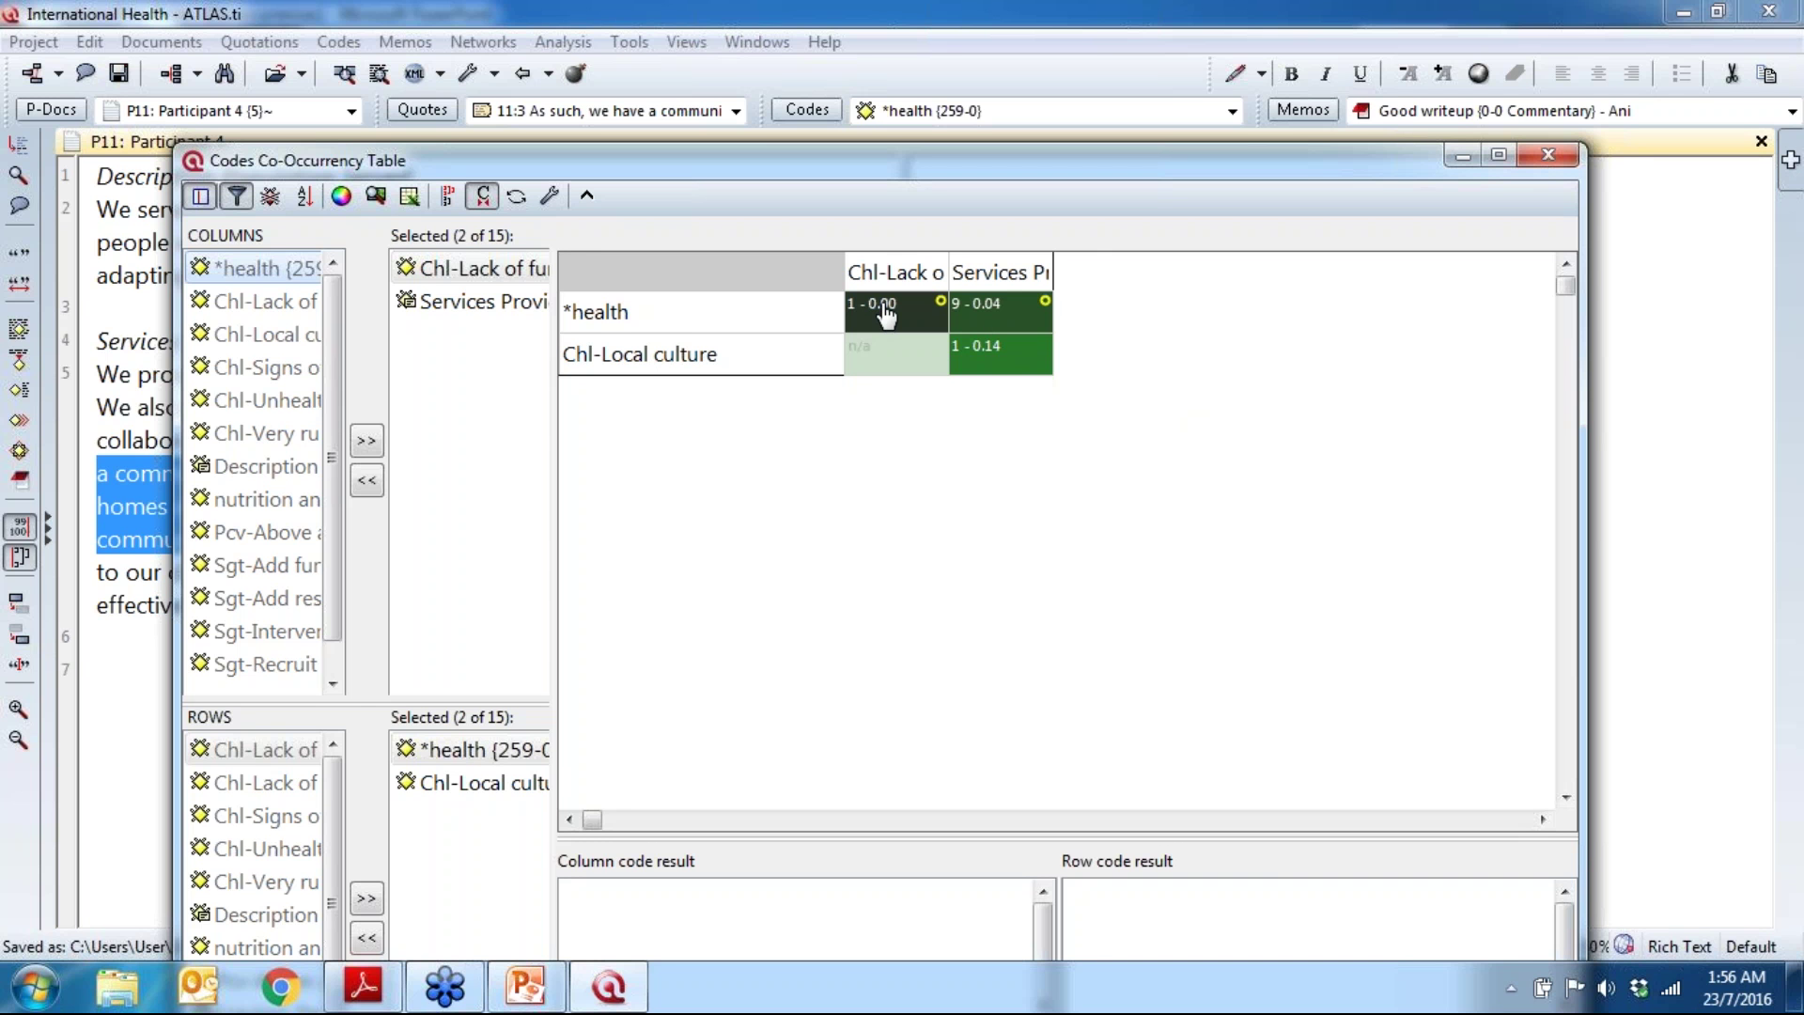
drag(947, 265, 1059, 264)
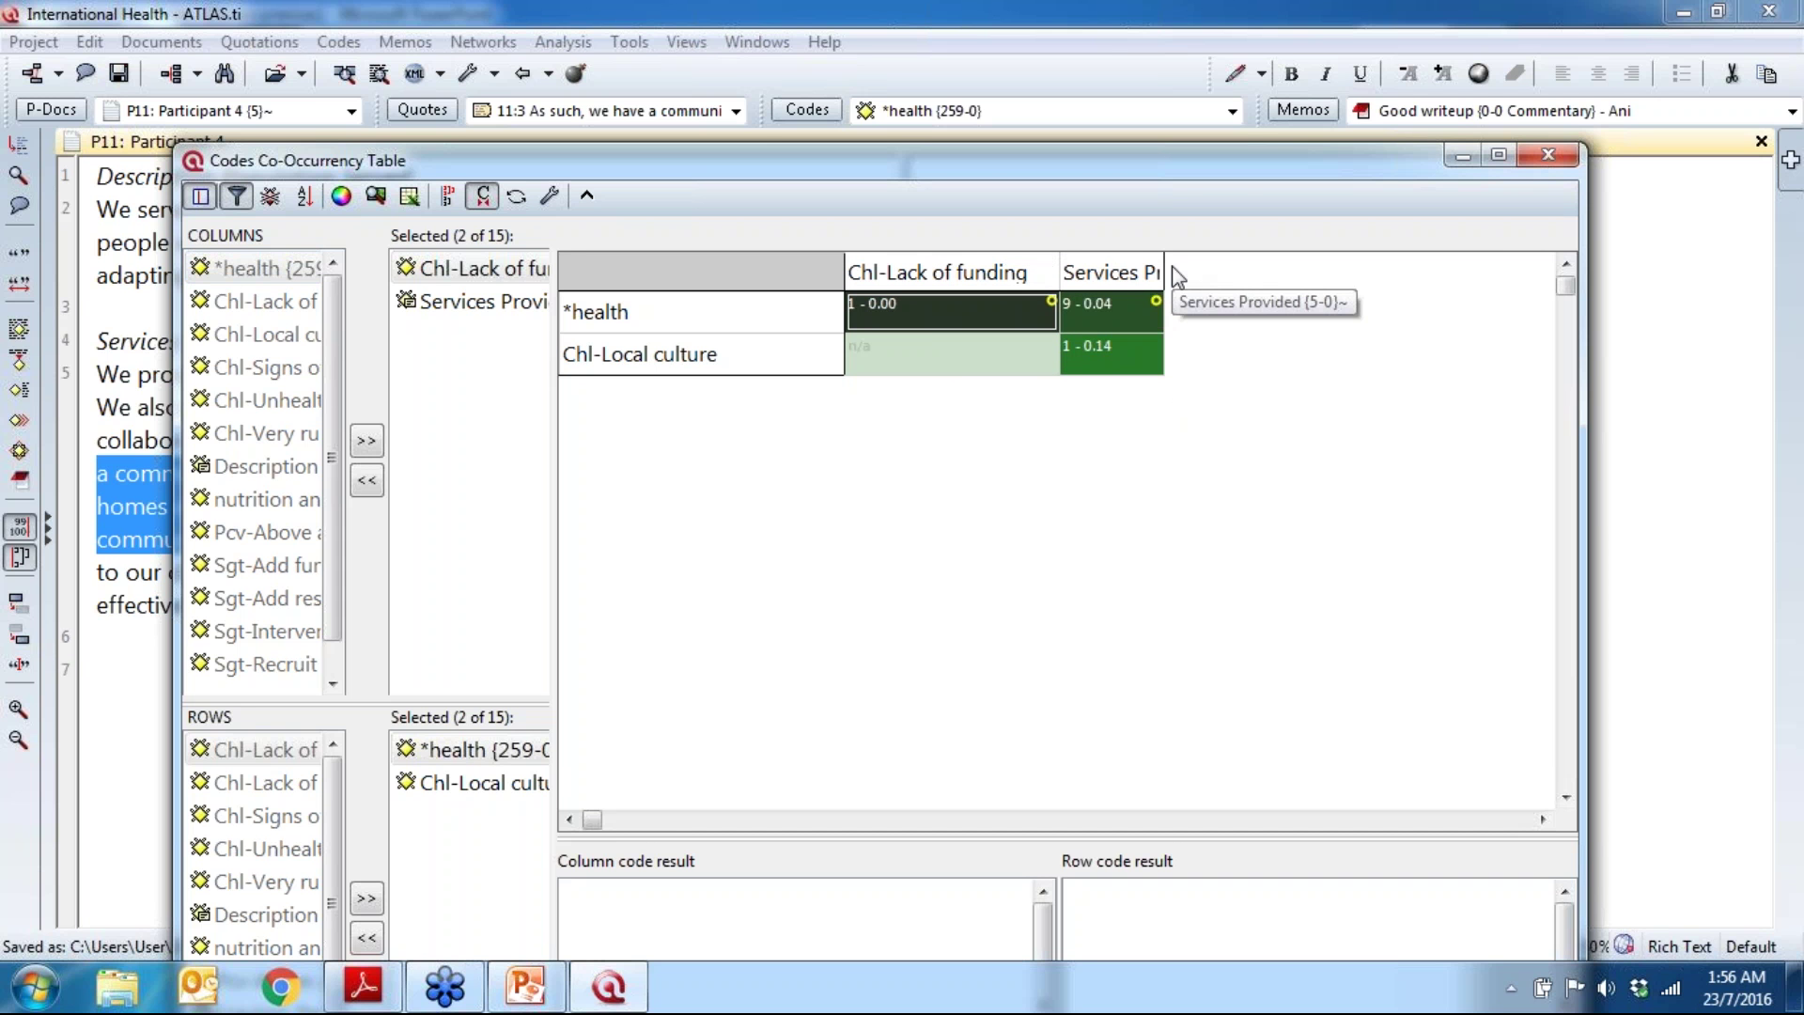
drag(1163, 263, 1275, 263)
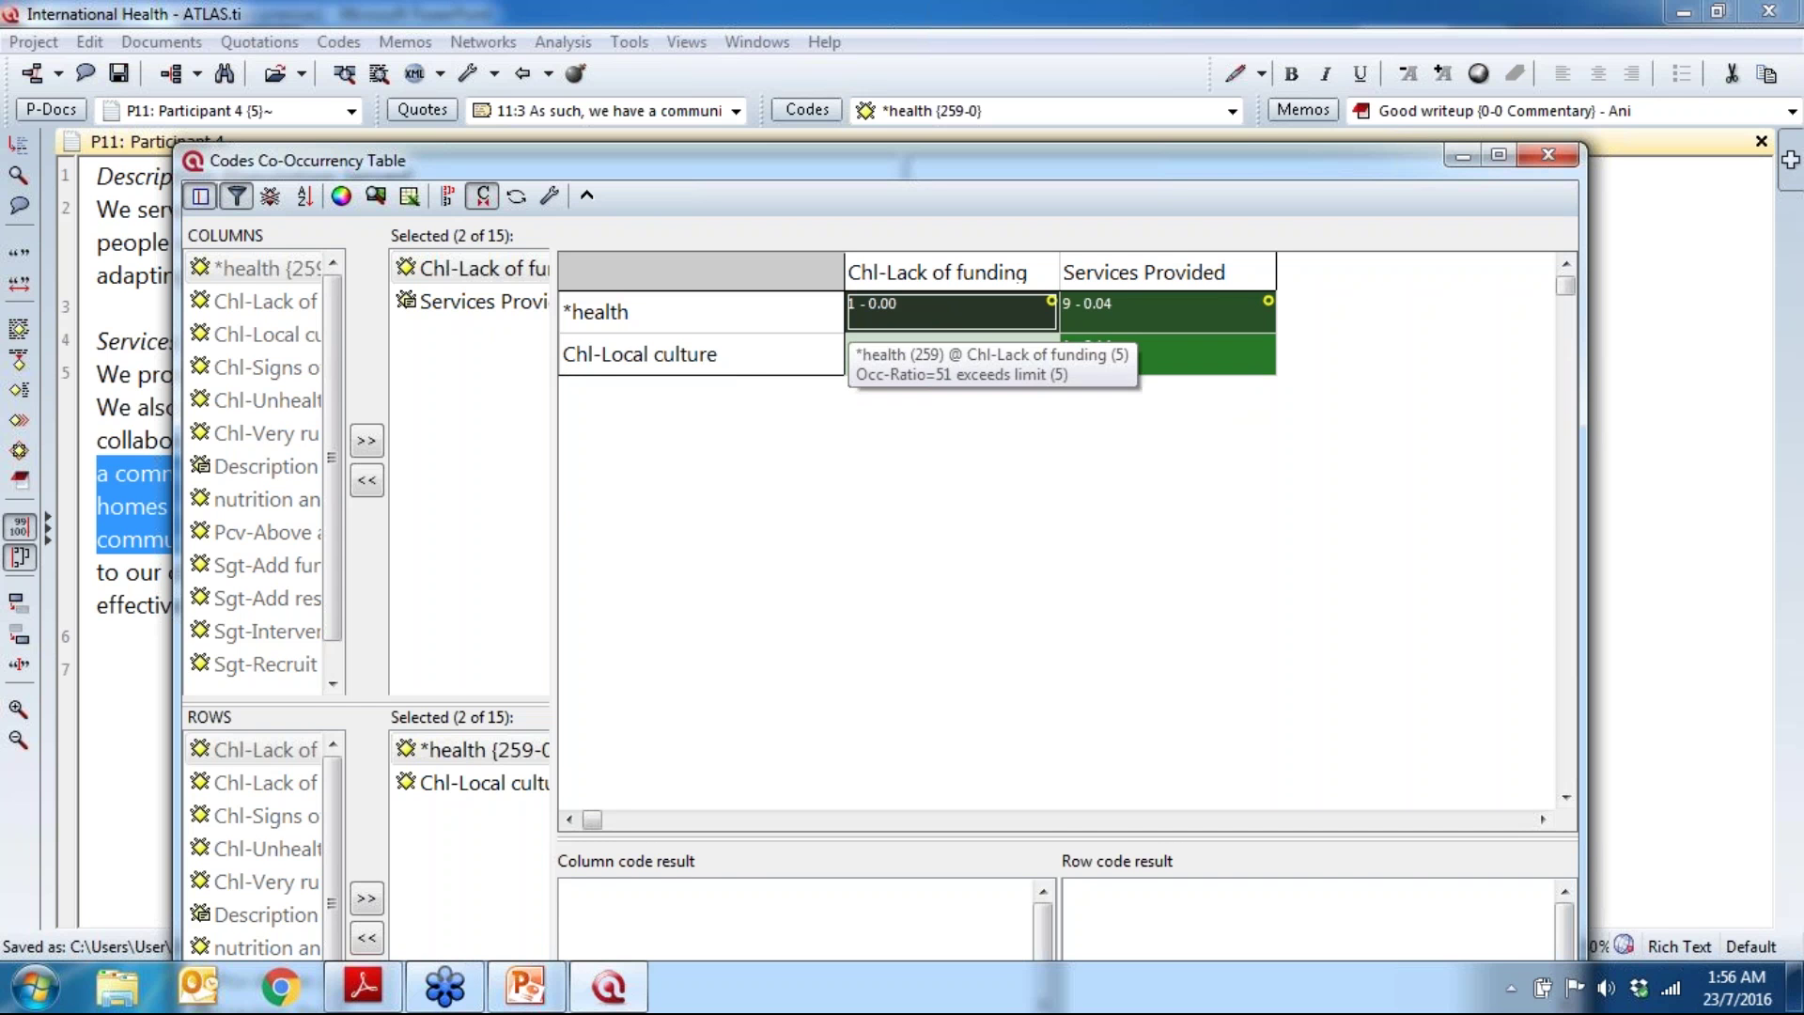
click(949, 312)
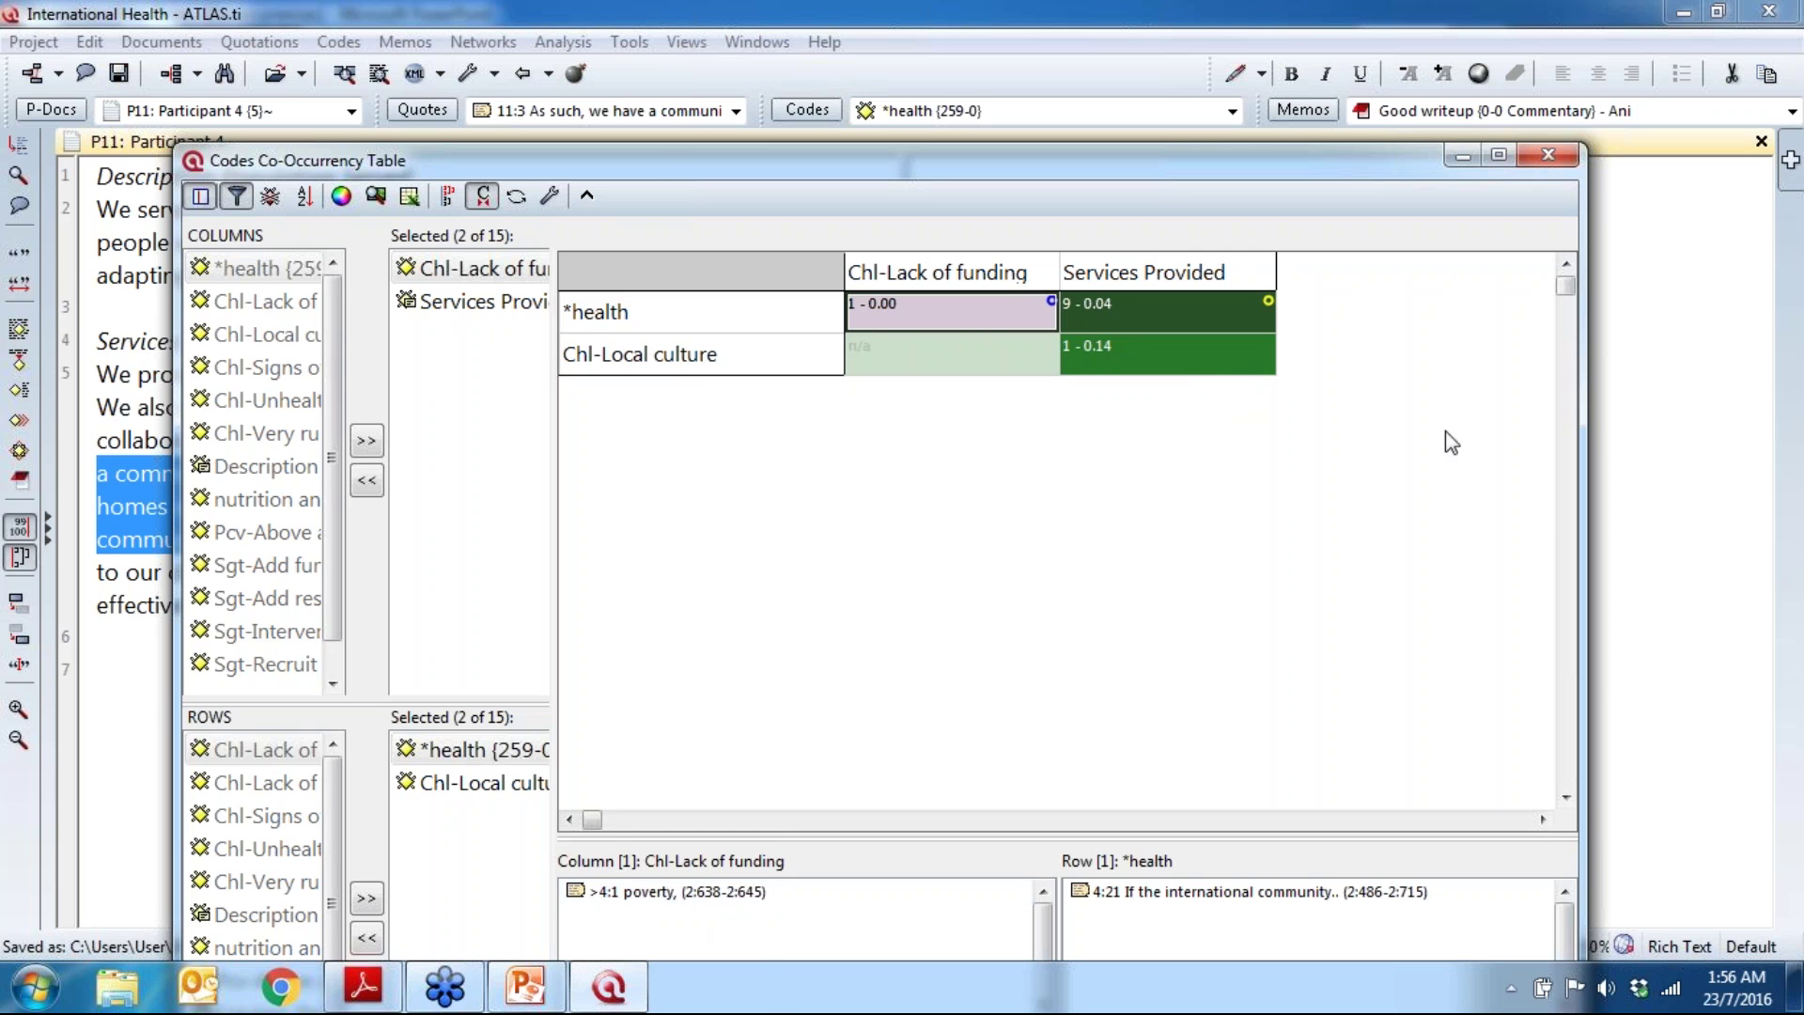
Step: Maximize the co-occurrence table, examine its four cells and the listed quotations, and restore the window to its former size
click(1498, 154)
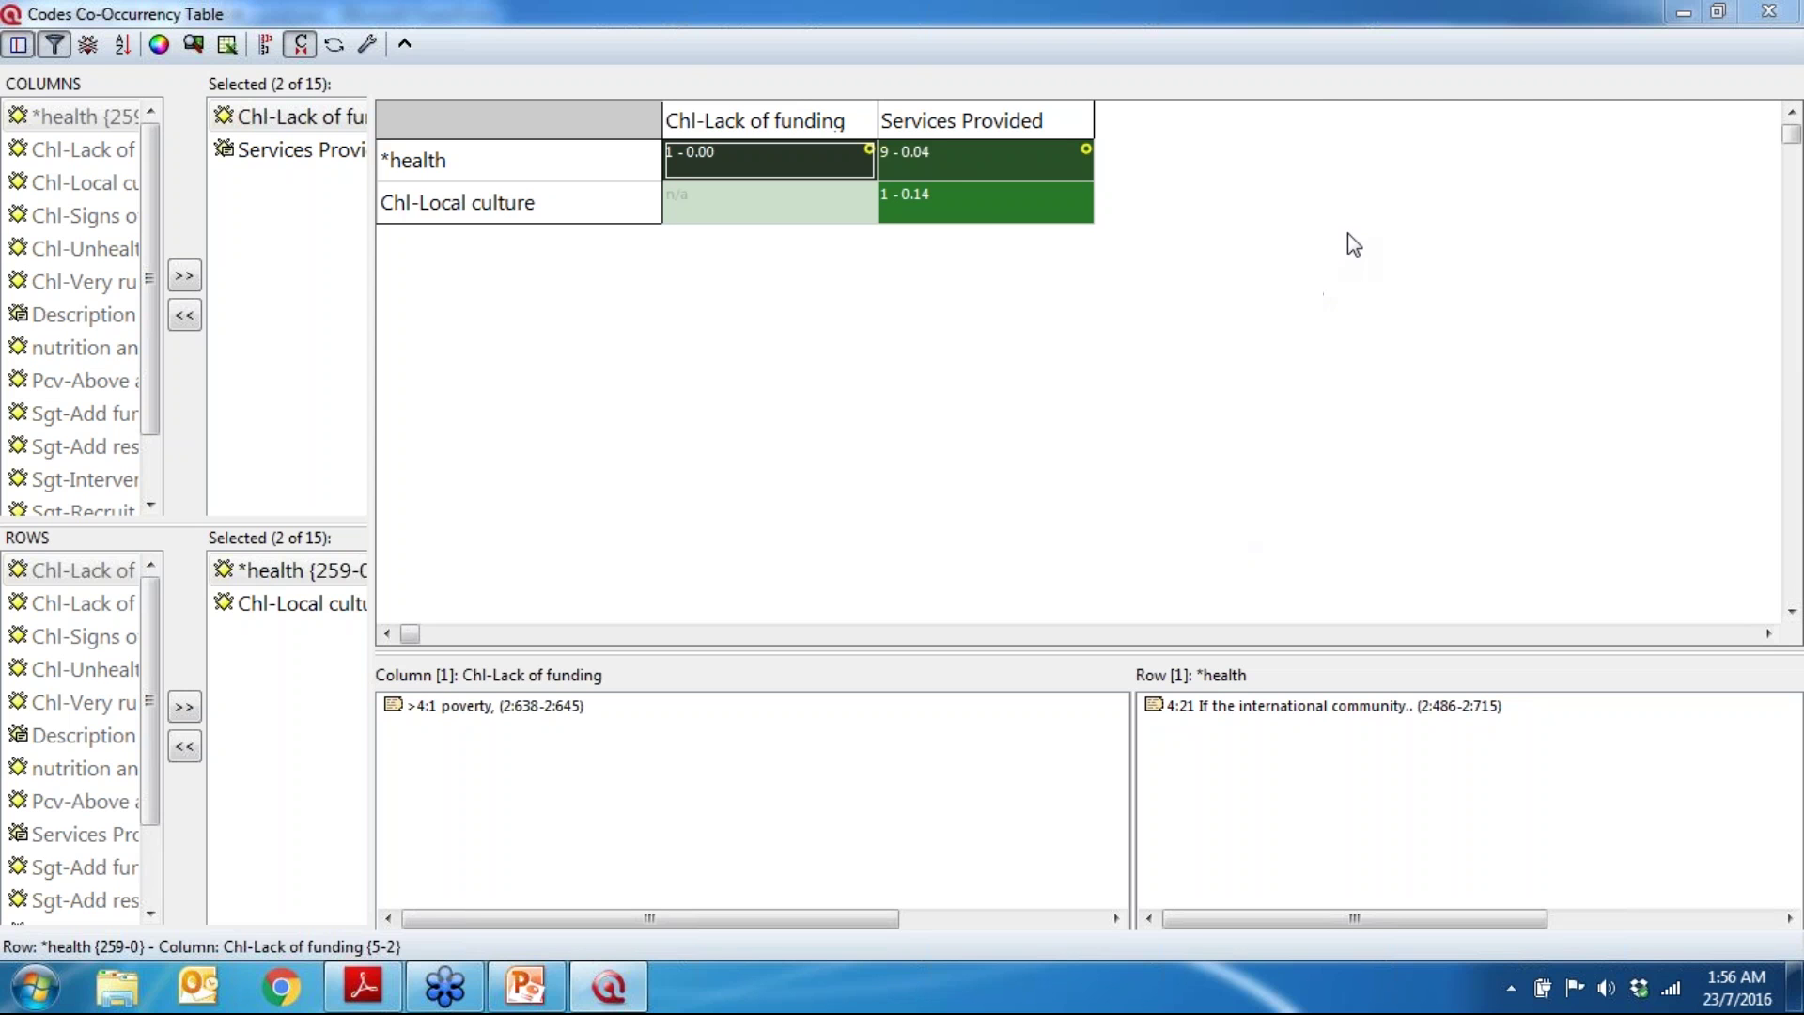
mouse_move(977, 175)
mouse_move(976, 224)
mouse_move(709, 220)
mouse_move(909, 223)
mouse_move(851, 216)
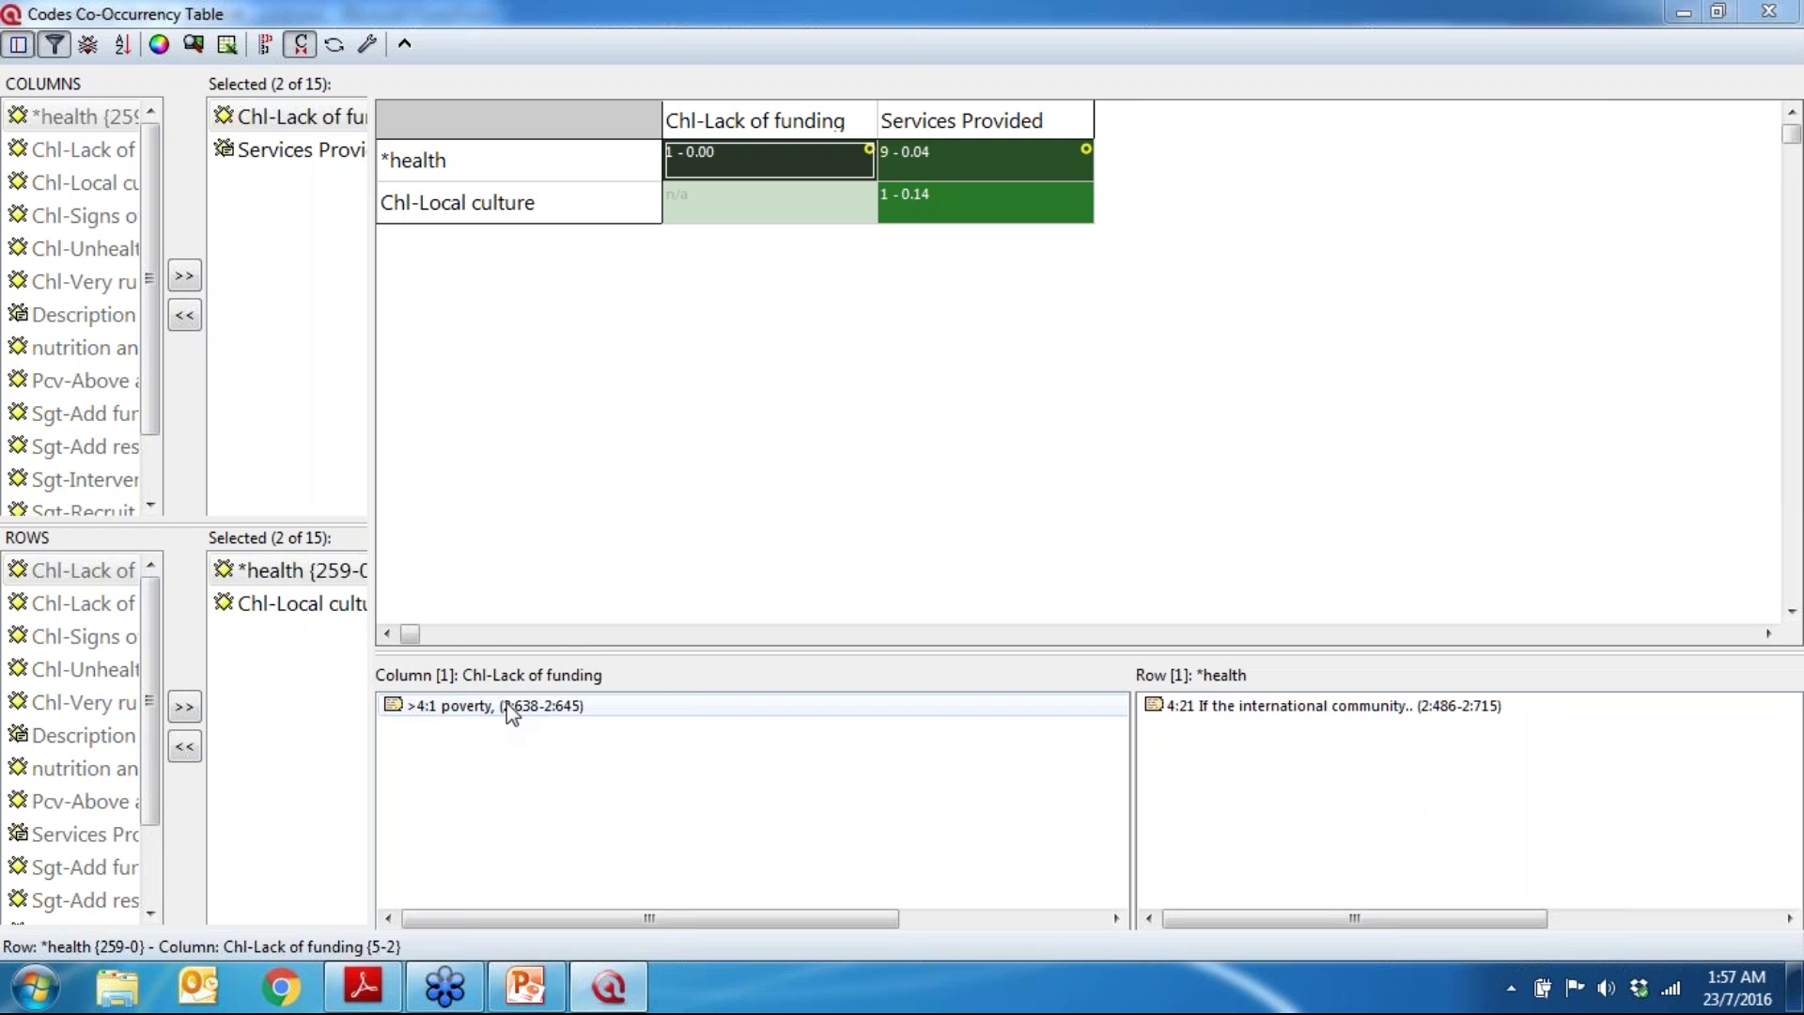
click(1719, 12)
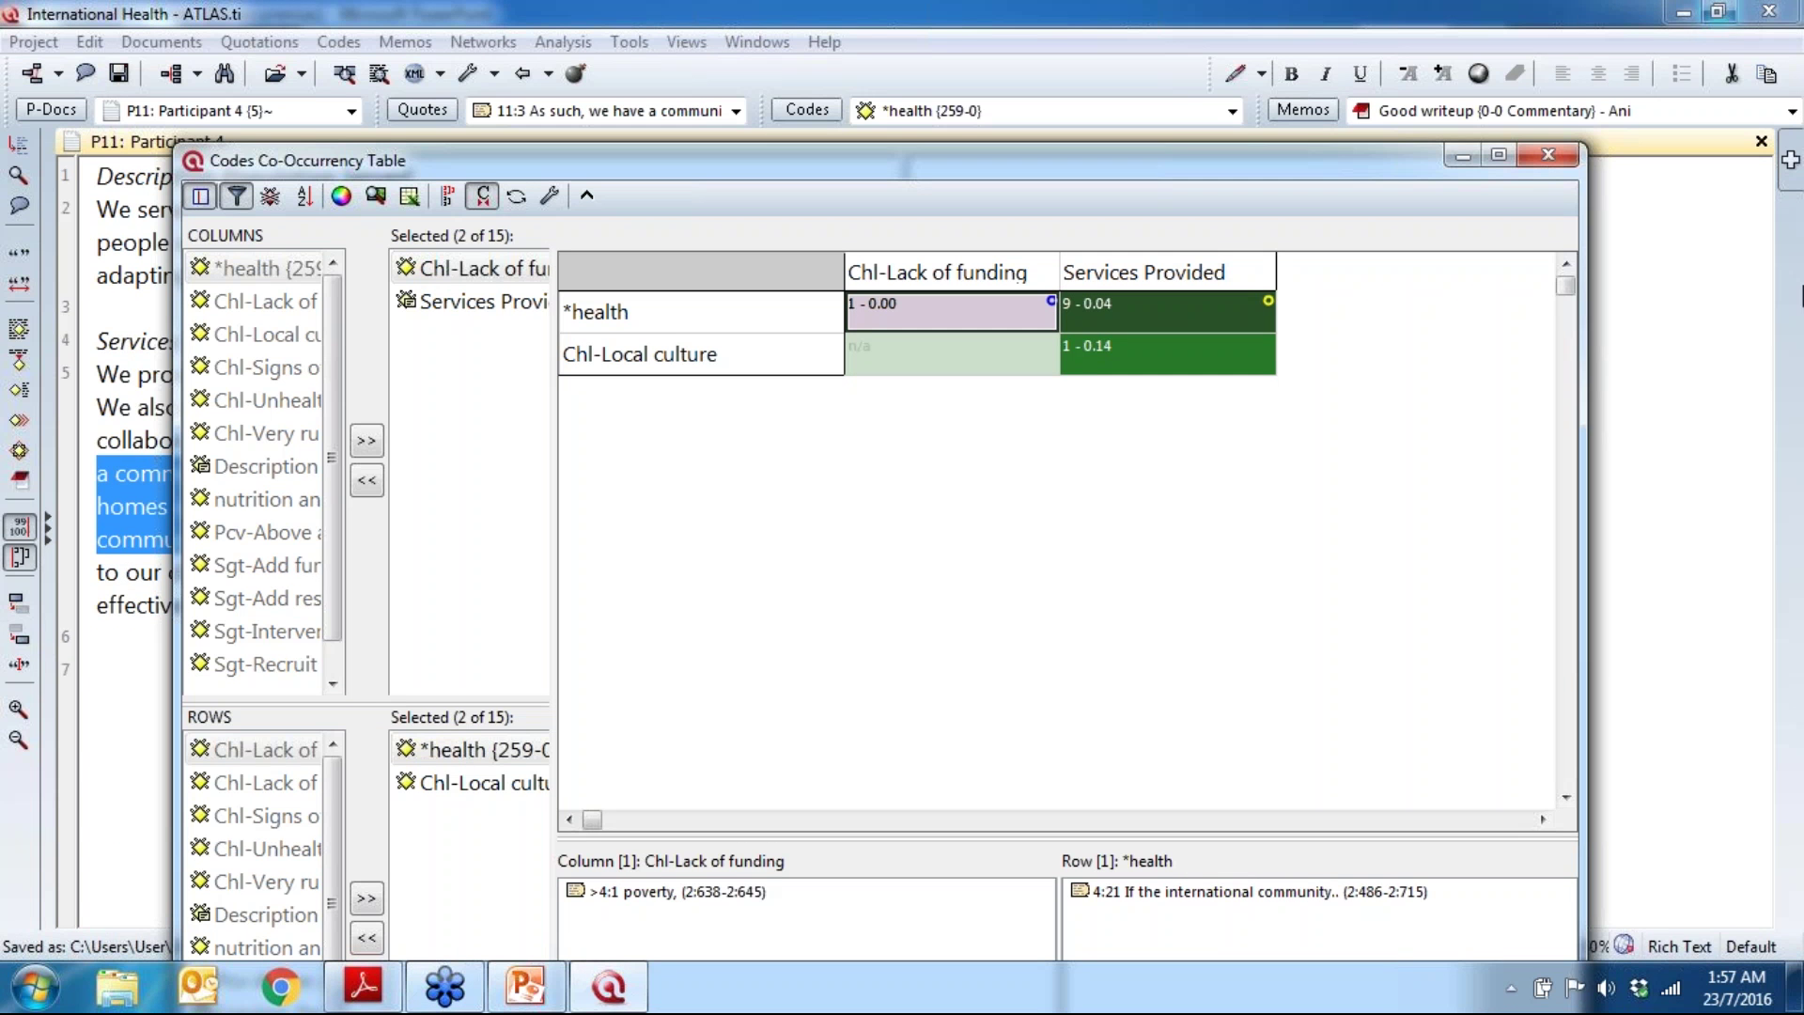
Step: Show quotation 4:1 poverty in its source document, with the table window moved clear of the passage and its margin codes
click(1778, 390)
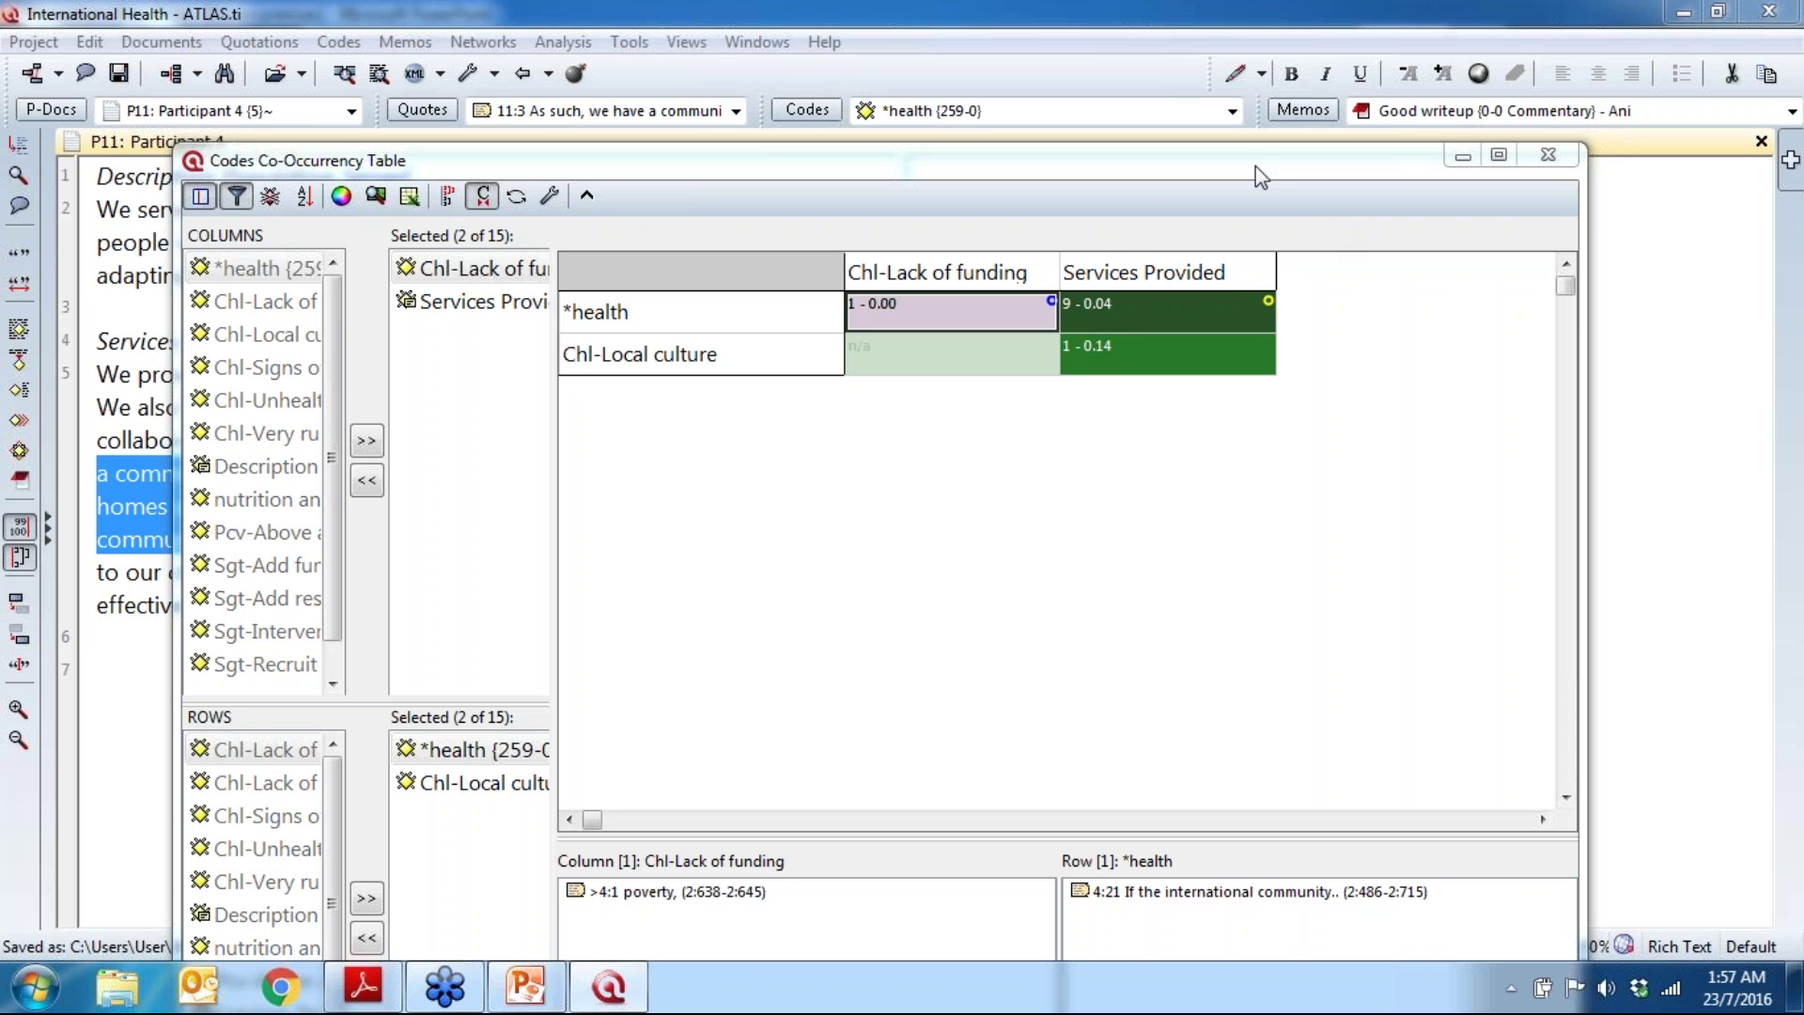
drag(1259, 176, 1421, 94)
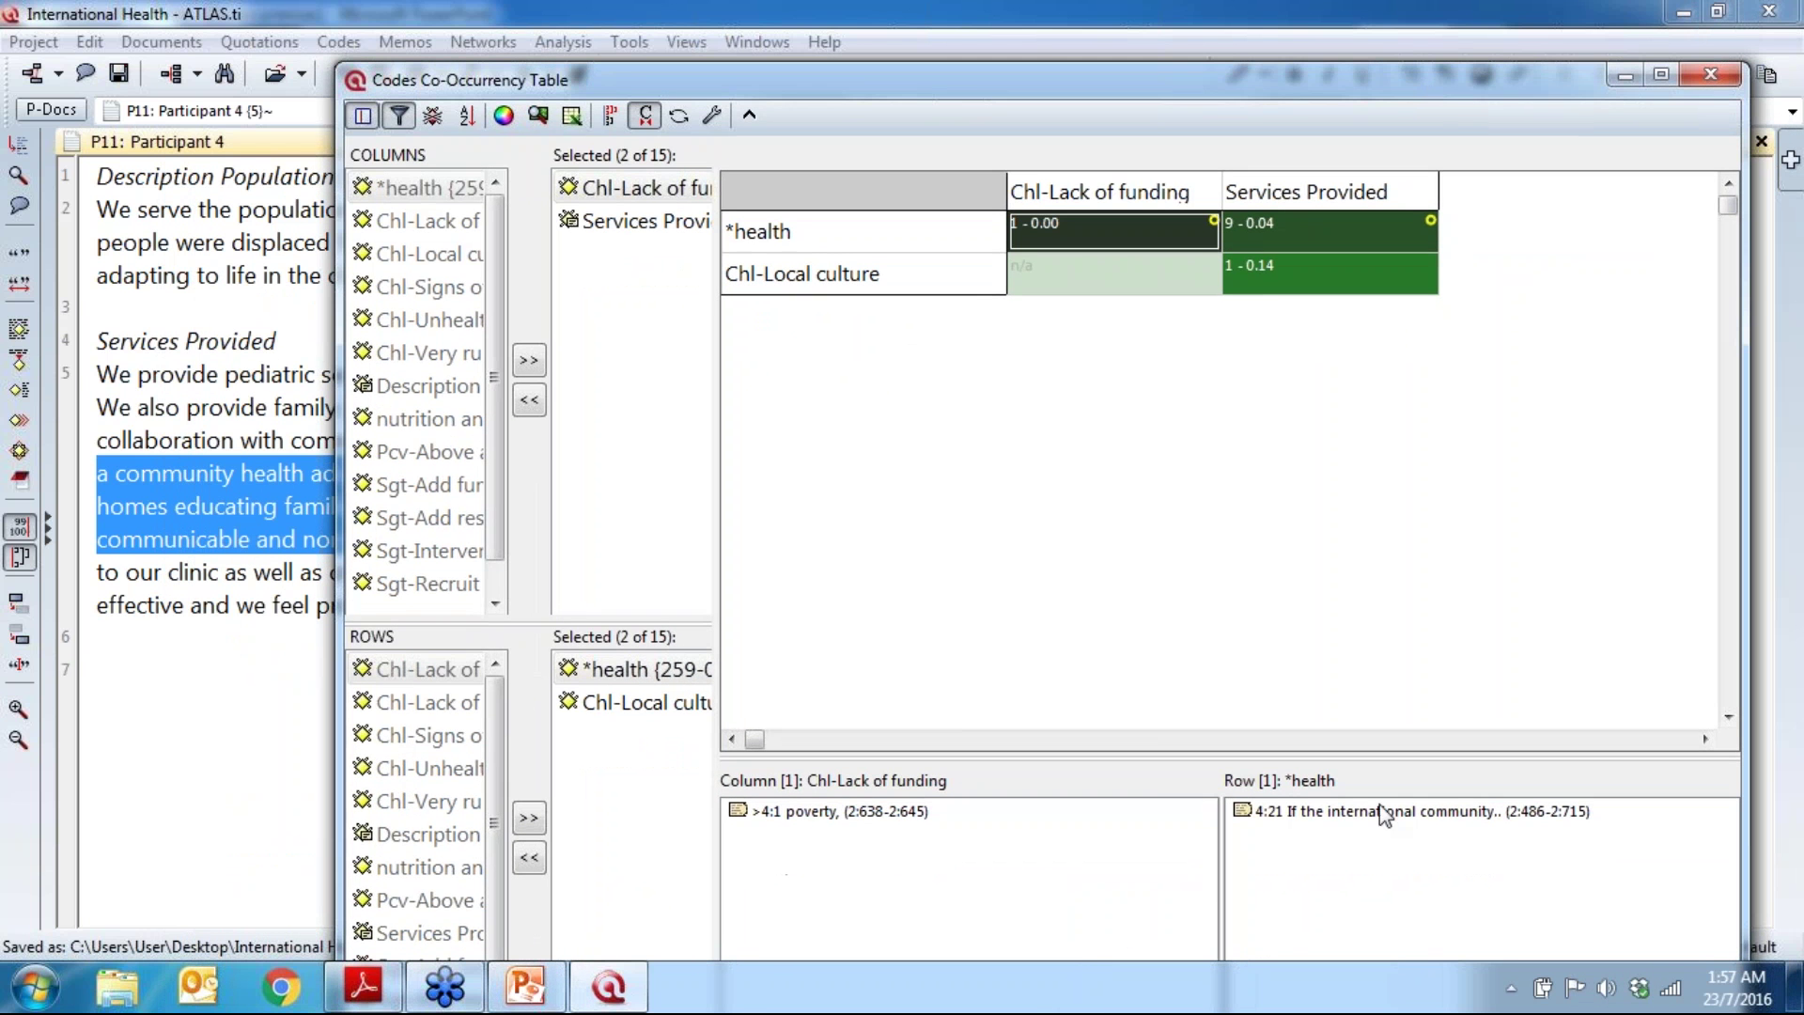
click(806, 814)
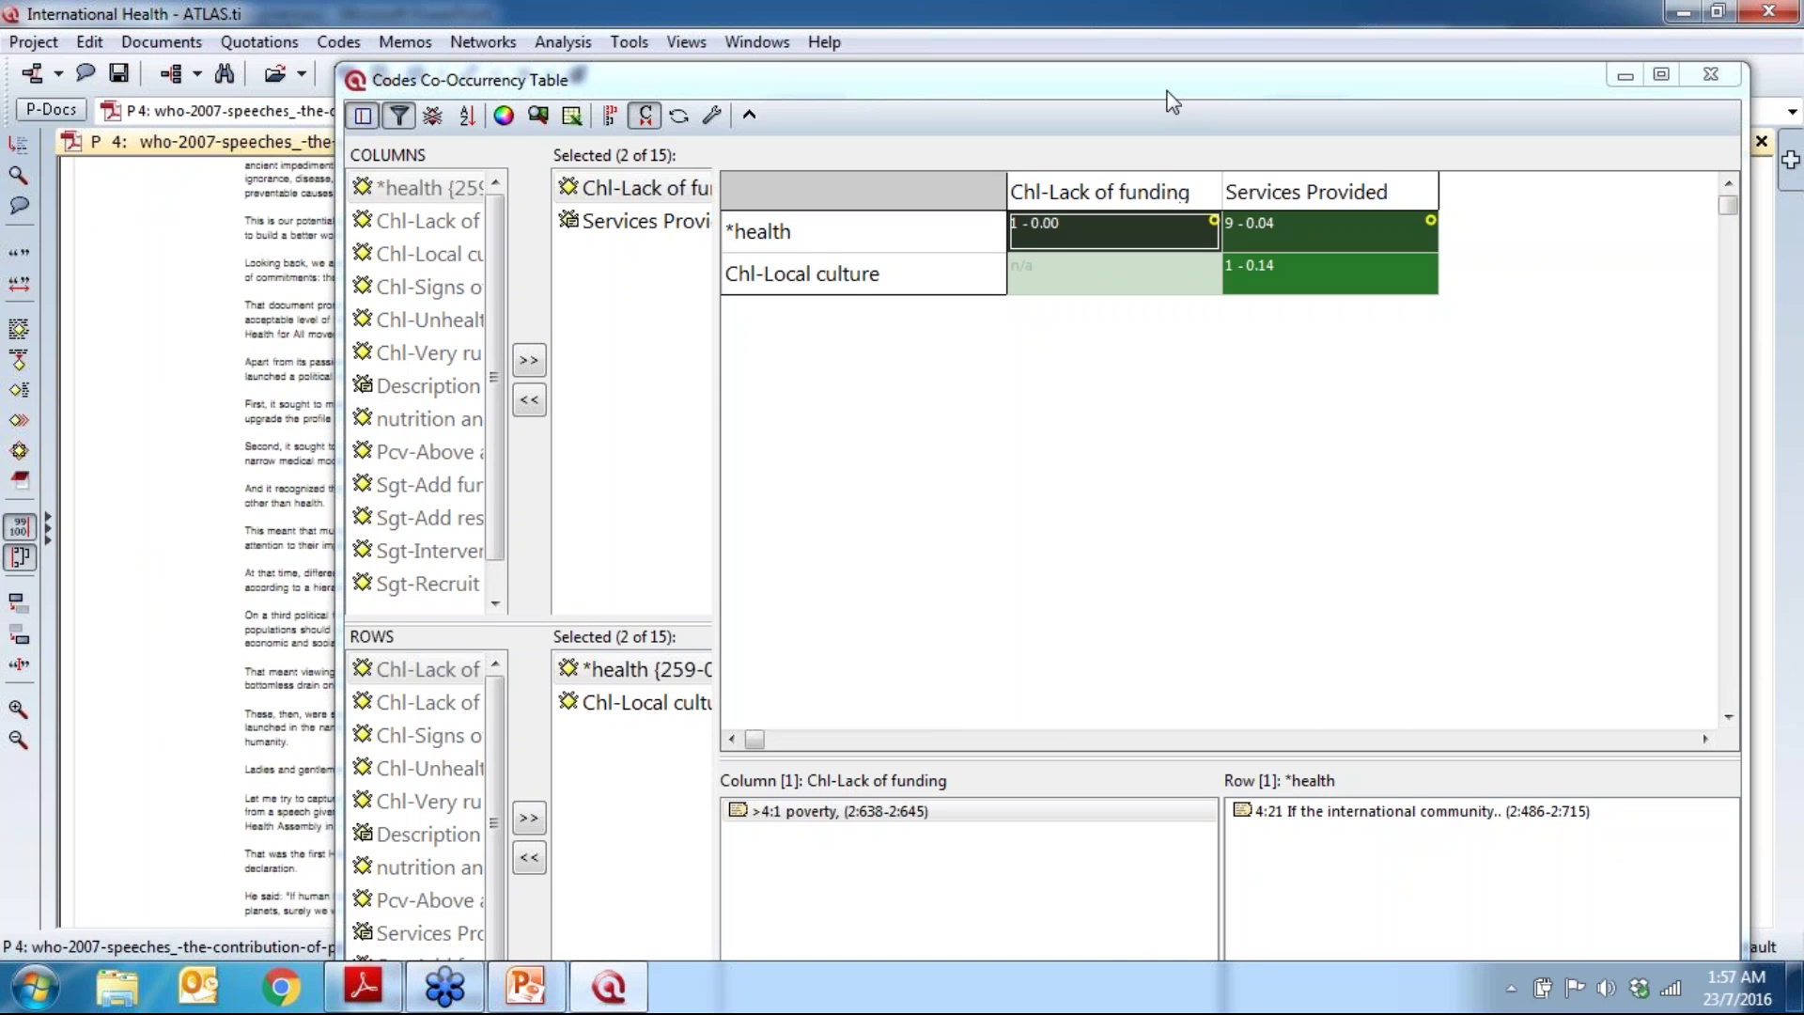
drag(1178, 88, 1285, 291)
drag(1312, 355, 958, 540)
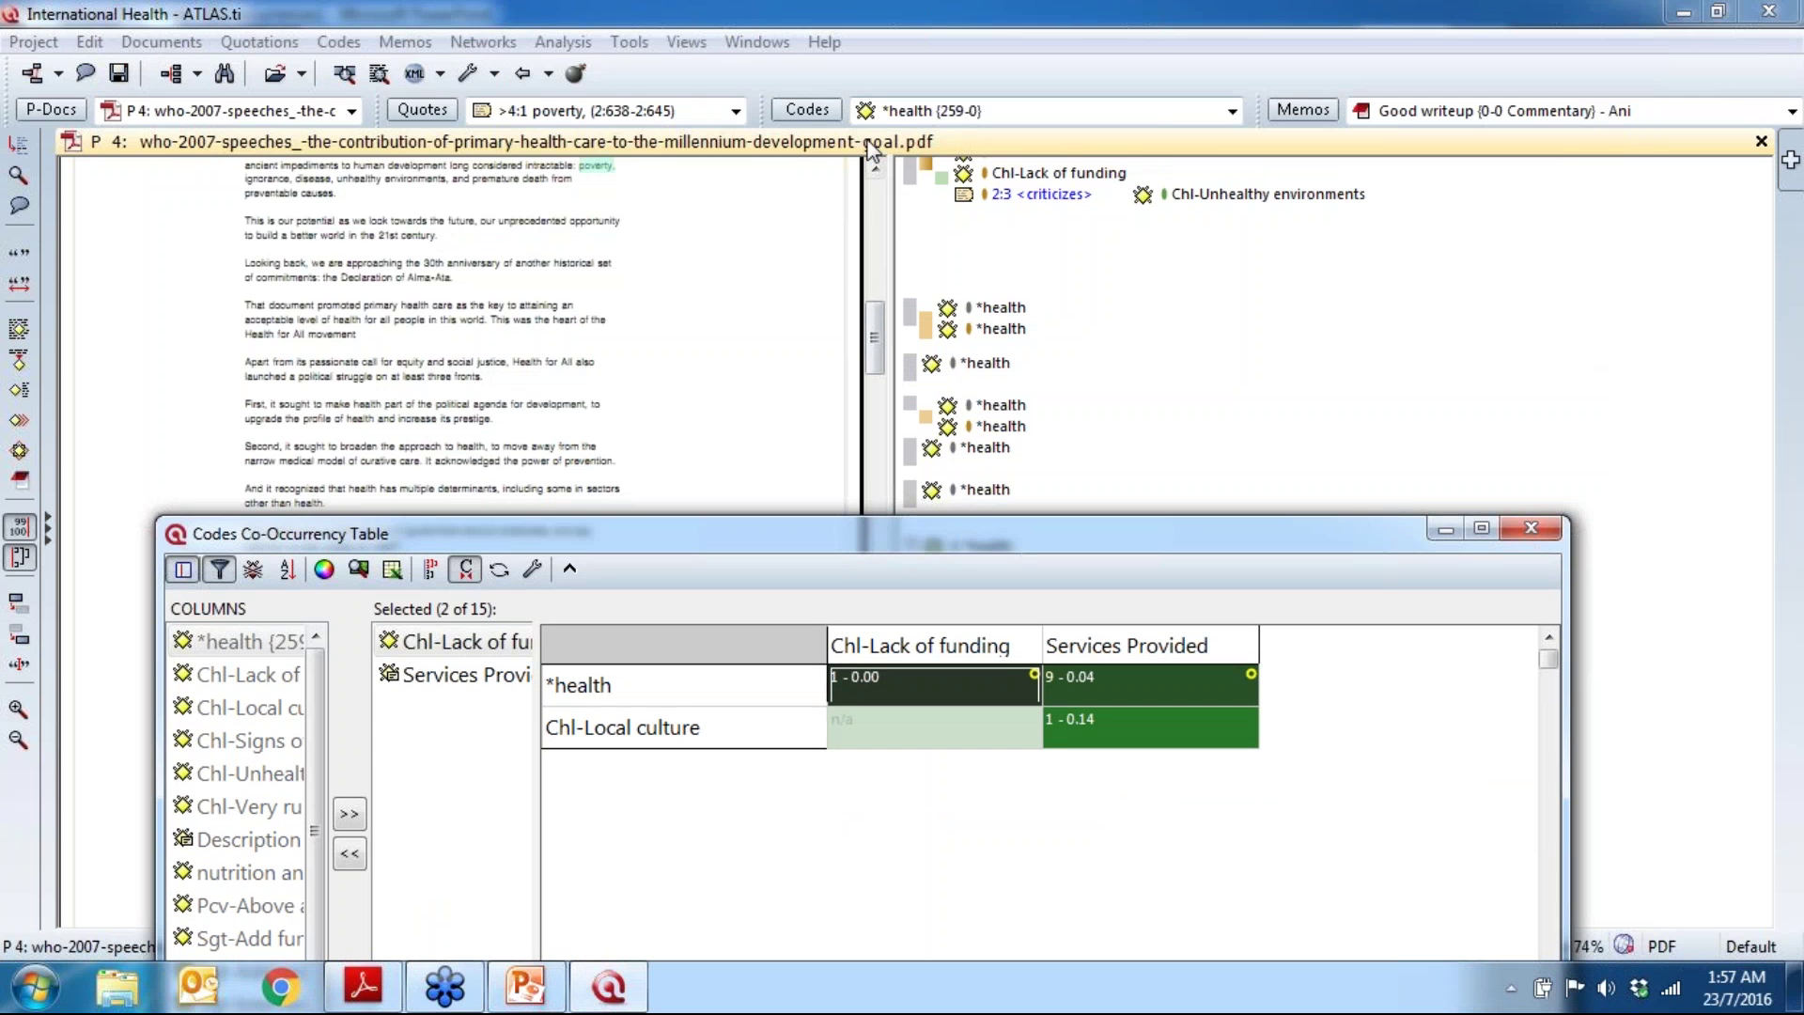
click(875, 168)
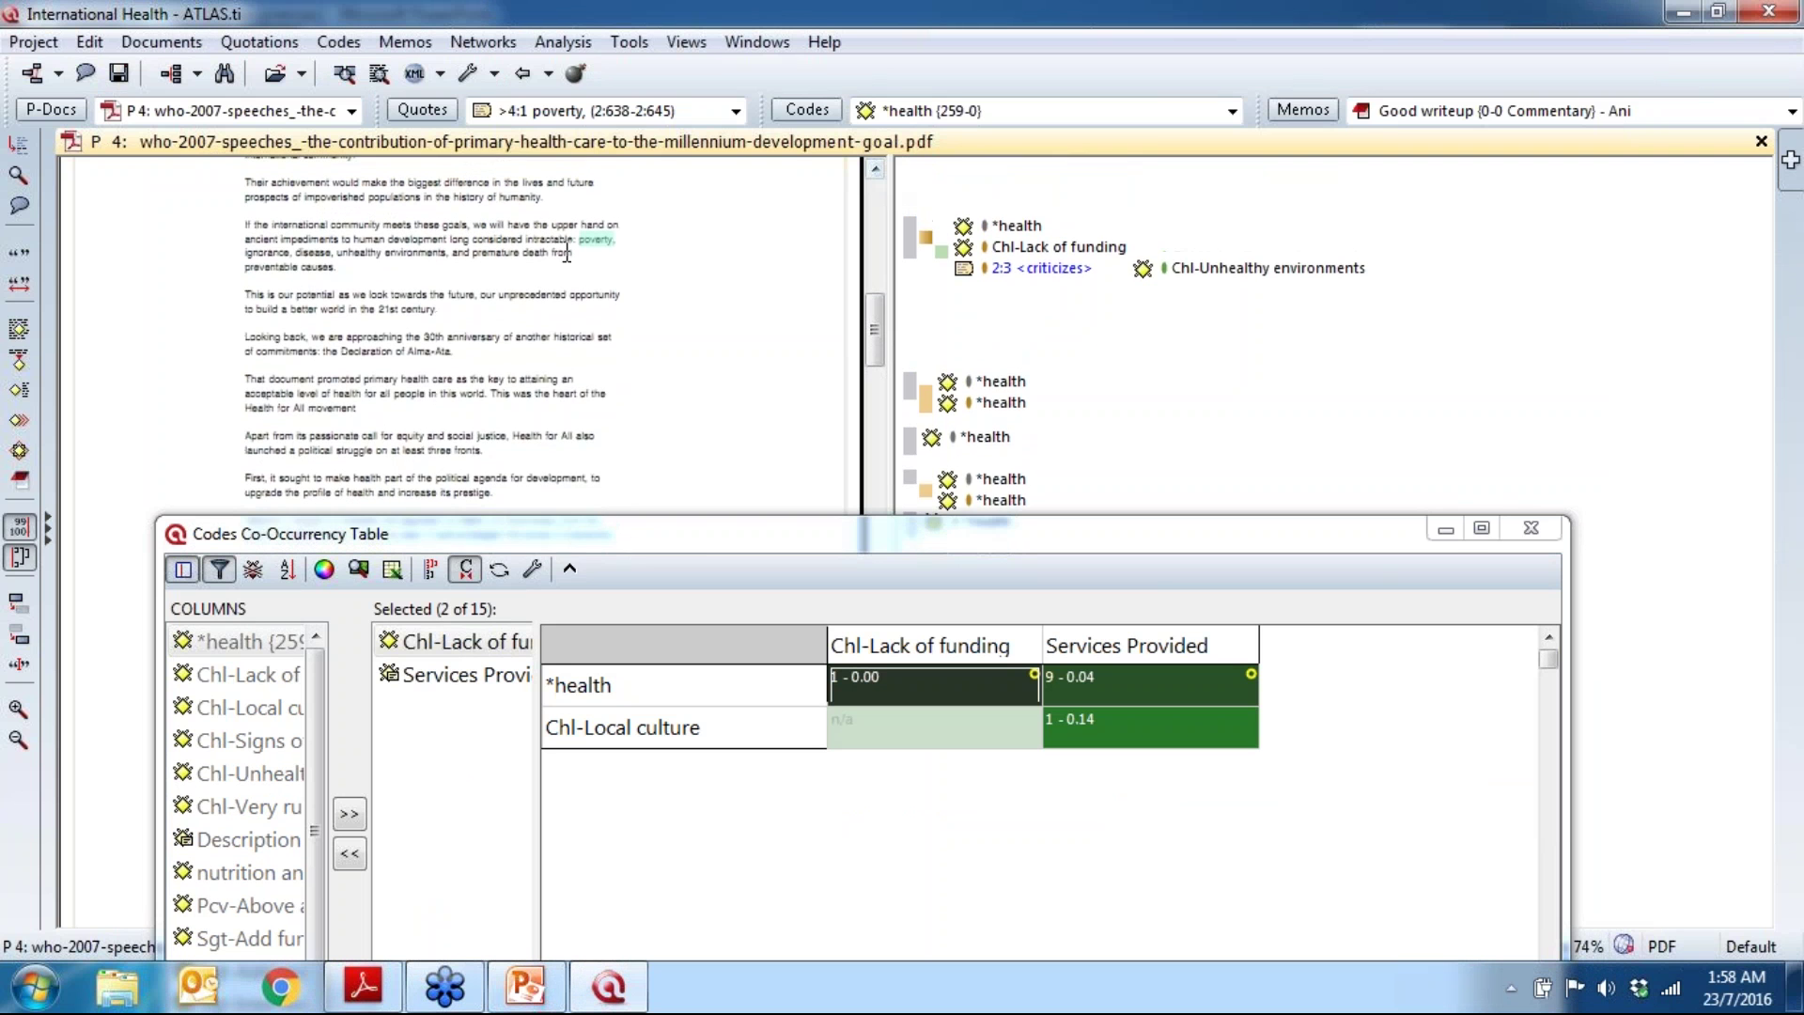
Step: Compare the passages coded *health, Chl-Lack of funding and Chl-Unhealthy environments by highlighting each one from the document margin
click(586, 240)
click(1009, 247)
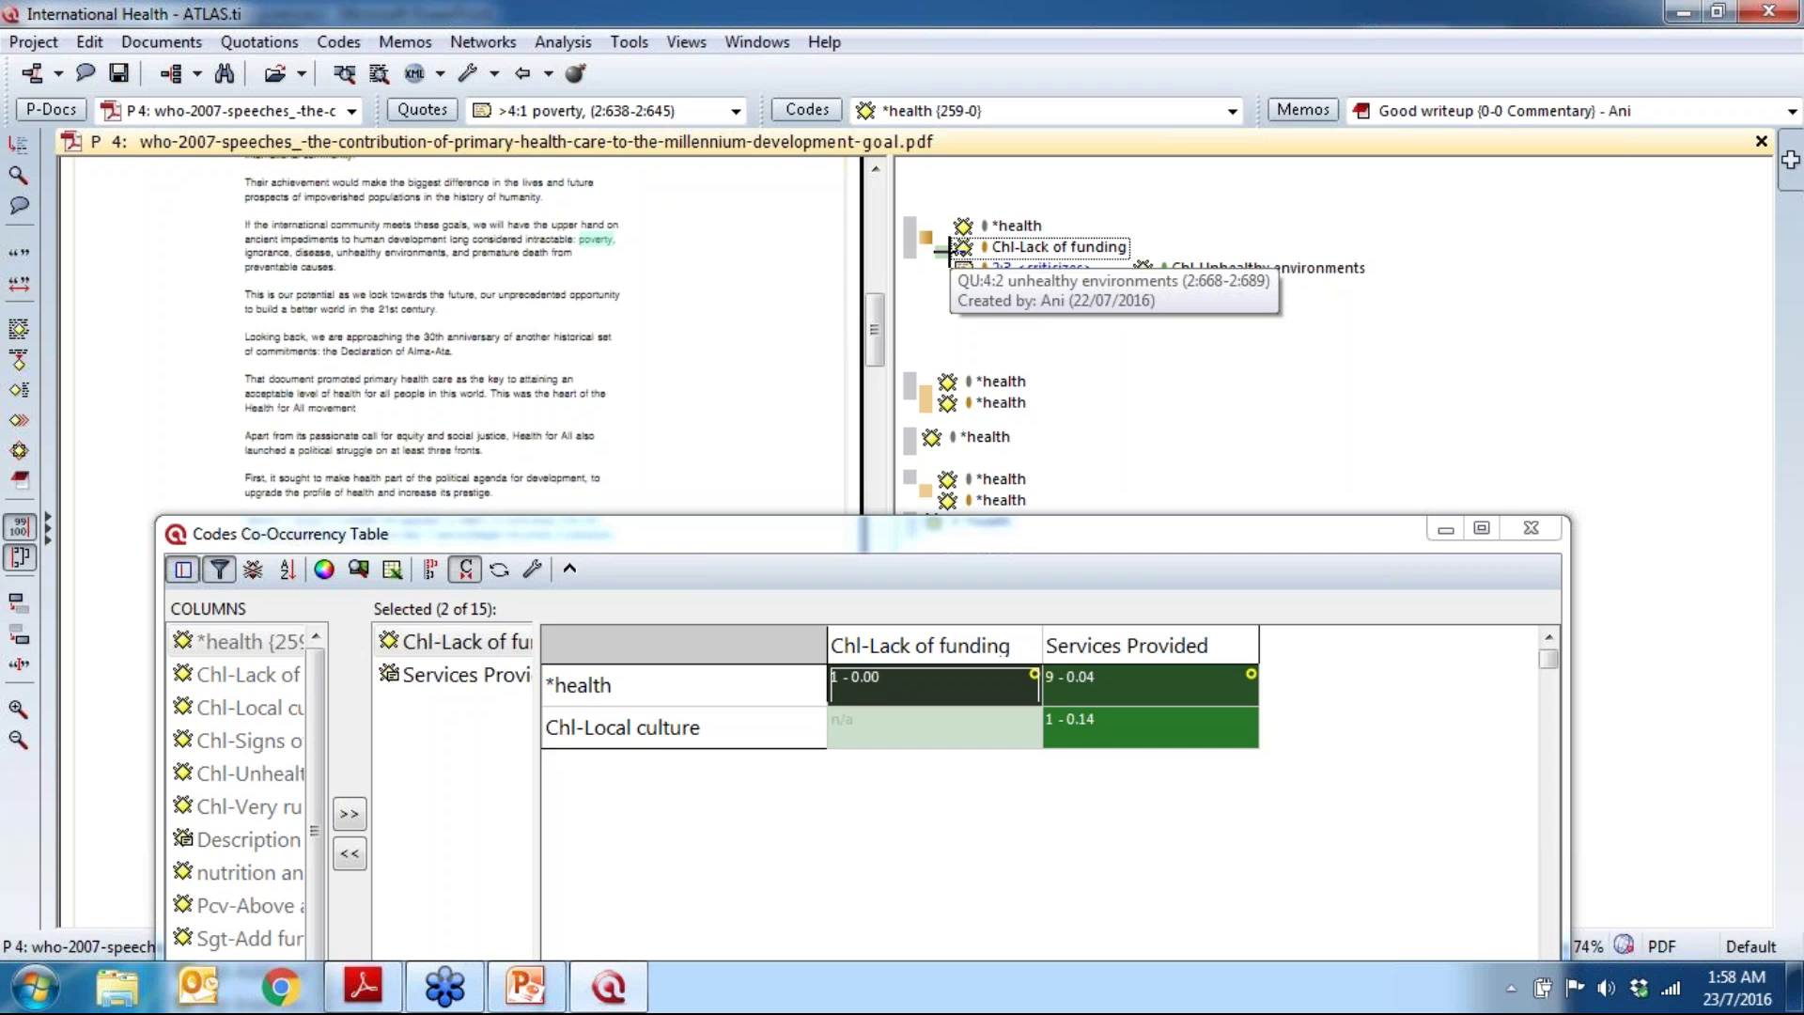
click(1006, 225)
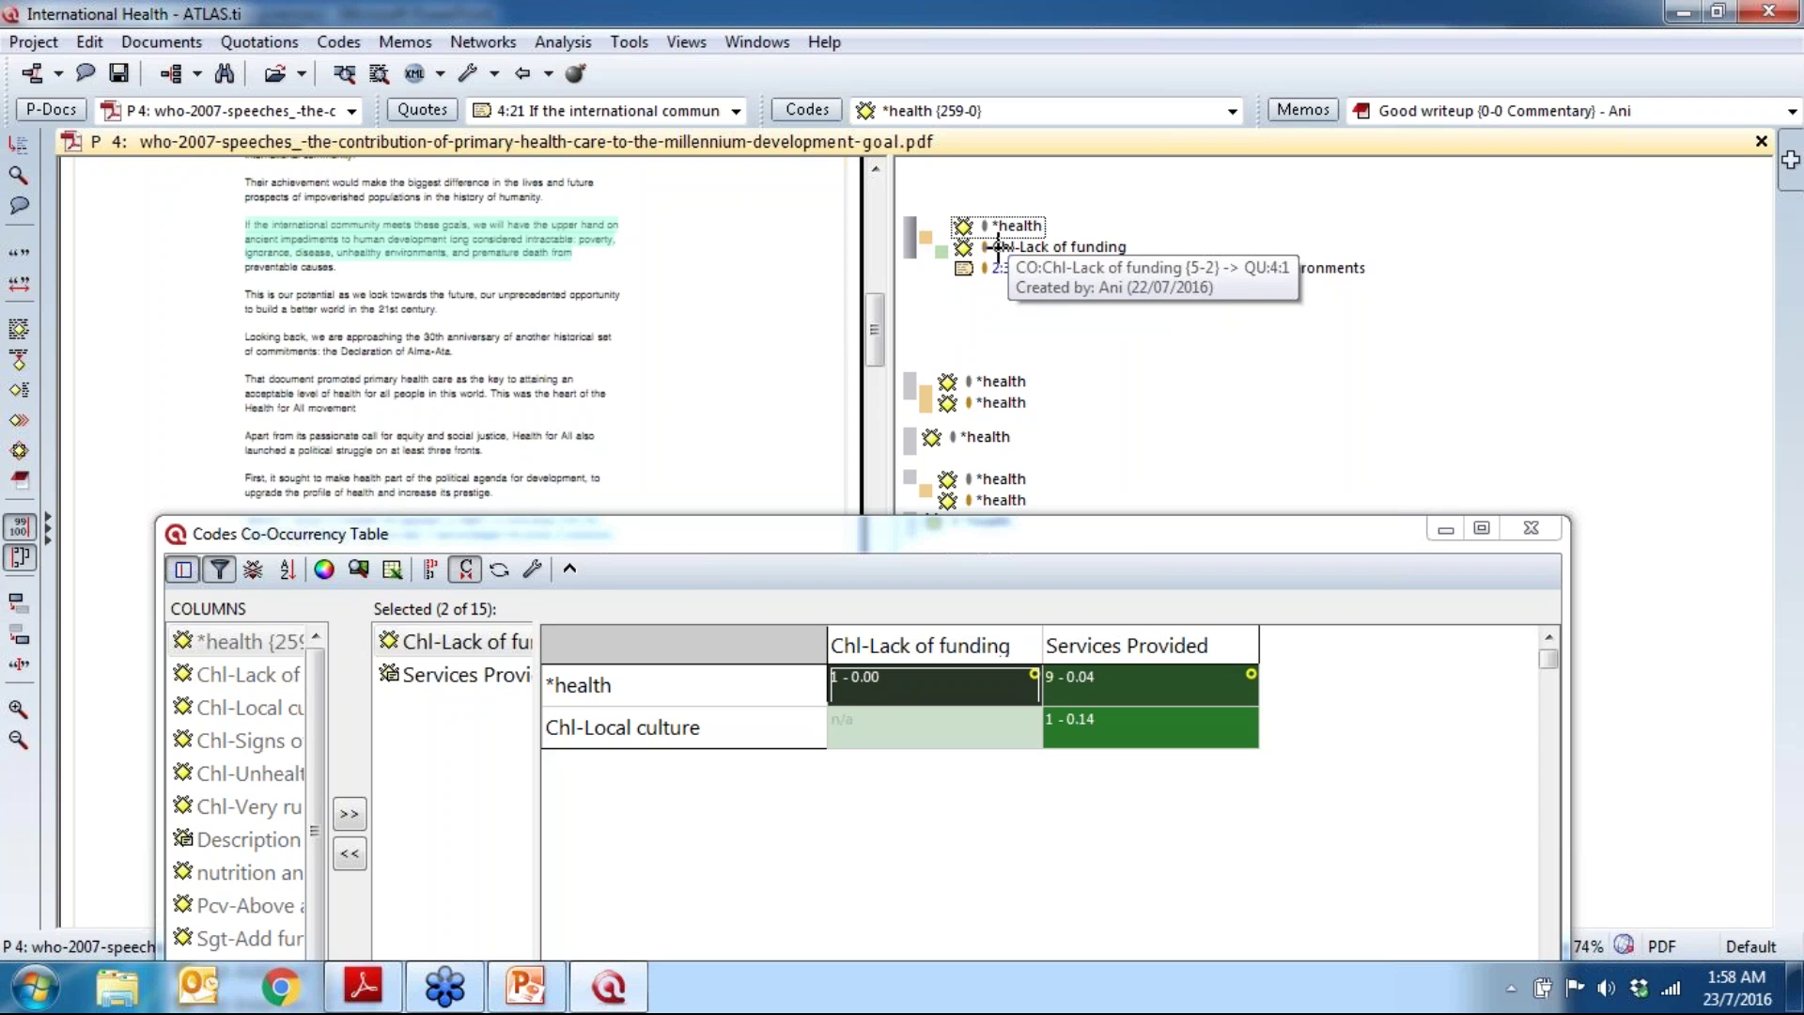
click(997, 247)
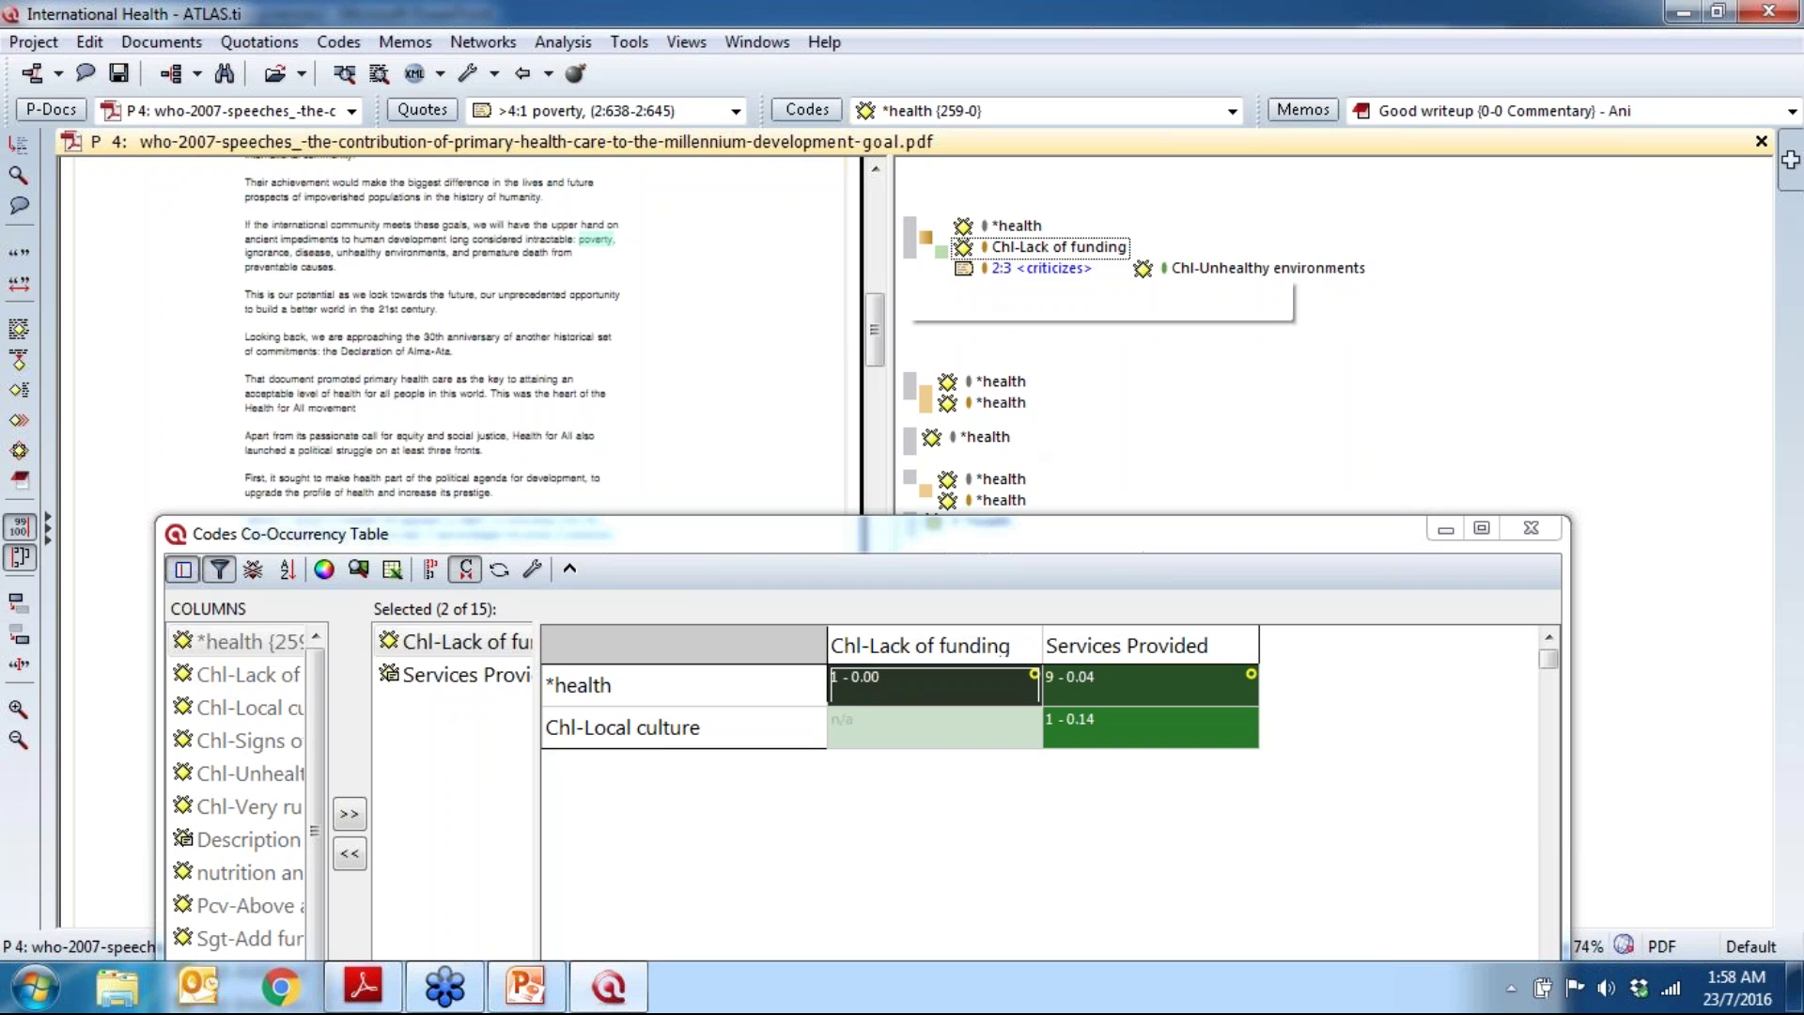
click(937, 250)
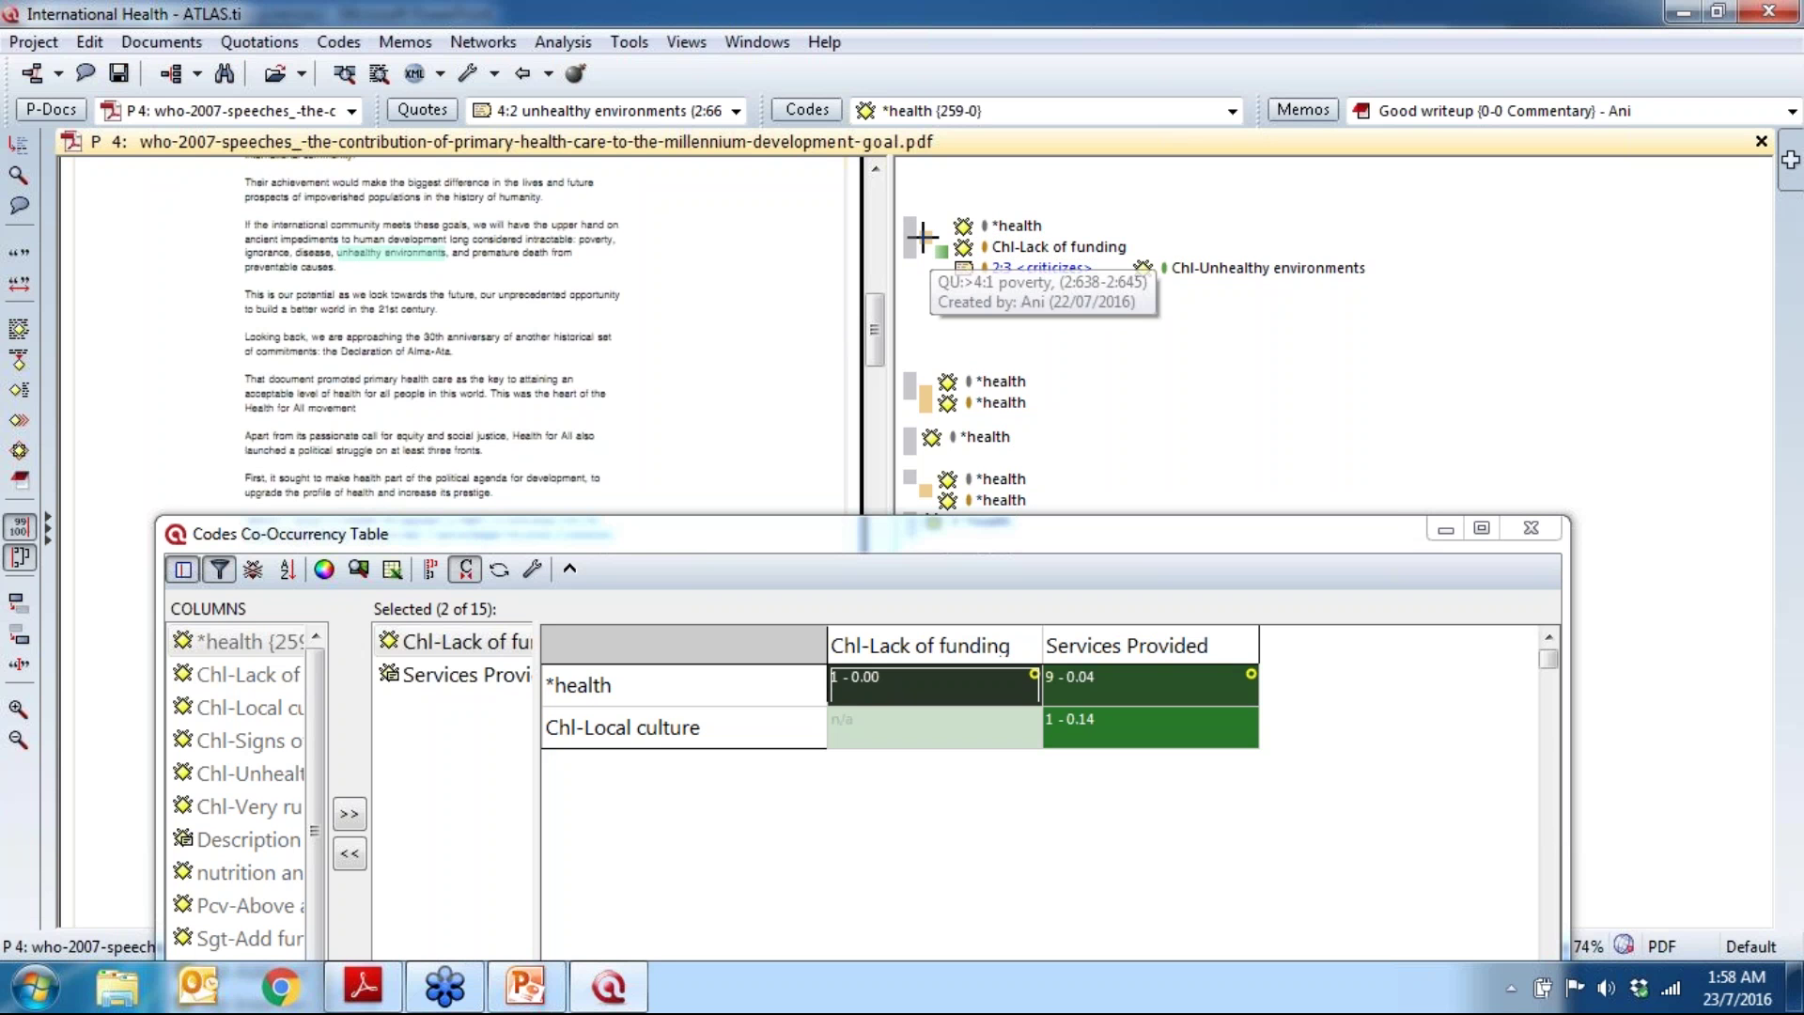
click(922, 238)
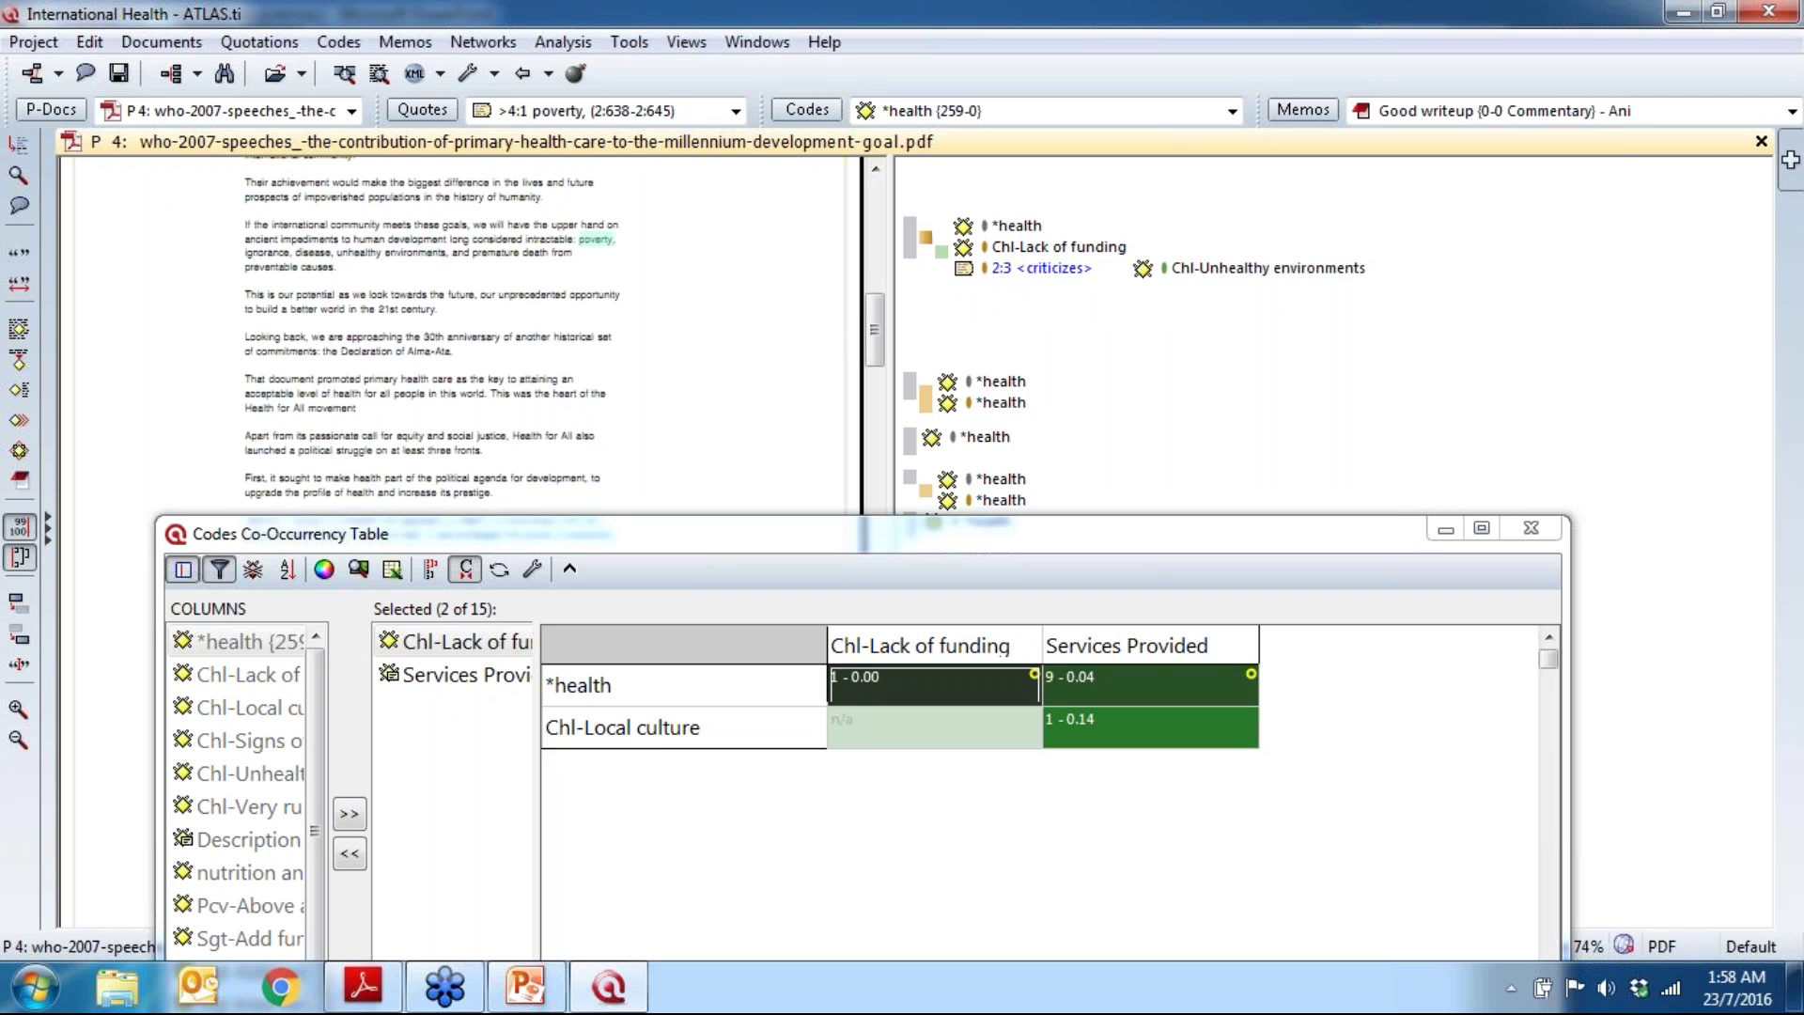
Step: Delete quotation 4:2 unhealthy environments from the WHO 2007 speech document
right_click(940, 250)
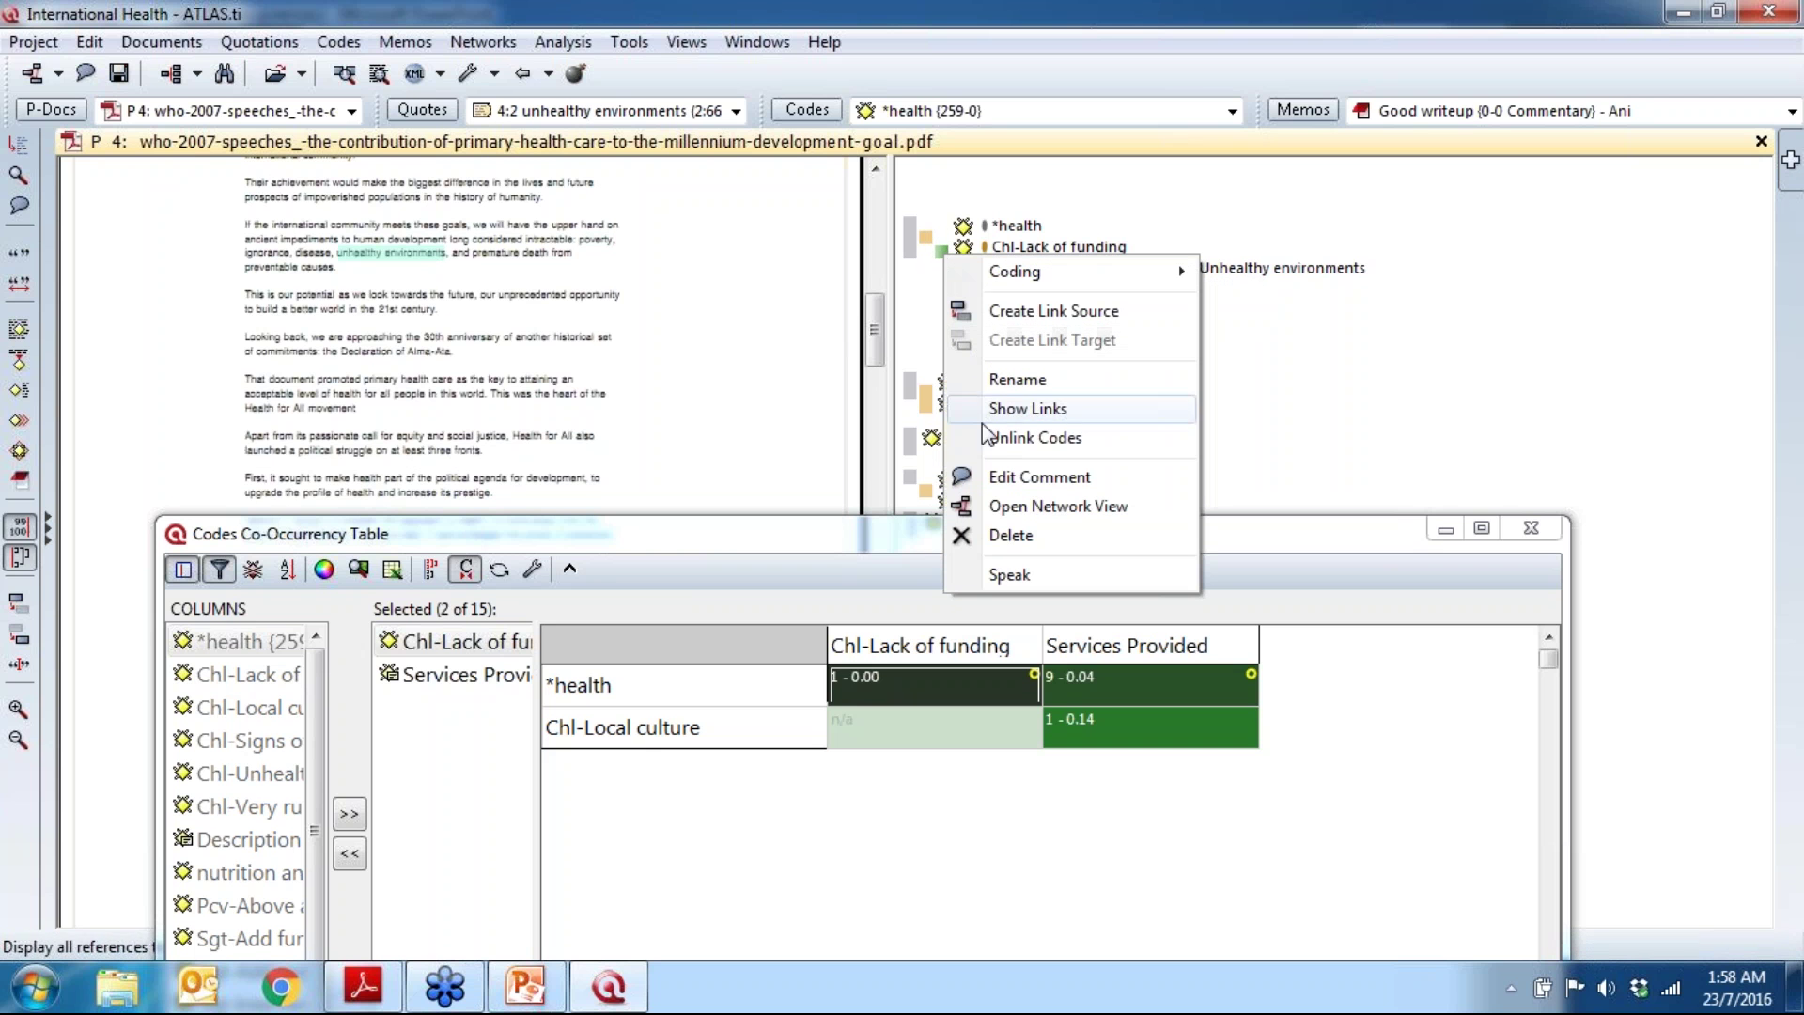
click(1042, 535)
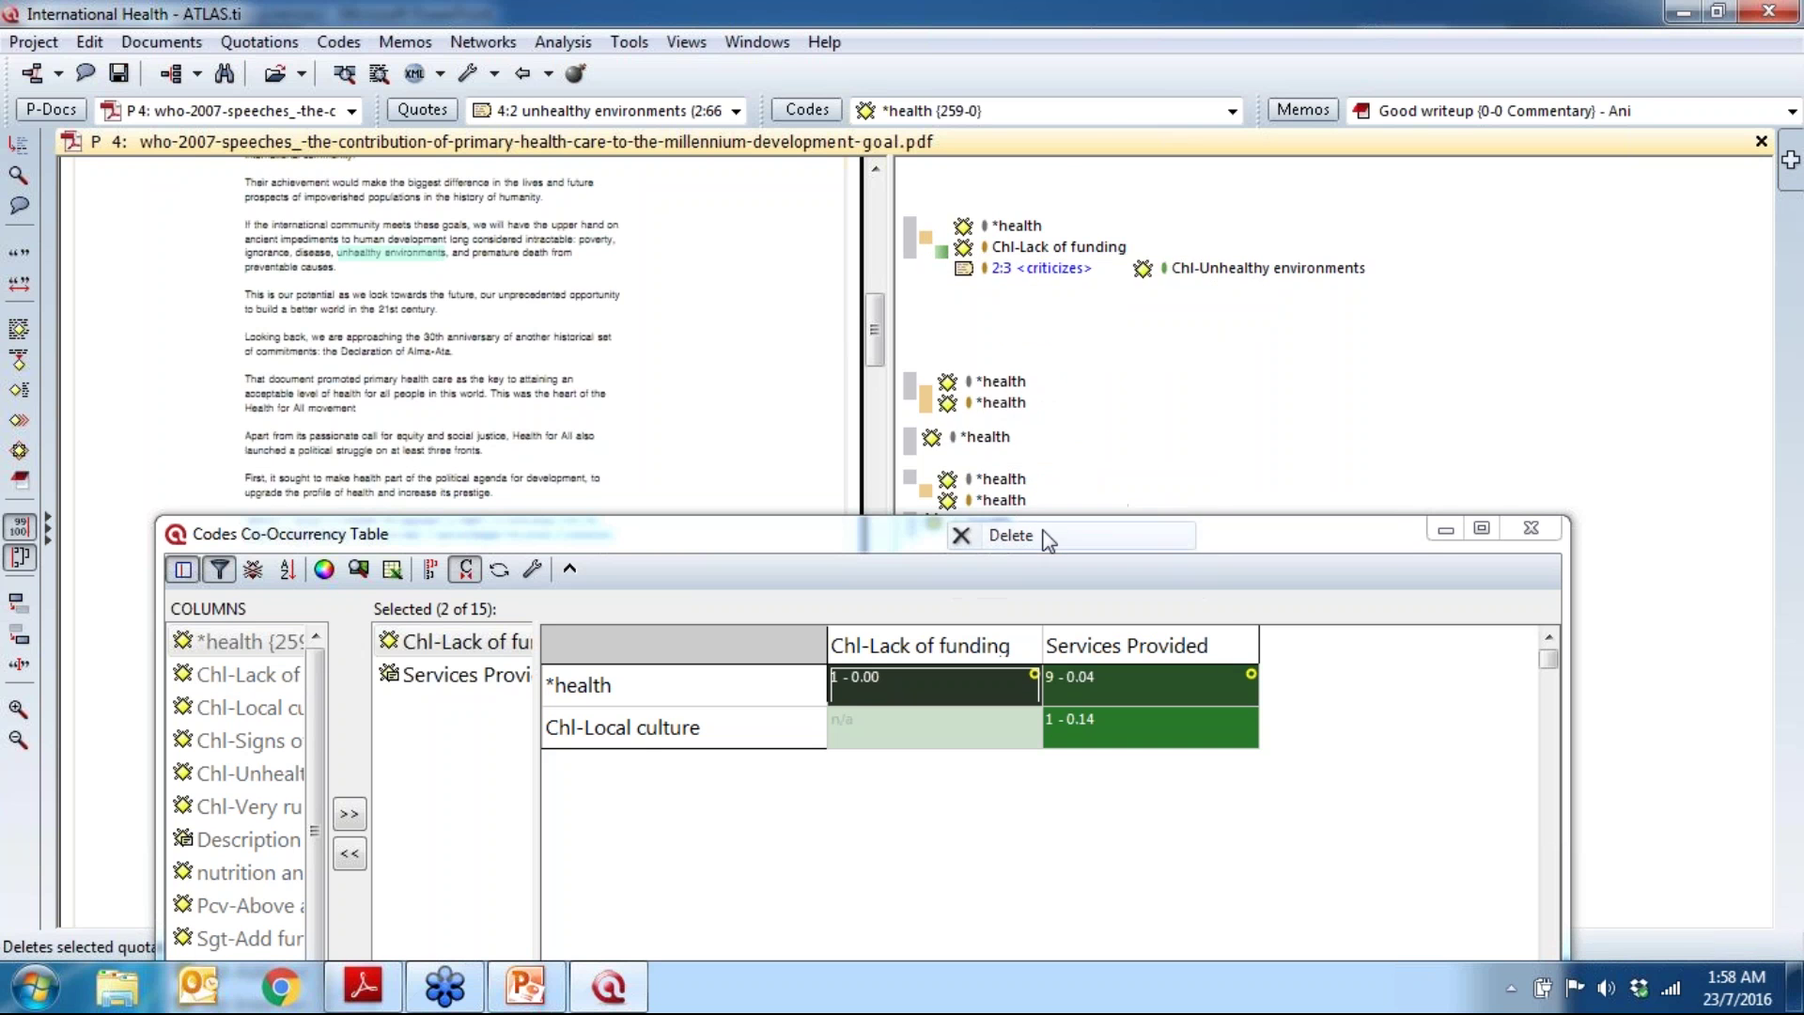
click(741, 420)
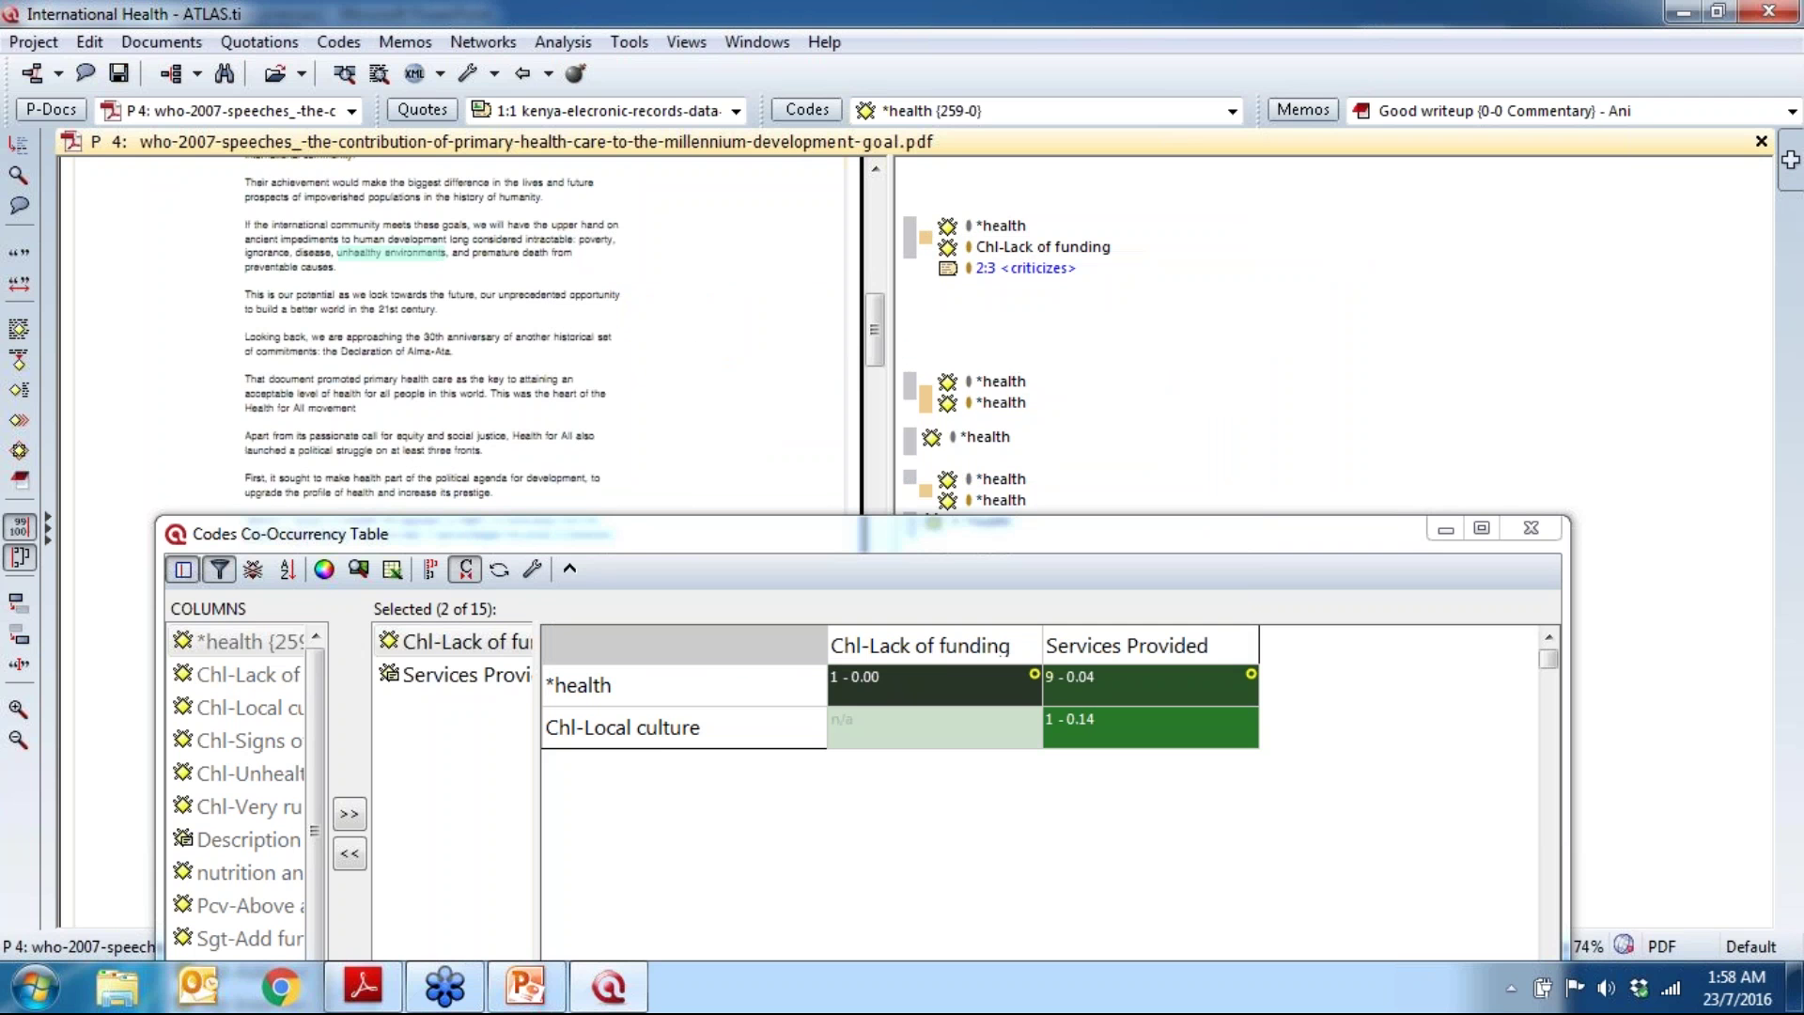
Step: Bring the whole table window into view, show quotation 4:21, and list the quotations where *health co-occurs with Services Provided
drag(1007, 548, 1013, 502)
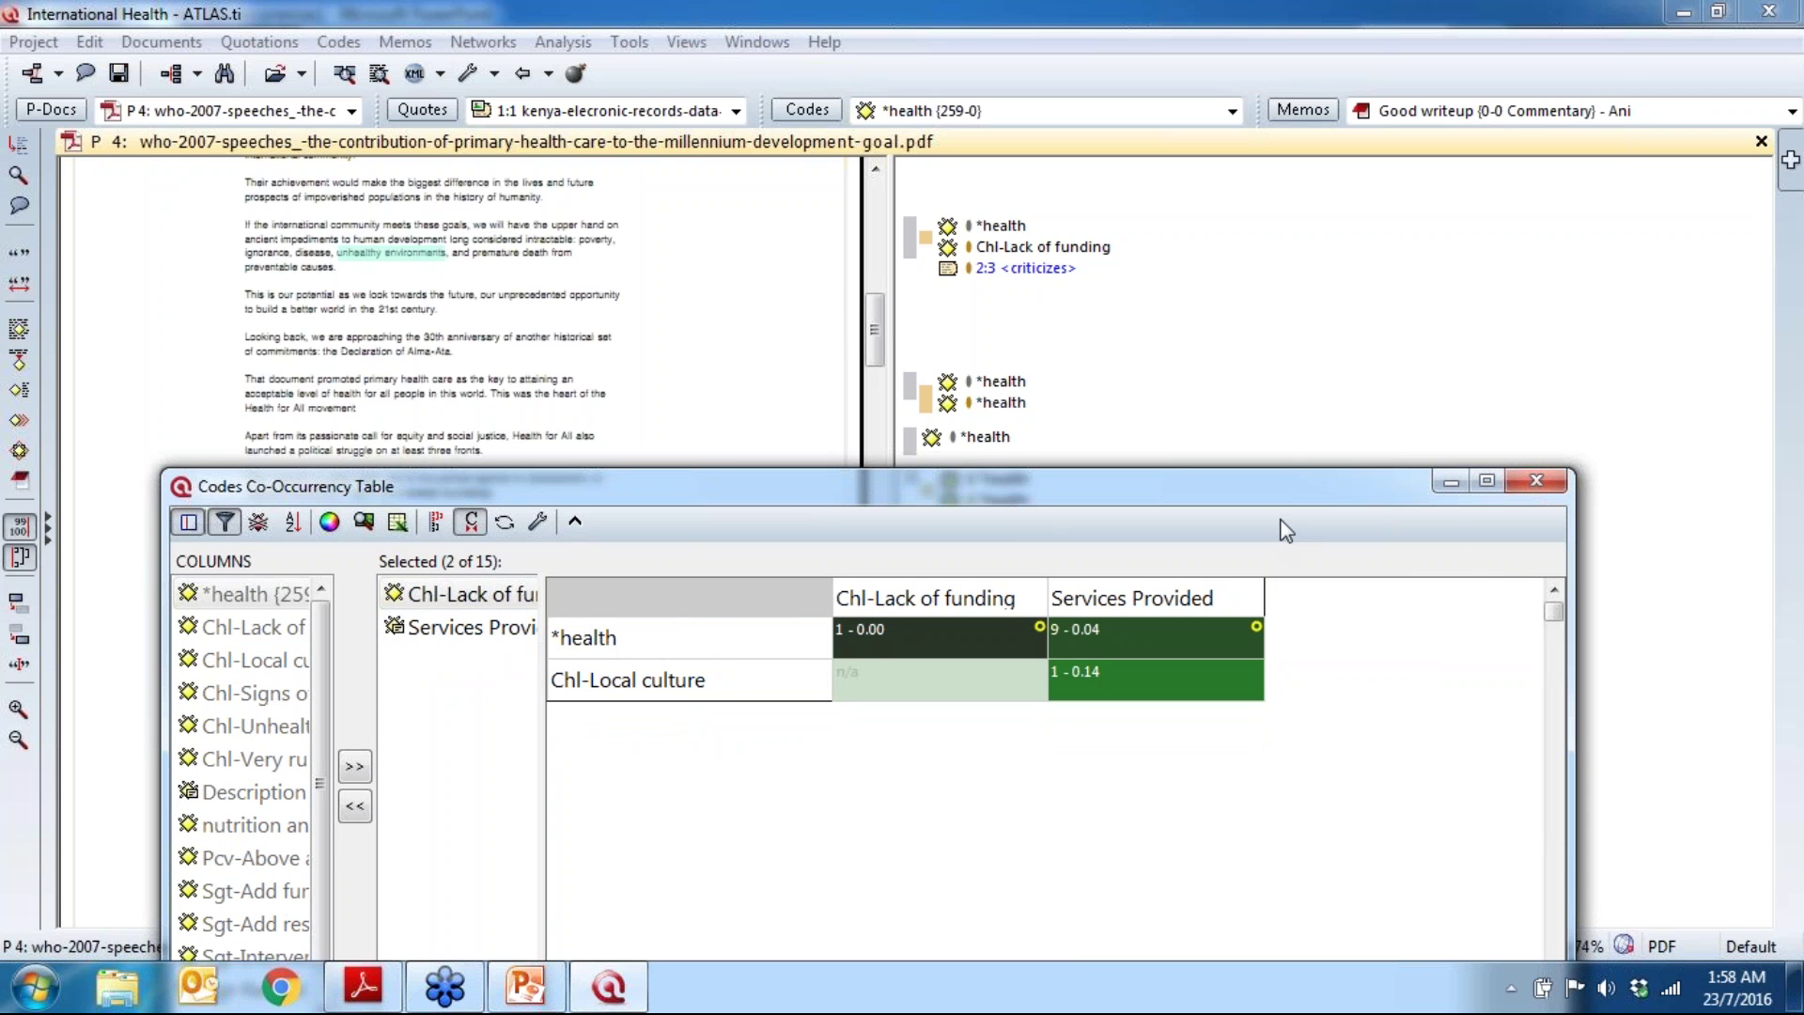
drag(1263, 498, 1292, 52)
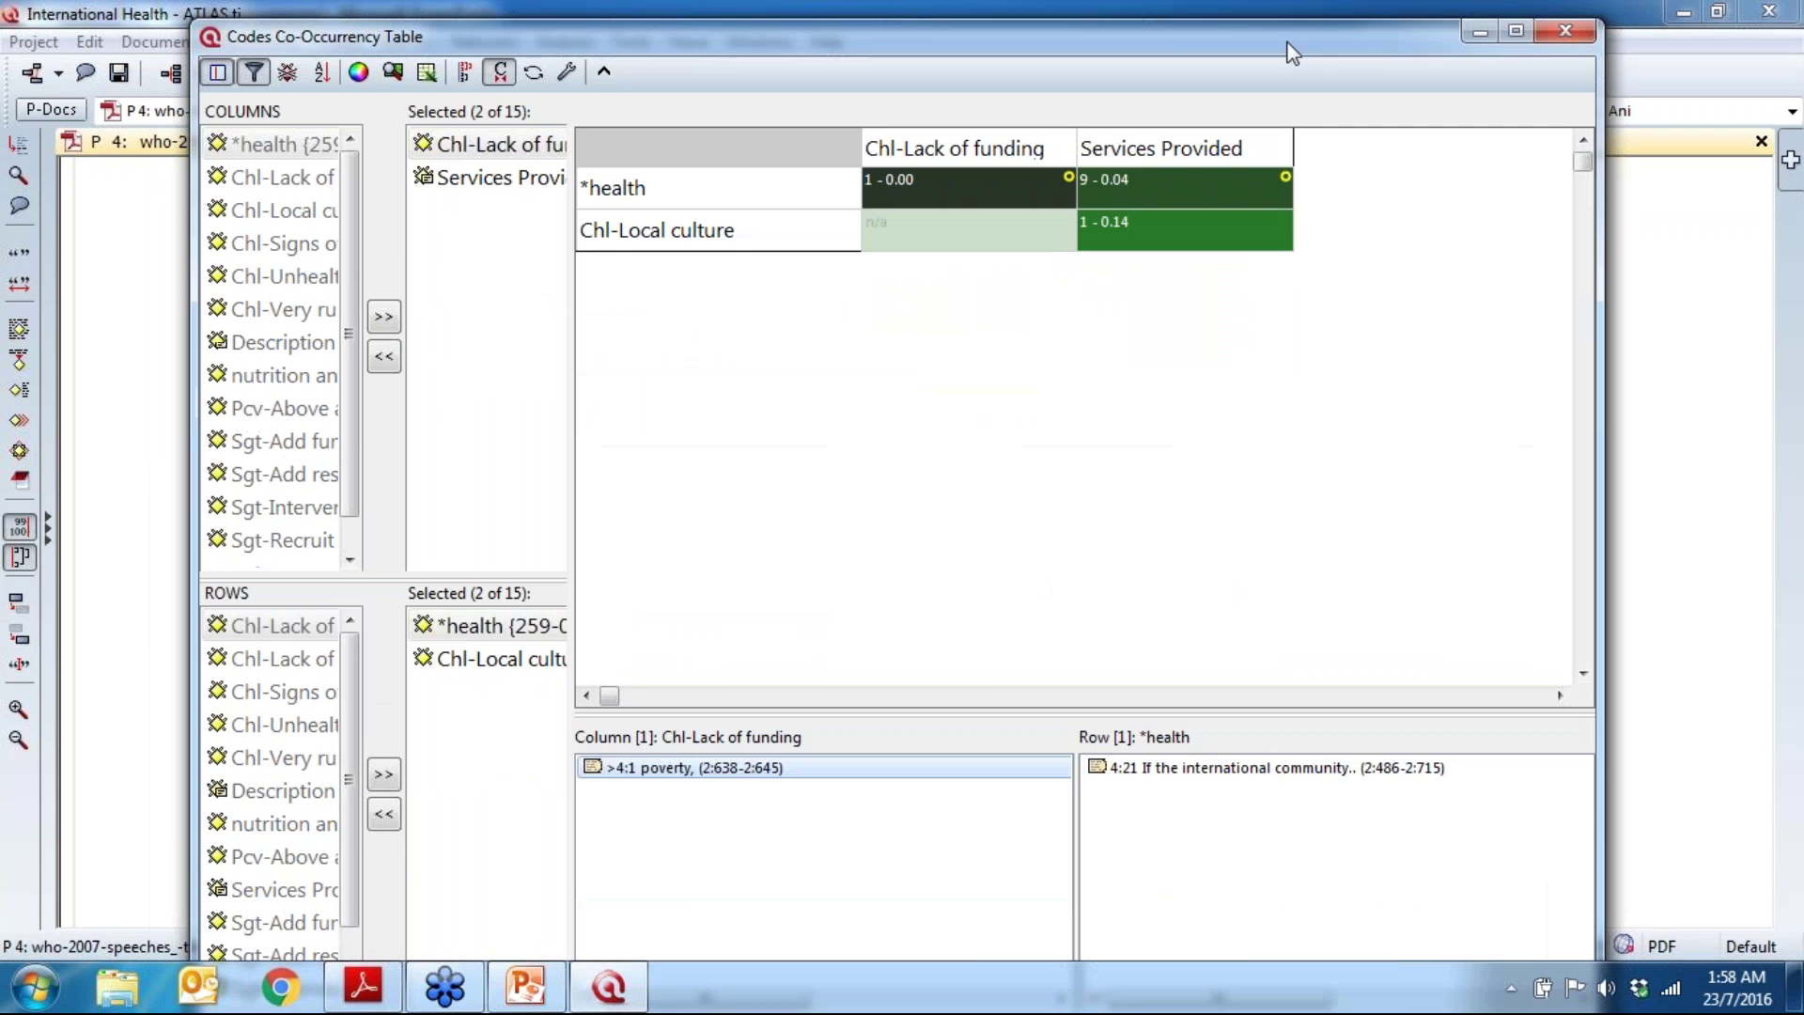
click(1323, 765)
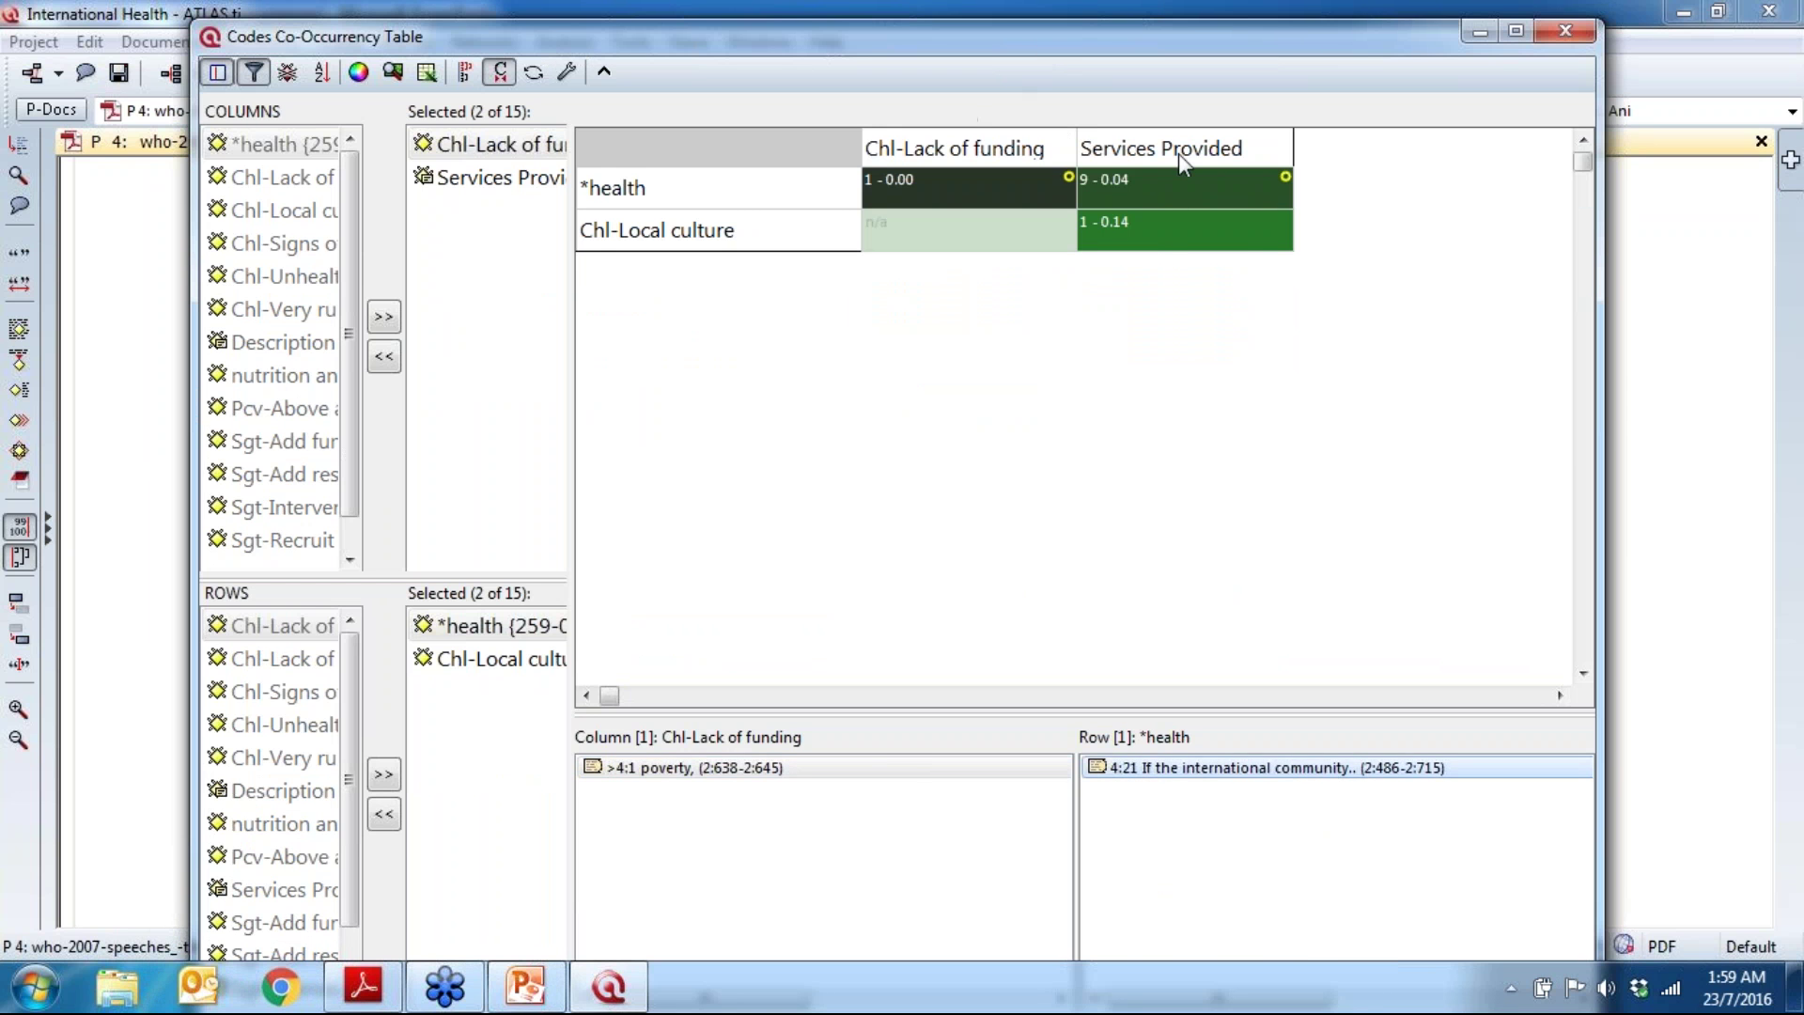
click(1167, 196)
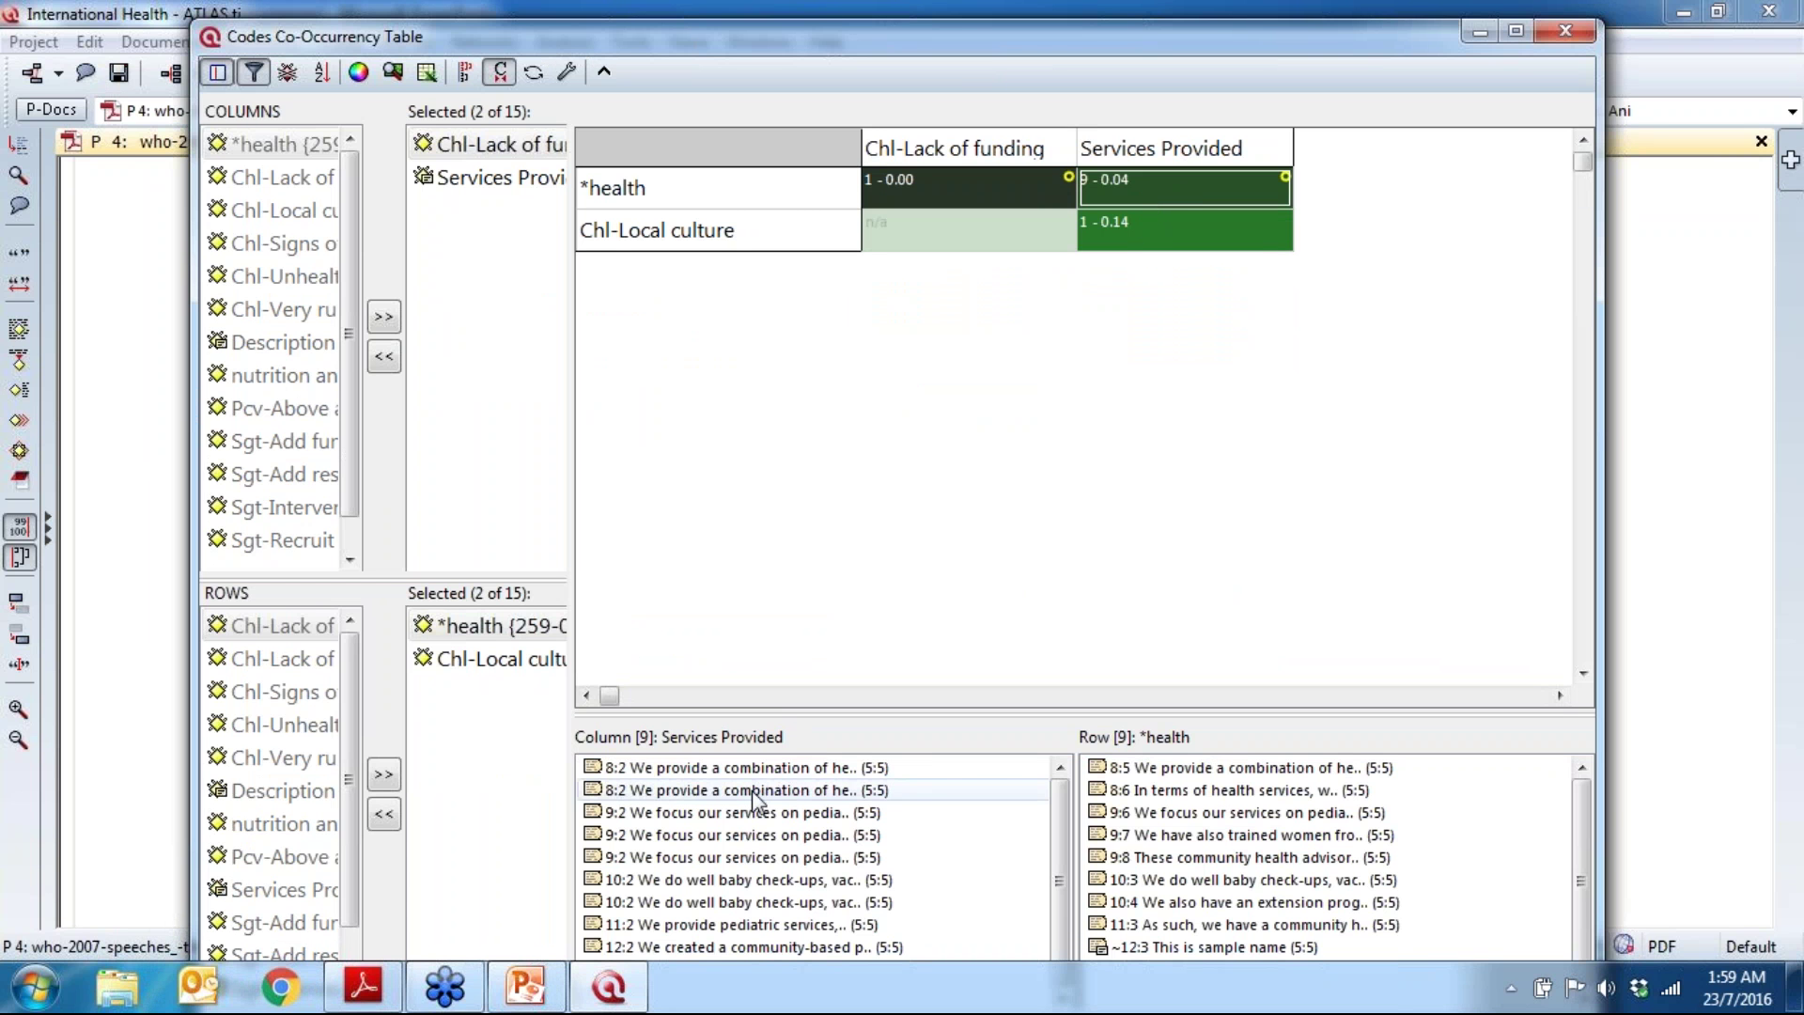
mouse_move(1155, 201)
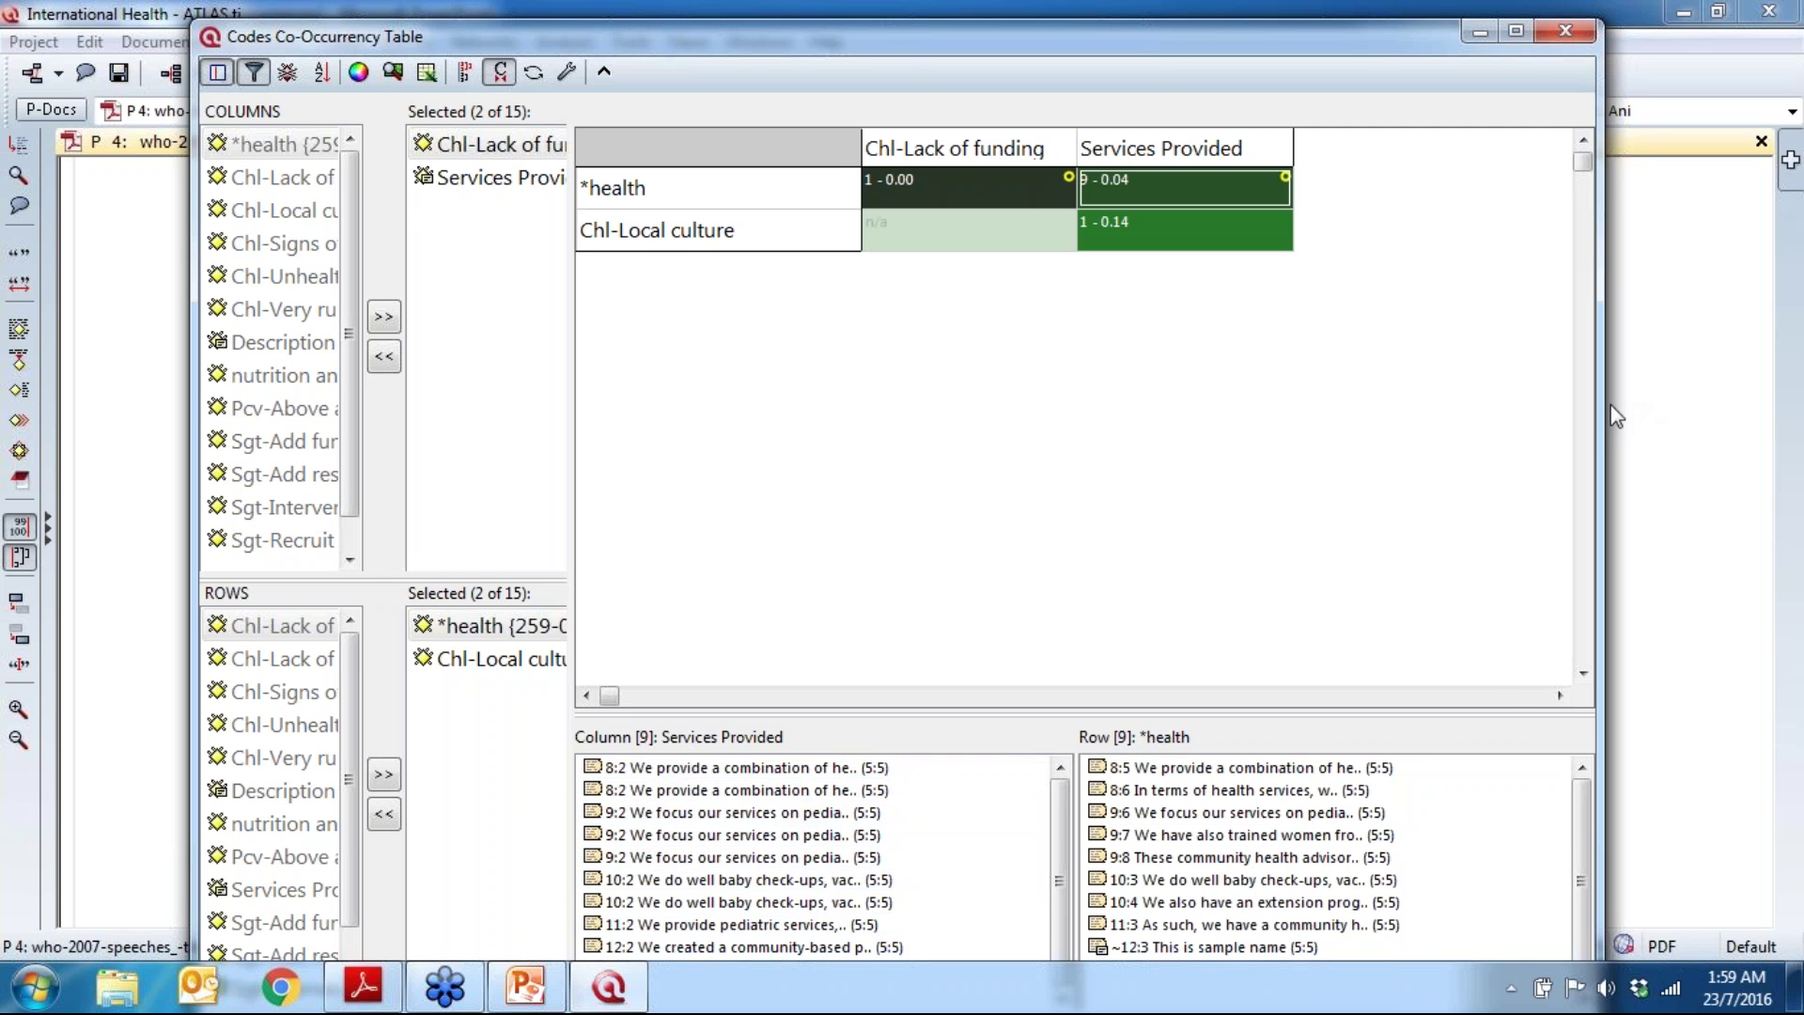
Step: Narrow the table window and move it off the document text, and show Services Provided quotation 8:2 in Participant 1
drag(1600, 437, 1186, 454)
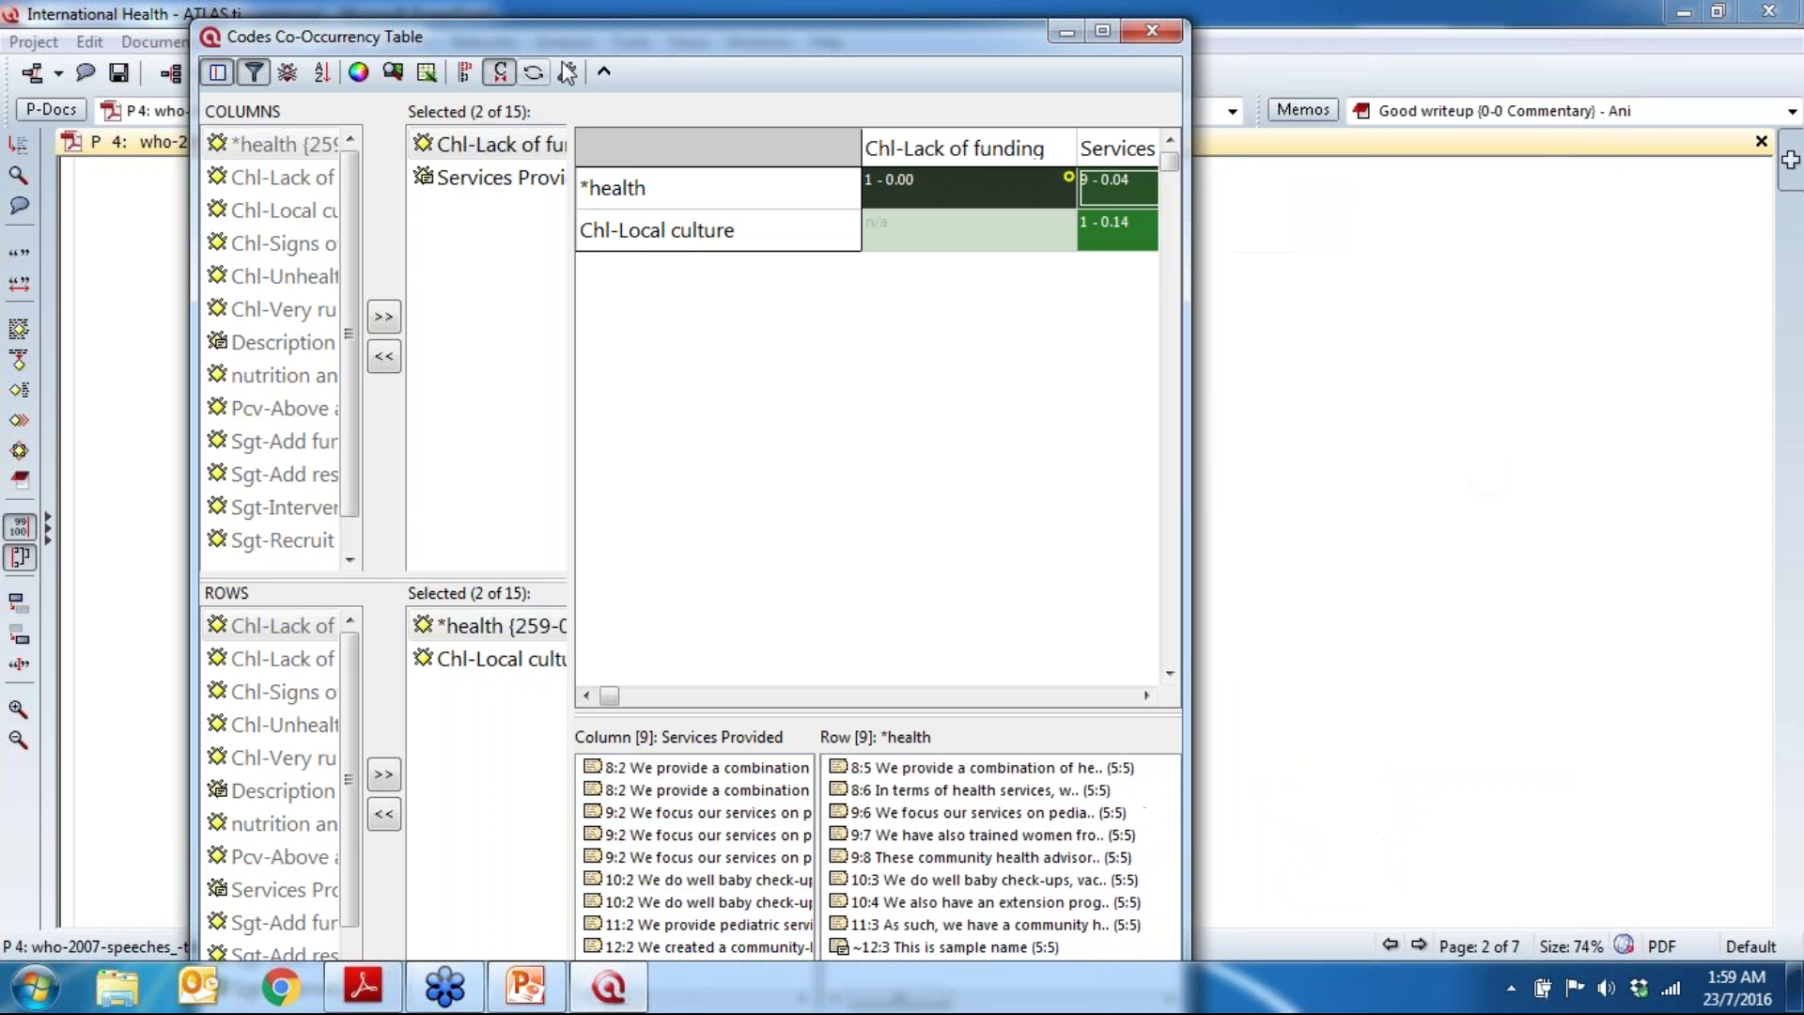
drag(589, 37, 1195, 22)
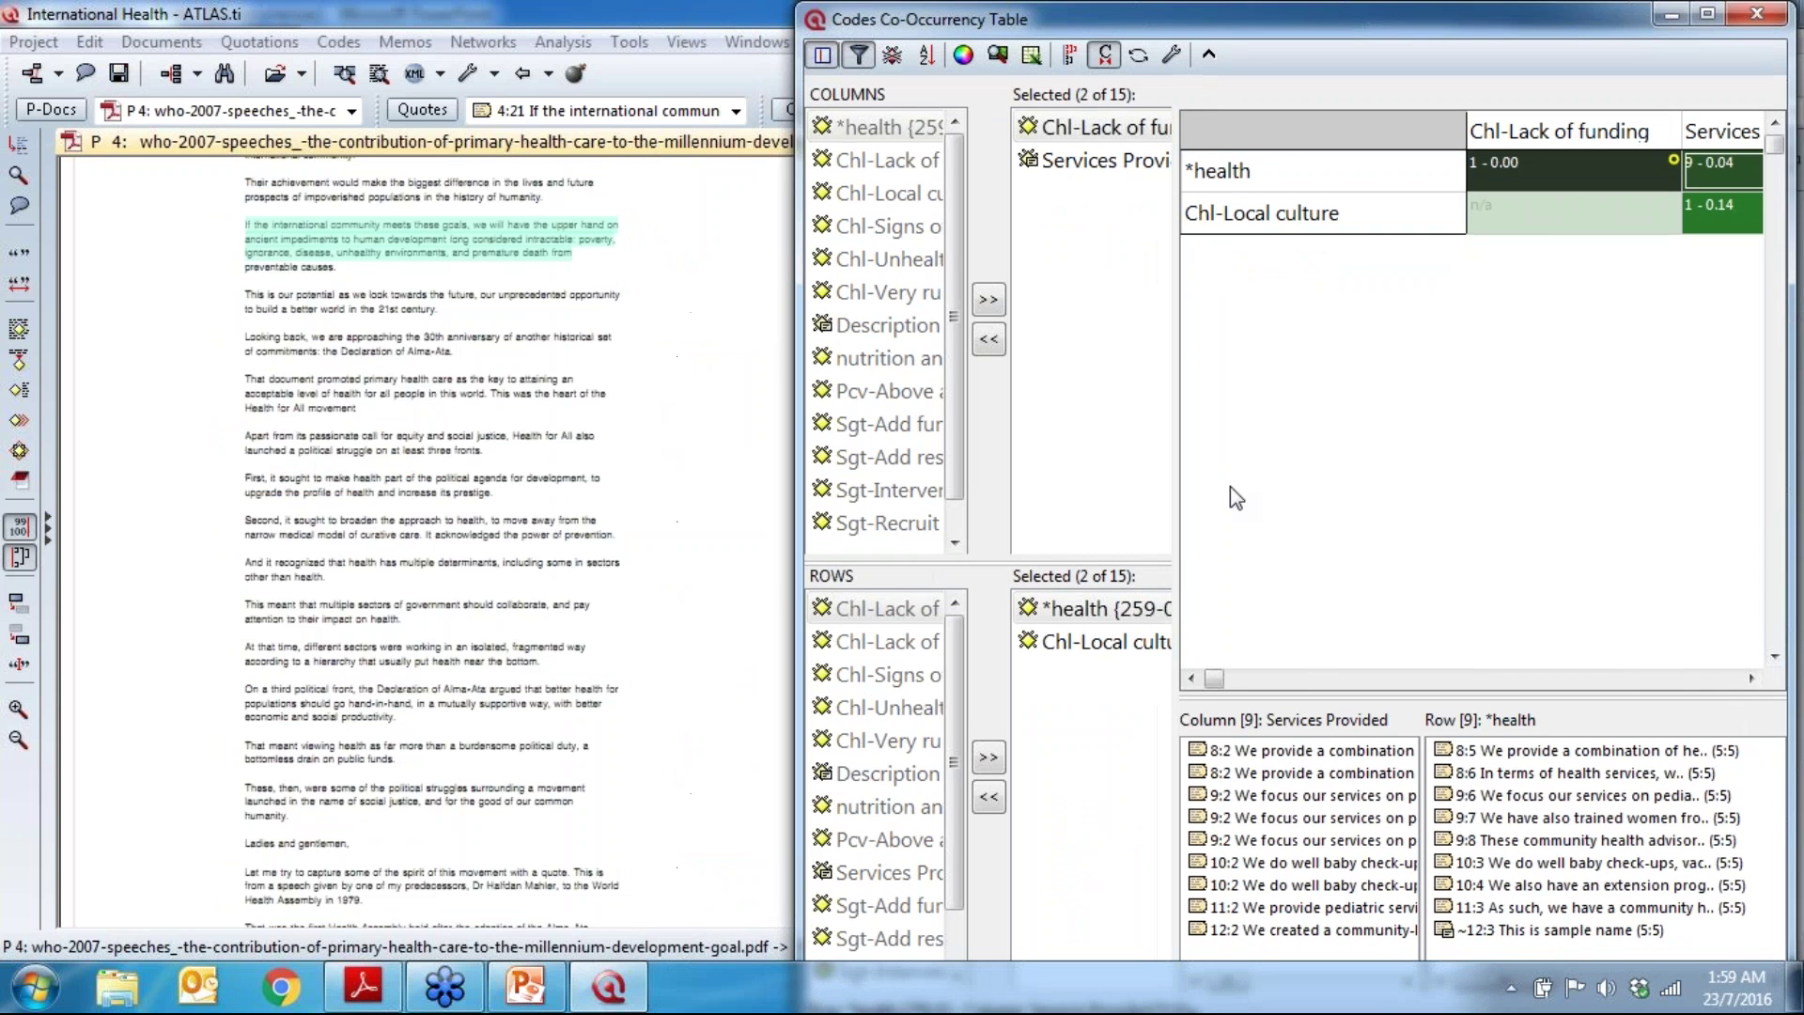
click(1306, 750)
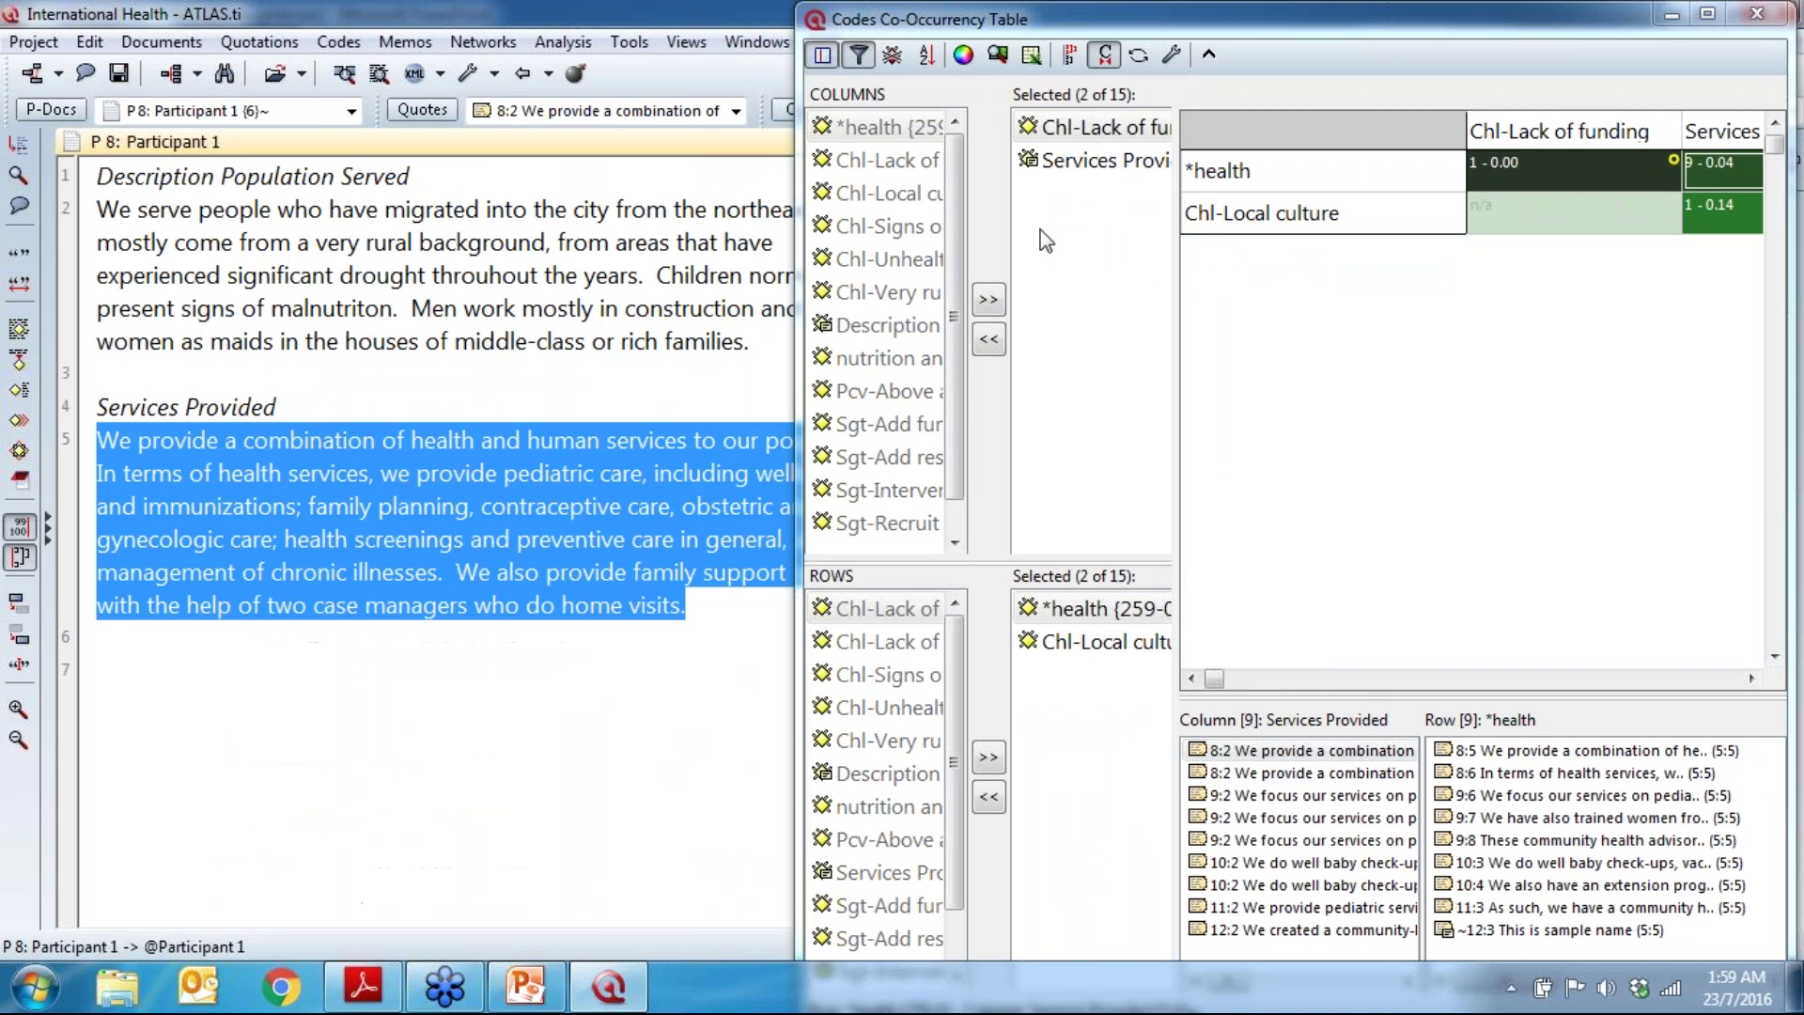
click(686, 399)
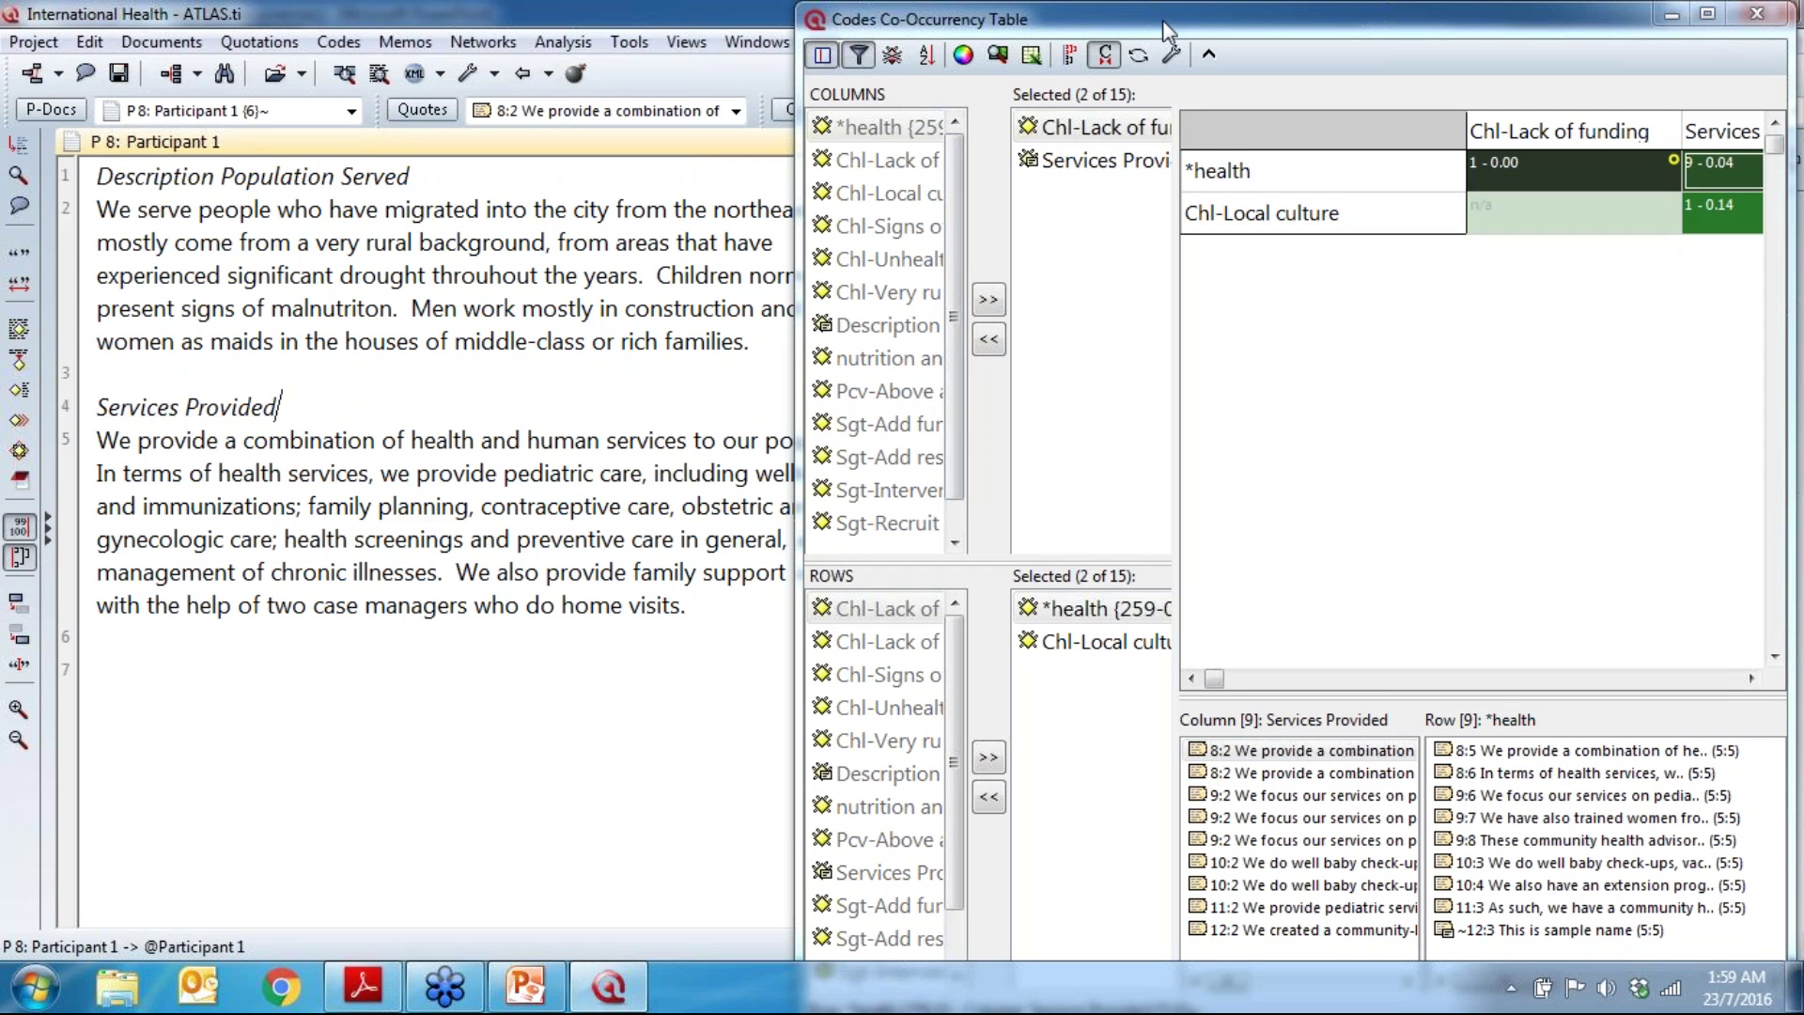
Step: Widen the margin area beside the Participant 1 text to show its codes, and move the table window back up
drag(1163, 19, 1169, 620)
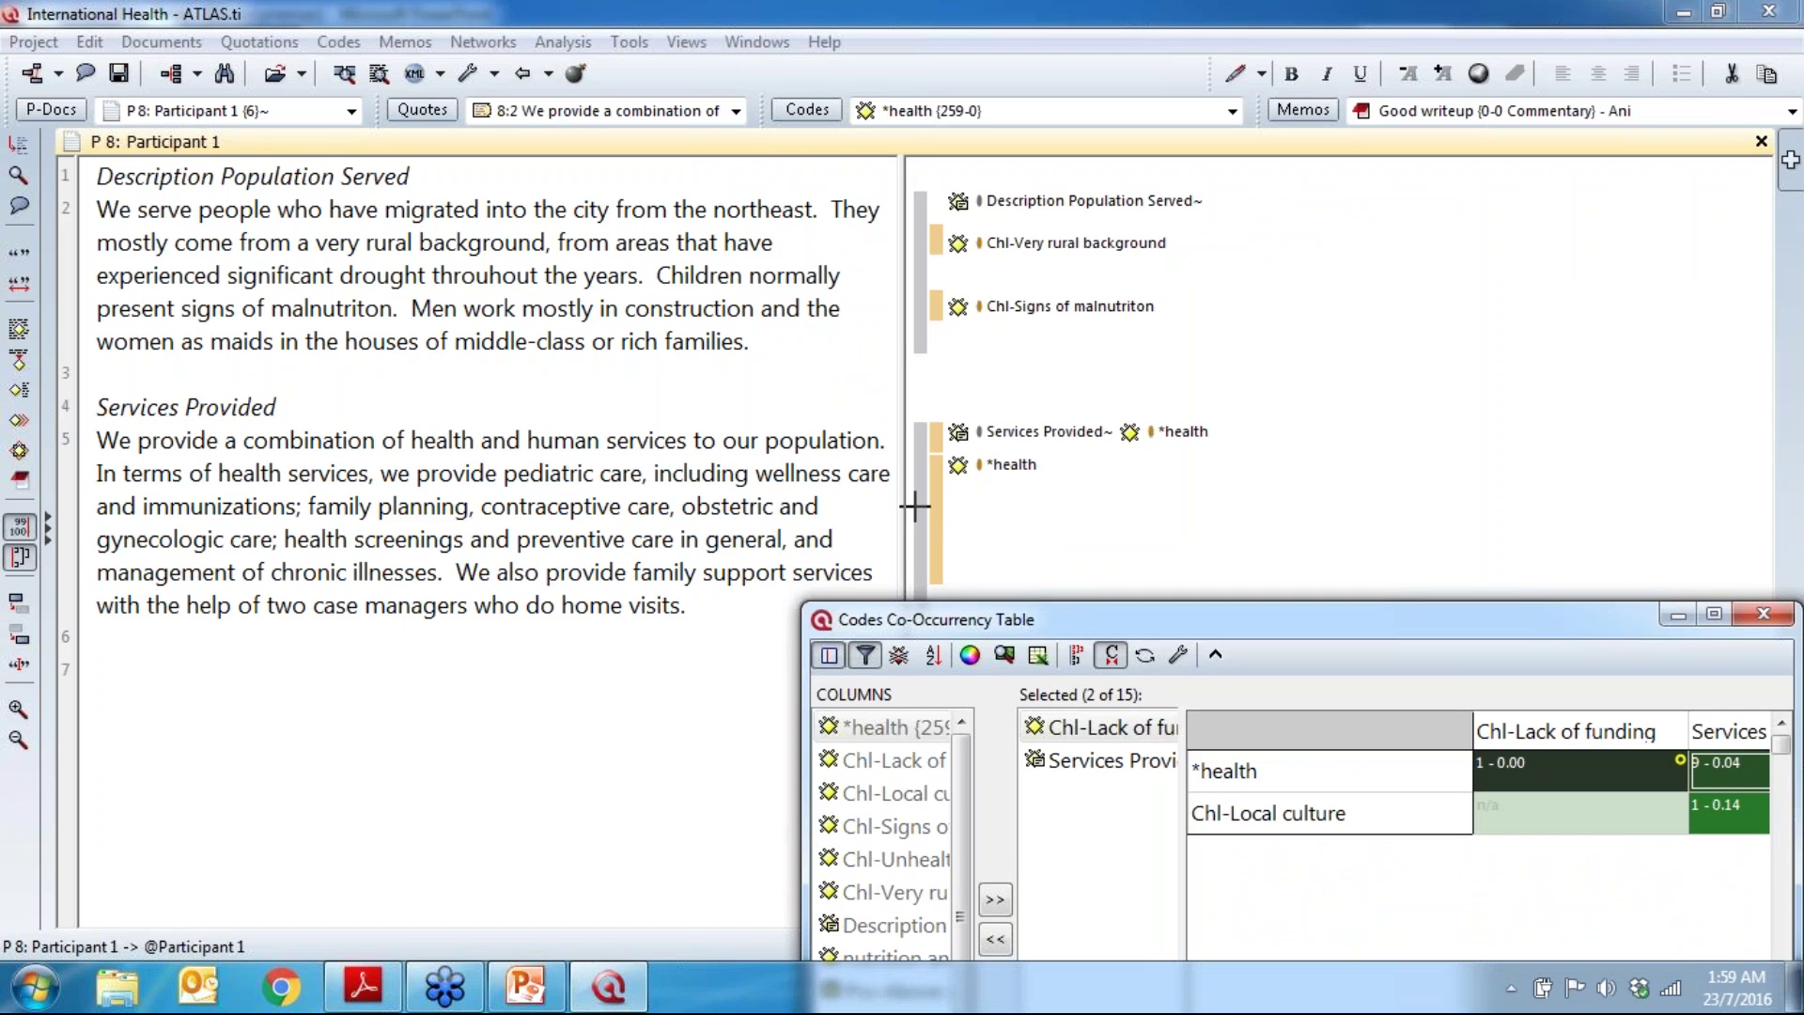
drag(914, 507, 581, 508)
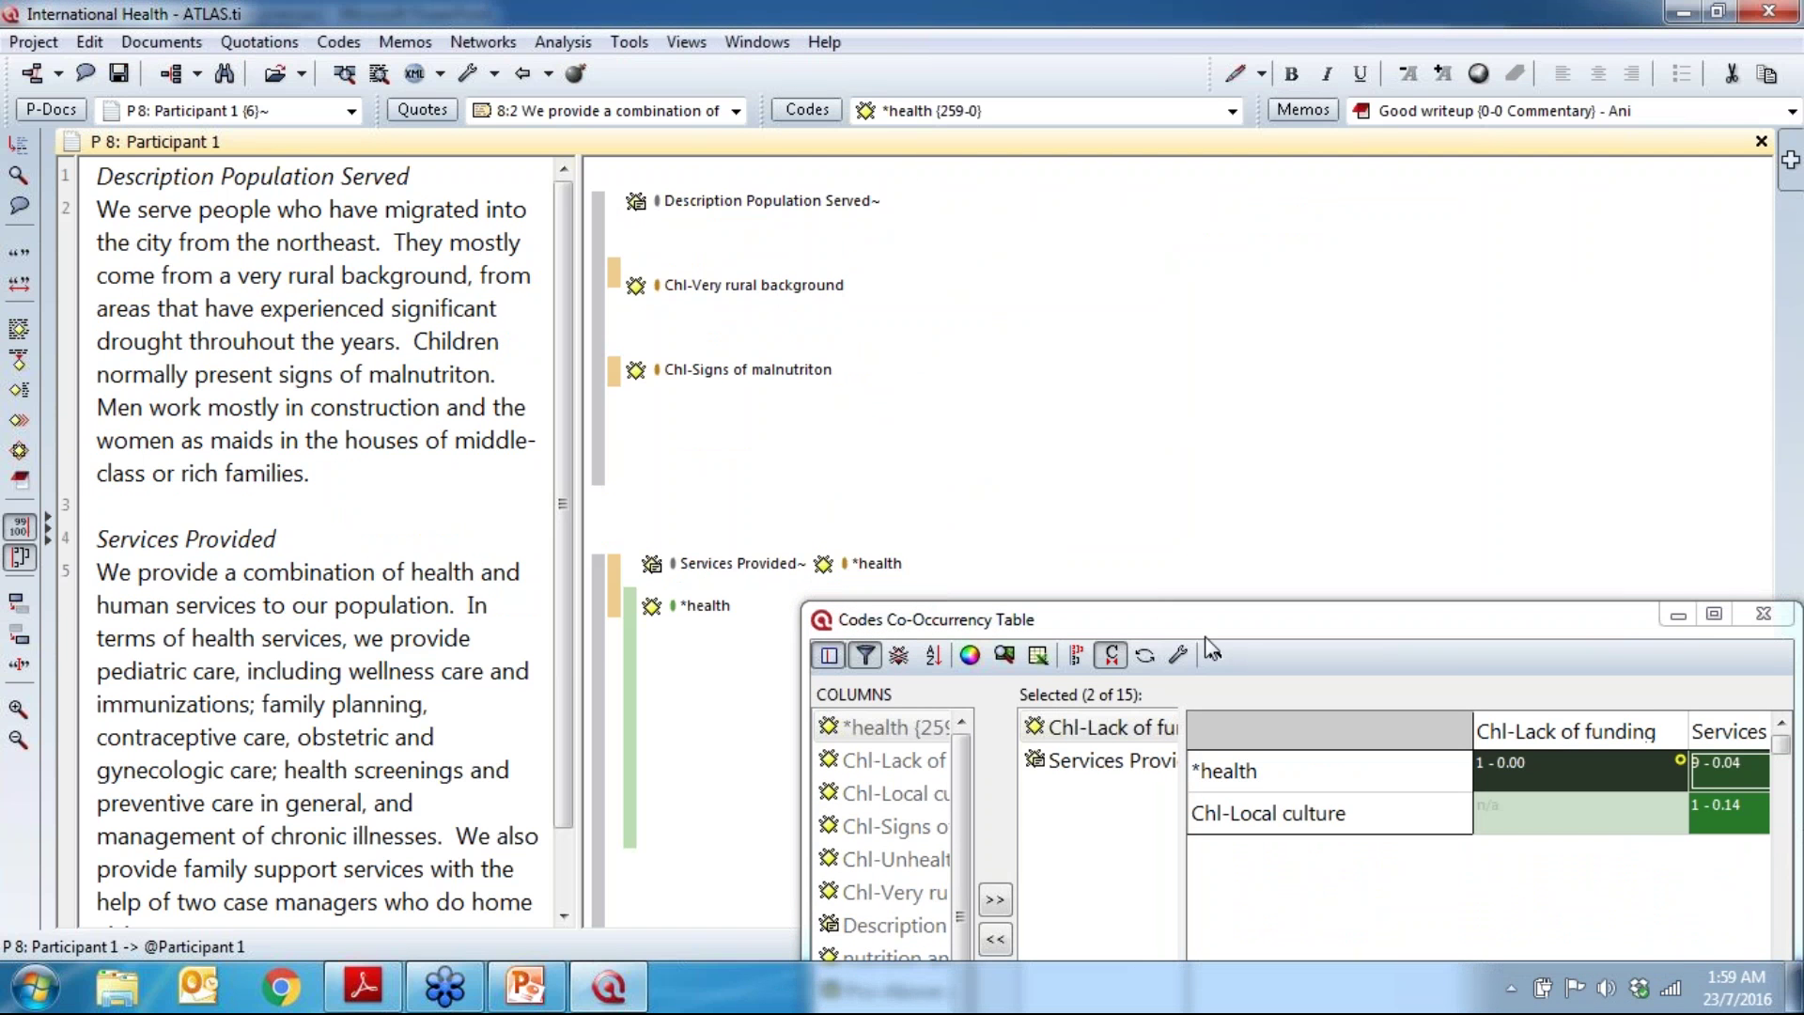
drag(1207, 607, 1186, 199)
mouse_move(1799, 604)
mouse_down()
mouse_move(1721, 604)
mouse_move(1799, 604)
mouse_up()
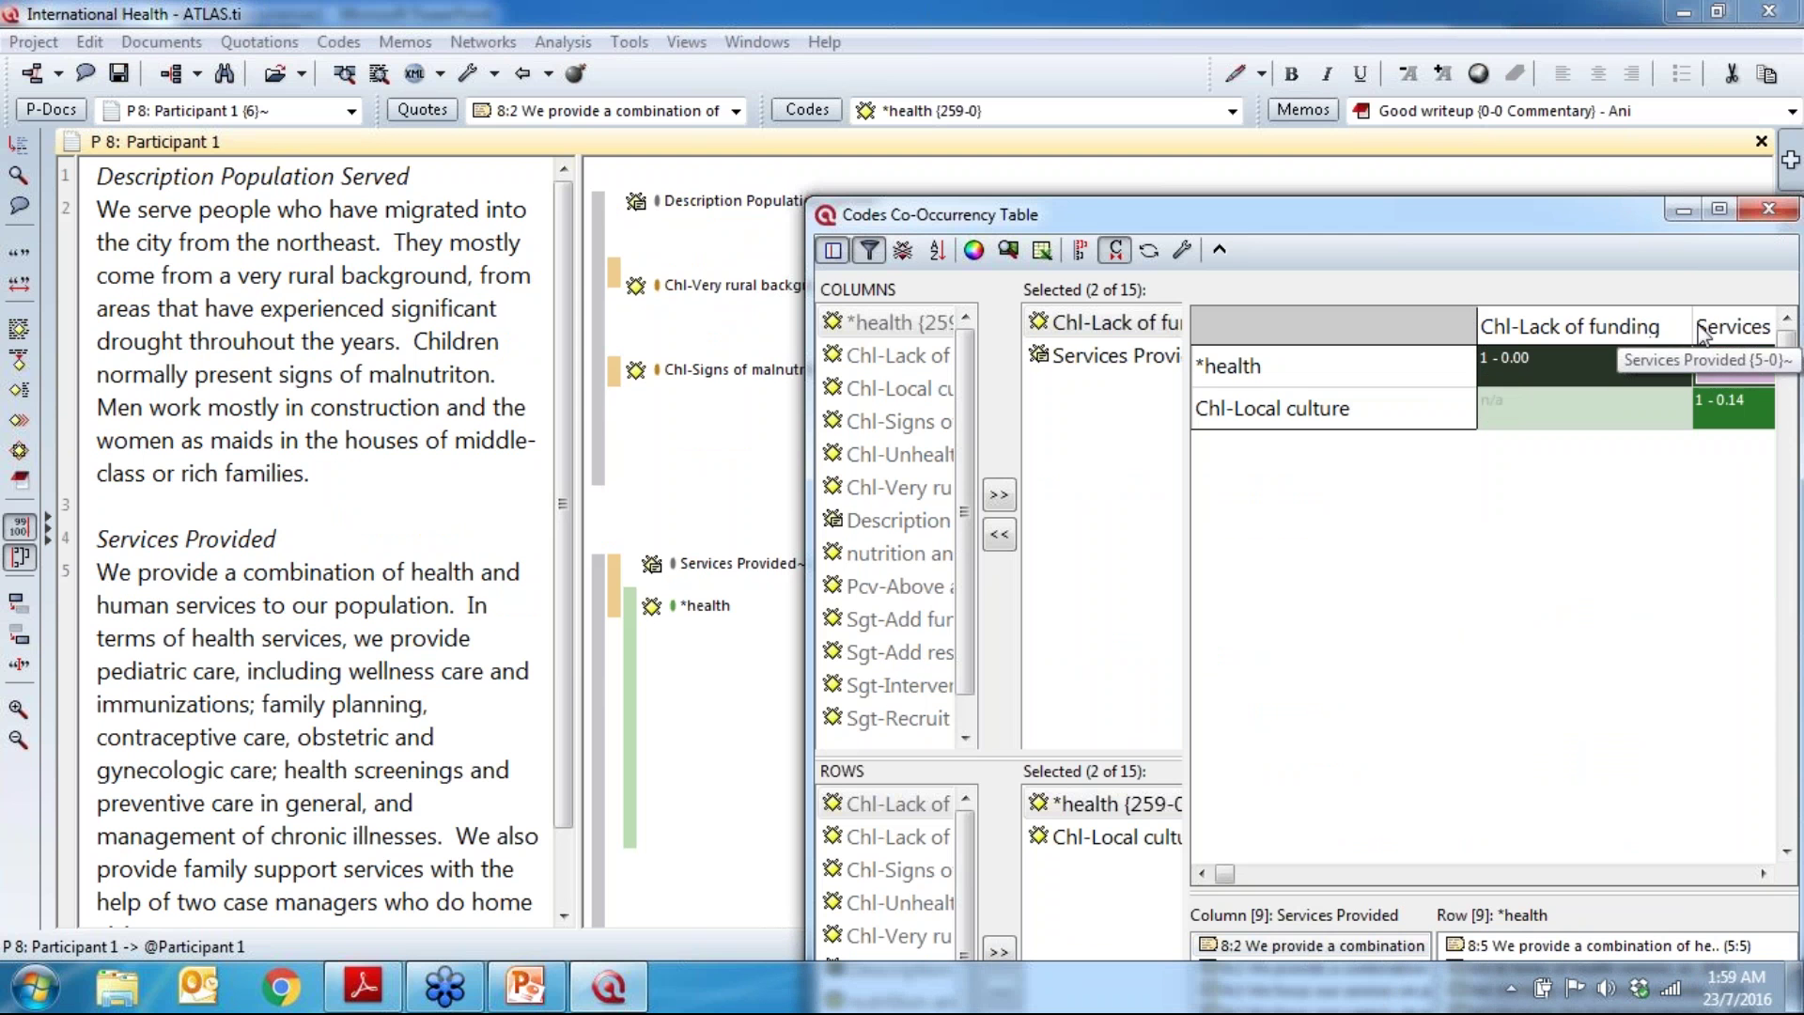
Step: Narrow the Chl-Lack of funding and Services Provided columns, and reposition the table window with the quotation lists and margin codes in view
drag(1659, 323, 1606, 324)
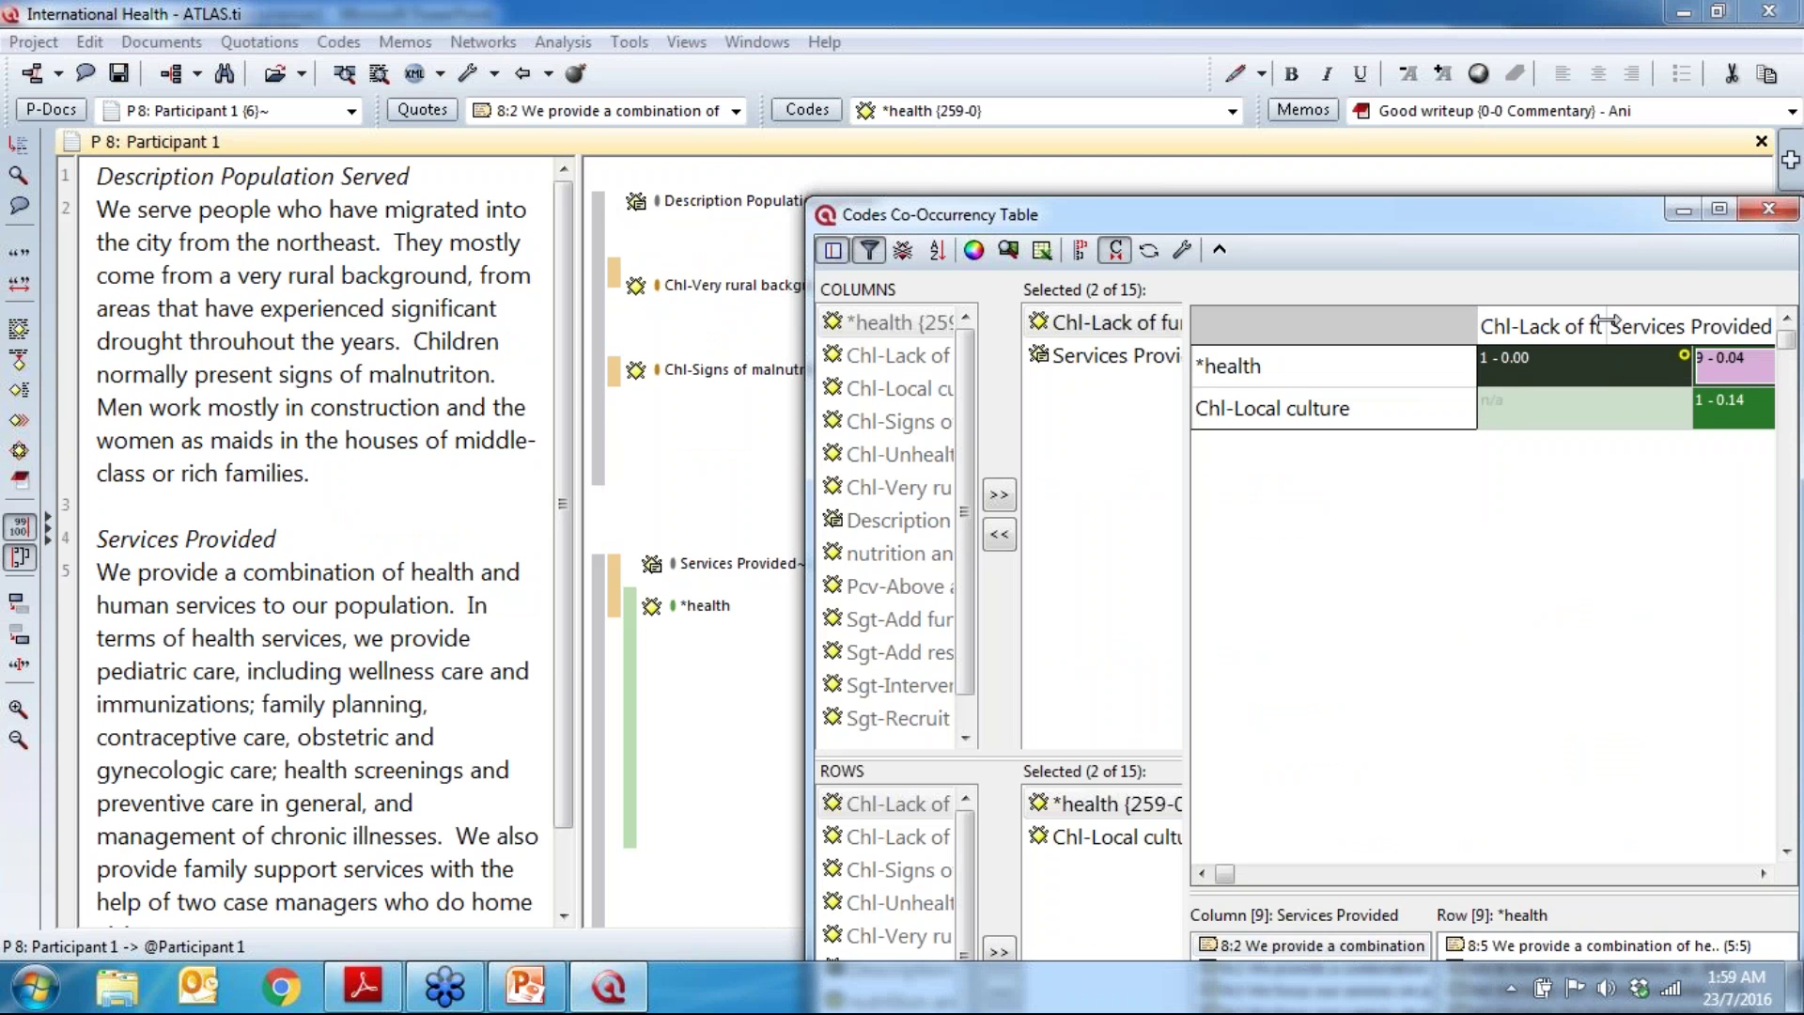
click(1591, 194)
drag(1446, 211, 1344, 198)
mouse_move(1702, 341)
mouse_down()
mouse_move(1796, 342)
mouse_move(1623, 313)
mouse_up()
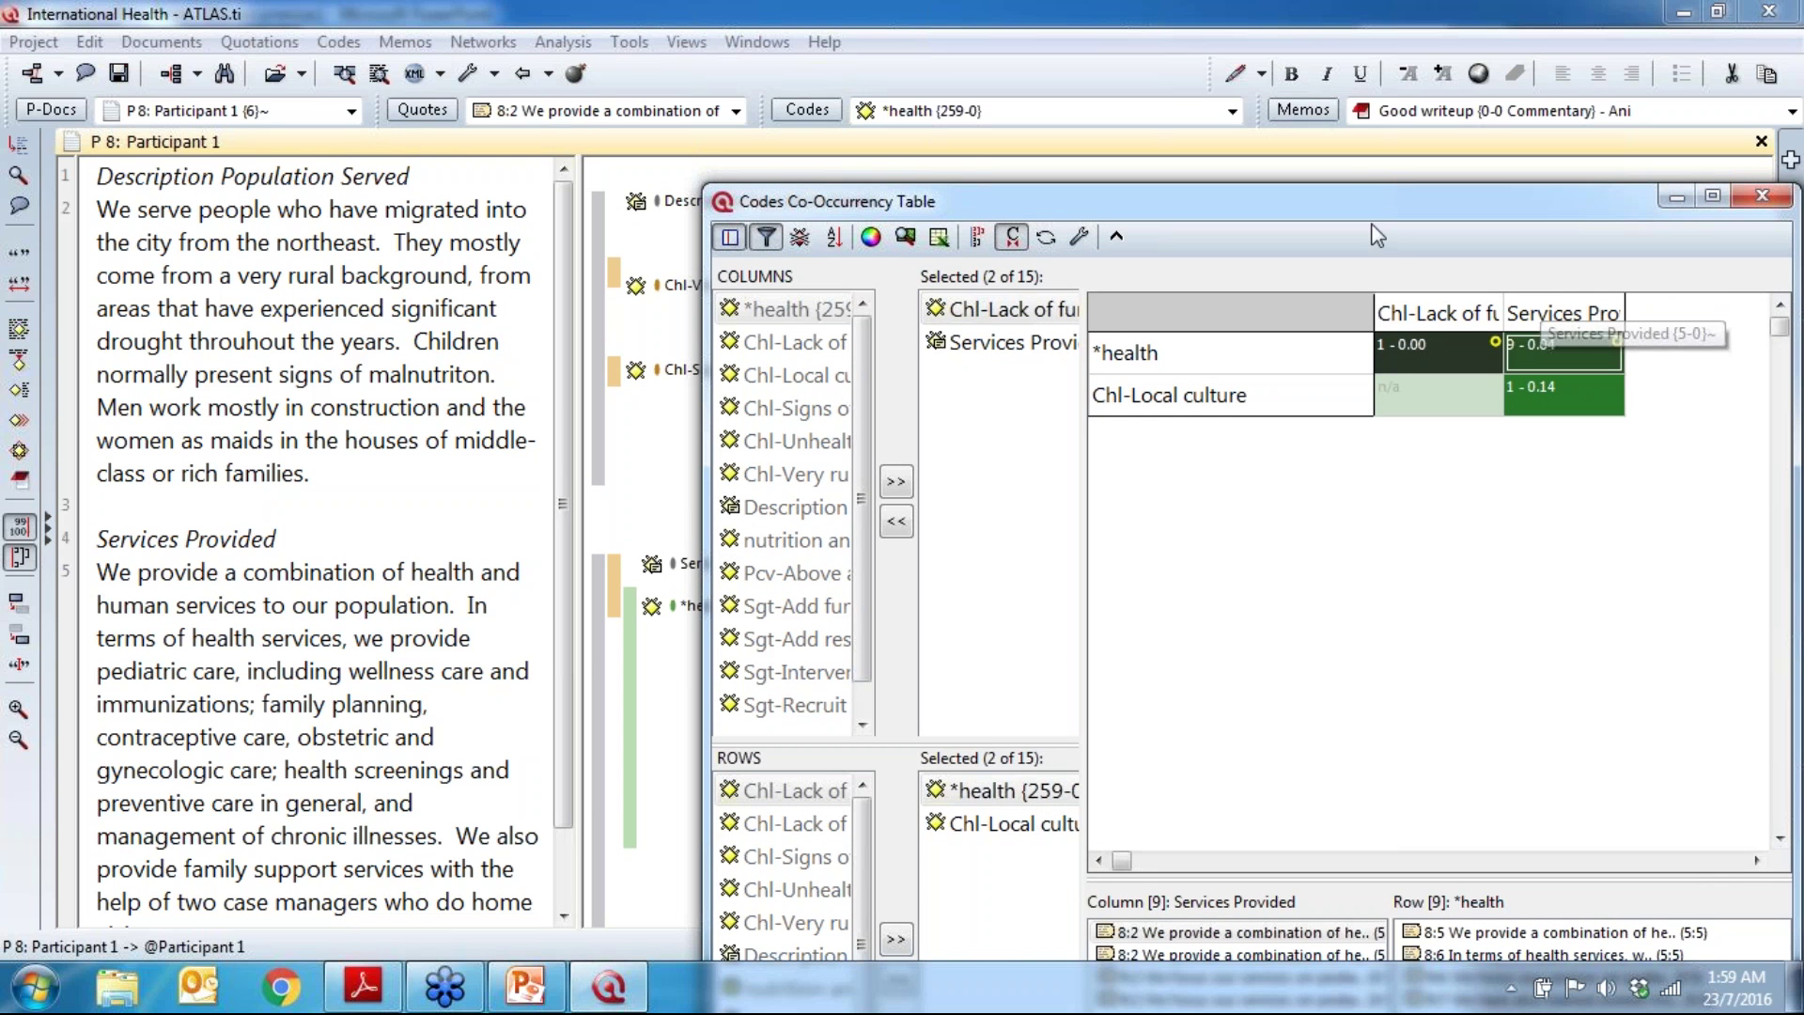
drag(1361, 216, 1447, 72)
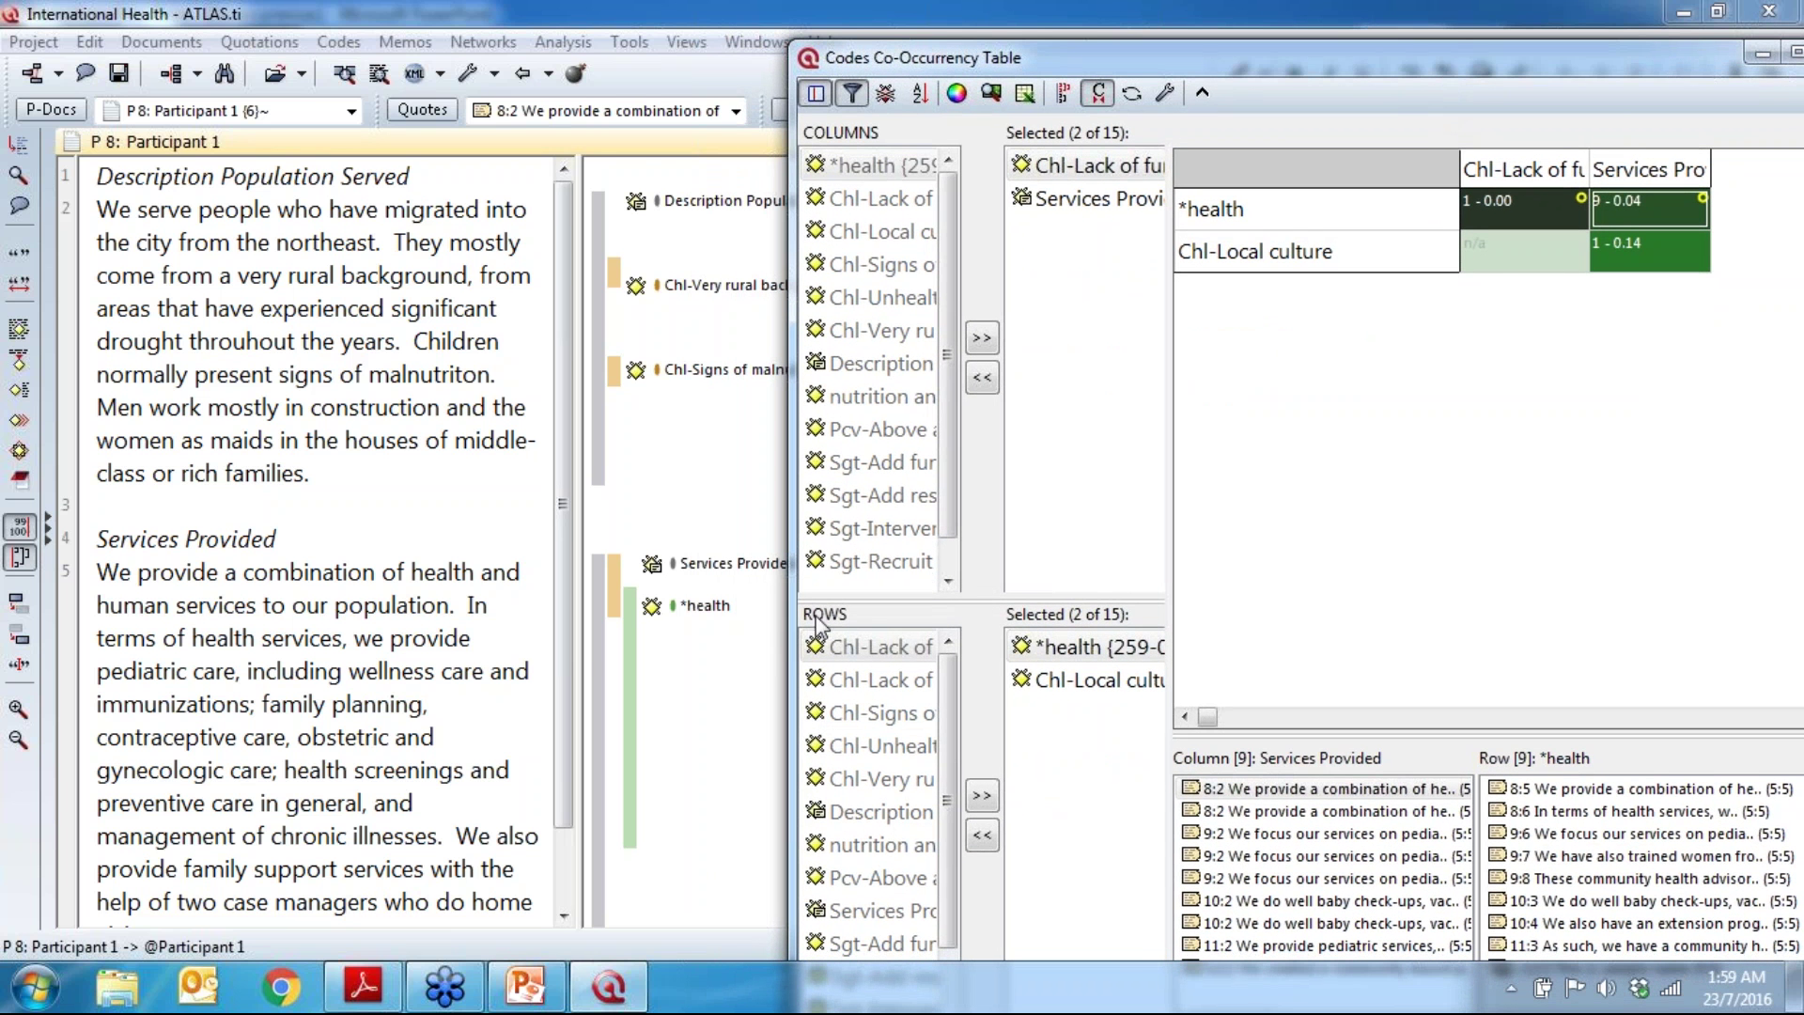
Step: Show Services Provided quotation 8:2 in Participant 1 and move the table window clear of the margin codes to inspect their overlap
click(1353, 789)
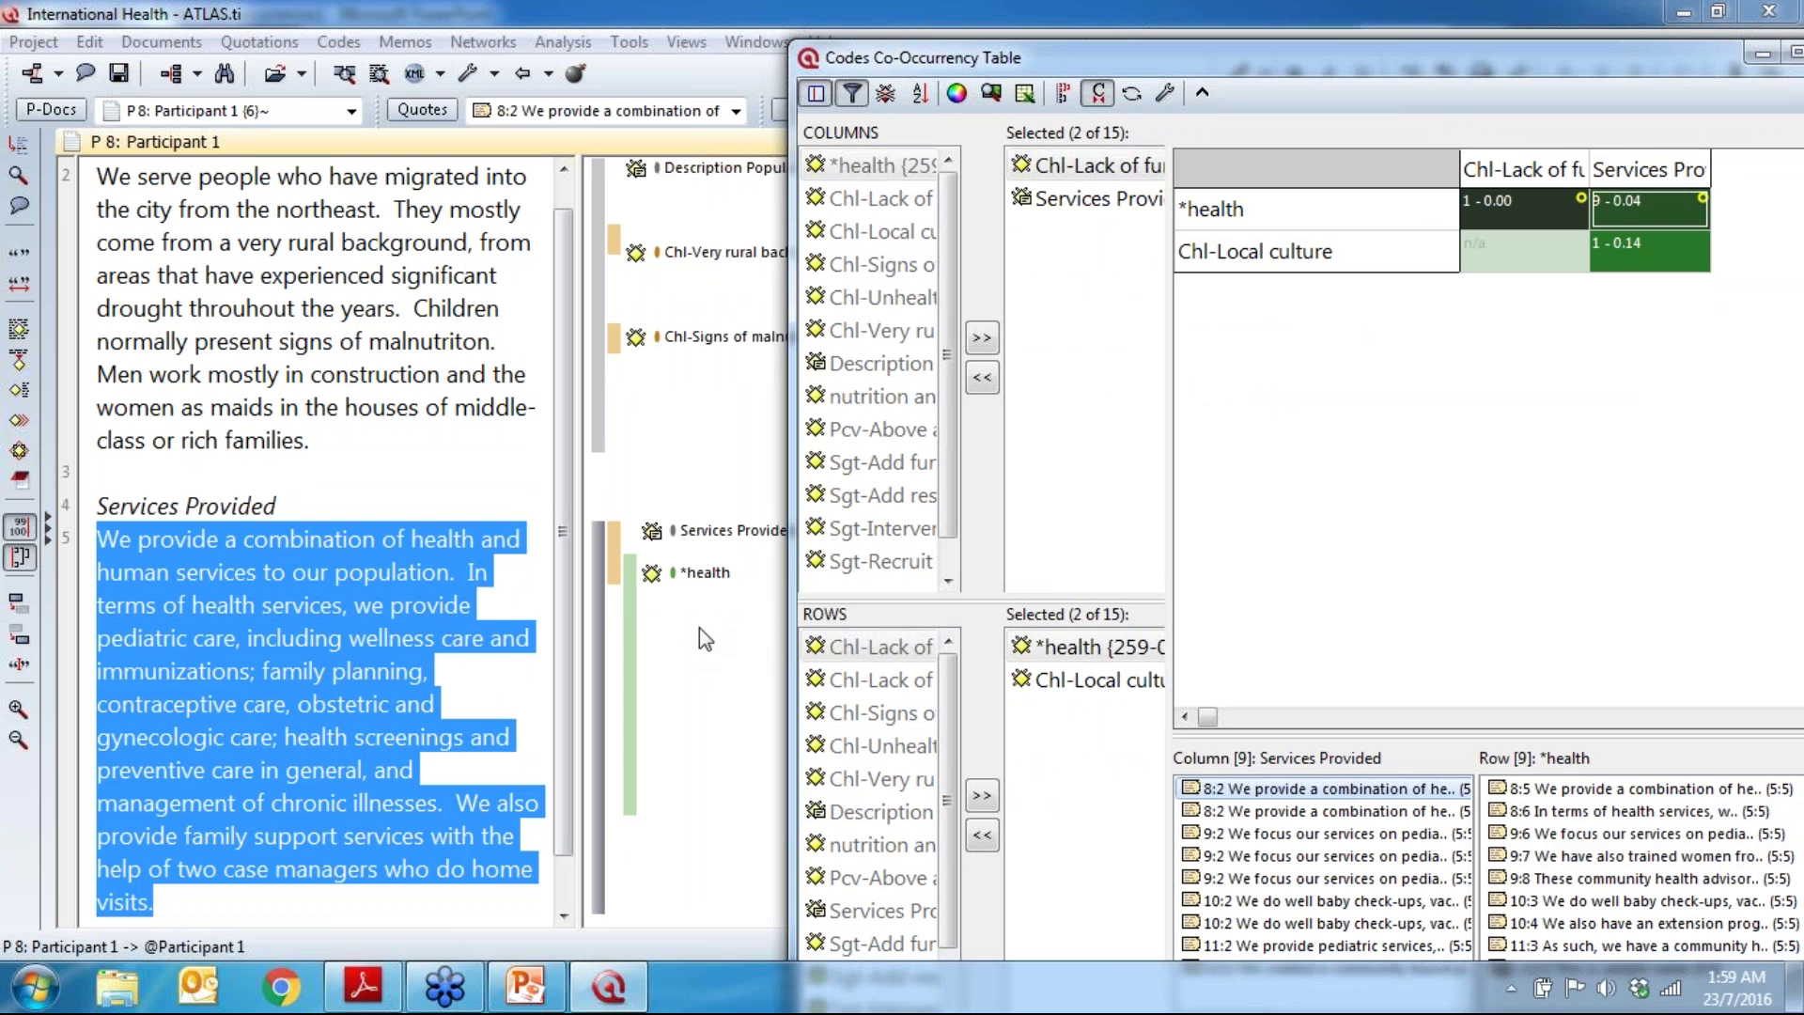
mouse_move(890, 58)
mouse_down()
mouse_move(1073, 497)
mouse_move(1015, 744)
mouse_move(870, 583)
mouse_move(876, 228)
mouse_move(975, 191)
mouse_up()
mouse_move(1719, 347)
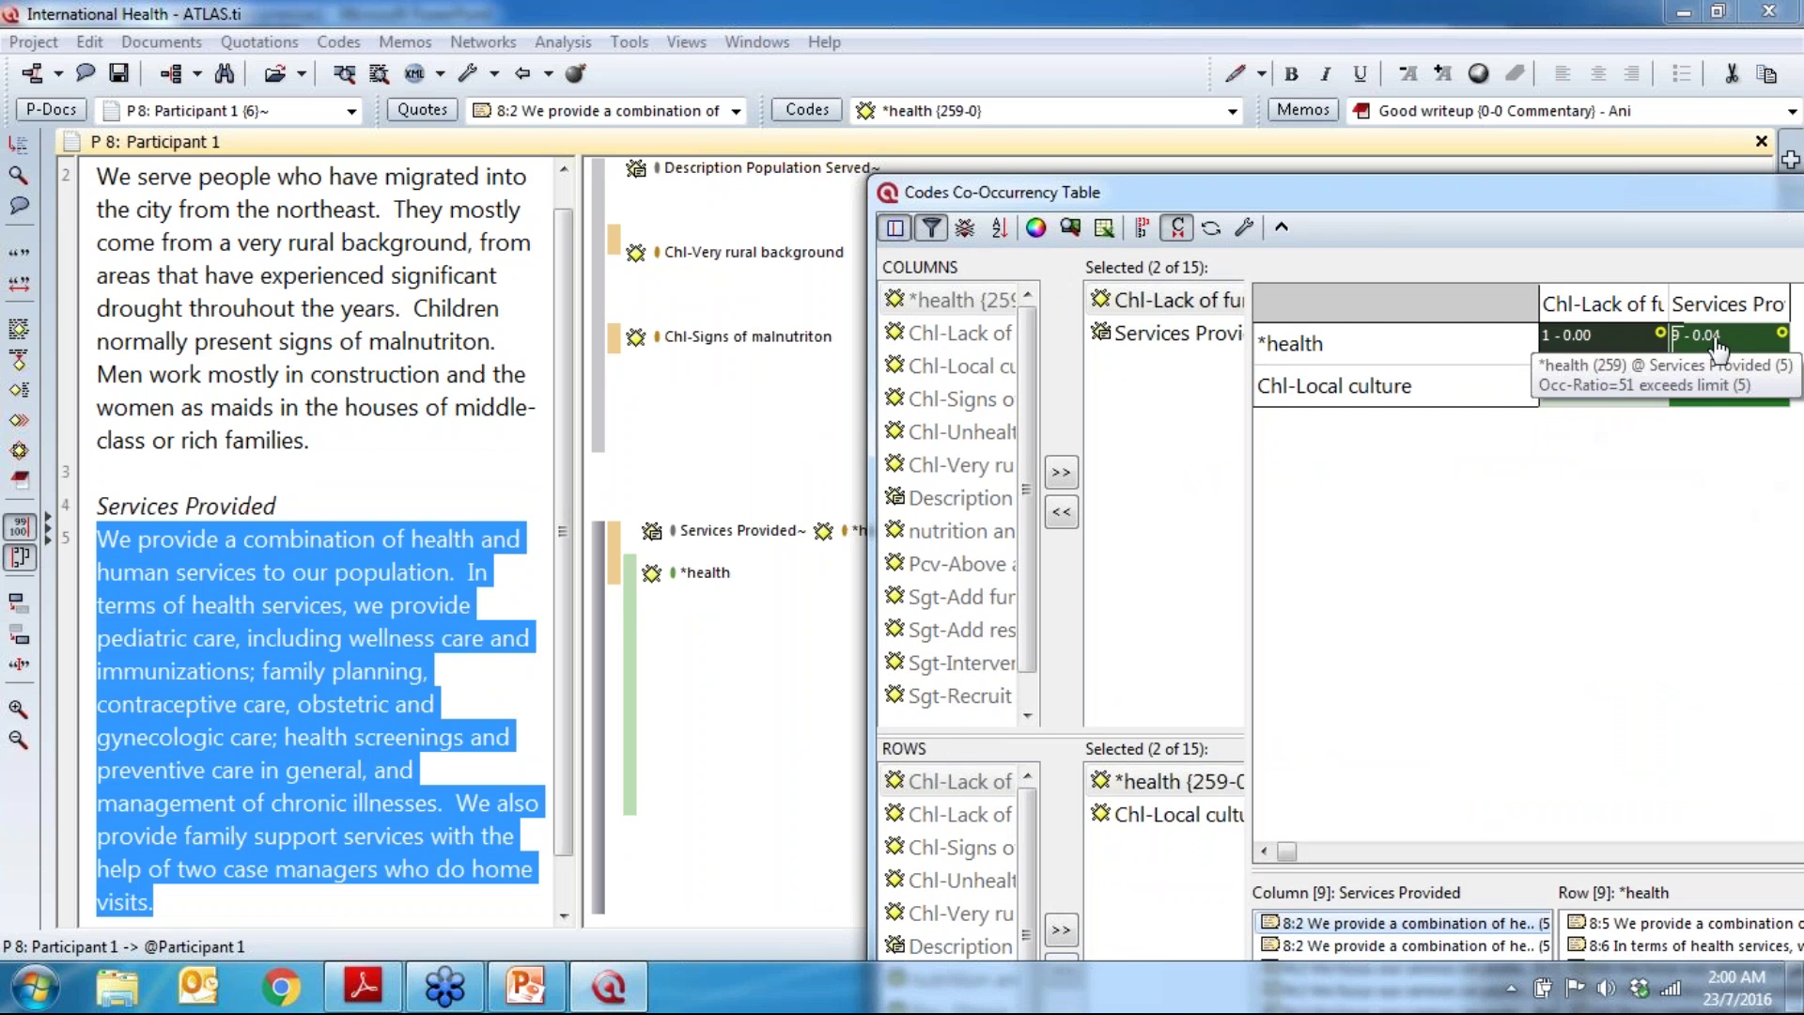
mouse_move(722, 529)
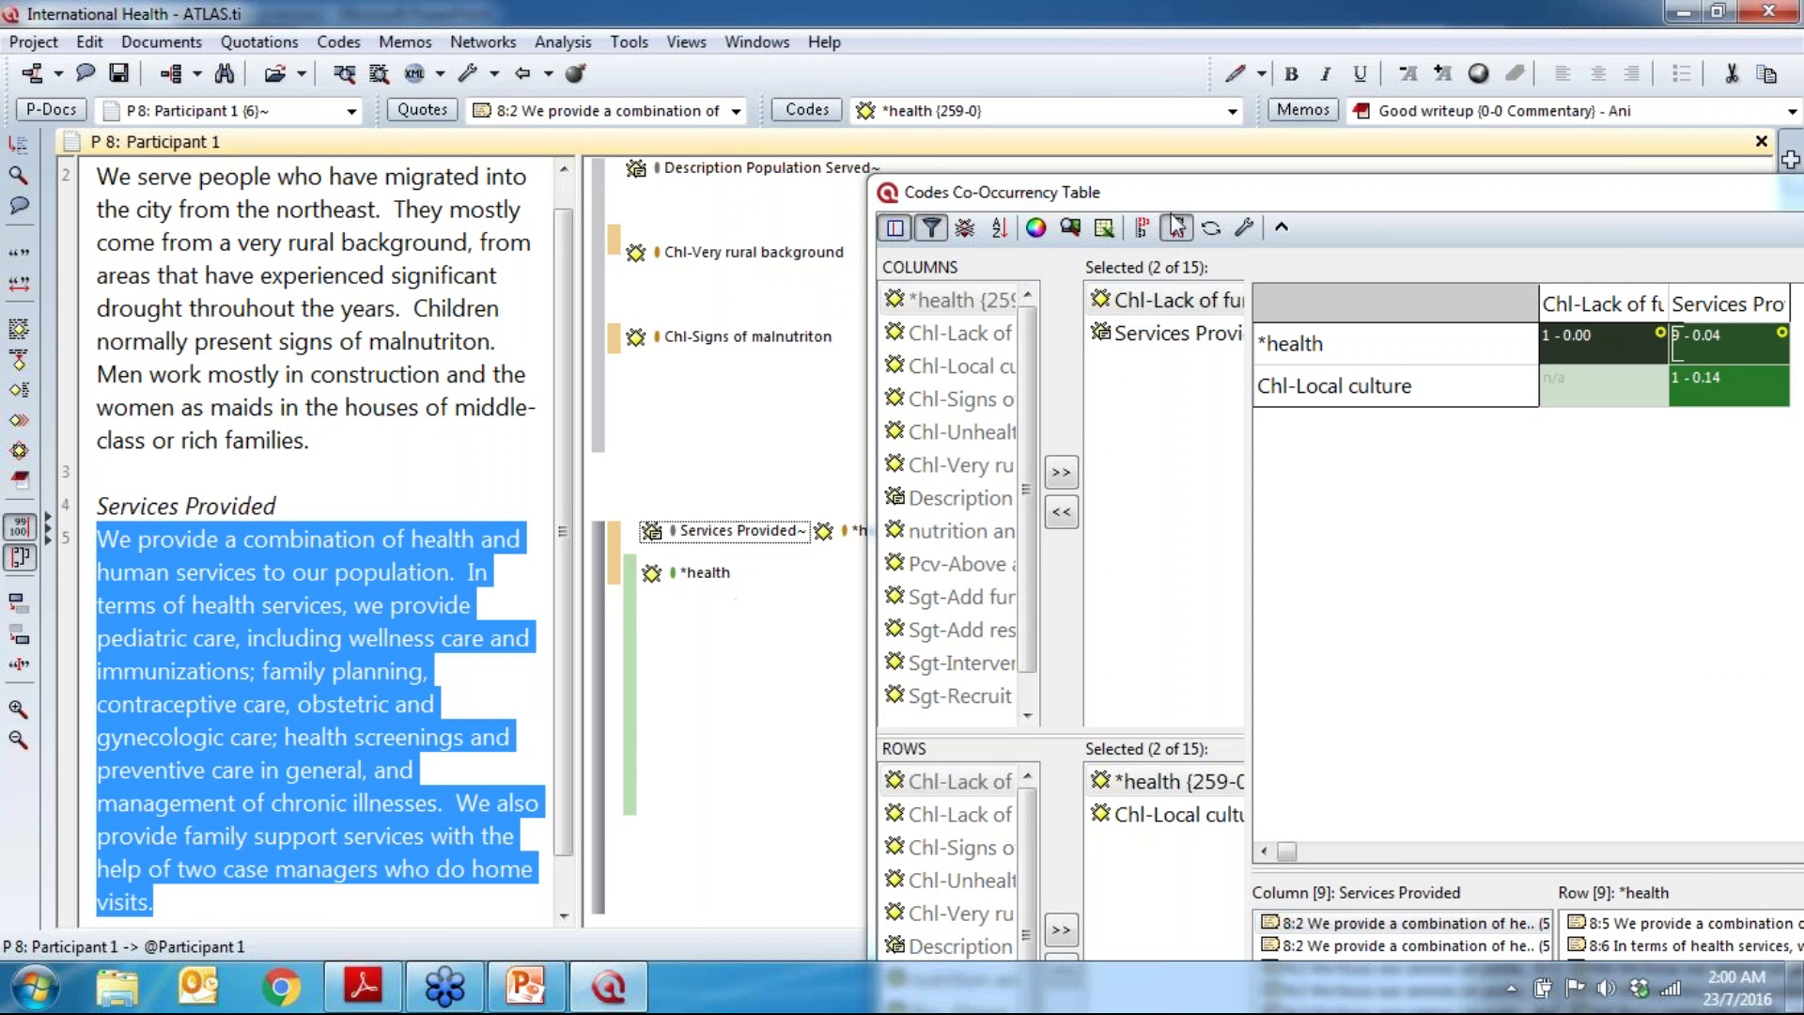
drag(1209, 188, 1377, 251)
mouse_move(711, 532)
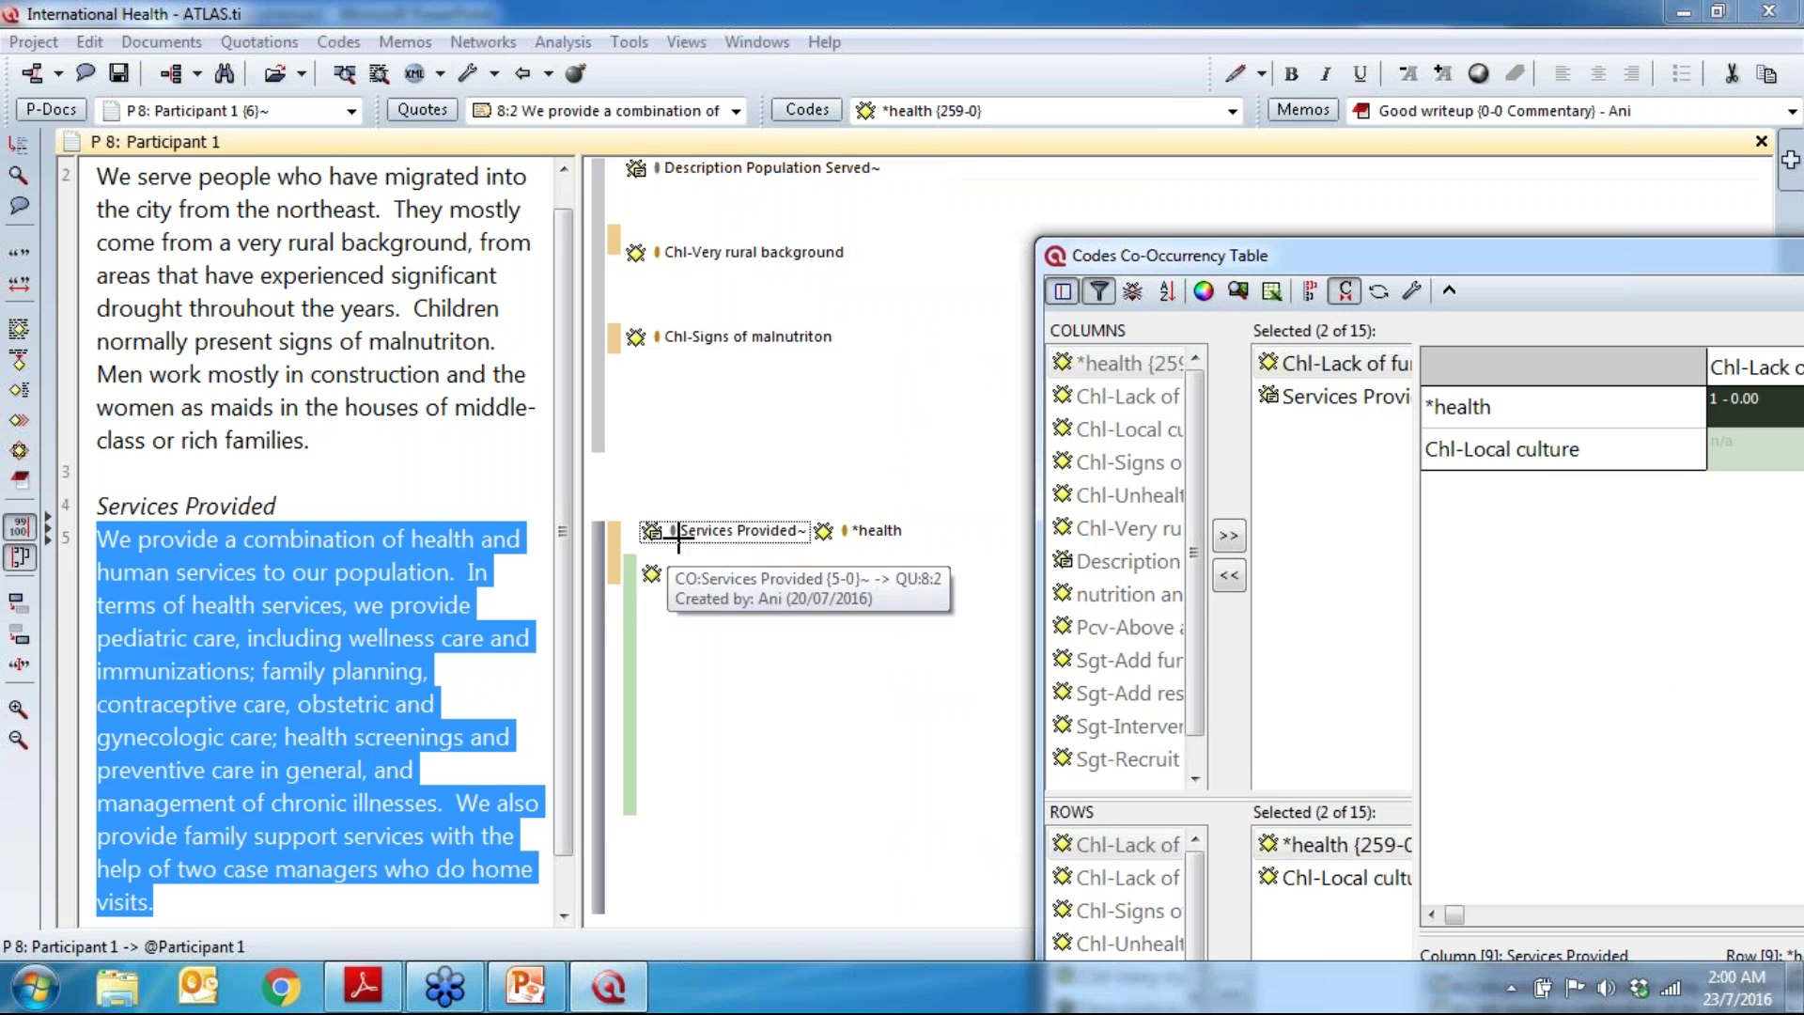
mouse_move(598, 534)
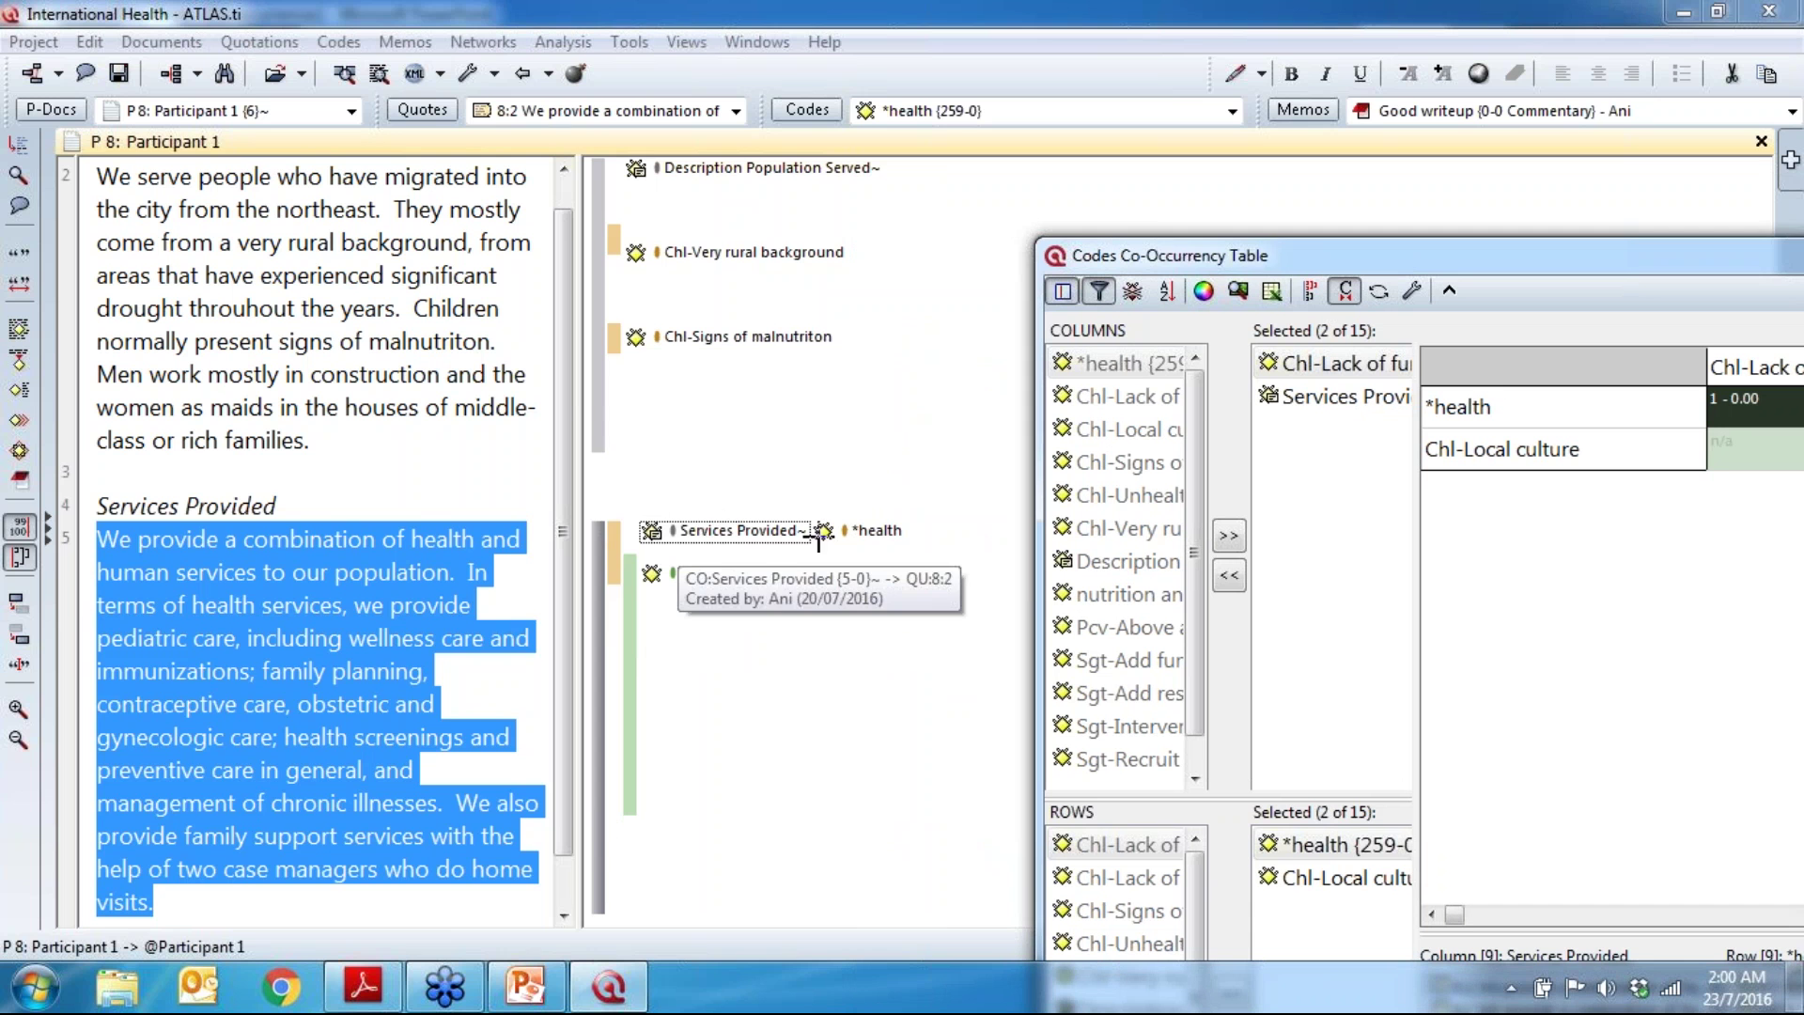
Step: Highlight the Participant 1 passages coded *health beside Services Provided, Chl-Very rural background and Chl-Signs of malnutriton
click(887, 530)
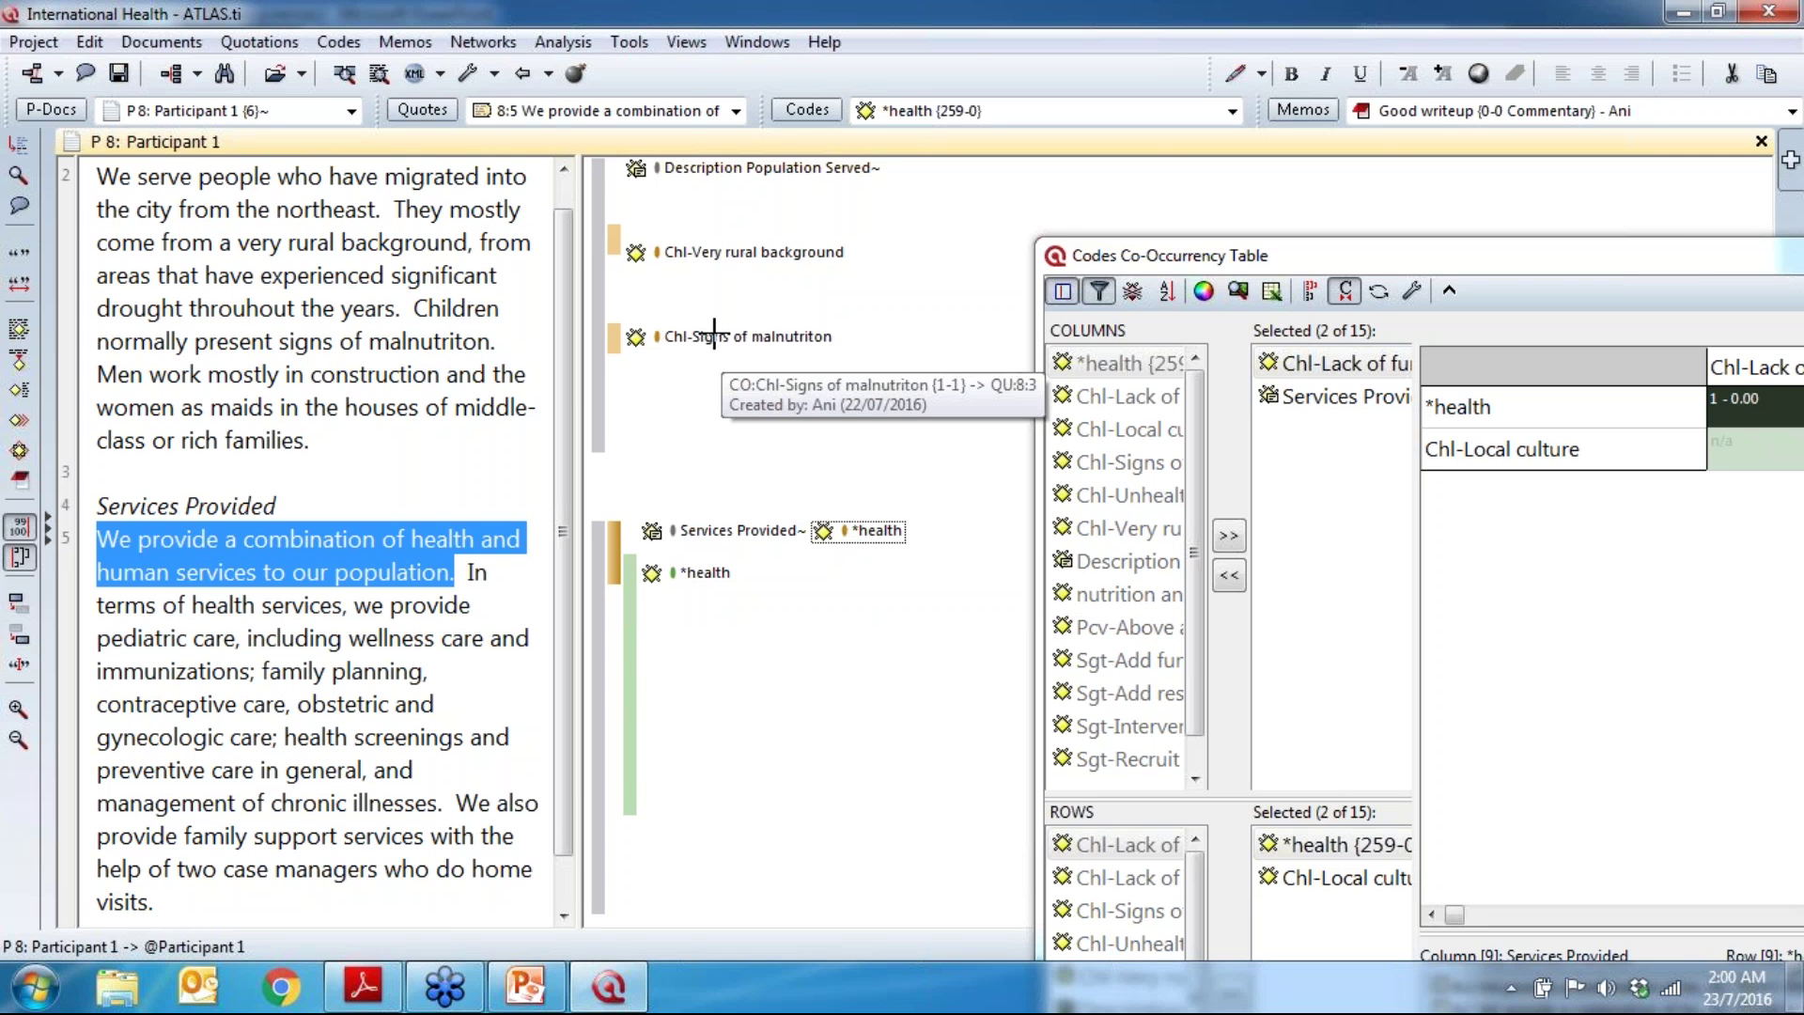
click(720, 252)
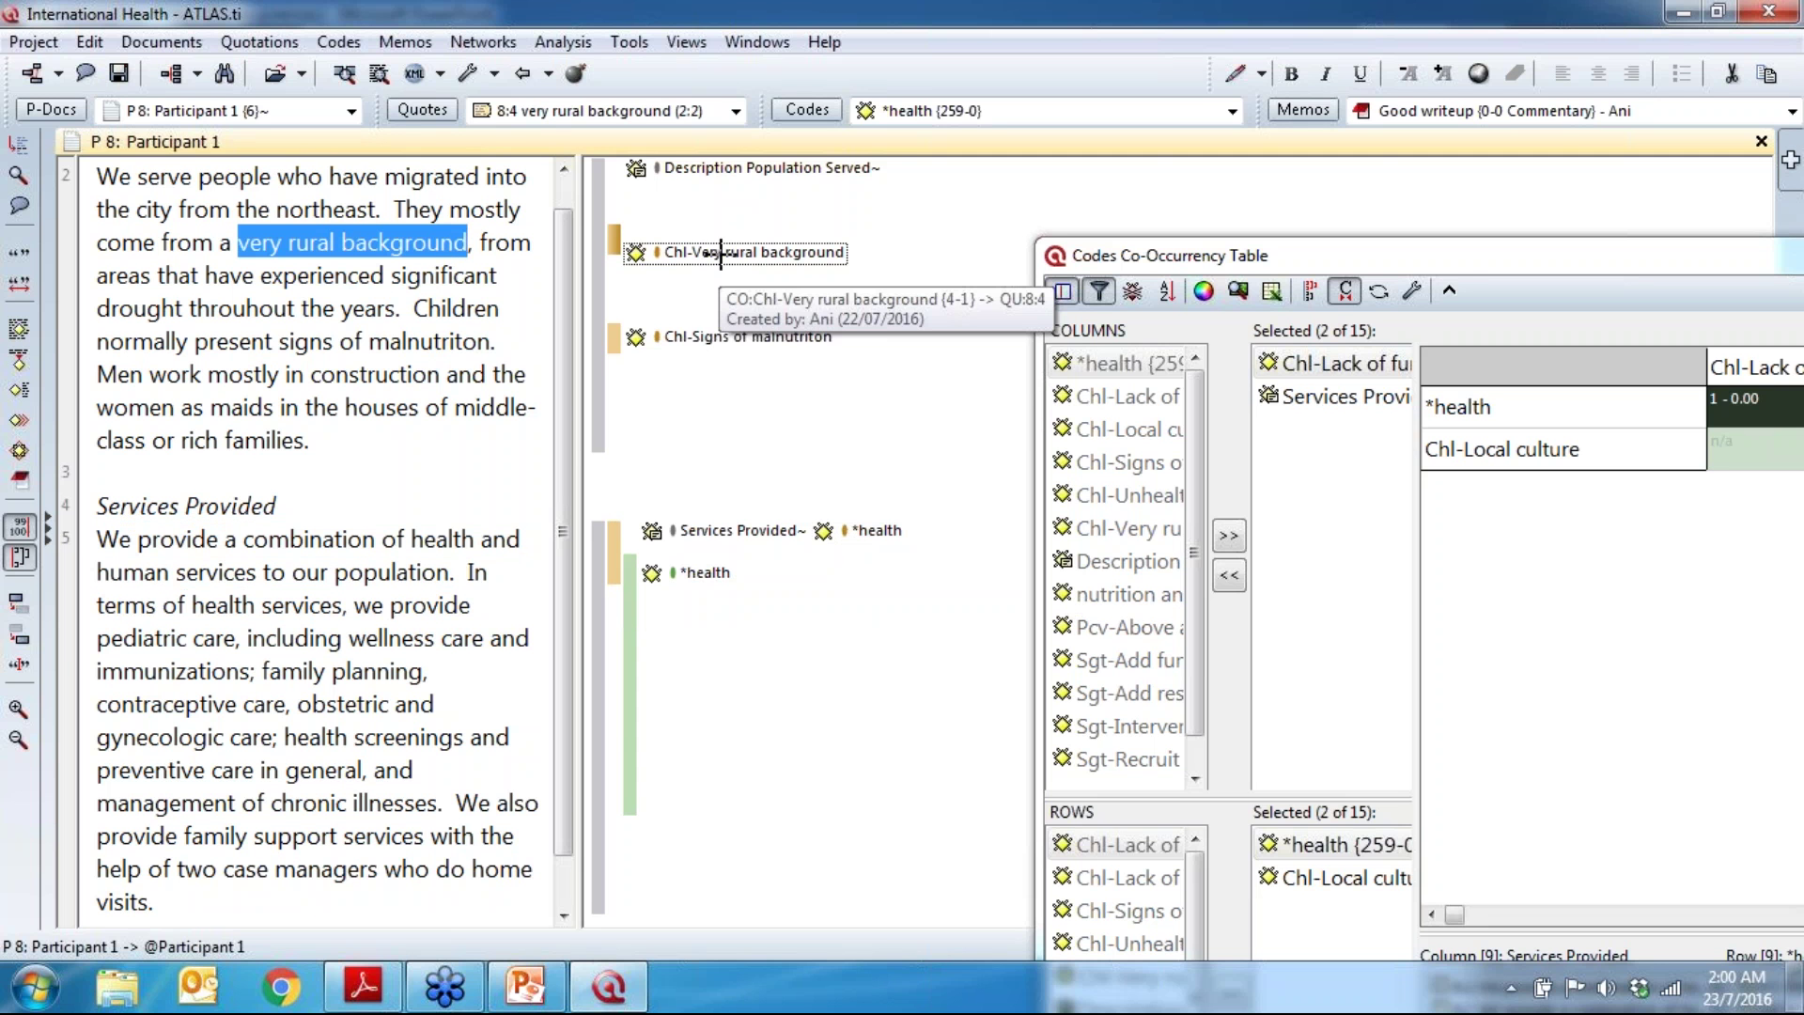
click(736, 336)
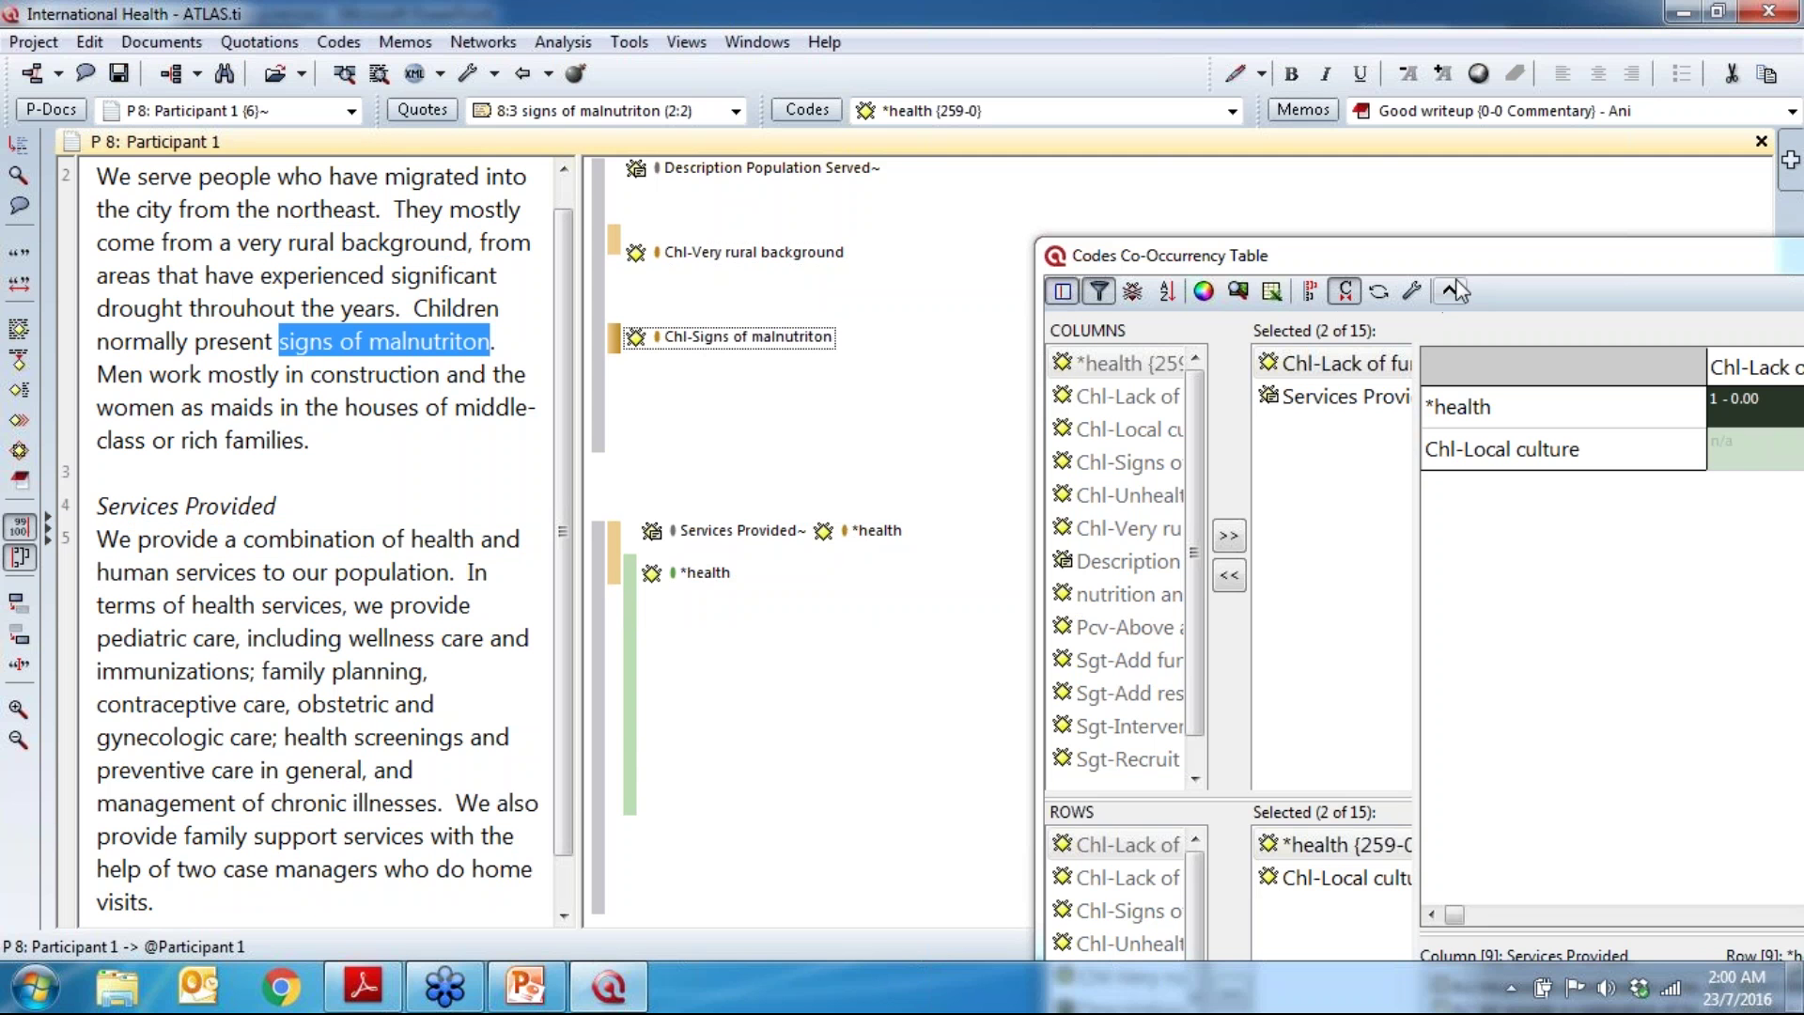
Step: Add Description Population Served to the table's columns, and Chl-Very rural background and Chl-Signs of malnutriton to its rows
drag(1499, 257, 974, 2)
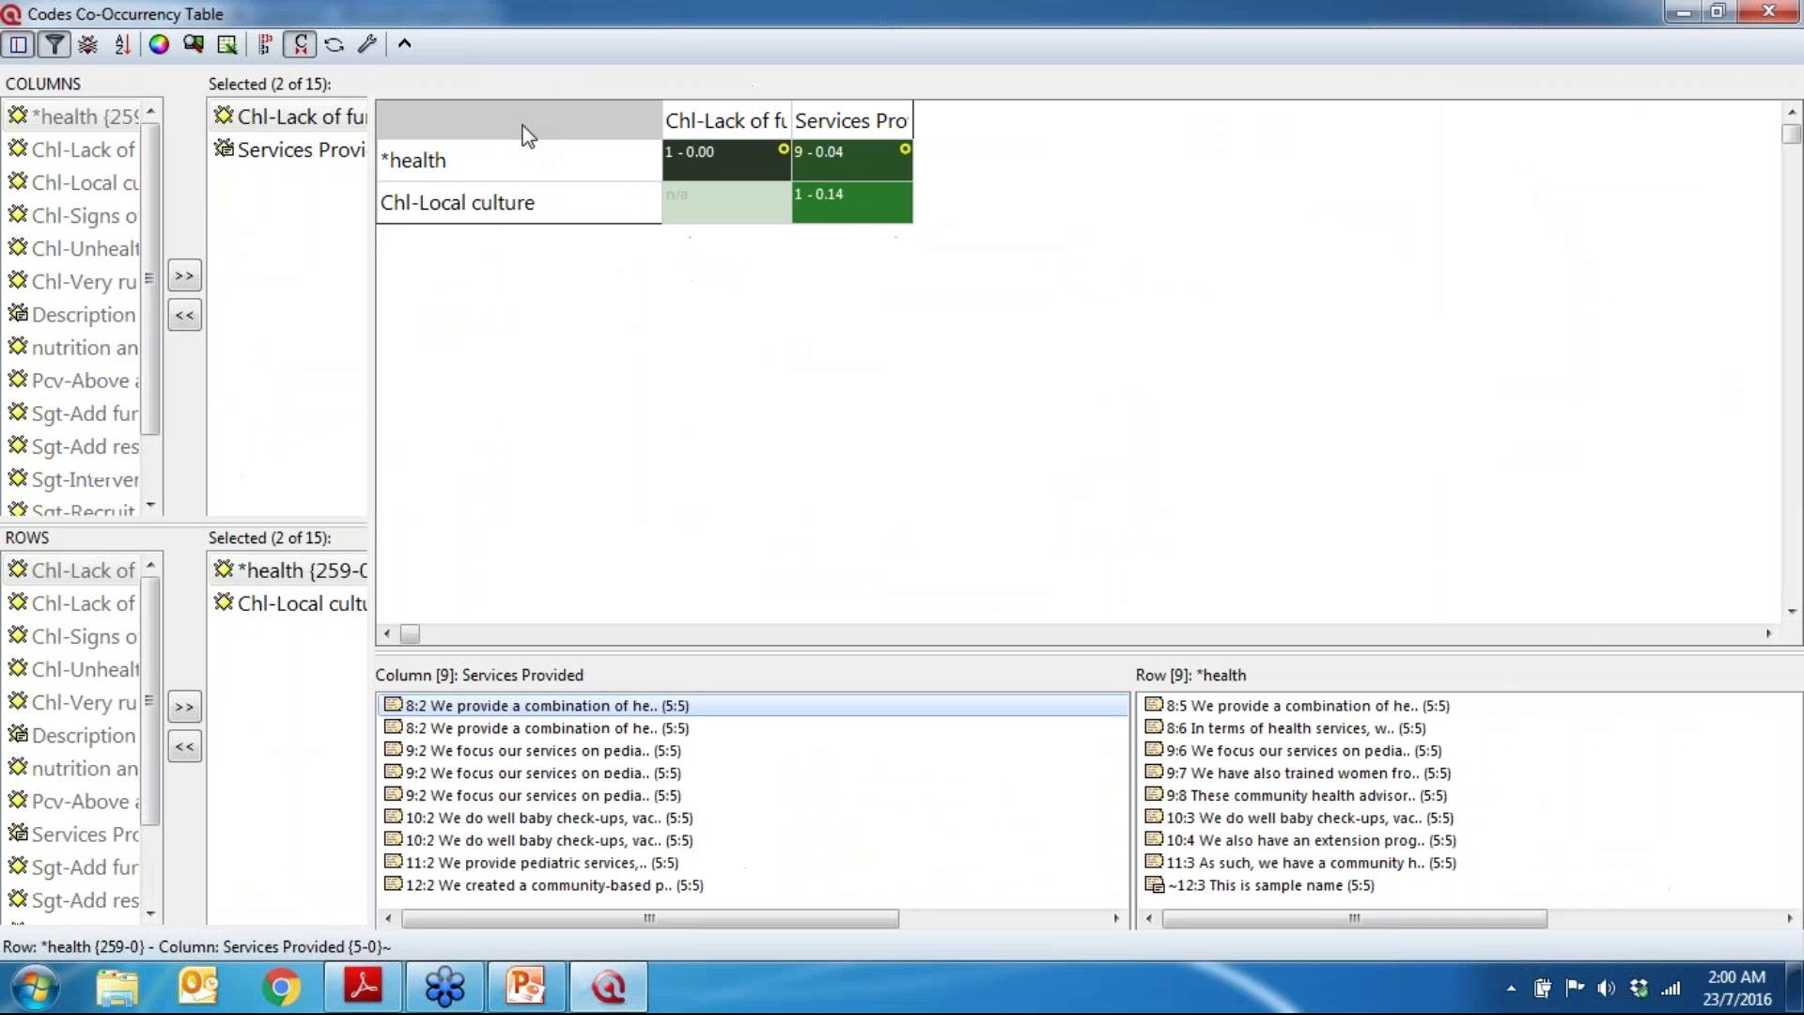
double_click(98, 319)
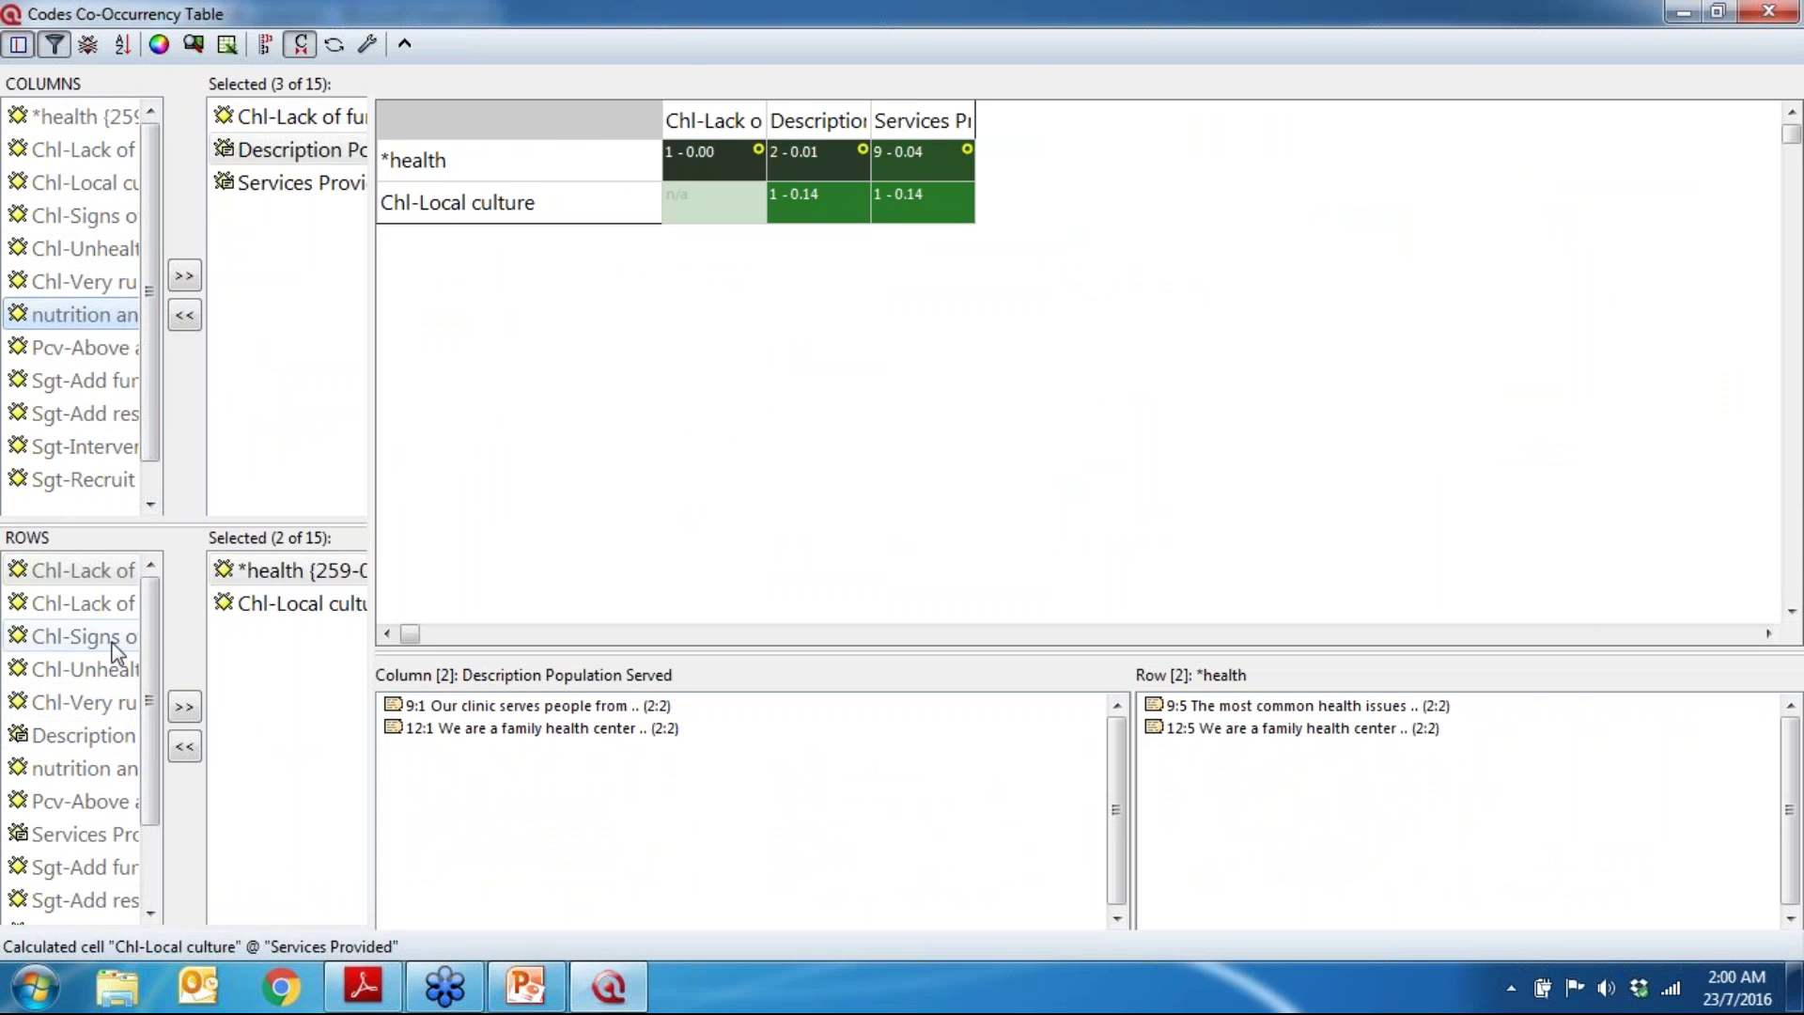
drag(689, 28, 906, 192)
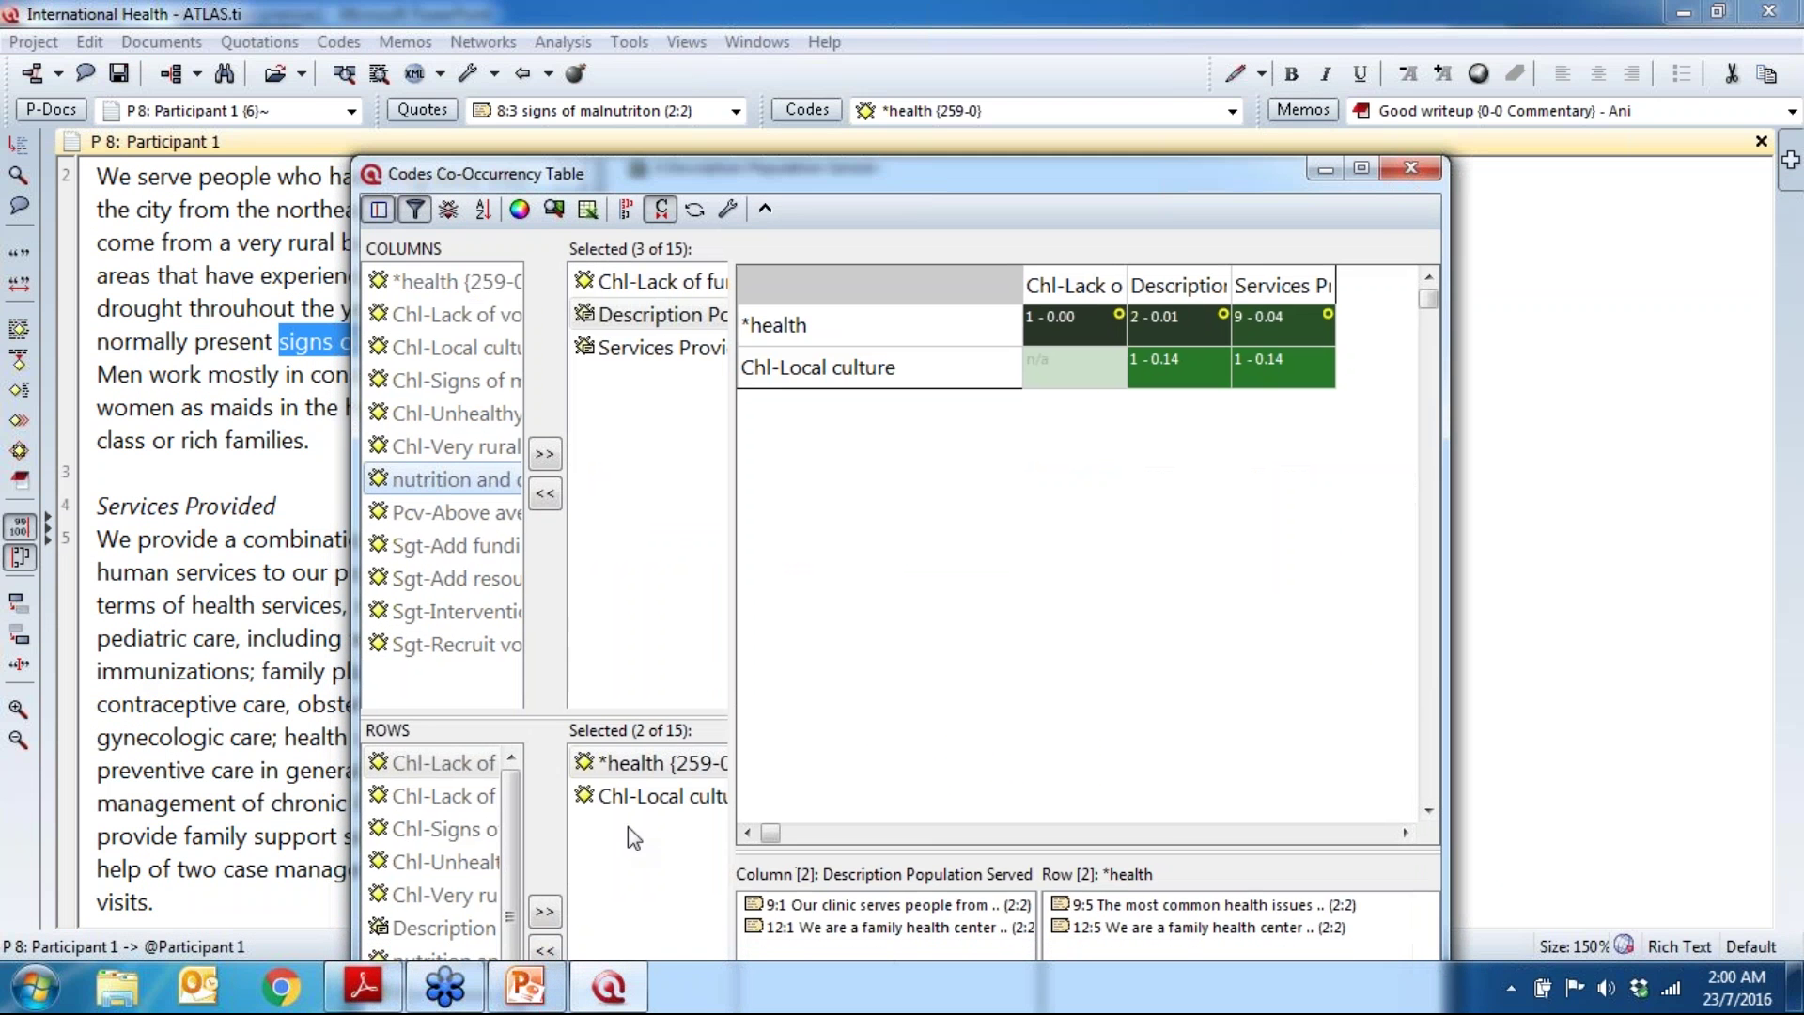
double_click(488, 897)
double_click(442, 828)
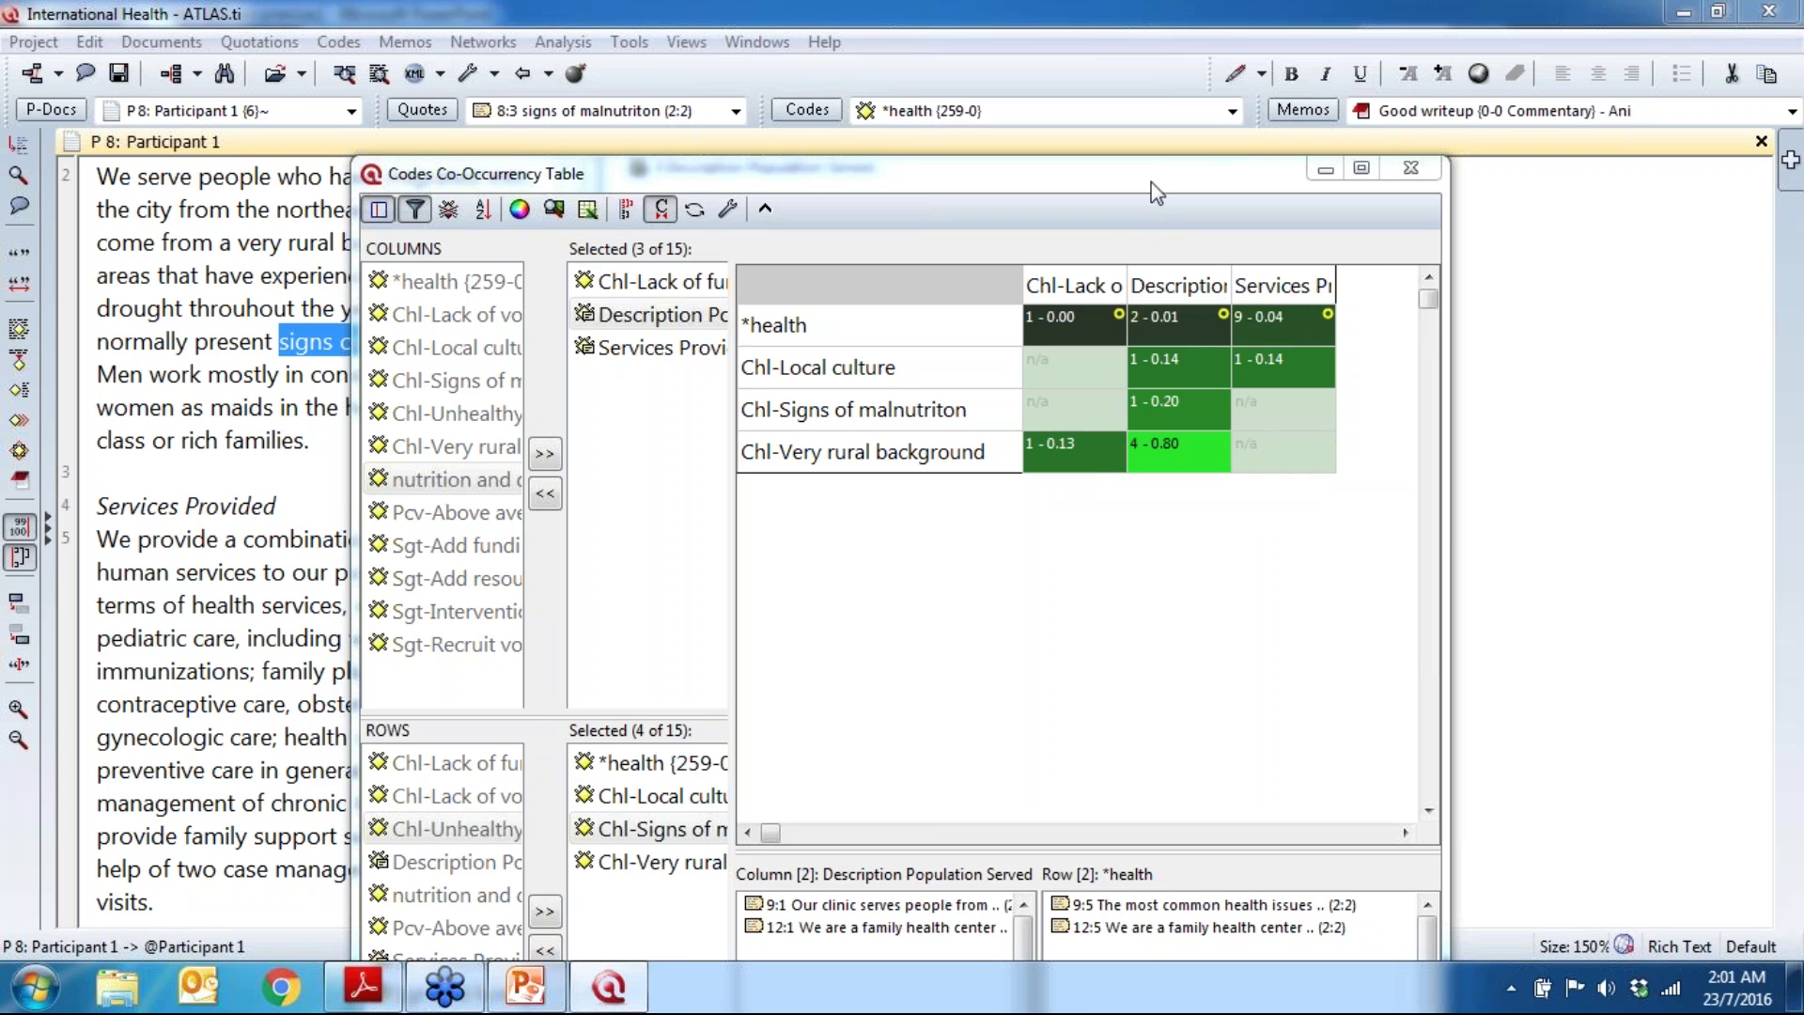
Step: Export the co-occurrence table in Excel delimited format to the editor, review it there and close the output
drag(1153, 173, 1085, 44)
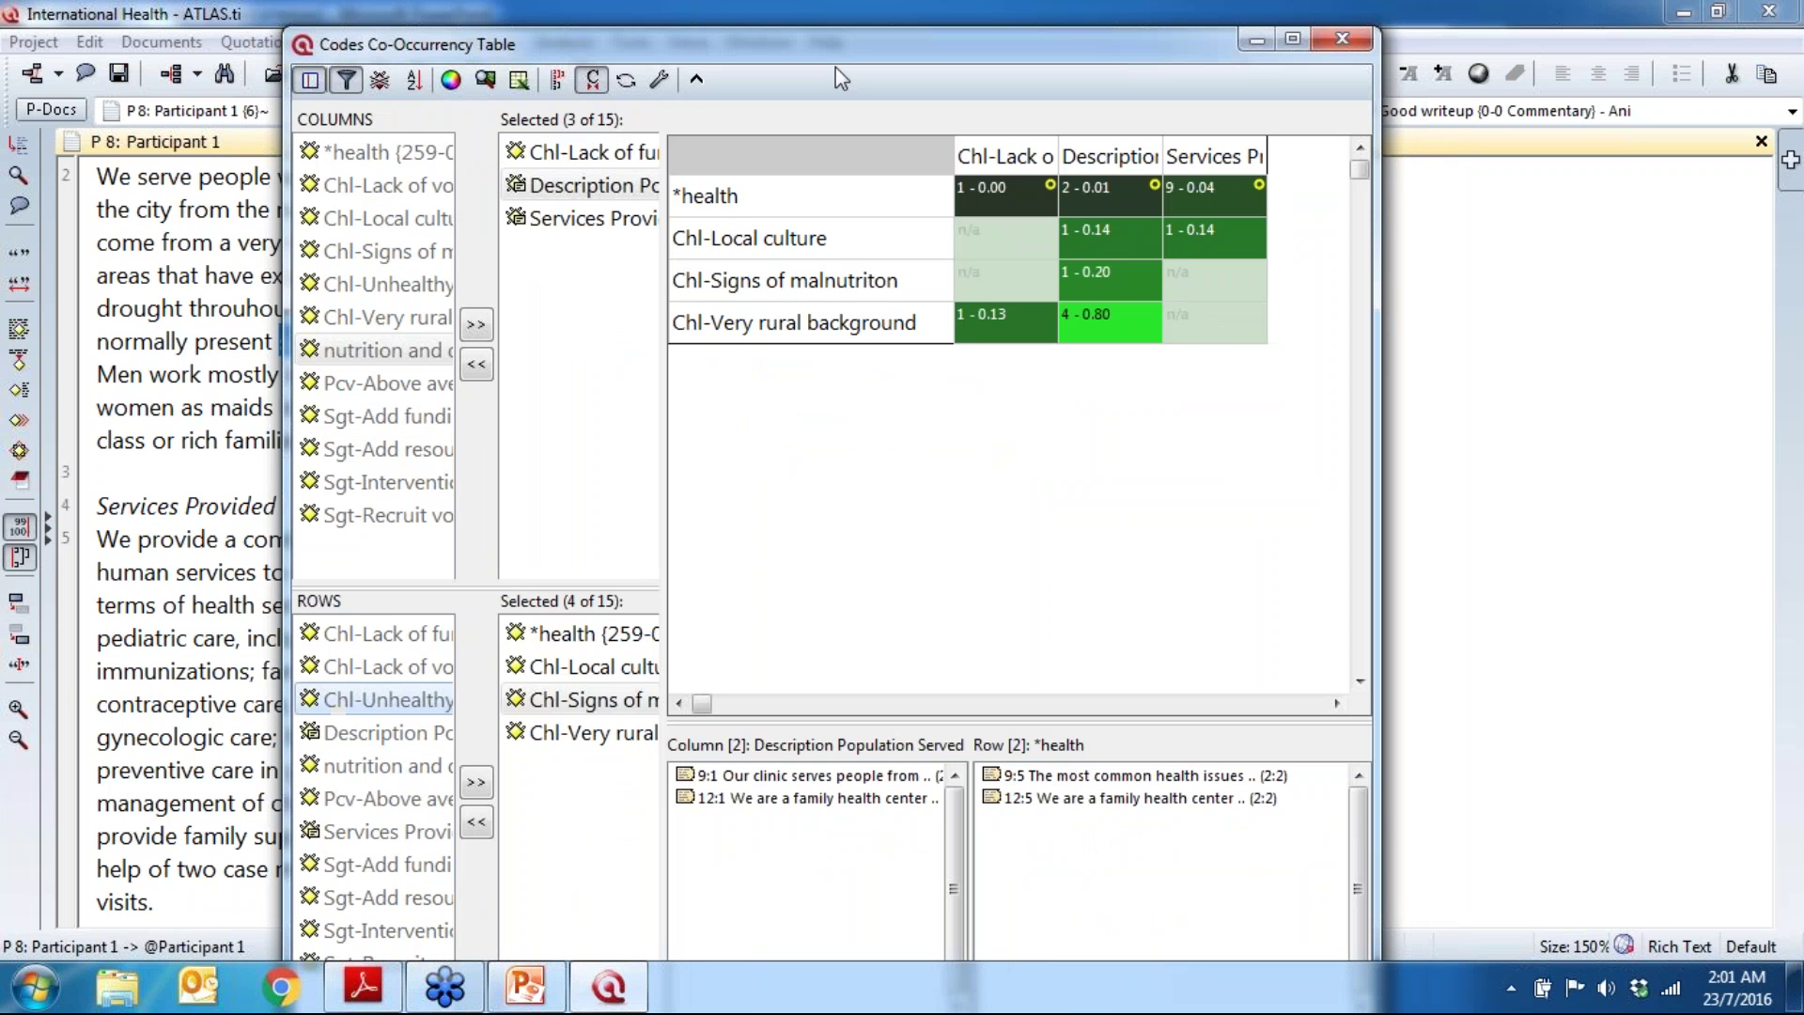
click(518, 83)
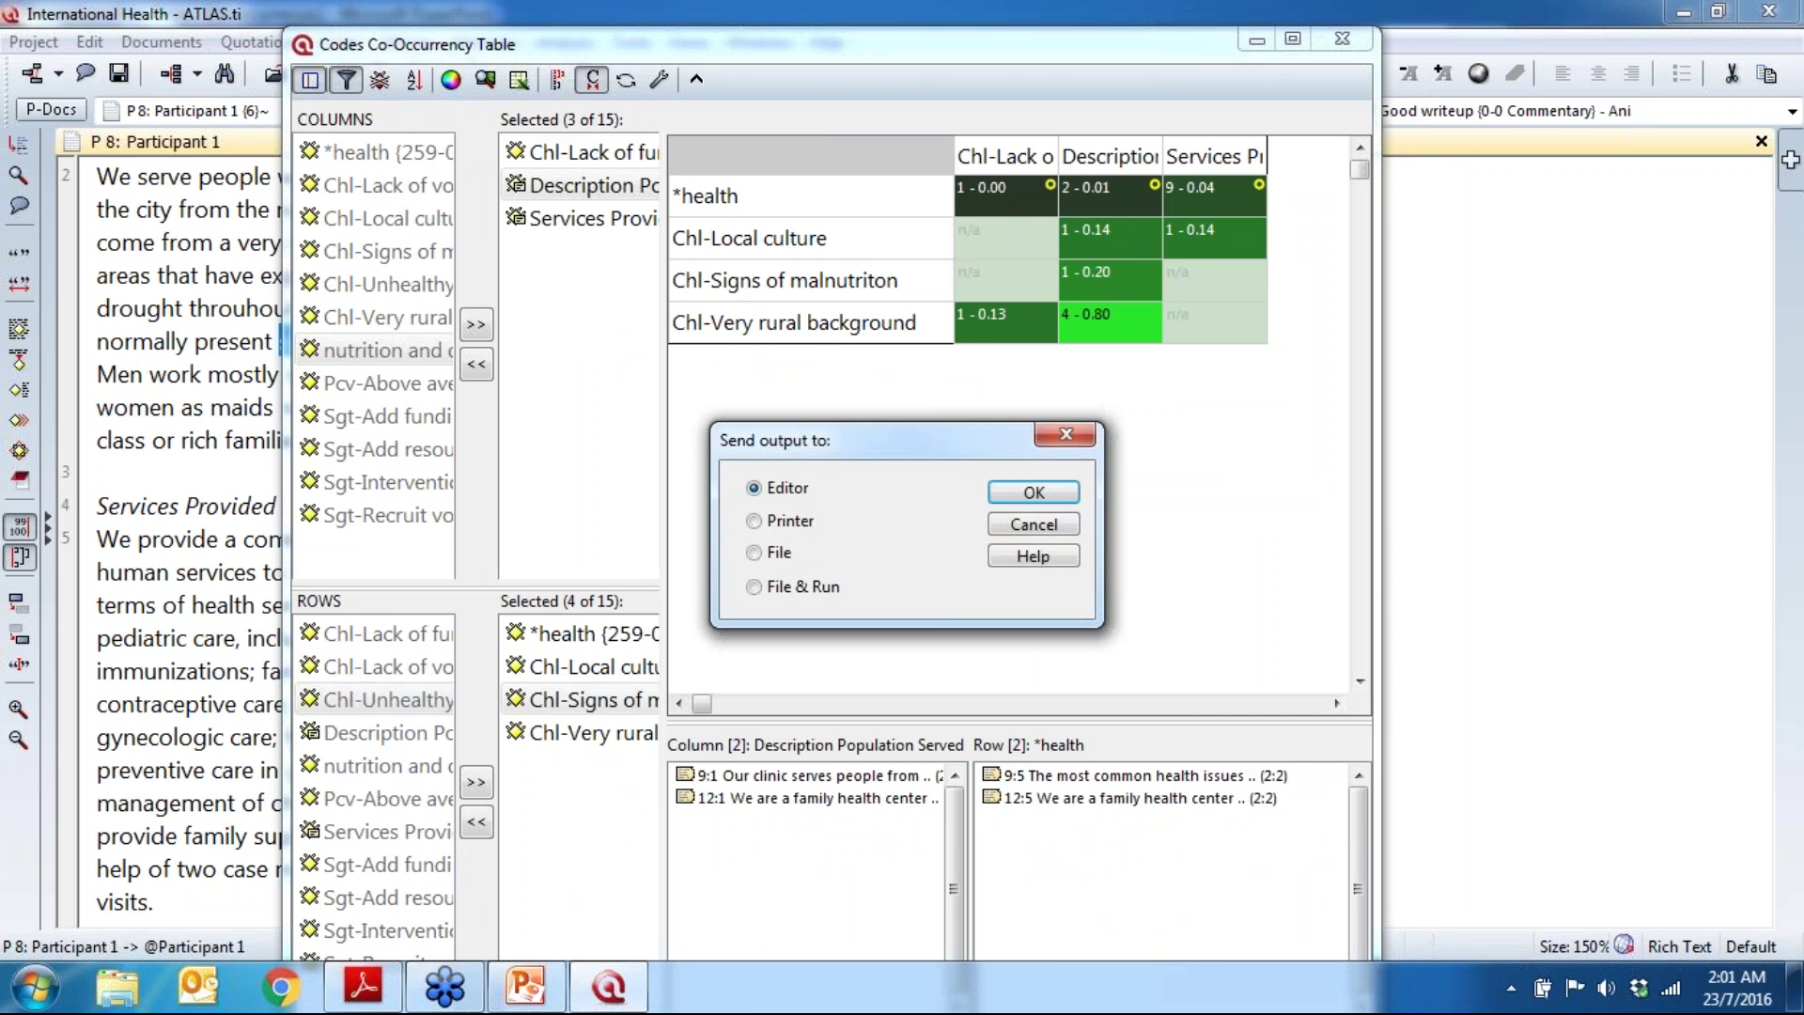
click(1034, 493)
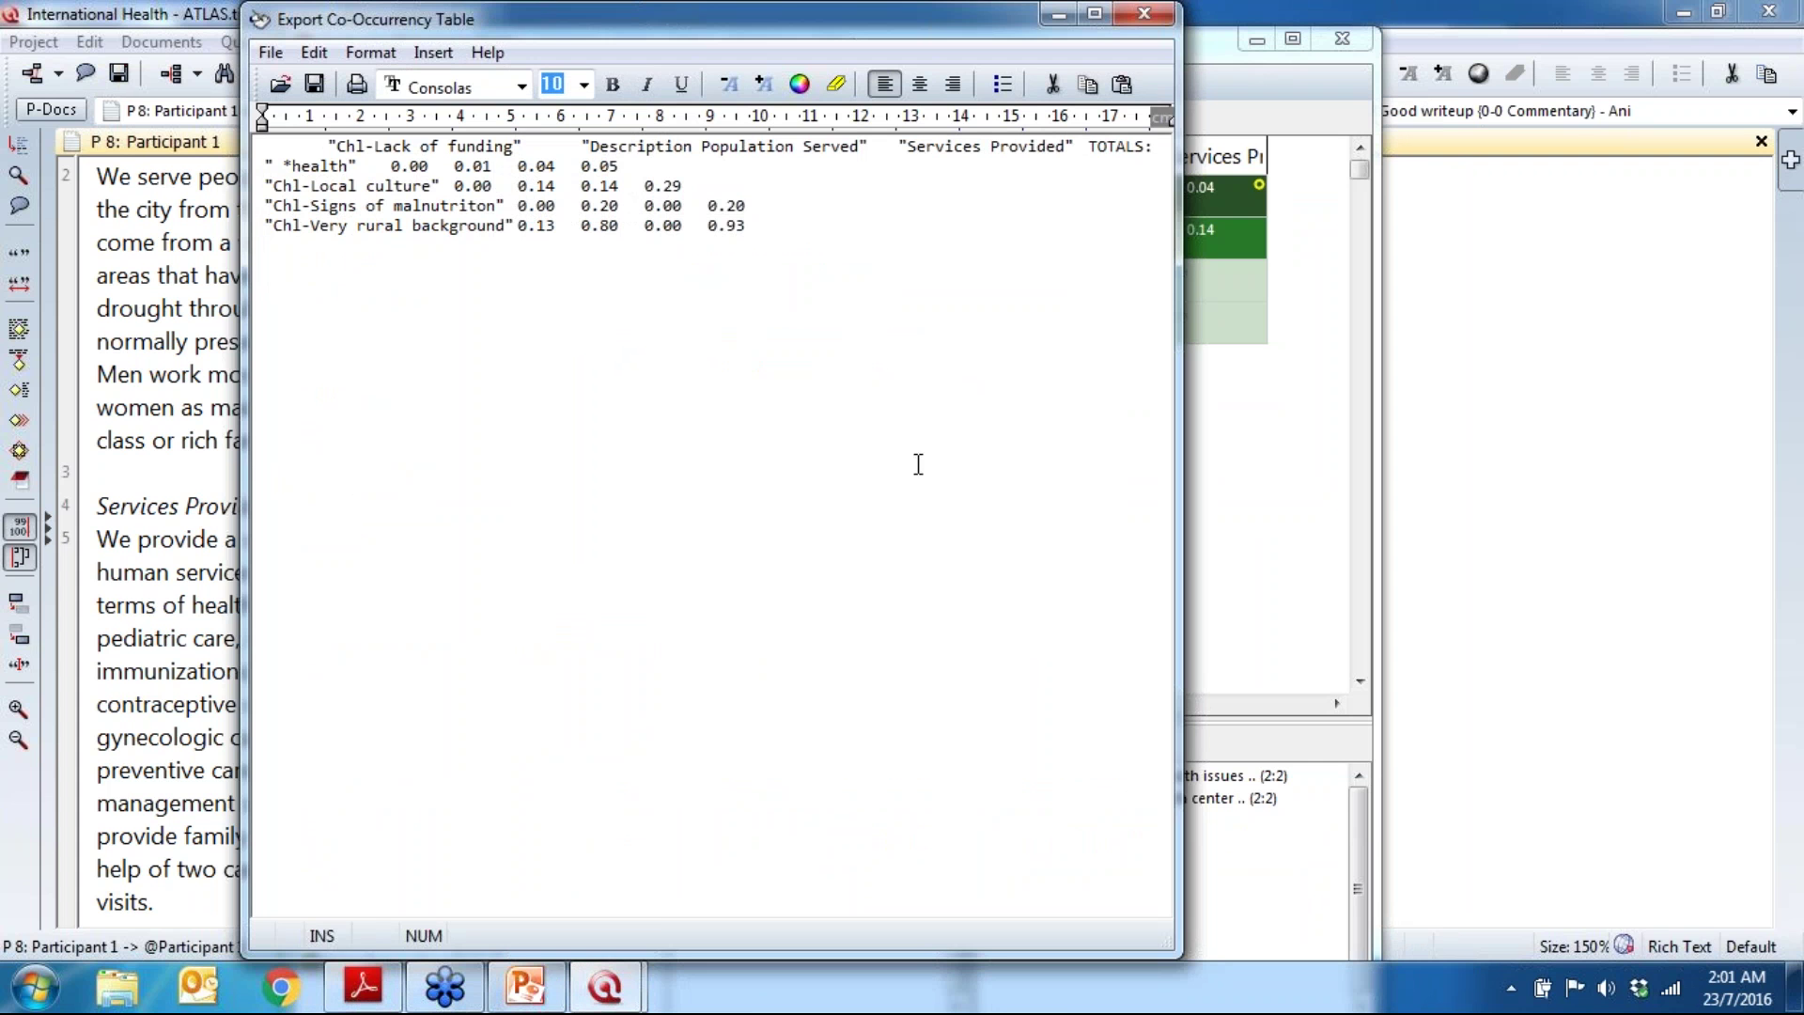
click(1144, 13)
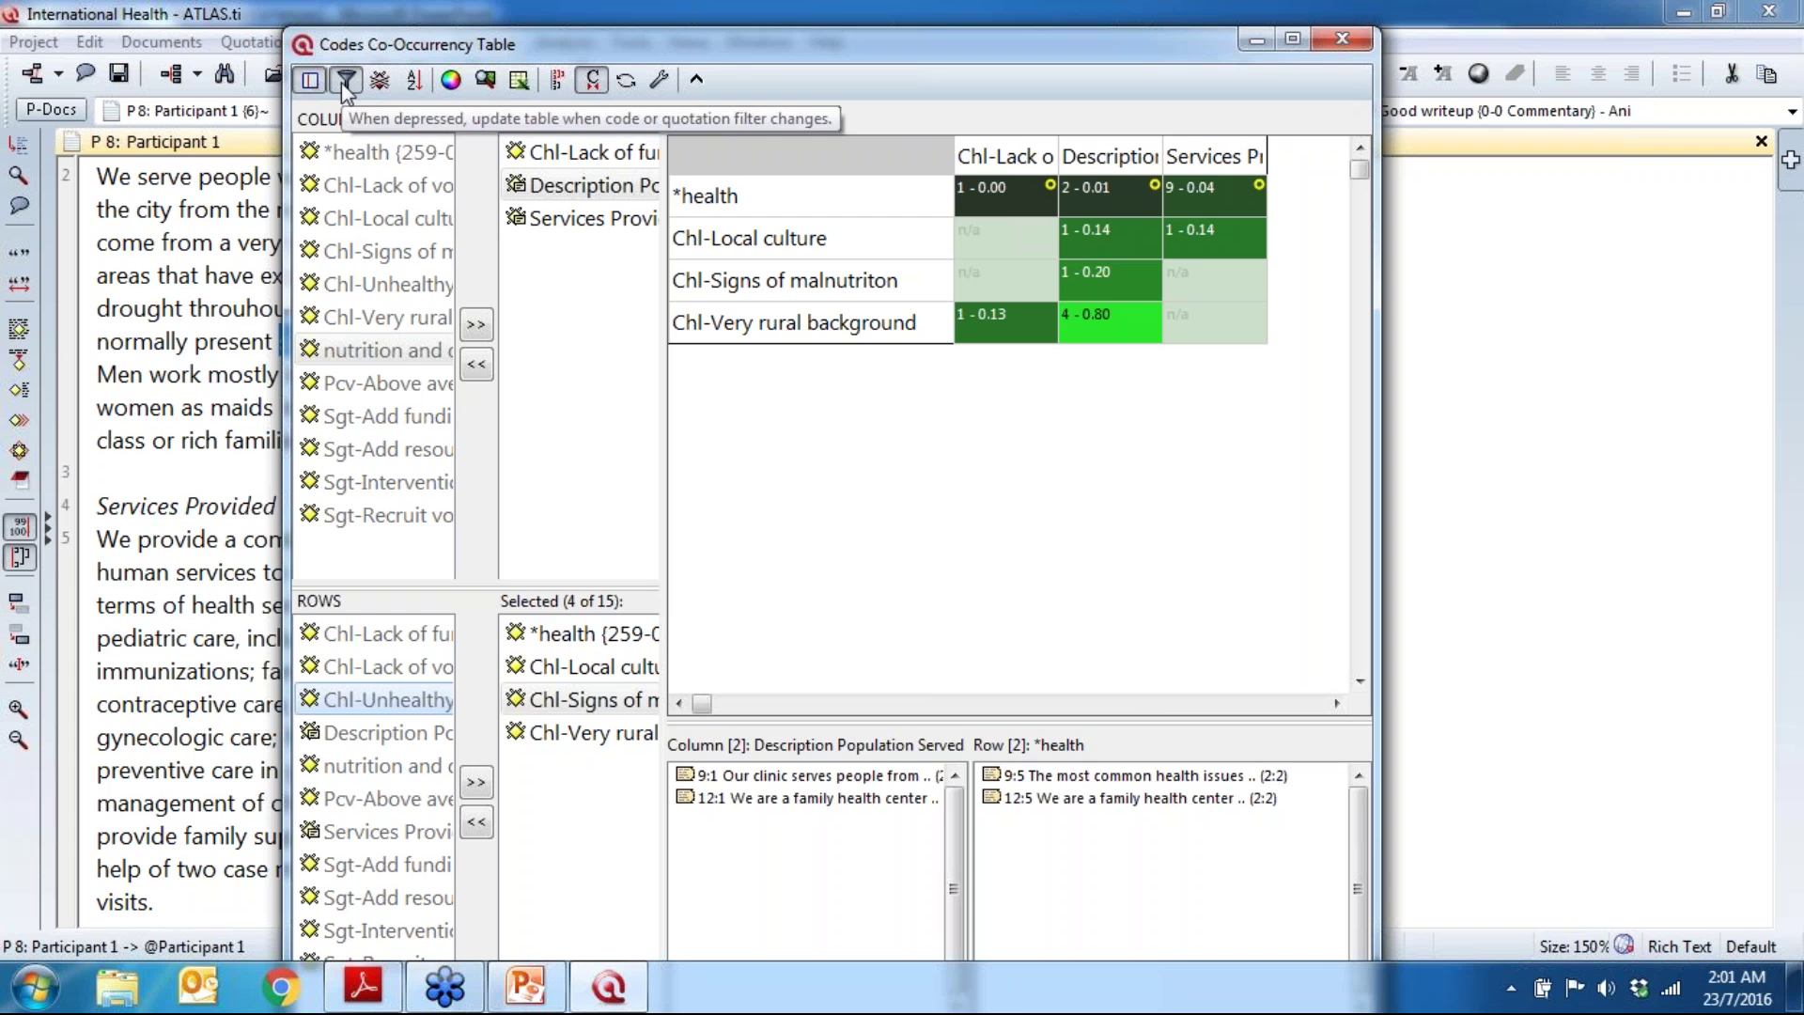
click(484, 82)
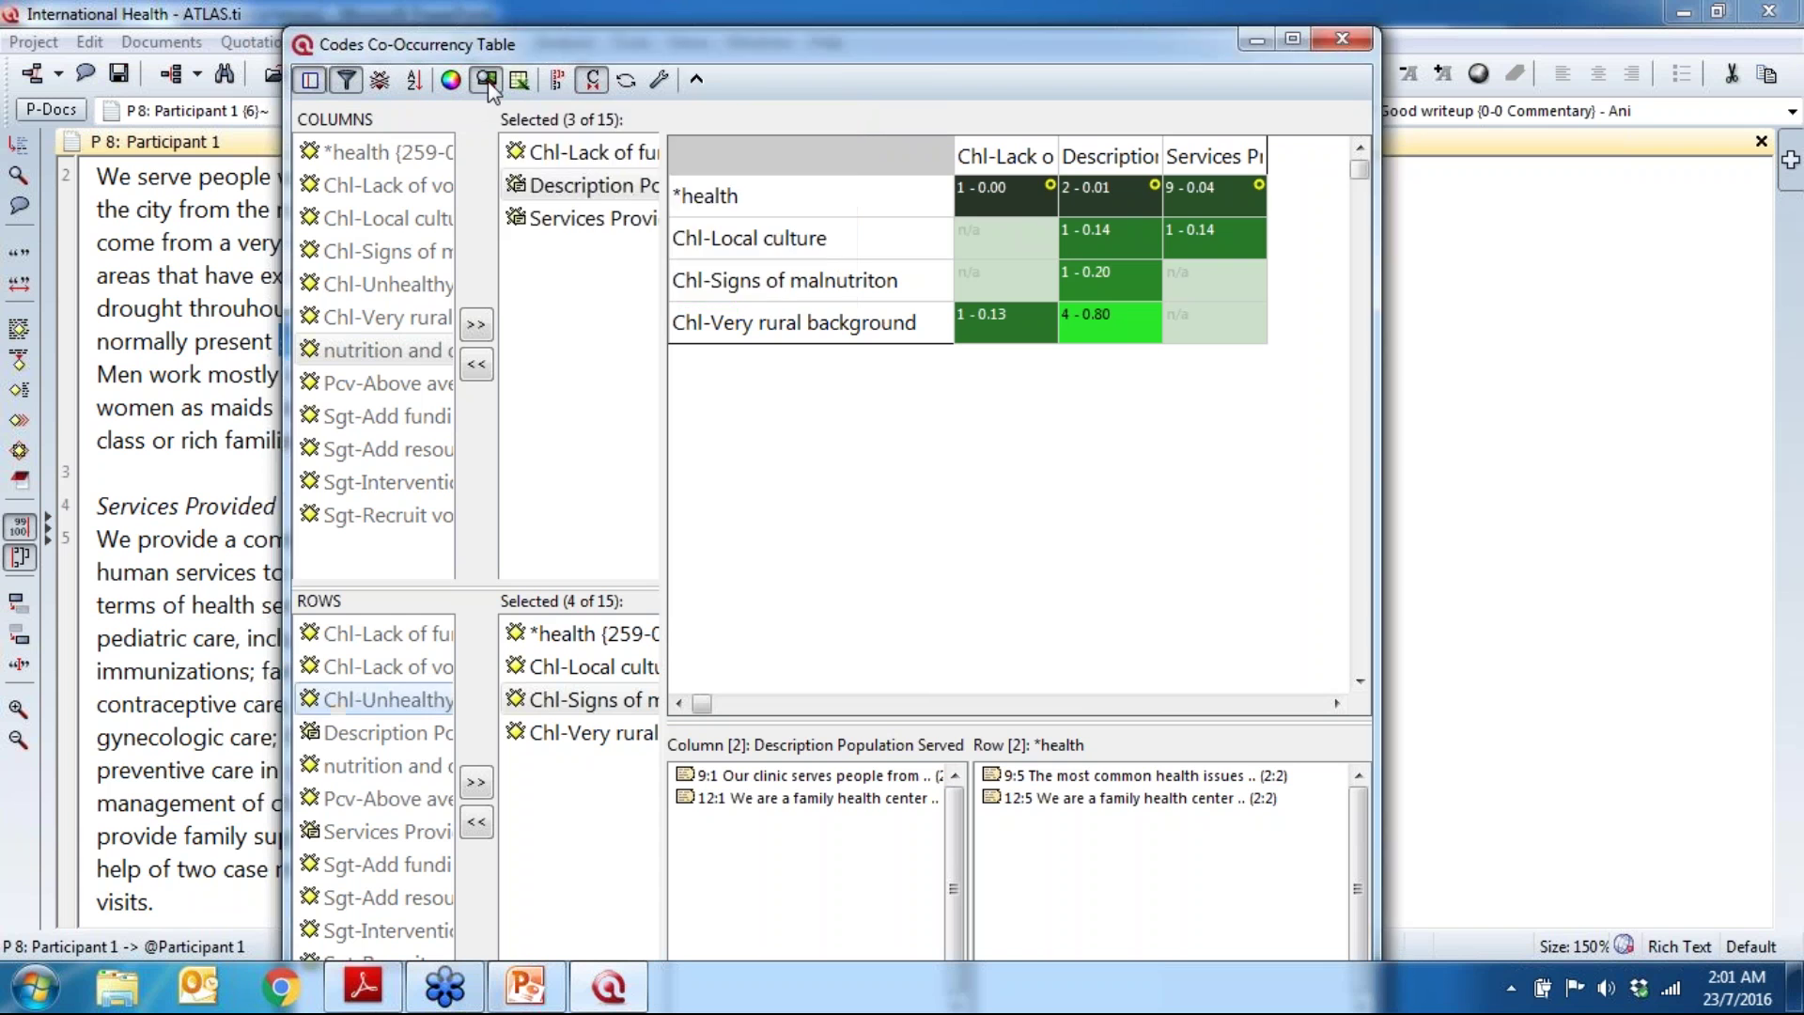
click(487, 81)
click(567, 310)
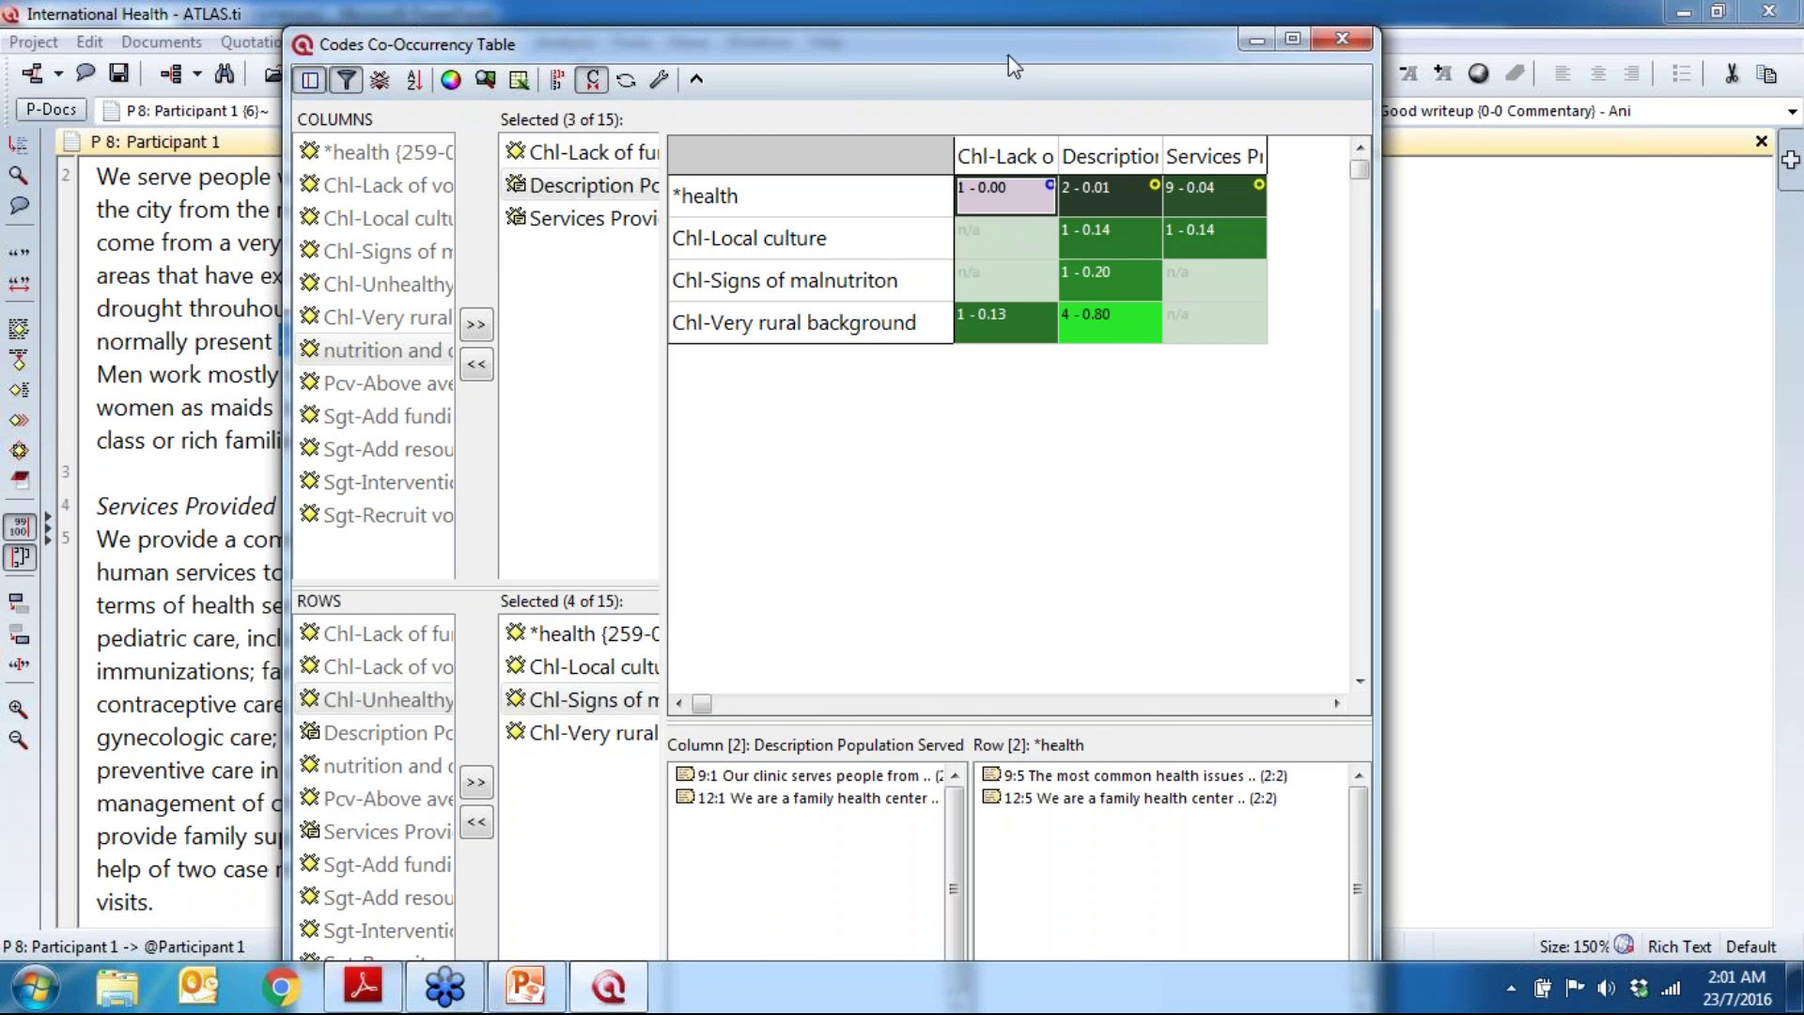
Step: Export the co-occurrence table in Excel delimited format to a file named cooc_International Health on the Desktop
drag(1007, 55, 962, 4)
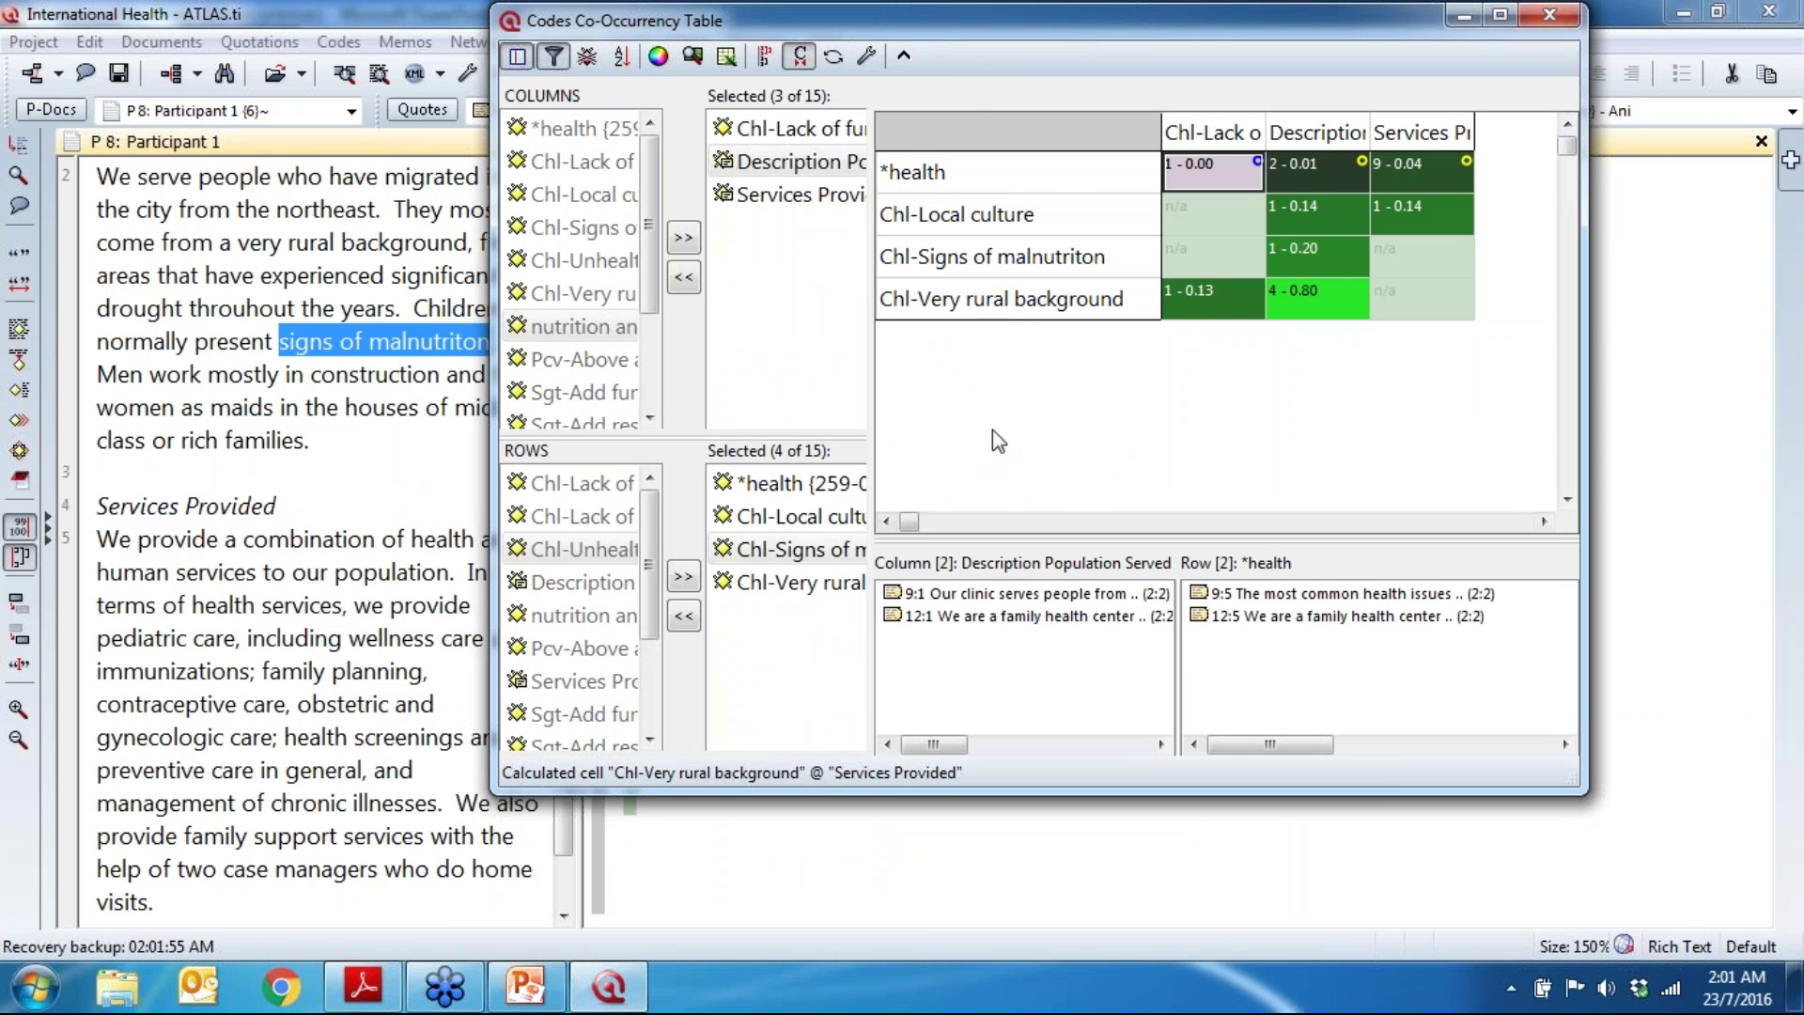
drag(1067, 241, 1142, 213)
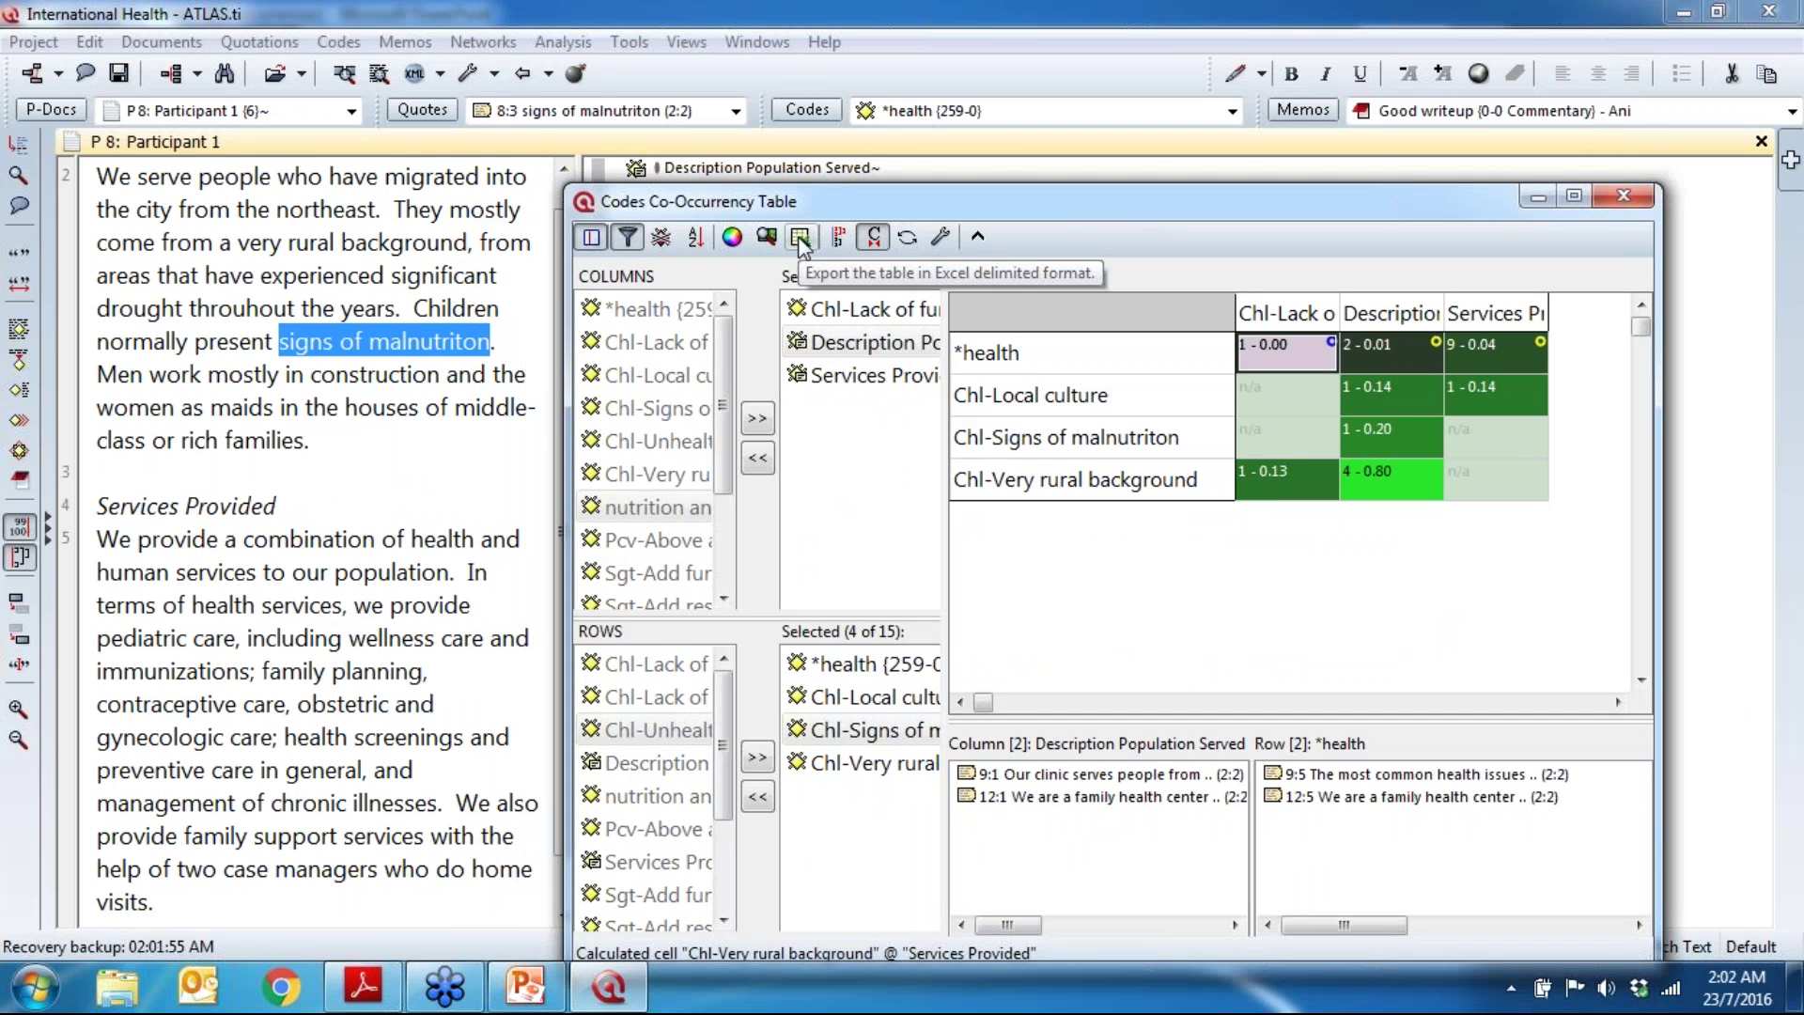
click(801, 243)
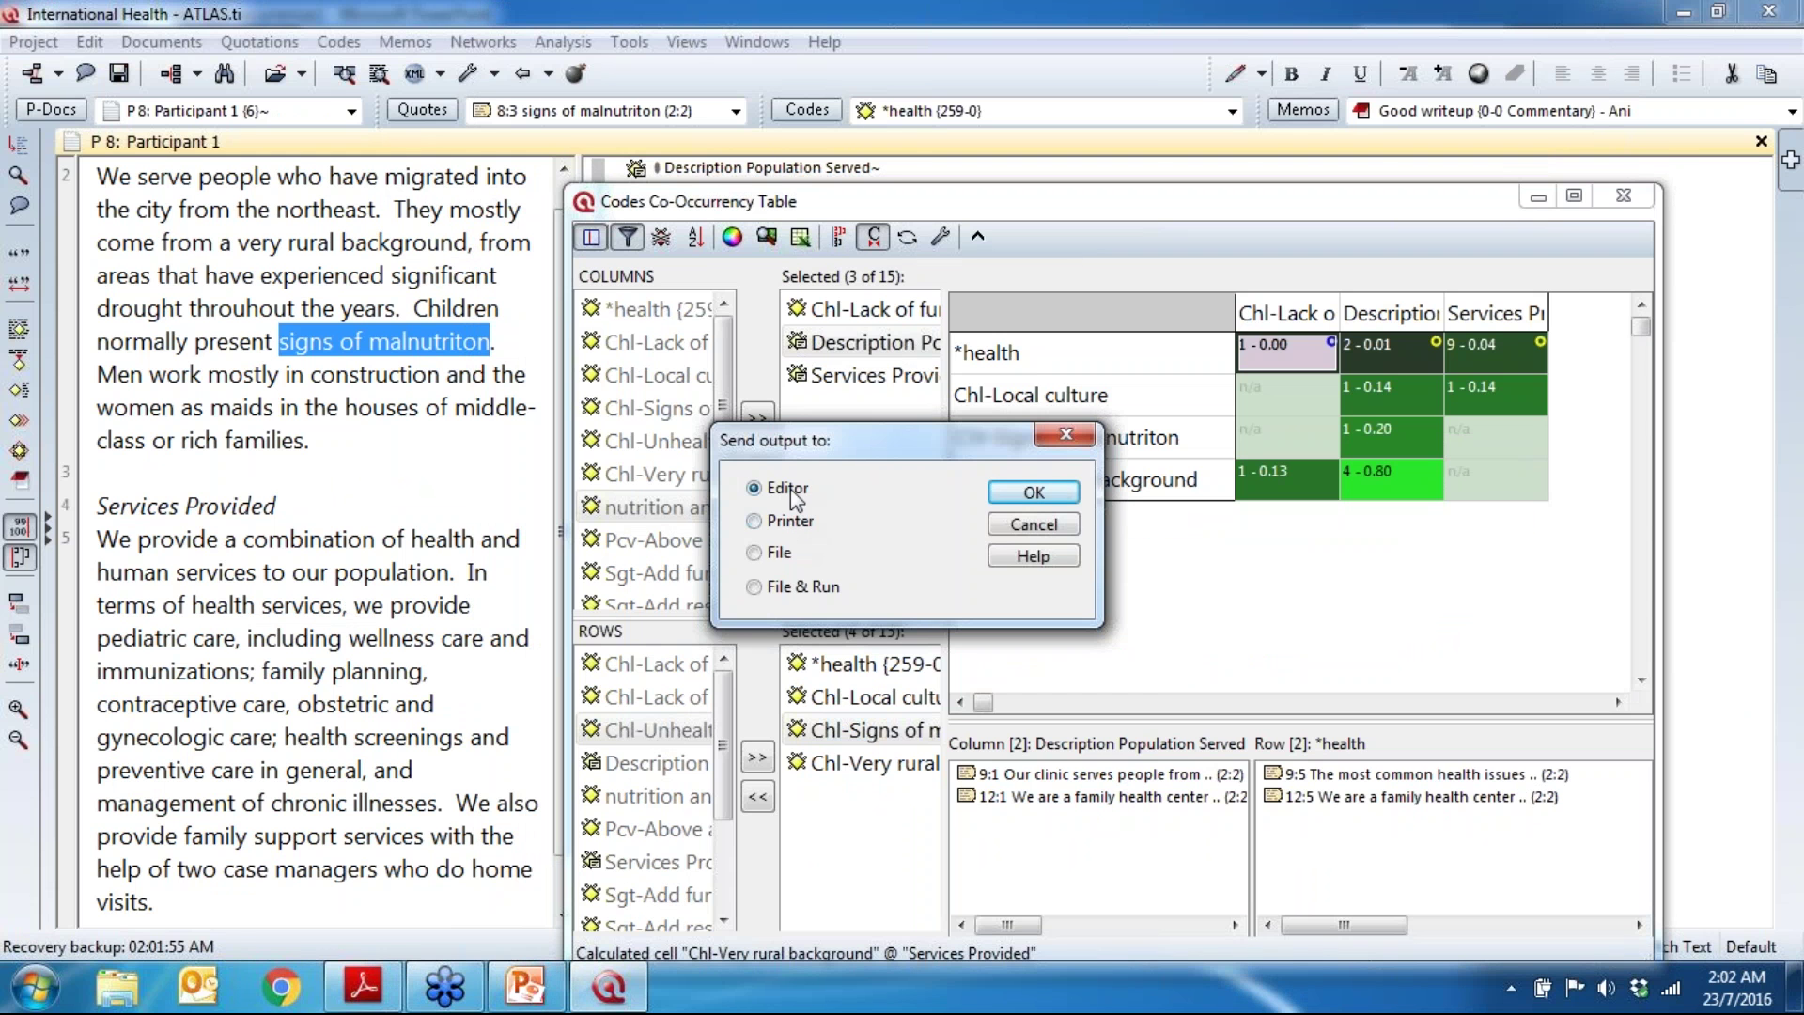
click(783, 554)
click(1012, 490)
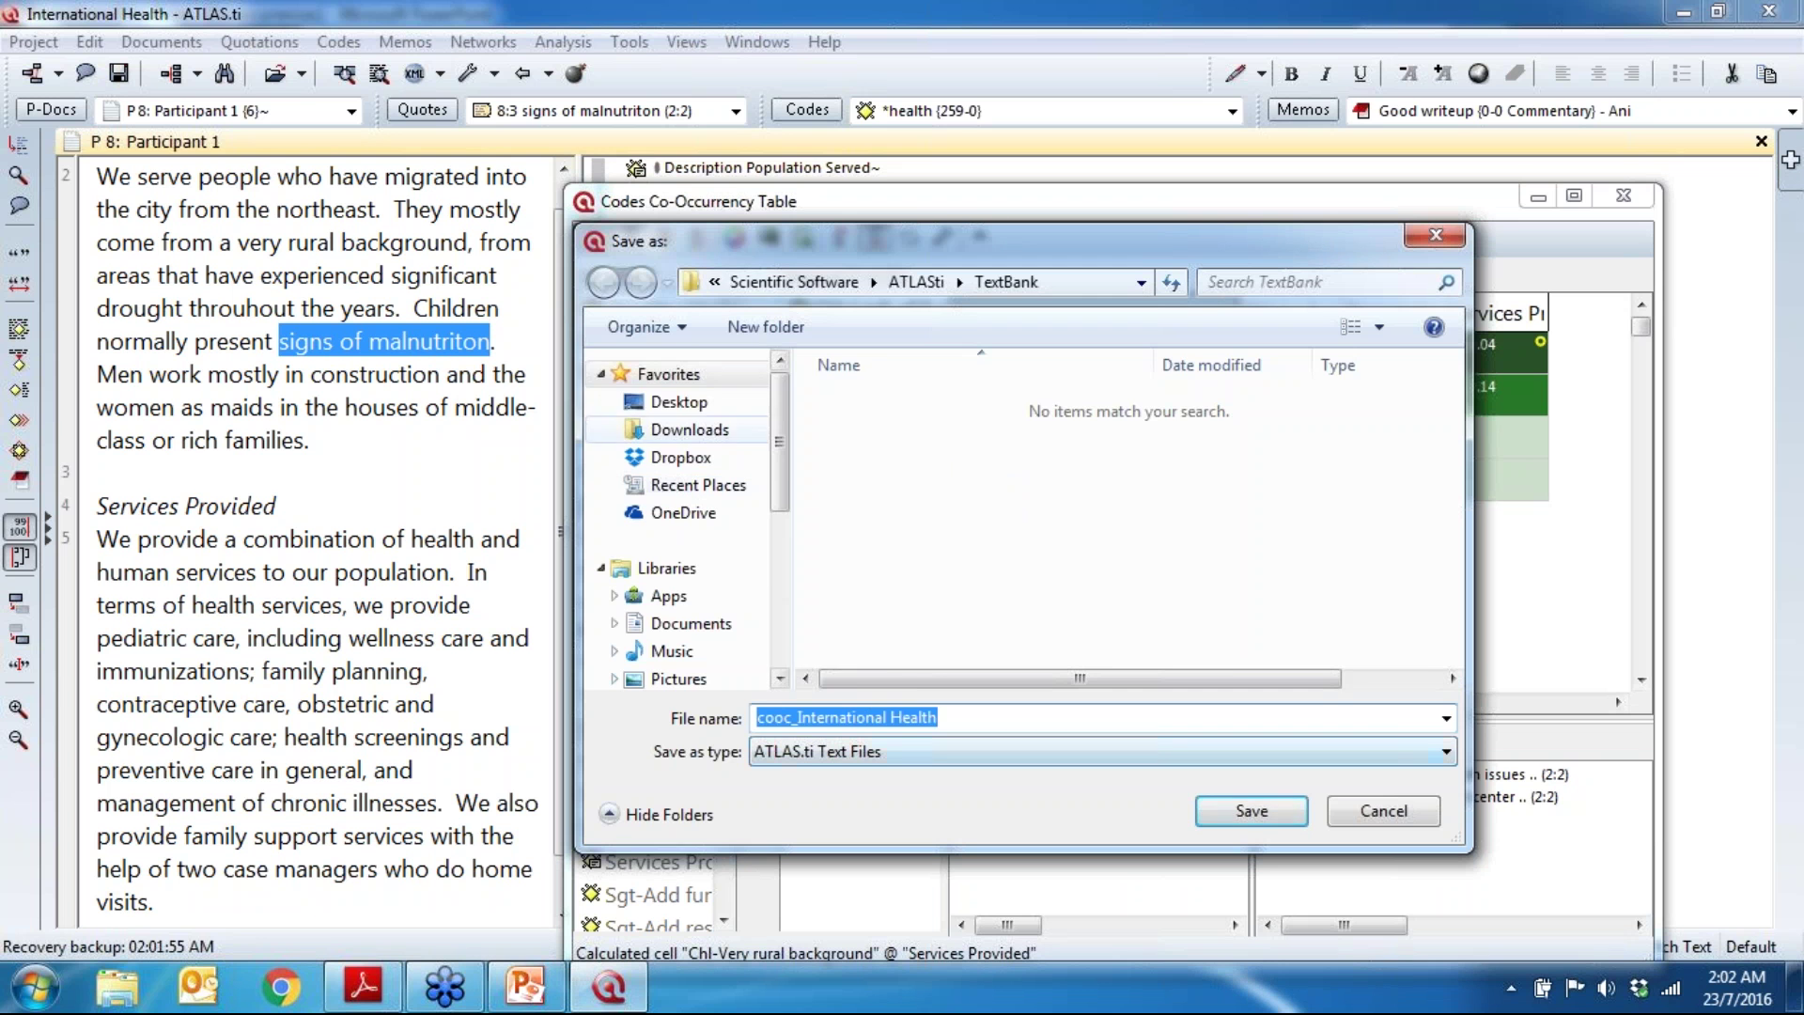
click(705, 402)
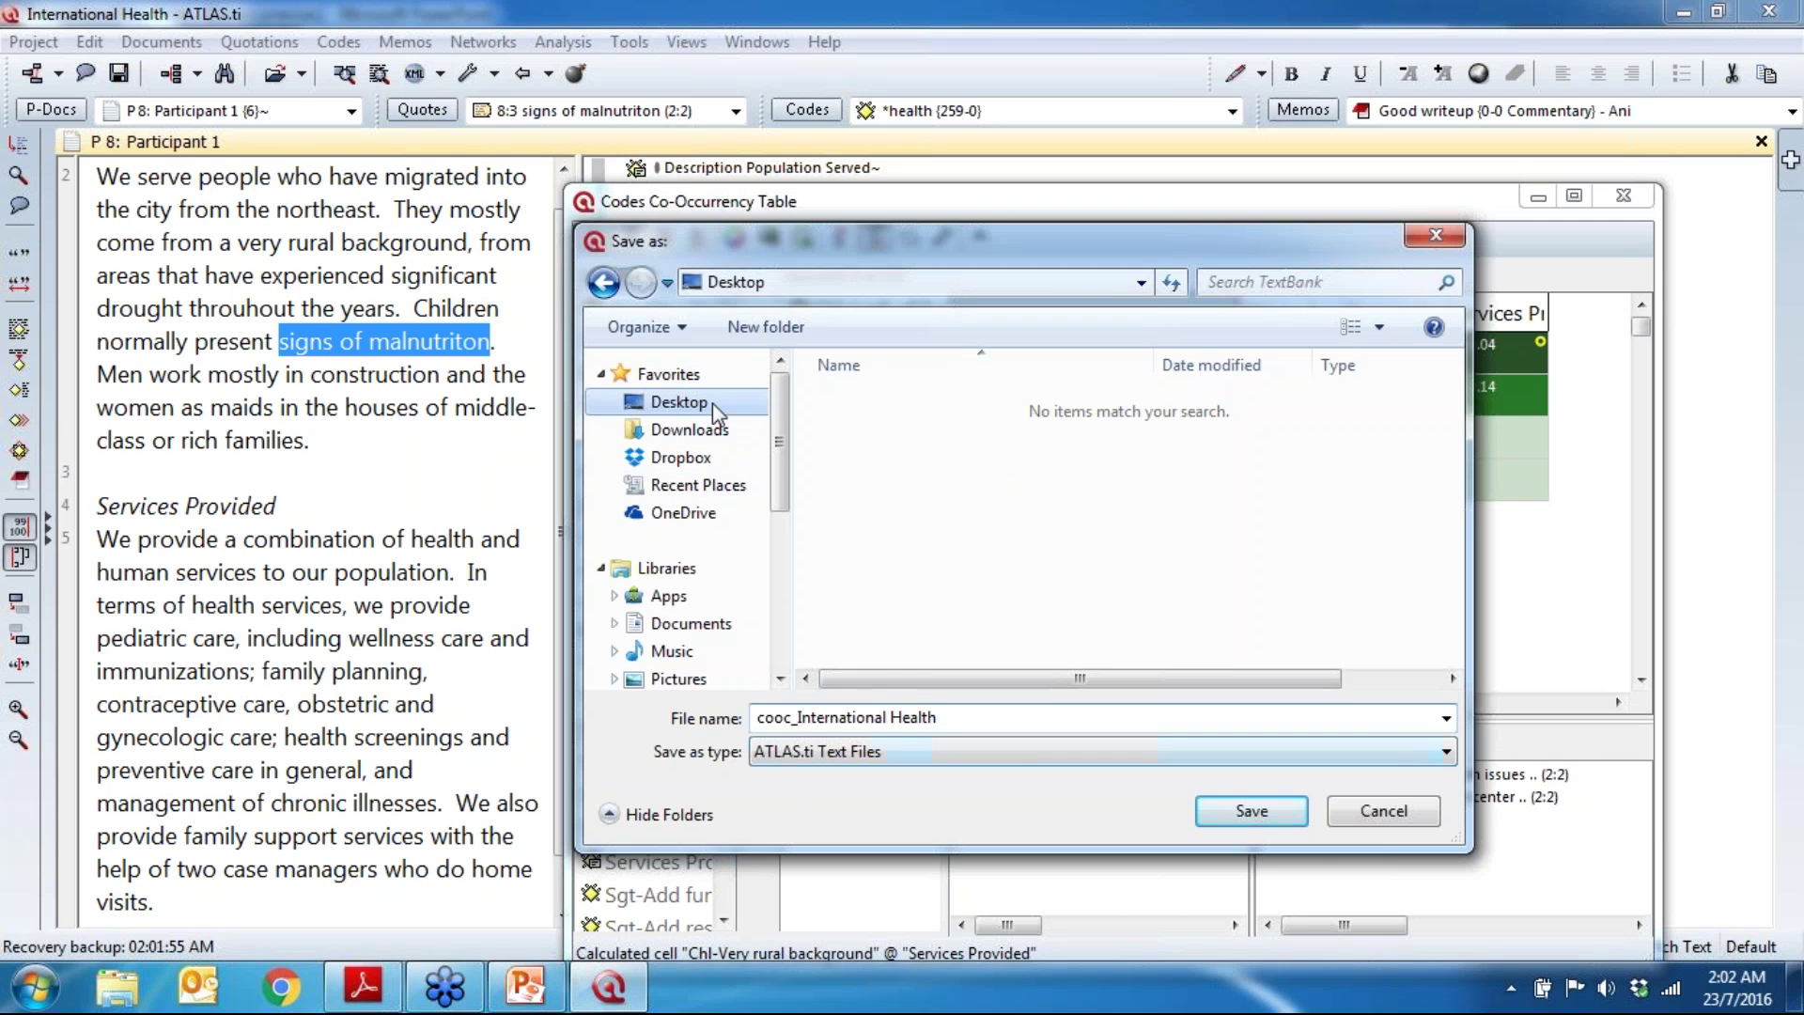
click(1259, 817)
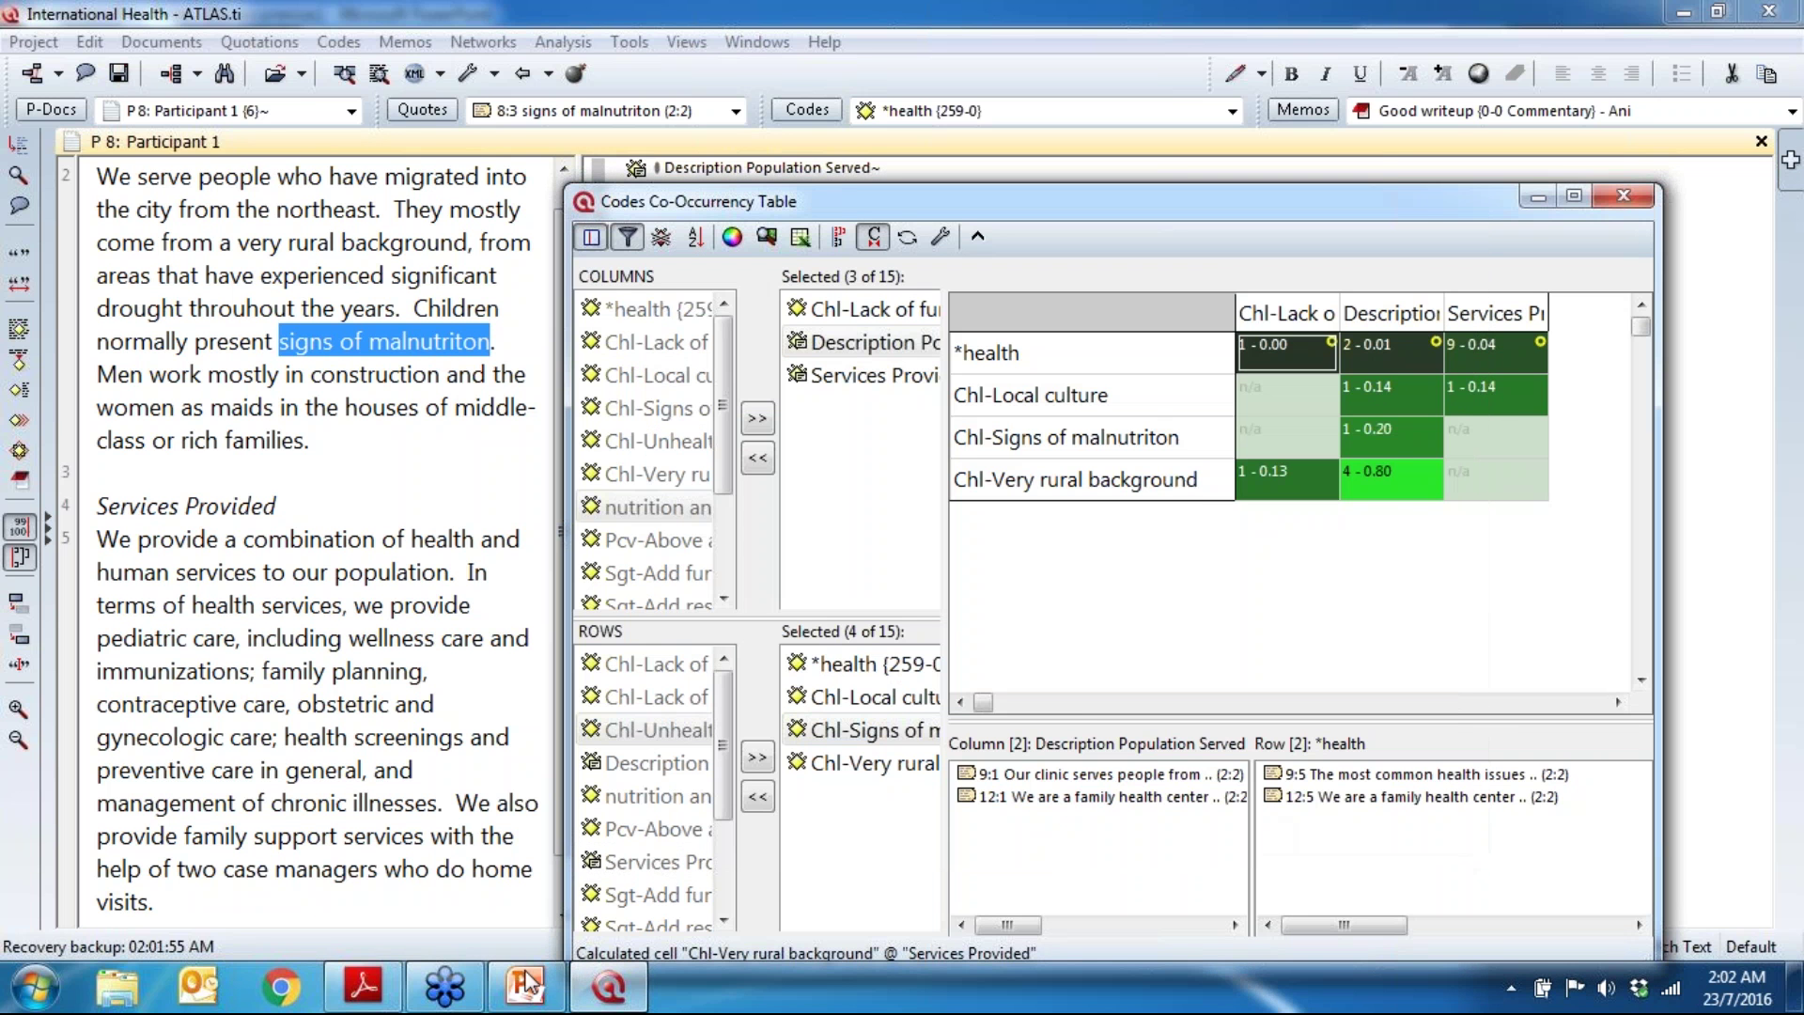
Step: Start Microsoft Excel 2010 and open cooc_International Health from the Desktop, accepting the differing file format
click(28, 994)
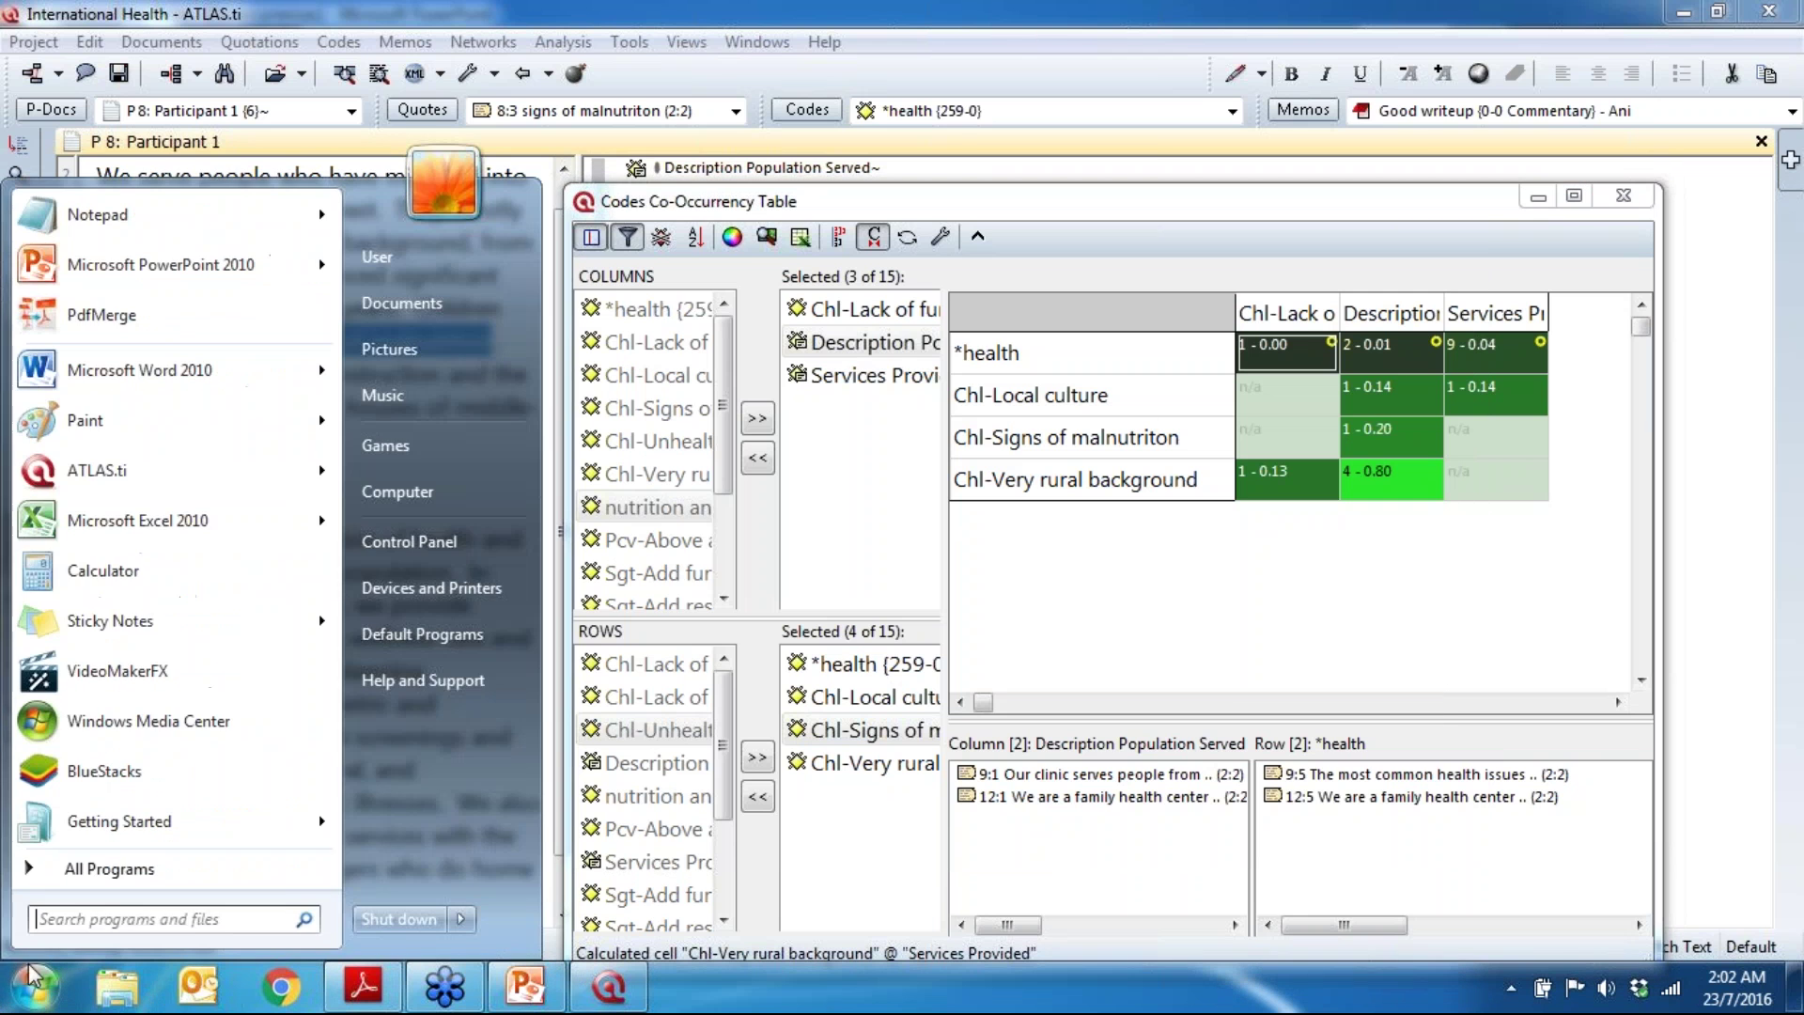
click(122, 536)
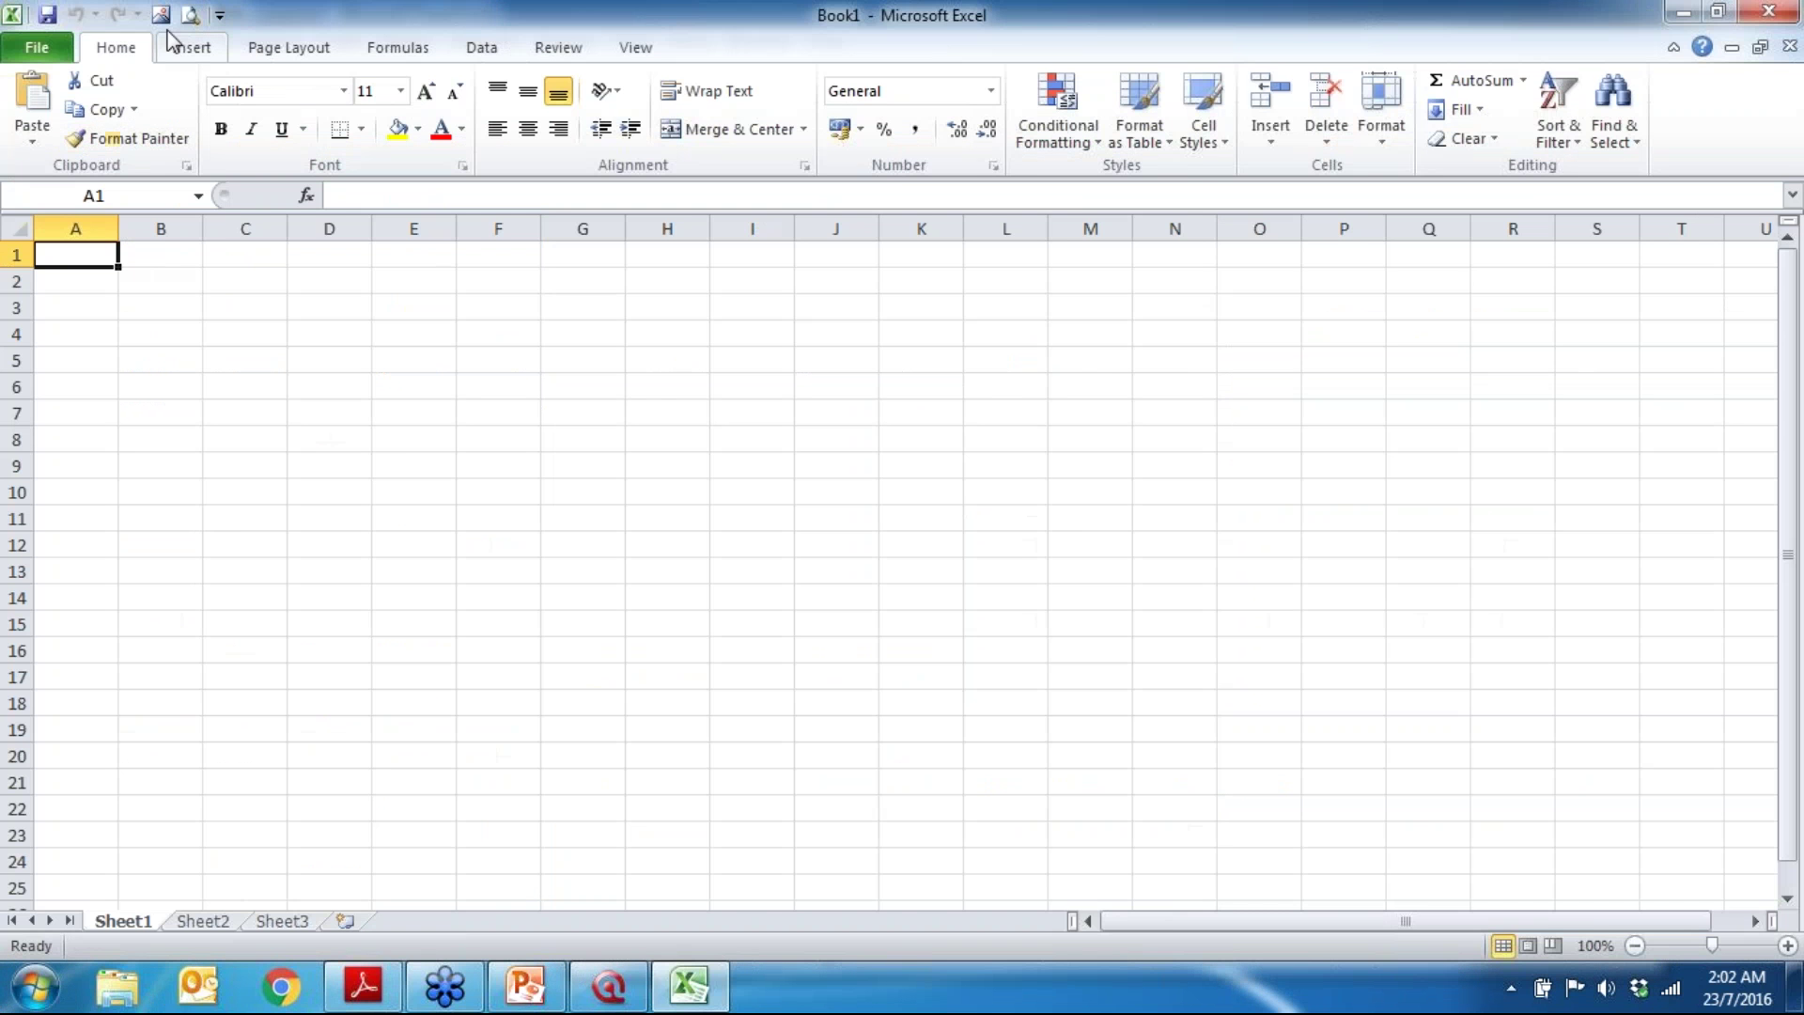
click(38, 48)
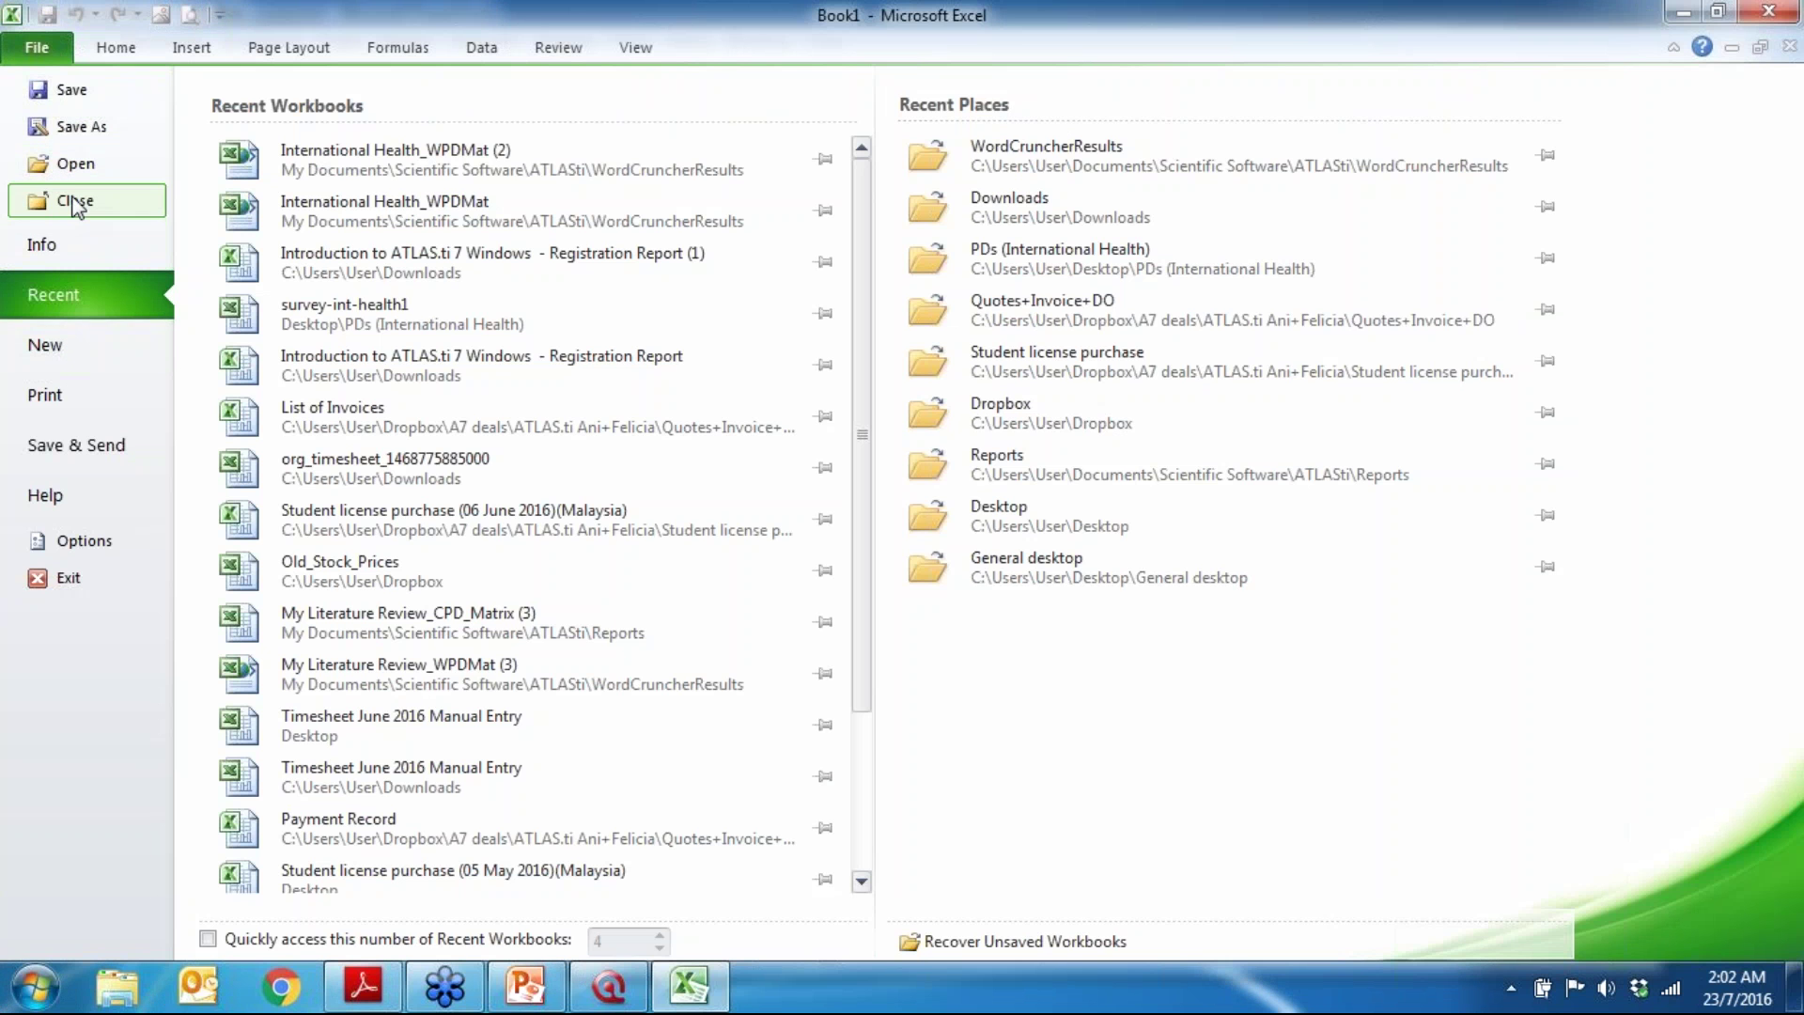
click(71, 165)
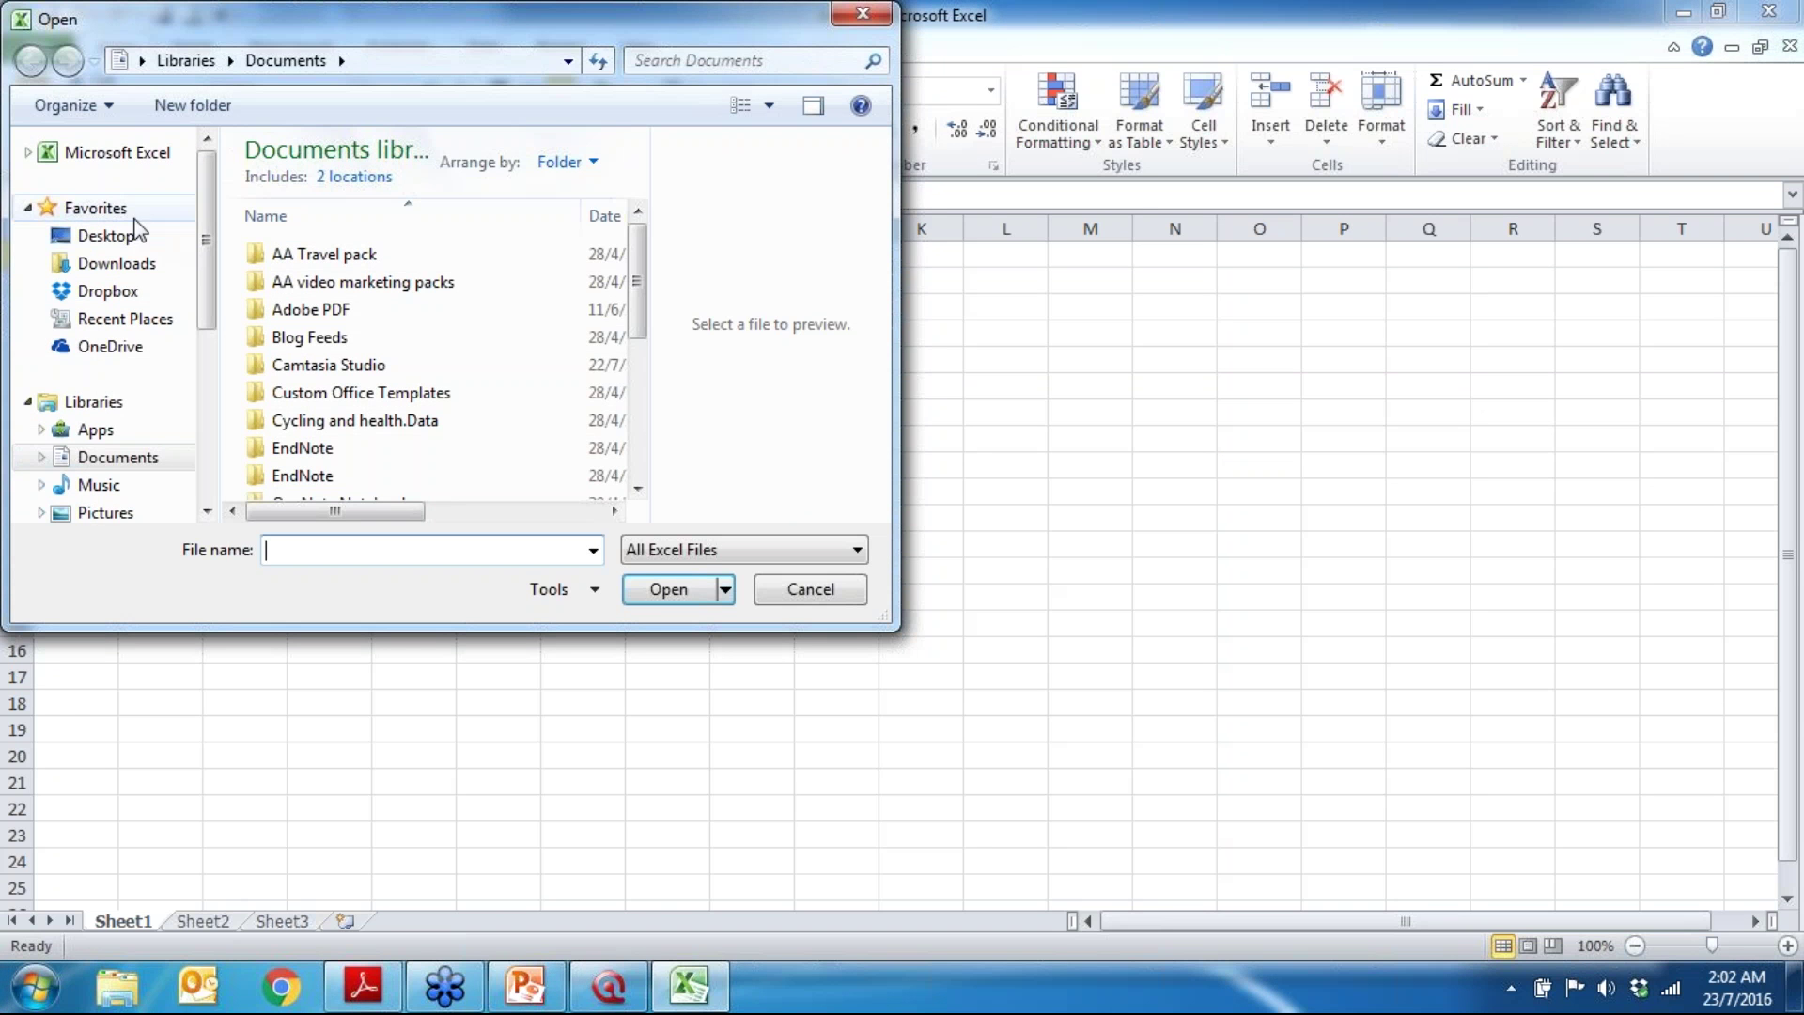
click(103, 235)
drag(637, 348, 624, 498)
click(299, 502)
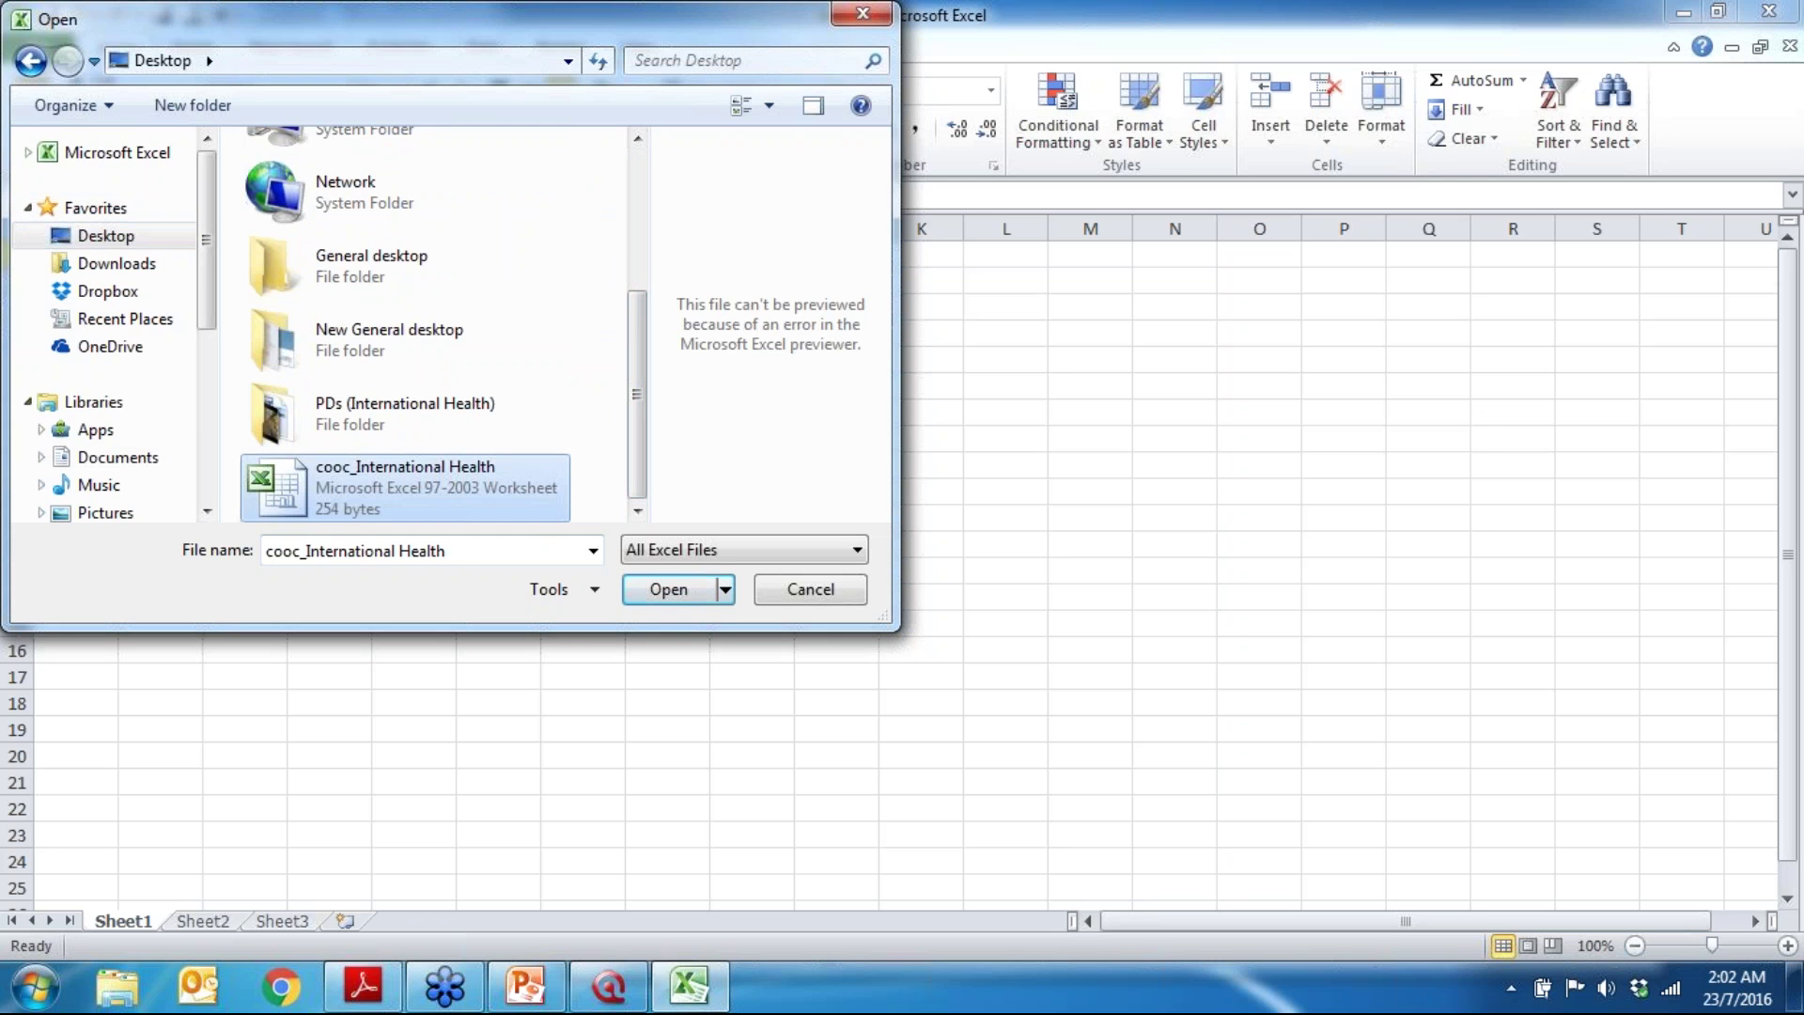
click(678, 589)
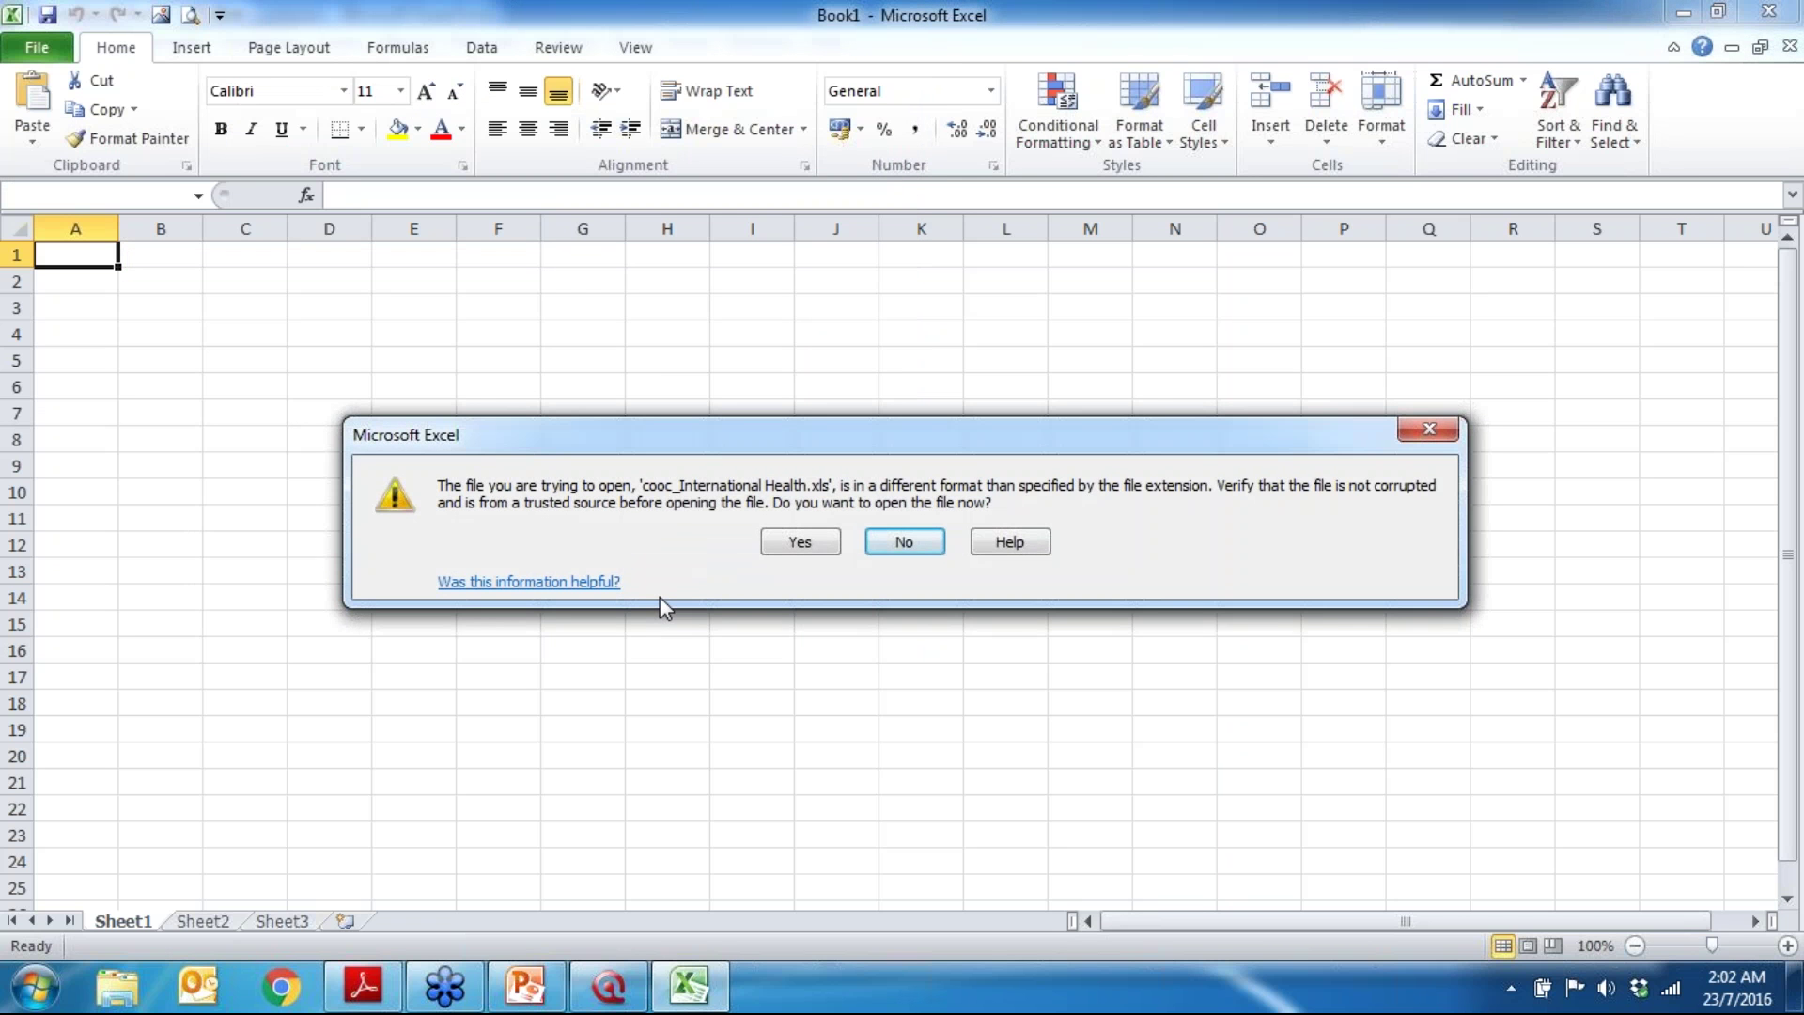
click(824, 541)
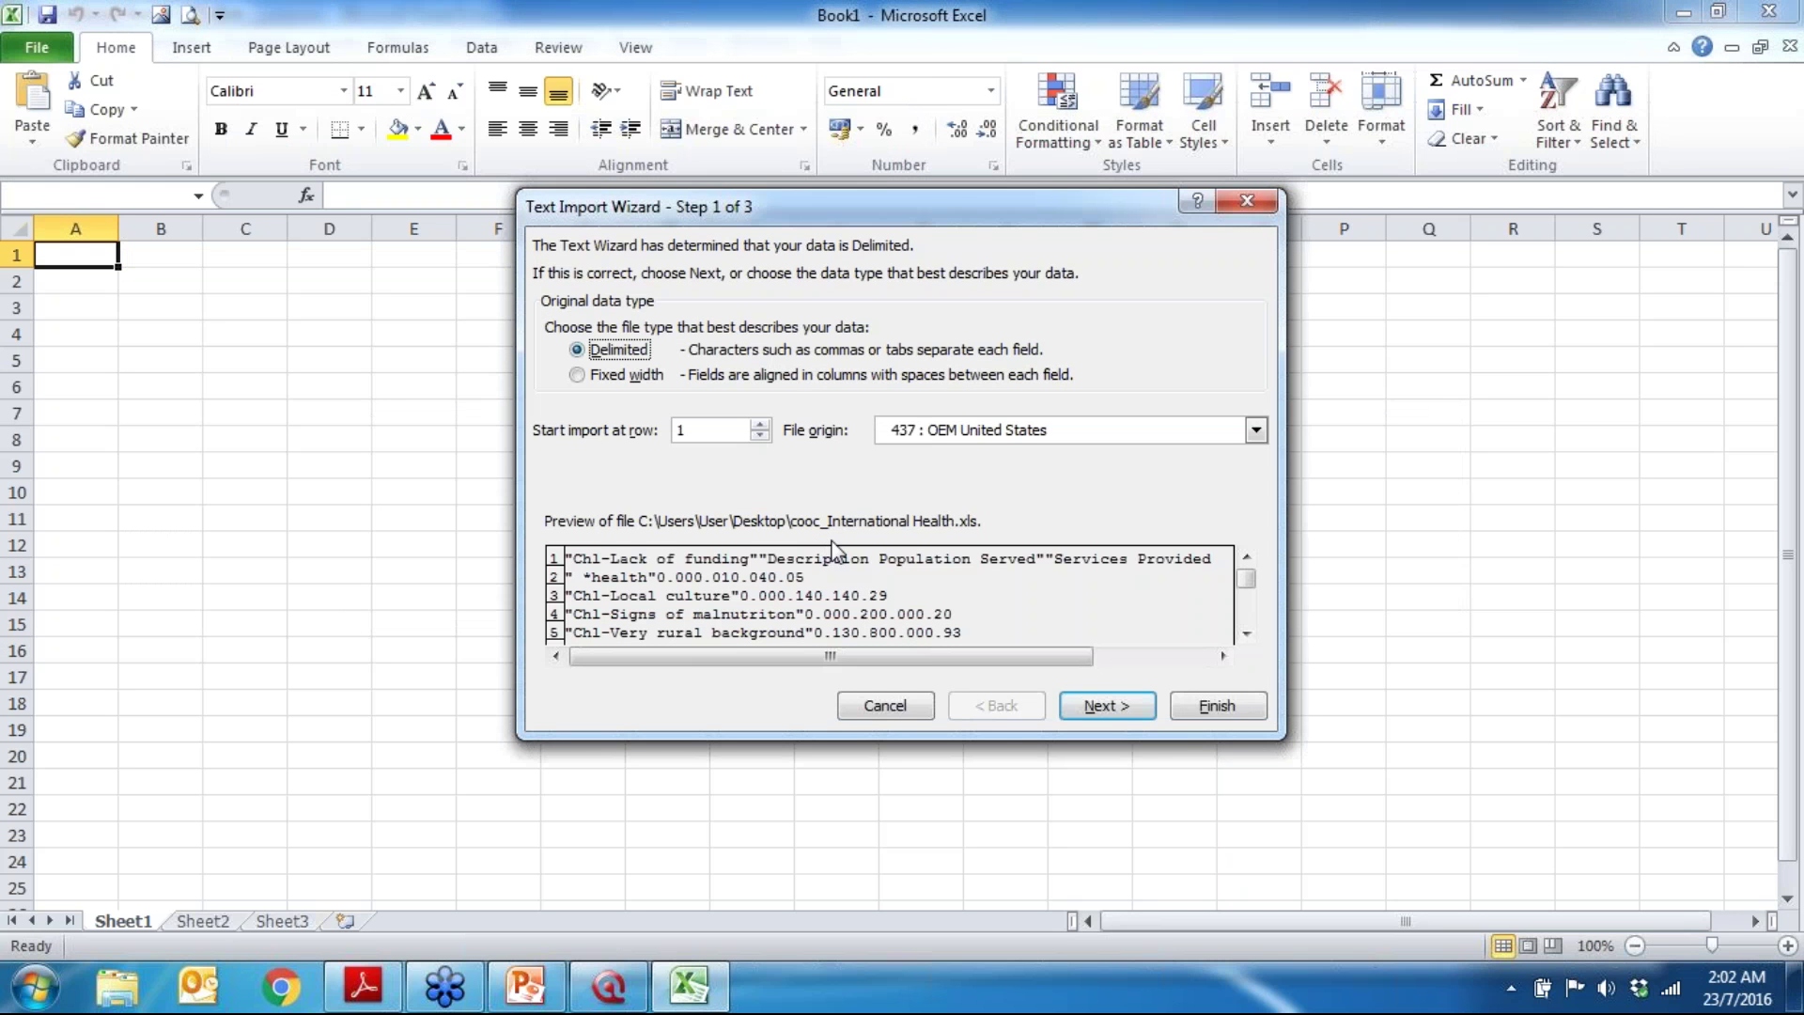
Step: Import the file as tab-delimited data with General column format, and widen column A to fit the code names
click(1101, 707)
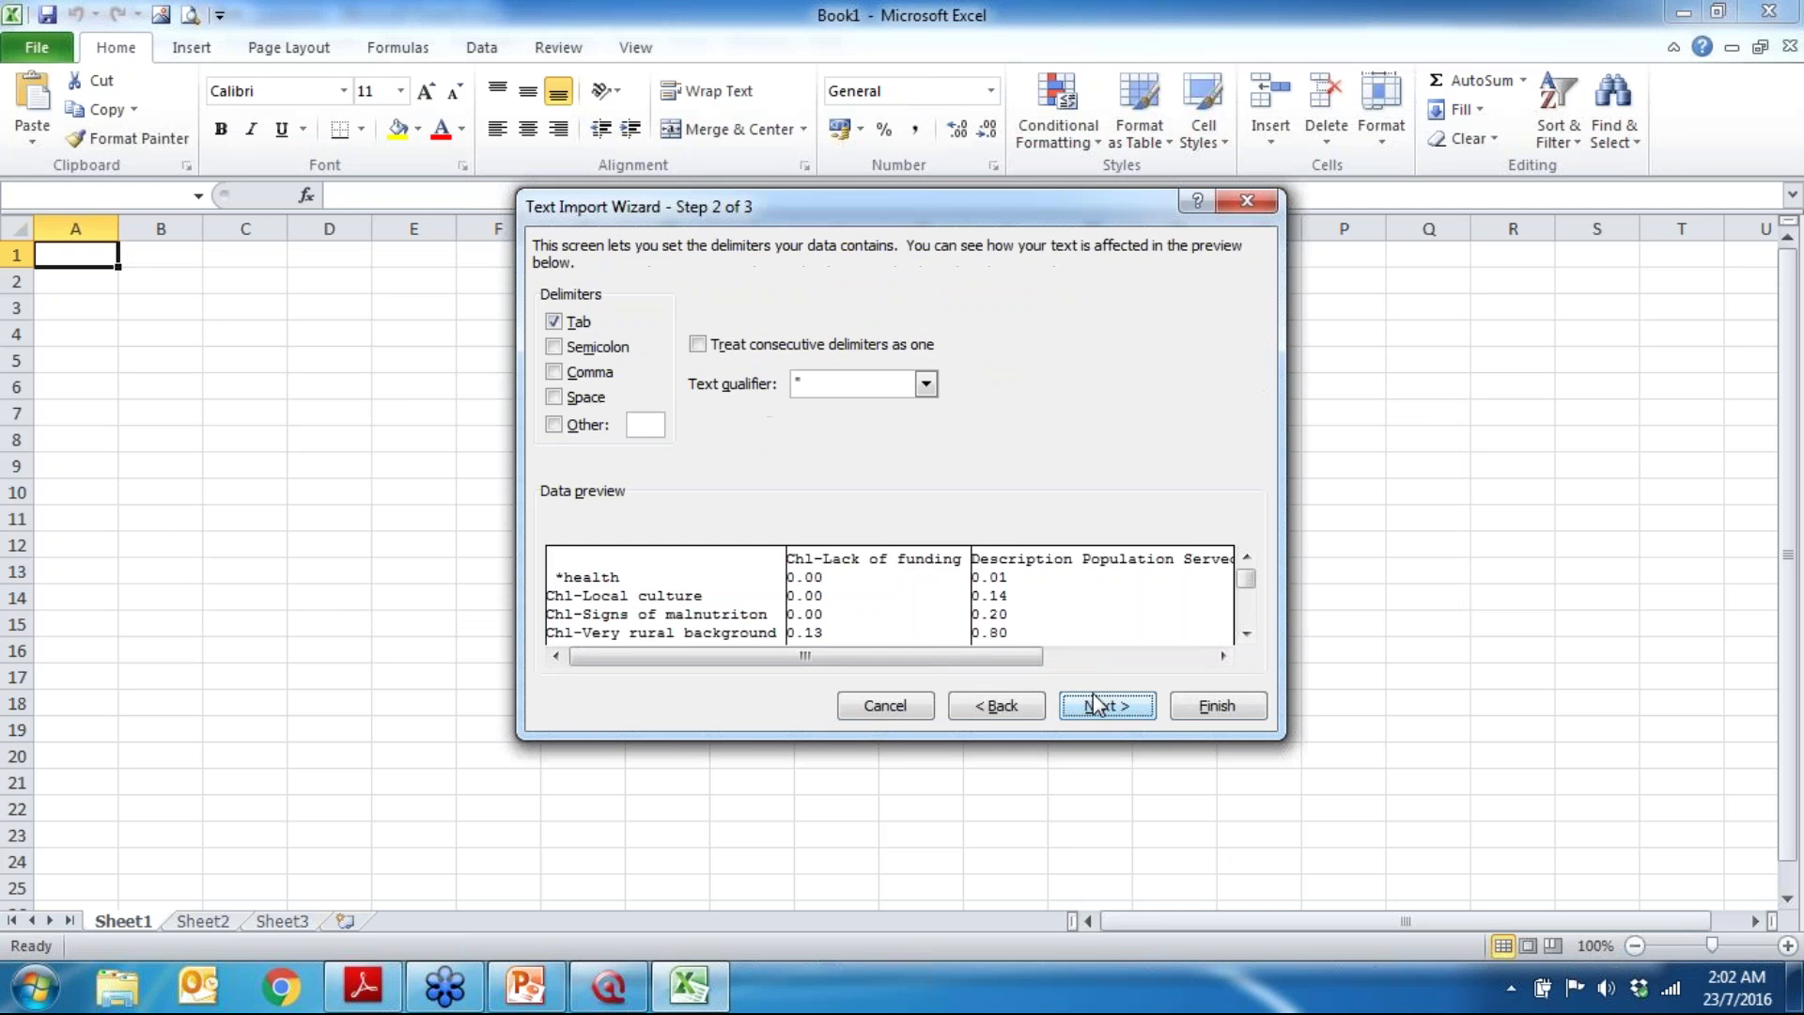
click(1099, 716)
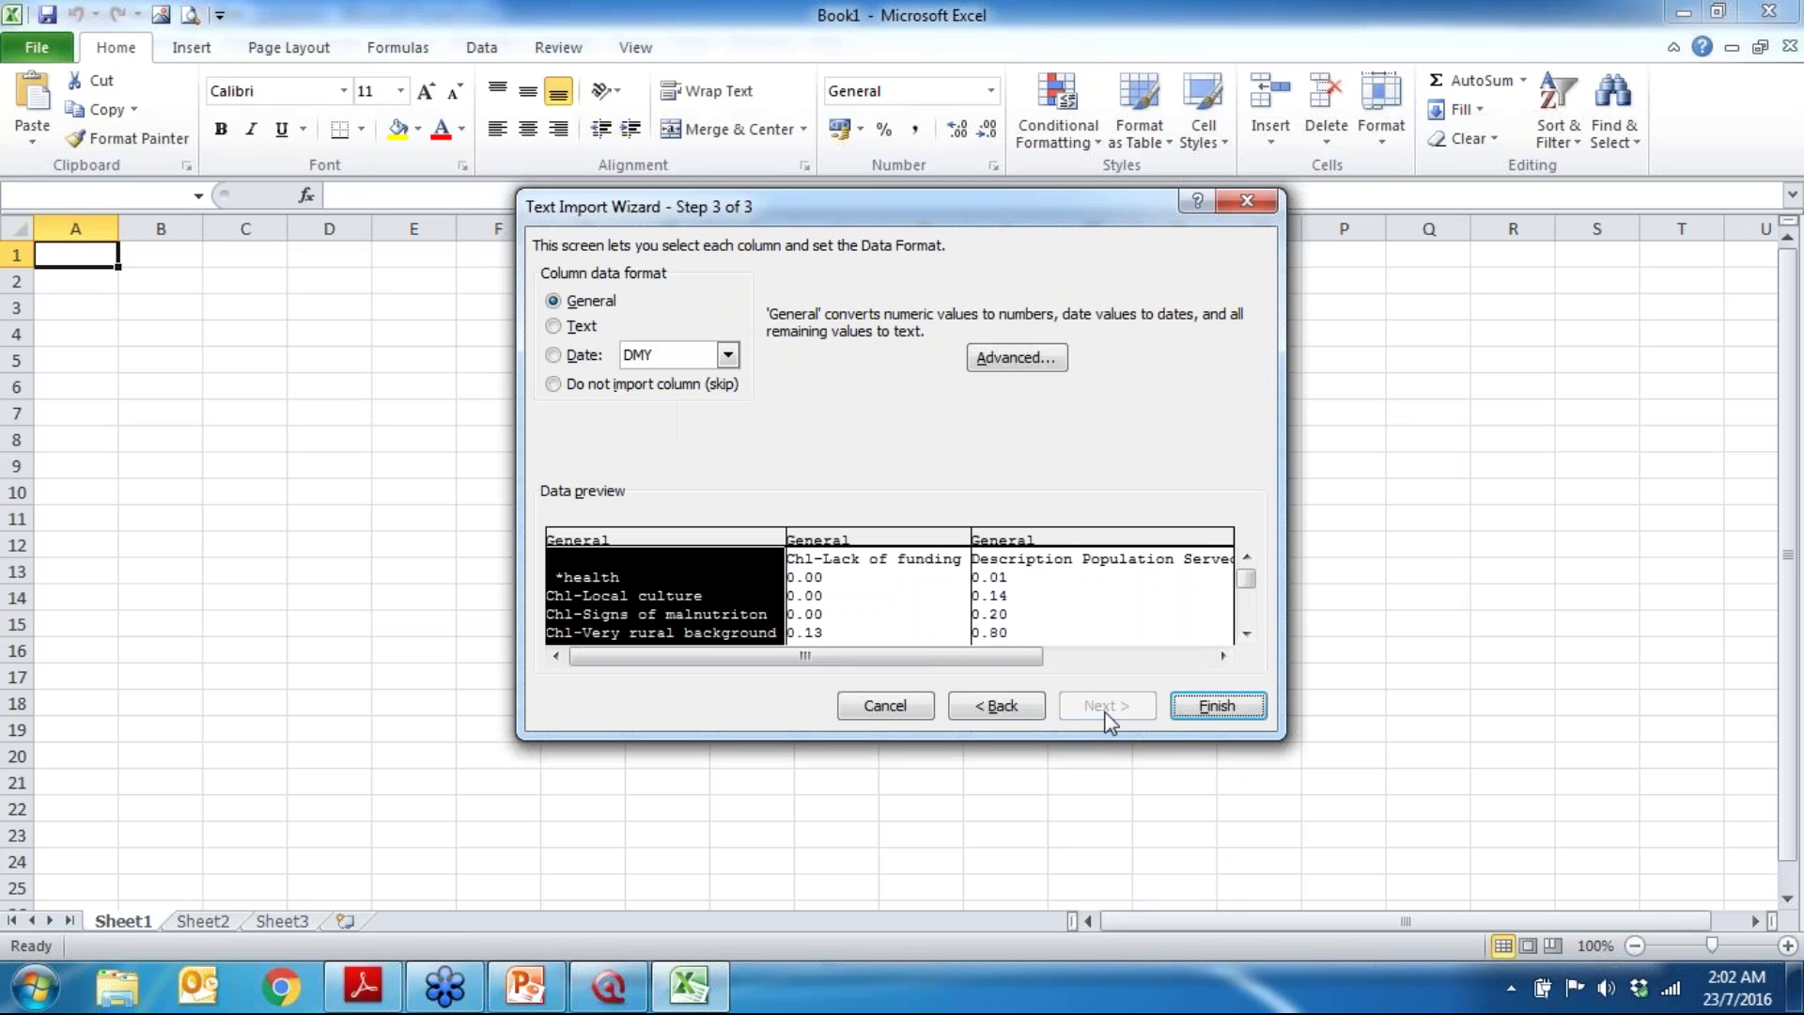
click(1217, 706)
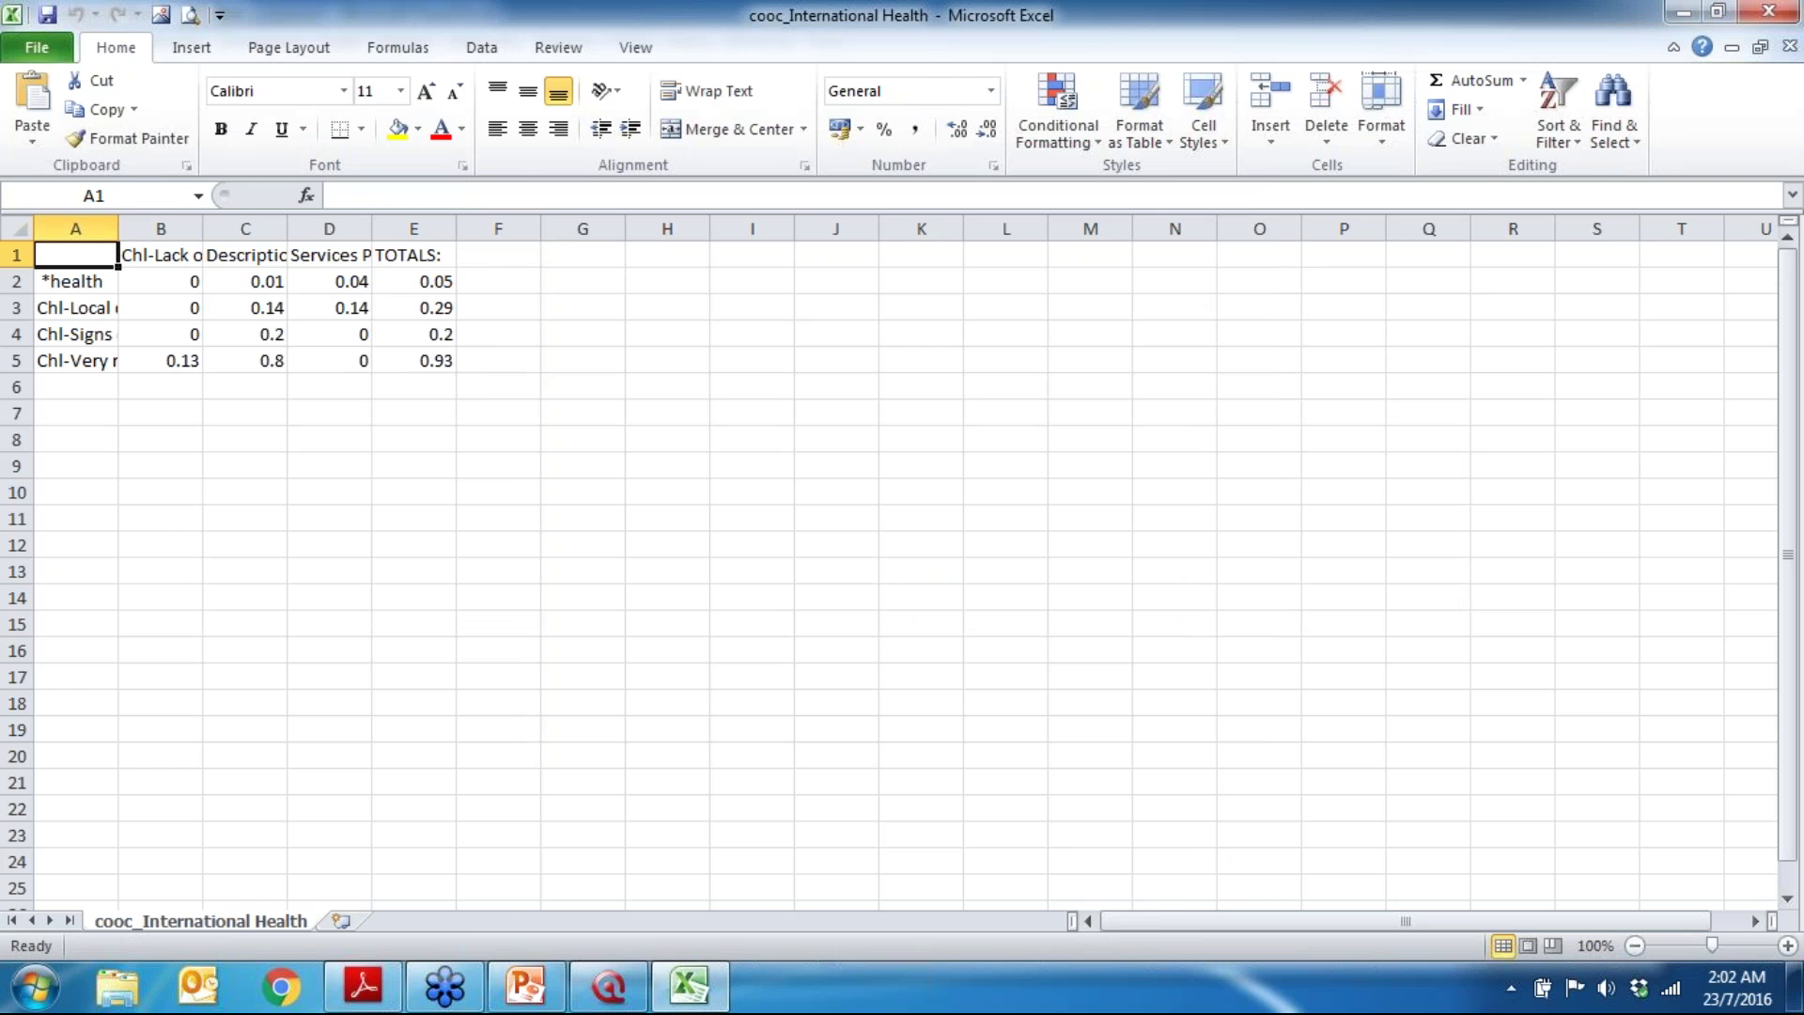
drag(116, 233, 339, 225)
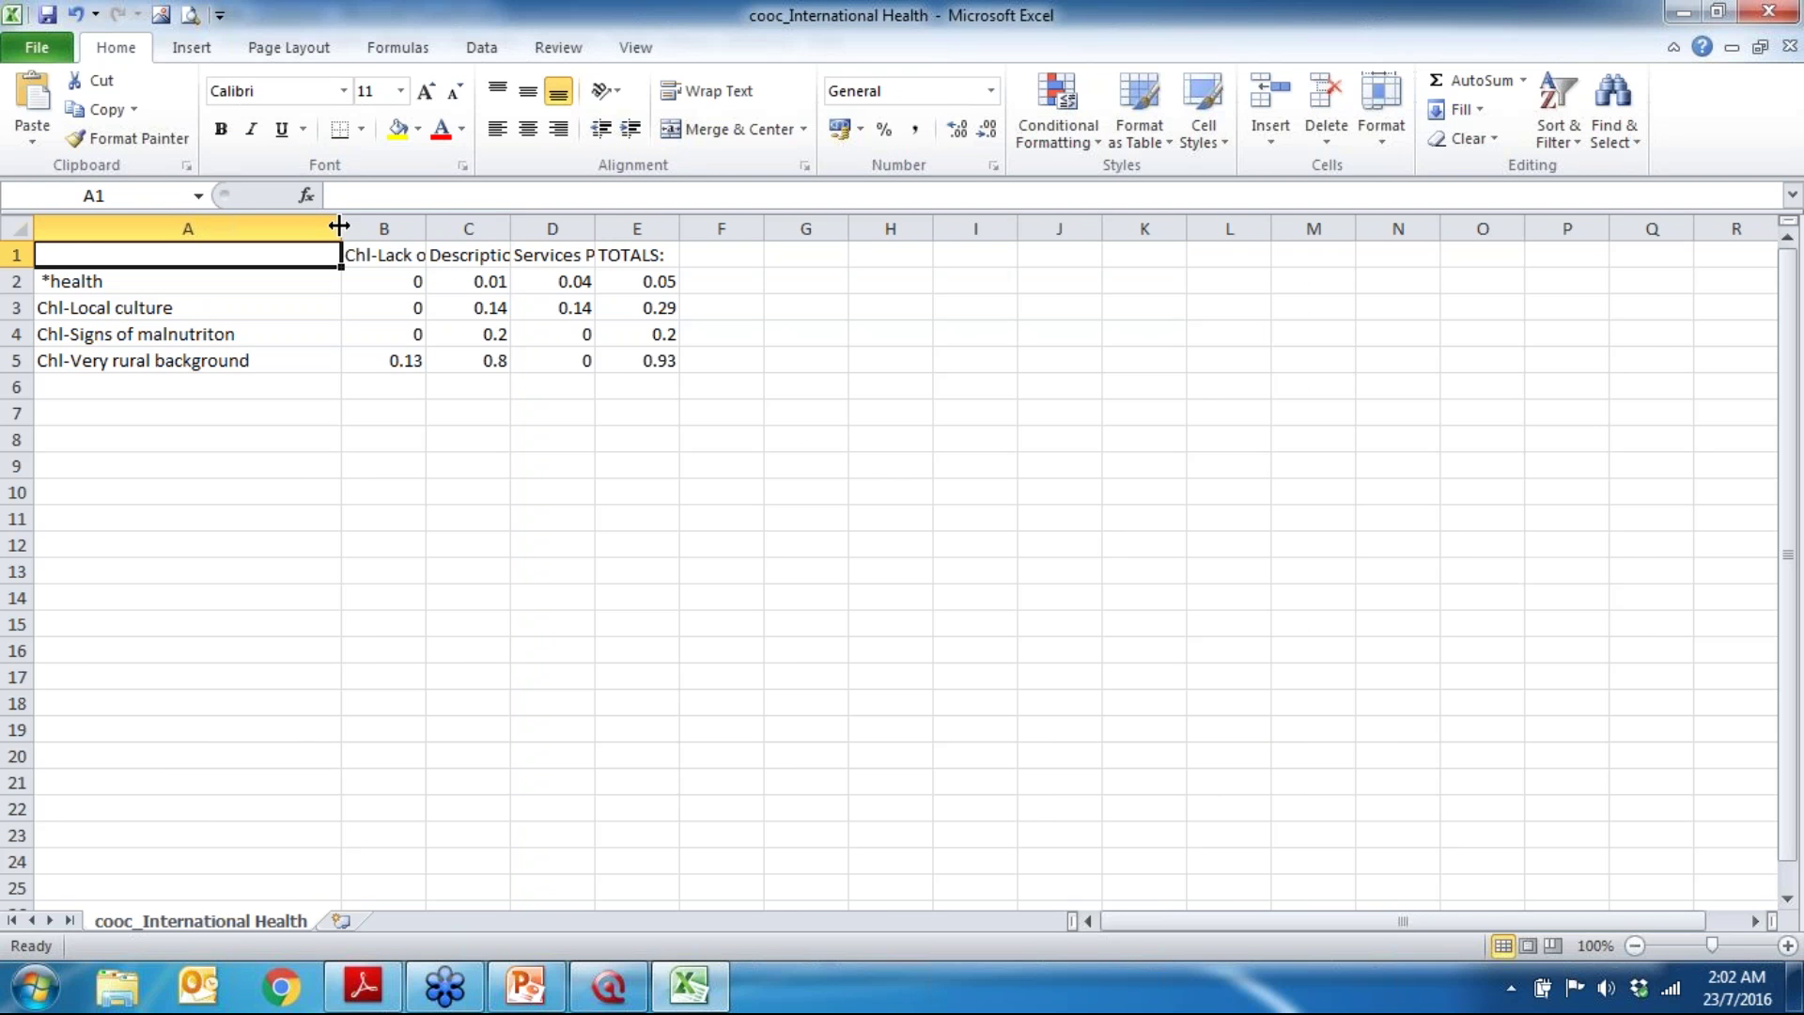
Step: Narrow column A to fit the code names and switch back to the co-occurrence table in ATLAS.ti
drag(339, 225, 284, 227)
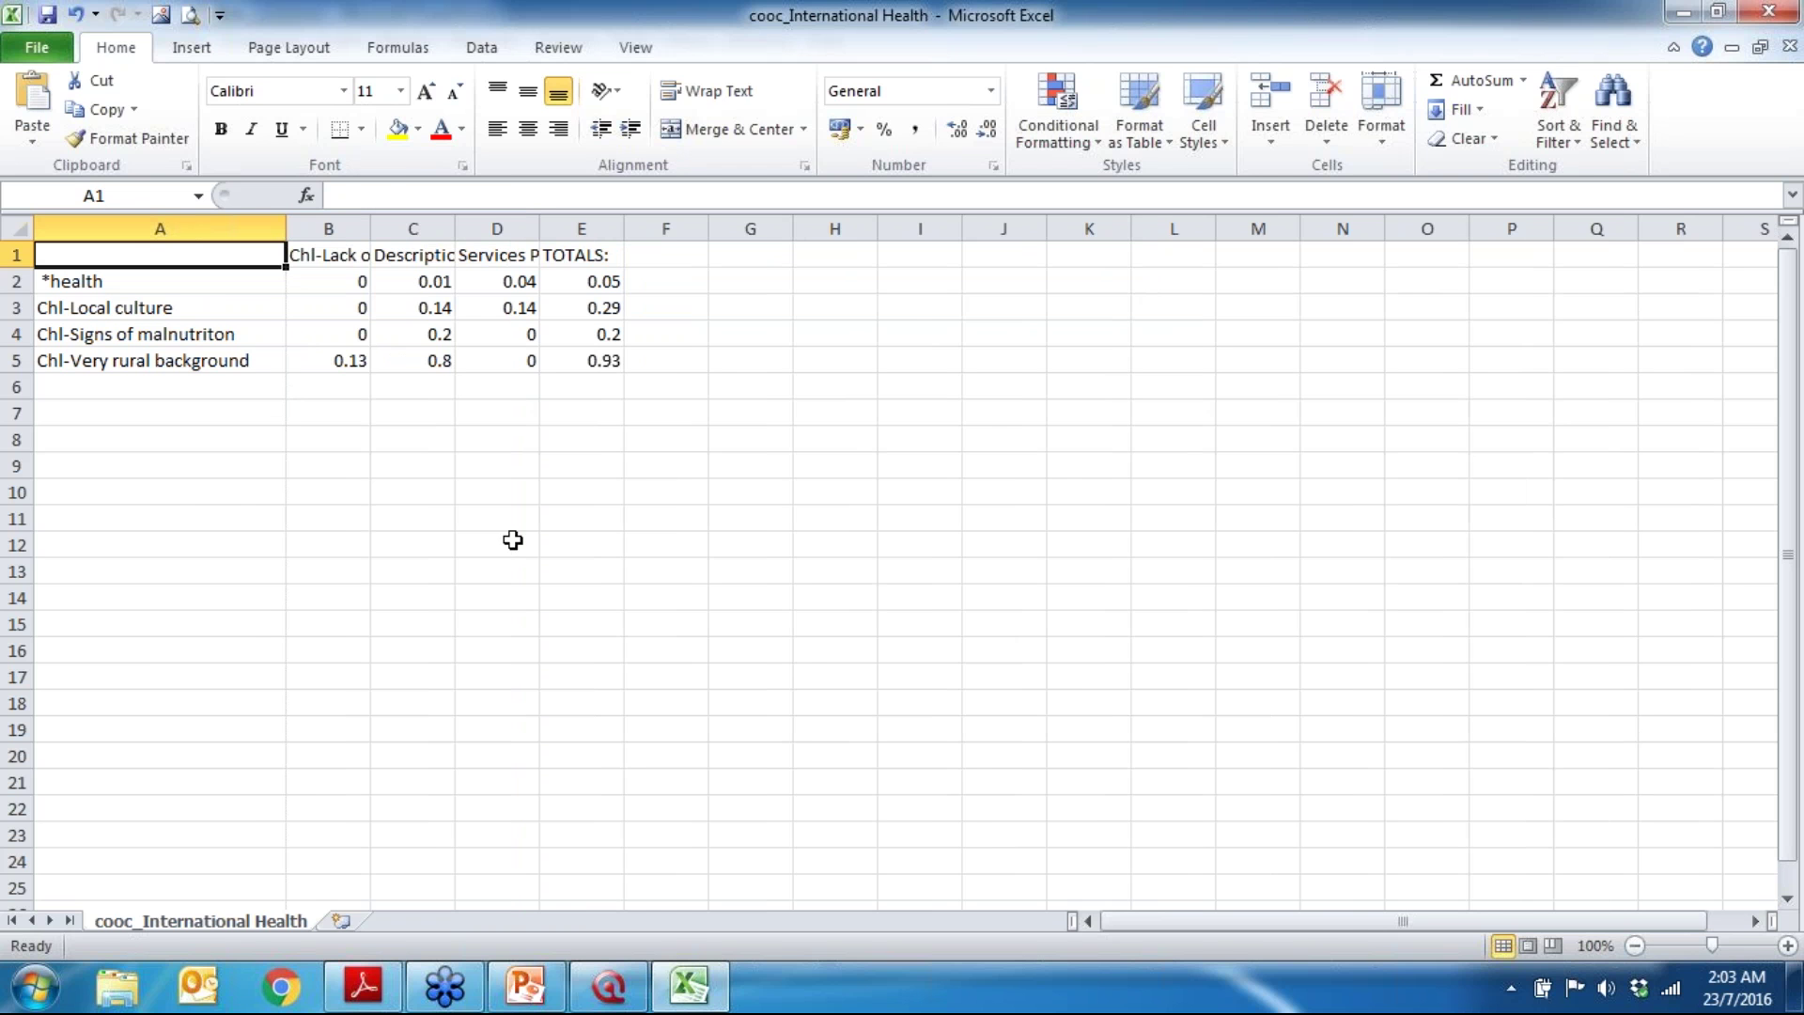
click(1681, 13)
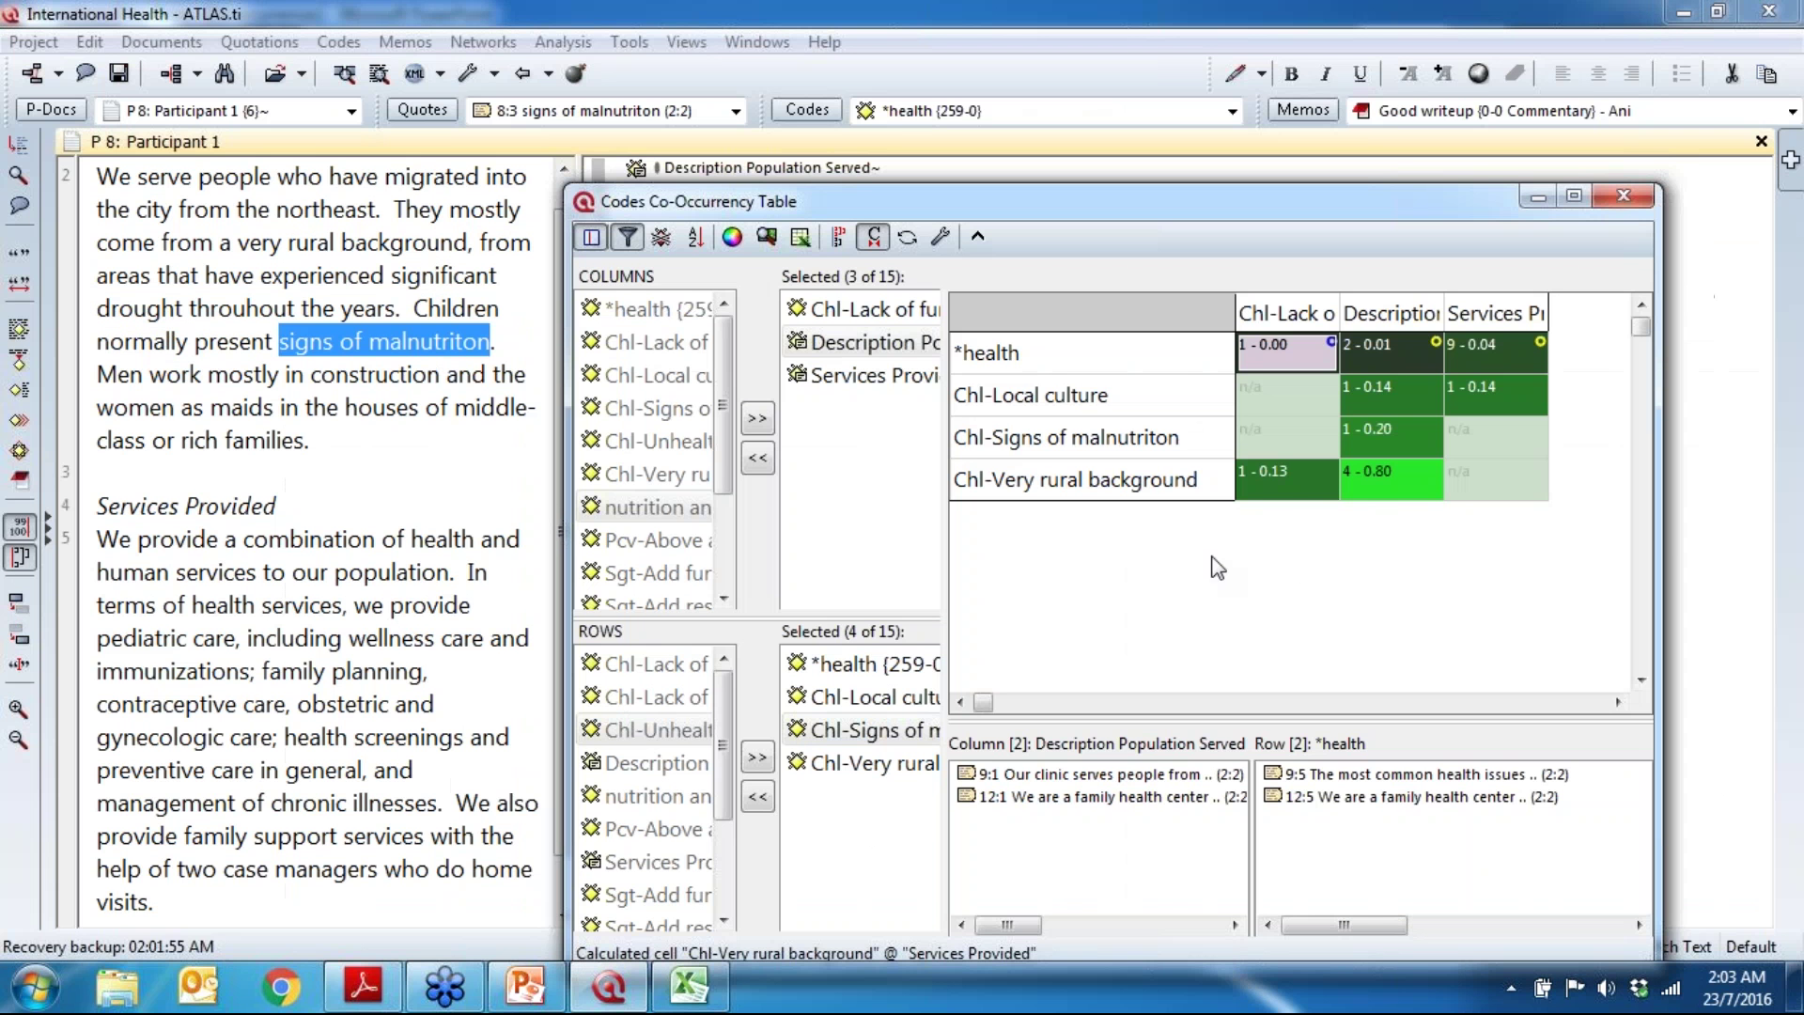
Step: Show in its document the quotation shared by Chl-Very rural background and Chl-Lack of funding, repositioning the table window to check the margin codes
click(1299, 488)
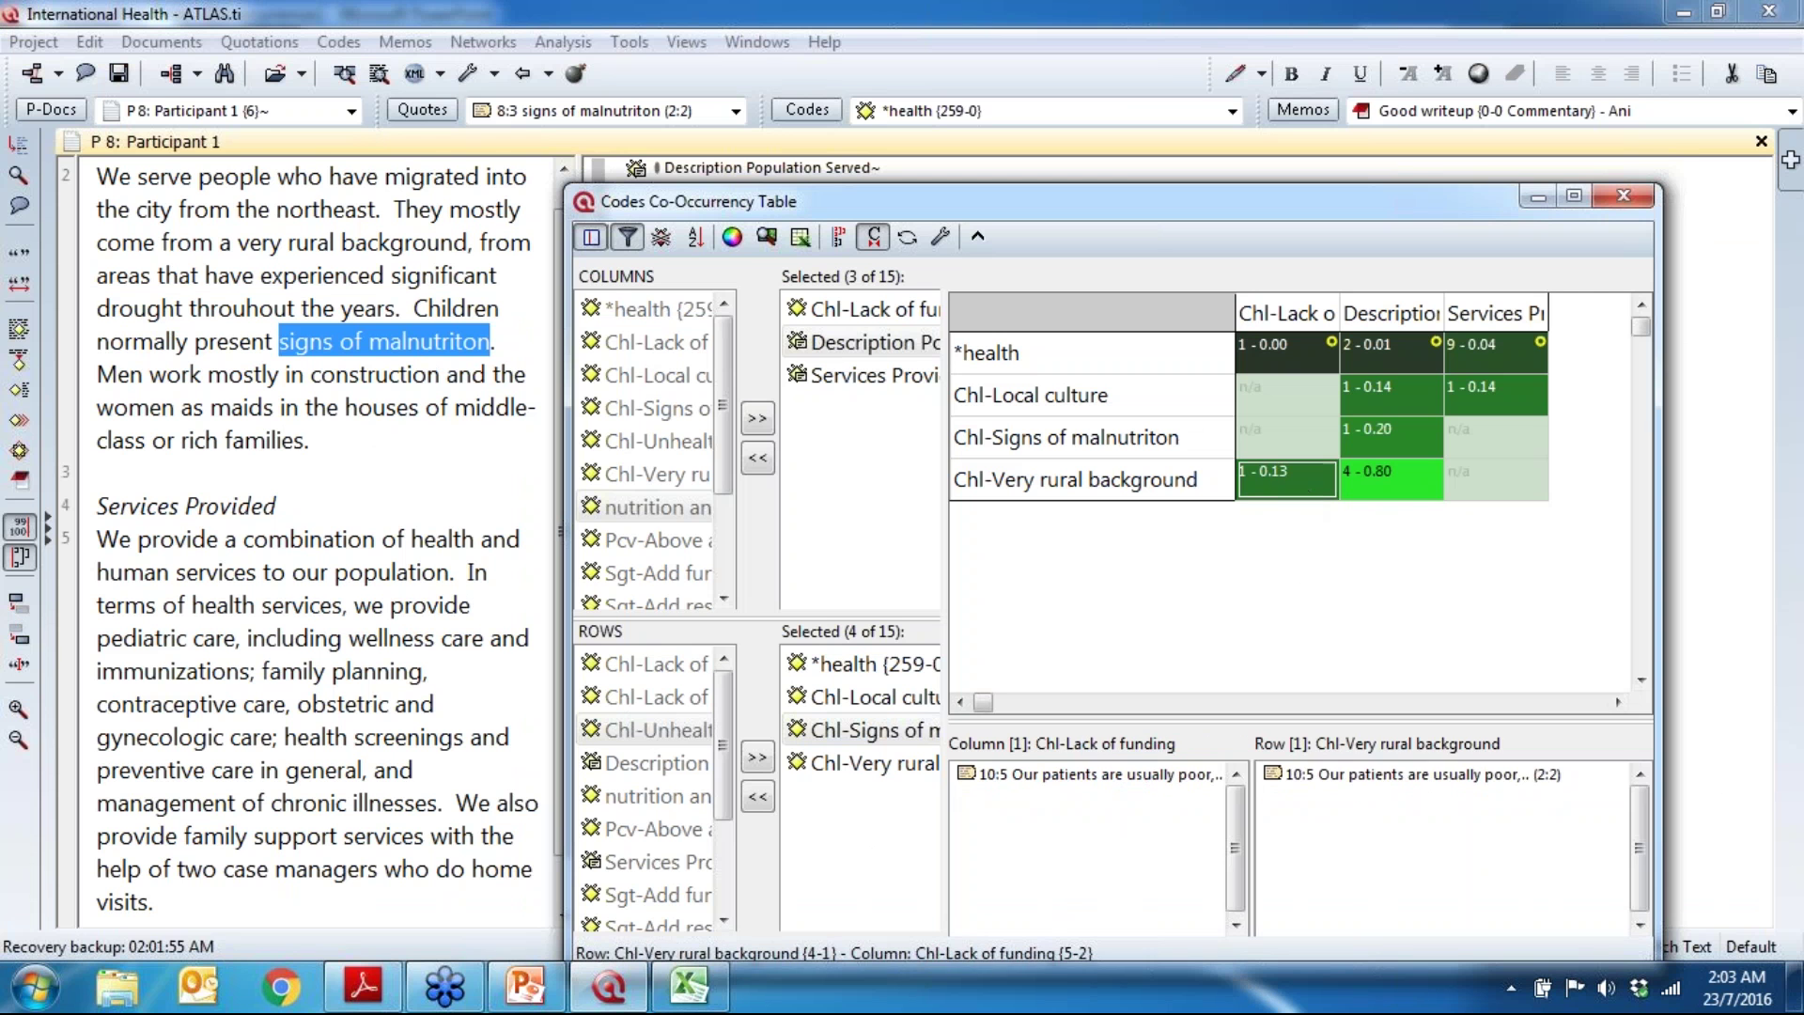
double_click(1392, 776)
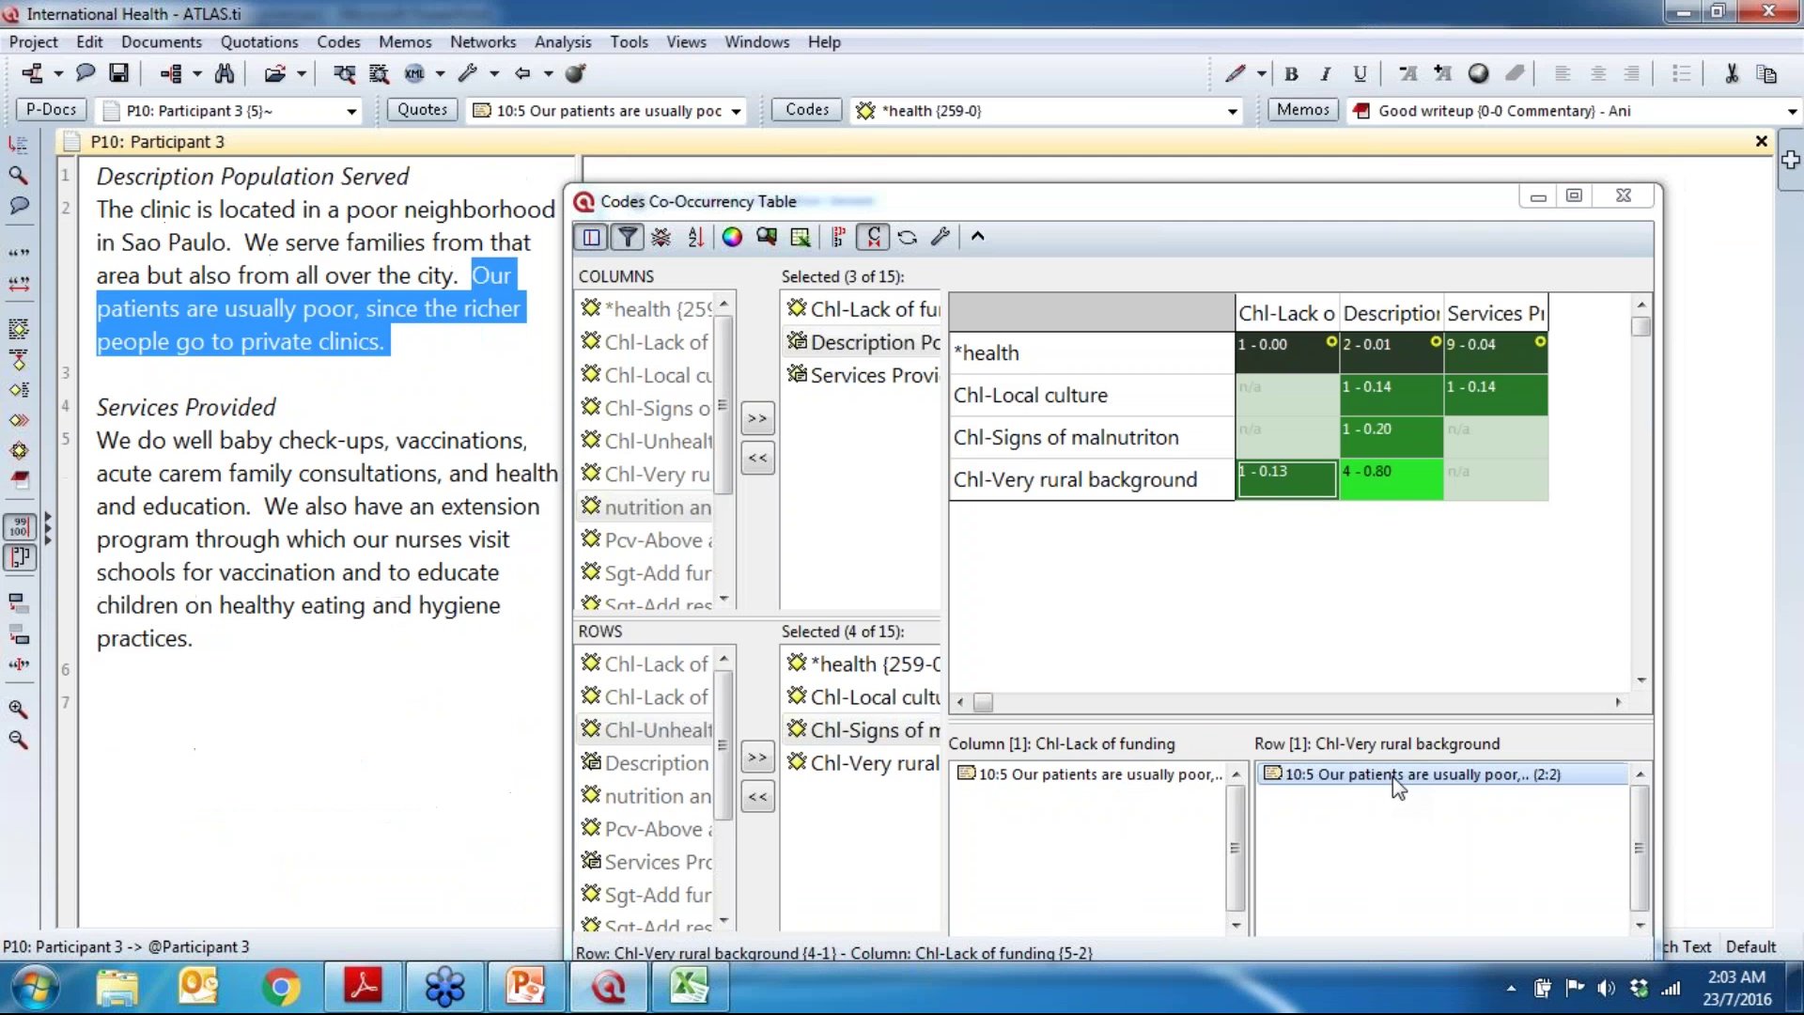
click(1069, 226)
drag(1068, 225, 1273, 273)
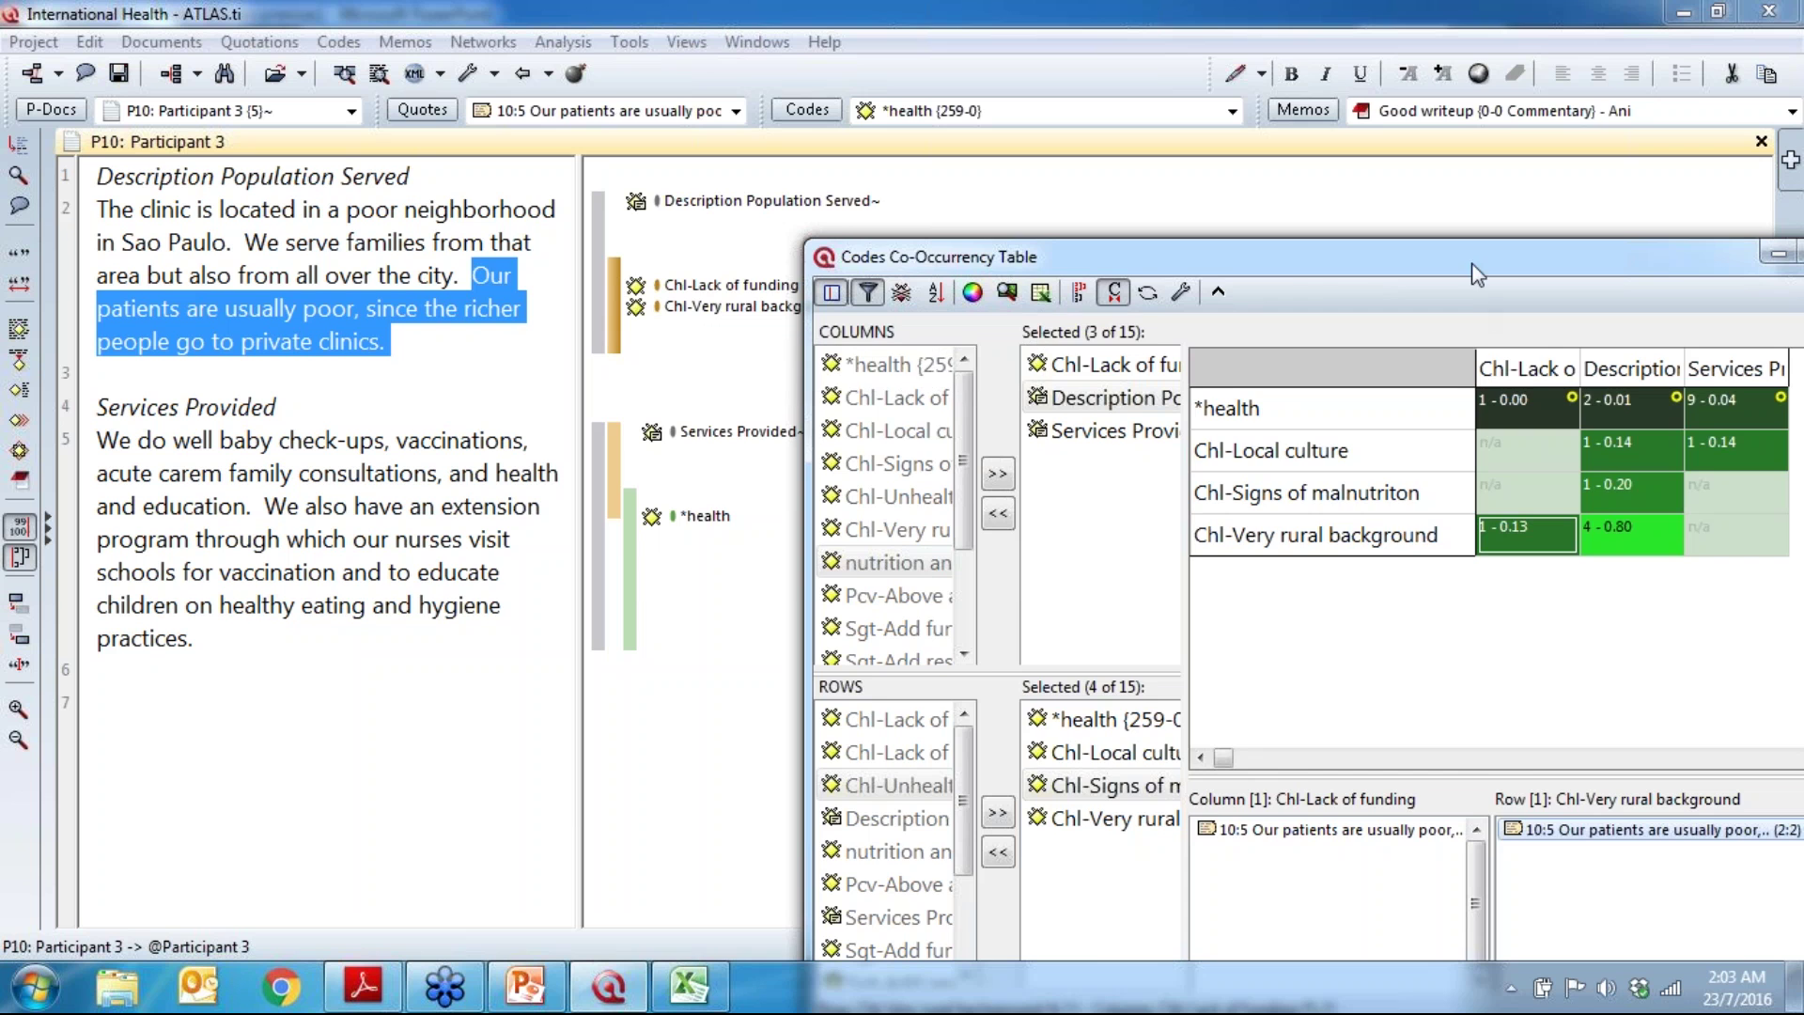
drag(1450, 250, 1106, 38)
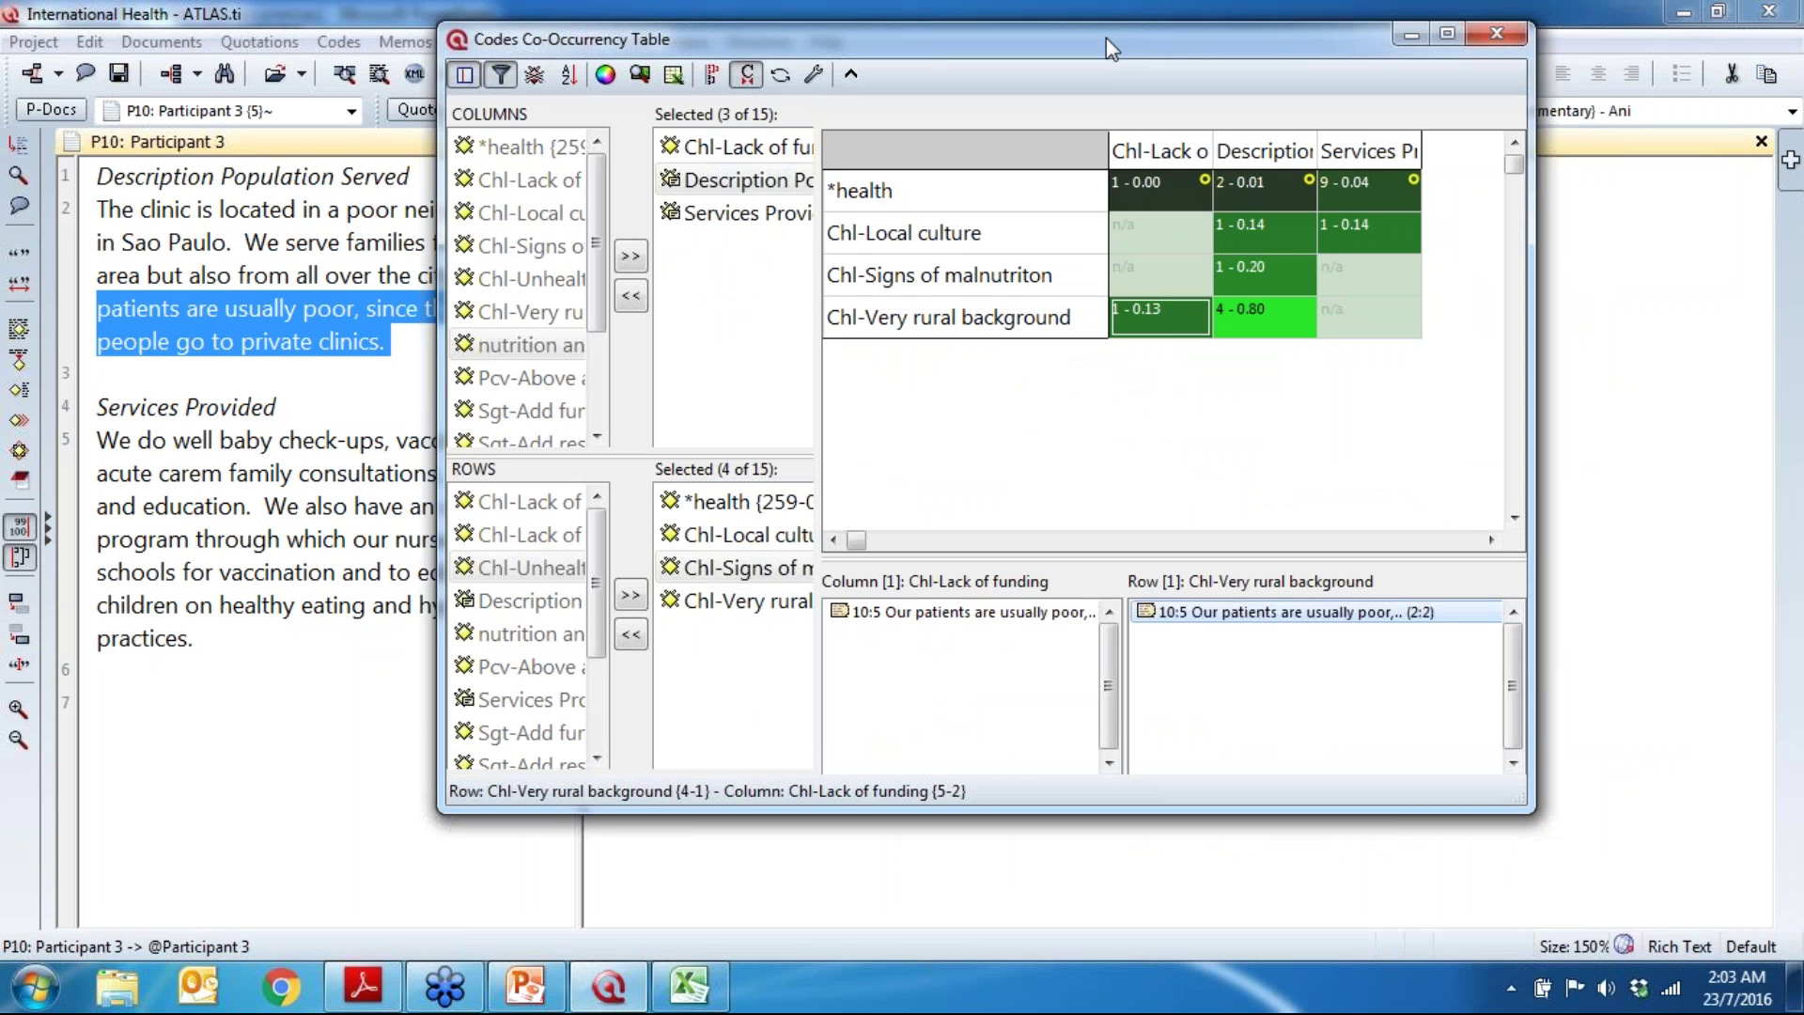
Step: Examine the quotations behind the Description Population Served and Services Provided cells, ending with the full lists for Services Provided and *health
click(1270, 330)
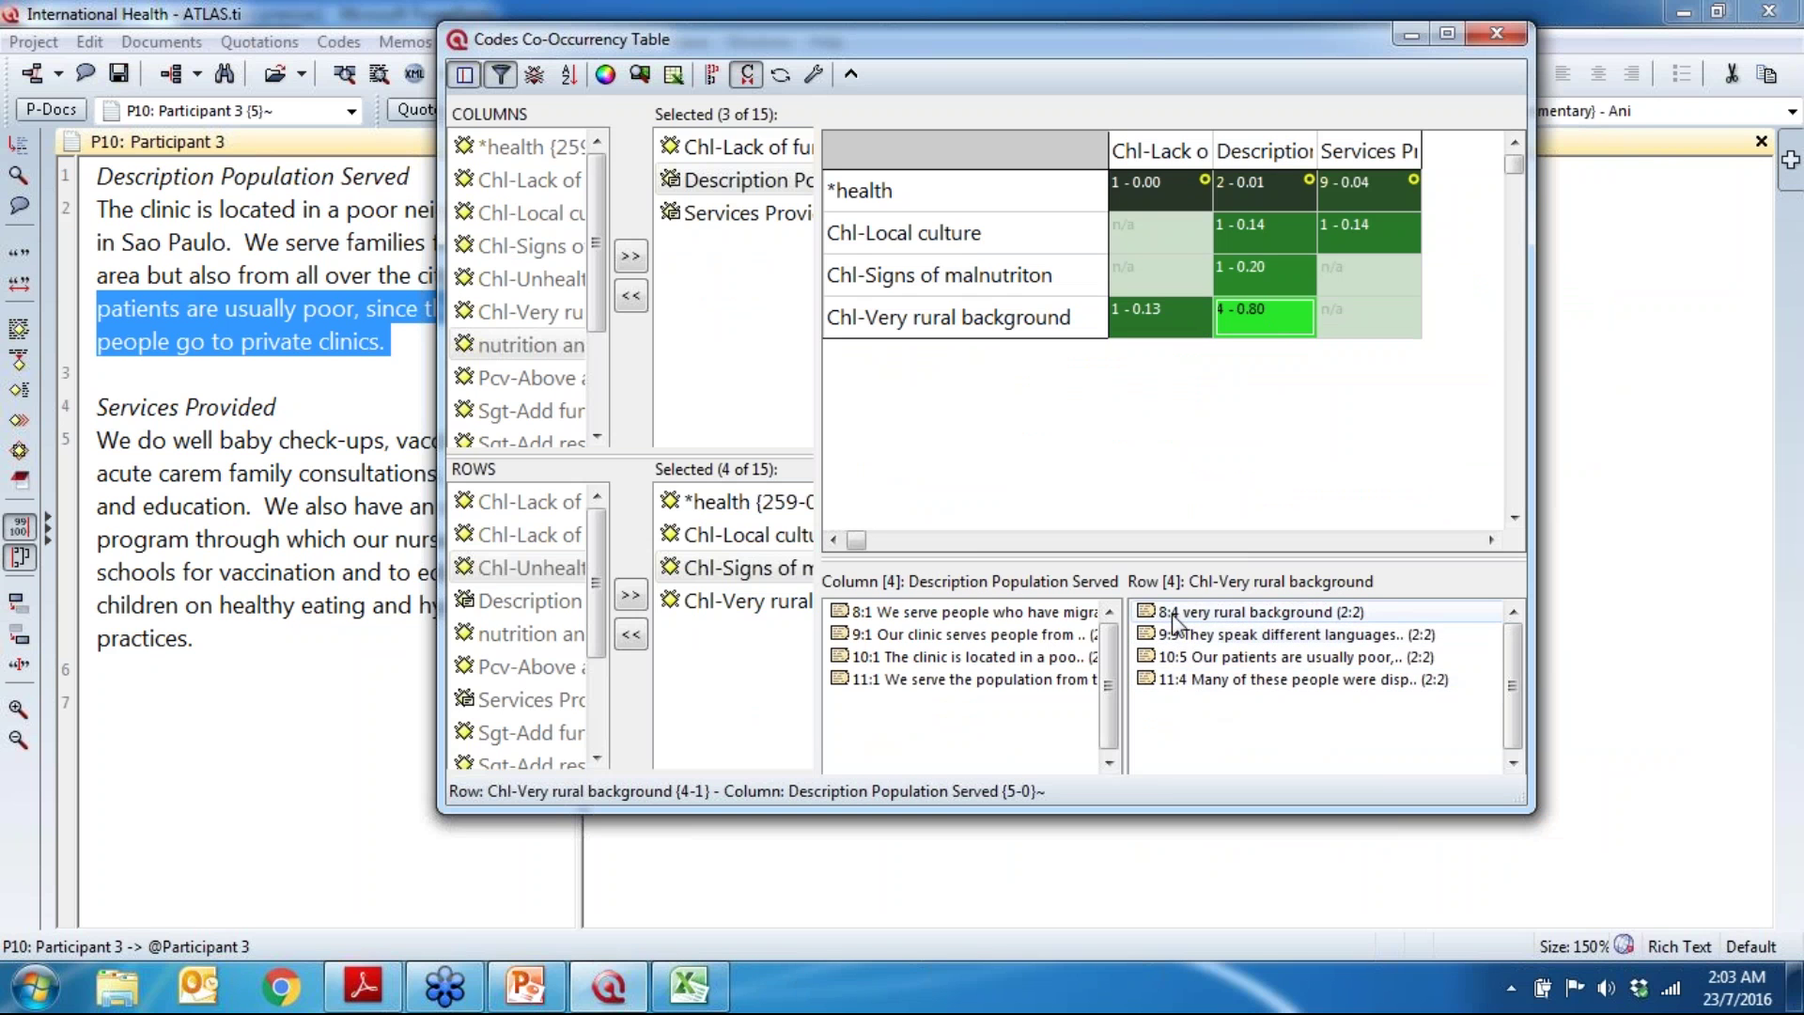
click(1261, 273)
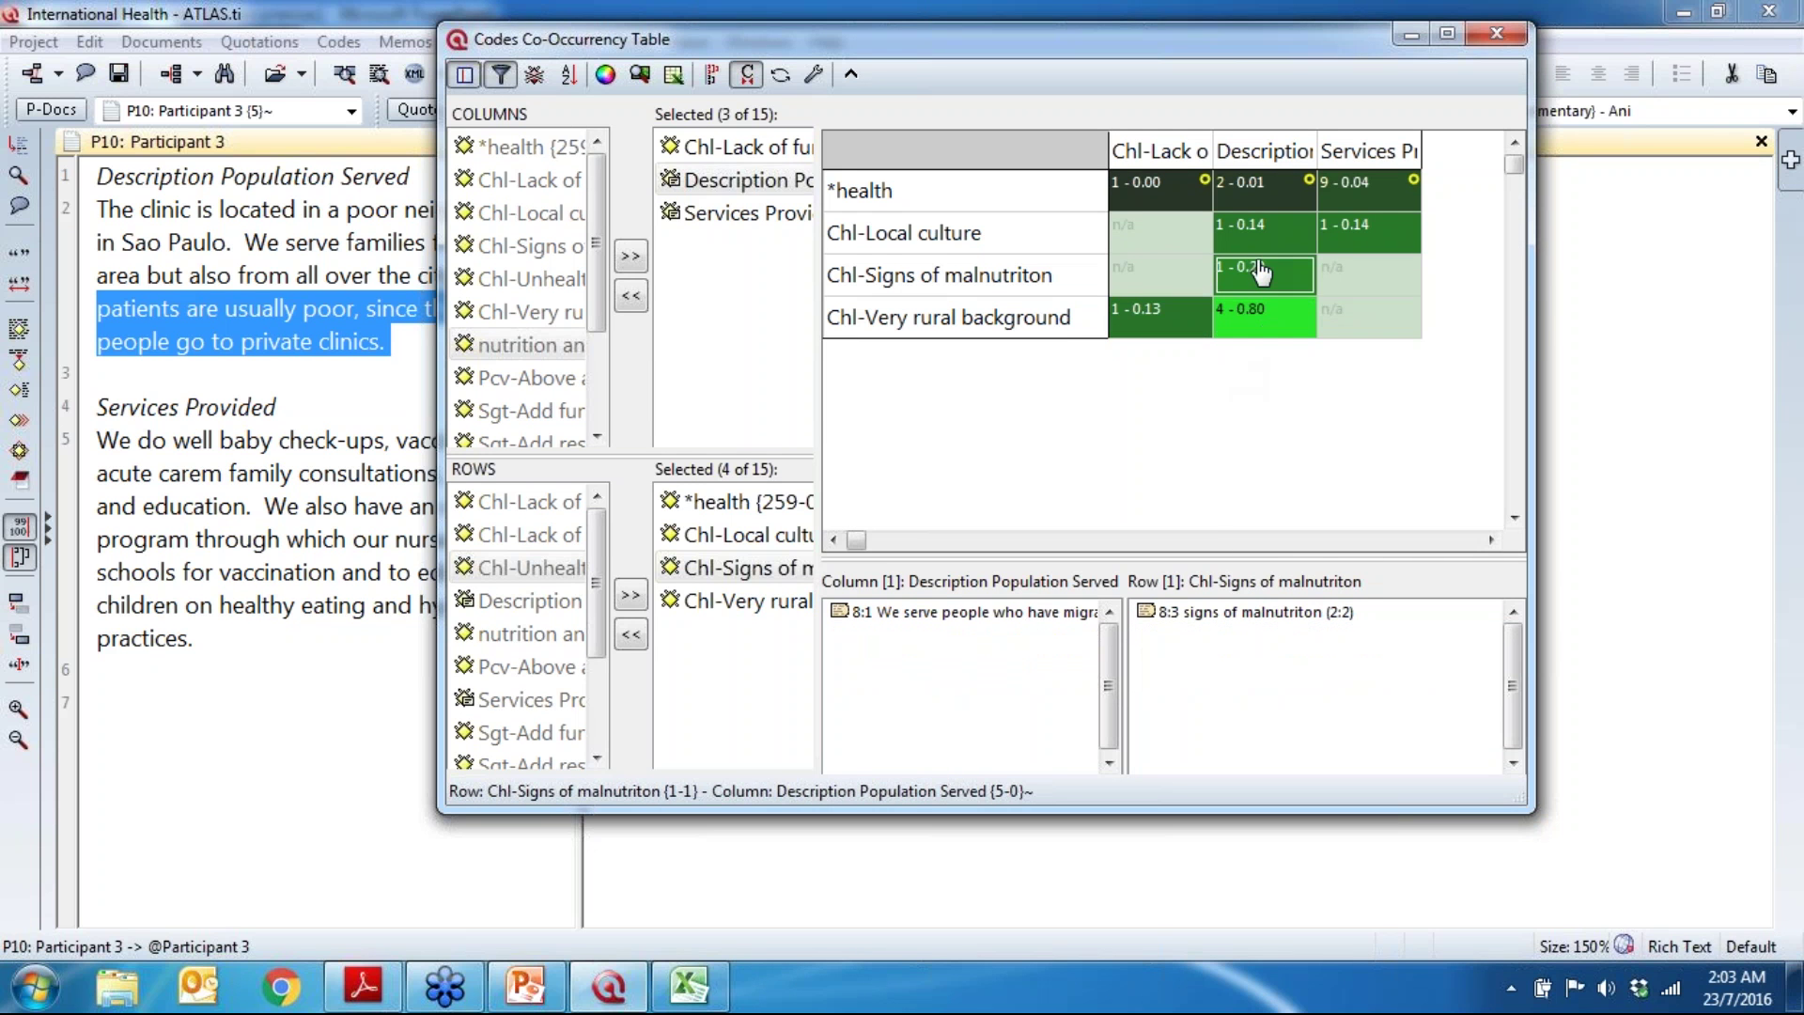
click(1263, 224)
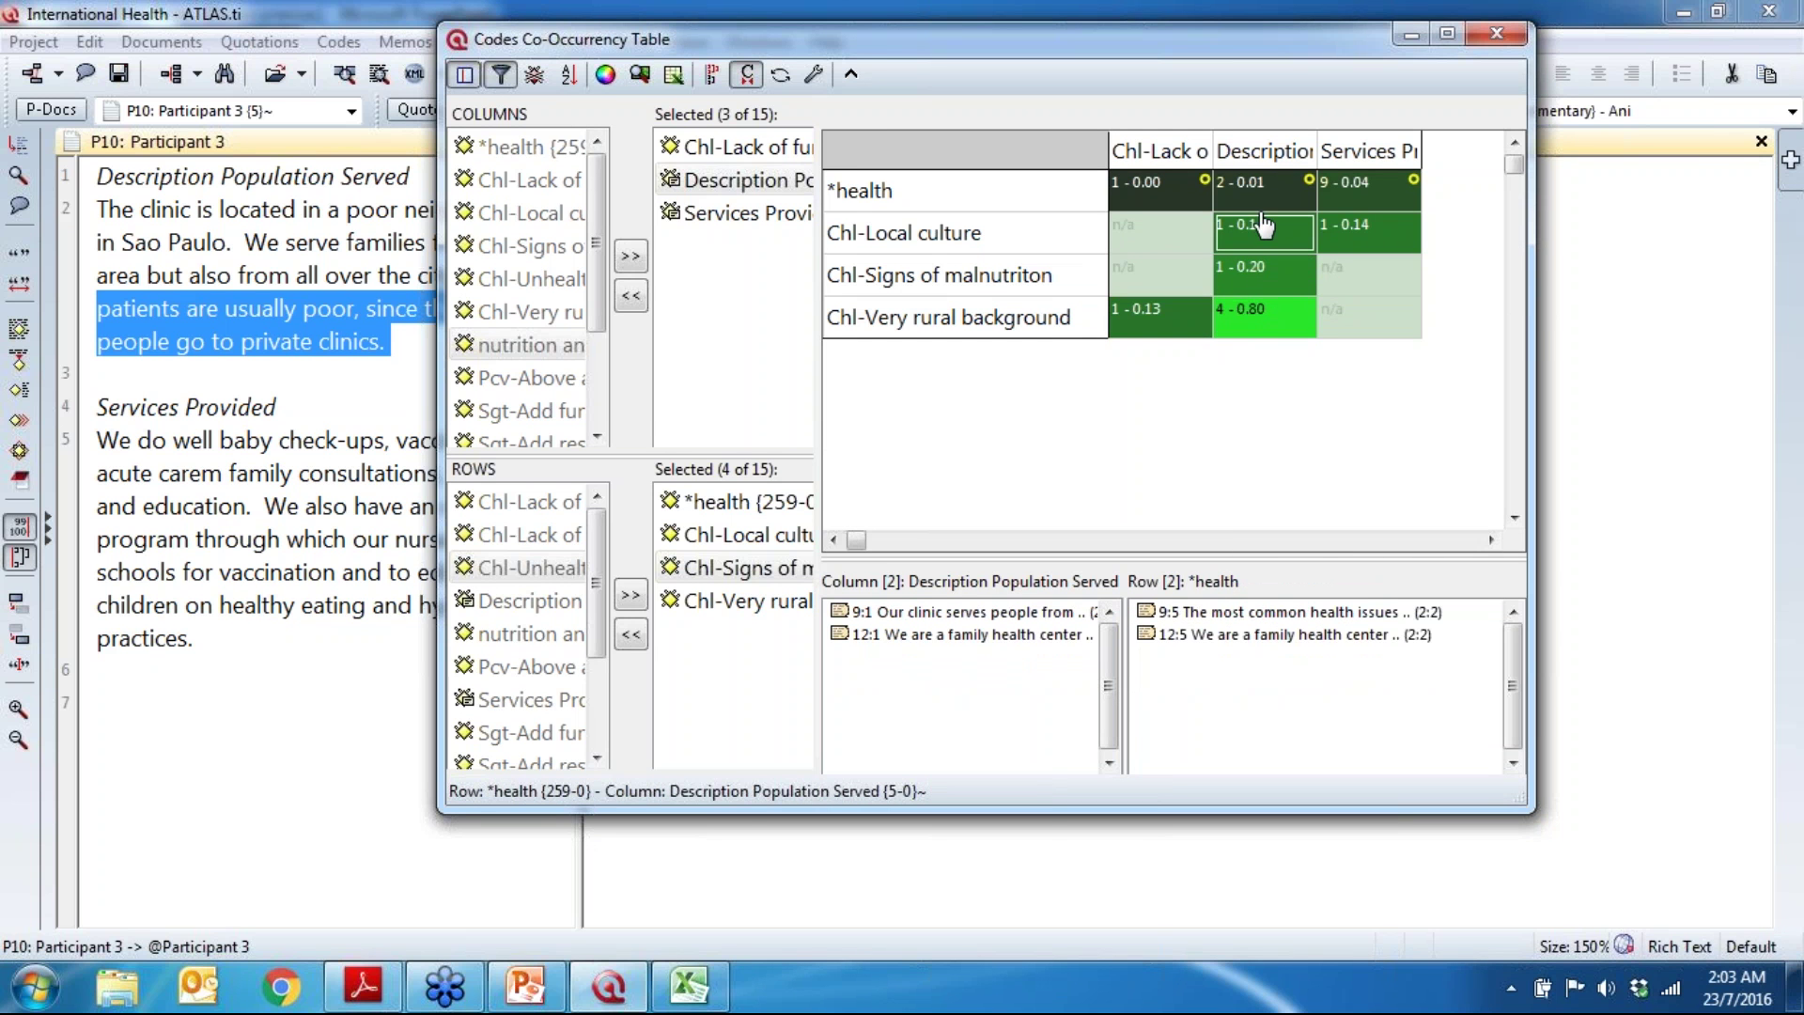
click(1359, 240)
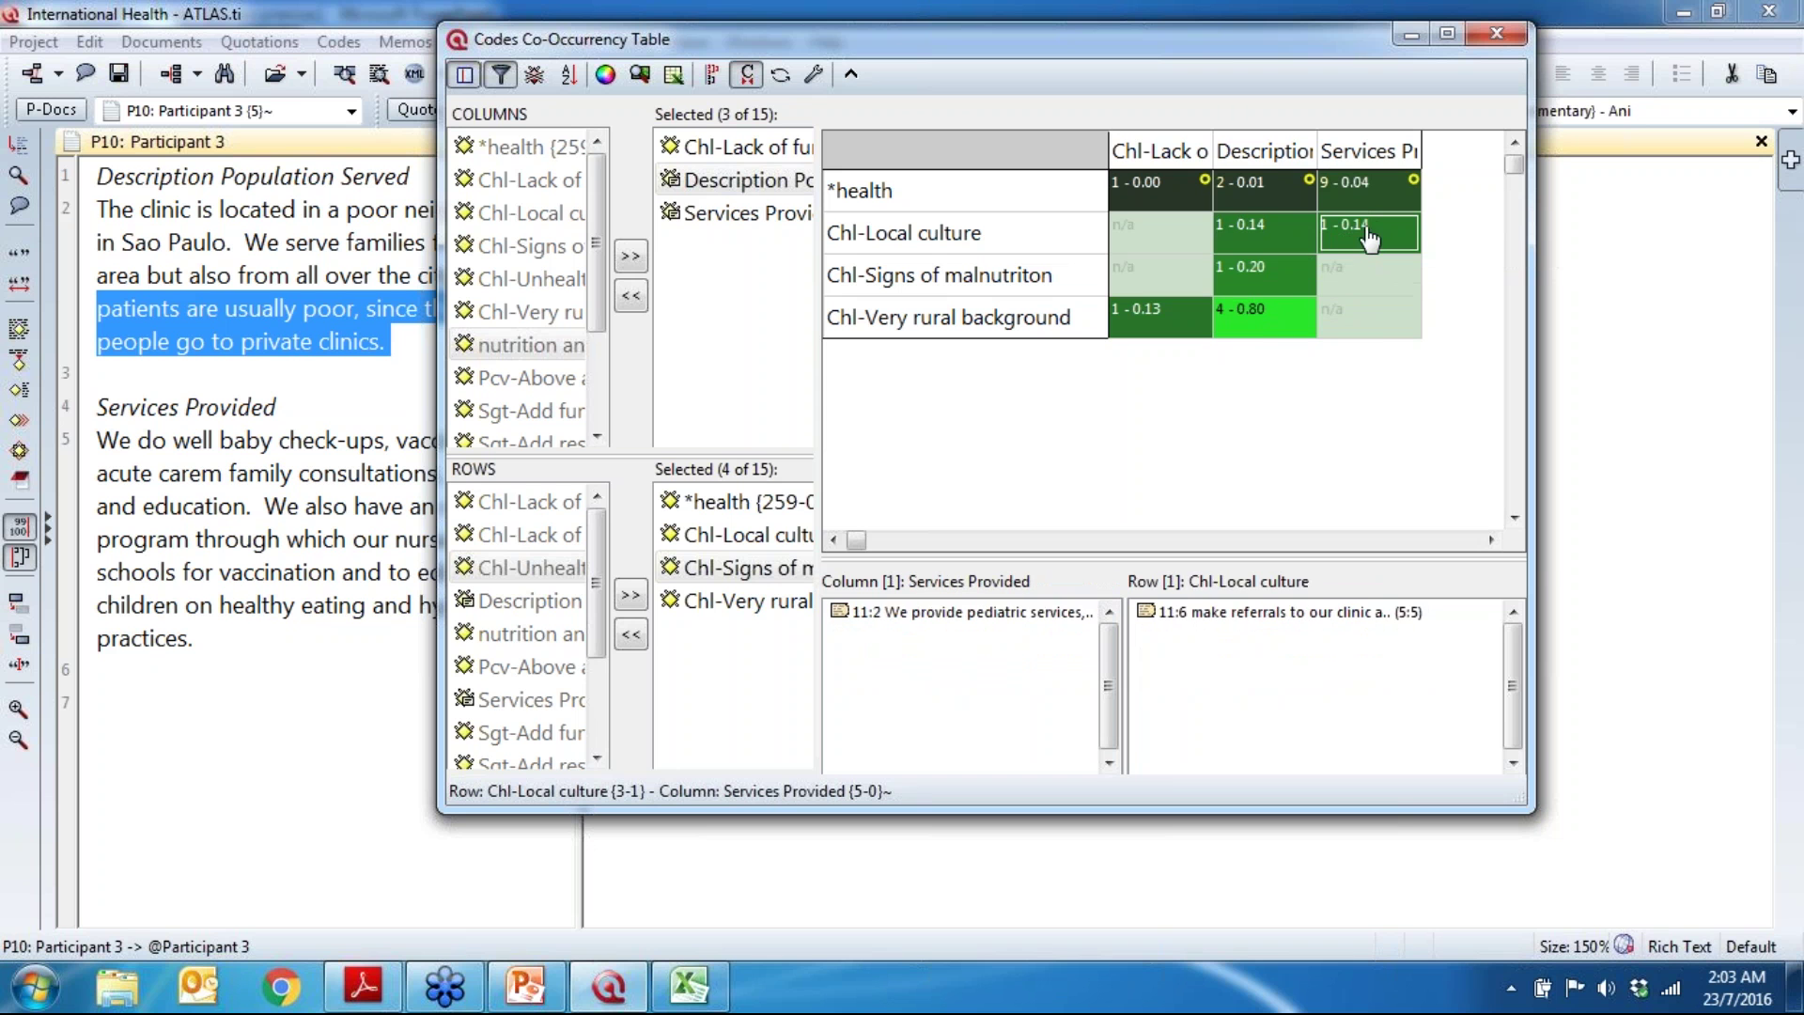
click(1360, 191)
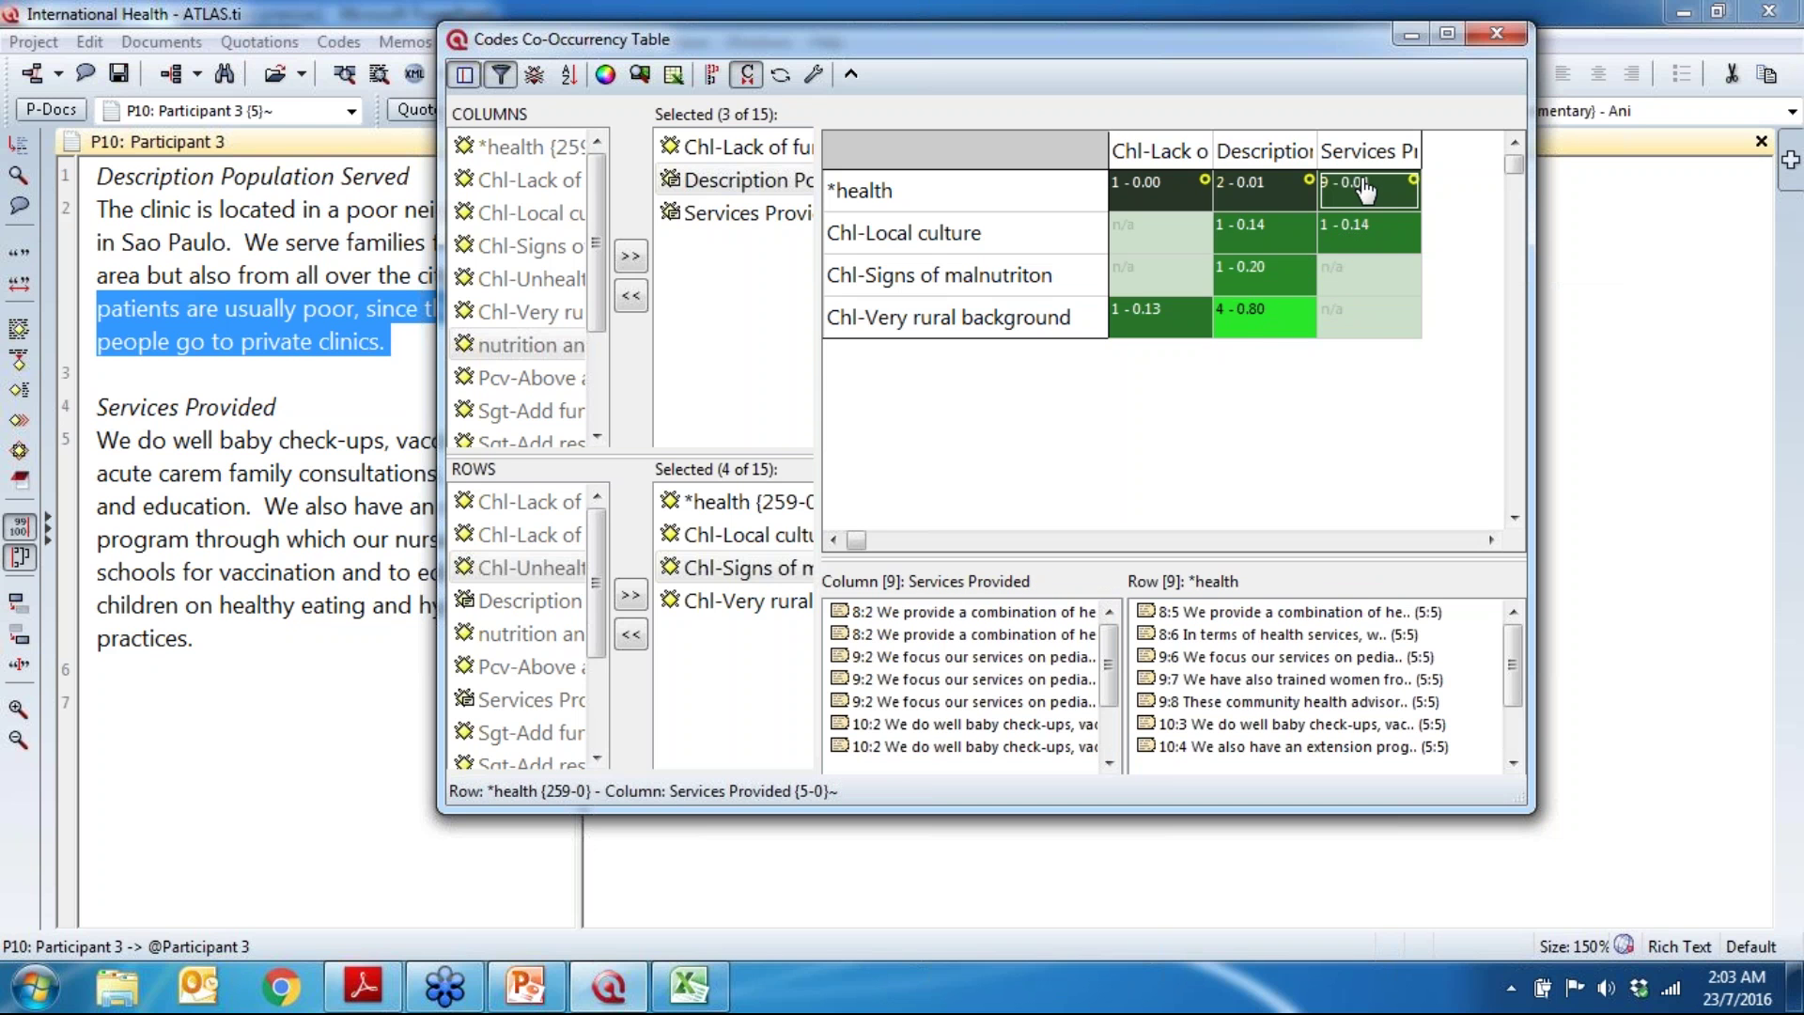
scroll(1513, 667, down, 3)
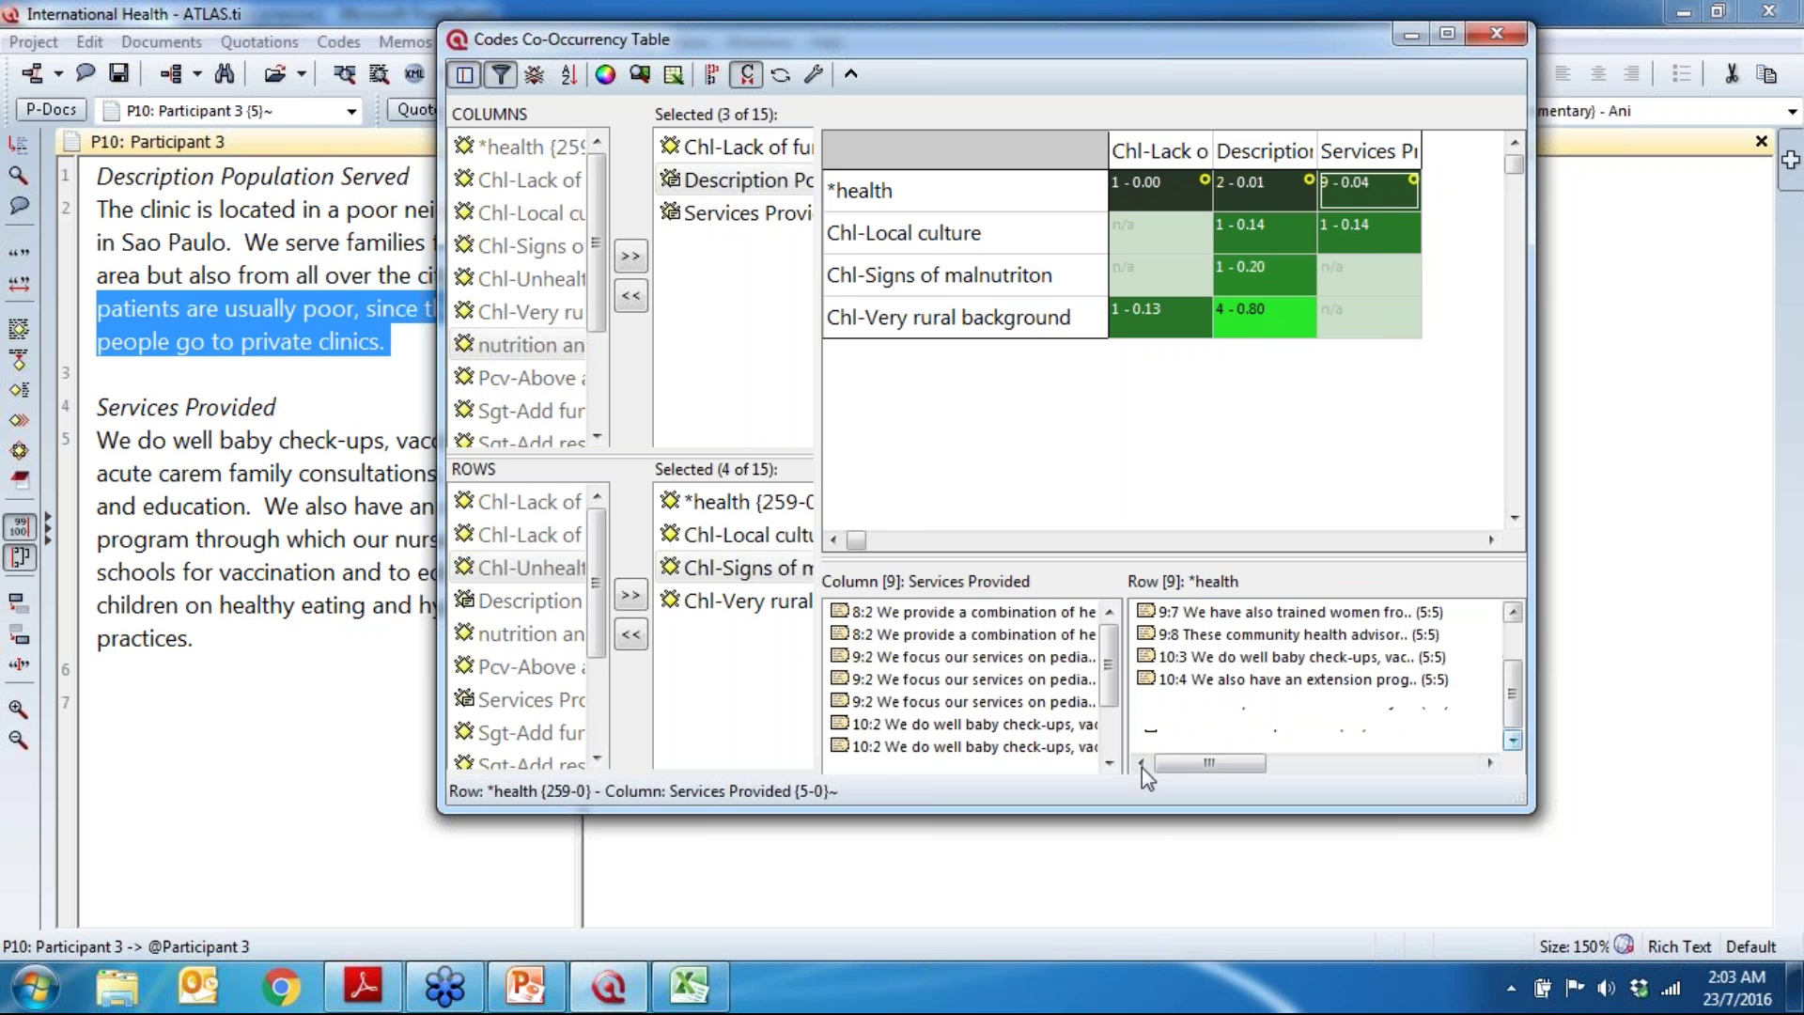
scroll(1118, 657, down, 1)
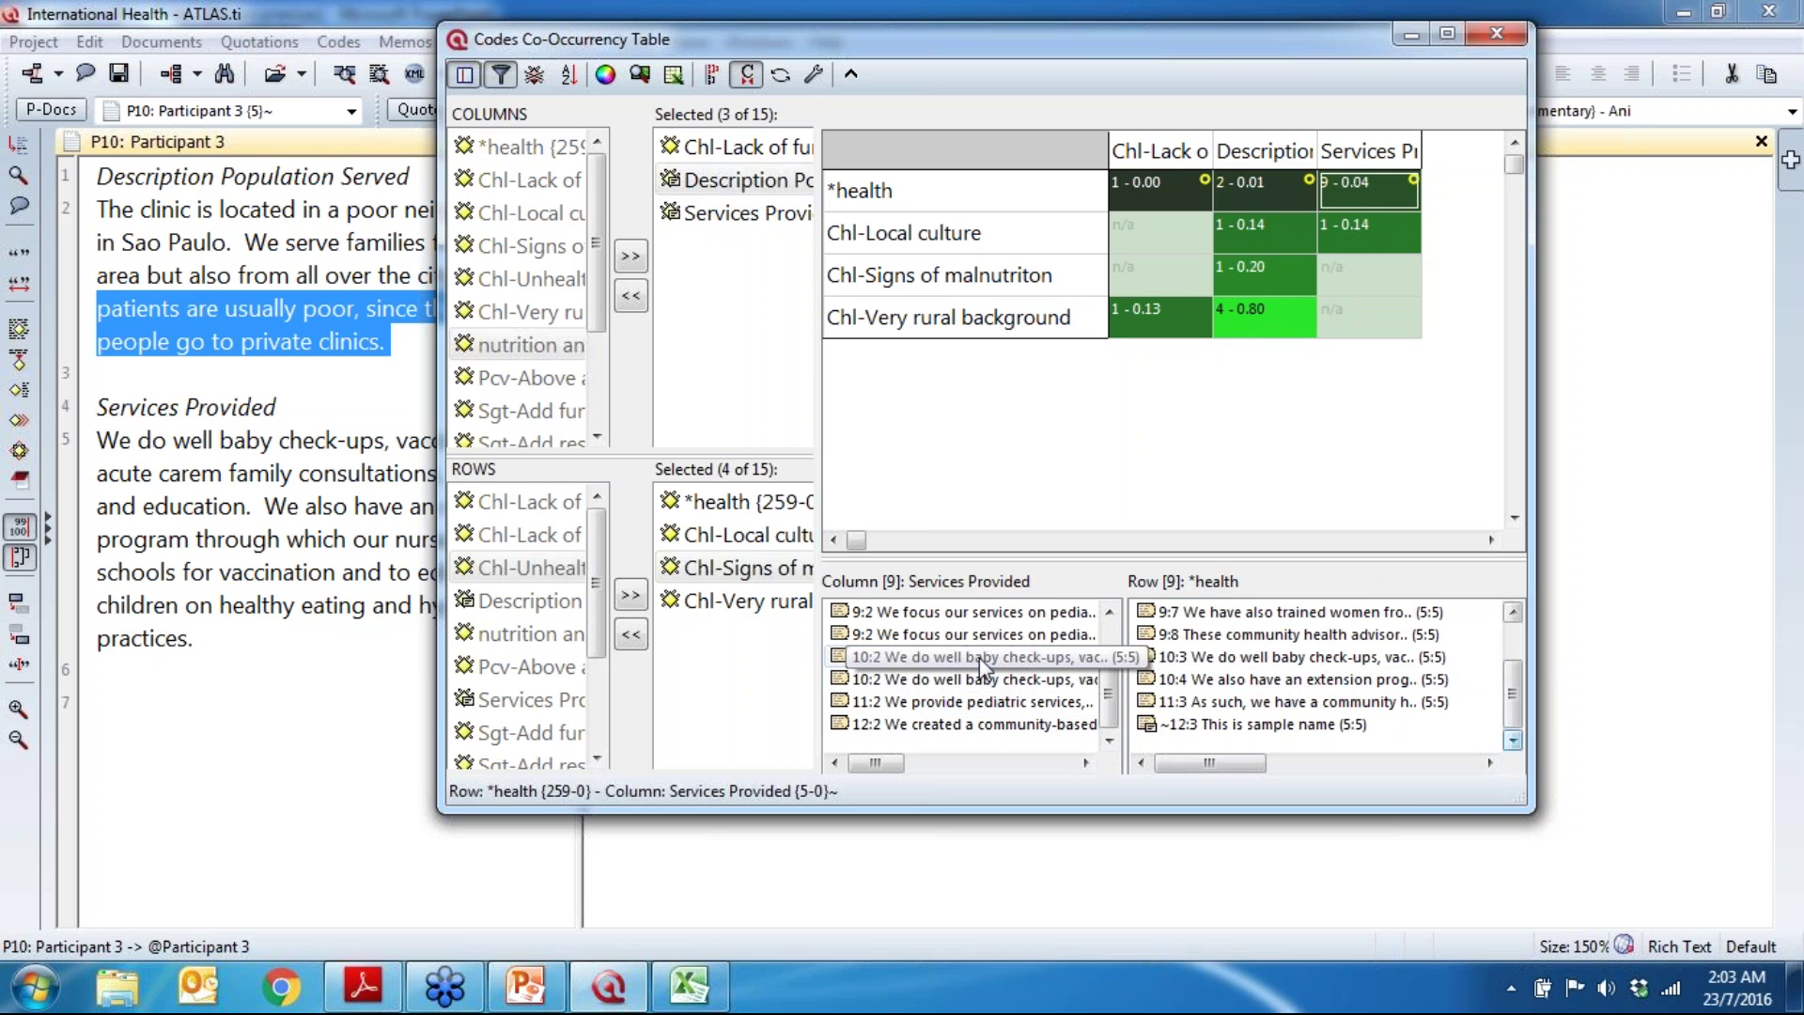
Step: Switch to PowerPoint to review the Co-occurrences slide, and return to ATLAS.ti
click(523, 988)
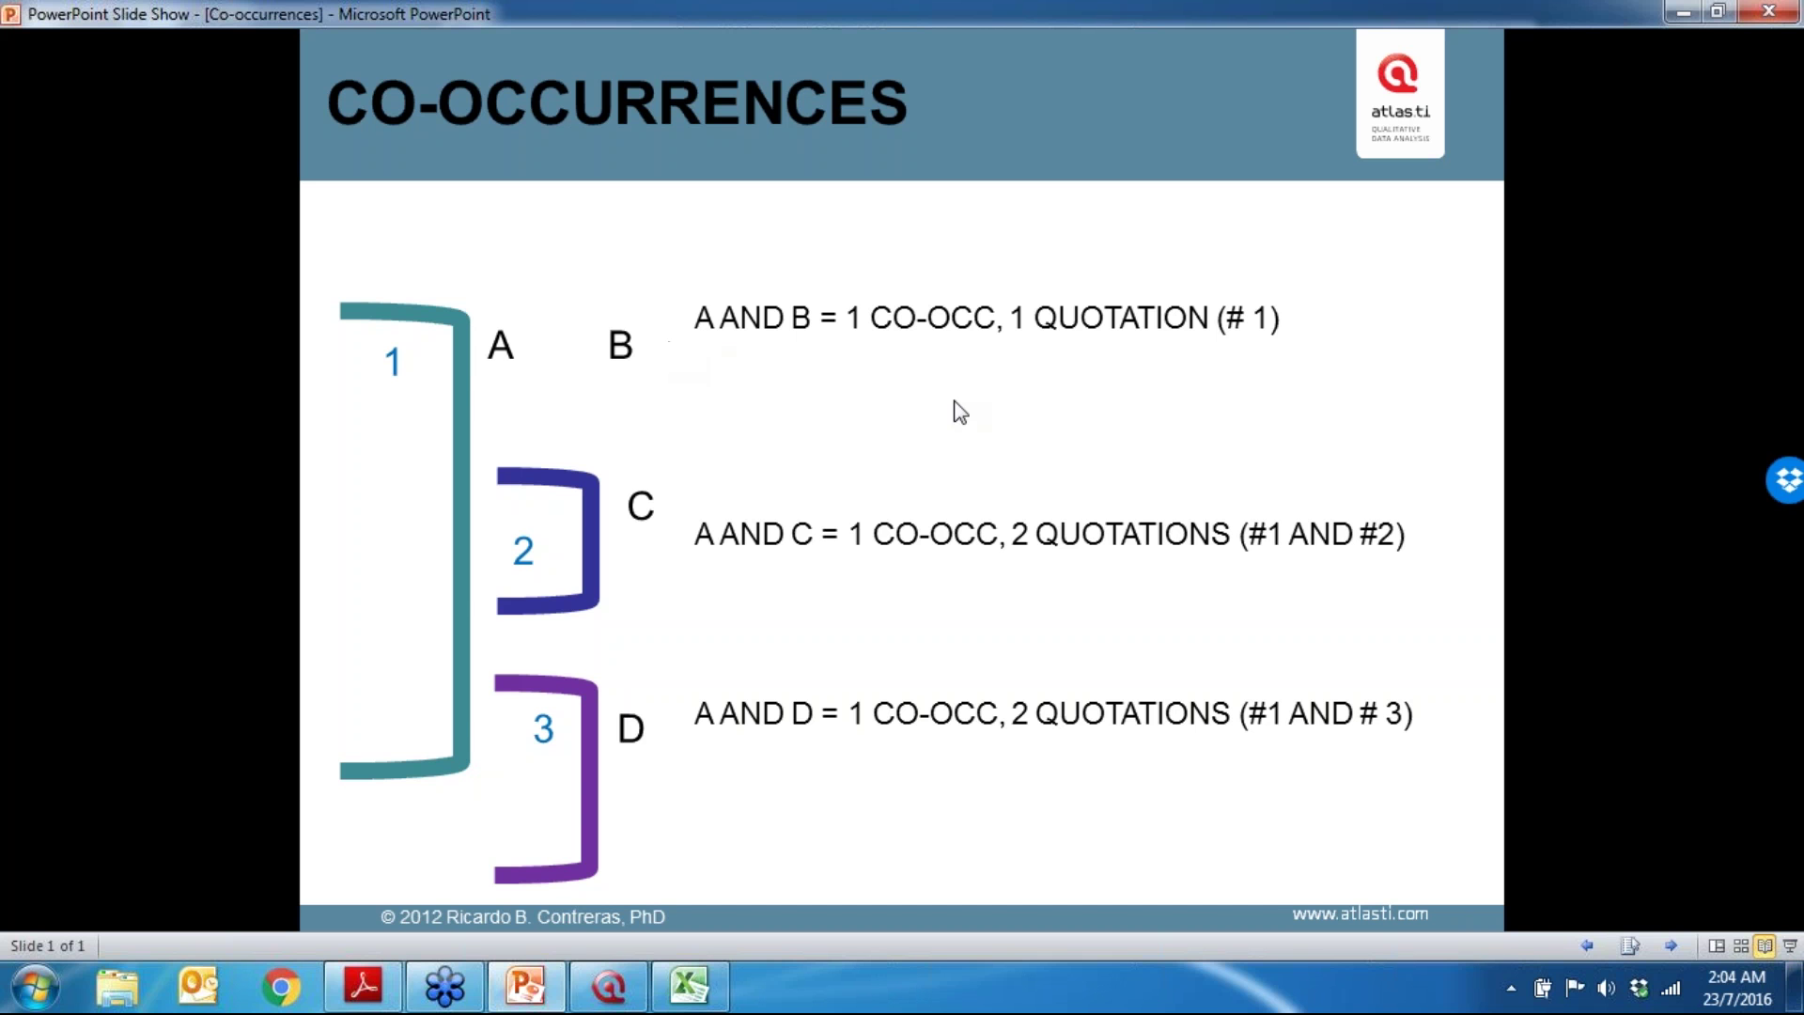
click(637, 997)
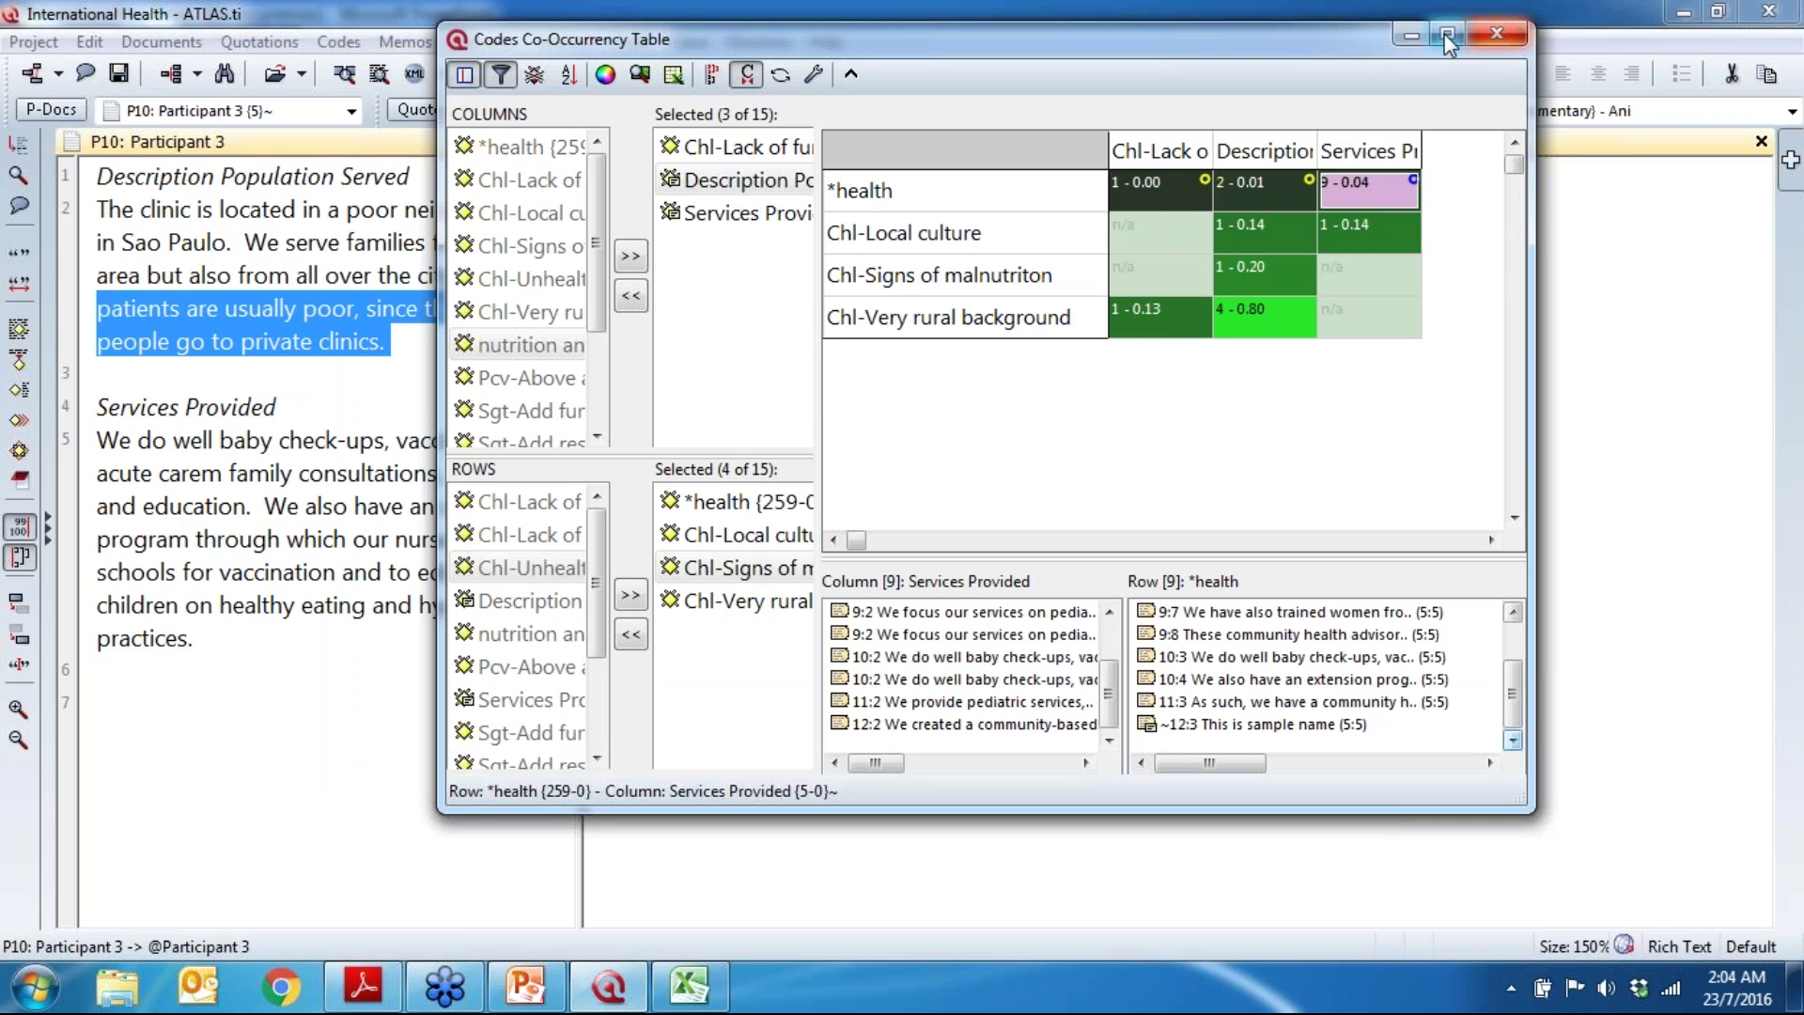
Step: Minimise the co-occurrence table, open the Query Tool and place it beside the document so the margin codes stay visible
click(1411, 33)
click(556, 45)
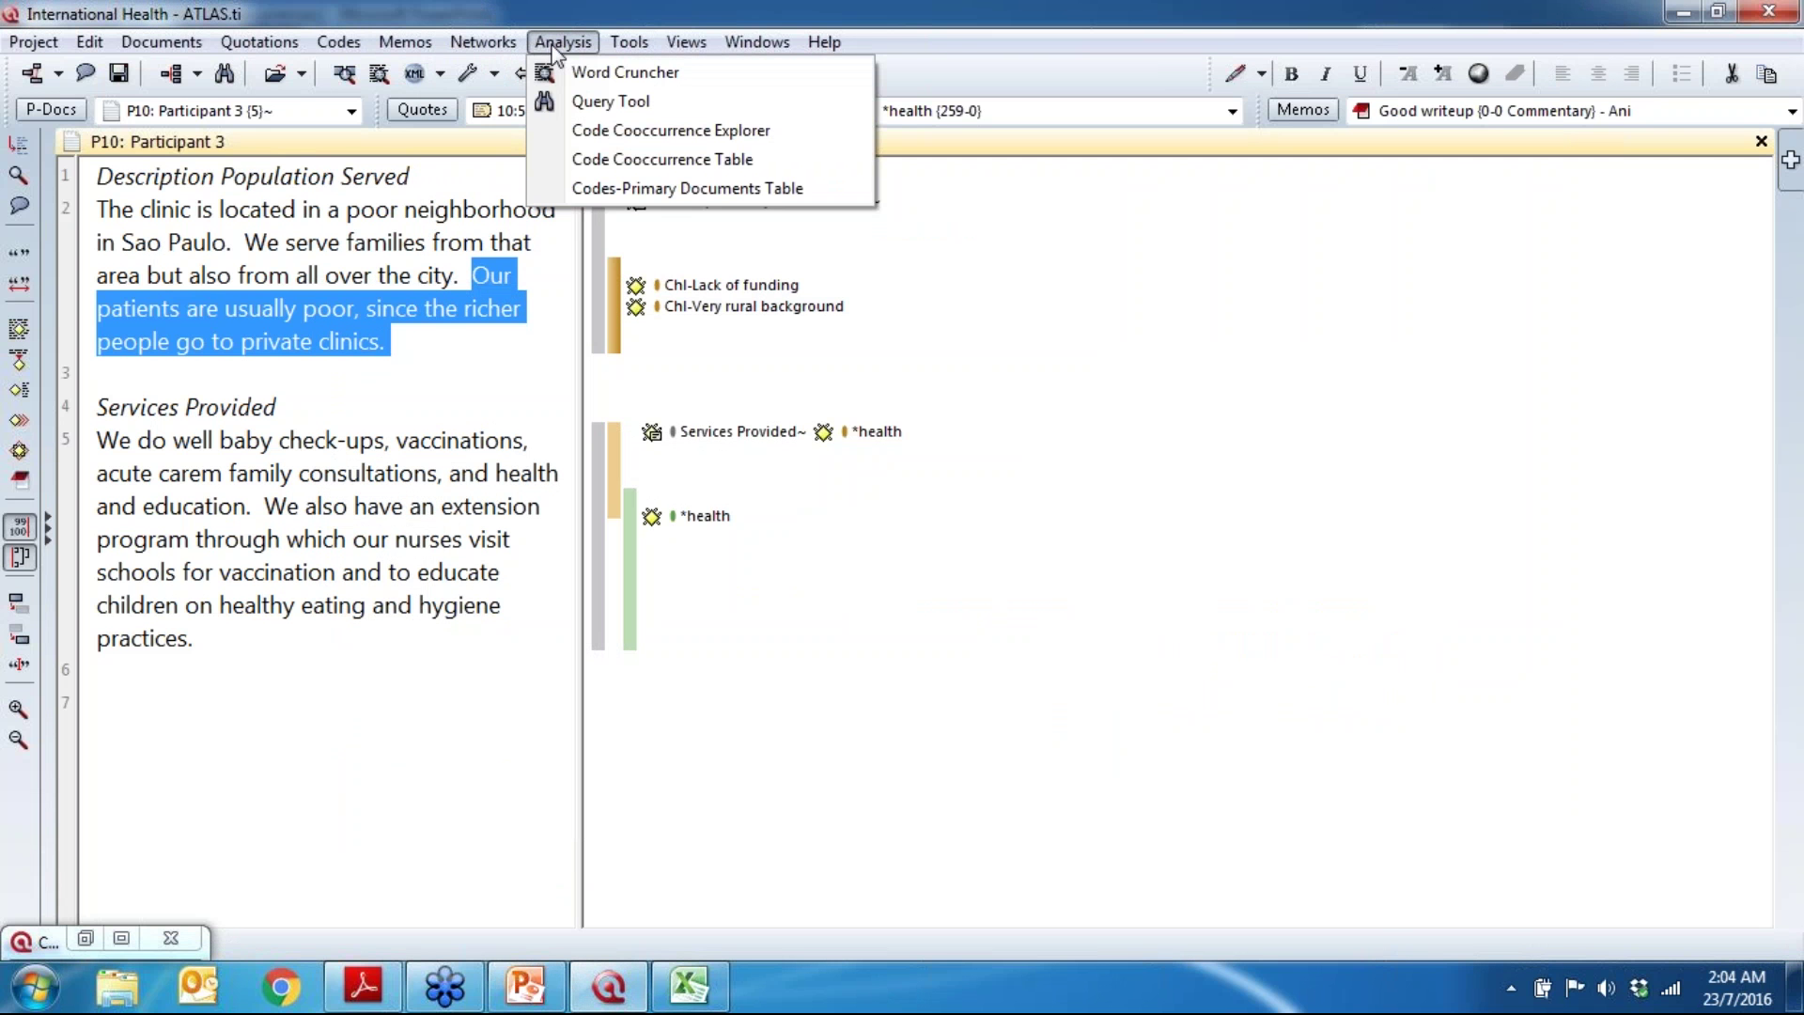
click(692, 104)
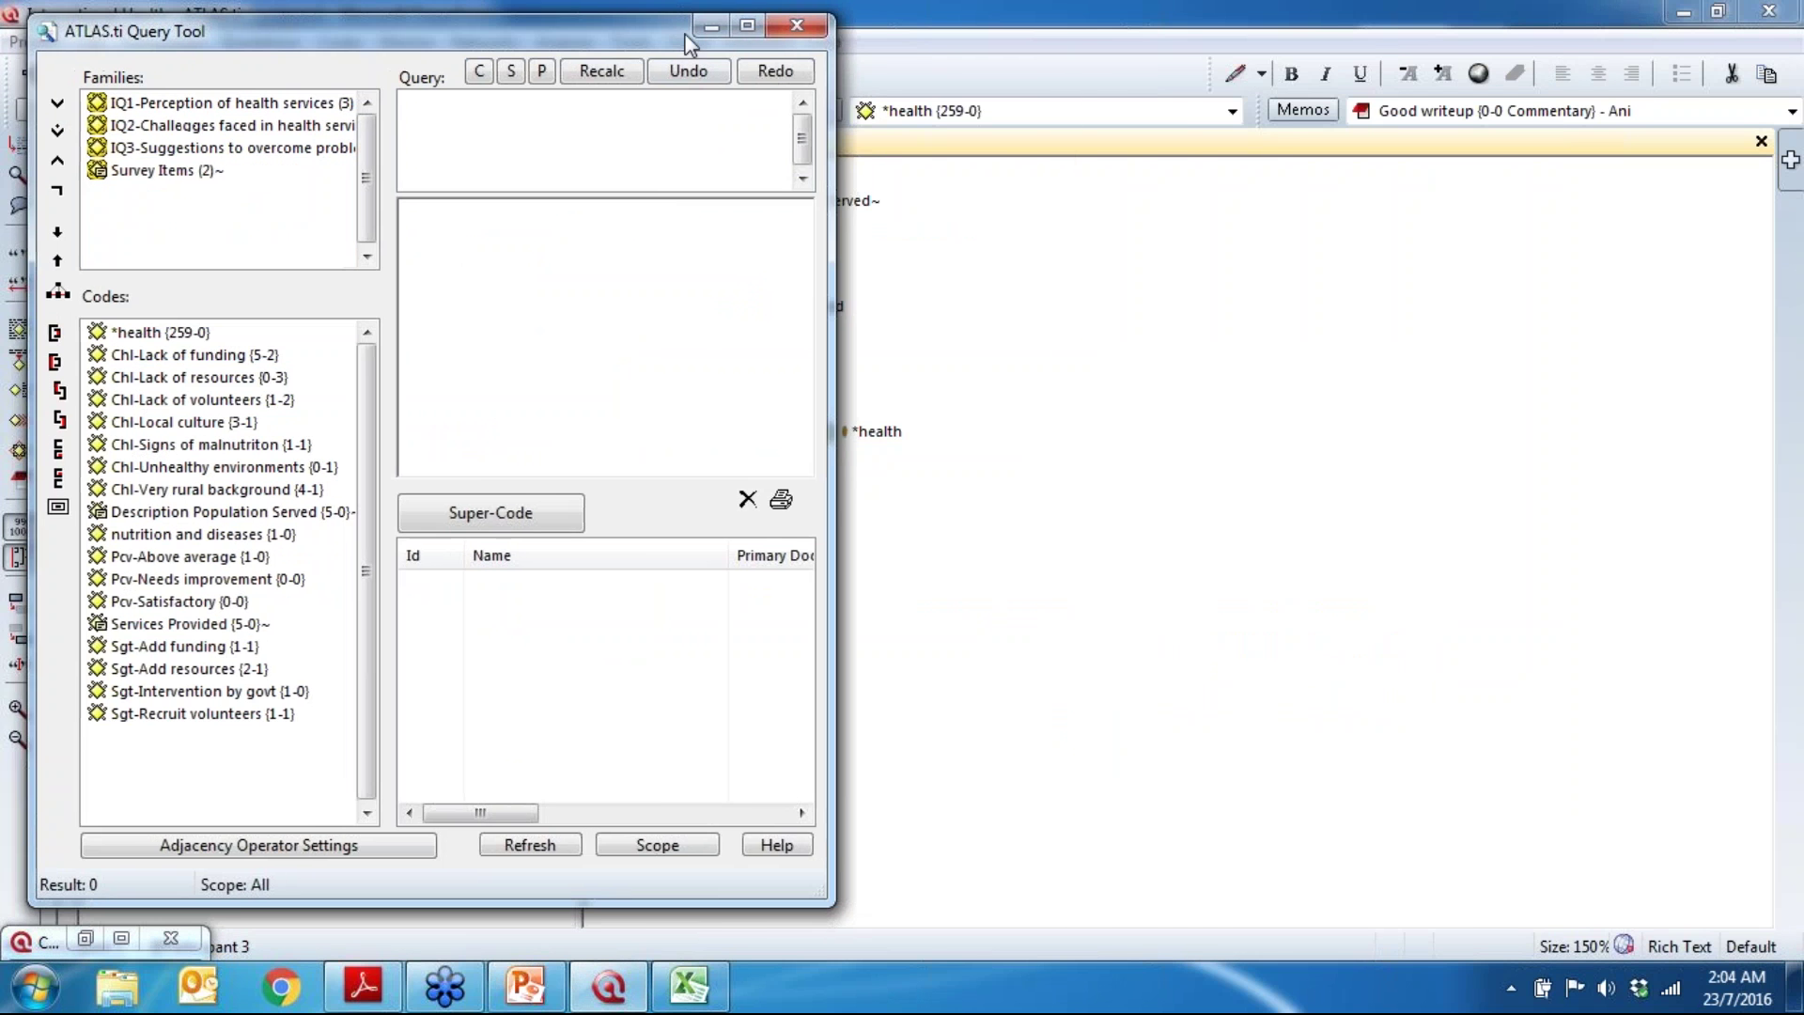
drag(627, 34, 995, 44)
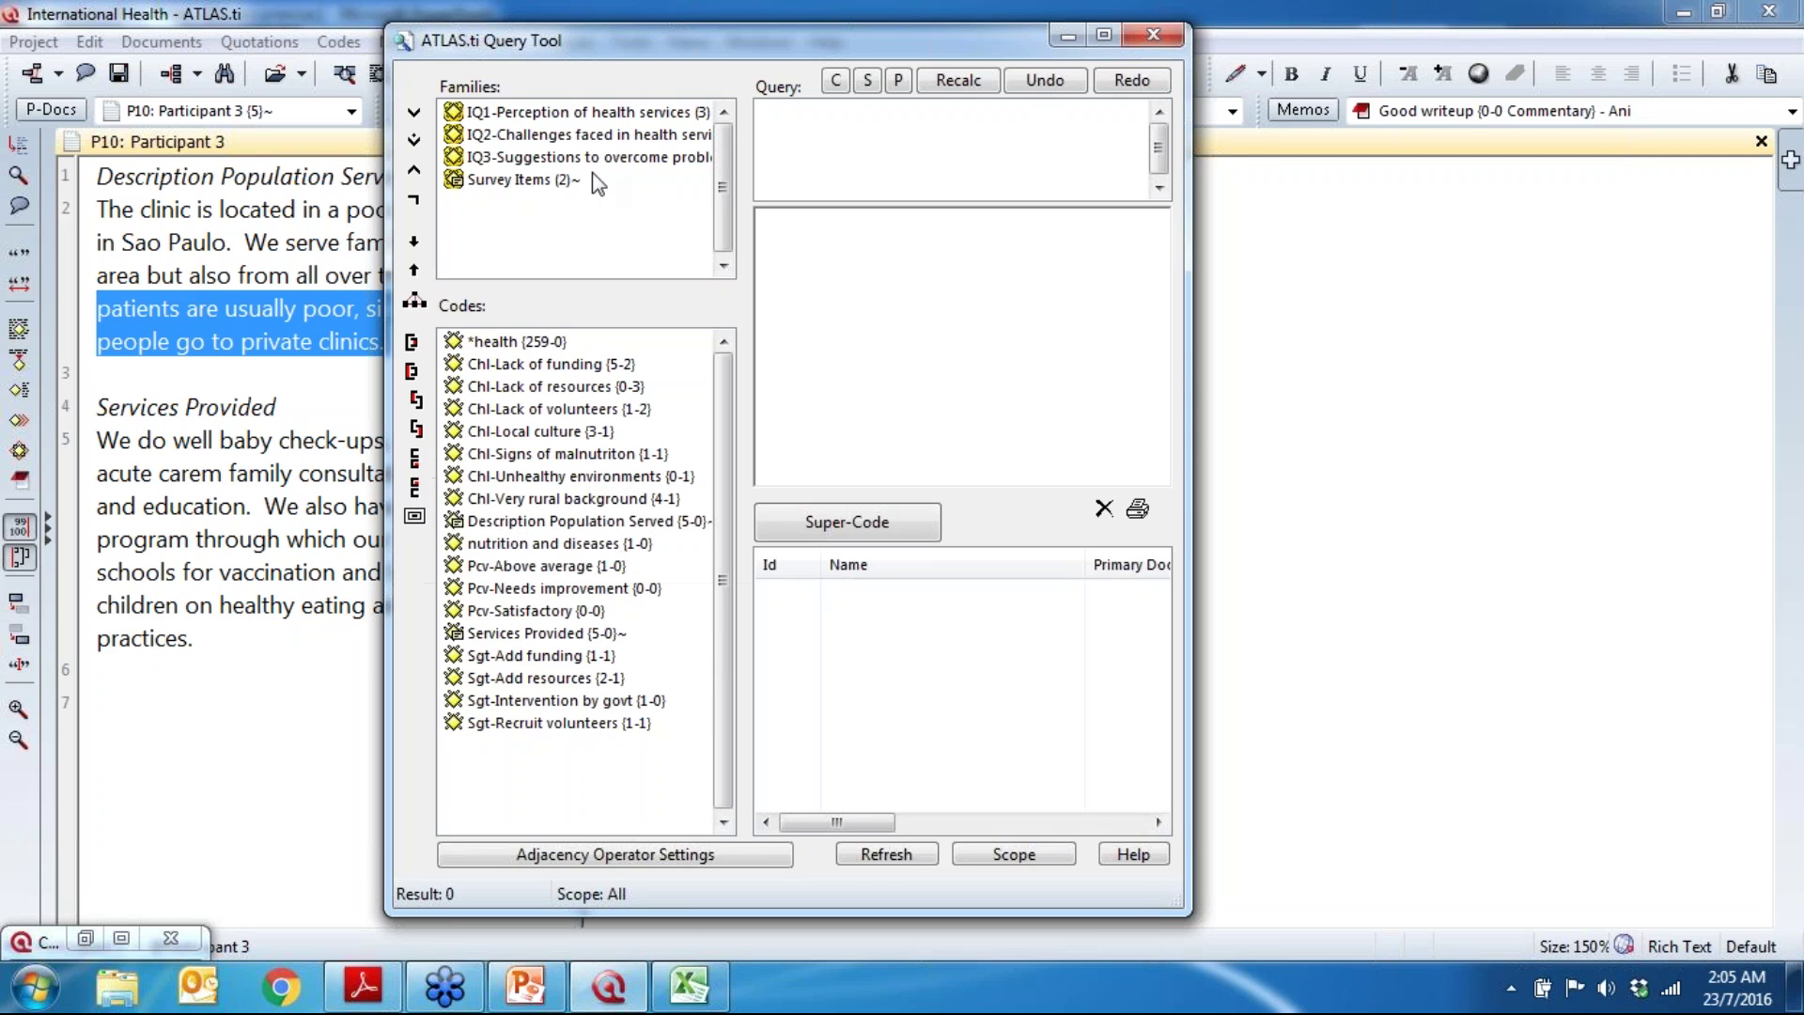
drag(641, 38, 1273, 93)
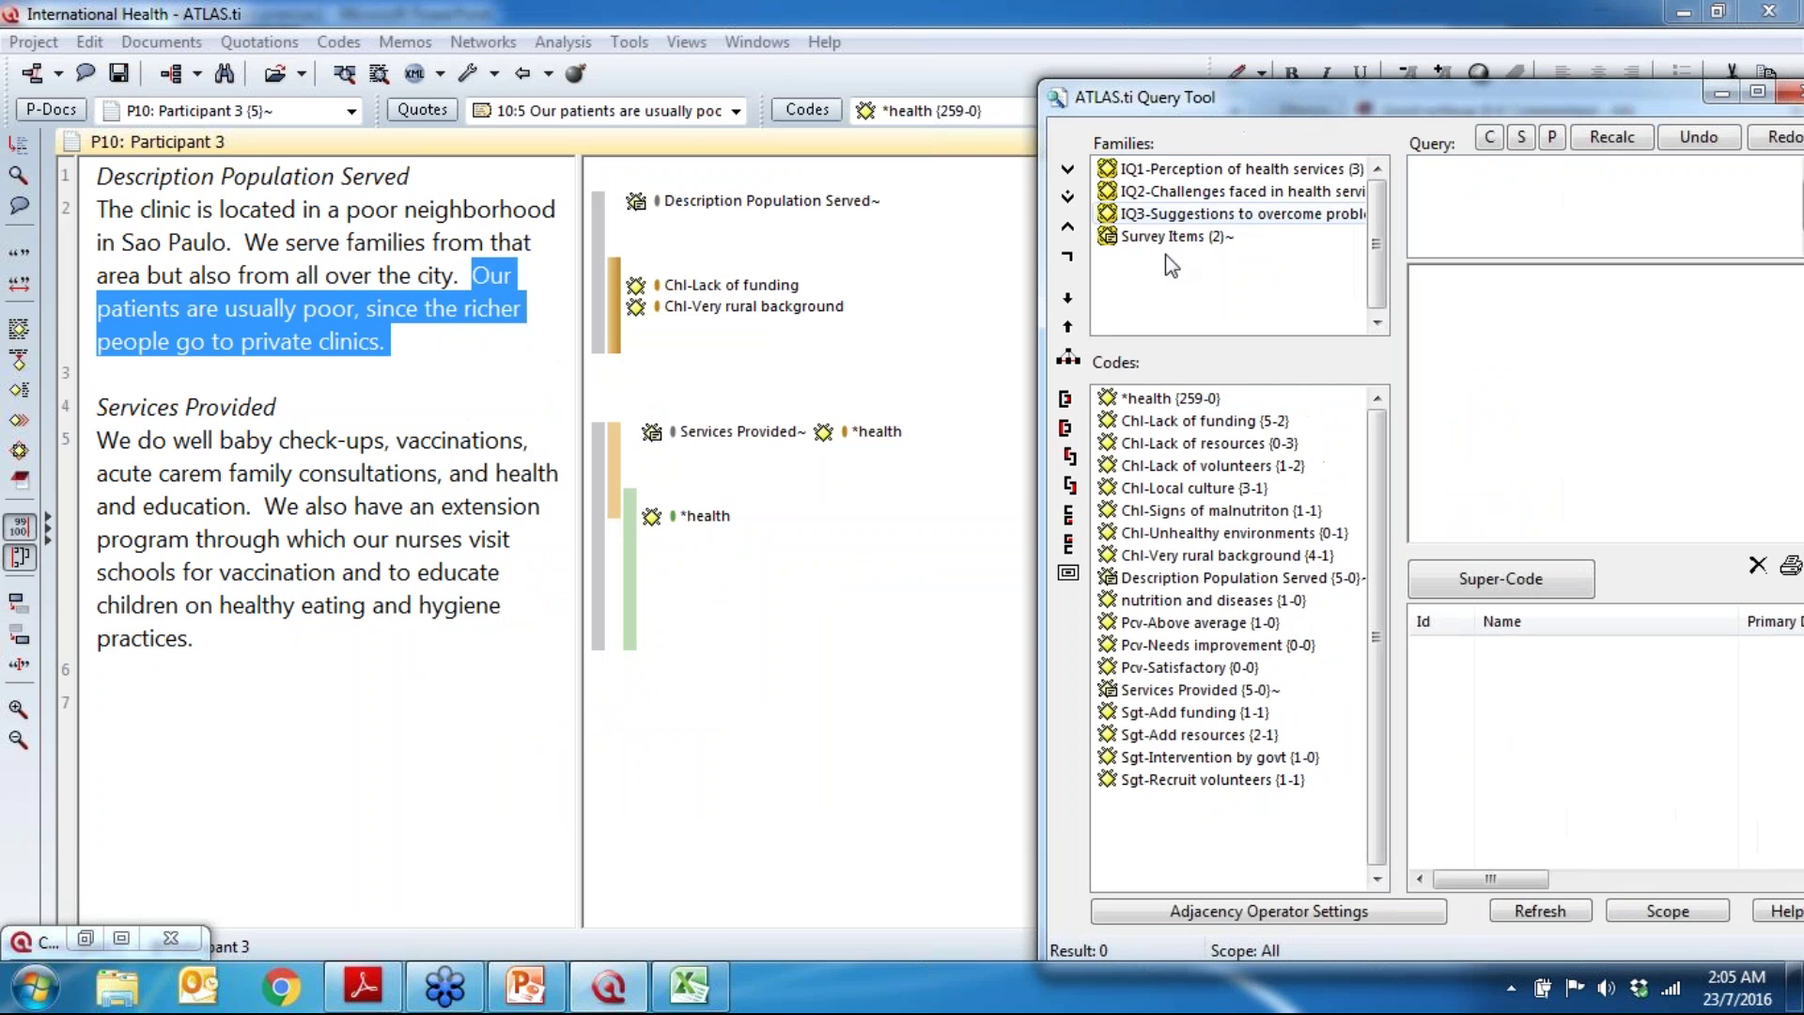
Step: Code the passage from "nurses visit schools" to "hygiene practices." under Services Provided with the existing code Chl-Lack of resources
click(719, 598)
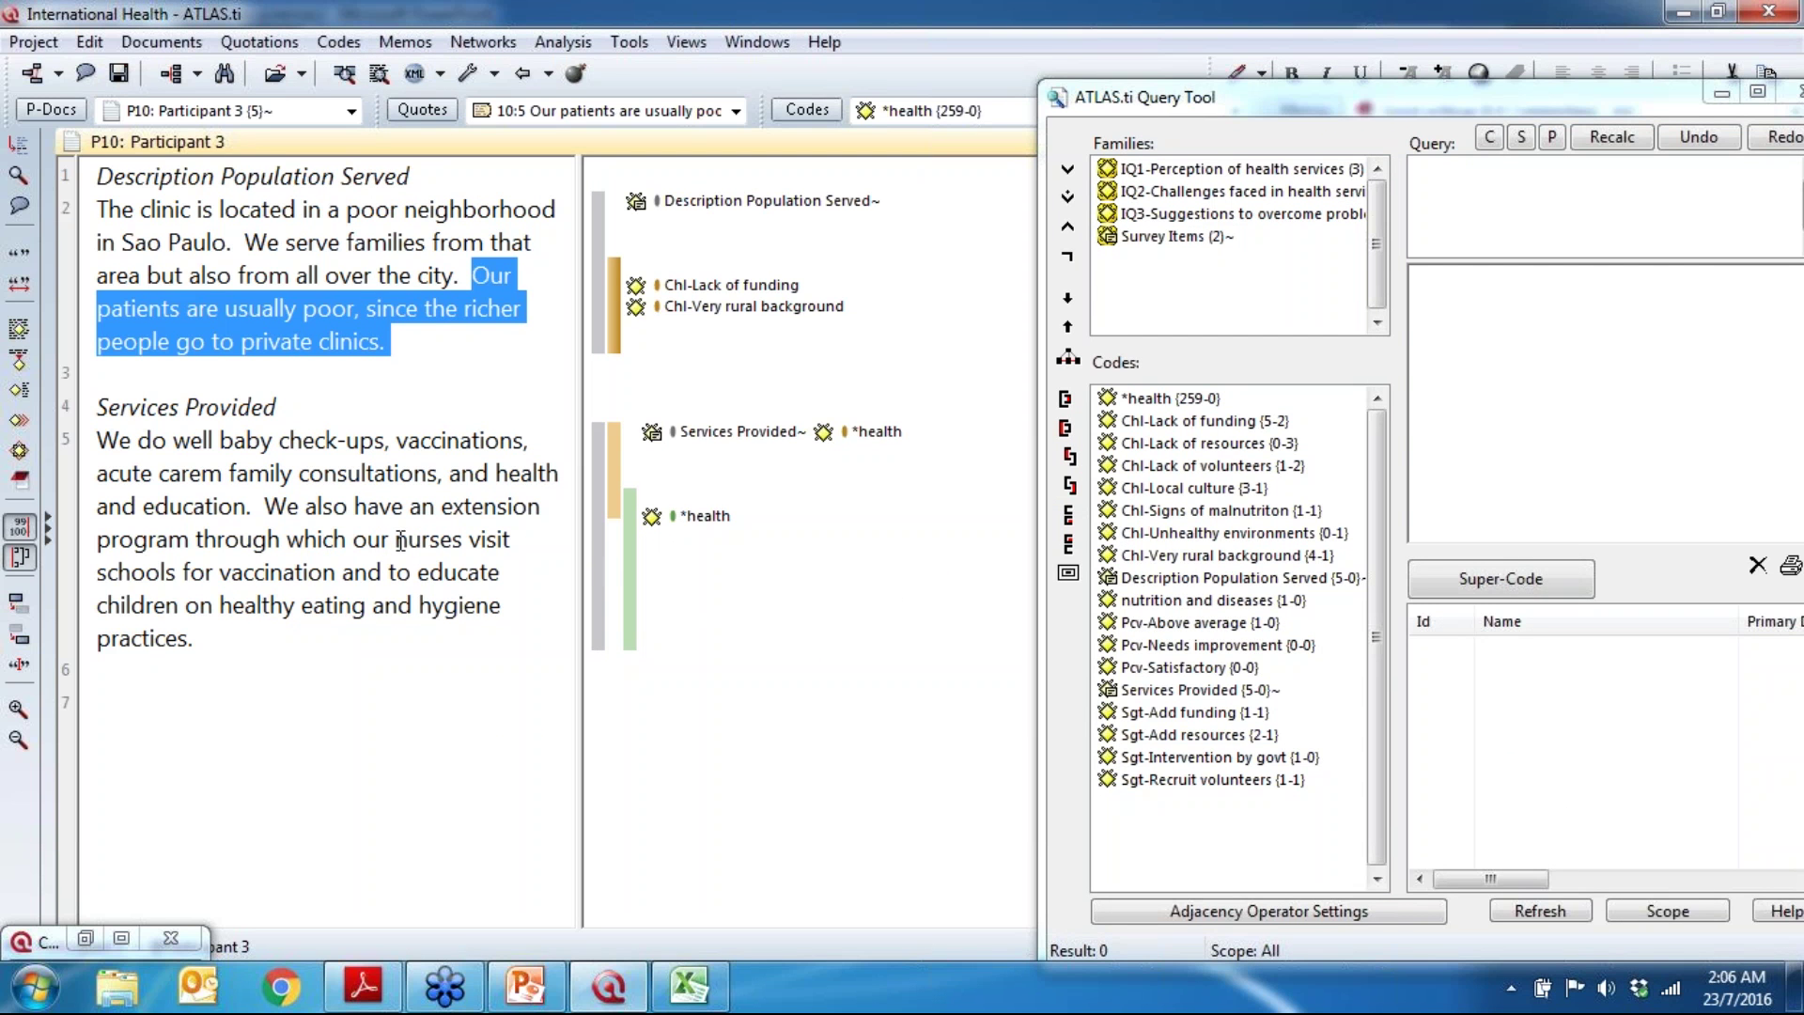
drag(401, 538, 391, 631)
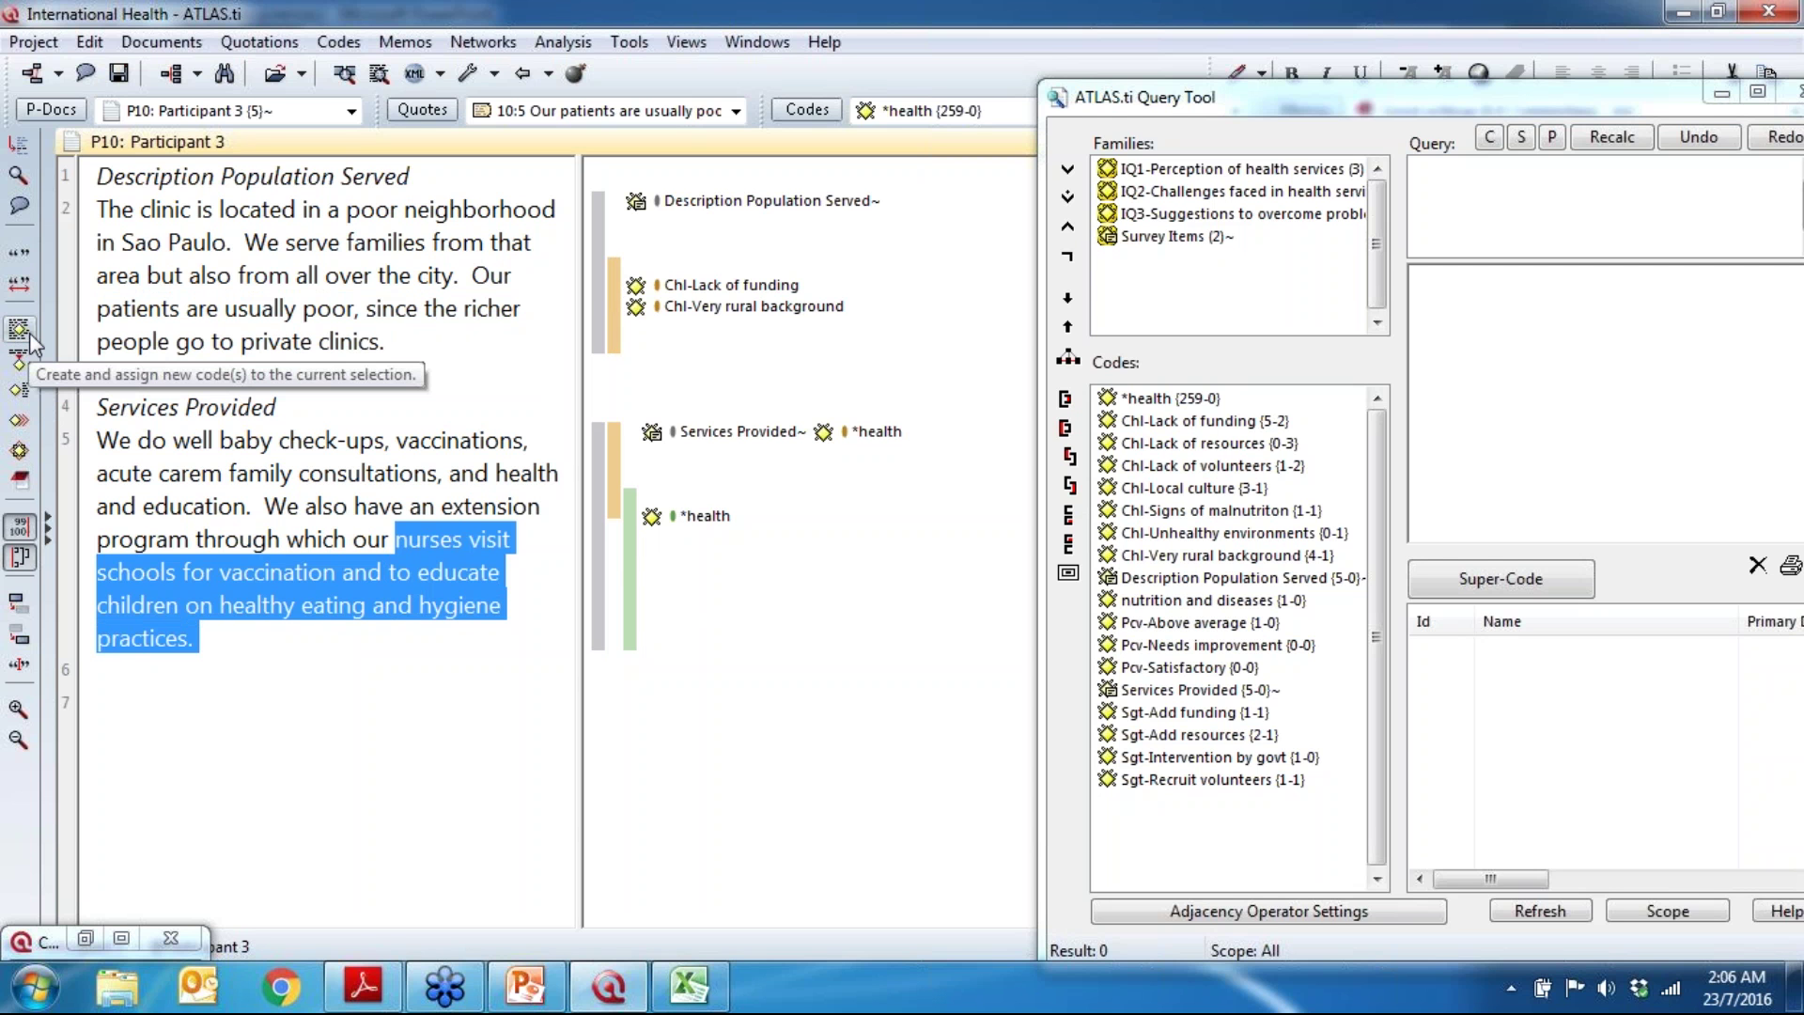
right_click(385, 583)
mouse_move(499, 622)
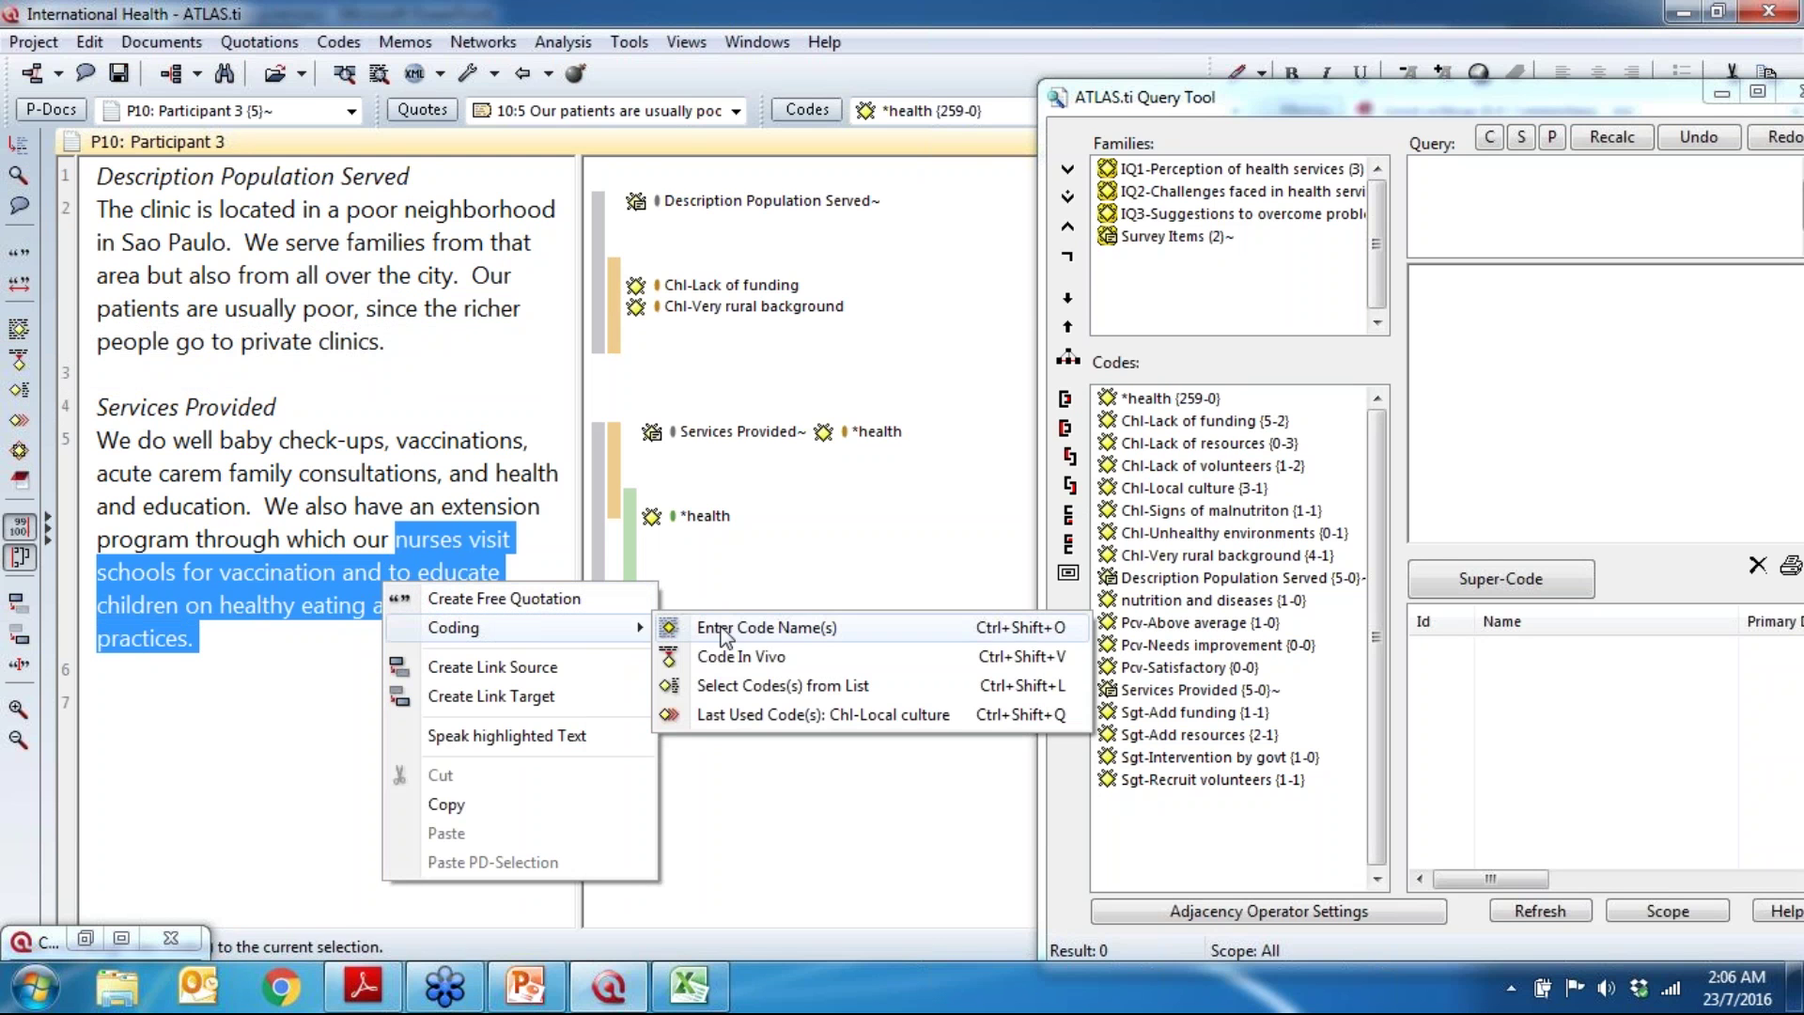
click(798, 685)
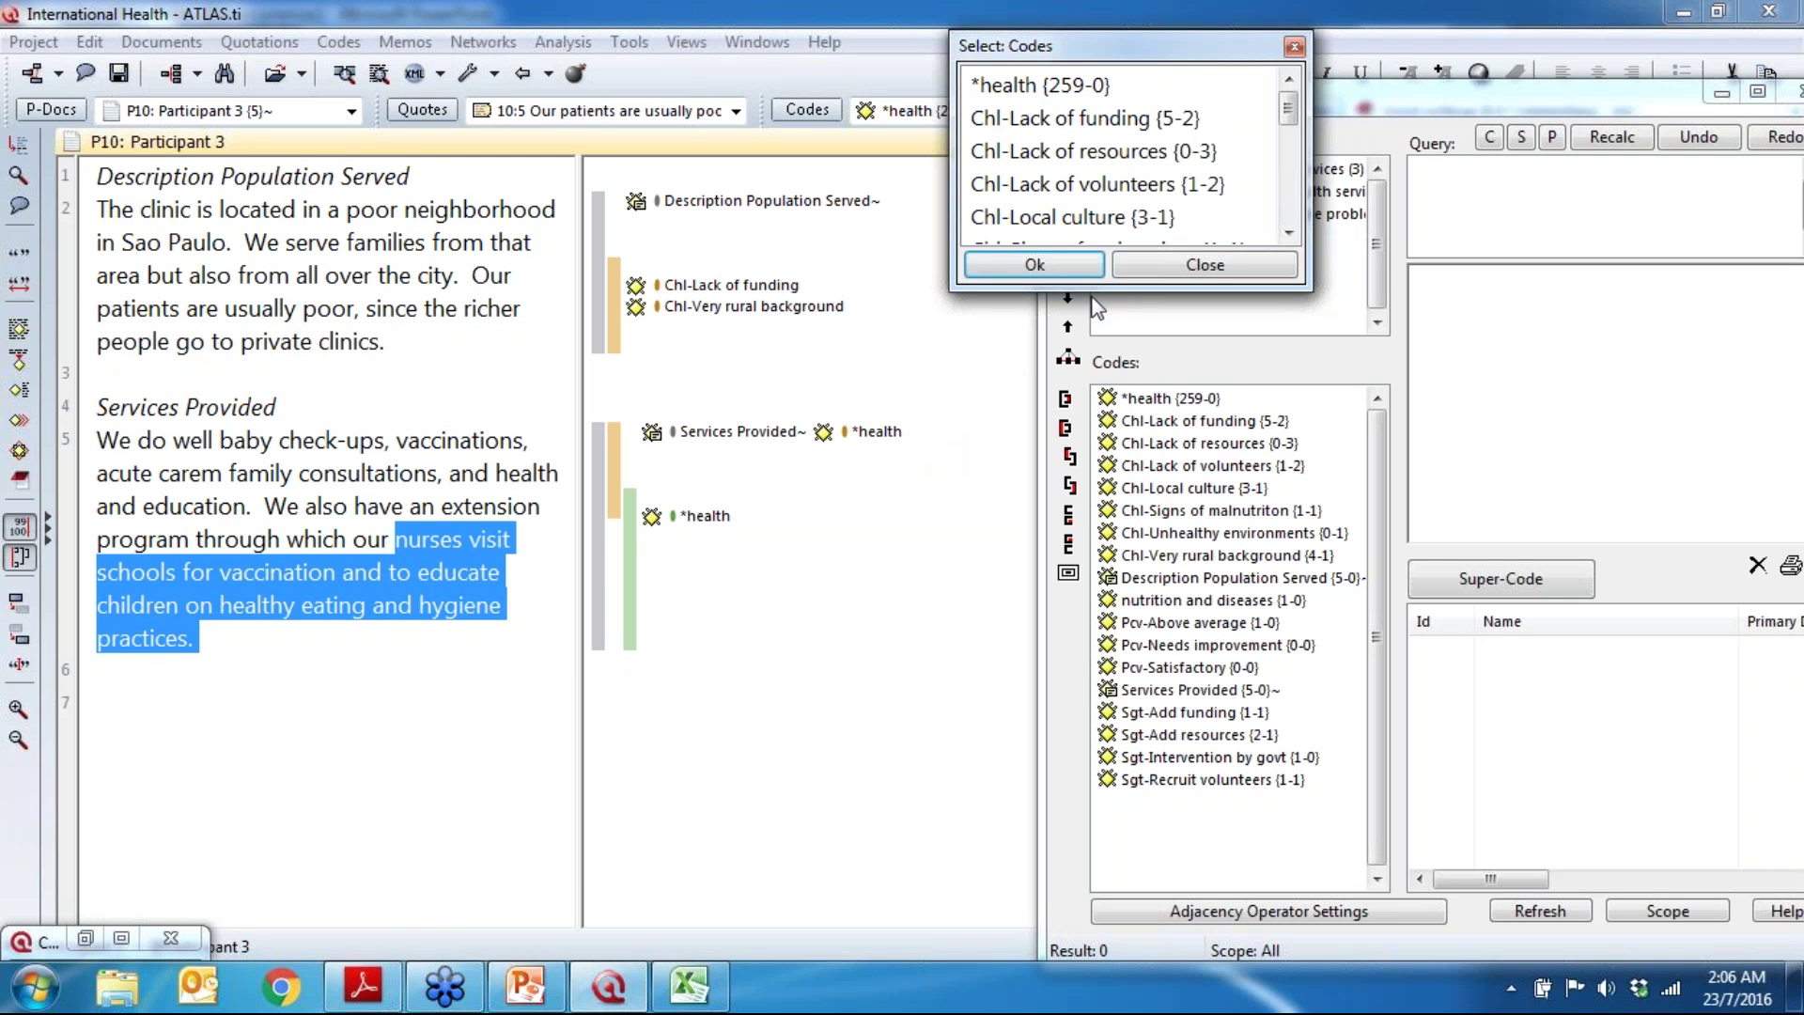
double_click(1165, 153)
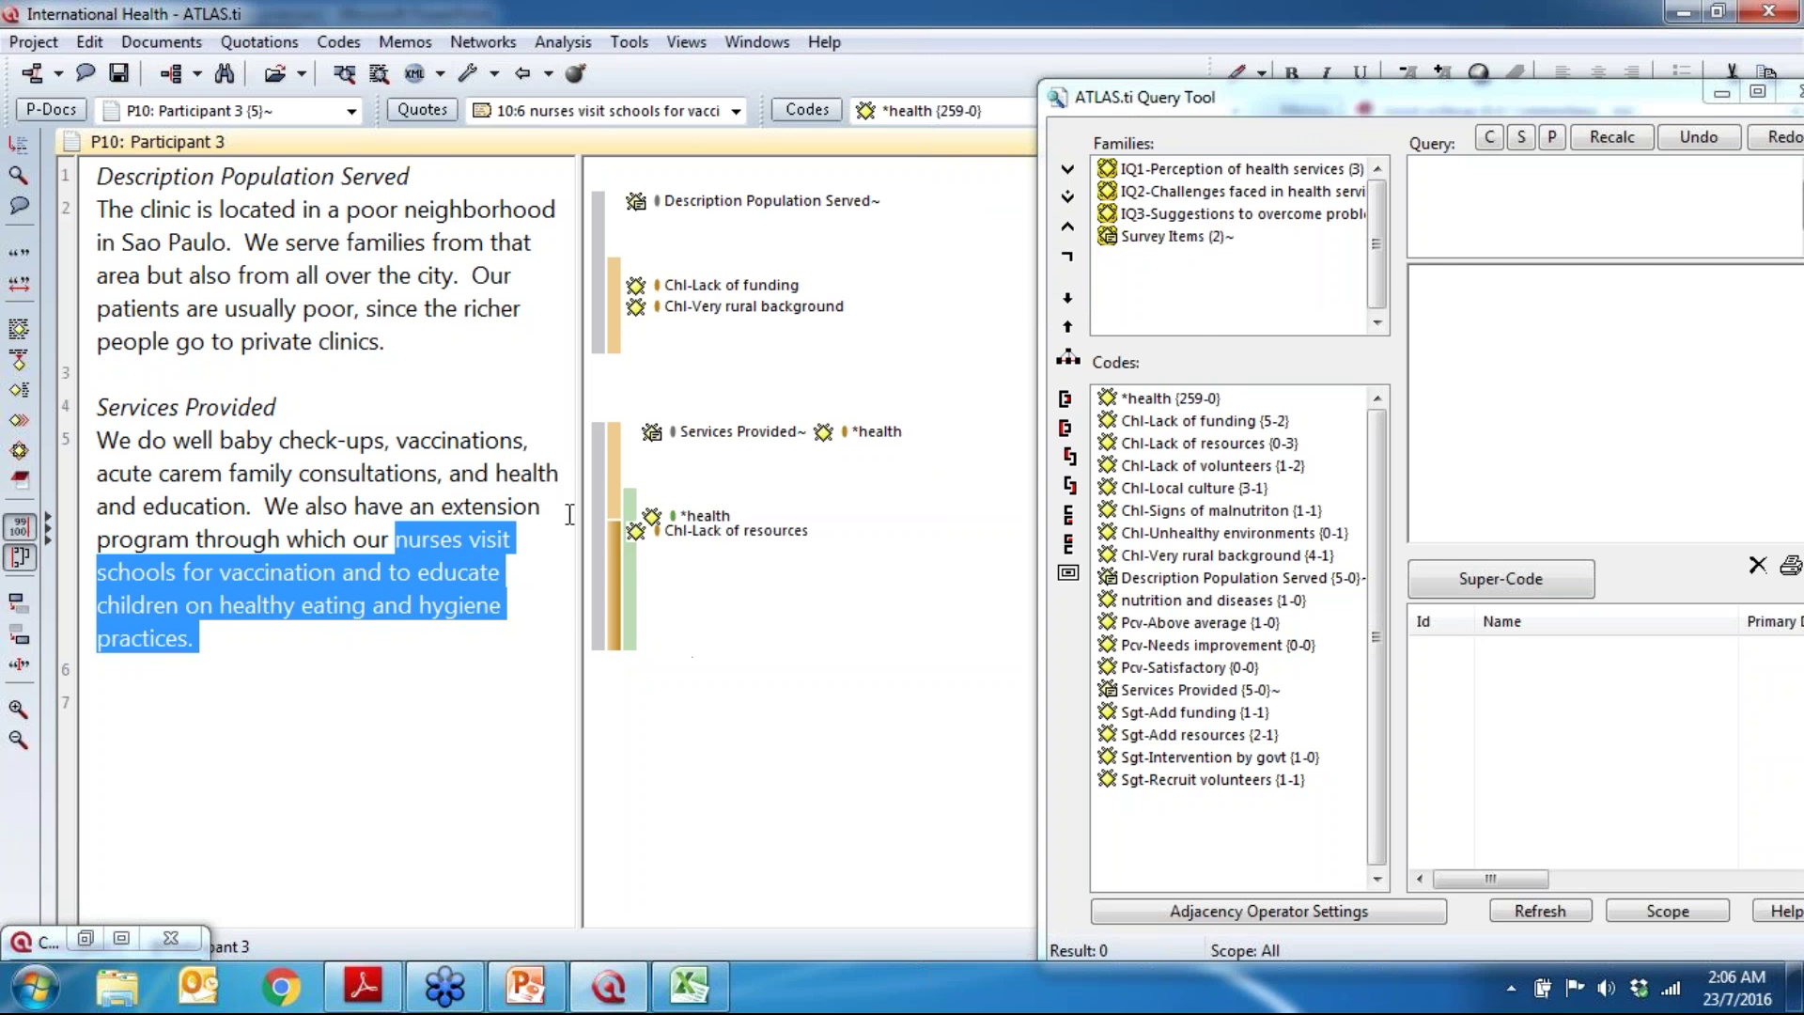
Step: Compare the extents of quotations 10:3 and 10:6 and their codes *health and Chl-Lack of resources within the Services Provided section
click(613, 451)
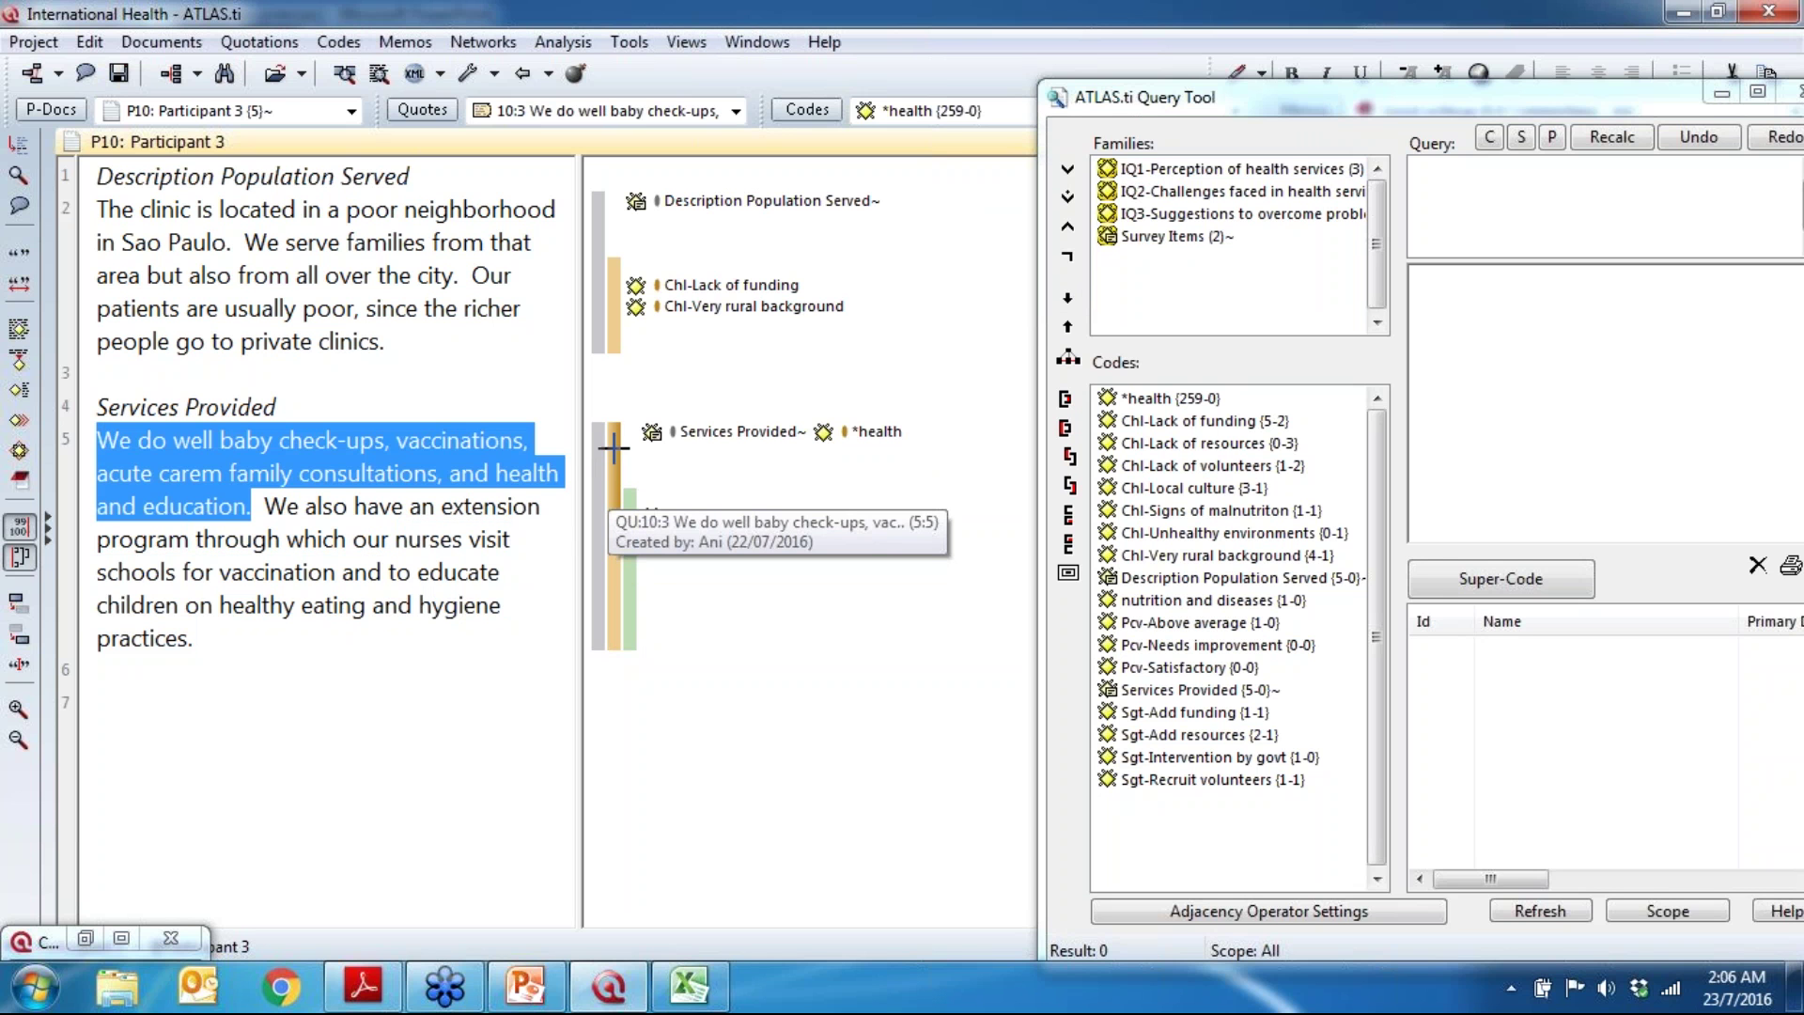
click(615, 576)
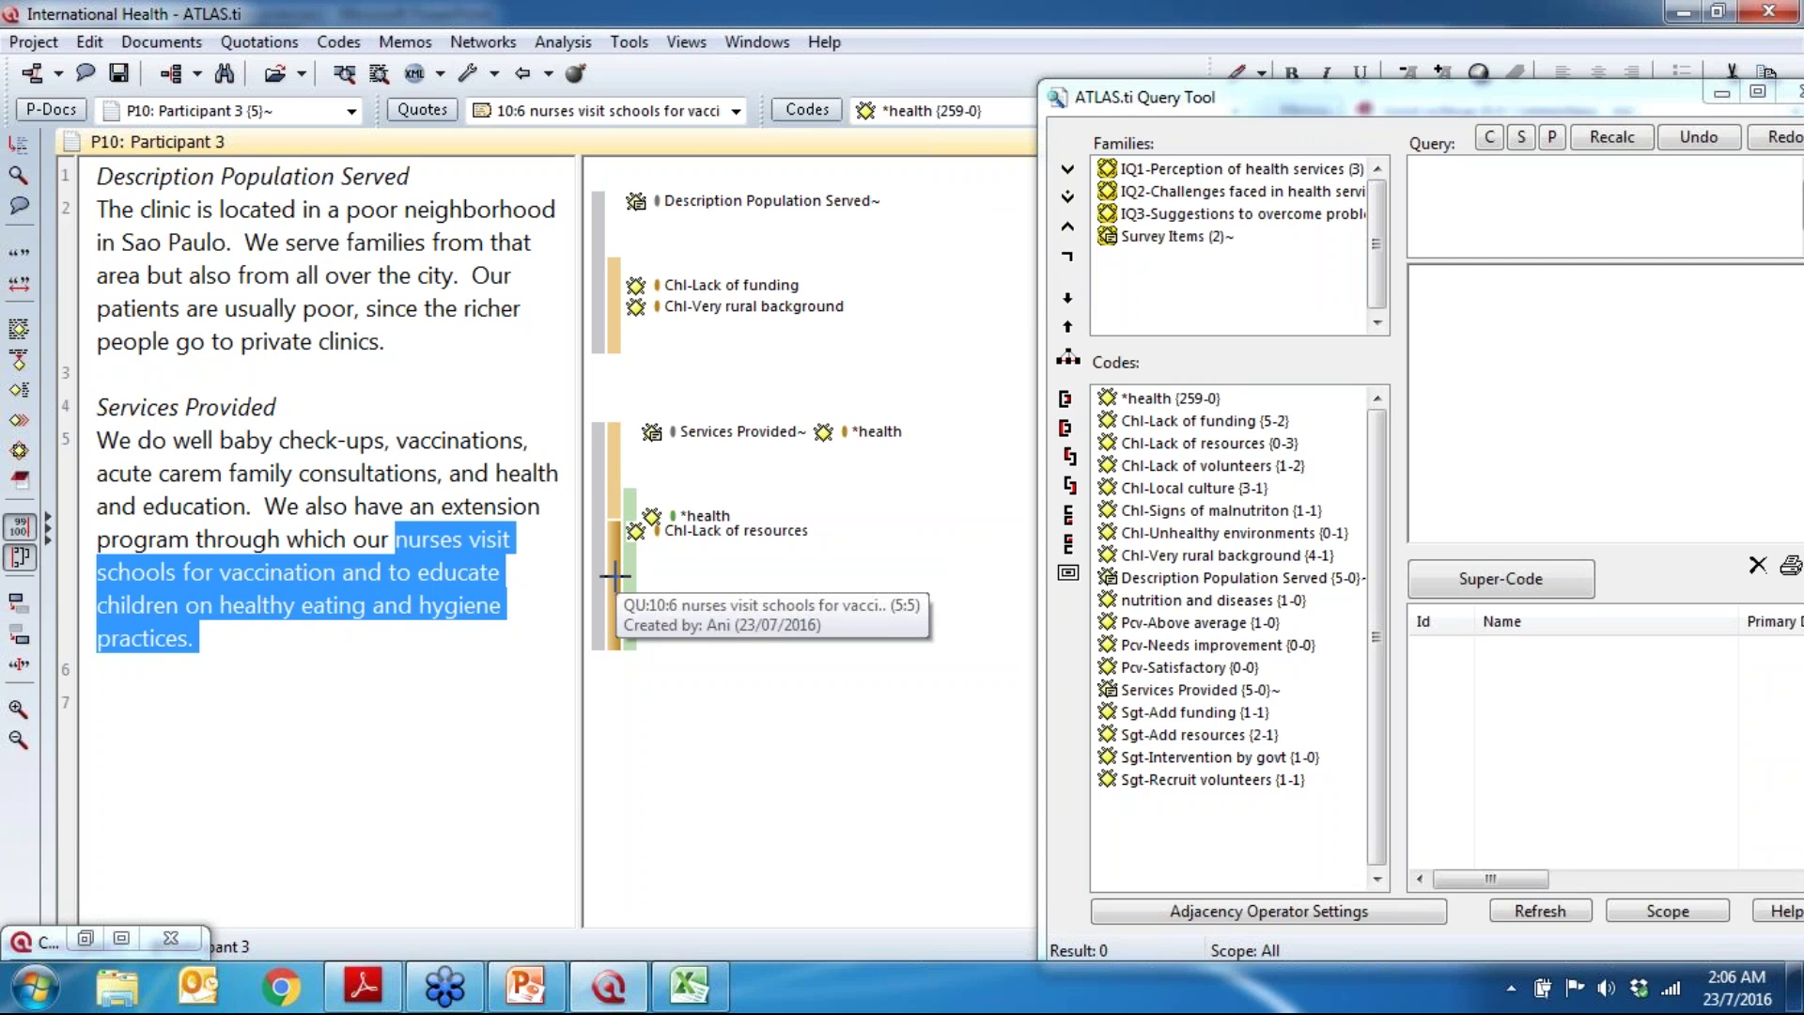
click(612, 460)
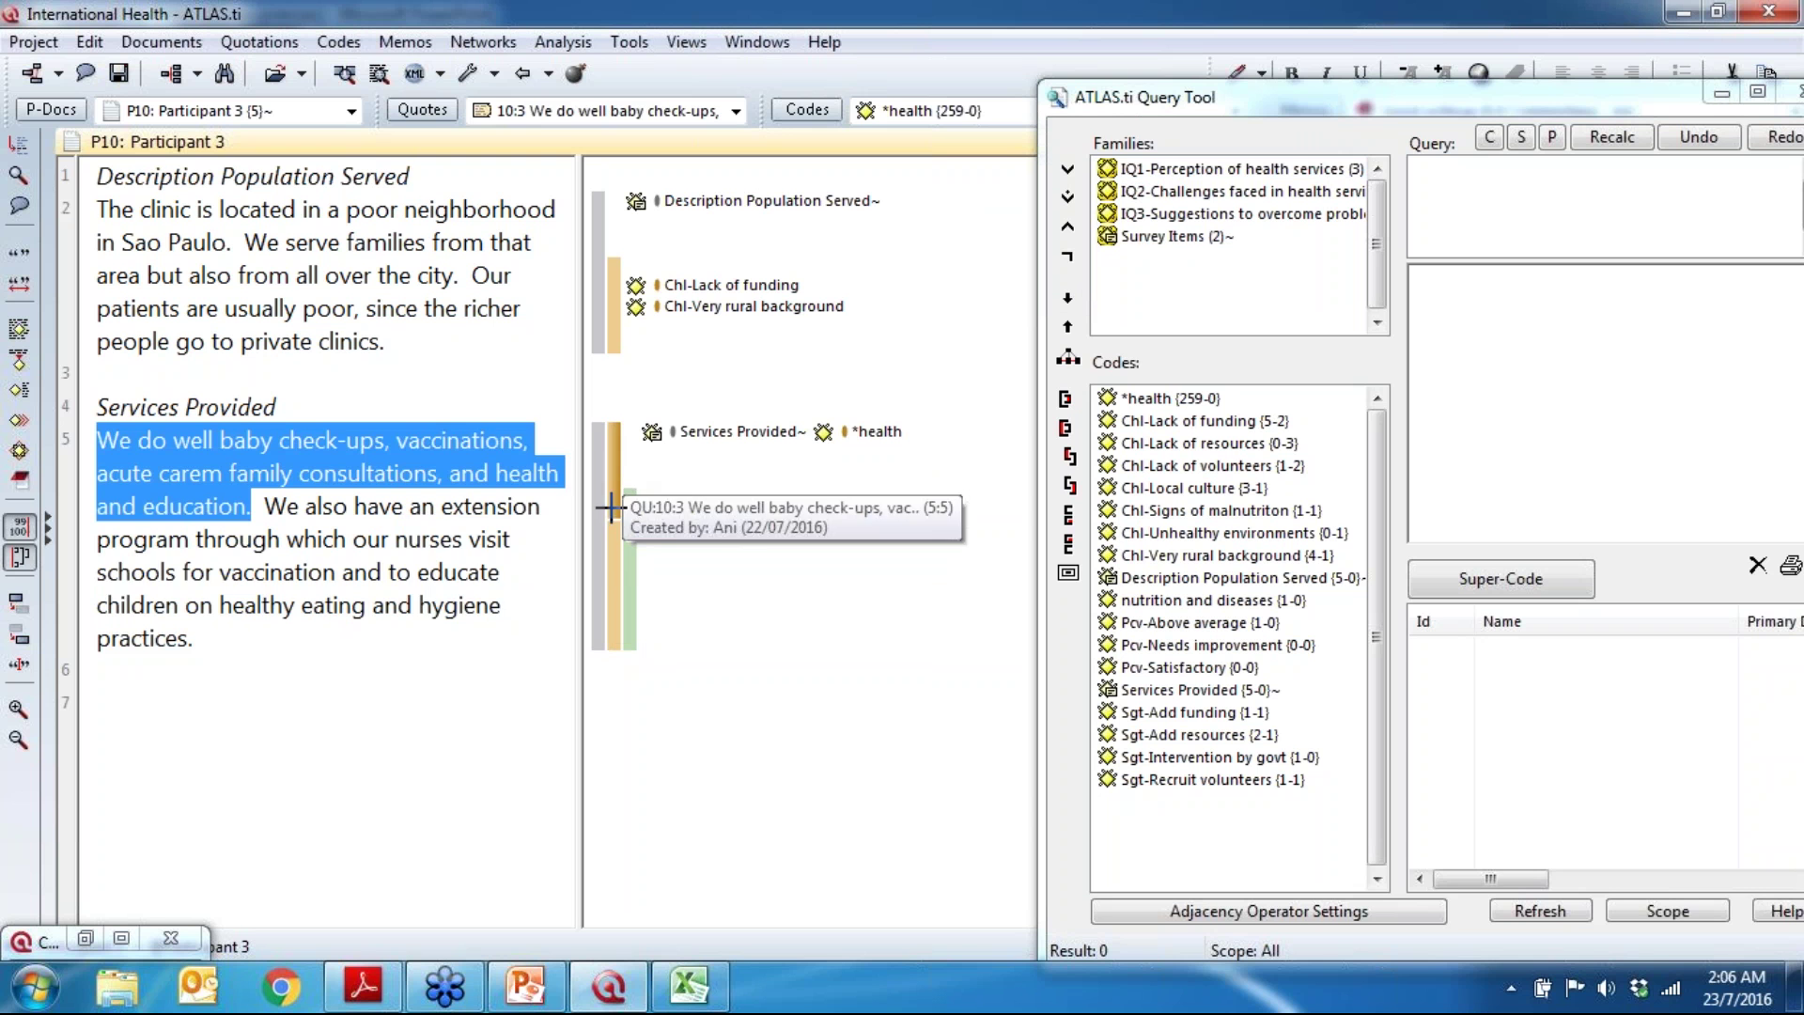
click(616, 582)
click(612, 481)
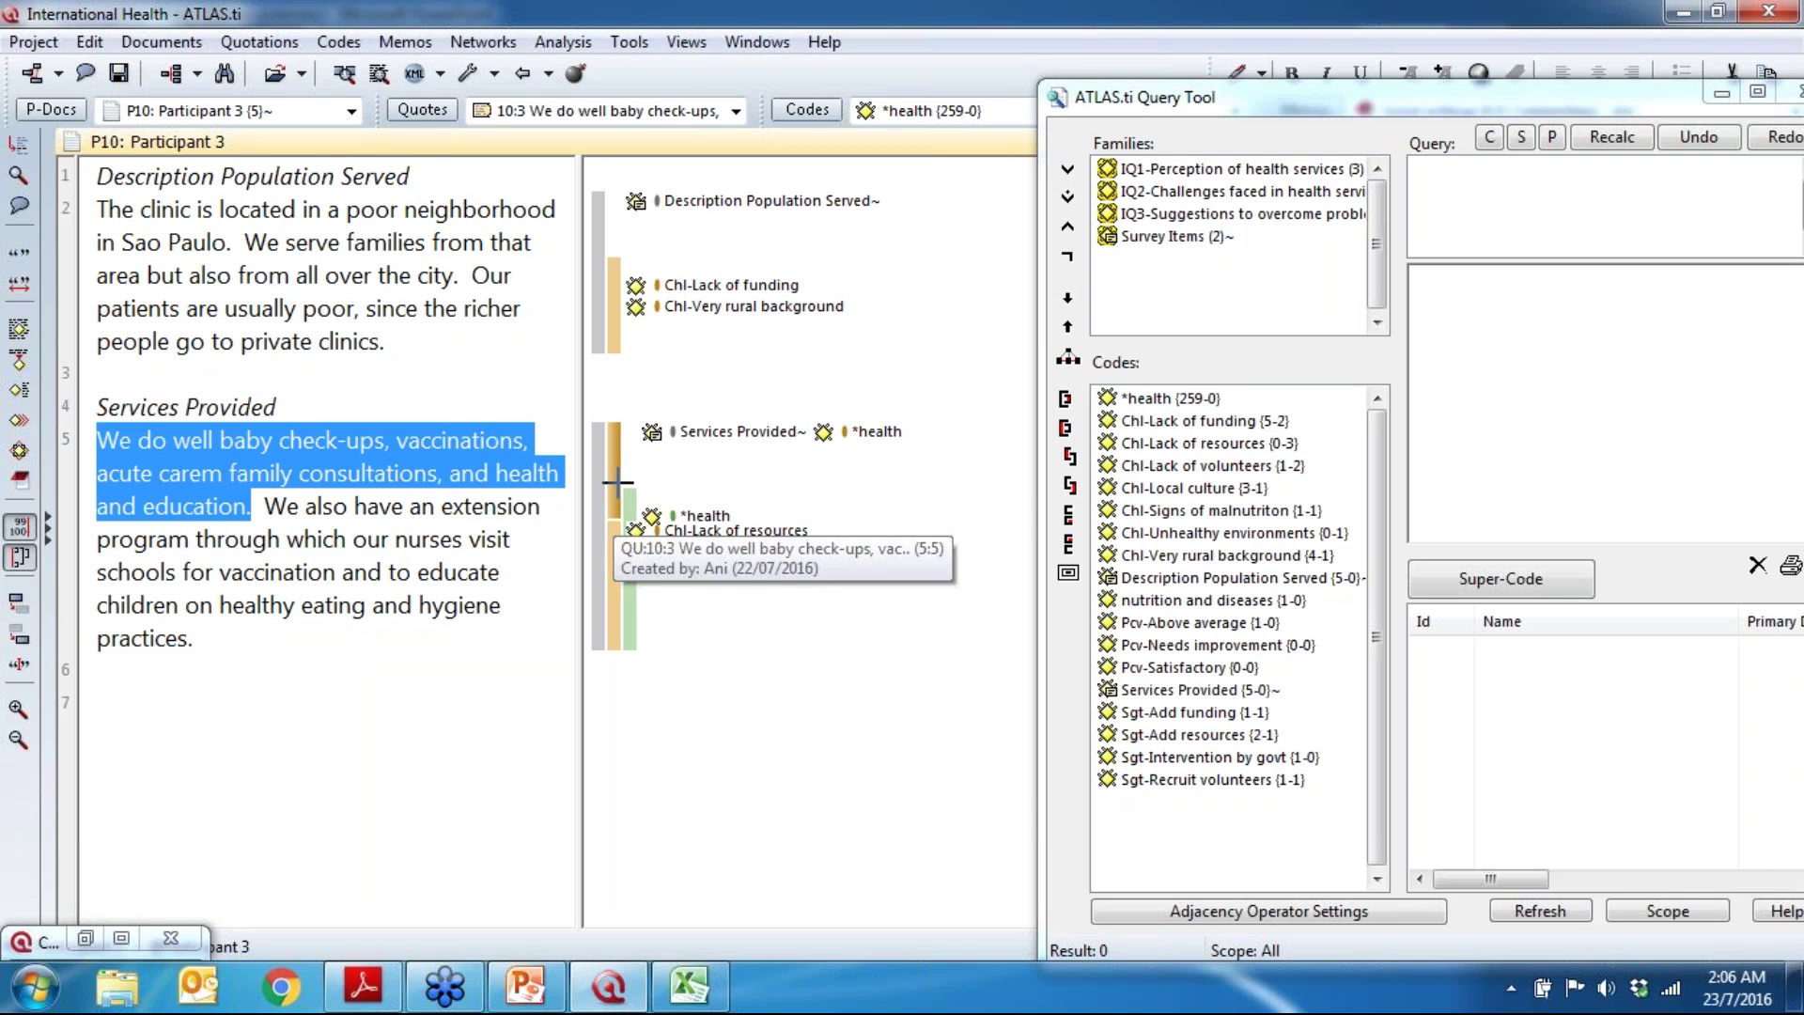
click(611, 602)
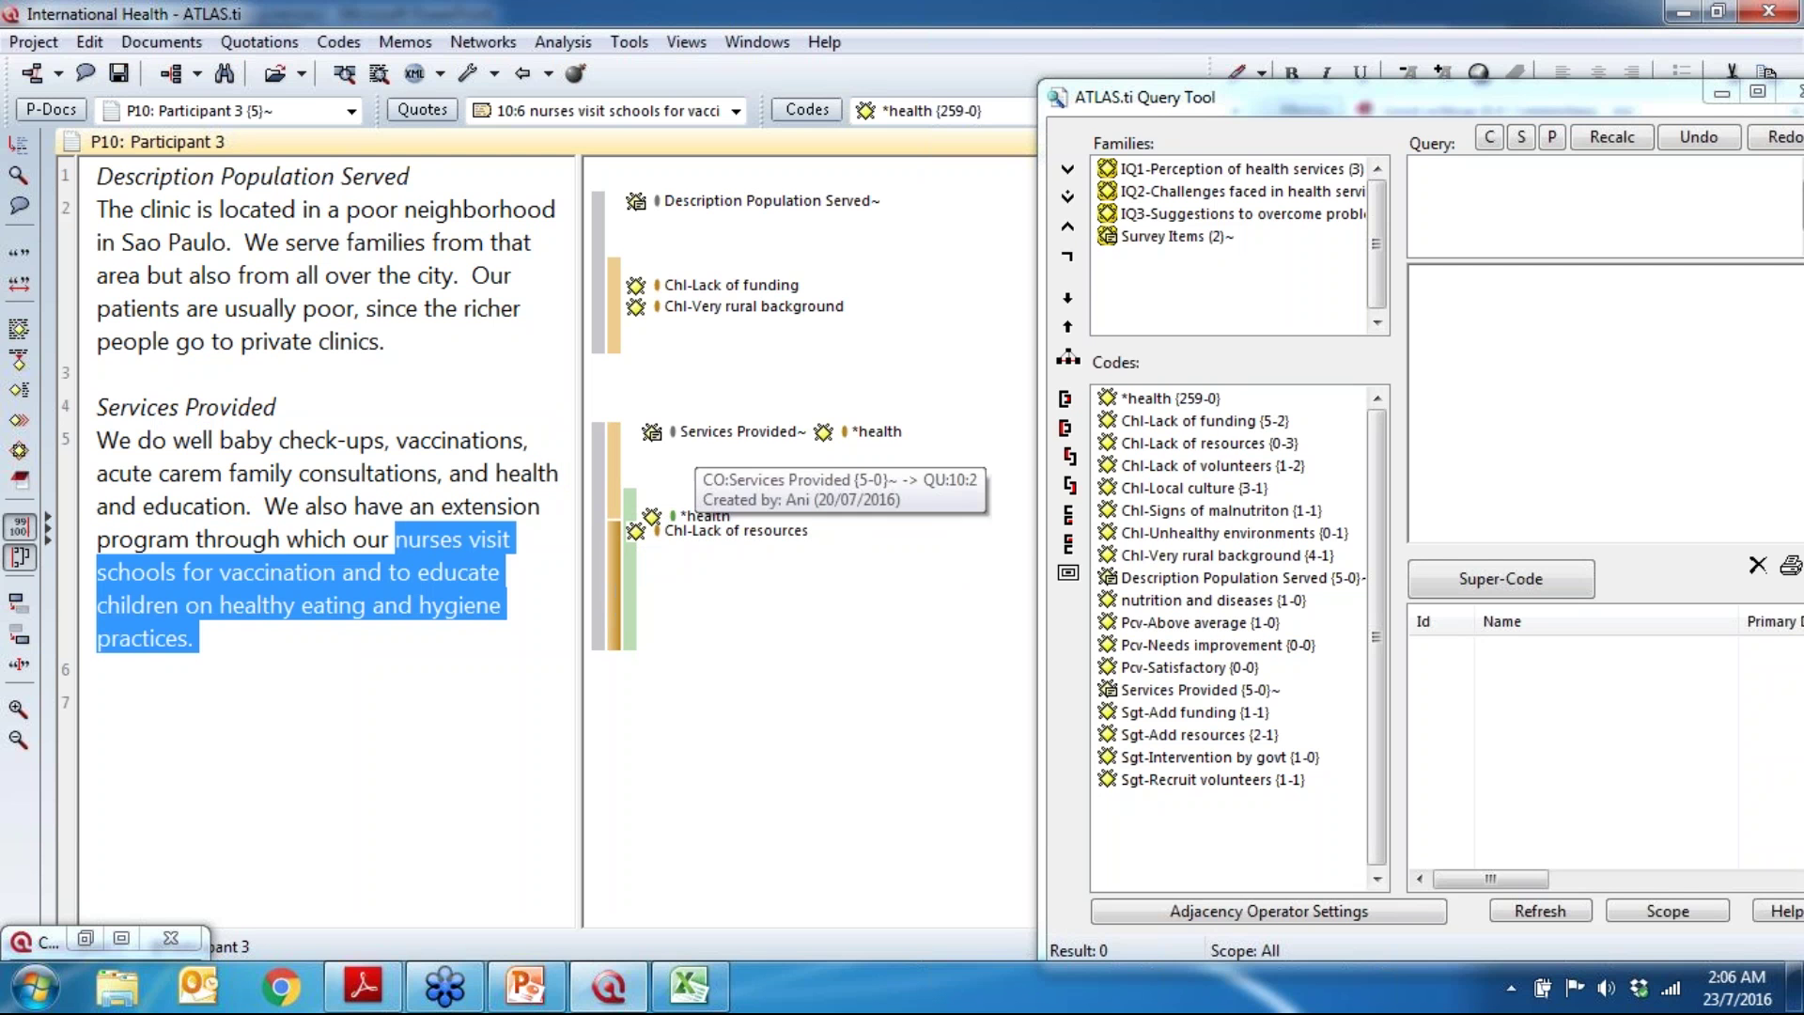
click(877, 432)
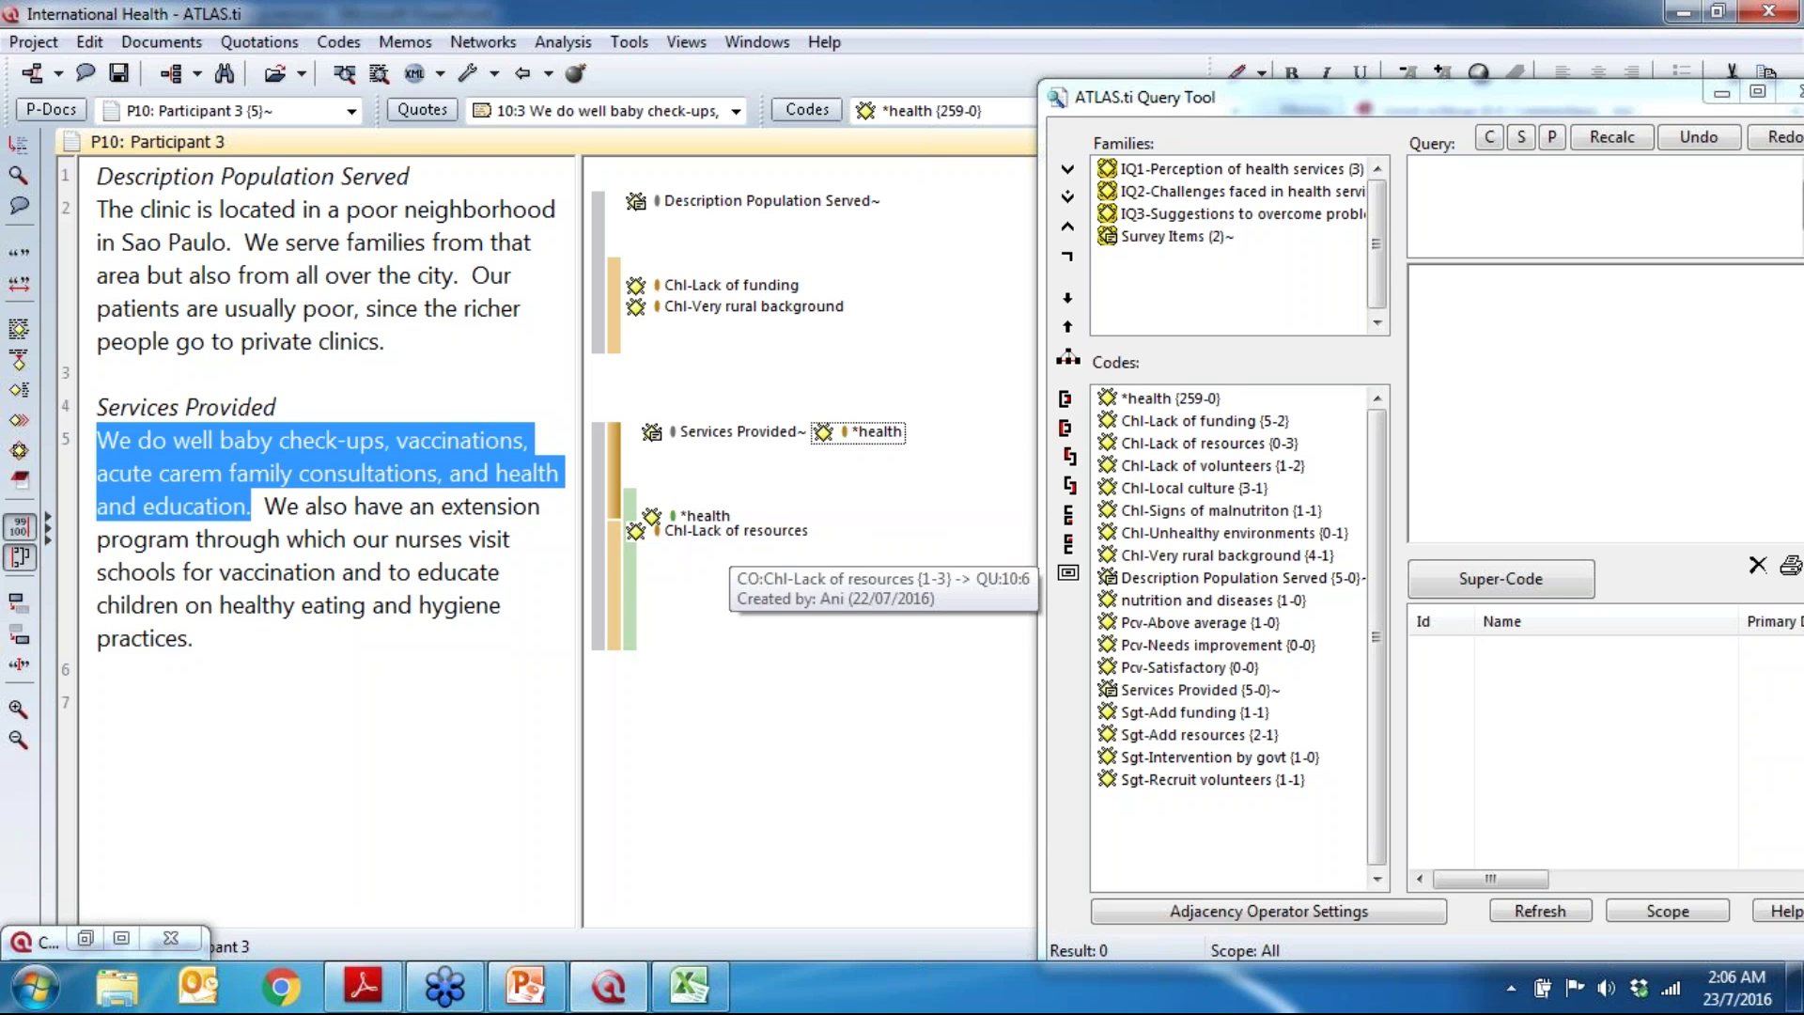
click(729, 532)
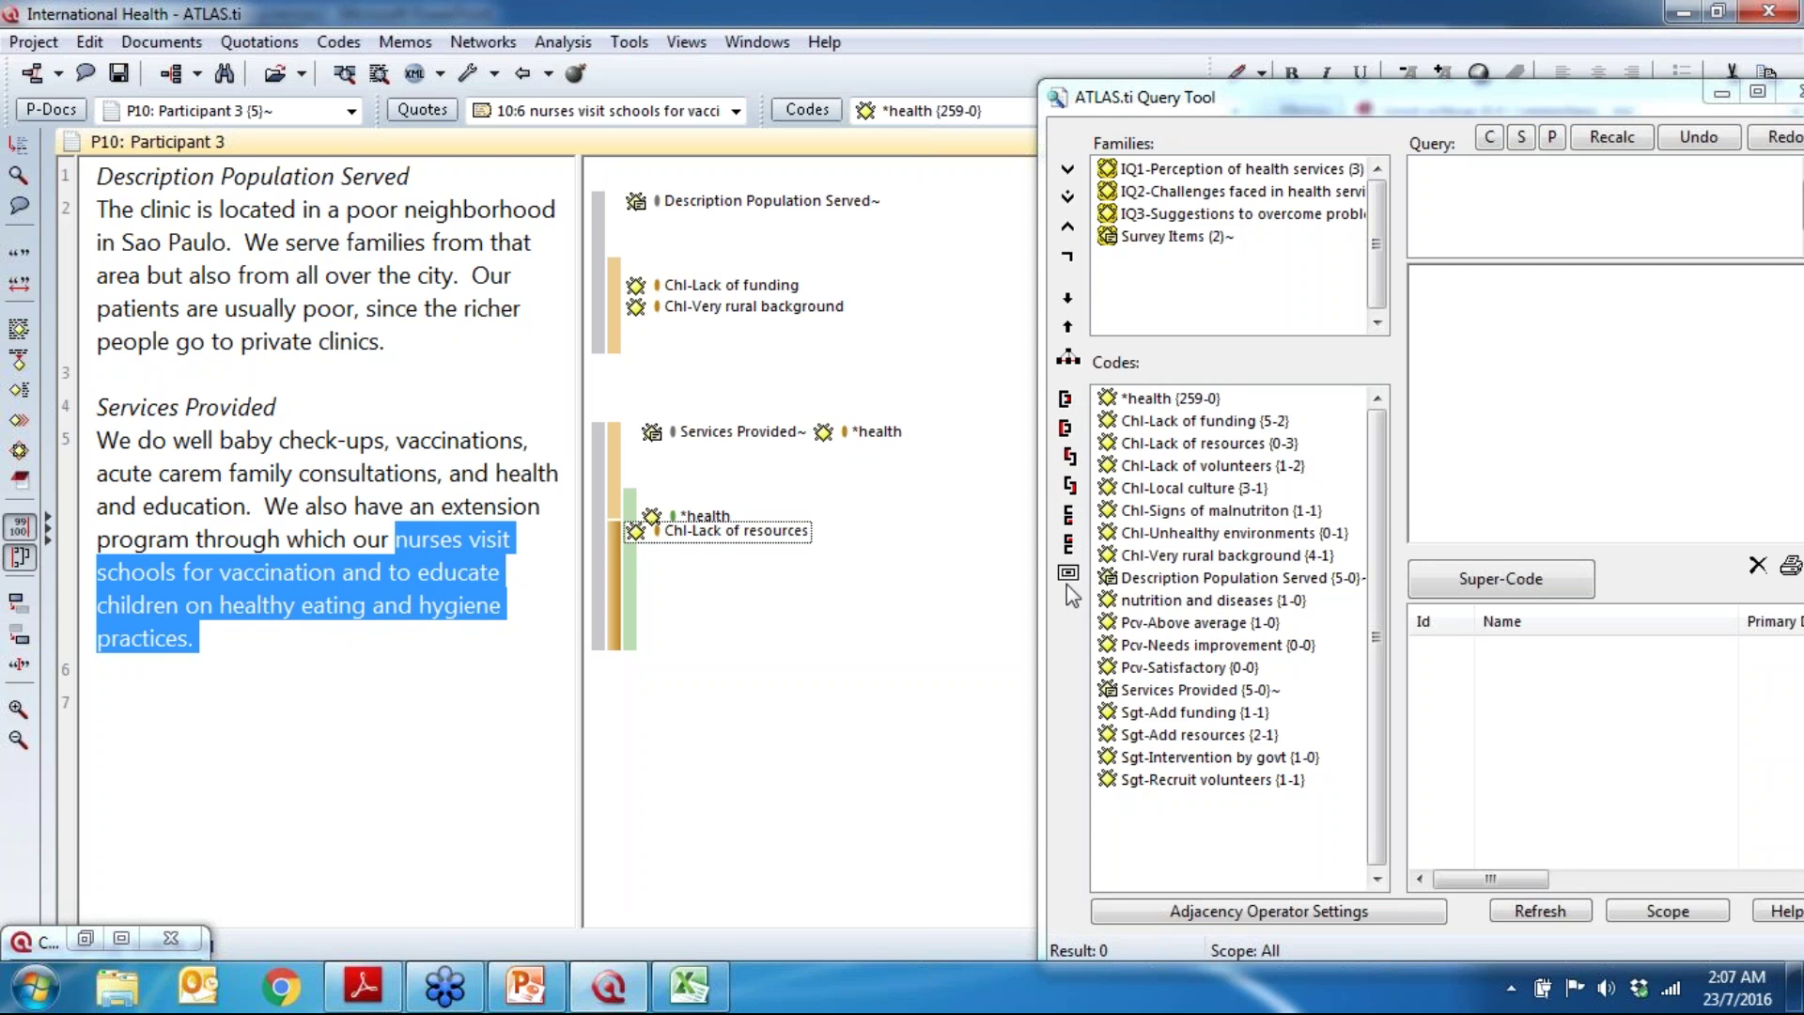
Step: Move the Query Tool window back over the document, lower its upper edge and widen it to show more of its lists
drag(1379, 110, 888, 45)
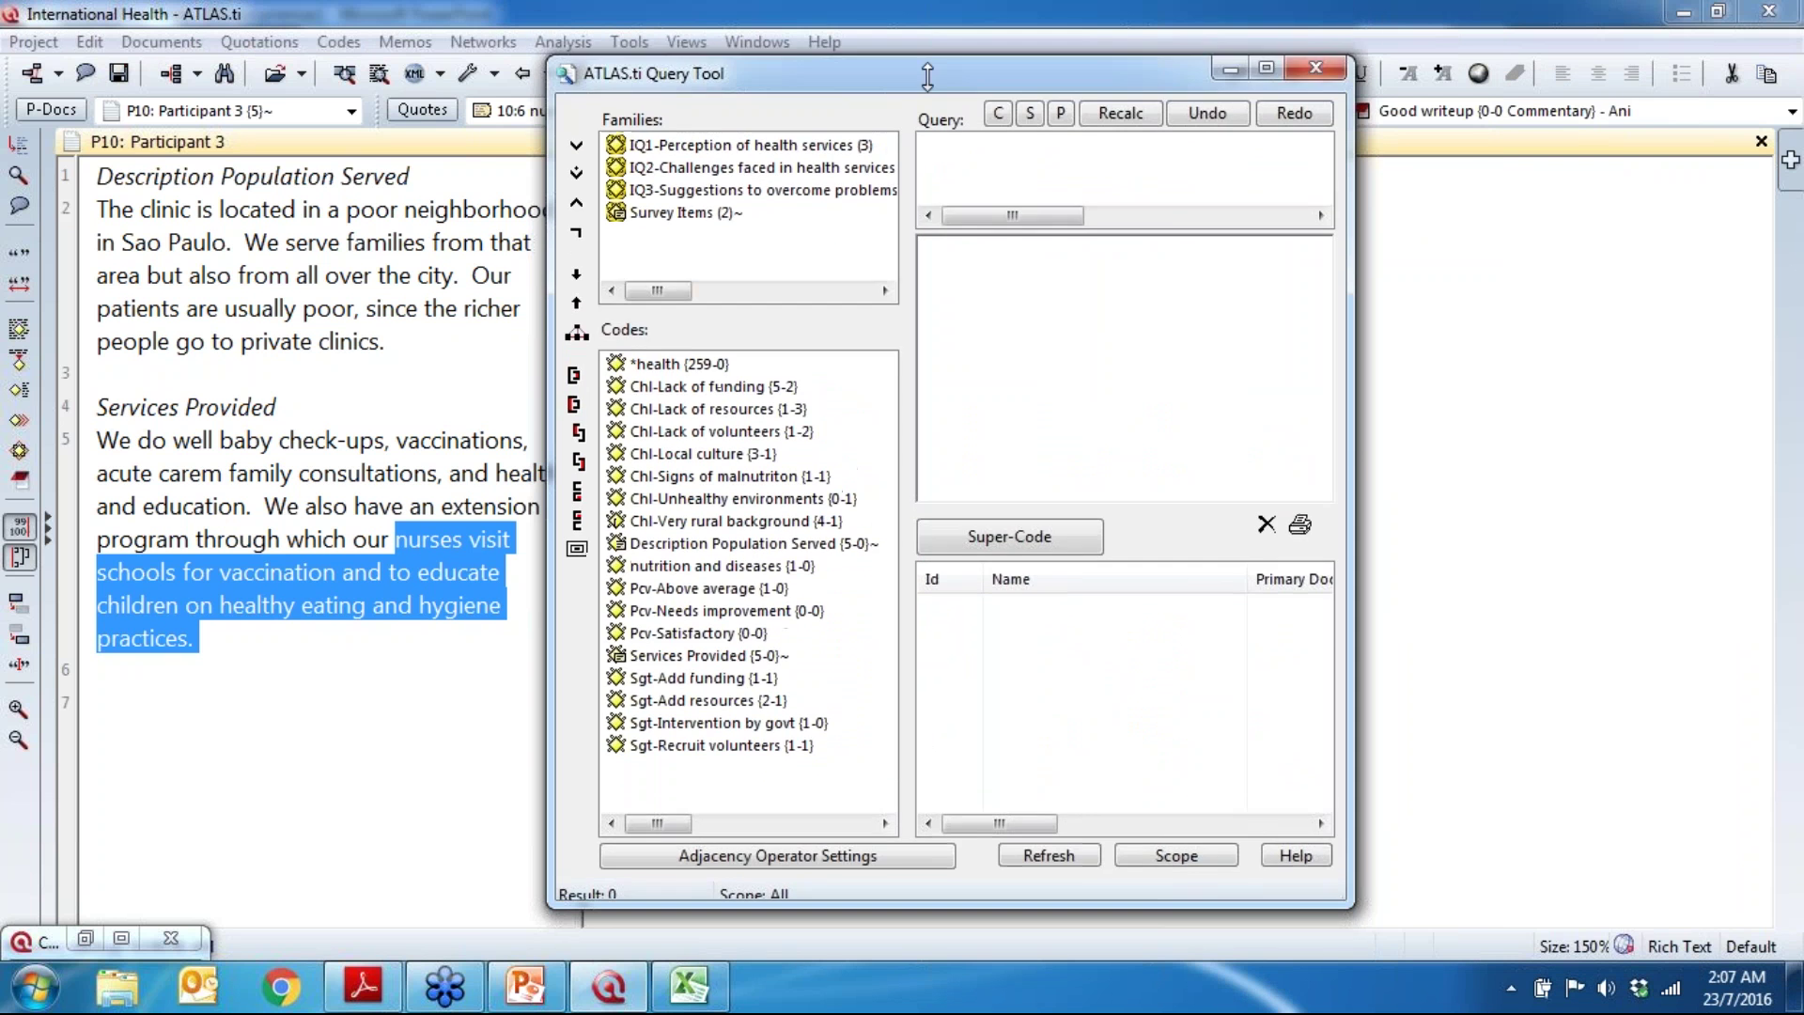
drag(910, 15, 910, 100)
drag(1344, 459, 1472, 459)
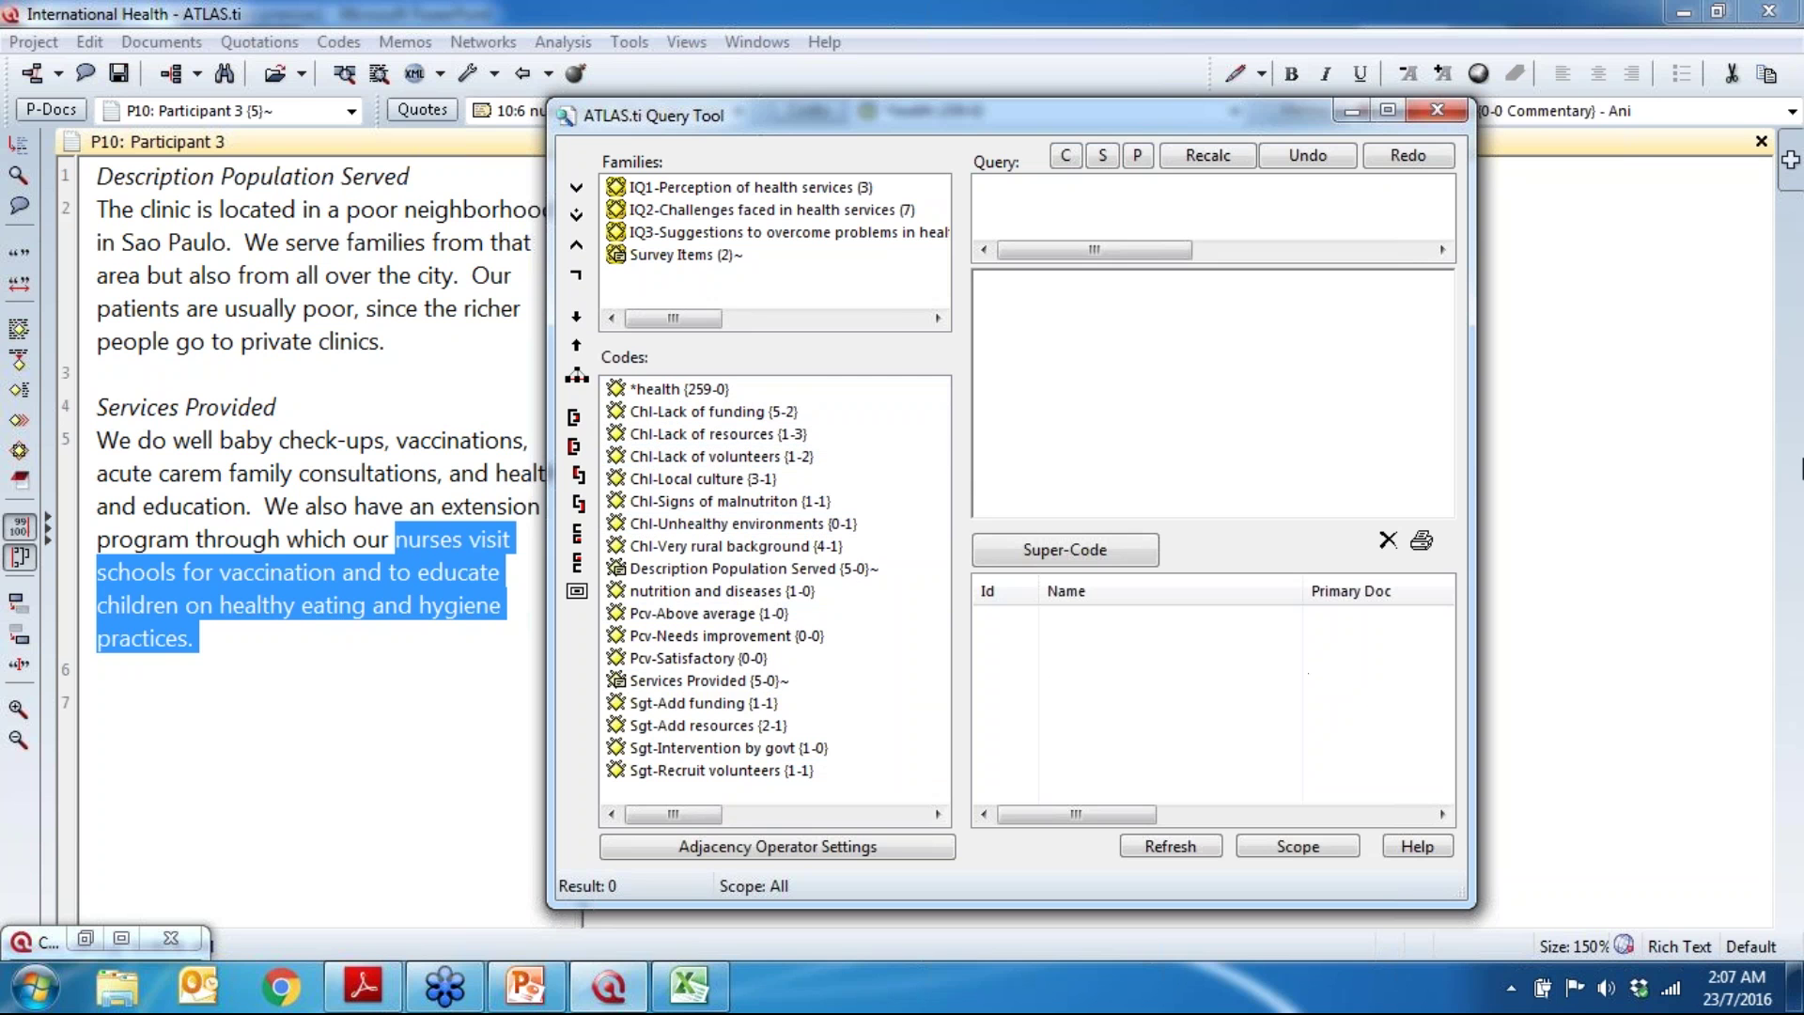
Step: Add the code Chl-Very rural background to the query to retrieve its quotations
click(1031, 654)
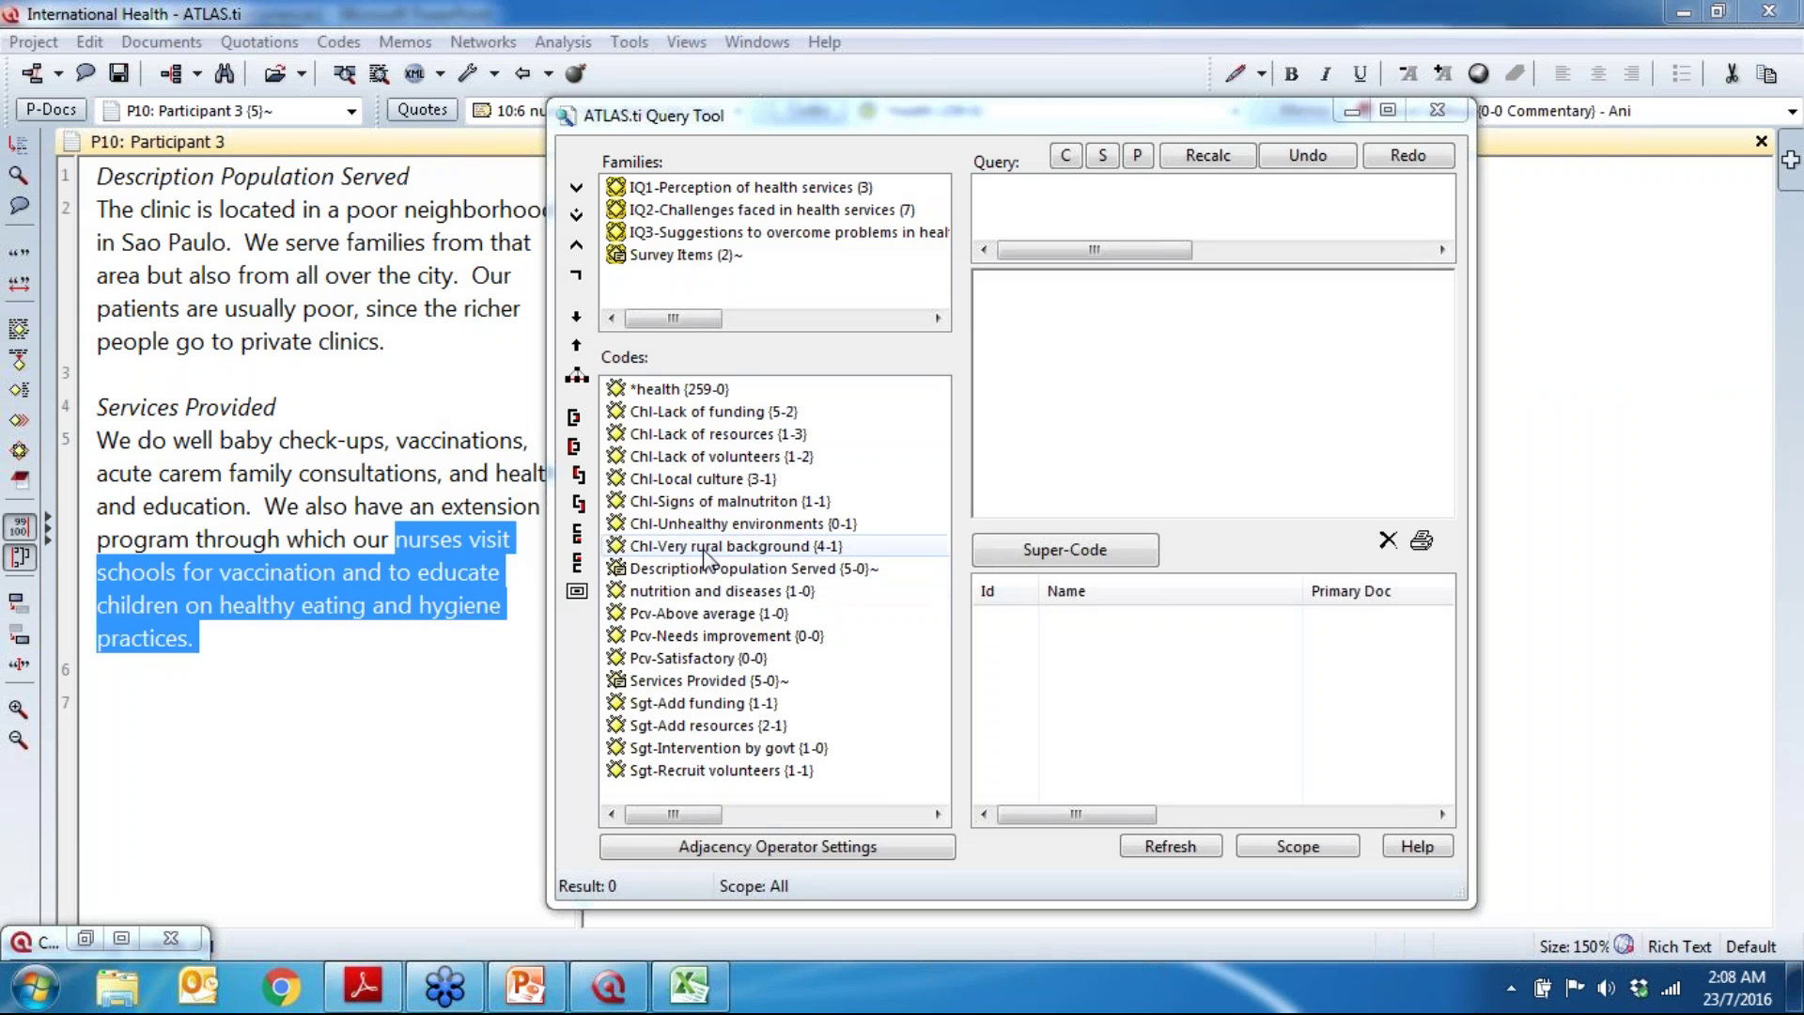
double_click(795, 549)
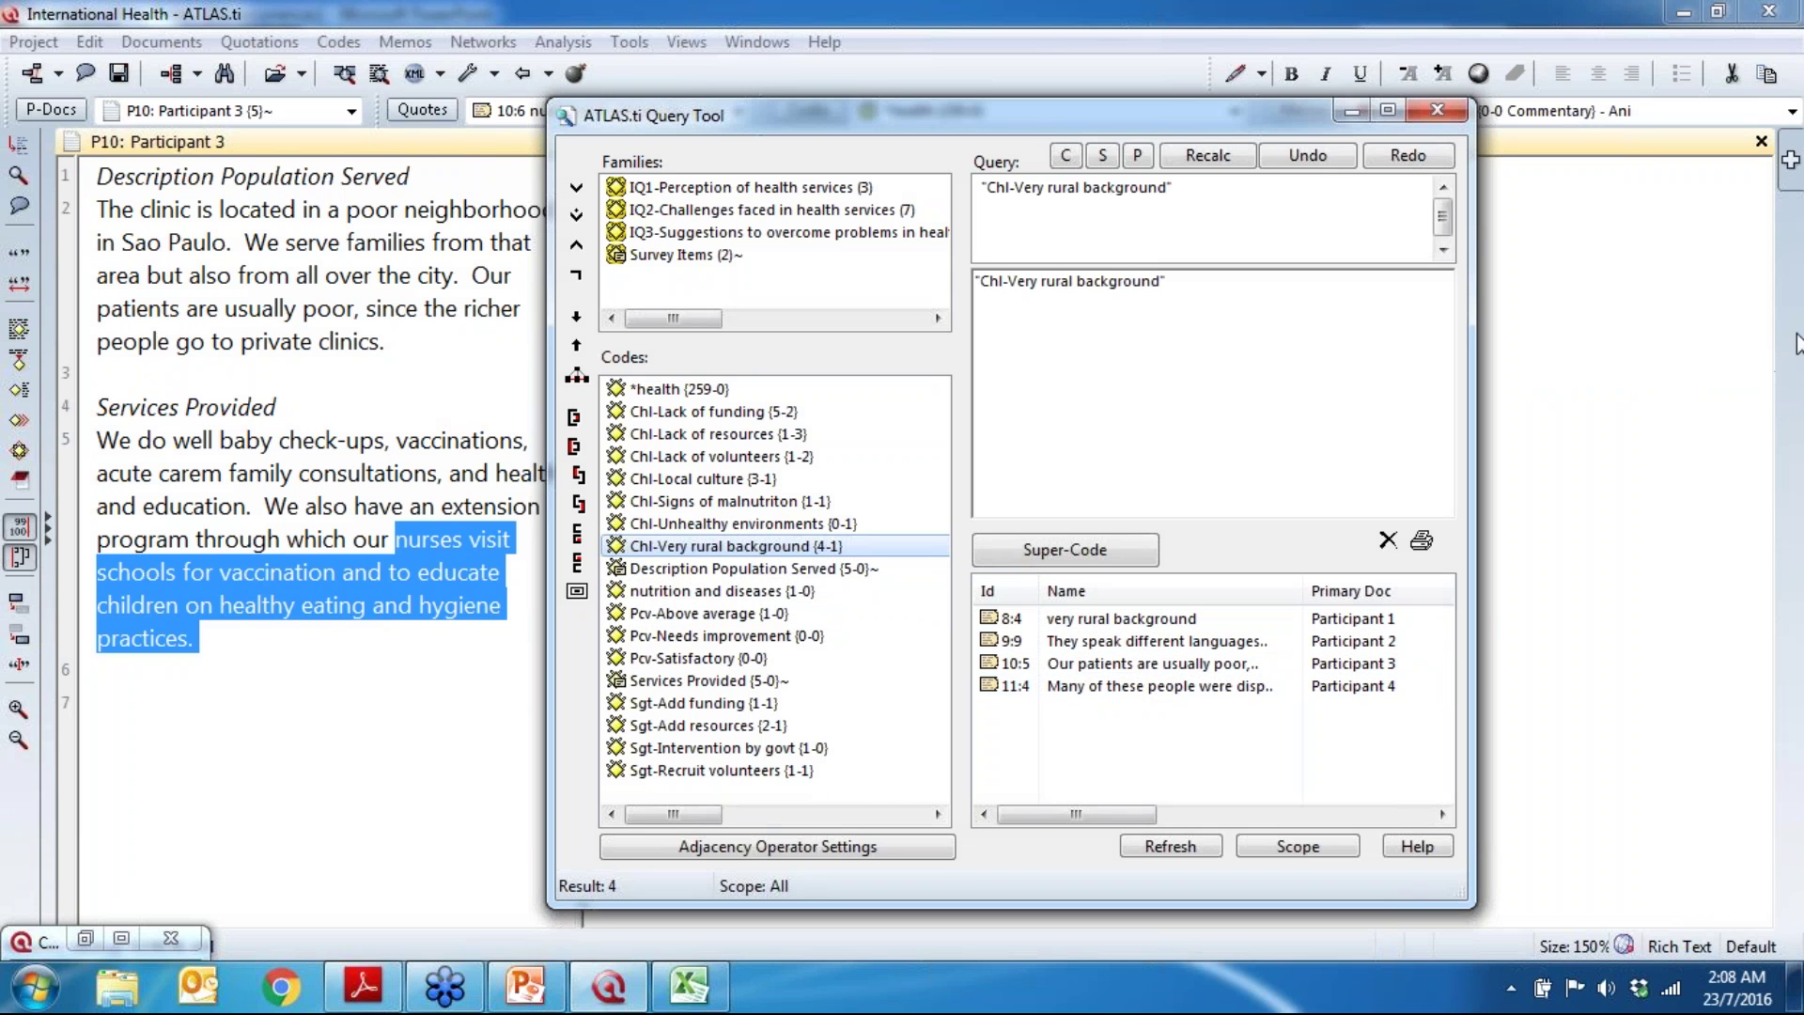
click(1755, 385)
click(1597, 444)
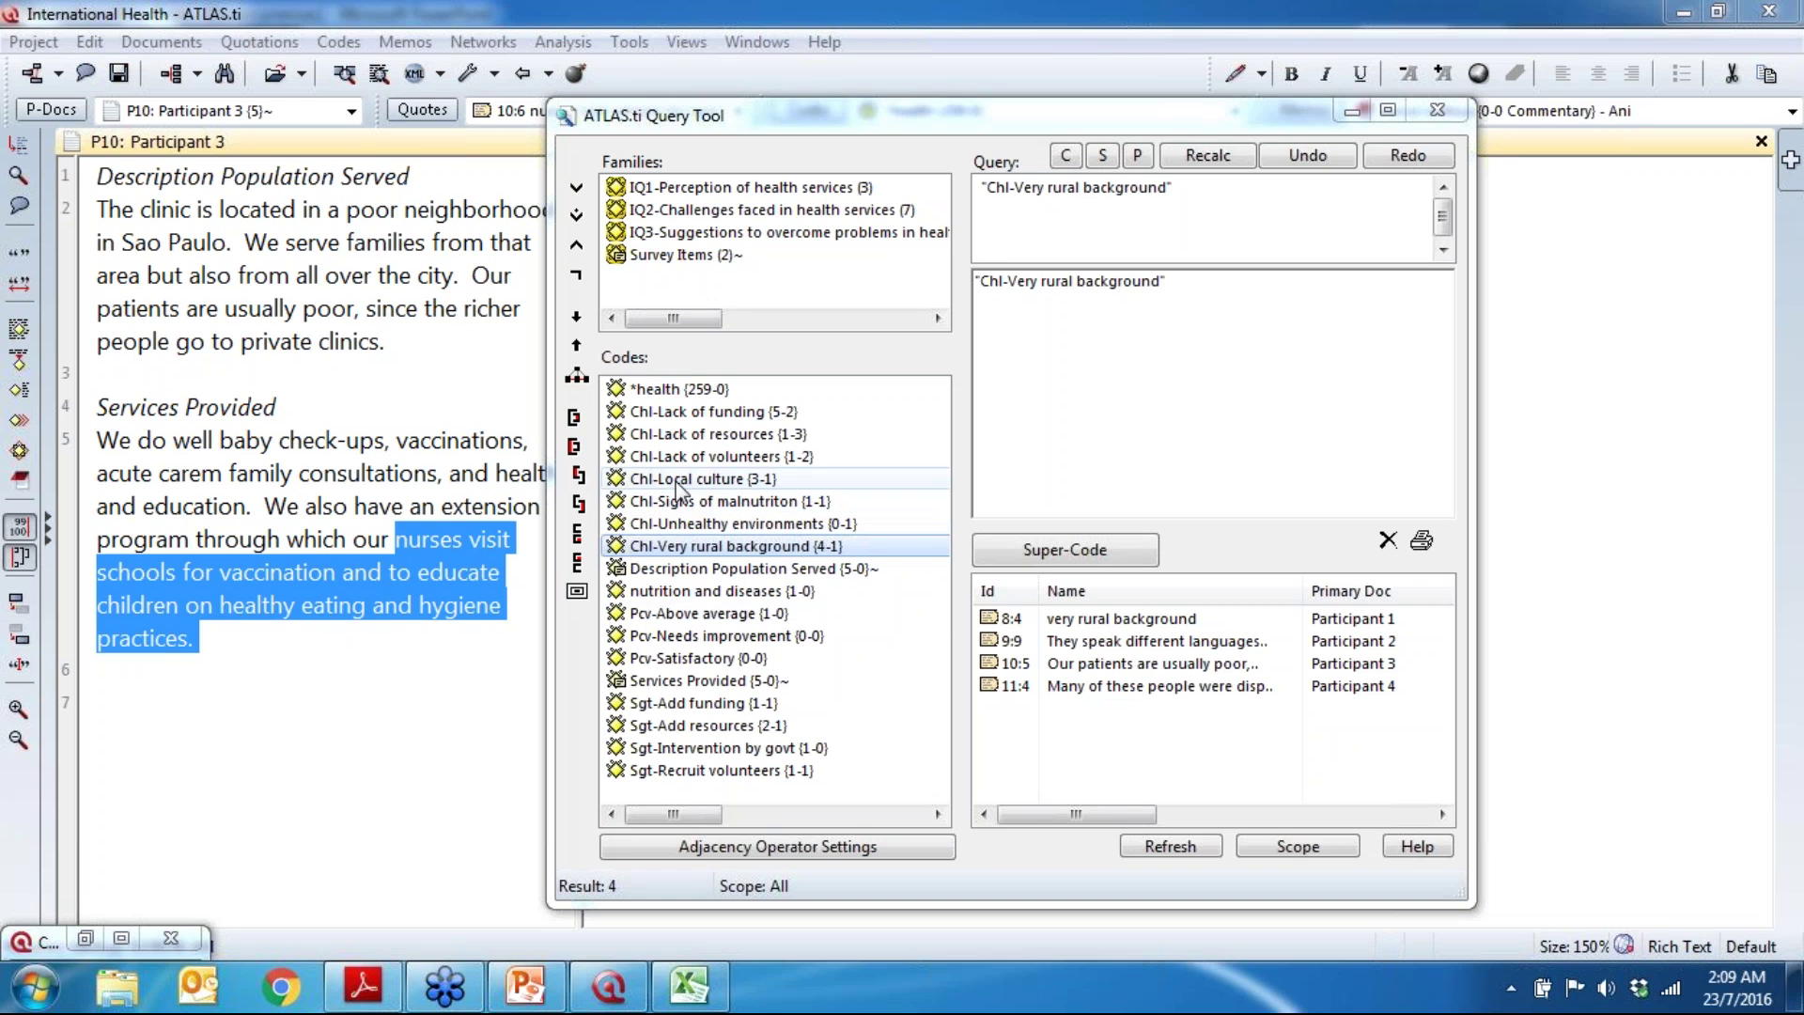
Step: Add the code Pcv-Above average to the query and show its retrieved quotation 1:3 in the source image
double_click(692, 615)
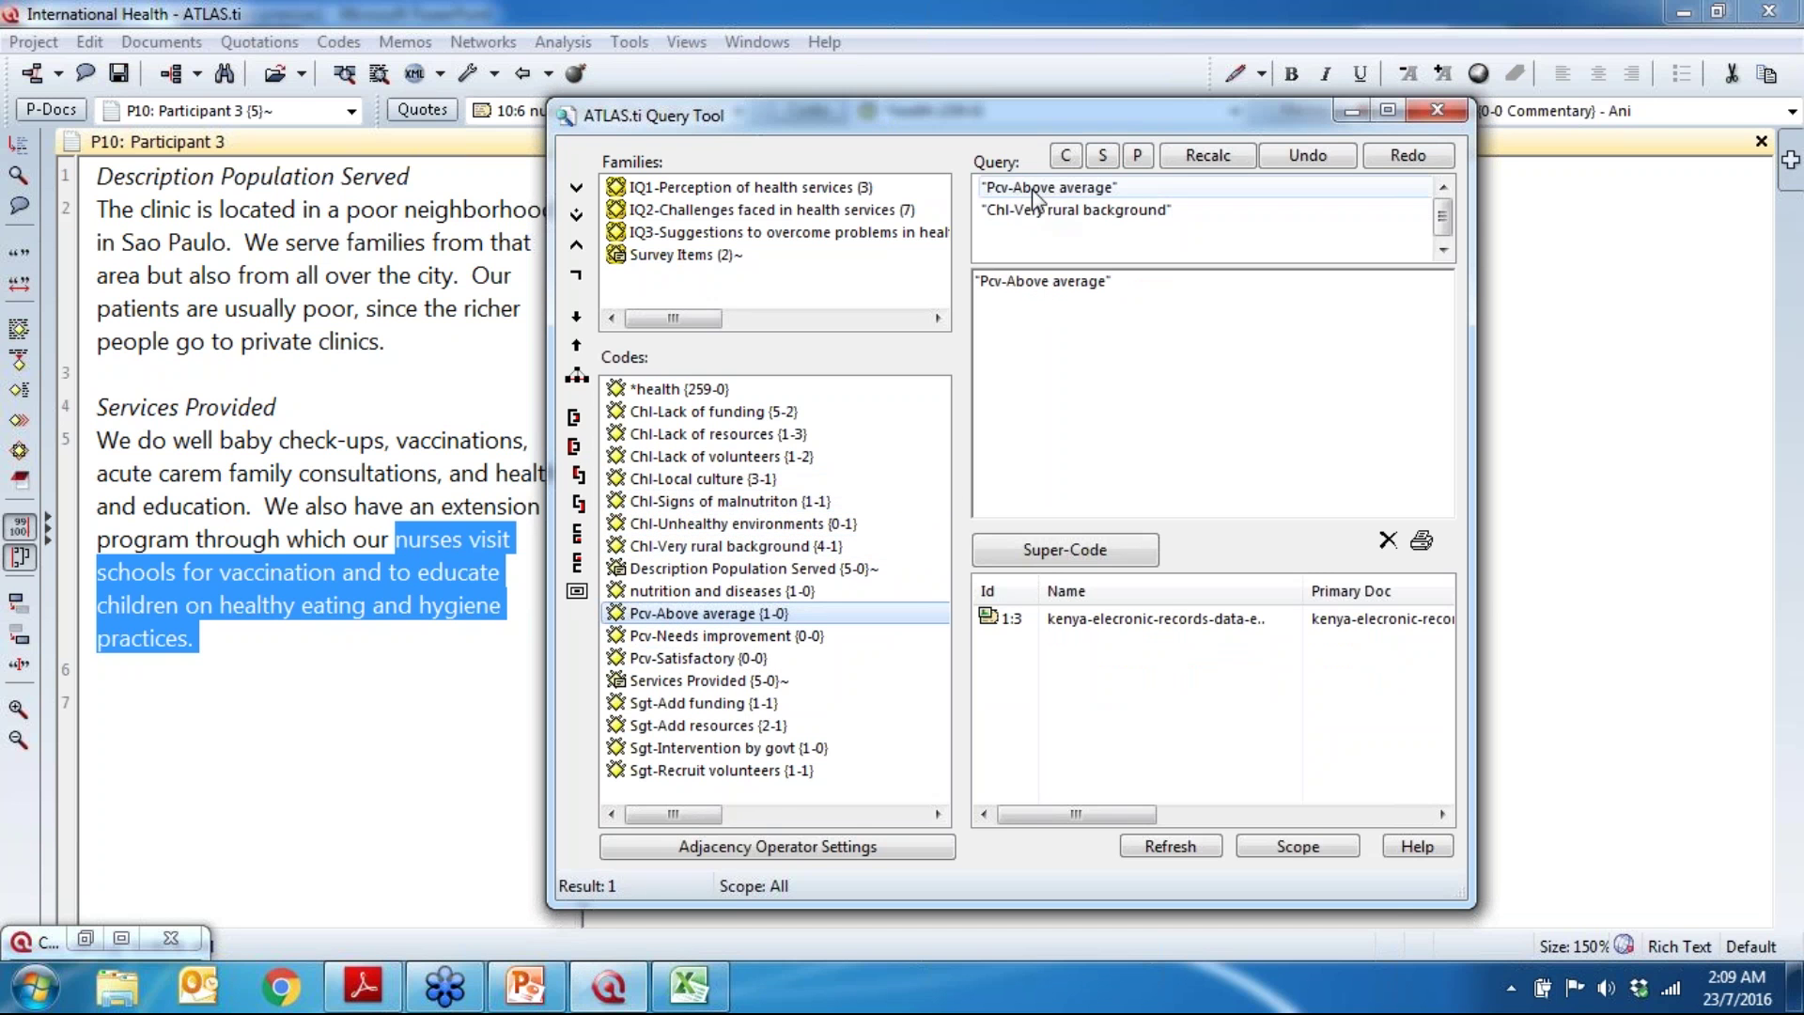
click(1065, 215)
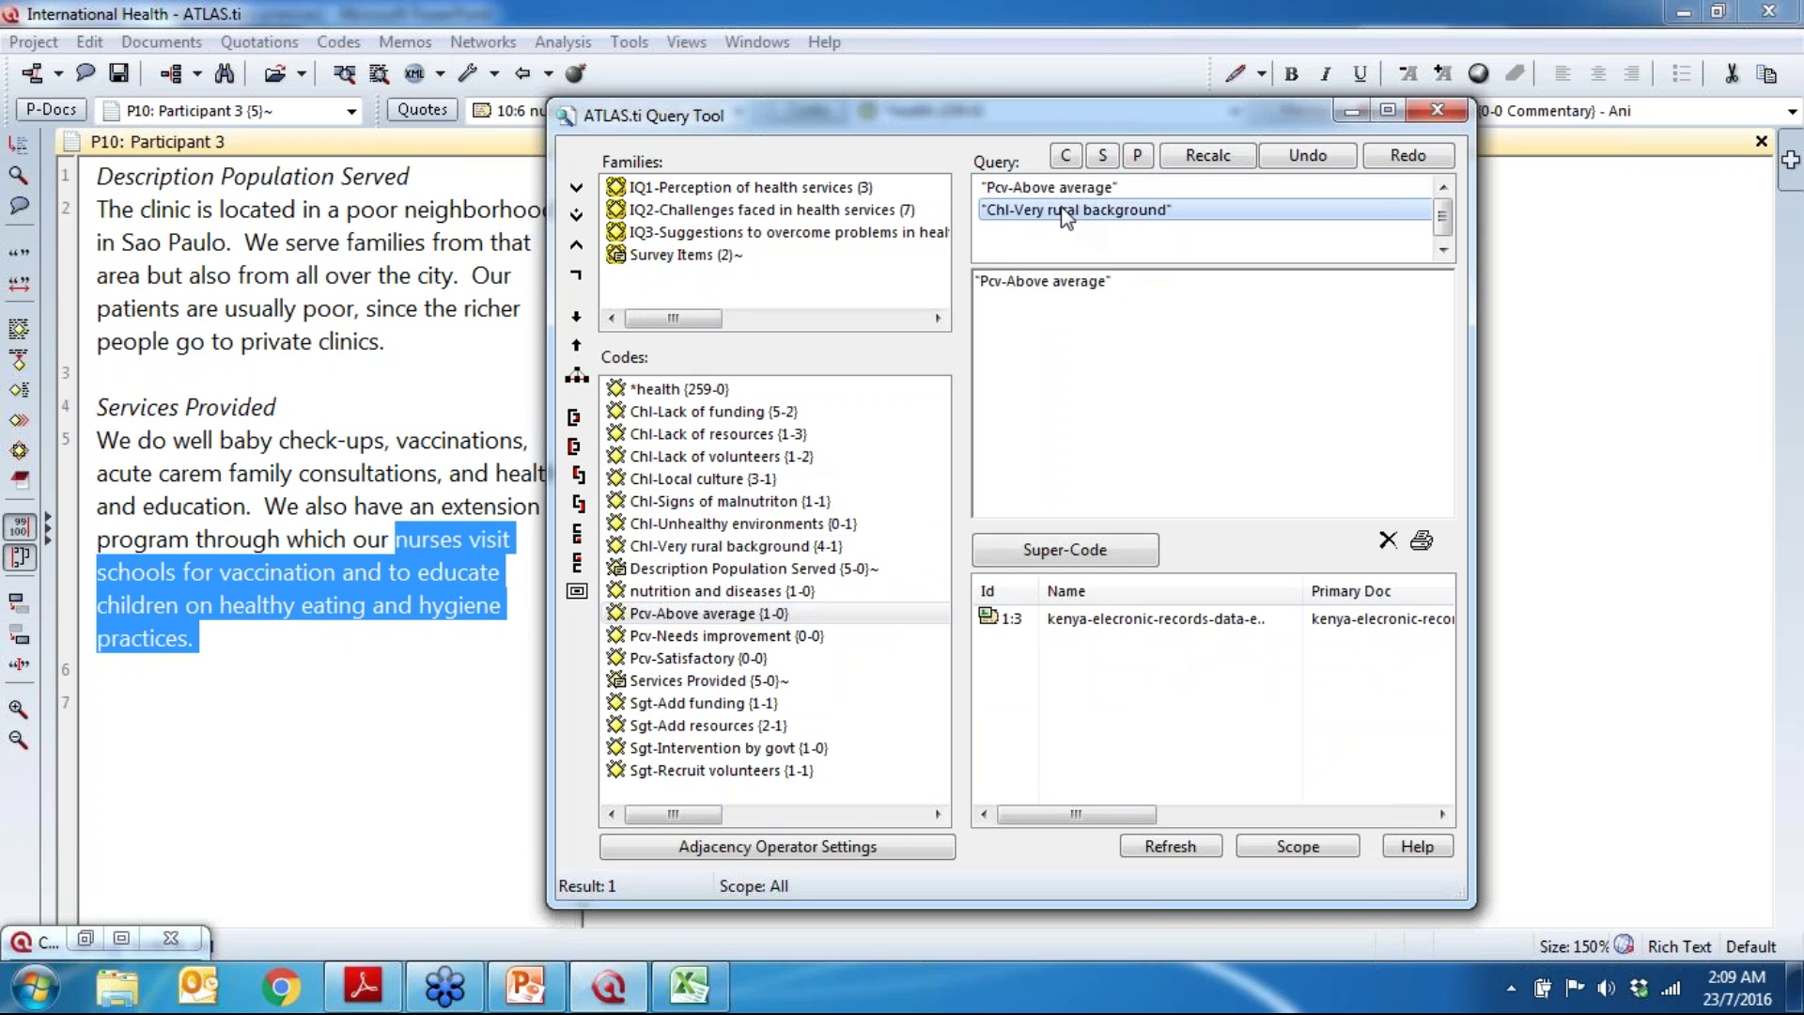
click(1125, 188)
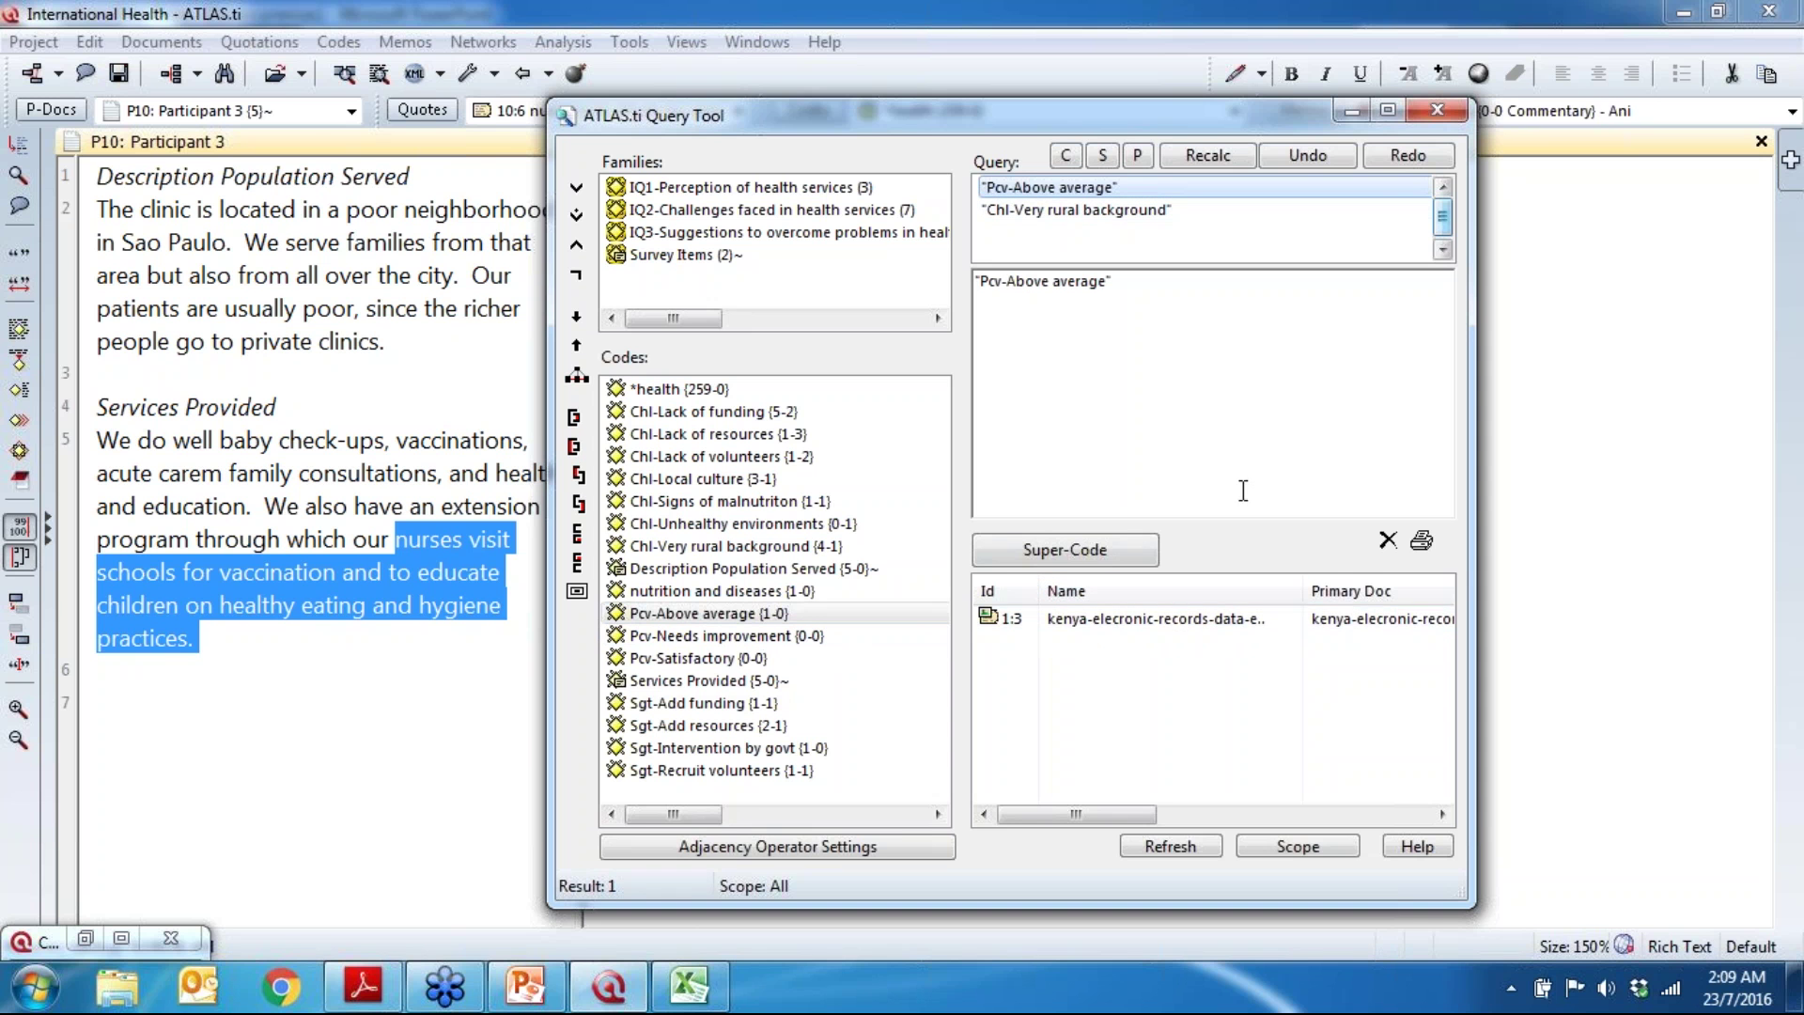
double_click(1300, 622)
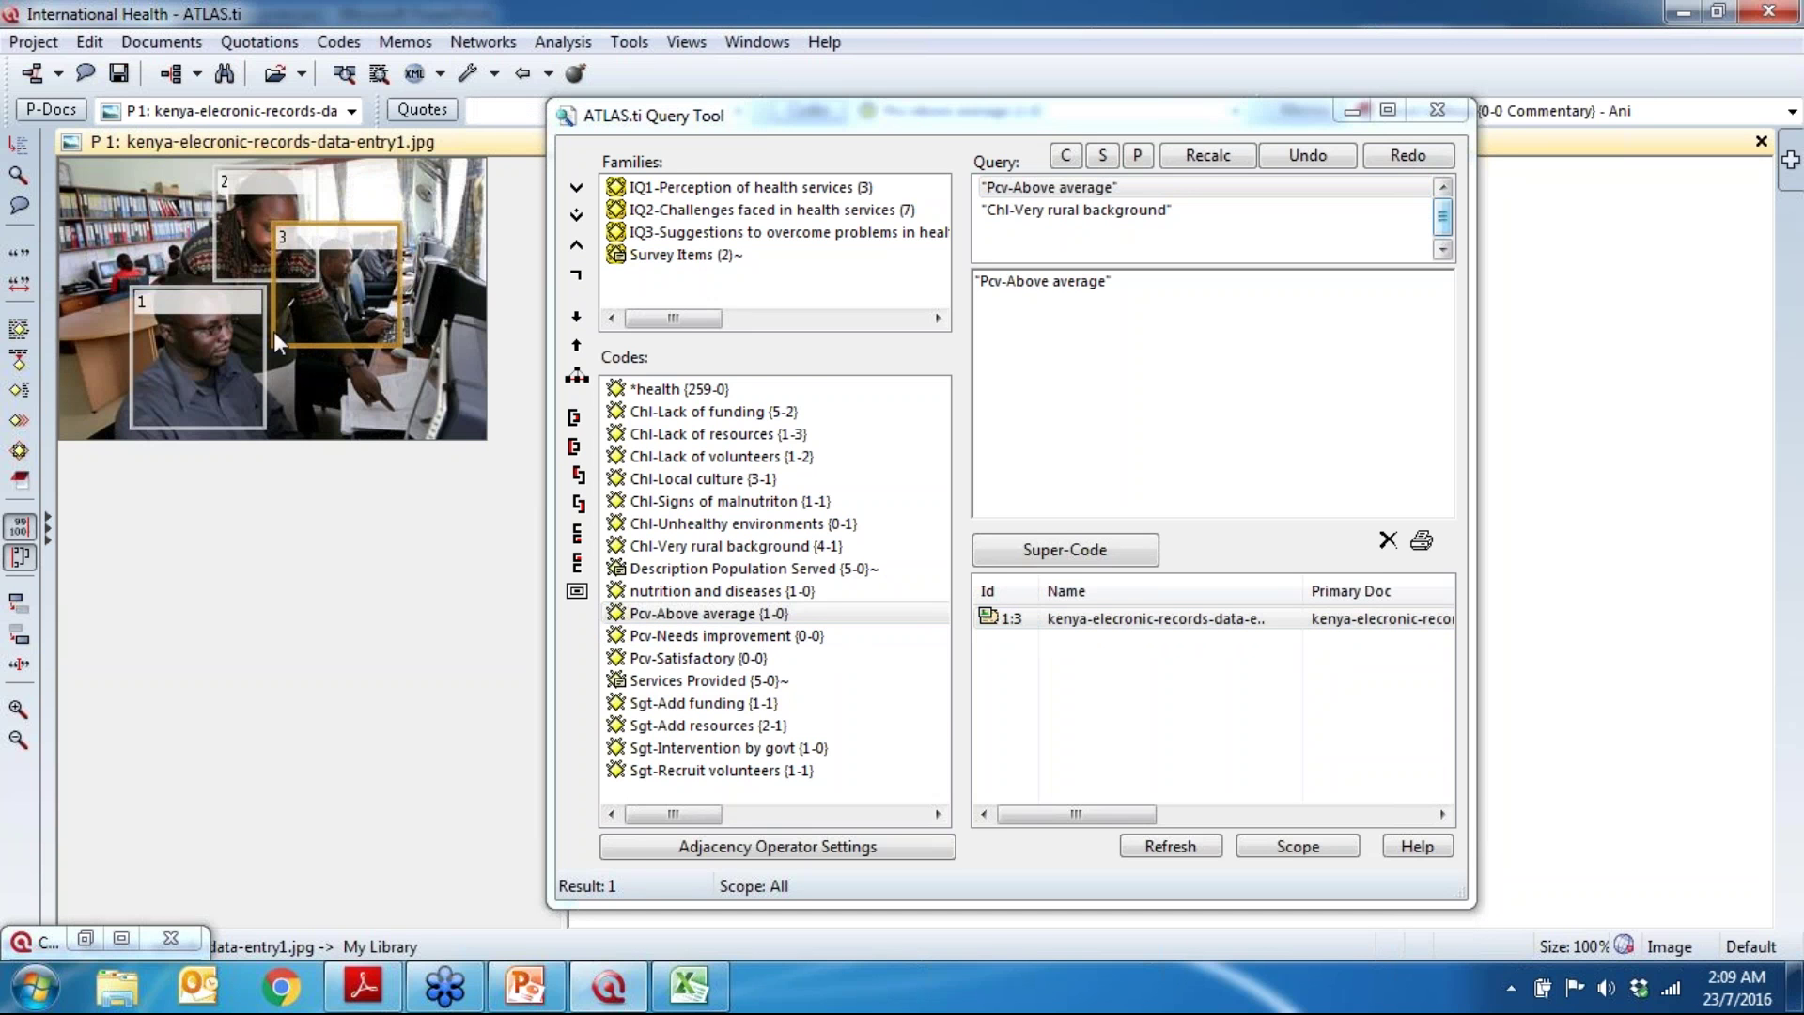
Step: Output the Pcv-Above average results as a Full Content report in the editor, examine the quoted image segment, and close the report
click(1422, 541)
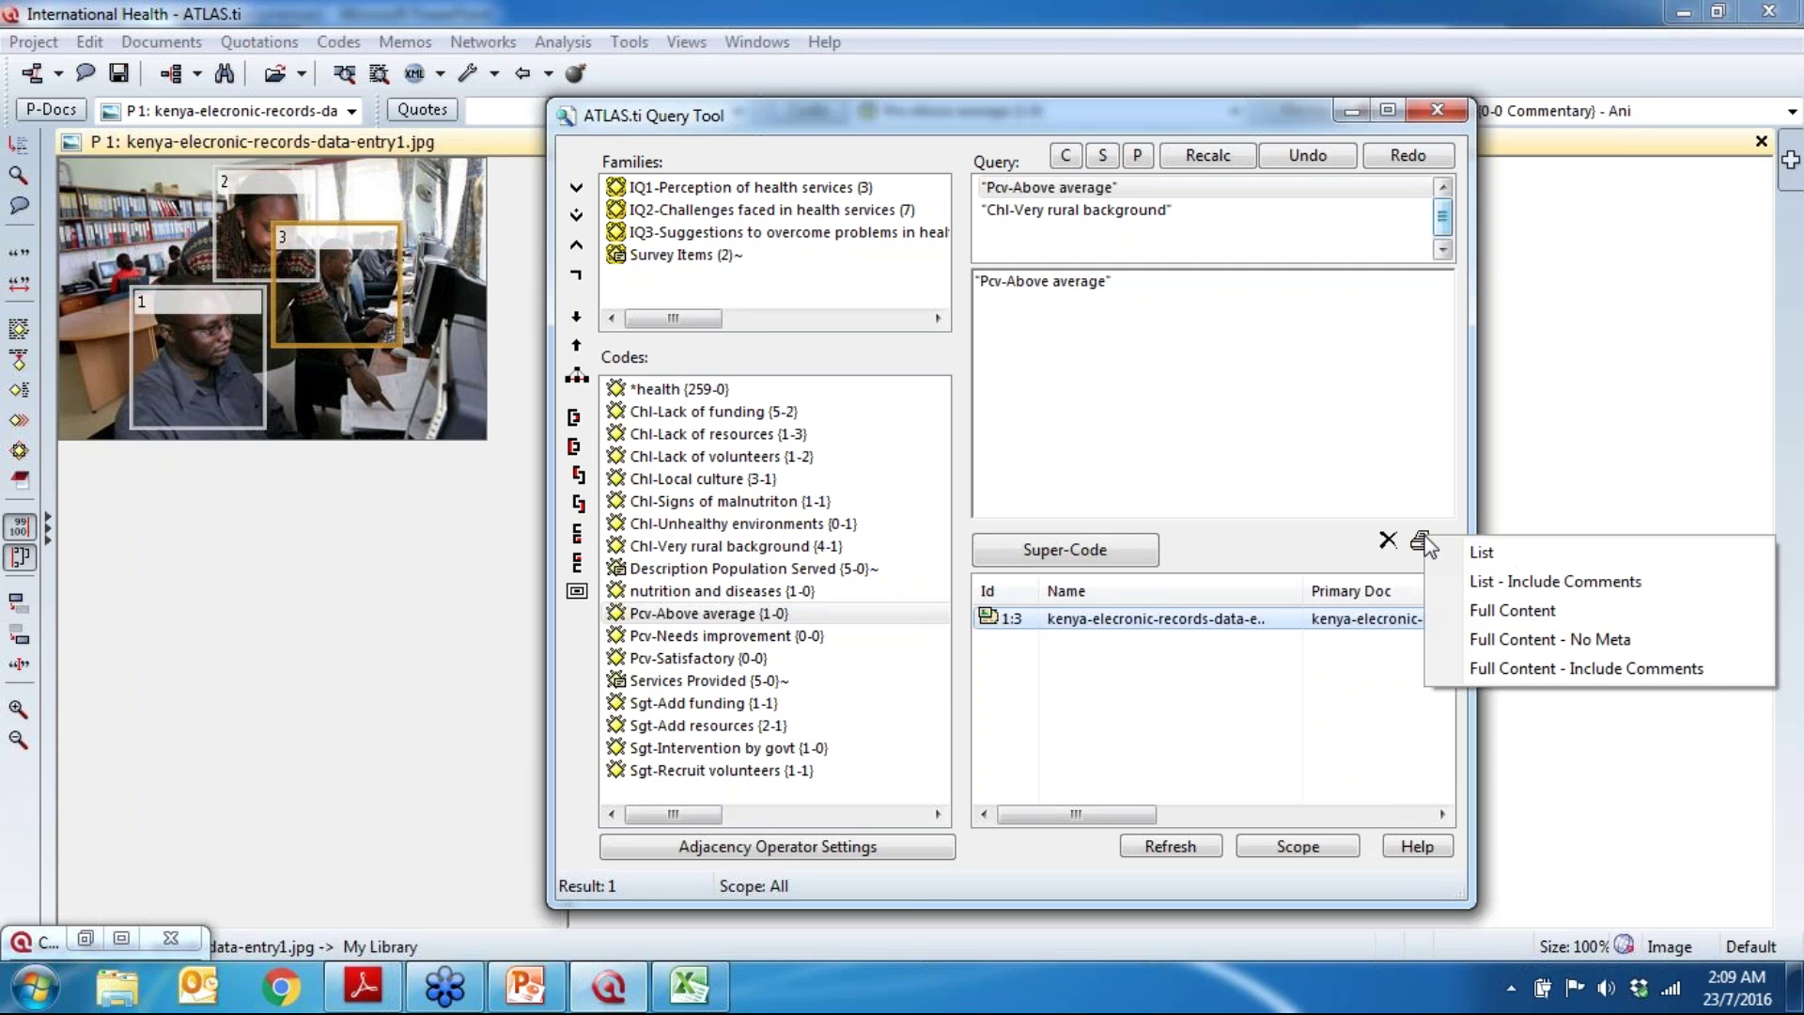
click(1594, 615)
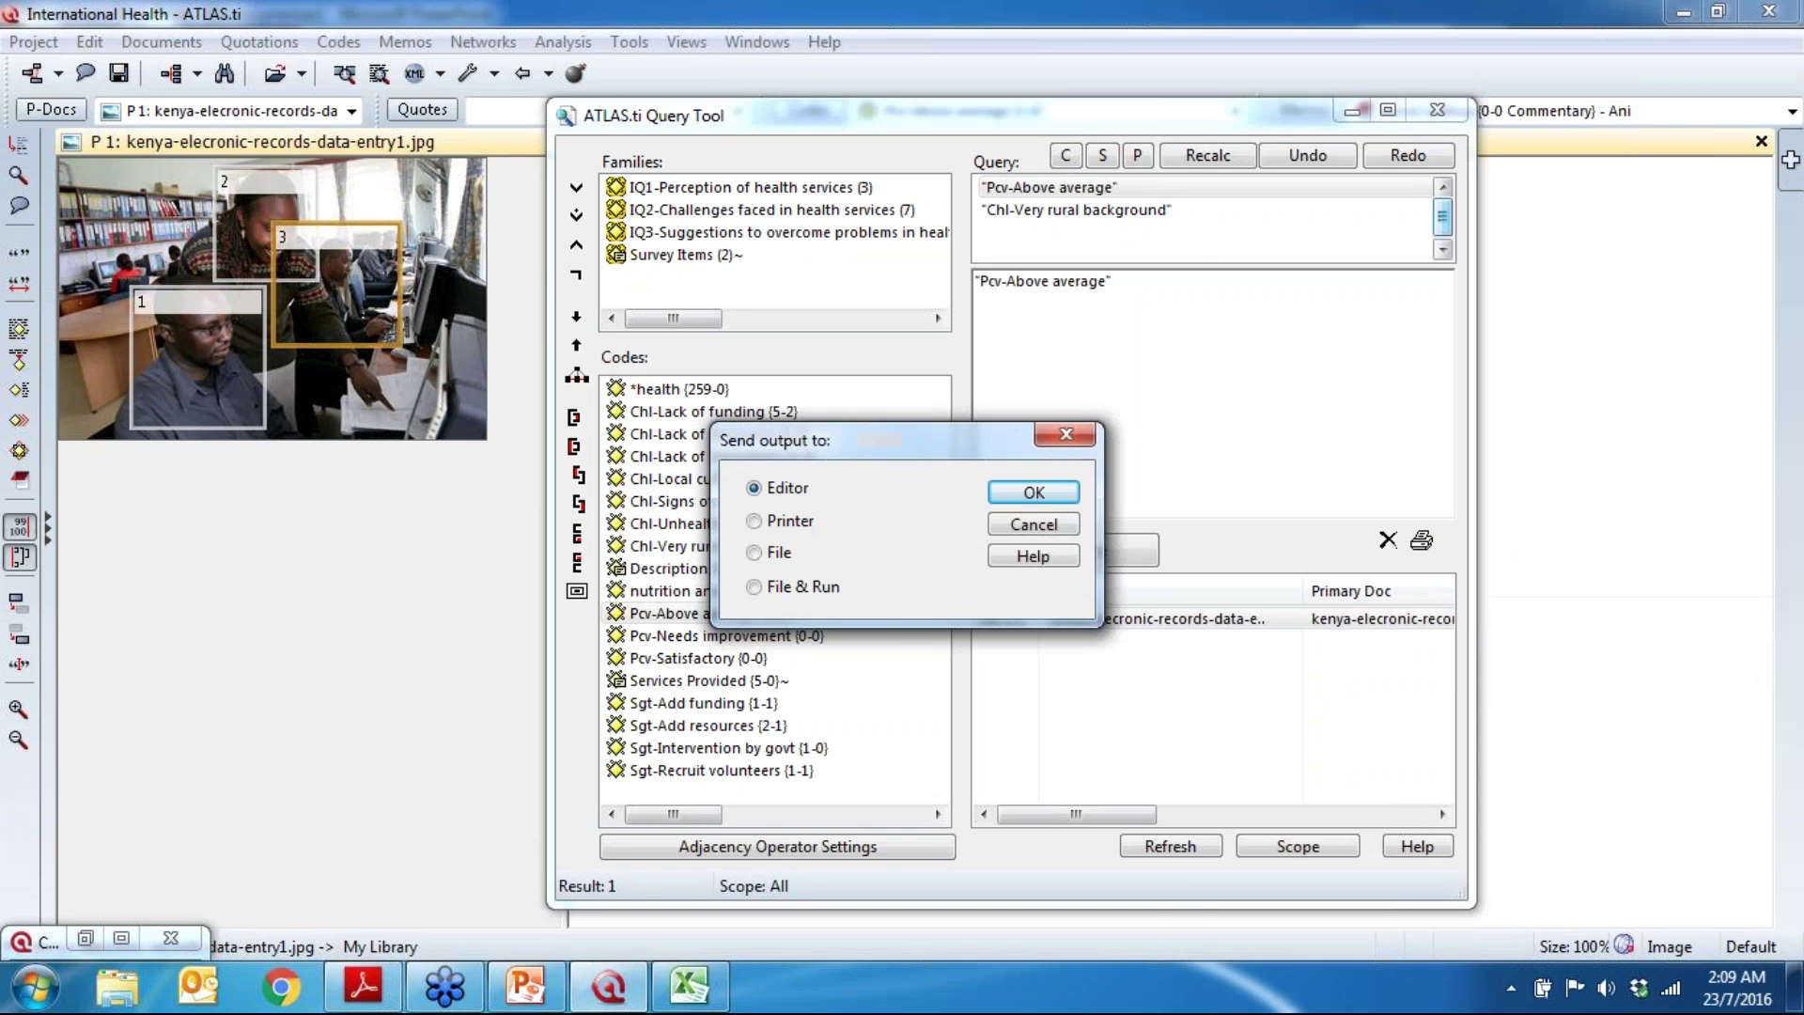
click(1029, 491)
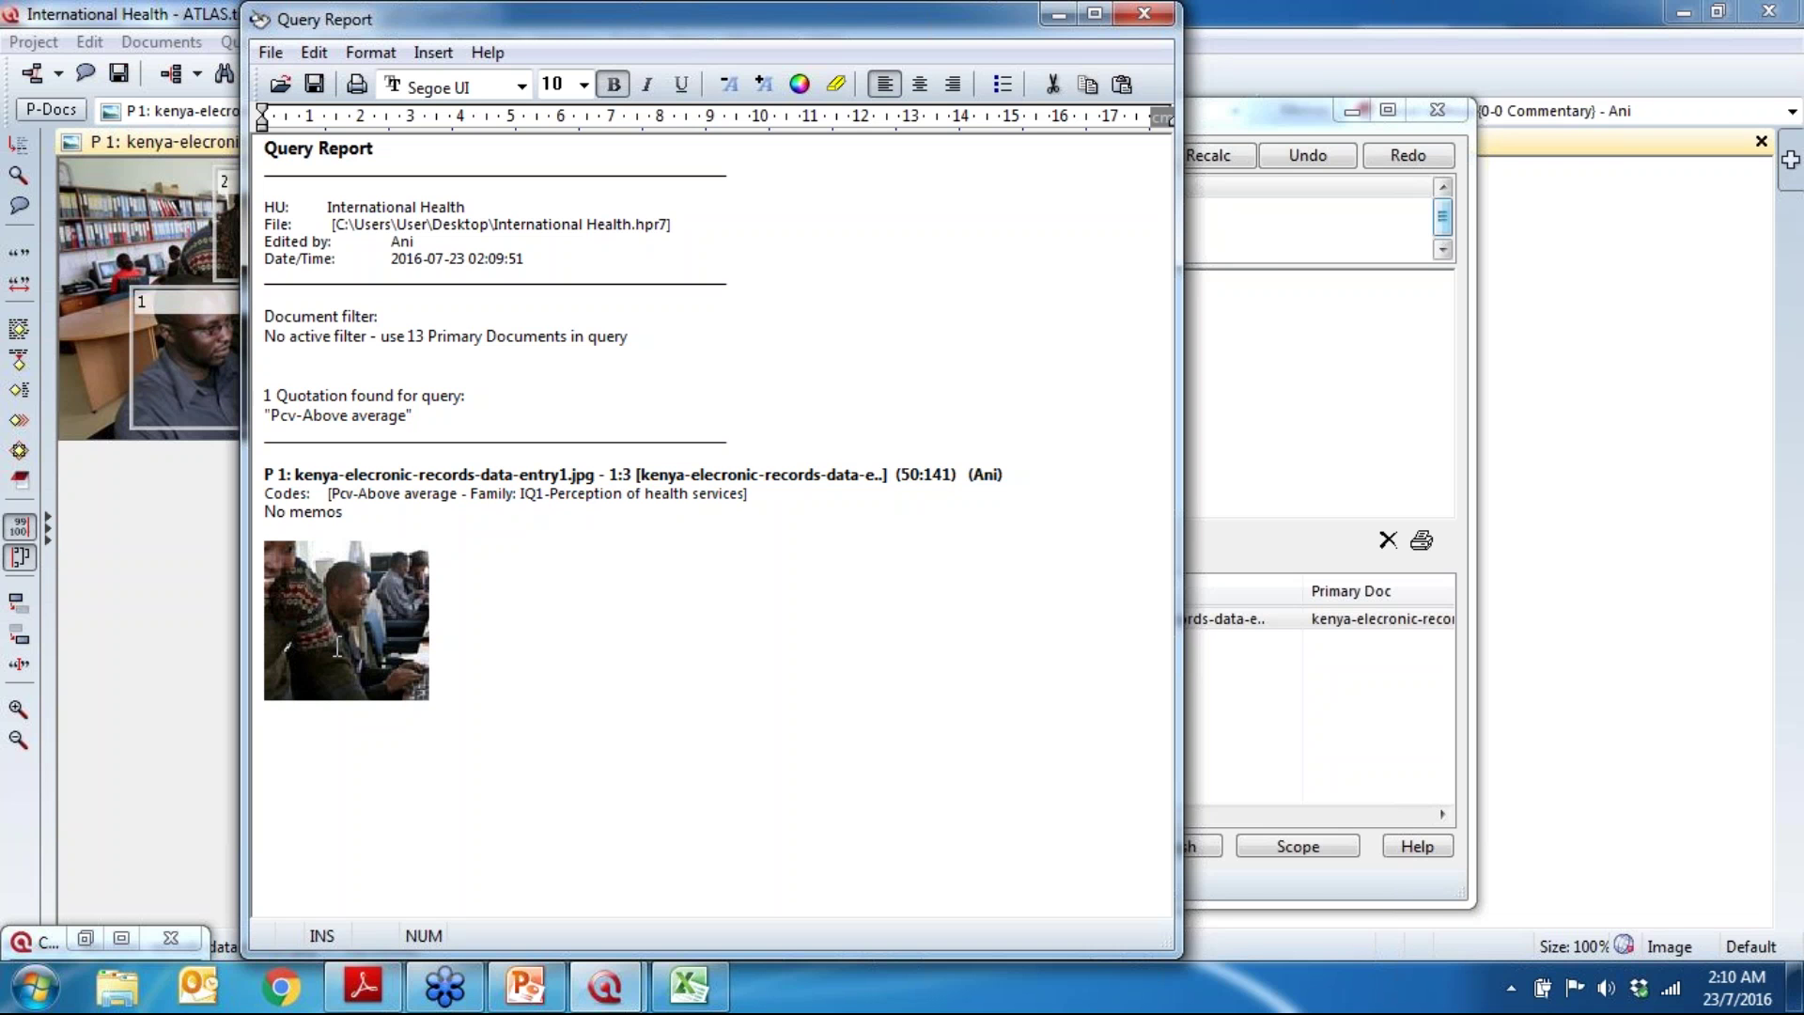
click(332, 591)
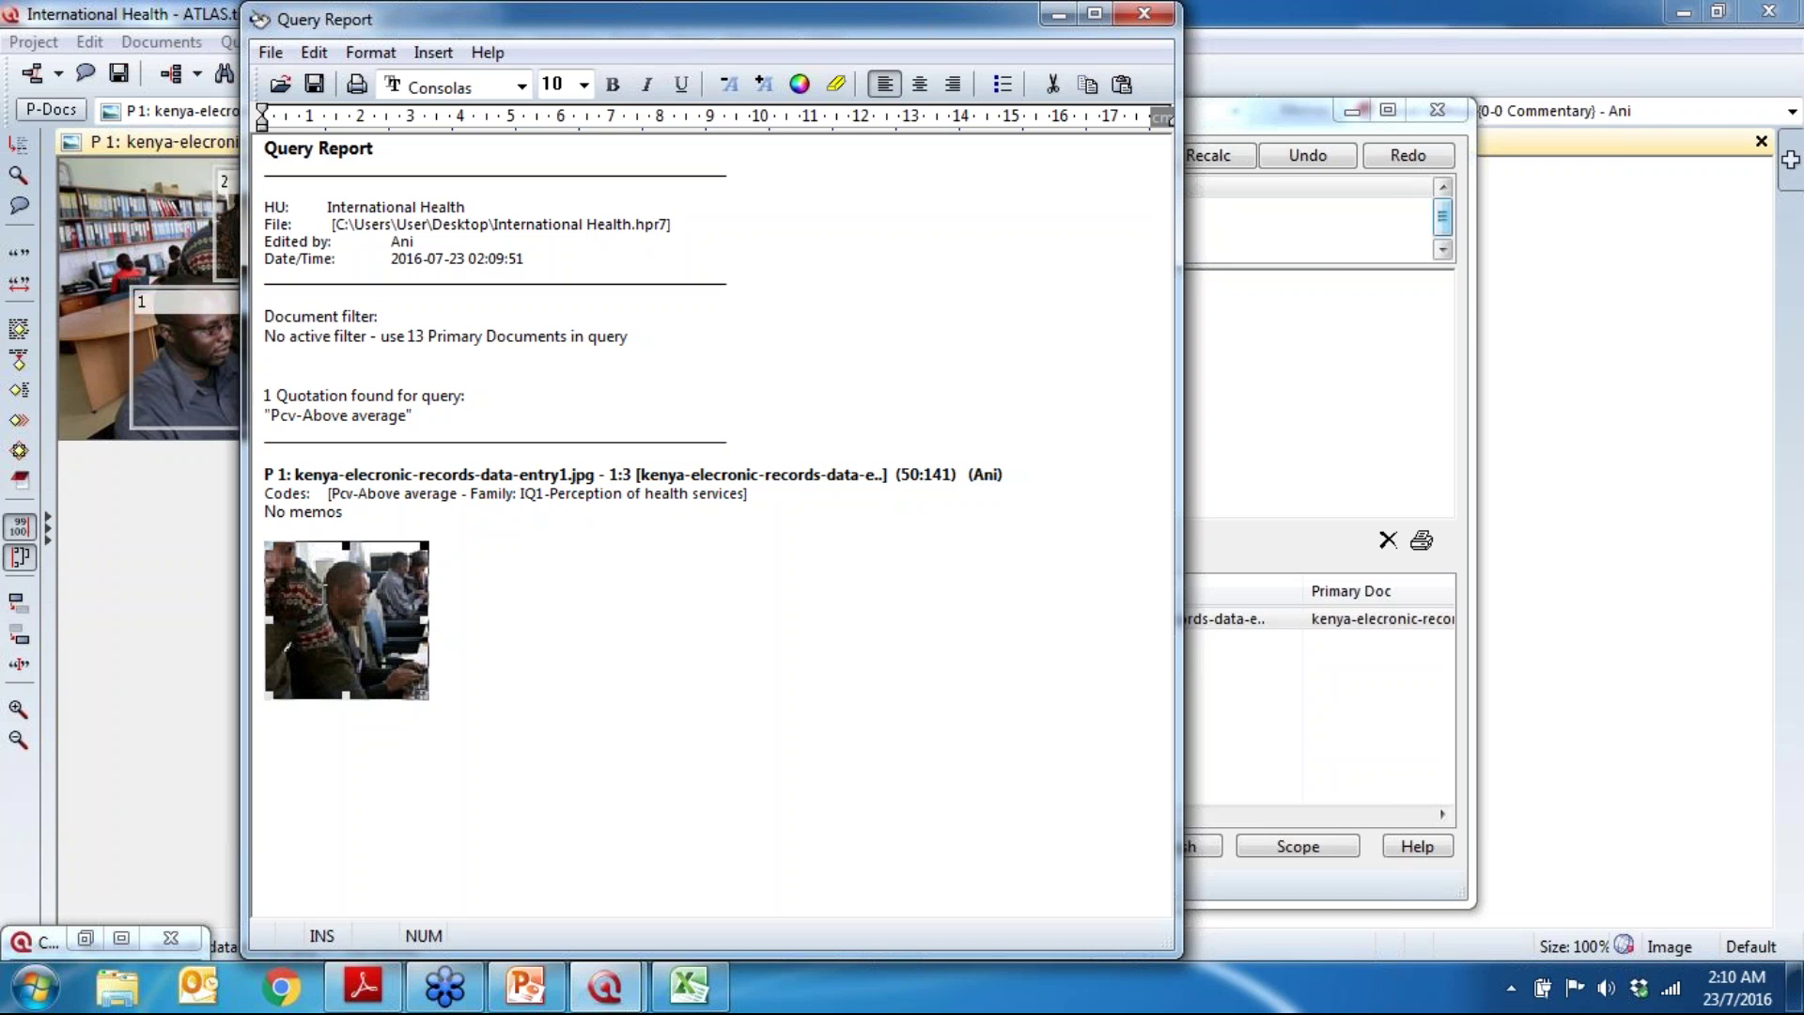
click(465, 665)
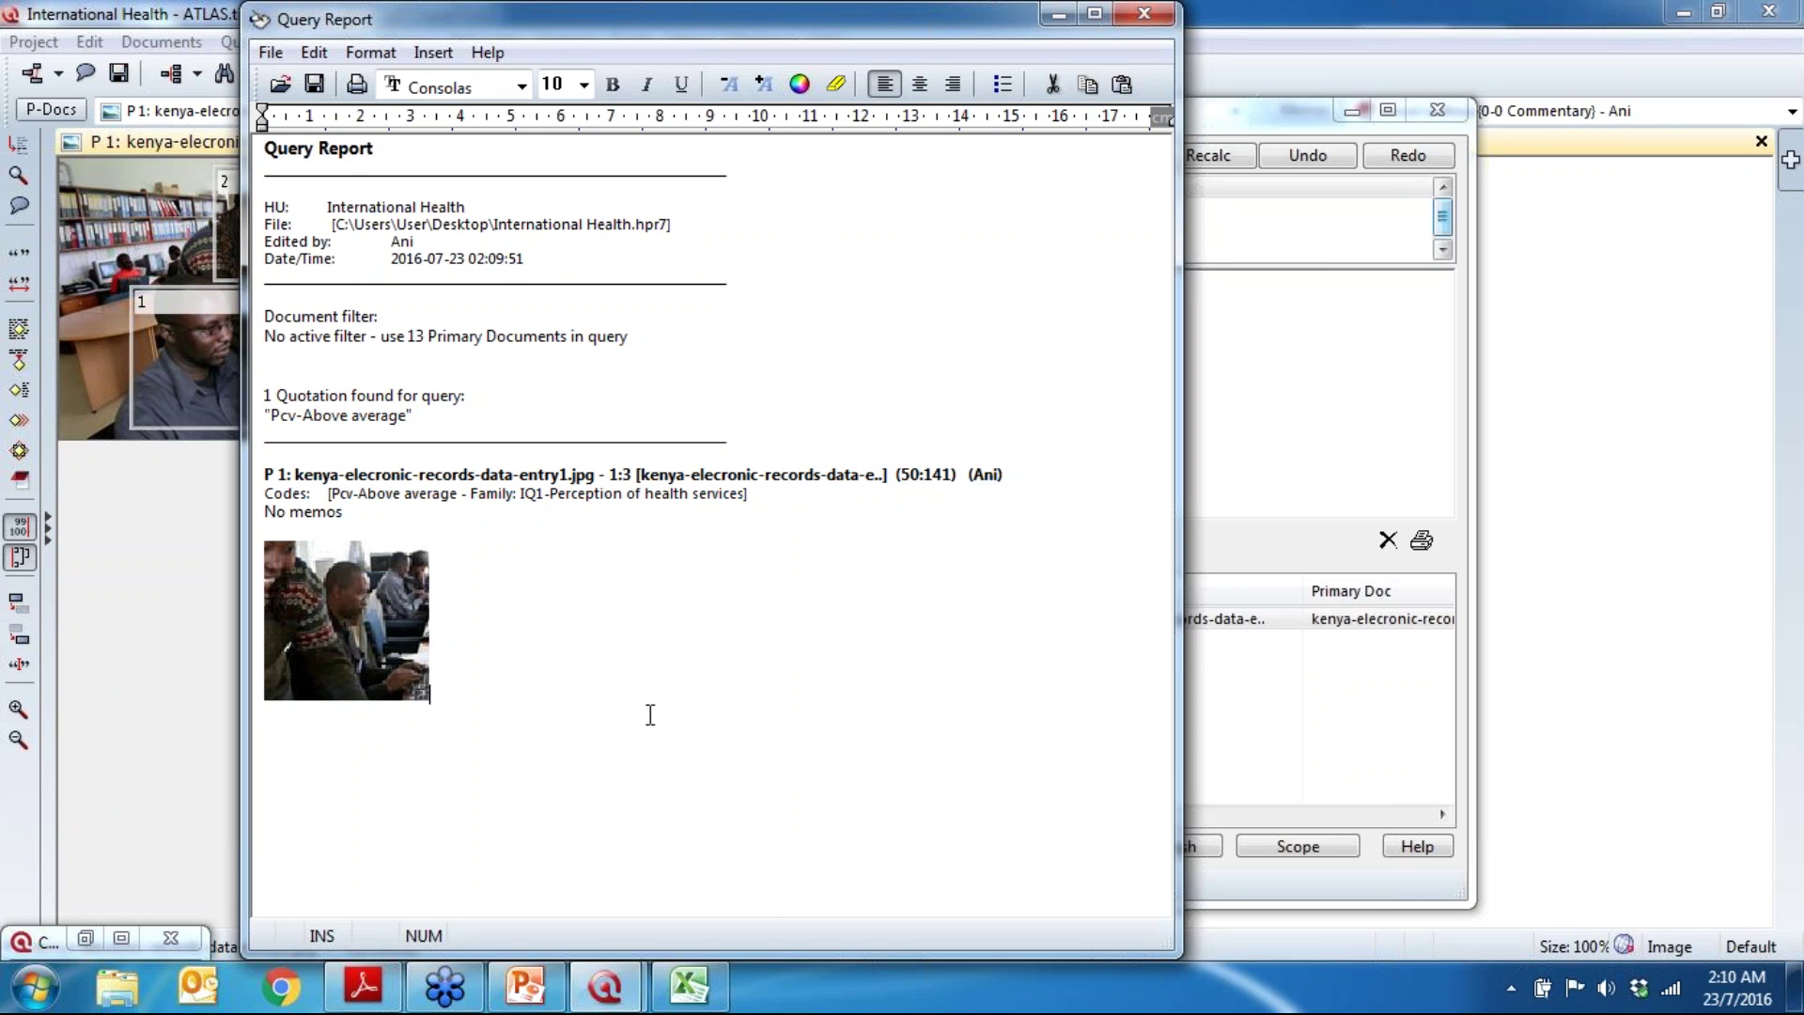
click(392, 616)
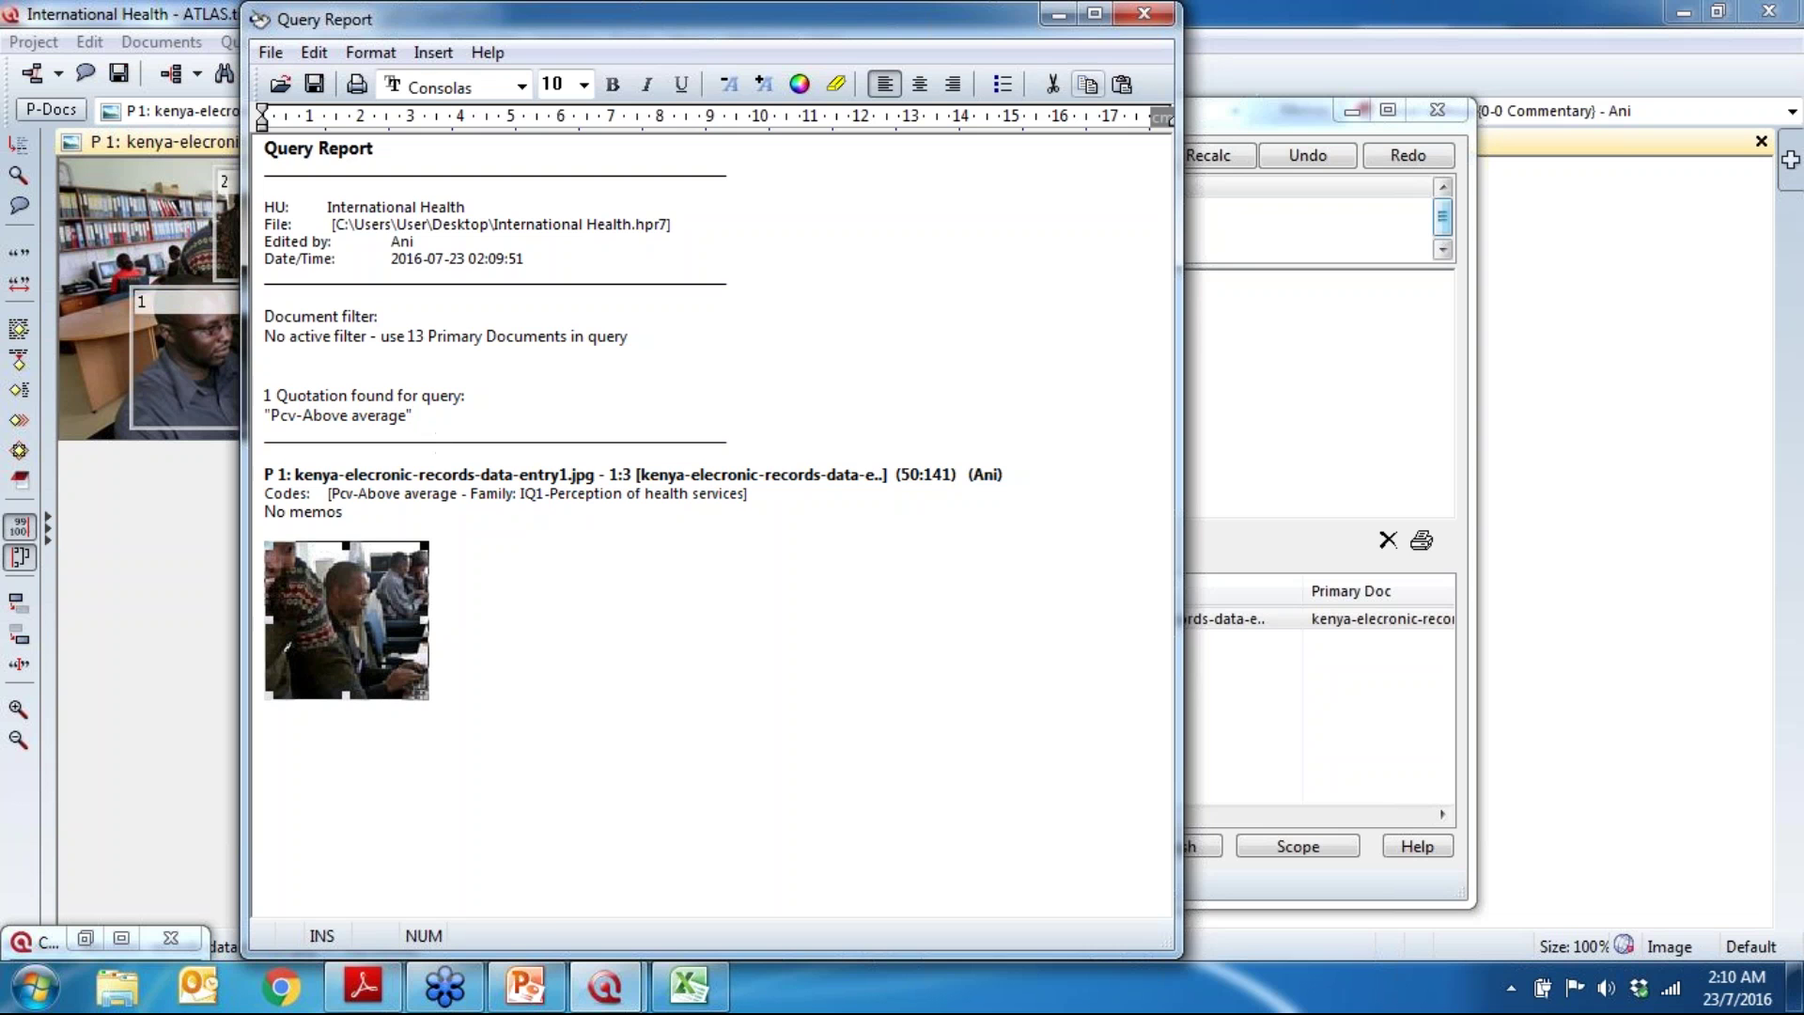
click(1146, 13)
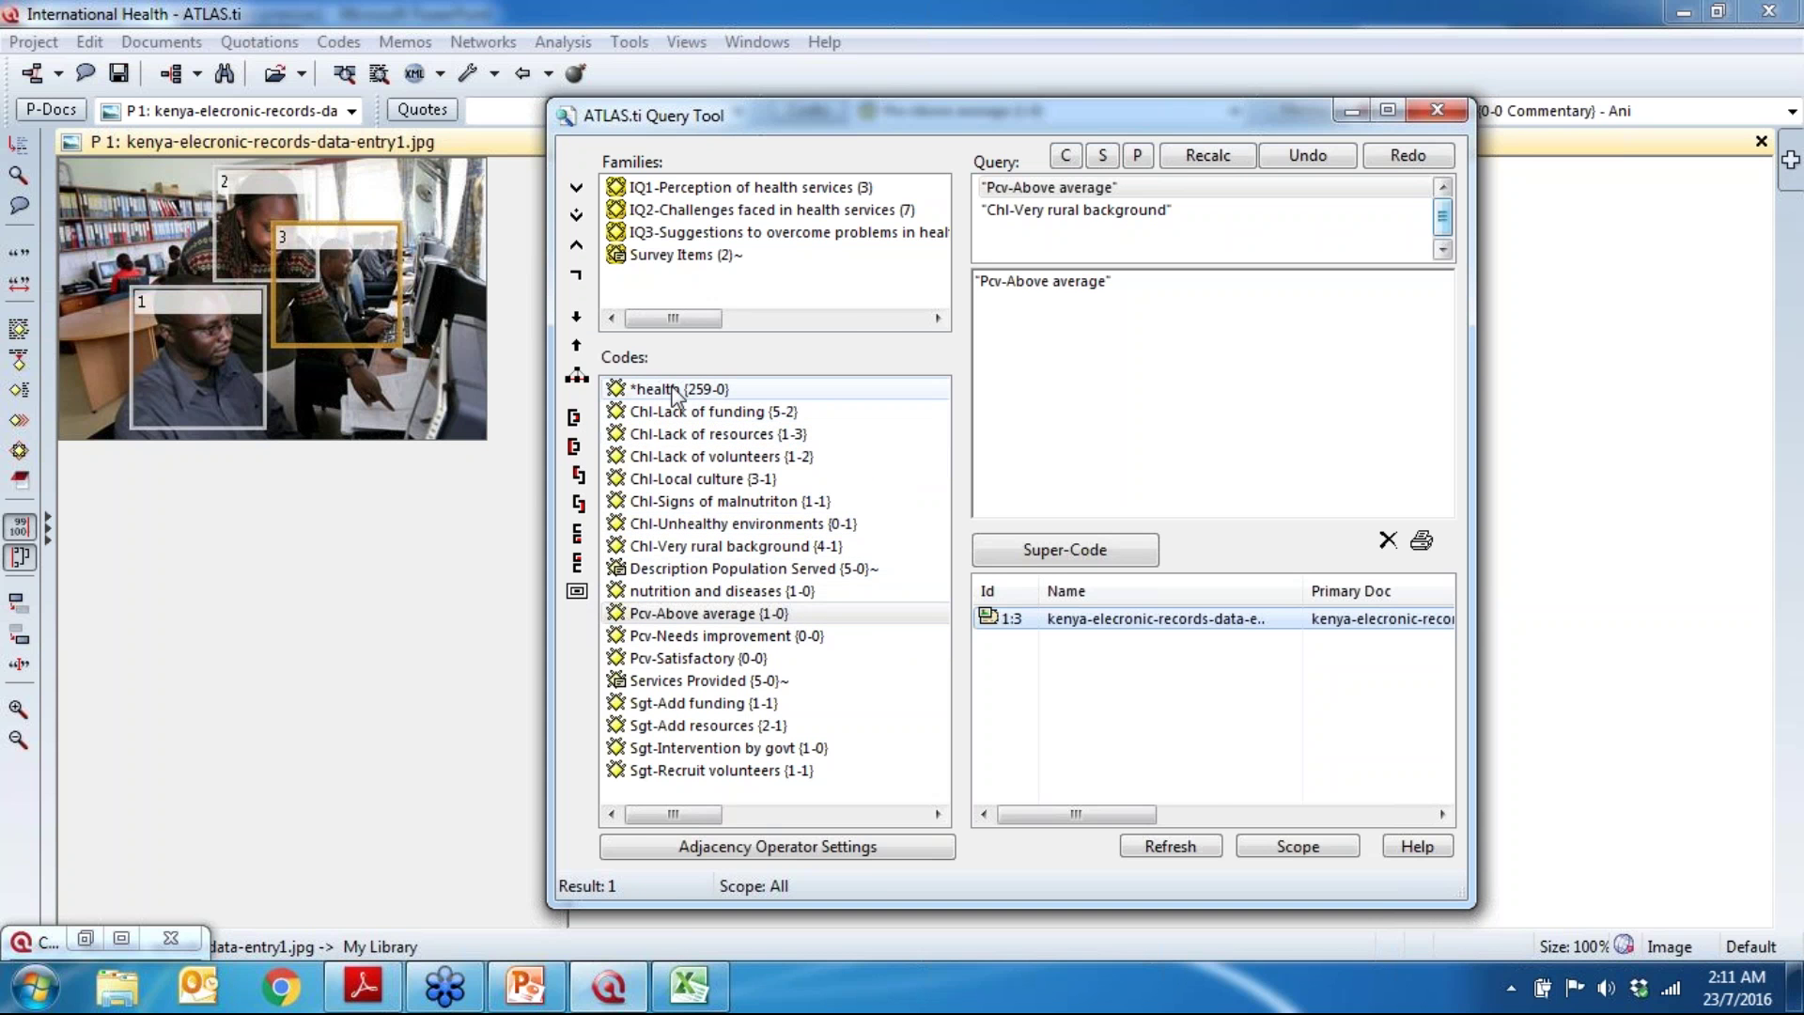
Step: Query the quotations where the code *health co-occurs with Chl-Lack of funding
double_click(718, 391)
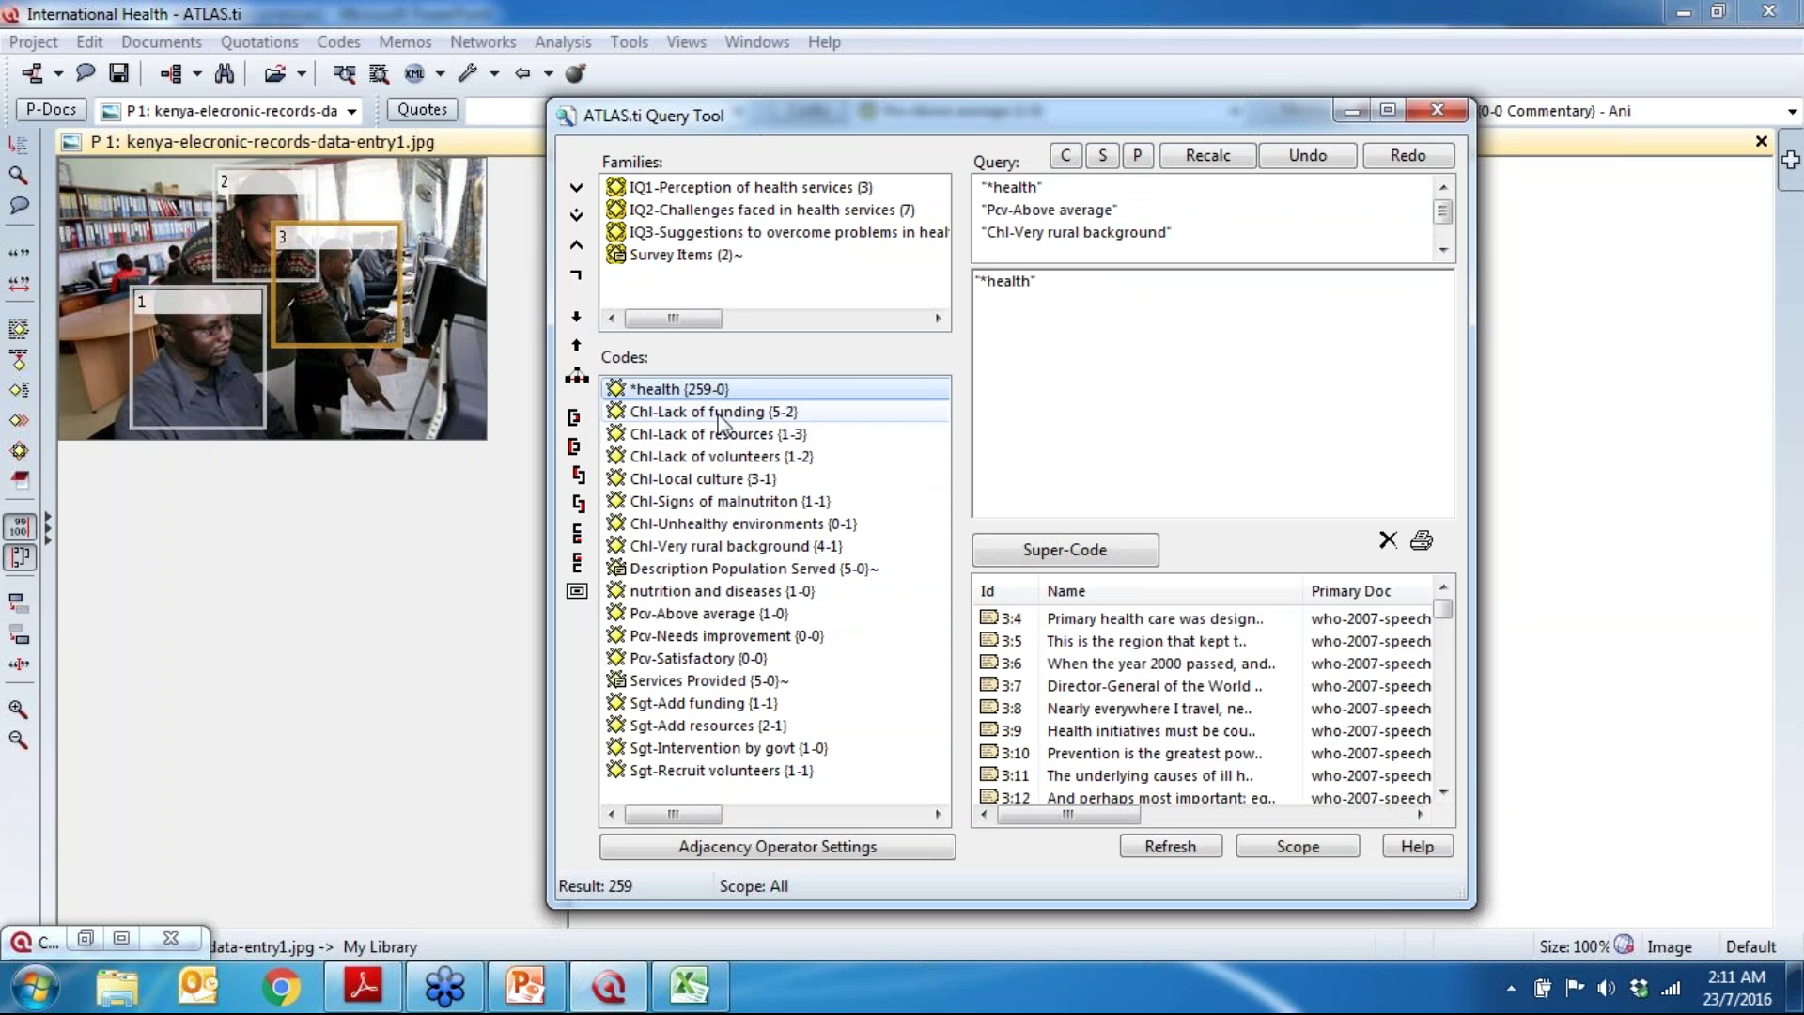
double_click(720, 414)
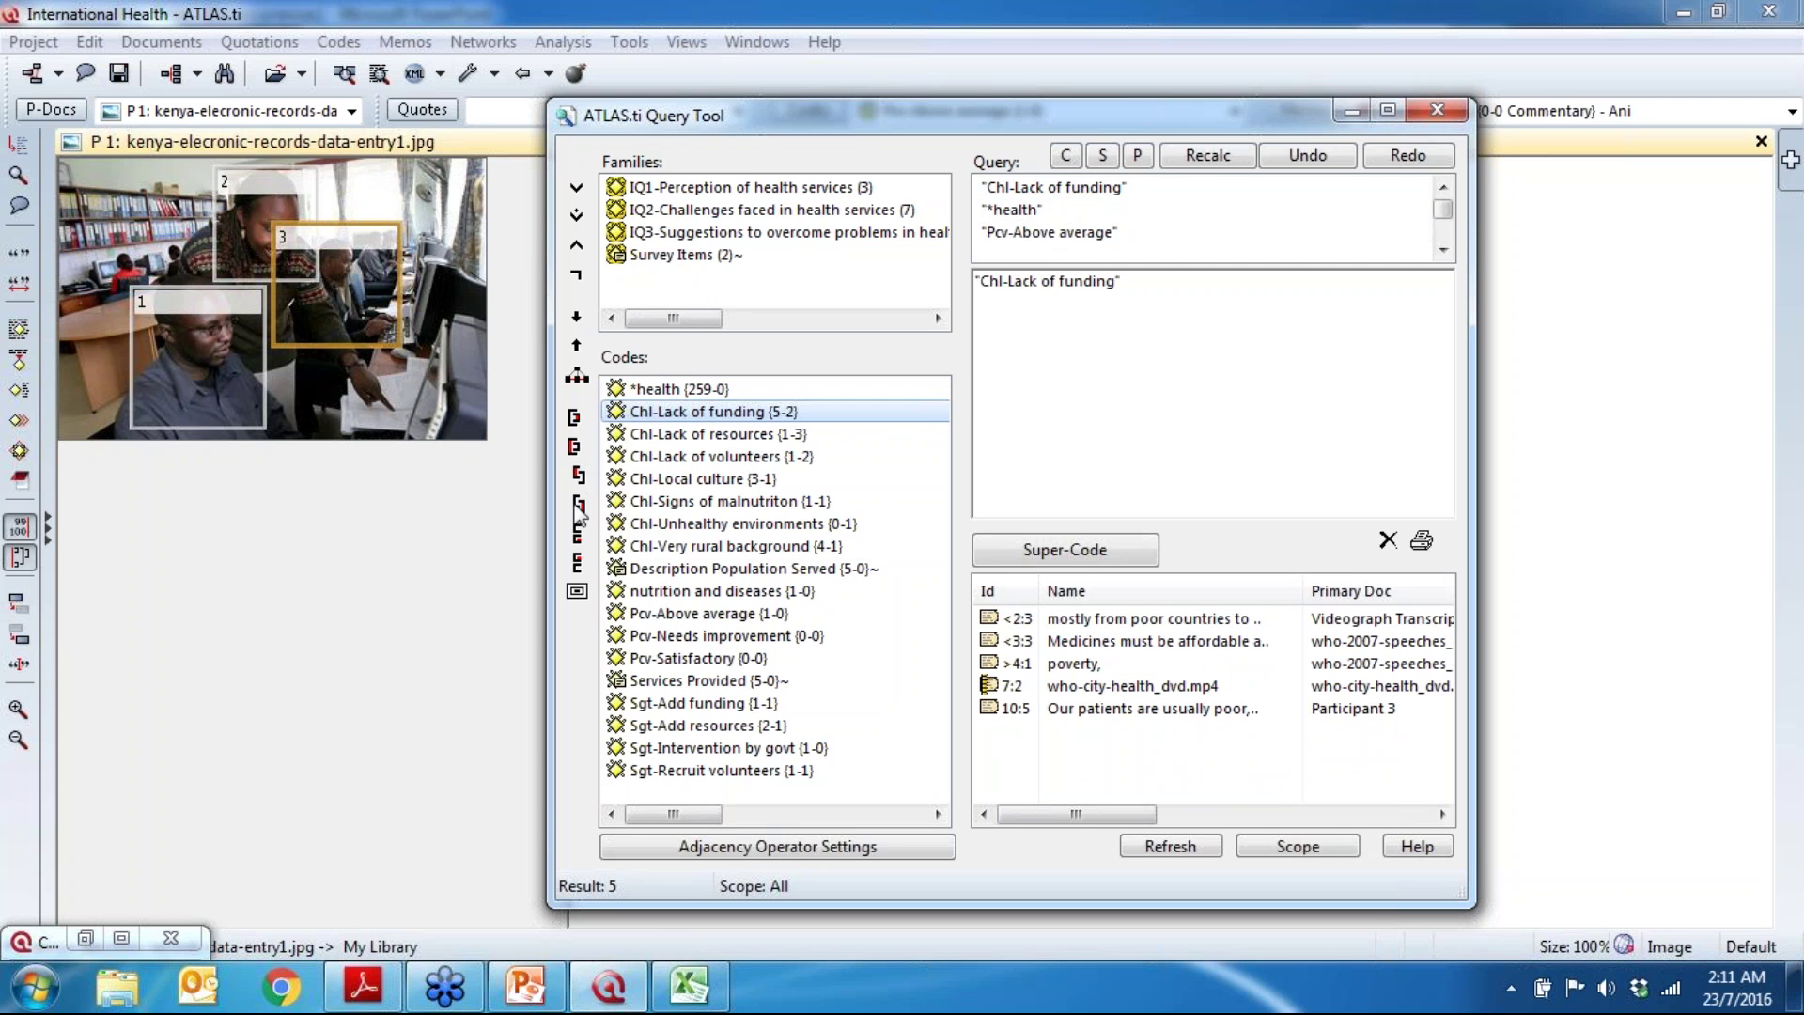
click(578, 592)
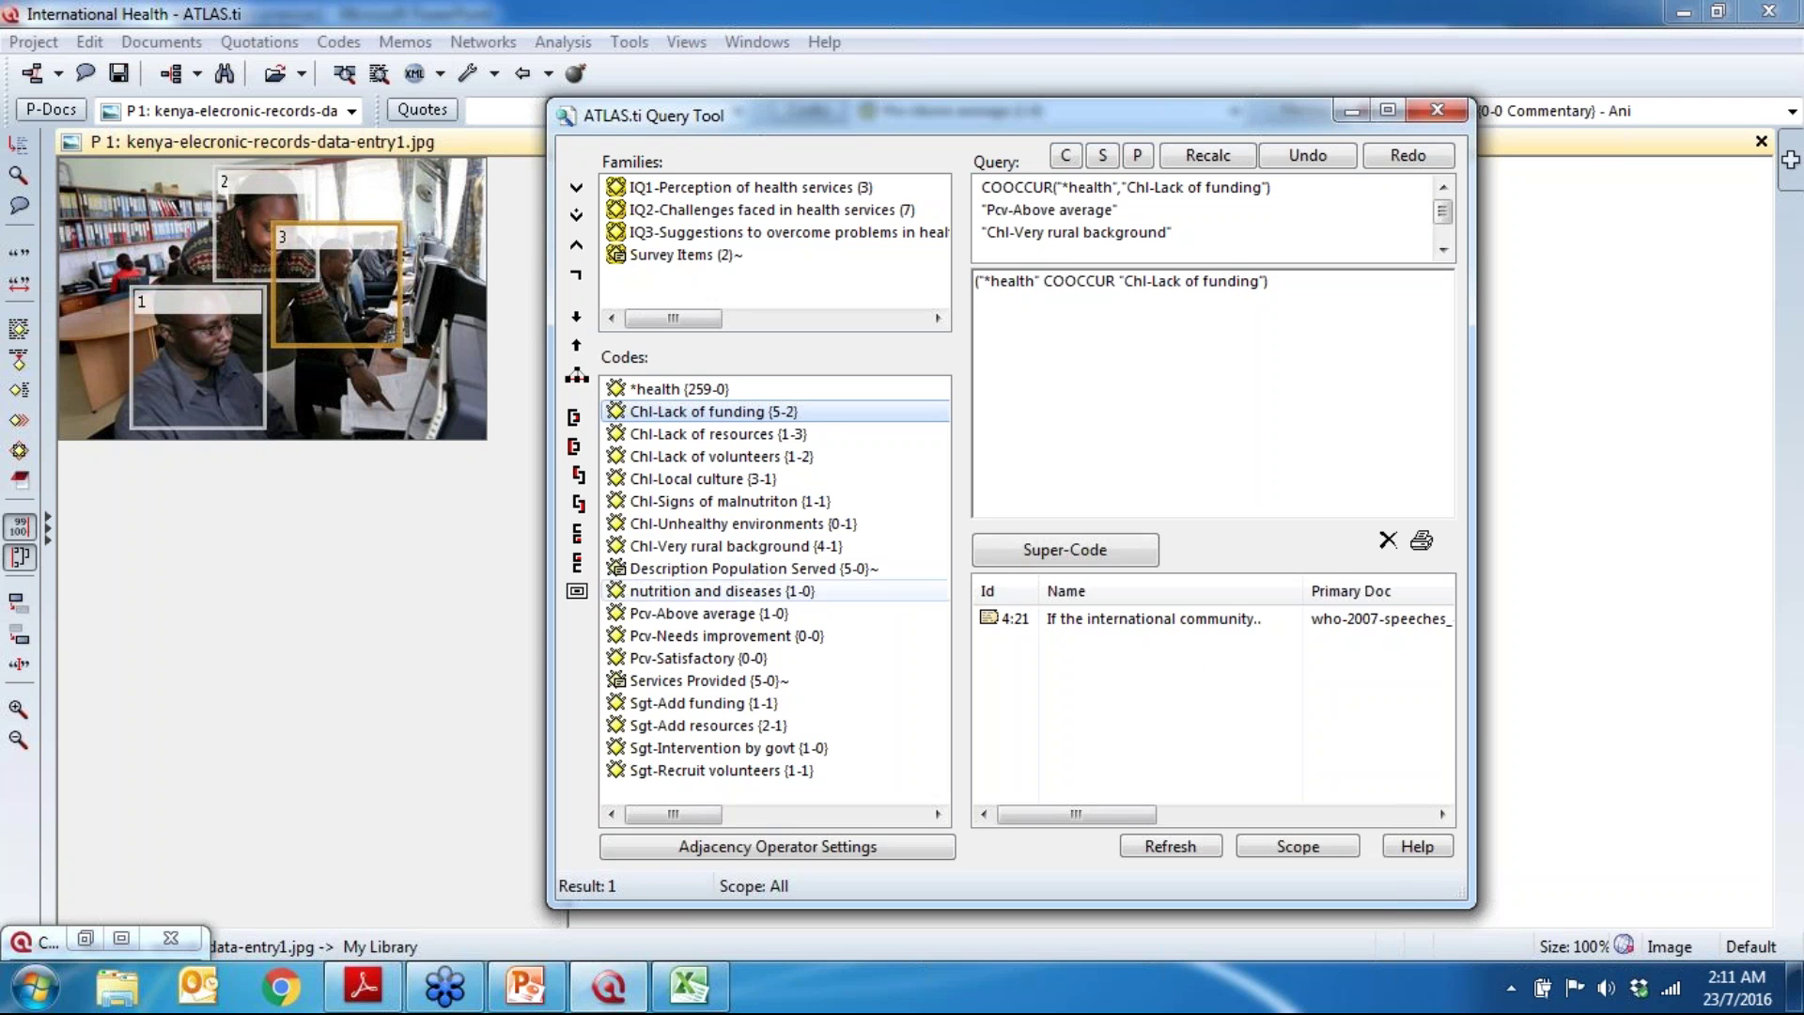
Step: Switch to the PowerPoint slide on co-occurrences to review how they are counted, and return to the ATLAS.ti Query Tool
click(532, 988)
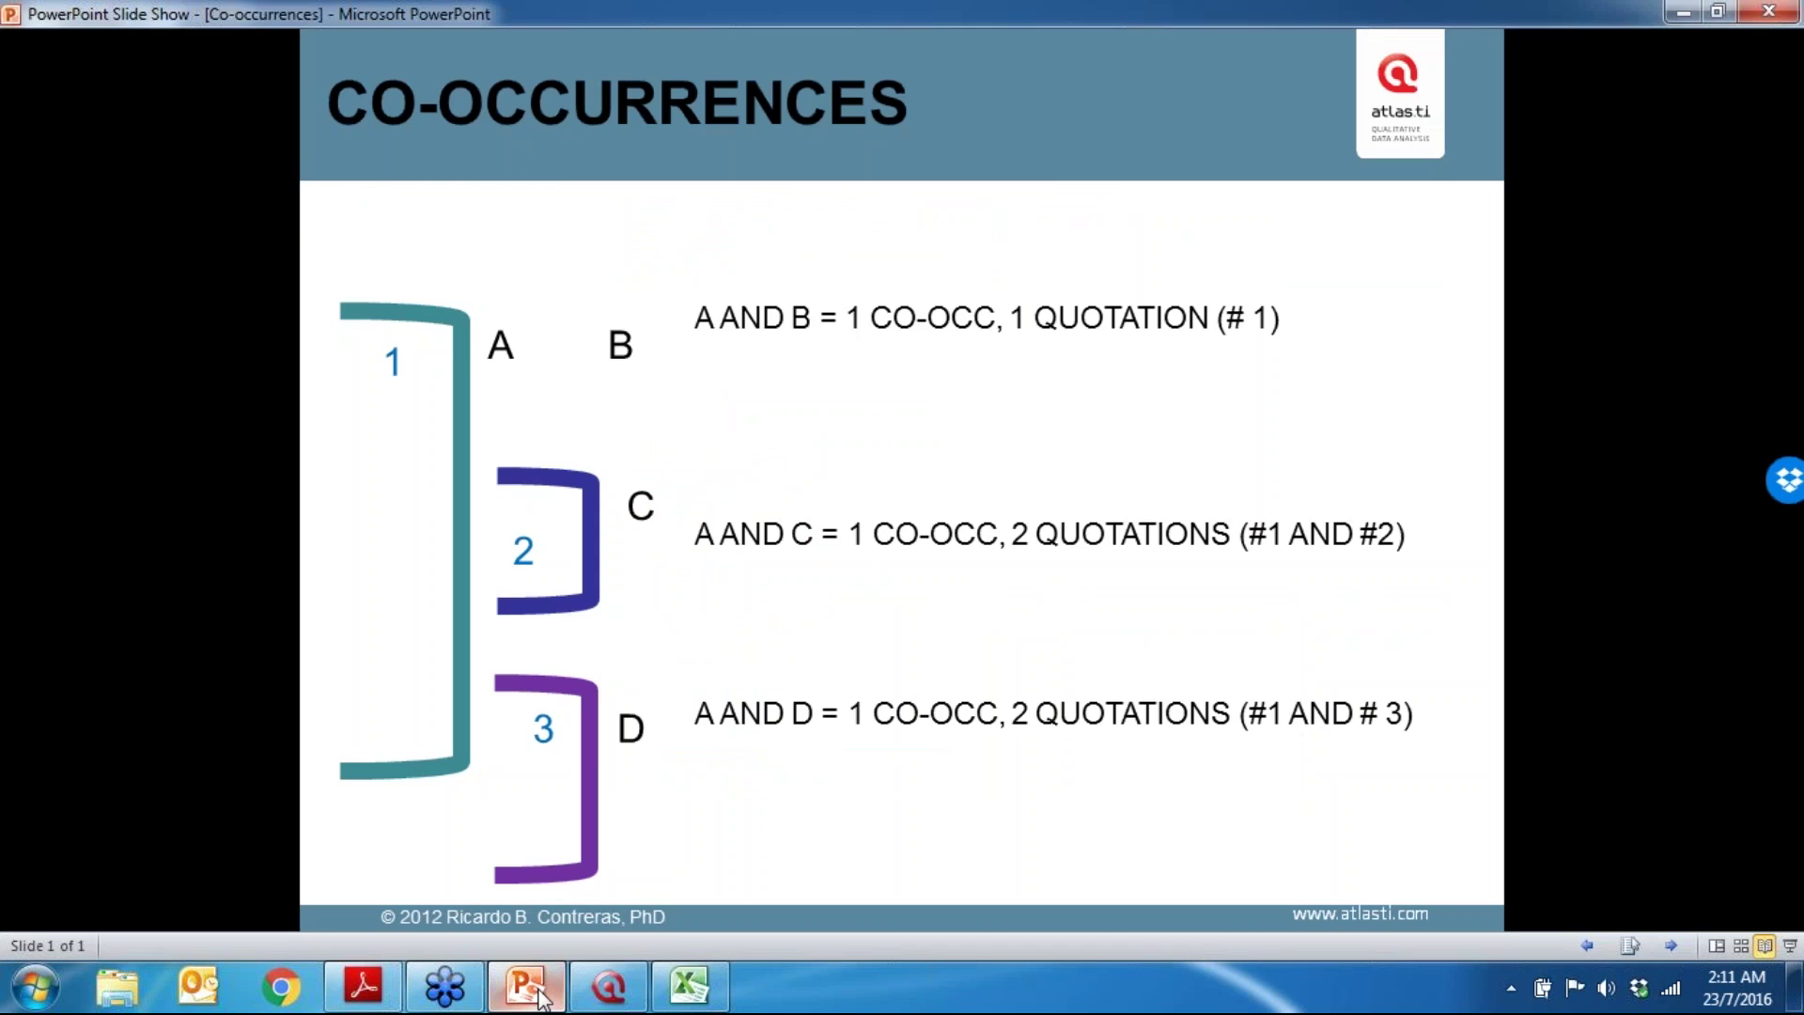
click(609, 986)
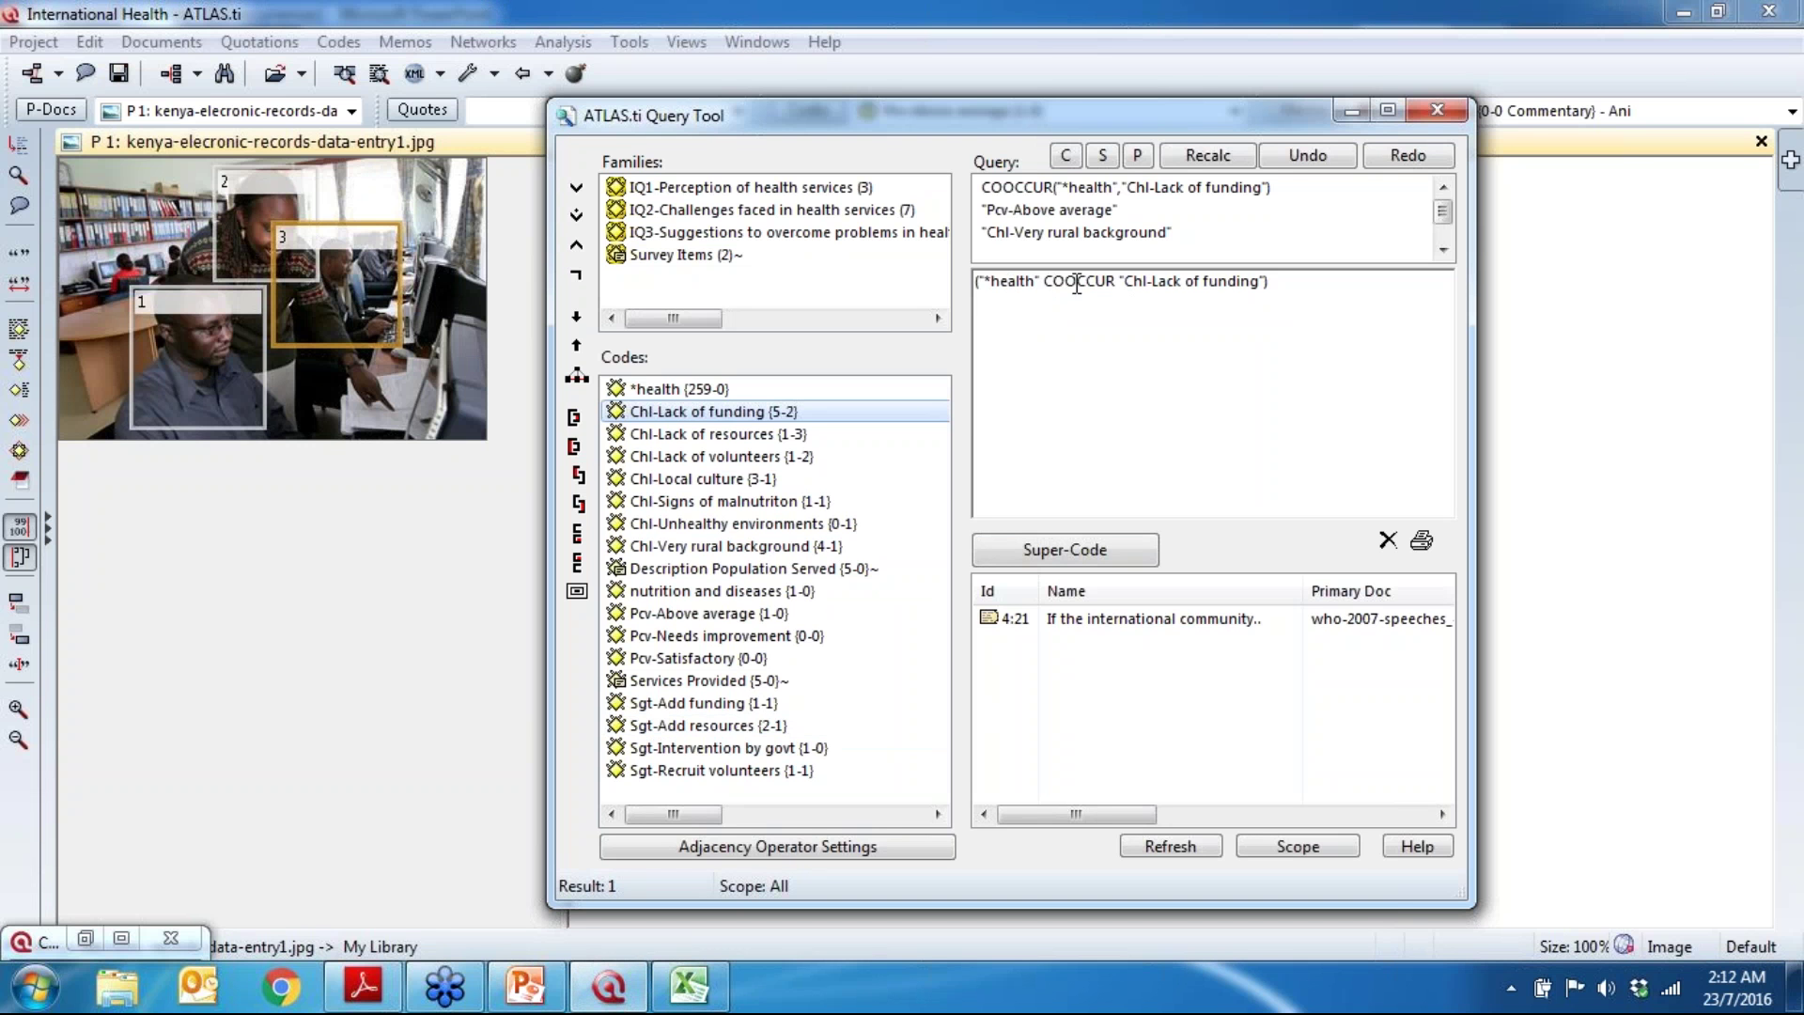
click(1791, 381)
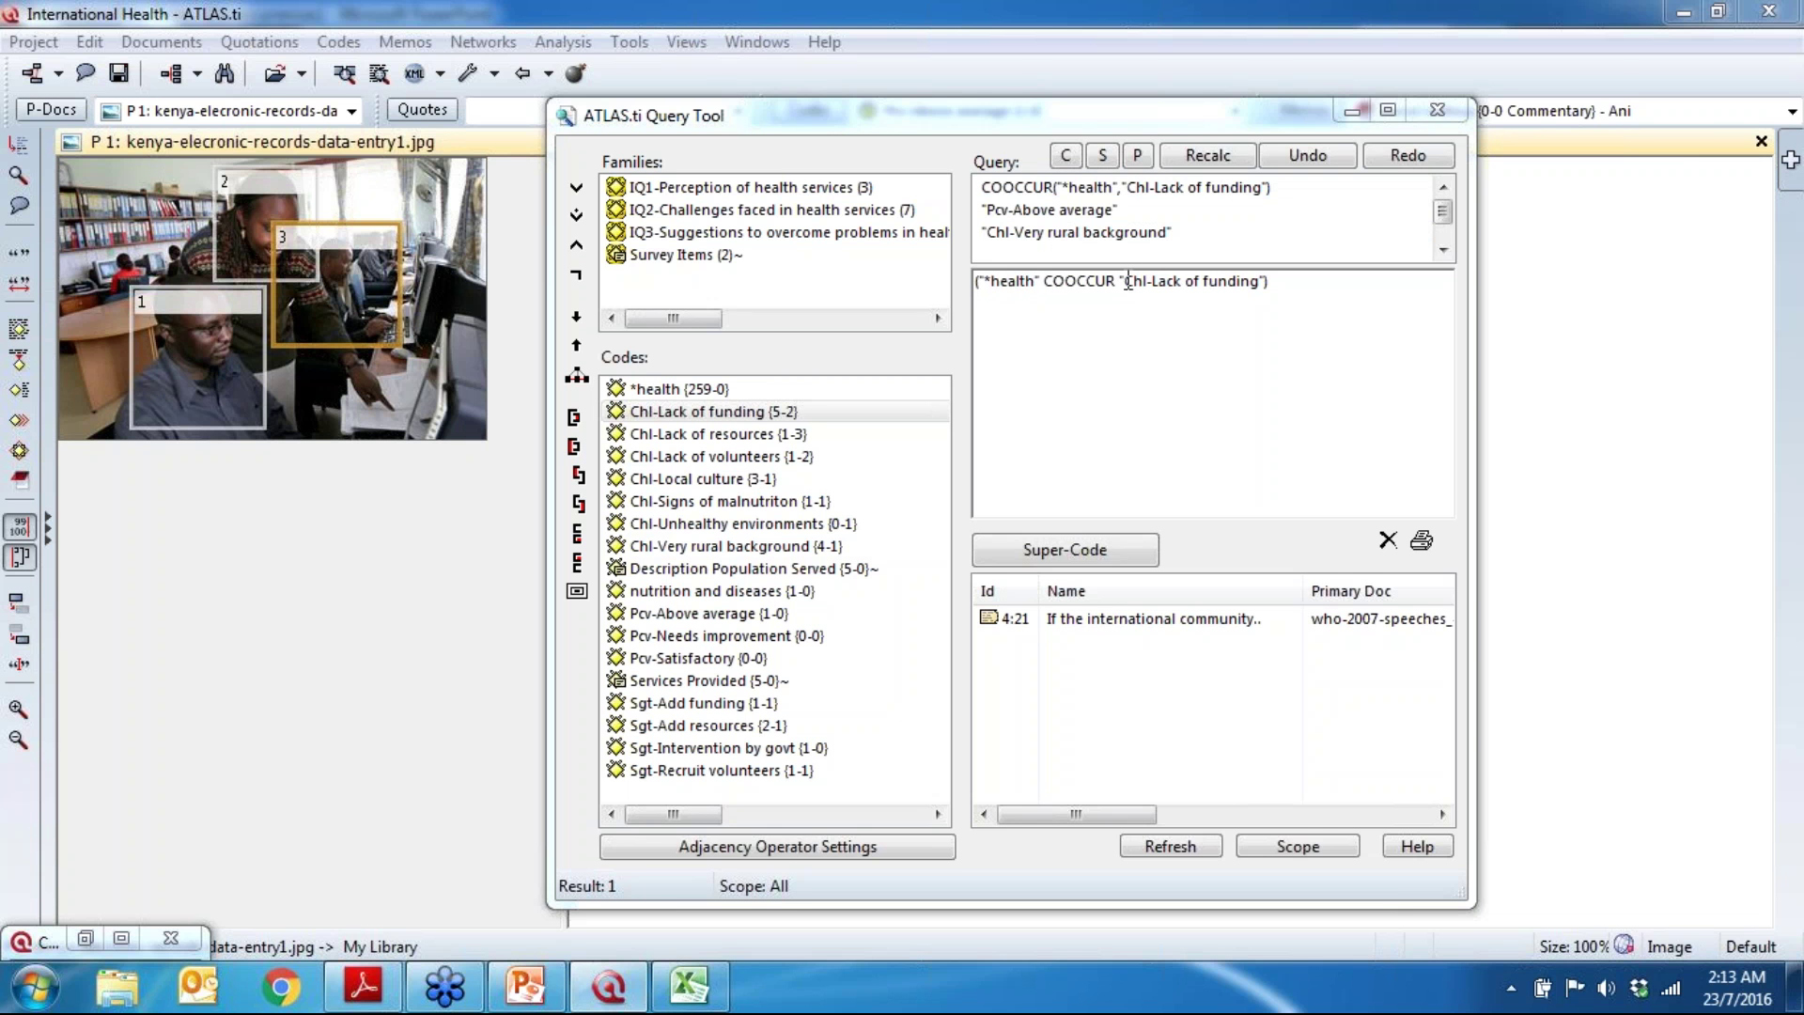
Step: Show the retrieved quotation 4:21 in its PDF document and move the Query Tool window away from the highlighted text
double_click(1177, 620)
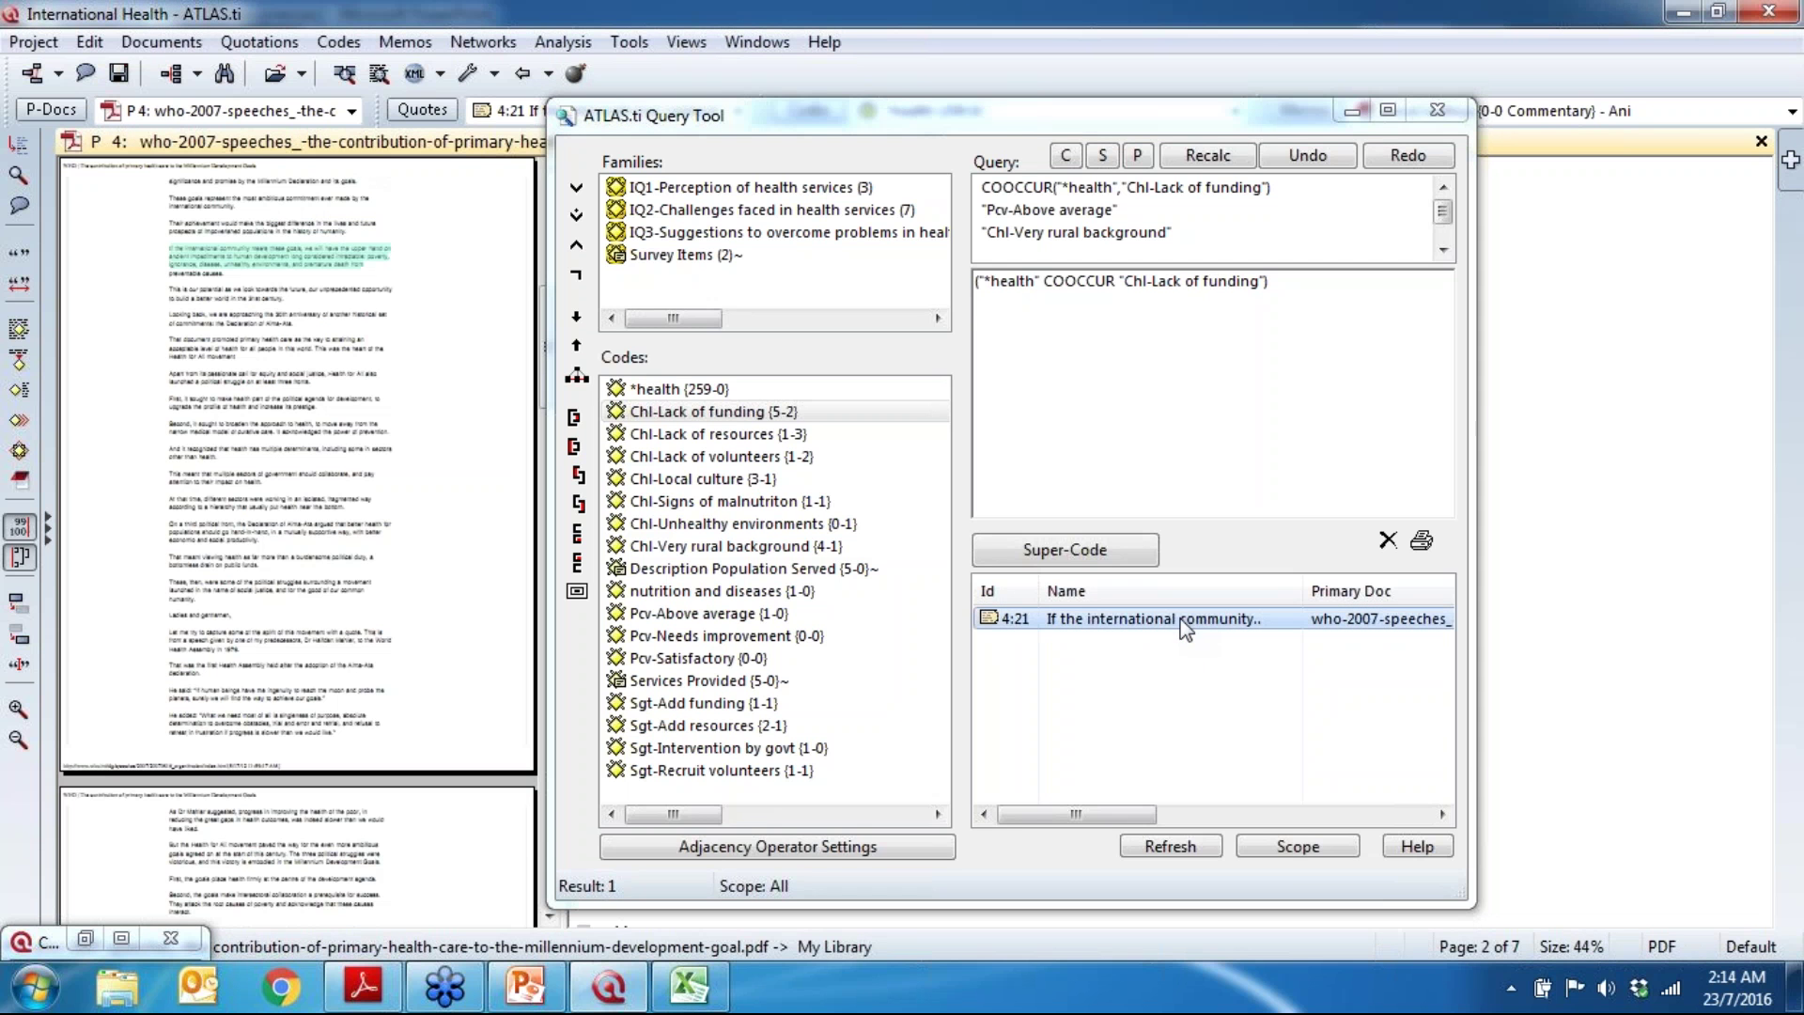
drag(911, 121, 927, 56)
click(1118, 563)
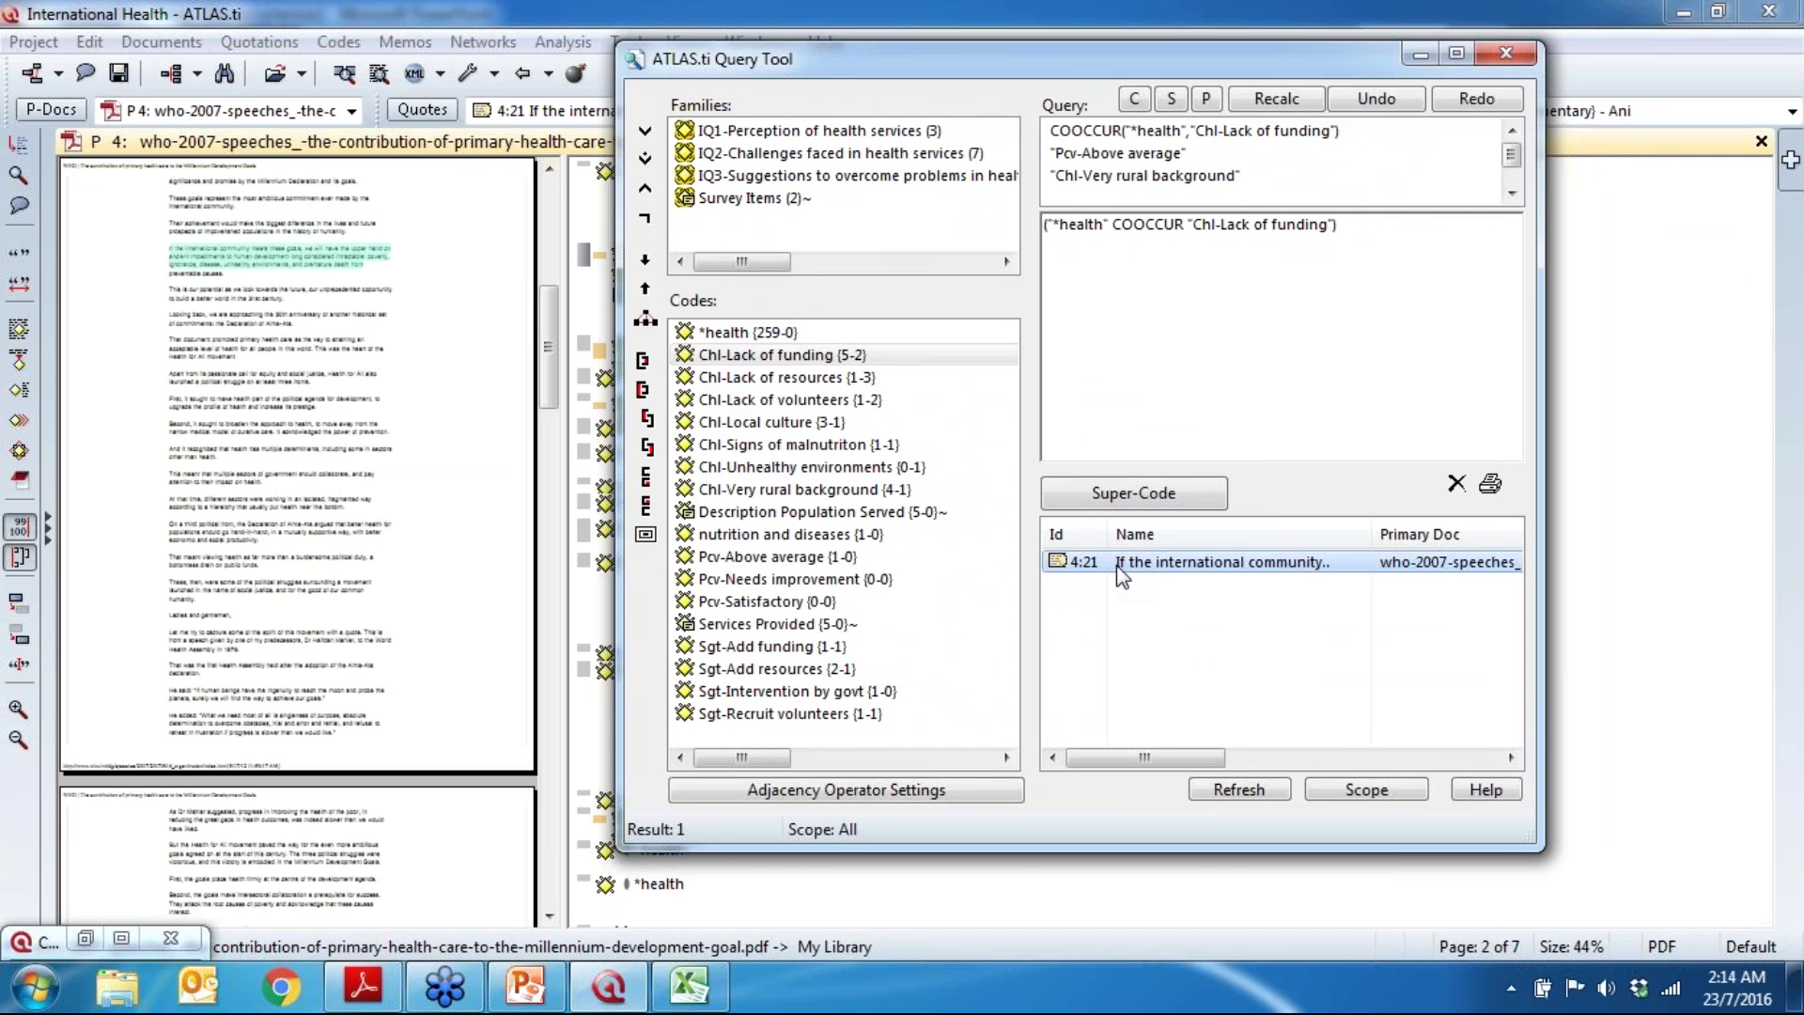
Step: Output the co-occurrence results as a Full Content report in the editor, highlight the text of quotation 4:21, and close the report
click(1490, 487)
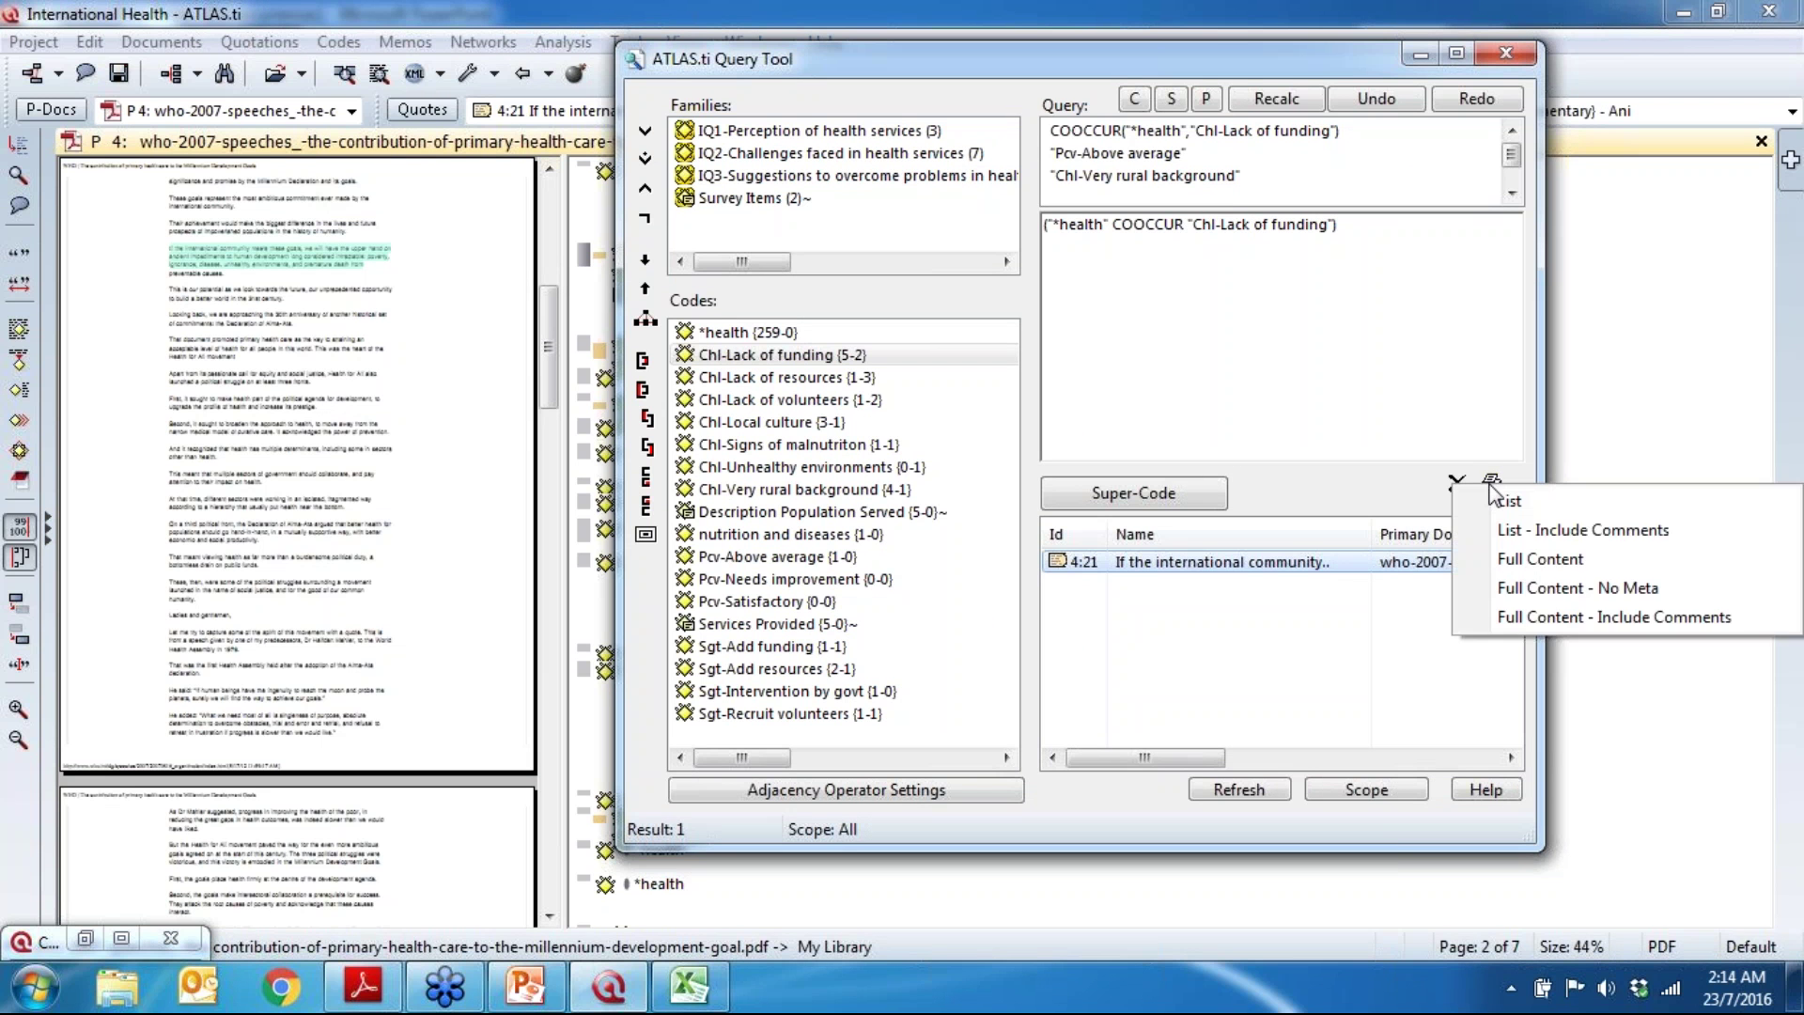
click(1546, 561)
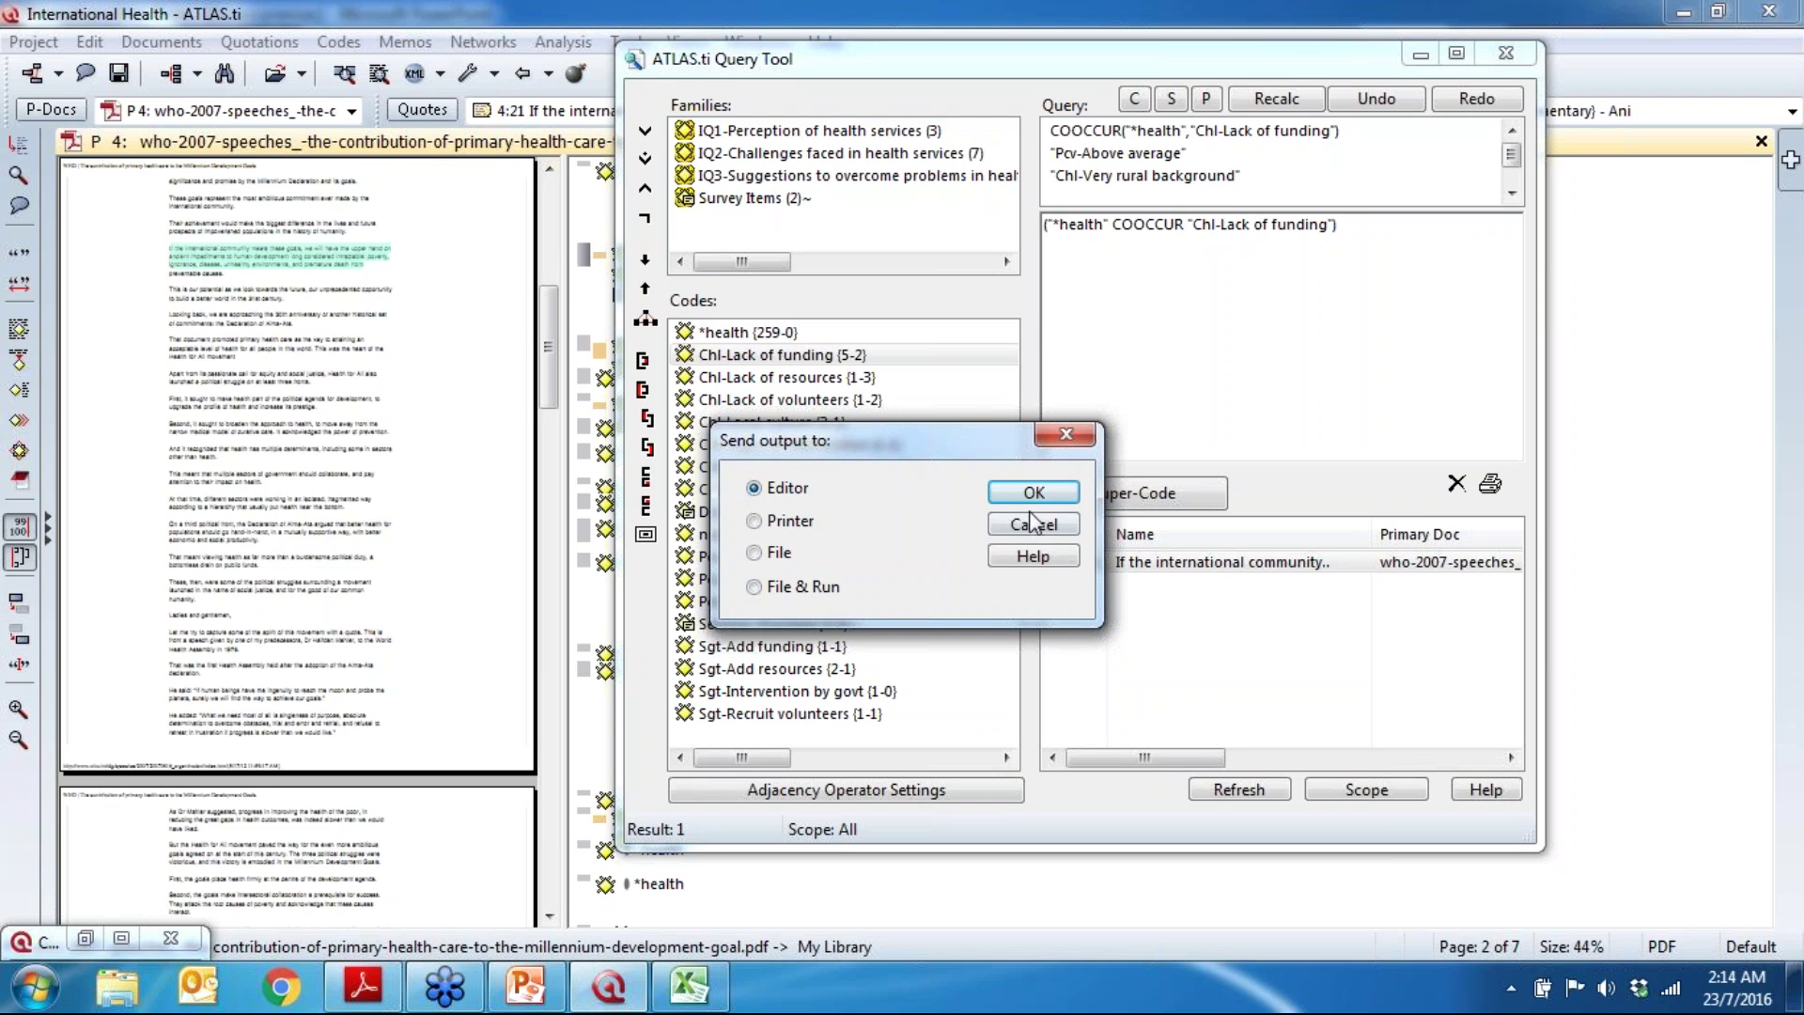
click(1066, 493)
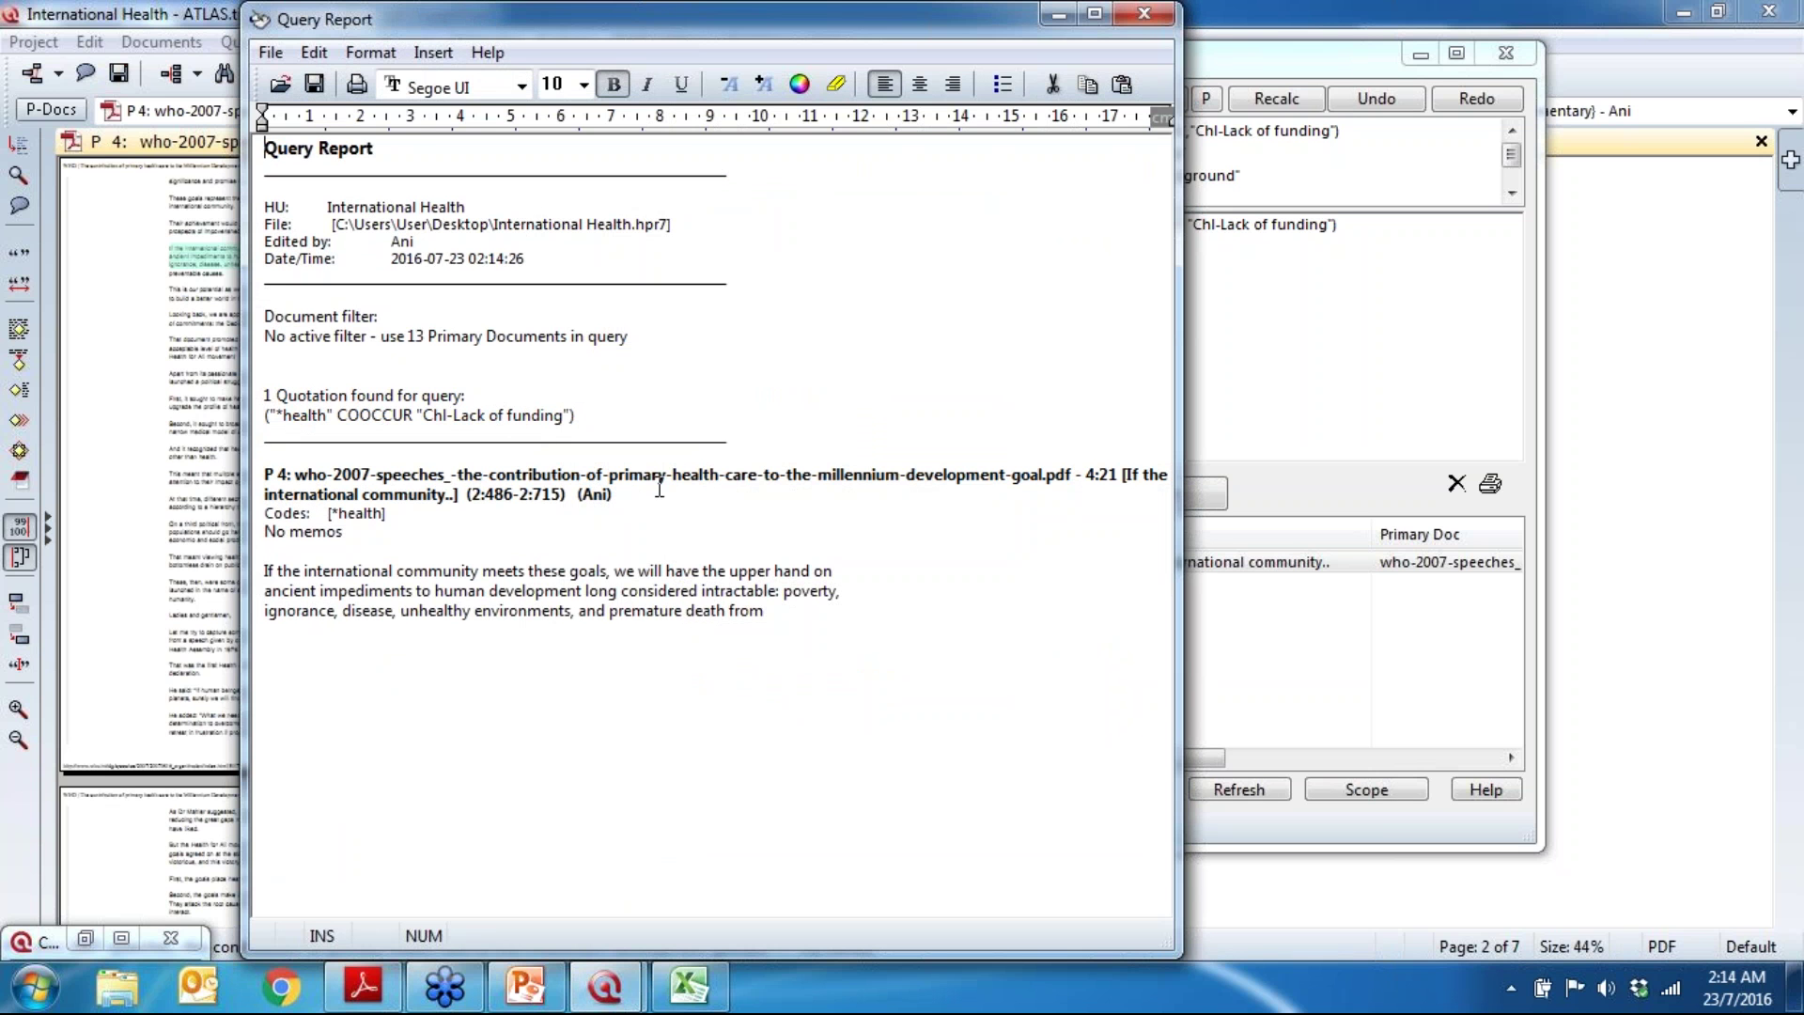
drag(1087, 475, 1120, 478)
drag(781, 618, 172, 577)
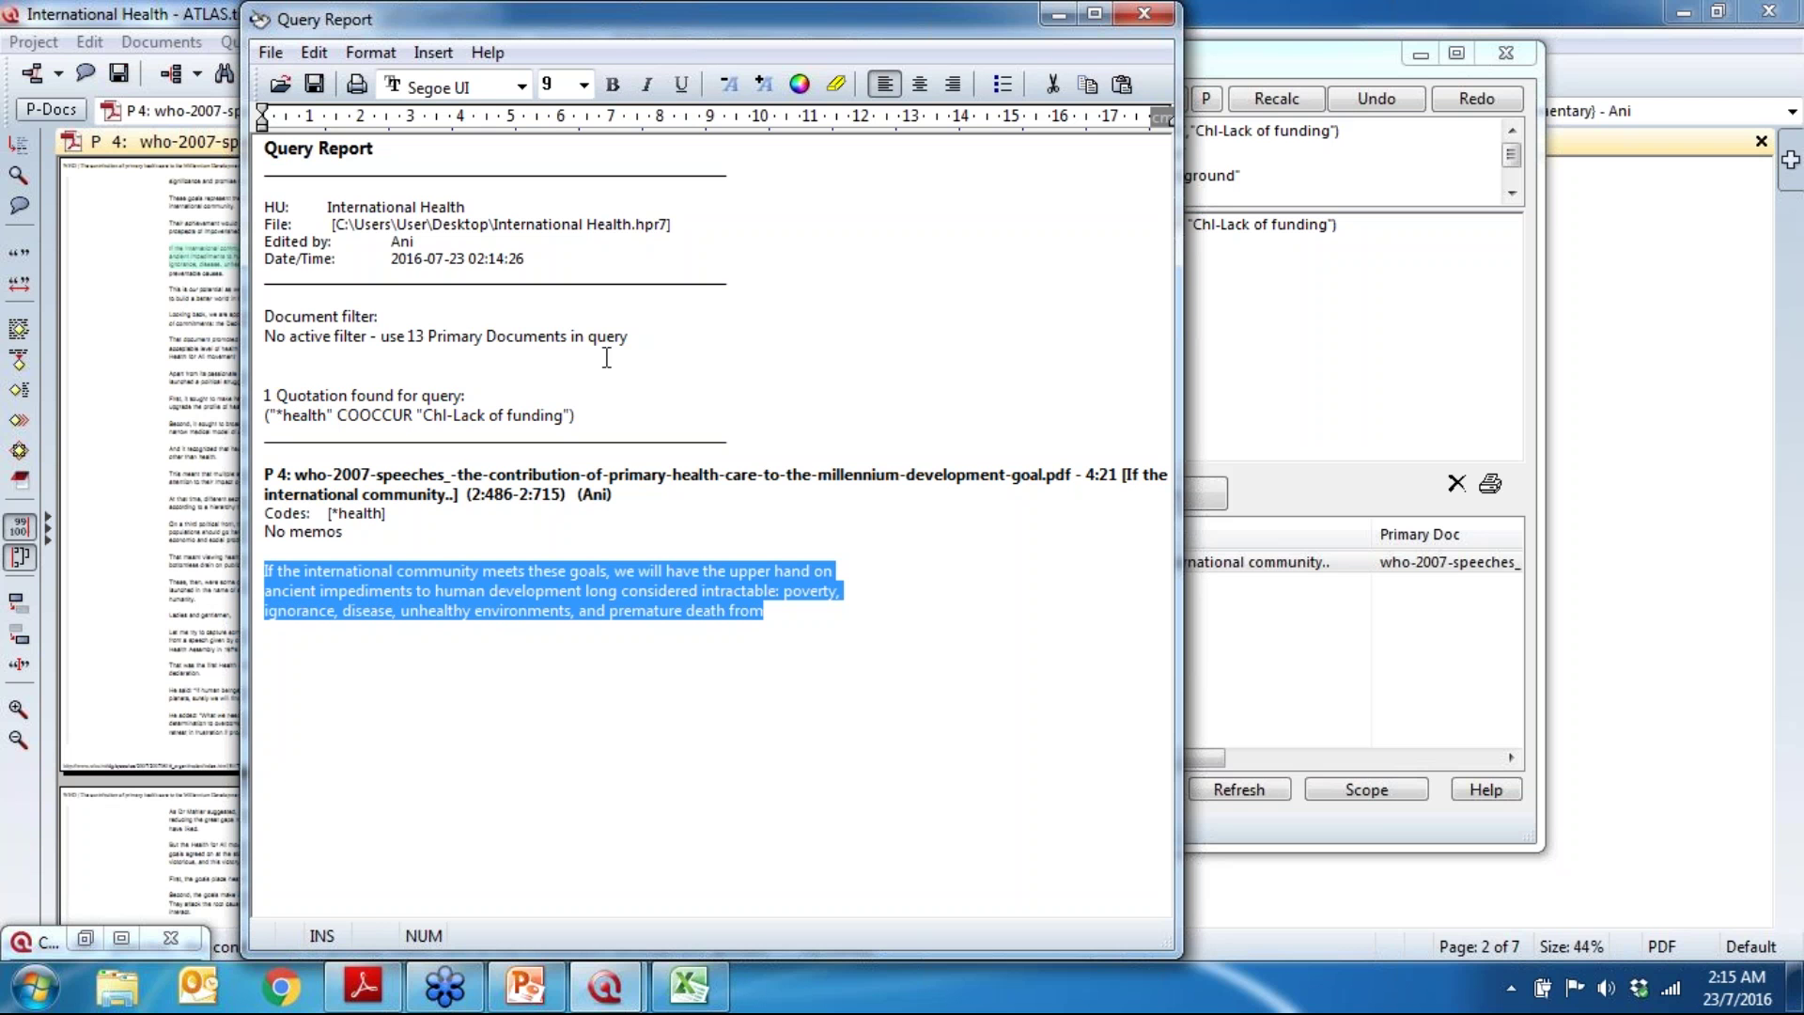
click(1145, 13)
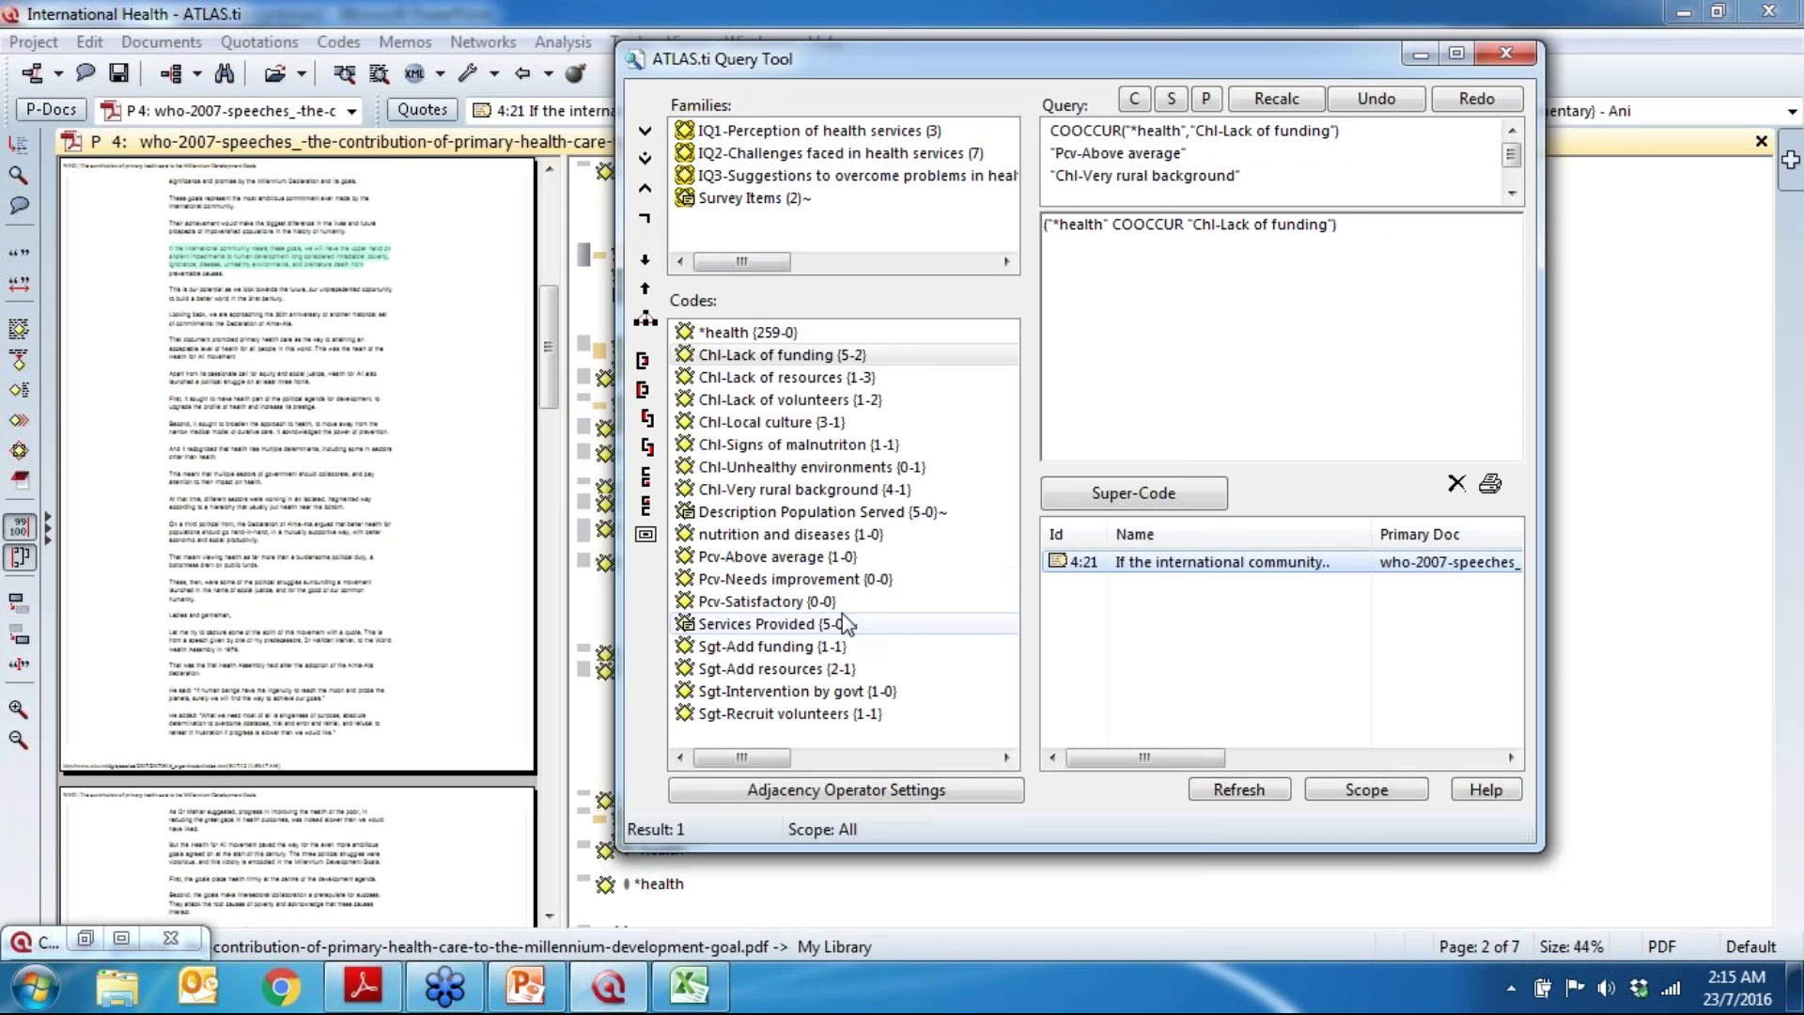
Step: Query the quotations where the code *health co-occurs with Chl-Very rural background
double_click(793, 335)
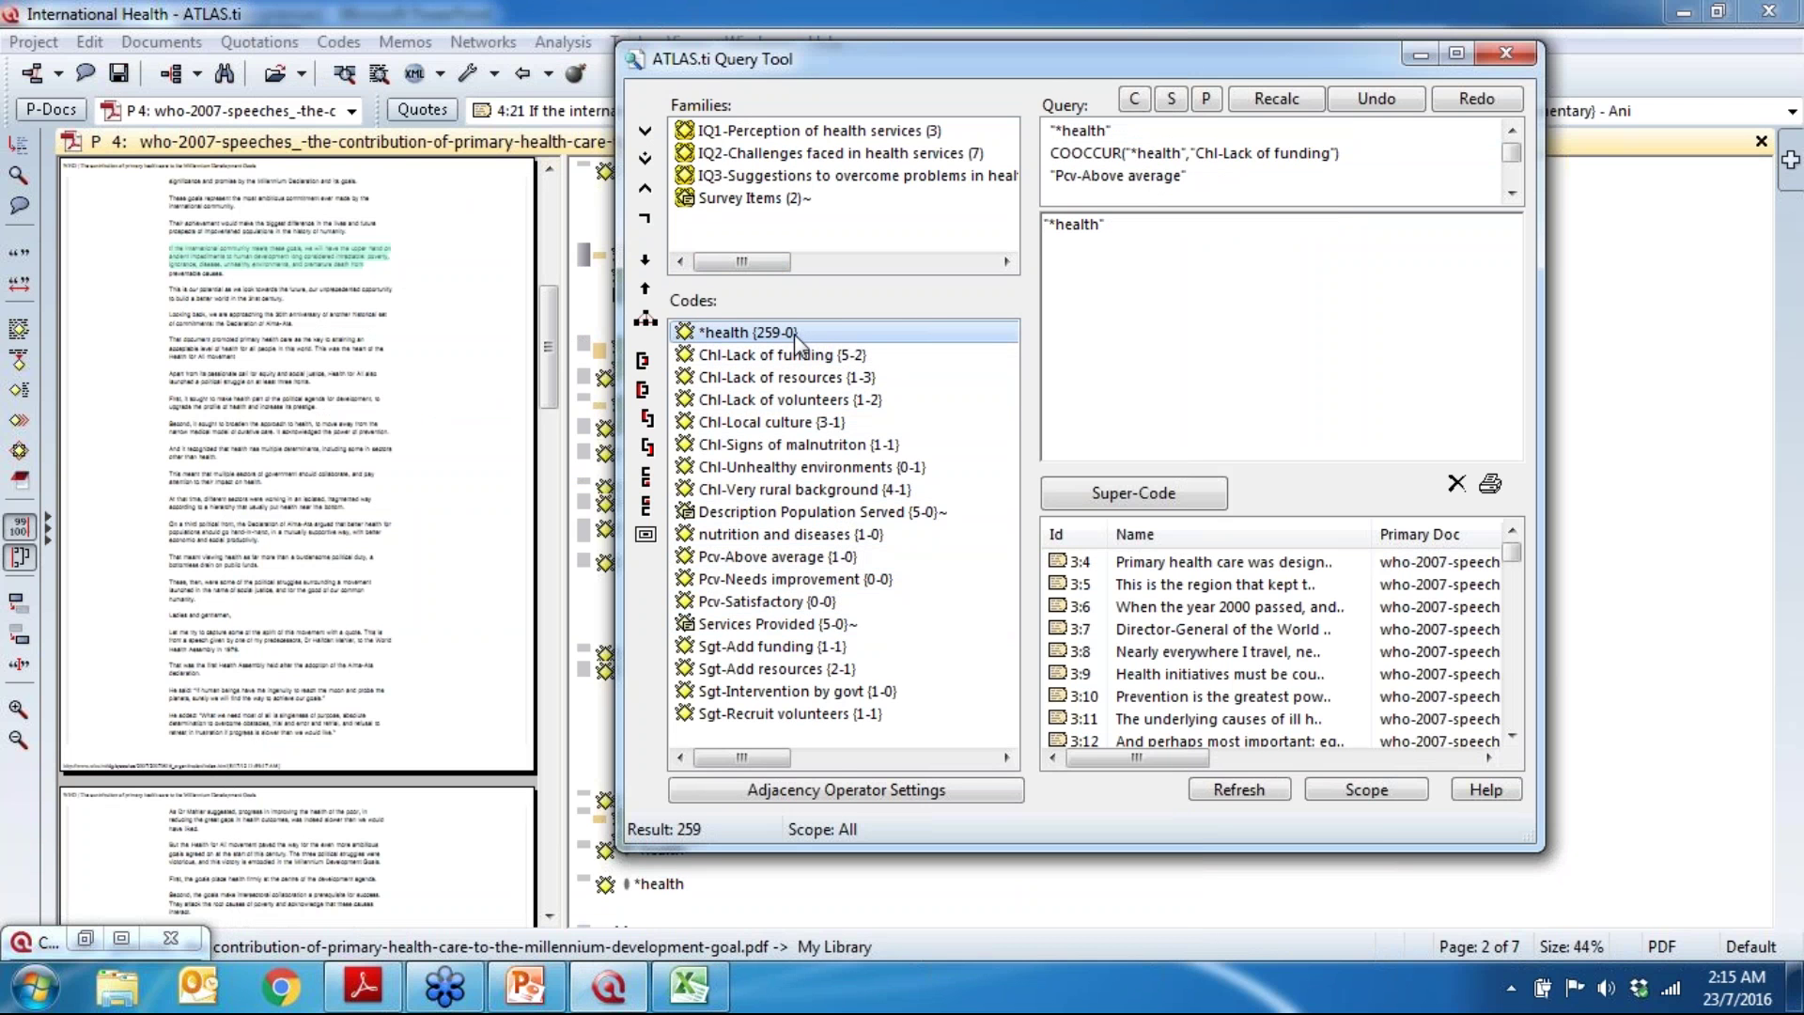
double_click(787, 492)
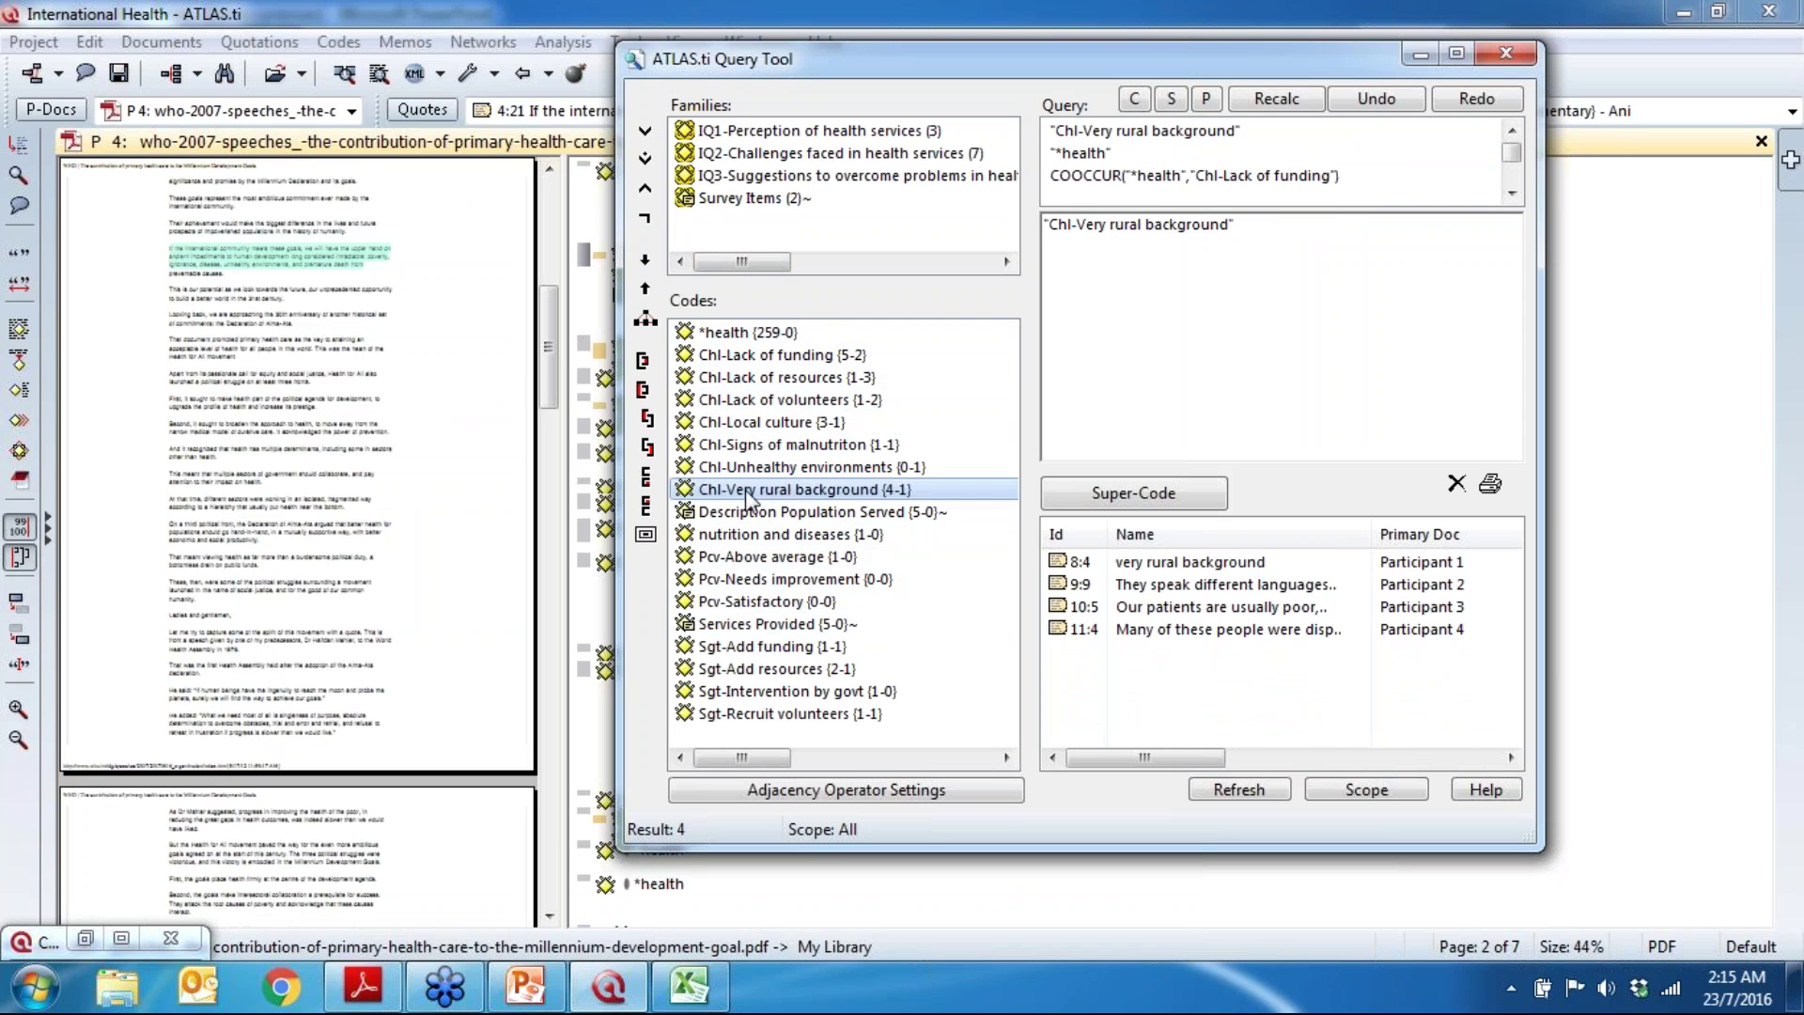
click(647, 538)
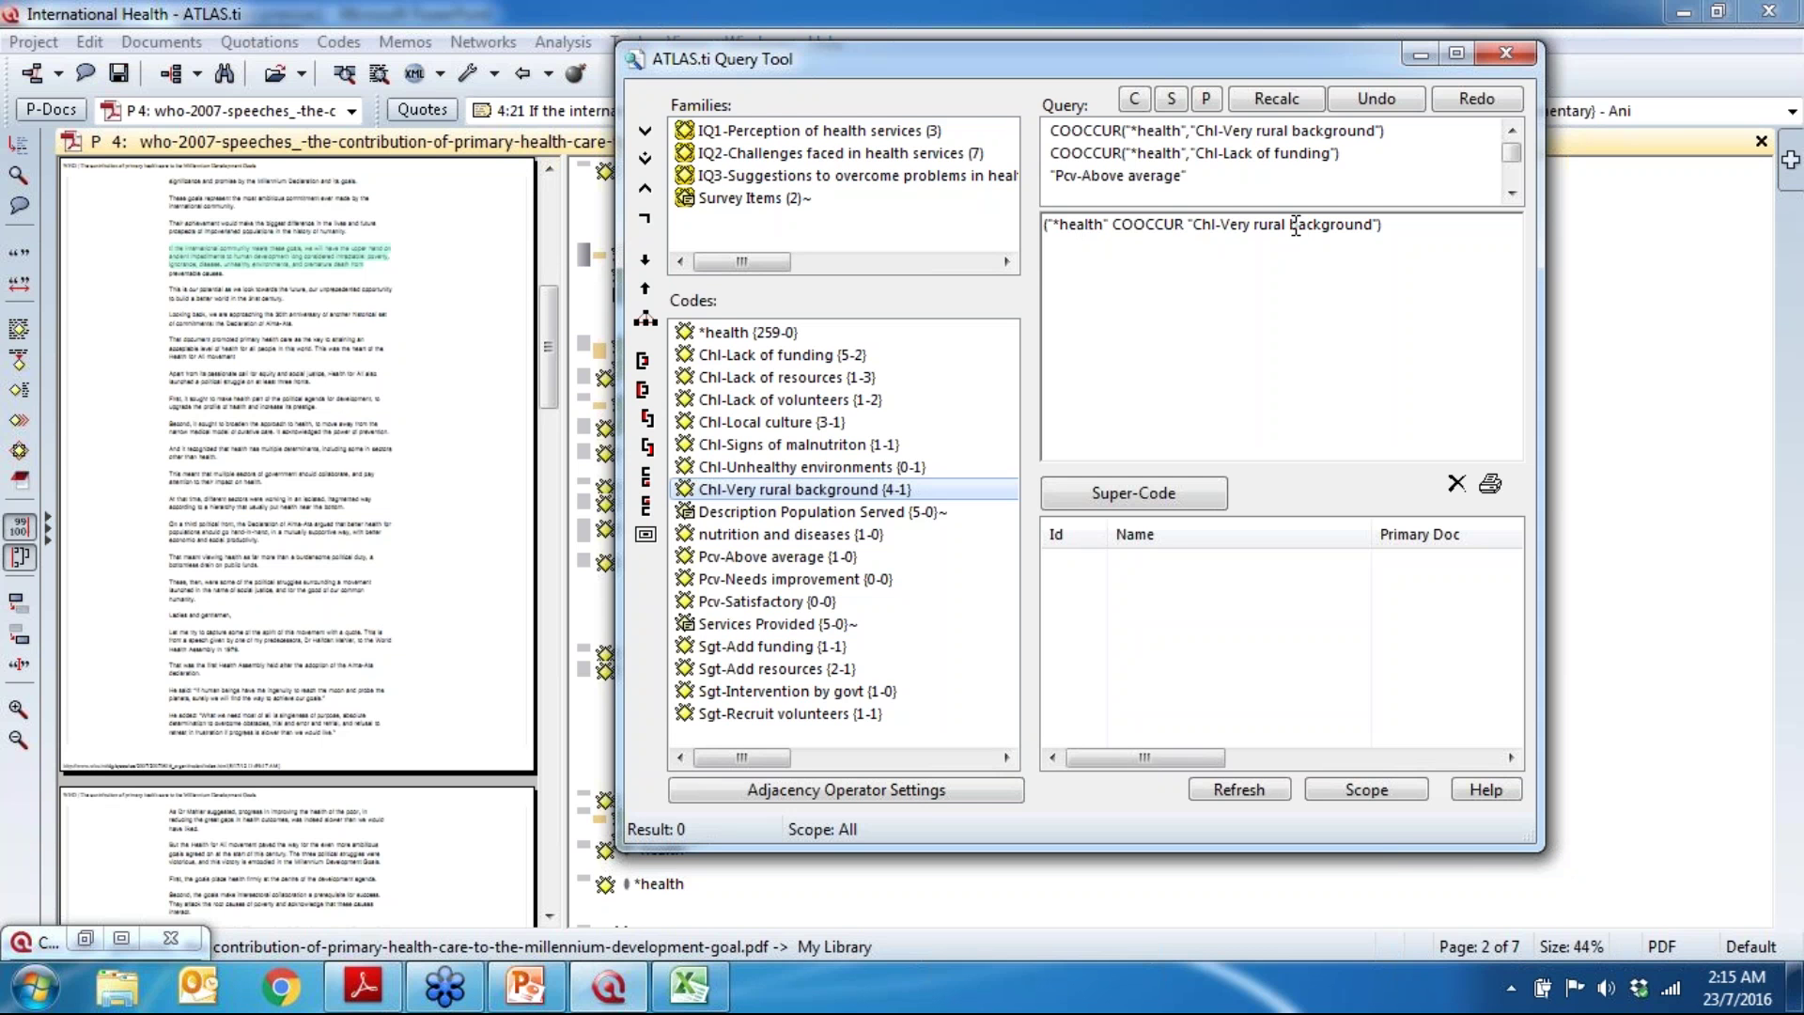
click(1794, 393)
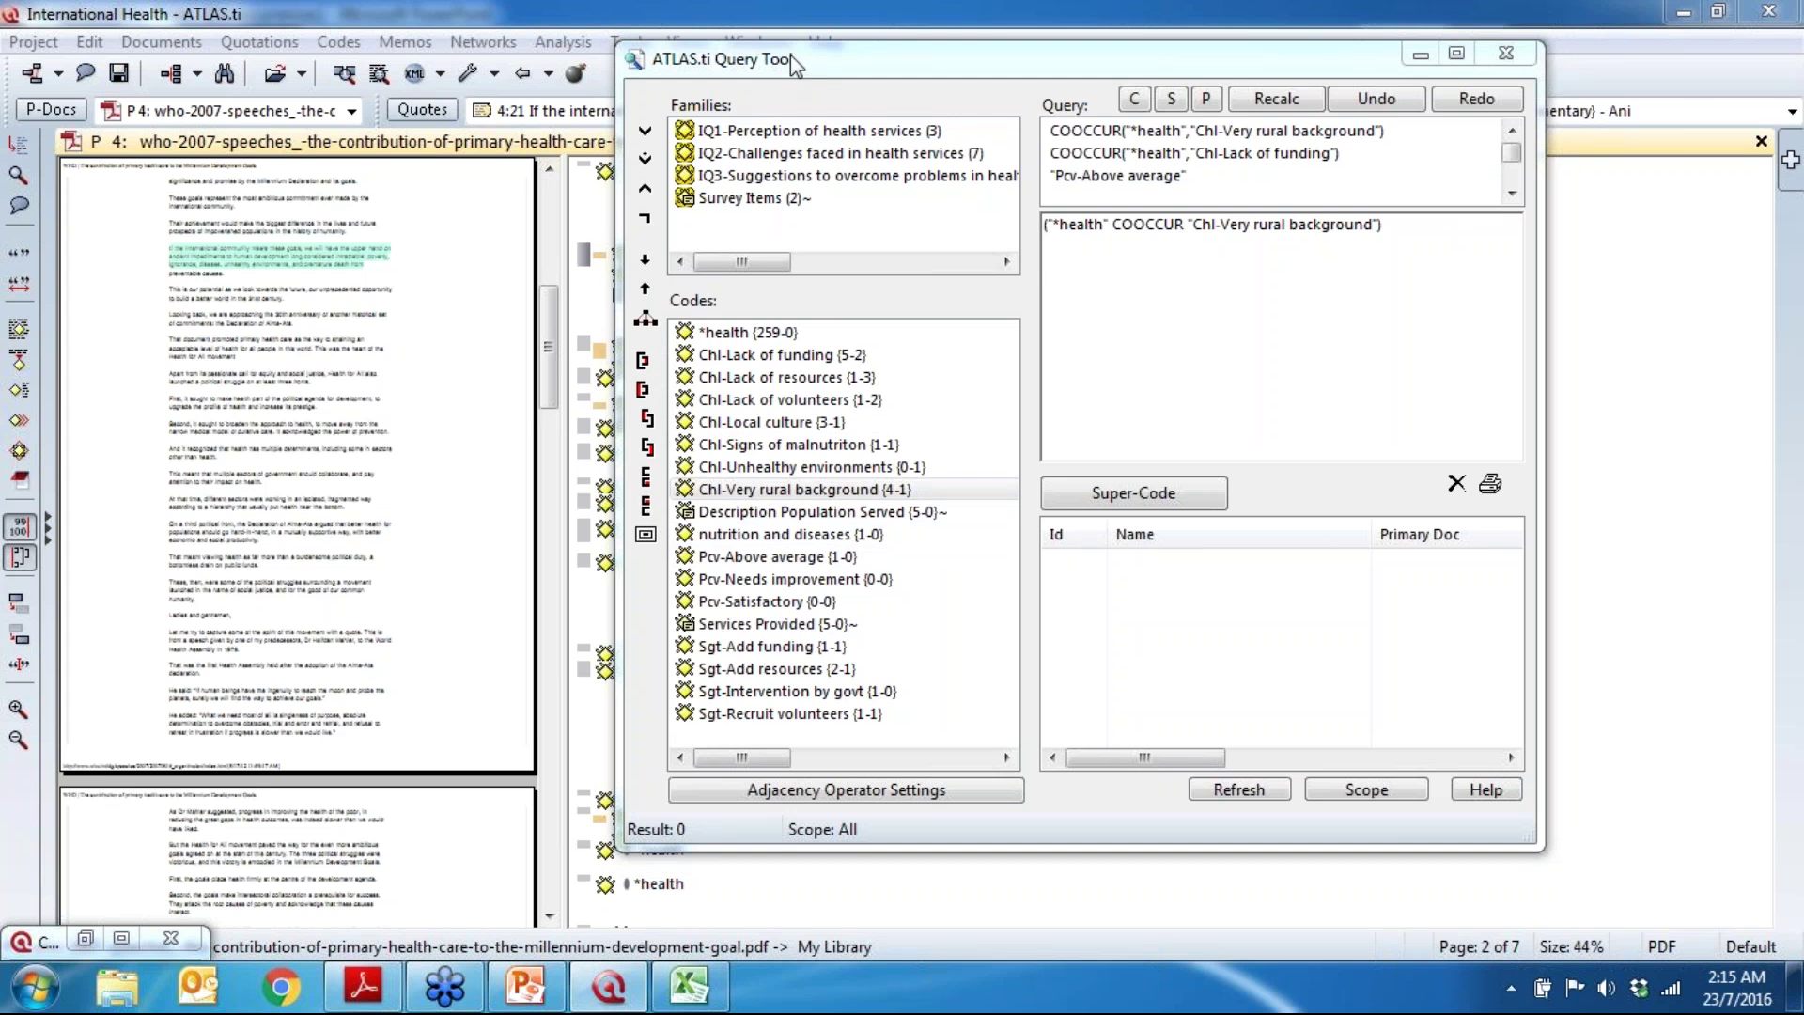
Step: Move the Query Tool off the margin area and inspect the overlapping codes *health and Chl-Lack of funding beside quotation 4:21
drag(791, 55, 1002, 105)
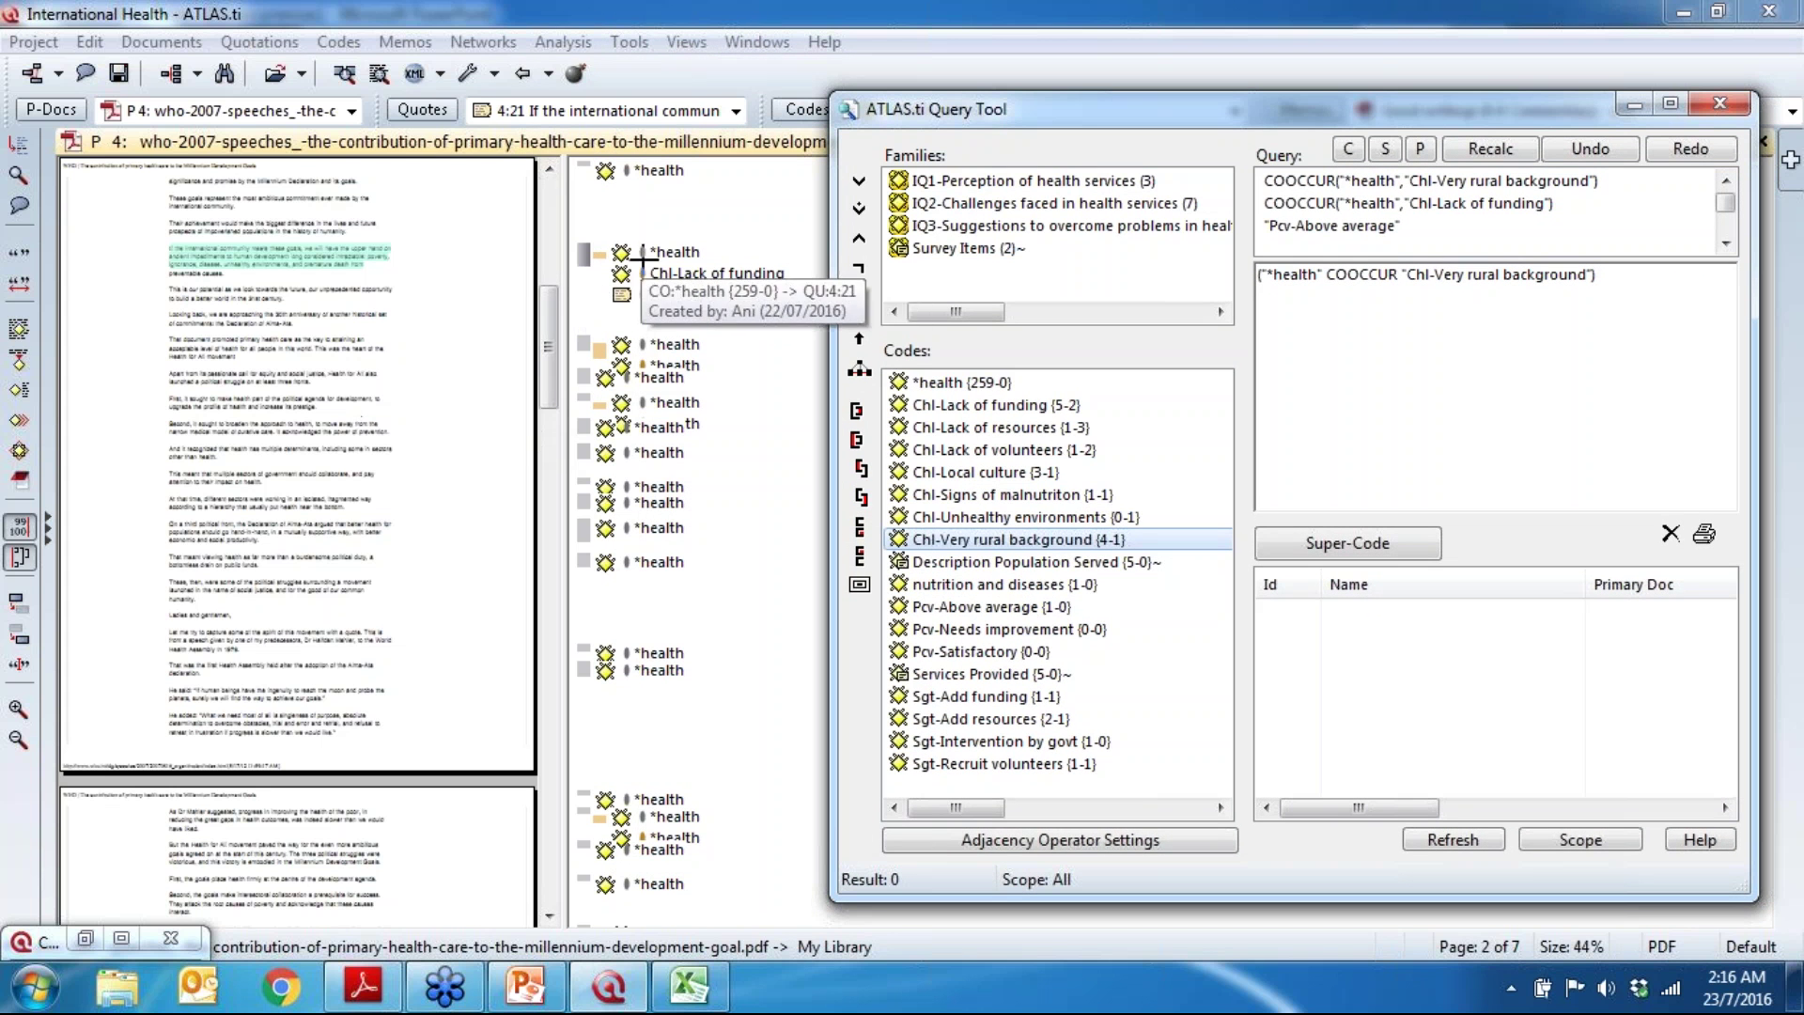
click(681, 252)
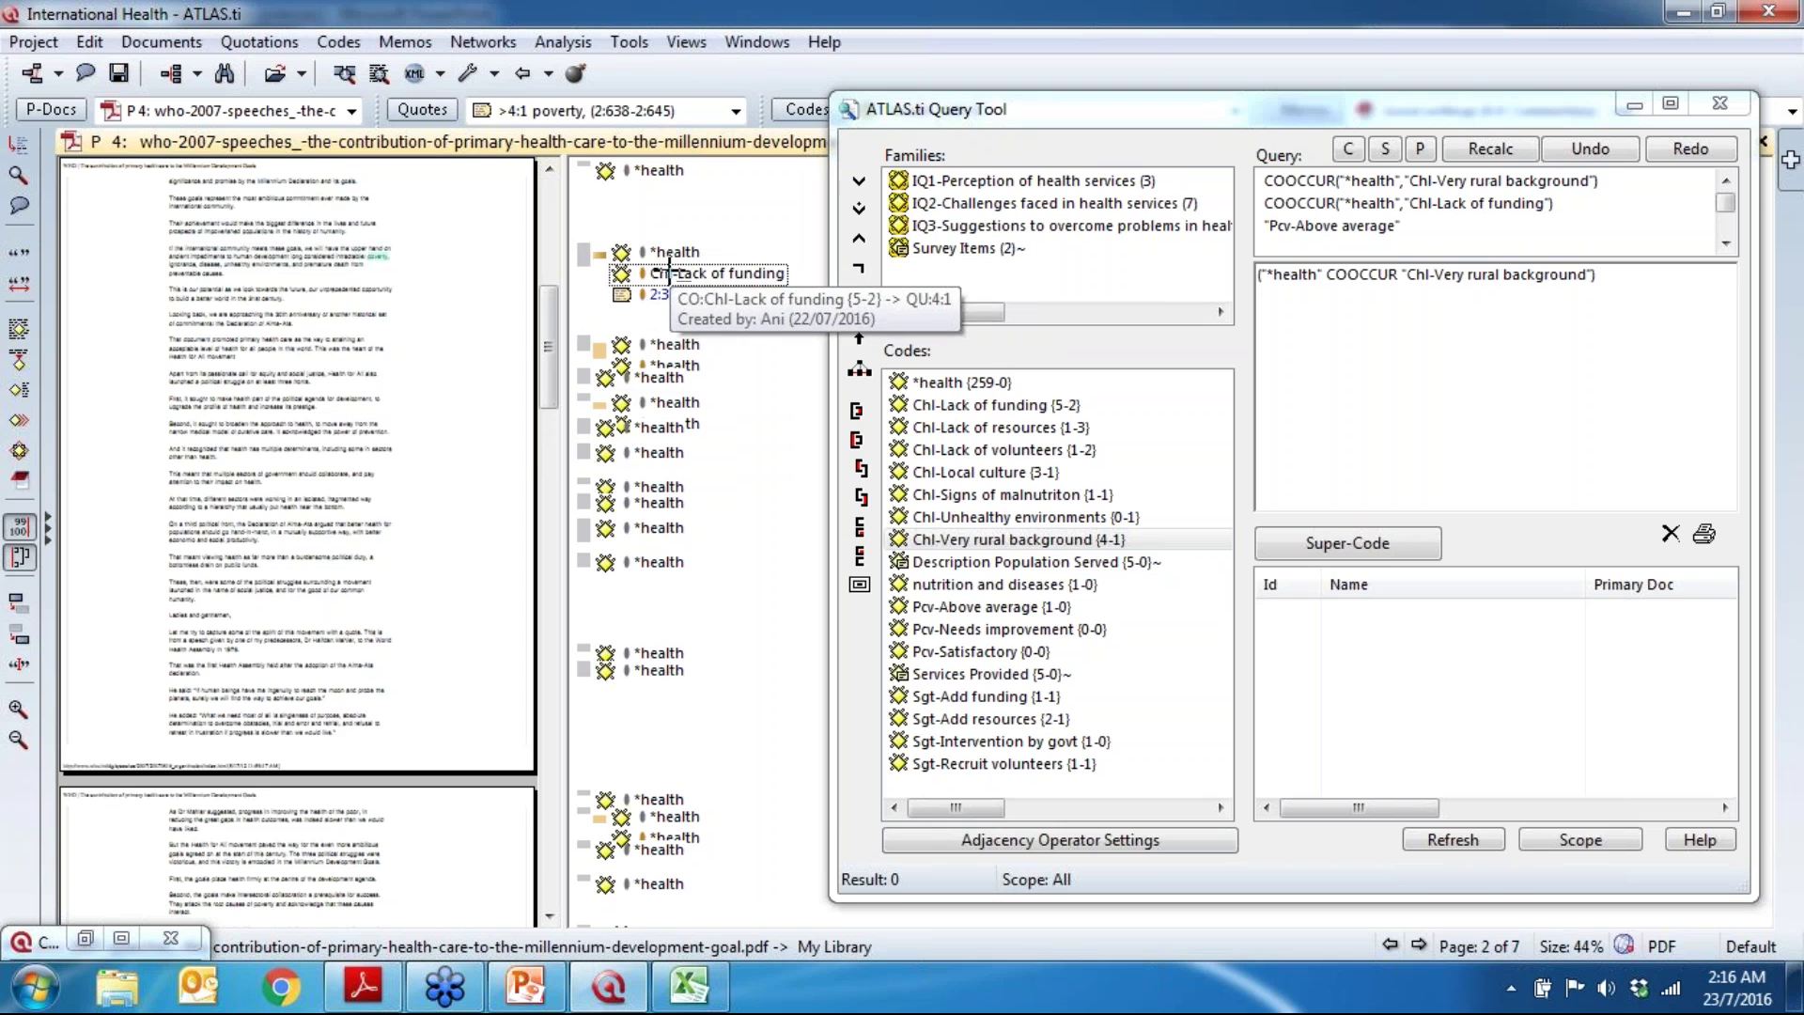
click(671, 272)
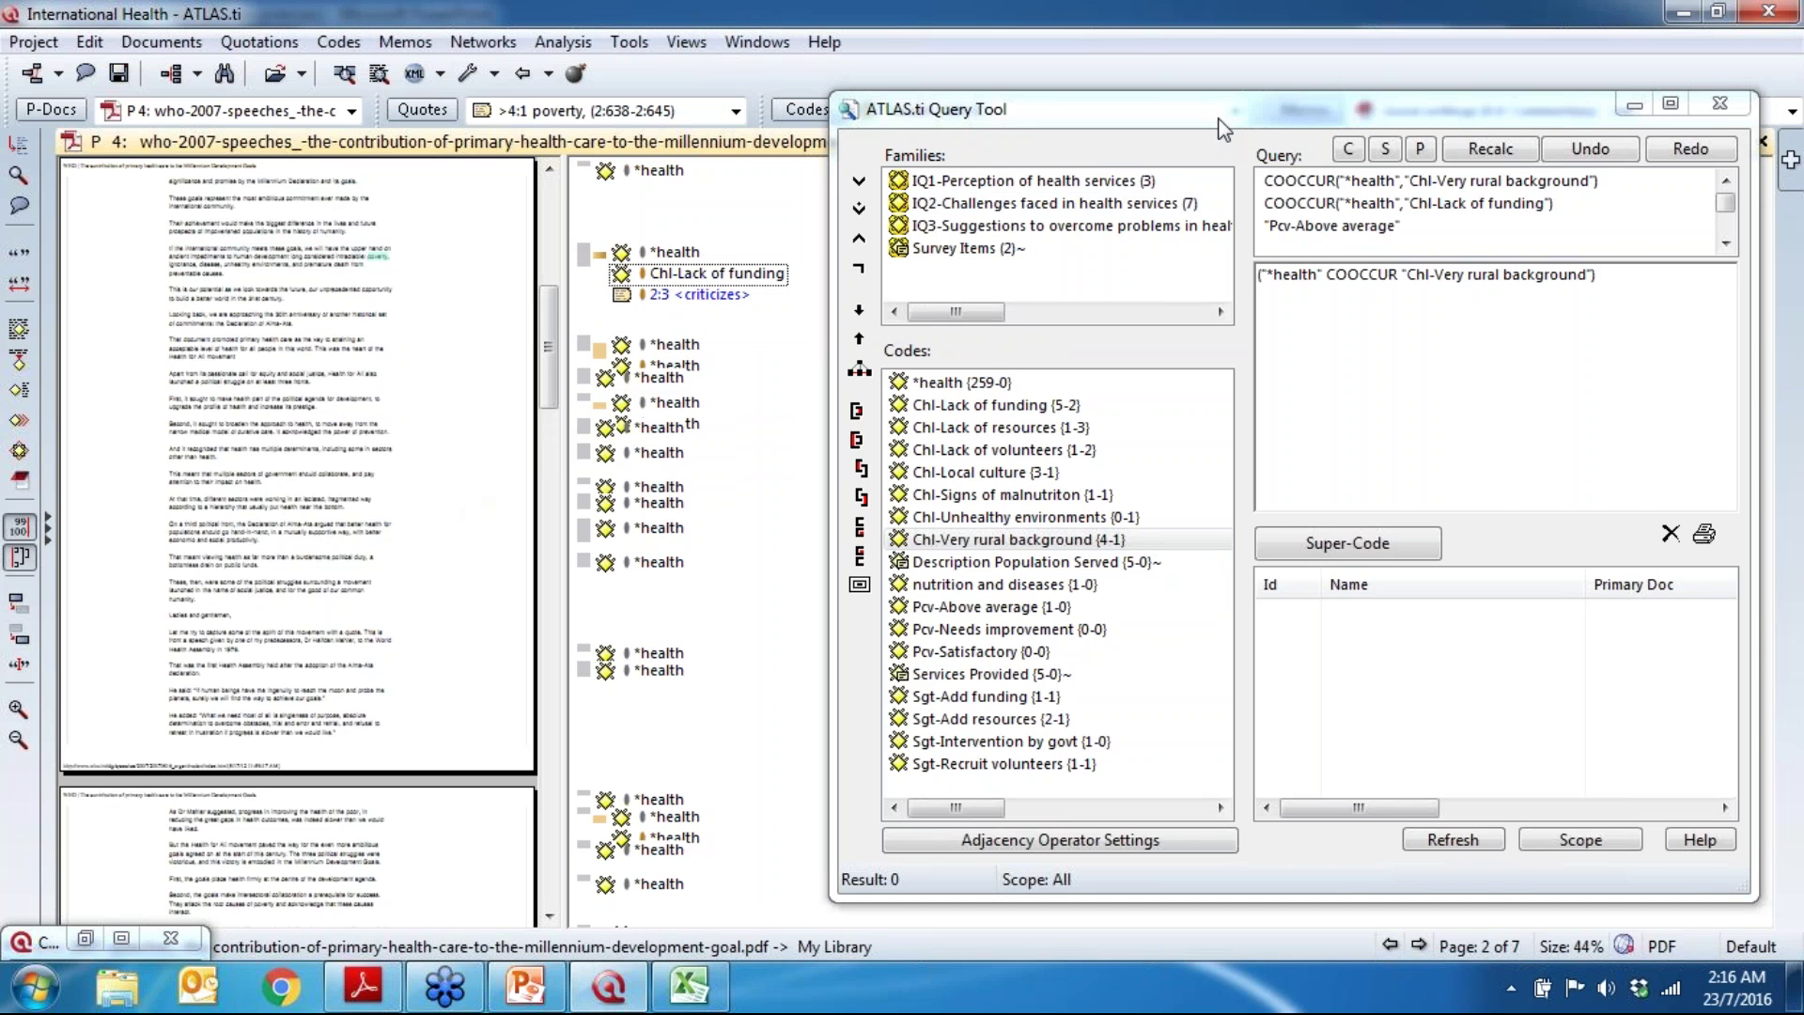
Step: Clear the Query Tool from the widened document pane and open the primary document P 8: Participant 1
drag(1224, 127, 1285, 775)
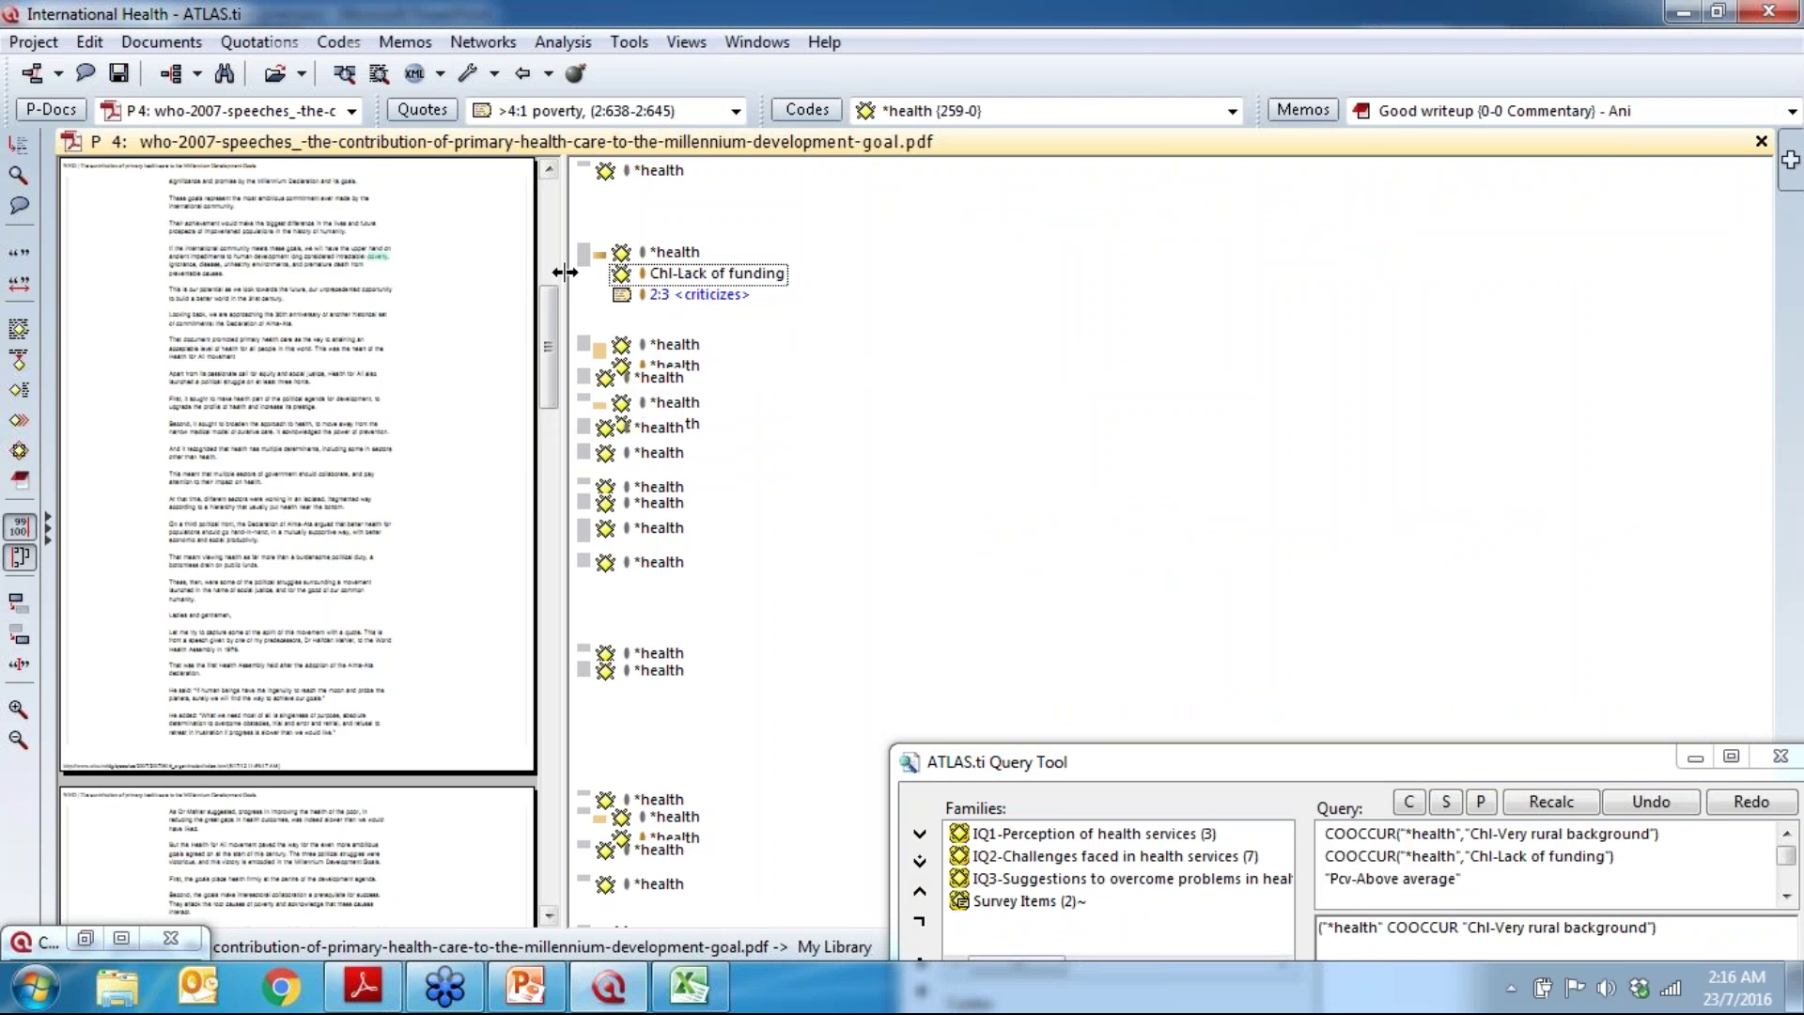
drag(564, 273, 968, 273)
click(226, 111)
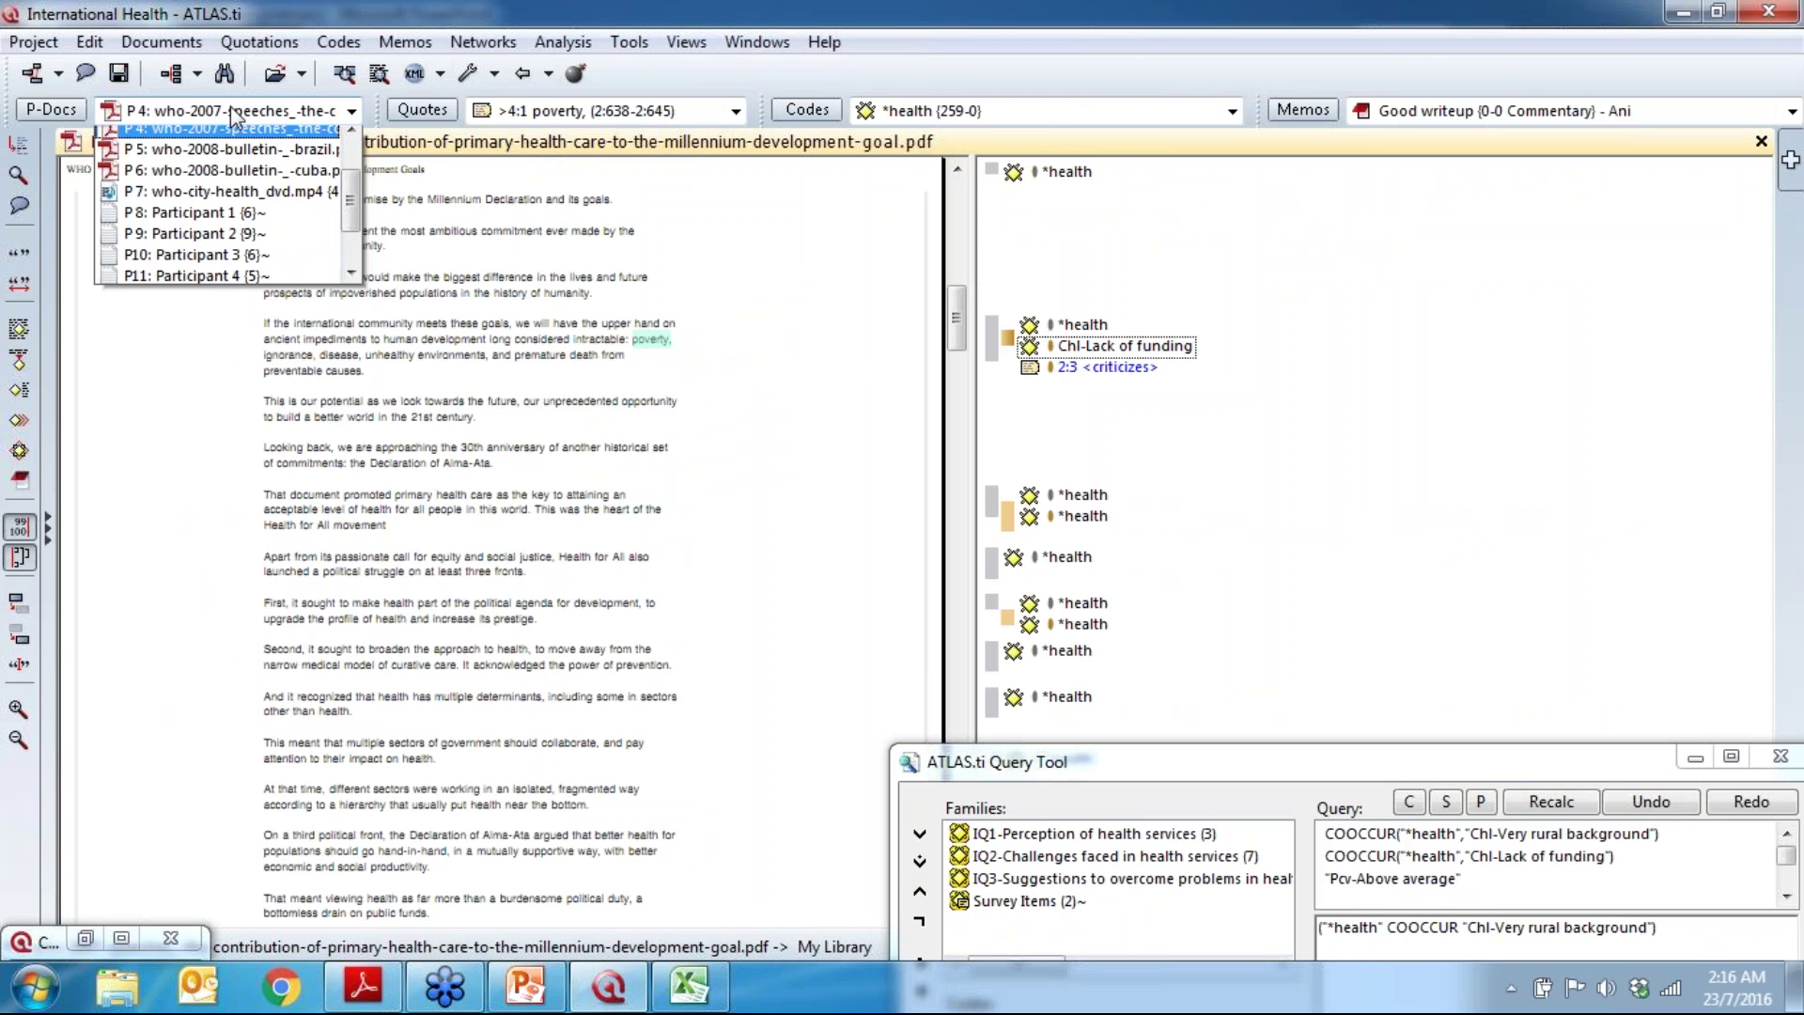
click(165, 221)
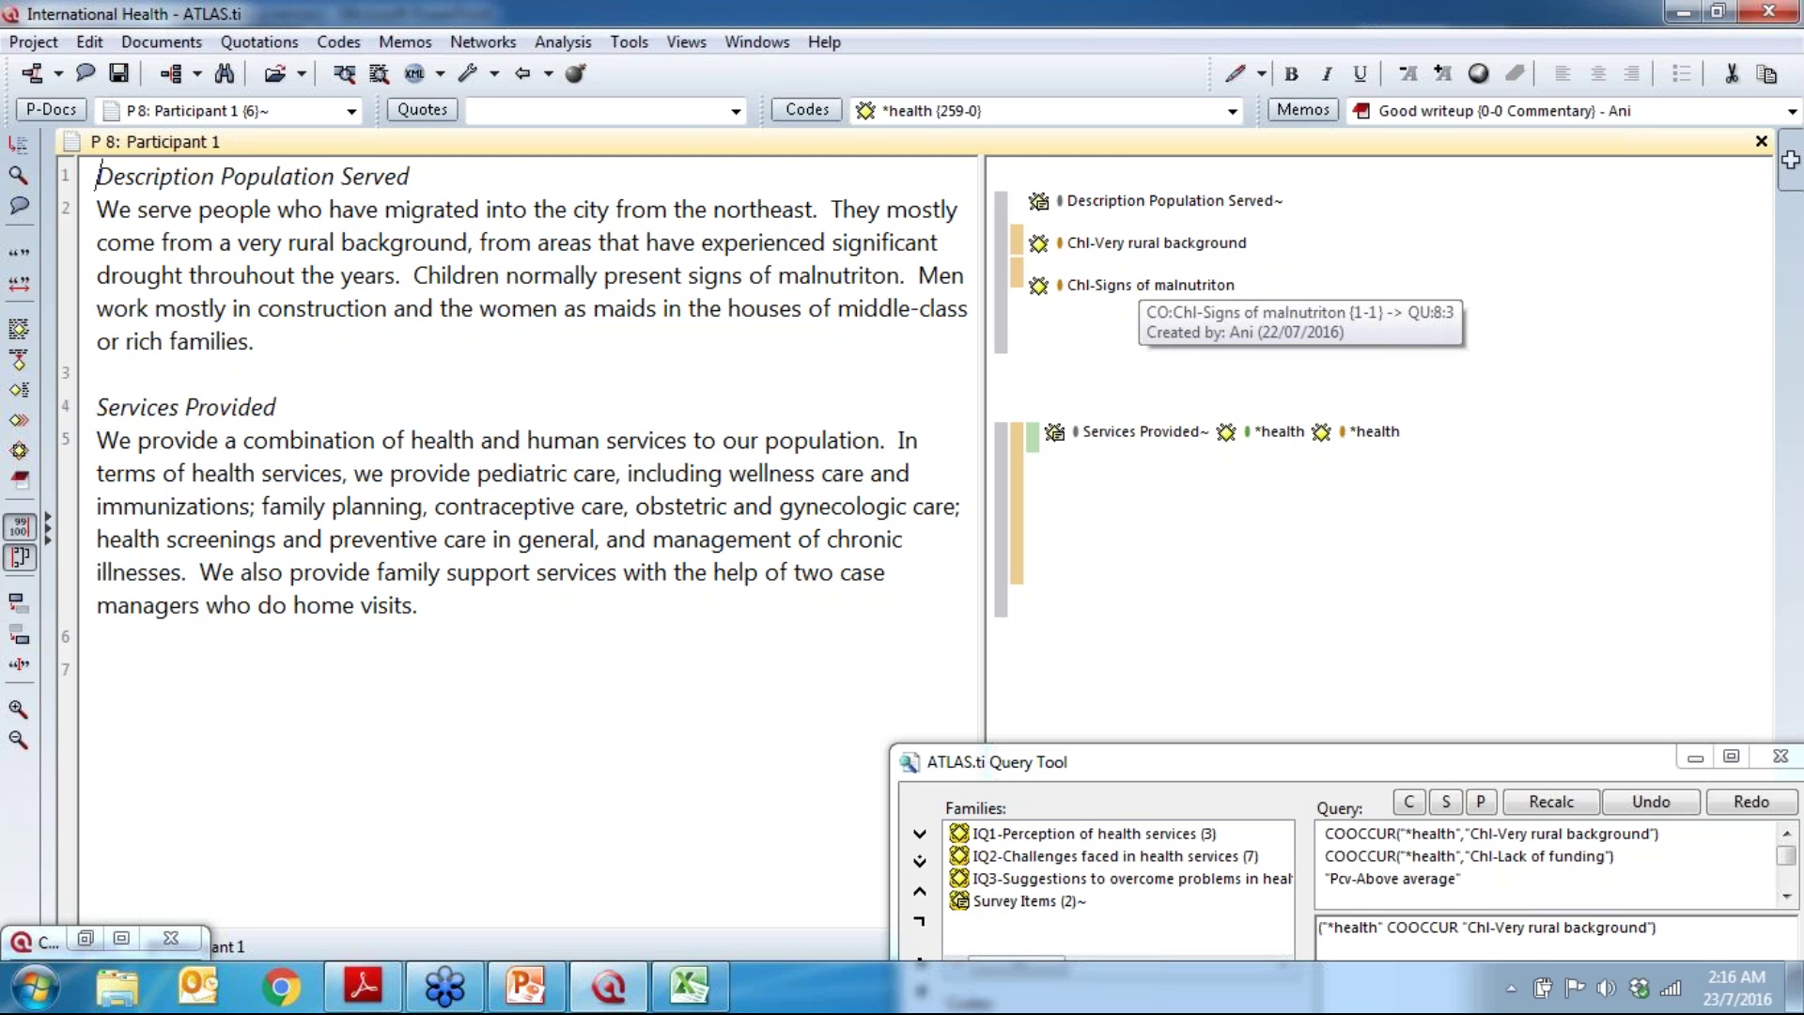
Step: Highlight the passages coded Chl-Signs of malnutriton, Chl-Very rural background and Description Population Served in Participant 1 to compare their extents
click(1151, 284)
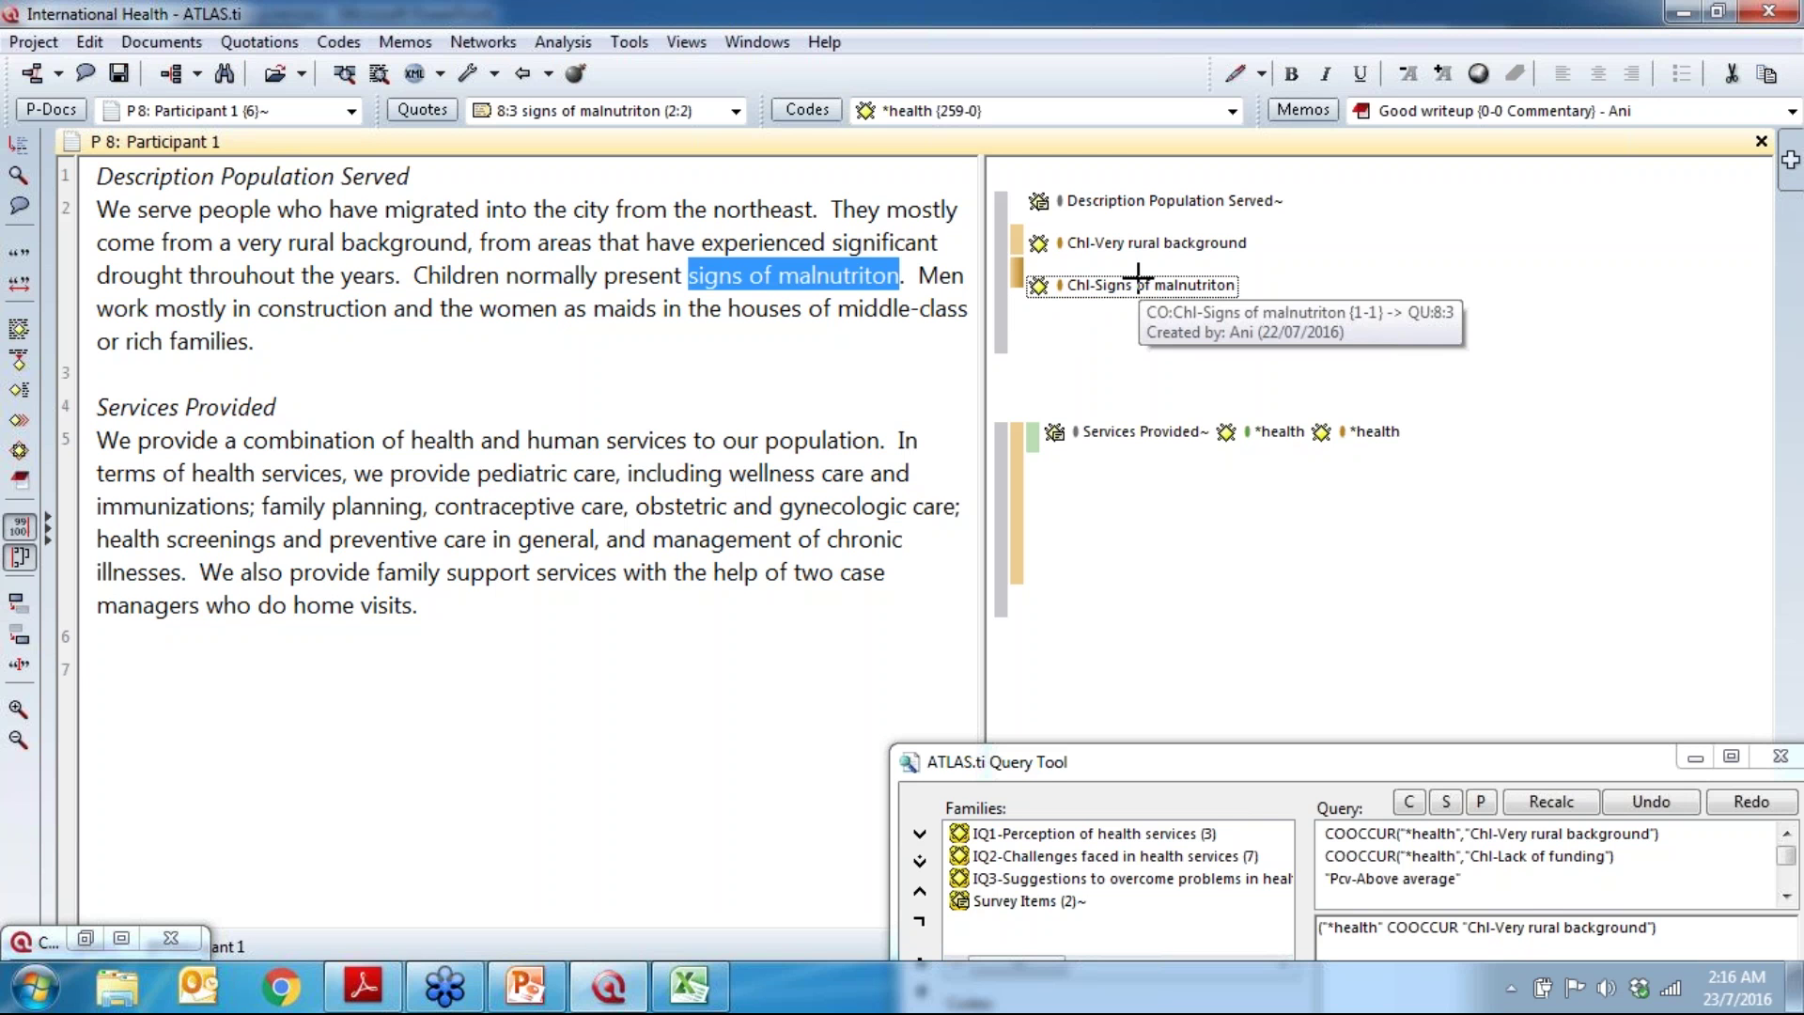
click(1151, 243)
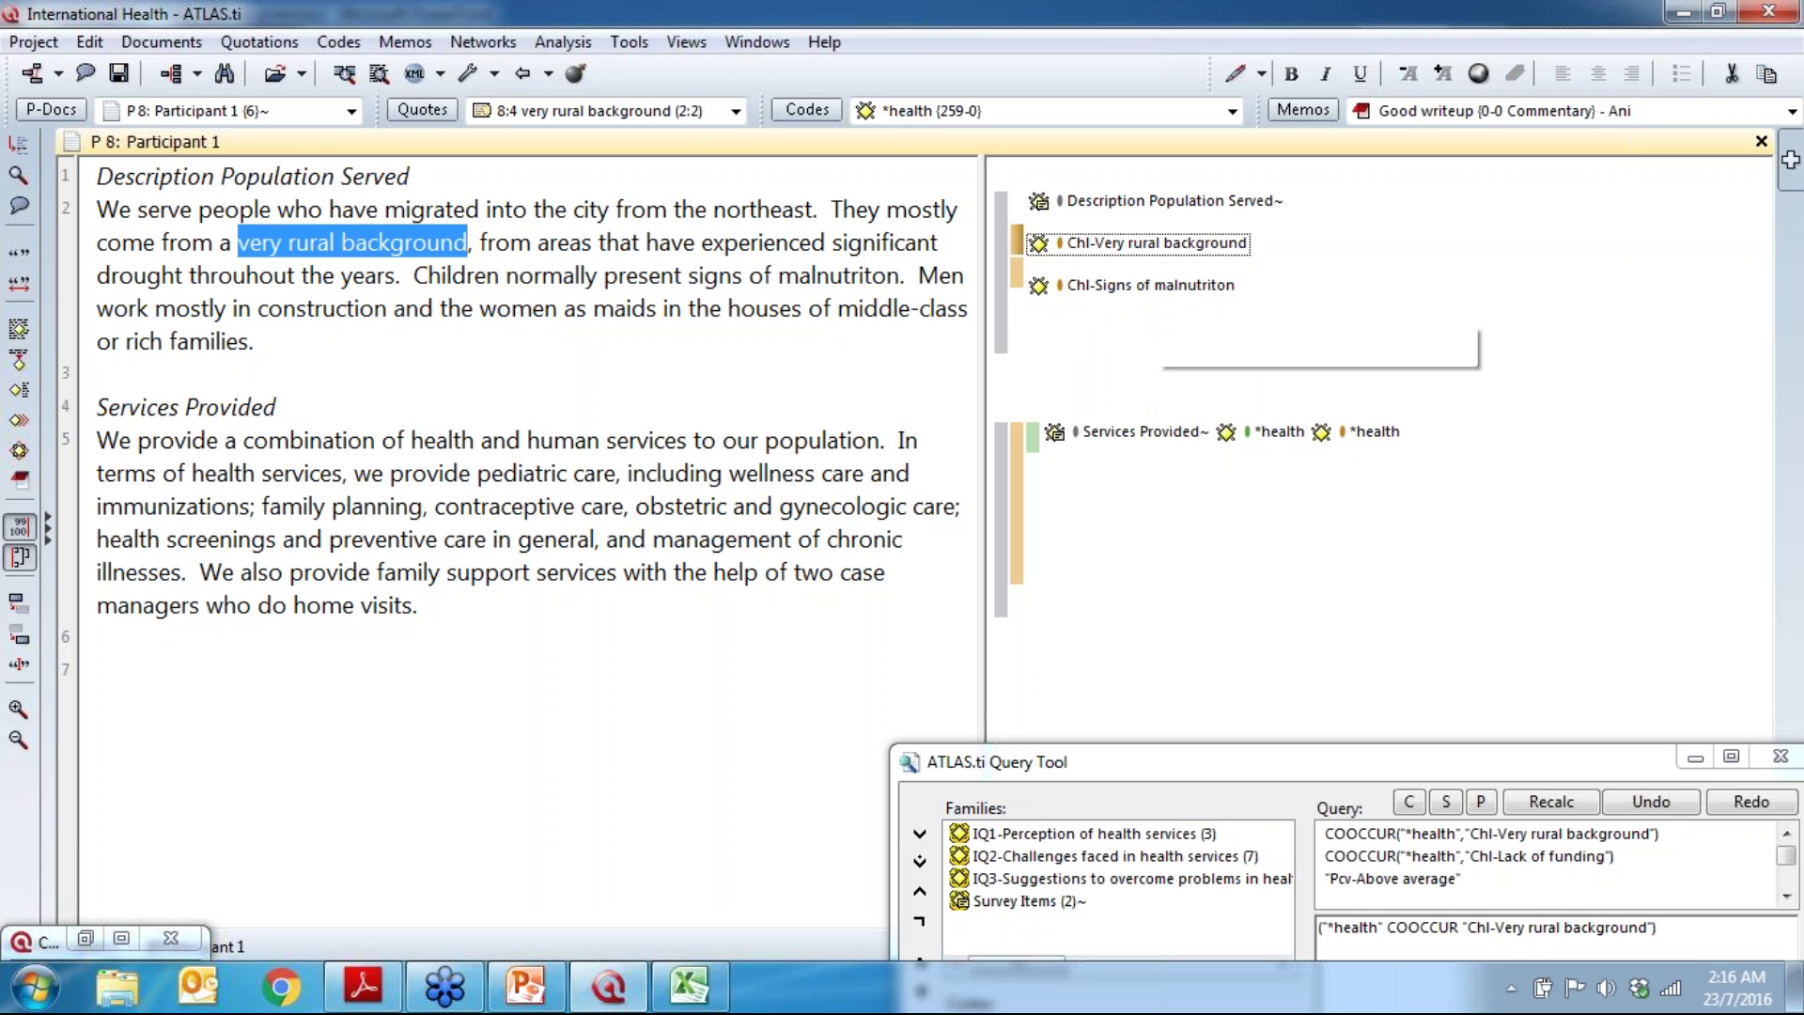
click(1142, 197)
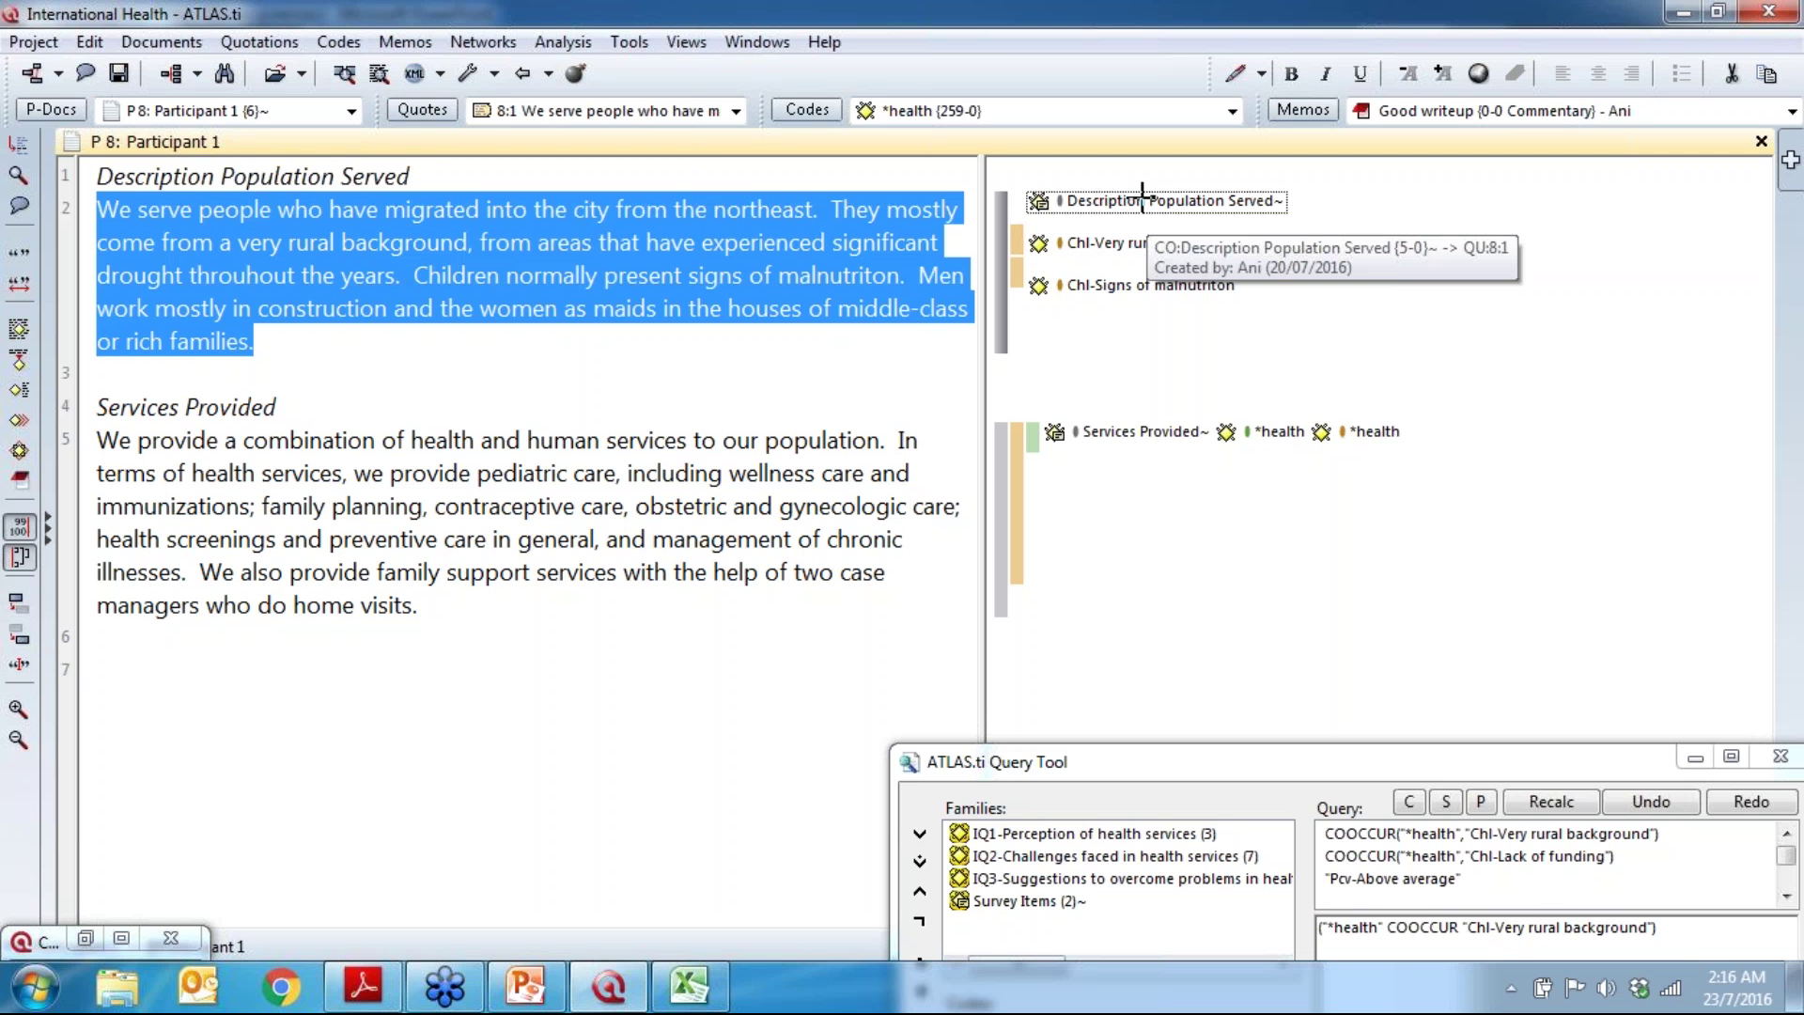
click(1096, 243)
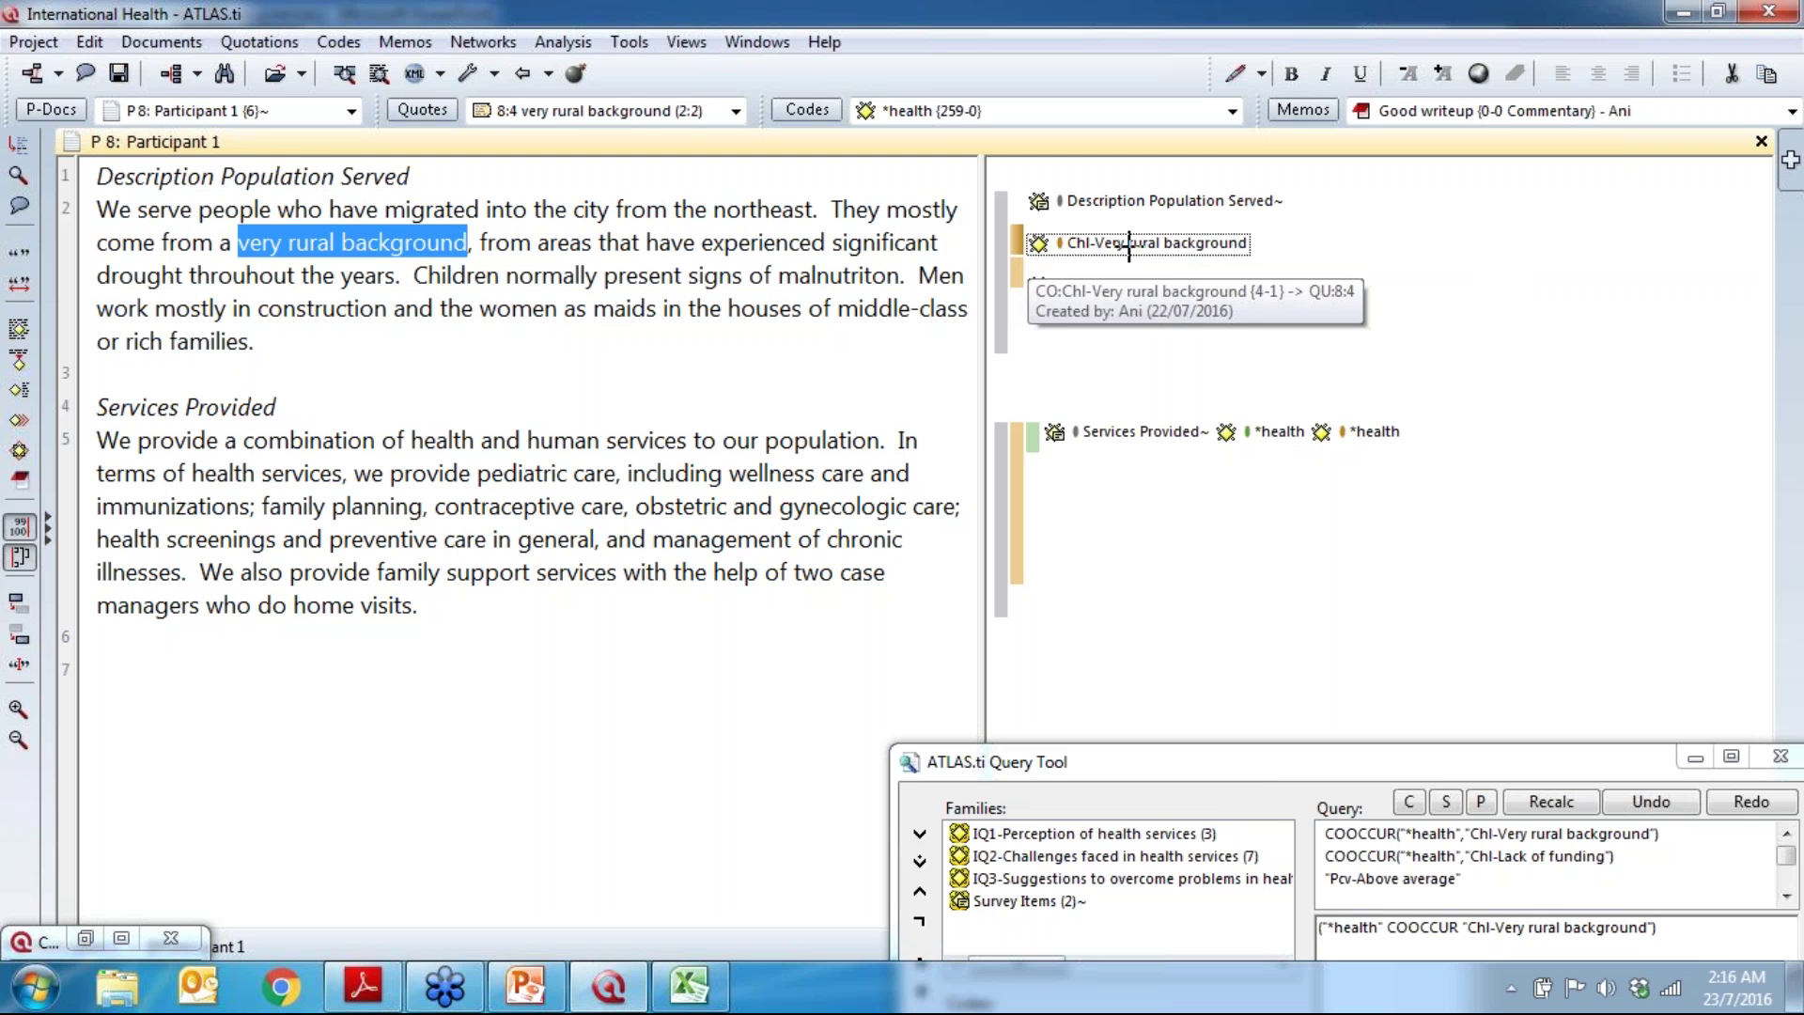
Step: Mark the Query Tool's WITHIN operator with a red arrow and circle, and sketch a small red bracket beside a larger black one
drag(1268, 772, 1201, 503)
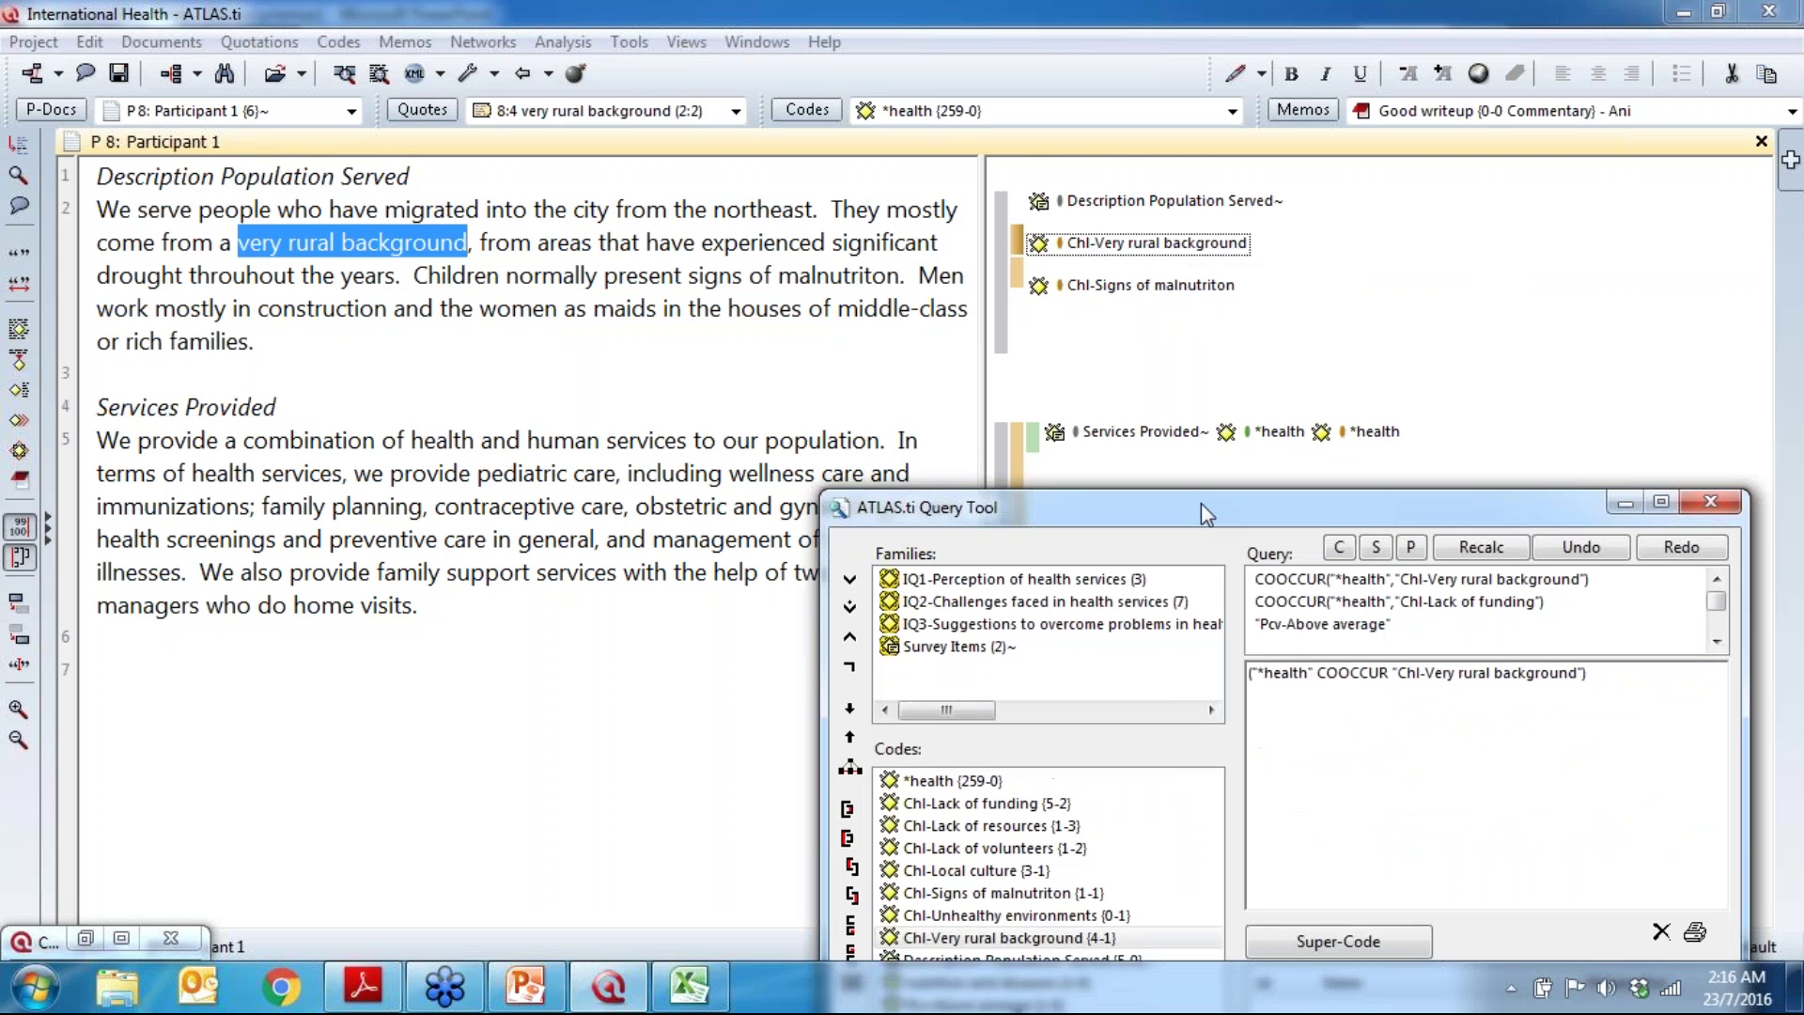
click(1791, 344)
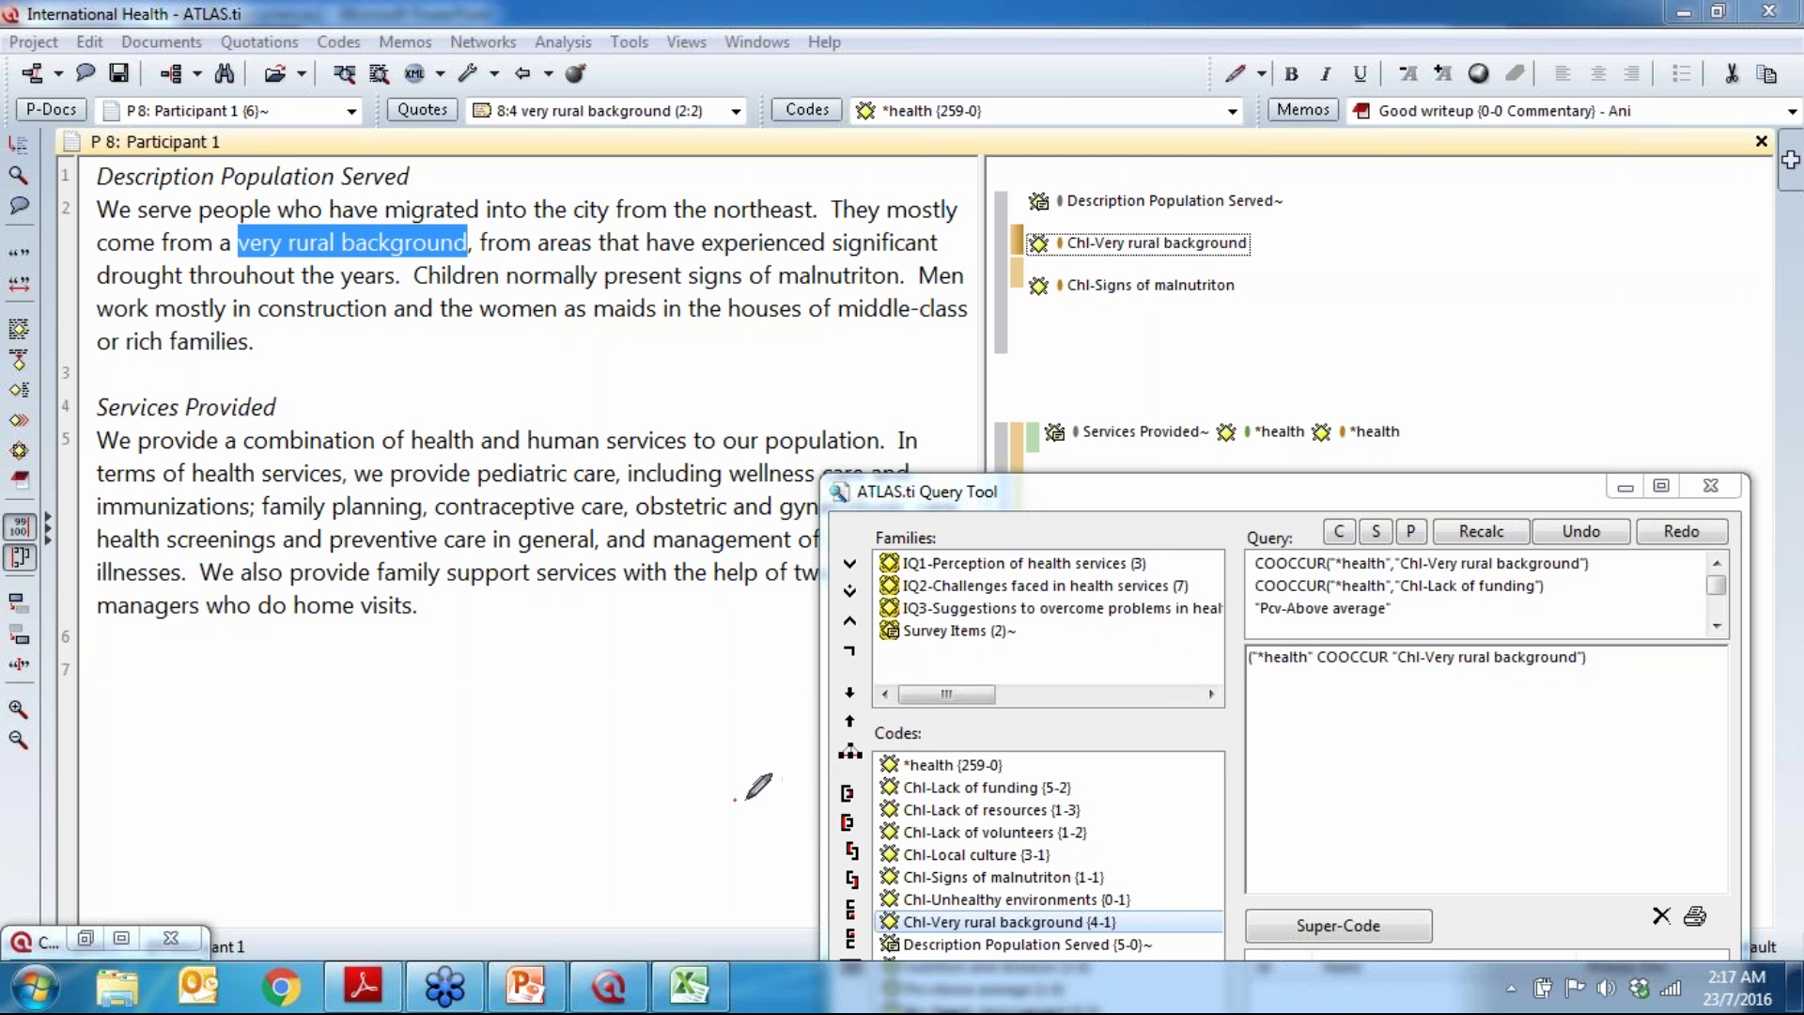
drag(733, 800, 833, 799)
mouse_move(832, 798)
mouse_down()
mouse_move(845, 772)
mouse_move(862, 778)
mouse_move(838, 806)
mouse_up()
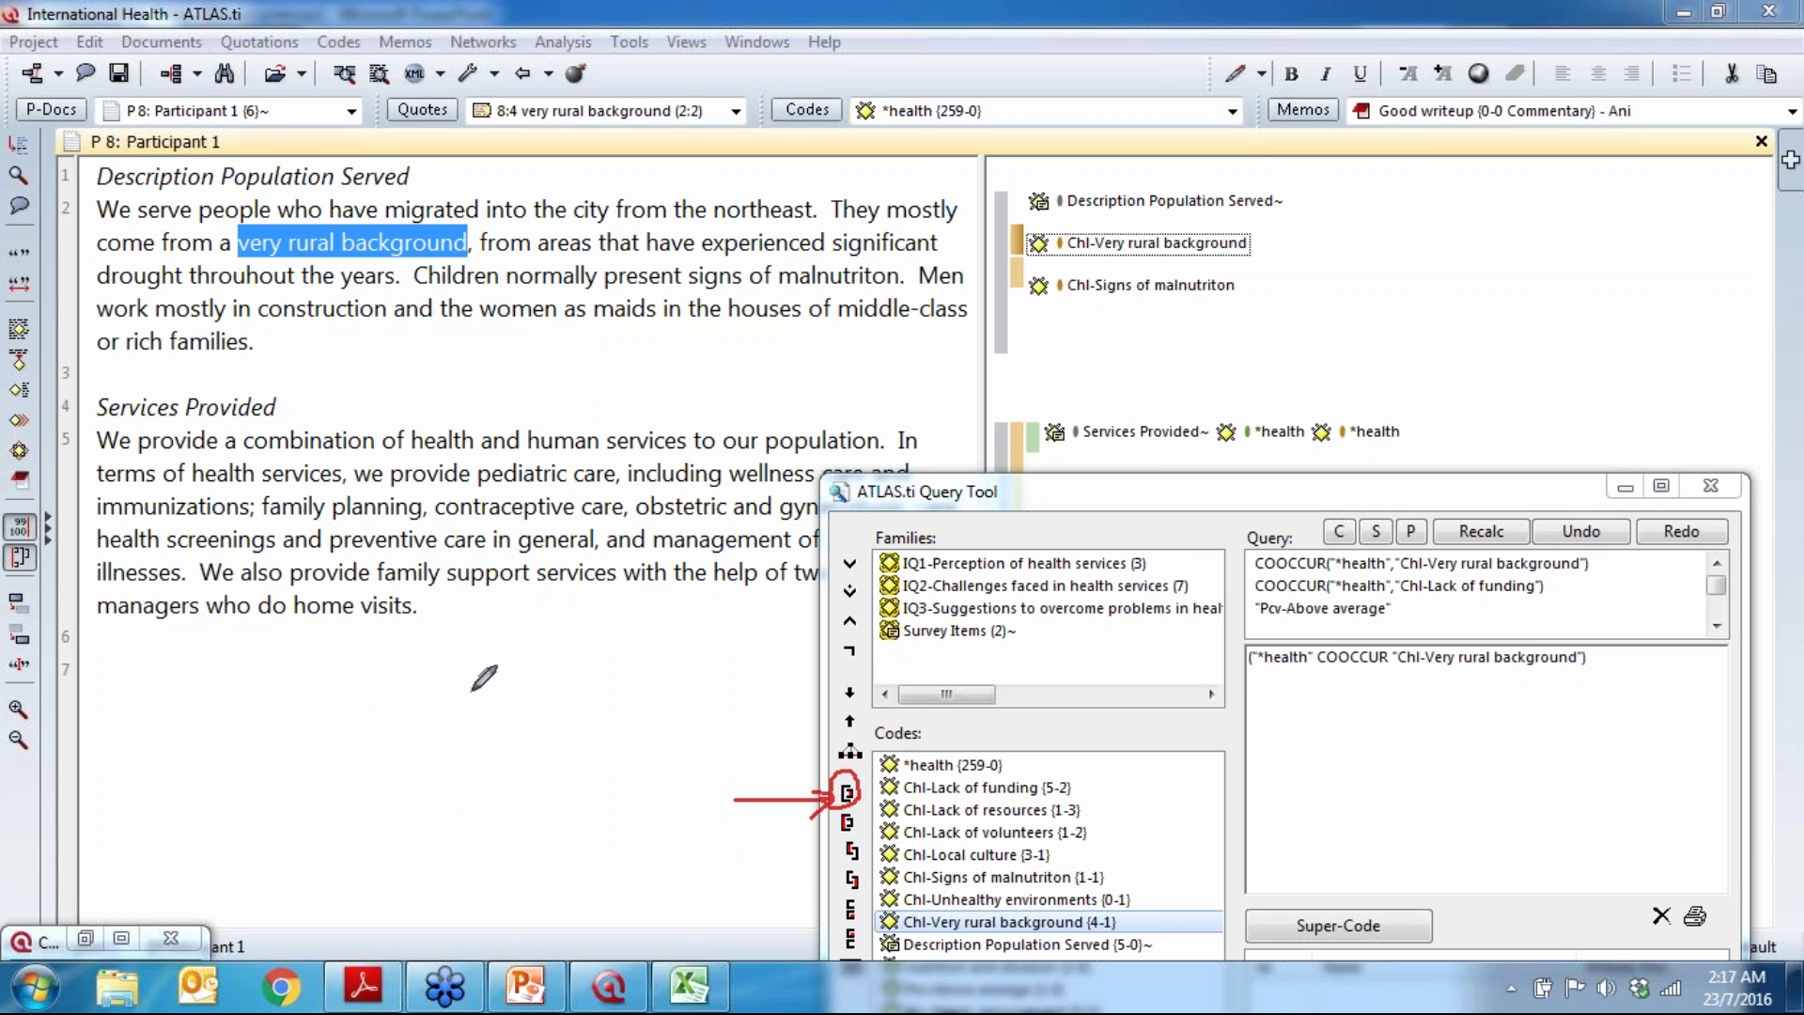
mouse_move(414, 662)
mouse_down()
mouse_move(439, 665)
mouse_move(440, 892)
mouse_move(409, 904)
mouse_up()
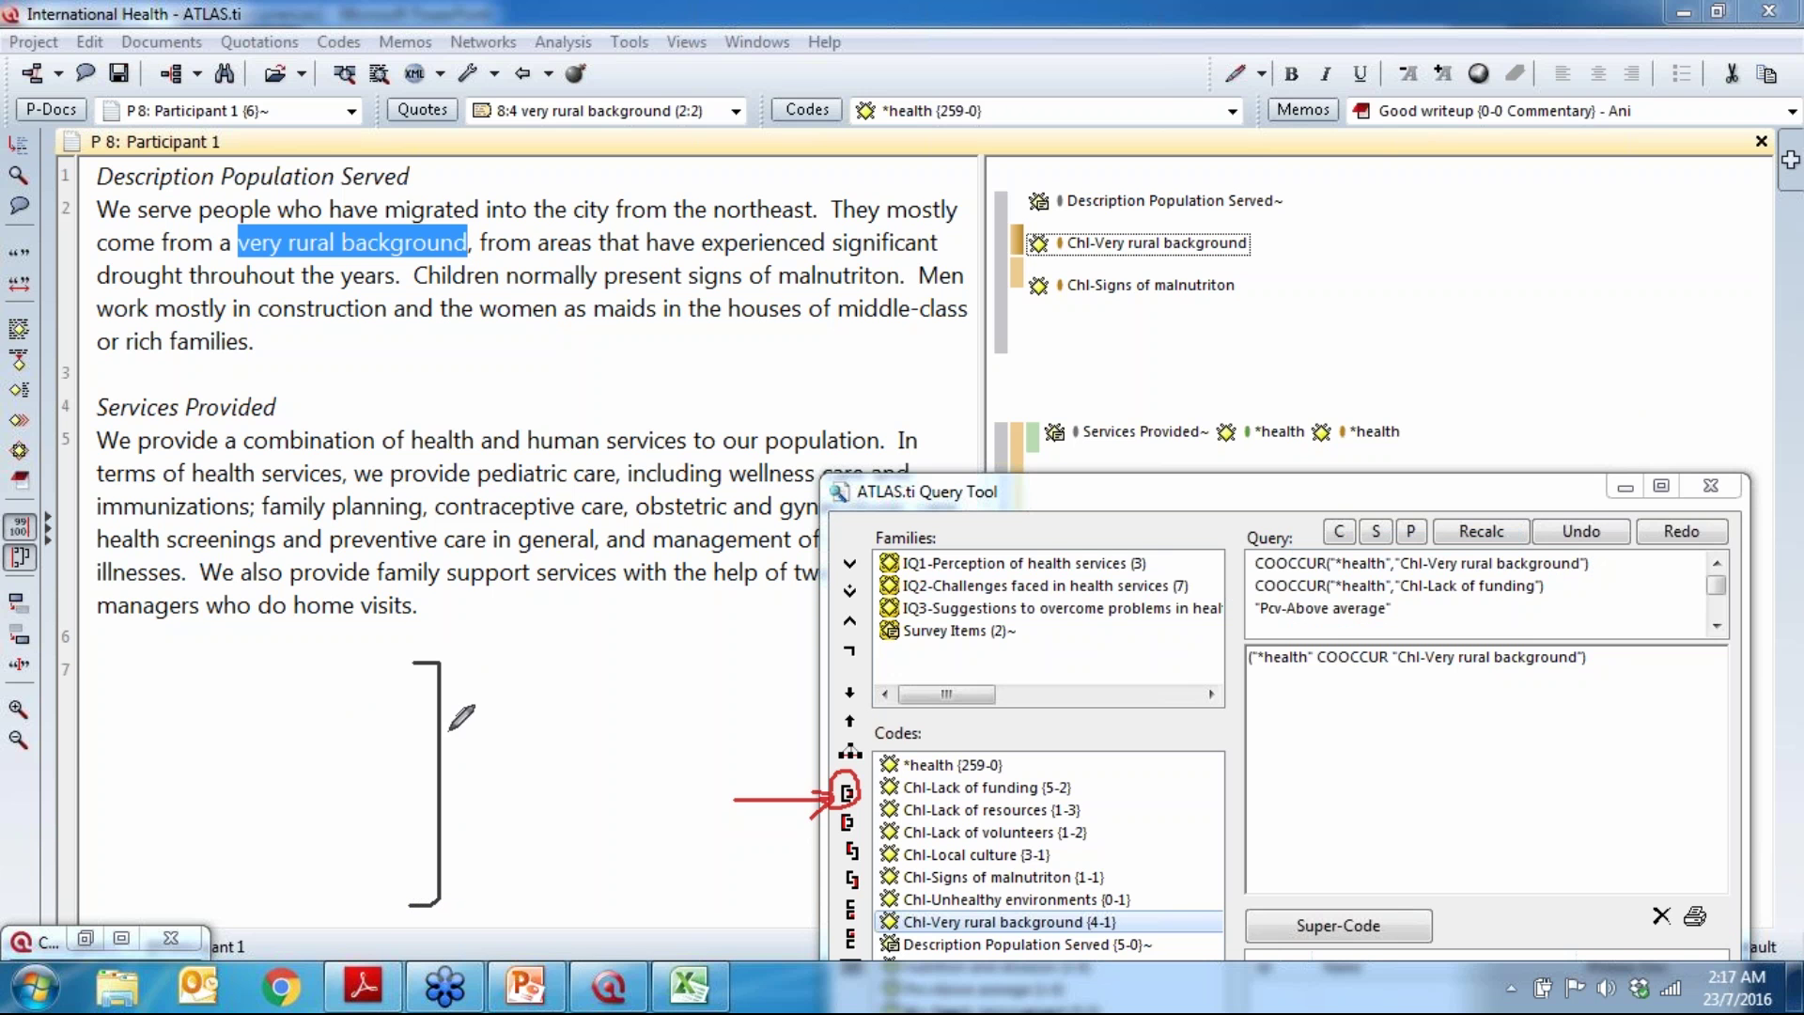
mouse_move(450, 735)
mouse_down()
mouse_move(504, 740)
mouse_move(496, 788)
mouse_move(457, 789)
mouse_up()
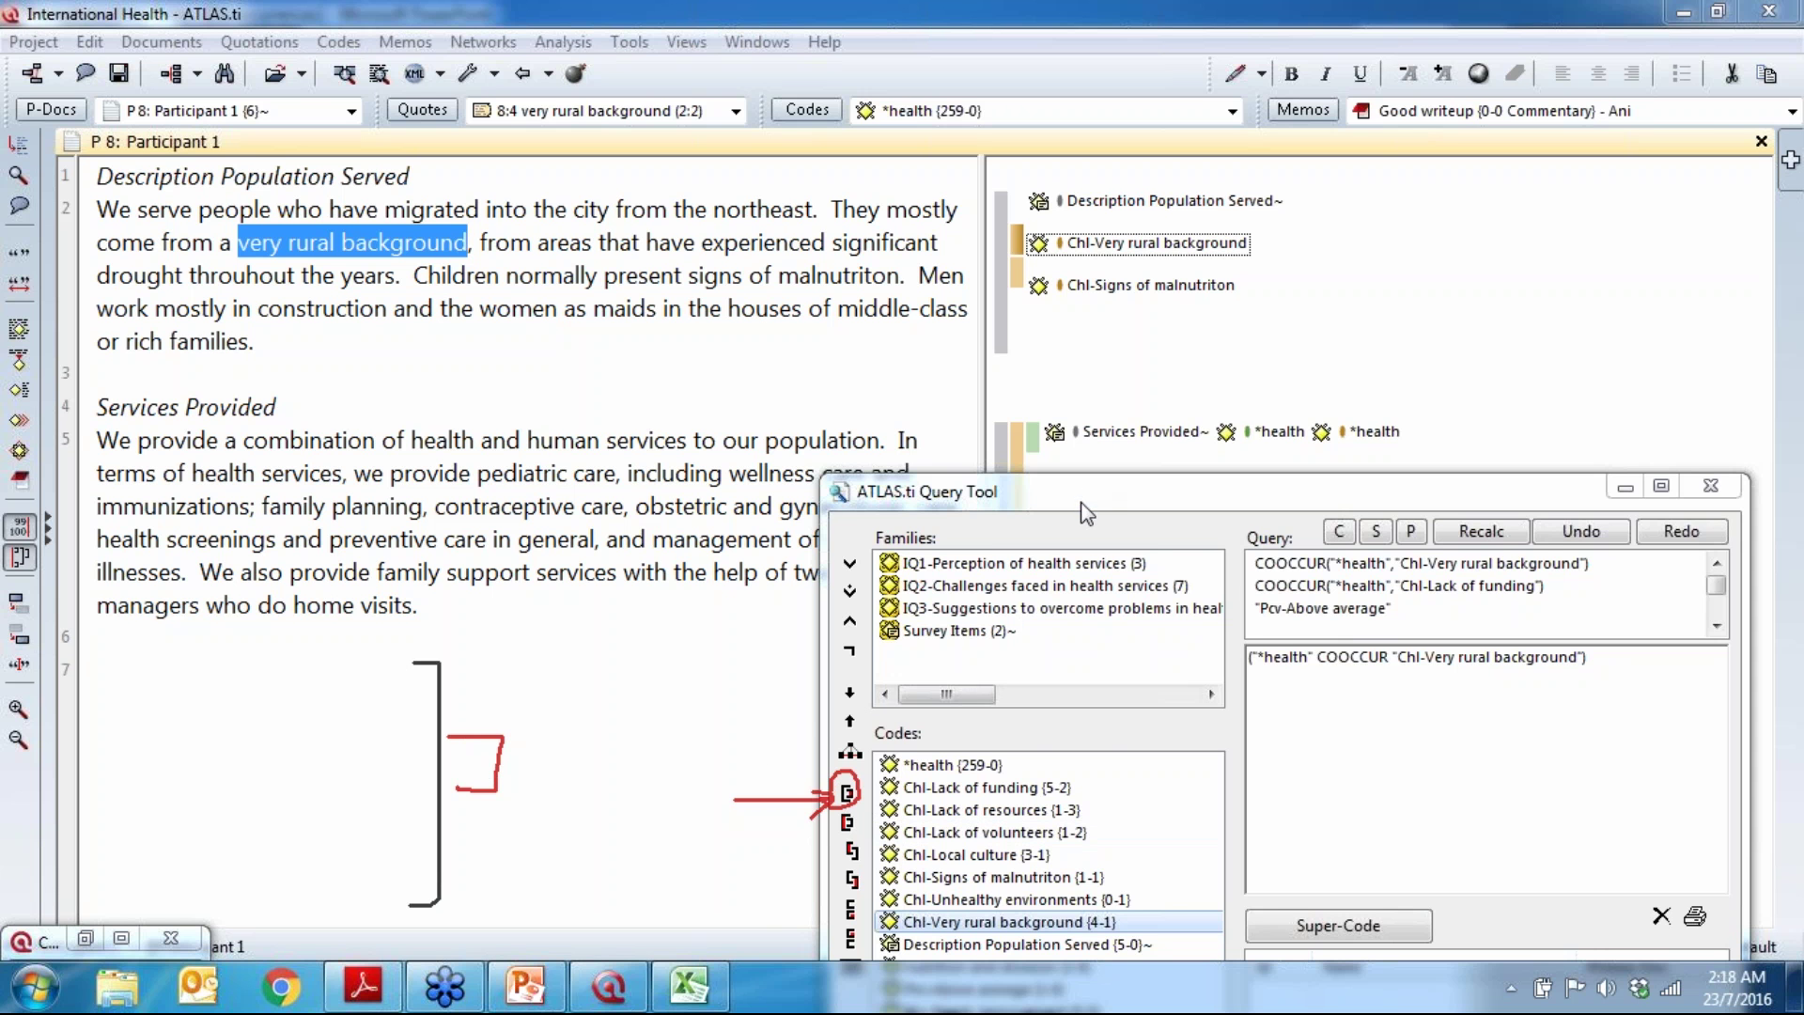
Step: Reposition the Query Tool to show its results list, and erase all pen annotations from the screen
drag(1089, 508, 1022, 152)
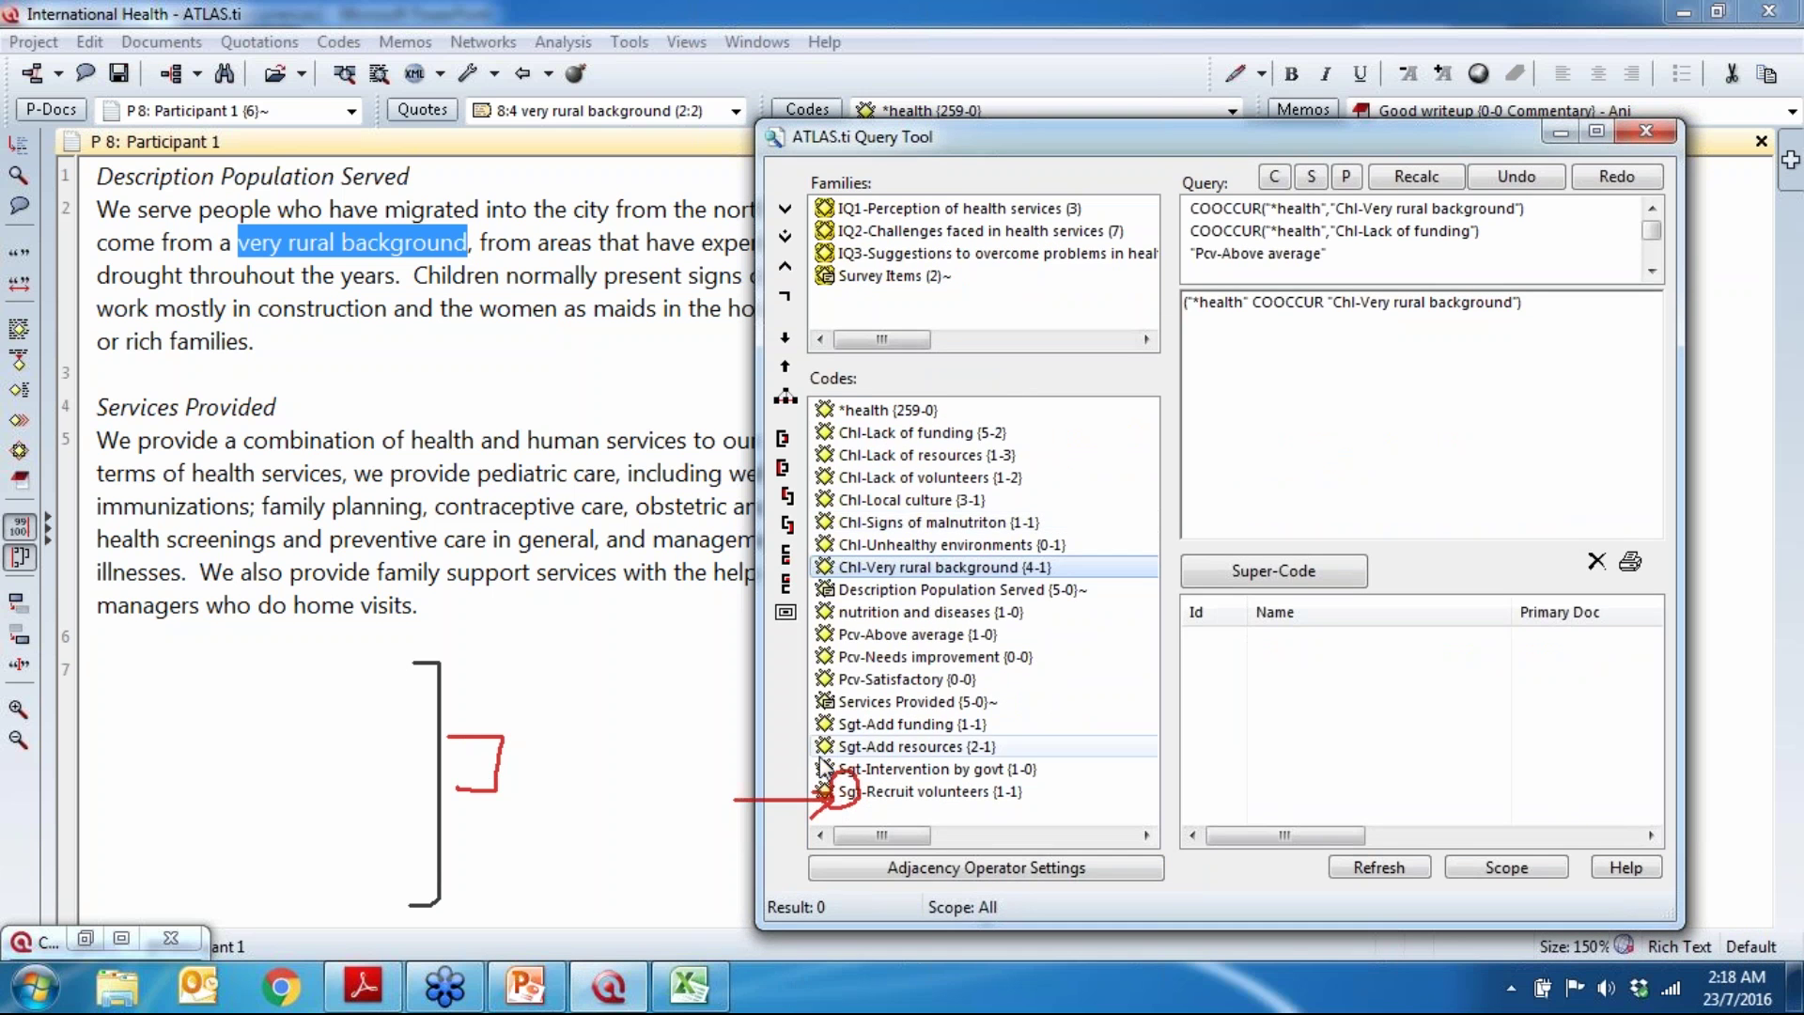
click(1790, 418)
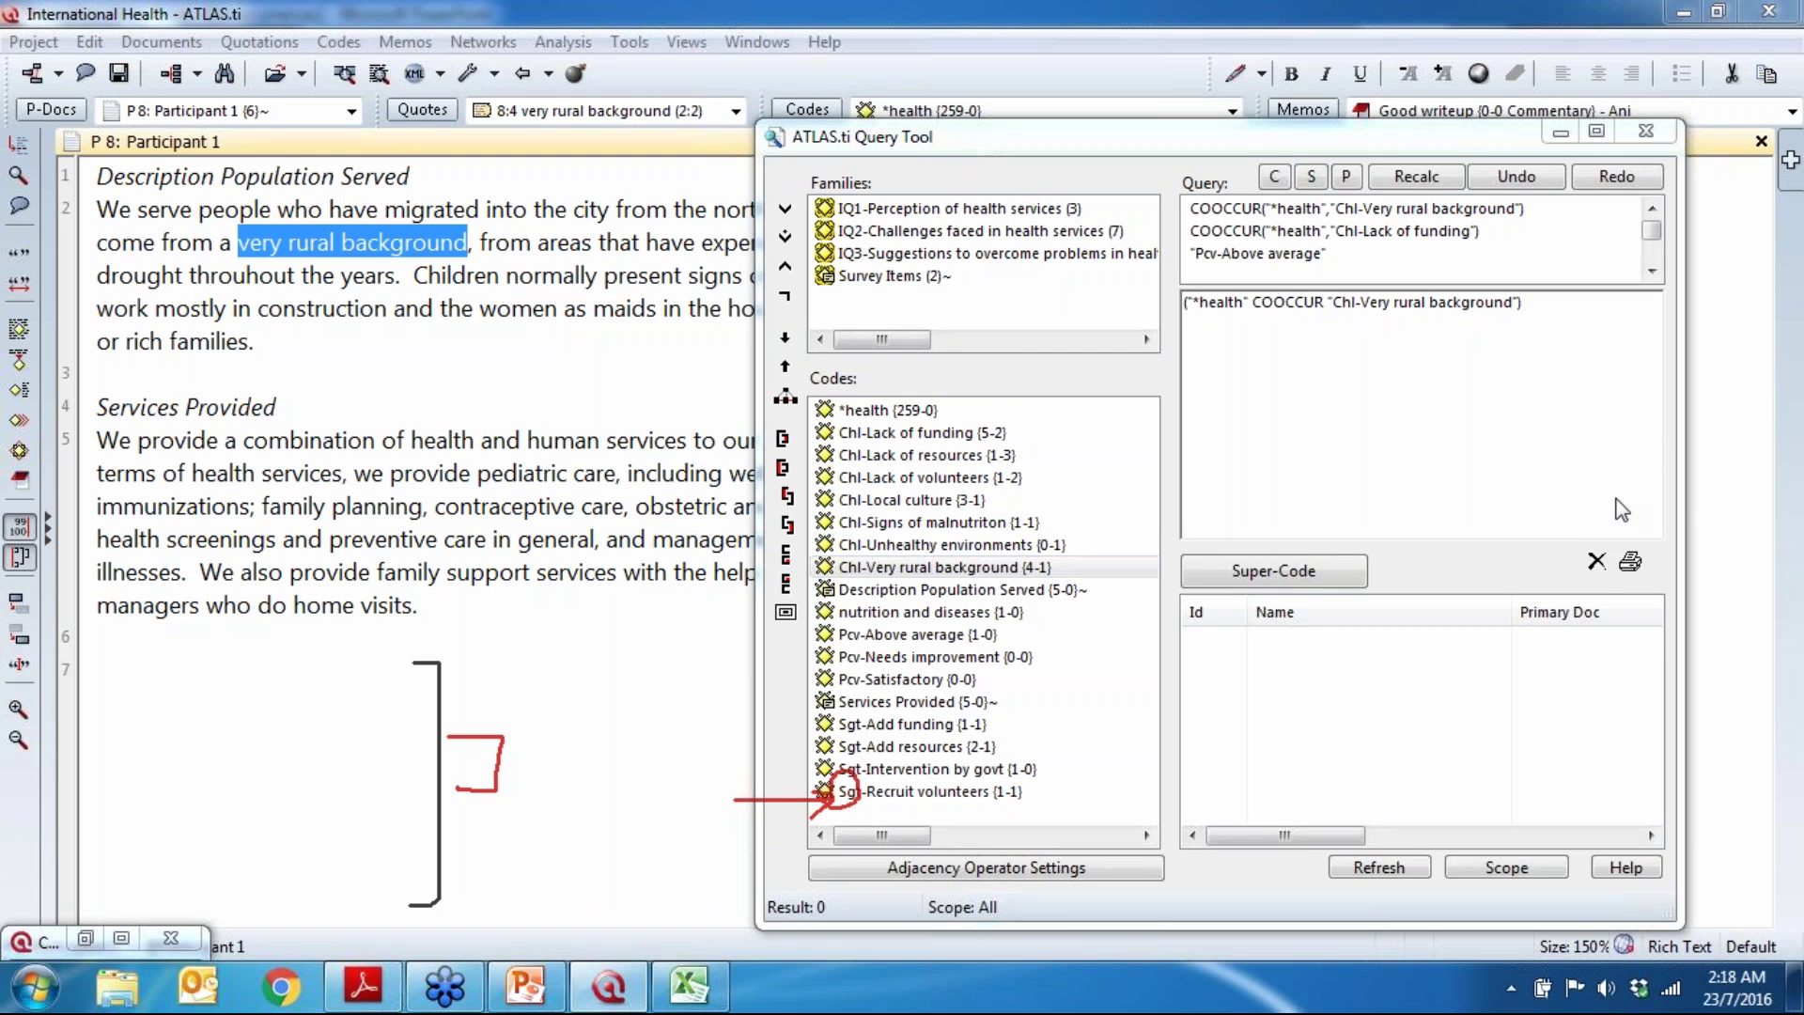
key(Escape)
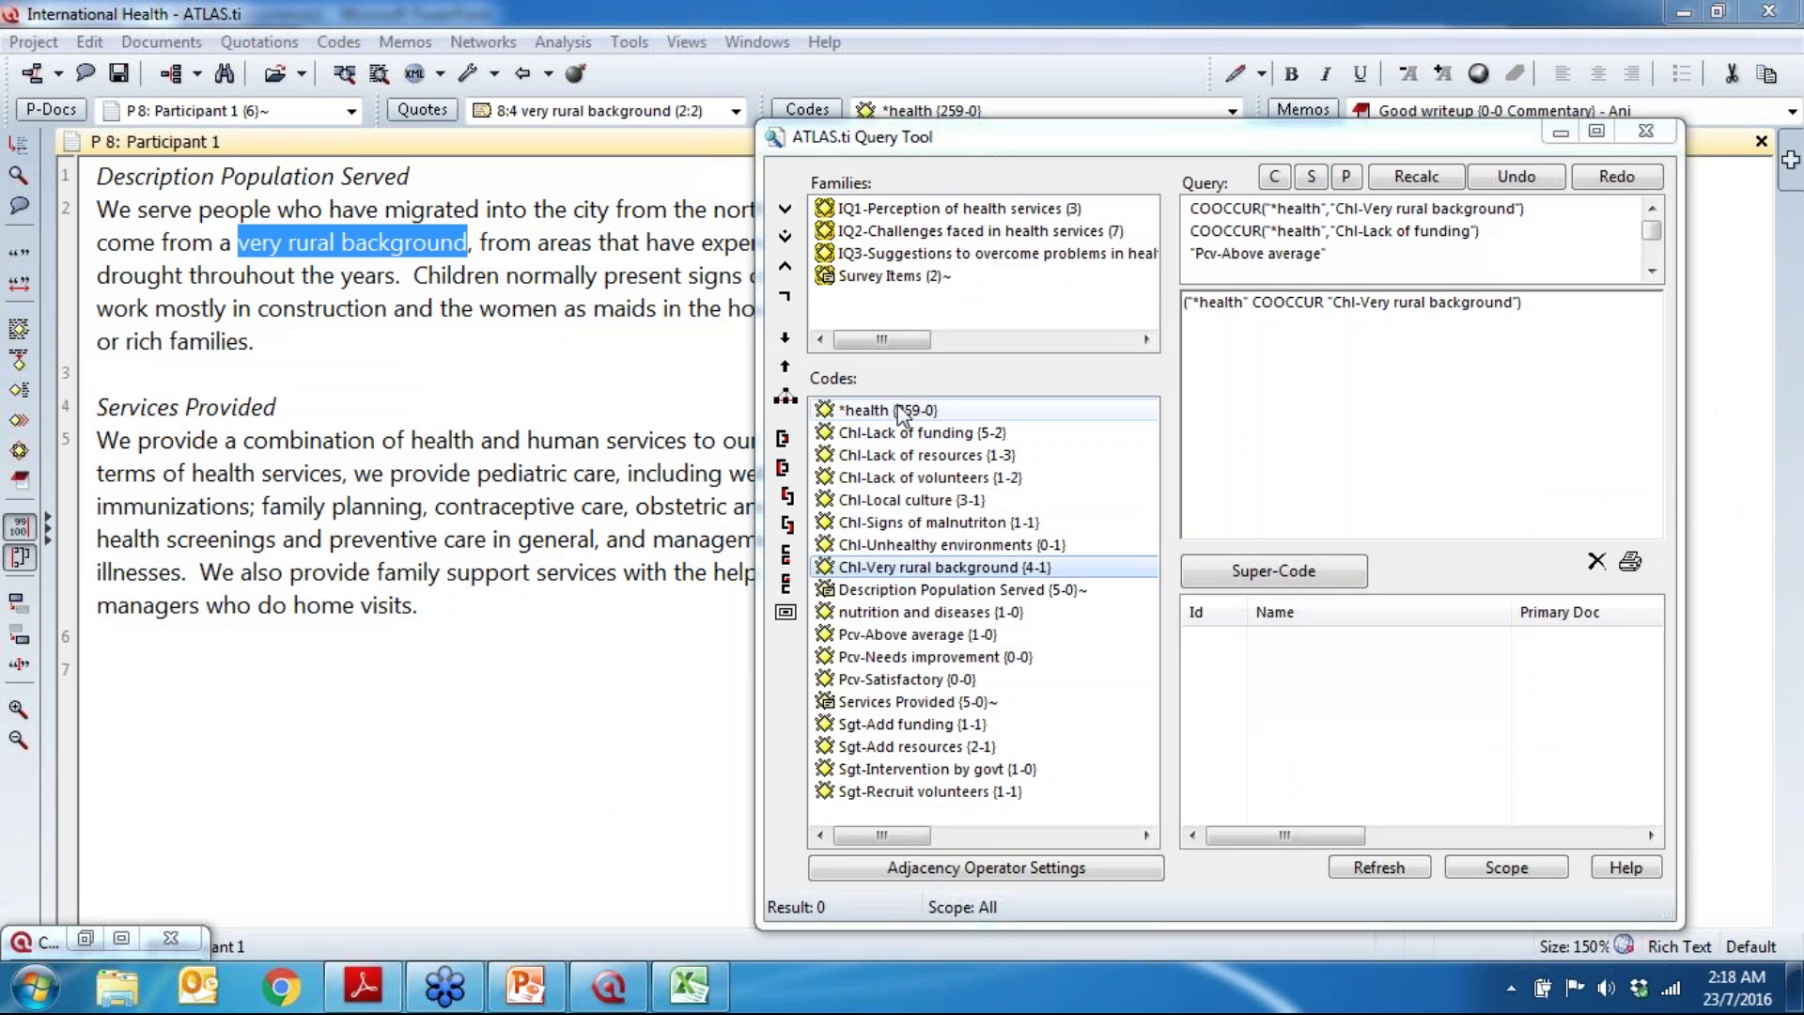
Step: Query the quotations coded Chl-Very rural background that lie WITHIN quotations coded Description Population Served
drag(966, 133, 897, 353)
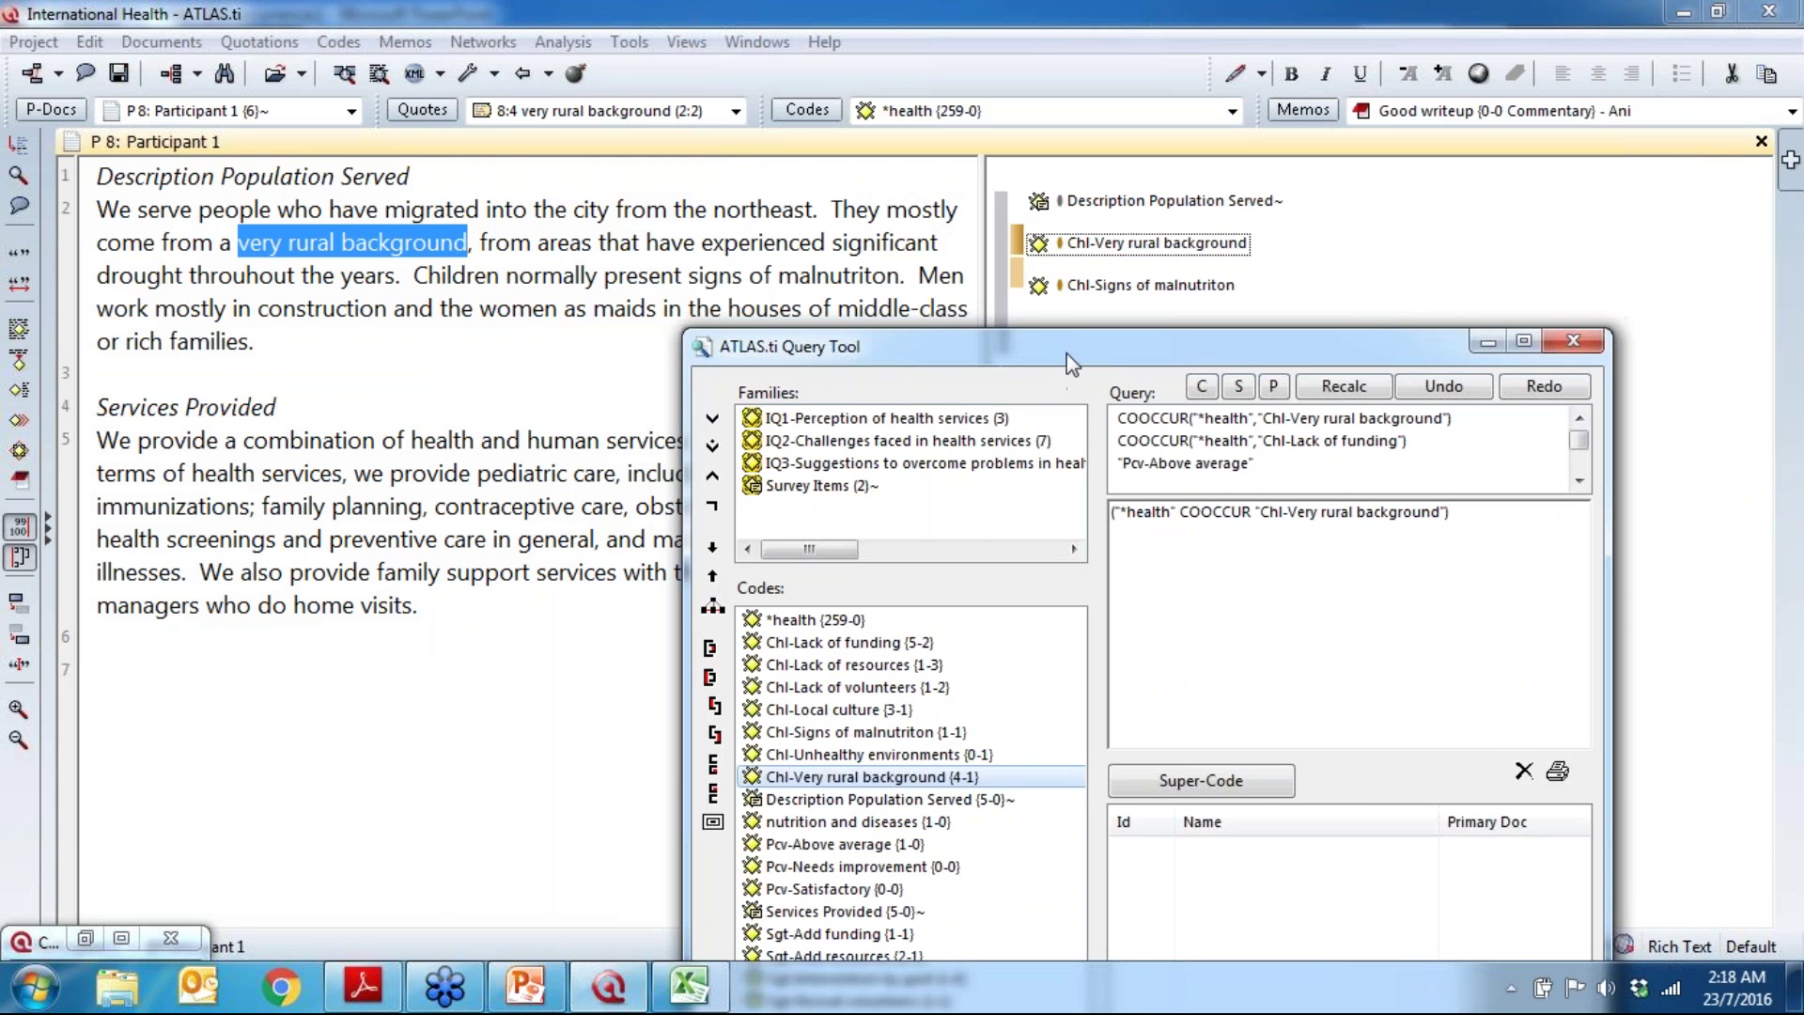
drag(1068, 353, 1056, 182)
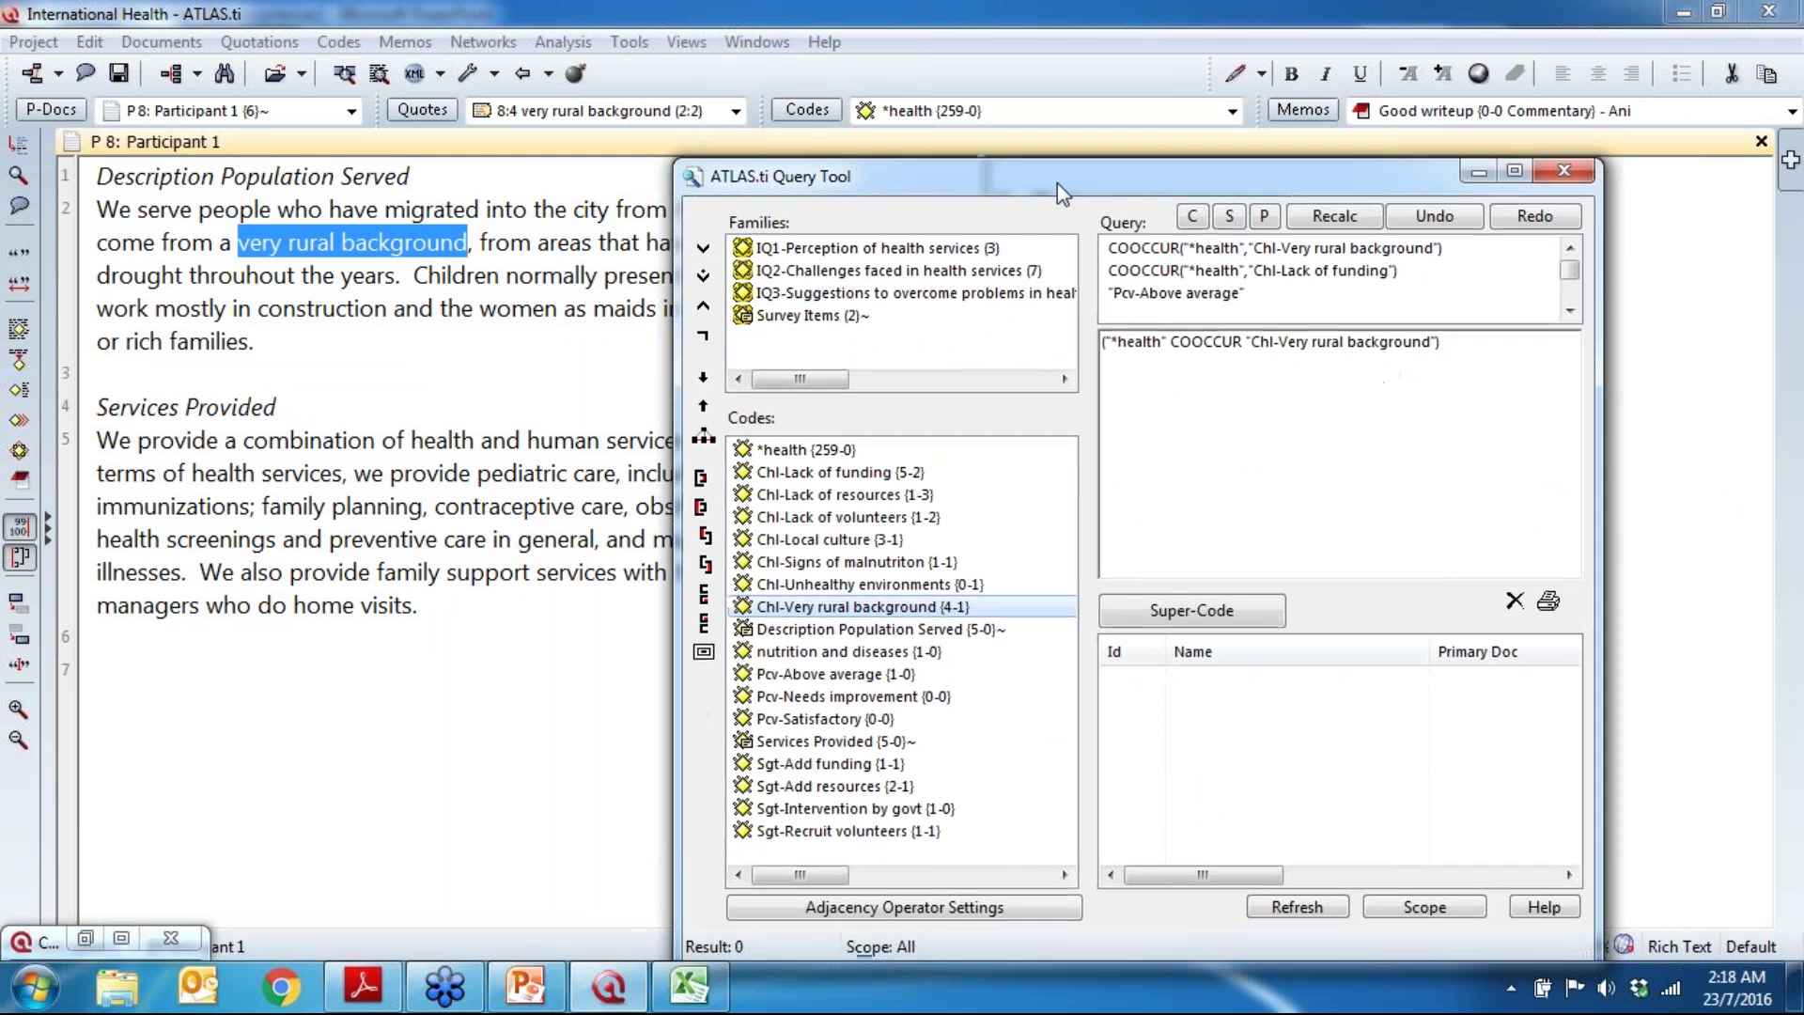
click(857, 606)
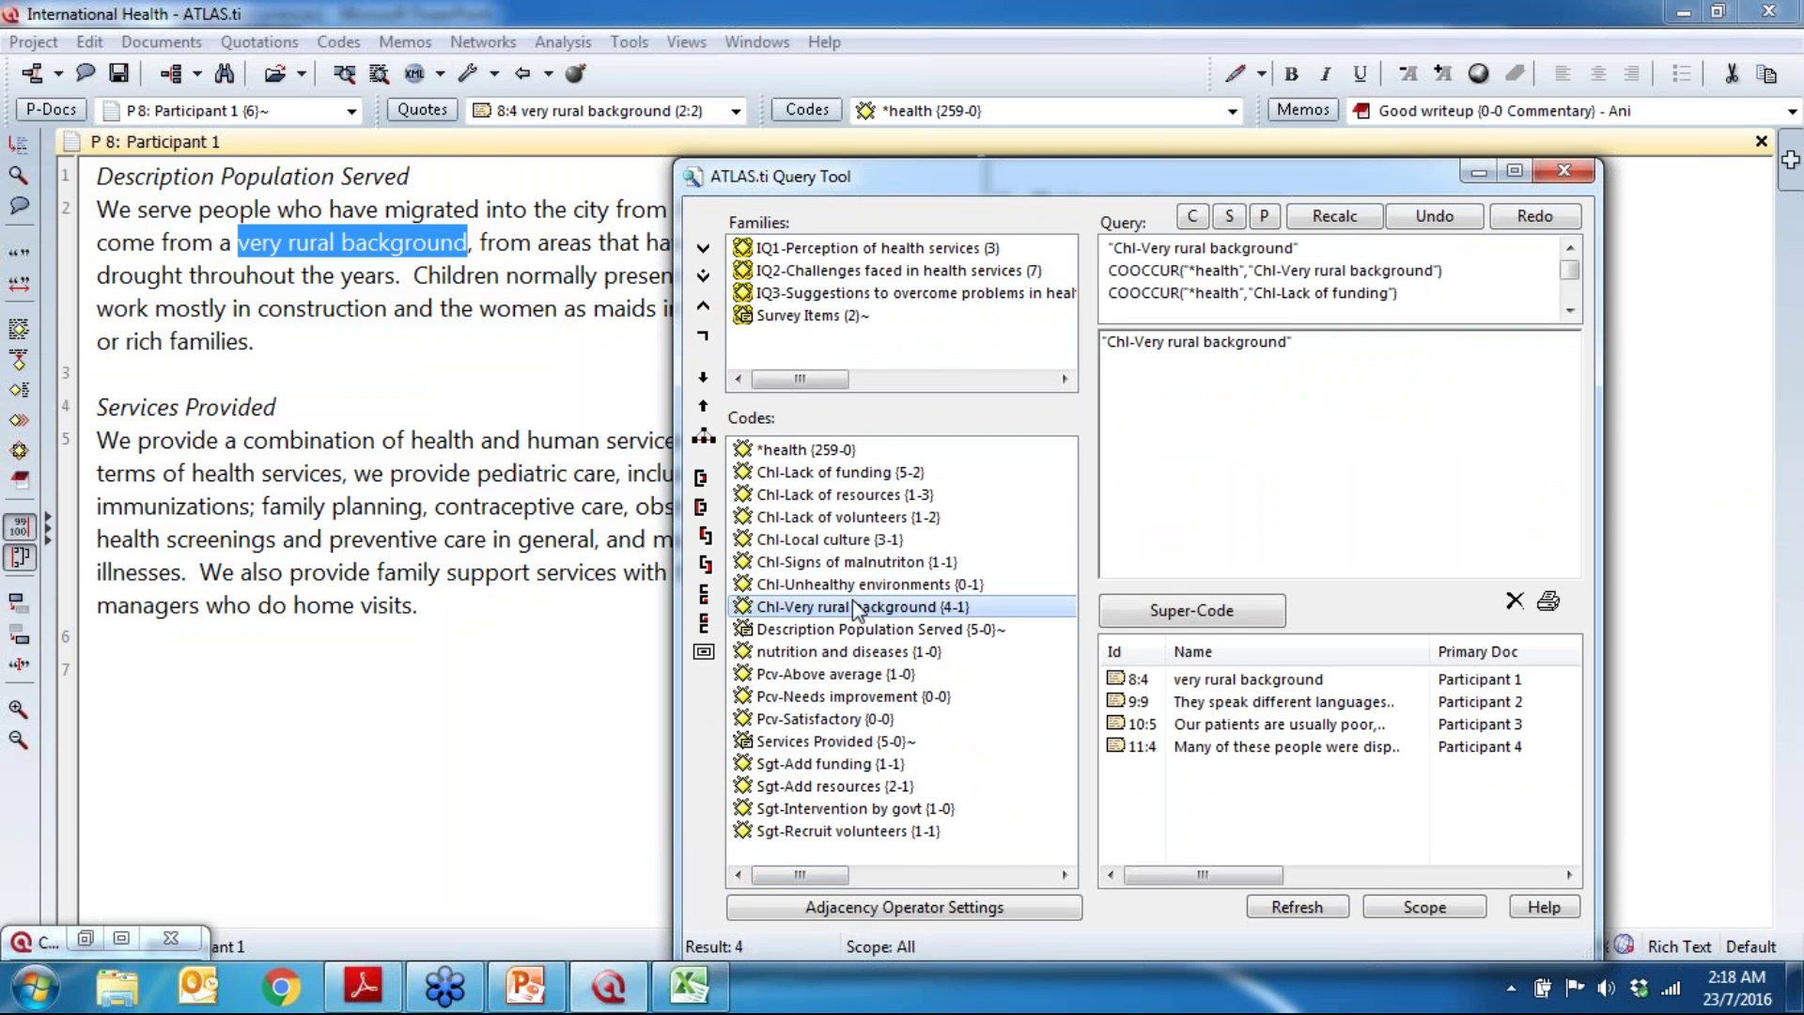
drag(1059, 188, 1060, 331)
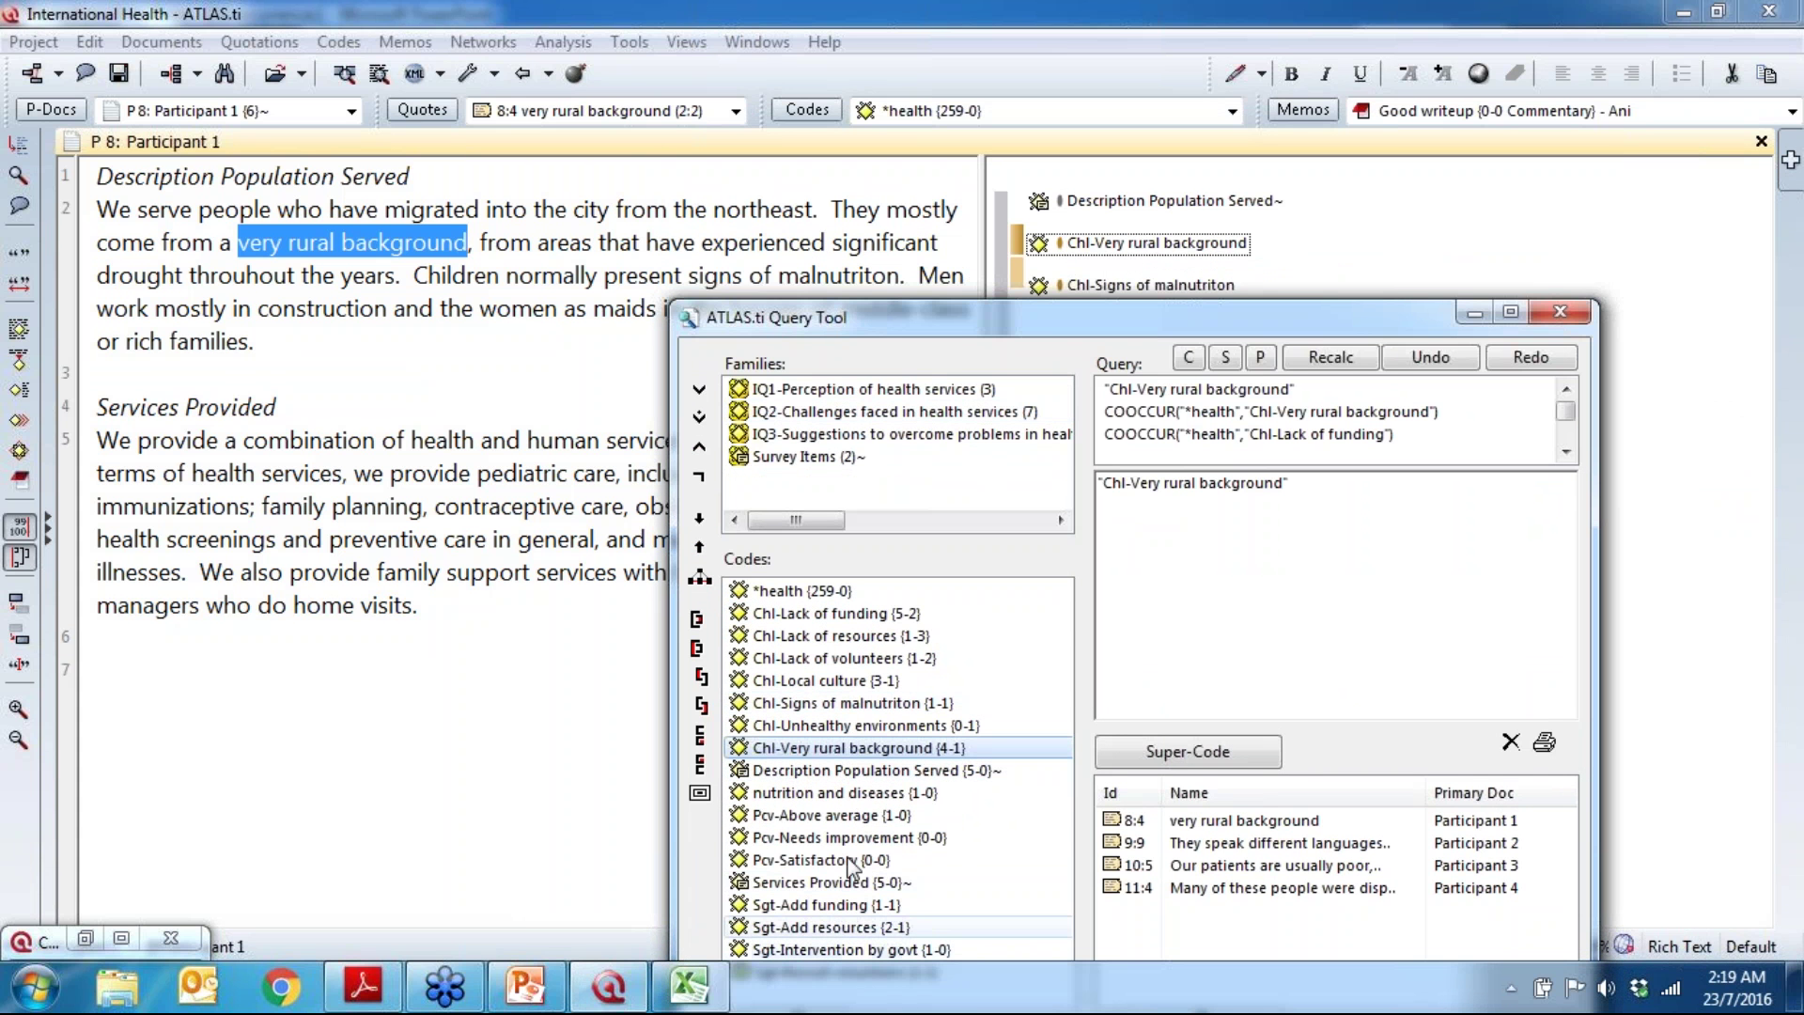
click(827, 772)
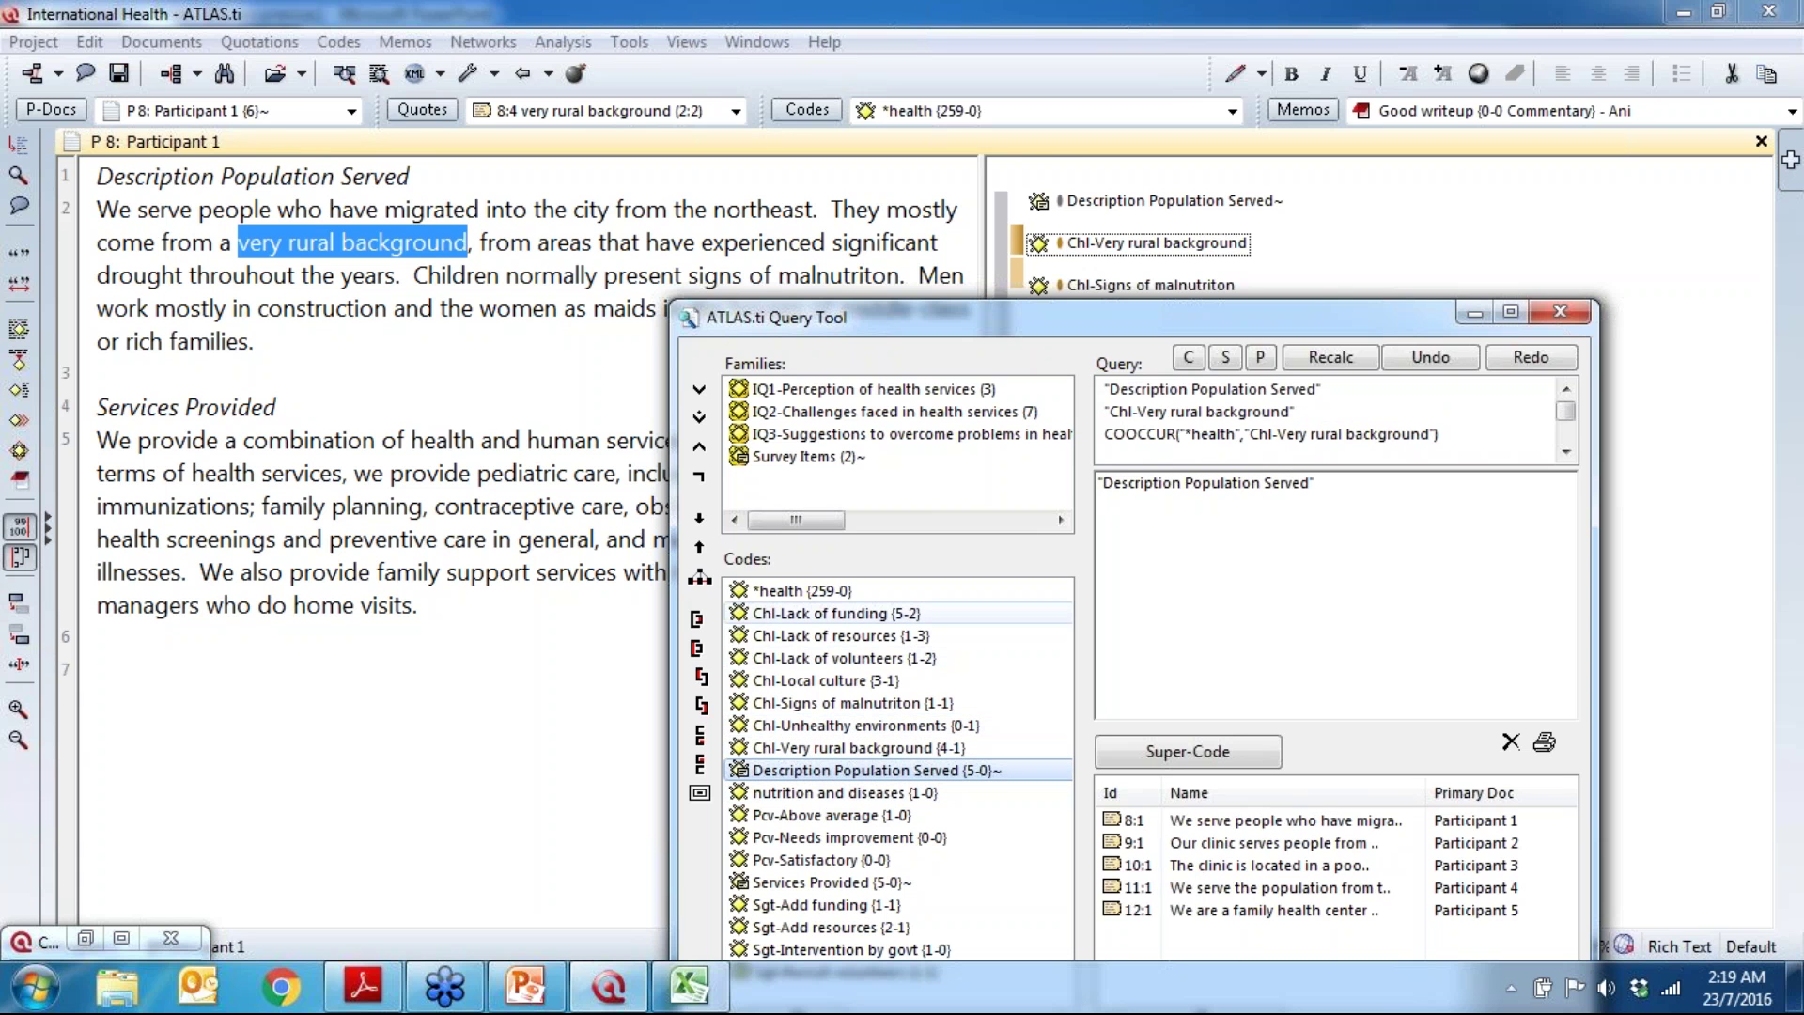
click(696, 619)
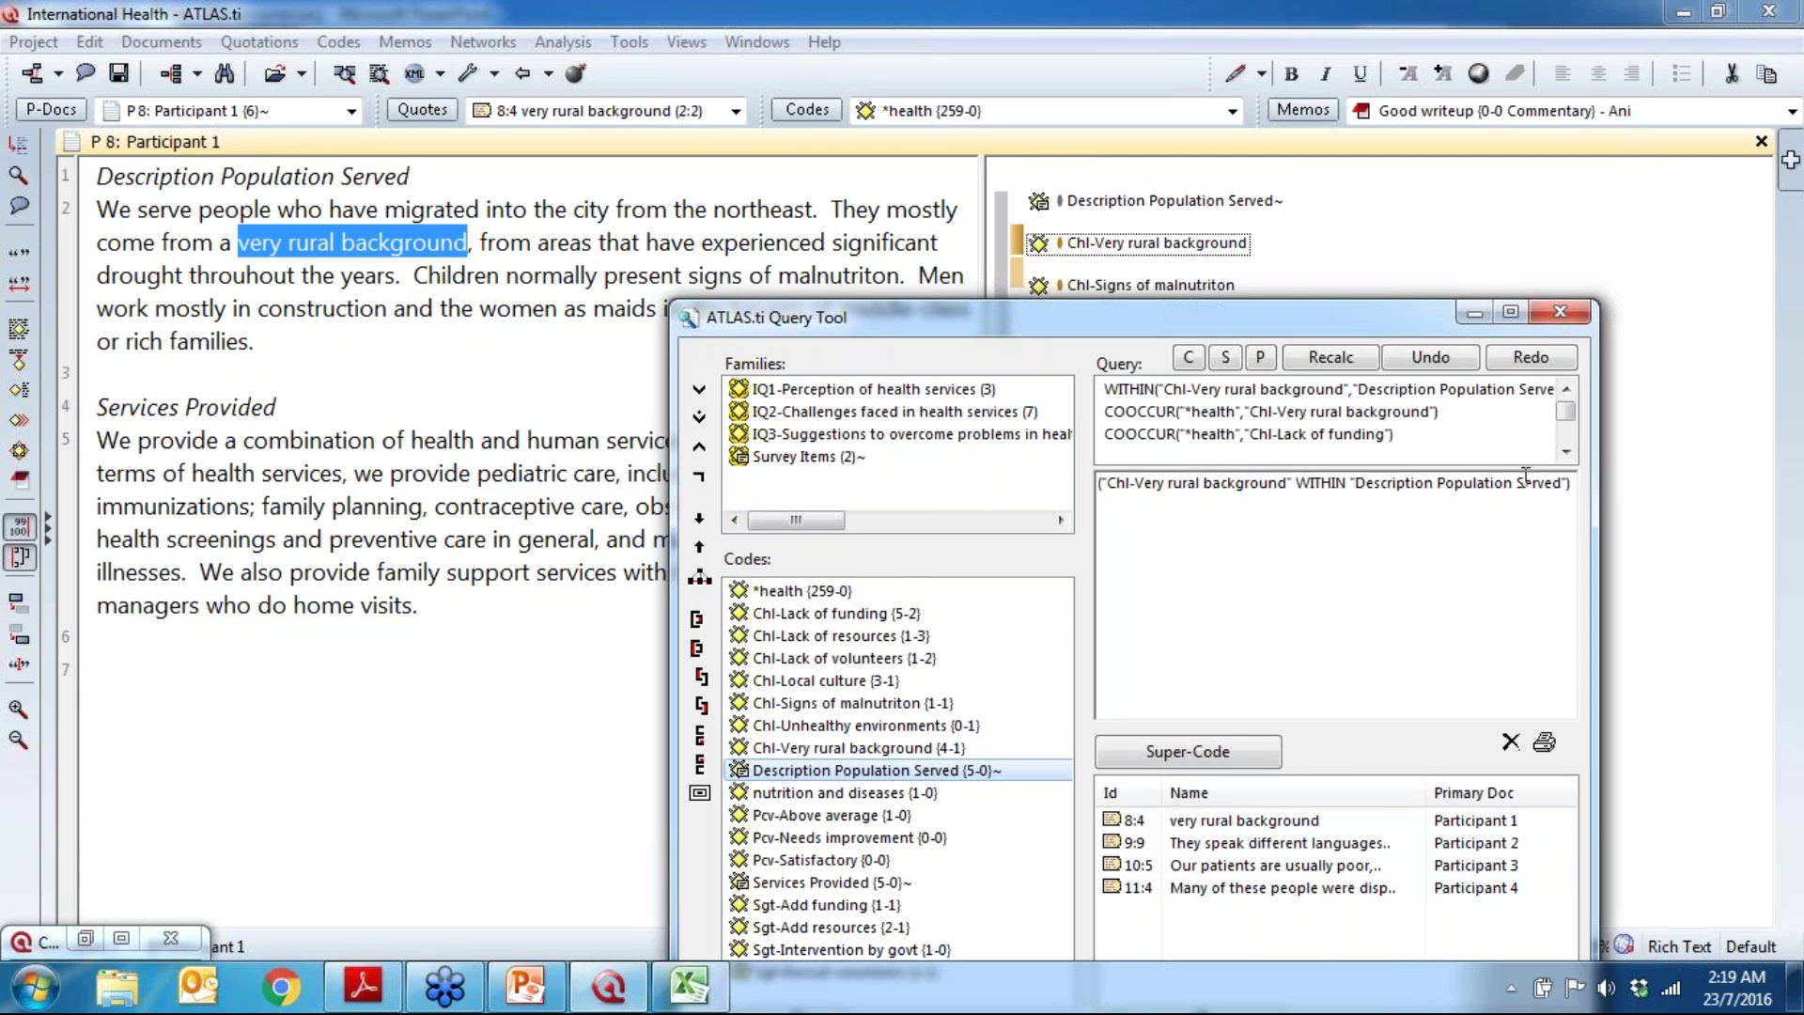
Step: View result quotations 8:4 and 9:9 in their documents, keeping the Query Tool clear of the codes in the margin
drag(1222, 316, 1225, 94)
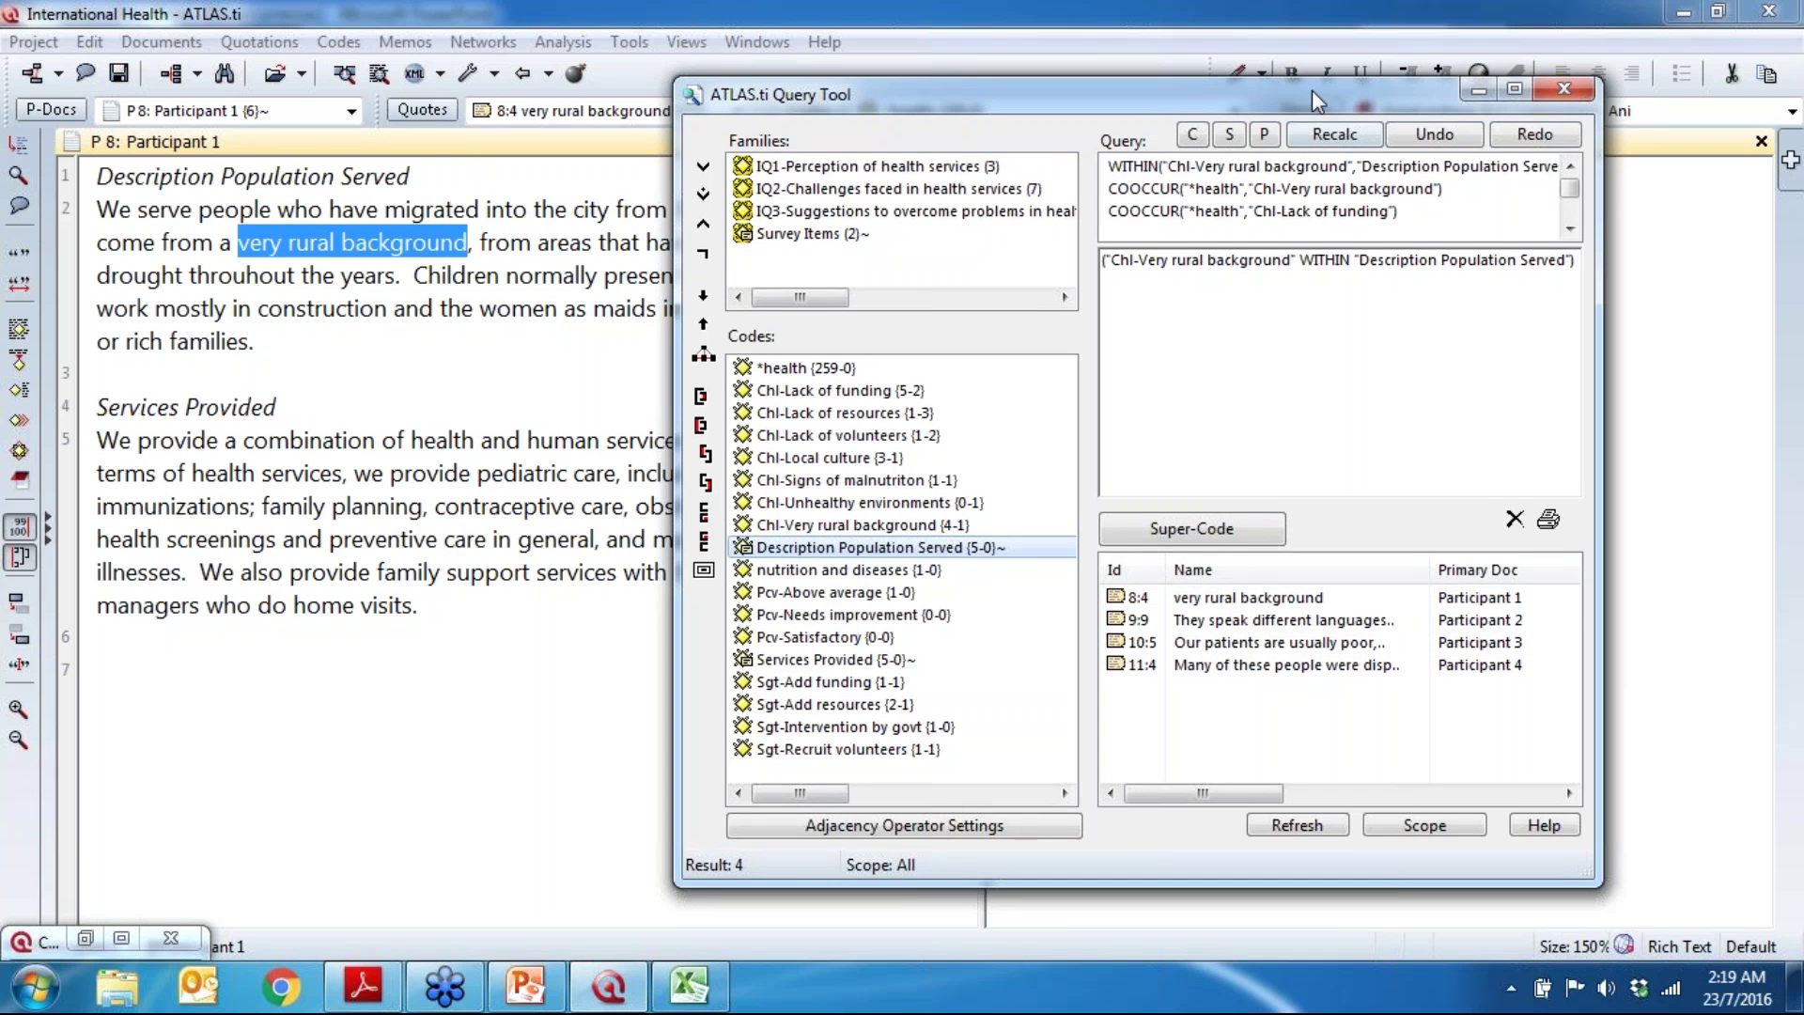
drag(1311, 88, 1571, 307)
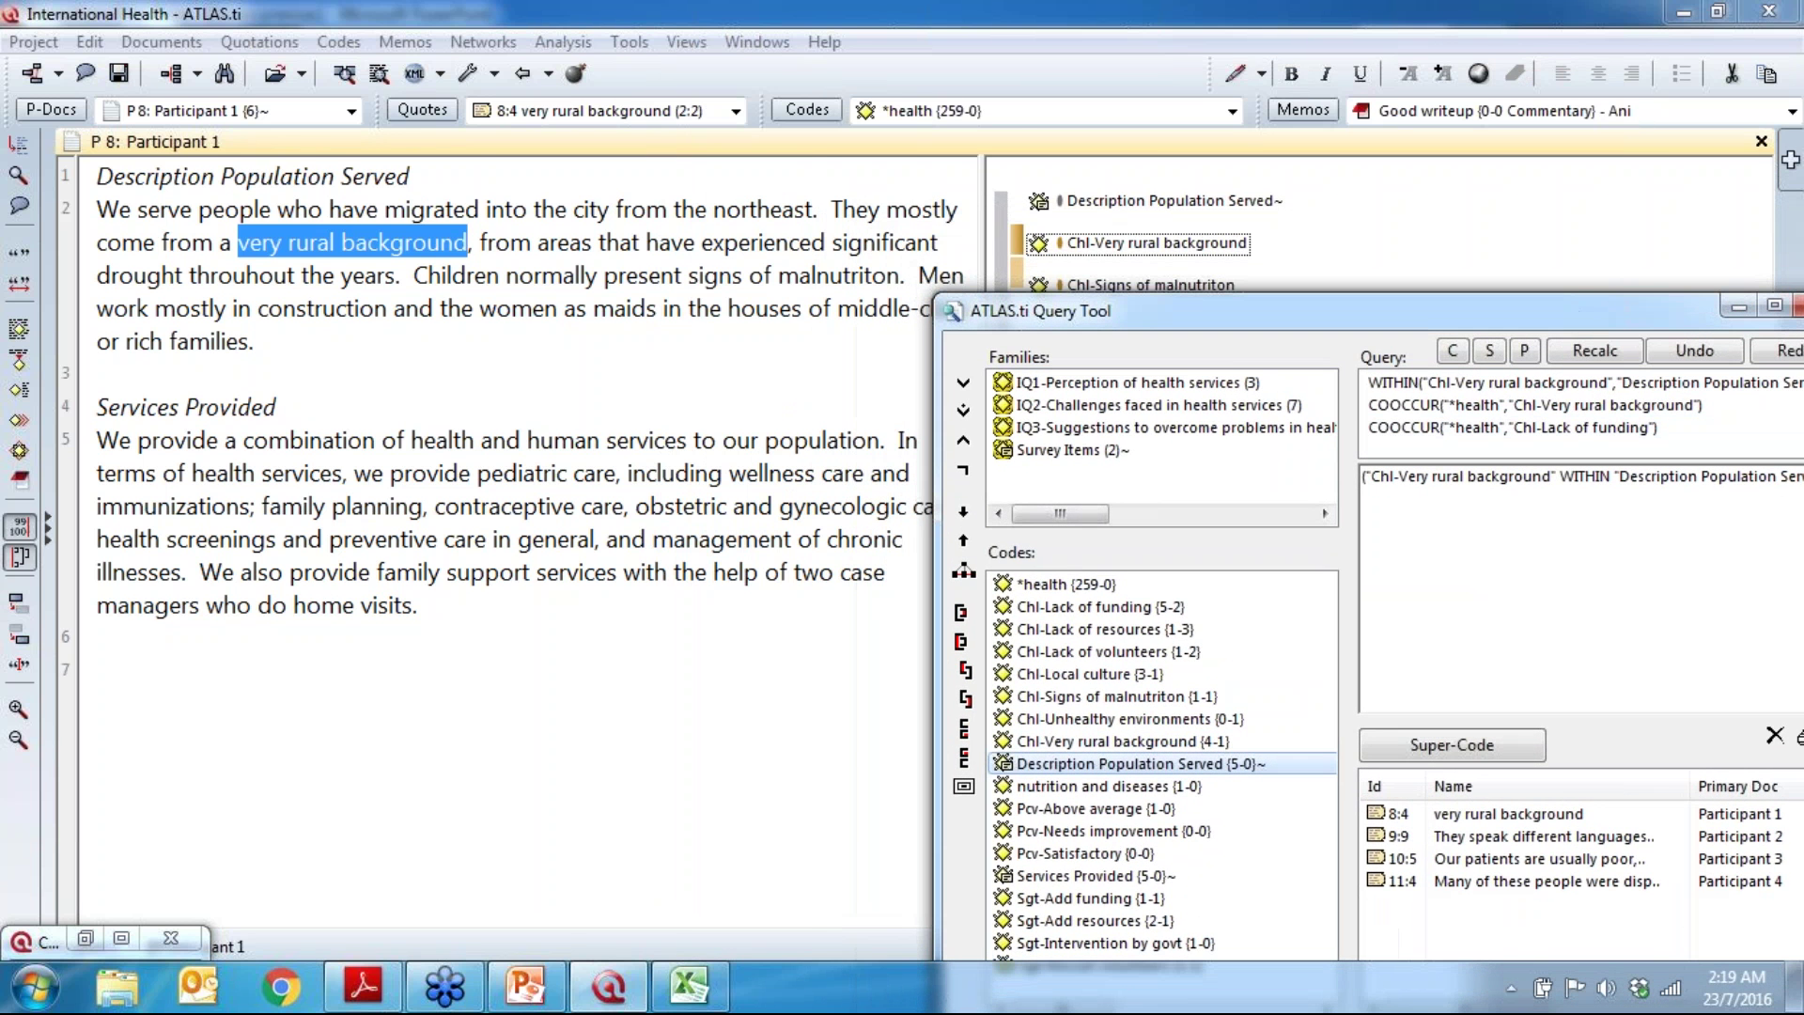
click(1554, 823)
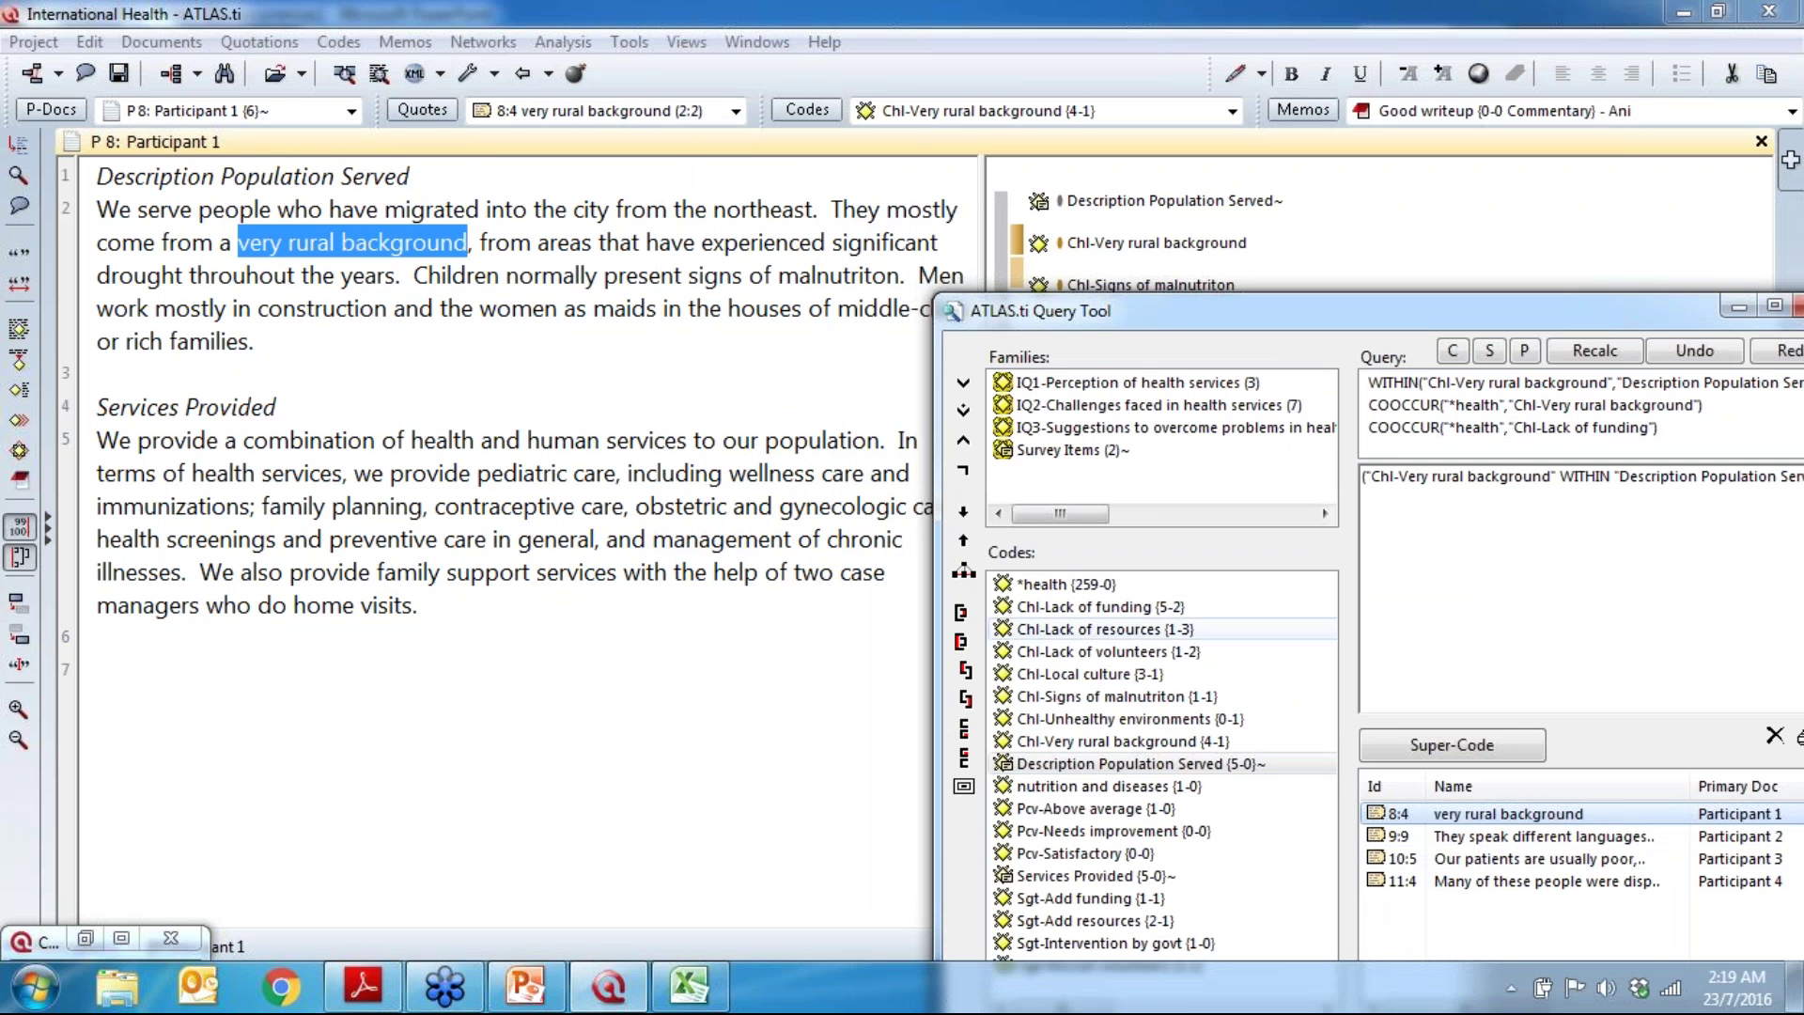
click(1519, 836)
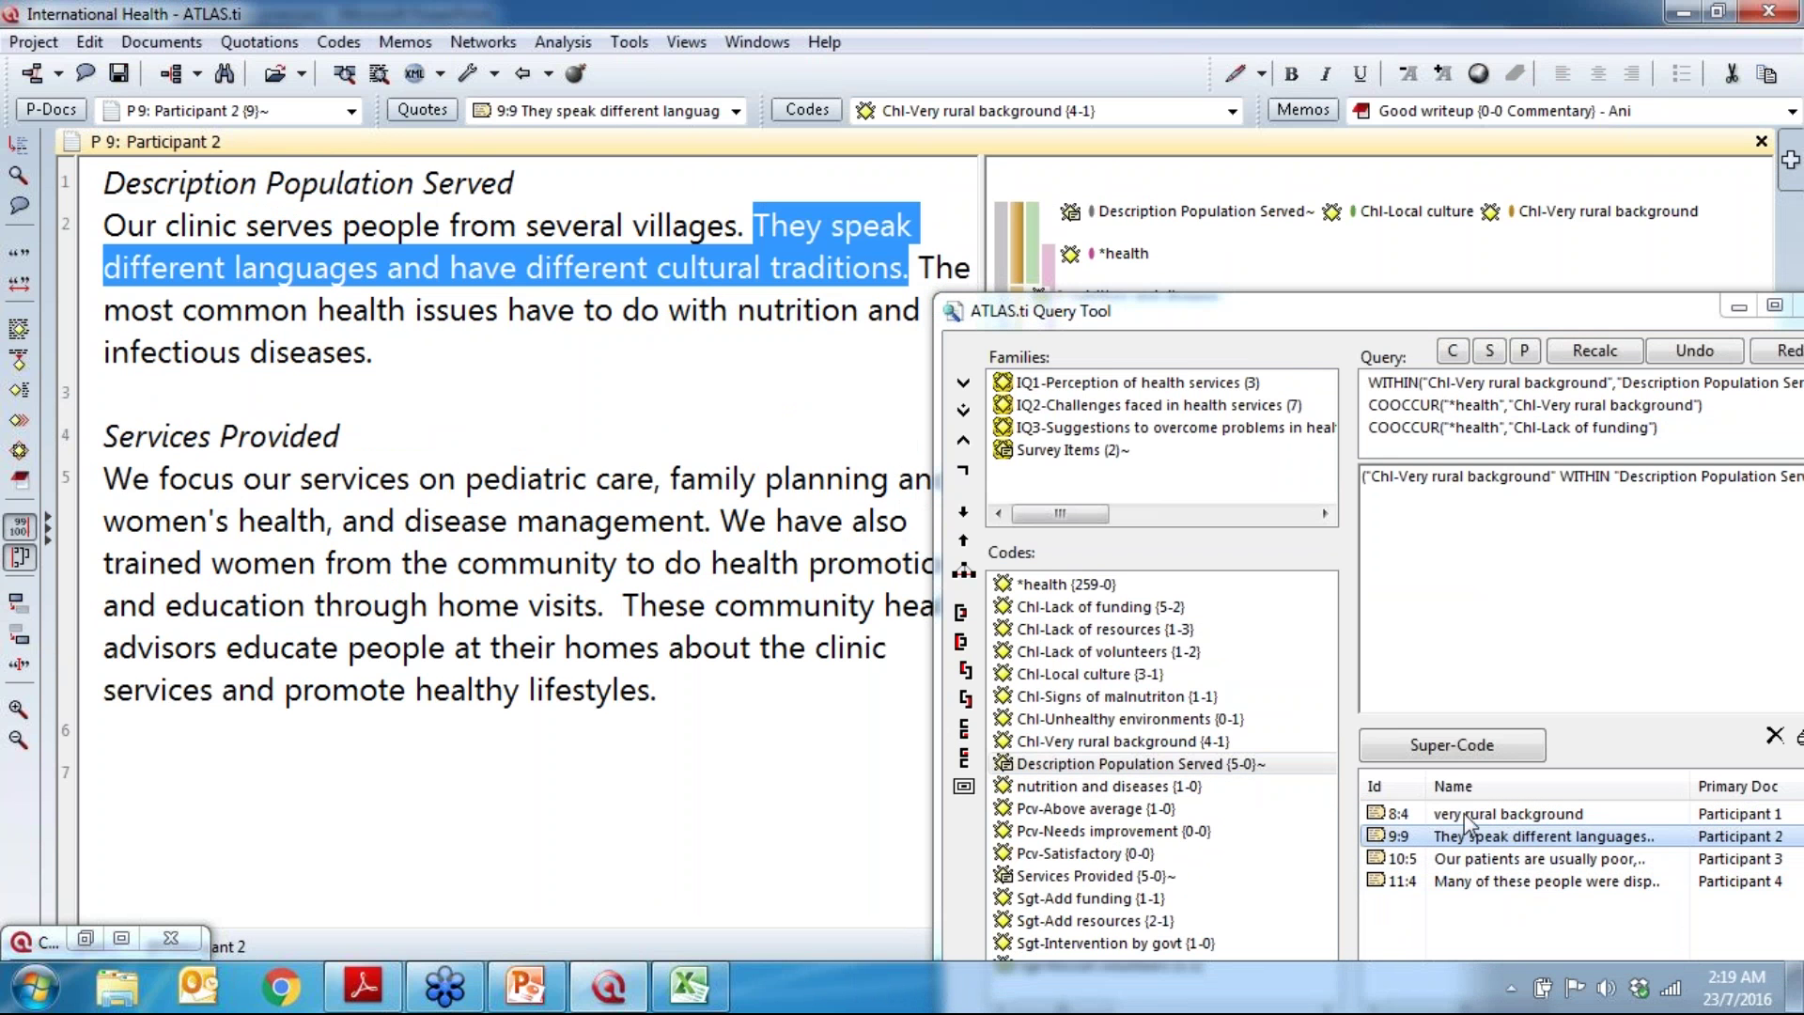
click(1008, 316)
drag(1008, 316, 848, 380)
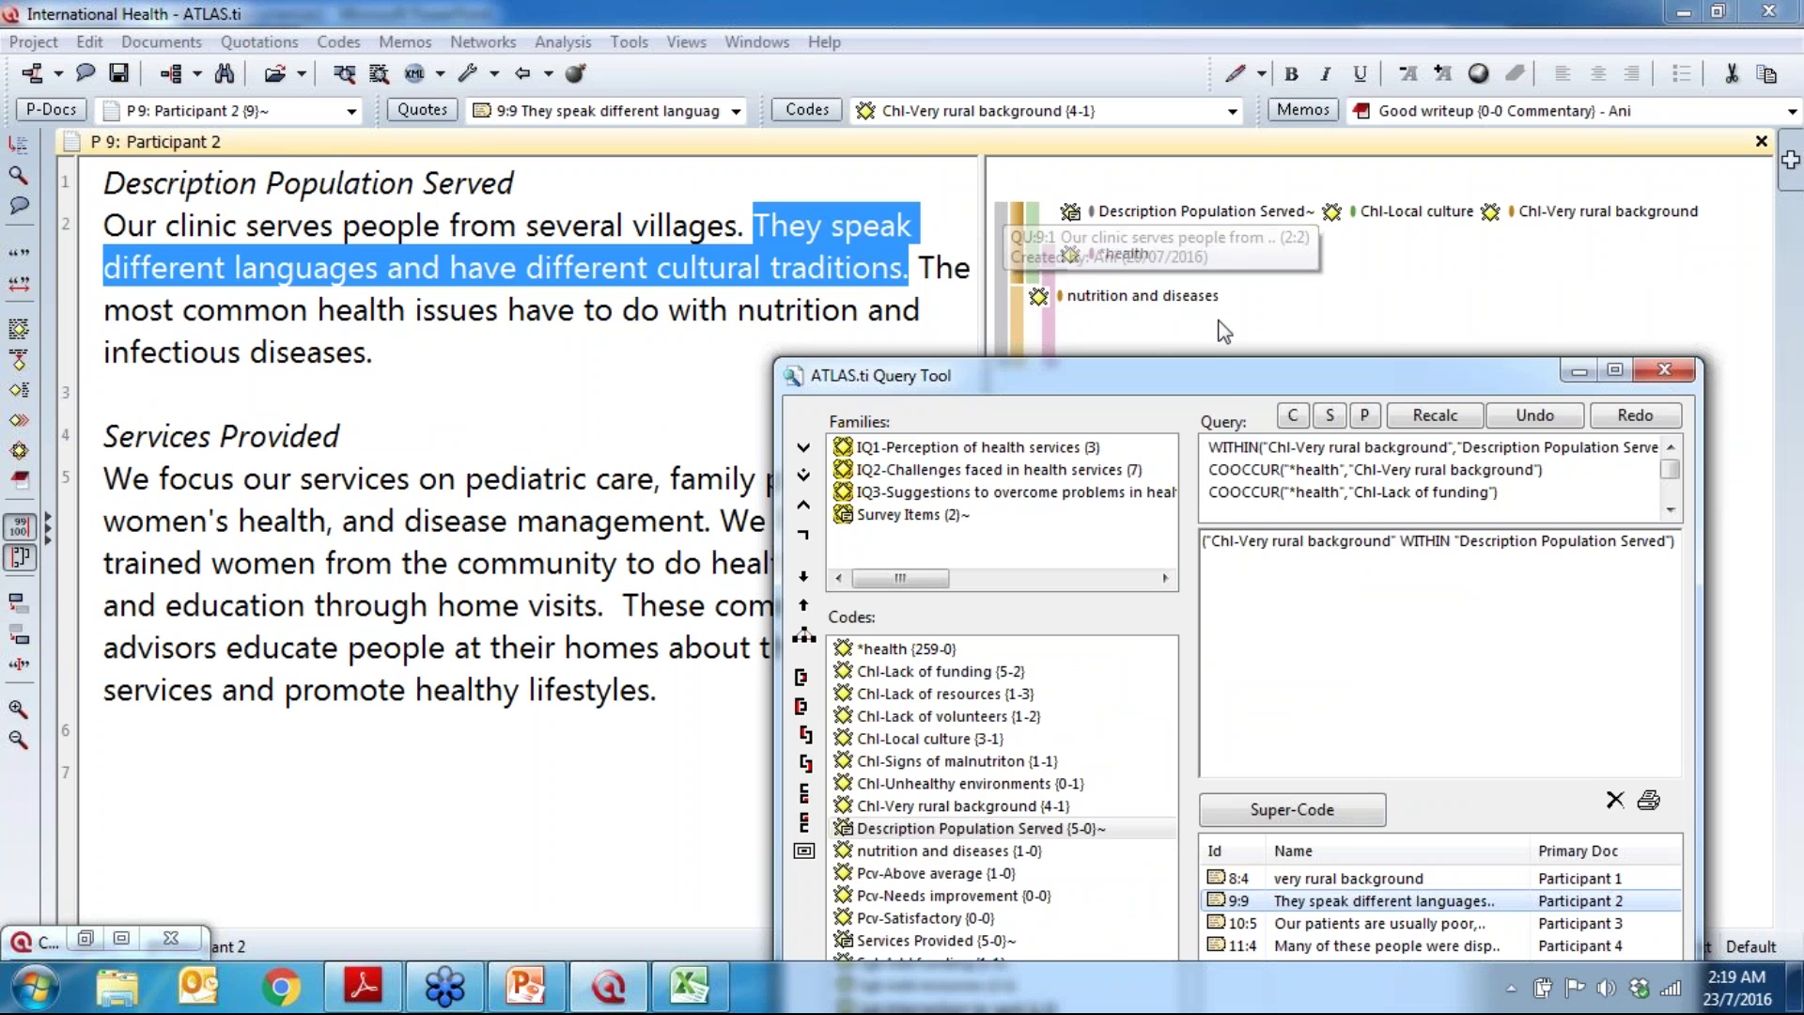
Step: View result quotations 10:5 and 11:4, compare the Description Population Served and Chl-Very rural background passages in Participant 4, and save the project
click(1343, 928)
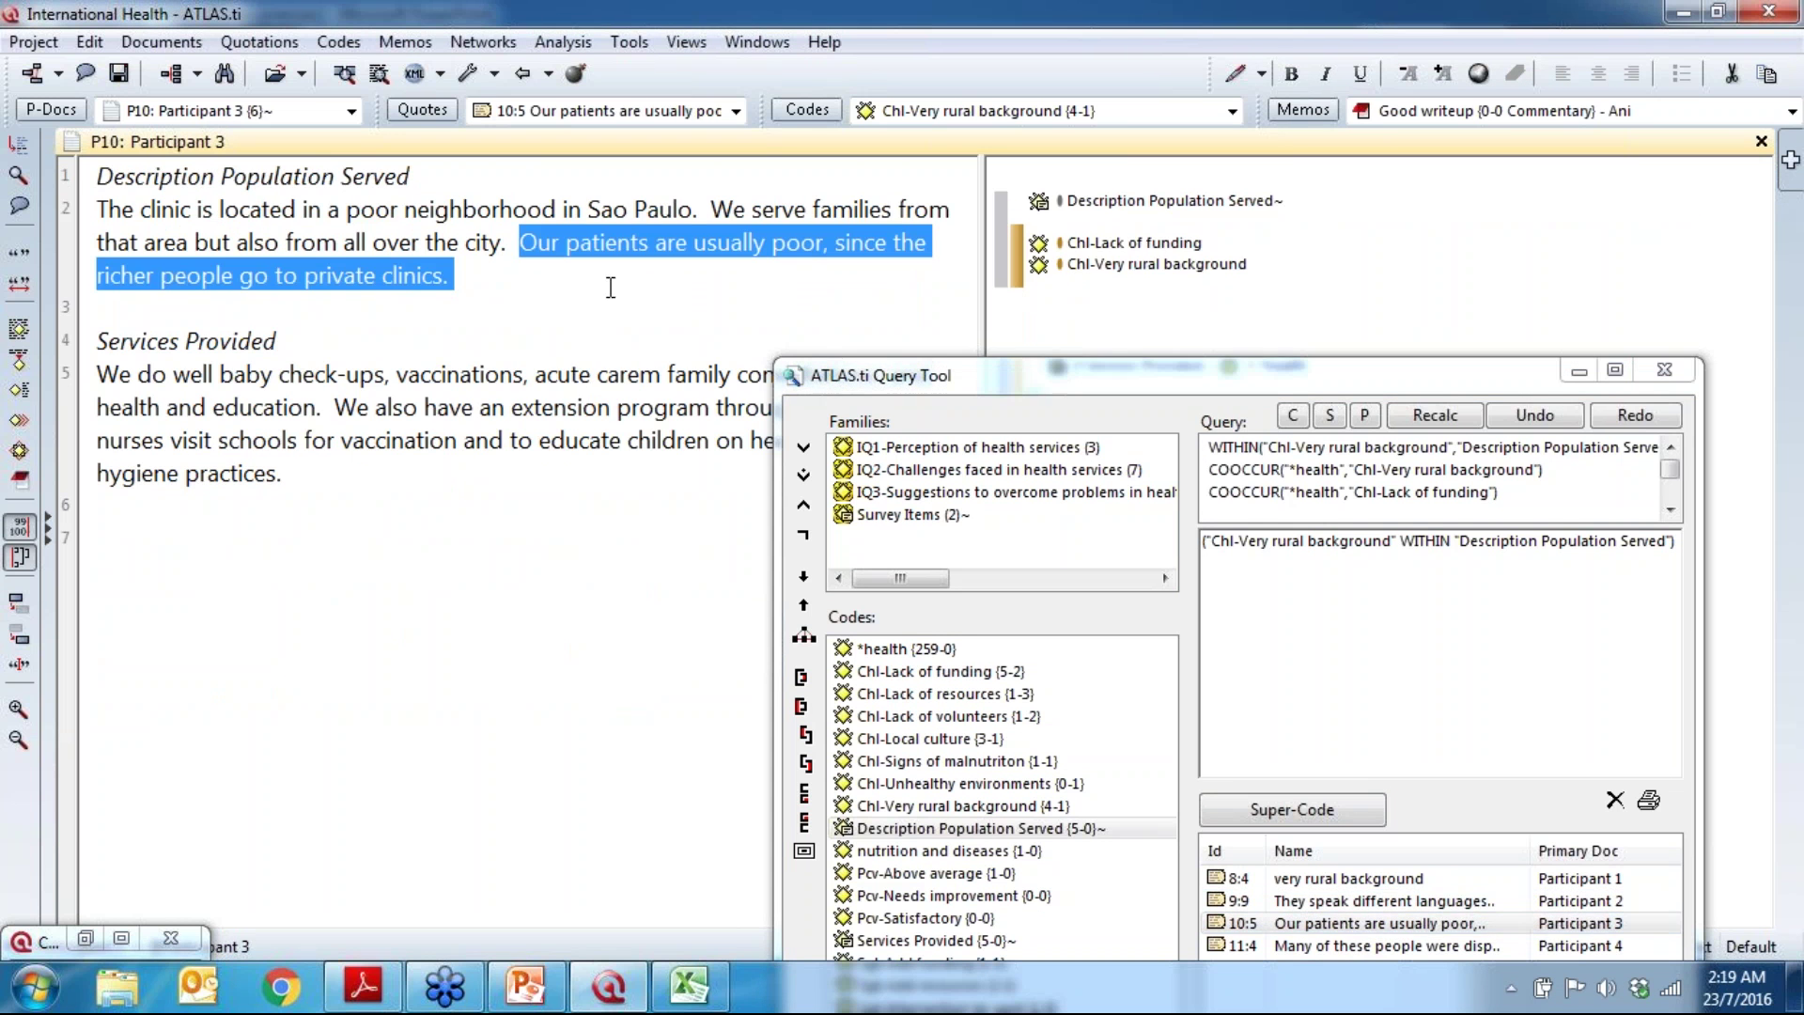
mouse_move(1061, 256)
click(1421, 945)
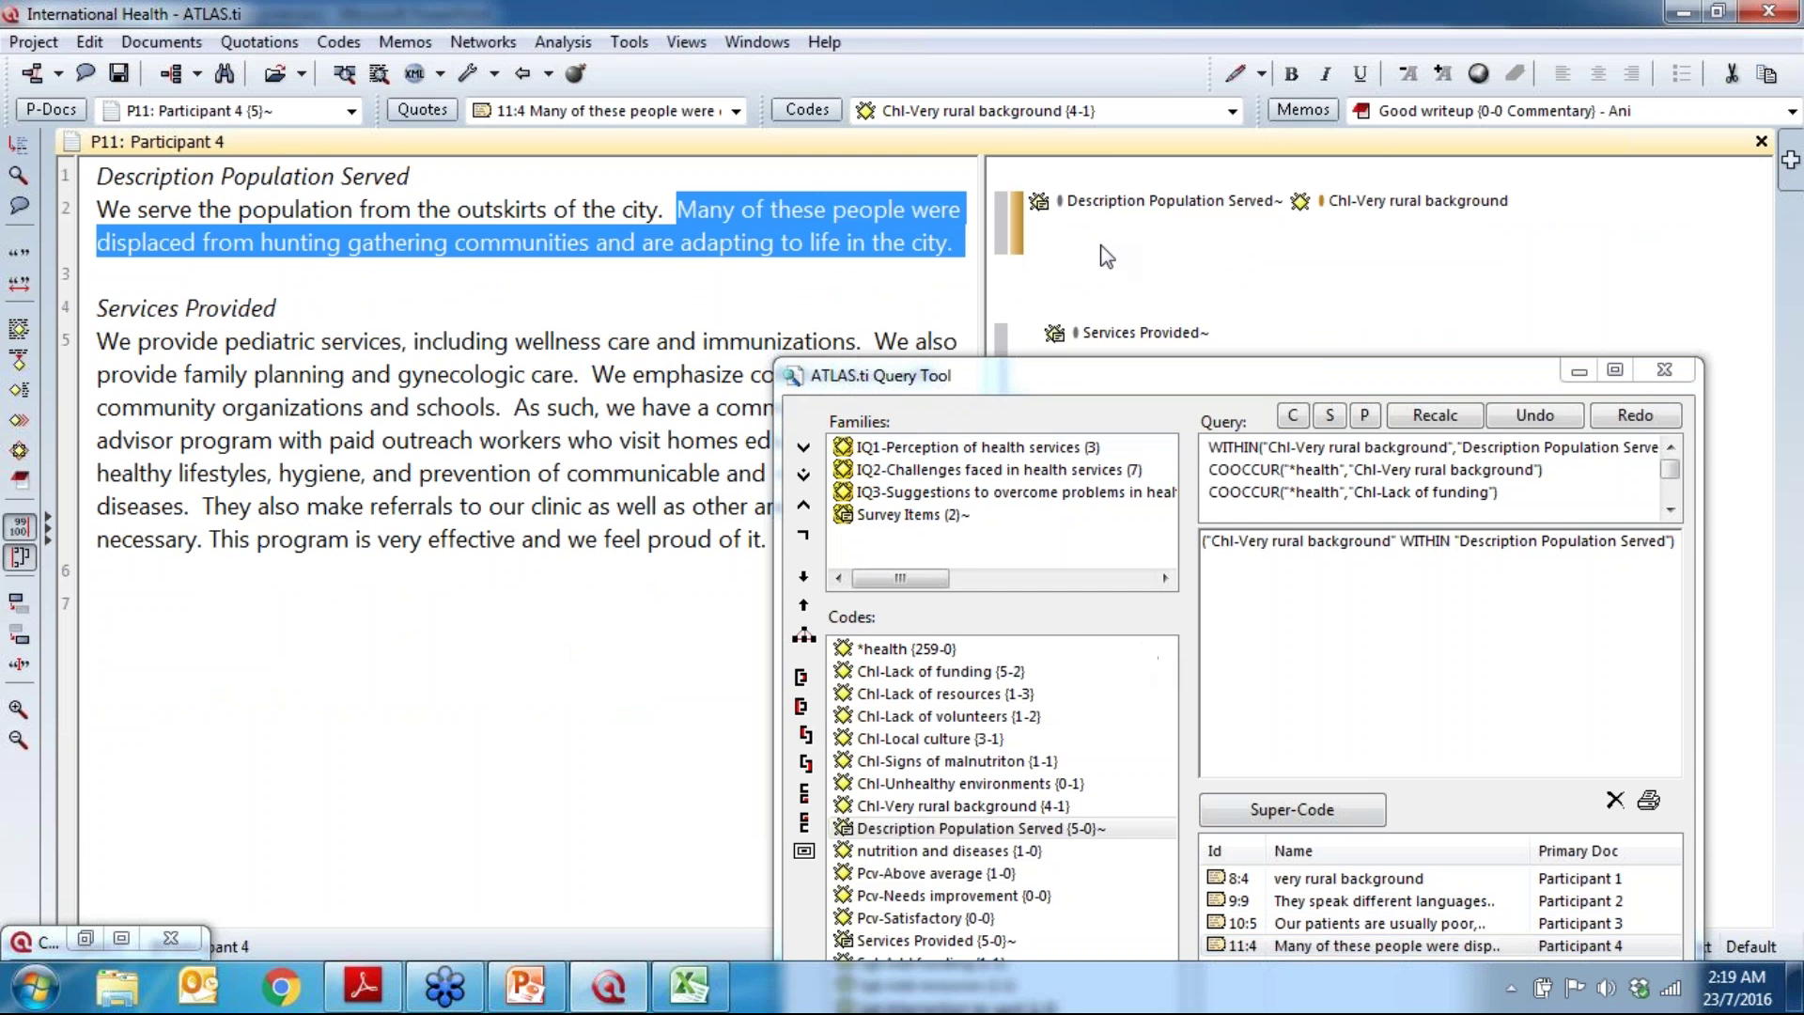
mouse_move(1276, 209)
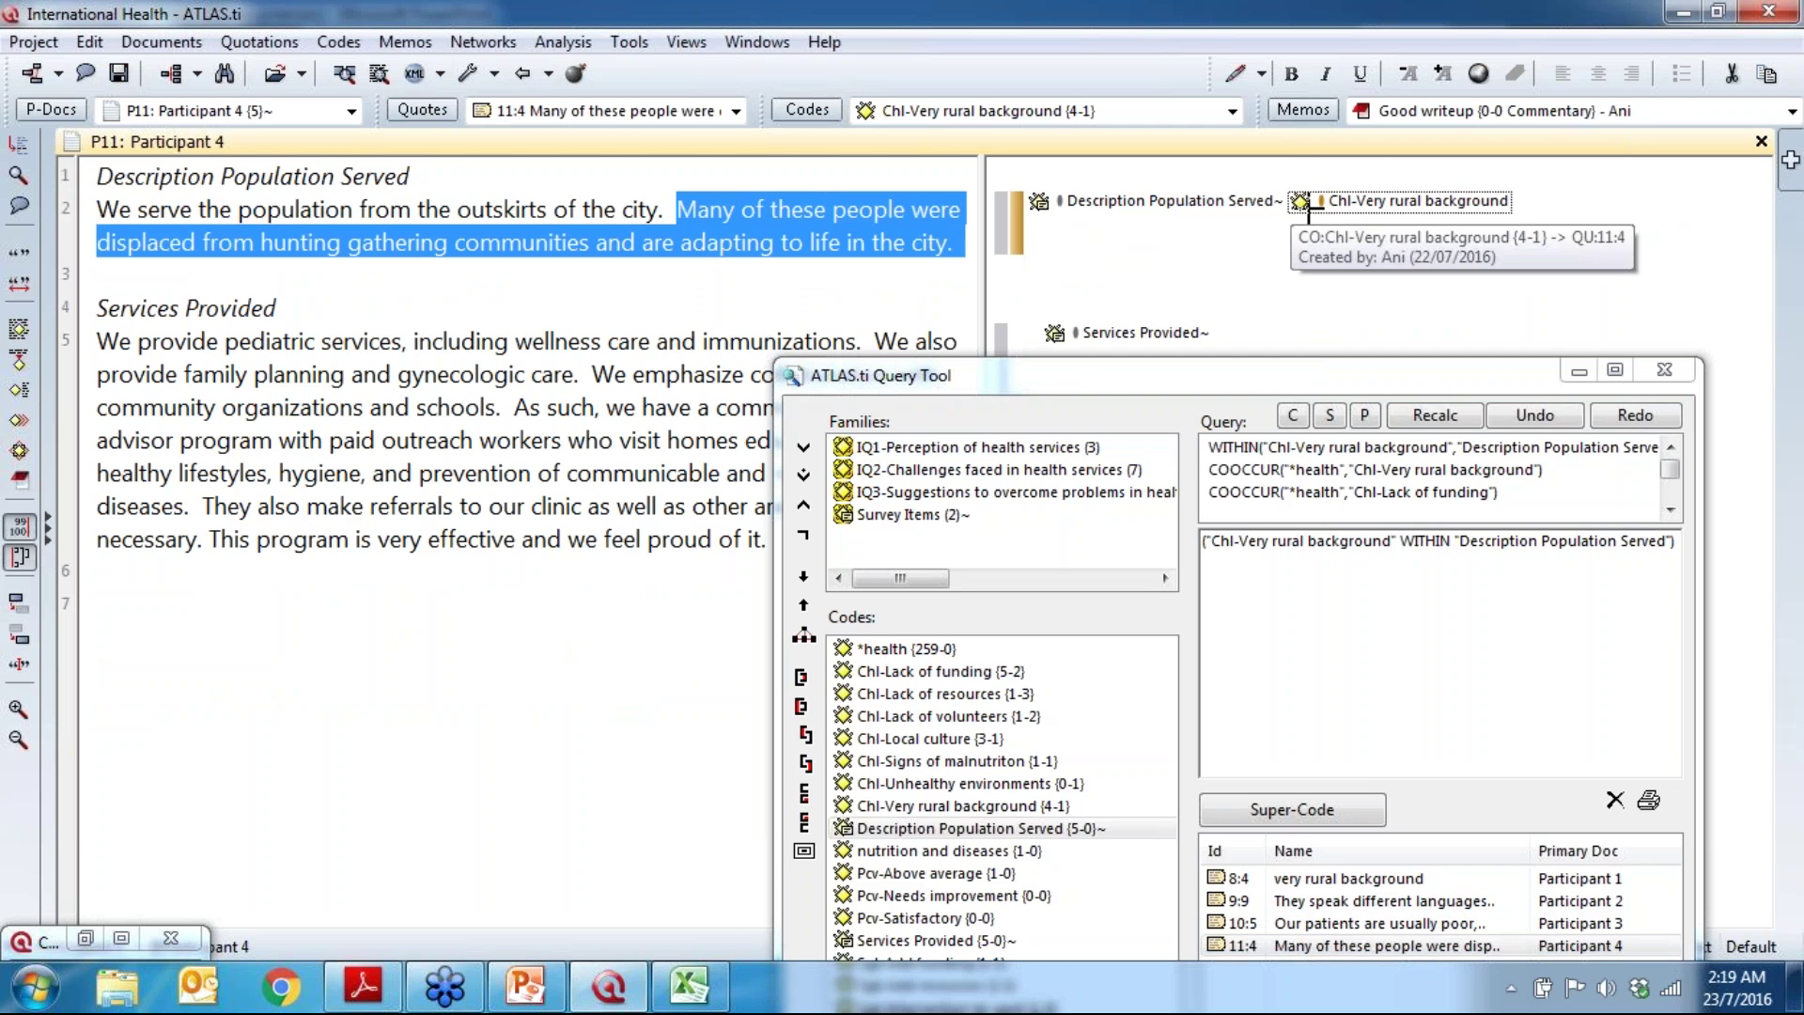
mouse_move(1390, 200)
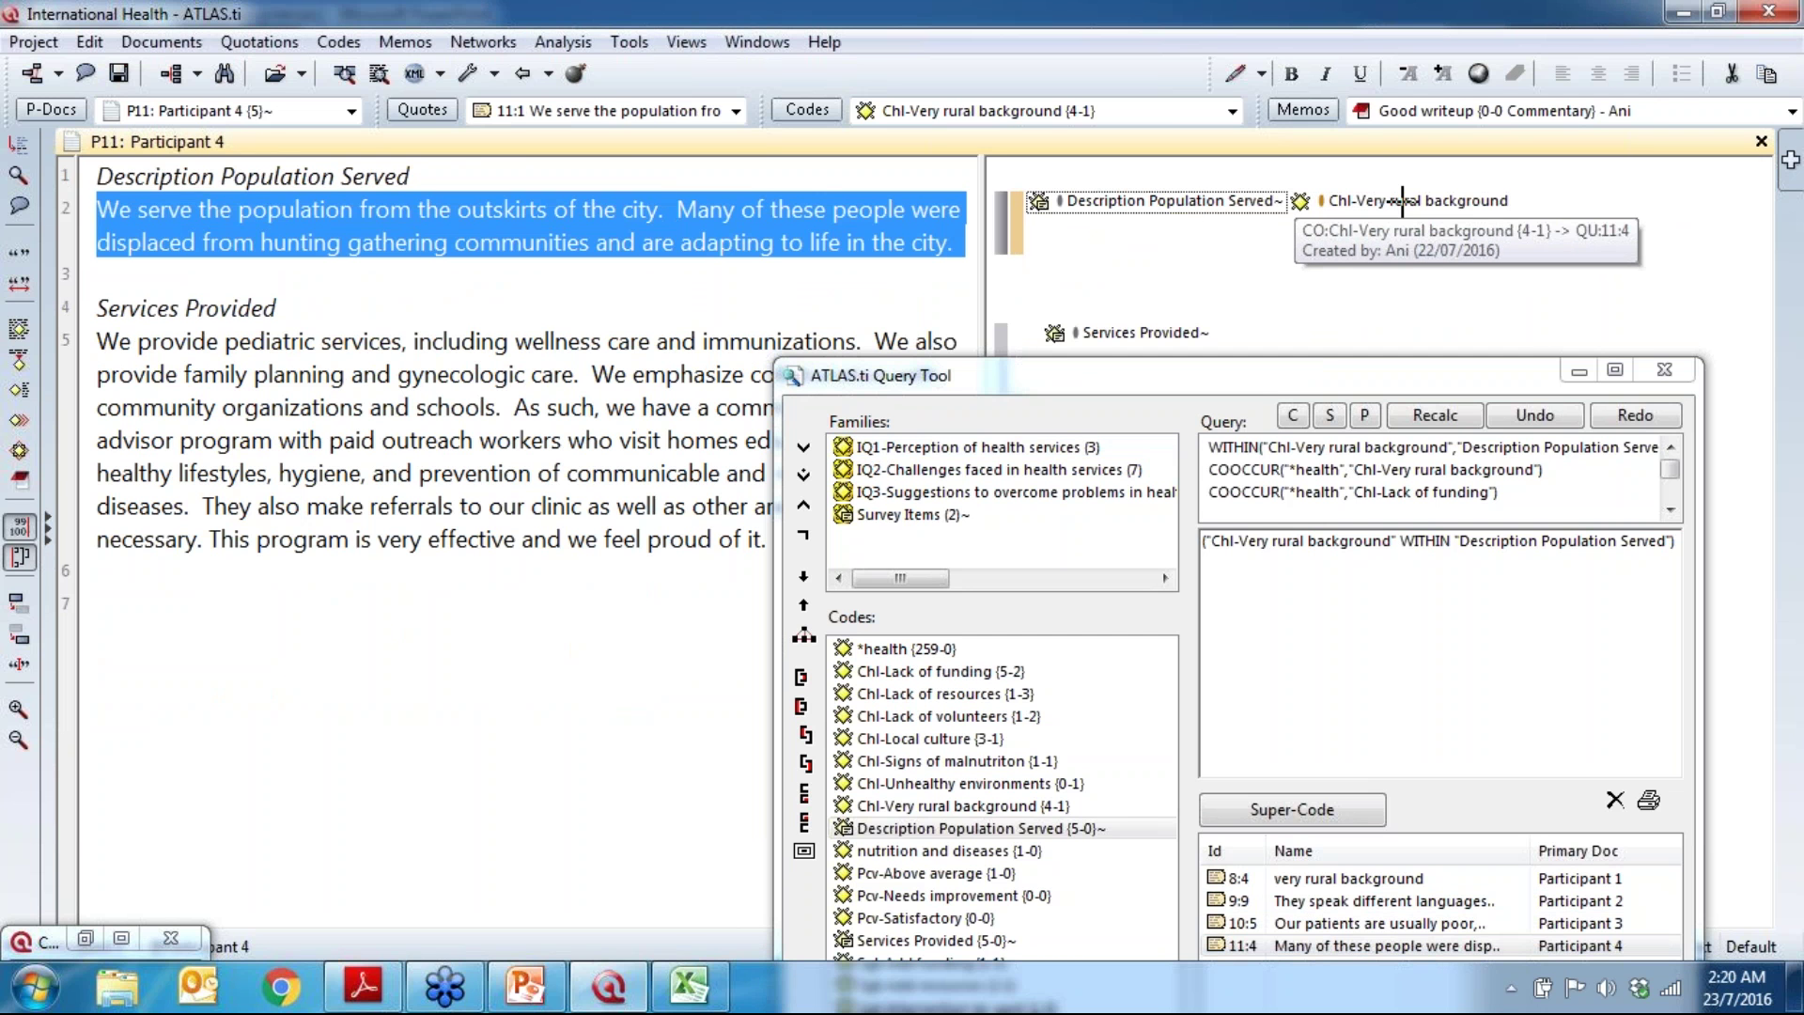
click(124, 73)
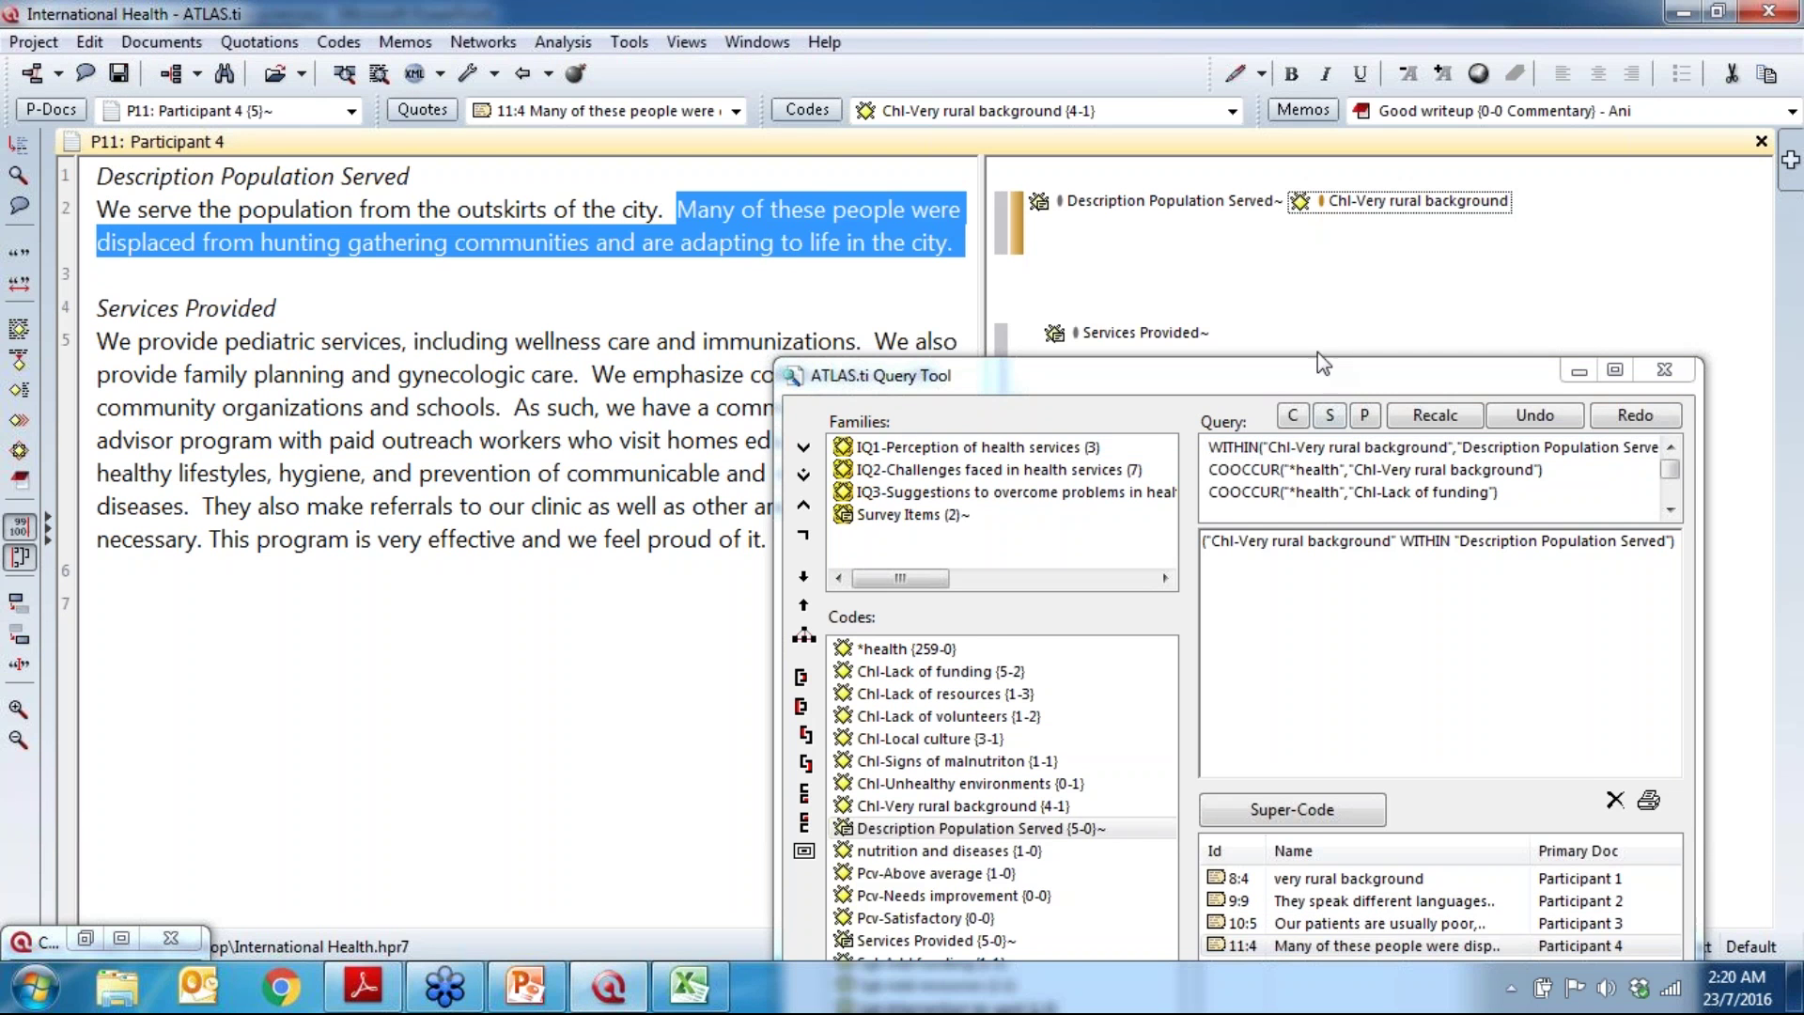
Step: Clear the query stack and retrieve the Description Population Served quotations that ENCLOSE Chl-Very rural background
drag(1332, 386, 1261, 226)
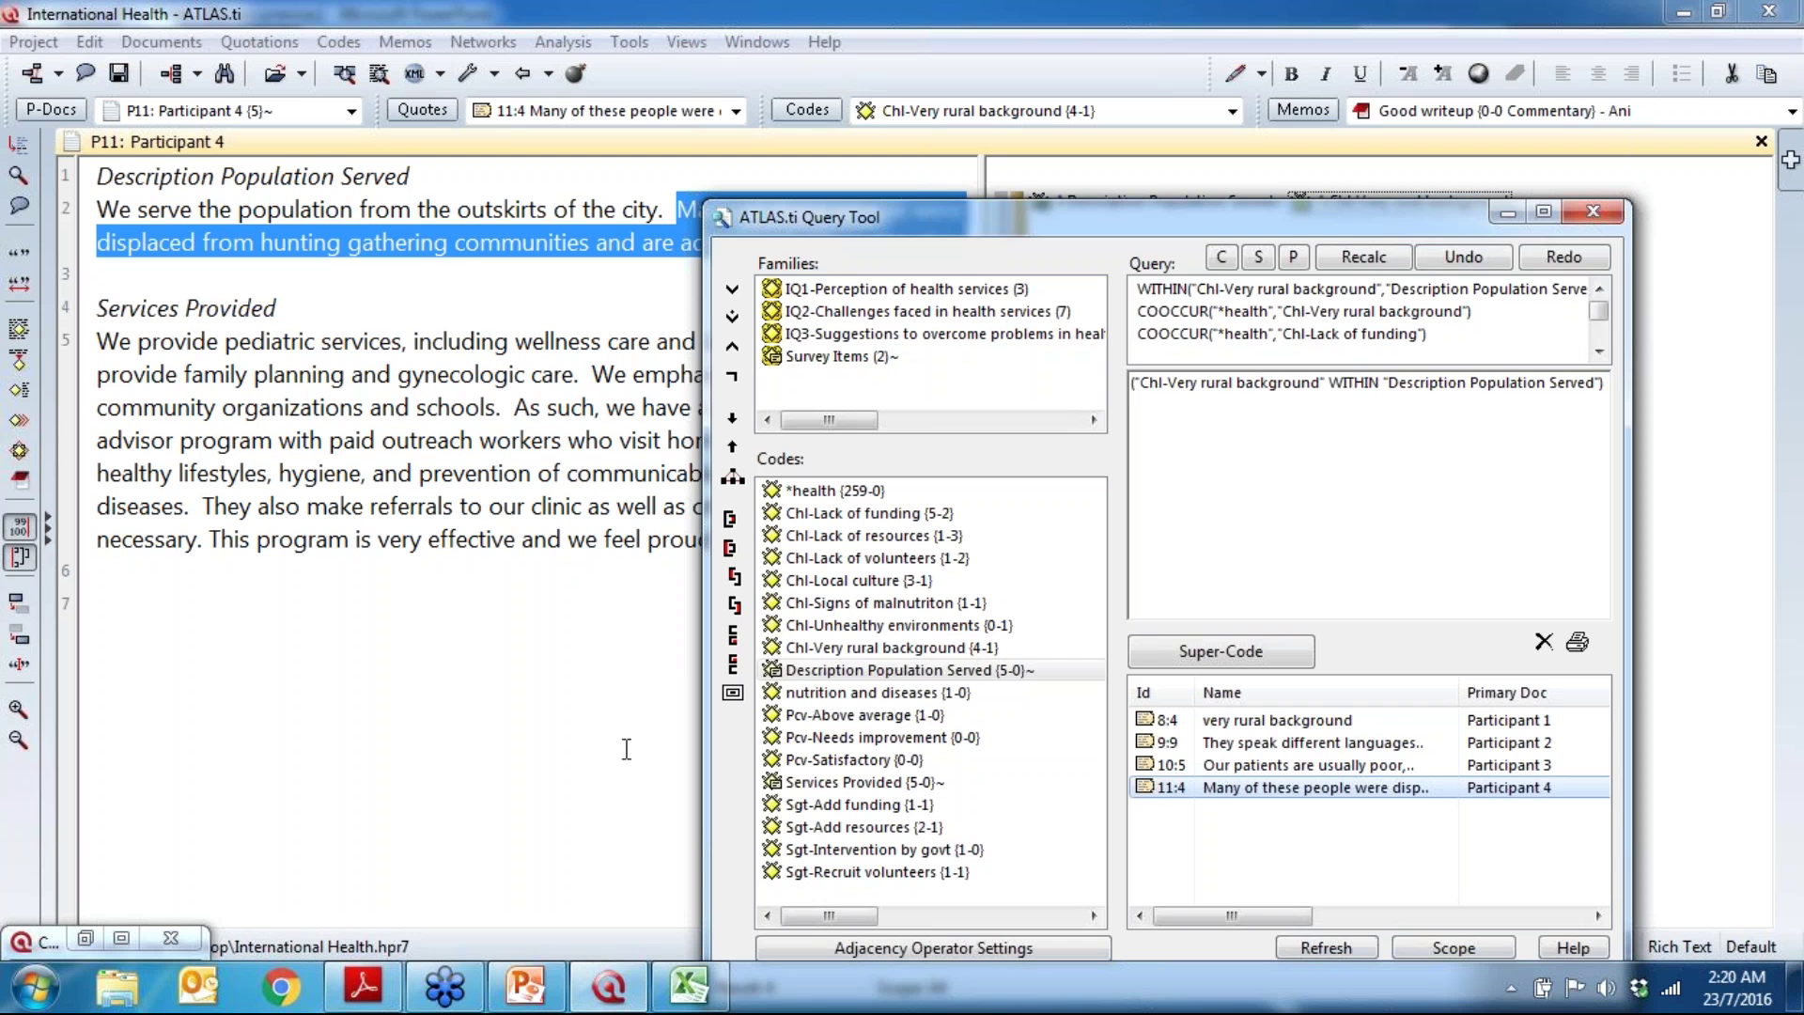
click(729, 548)
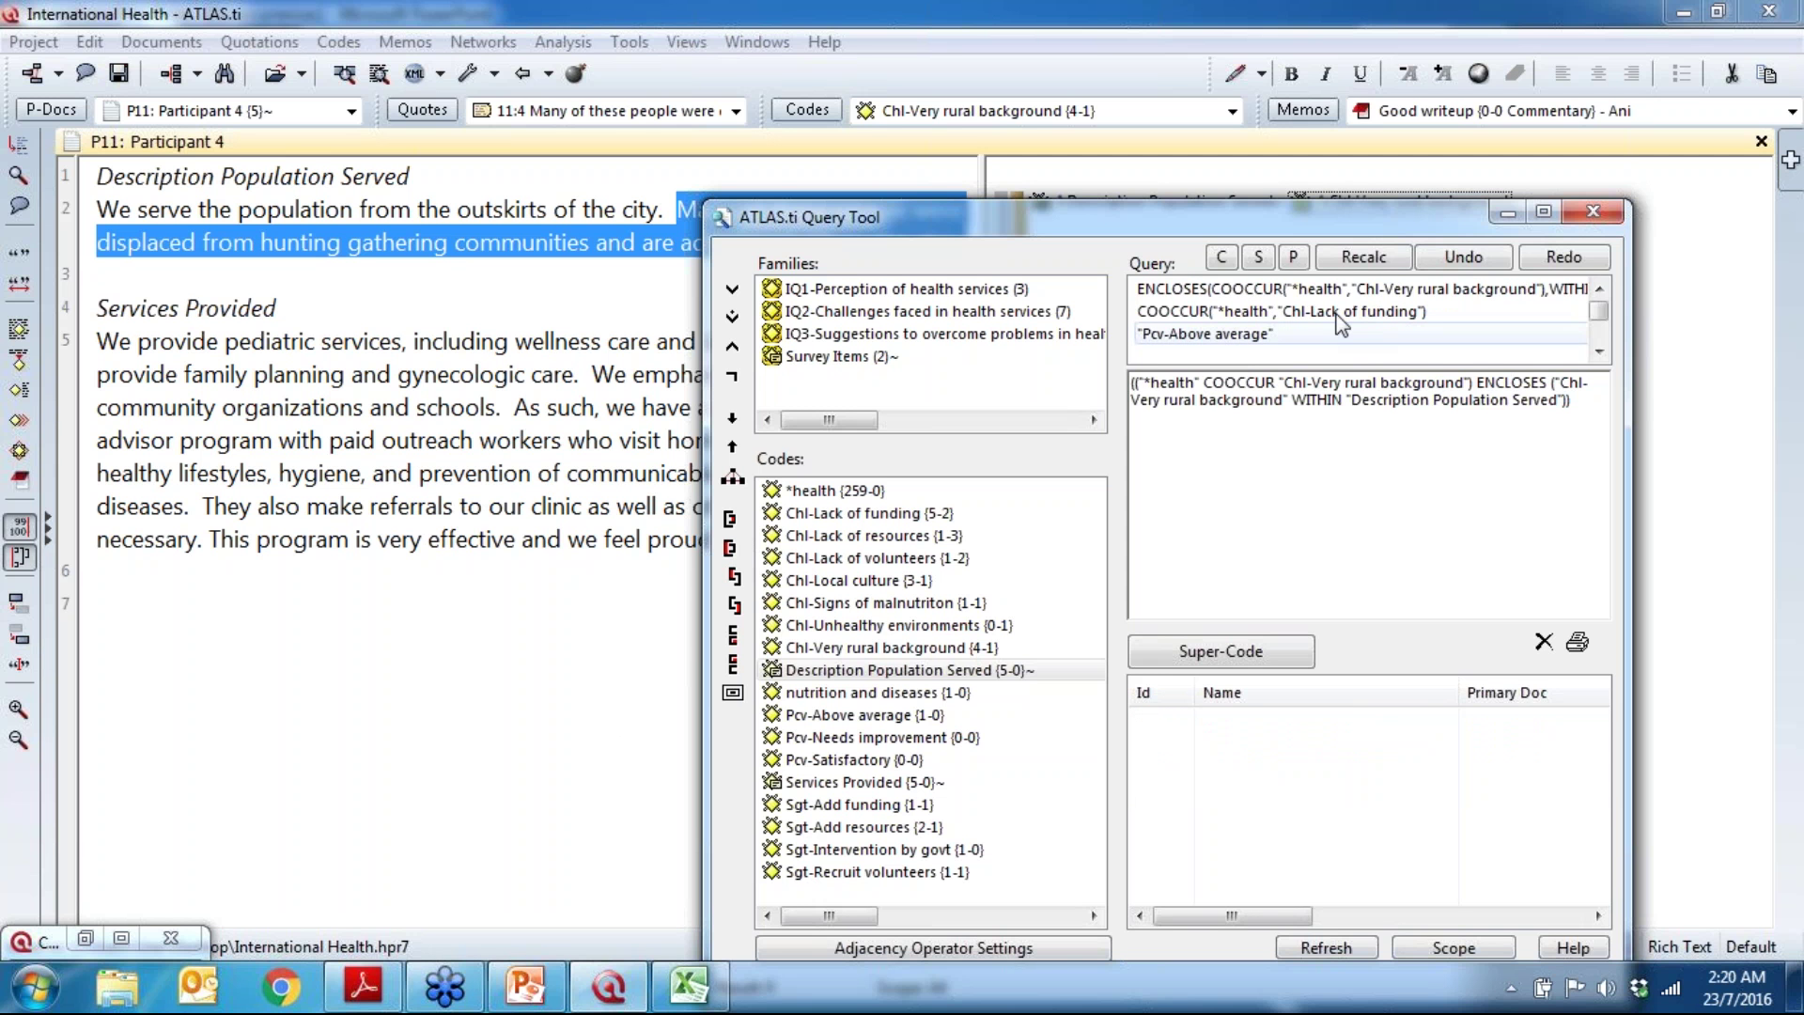
click(1221, 257)
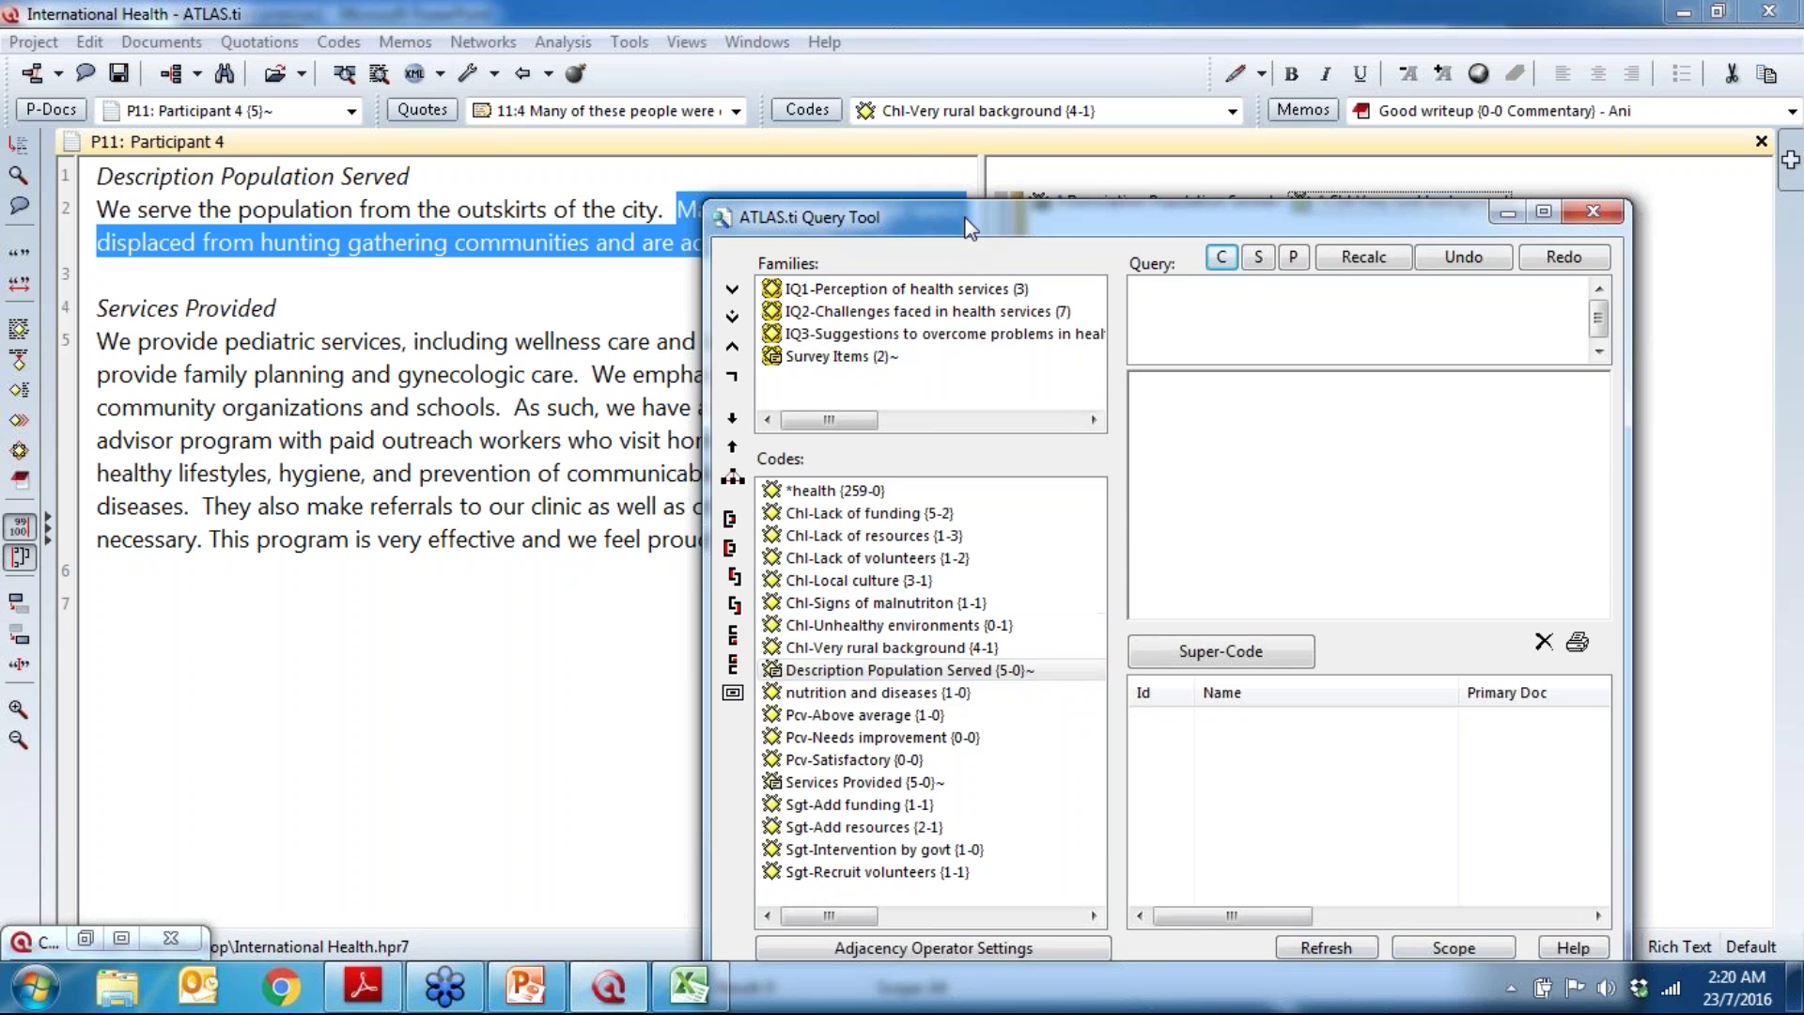
mouse_move(968, 217)
mouse_down()
mouse_move(950, 496)
mouse_move(962, 269)
mouse_up()
double_click(859, 722)
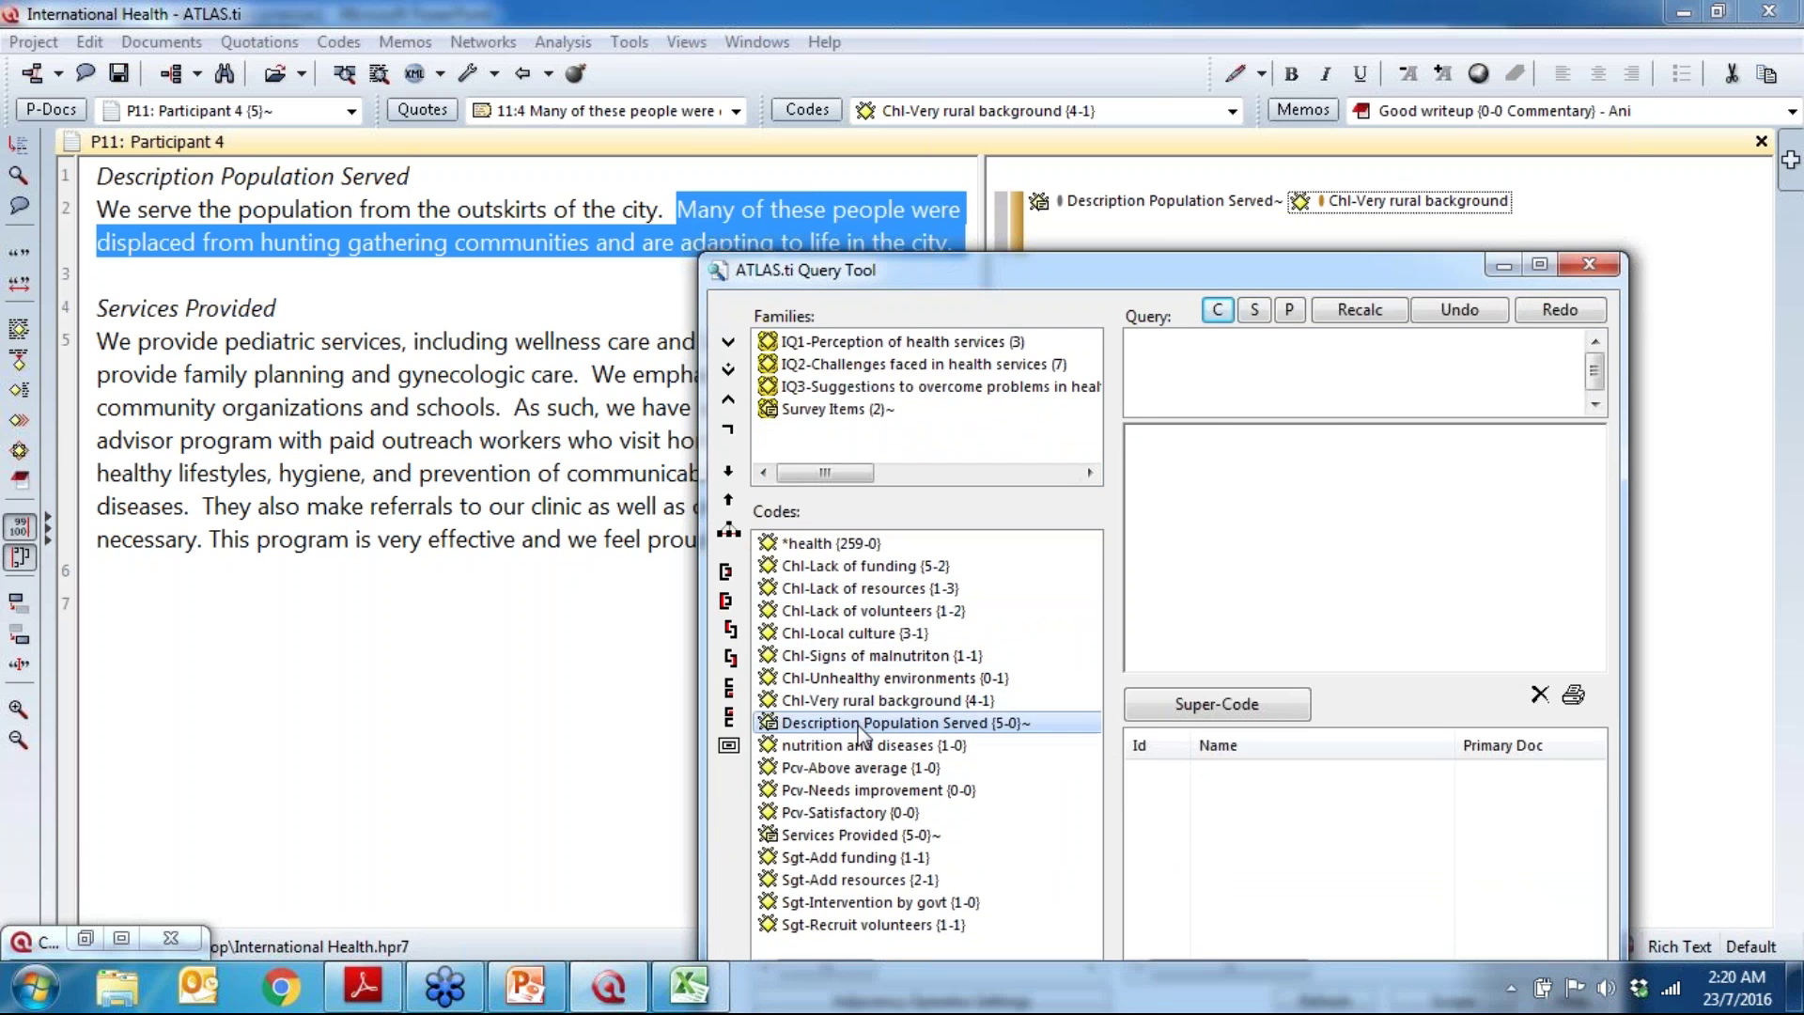
double_click(860, 701)
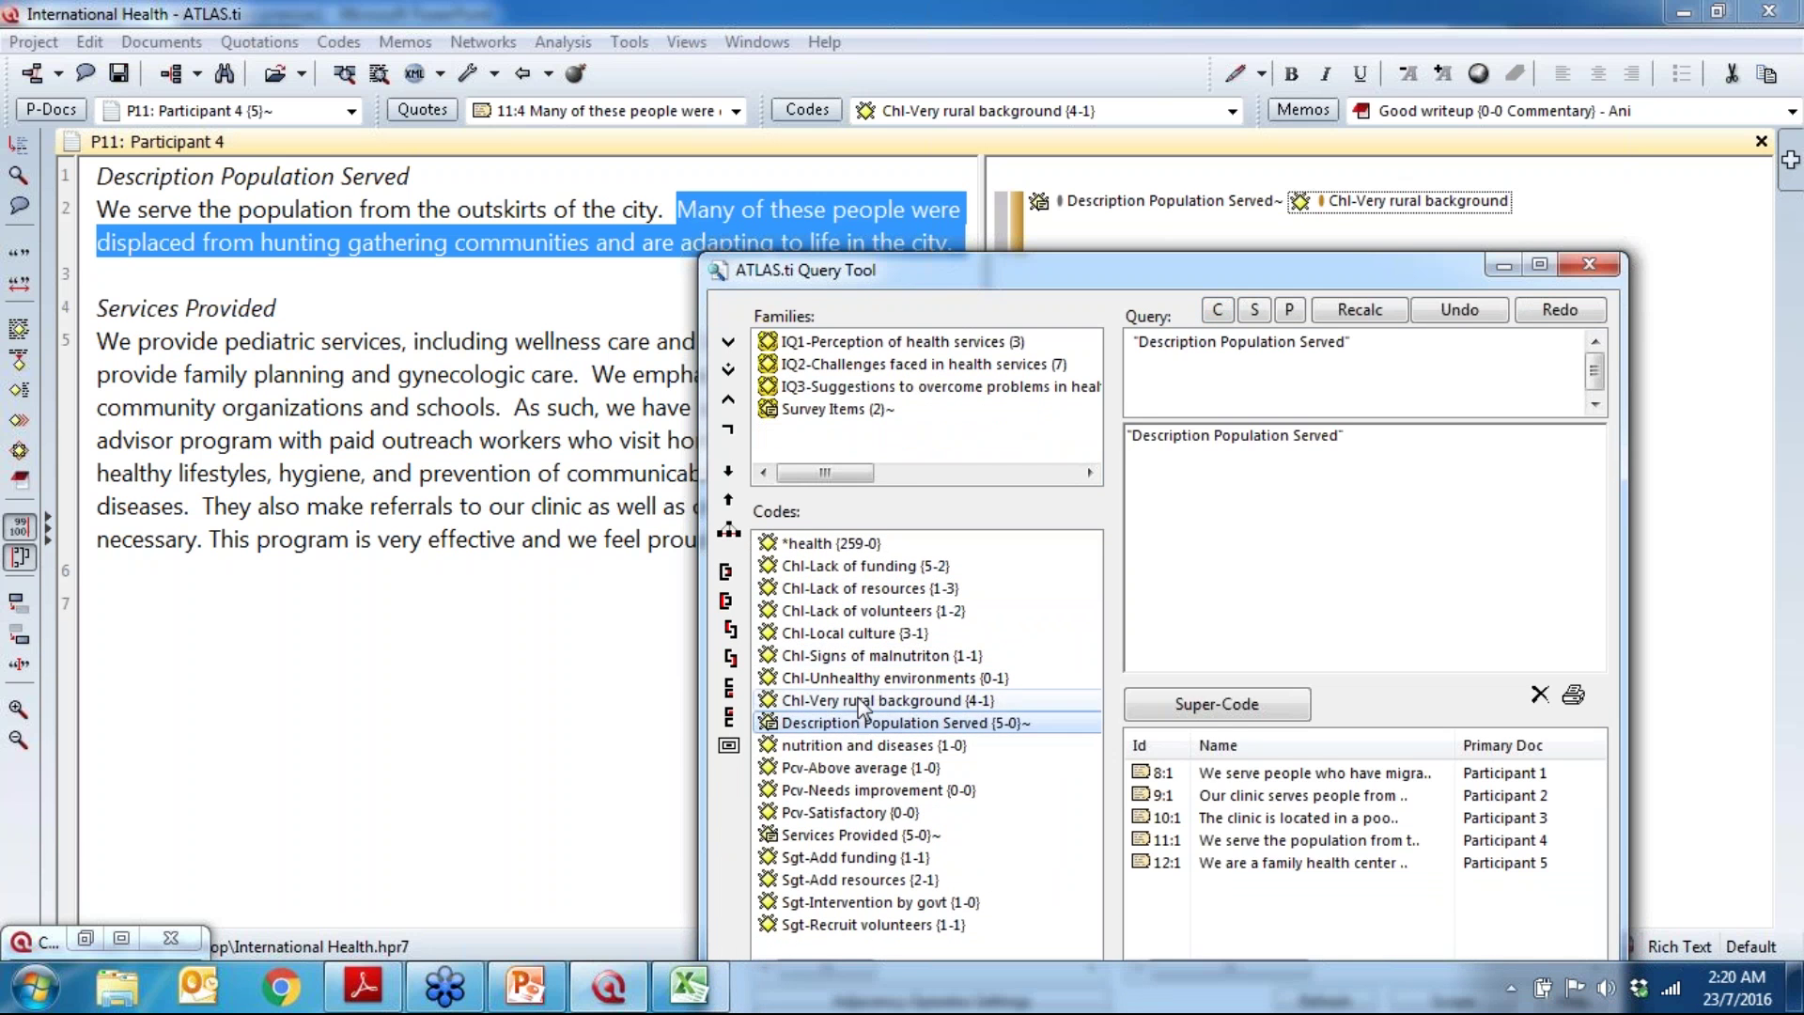
click(727, 601)
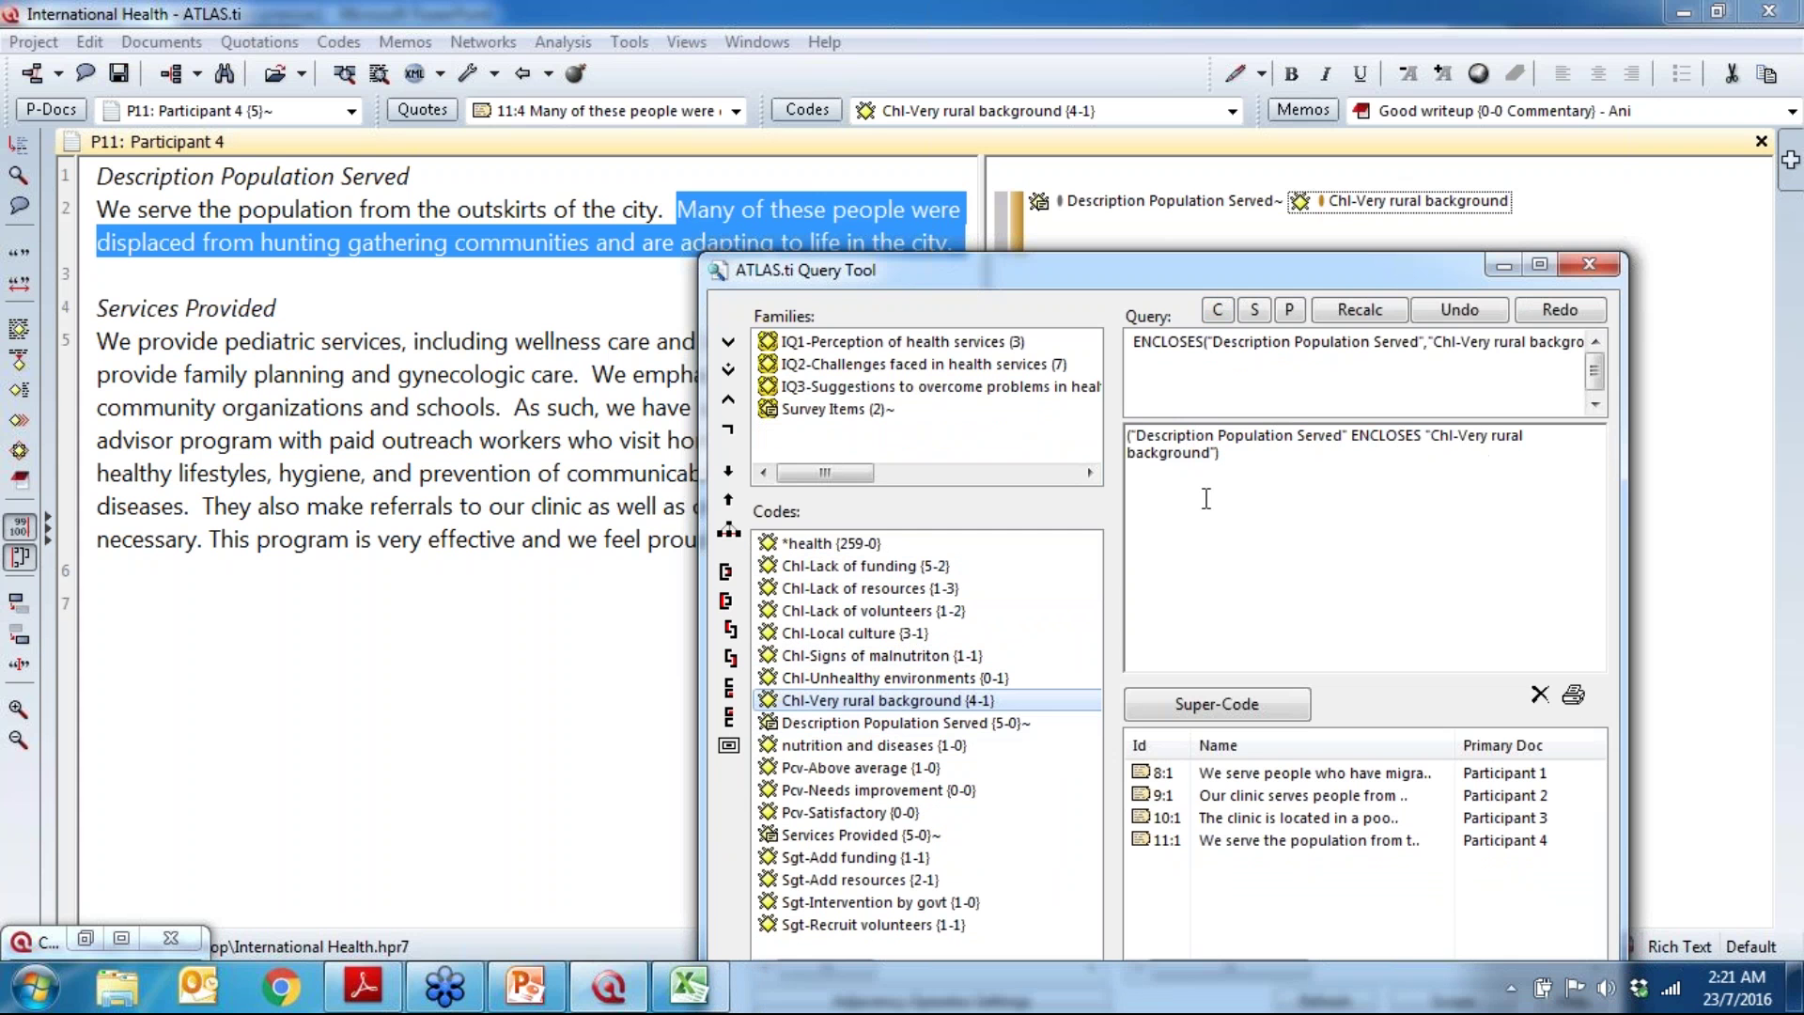
Step: View result quotation 8:1 in Participant 1 and compare its extent with the Chl-Very rural background passage inside it
double_click(1343, 775)
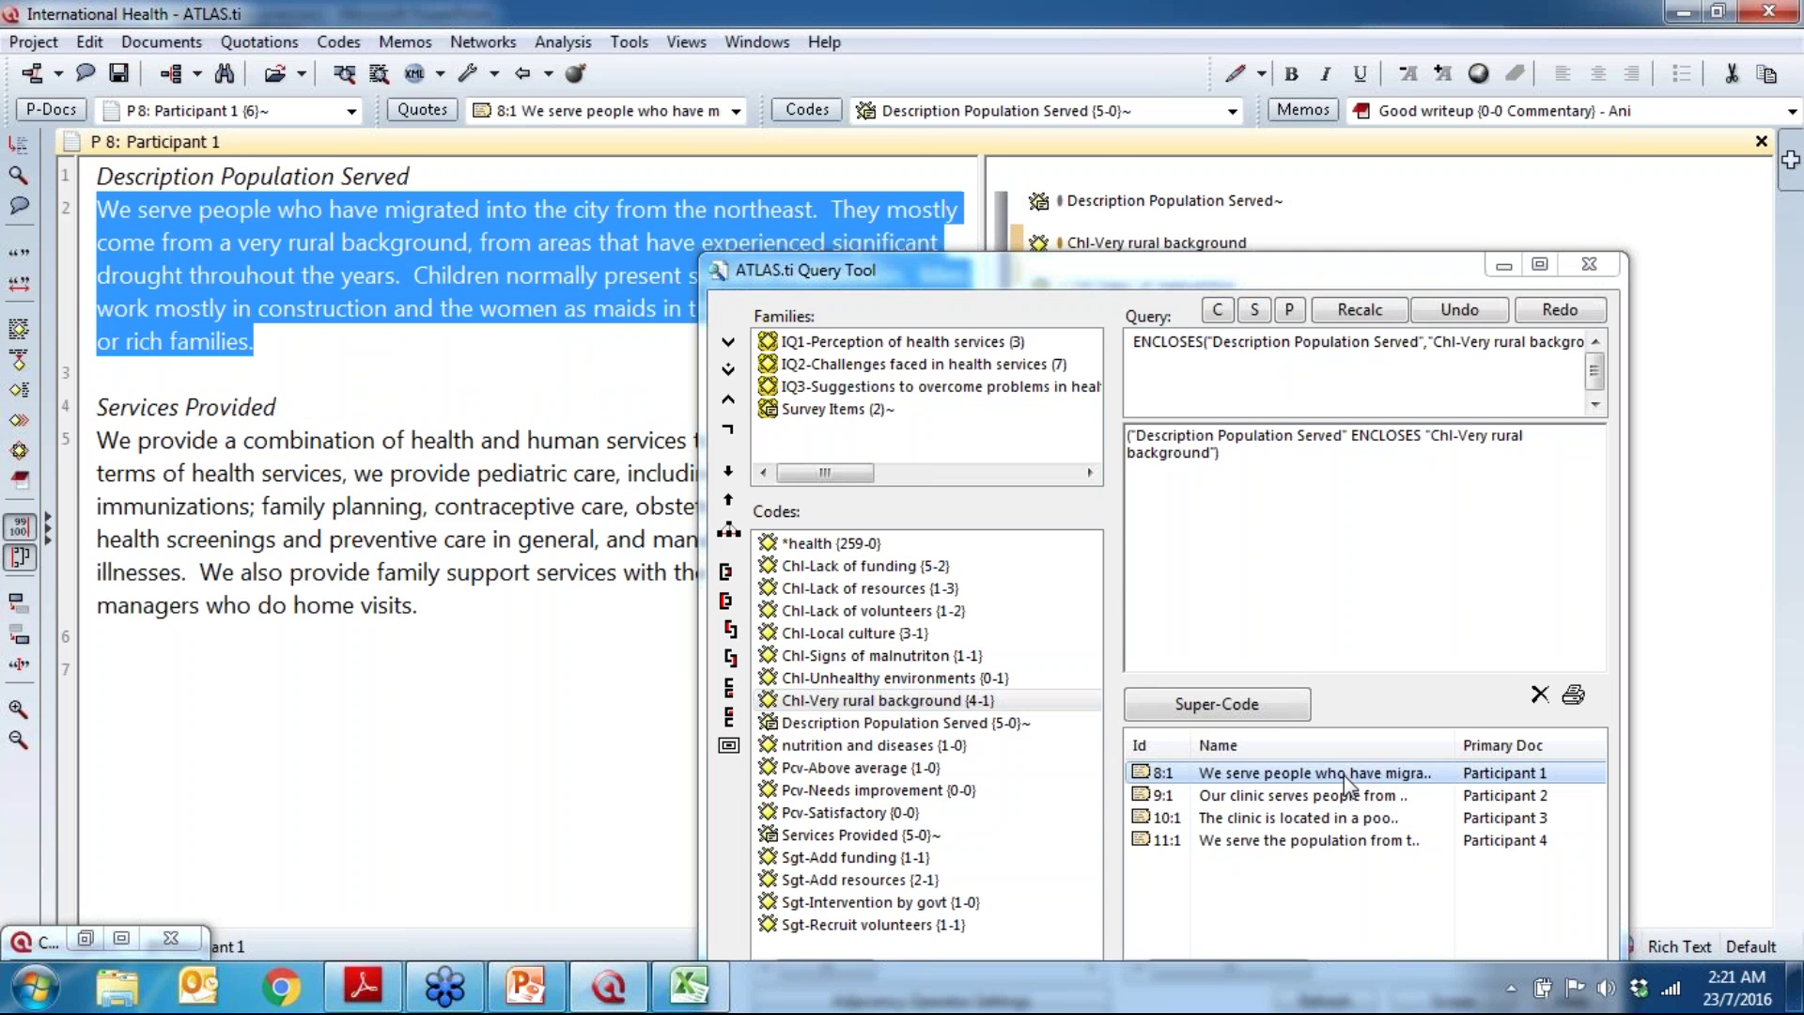
drag(1302, 272, 1275, 404)
click(1124, 245)
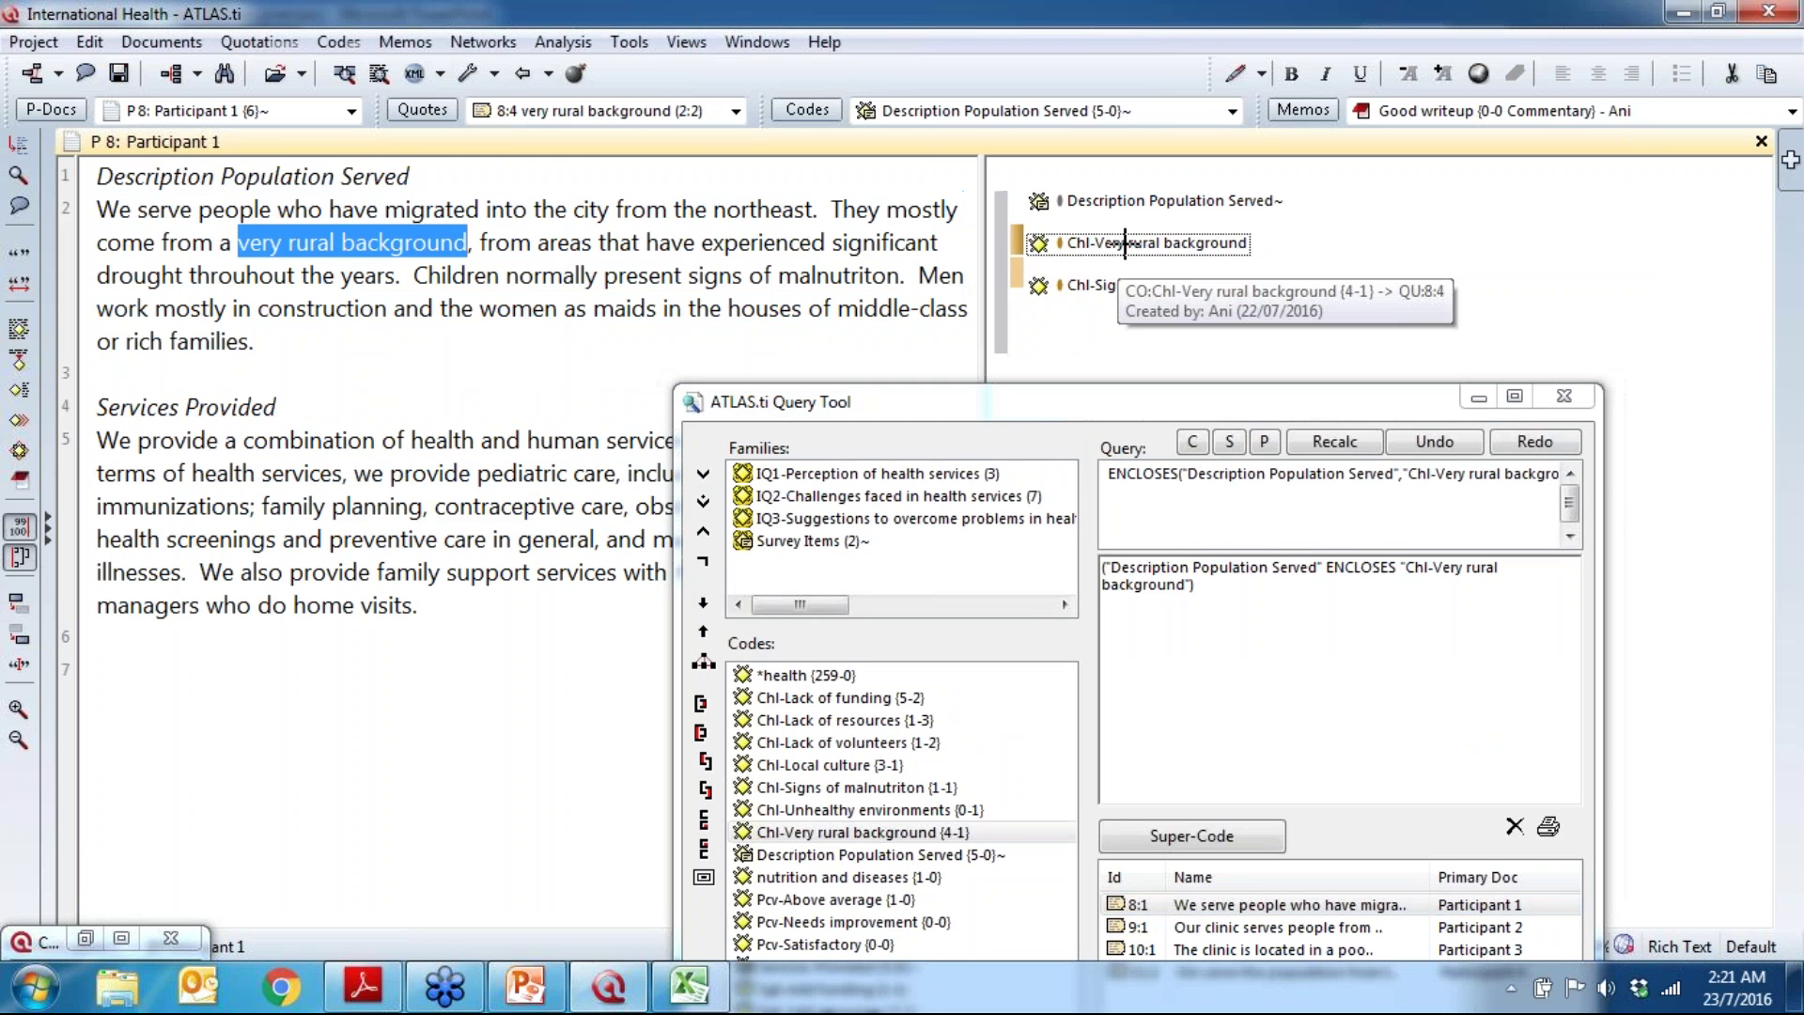
click(1001, 246)
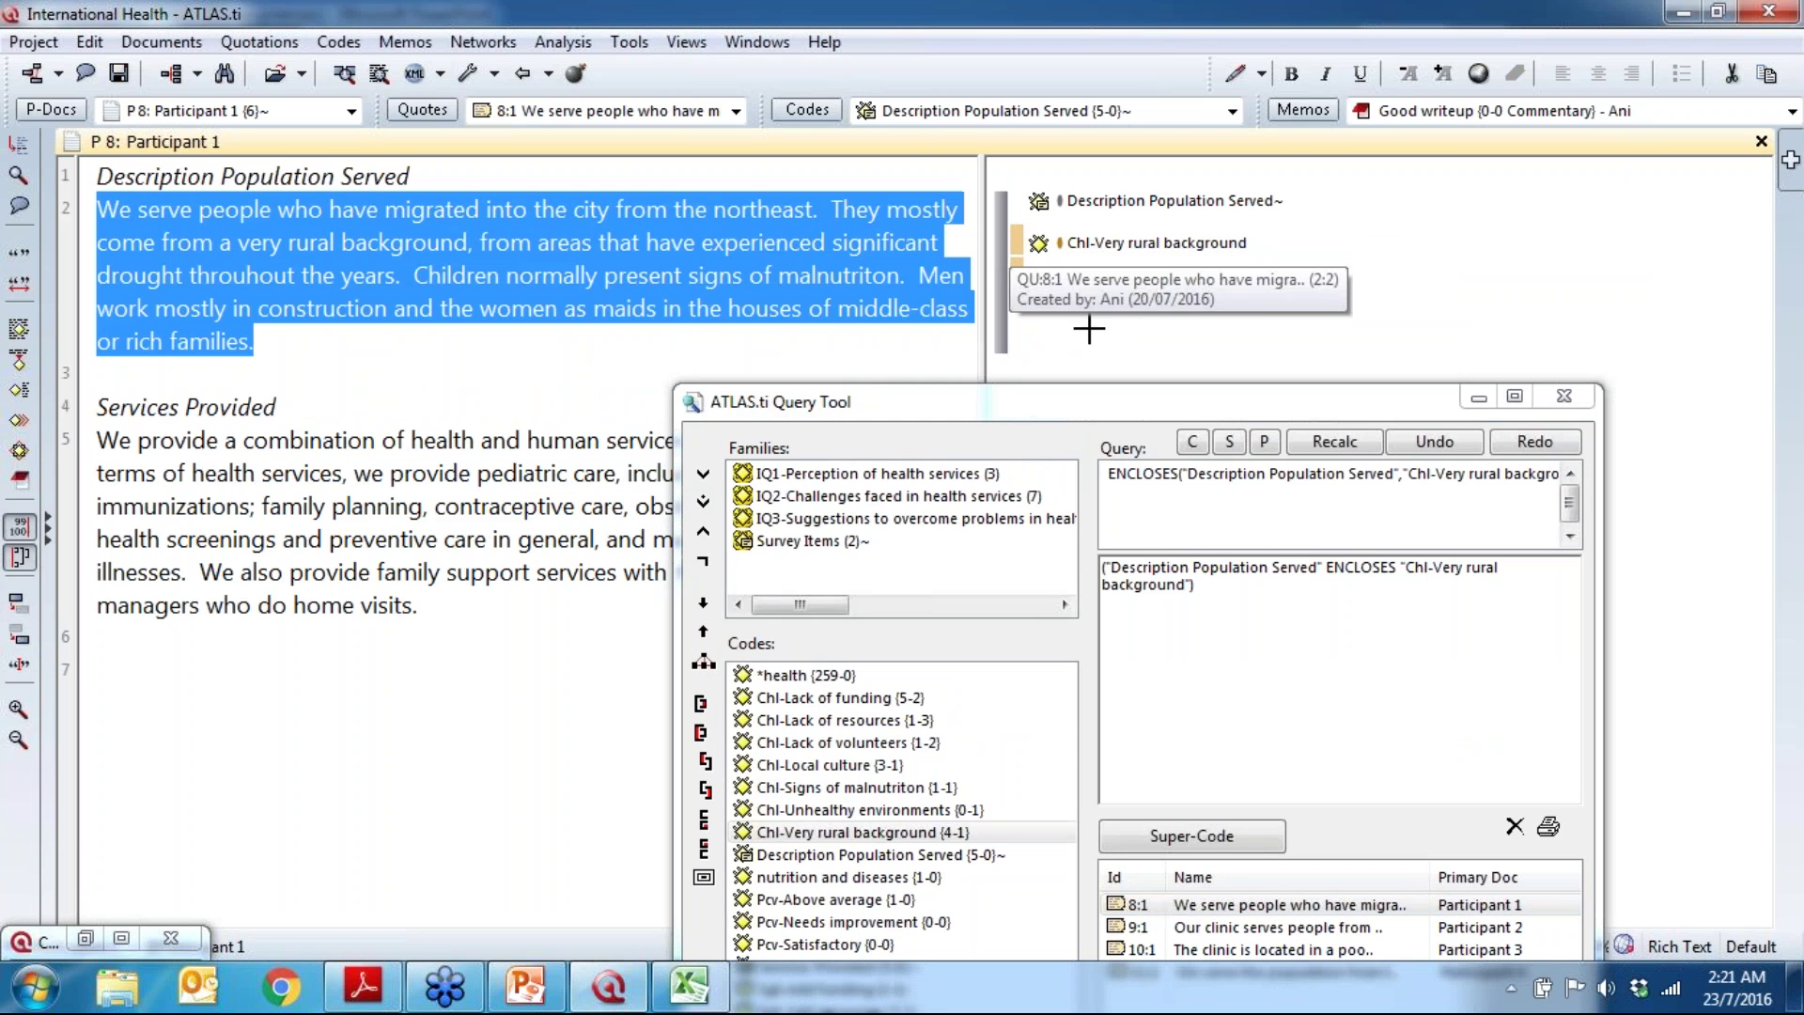
drag(1182, 410, 1239, 214)
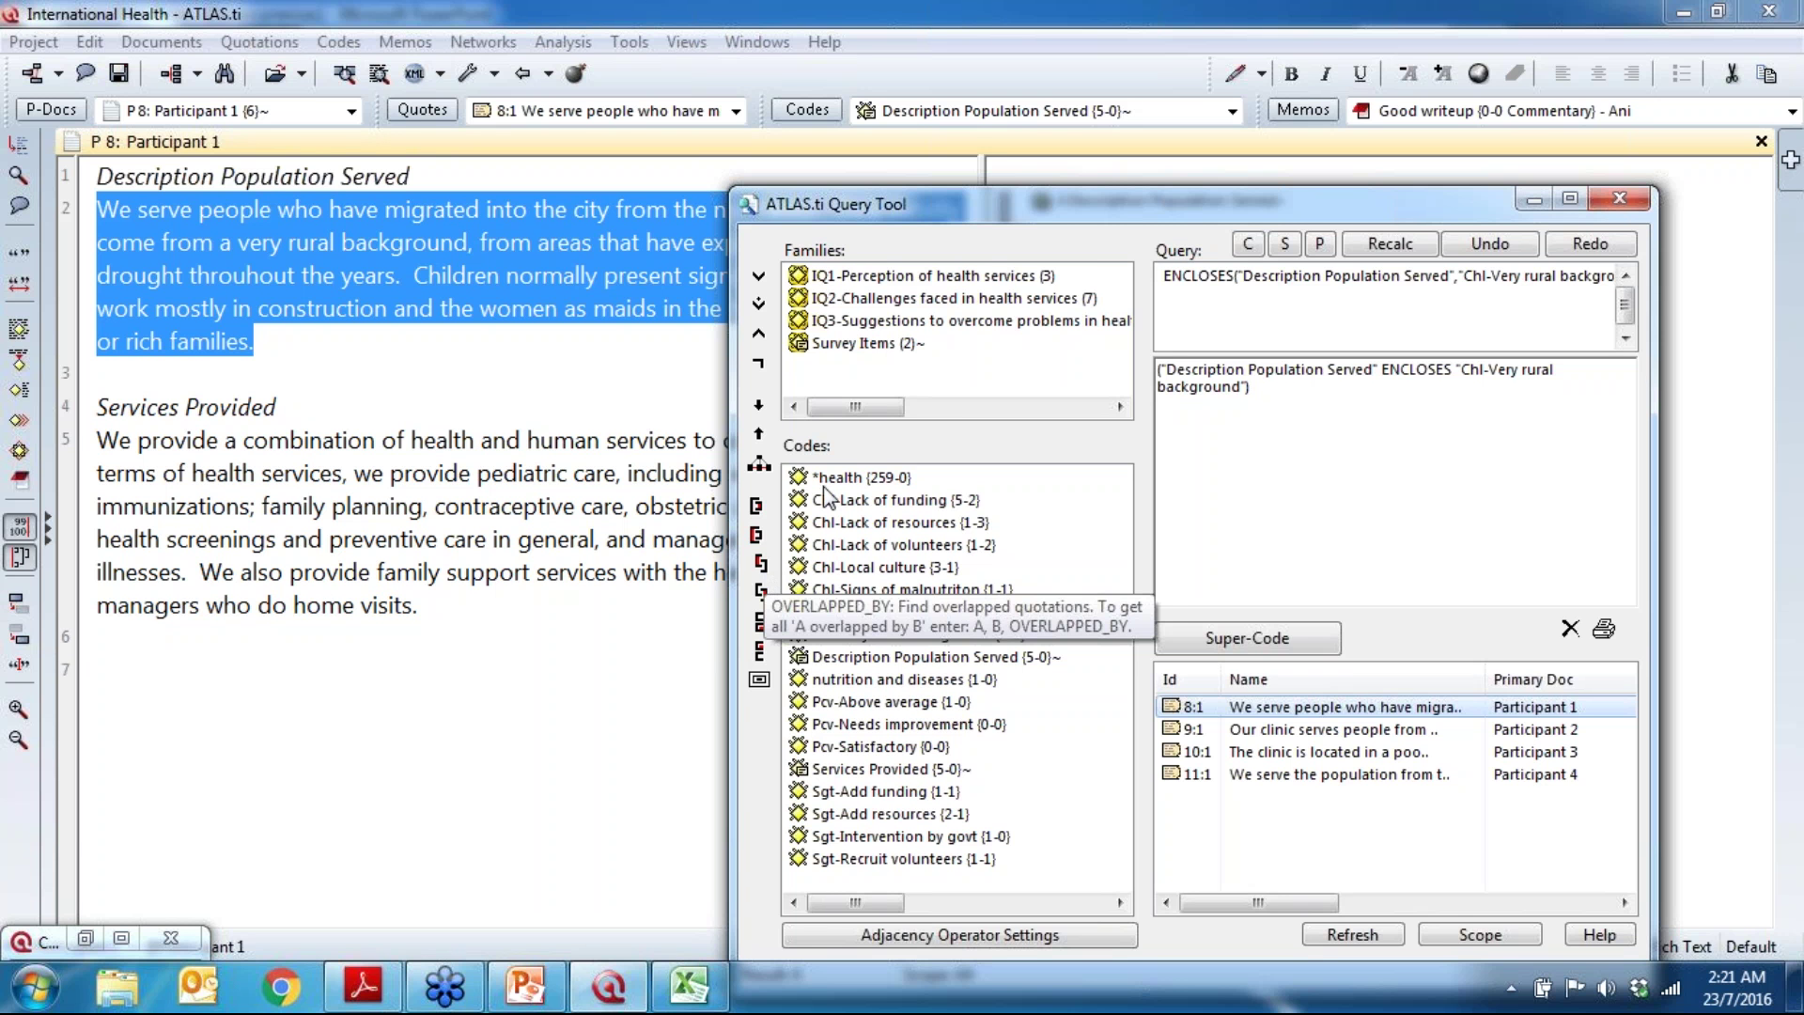
Step: Move the Query Tool clear of the margin codes and view the Participant 3 document, followed by the Participant 2 document
drag(1002, 208, 1039, 724)
click(261, 111)
scroll(249, 188, up, 1)
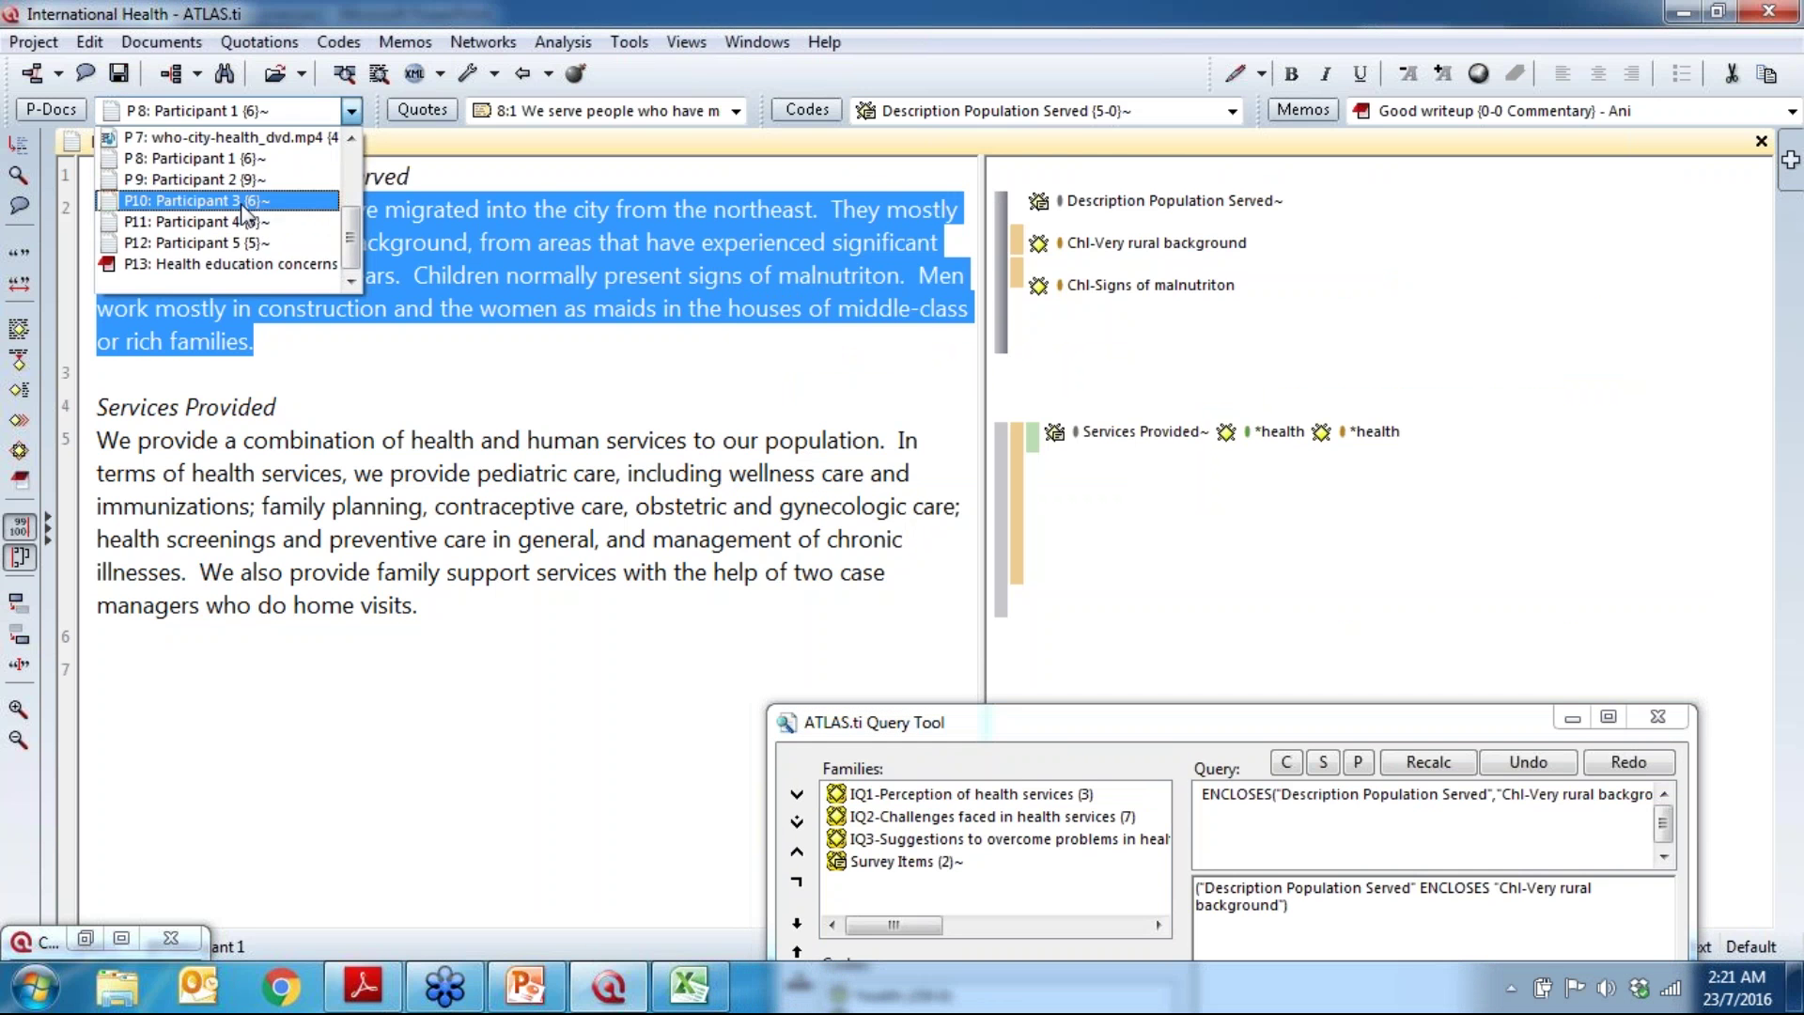
click(241, 203)
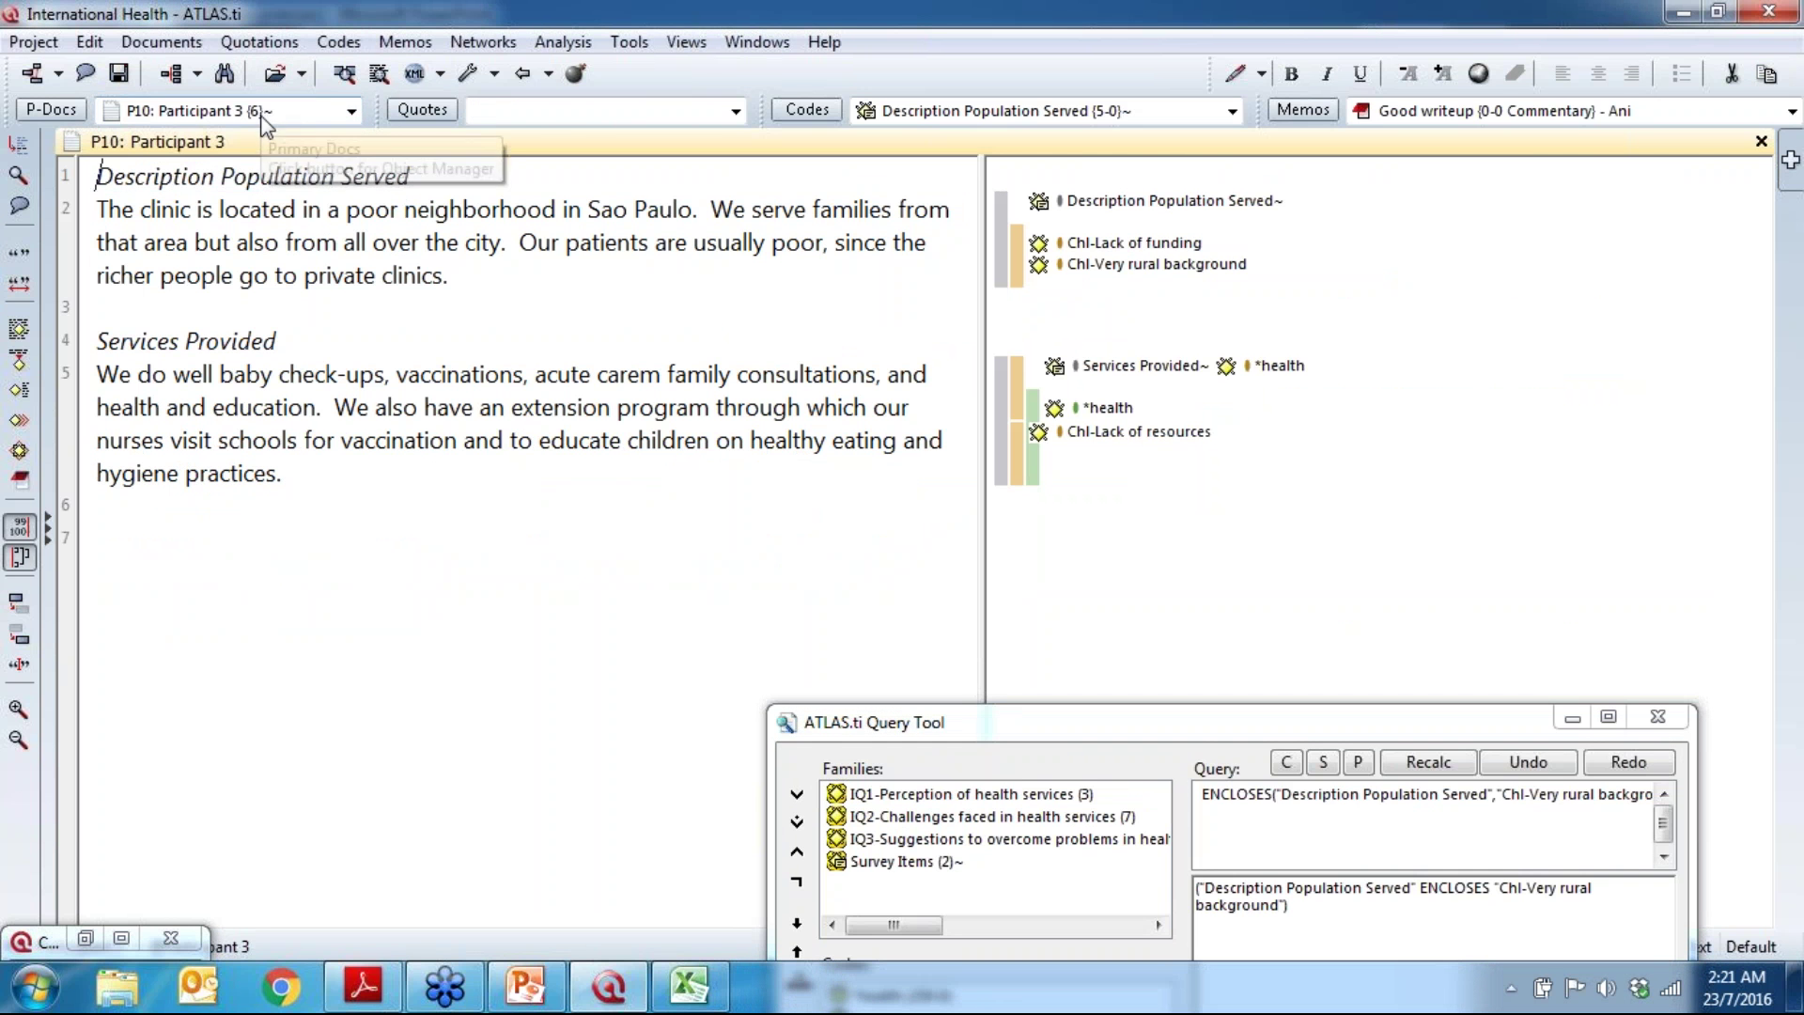
click(259, 111)
click(253, 179)
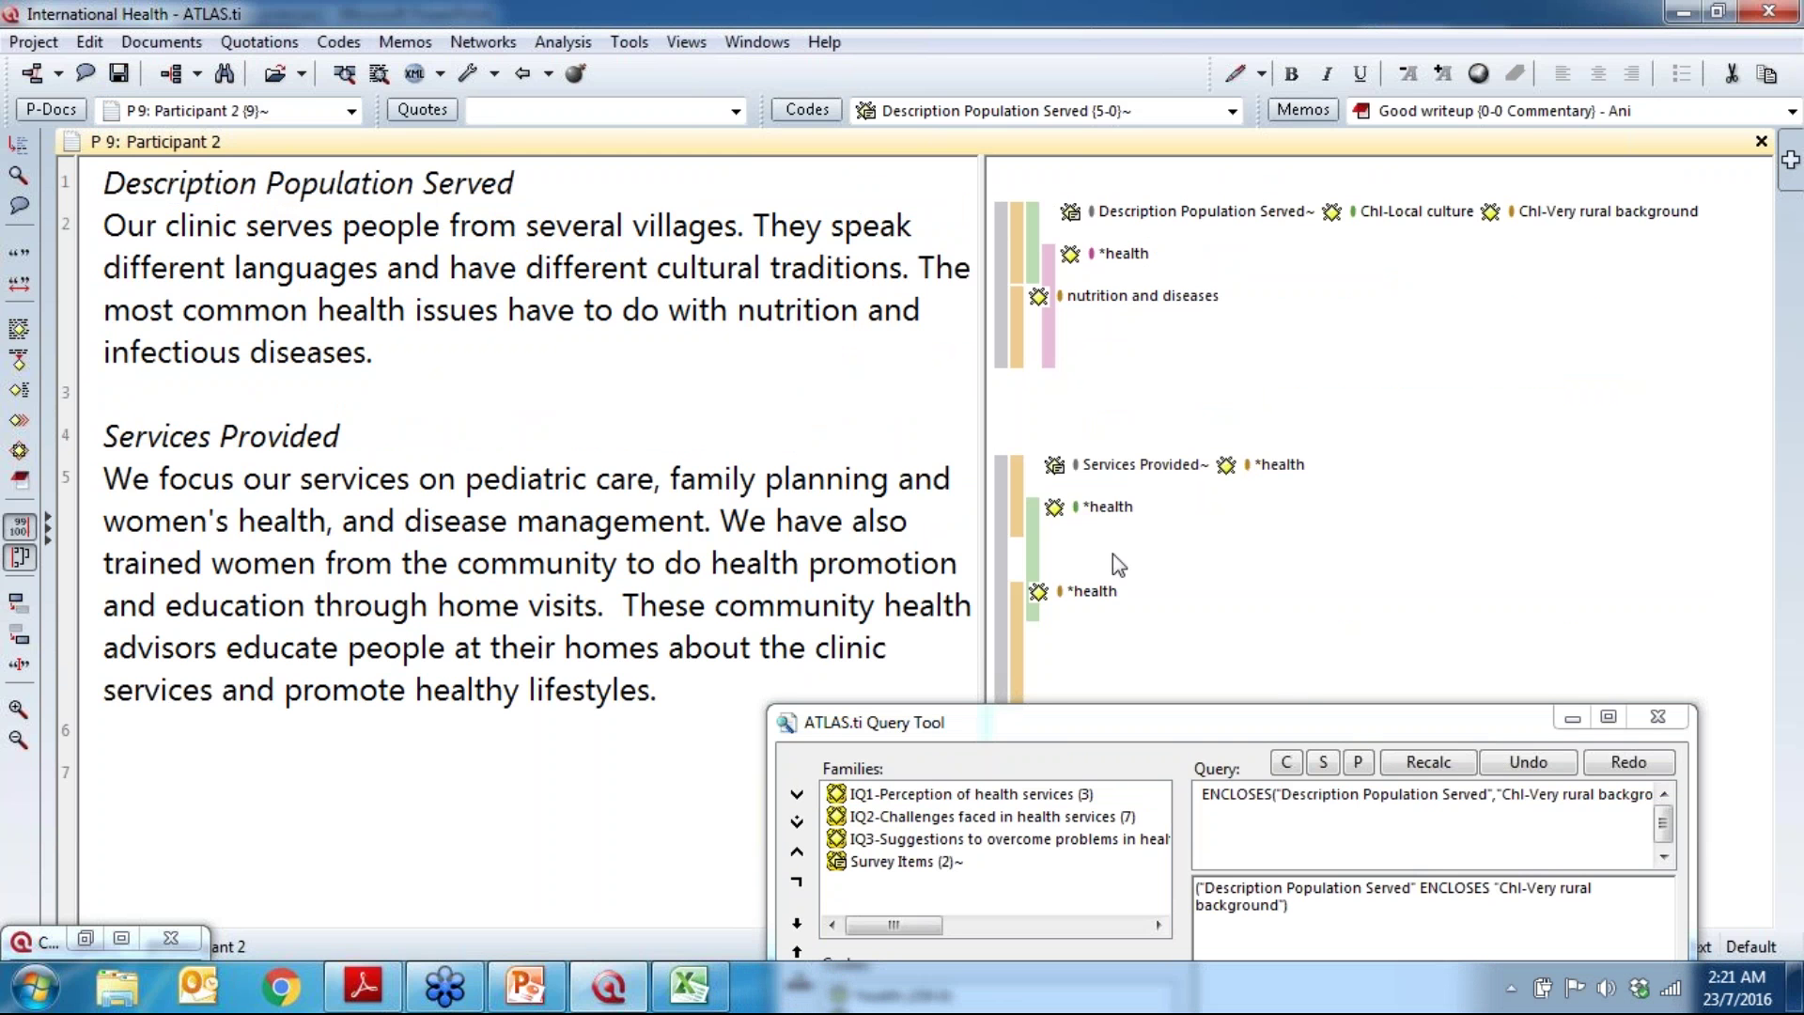
Step: Examine which Participant 2 passages are coded *health, nutrition and diseases, Description Population Served, Chl-Local culture and Chl-Very rural background
click(1109, 508)
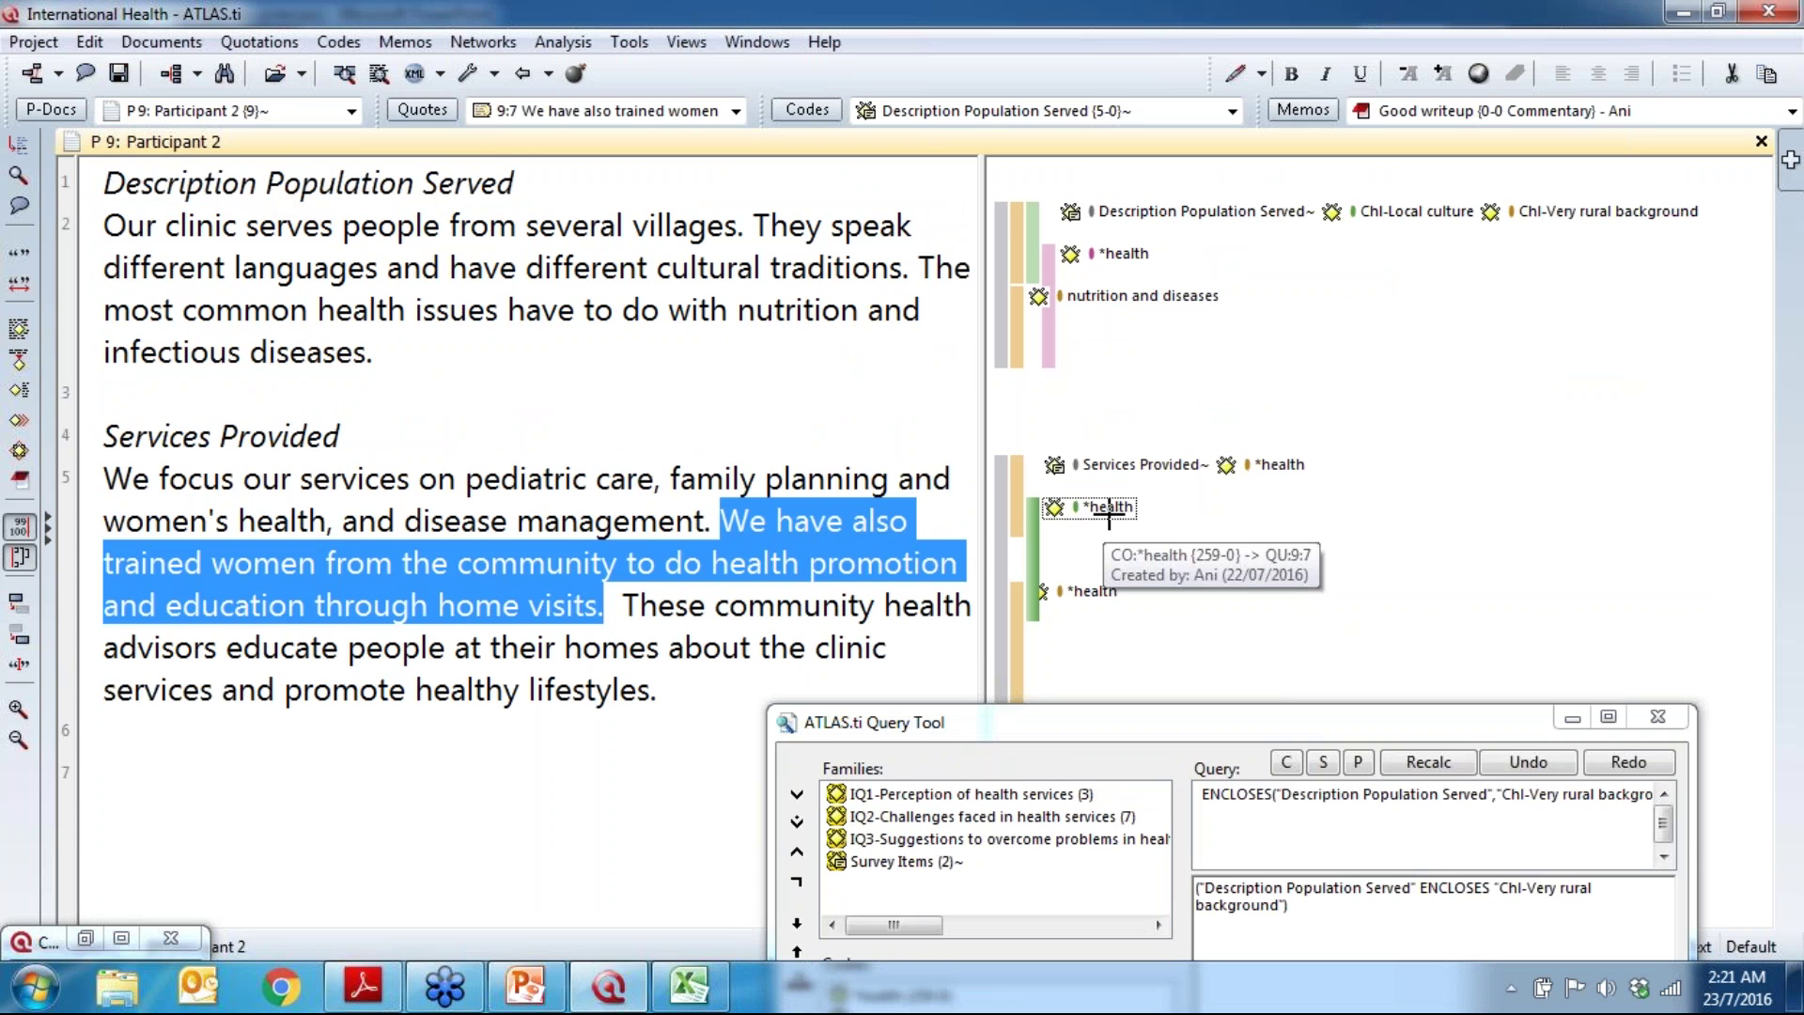
click(1013, 513)
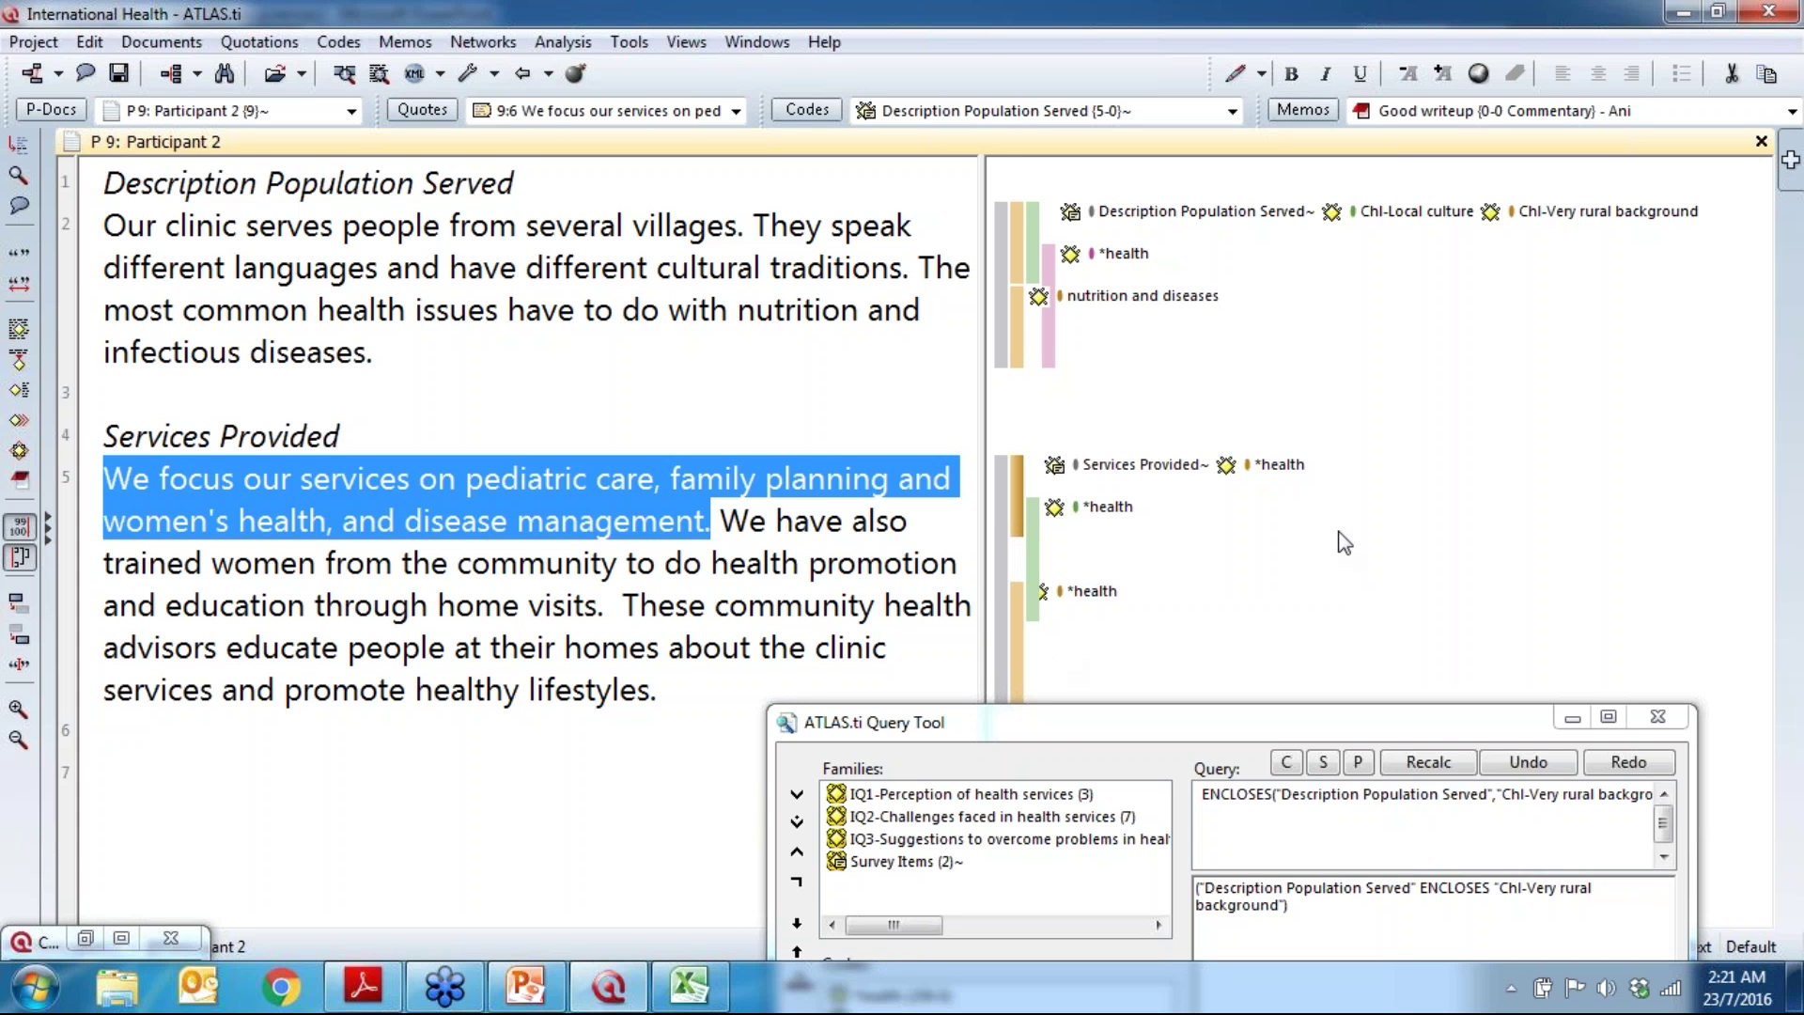
click(1099, 295)
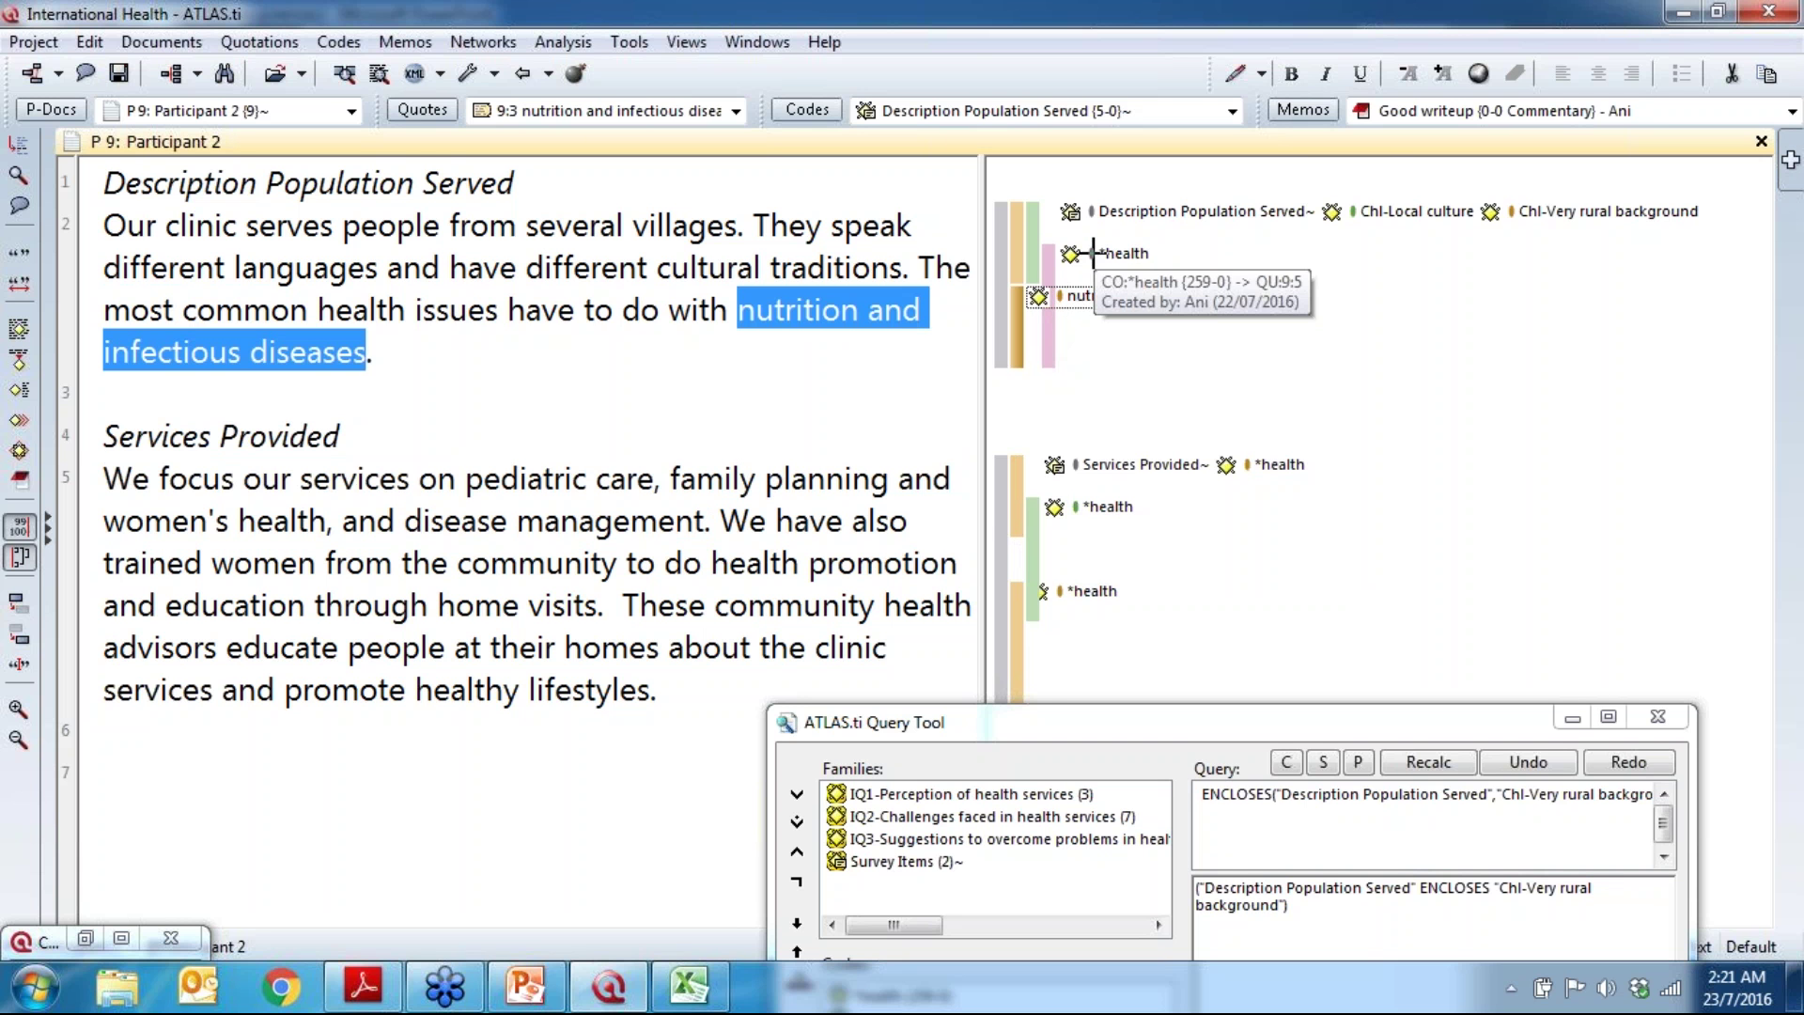
click(1093, 253)
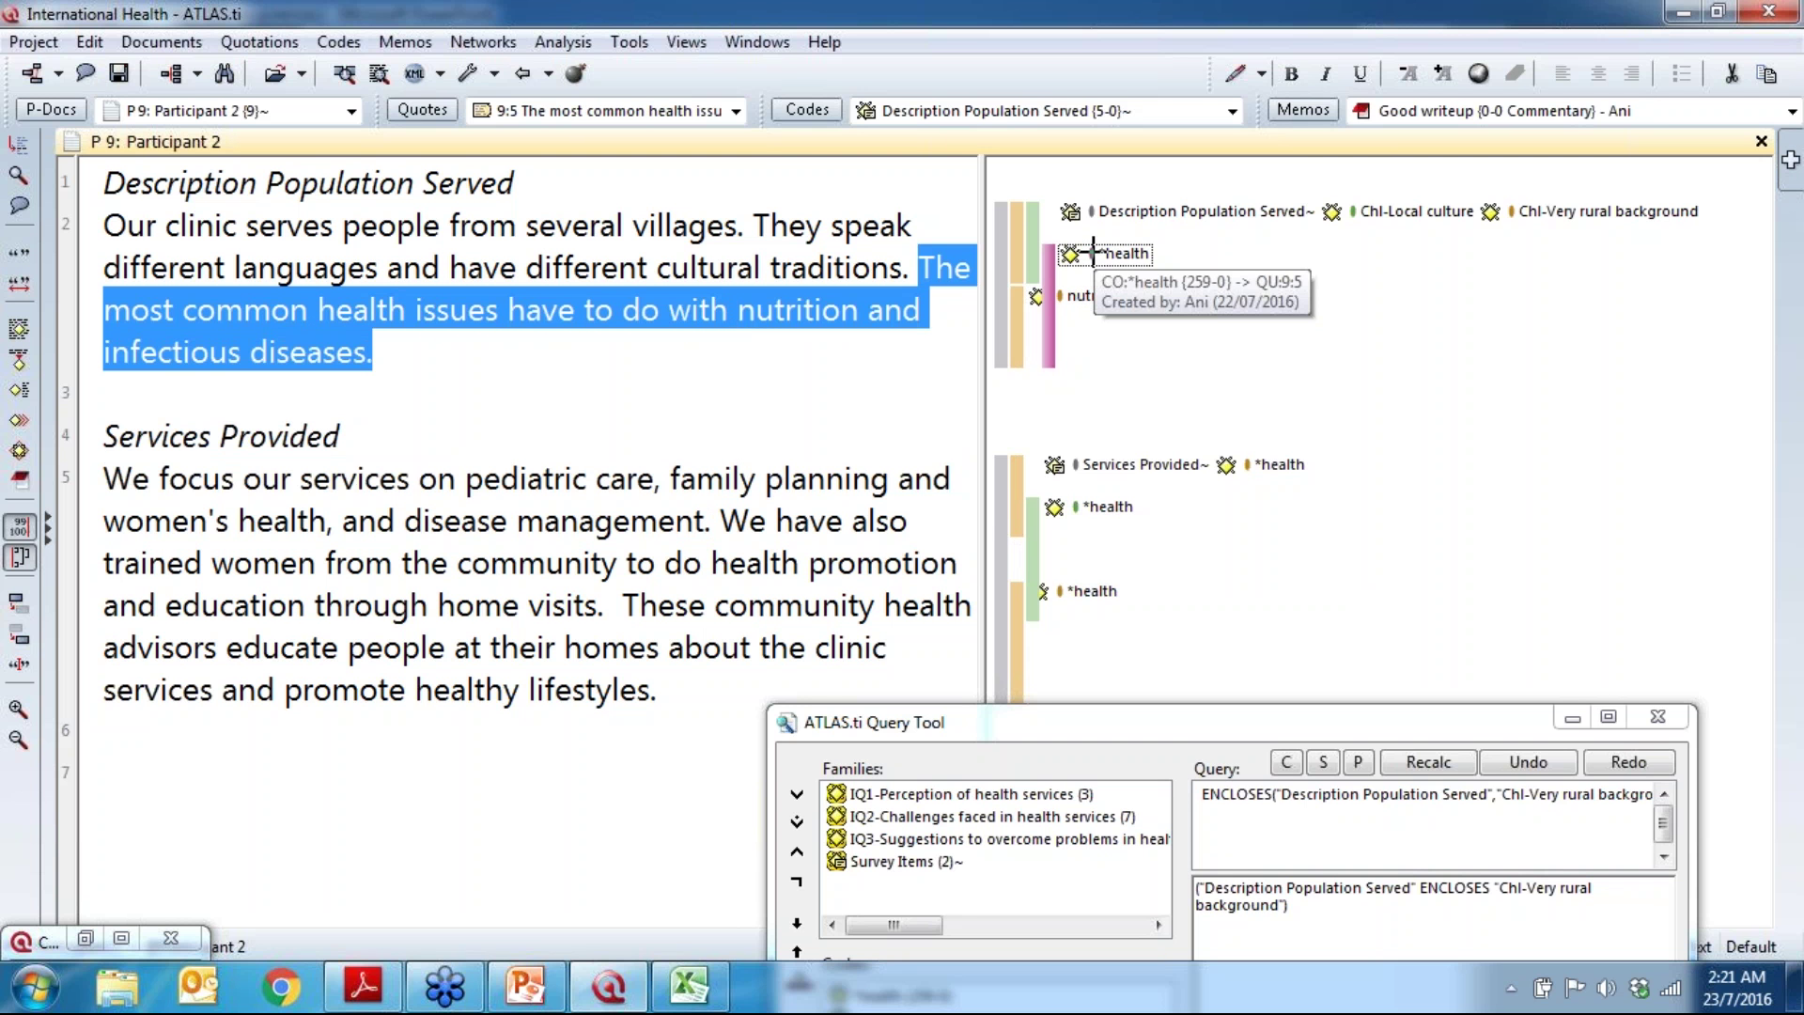
click(1145, 210)
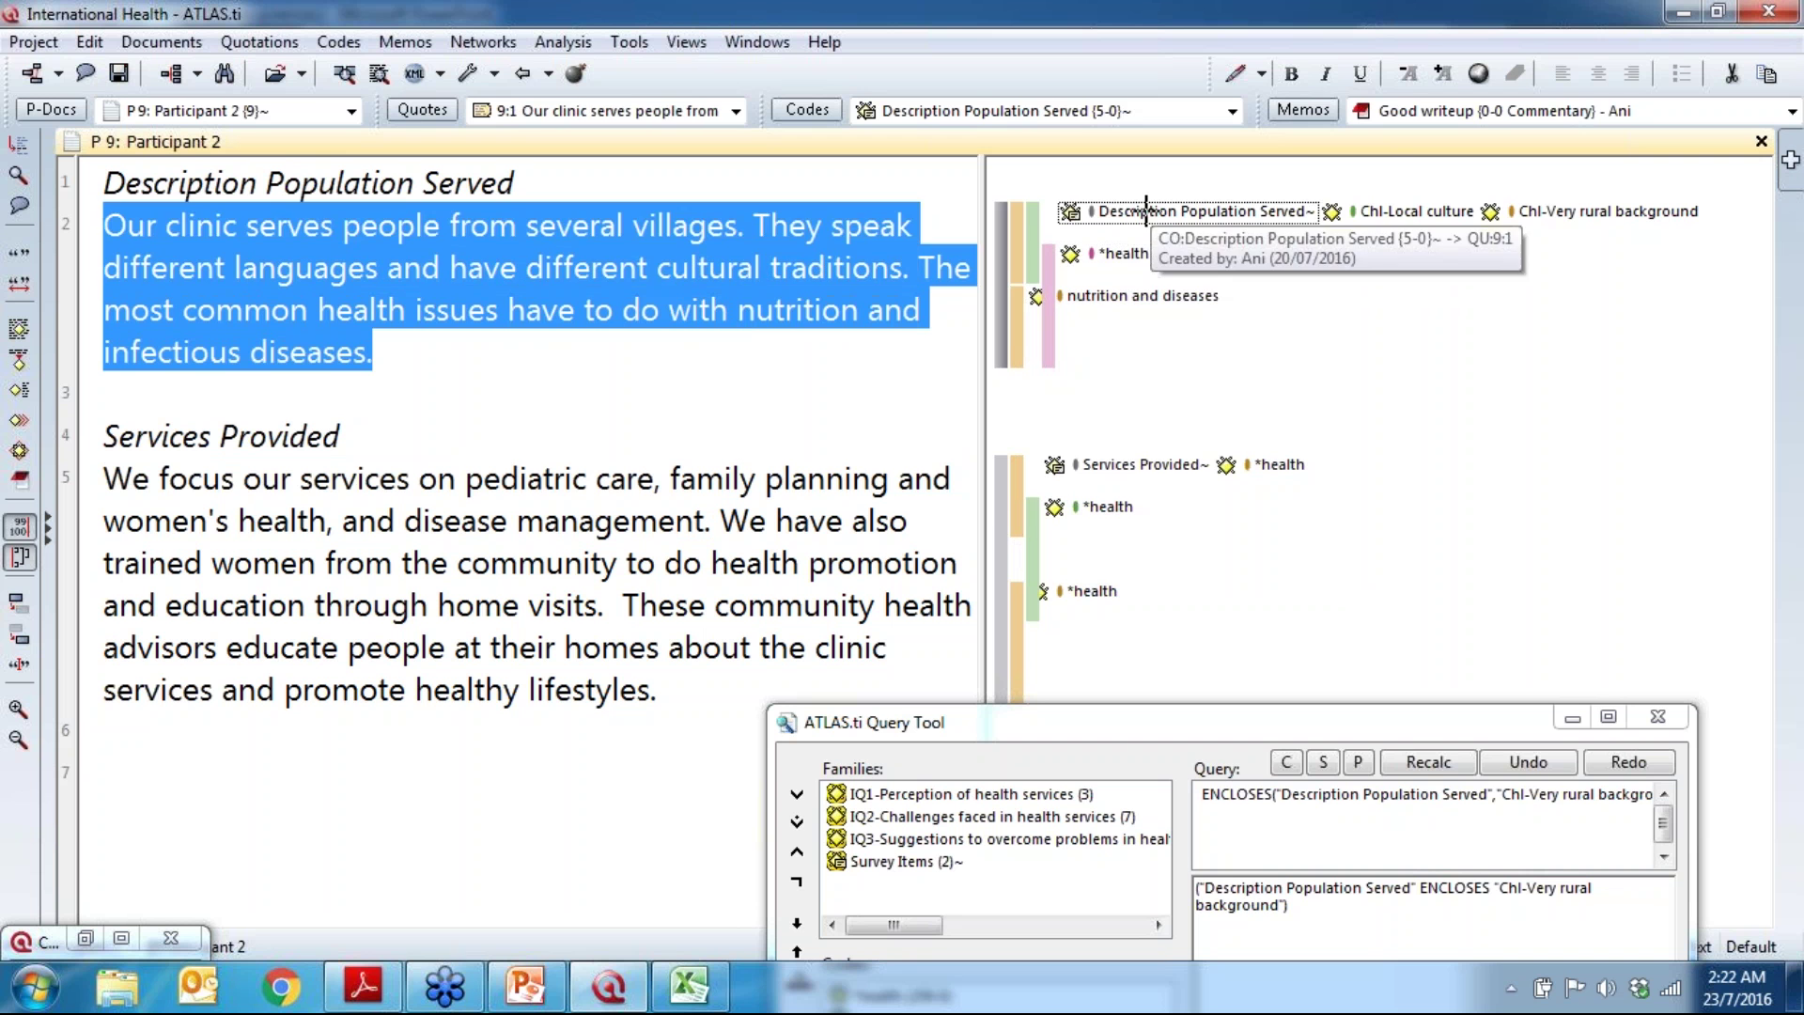
click(1122, 253)
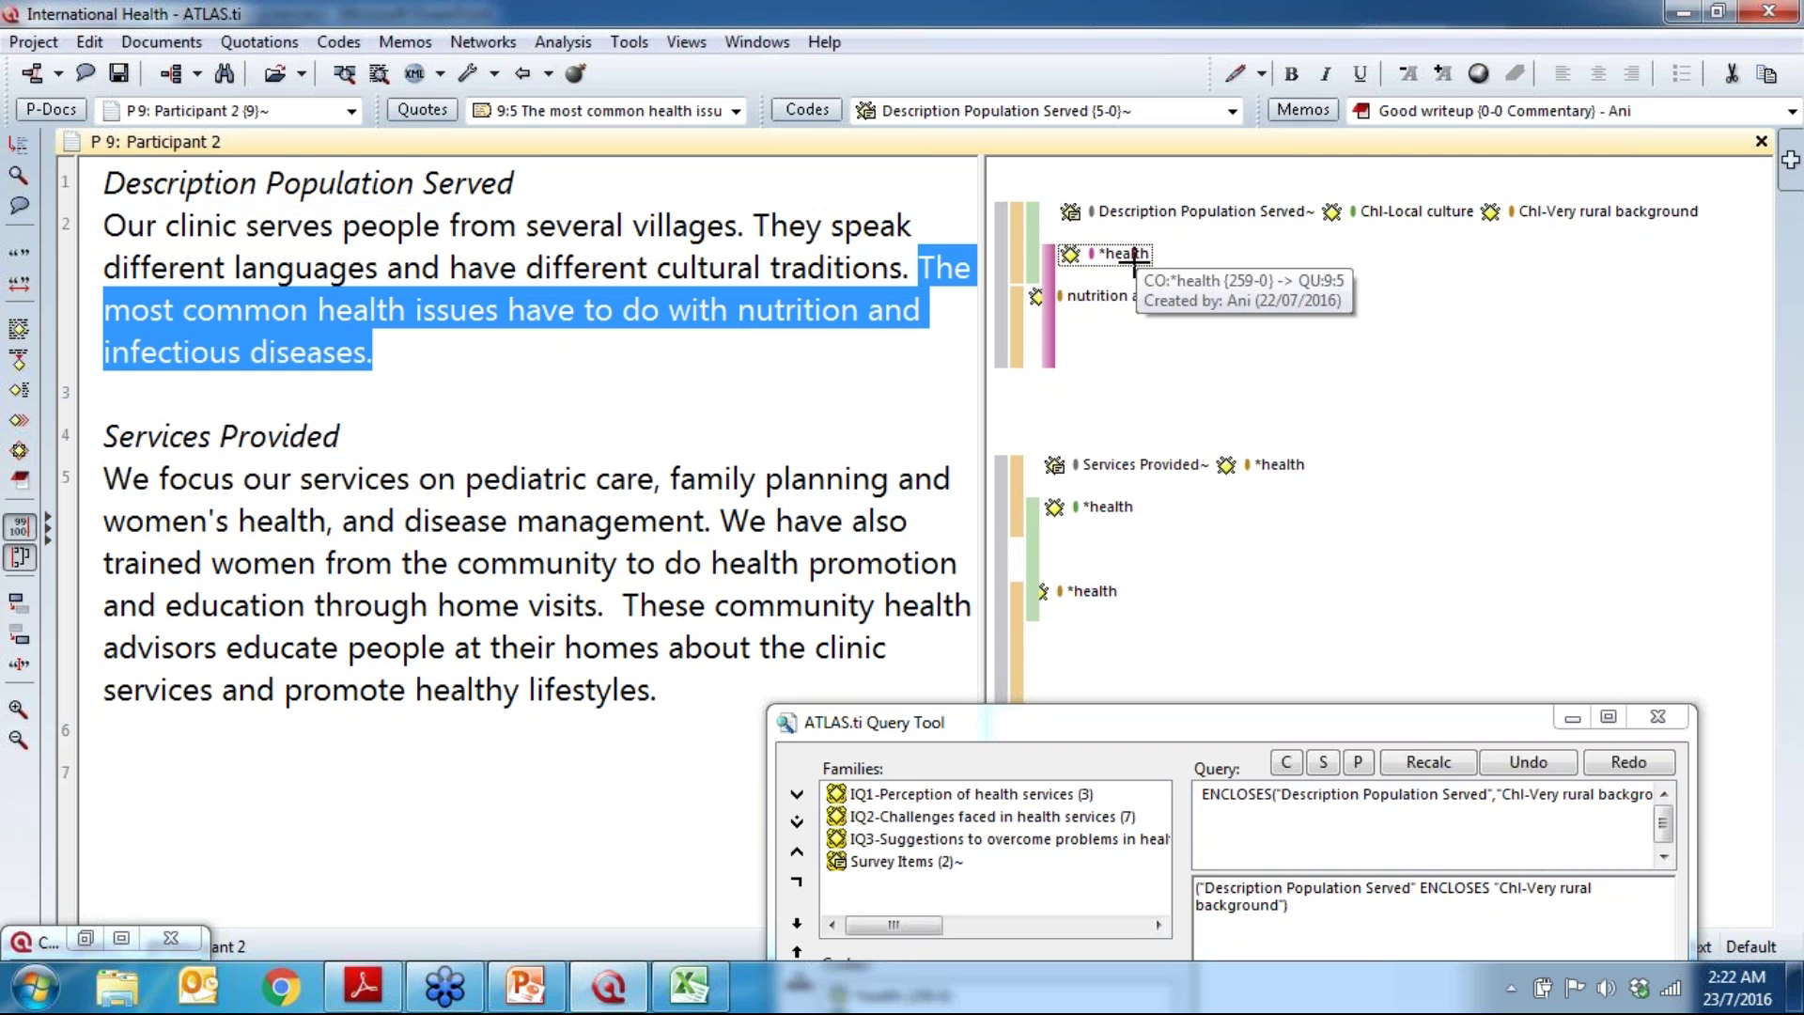
click(1367, 210)
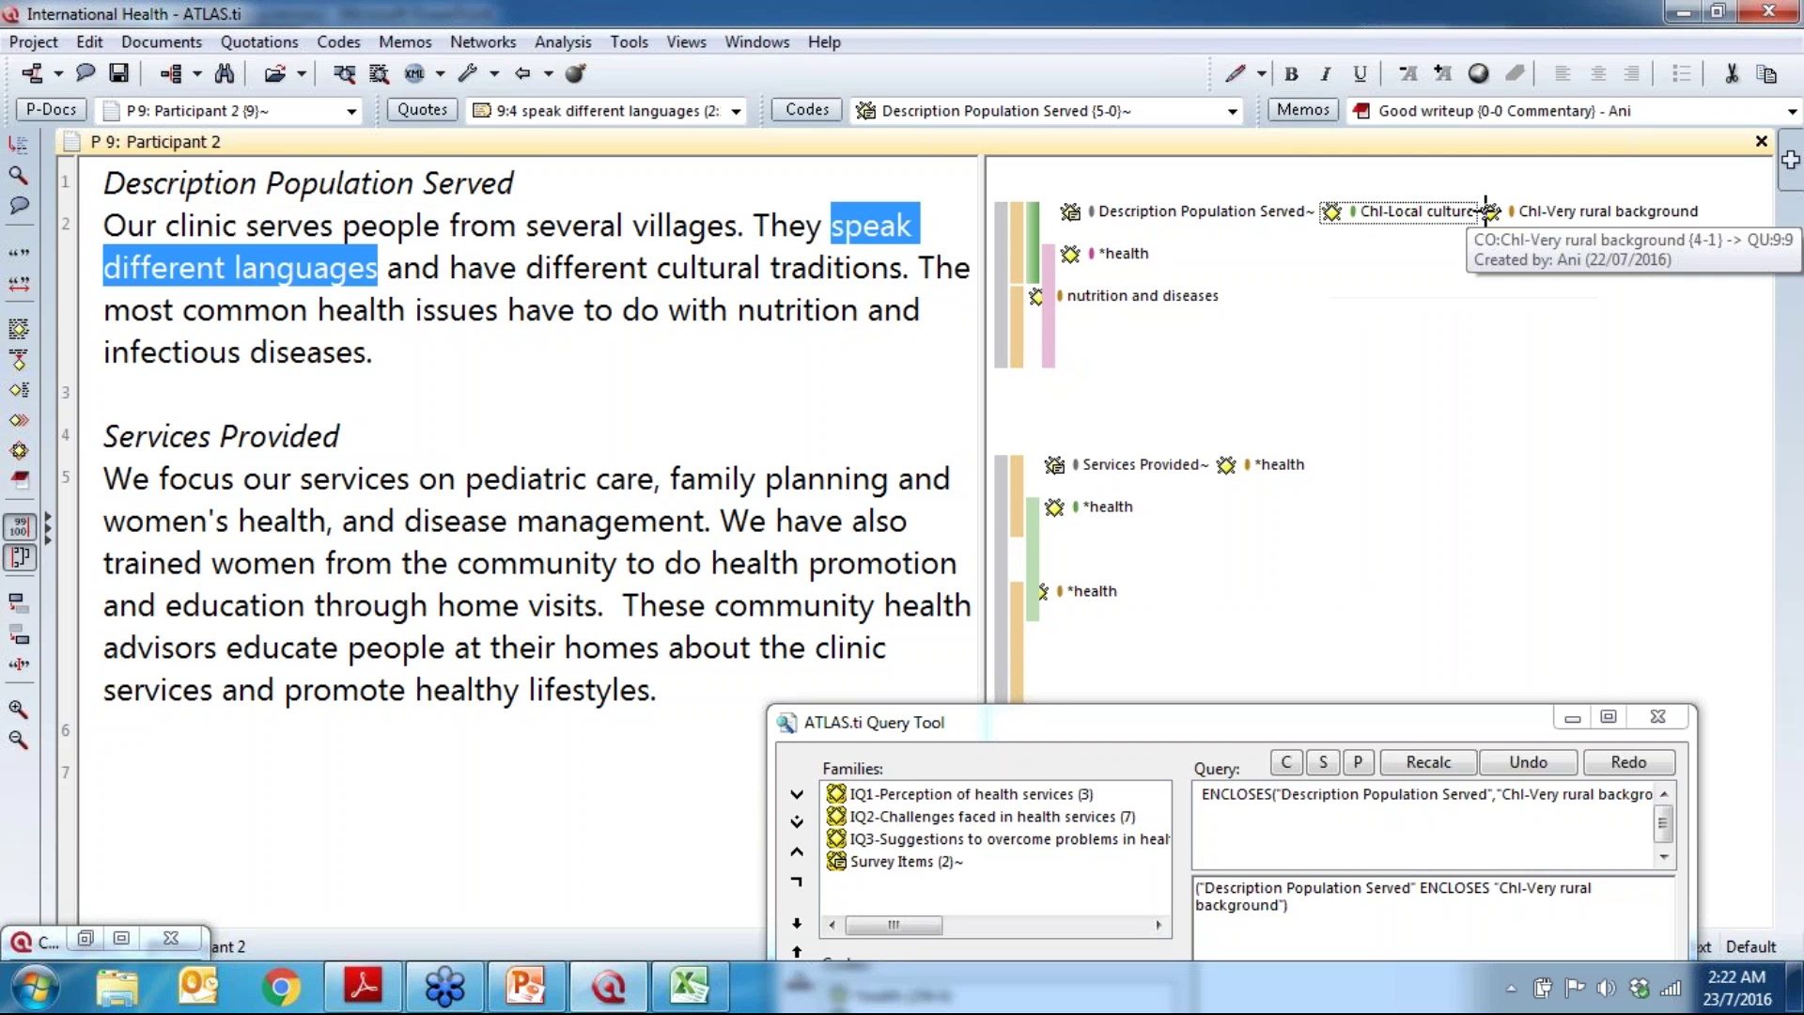
click(1524, 212)
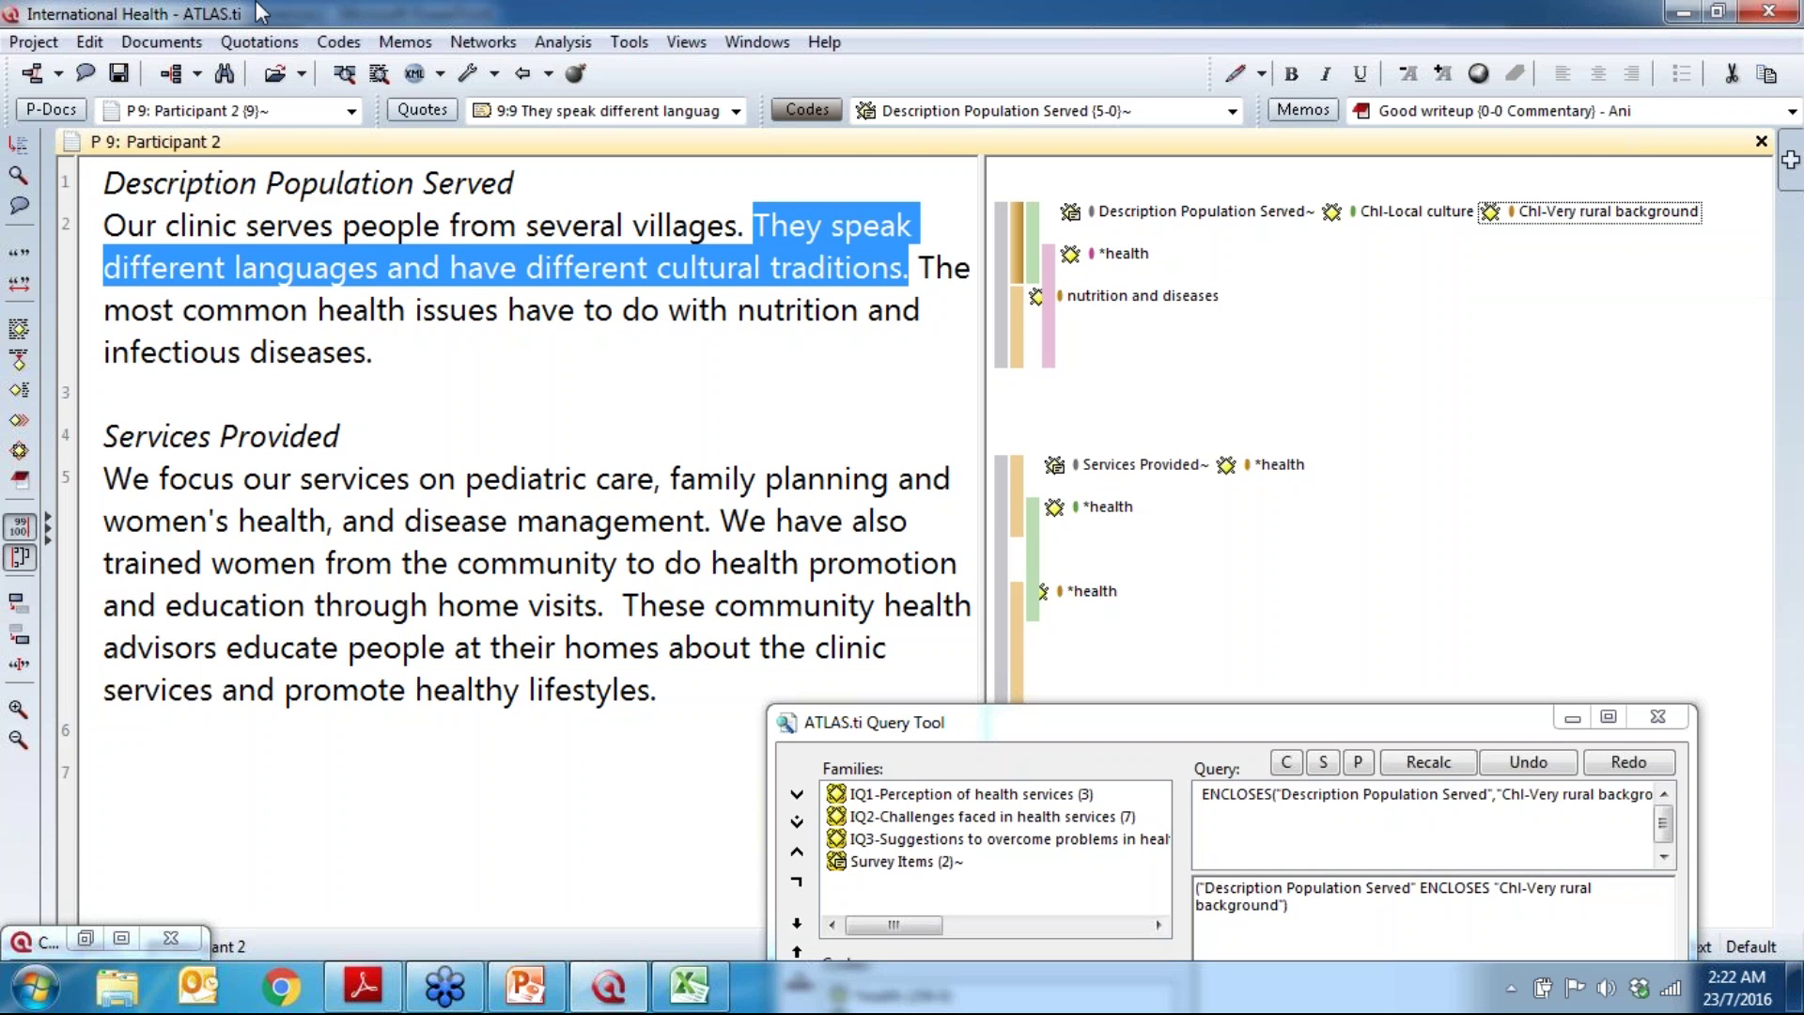
Step: Open the Participant 4 document and compare the Services Provided passages coded Chl-Local culture and *health
click(292, 112)
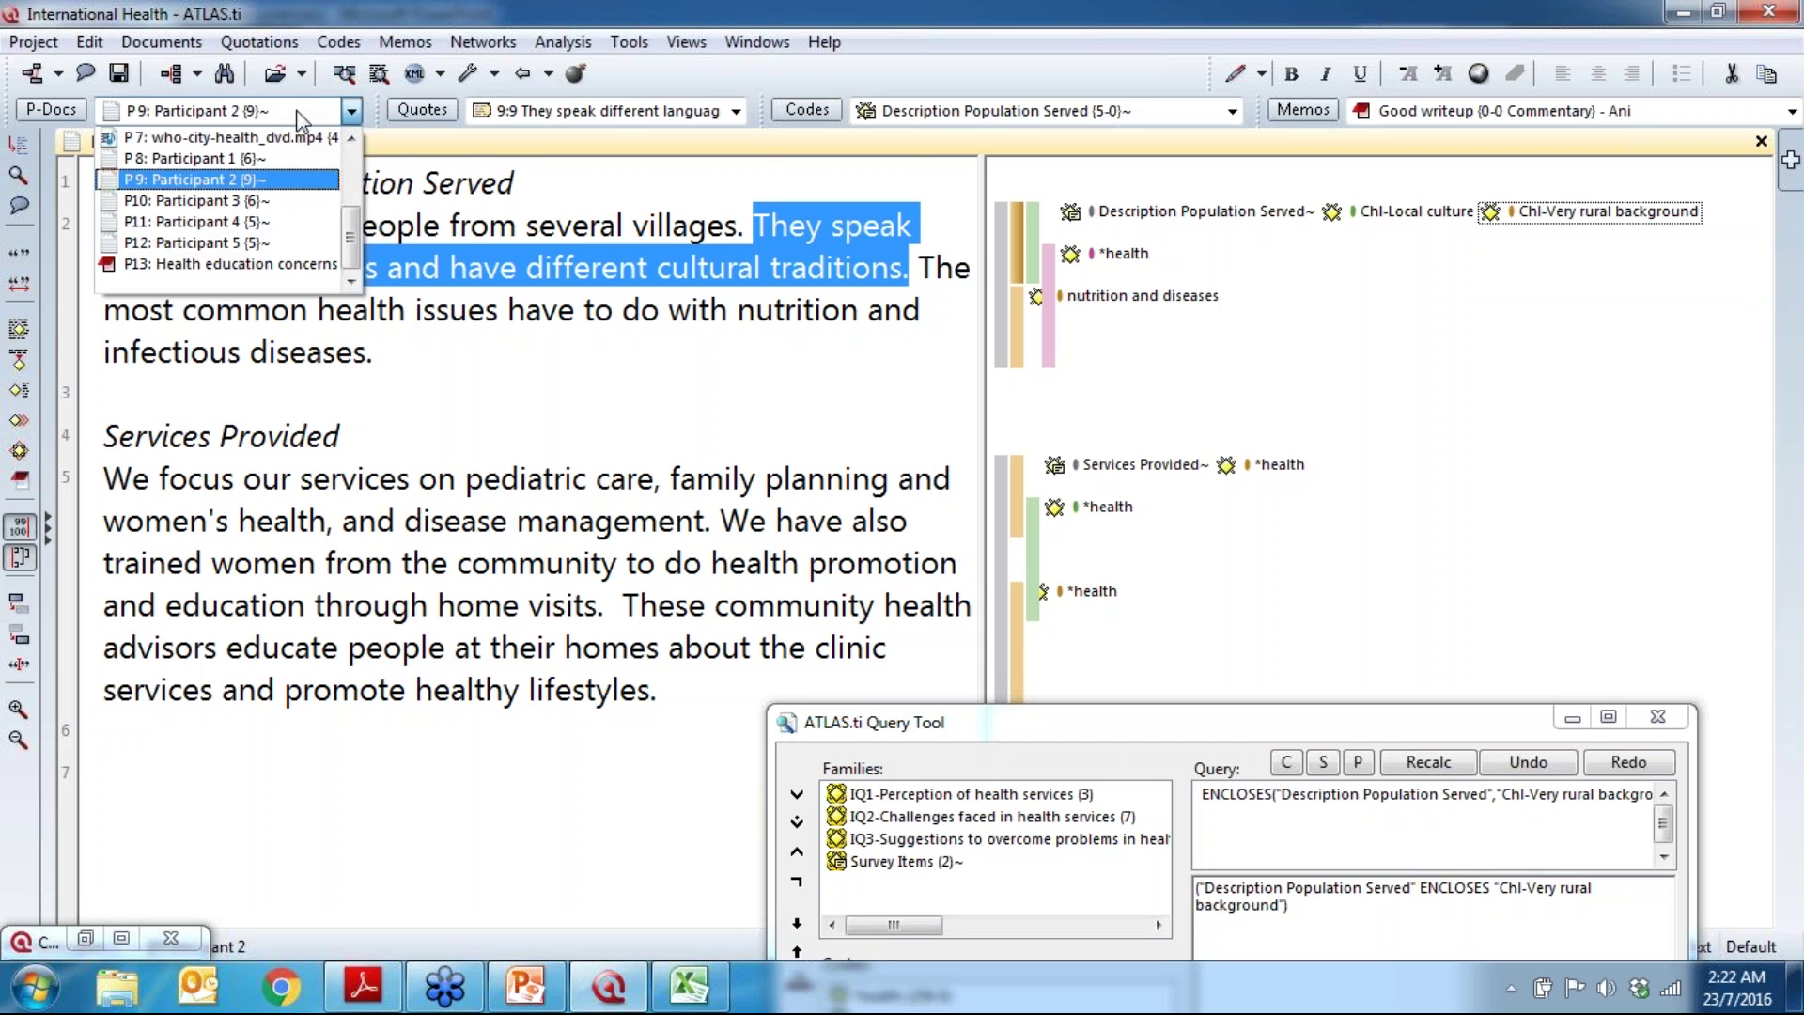
click(274, 224)
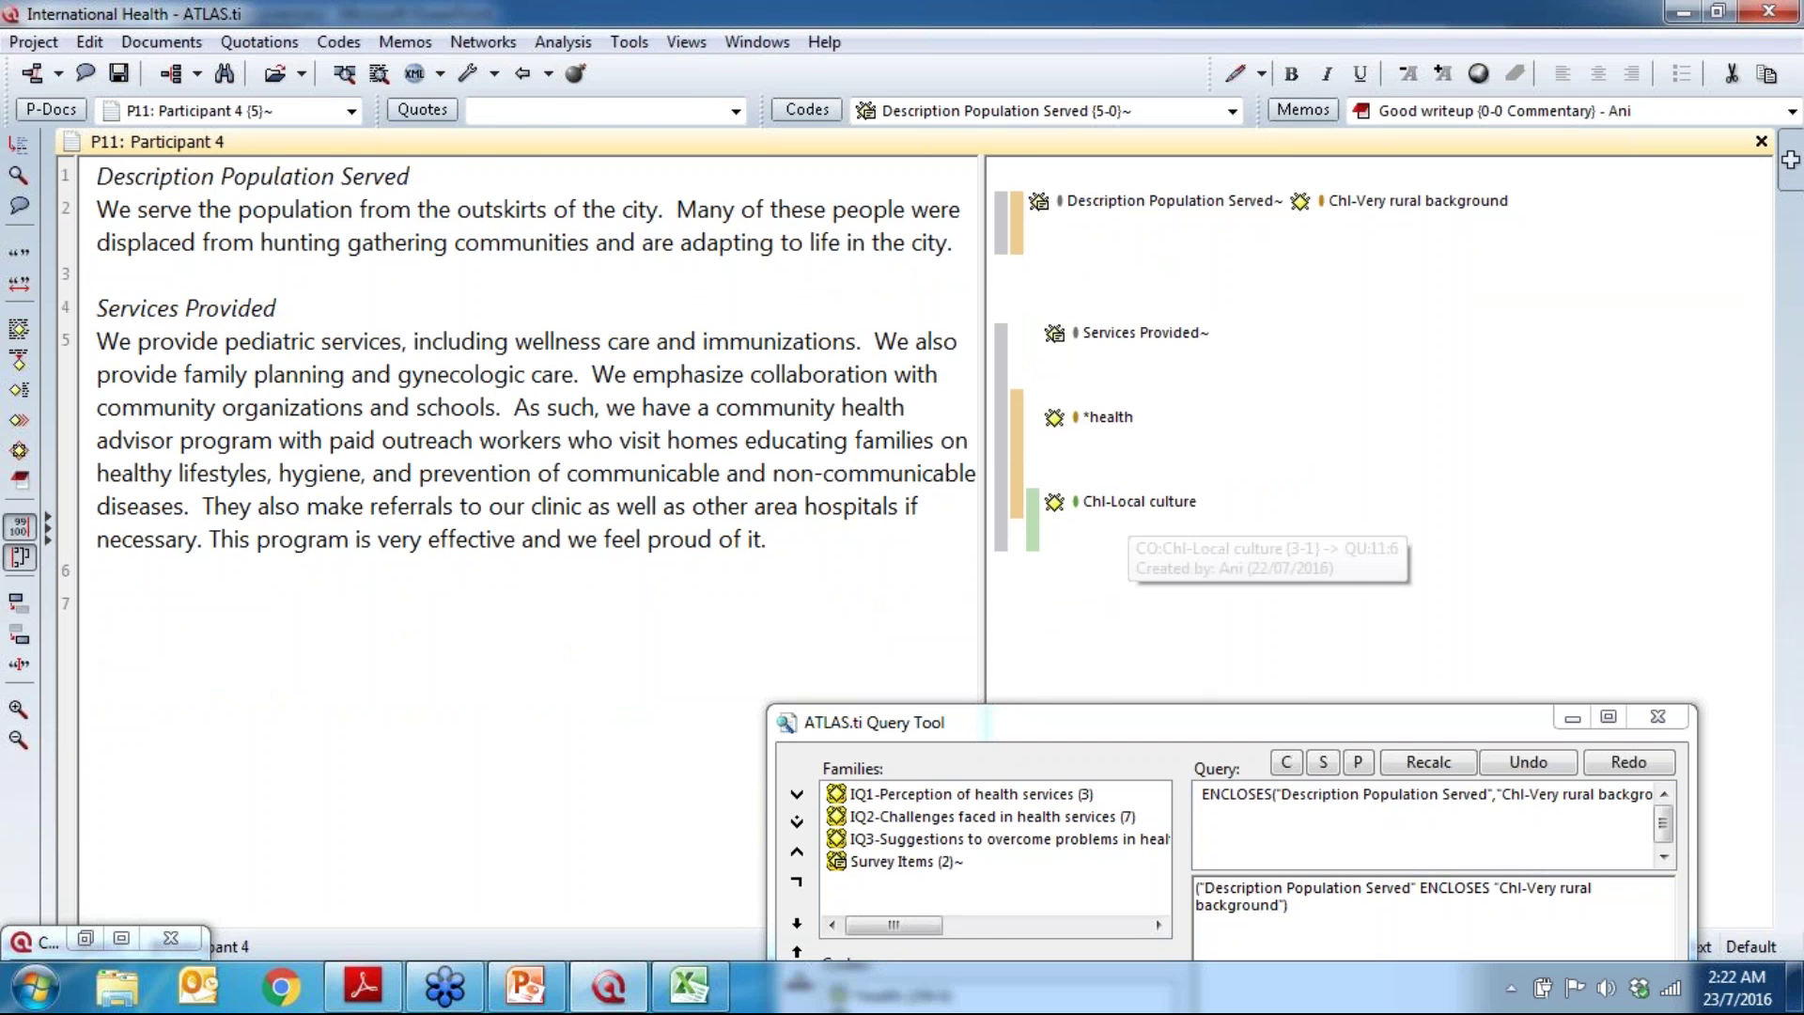
click(1154, 505)
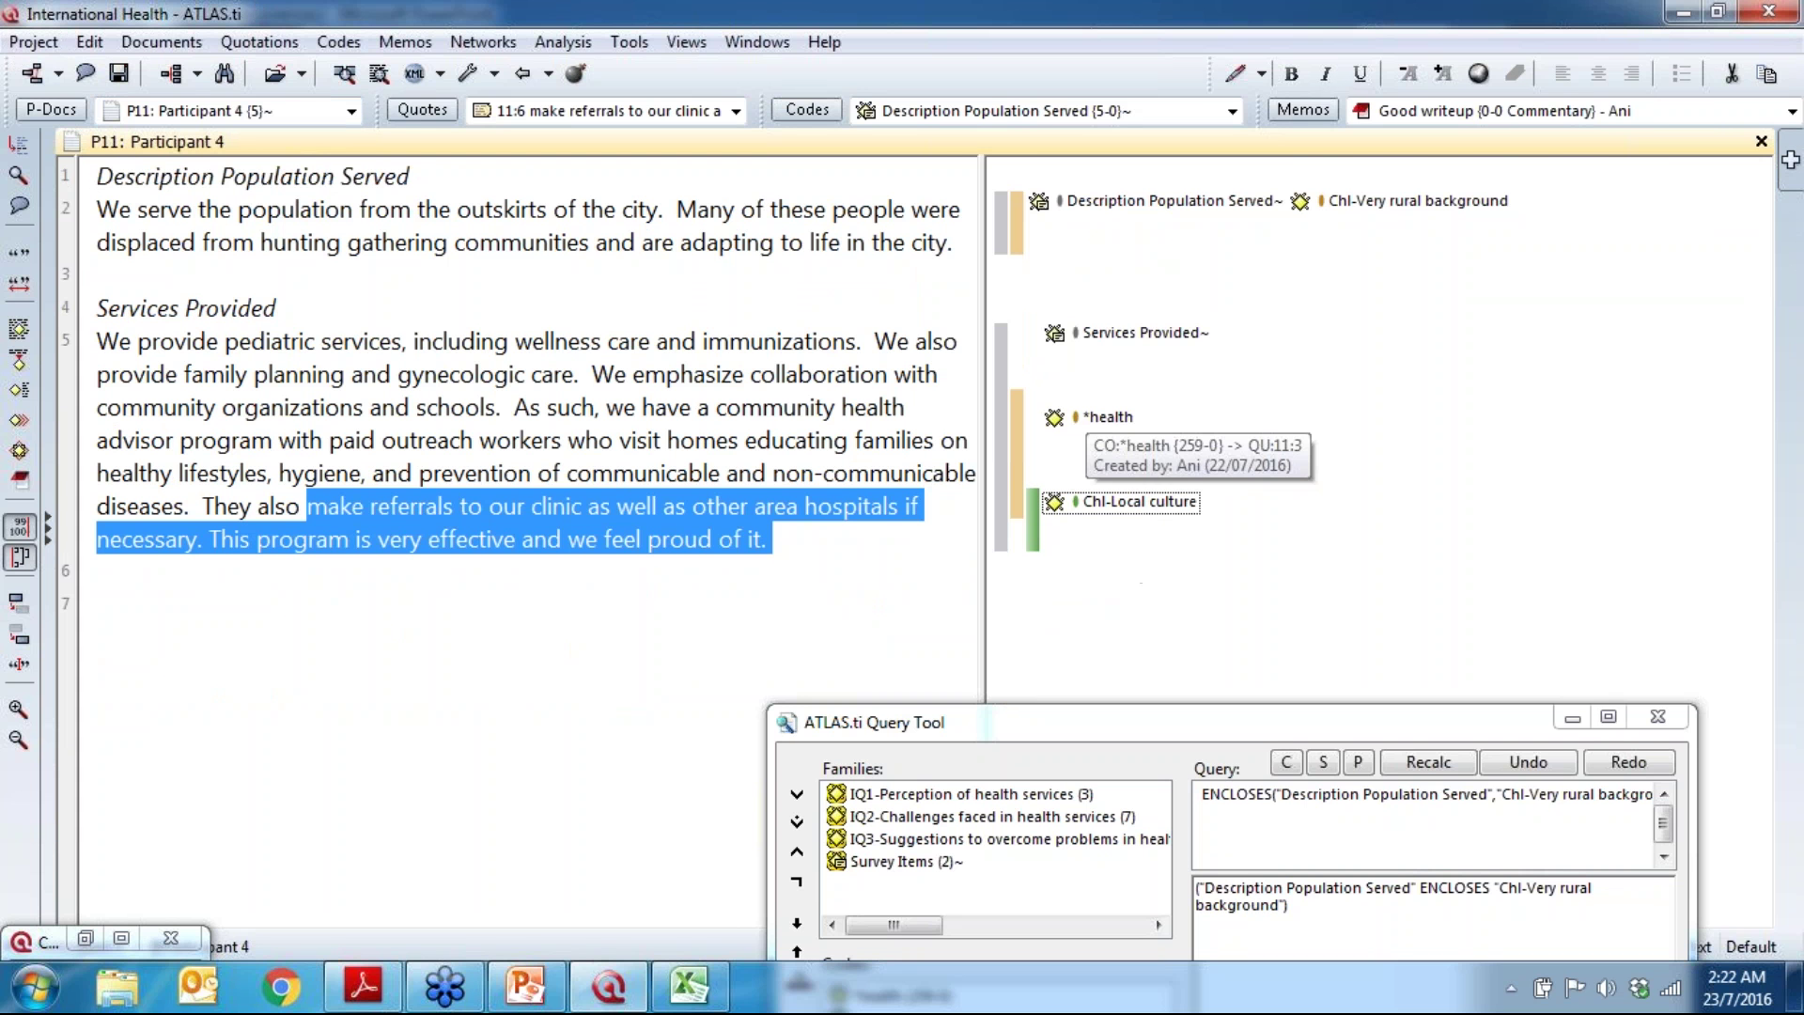
click(1116, 418)
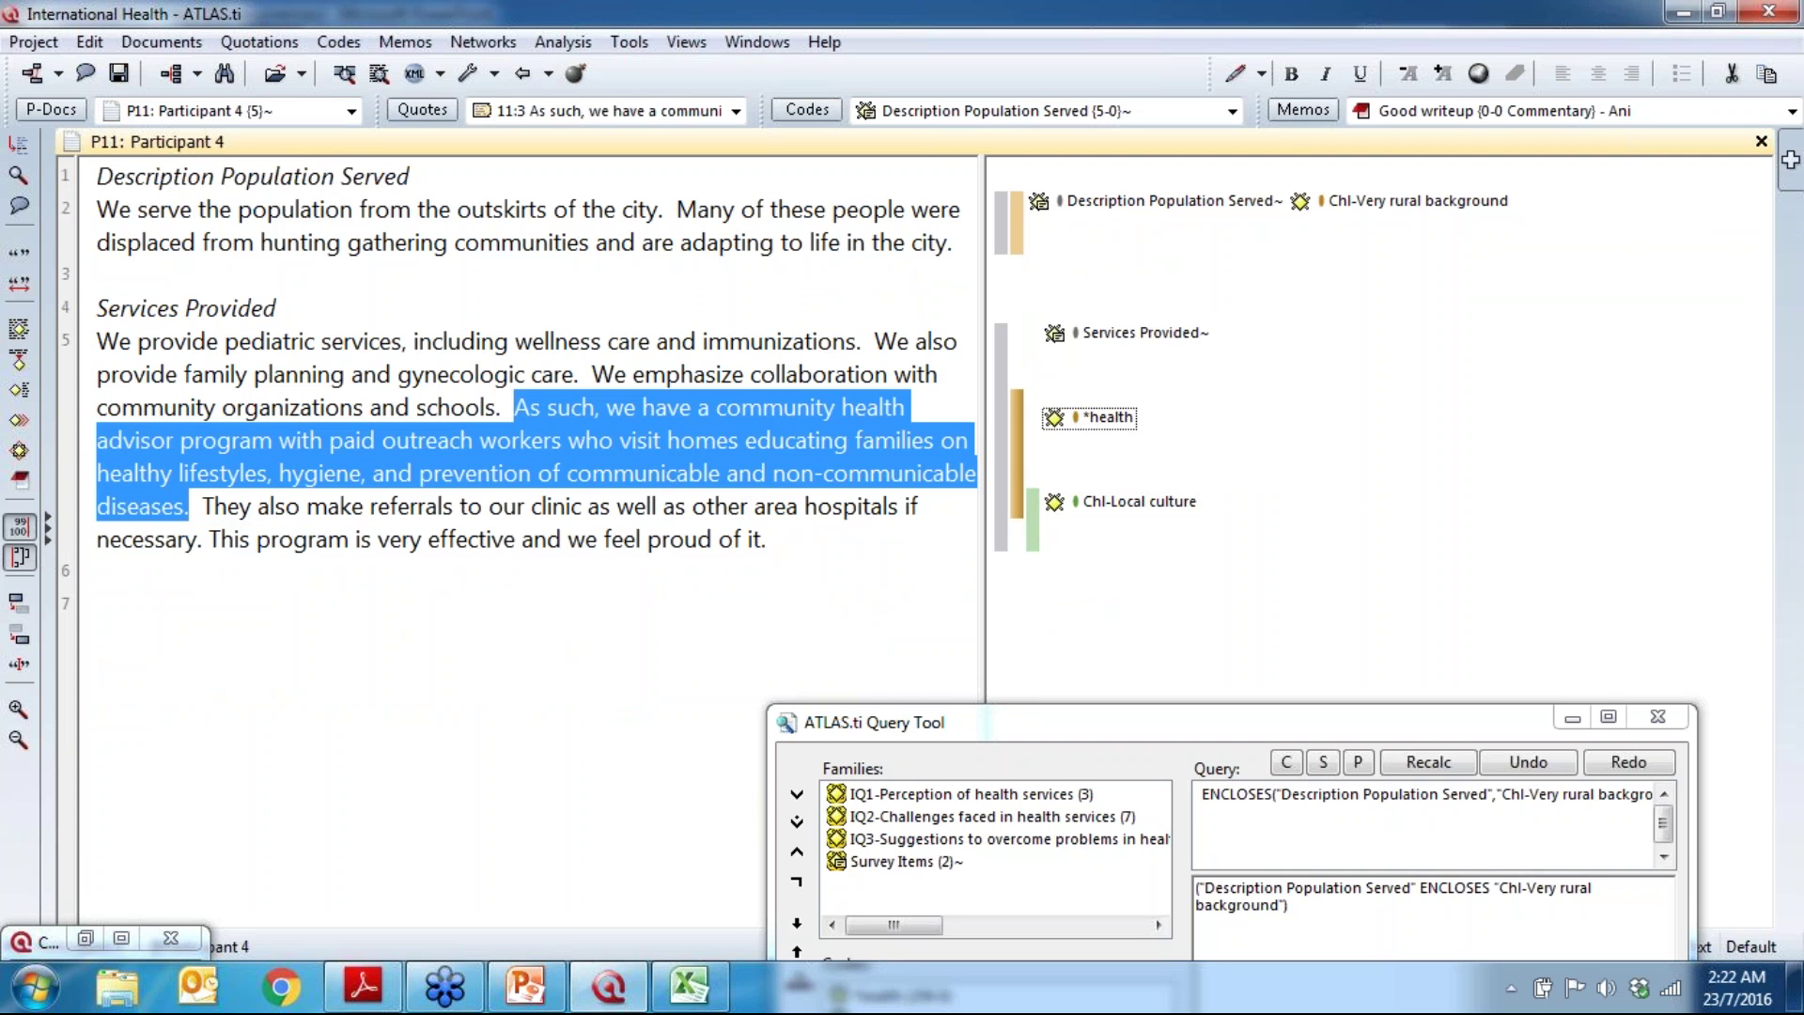
click(1116, 500)
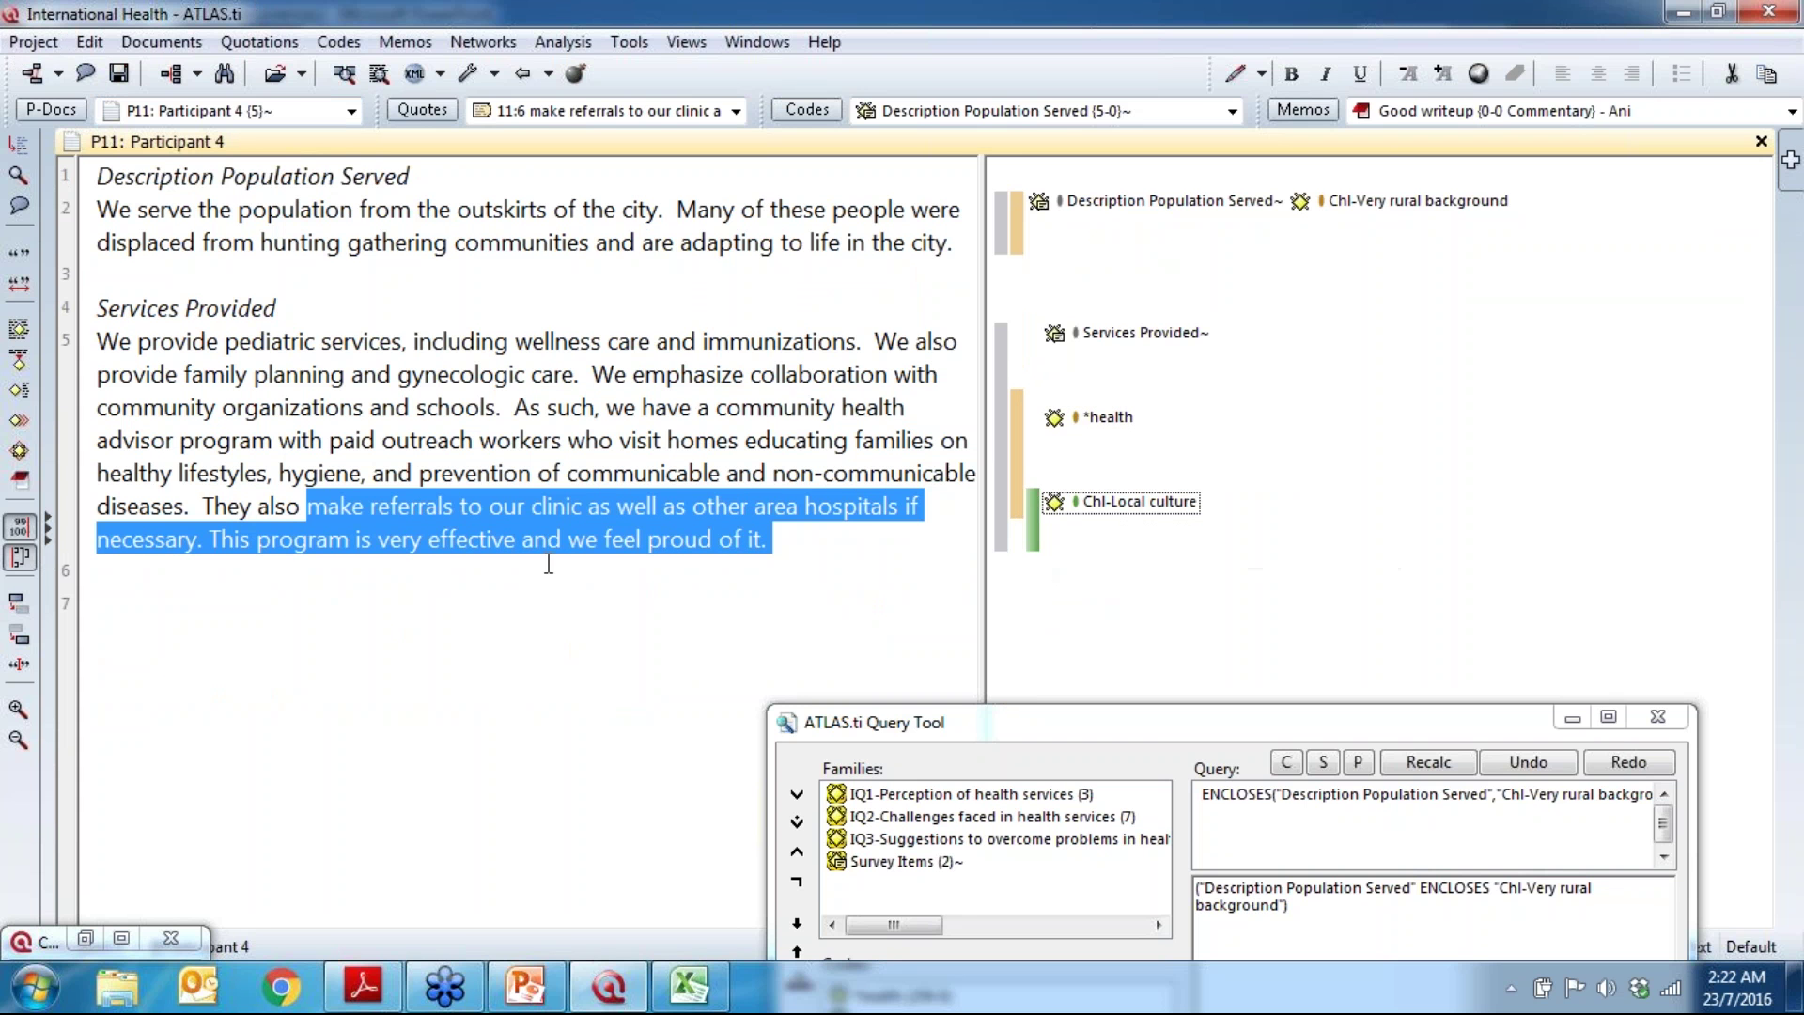
Step: Extend the Chl-Local culture quotation in Participant 4 from "diseases." to the paragraph's end, merging it with the quotation having the same borders
click(813, 547)
drag(805, 544, 94, 500)
click(21, 274)
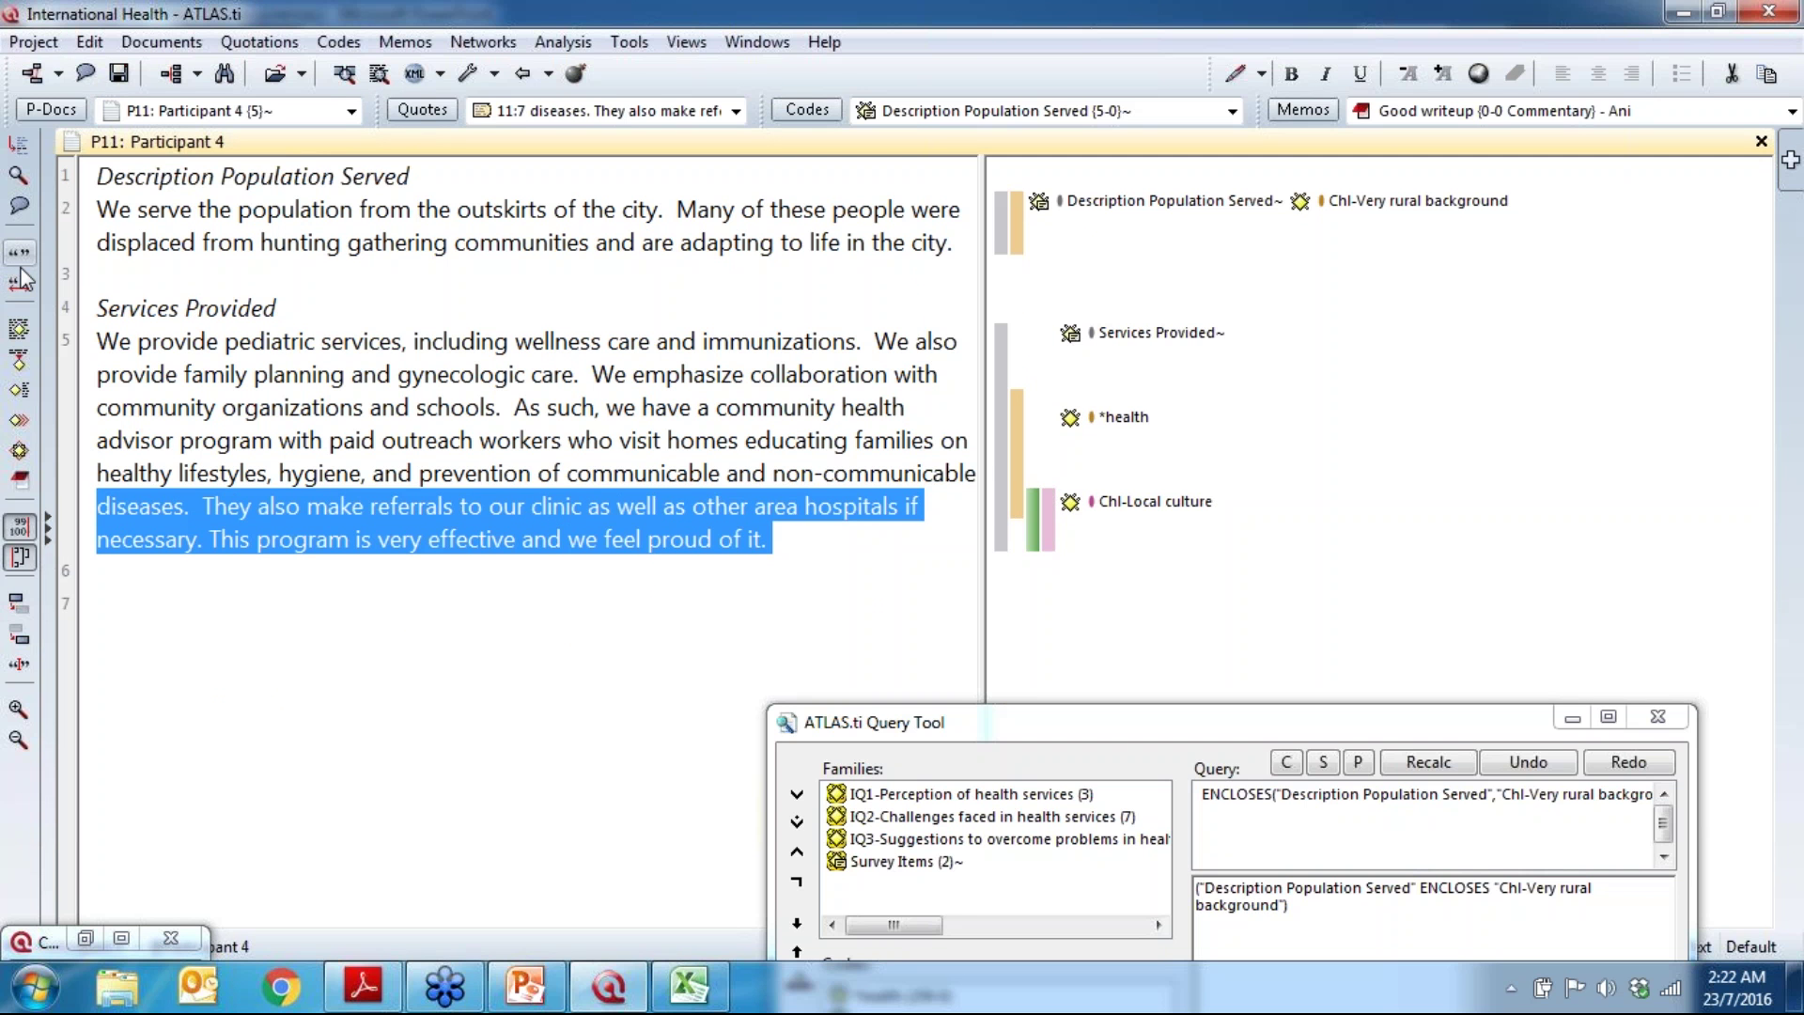
click(20, 280)
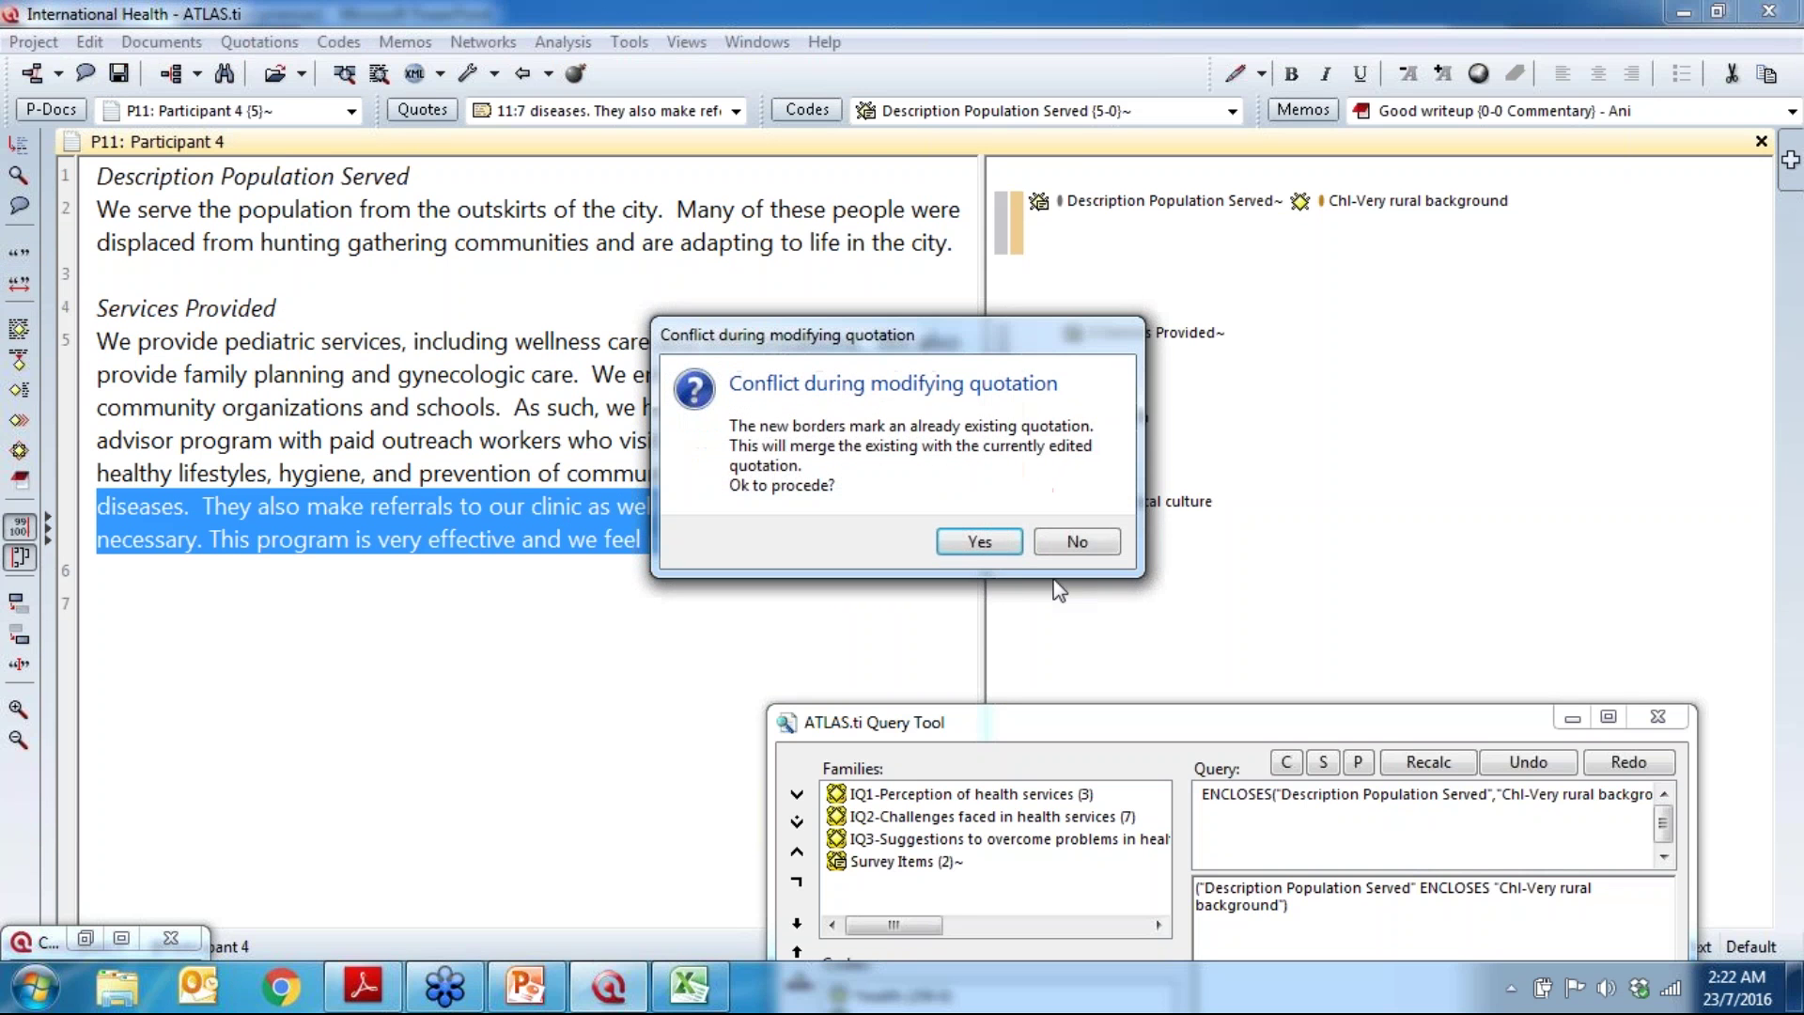
click(974, 549)
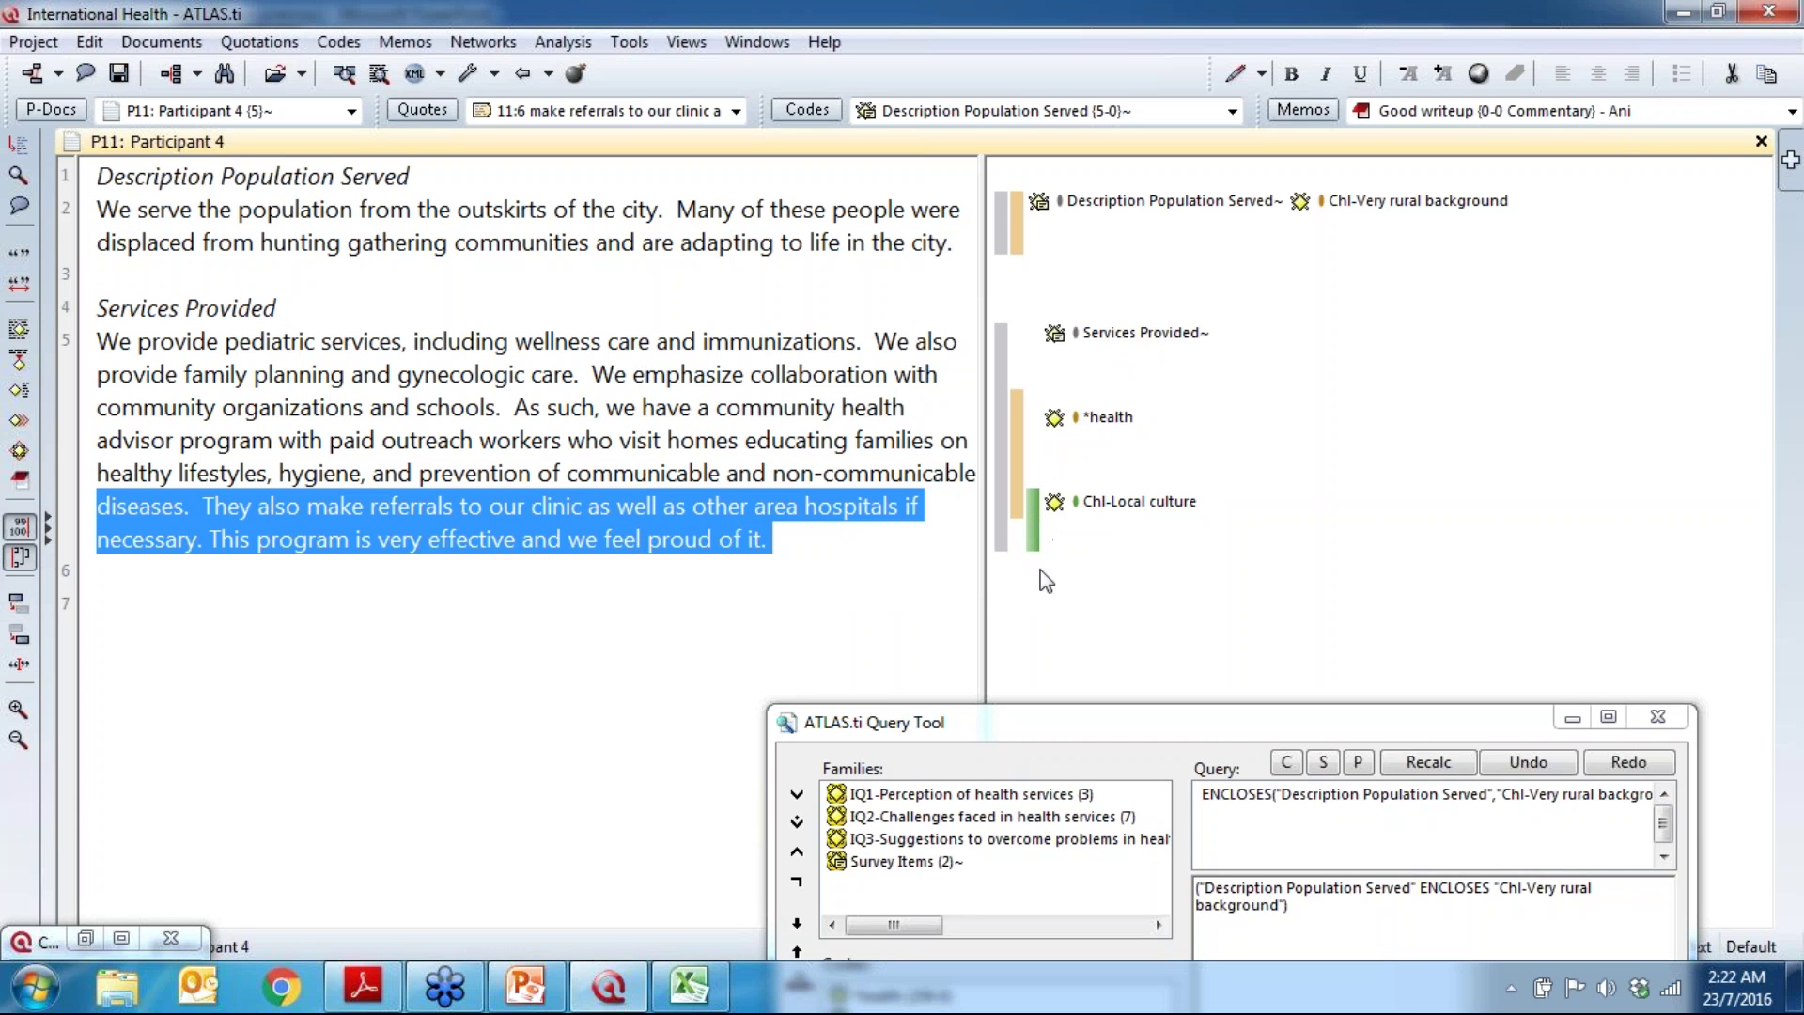
Step: Highlight the *health quotation in Participant 4 and reposition the Query Tool so its code list and results are accessible
click(1019, 441)
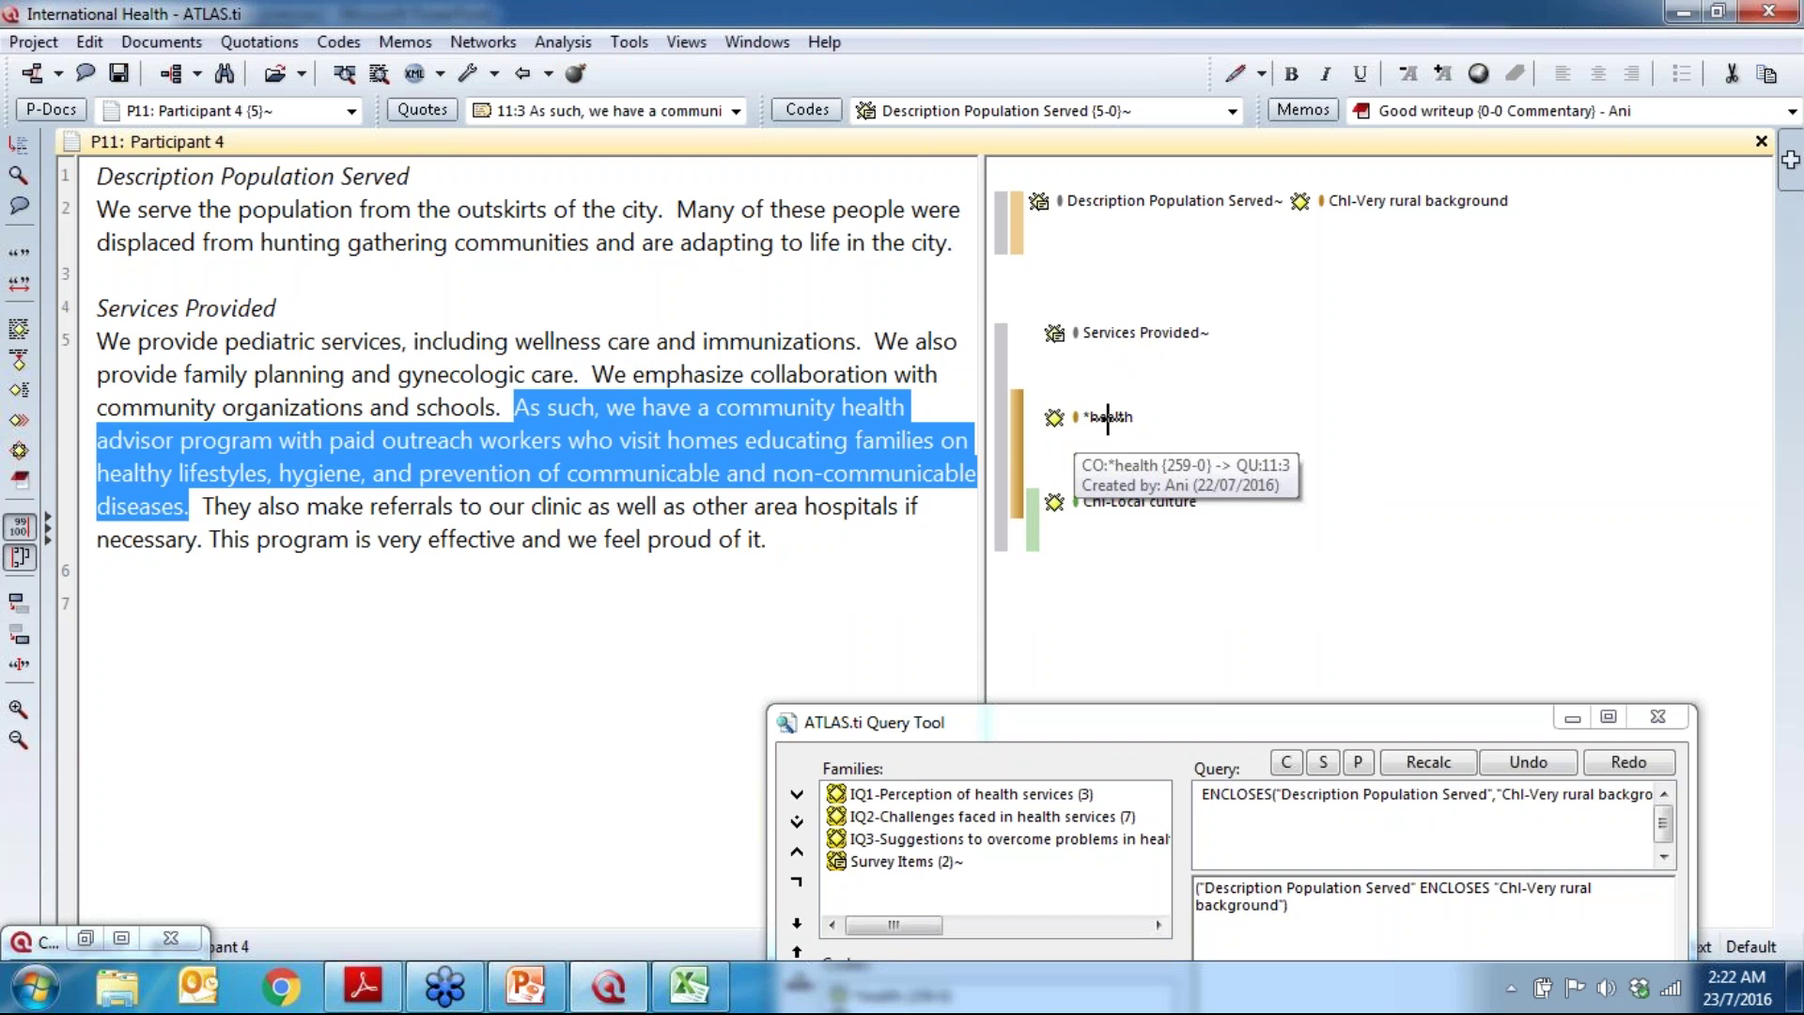
drag(1218, 723, 1211, 542)
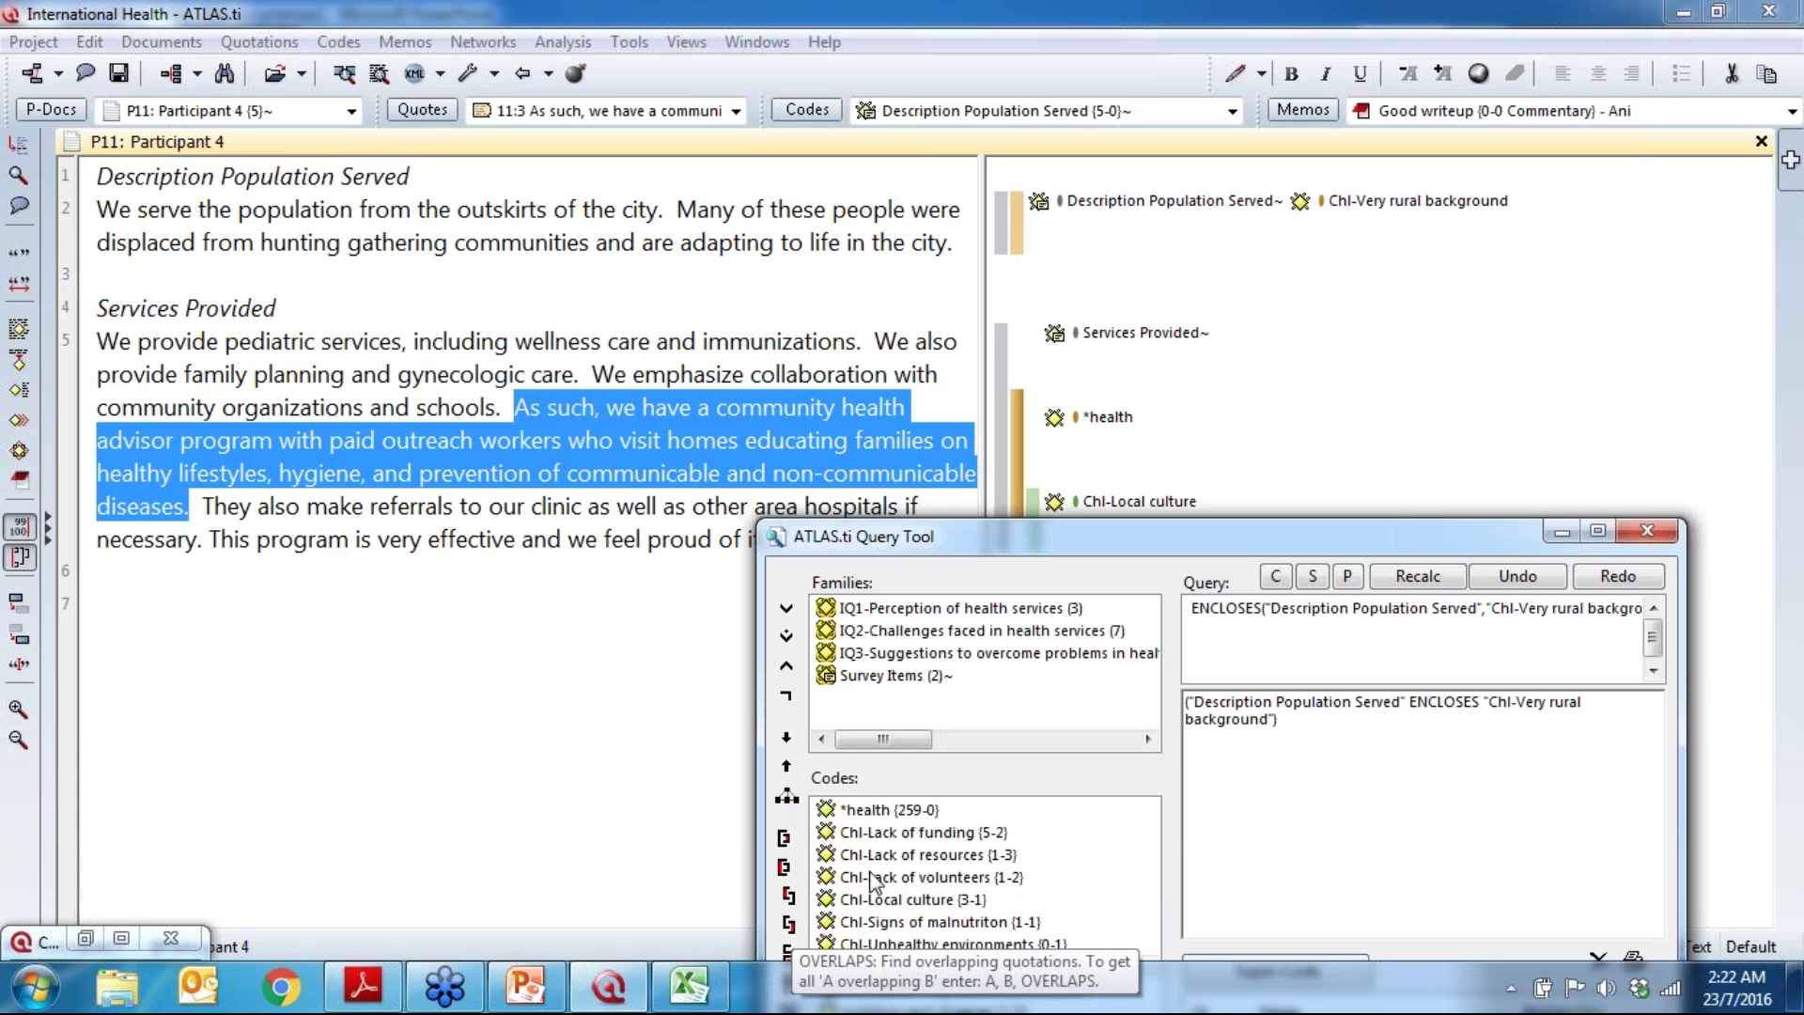
drag(1266, 543, 1218, 701)
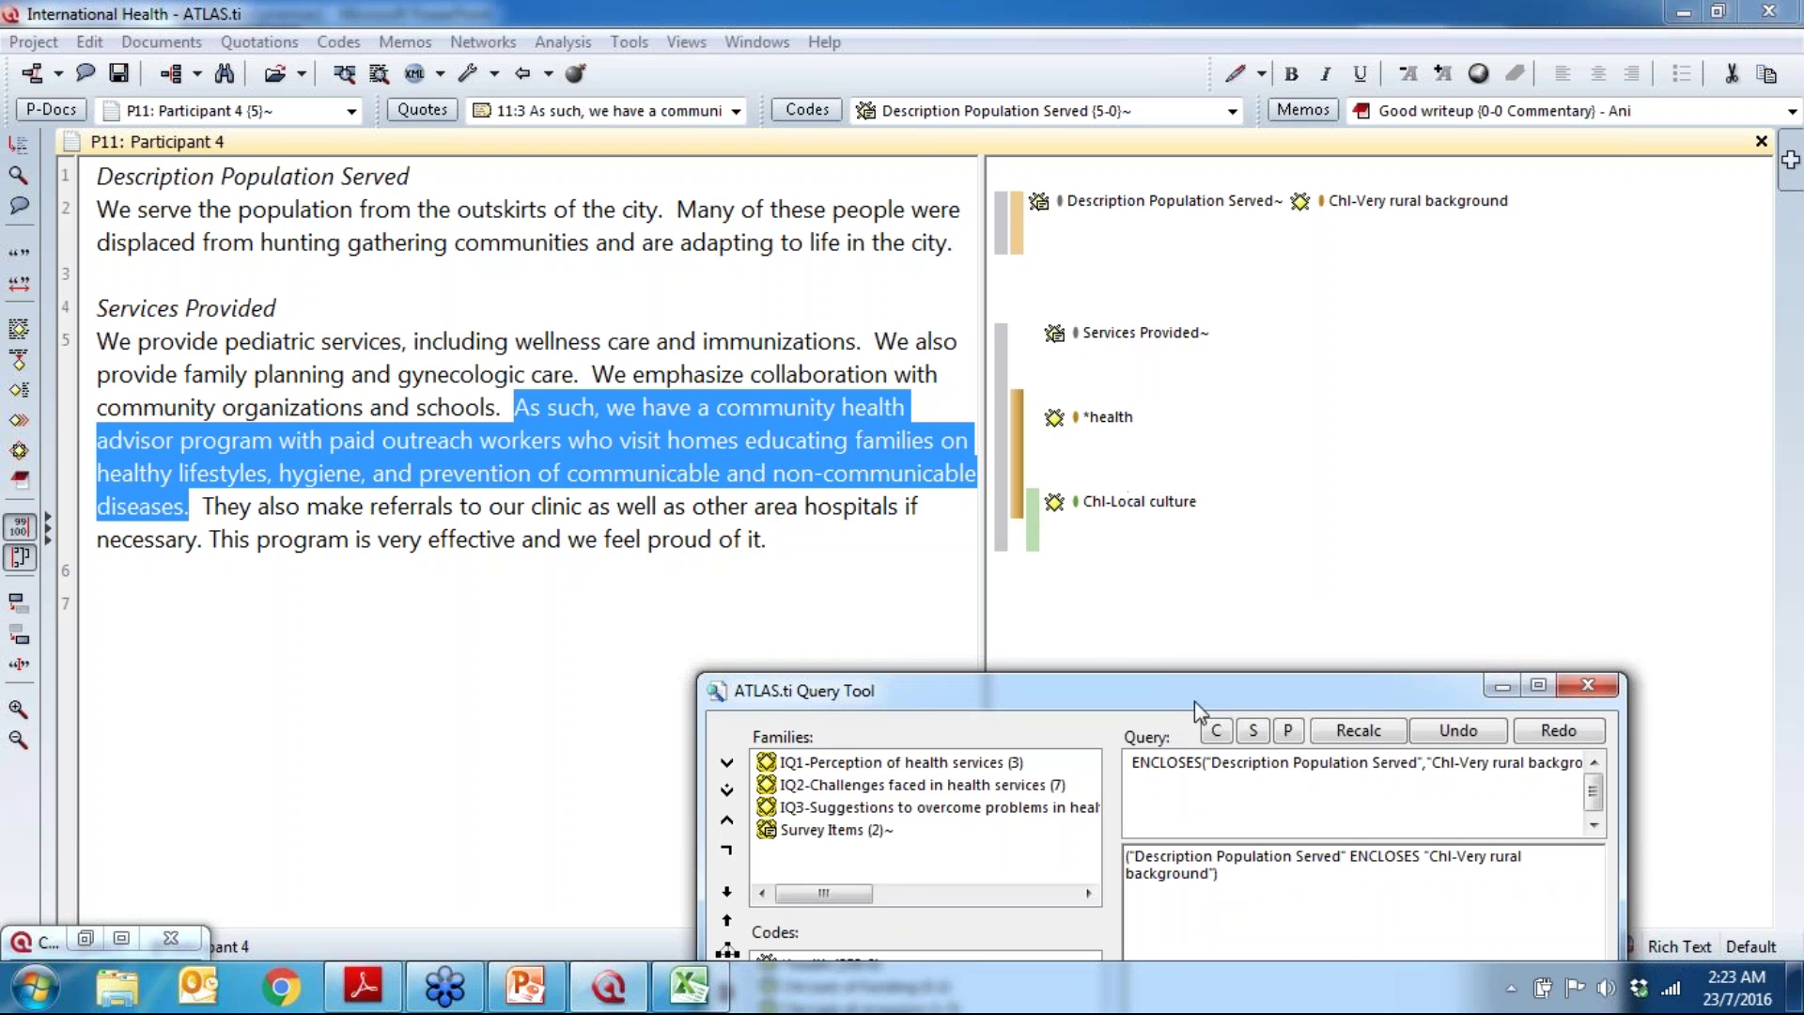
mouse_move(1246, 704)
mouse_down()
mouse_move(1315, 535)
mouse_move(1339, 385)
mouse_move(1537, 351)
mouse_up()
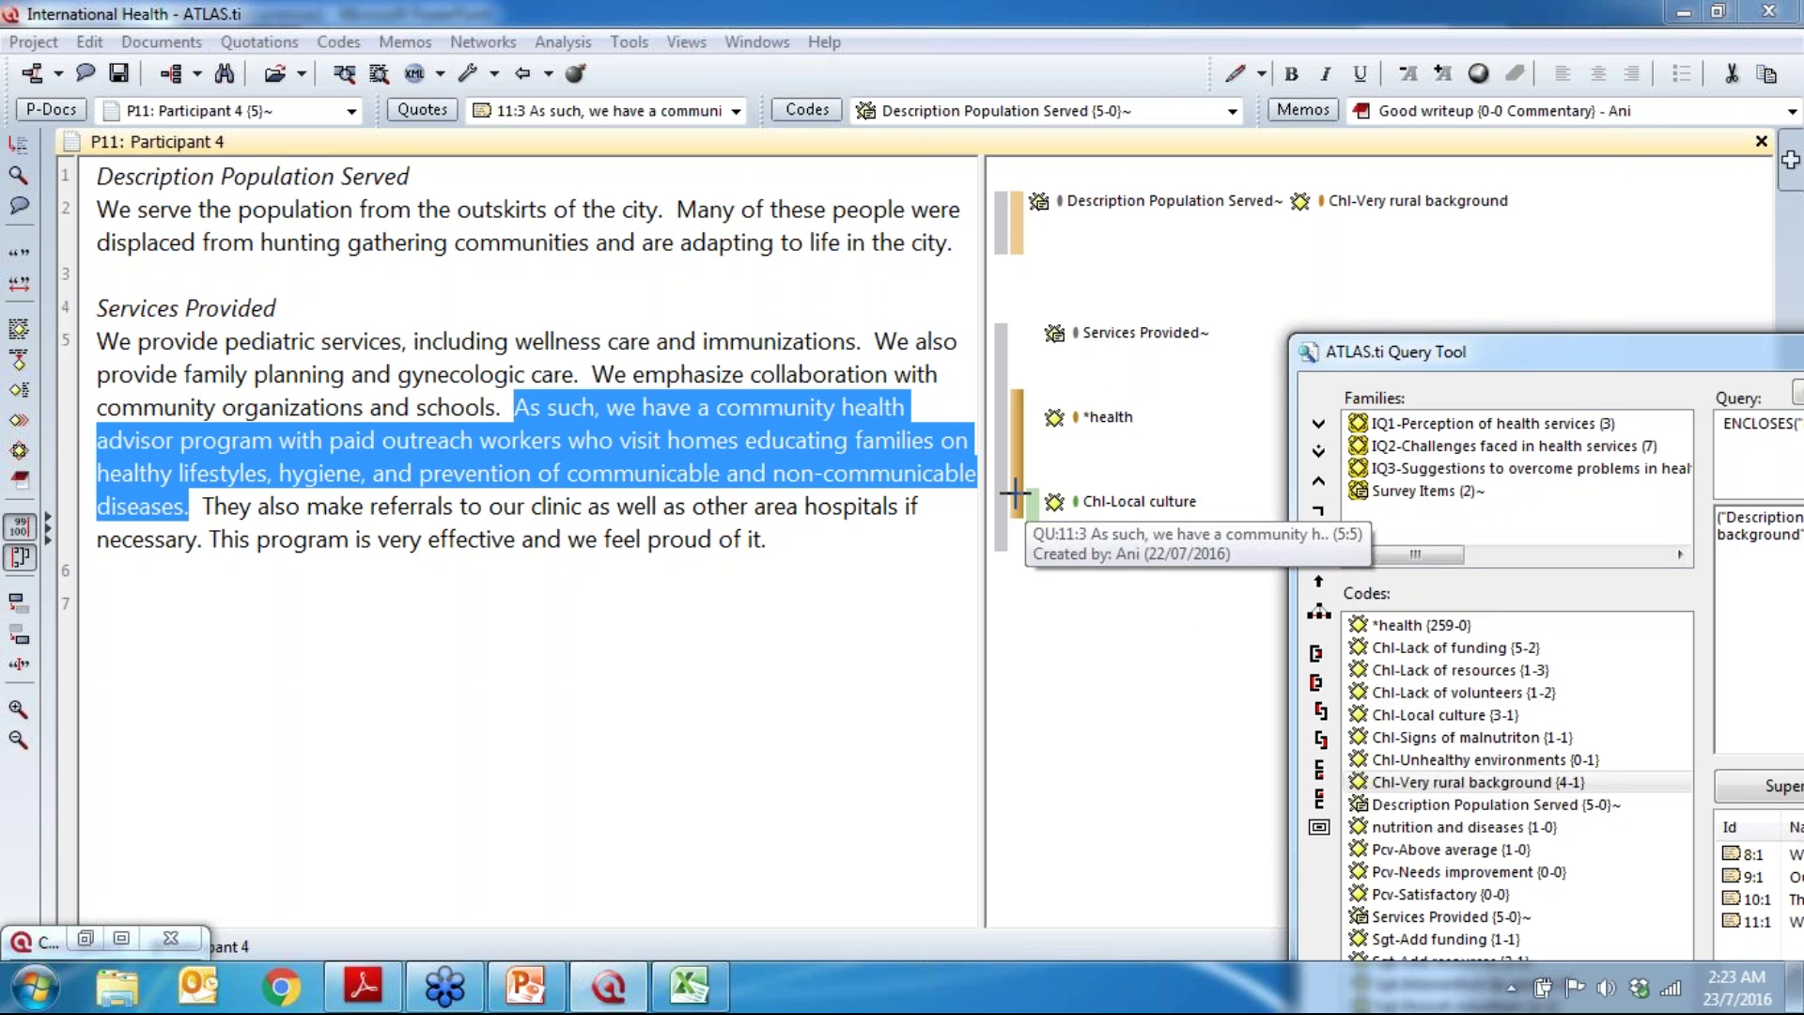
drag(1552, 353, 1398, 150)
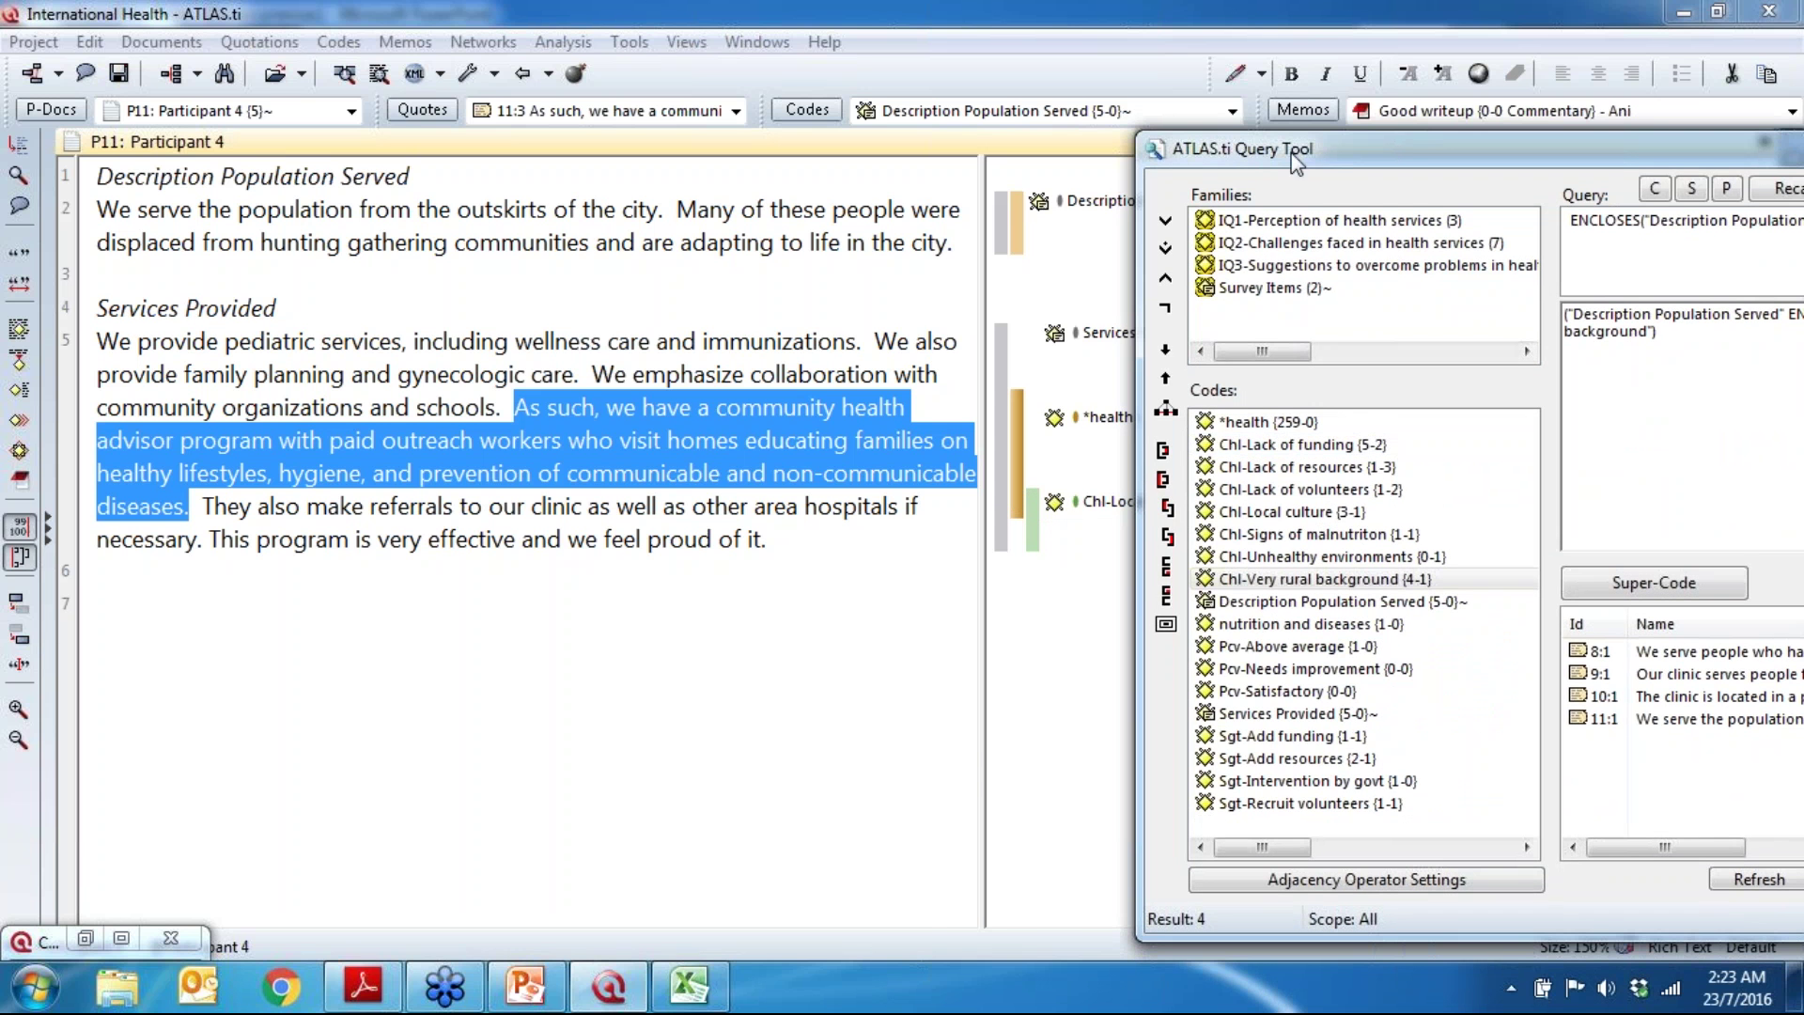
drag(1289, 153, 813, 190)
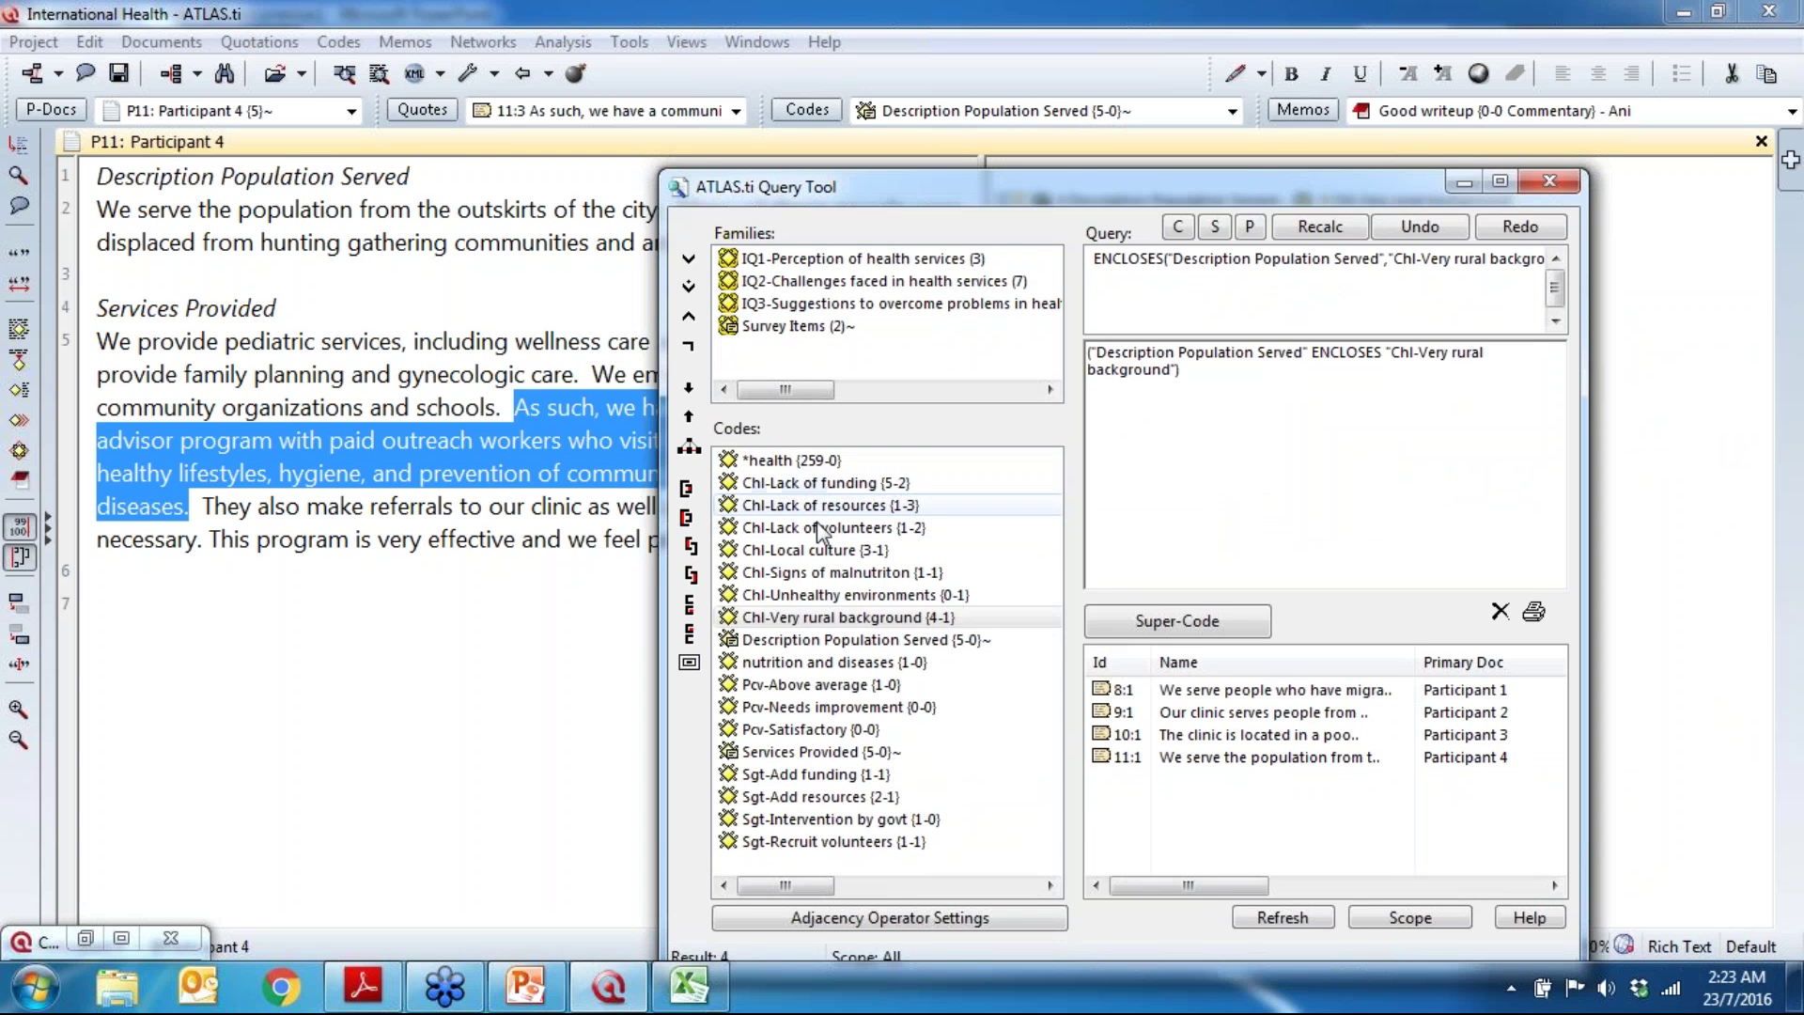
Step: Query for Chl-Local culture quotations that are OVERLAPPED_BY *health quotations
click(817, 617)
click(814, 553)
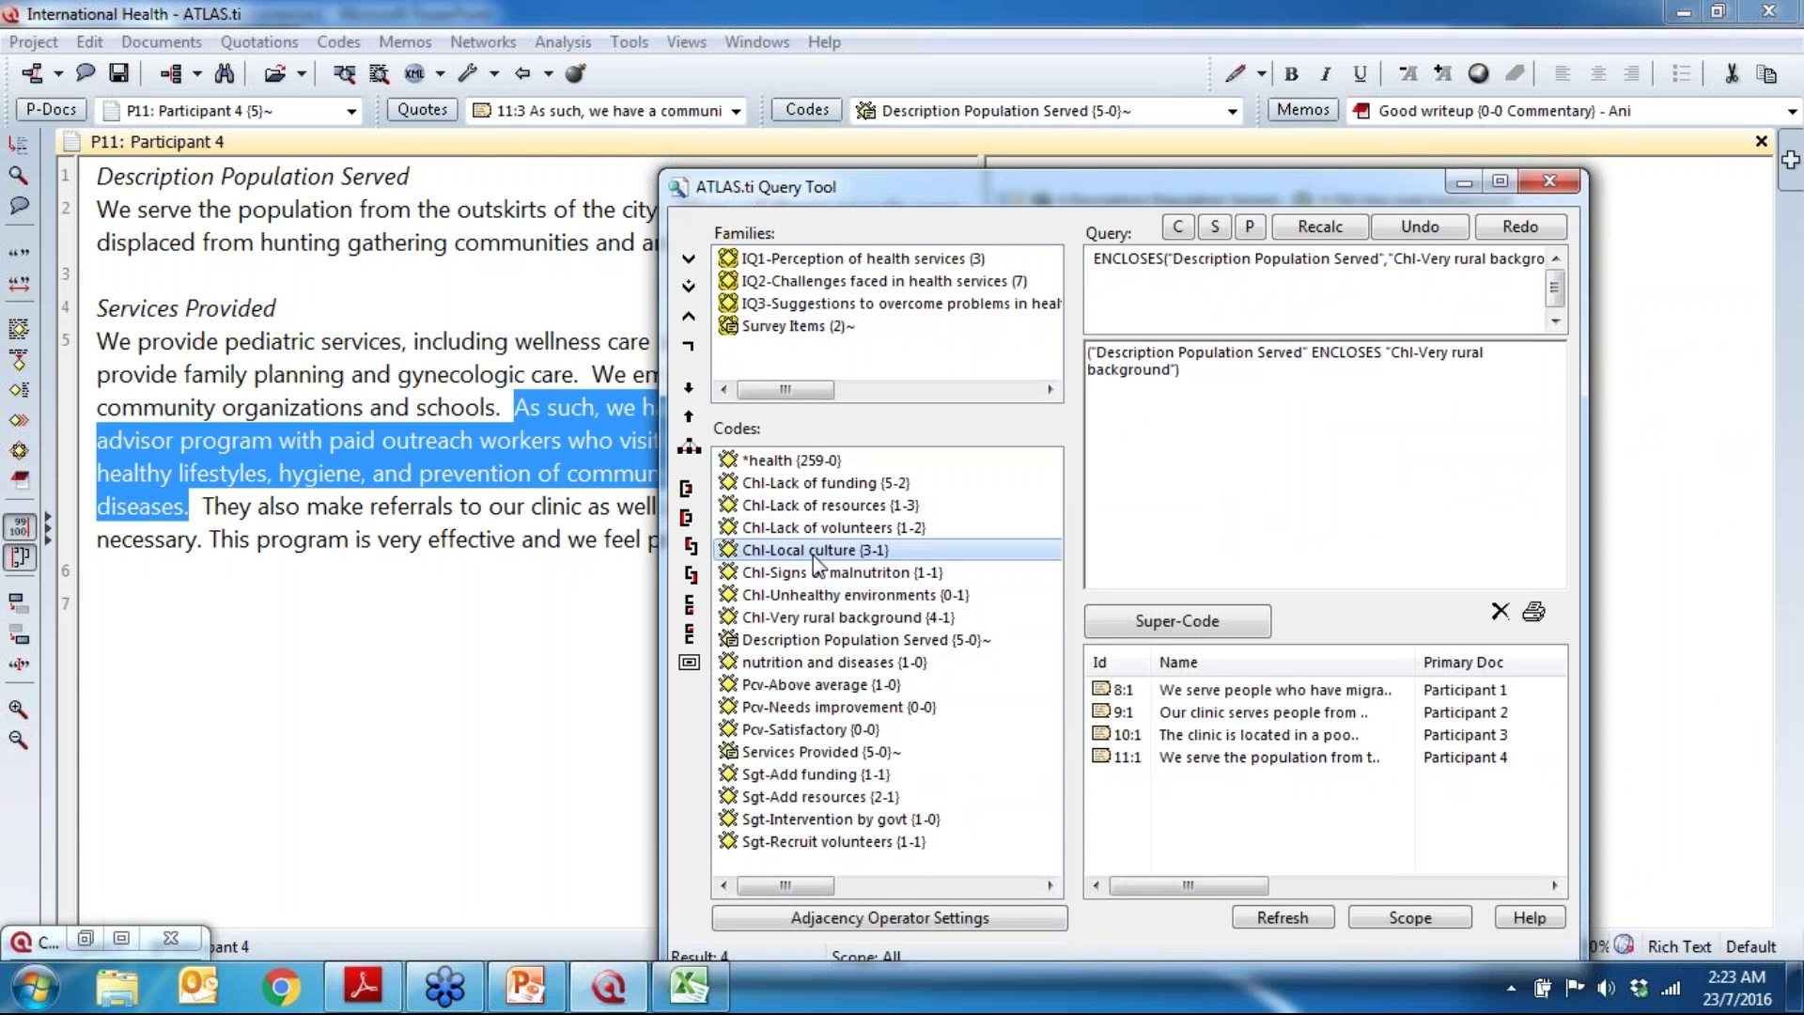
click(813, 460)
click(690, 547)
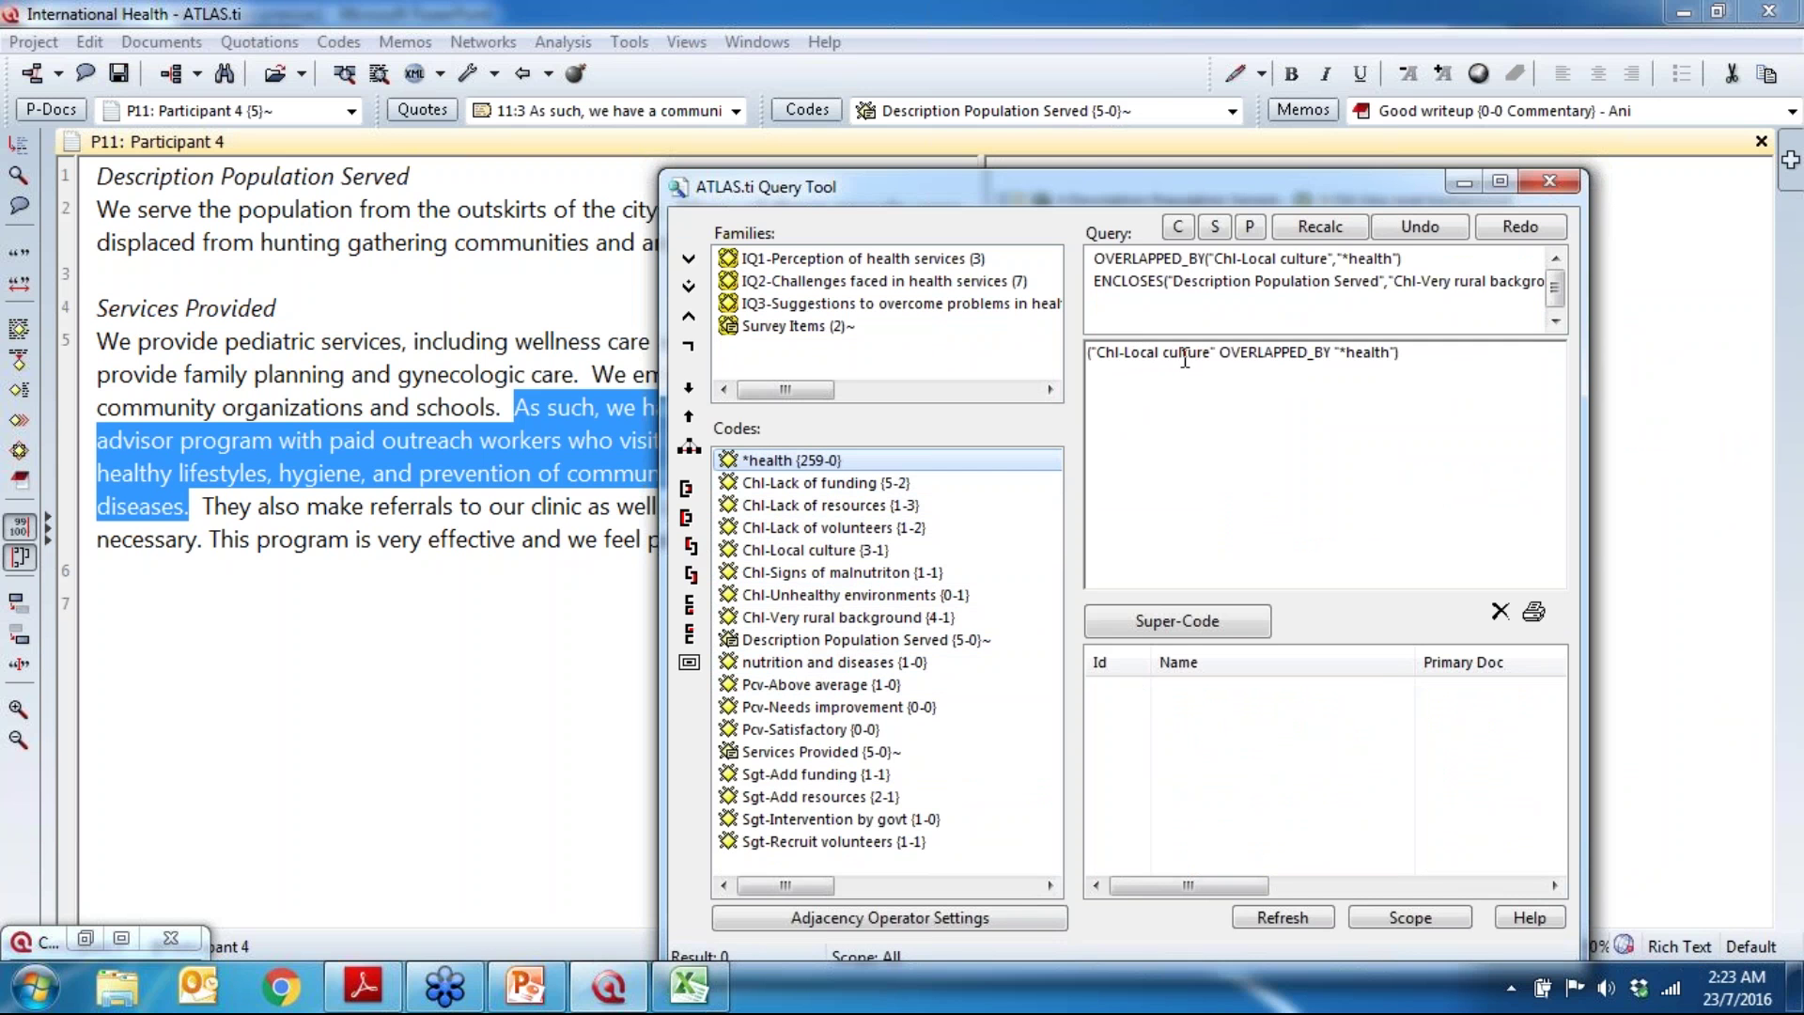
Step: Clear the query and build a new one for *health quotations OVERLAPPED_BY Chl-Local culture
click(1177, 227)
double_click(787, 459)
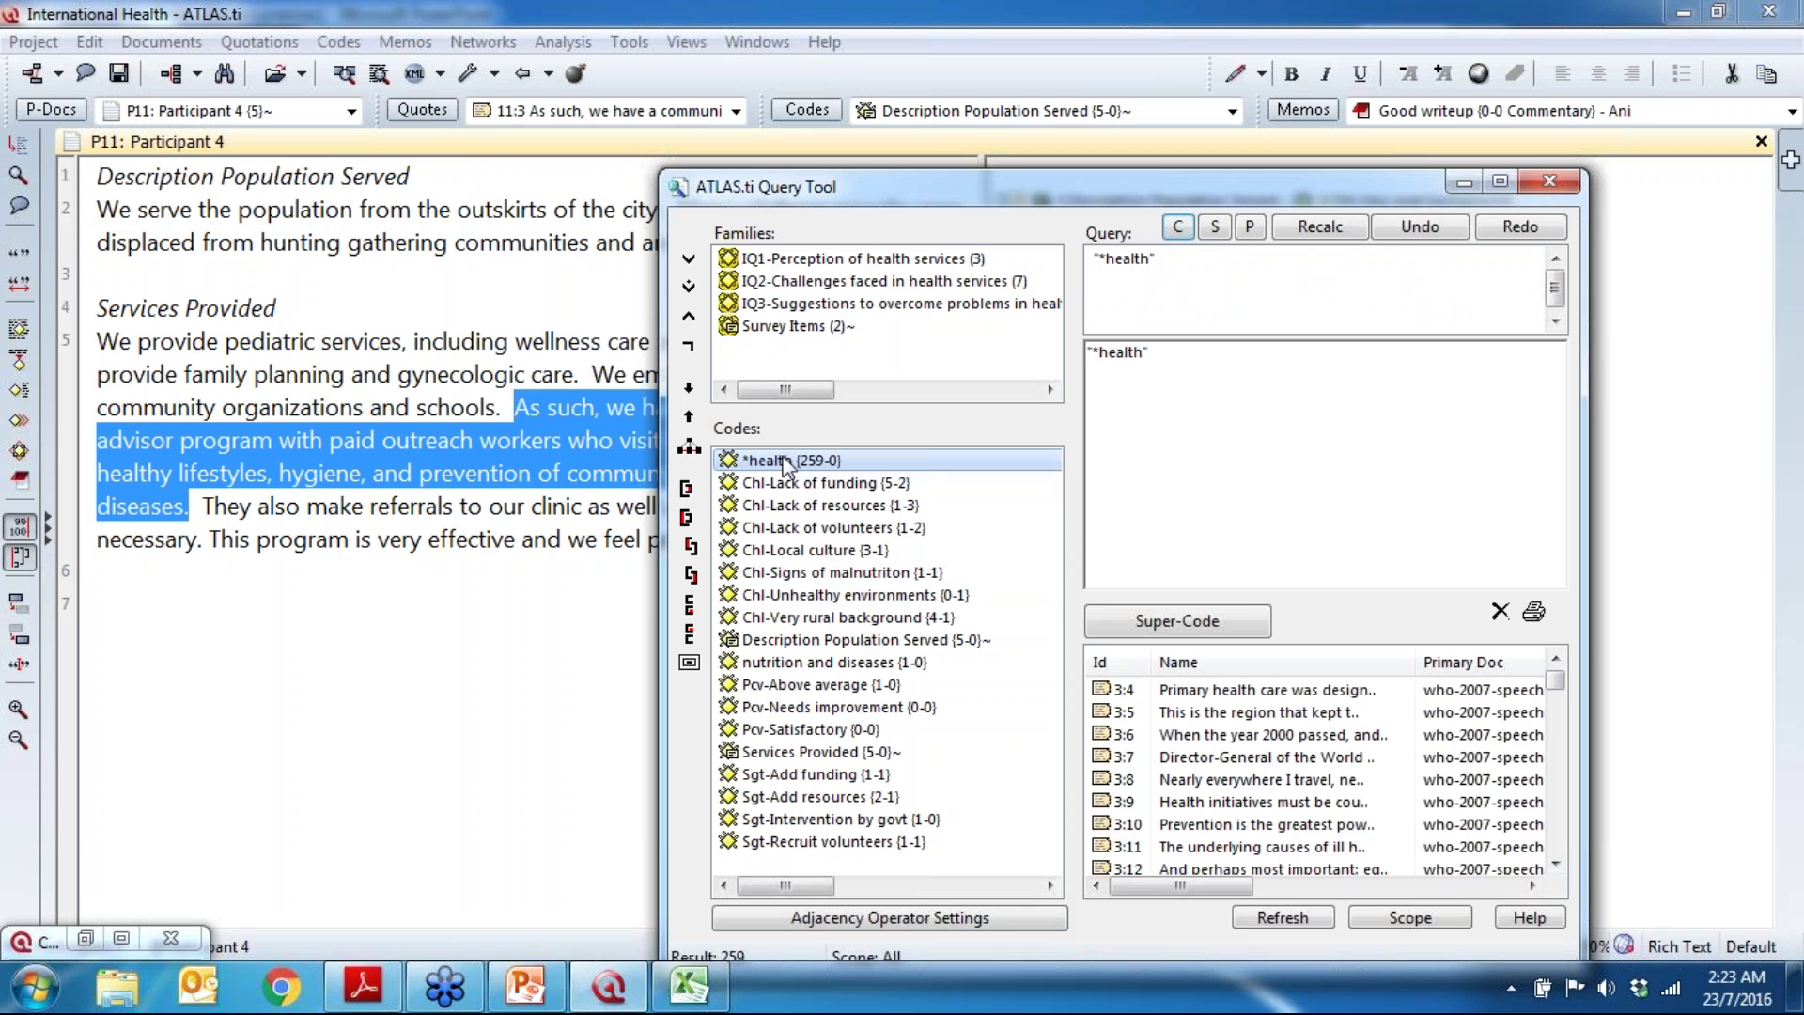
double_click(790, 549)
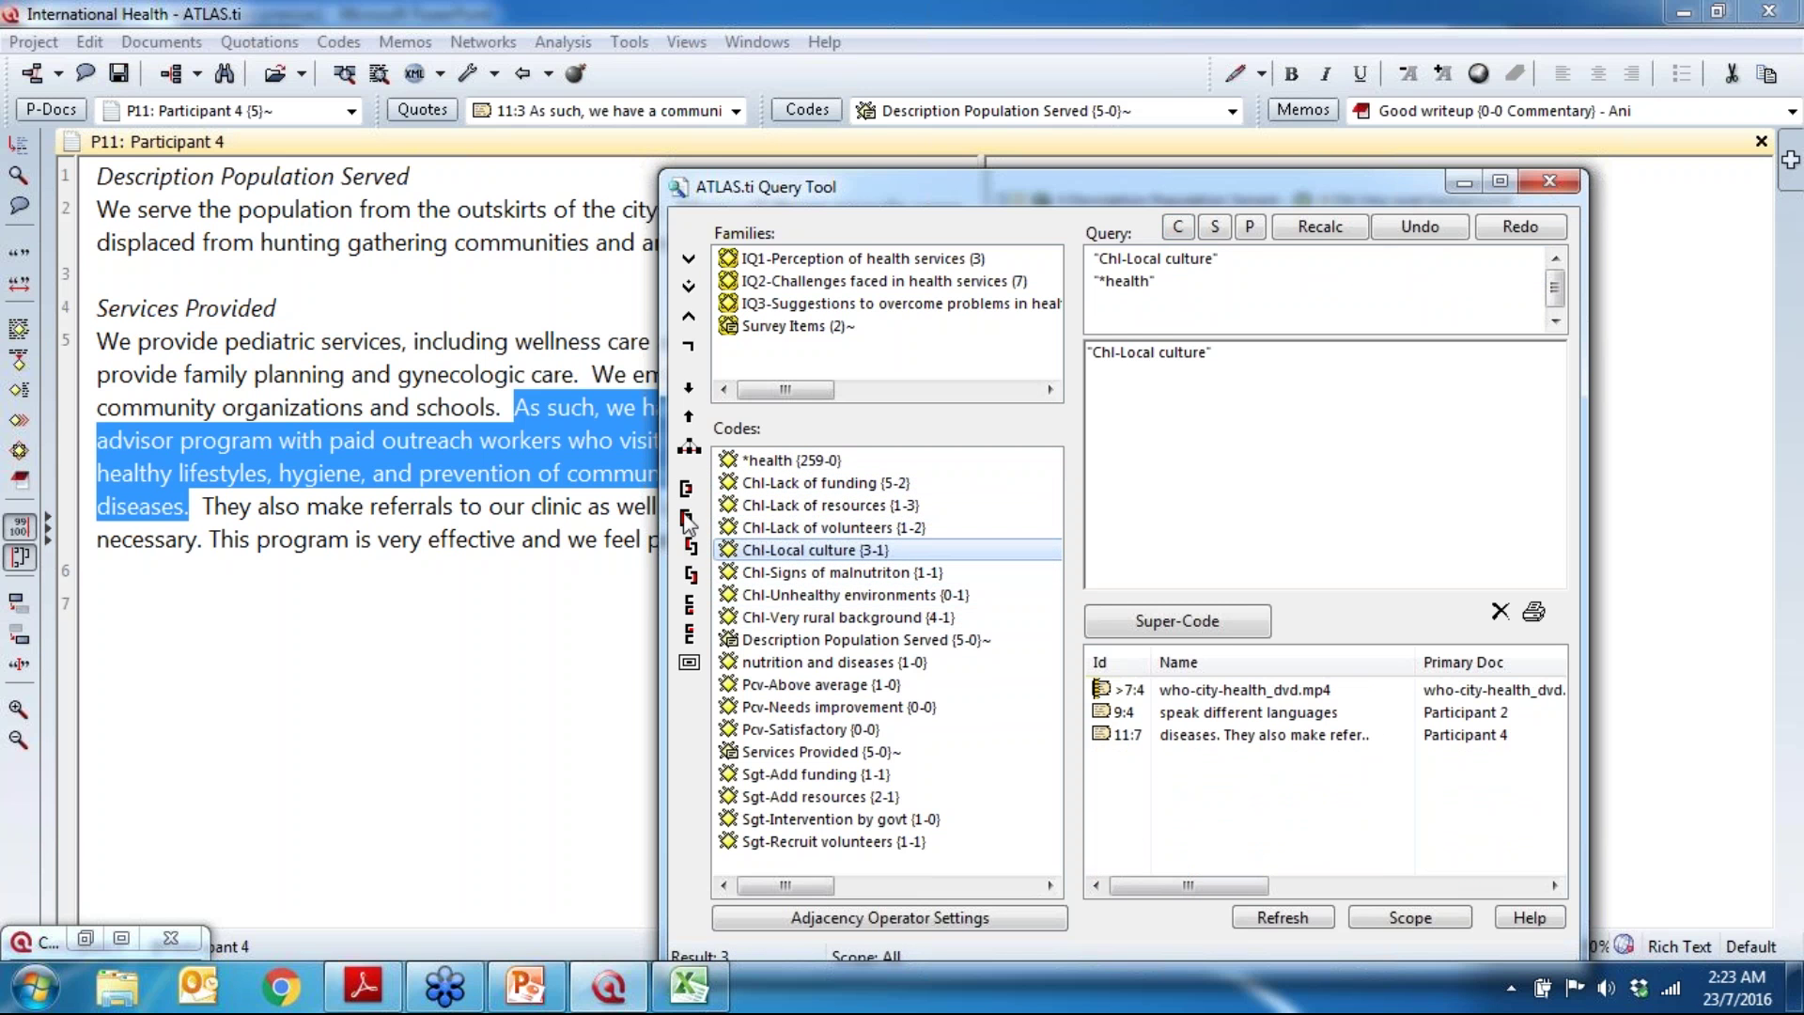
click(691, 573)
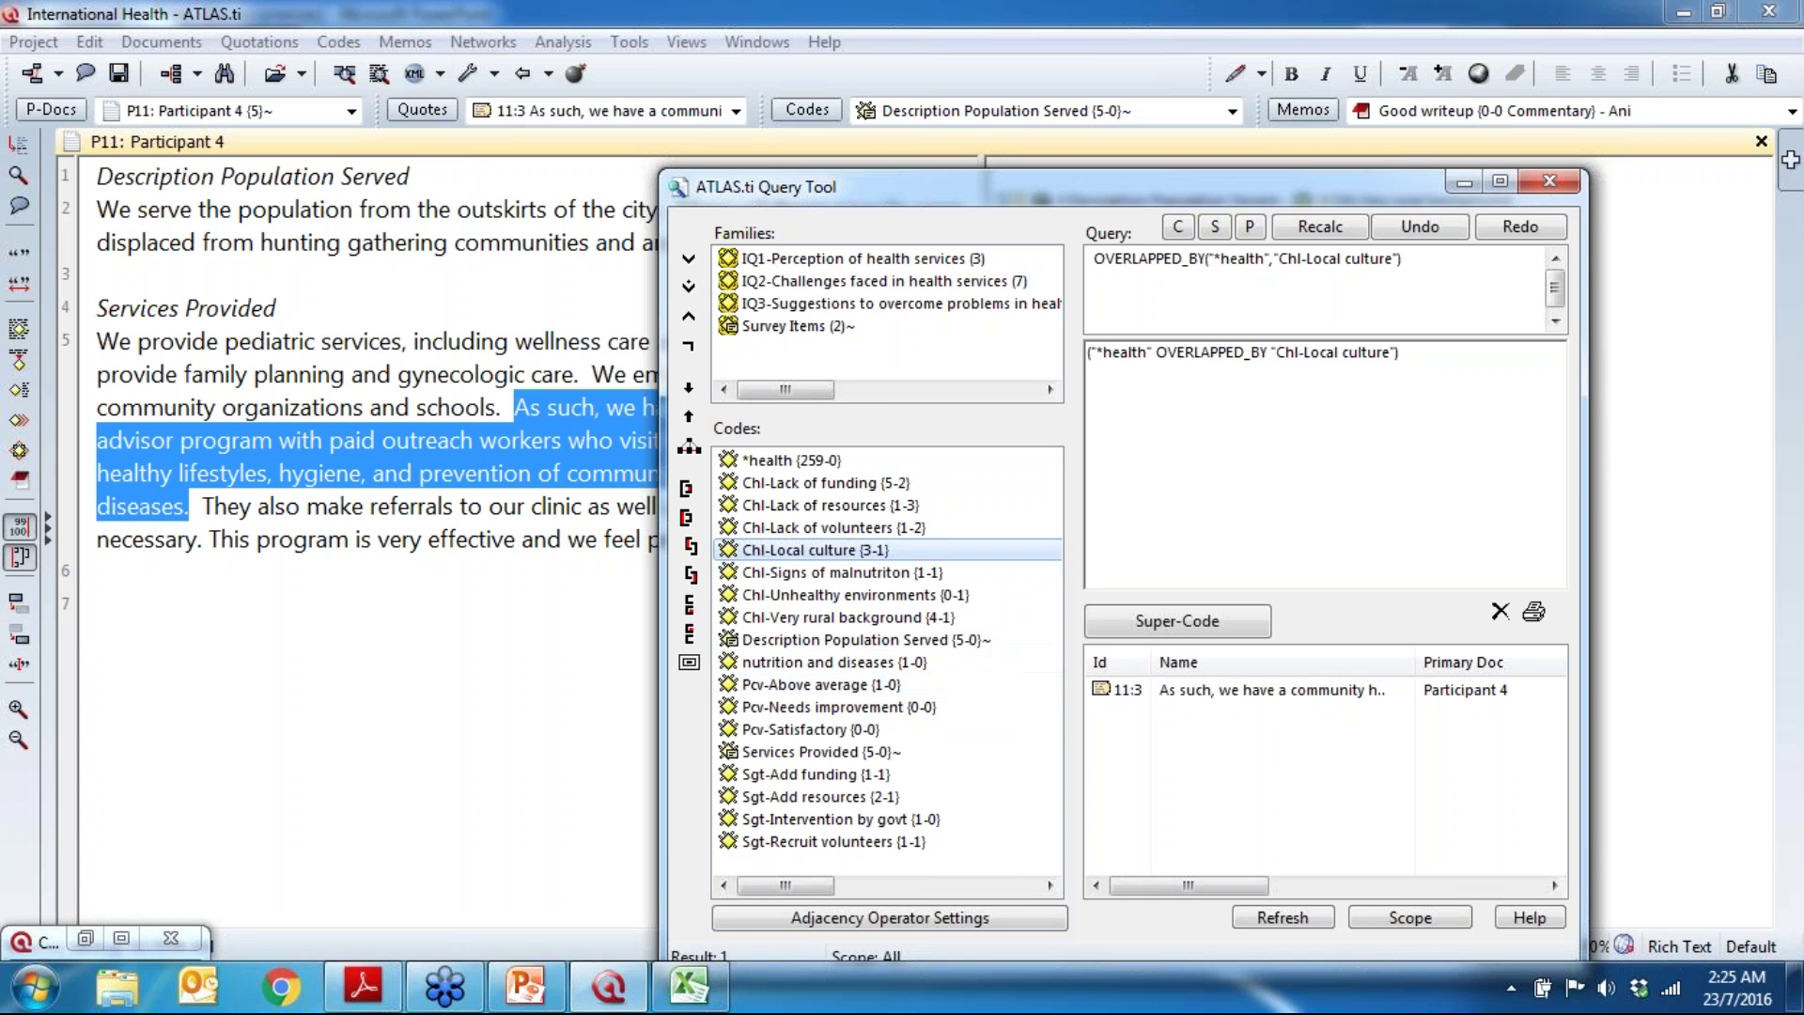
Step: Move the Query Tool off the margin and review the coded passages in the Participant 3 and Participant 5 documents
drag(869, 187, 1463, 315)
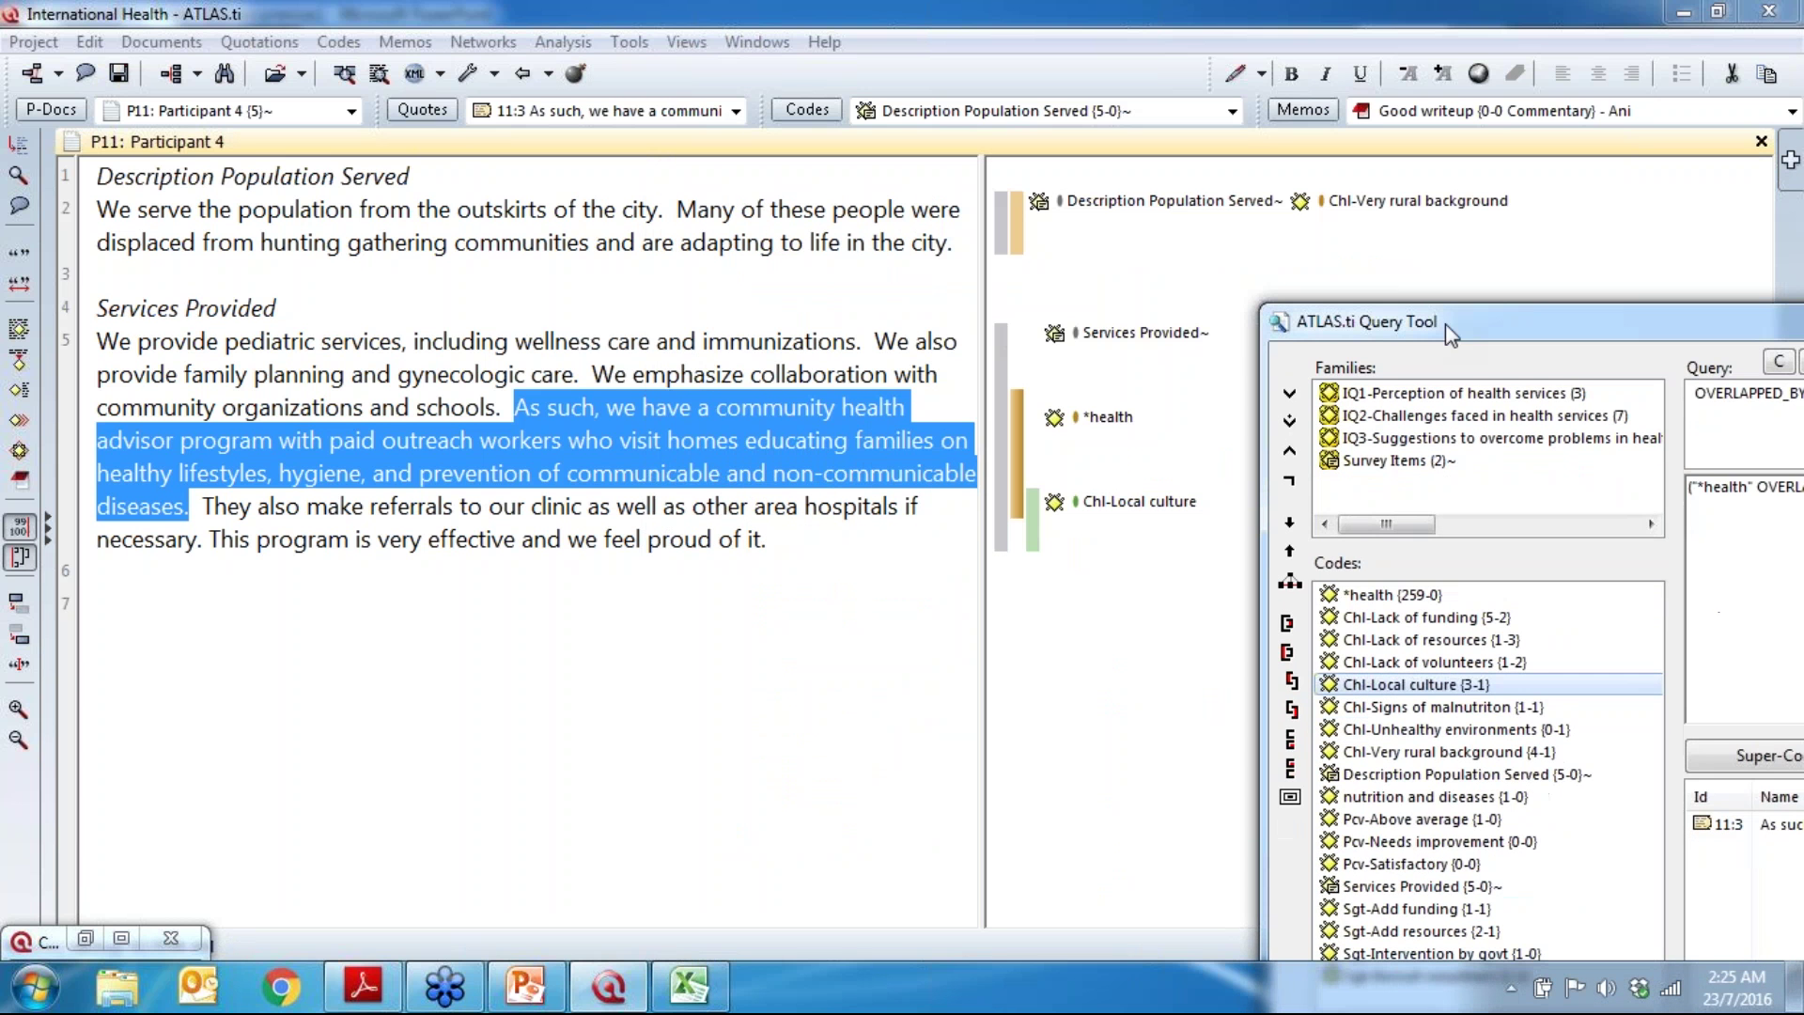
click(224, 113)
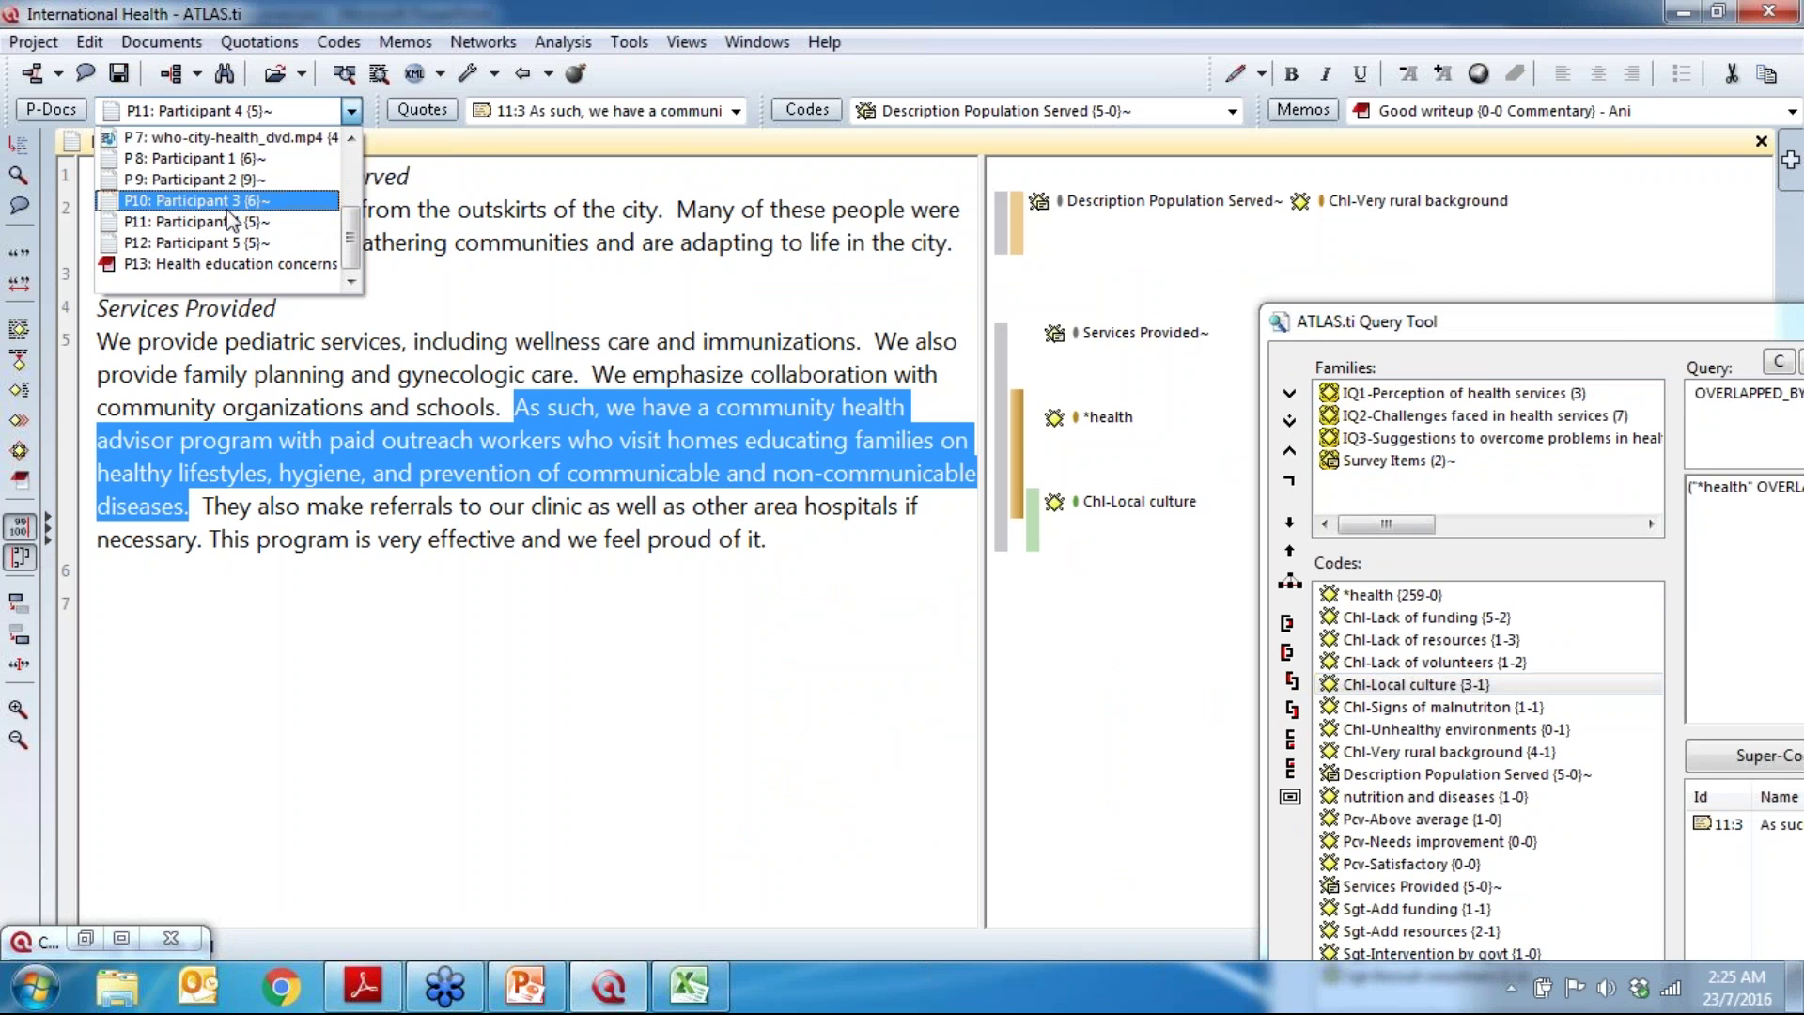
click(196, 190)
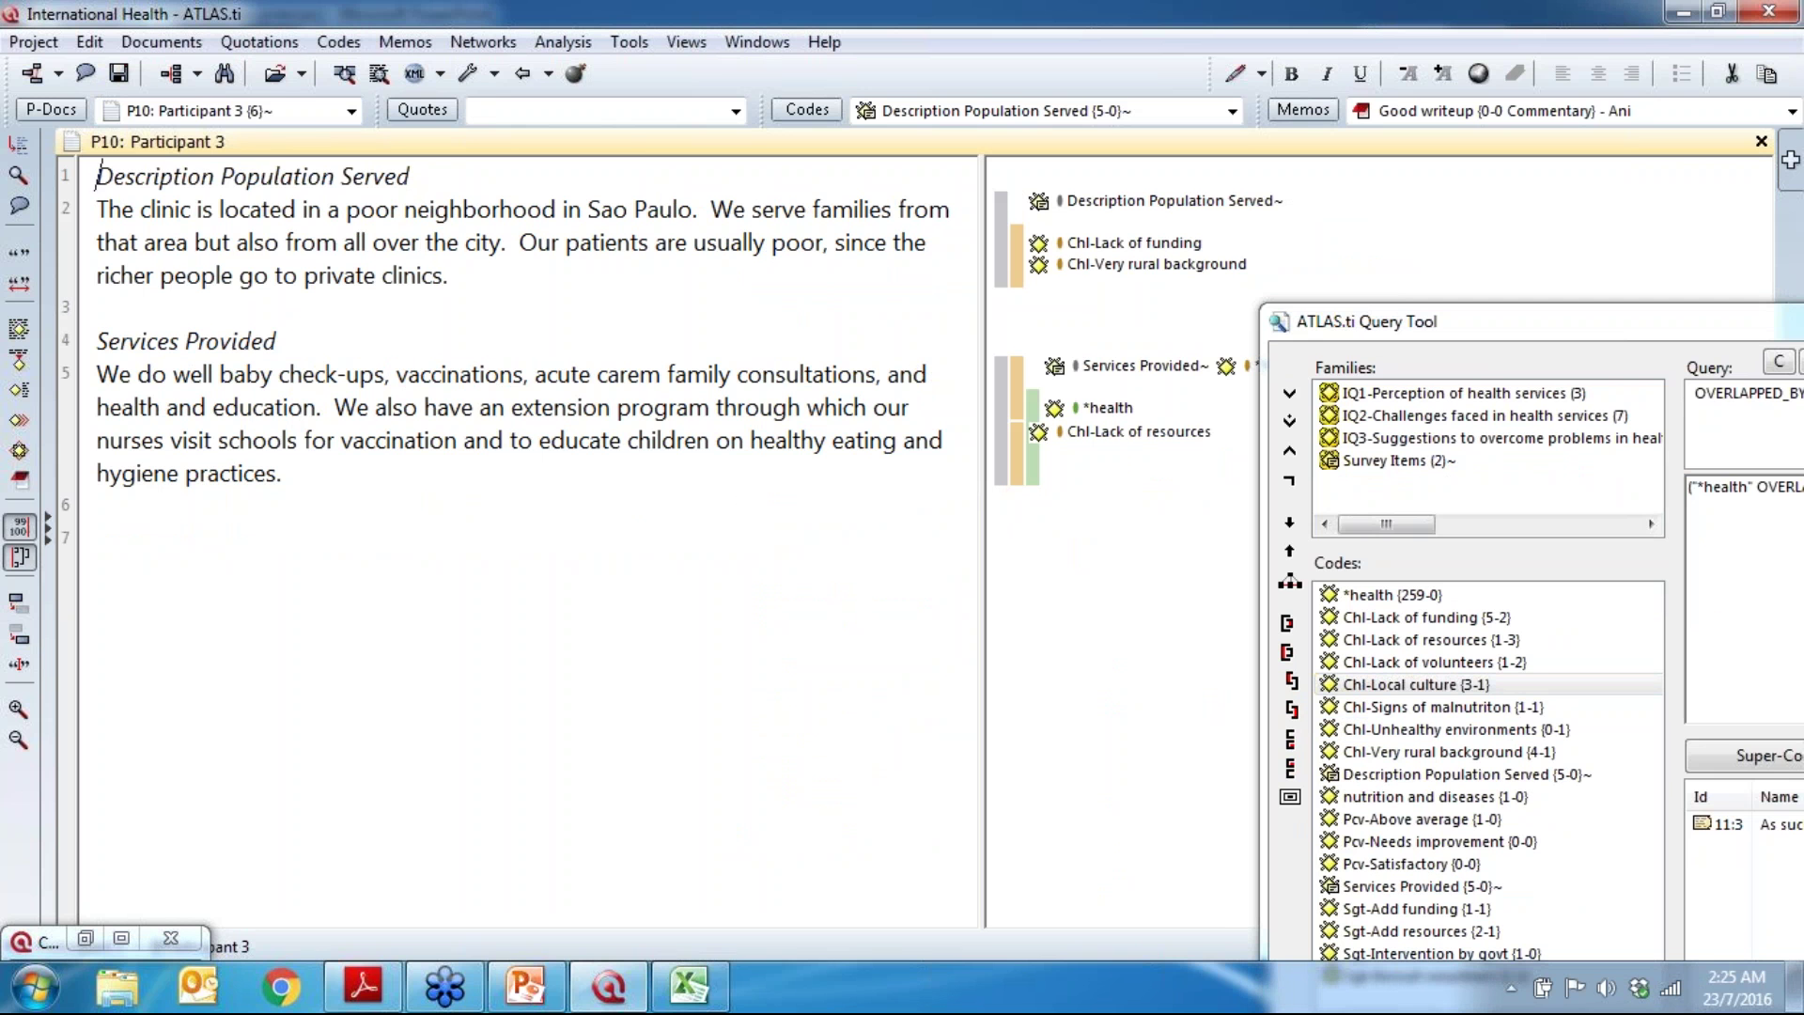
click(246, 113)
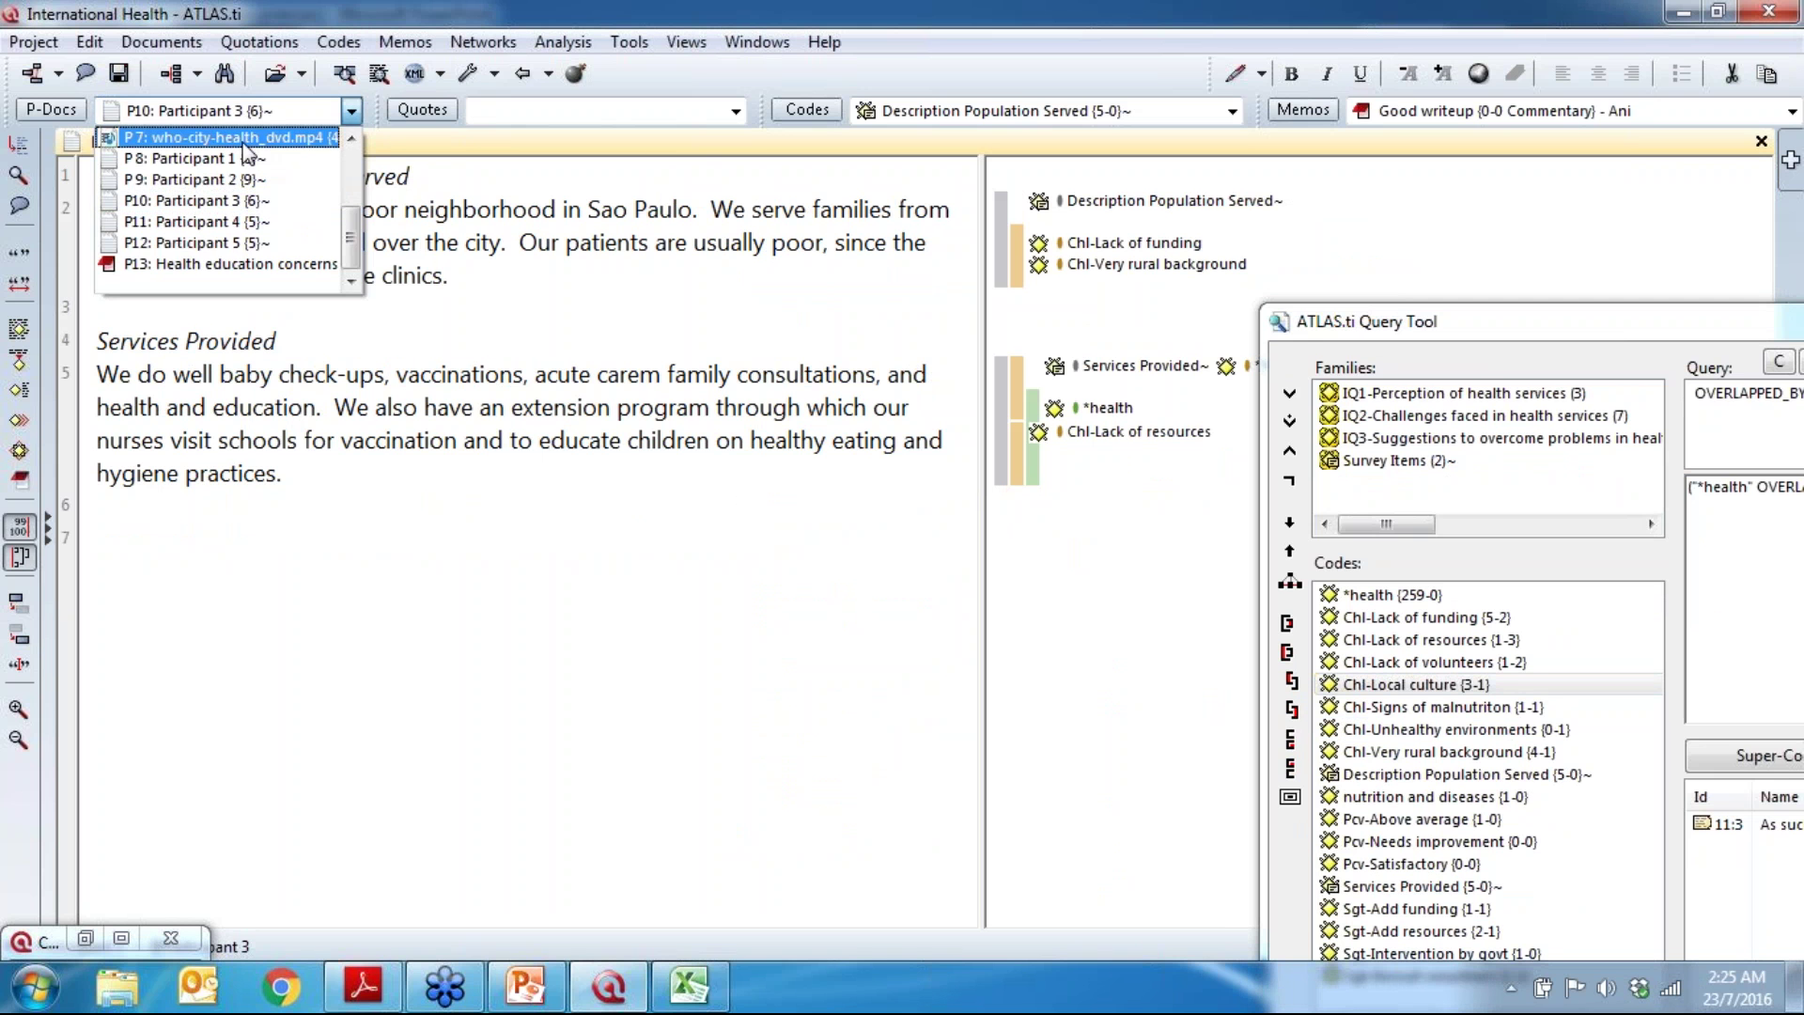
click(231, 241)
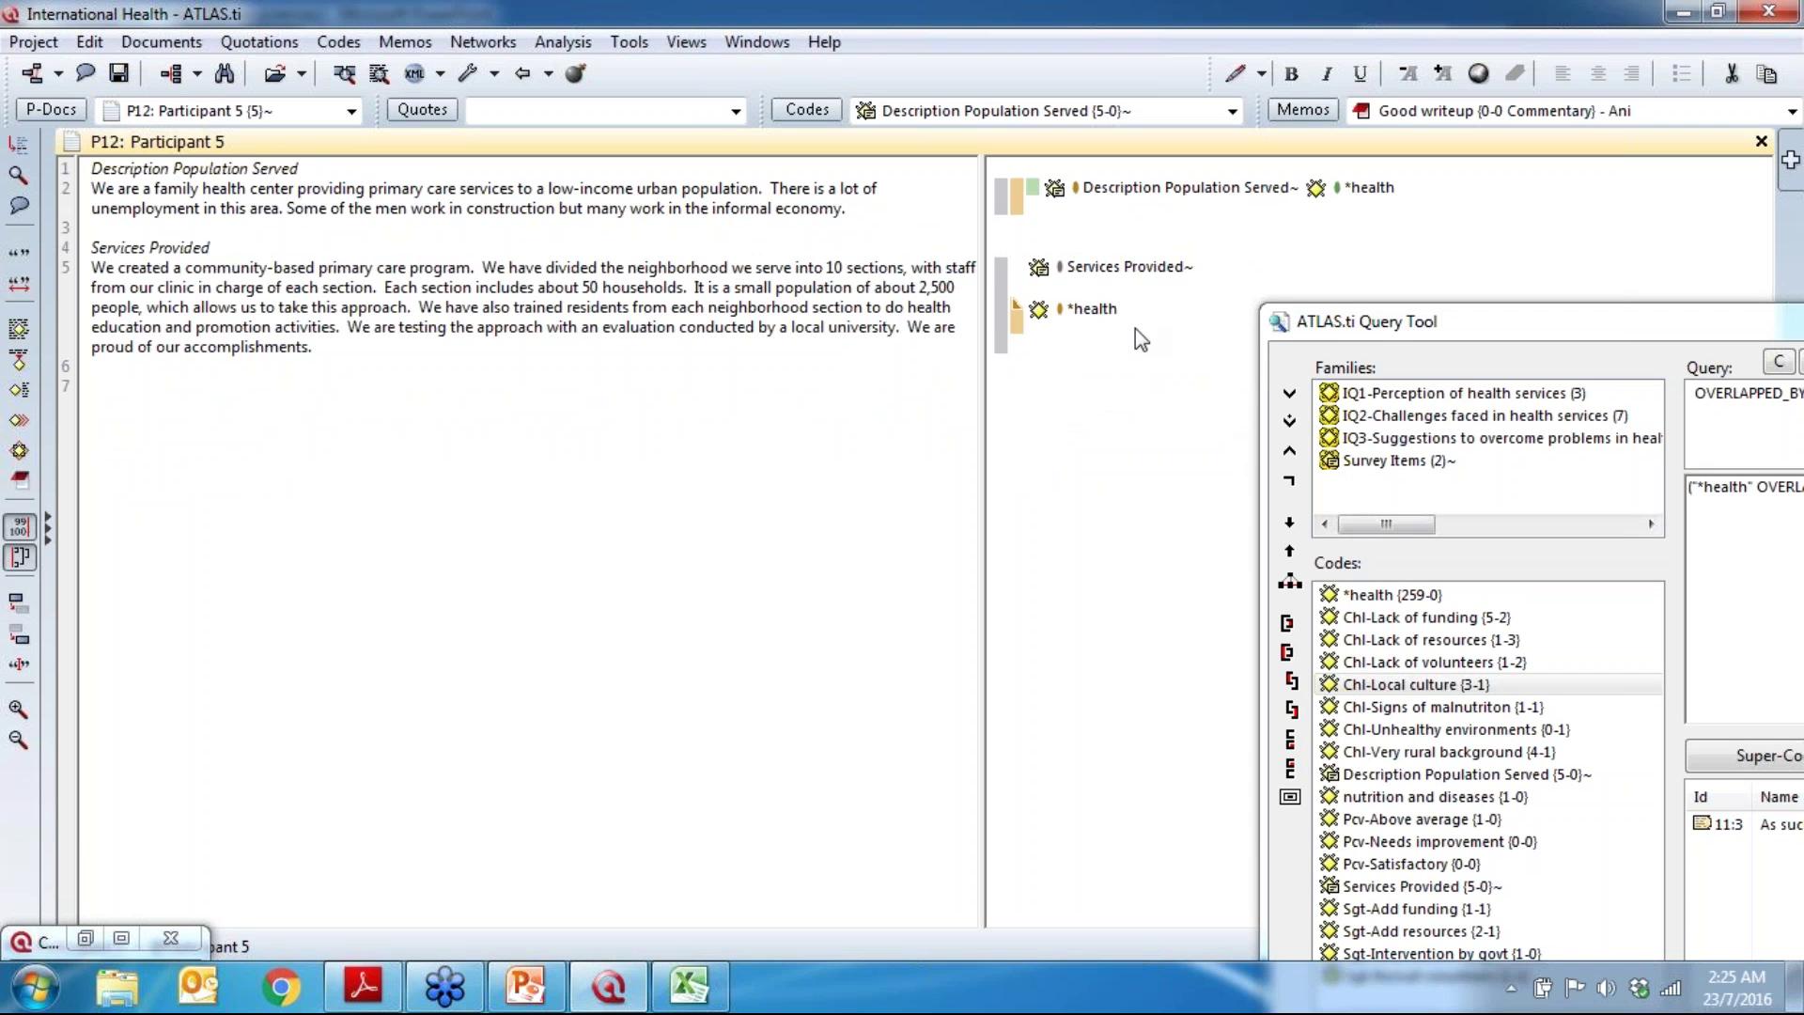
Step: Code the Participant 5 passage from "We have divided the neighborhood" to "in charge of each section" with Chl-Unhealthy environments
click(1081, 310)
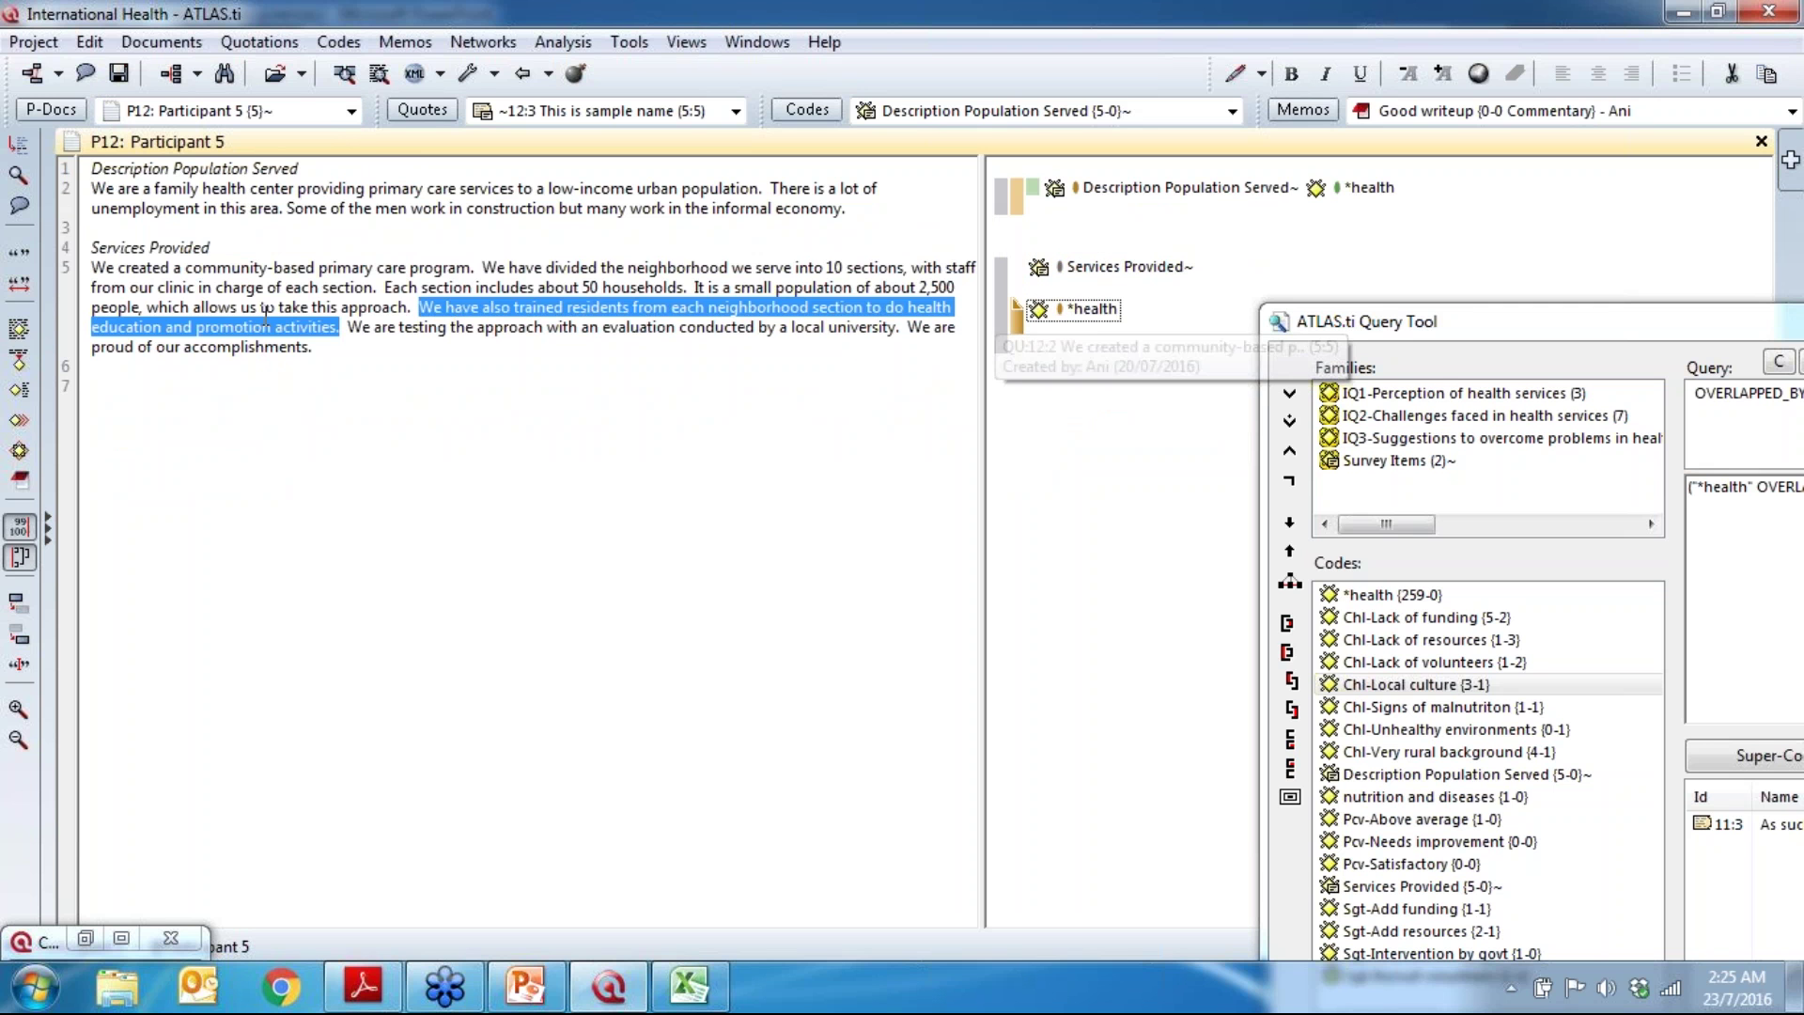
mouse_move(383, 289)
mouse_down()
mouse_move(94, 242)
mouse_move(522, 265)
mouse_move(479, 267)
mouse_up()
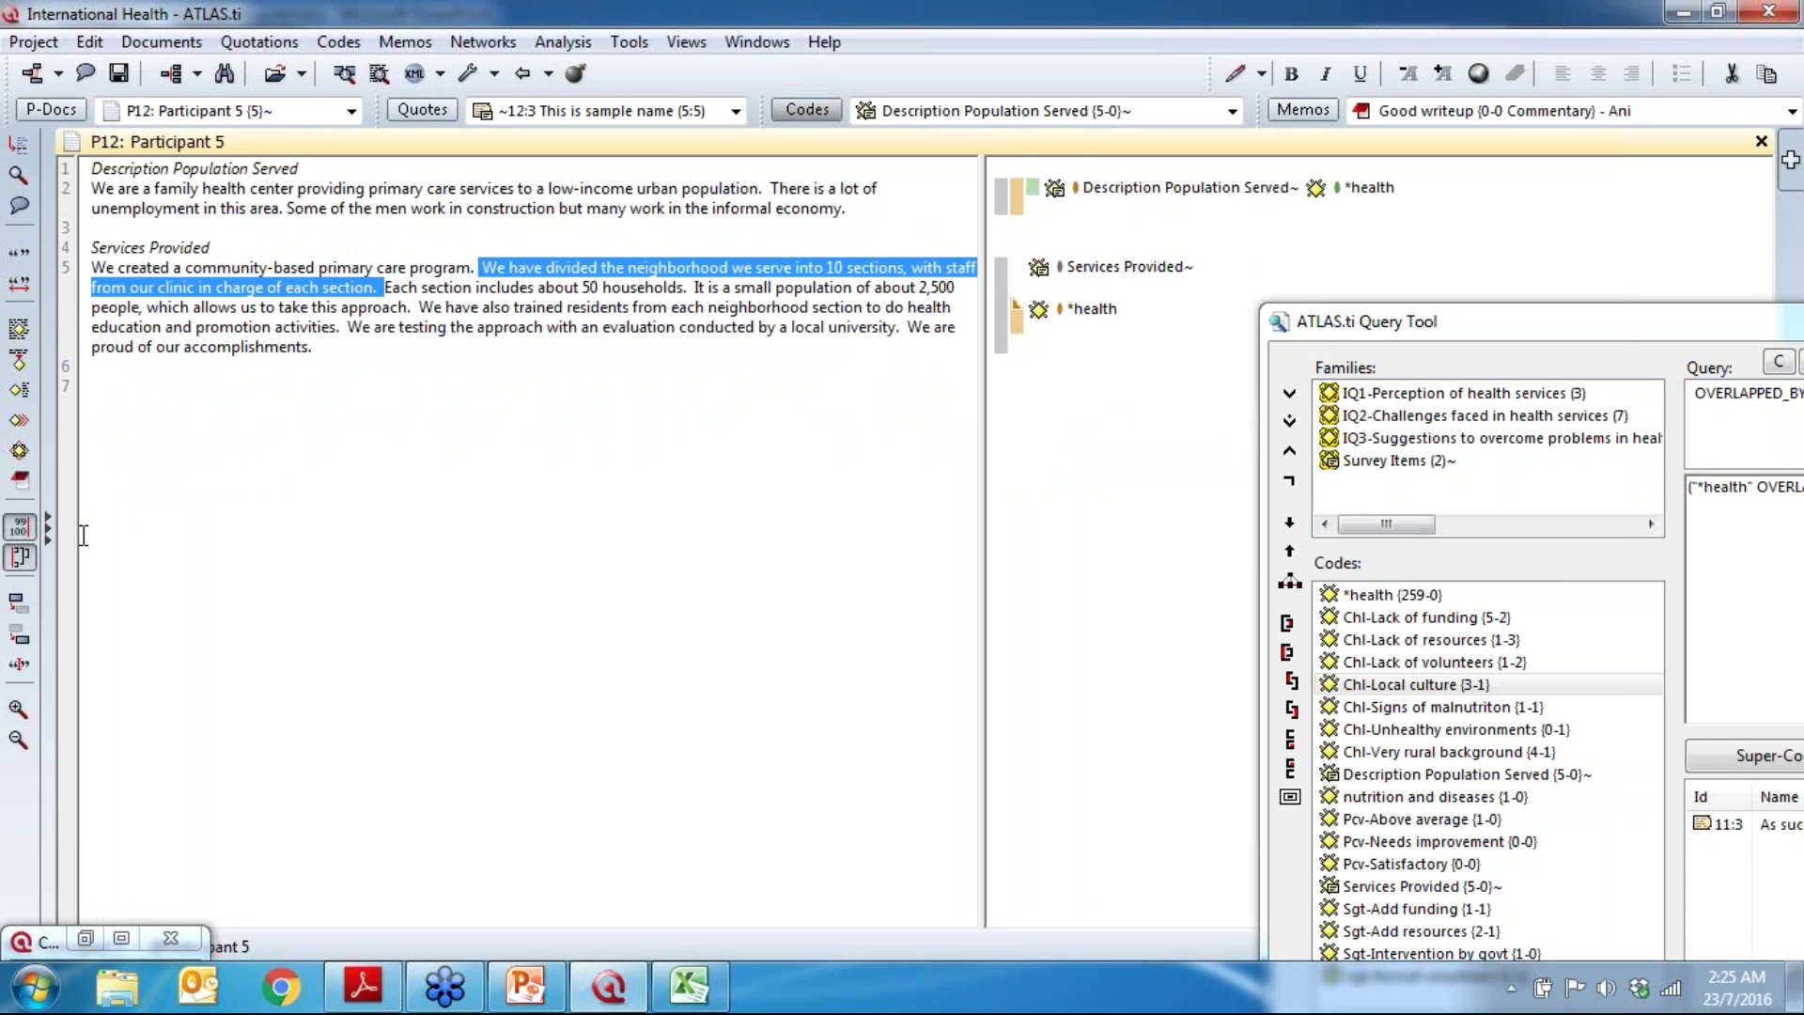
click(49, 542)
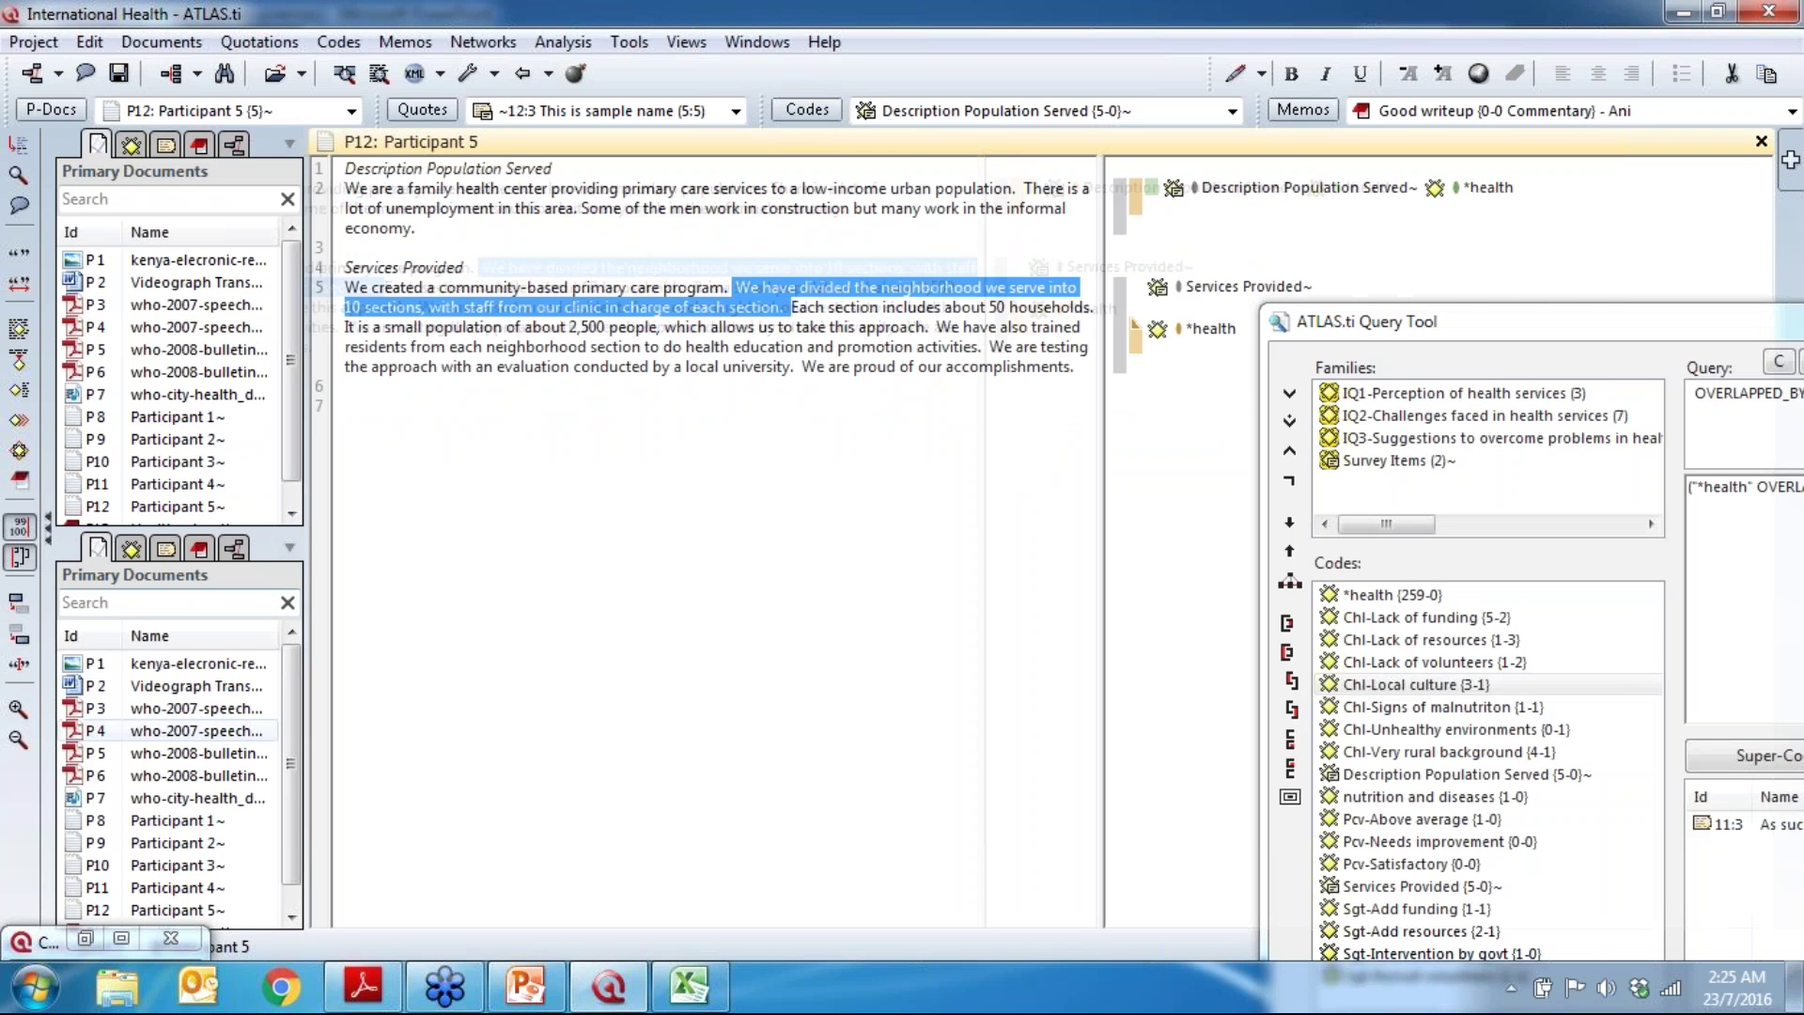
click(131, 548)
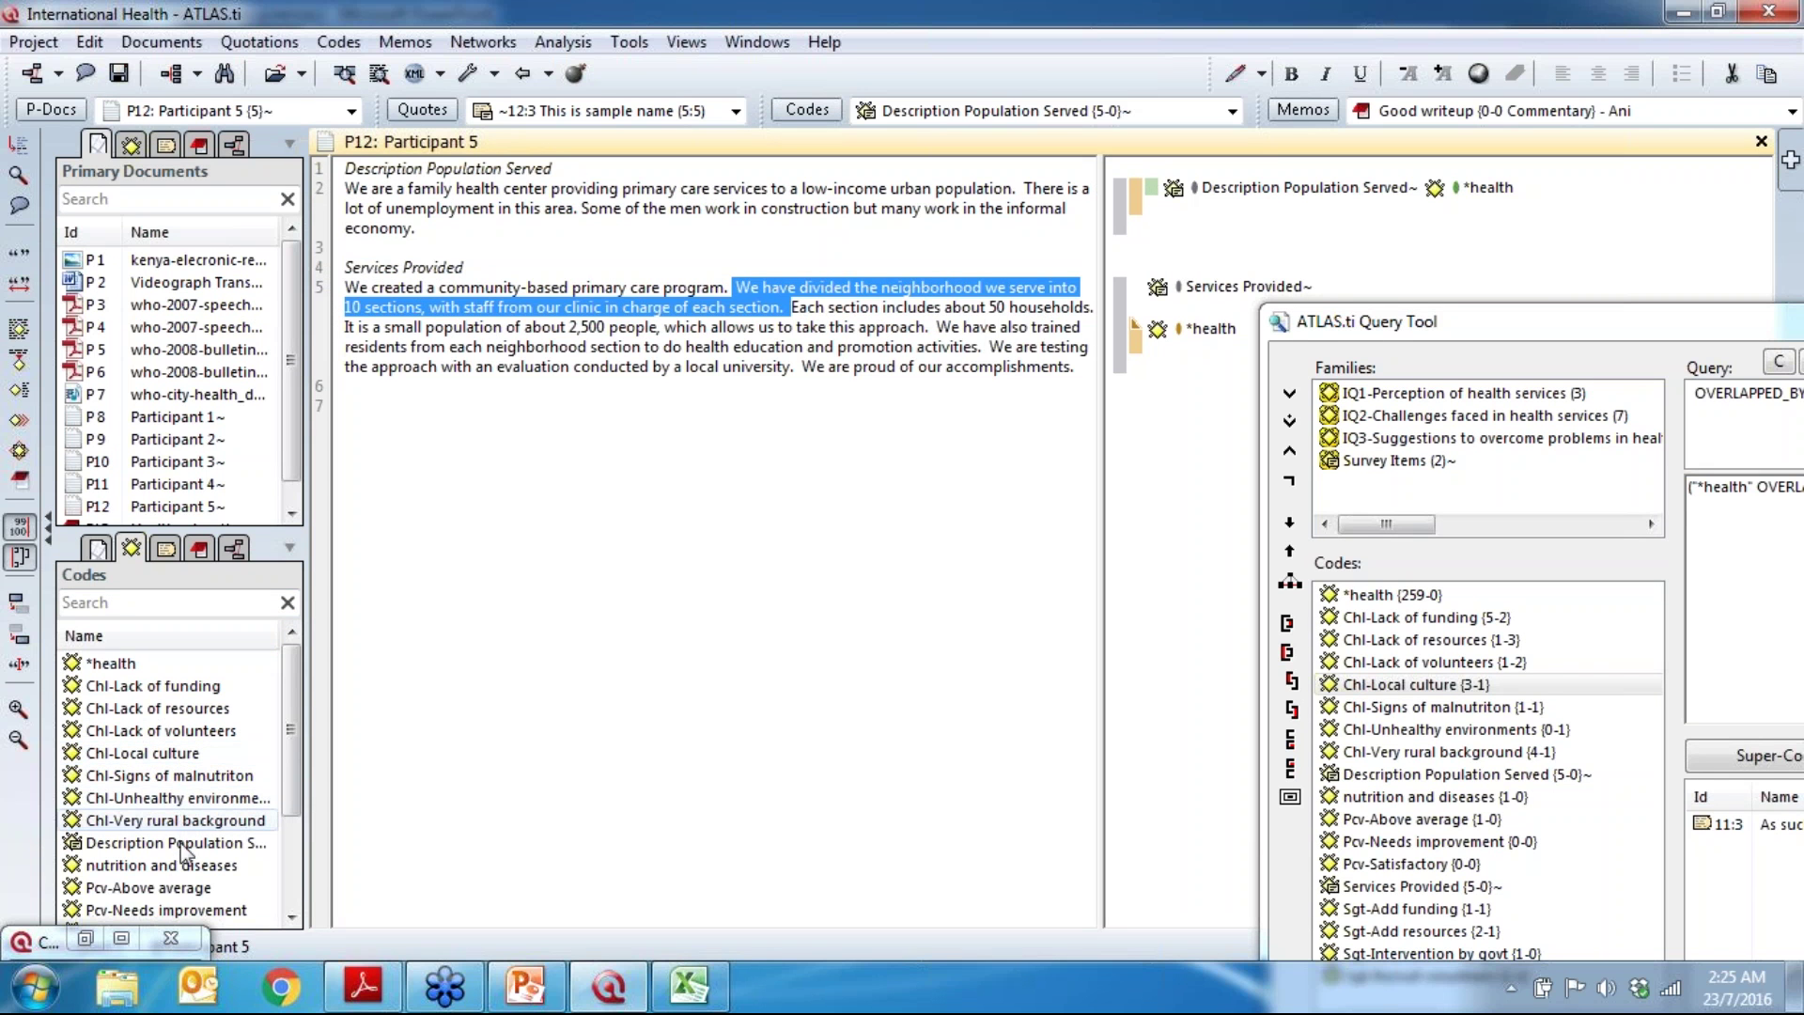
drag(183, 798, 489, 327)
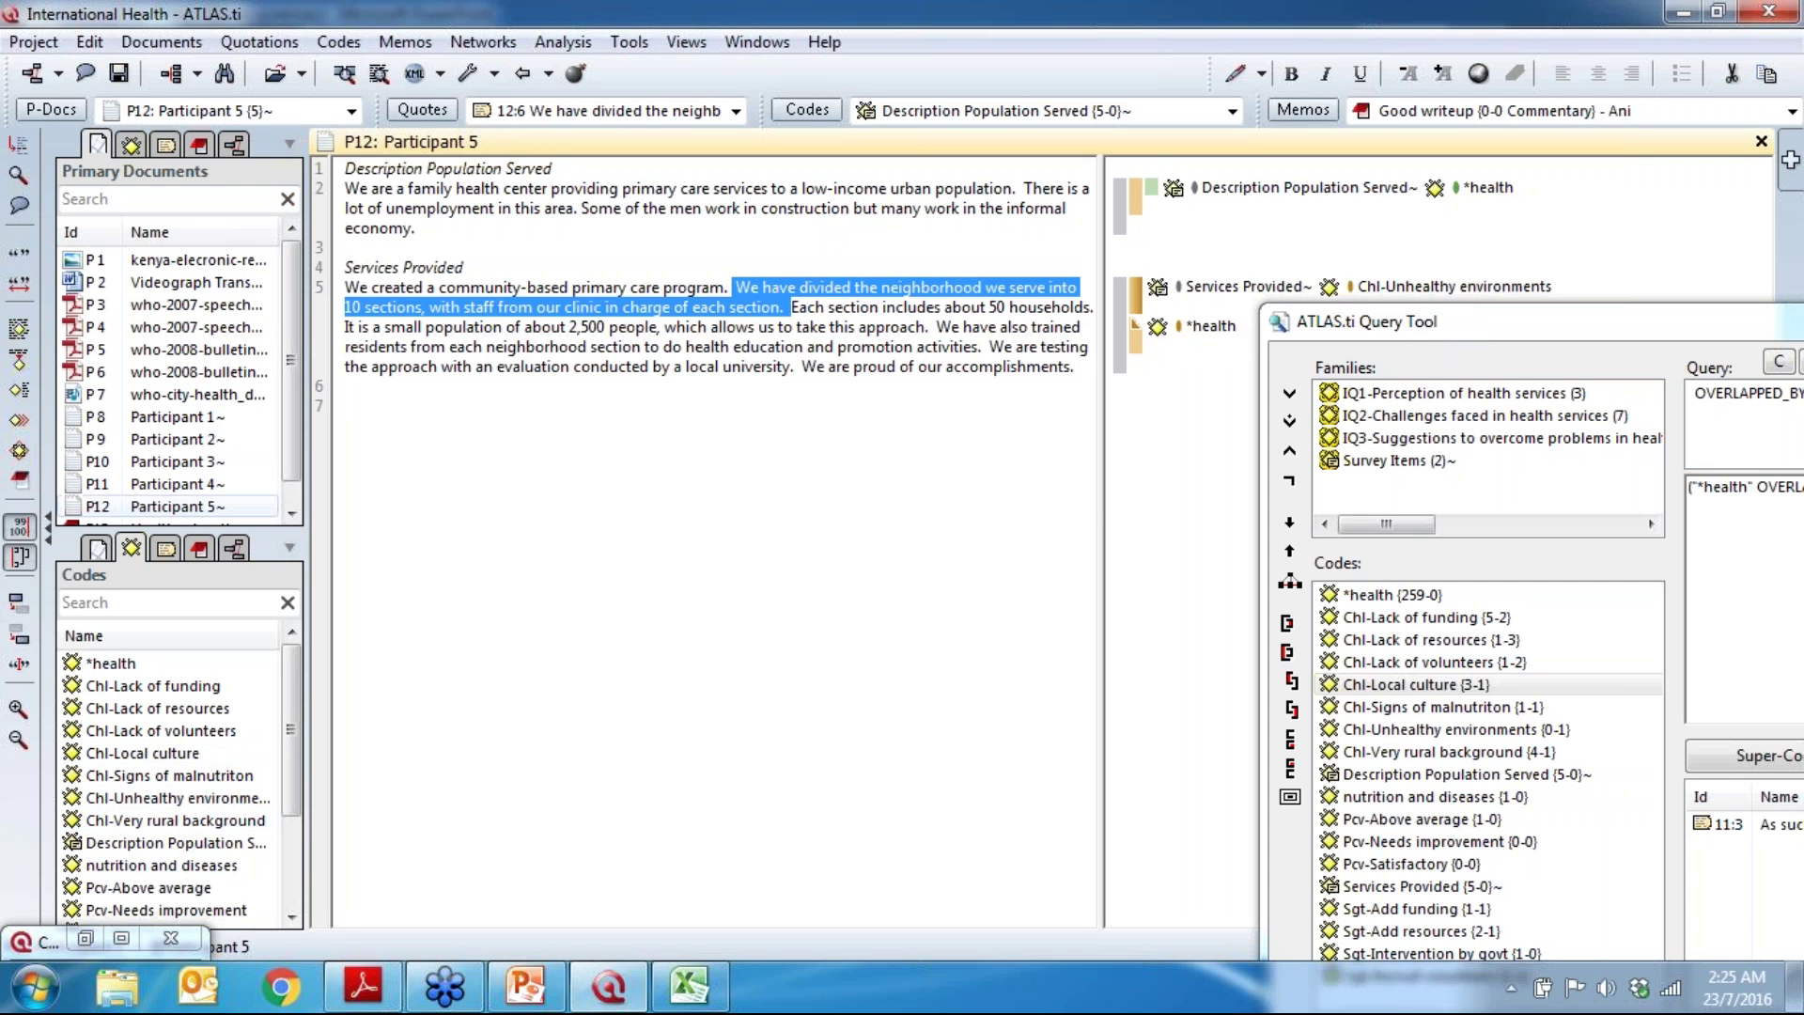
click(48, 534)
Step: Enlarge the document text and compare the Chl-Unhealthy environments and *health quotations under Services Provided in Participant 5
click(18, 709)
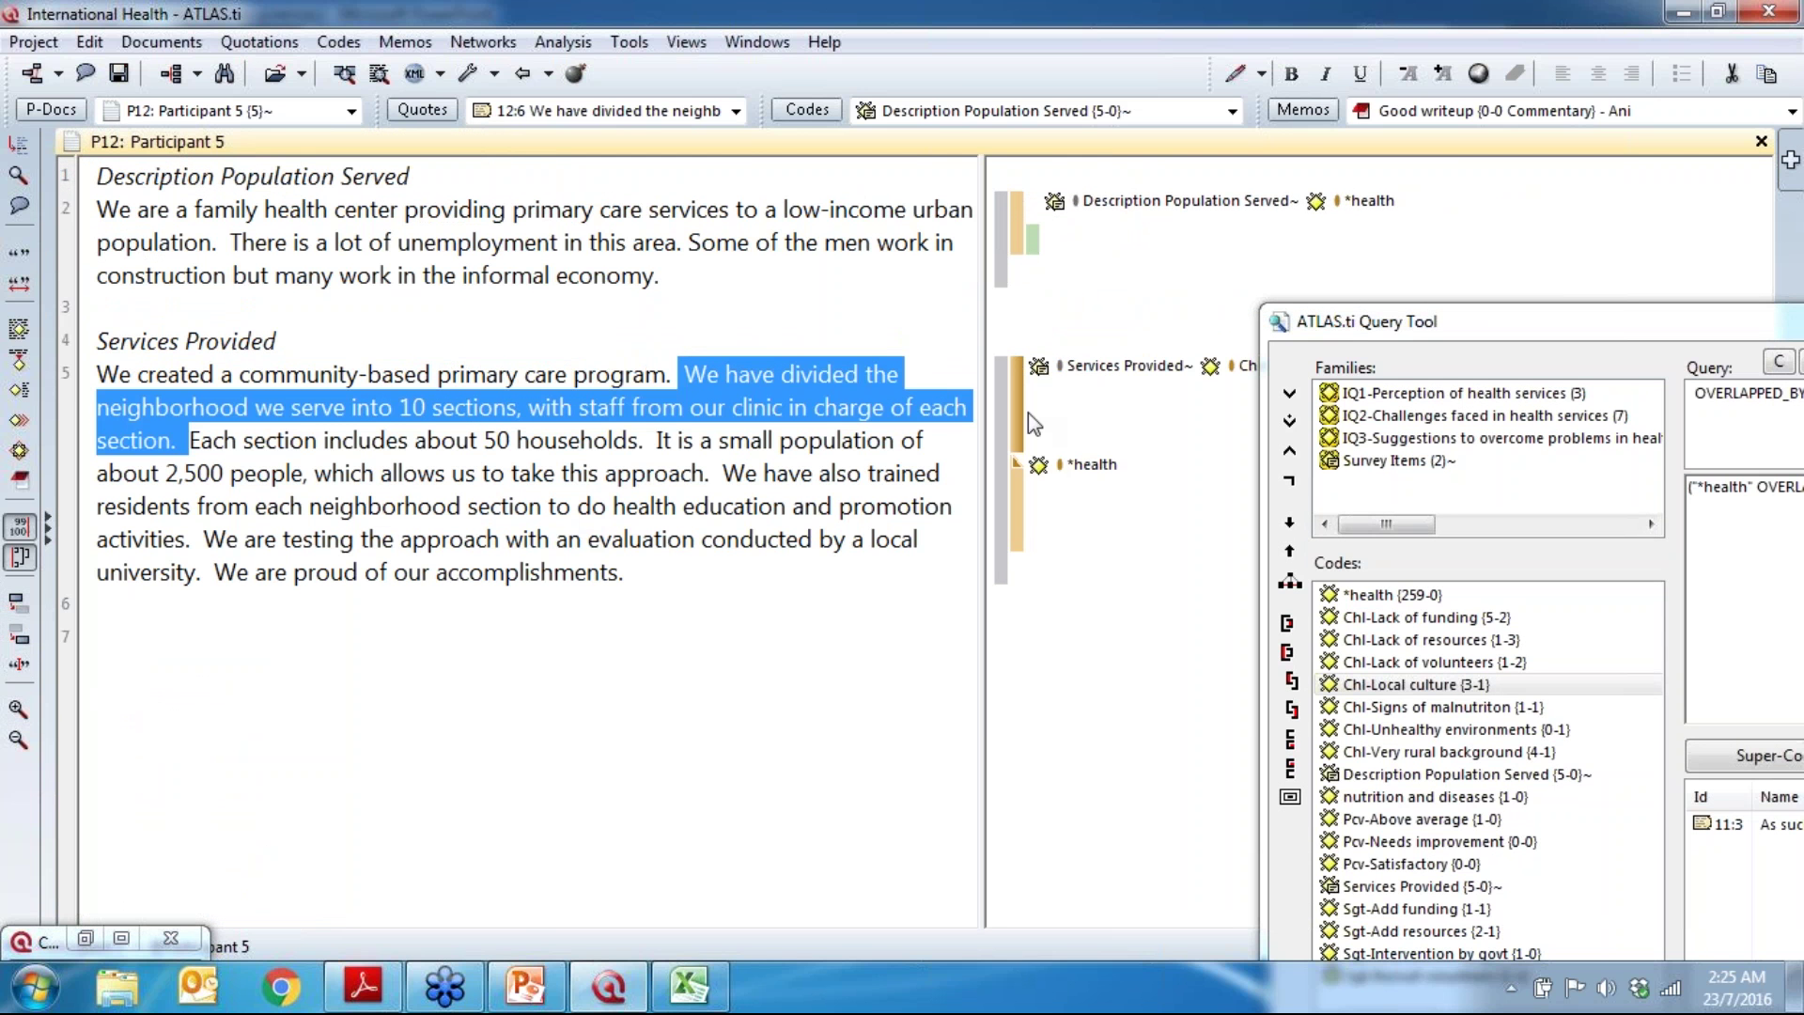
mouse_move(1017, 423)
drag(1336, 327, 1313, 483)
click(1286, 366)
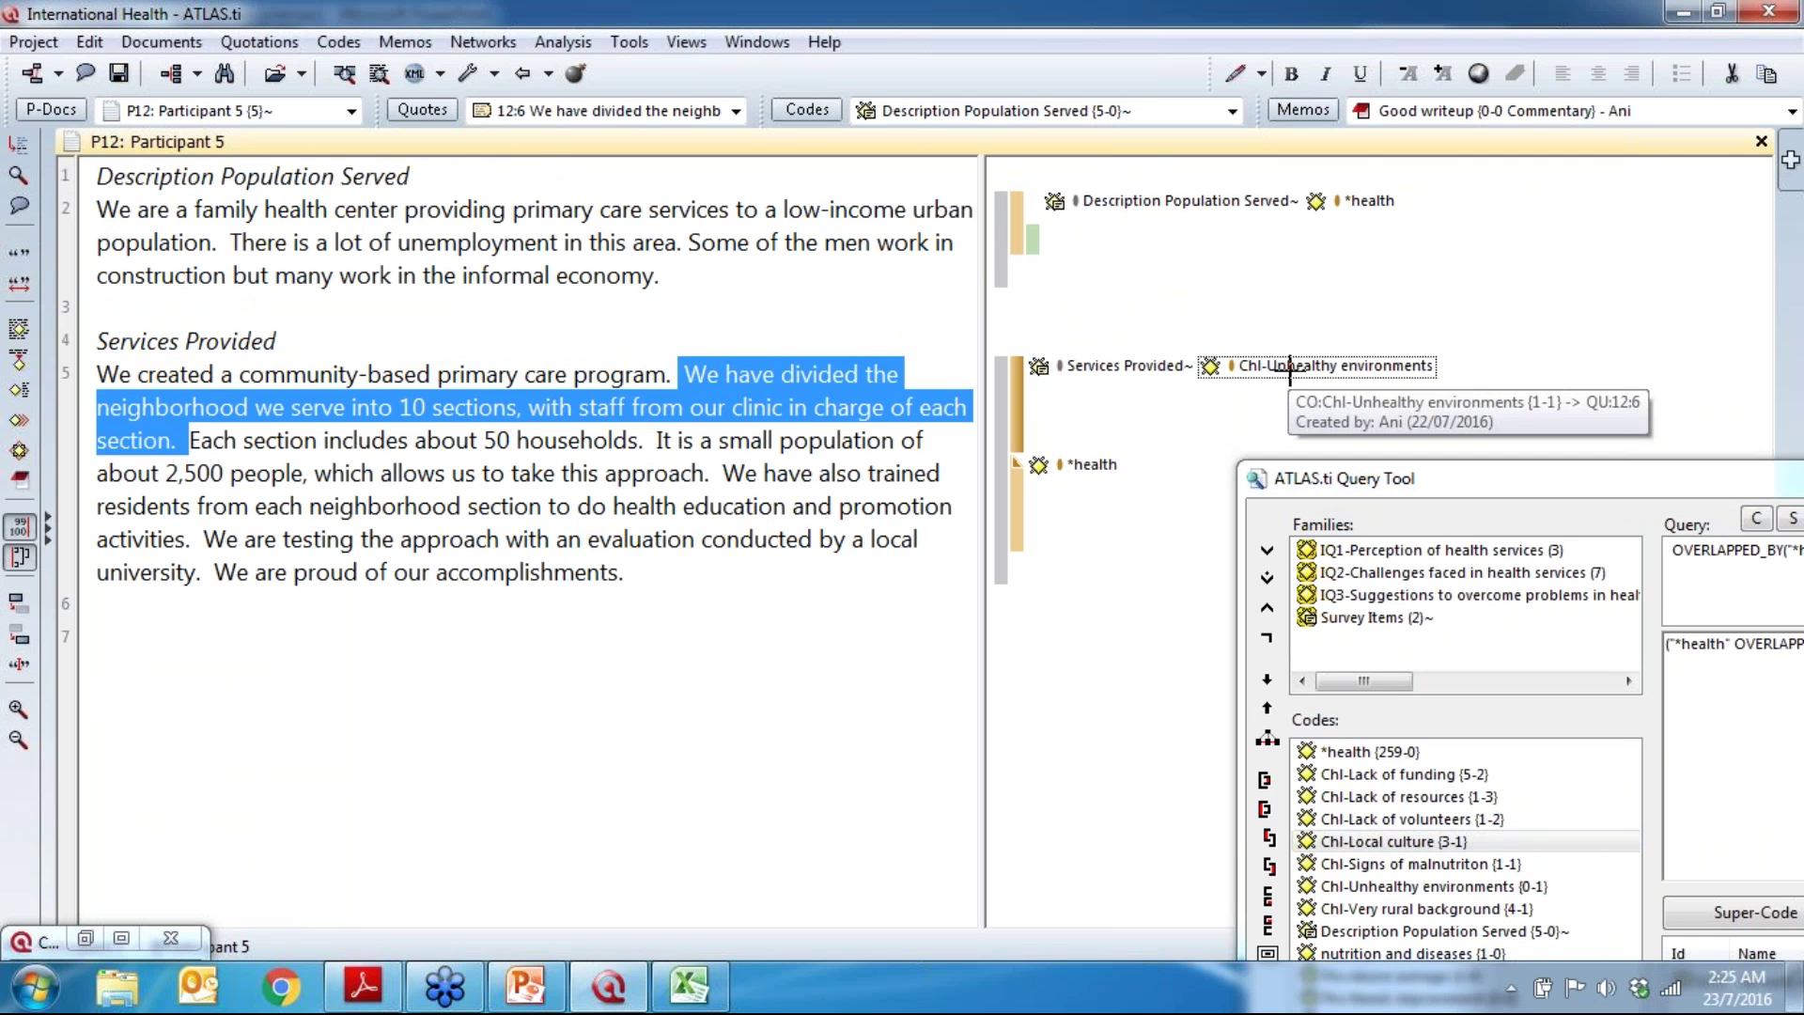
click(1095, 464)
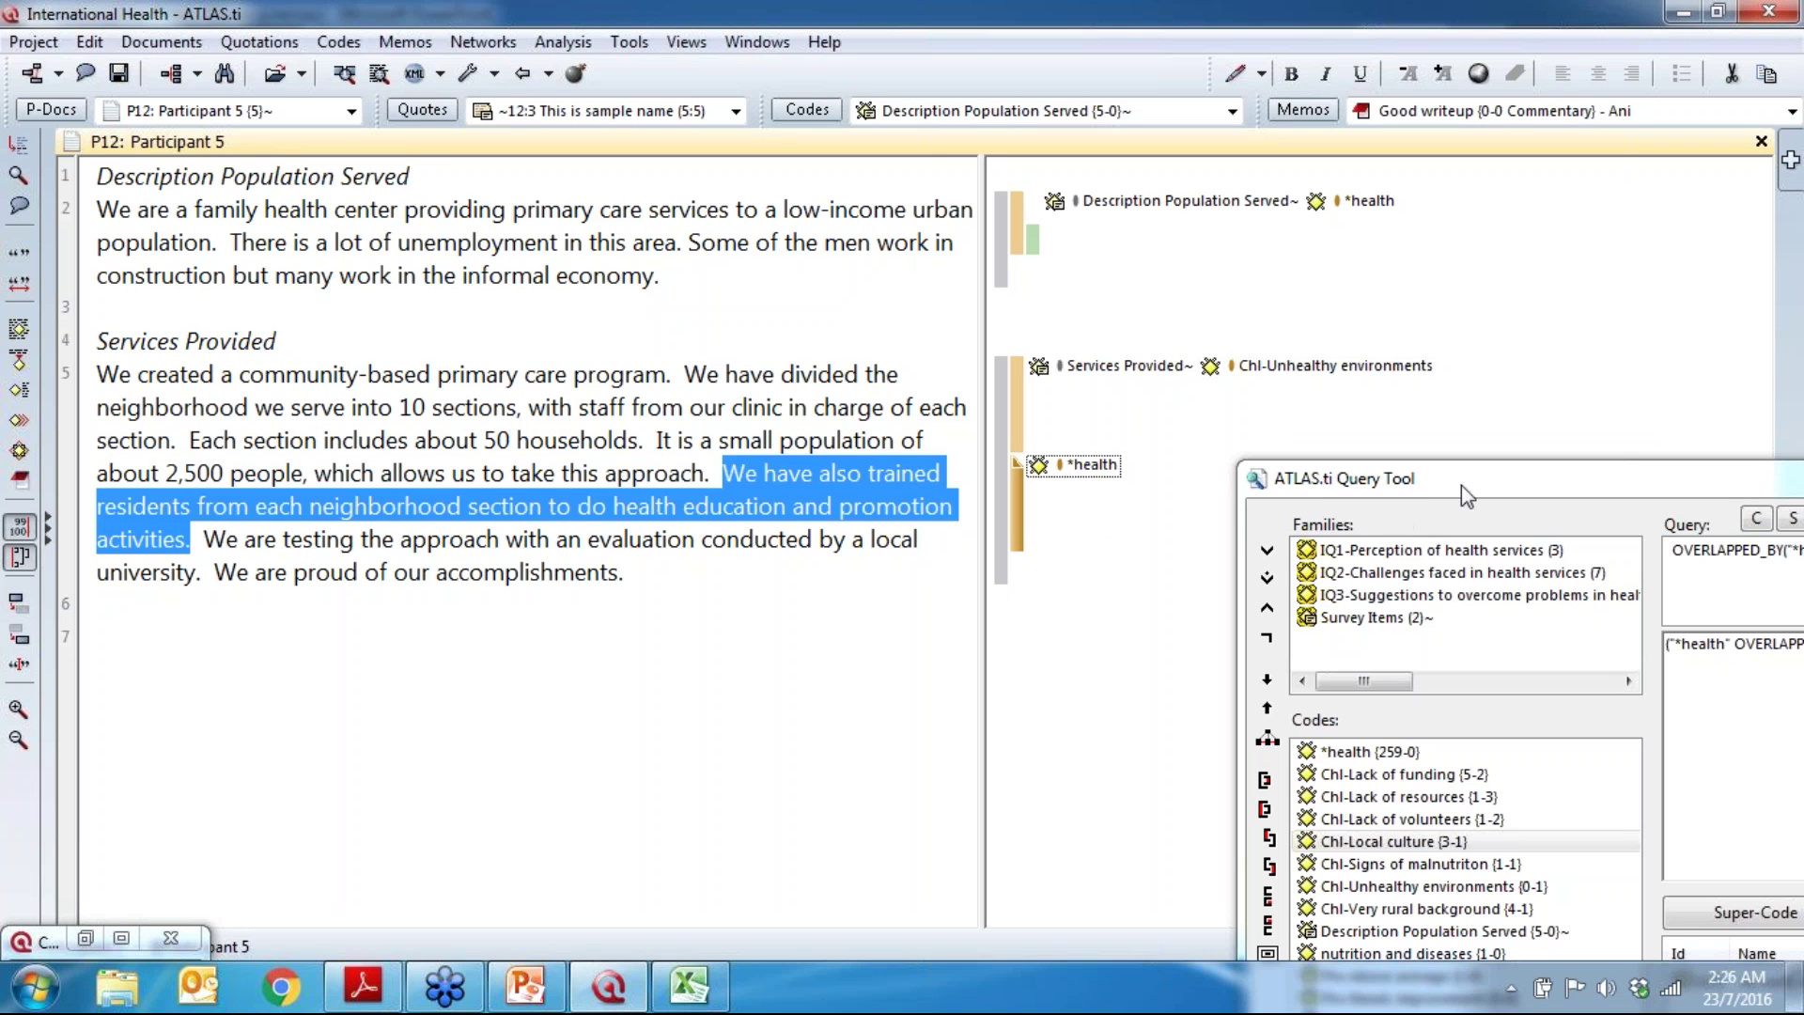
Step: Bring the Query Tool back into view, show the Participant 4 result in context, and output a Full Content query report to the editor
drag(1461, 485, 664, 125)
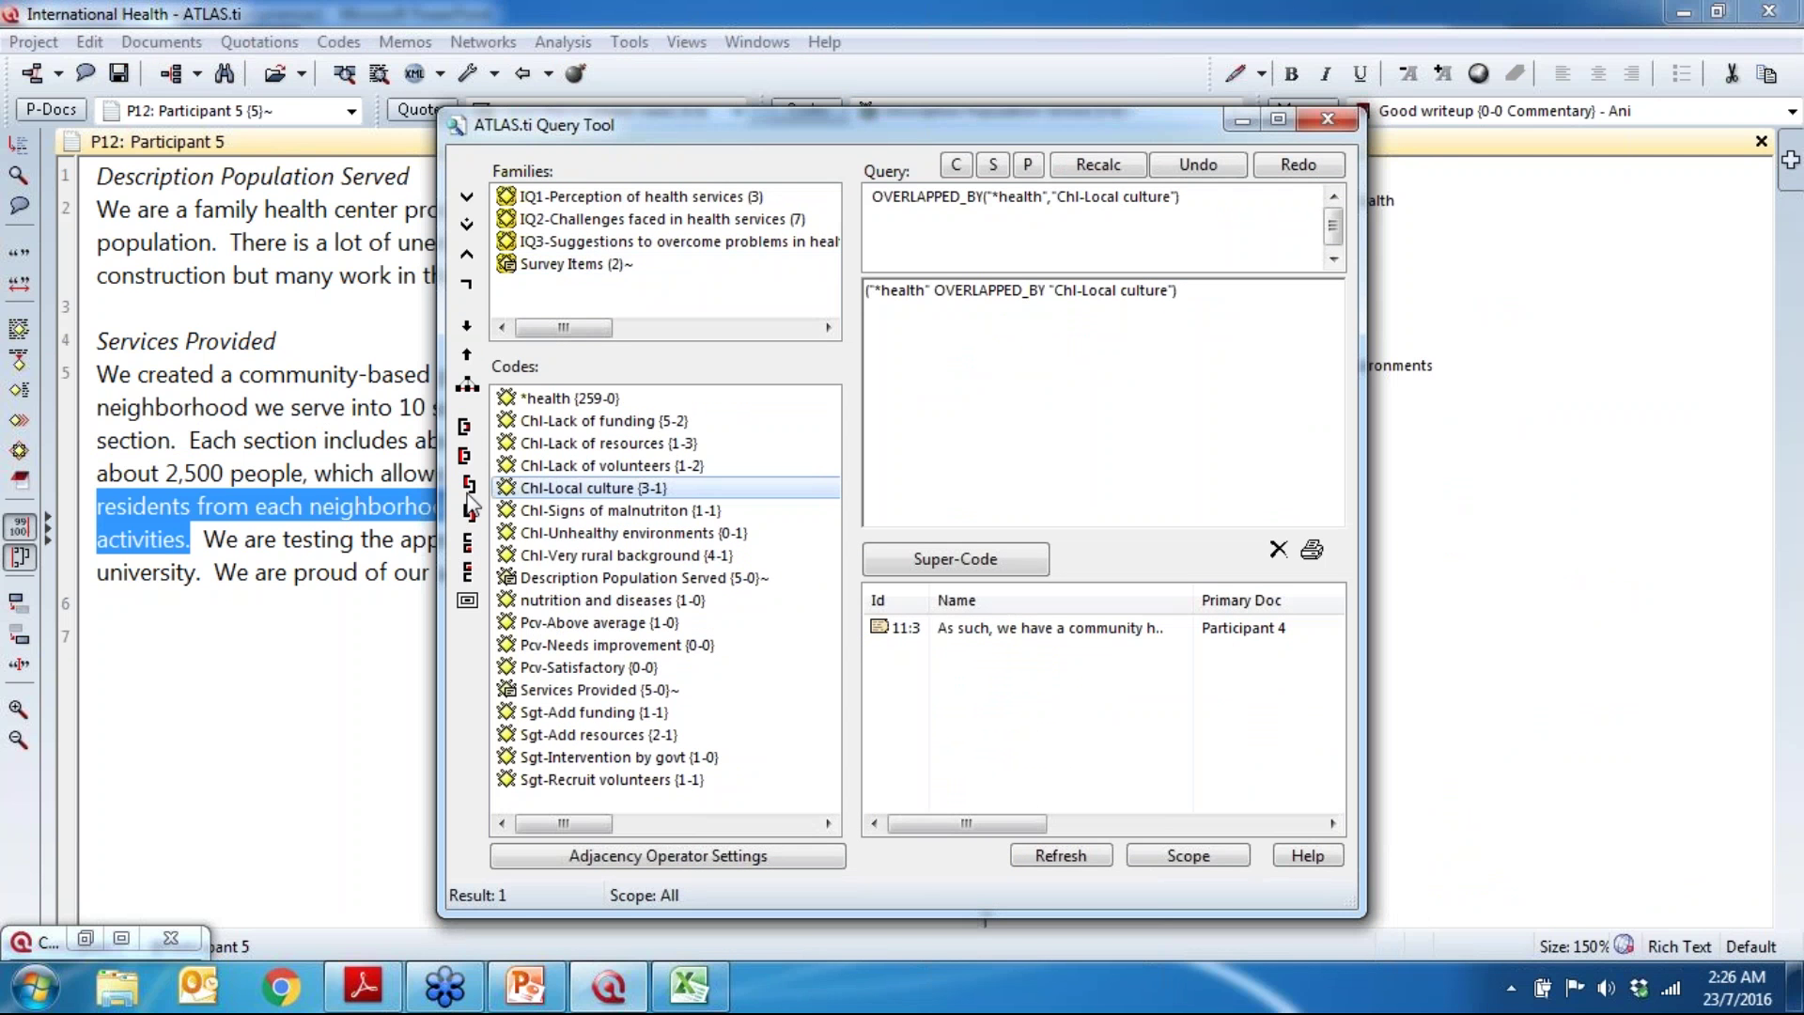
click(1060, 630)
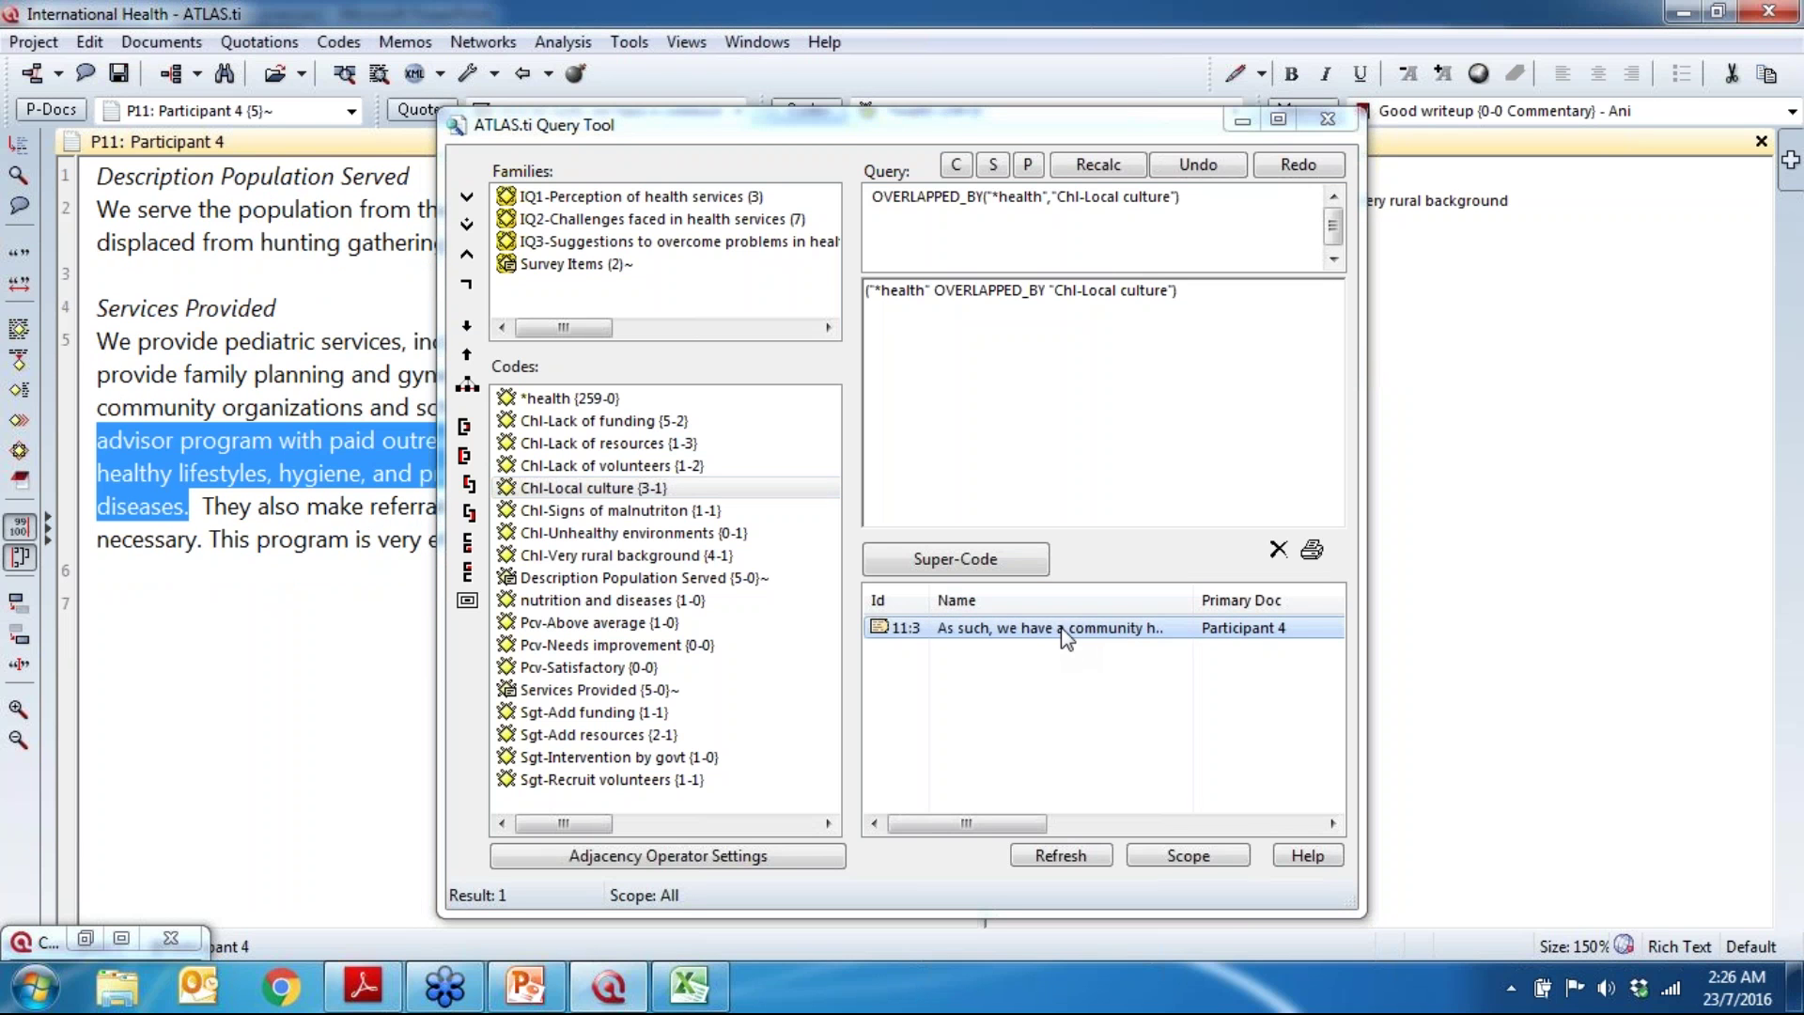
click(1313, 549)
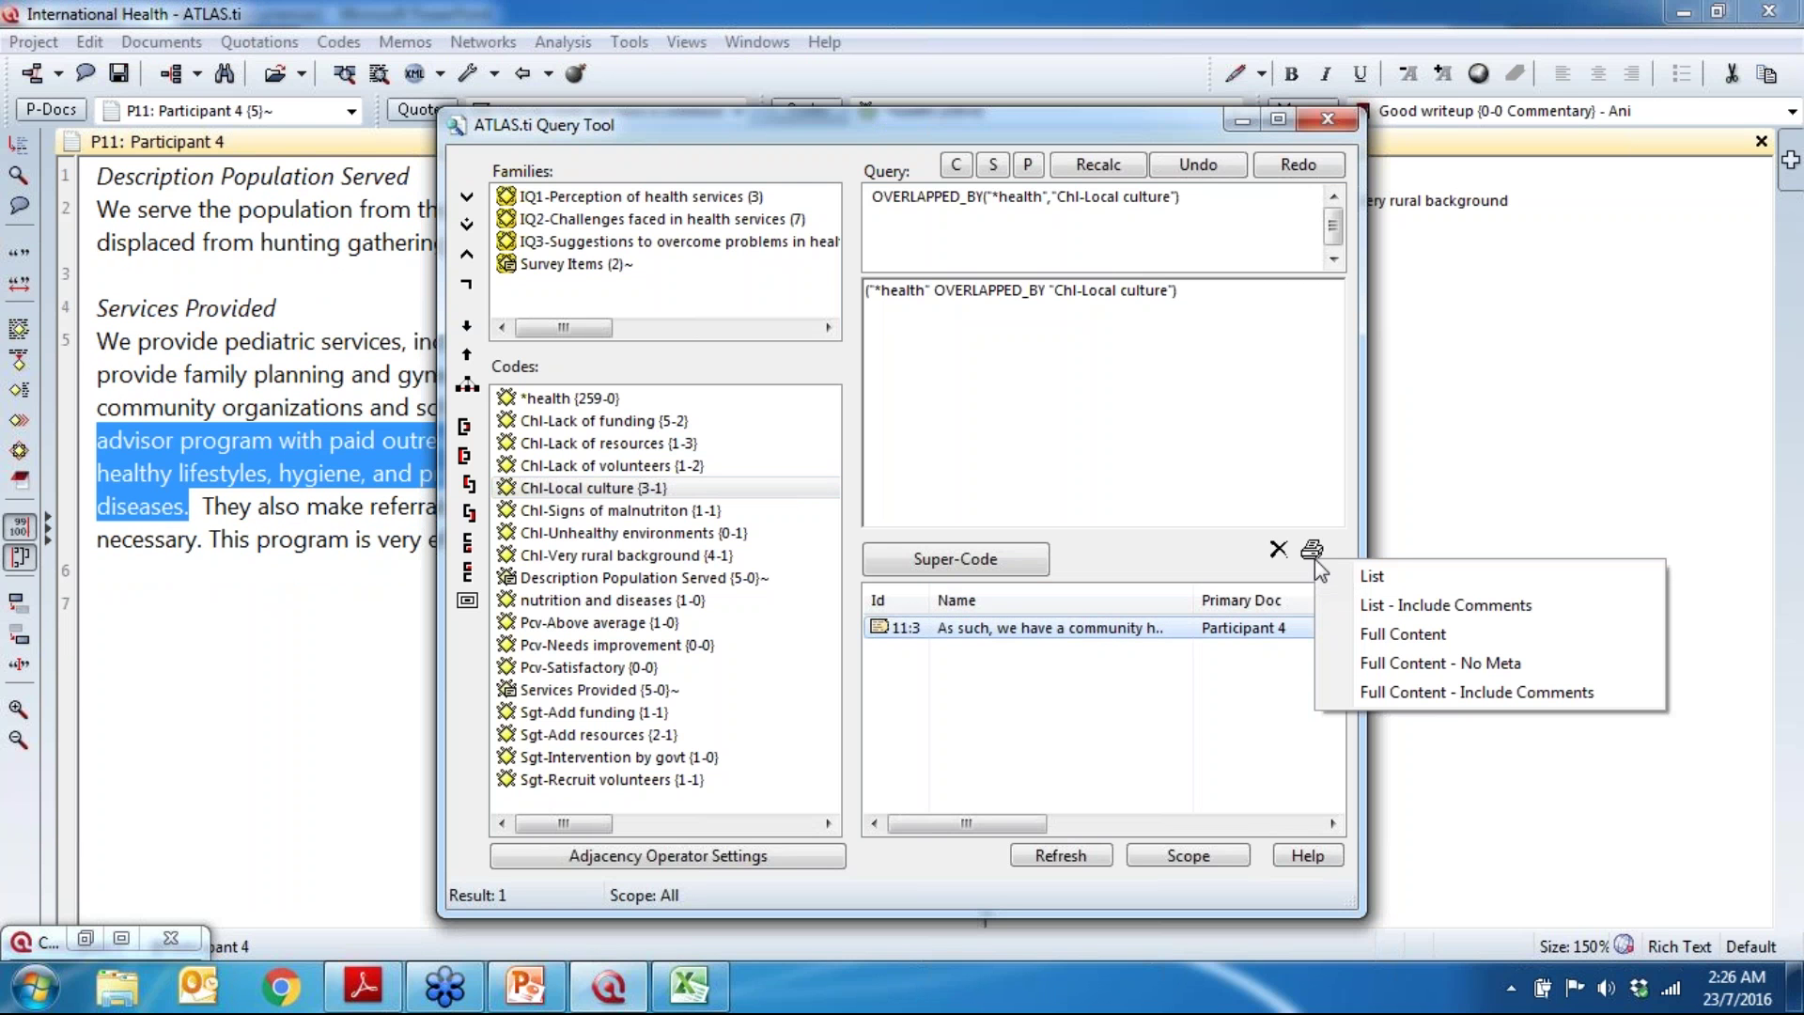
click(1391, 634)
click(1033, 492)
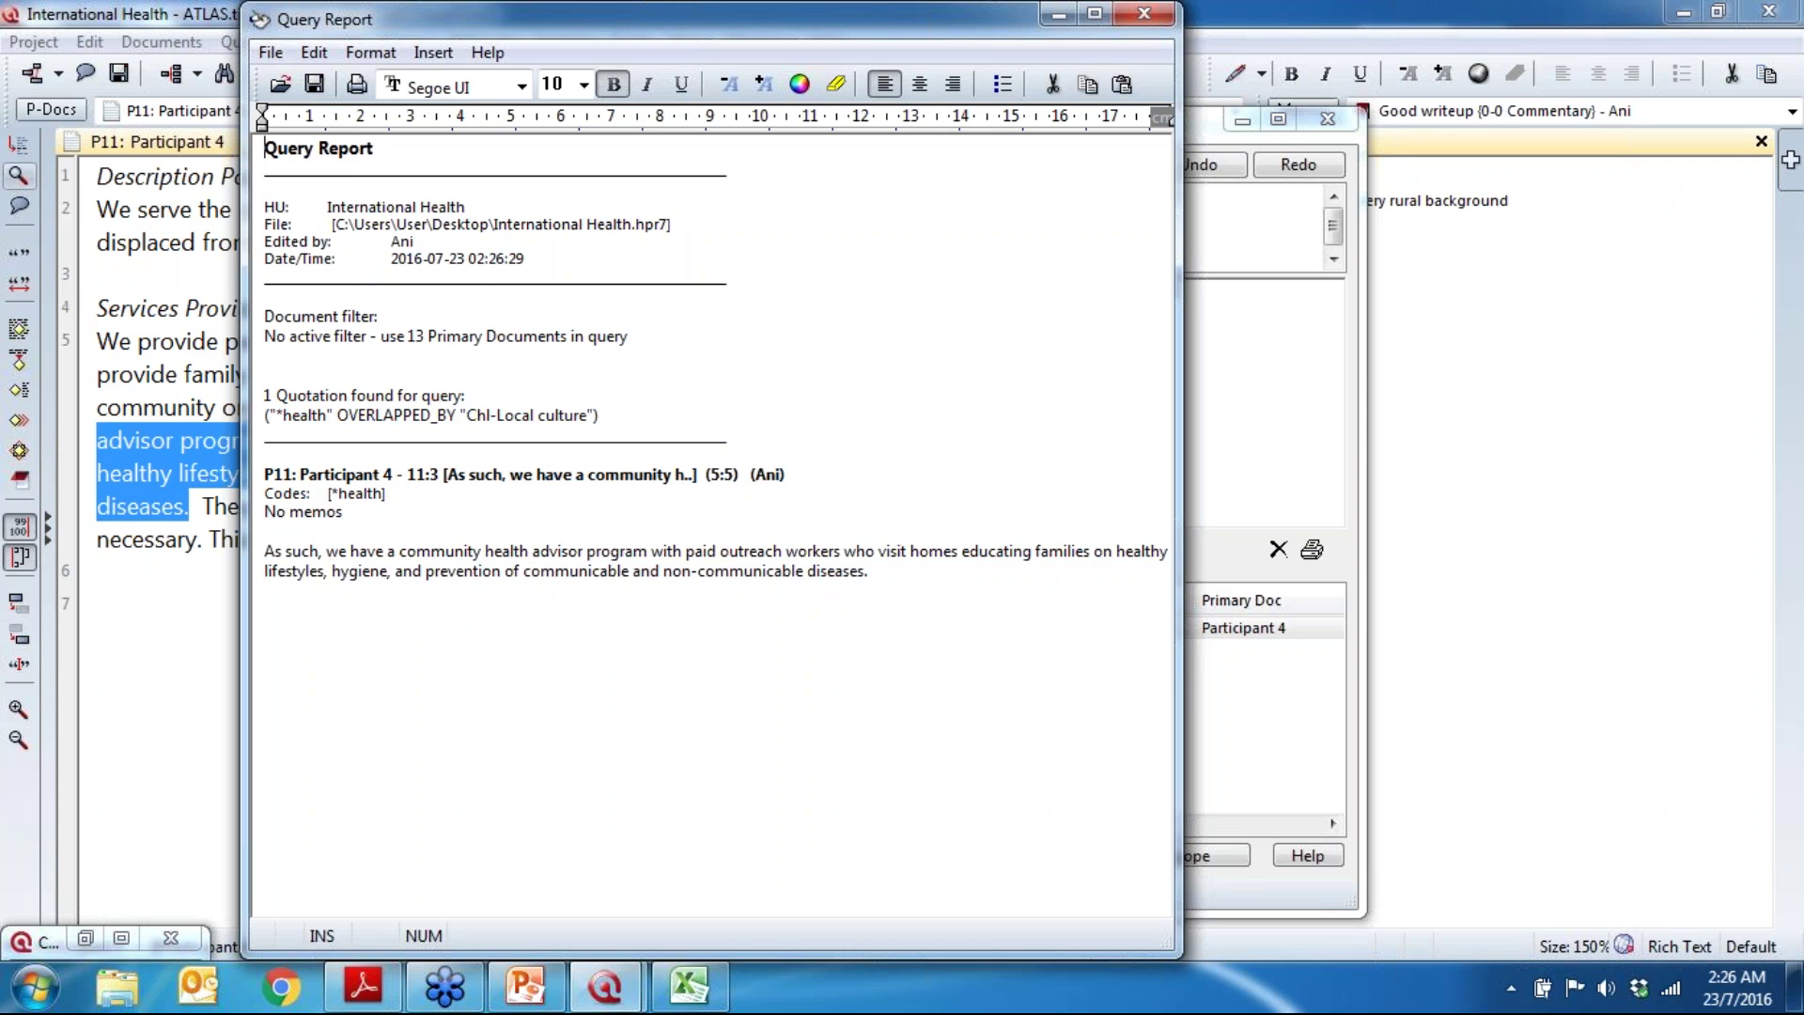
Step: Save the International Health project and open the scope settings for the current query
click(134, 72)
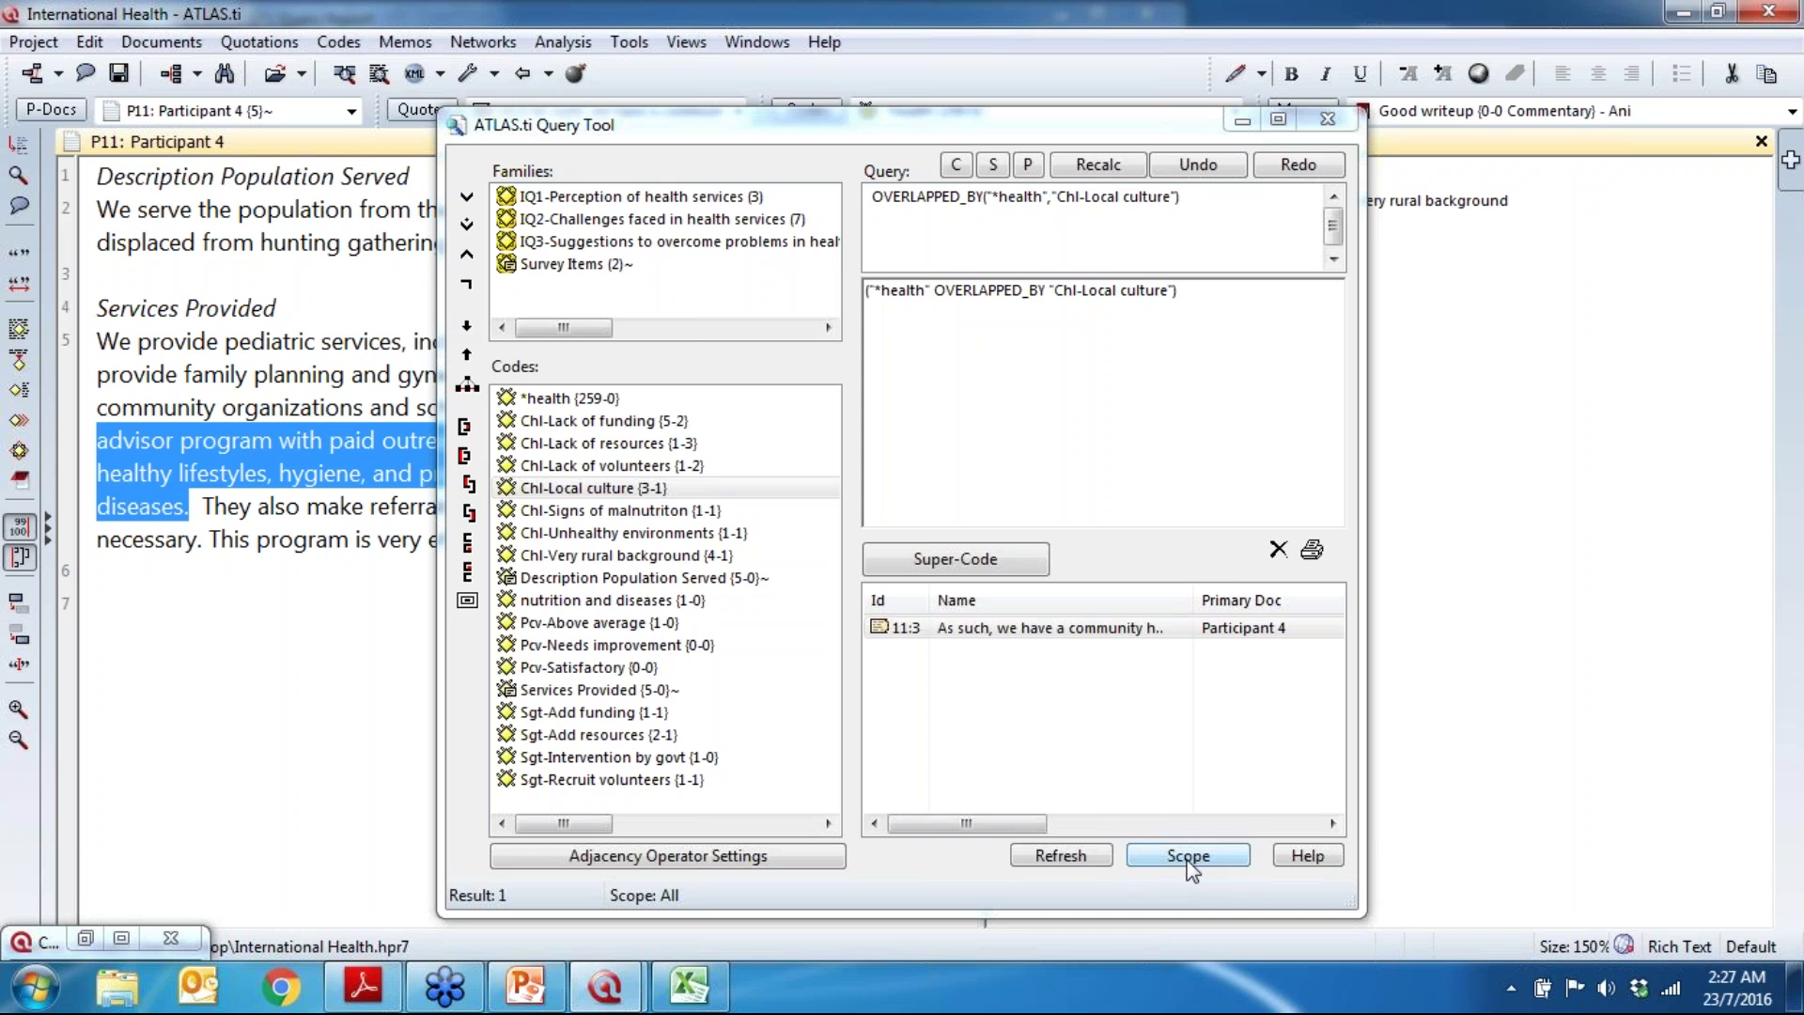
click(1188, 857)
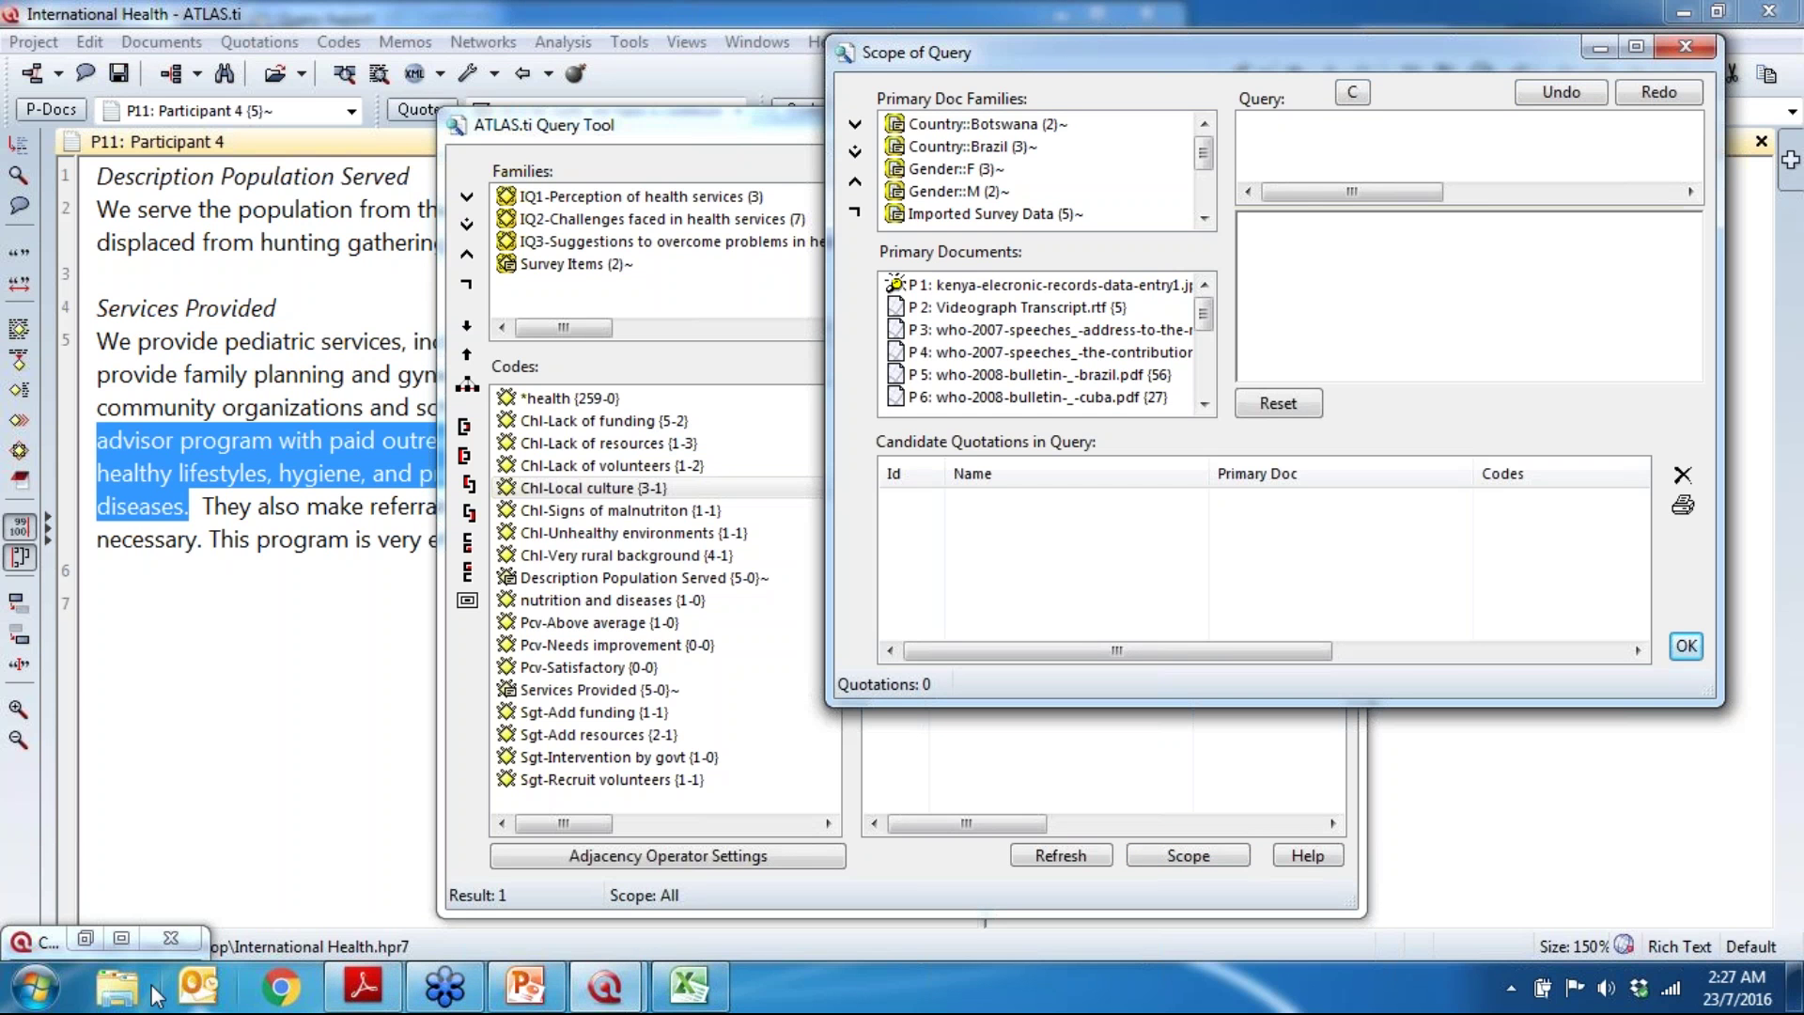
click(30, 1001)
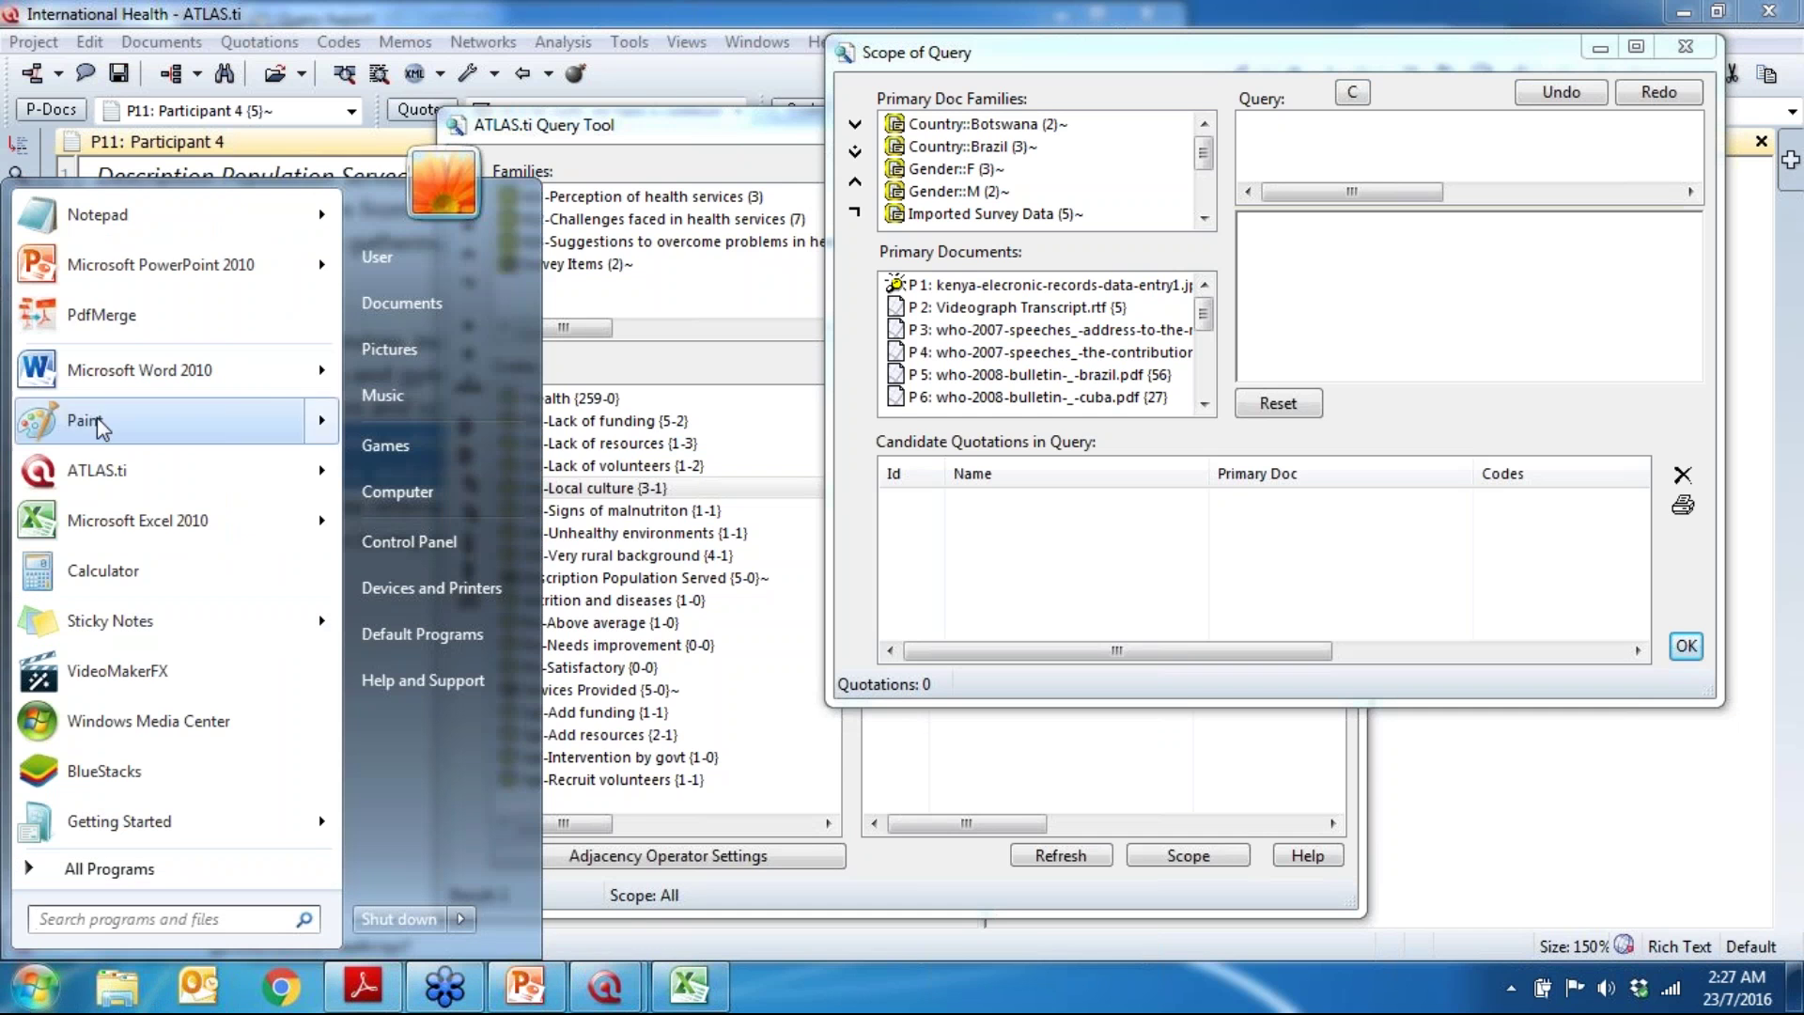
mouse_move(97, 215)
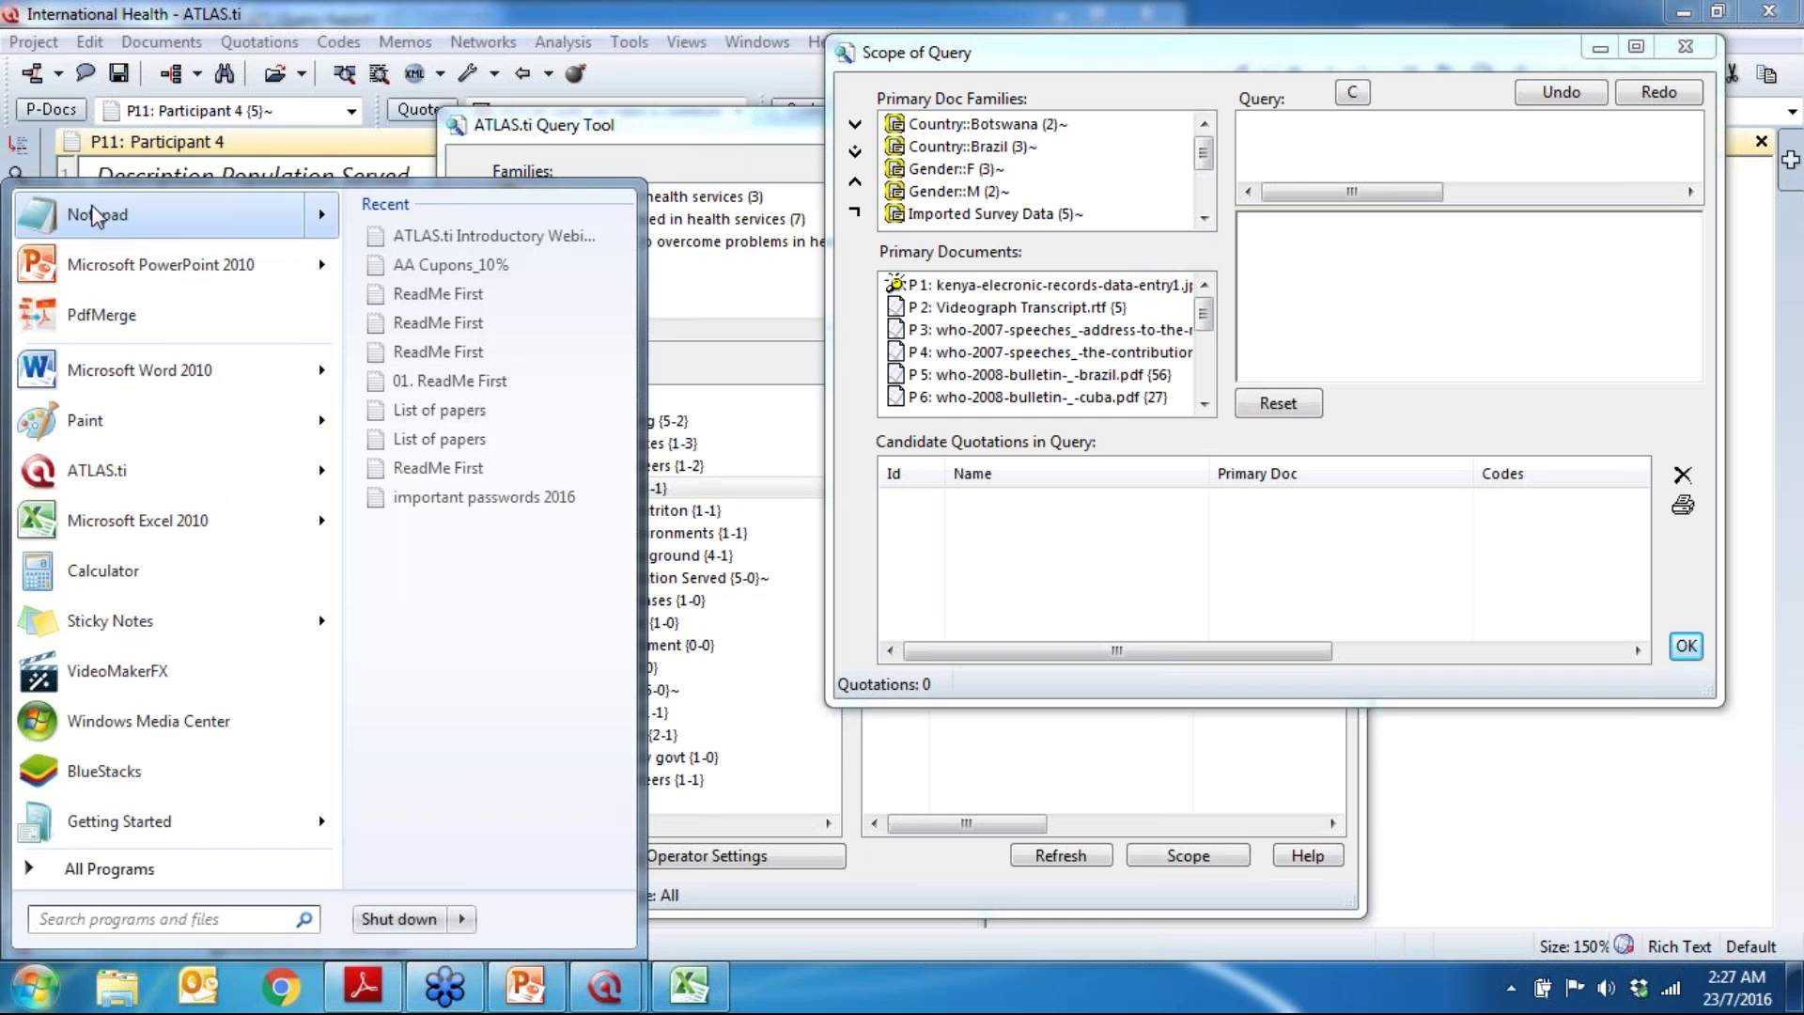
click(93, 407)
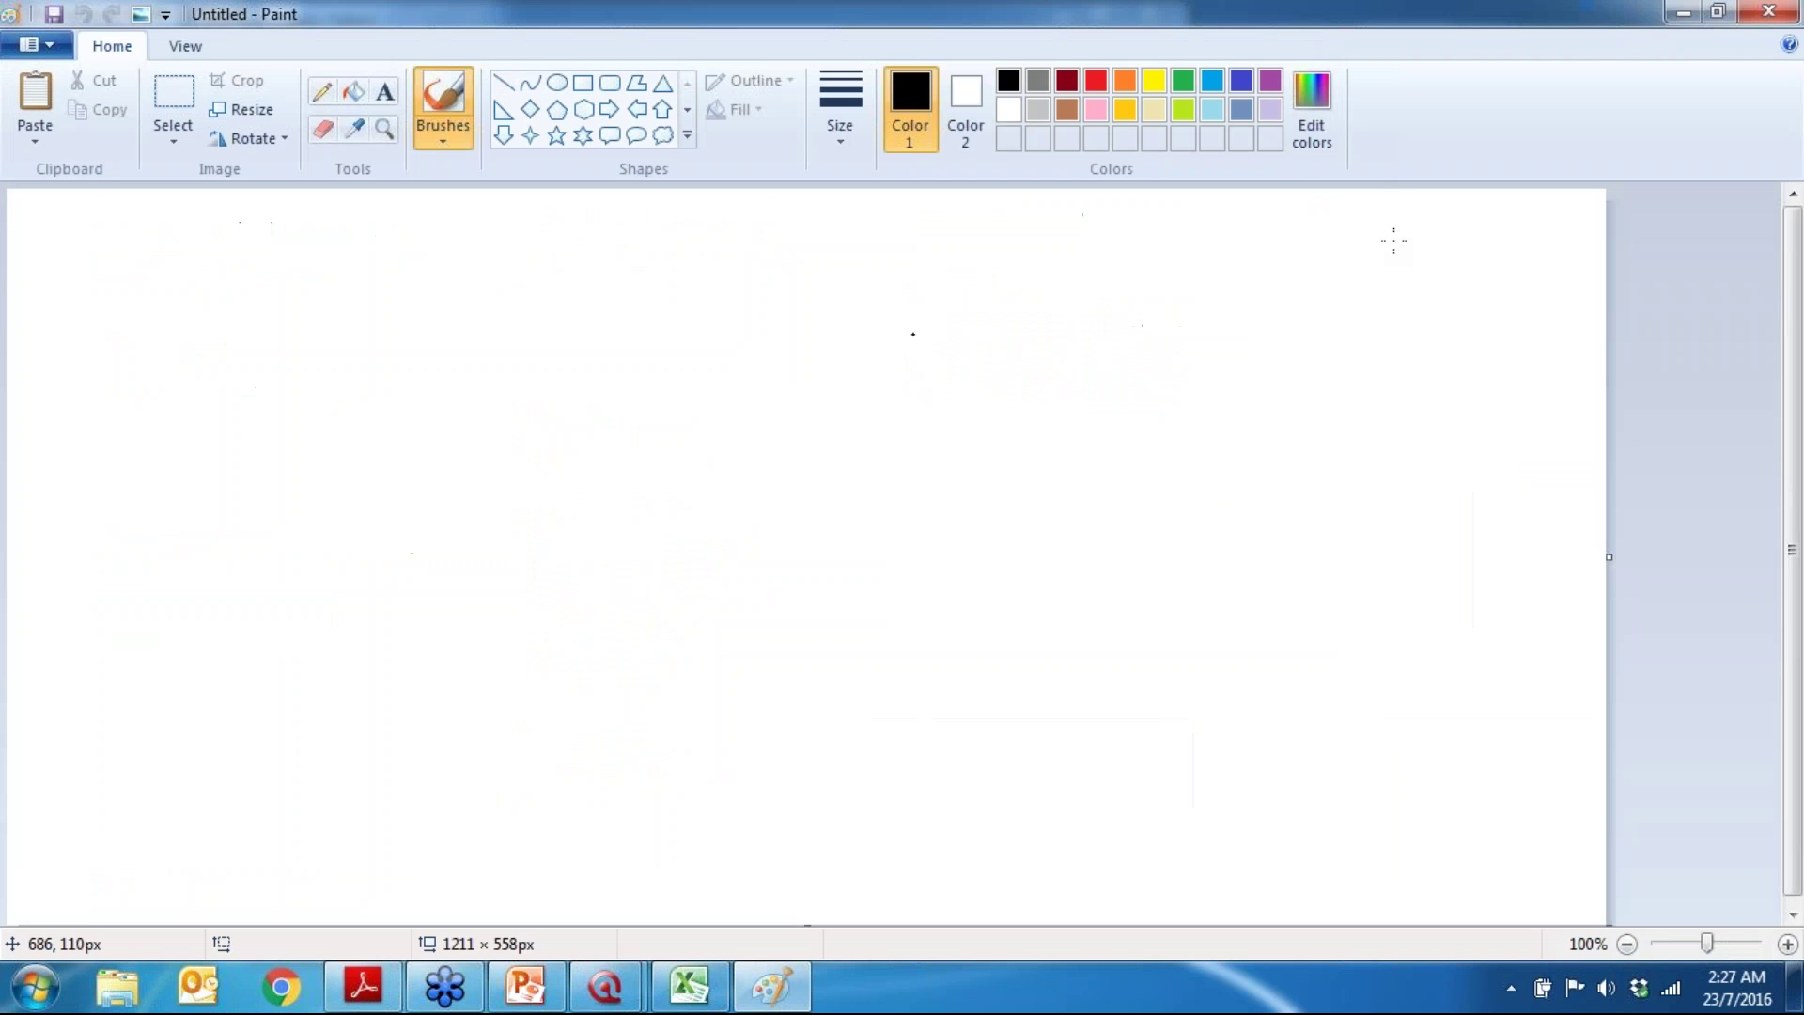
click(1766, 11)
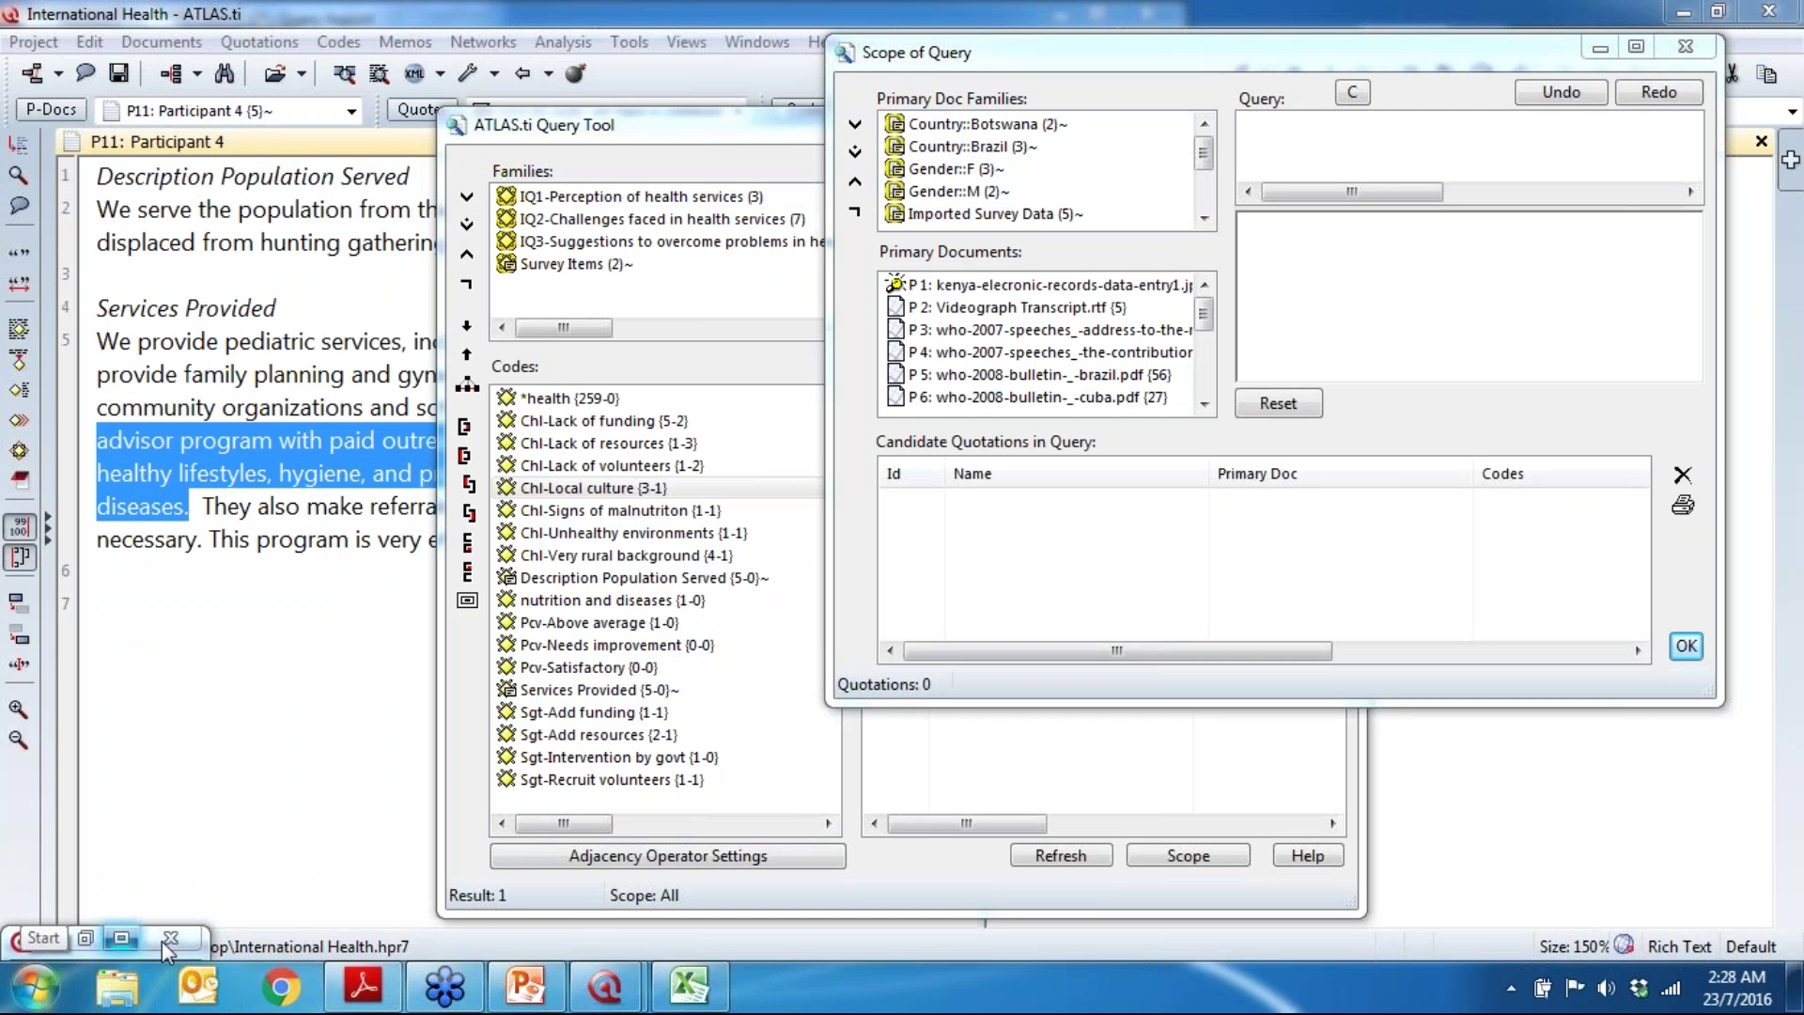
Step: Write the break notice "WE WILL CONTINUE AT 2.37PM" in a new Notepad window and place it over the query windows
click(31, 996)
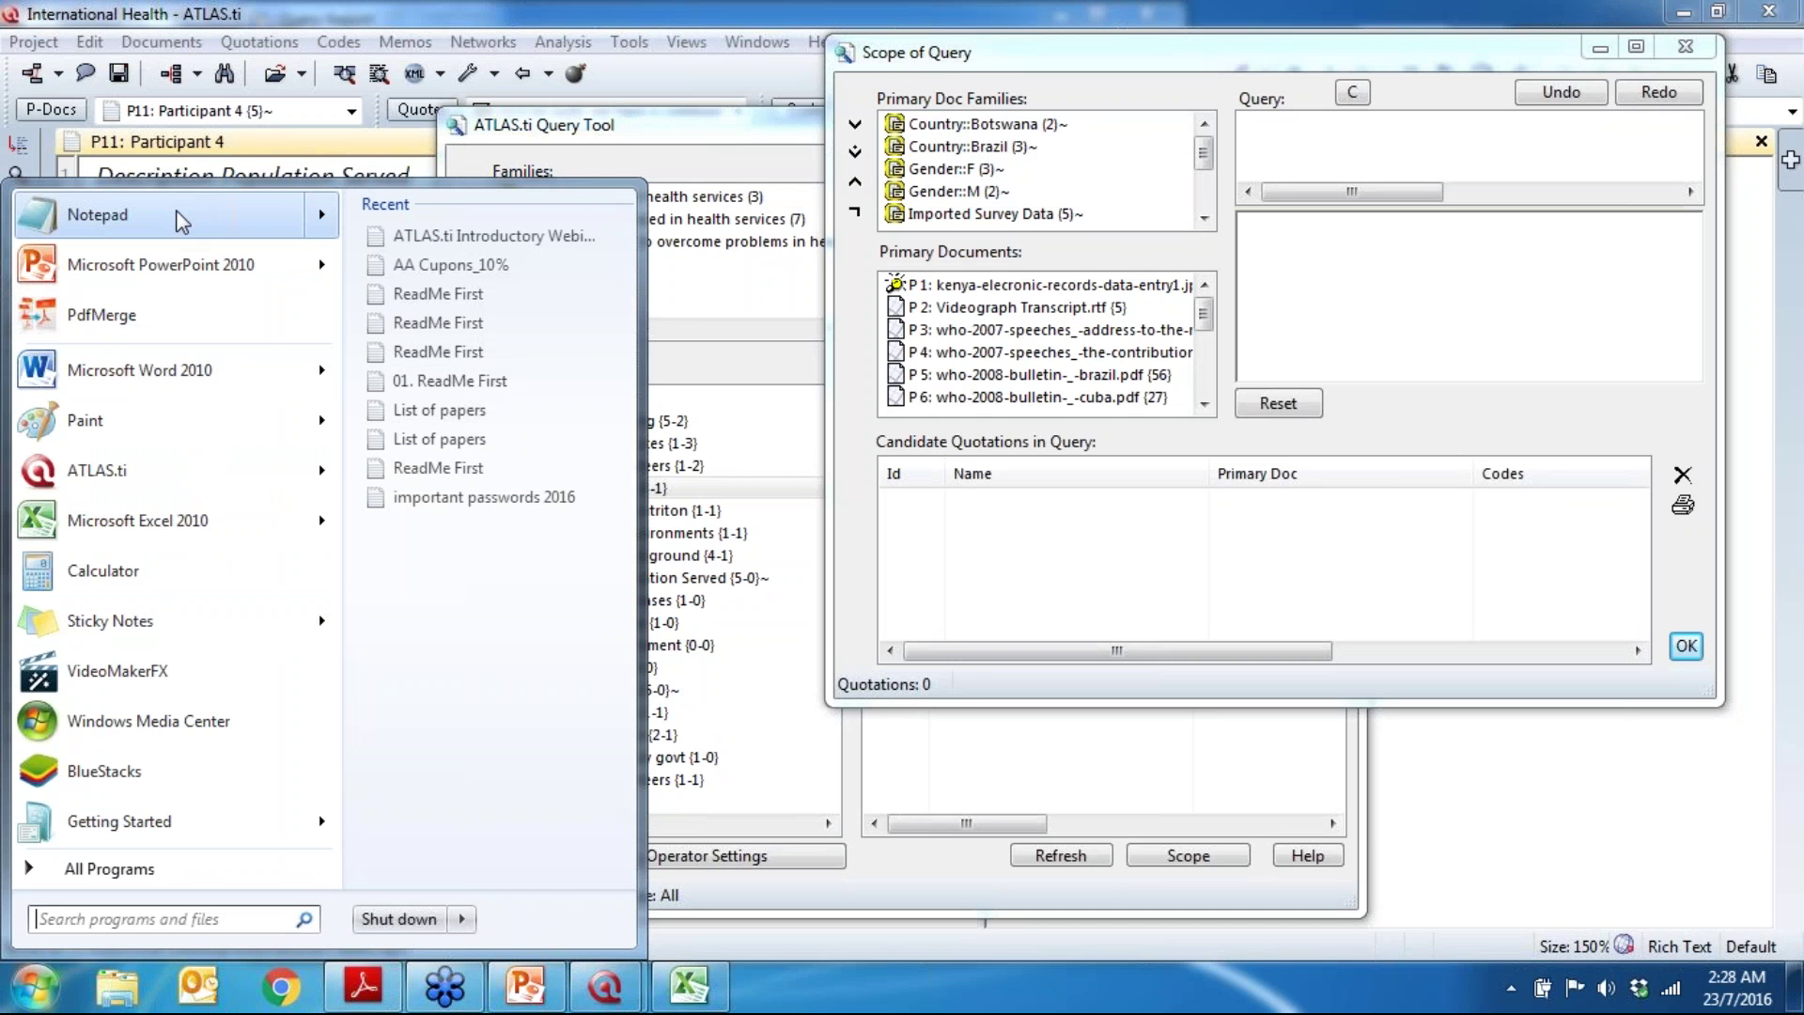
key(Escape)
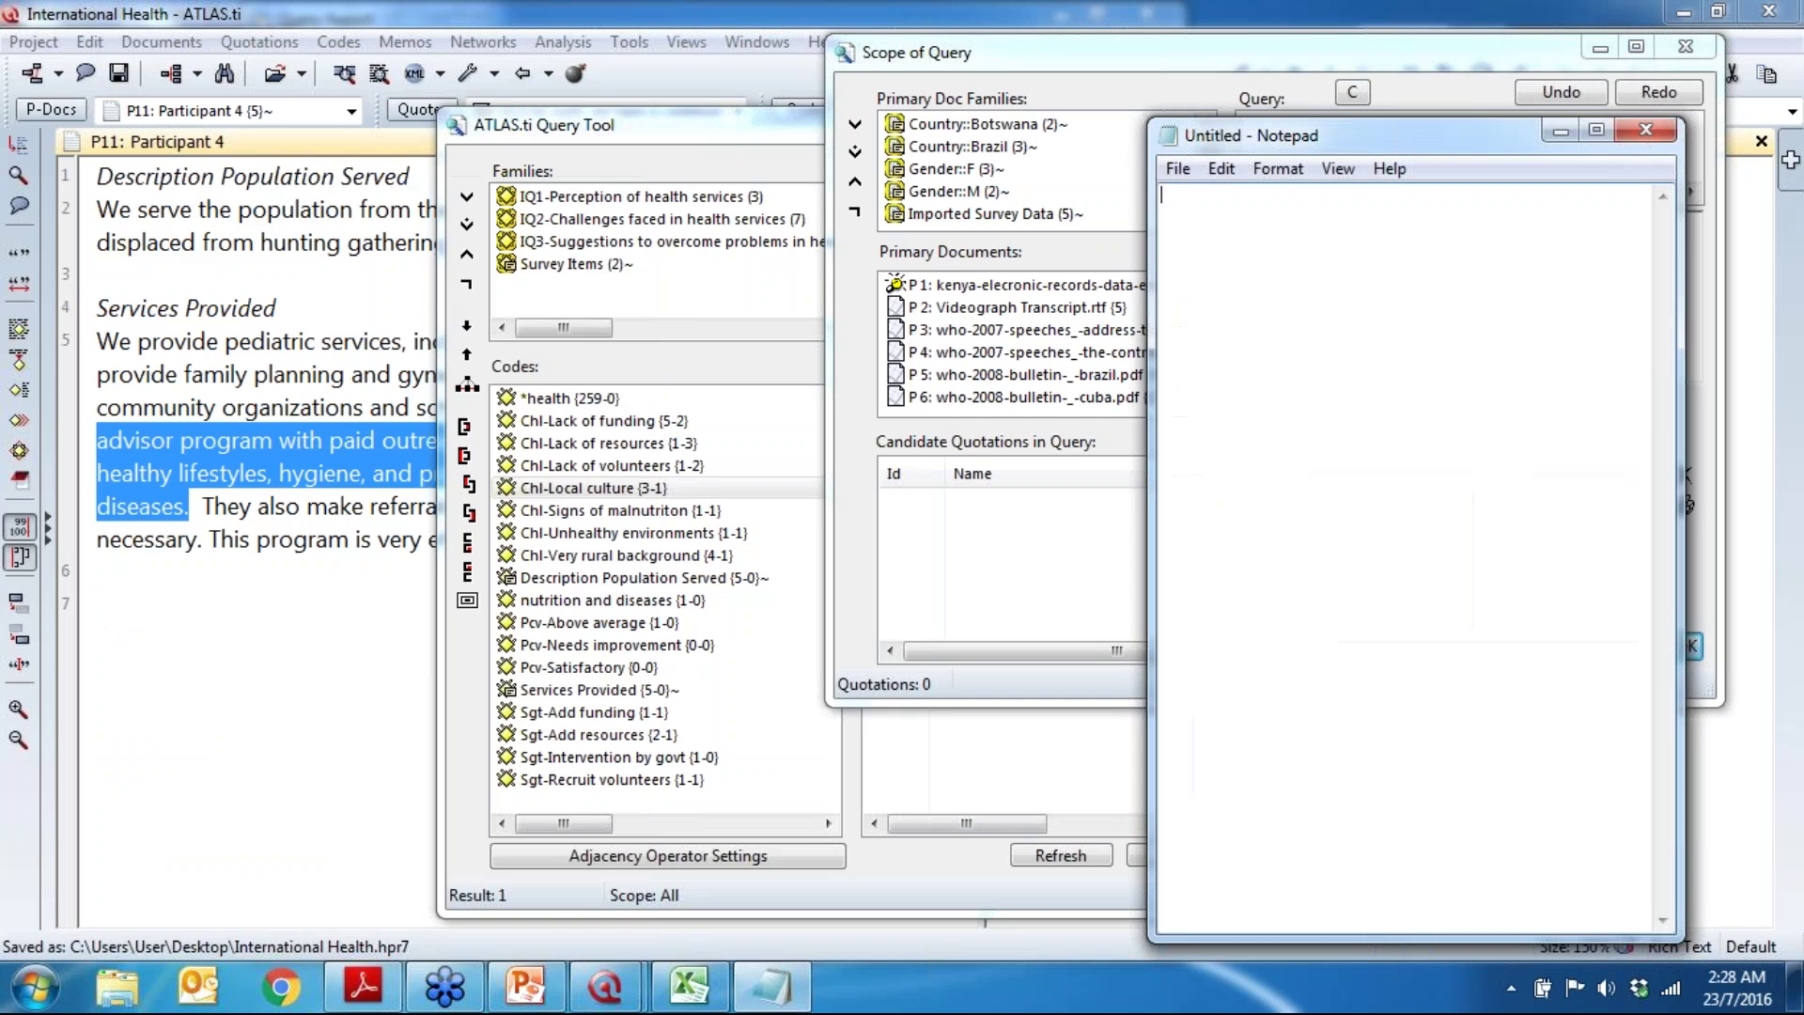
text(WE WILL CONTINUE AT)
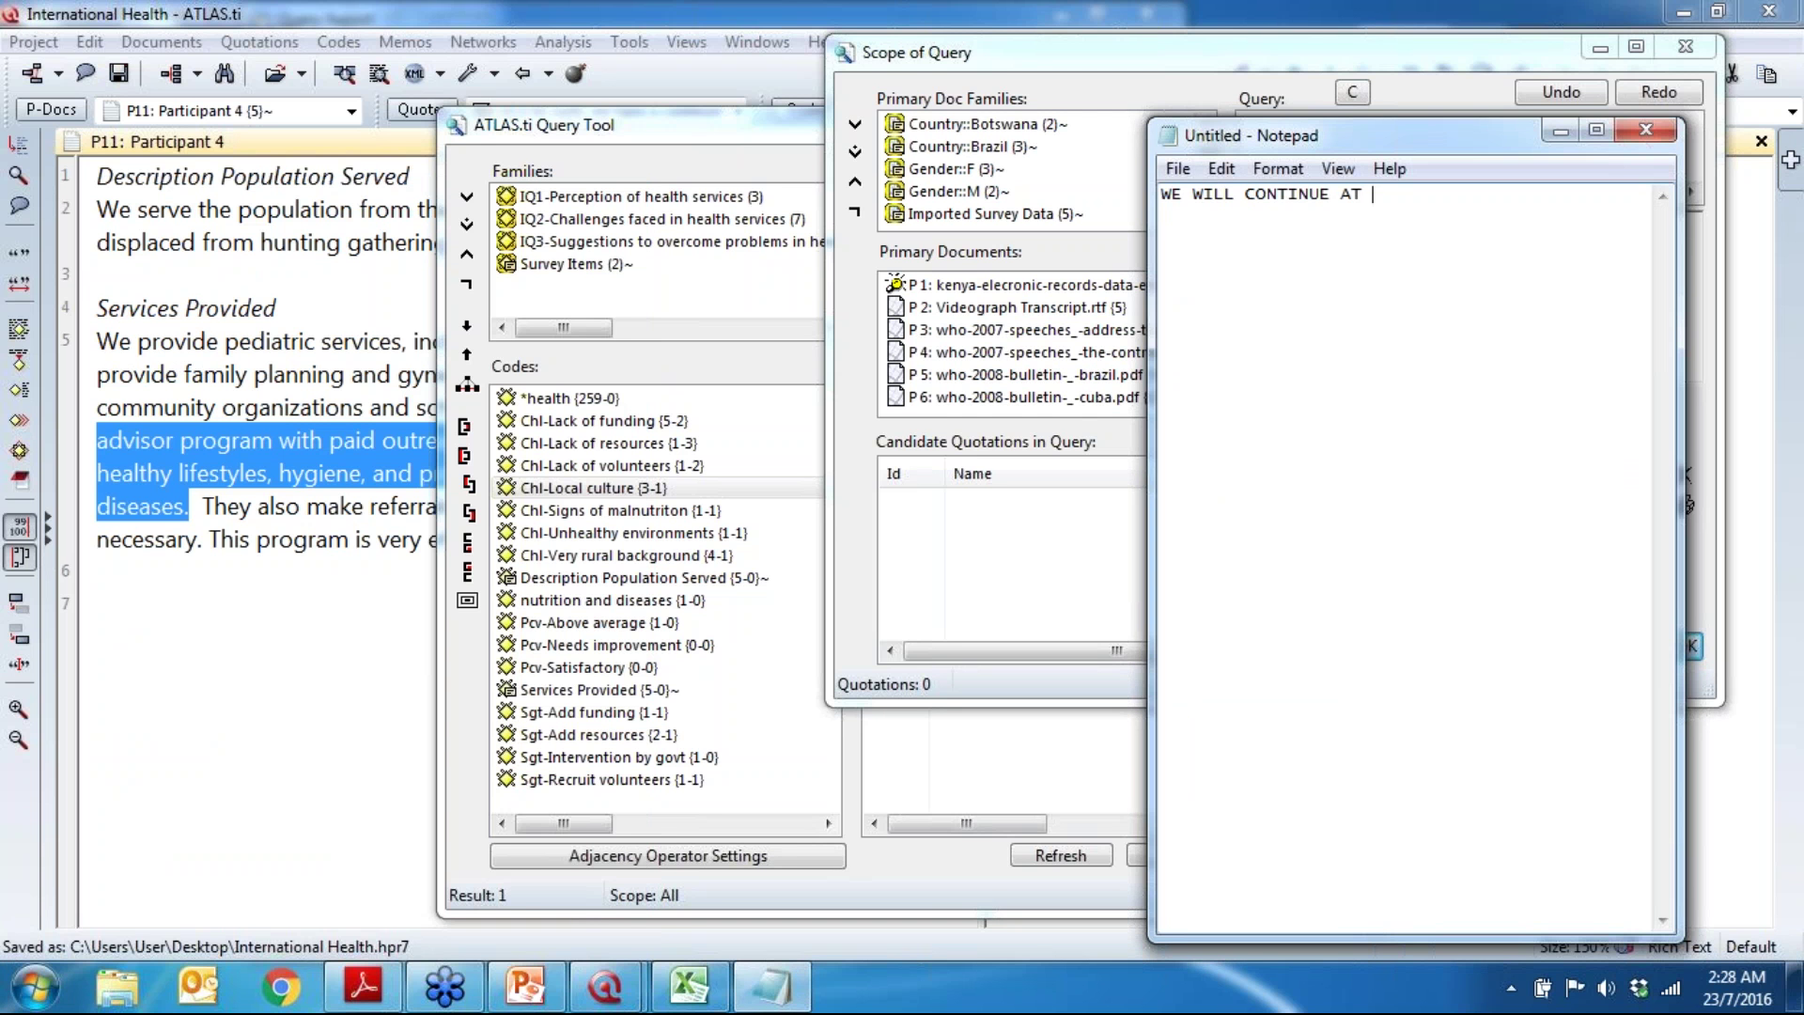
text( 2.37PM)
drag(1463, 128, 765, 291)
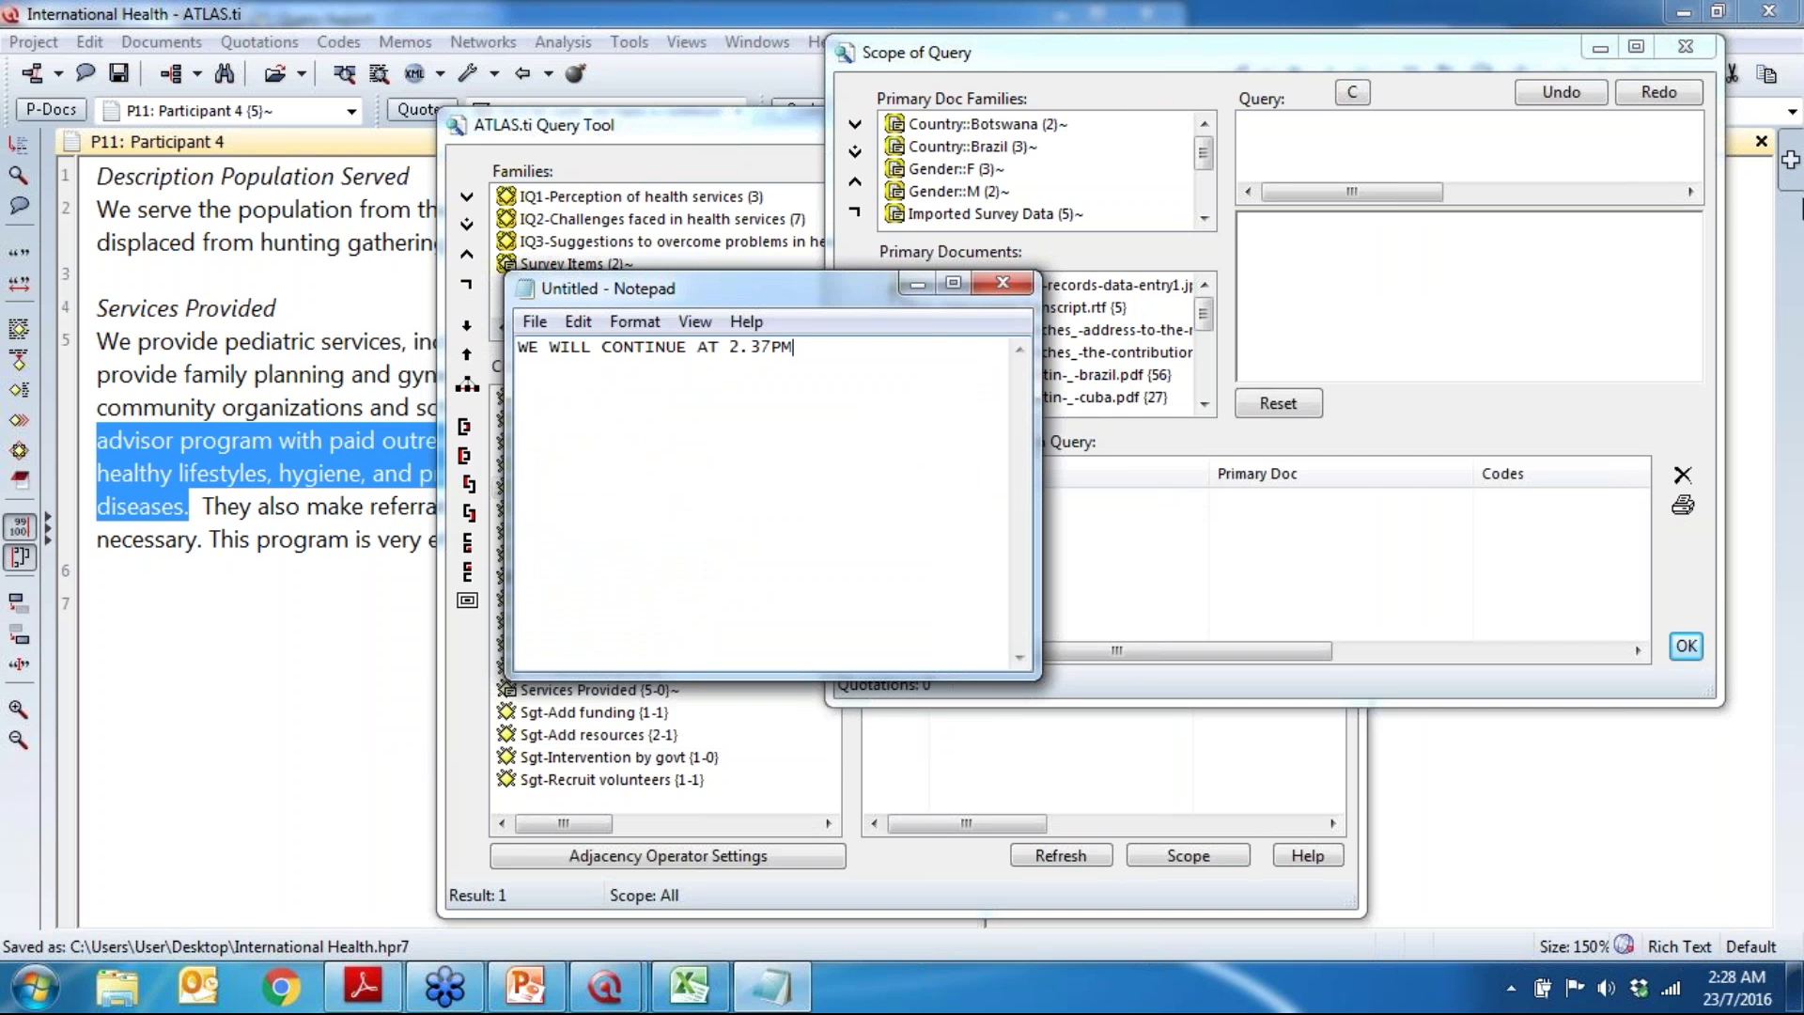
click(1779, 77)
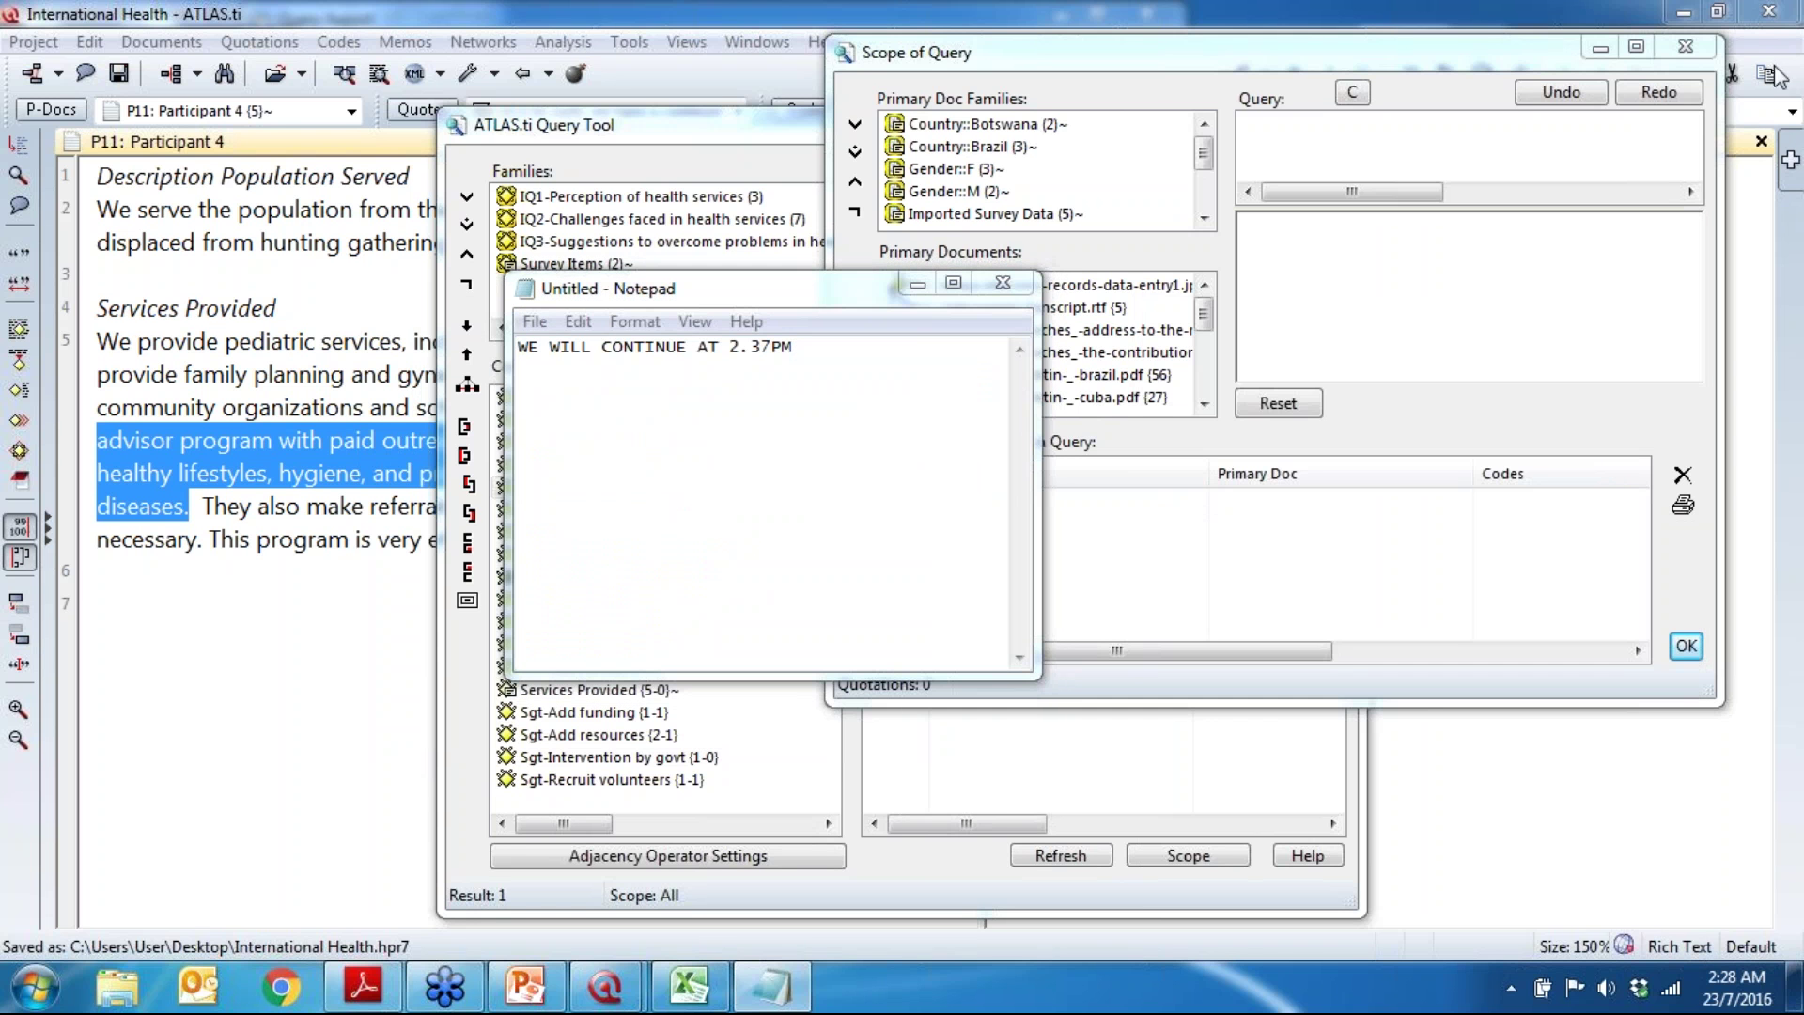
click(1738, 113)
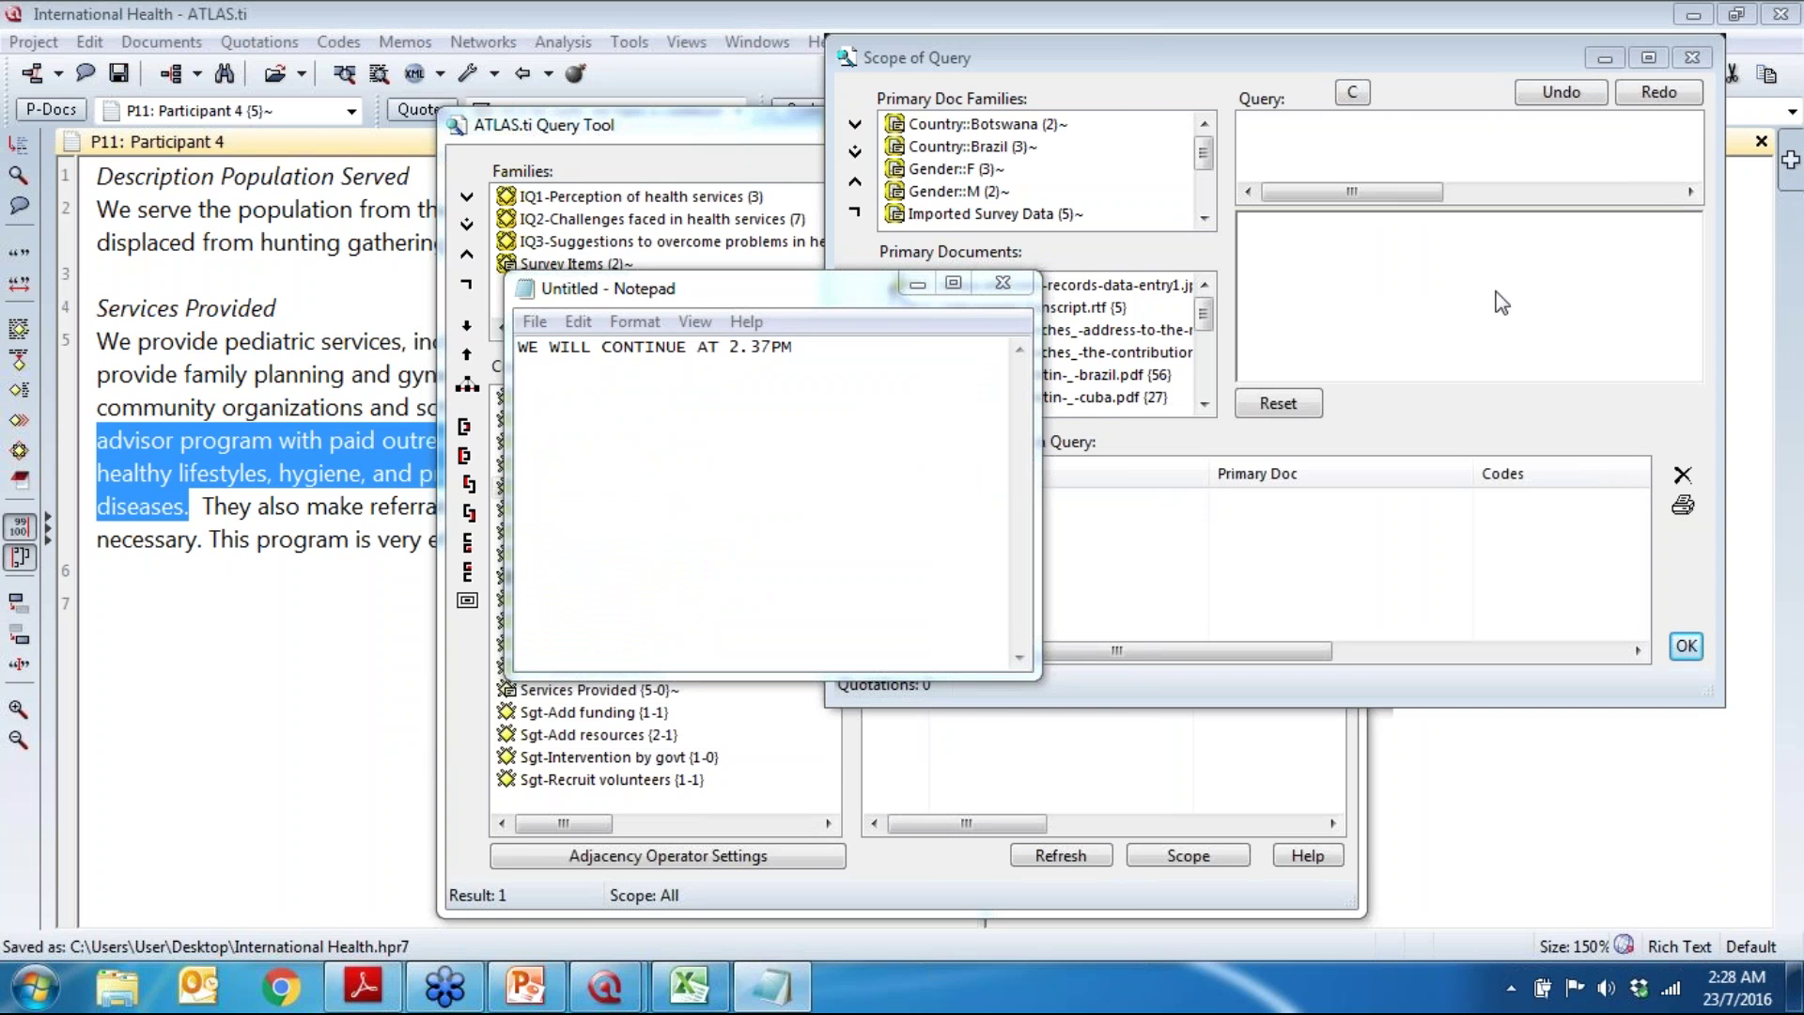
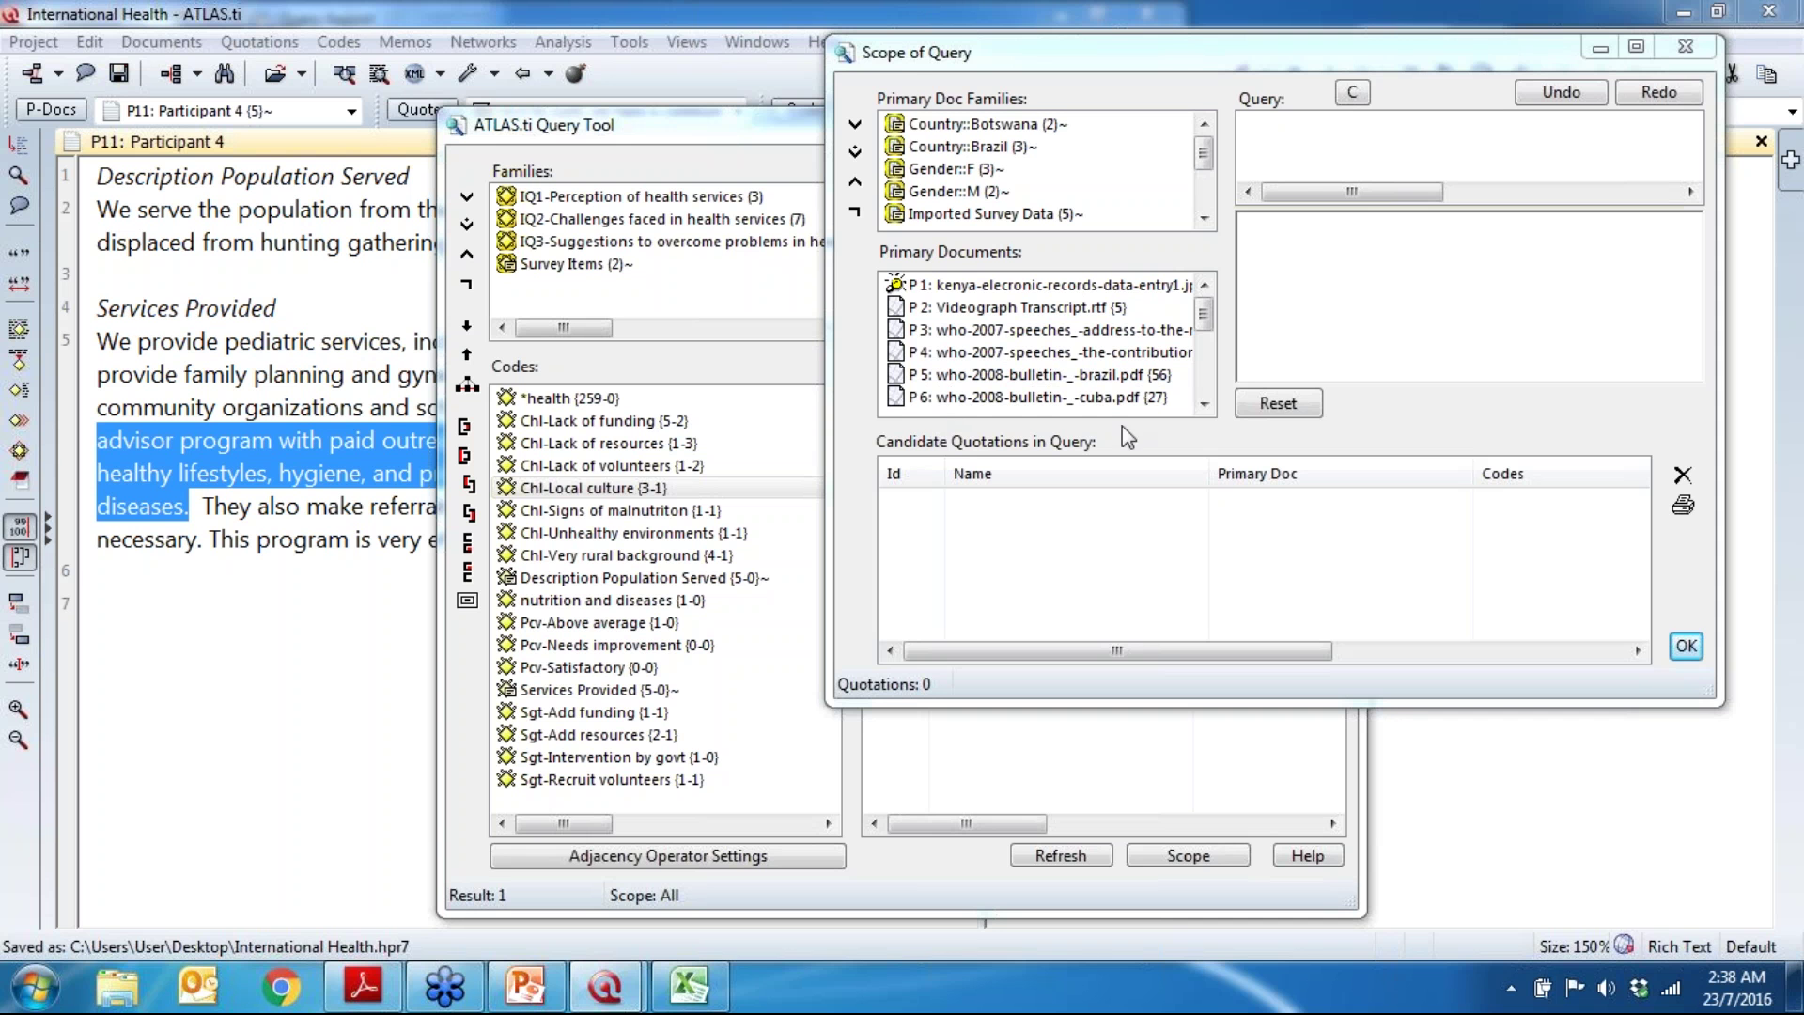
Step: Close the Scope of Query window without setting a scope and clear the *health OVERLAPPED_BY Chl-Local culture query
drag(1231, 59, 1169, 45)
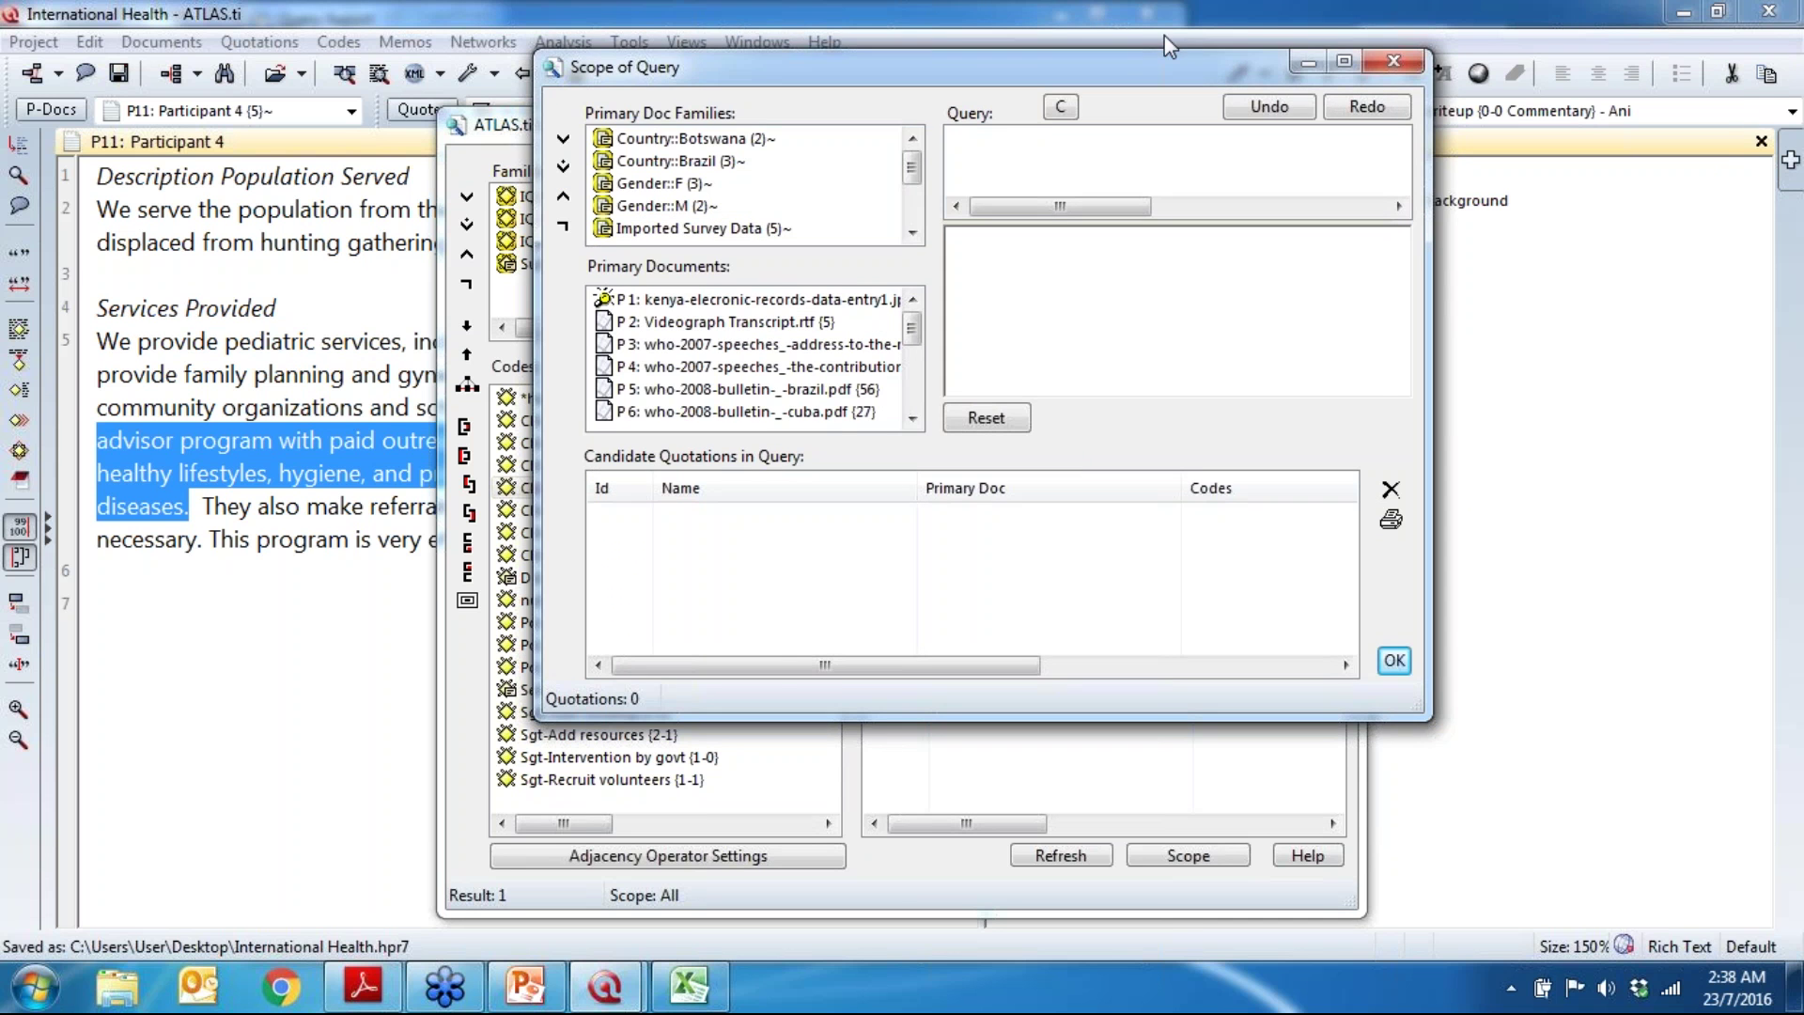
click(1393, 61)
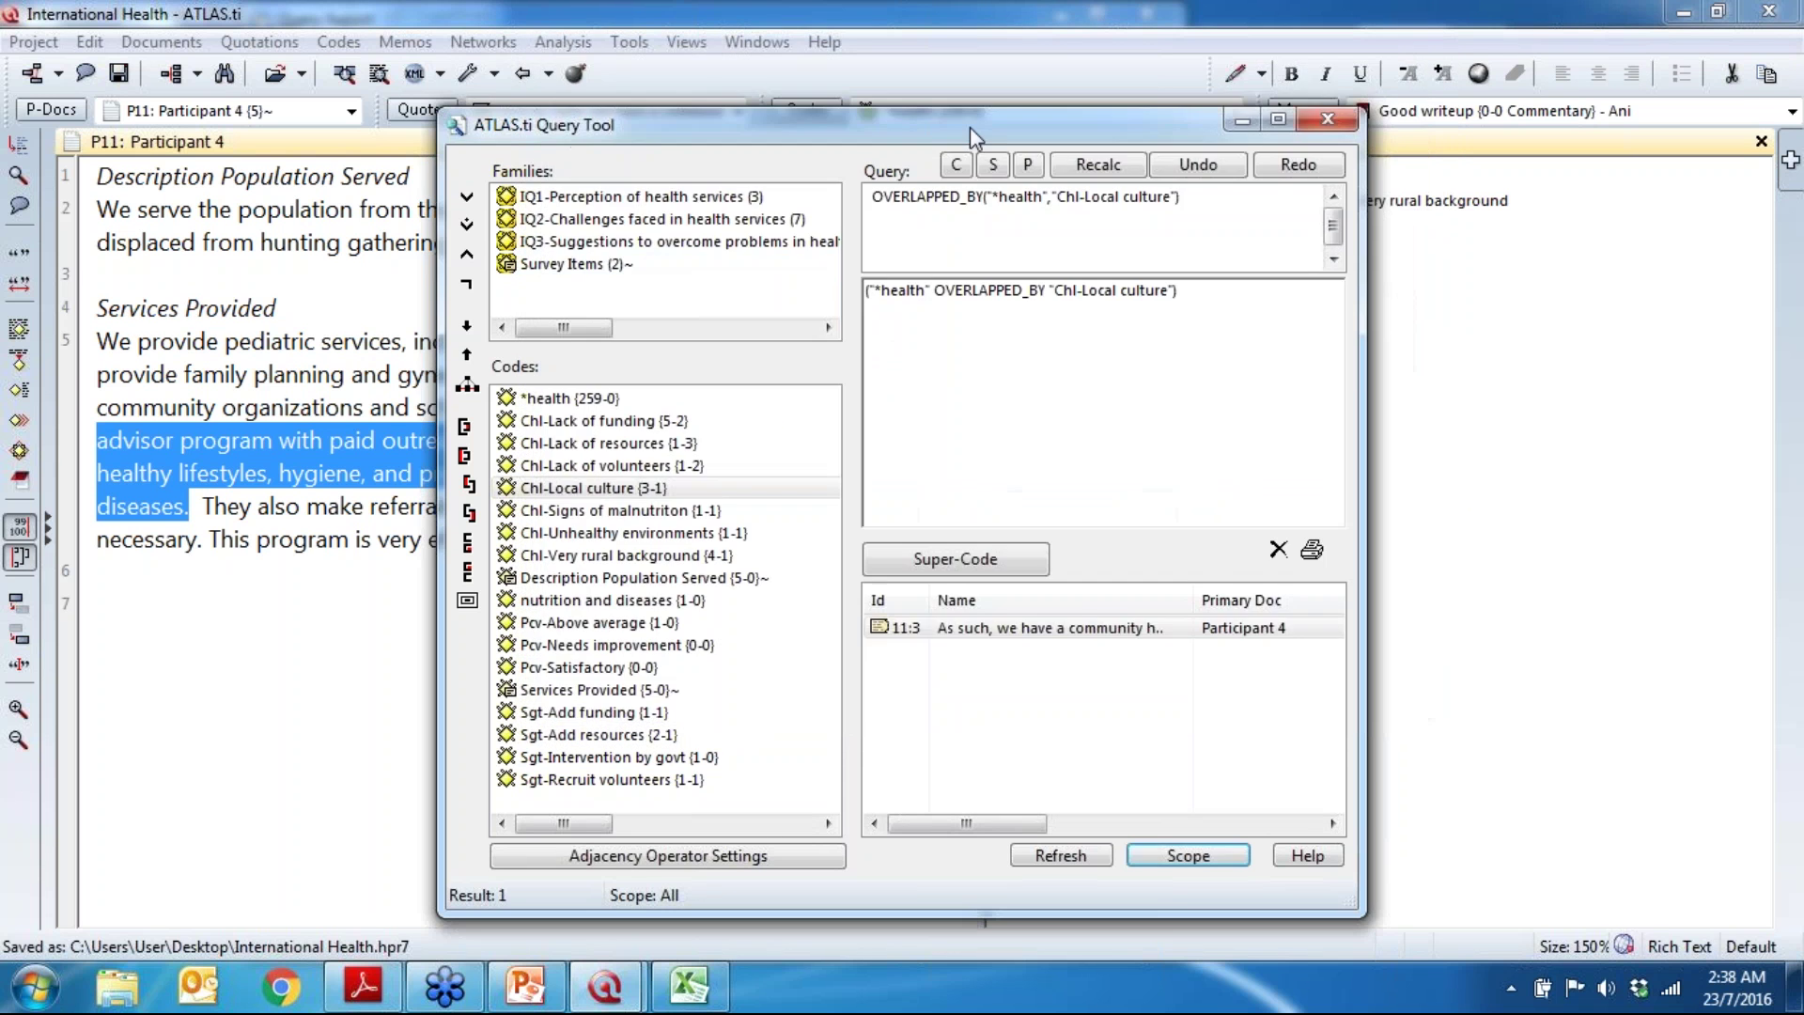
click(952, 170)
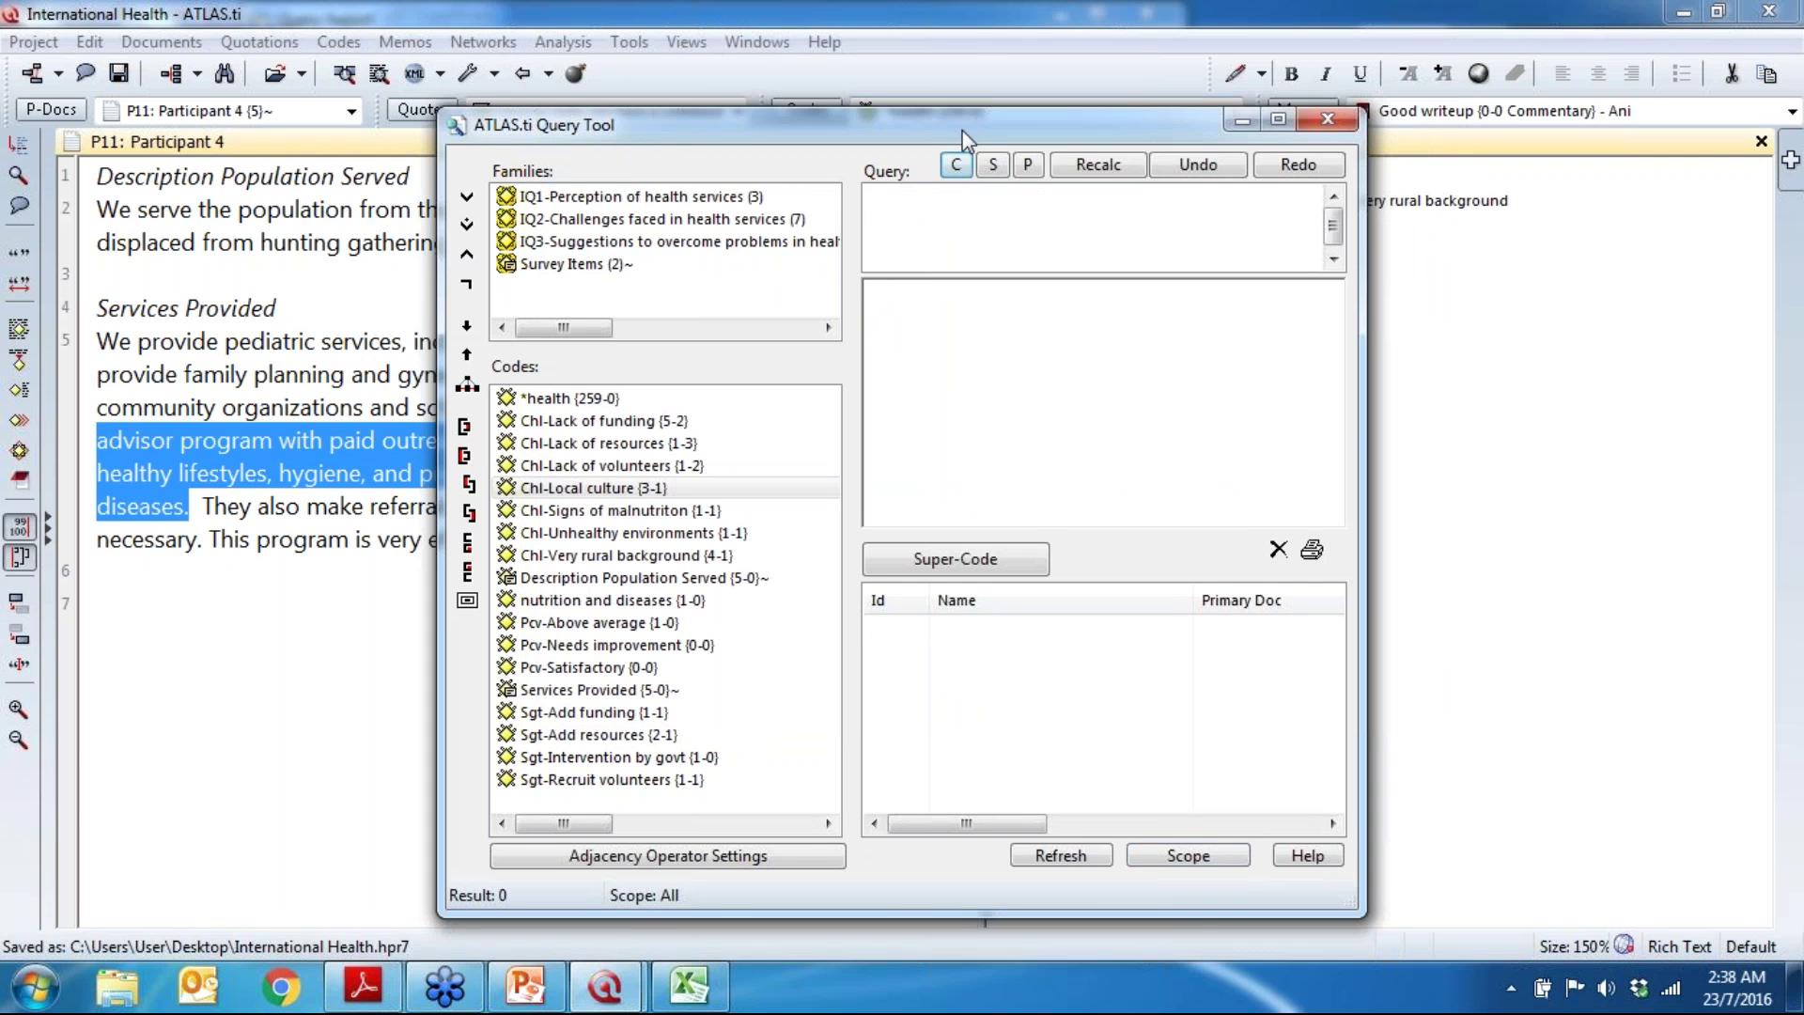
drag(963, 133, 731, 114)
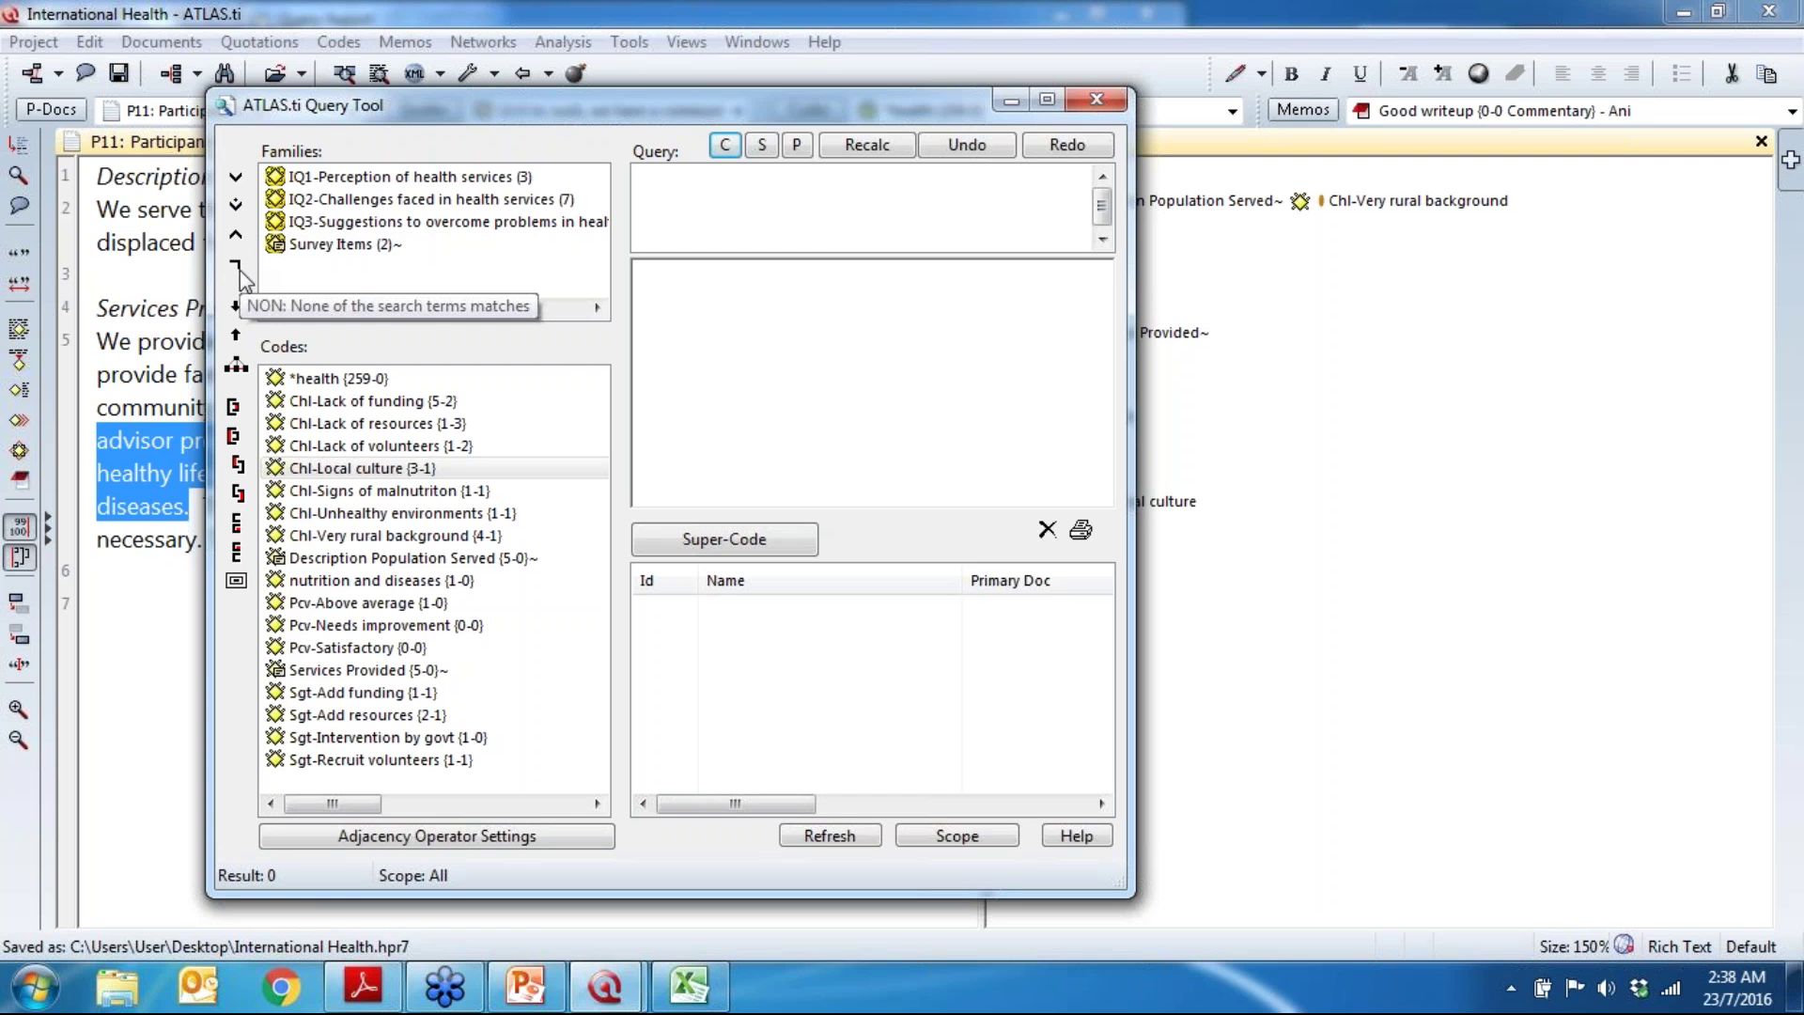
click(36, 987)
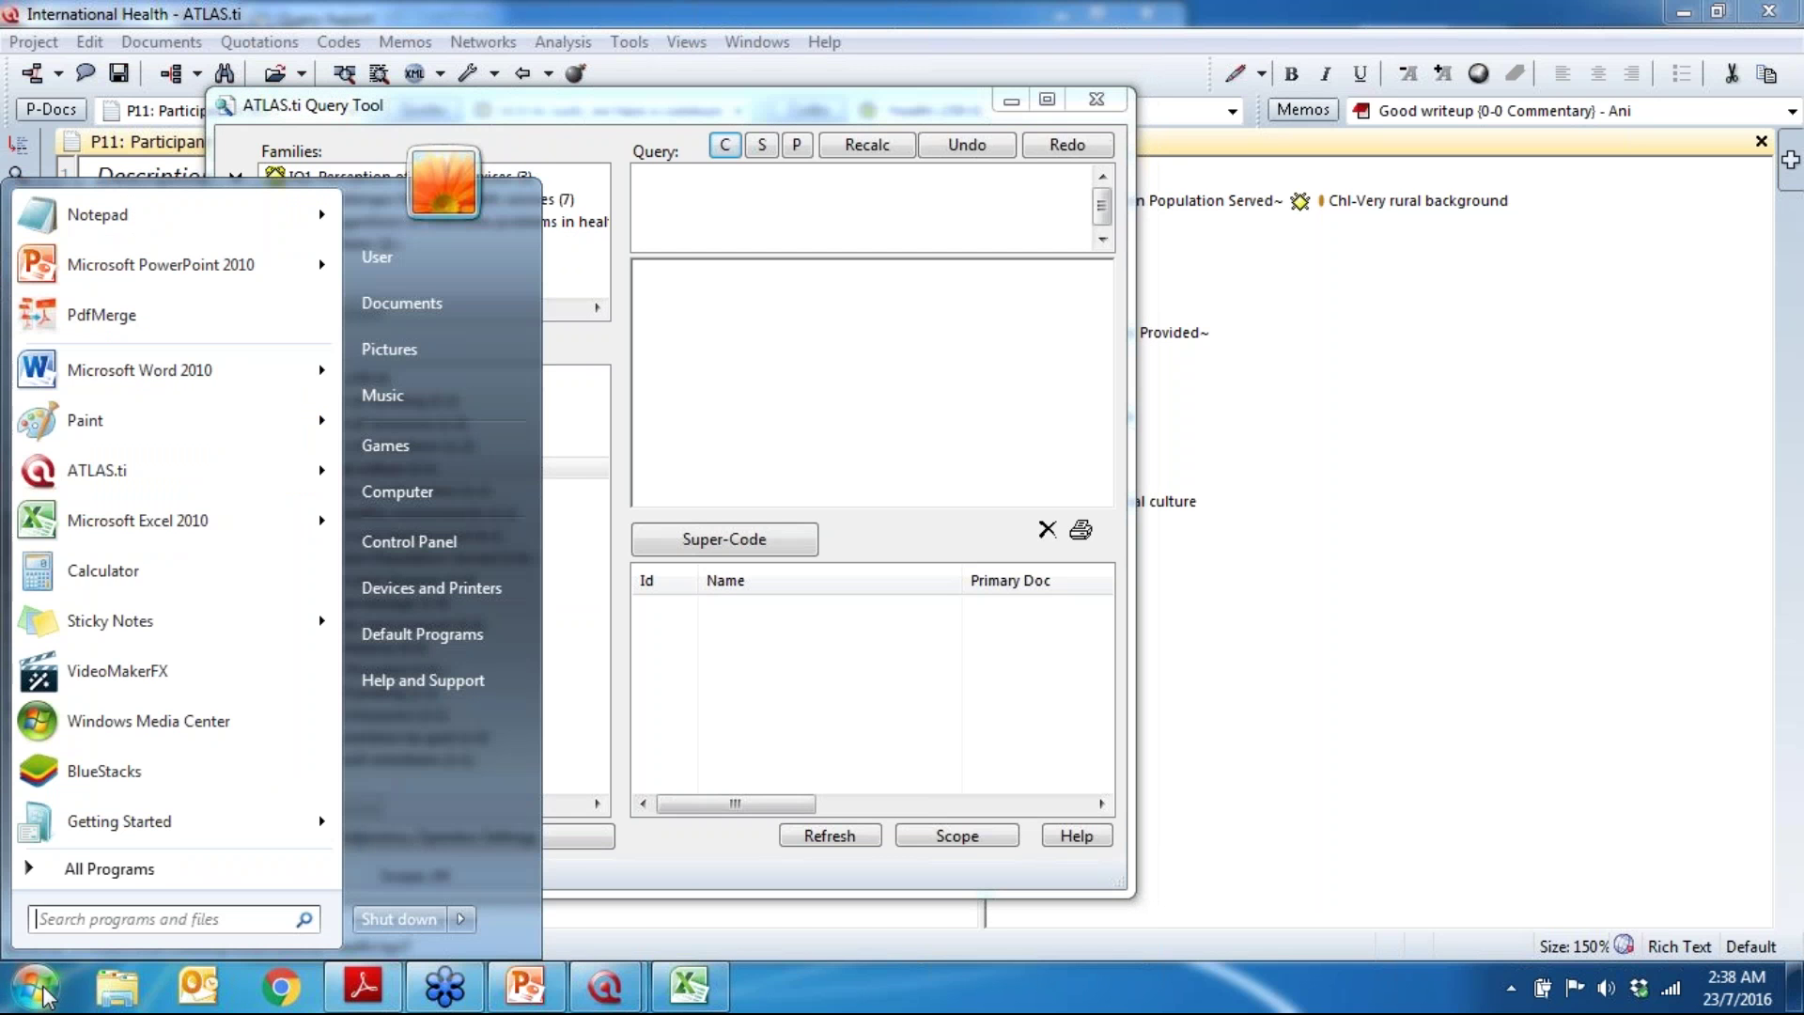
click(106, 423)
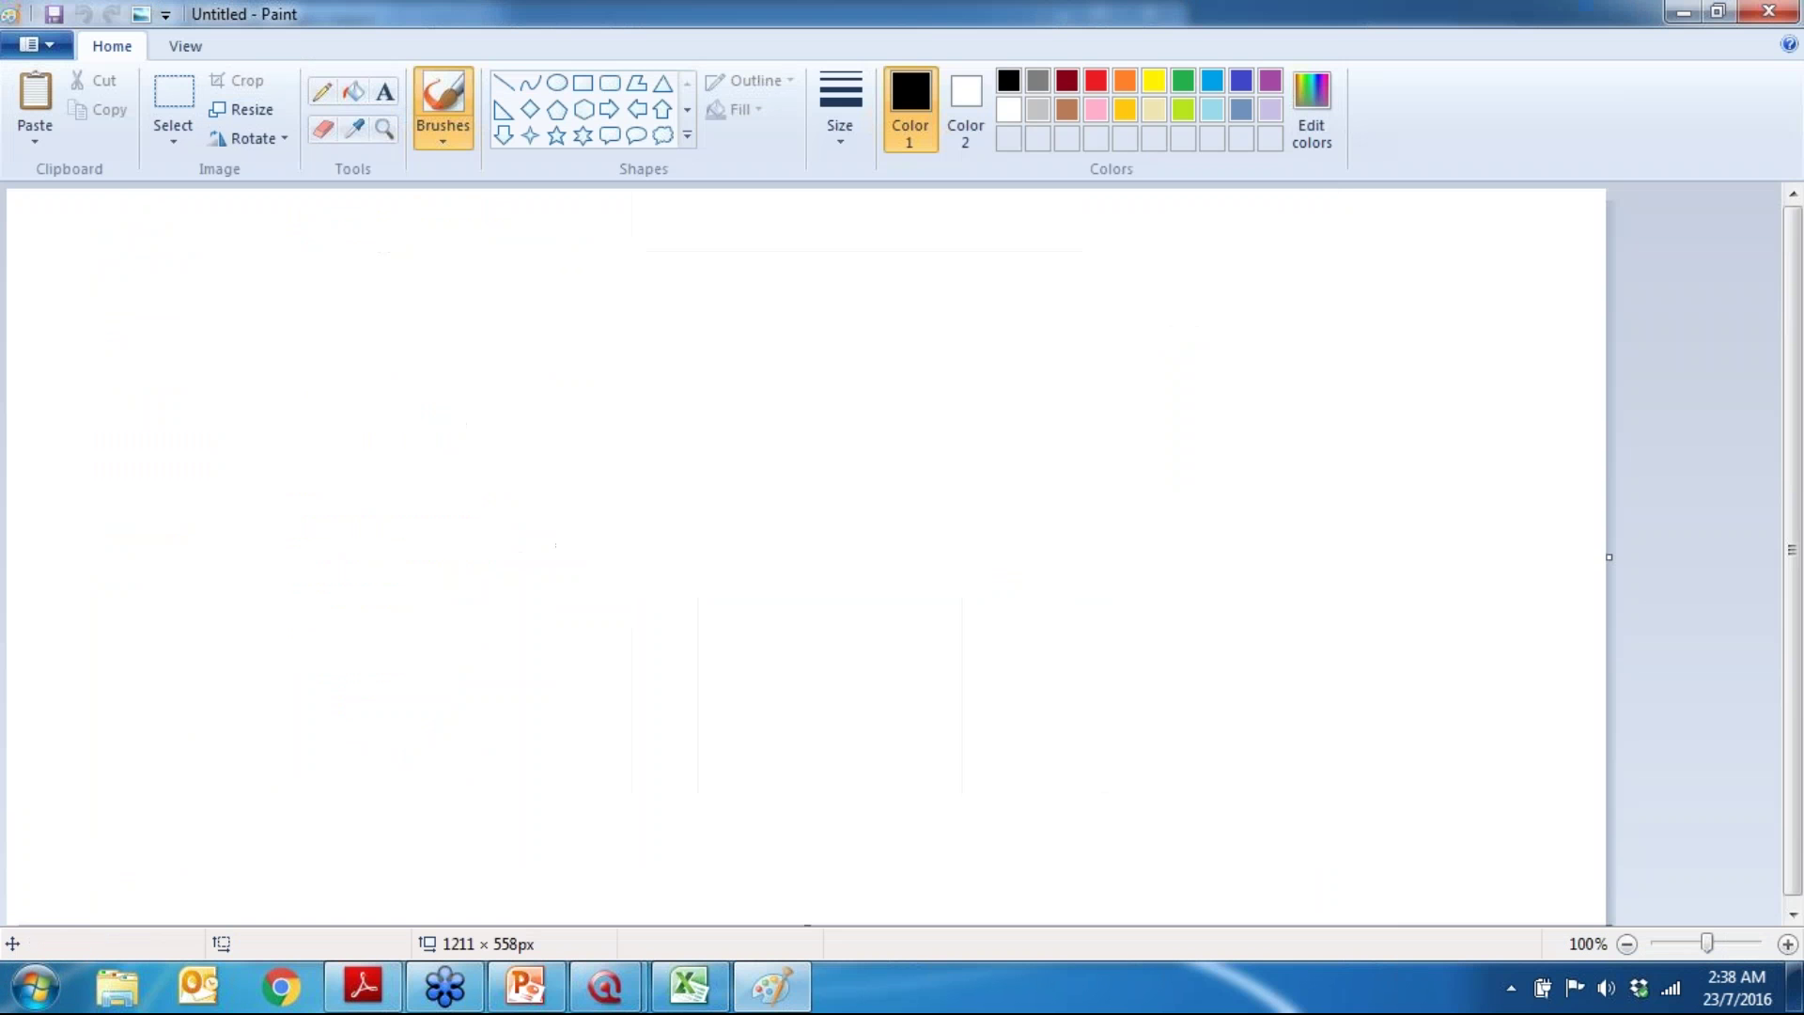
double_click(1247, 19)
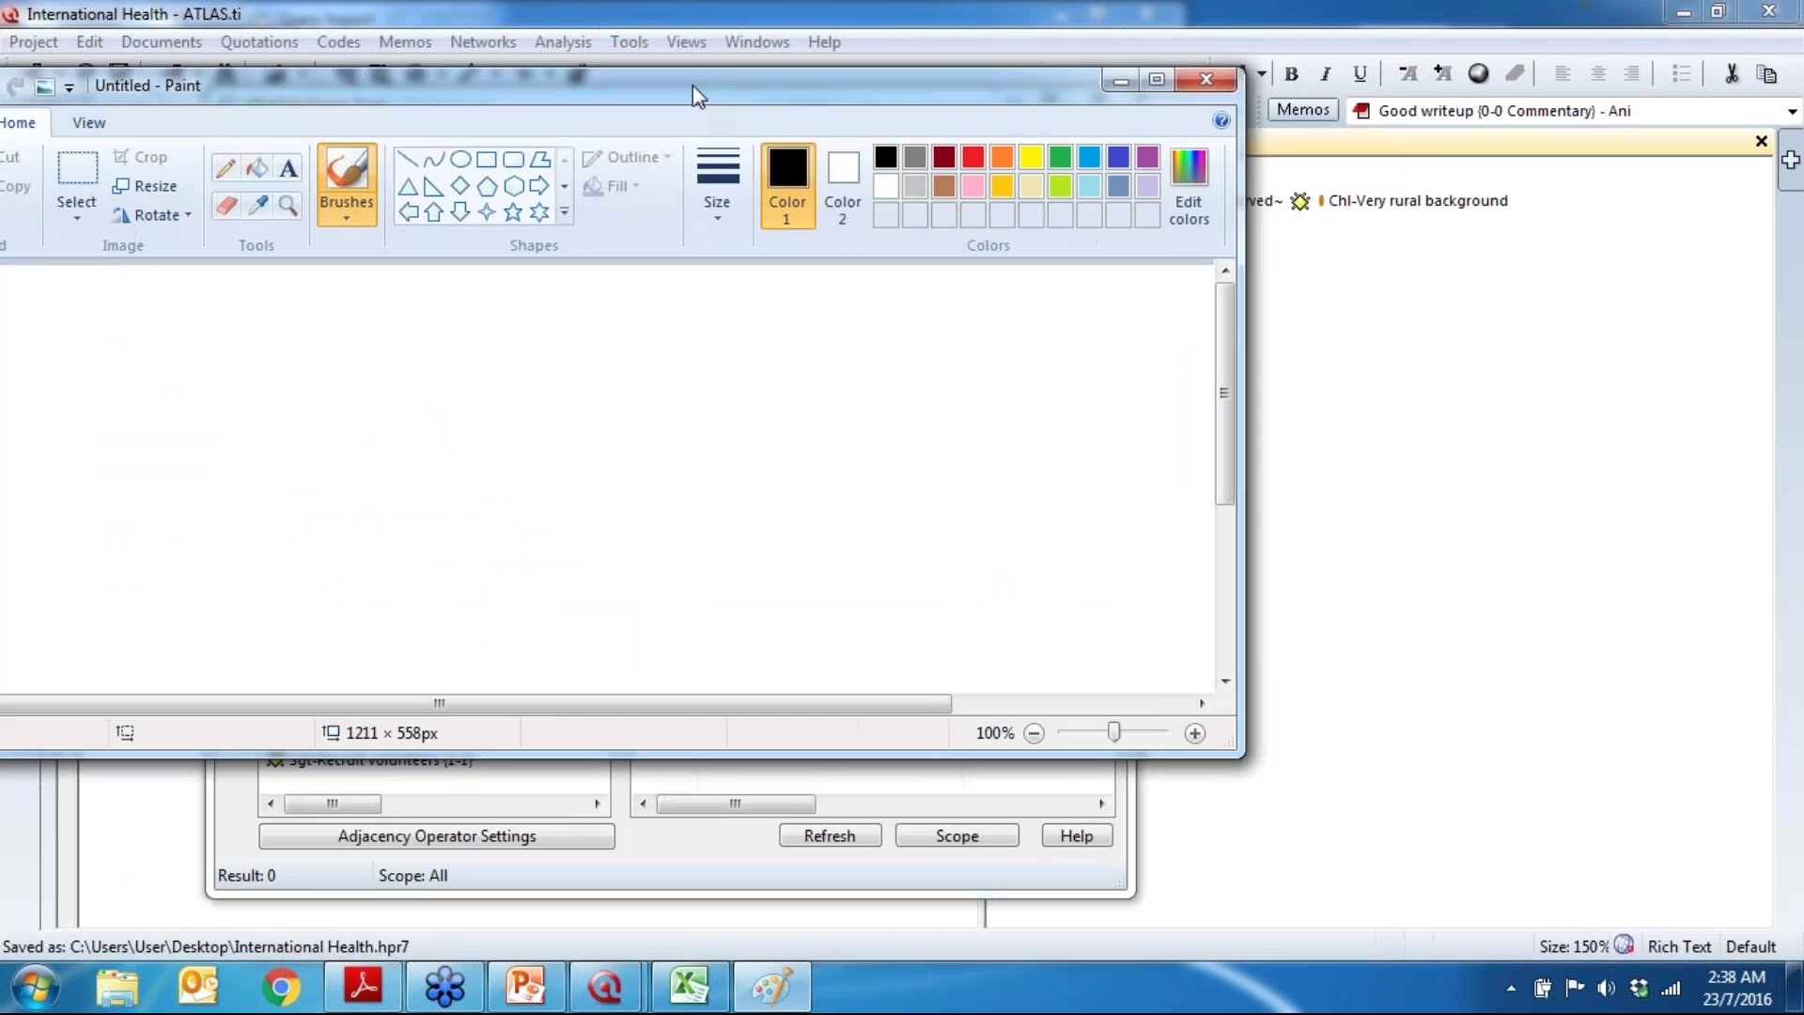
click(1205, 78)
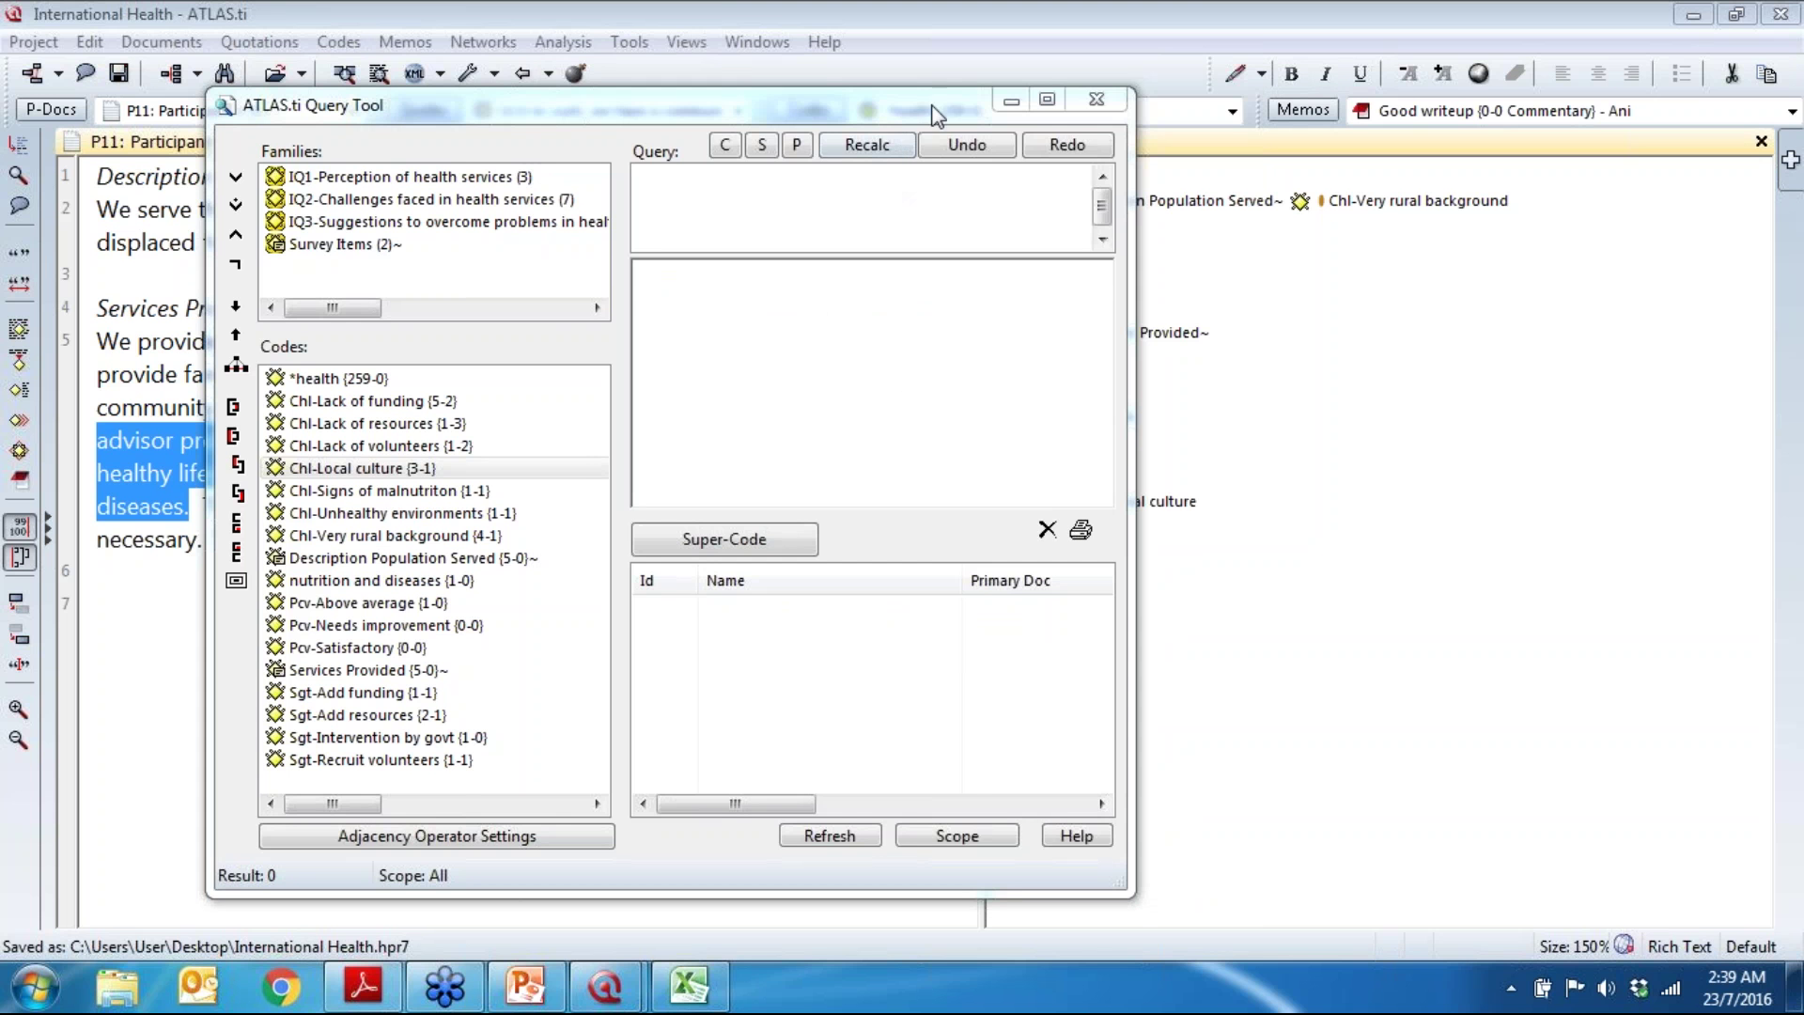
Step: Shrink the Query Tool and place it over the document text, with the coding margin of Participant 4 widened
drag(937, 89, 868, 228)
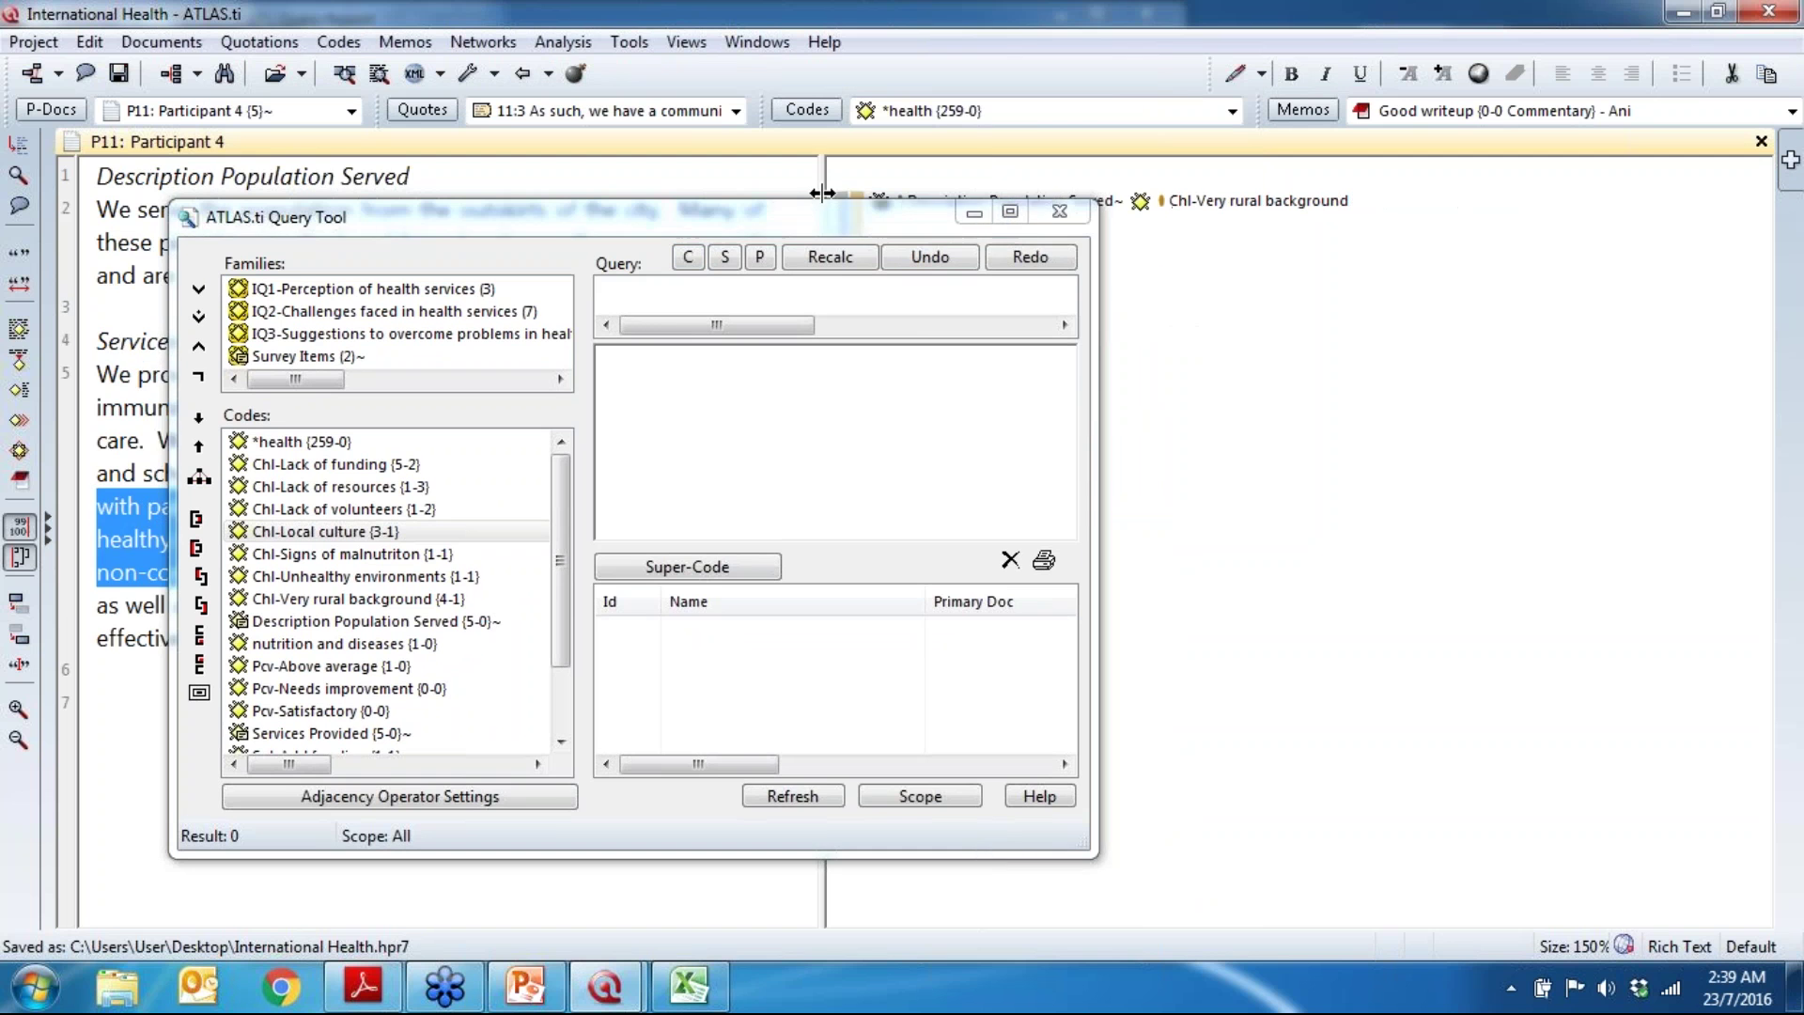
drag(791, 235, 697, 112)
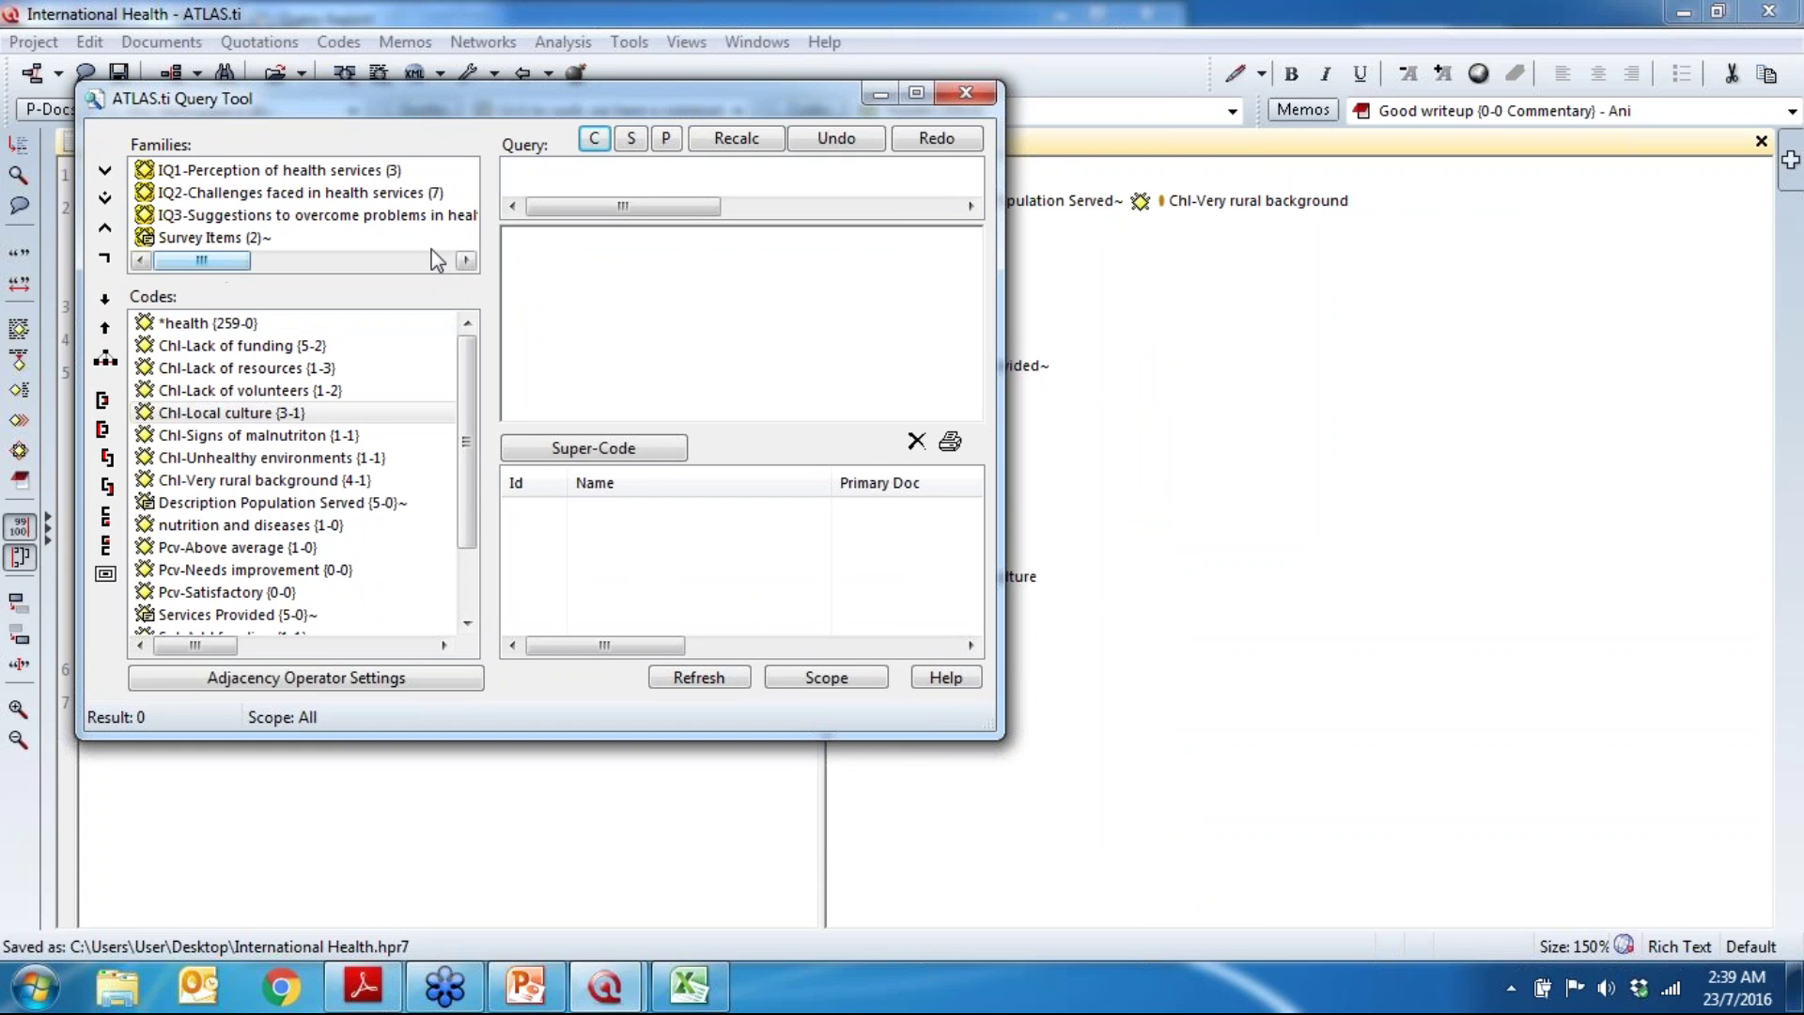
Step: Sketch a Venn diagram of two overlapping circles with the pen in the empty coding margin beside the Query Tool
click(1423, 344)
click(1502, 407)
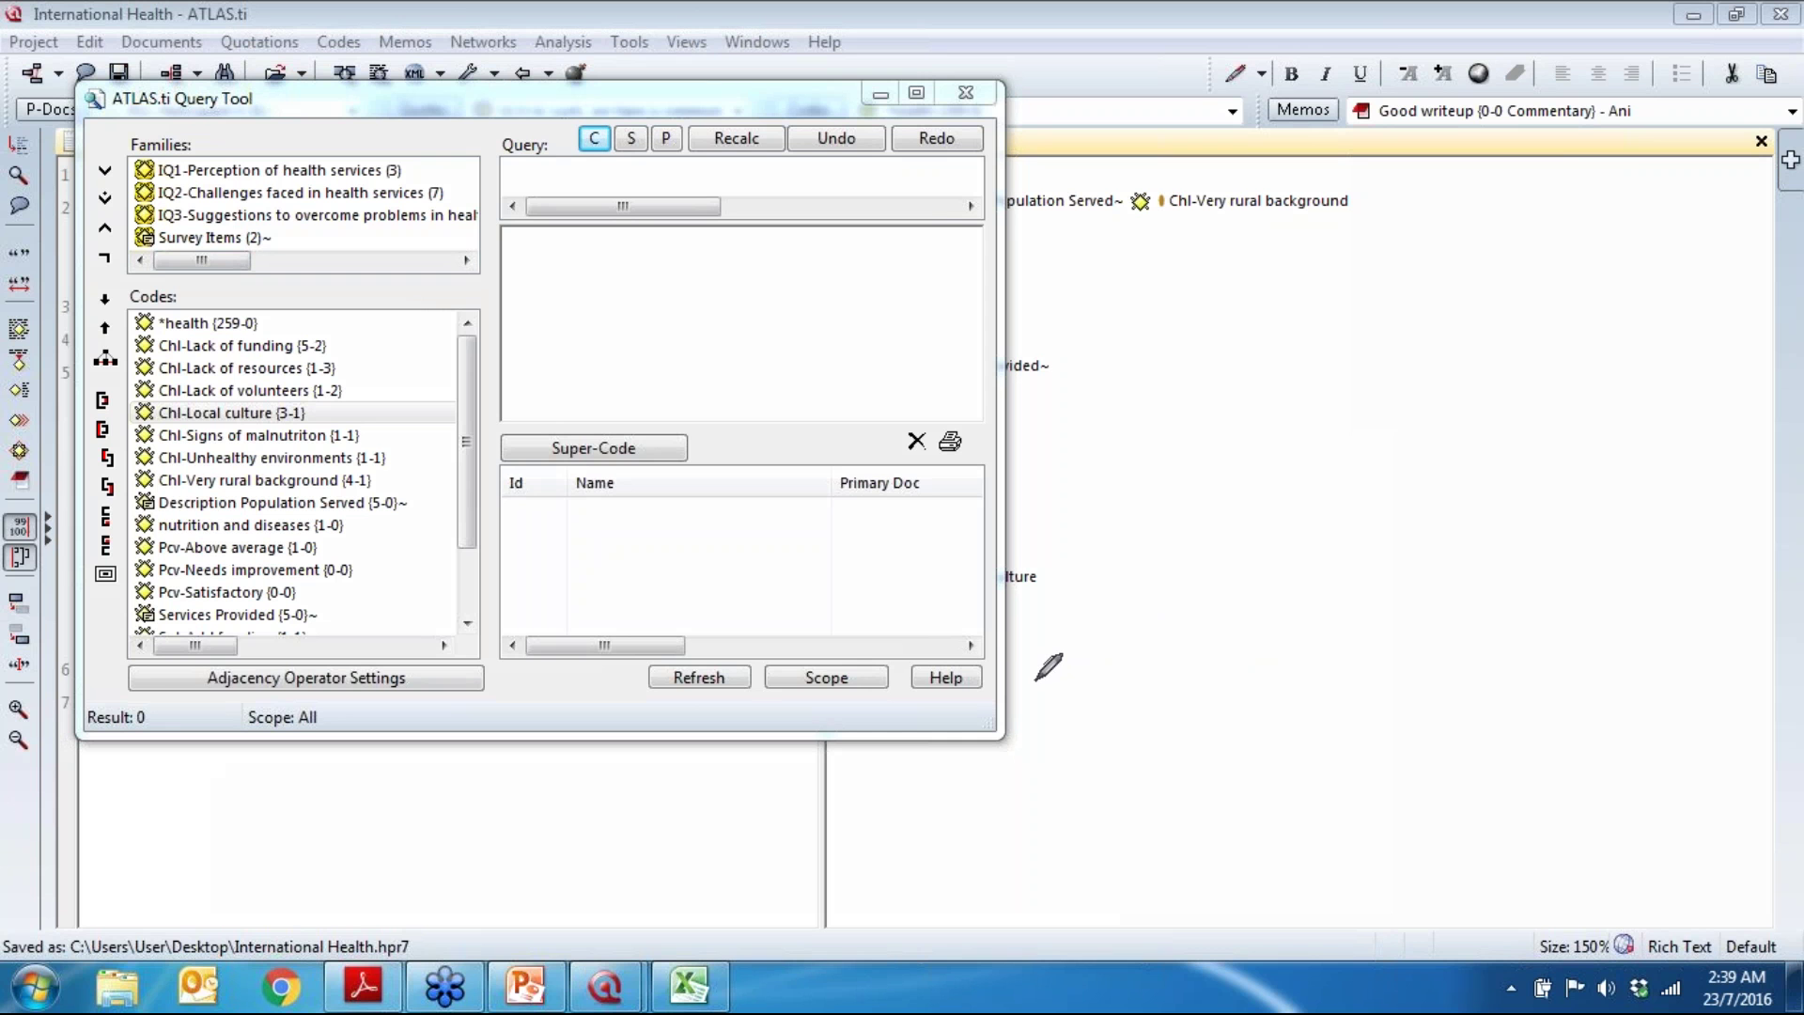
mouse_move(1035, 680)
mouse_down()
mouse_move(1039, 597)
mouse_move(1115, 517)
mouse_move(1178, 516)
mouse_move(1244, 560)
mouse_move(1249, 673)
mouse_move(1172, 712)
mouse_move(1031, 678)
mouse_up()
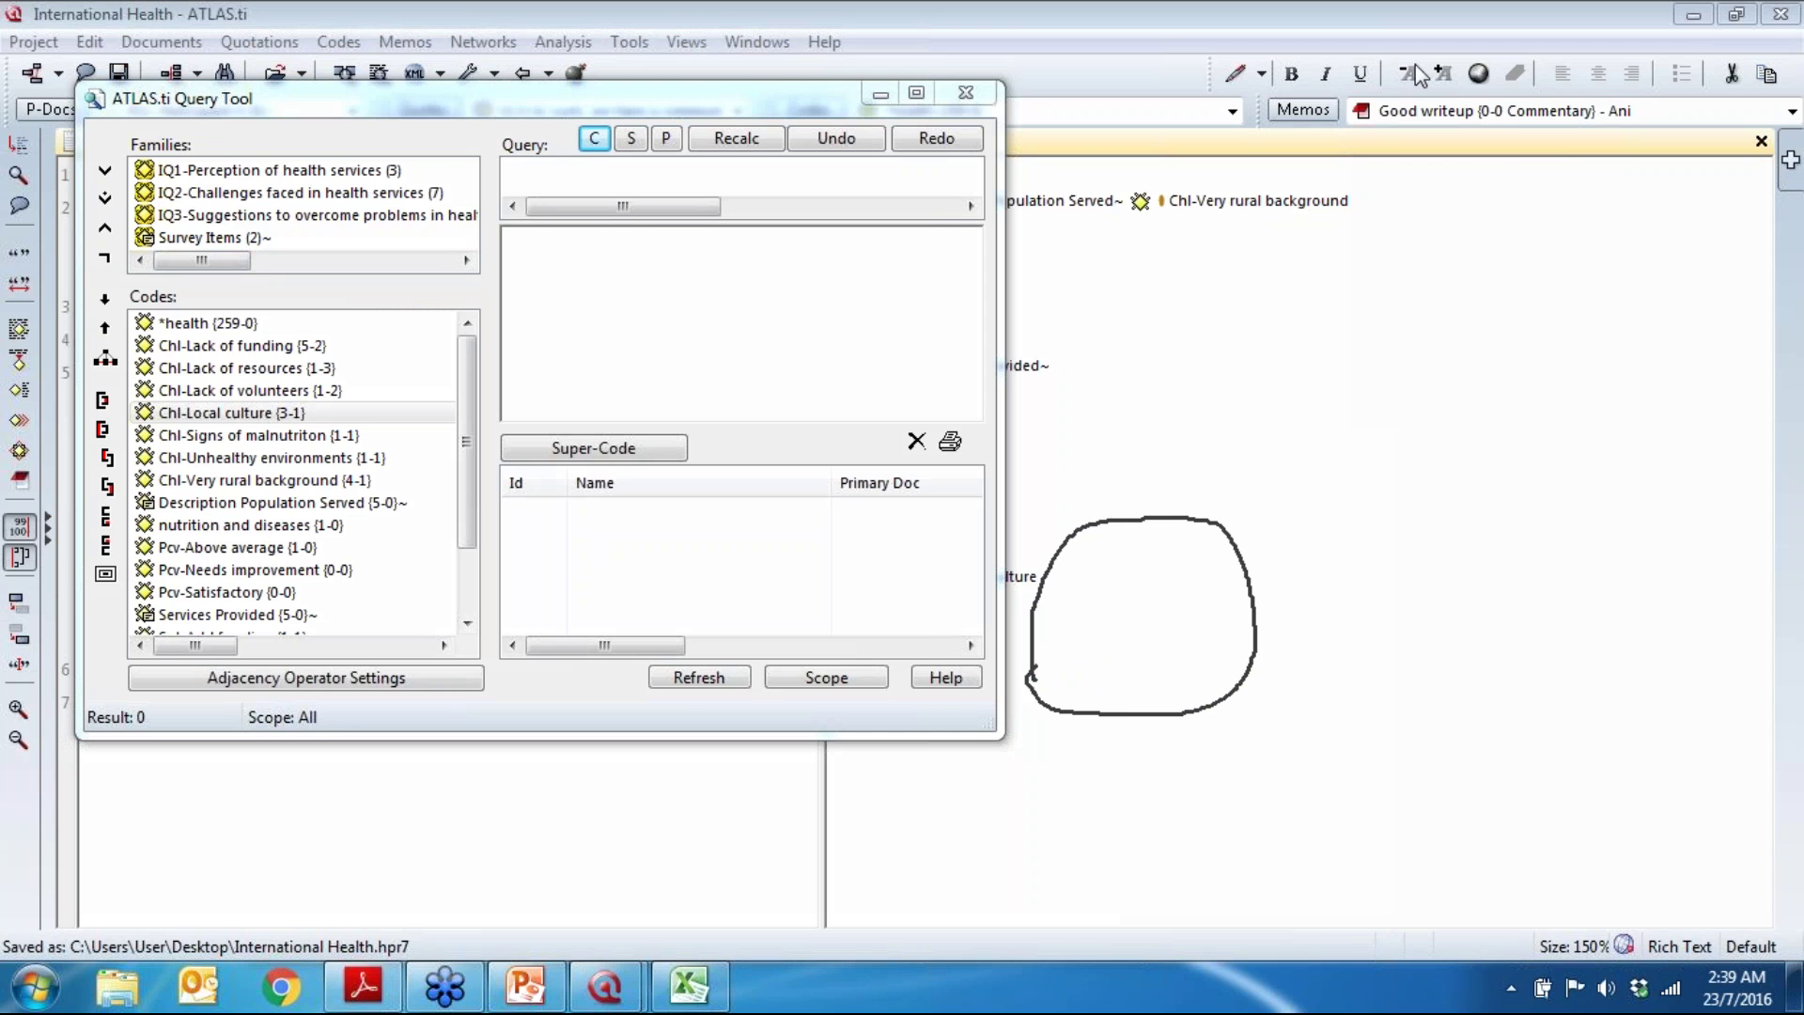
mouse_move(1276, 714)
mouse_down()
mouse_move(1208, 656)
mouse_move(1193, 573)
mouse_move(1296, 469)
mouse_move(1353, 479)
mouse_move(1400, 613)
mouse_move(1376, 680)
mouse_move(1260, 711)
mouse_up()
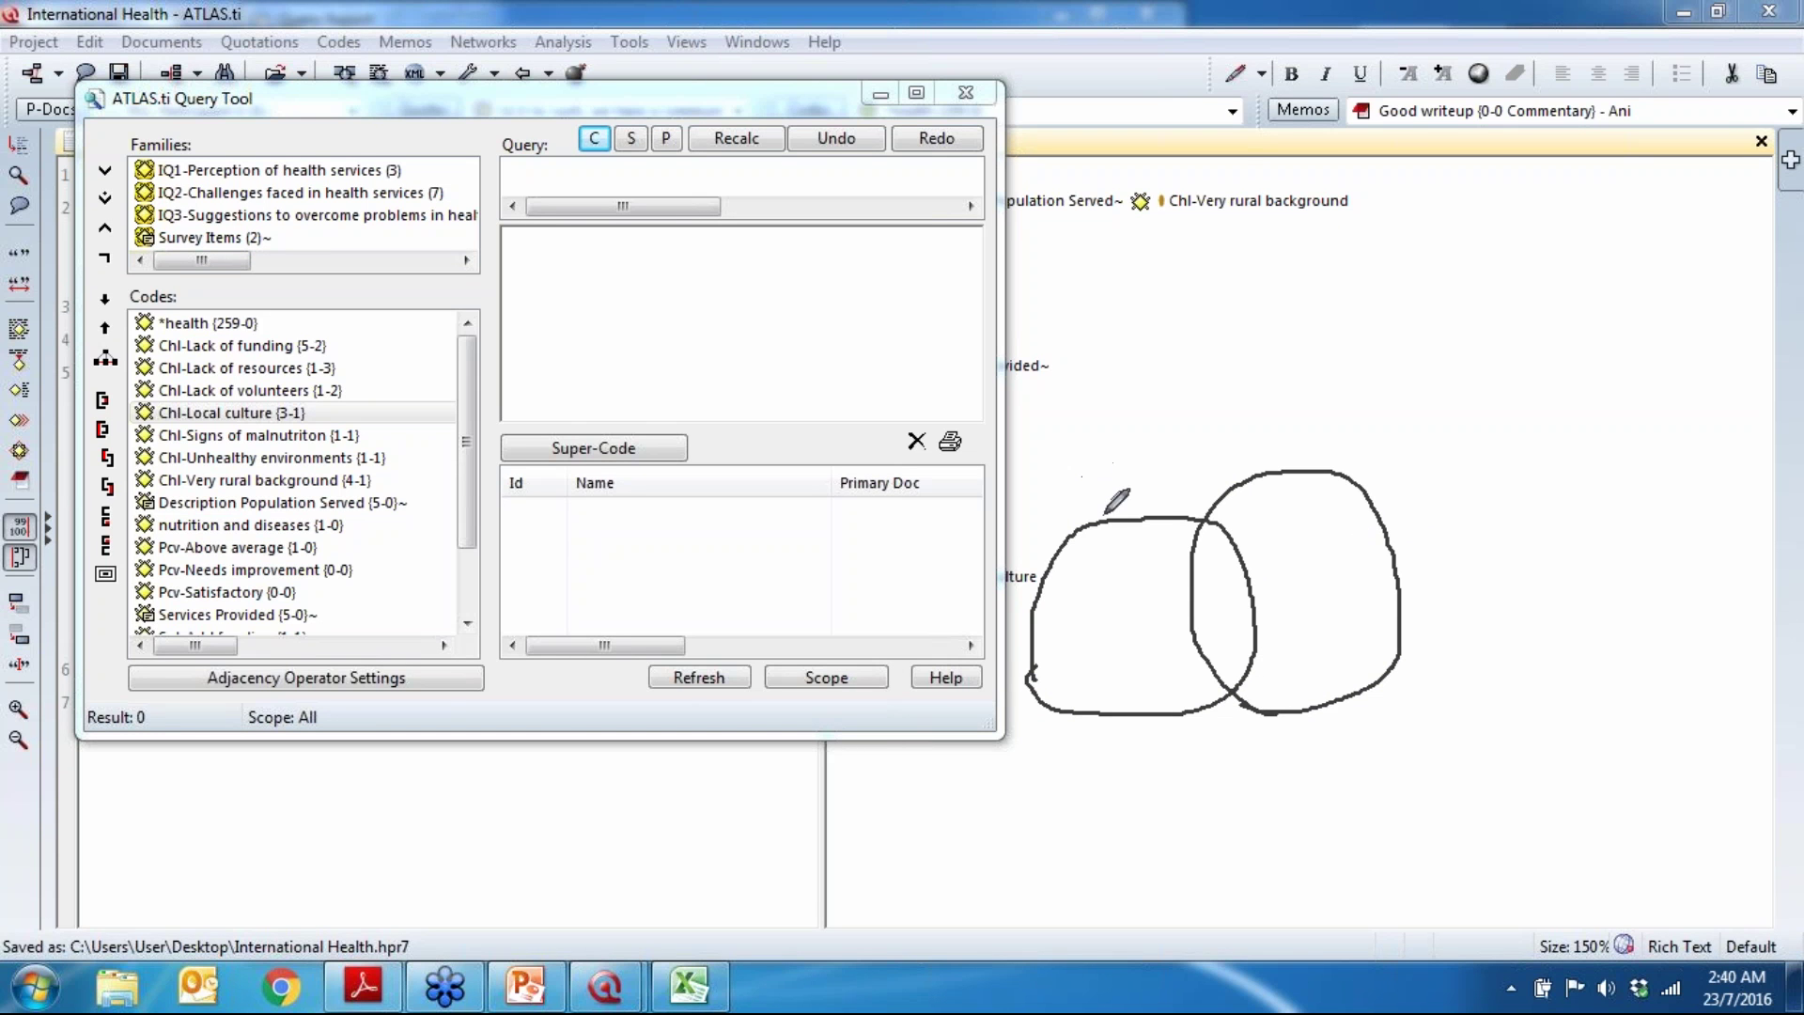
Step: Label the circles A and B and write 1 and 2 in A only, 3 in the overlap and 4 in B only
mouse_move(1087, 509)
mouse_down()
mouse_move(1106, 462)
mouse_move(1118, 510)
mouse_move(1120, 494)
mouse_up()
mouse_move(1416, 523)
mouse_down()
mouse_move(1418, 482)
mouse_move(1456, 524)
mouse_move(1423, 533)
mouse_up()
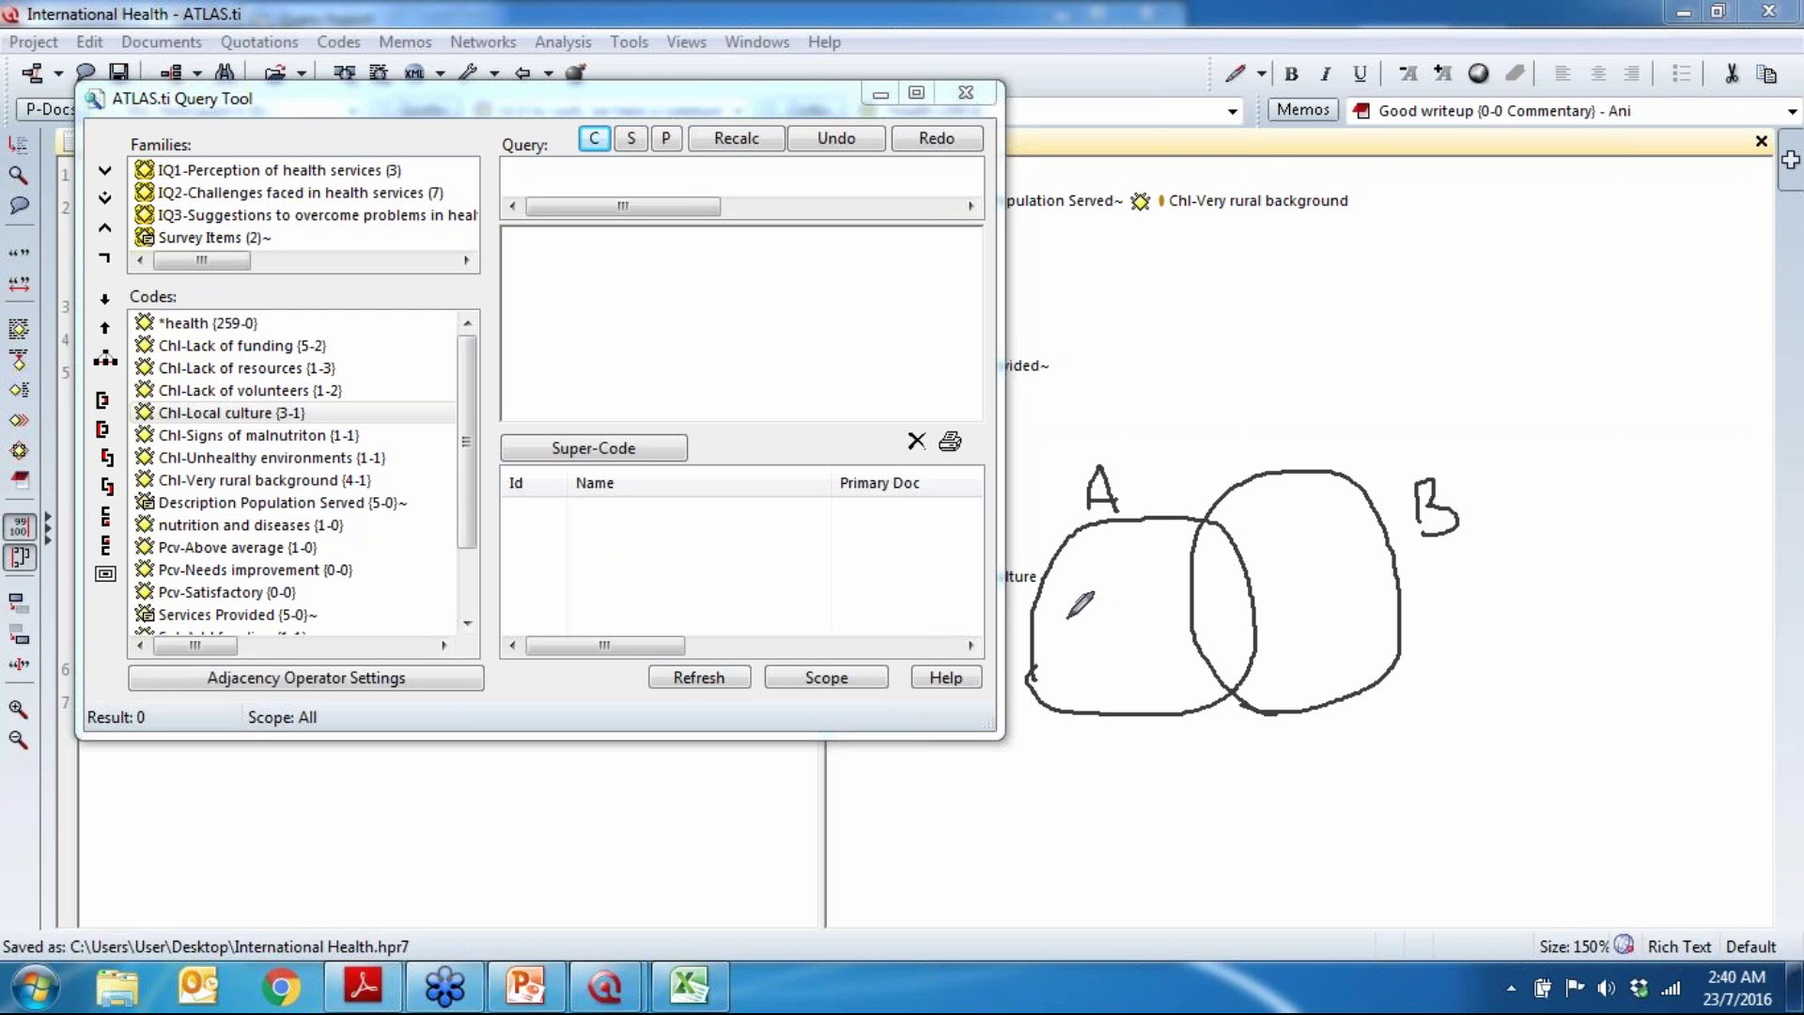
drag(1067, 618, 1065, 646)
mouse_move(1133, 562)
mouse_down()
mouse_move(1154, 554)
mouse_move(1141, 575)
mouse_move(1165, 601)
mouse_move(1238, 566)
mouse_move(1249, 597)
mouse_move(1213, 627)
mouse_up()
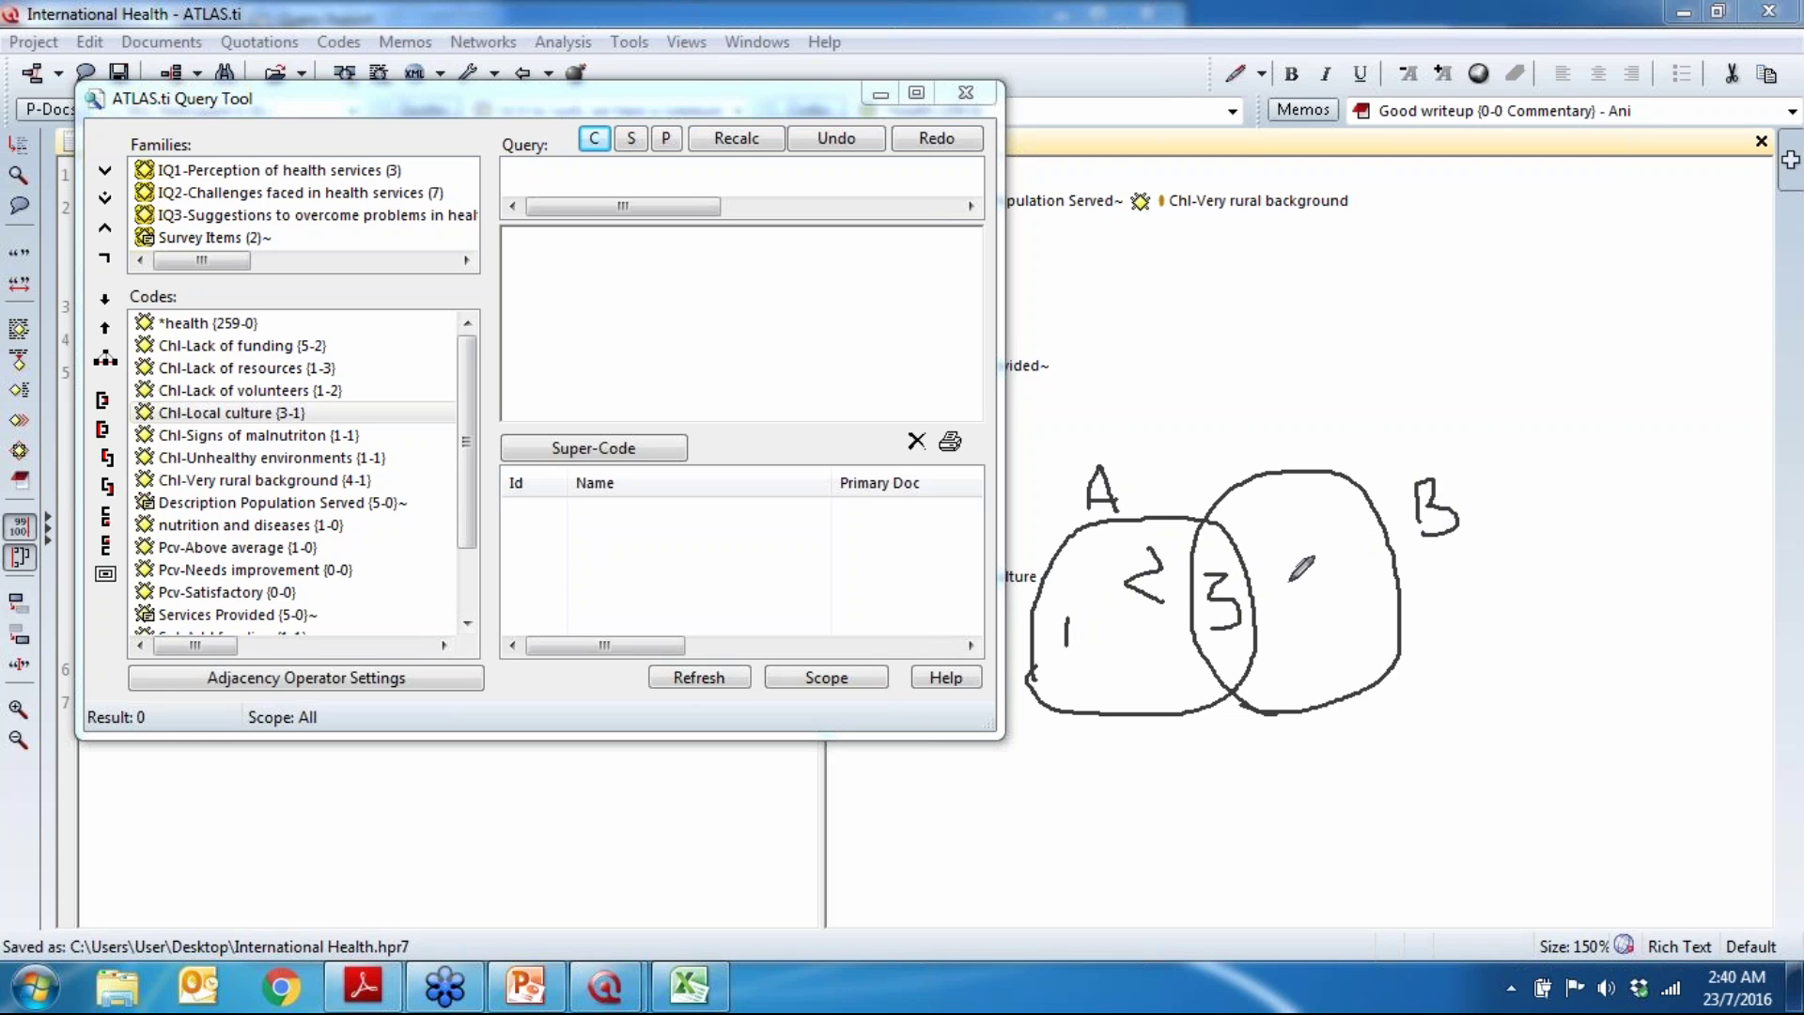
mouse_move(1298, 577)
mouse_down()
mouse_move(1325, 621)
mouse_move(1349, 621)
mouse_move(1308, 653)
mouse_up()
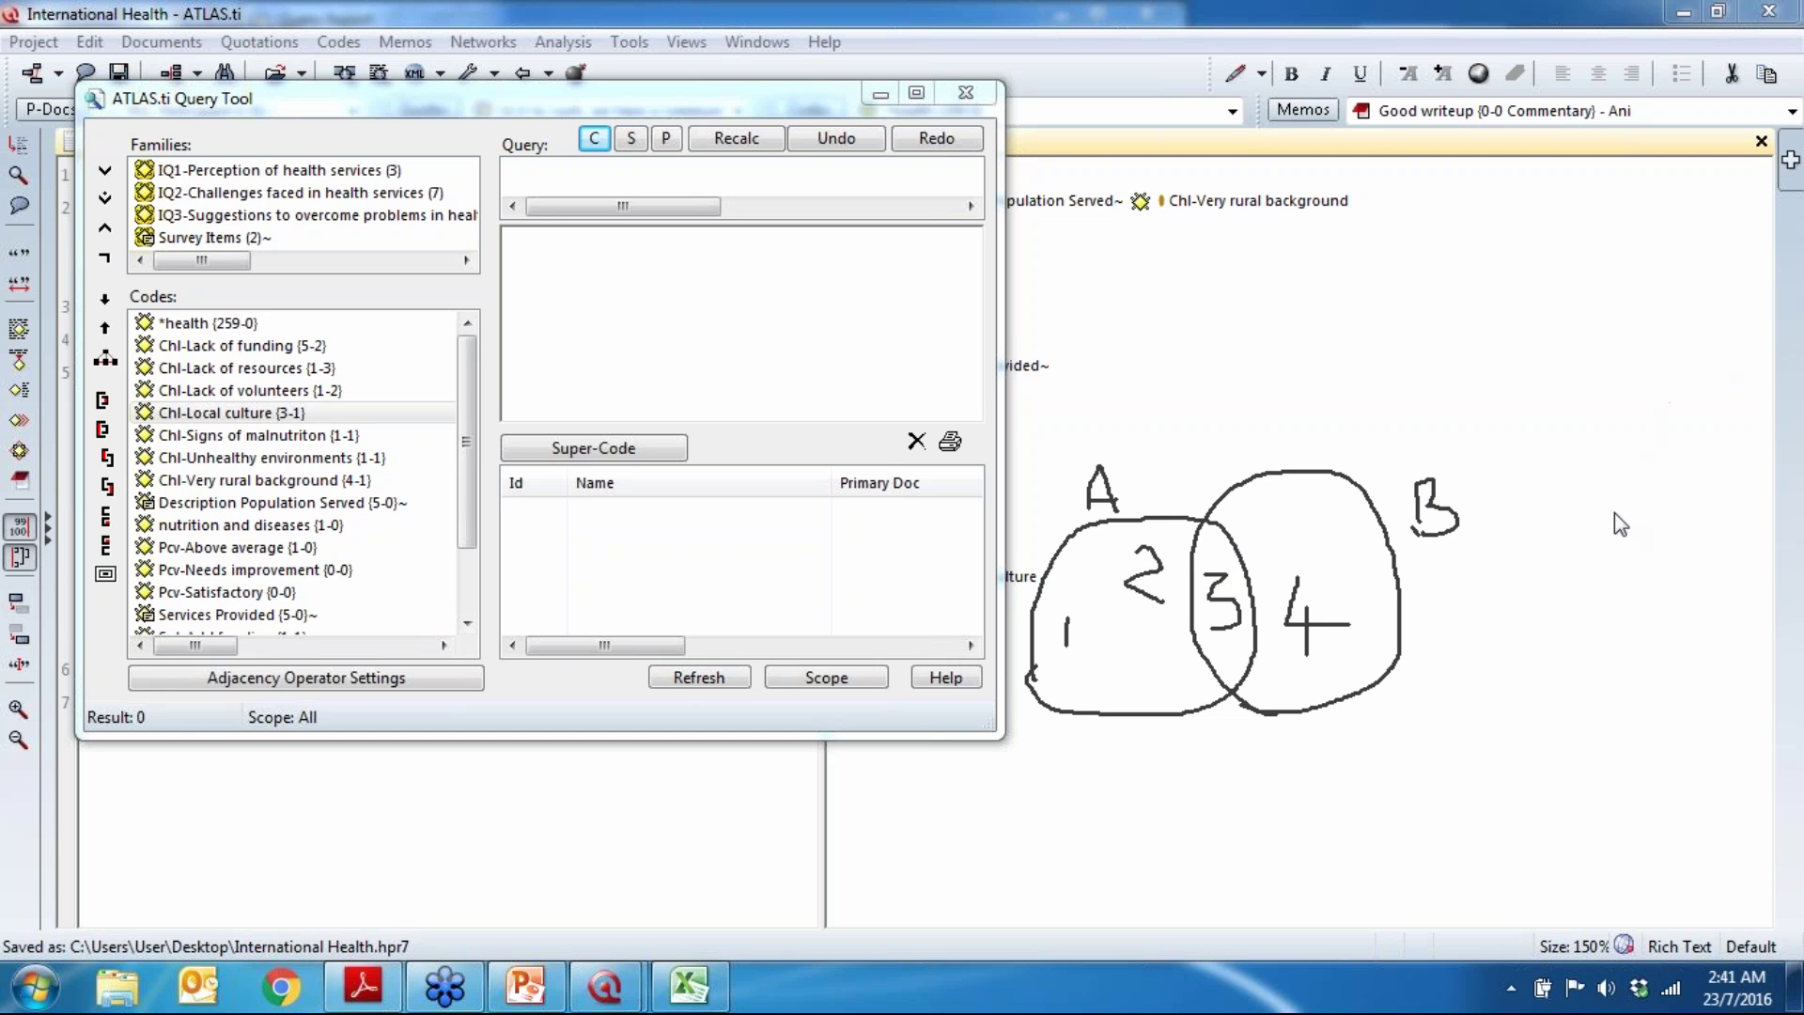
Step: Shade the full area of both Venn circles with the yellow highlighter to illustrate the OR operator
click(1360, 560)
click(218, 131)
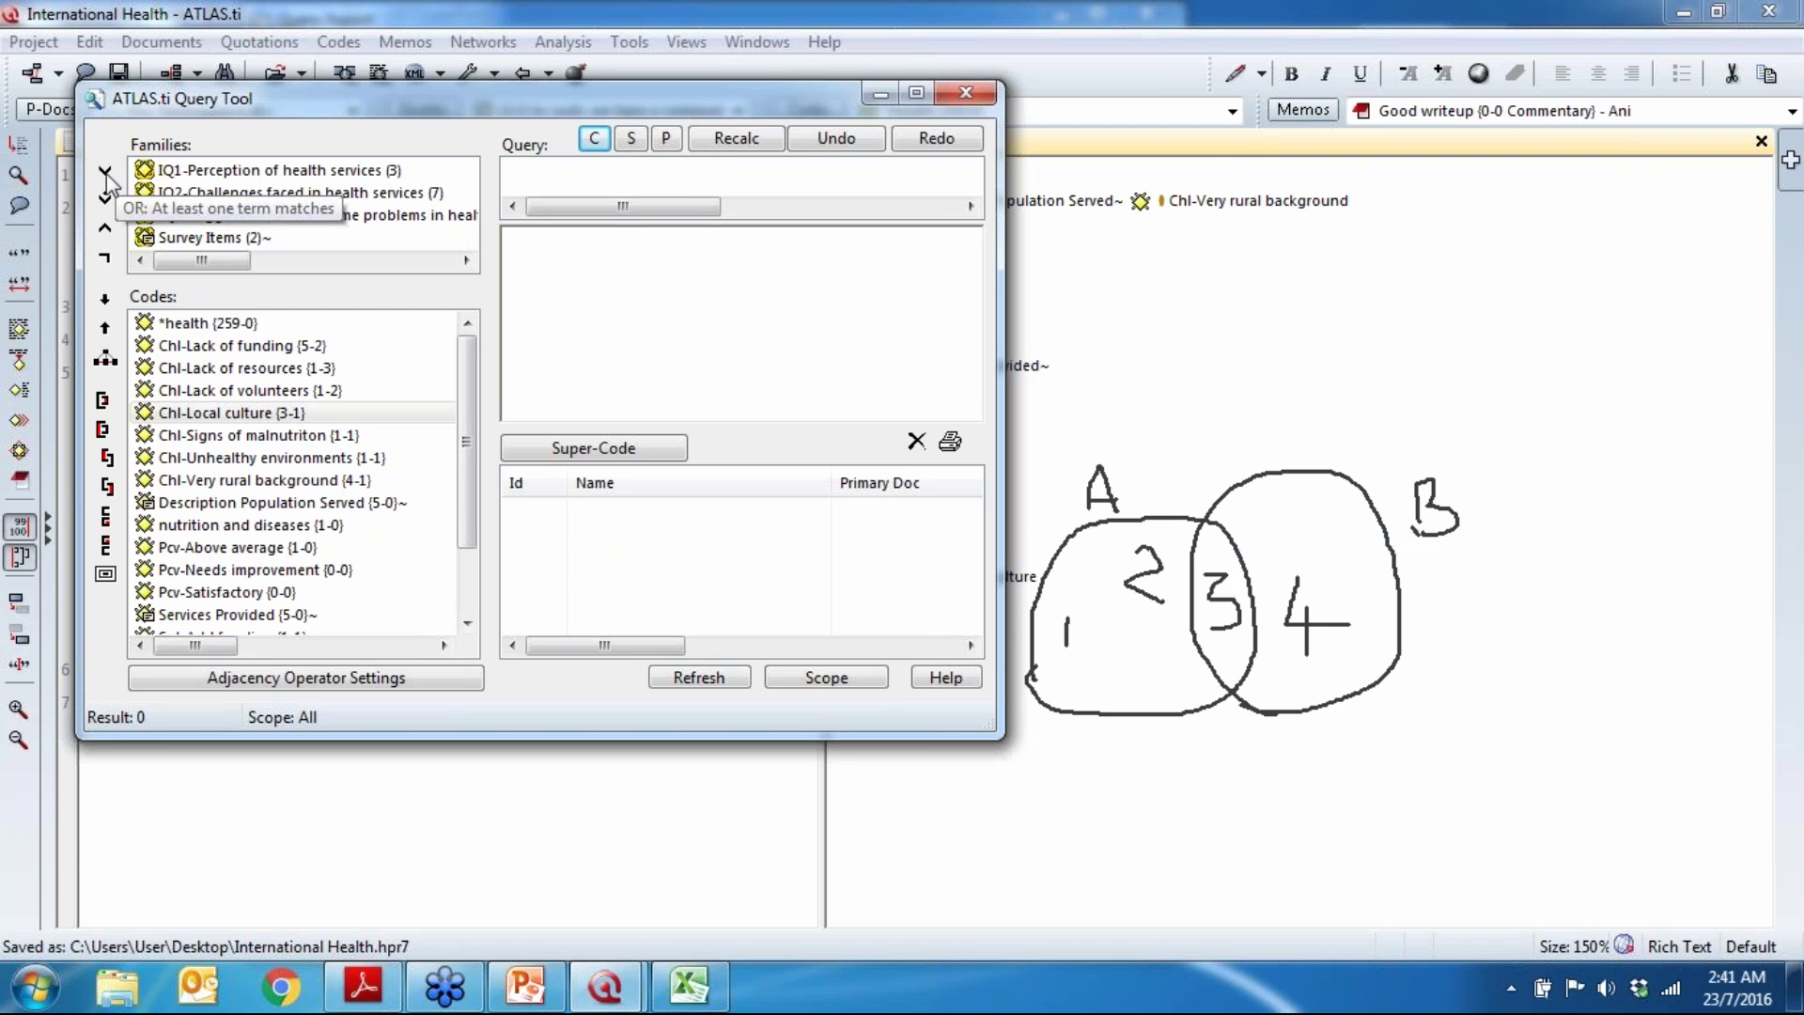
click(1794, 348)
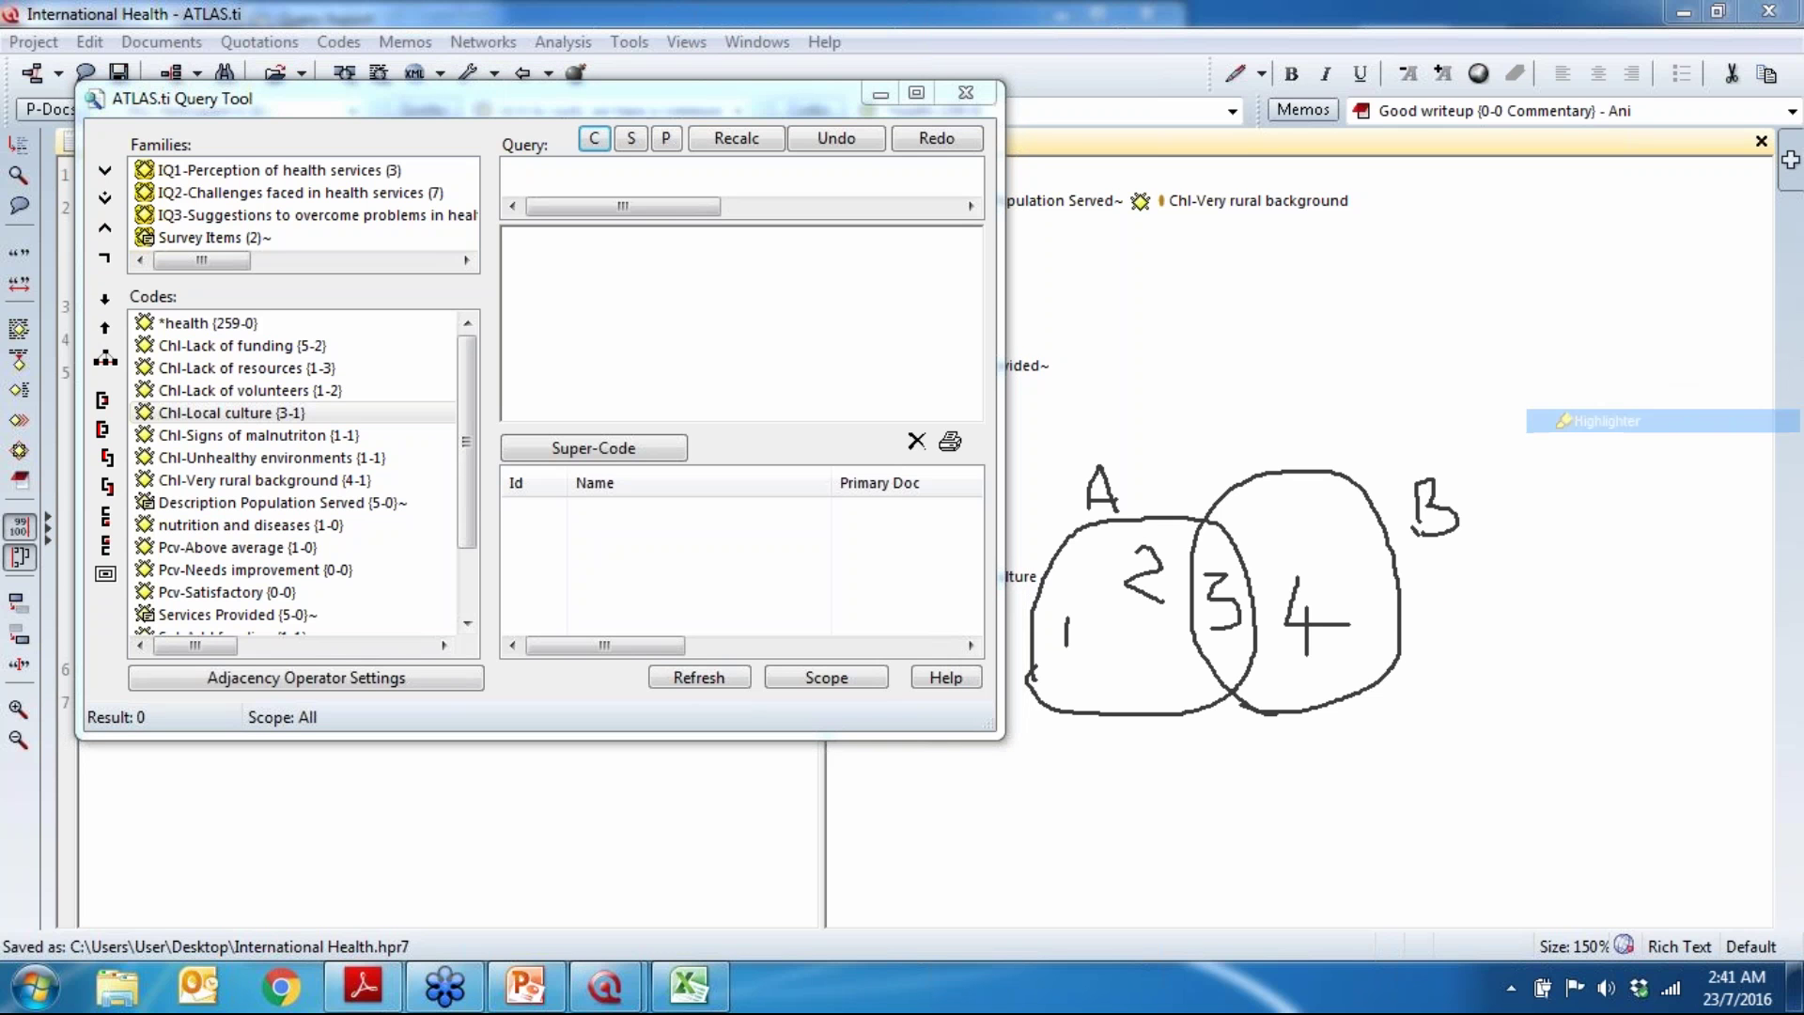
mouse_move(1359, 645)
mouse_down()
mouse_move(1302, 679)
mouse_move(1352, 526)
mouse_move(1286, 572)
mouse_move(1320, 498)
mouse_move(1172, 578)
mouse_move(1150, 656)
mouse_move(1178, 610)
mouse_move(1150, 534)
mouse_move(1091, 559)
mouse_move(1039, 643)
mouse_move(1097, 644)
mouse_move(1124, 566)
mouse_move(1118, 670)
mouse_up()
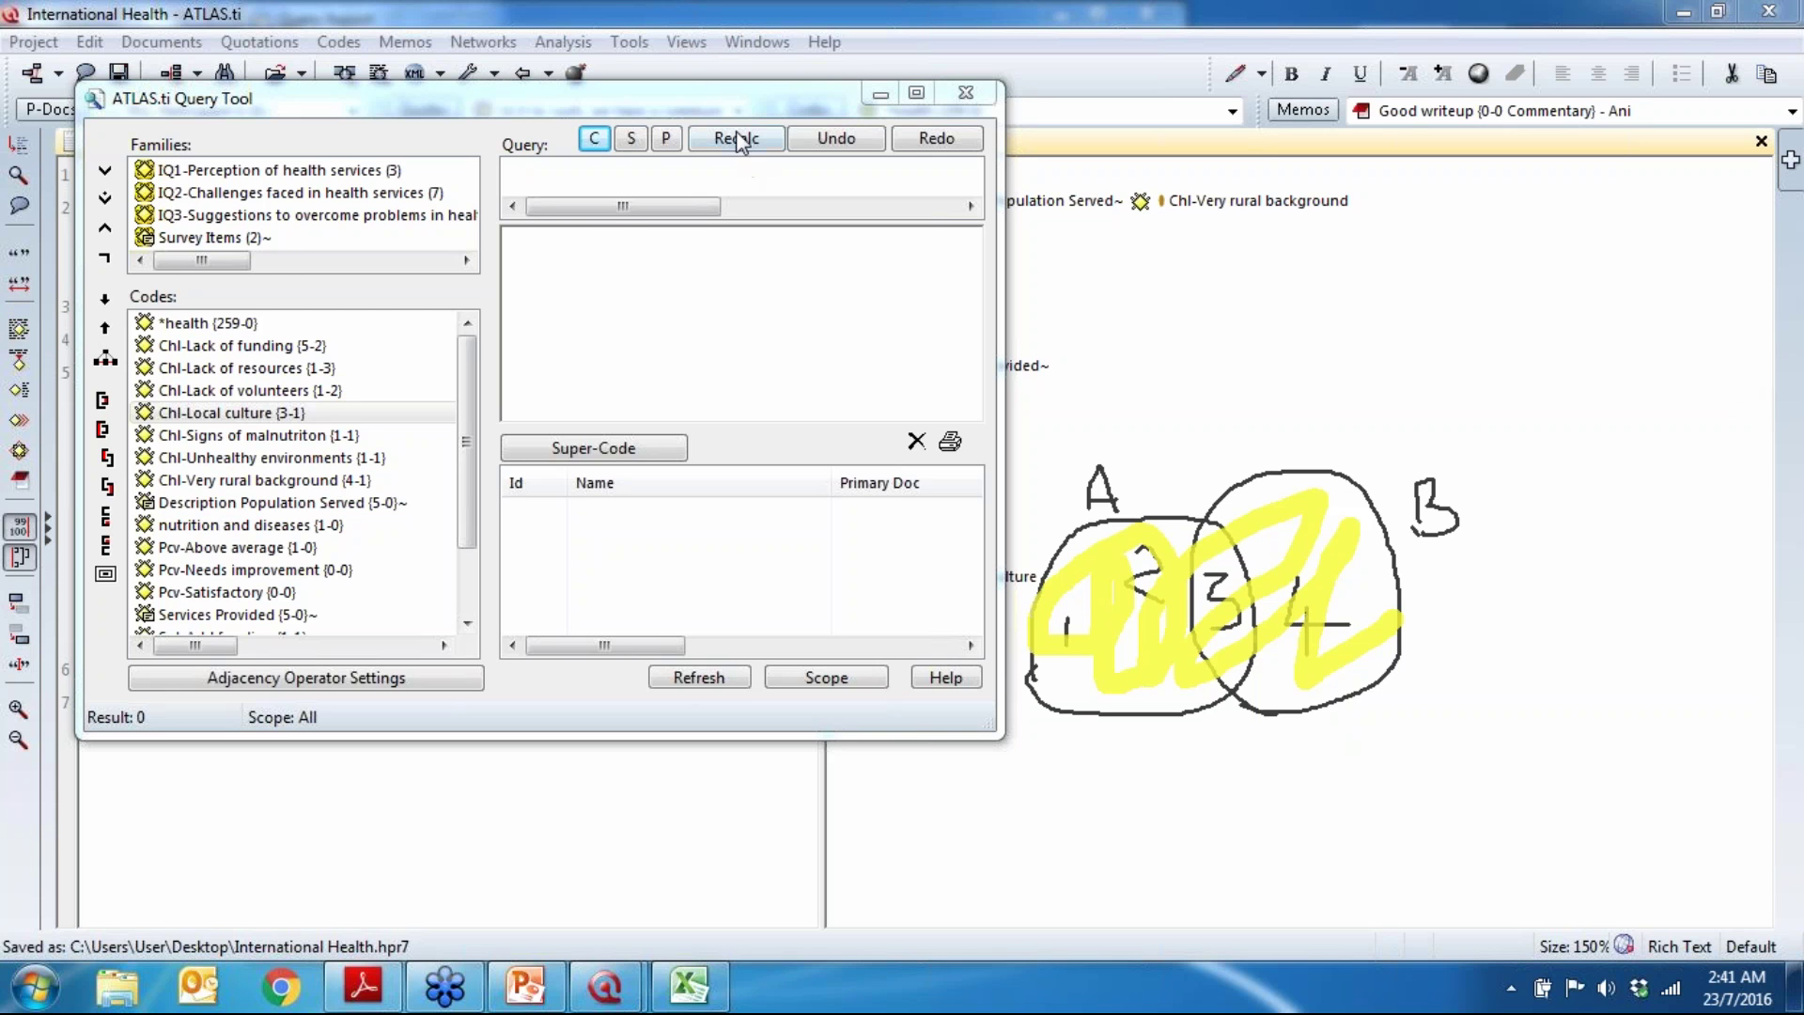
Step: Build an OR query combining the codes *health and Chl-Local culture in the Query Tool
drag(770, 101, 783, 768)
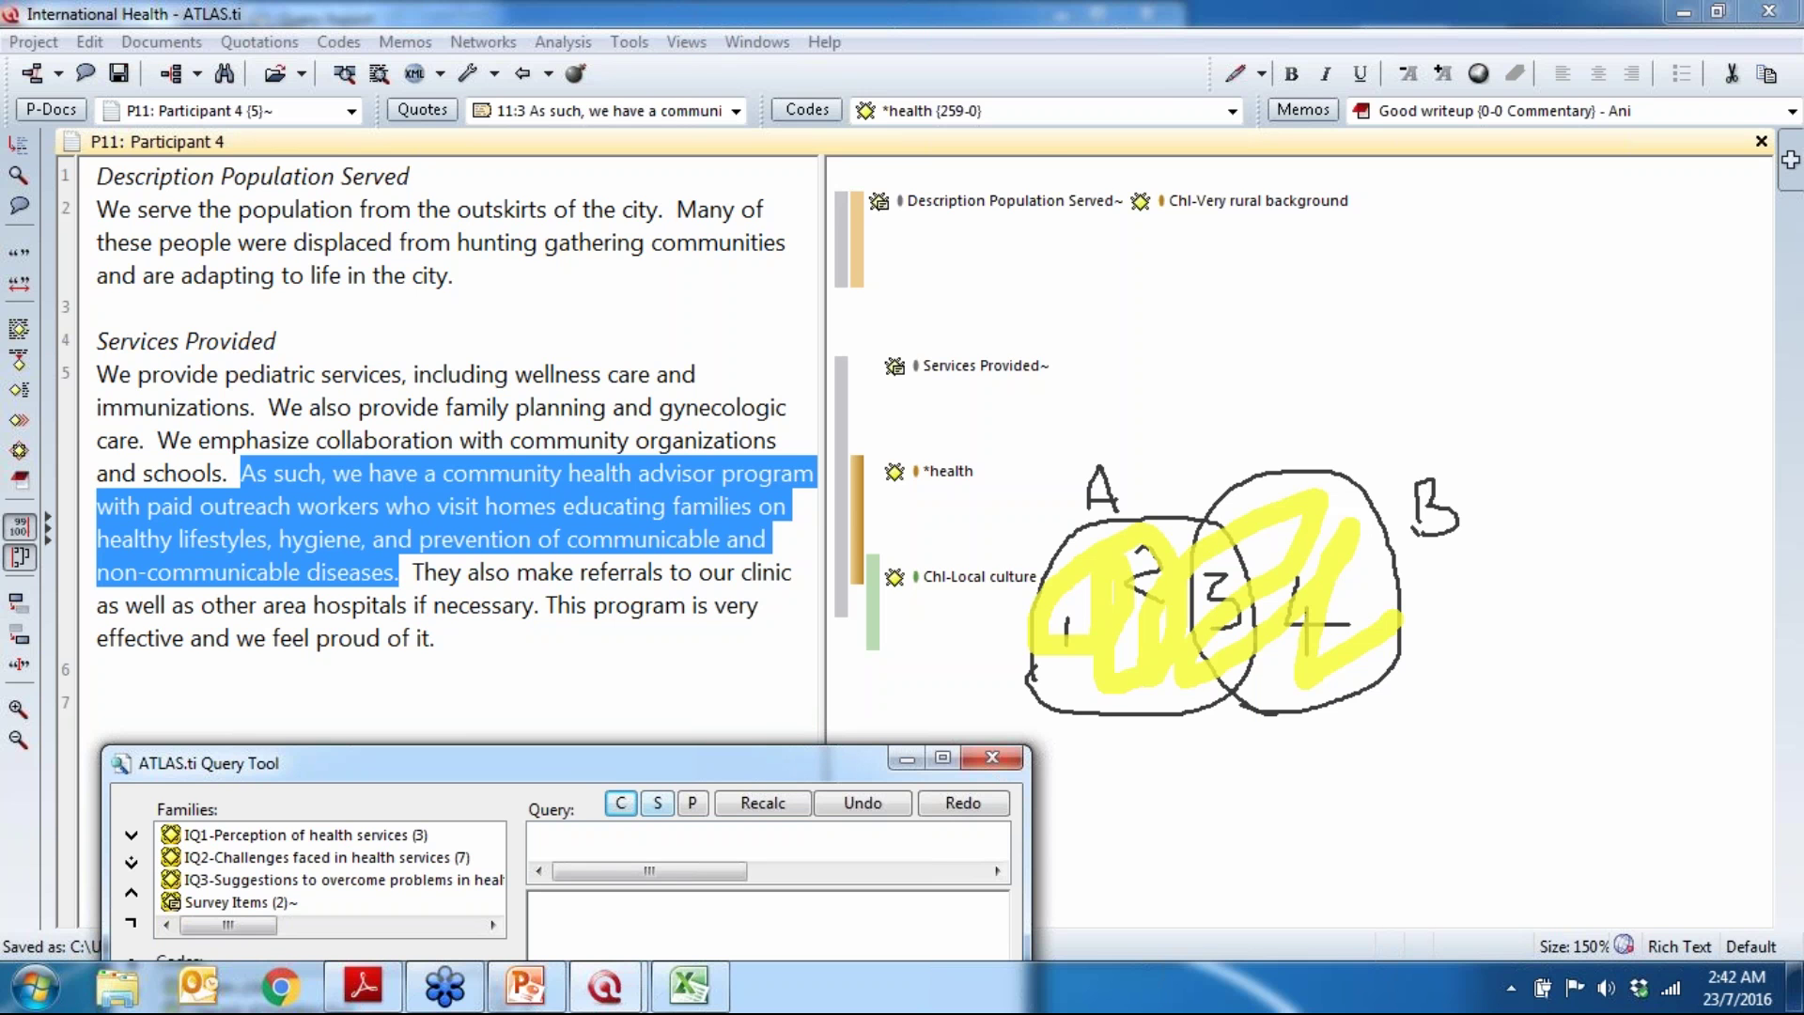
drag(668, 769, 663, 188)
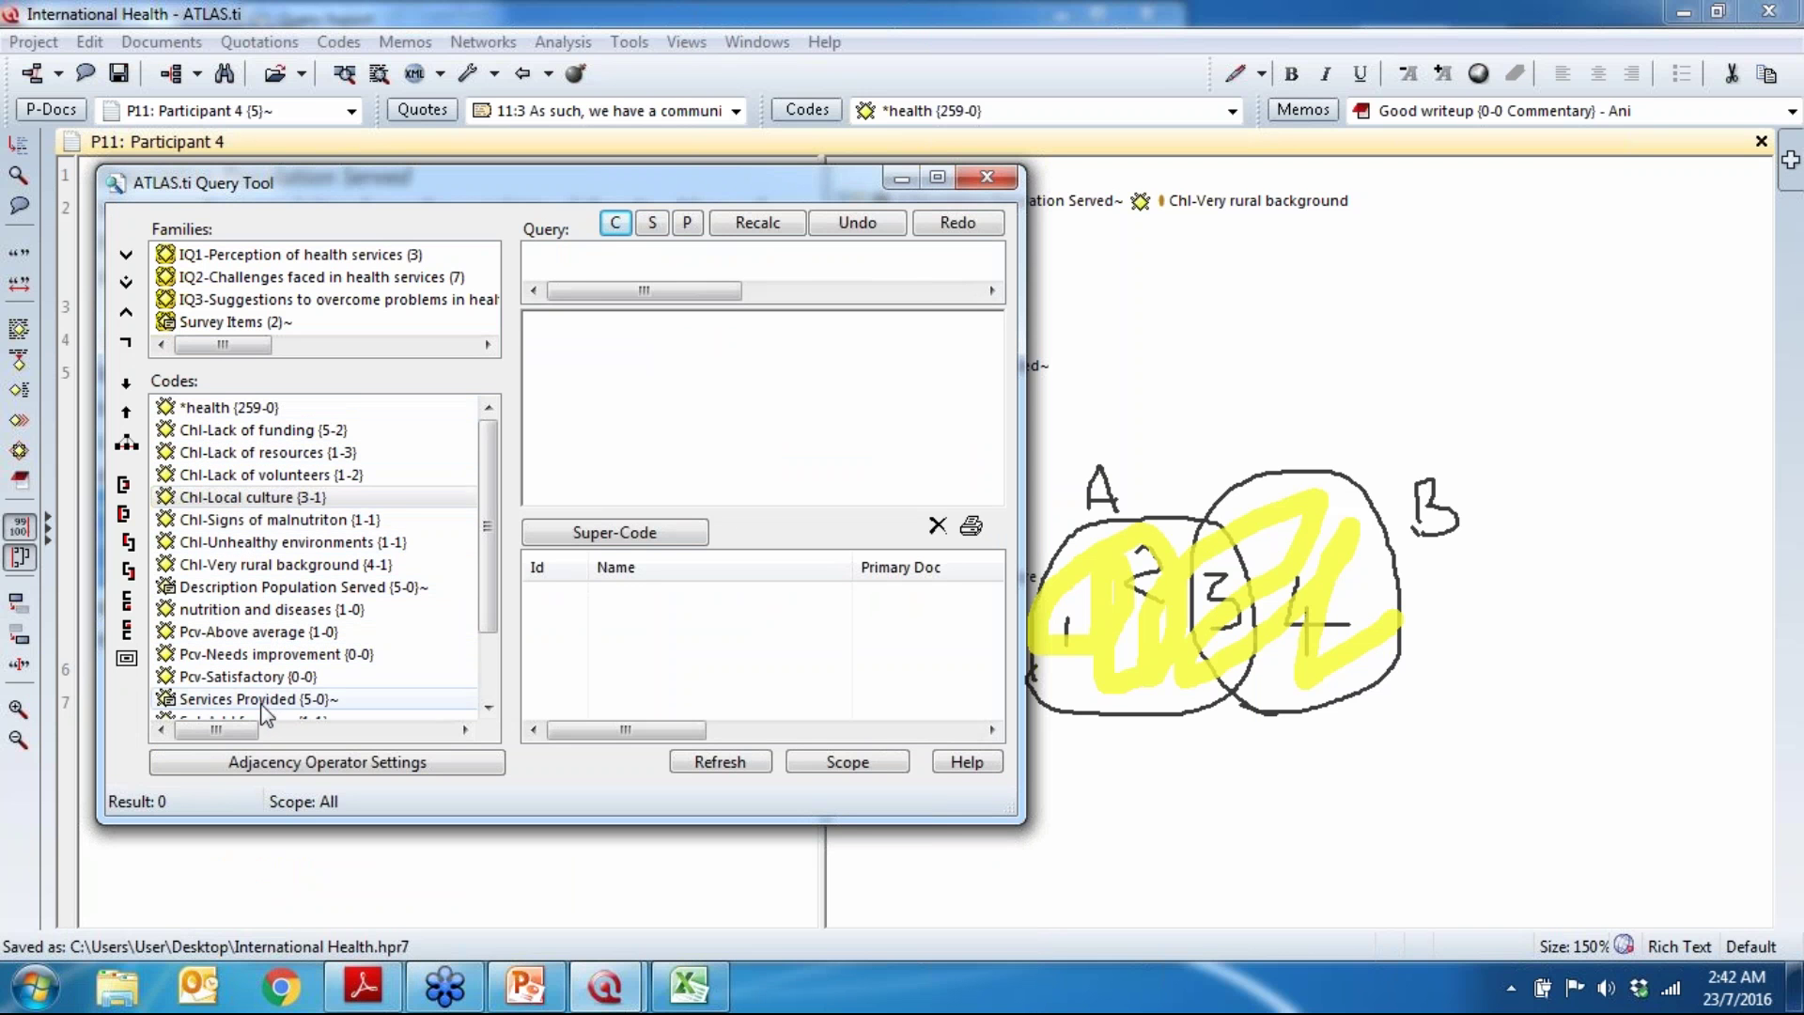
double_click(258, 410)
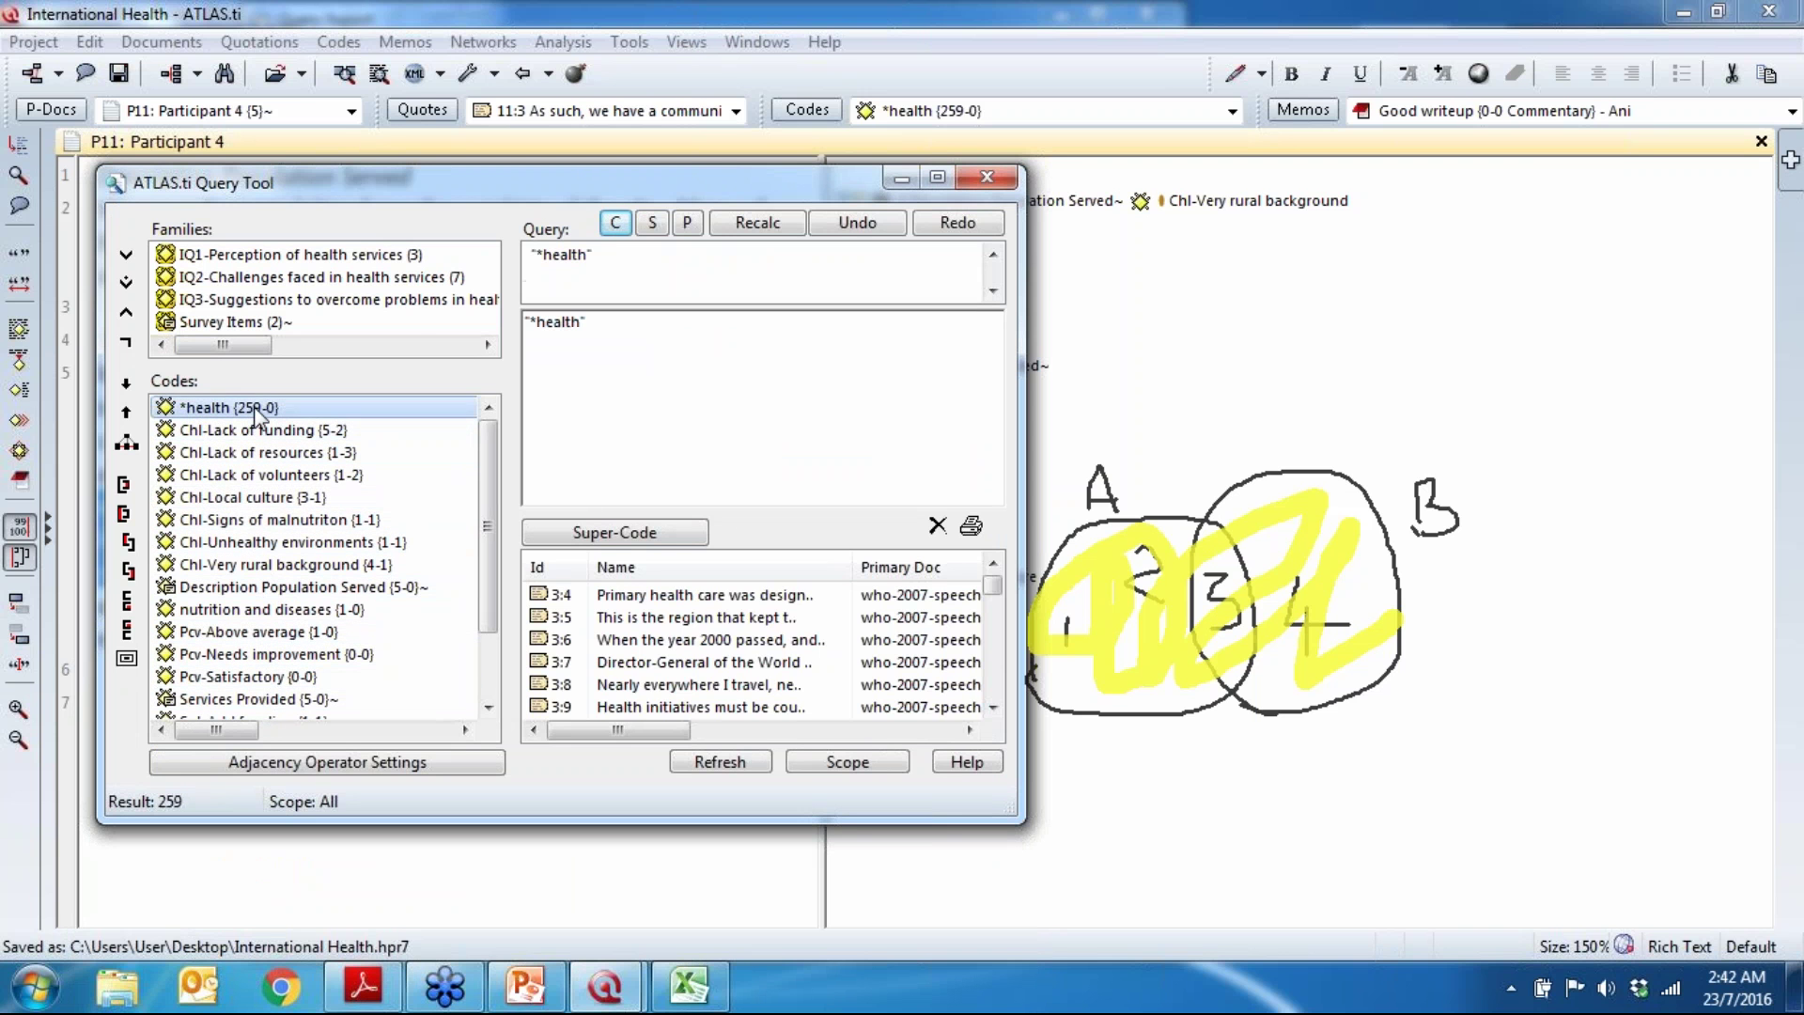
double_click(260, 497)
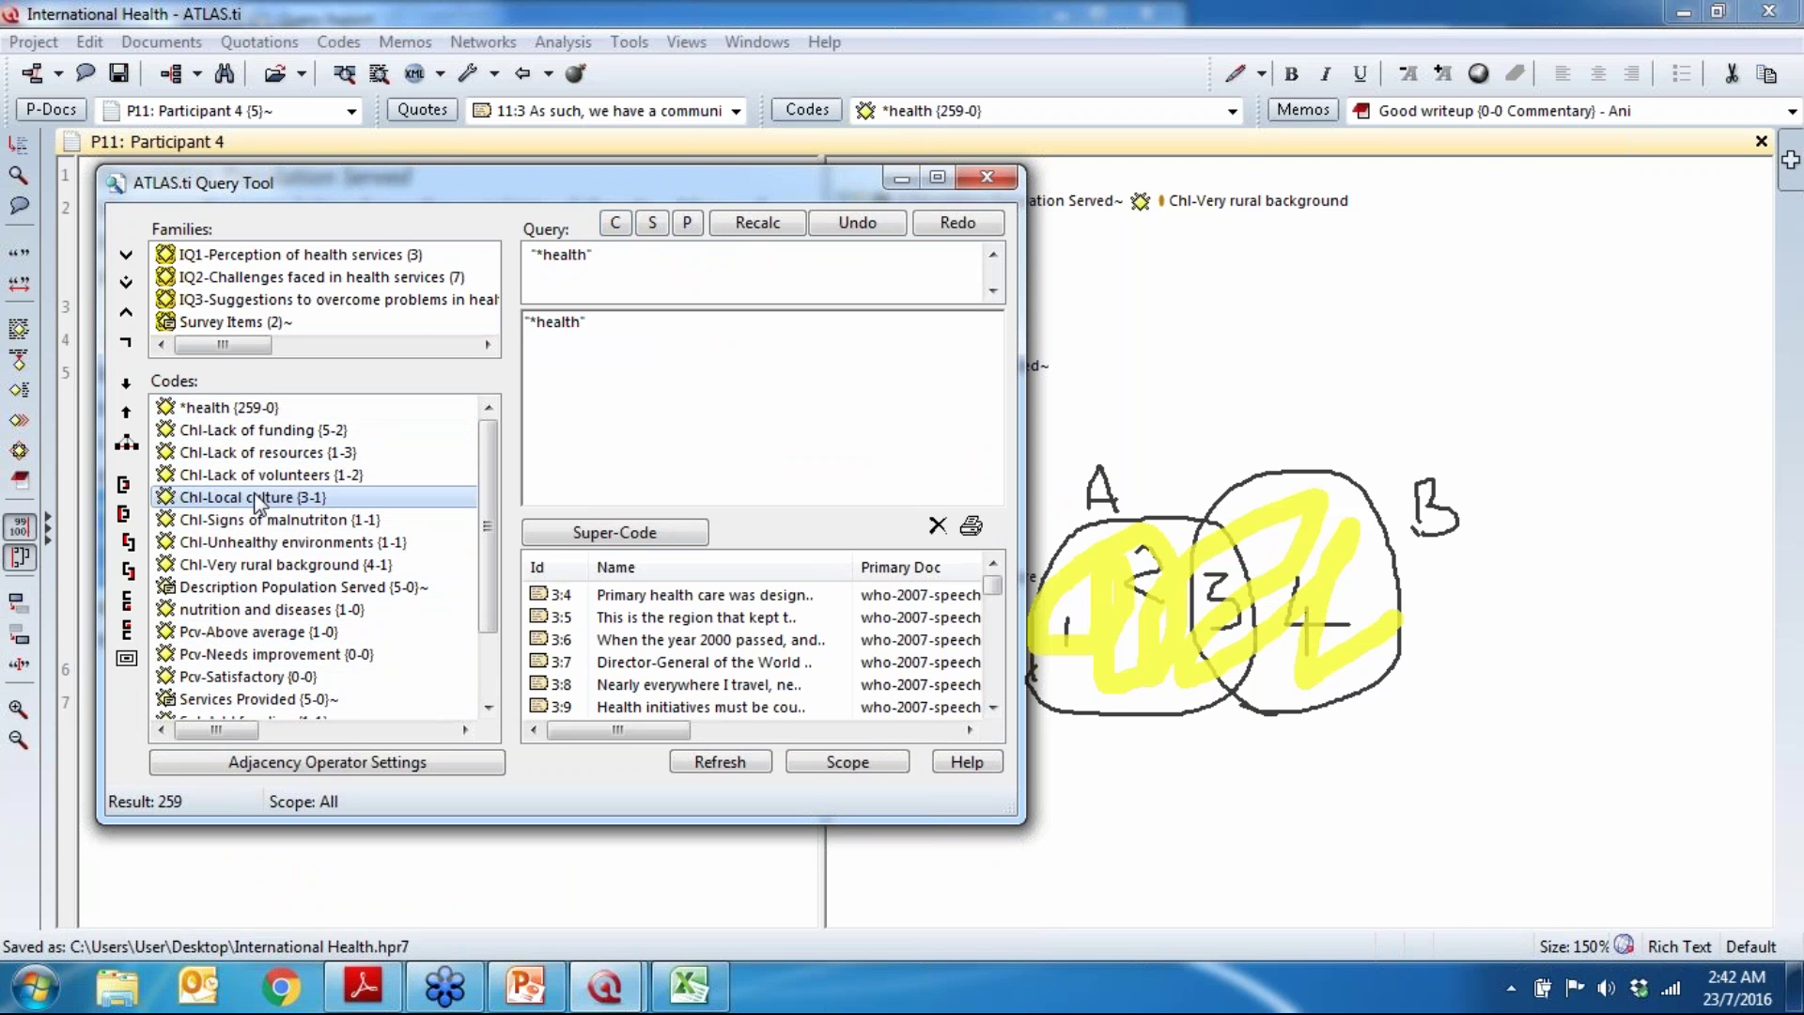
click(126, 256)
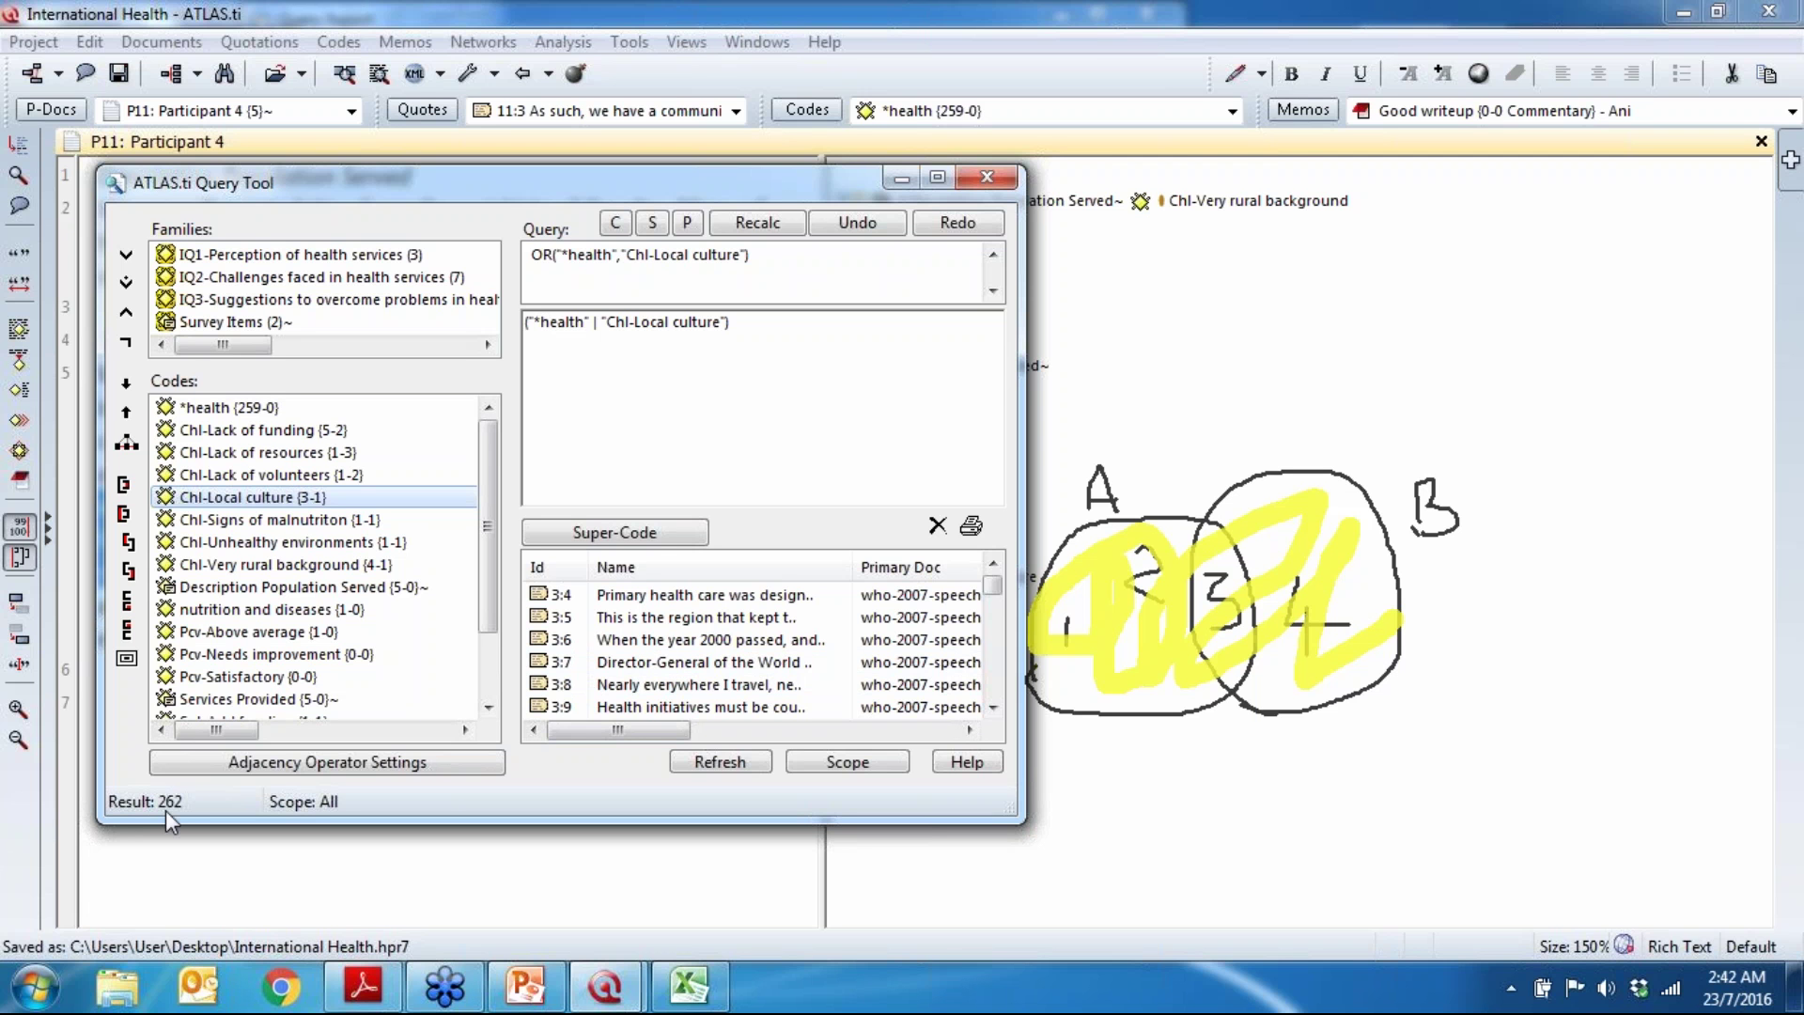
Step: Add an AND query combining the codes Chl-Local culture and *health
click(126, 317)
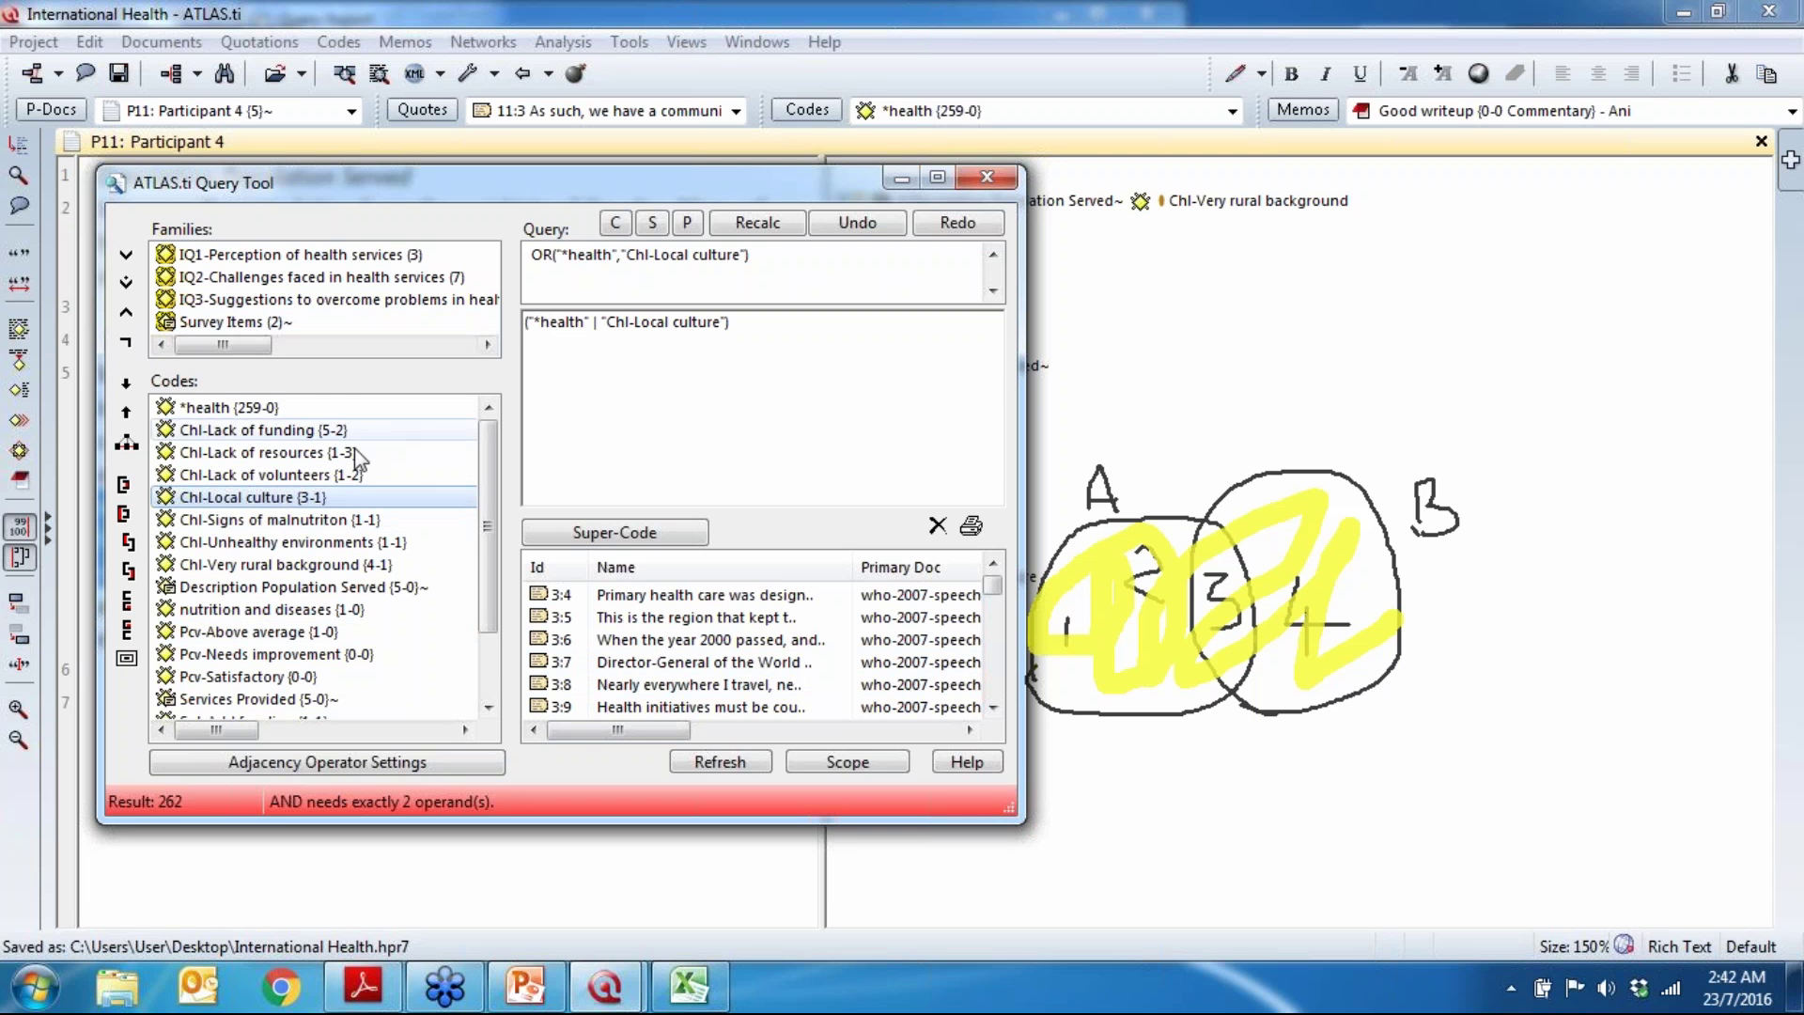
click(309, 504)
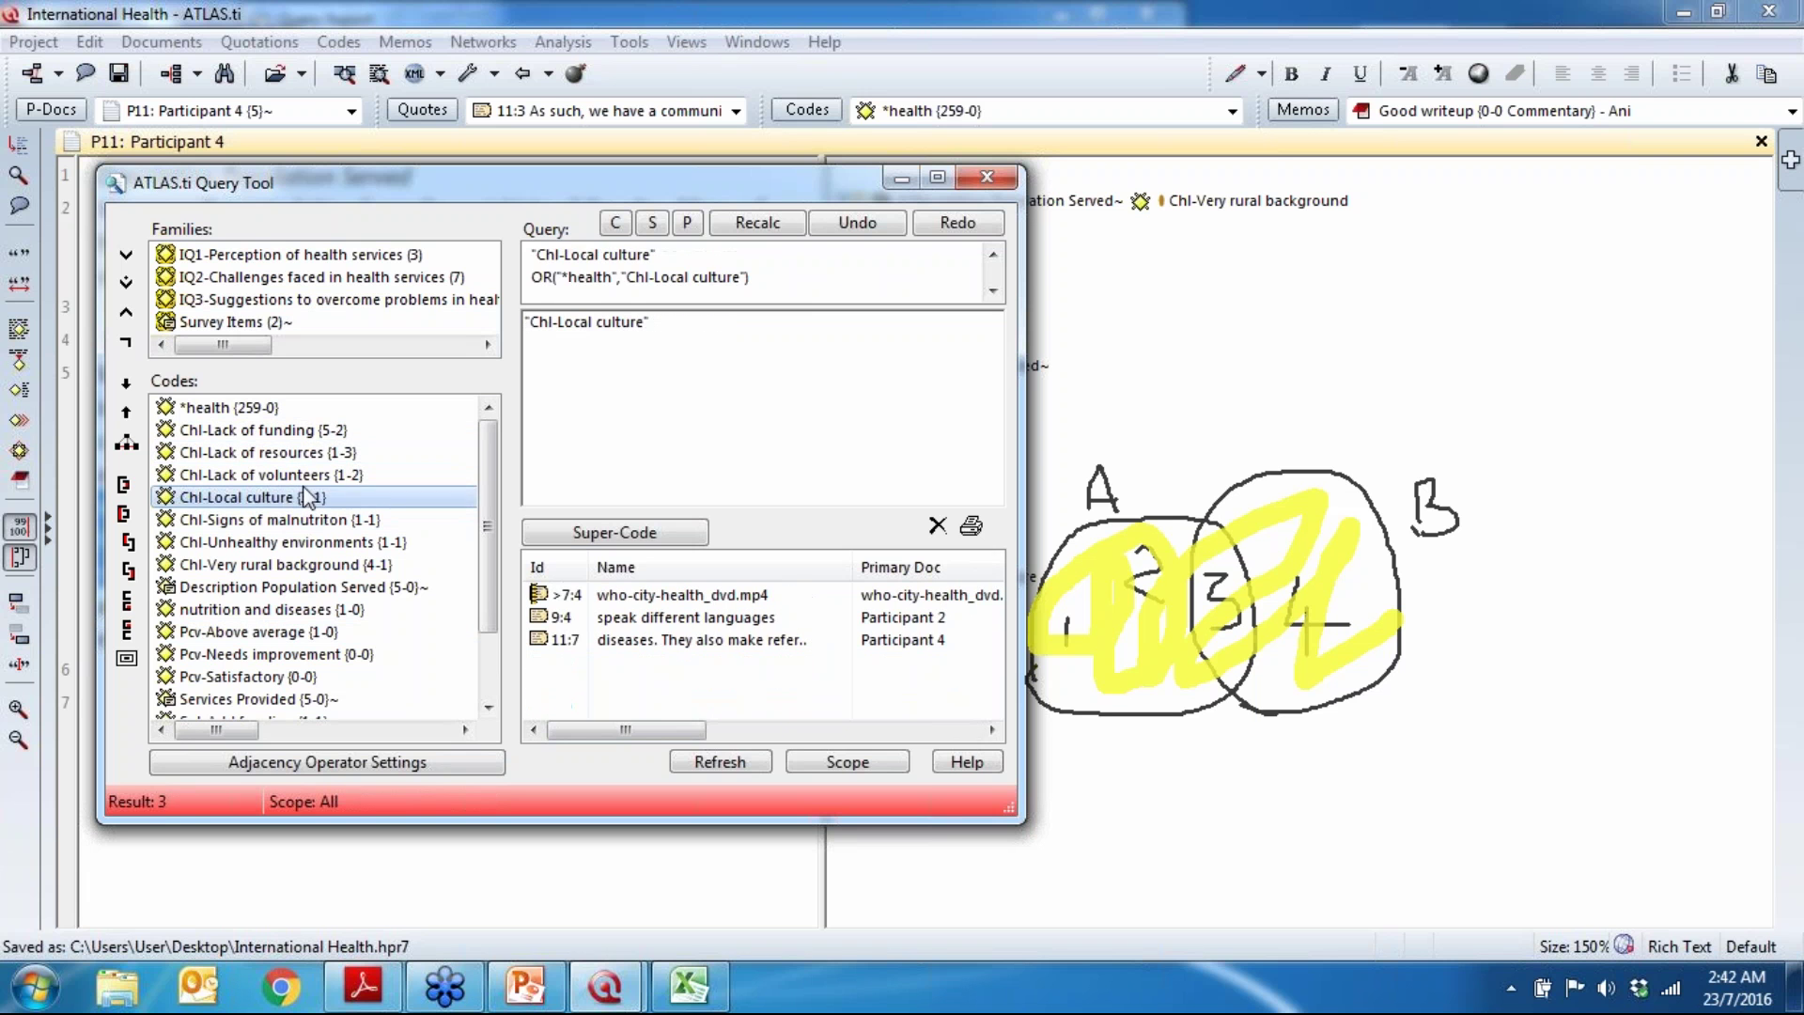
click(295, 403)
click(126, 314)
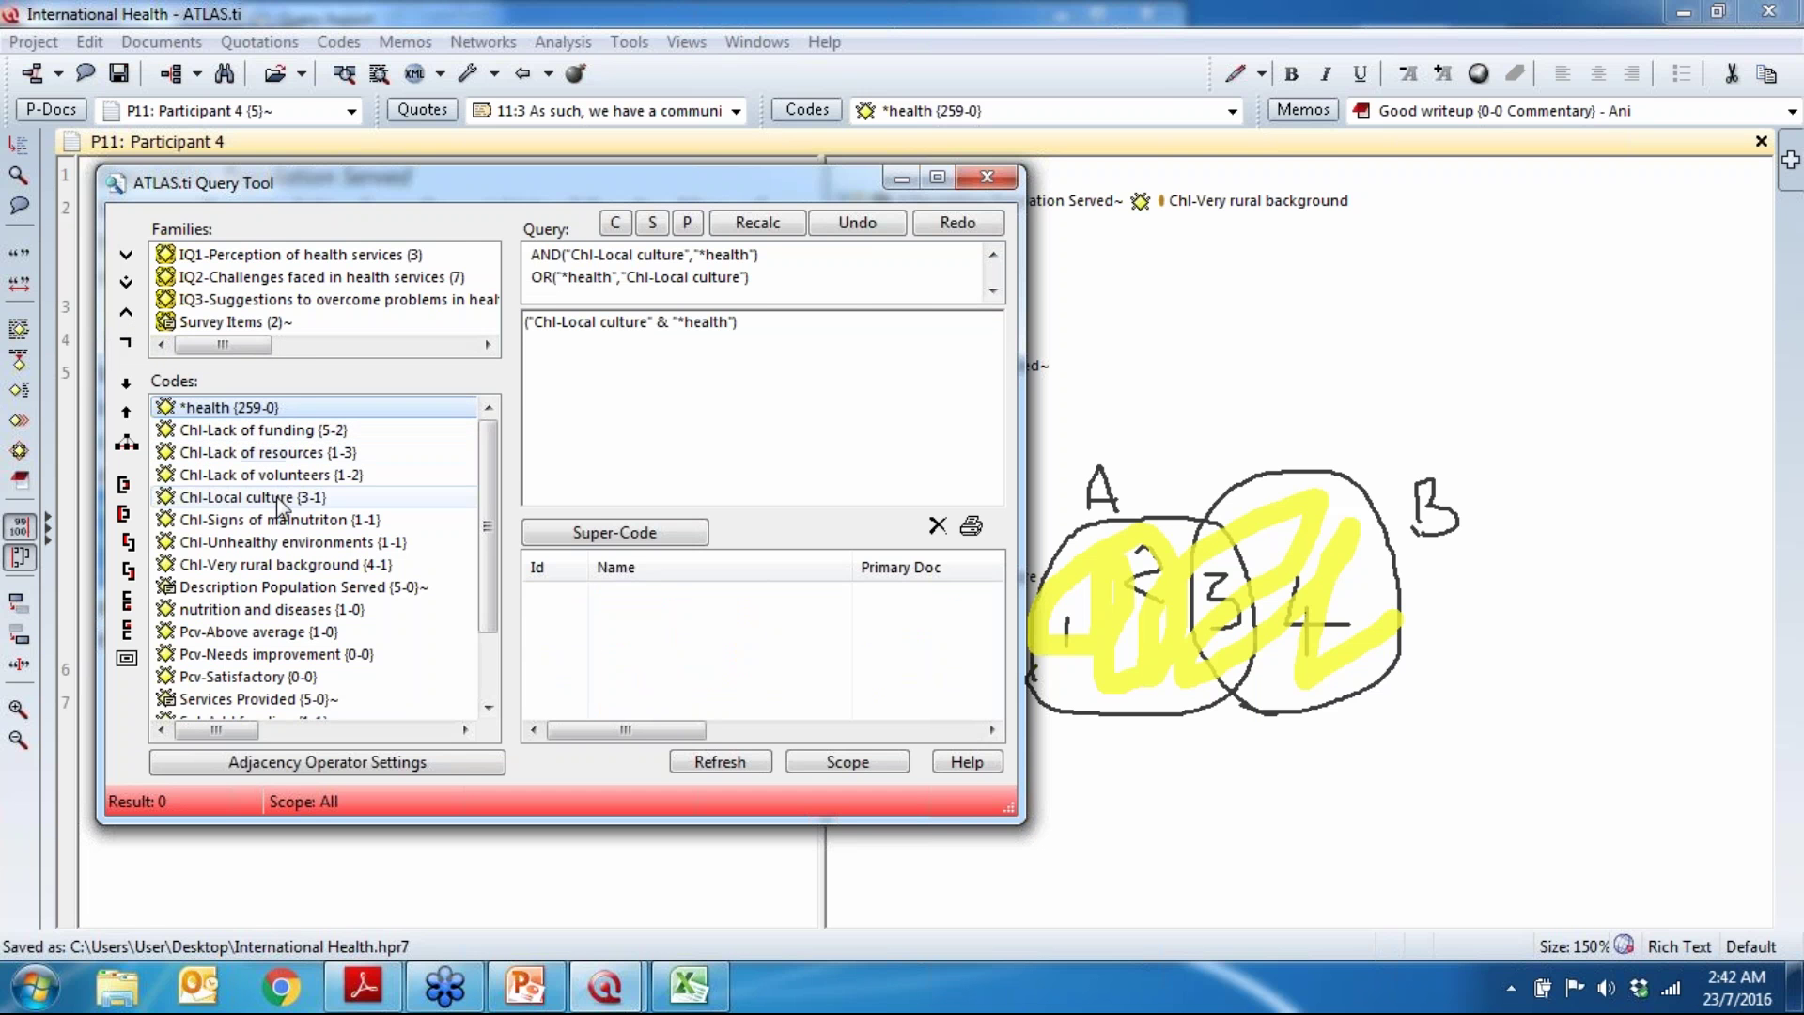
Step: Uncover the Participant 4 text to examine how its *health and Chl-Local culture quotations overlap
drag(621, 189, 646, 797)
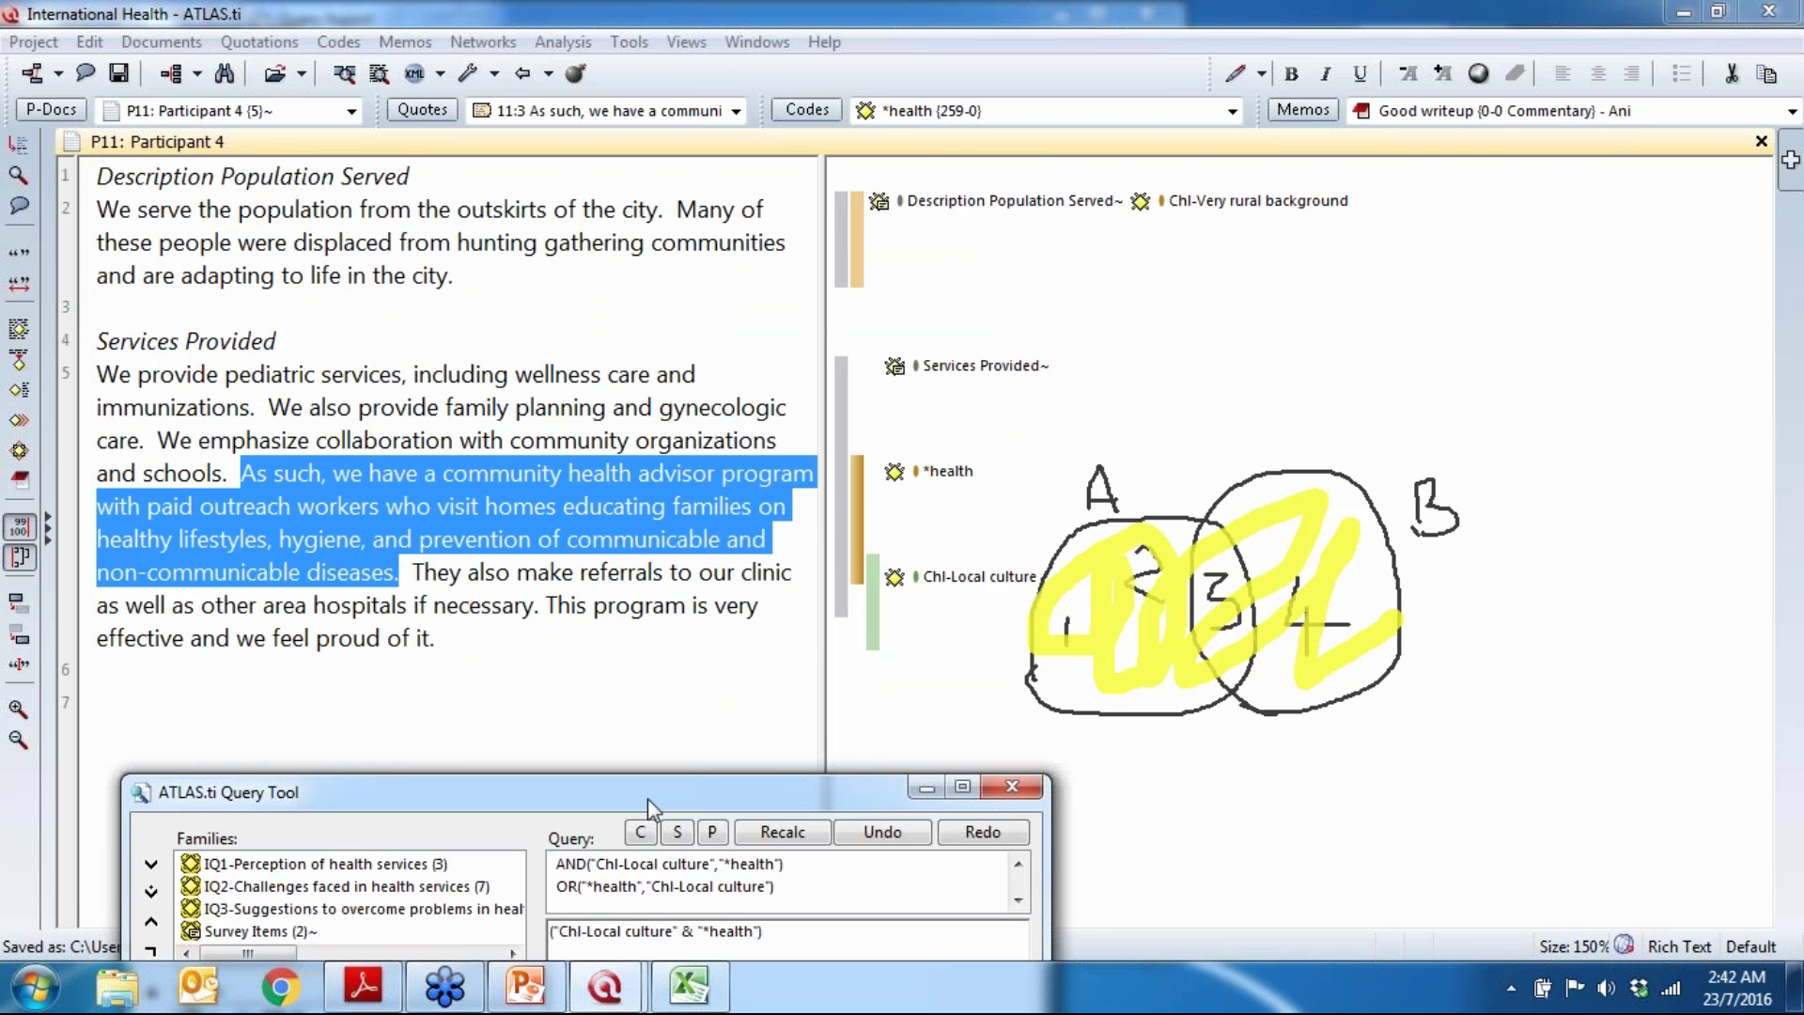
mouse_move(647, 797)
mouse_down()
mouse_move(651, 595)
mouse_move(633, 821)
mouse_up()
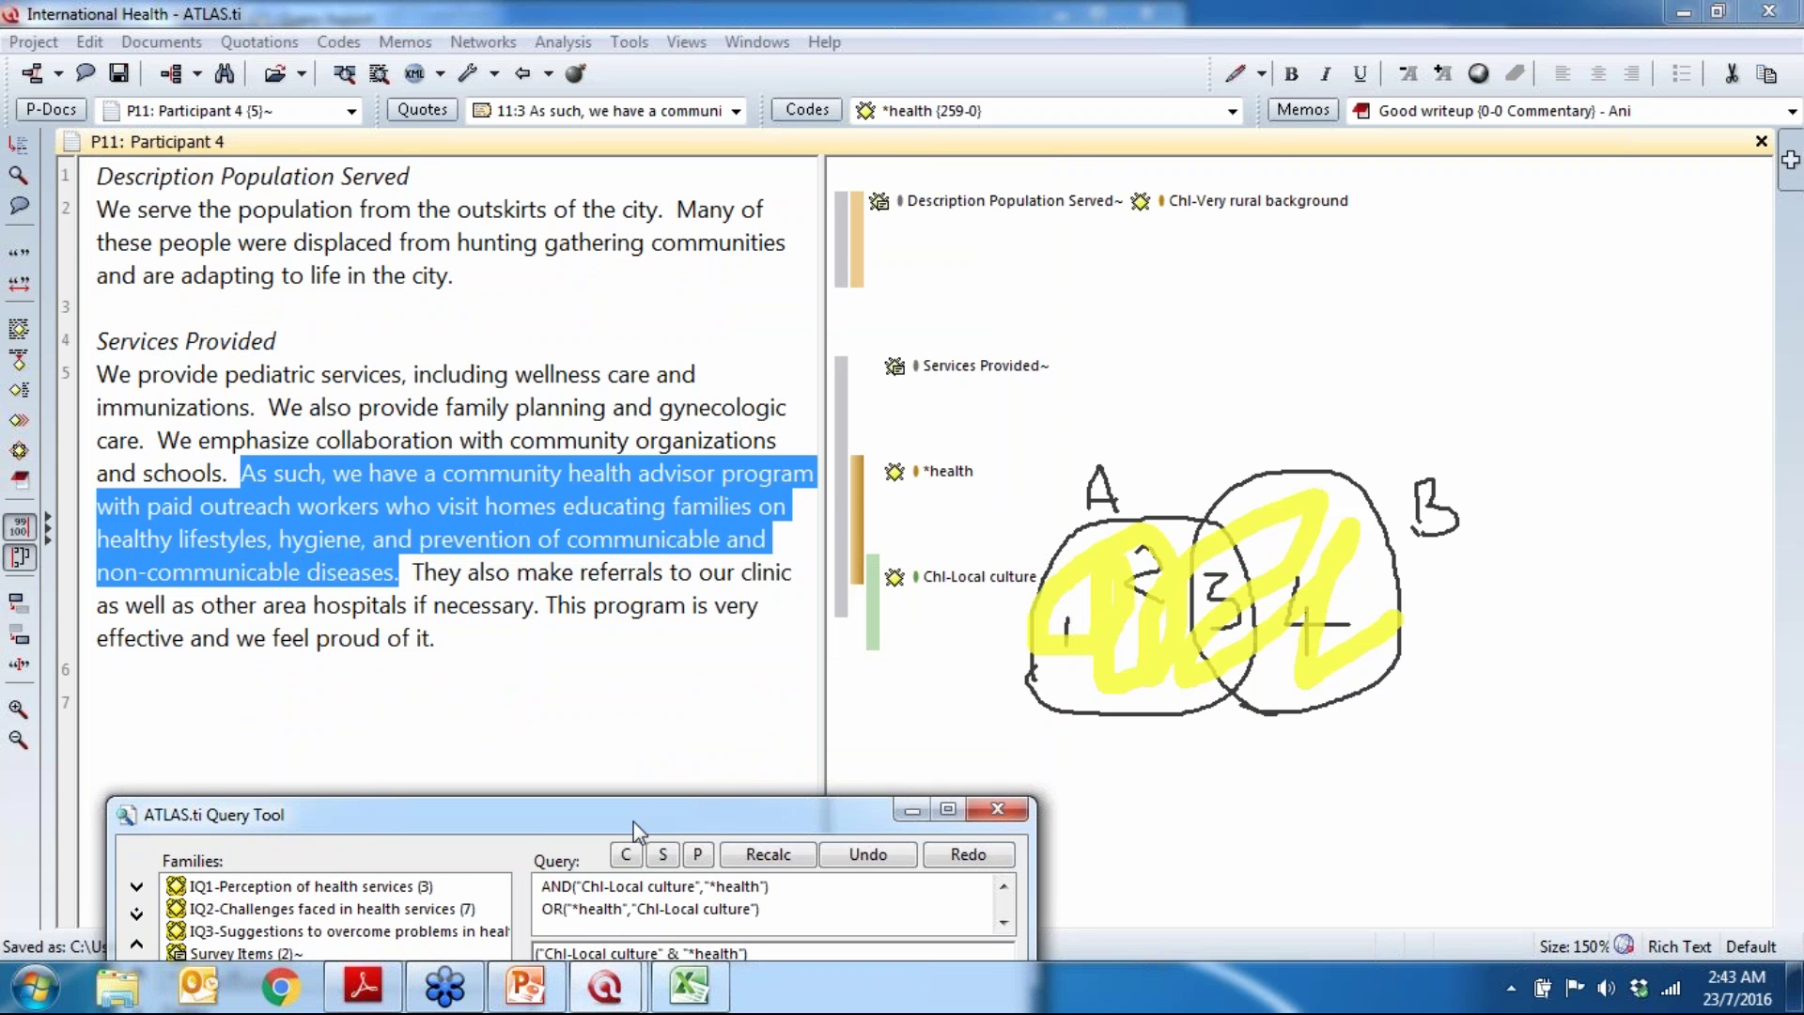
drag(633, 821, 568, 327)
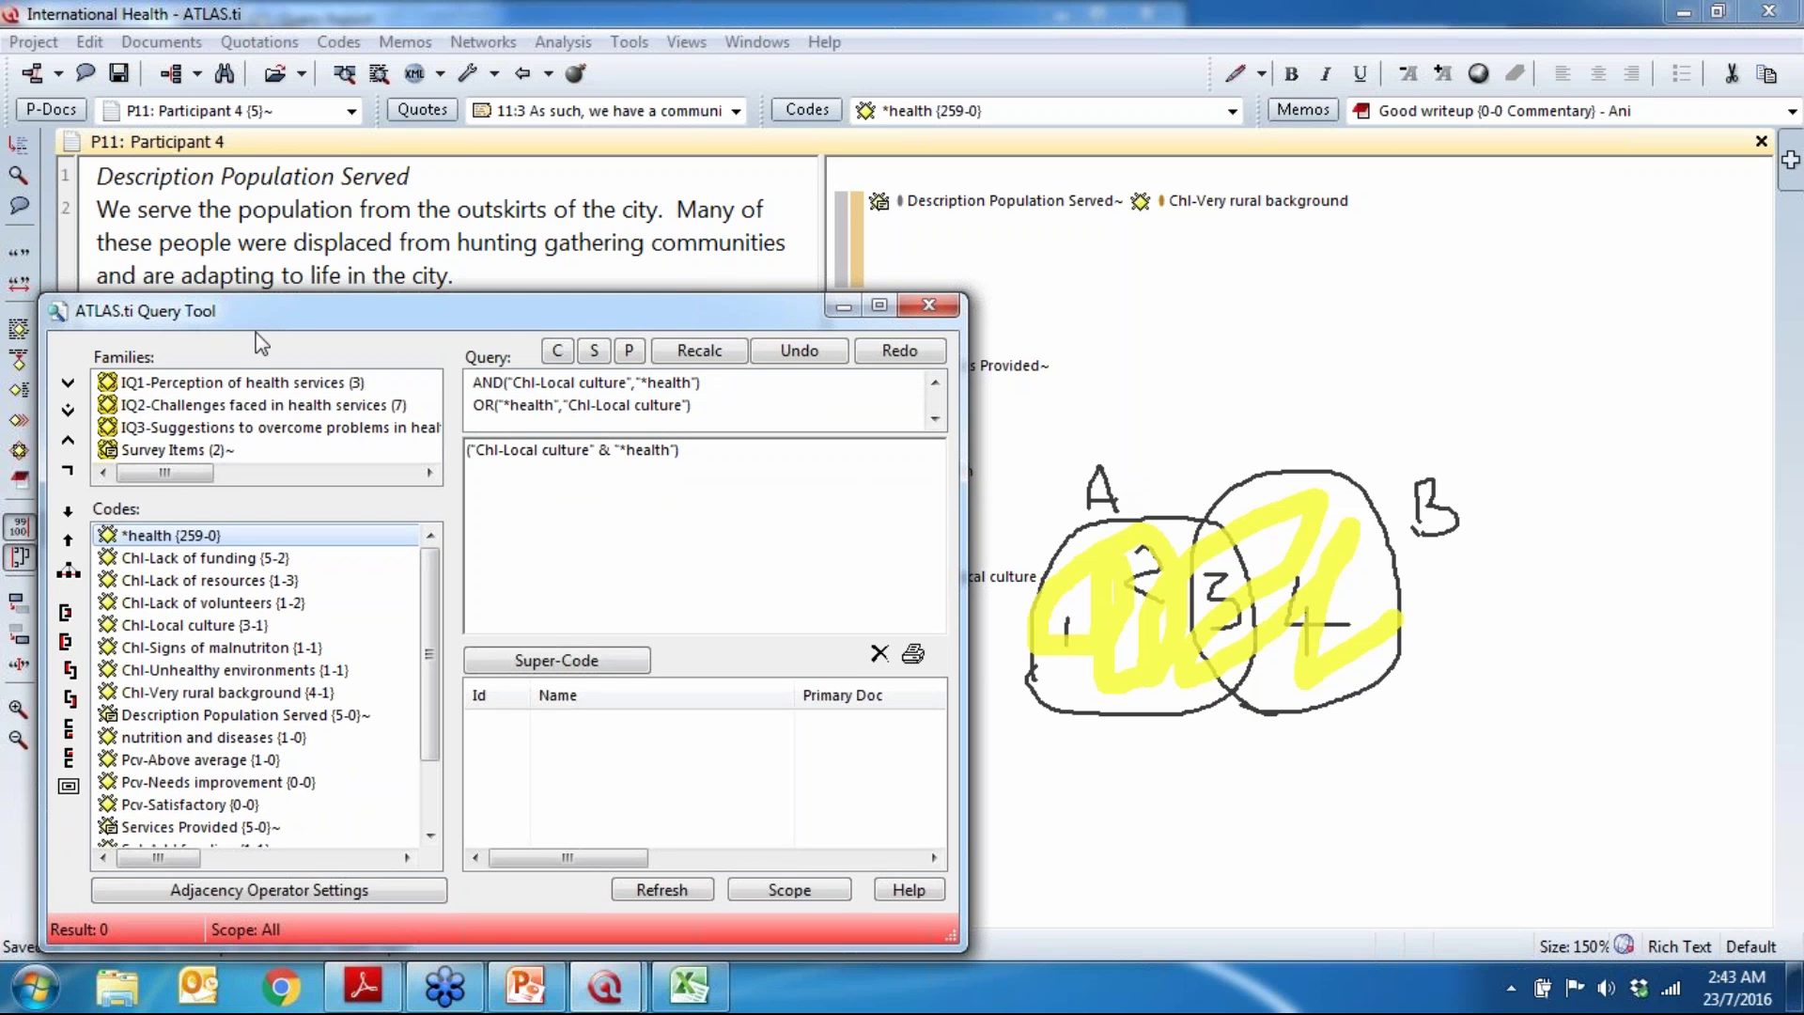
Step: Open Participant 1 and also code its "signs of malnutriton" quotation with the last used code, Chl-Unhealthy environments
drag(520, 340, 484, 761)
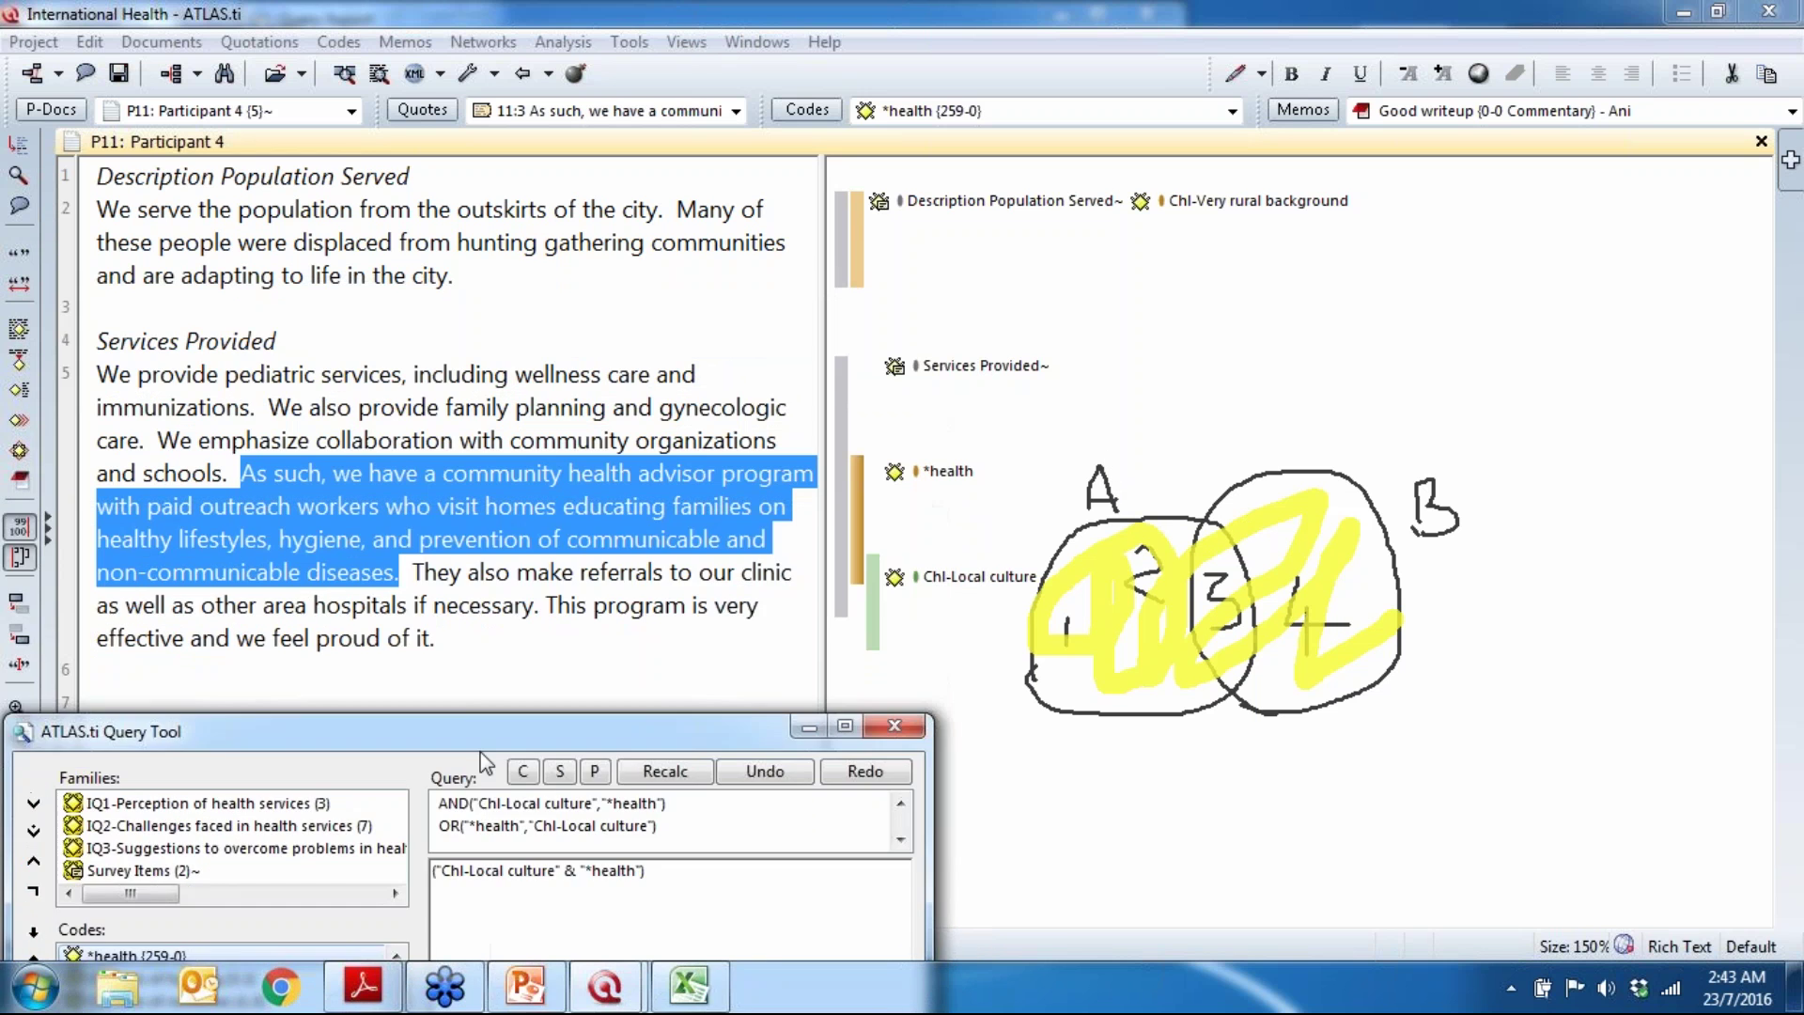
click(155, 111)
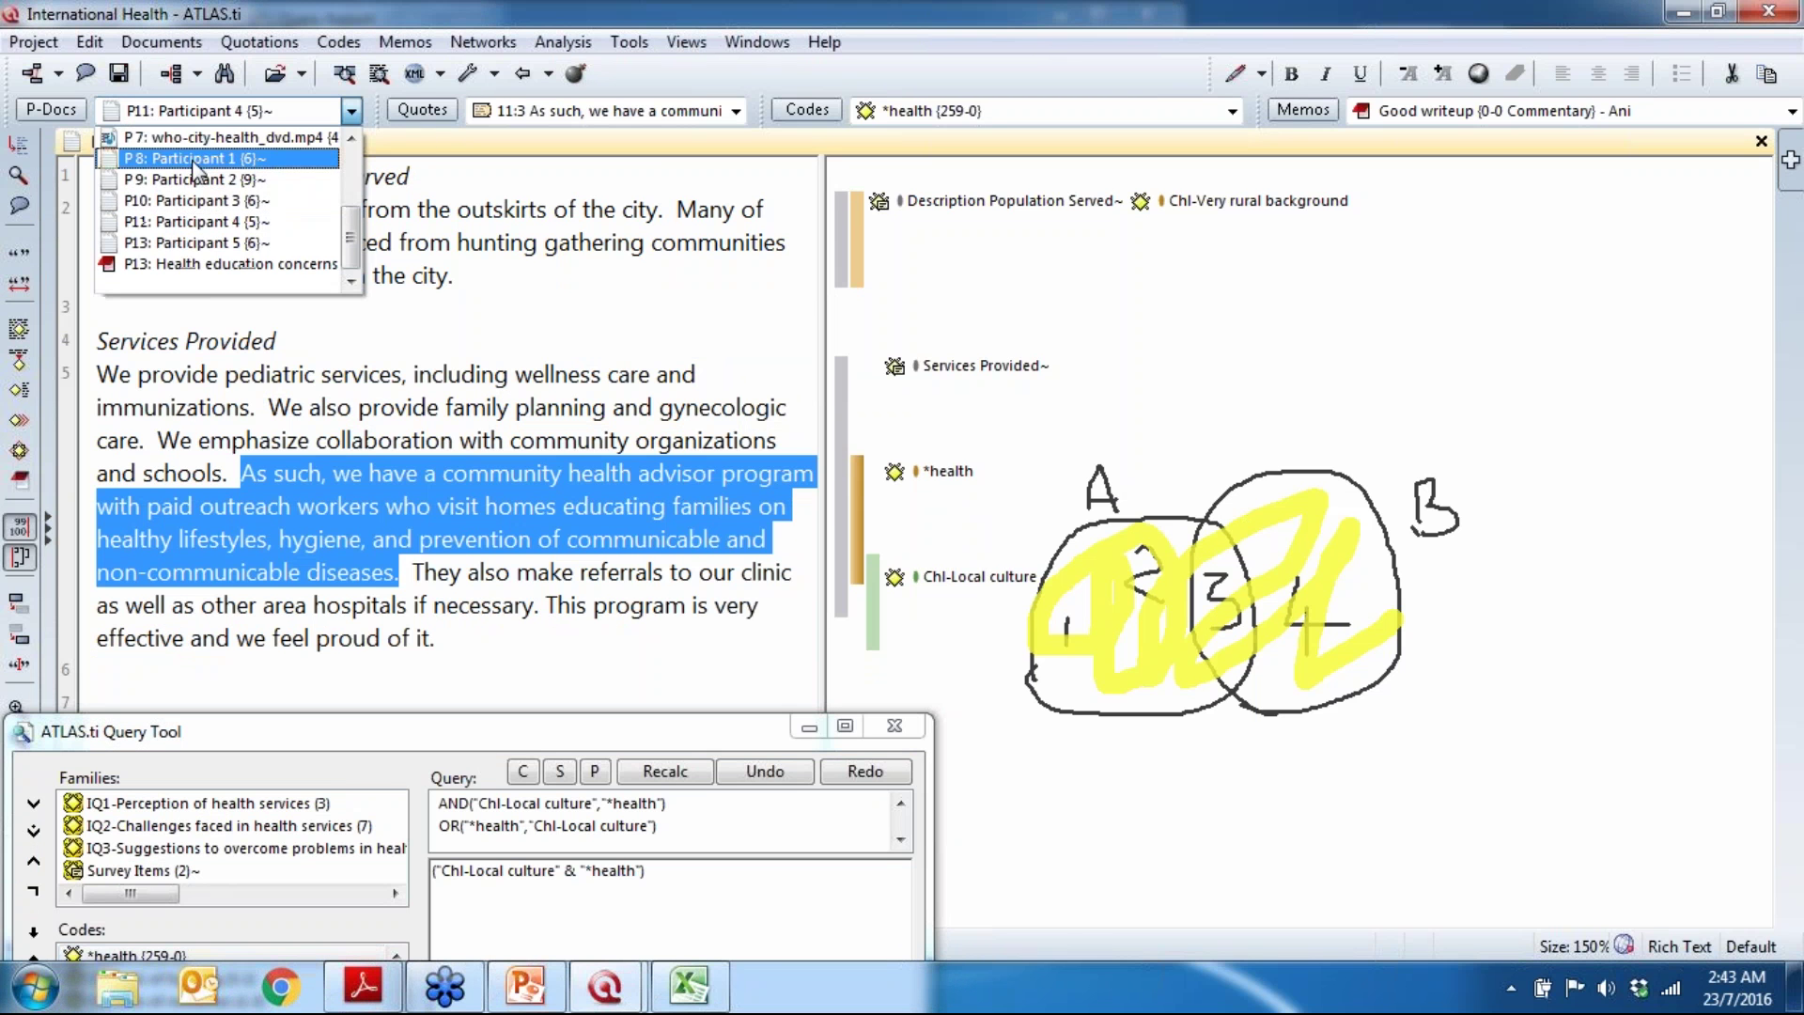
click(198, 160)
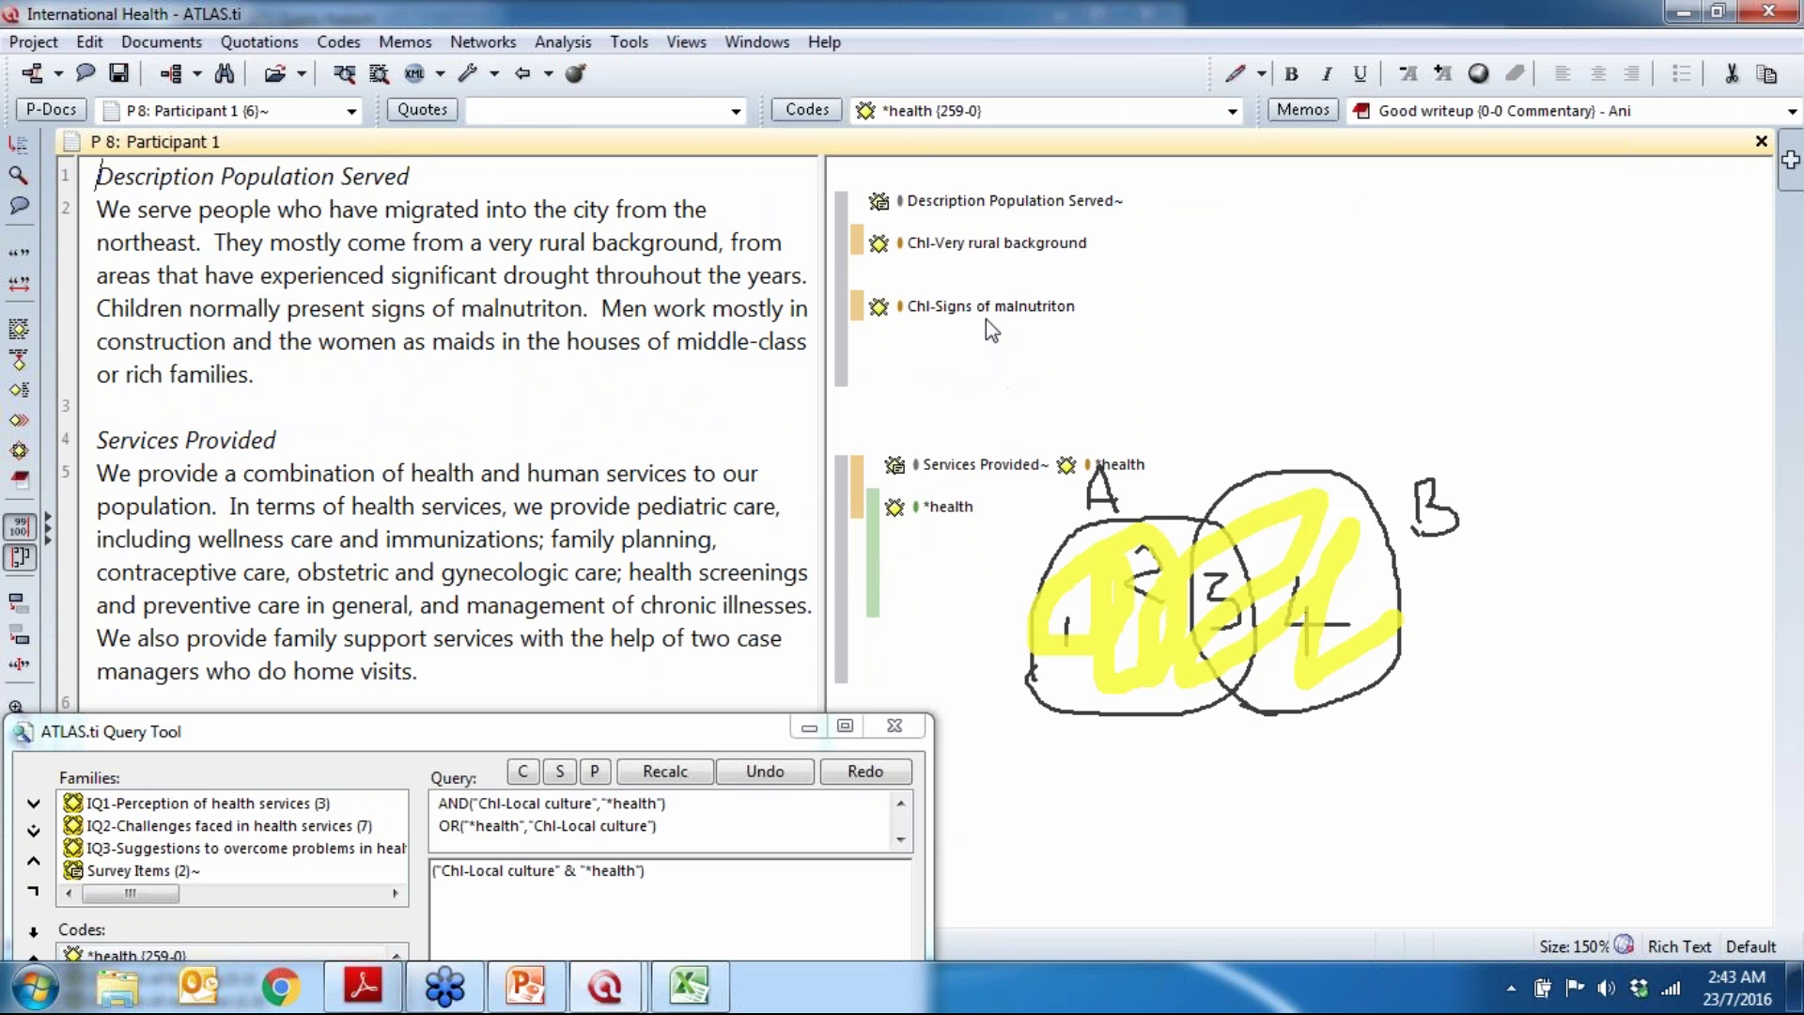
mouse_move(984, 319)
click(857, 310)
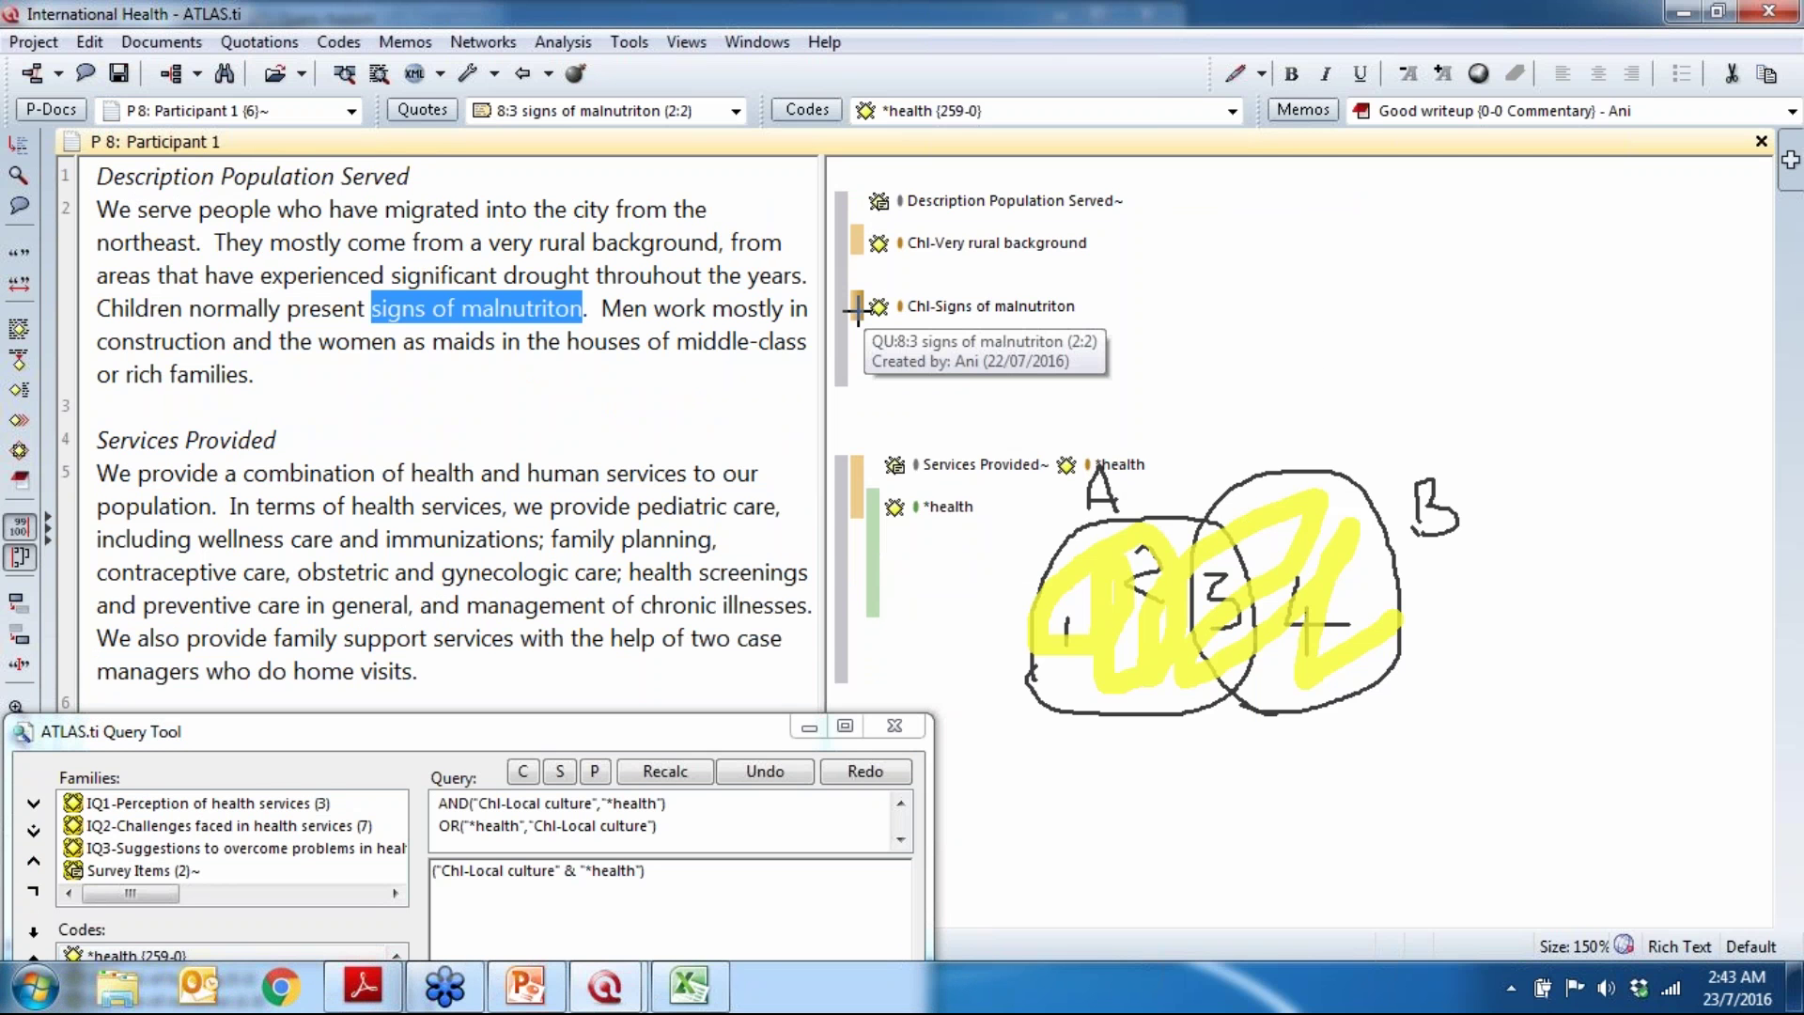
right_click(859, 312)
mouse_move(898, 329)
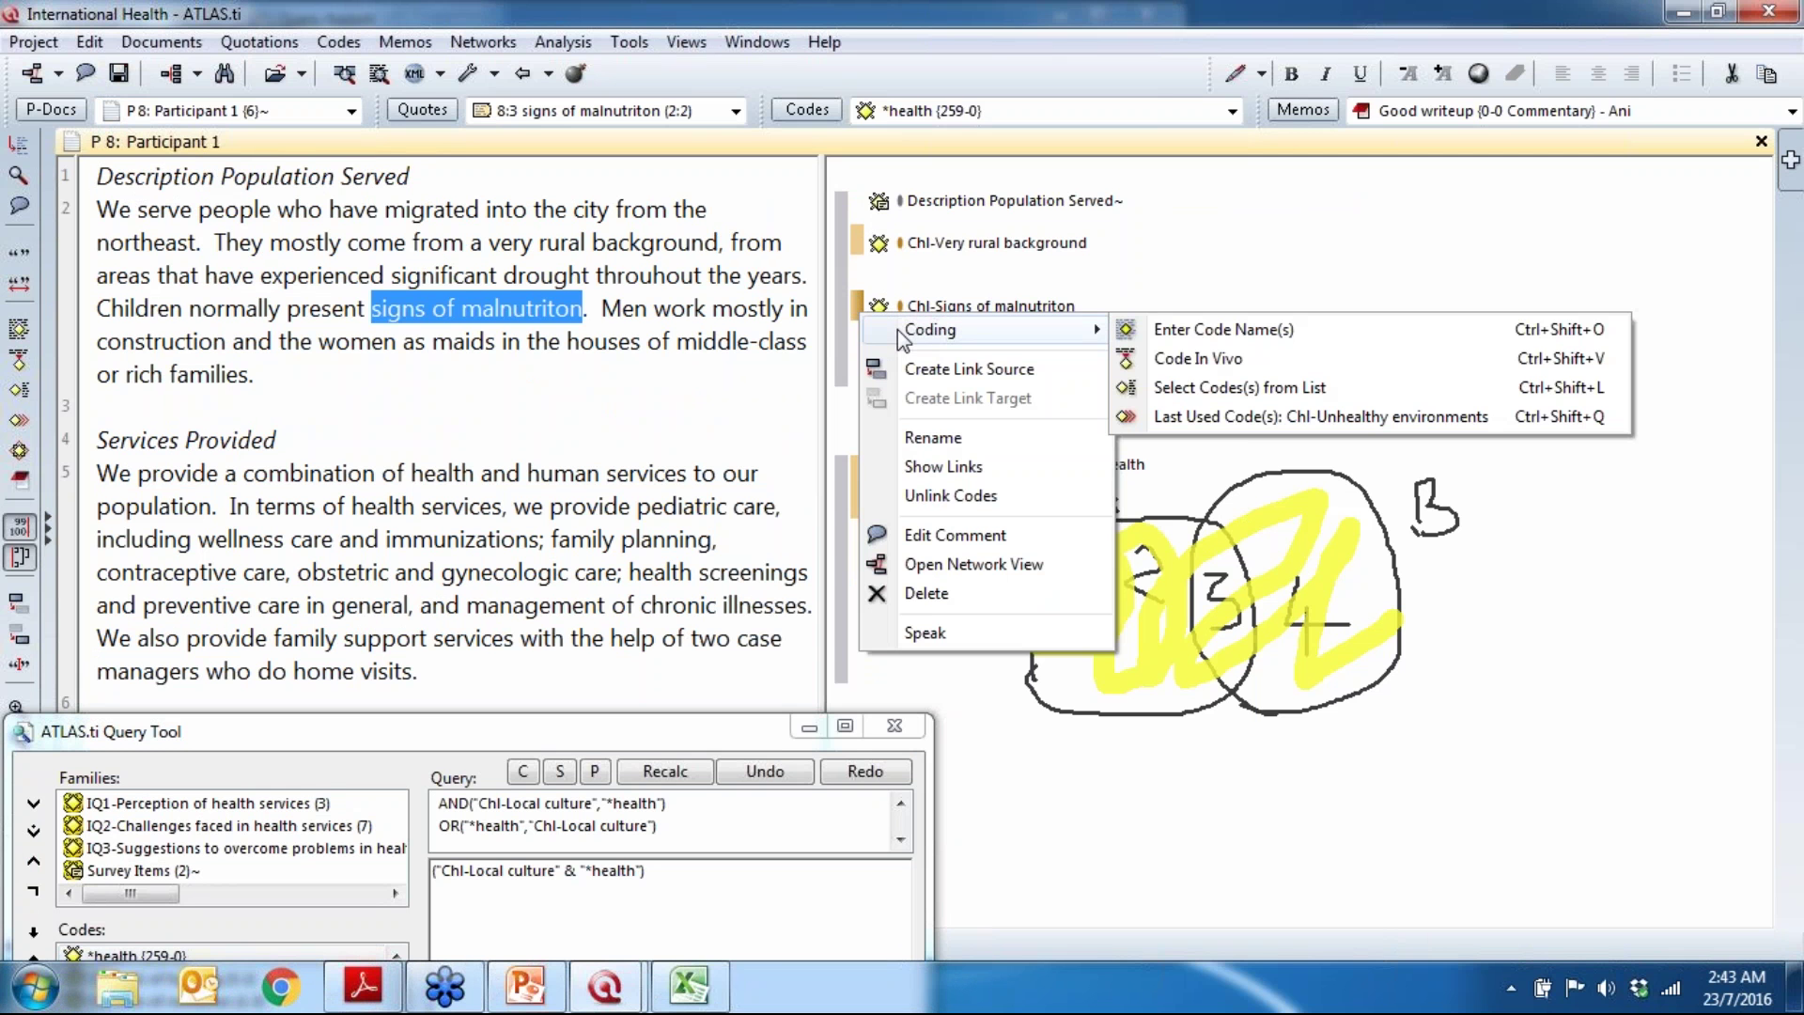
click(1481, 427)
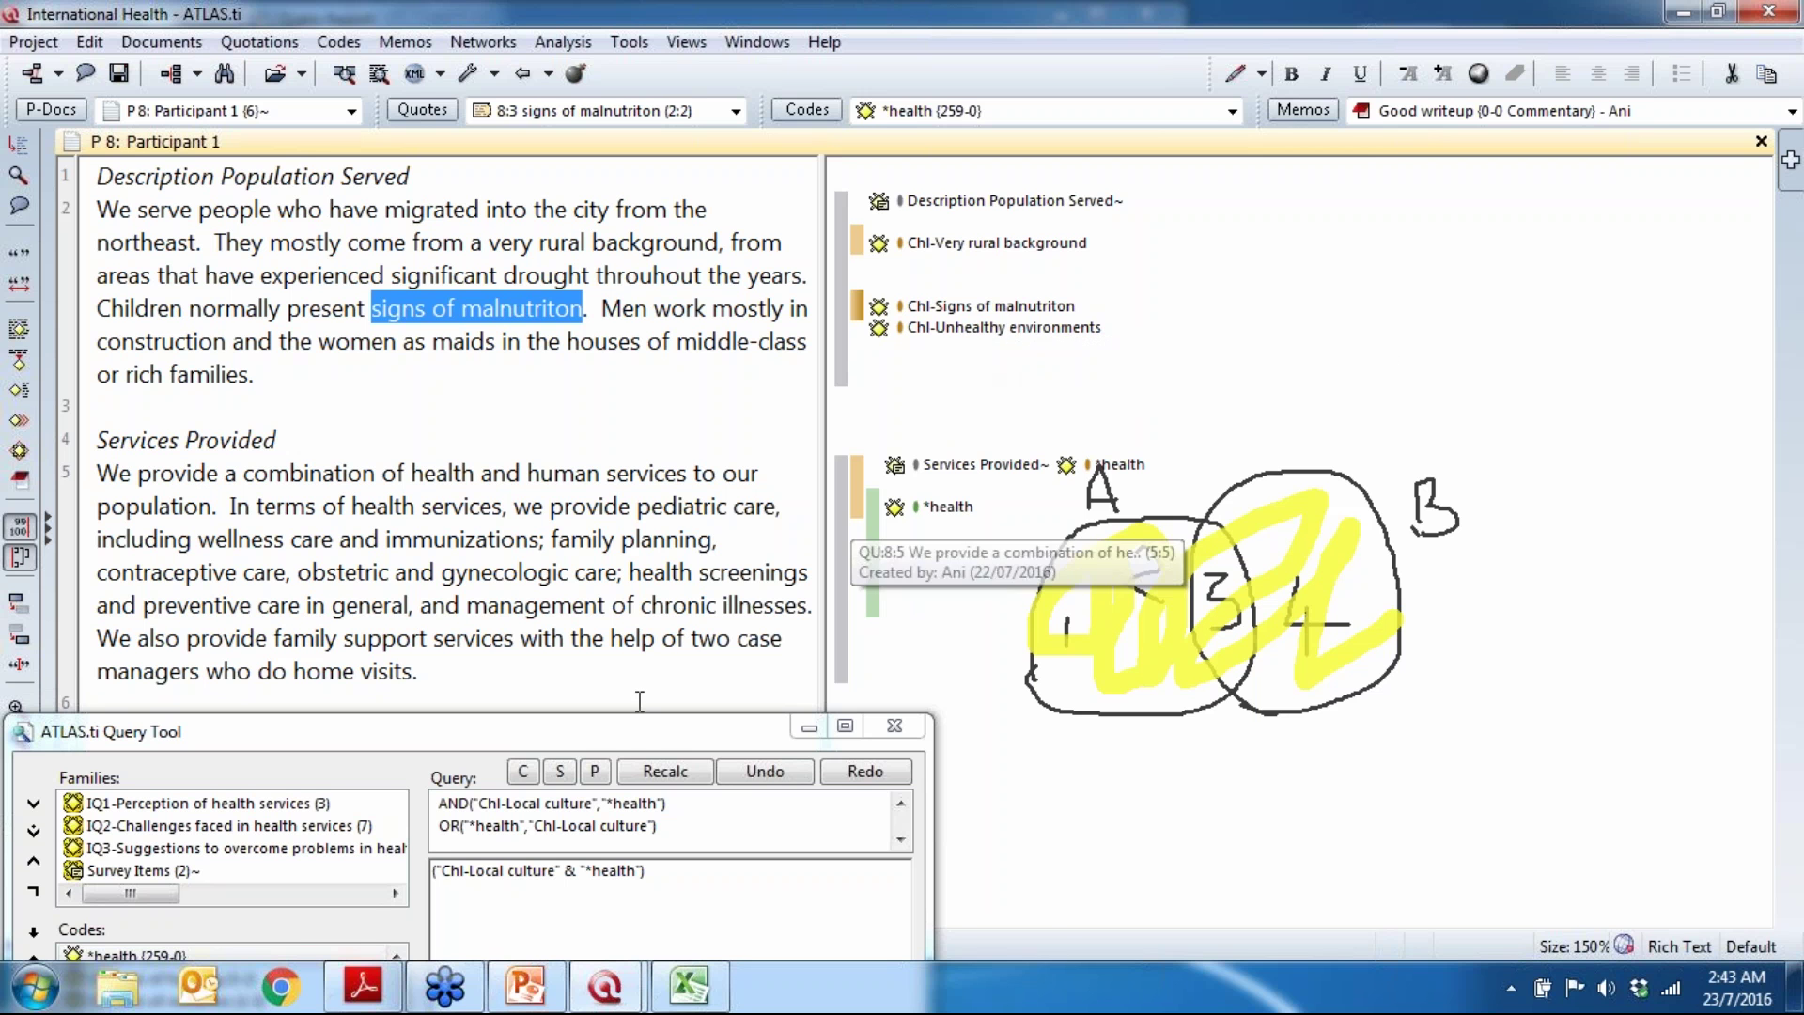
Step: Bring the Query Tool back up and build an OR query from Chl-Unhealthy environments and Chl-Signs of malnutriton
drag(611, 732, 735, 276)
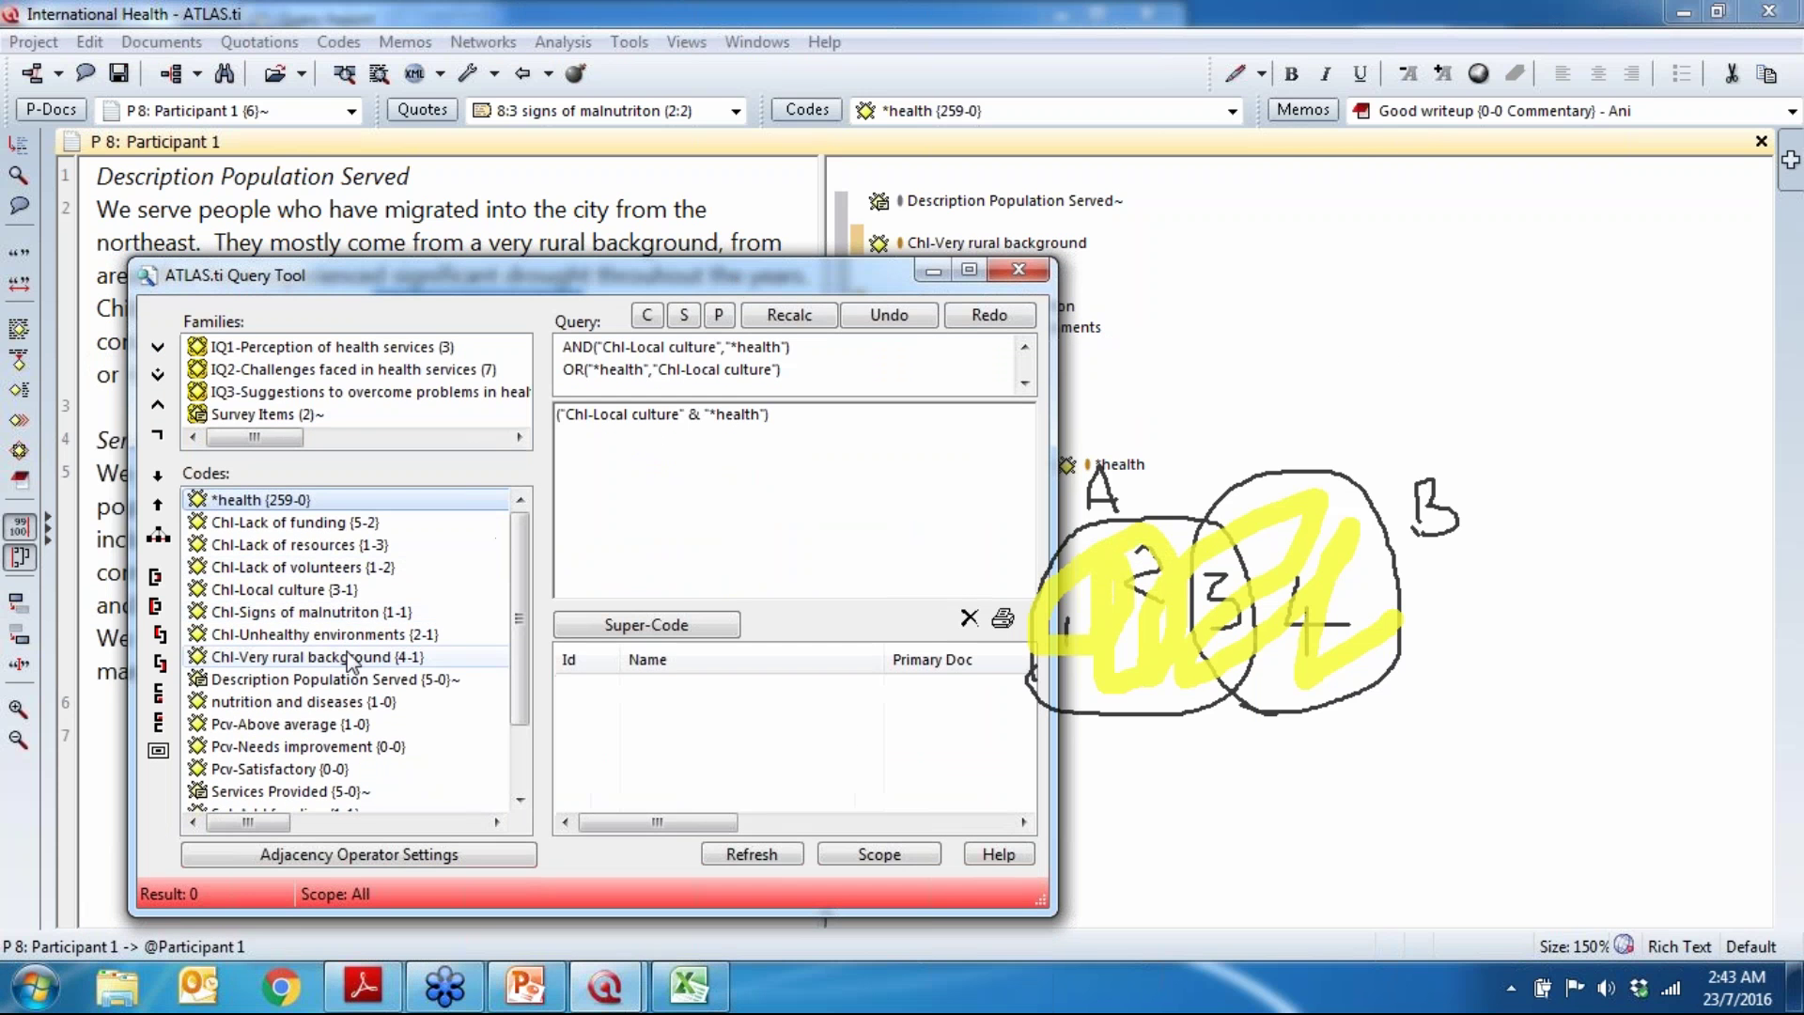
double_click(339, 634)
double_click(349, 612)
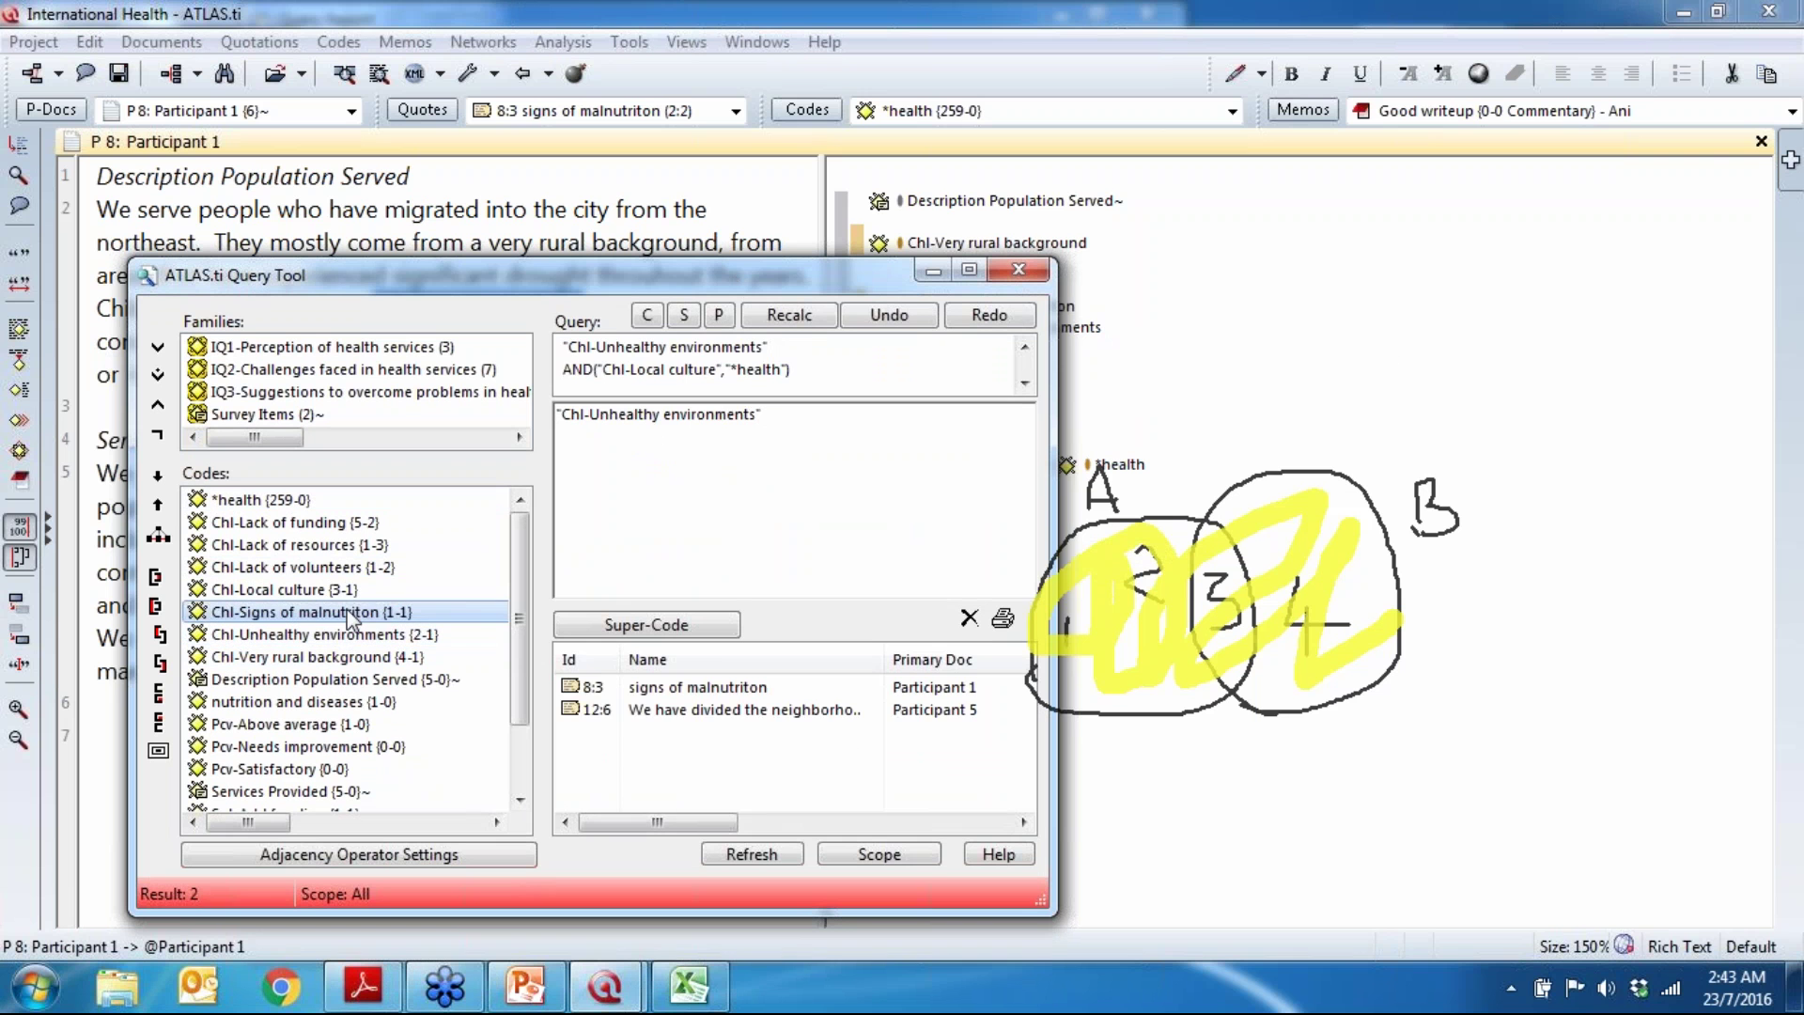
click(159, 348)
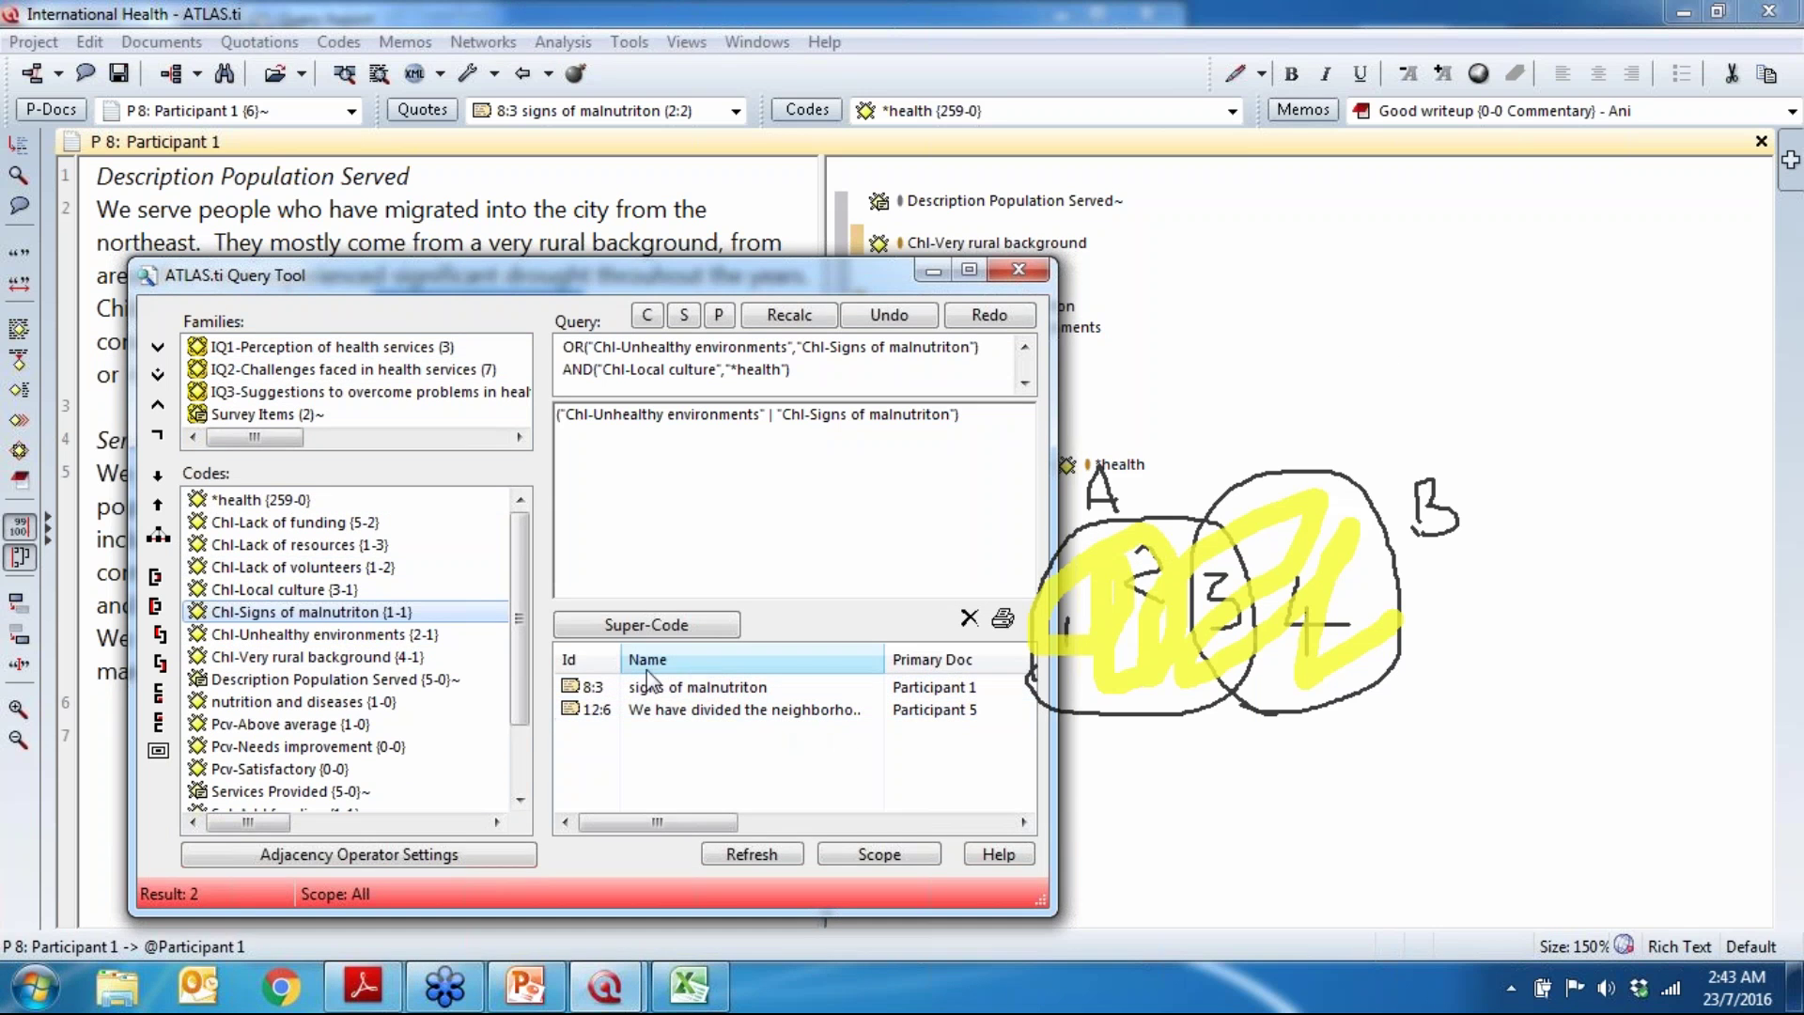
Step: Build an AND query combining the codes Chl-Signs of malnutriton and Chl-Unhealthy environments
double_click(331, 616)
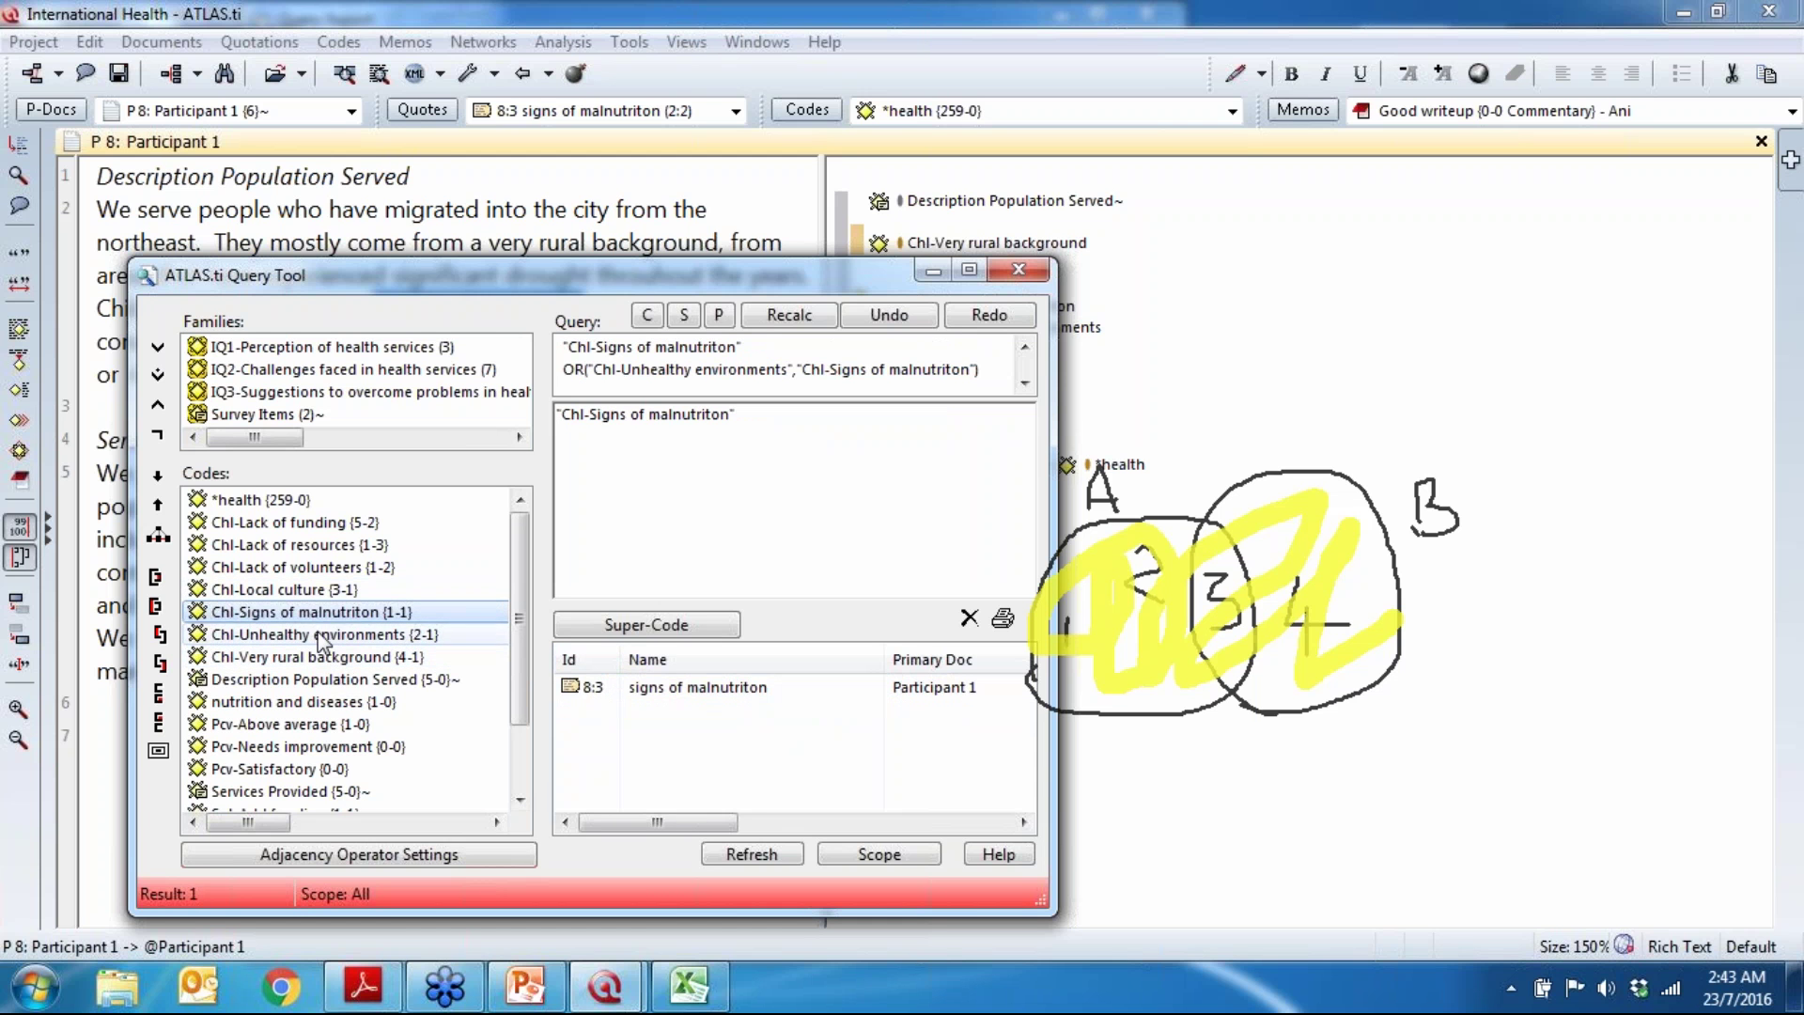
double_click(320, 635)
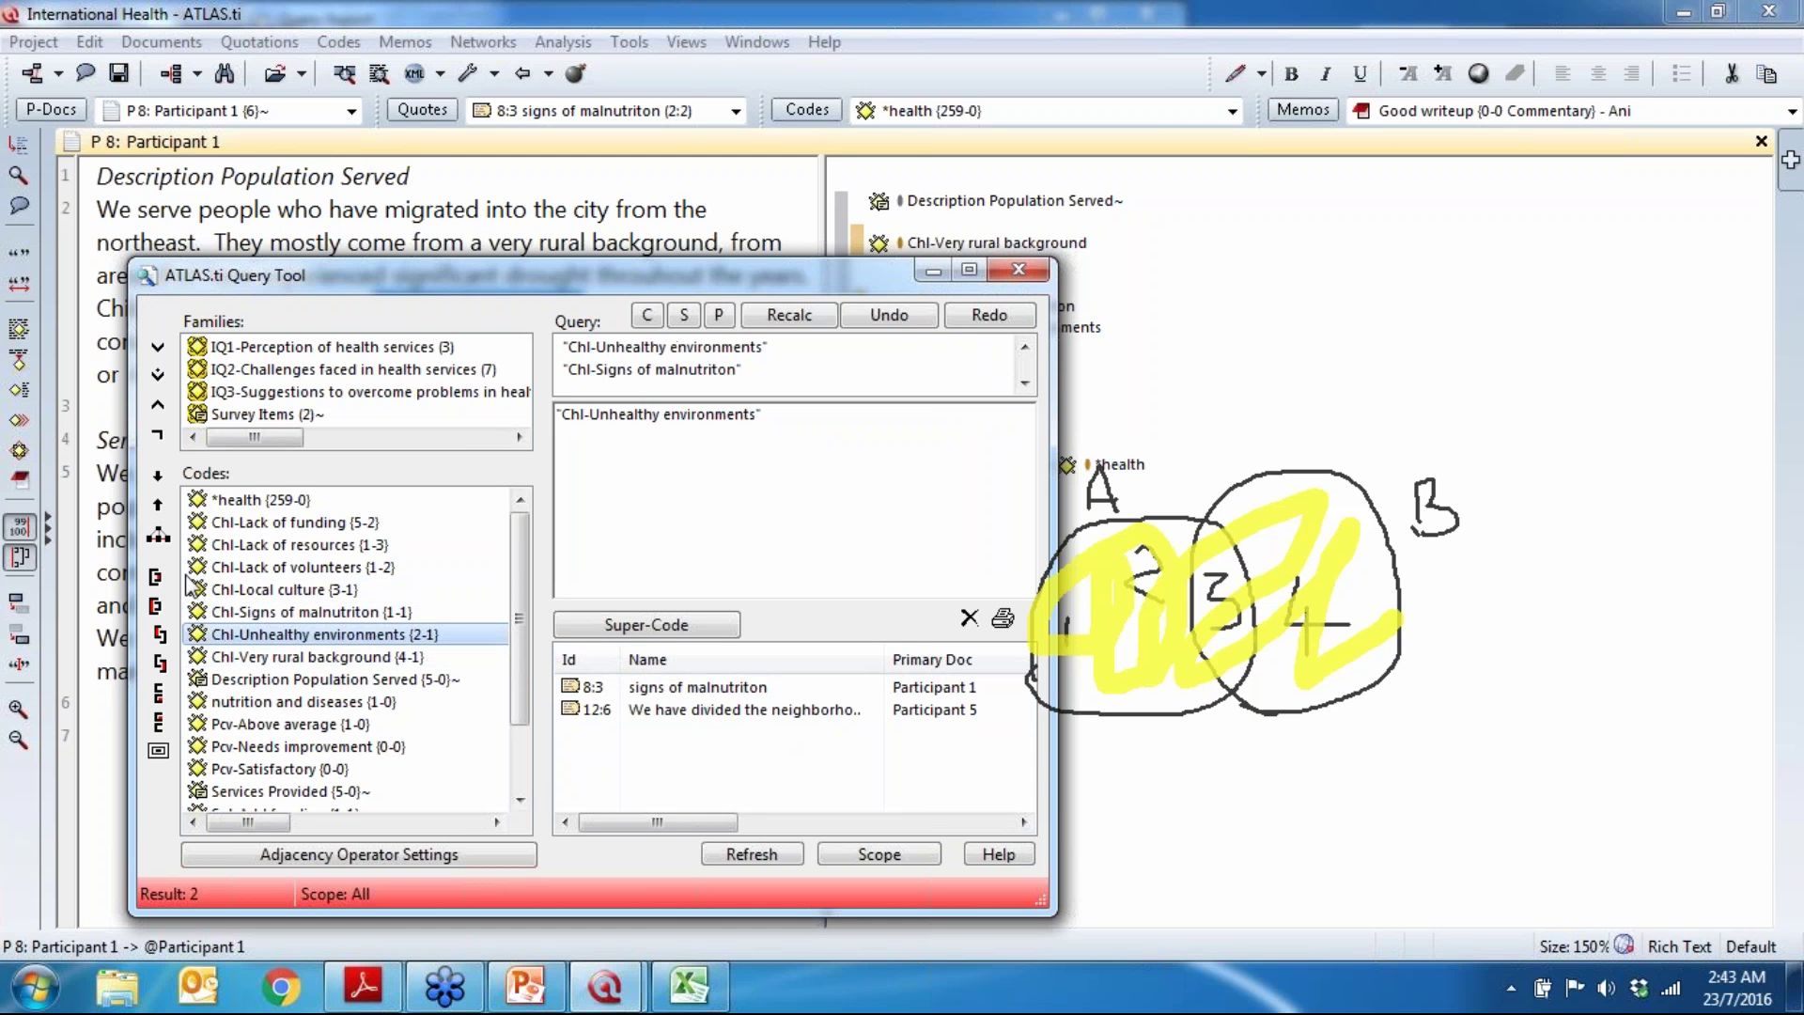
click(159, 406)
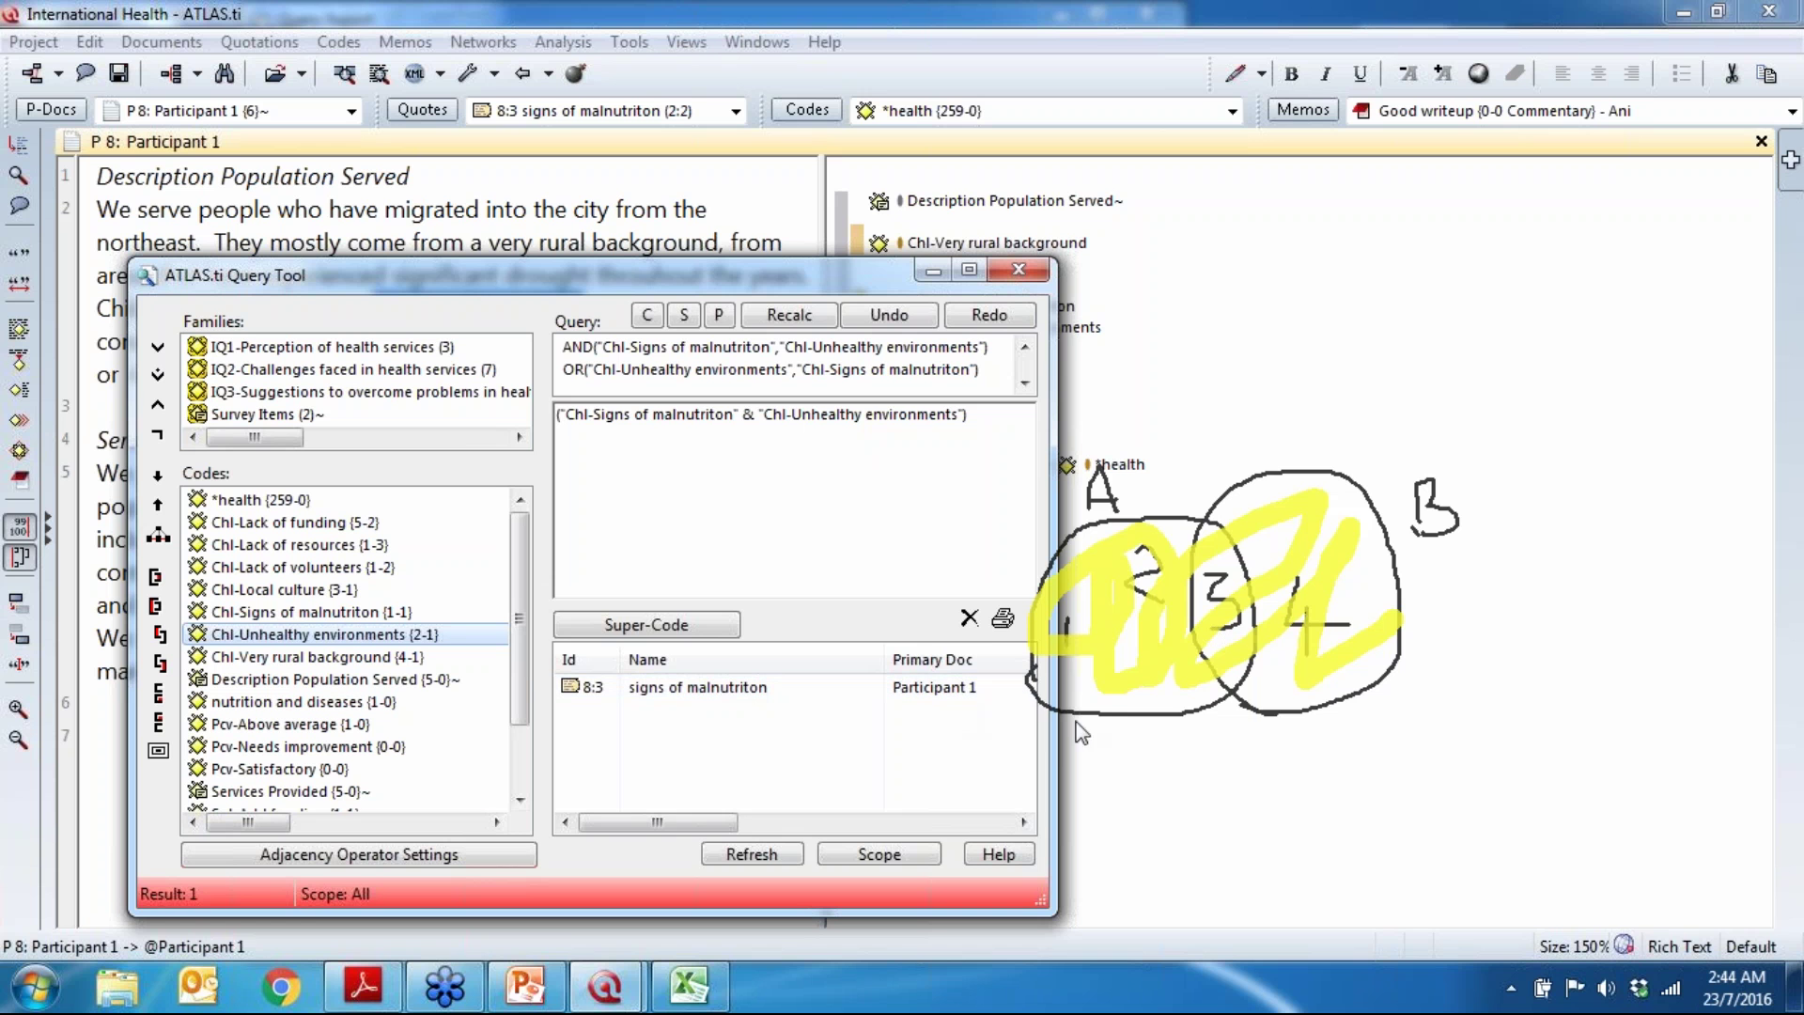
Step: Output the AND query results as a Full Content report to the editor
click(1002, 622)
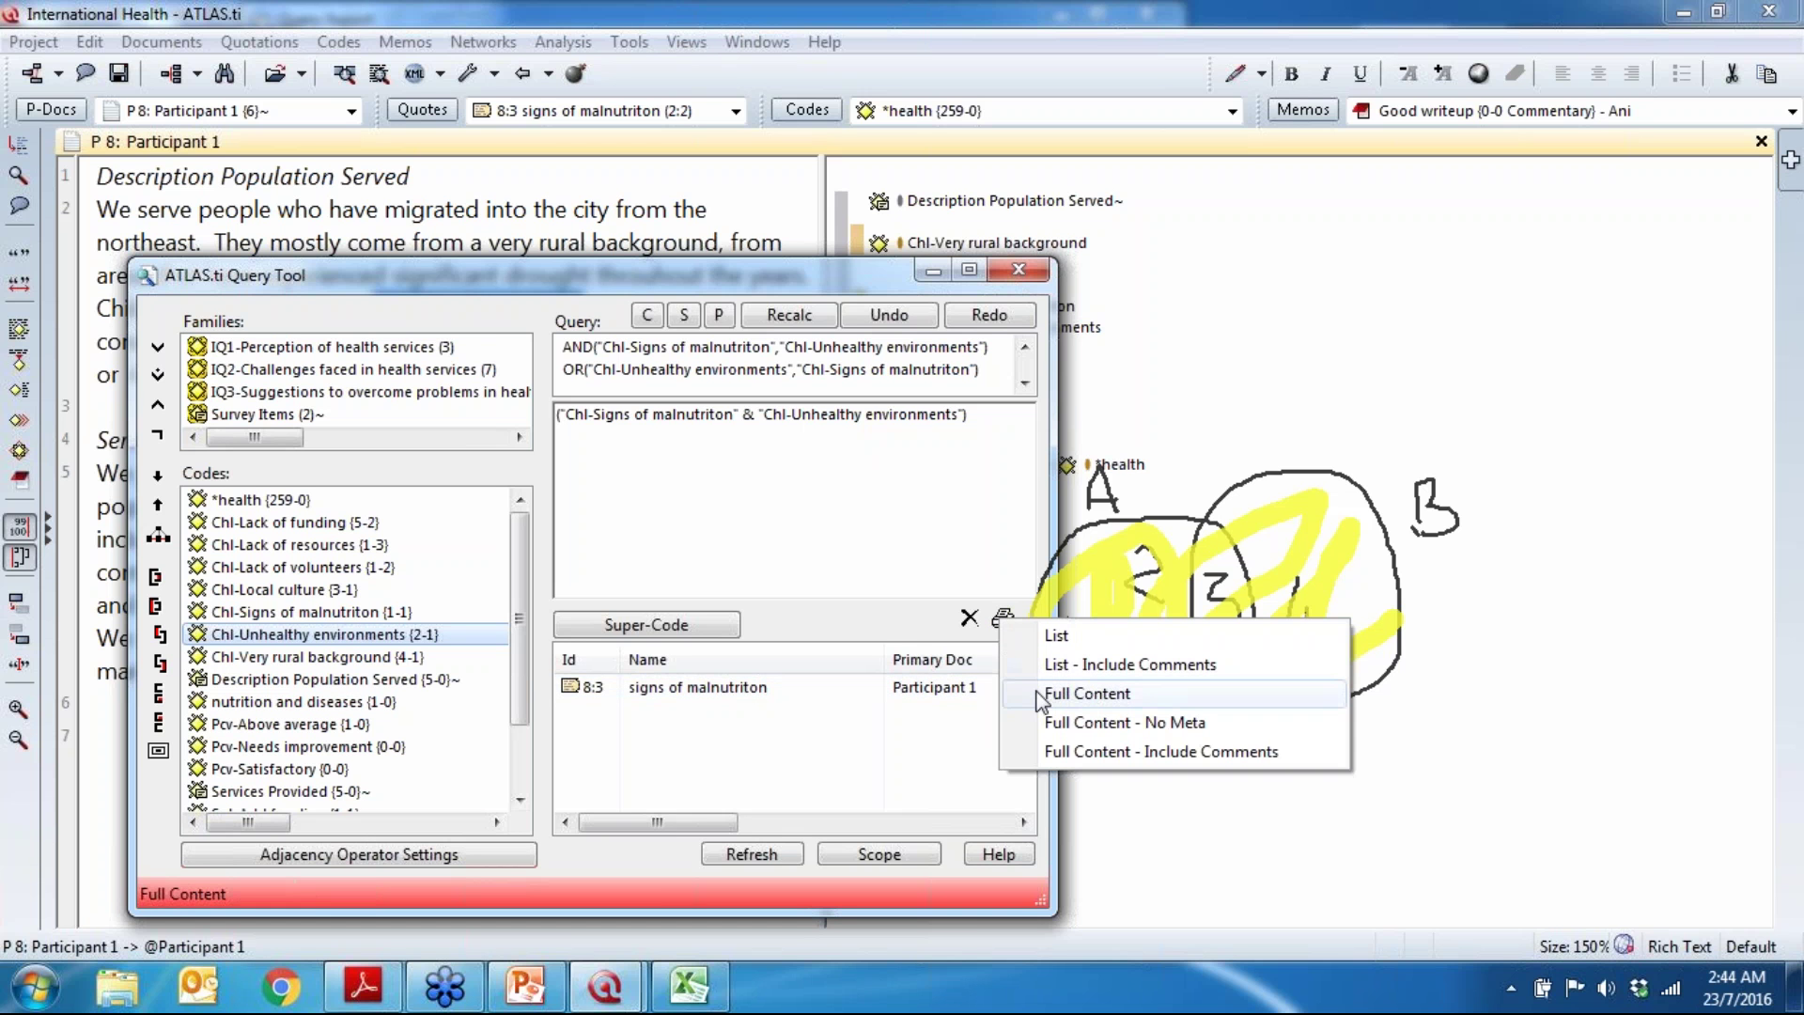
click(1085, 718)
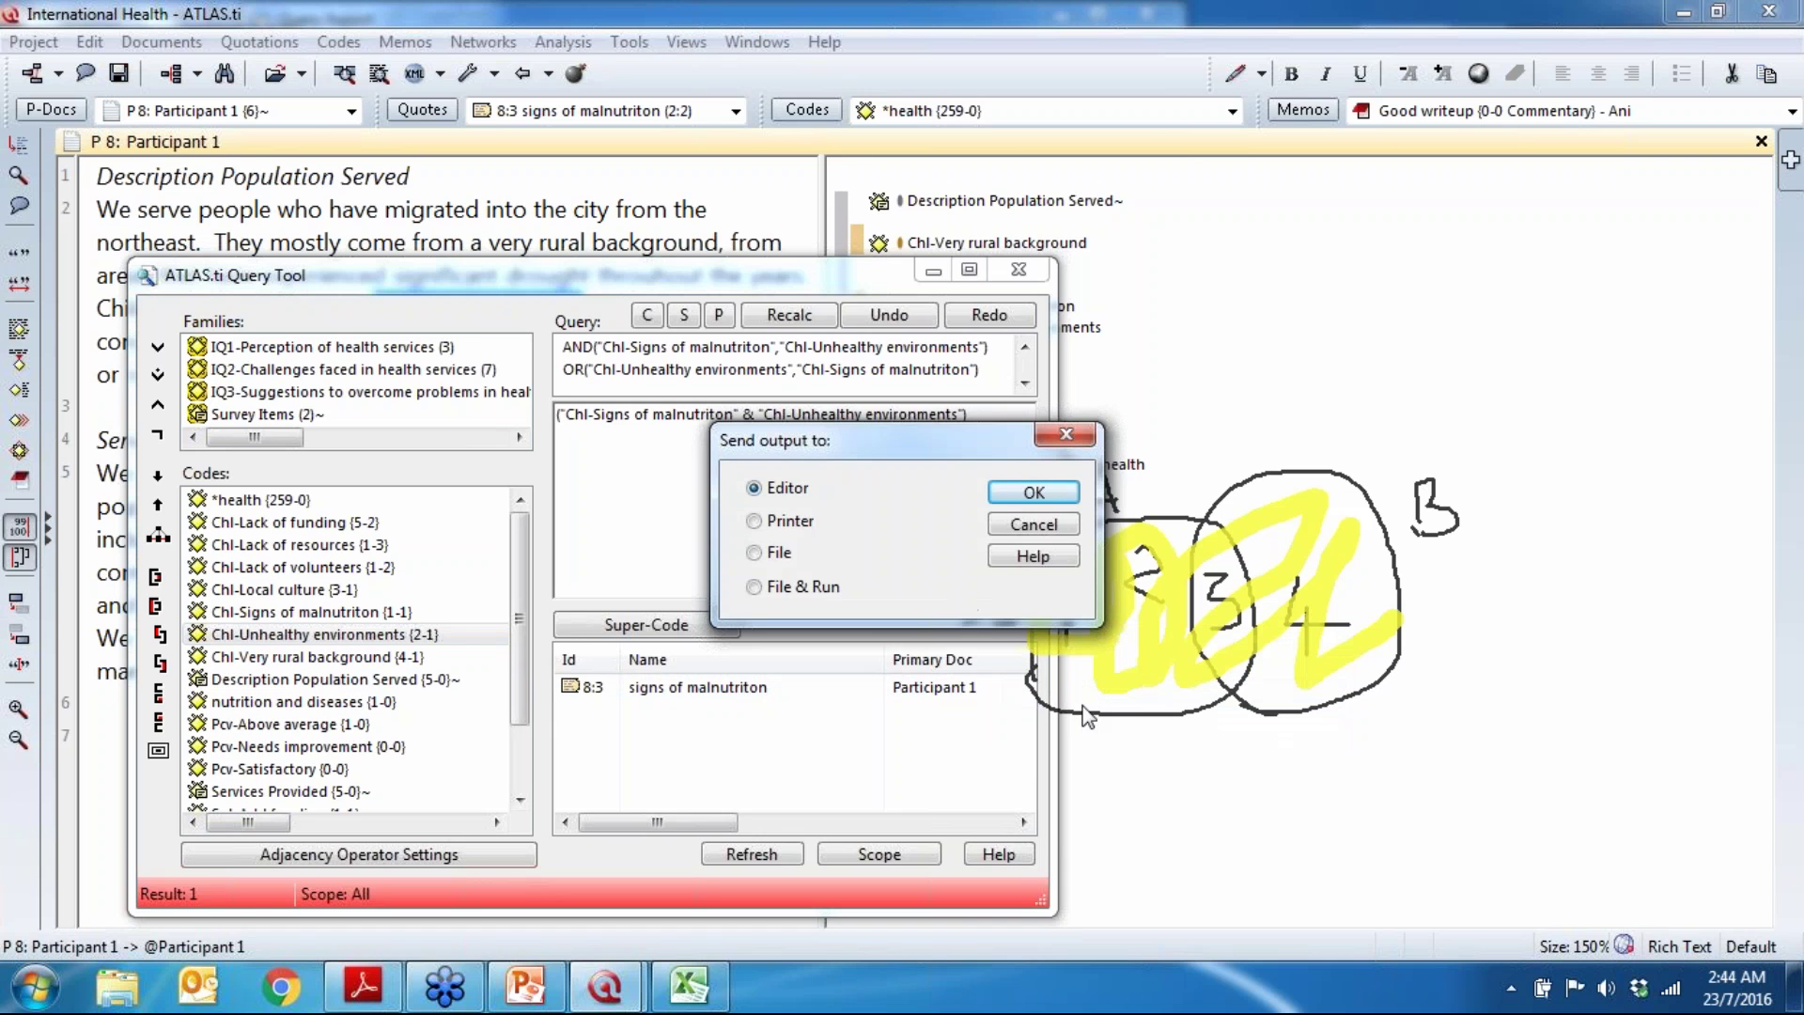
click(1033, 493)
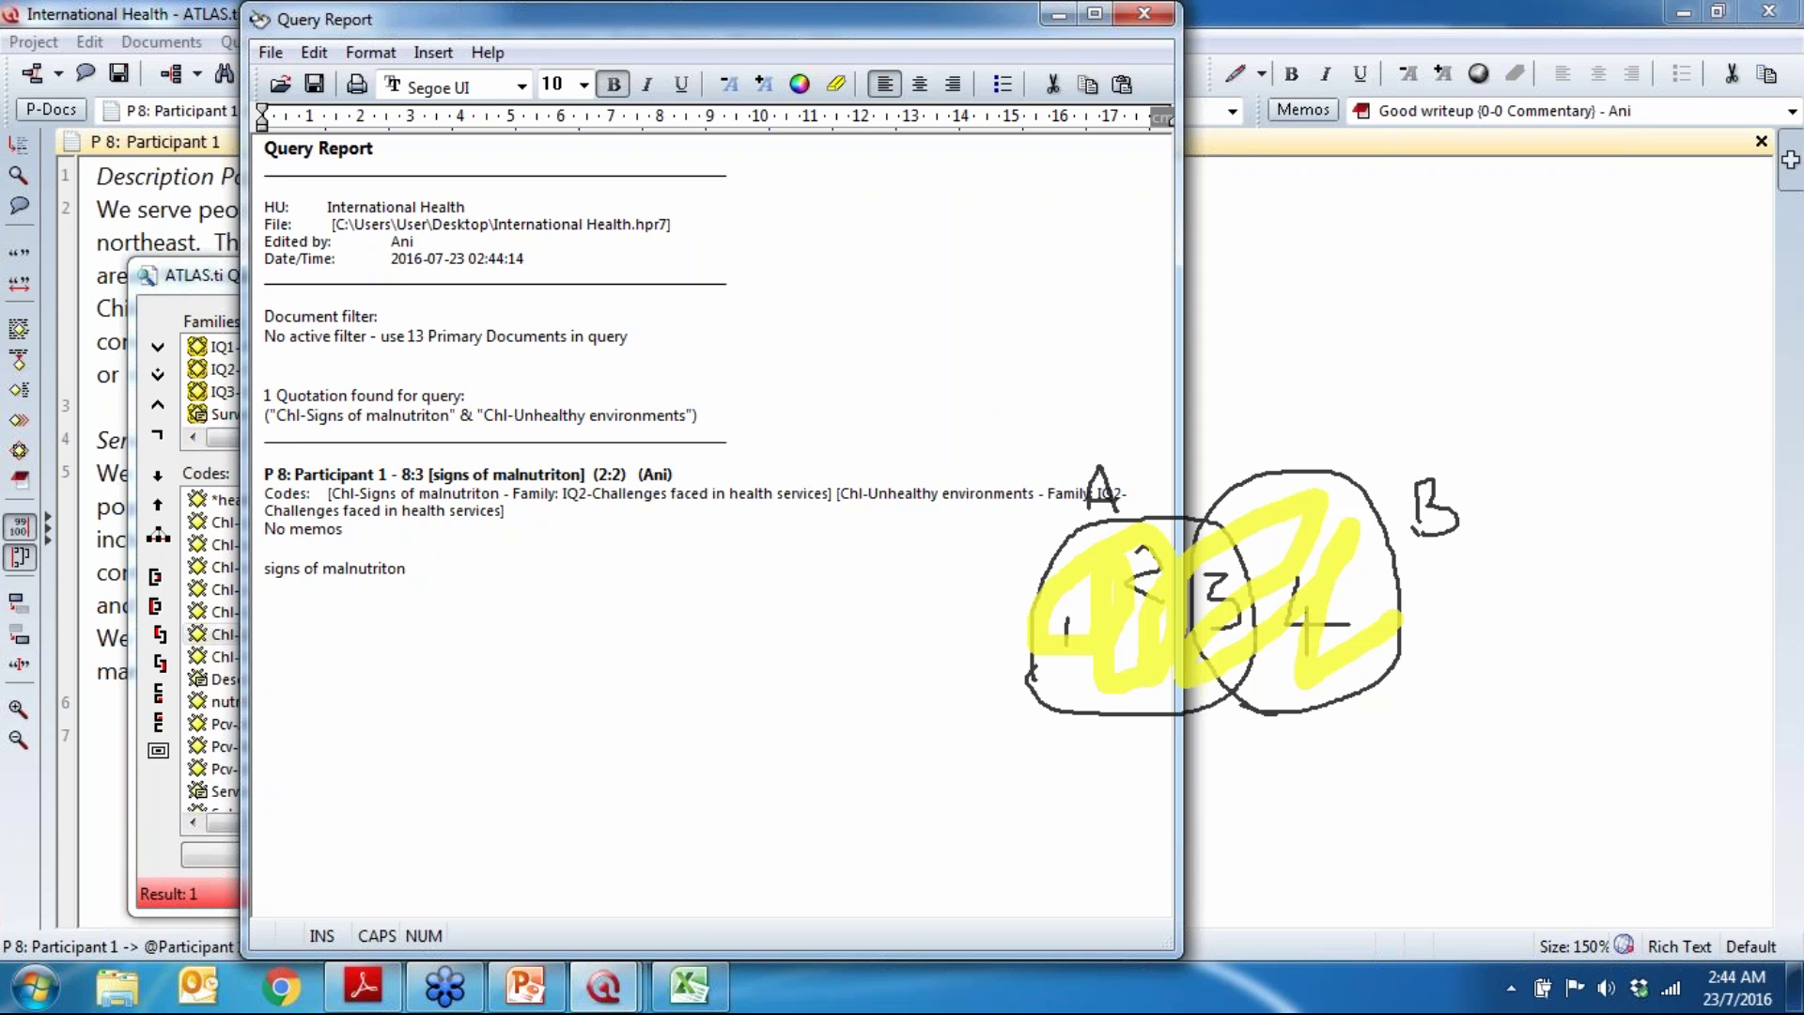
Step: Close the query report and clear the Venn diagram drawn over the screen
click(1133, 22)
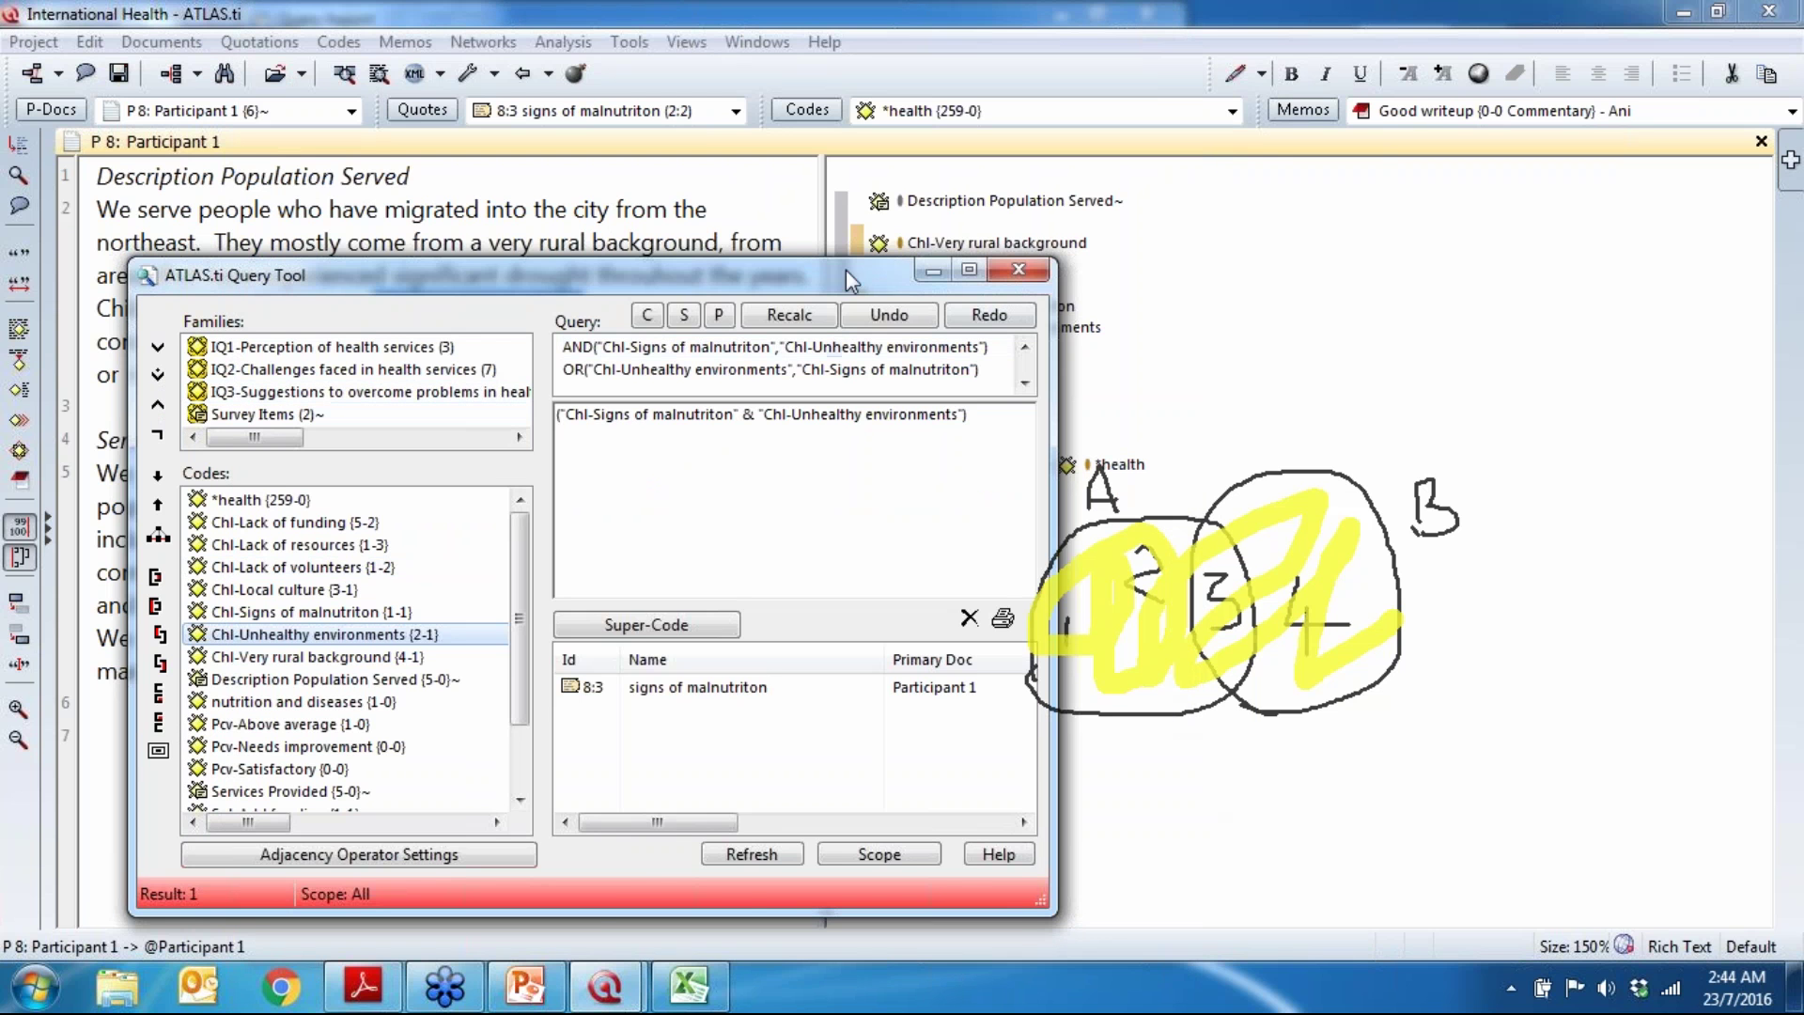
drag(814, 275, 754, 228)
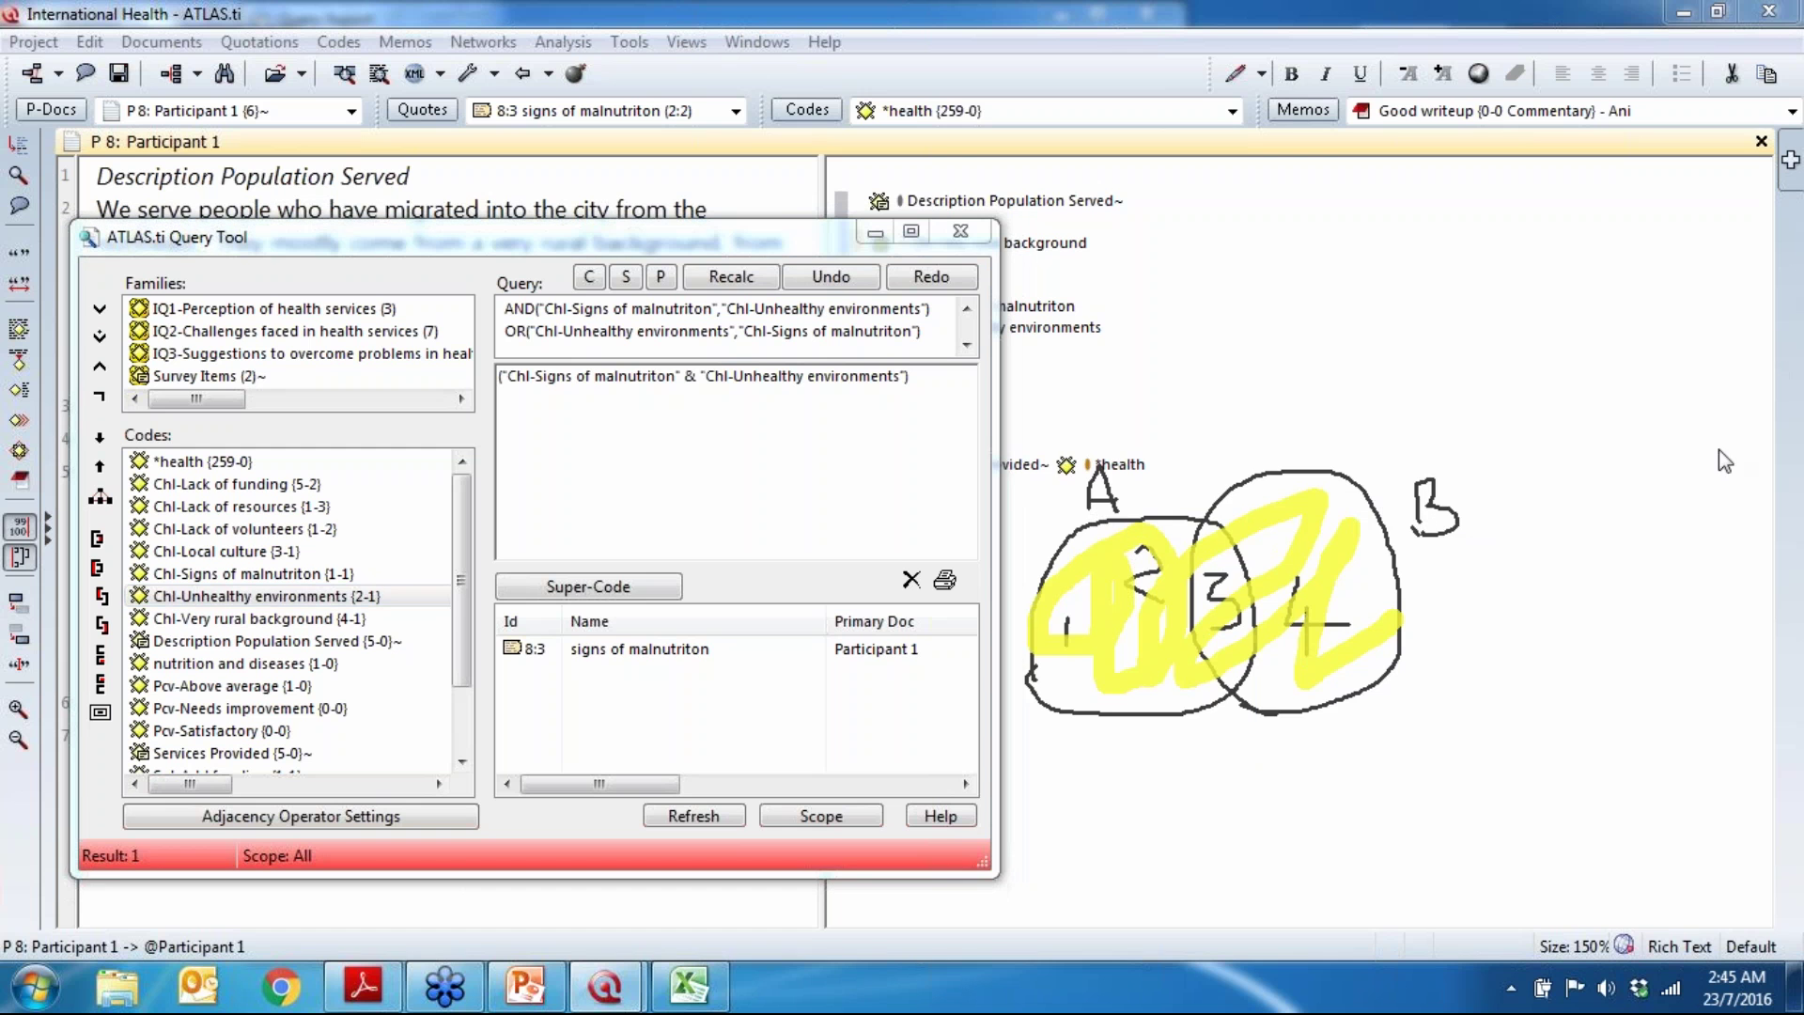
key(Escape)
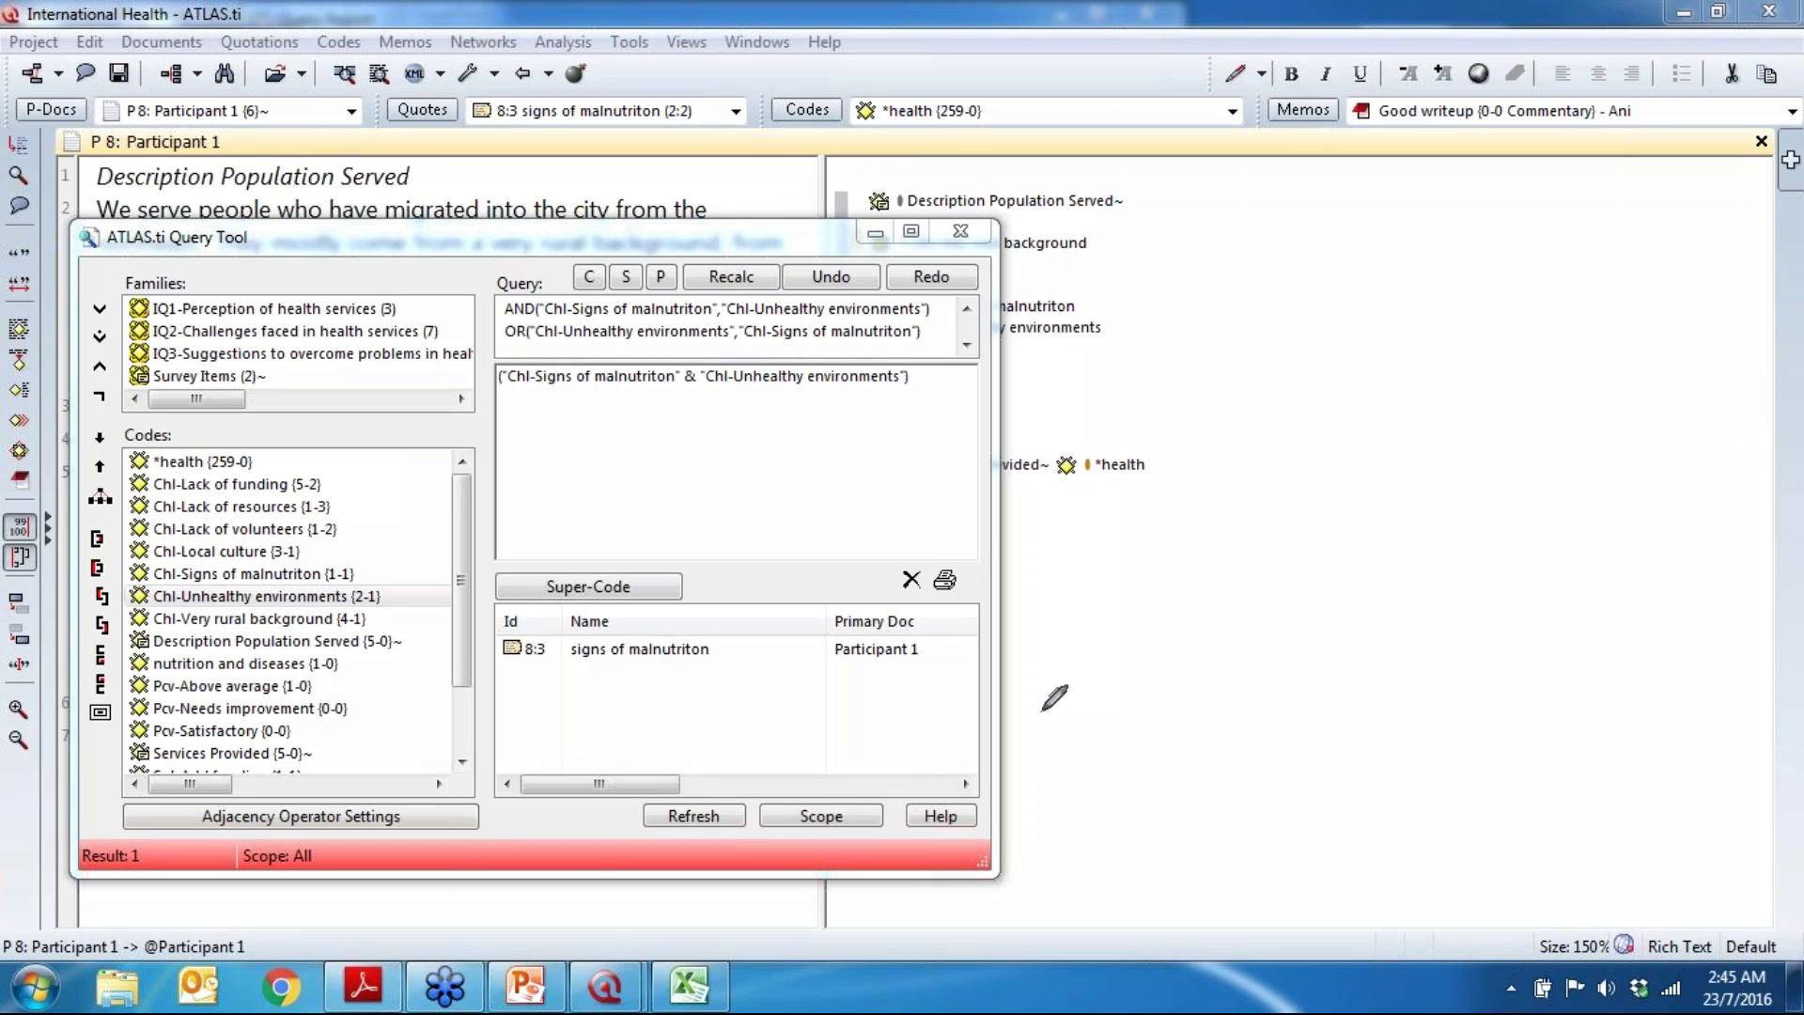
Step: Draw a new Venn diagram of overlapping circles A and B, shading the overlap and marking the non-overlapping parts in red
mouse_move(1082, 686)
mouse_down()
mouse_move(1071, 618)
mouse_move(1244, 580)
mouse_up()
drag(1201, 704, 1054, 641)
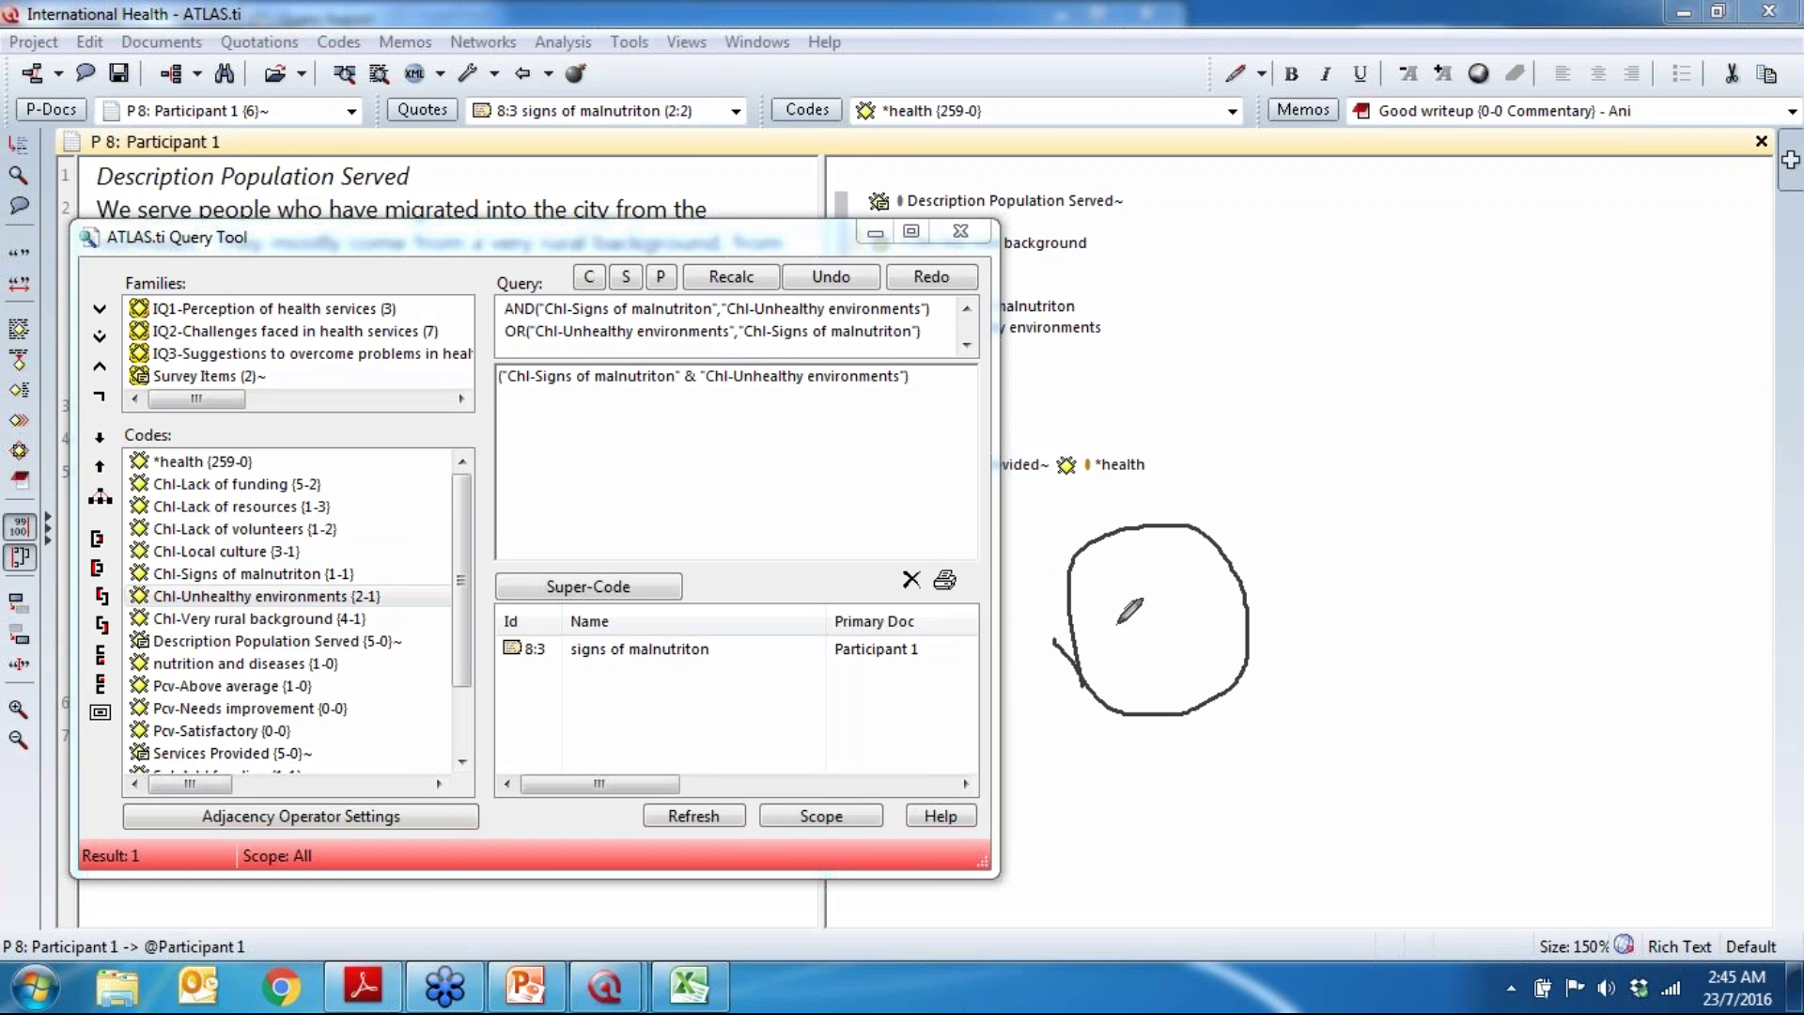
mouse_move(1252, 731)
mouse_down()
mouse_move(1227, 632)
mouse_move(1357, 523)
mouse_move(1390, 631)
mouse_move(1302, 705)
mouse_move(1259, 708)
mouse_up()
mouse_move(1062, 499)
mouse_down()
mouse_move(1064, 555)
mouse_move(1072, 513)
mouse_move(1090, 534)
mouse_move(1065, 533)
mouse_move(1115, 532)
mouse_up()
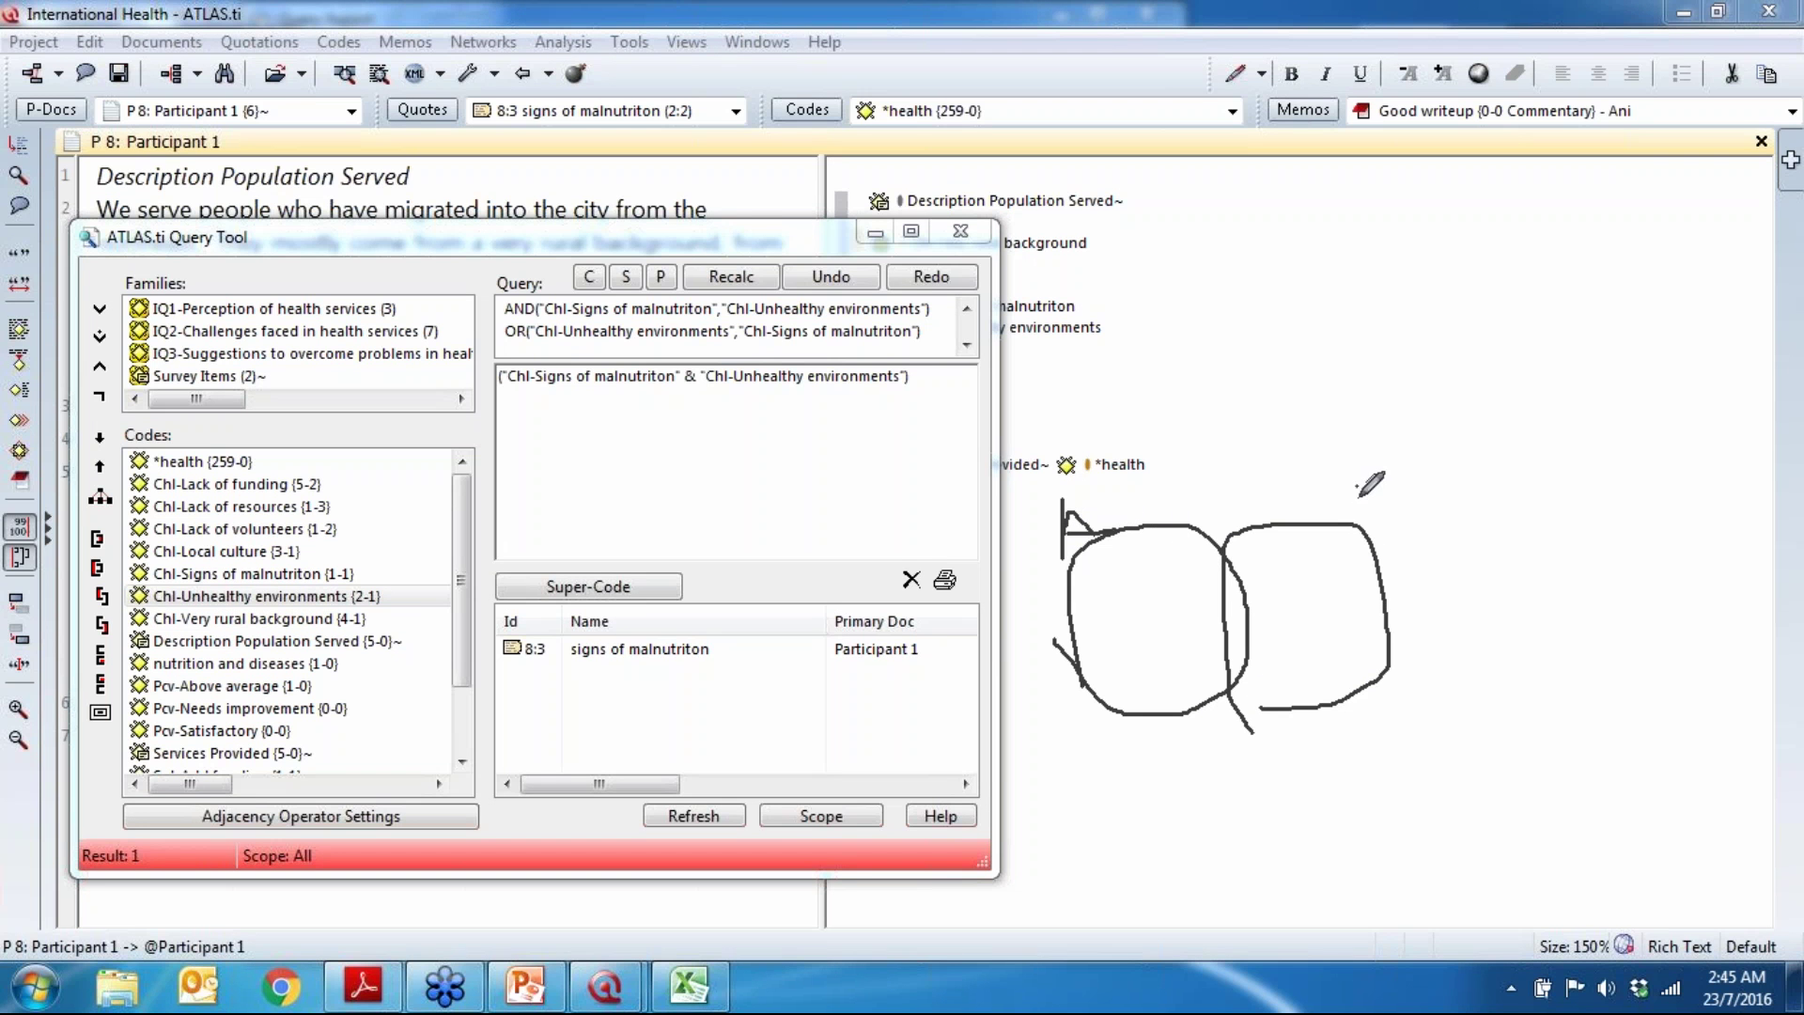
mouse_move(1358, 483)
mouse_down()
mouse_move(1364, 553)
mouse_move(1383, 484)
mouse_move(1338, 516)
mouse_move(1381, 507)
mouse_move(1388, 544)
mouse_move(1364, 540)
mouse_up()
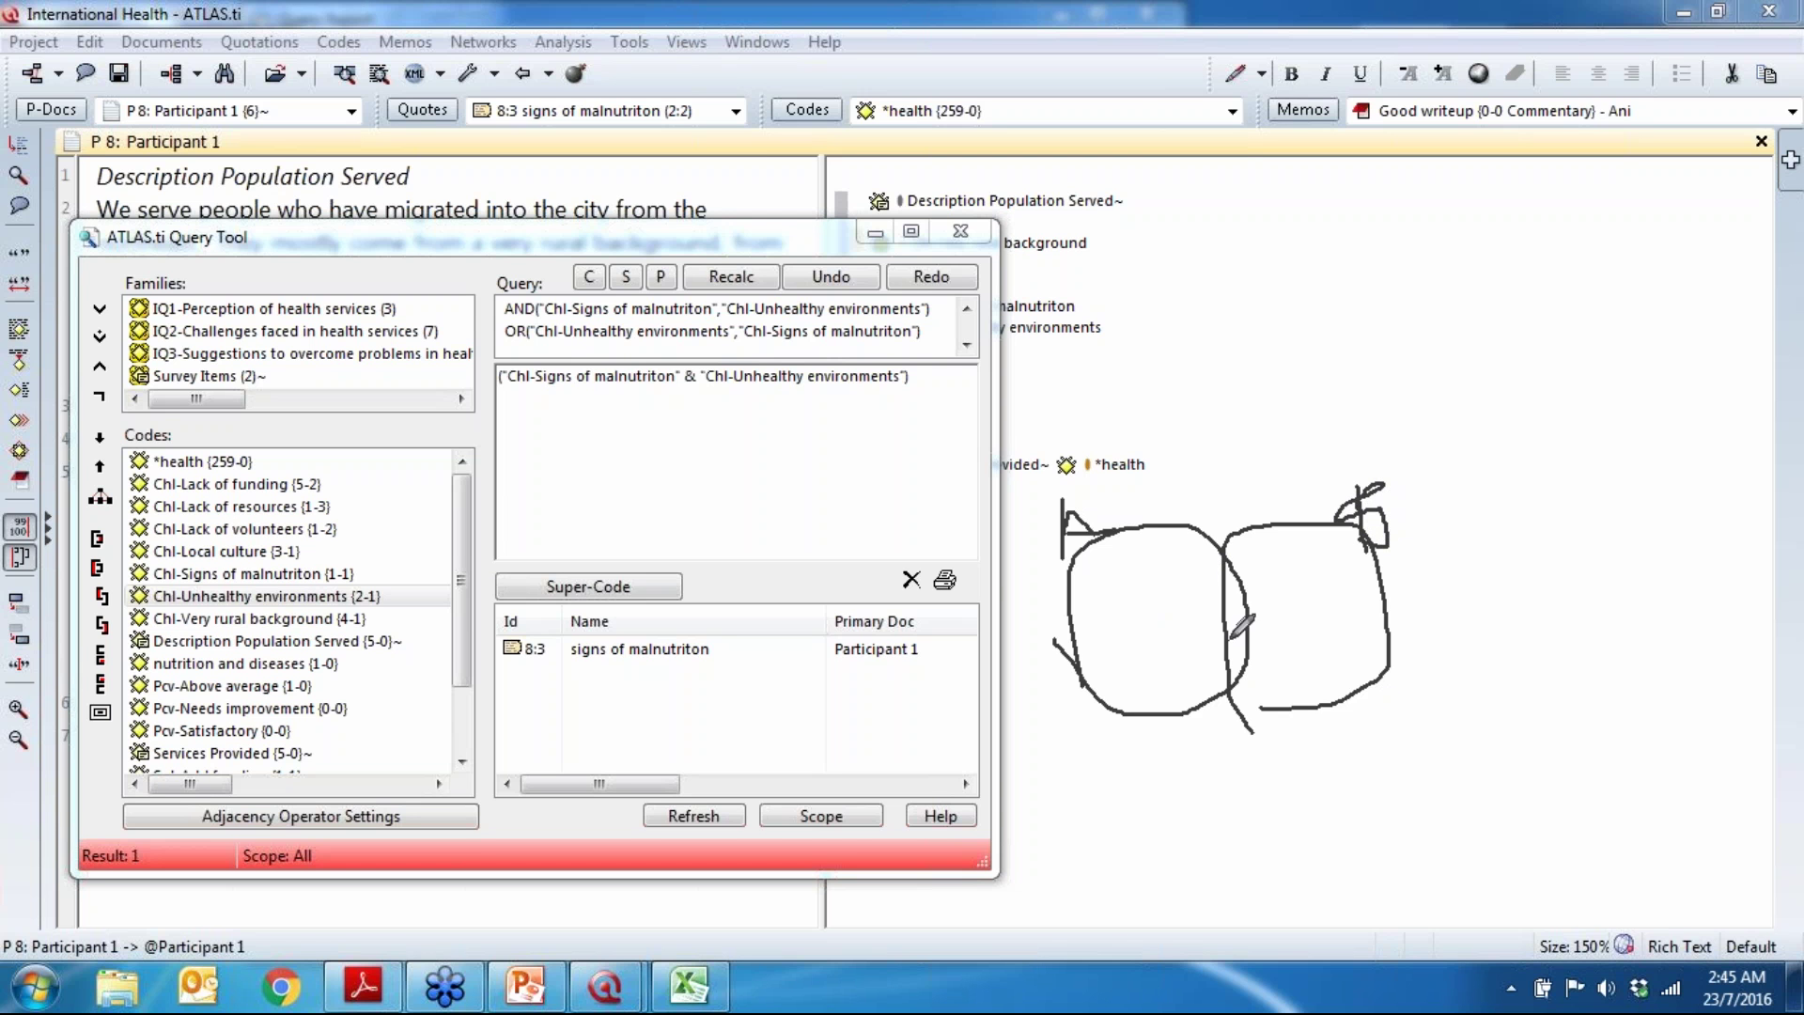
drag(1234, 599, 1243, 627)
mouse_move(1254, 546)
mouse_down()
mouse_move(1357, 532)
mouse_move(1317, 639)
mouse_up()
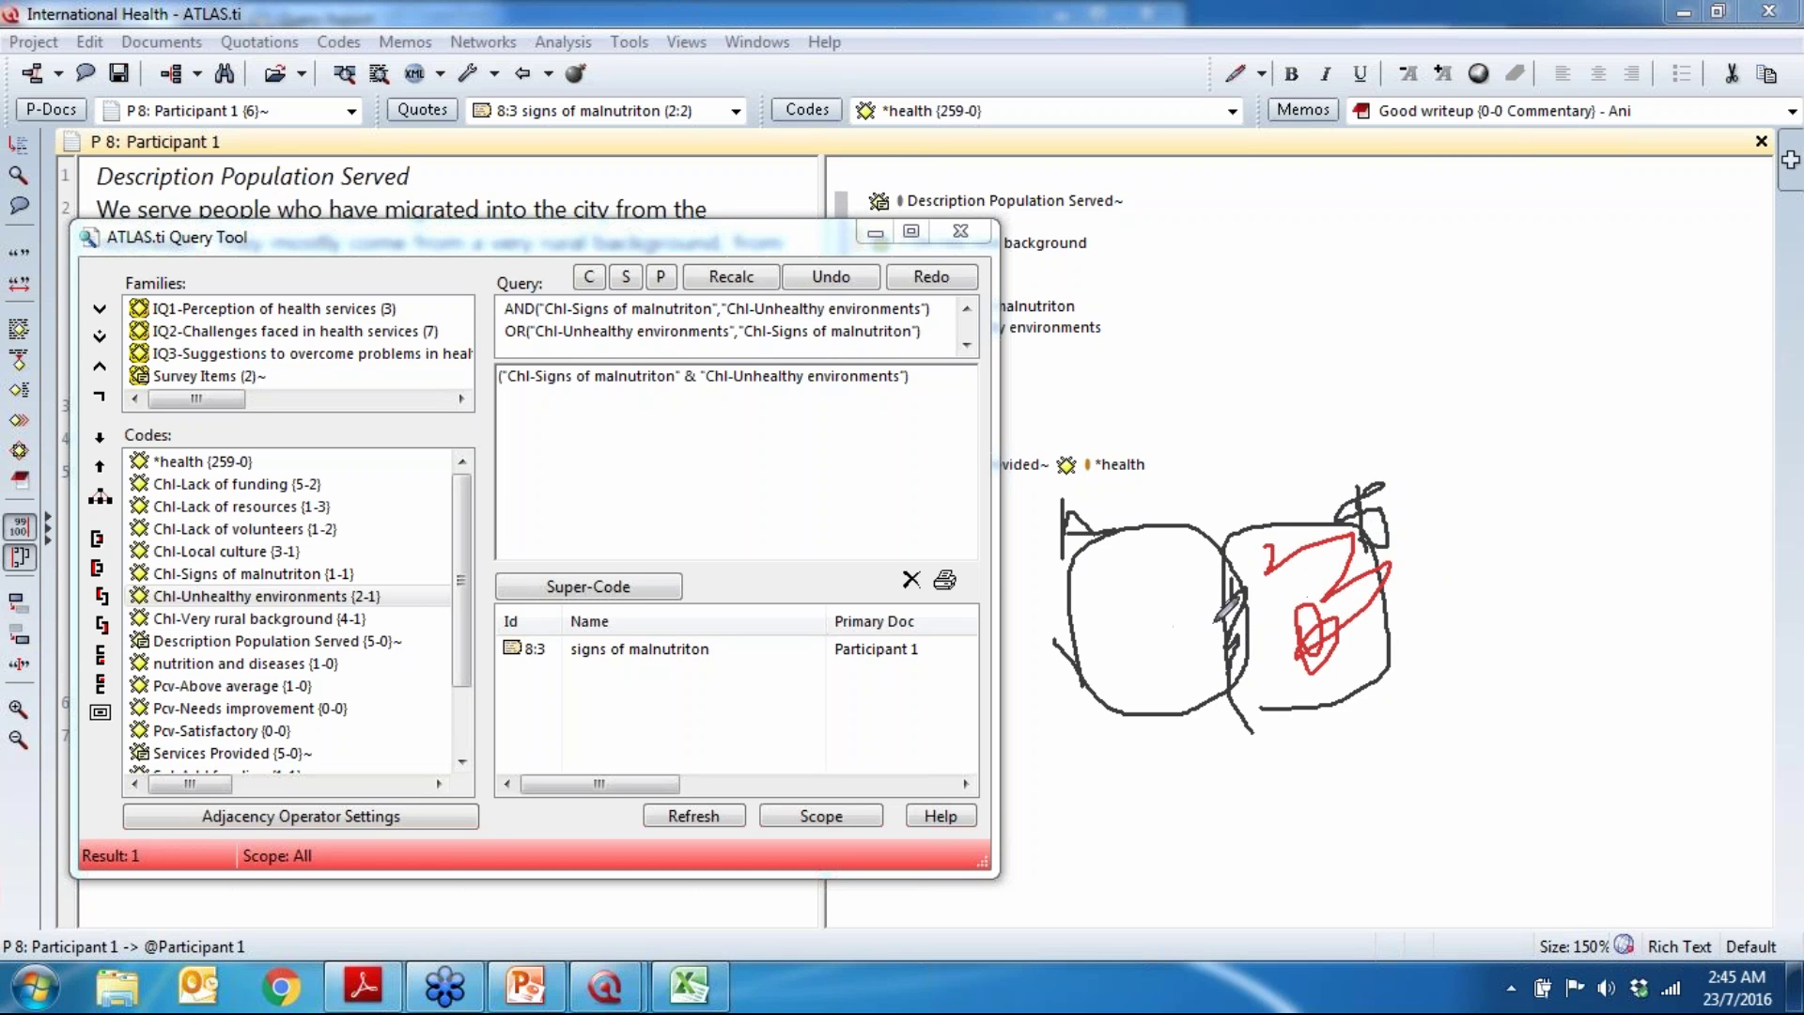
mouse_move(1198, 690)
mouse_down()
mouse_move(1172, 583)
mouse_move(1164, 625)
mouse_move(1139, 570)
mouse_up()
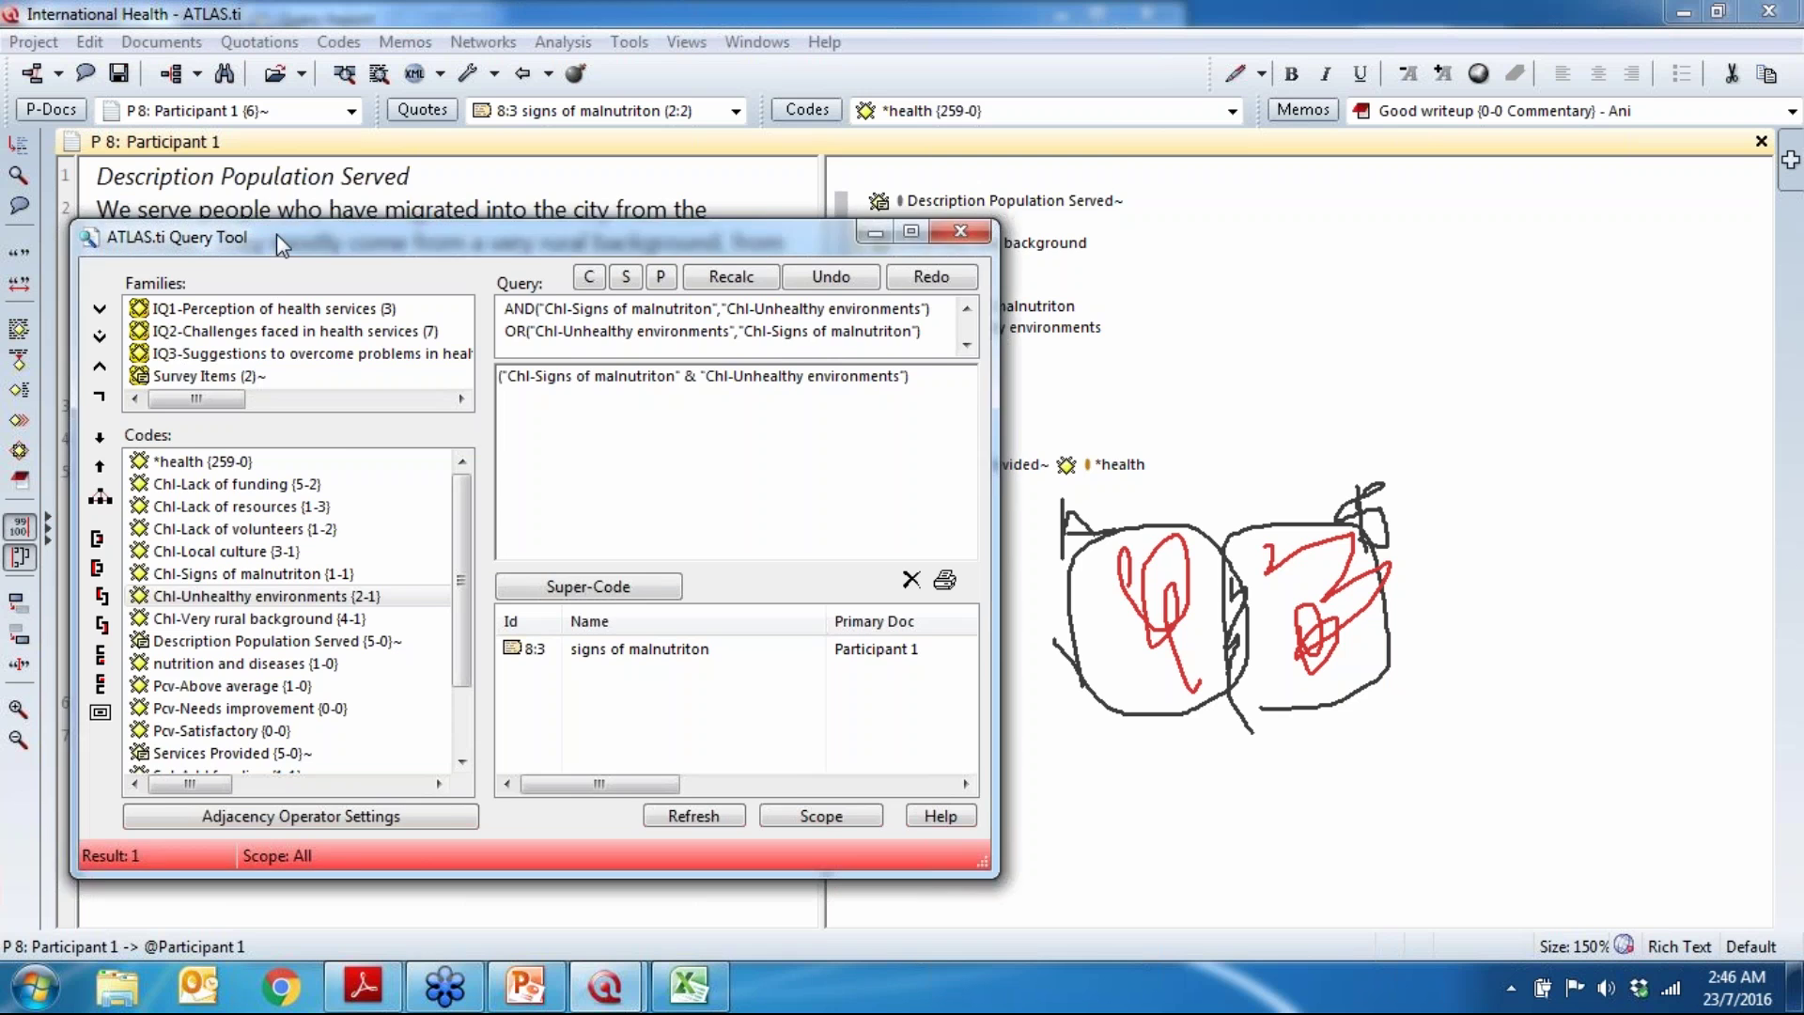
Step: Reposition the Query Tool window and erase the Venn diagram with the red markings
drag(276, 234, 393, 159)
click(1795, 353)
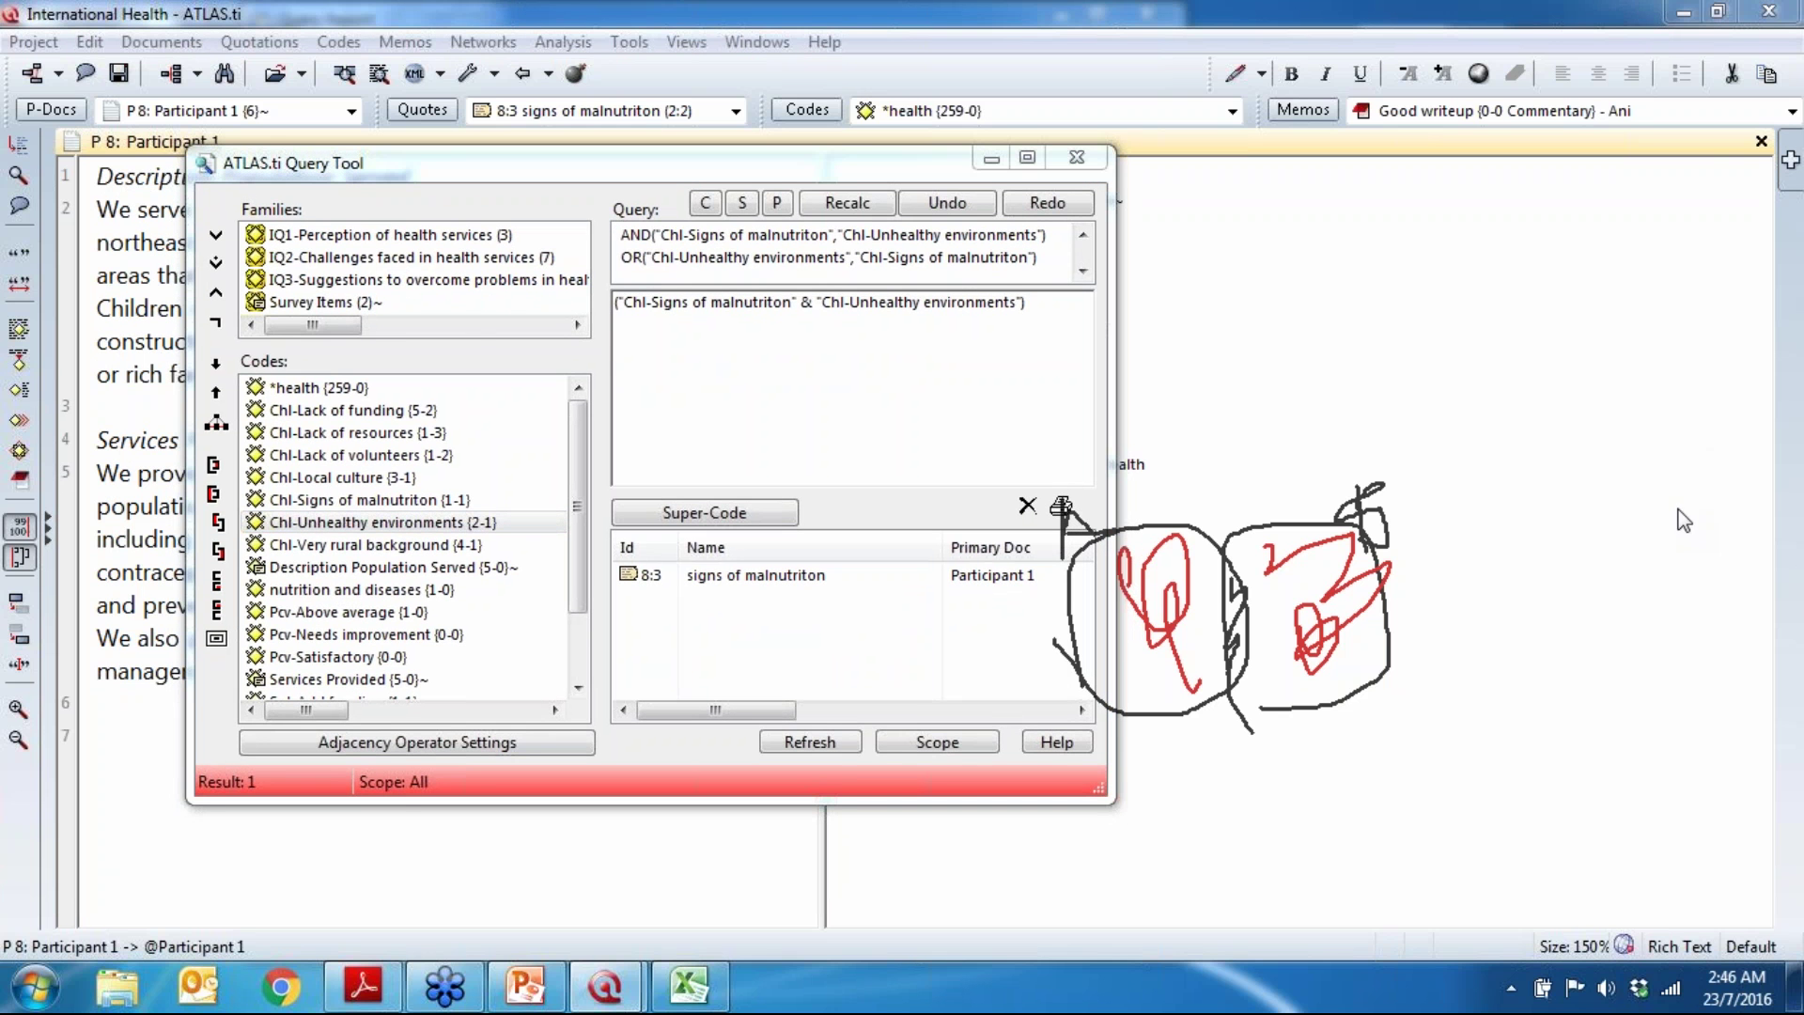
key(Escape)
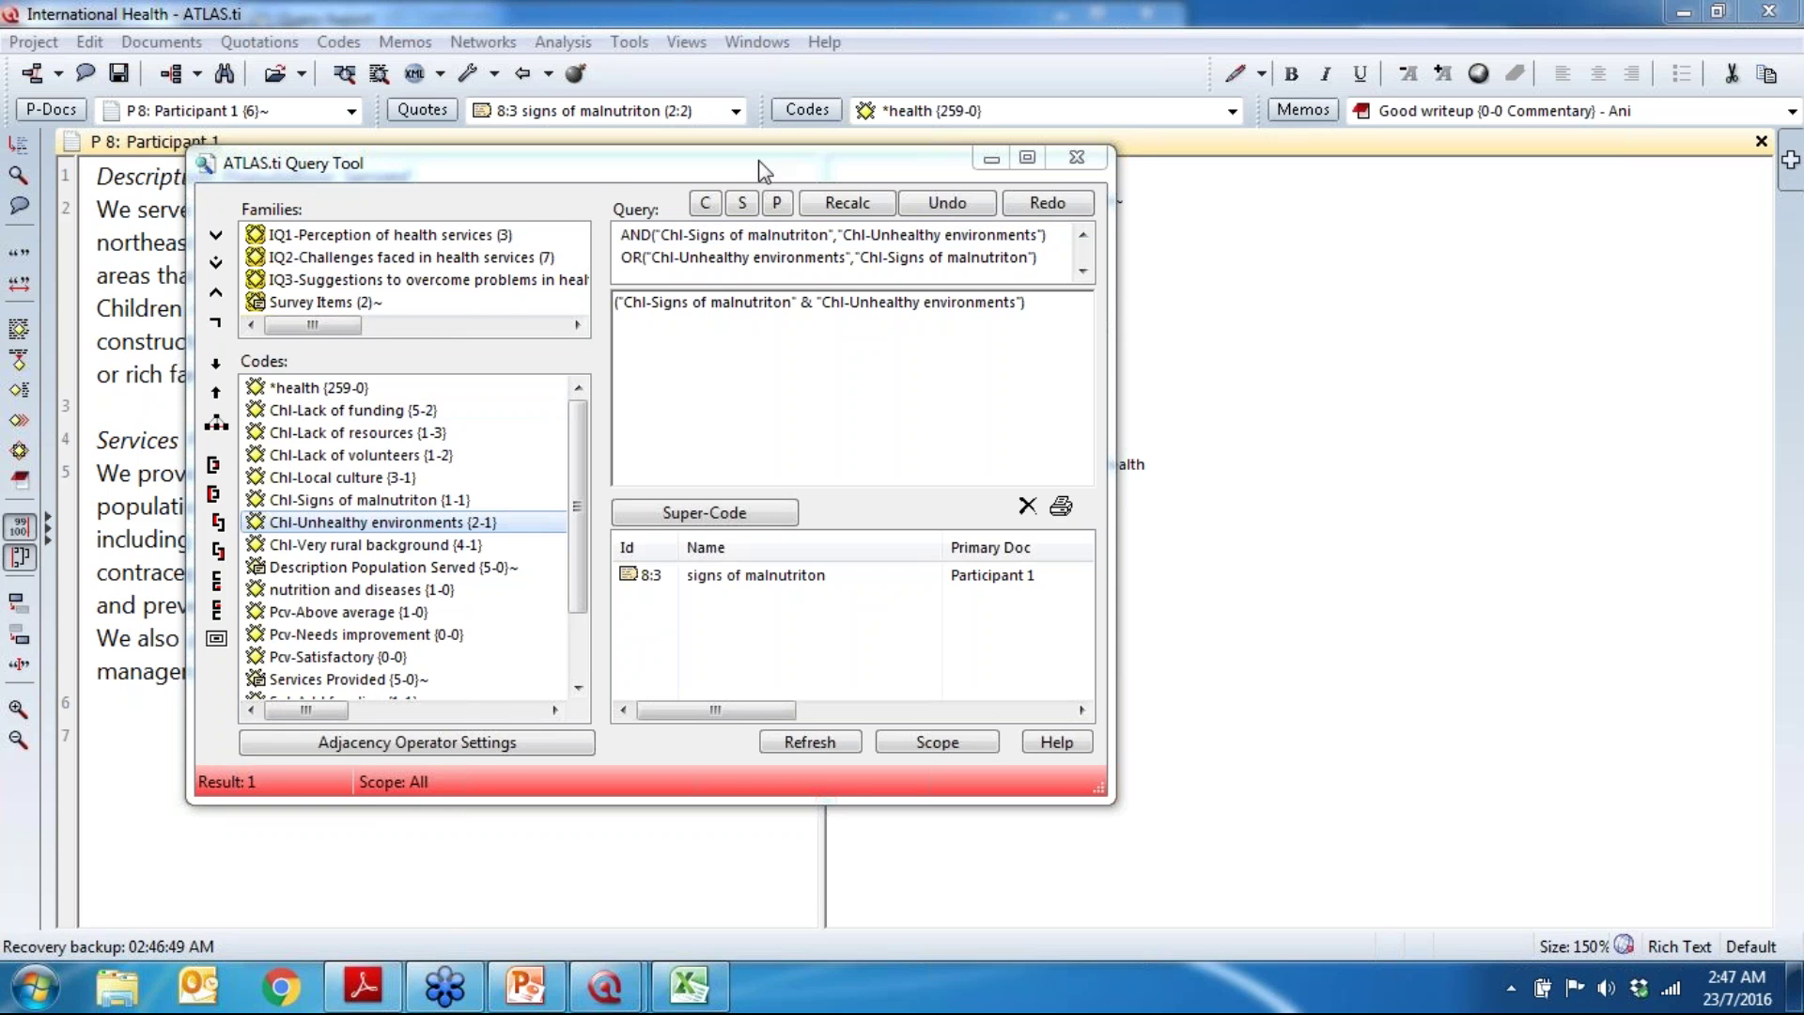
Step: Open the Code Manager and create a free code named "Suggestions to improve"
drag(770, 169, 902, 266)
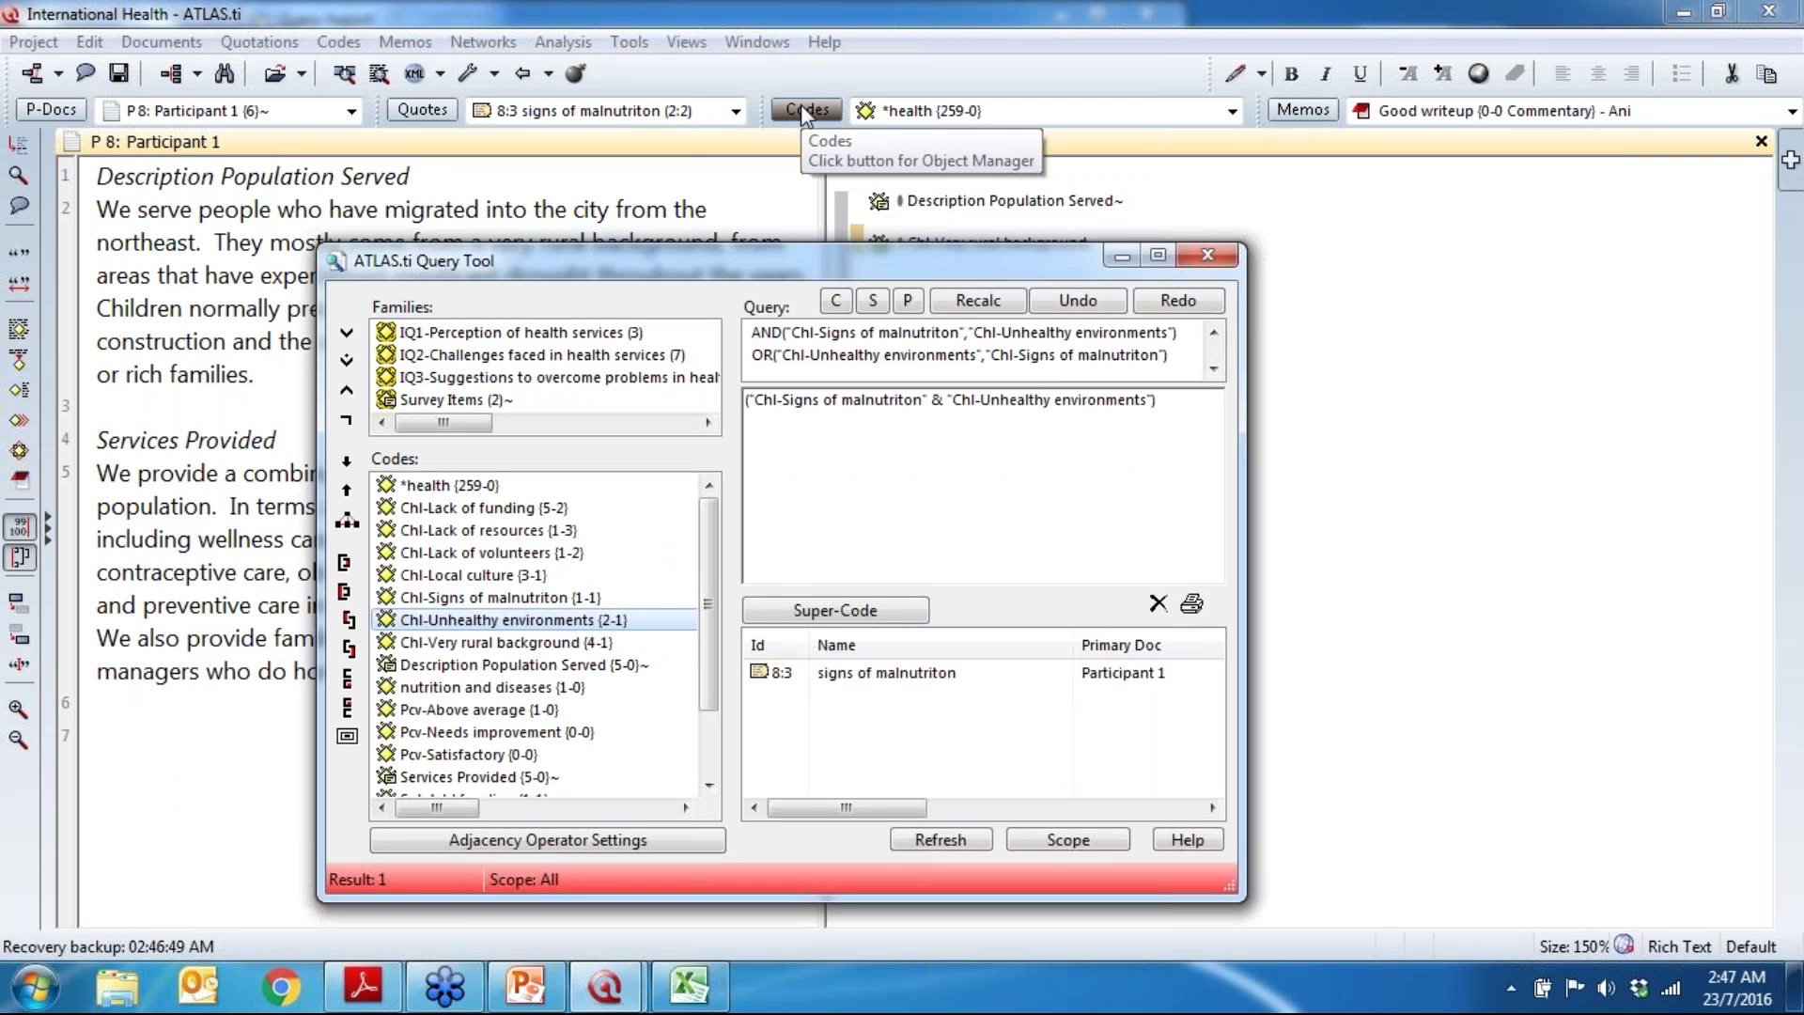
click(789, 110)
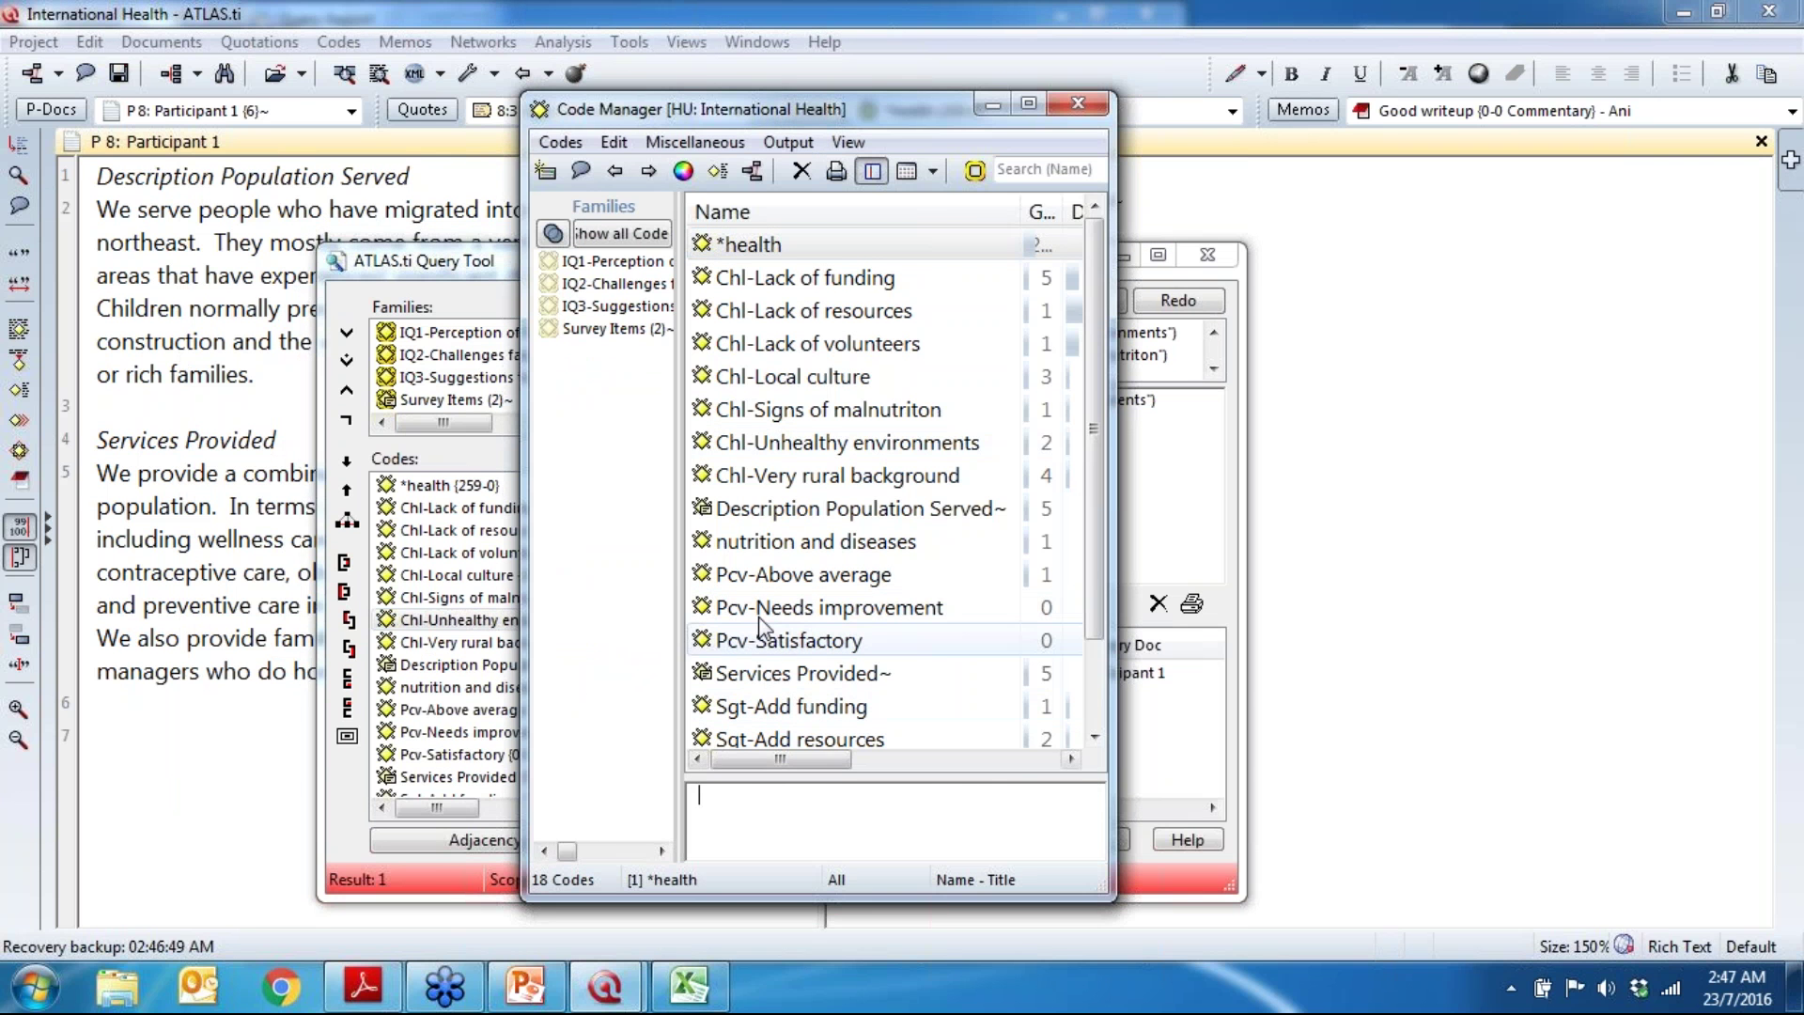
click(761, 574)
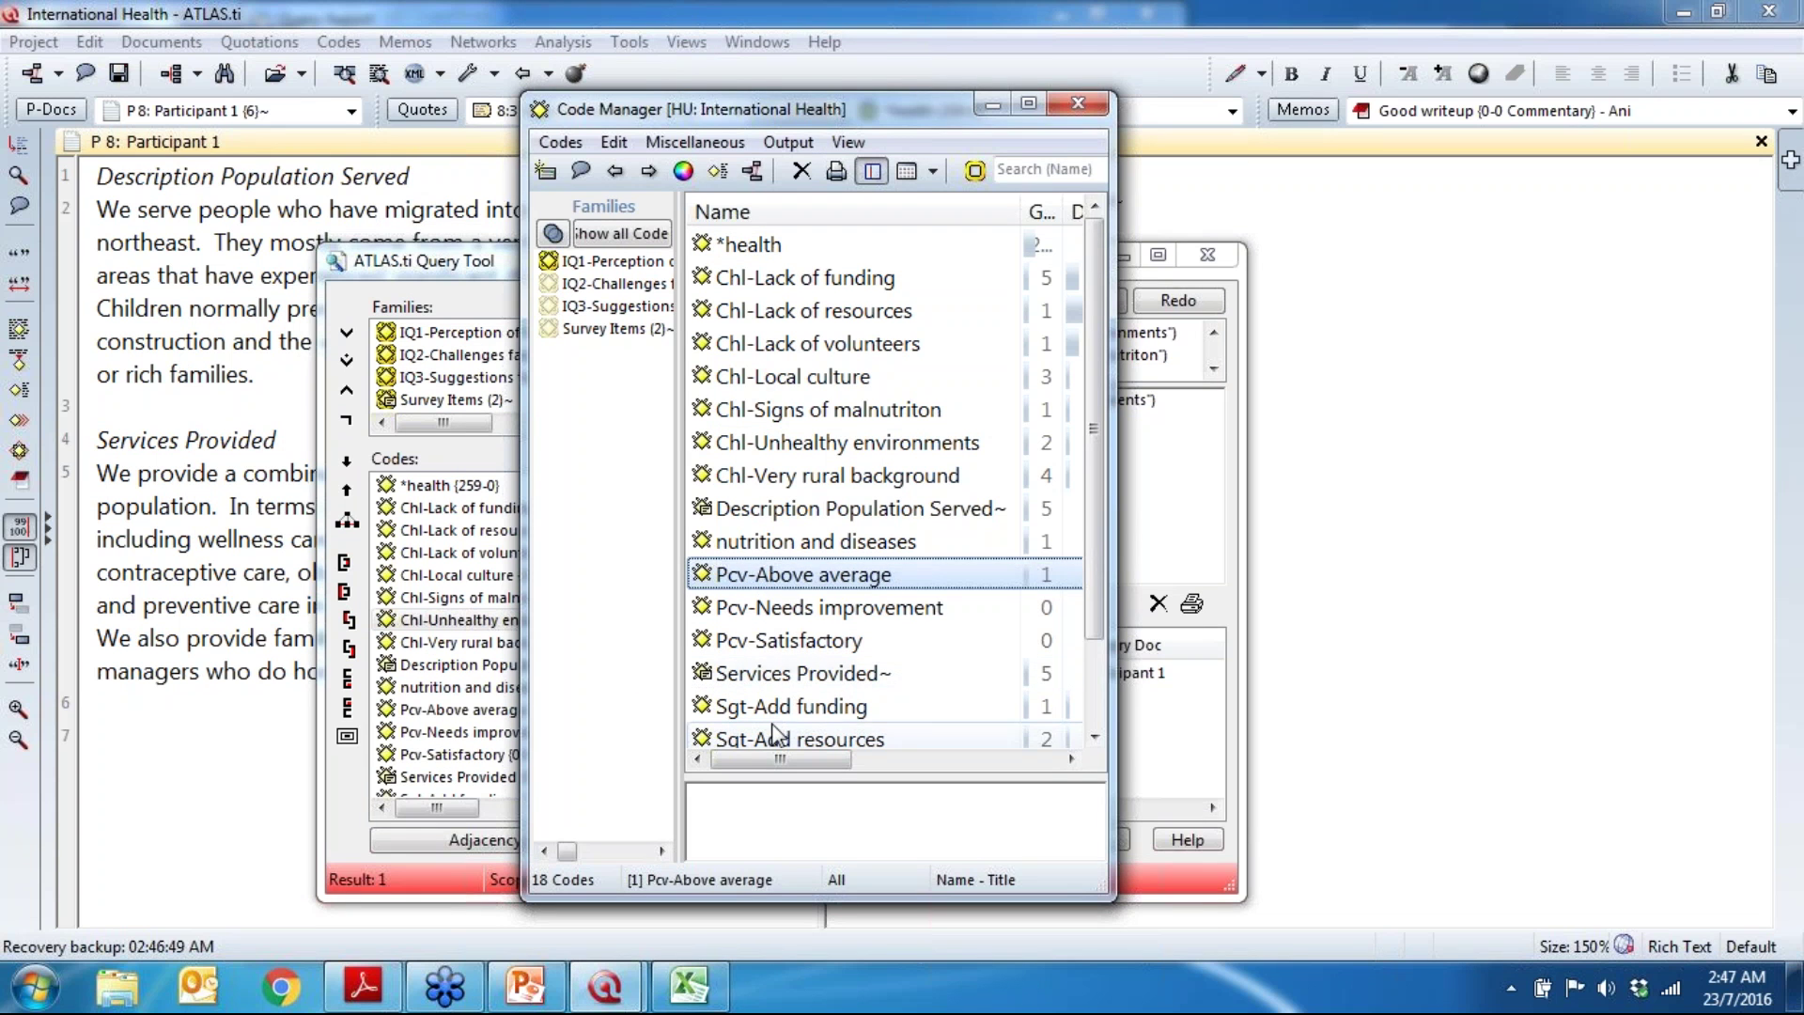
click(795, 478)
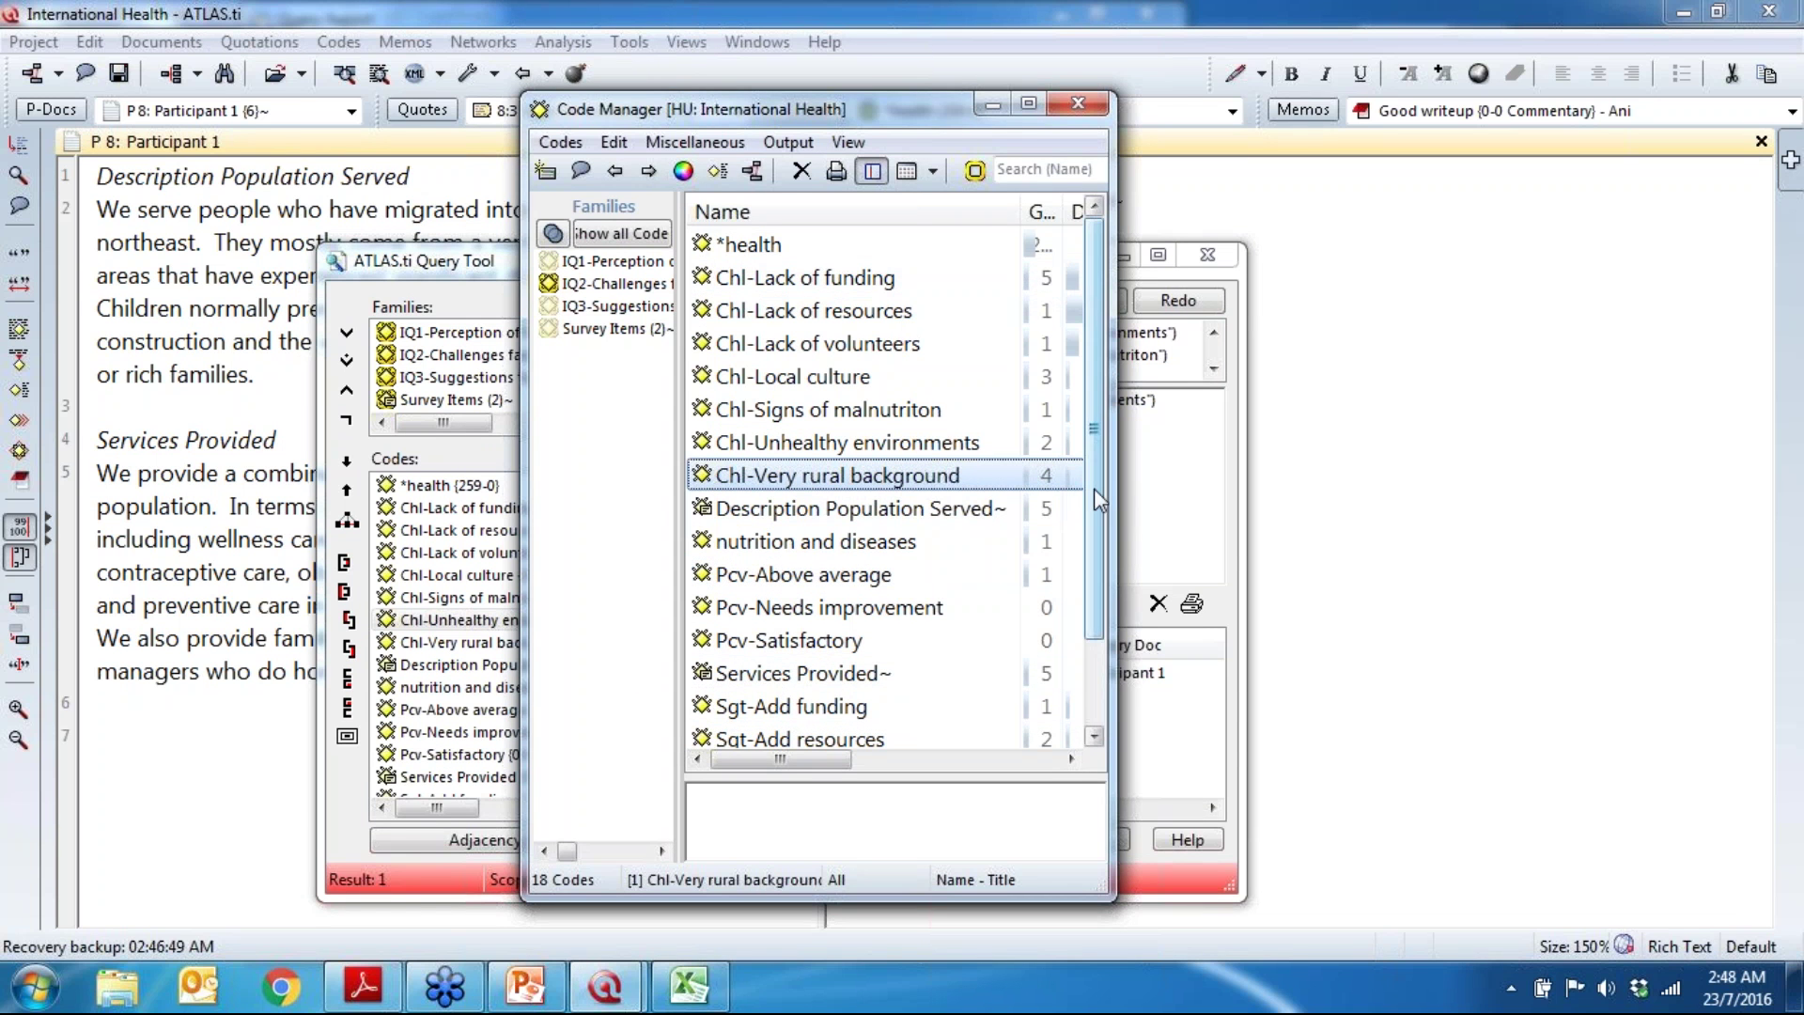
scroll(1094, 488, down, 1)
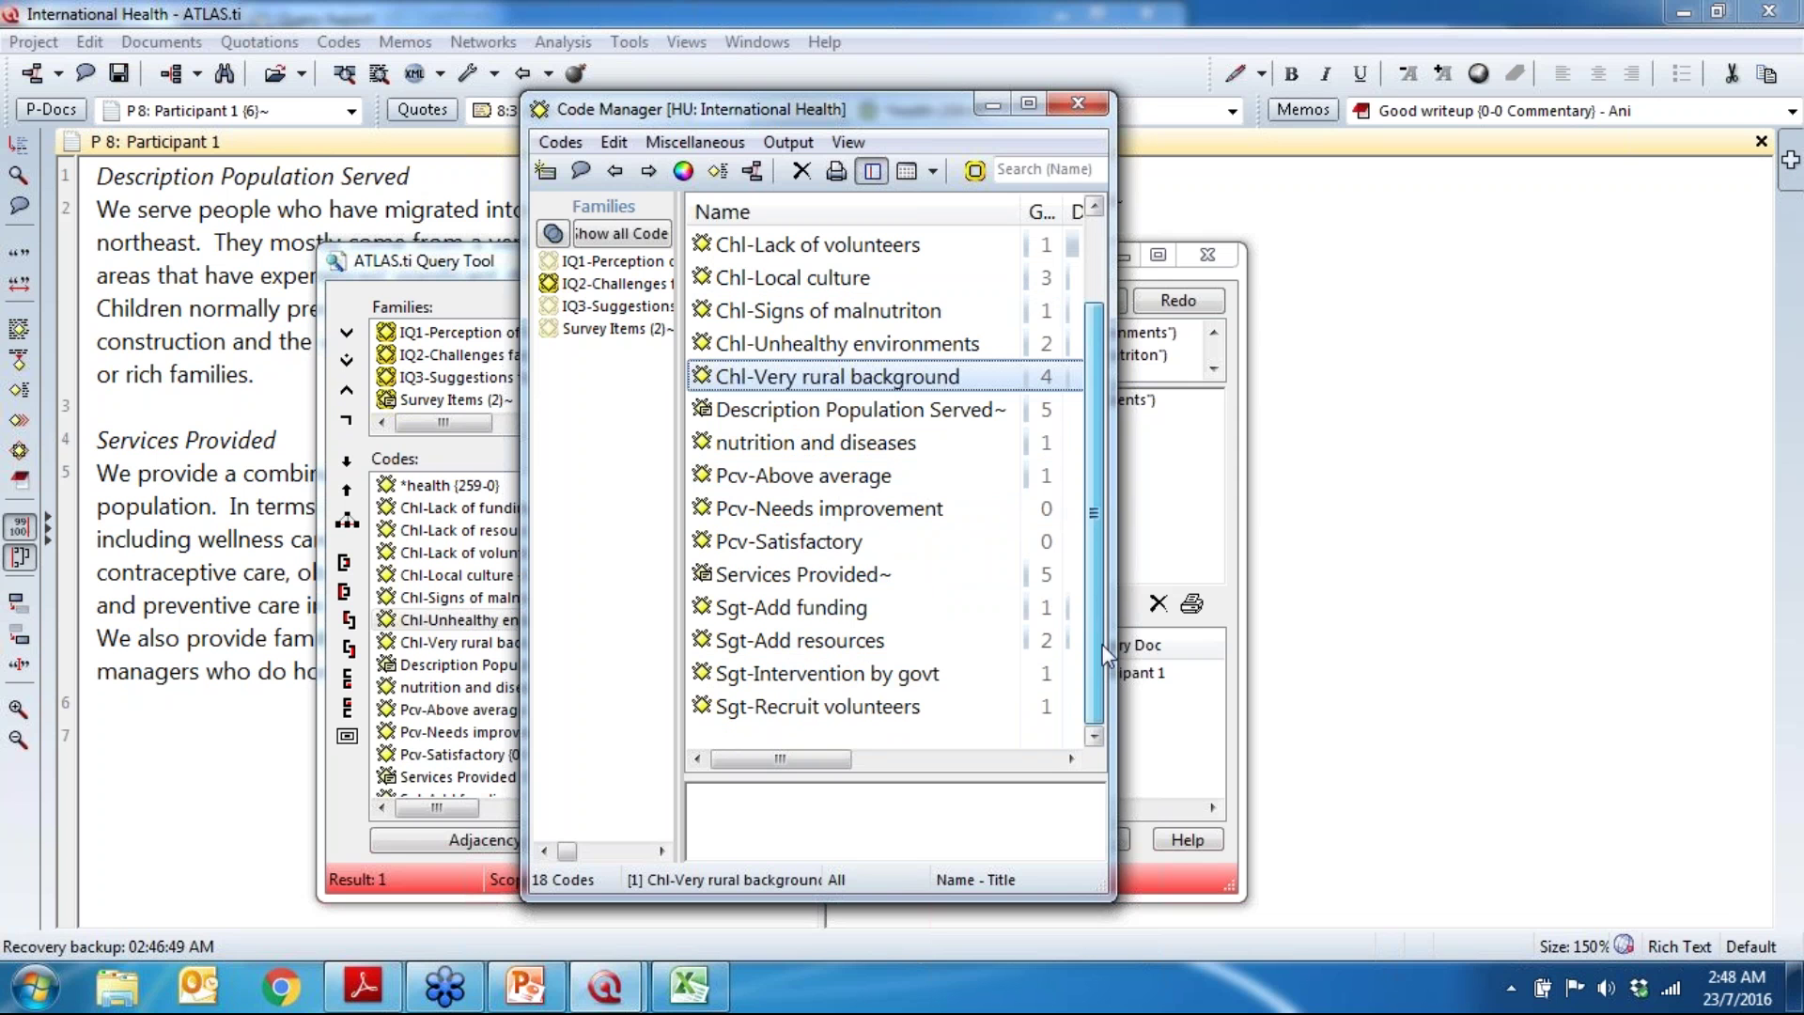
click(545, 179)
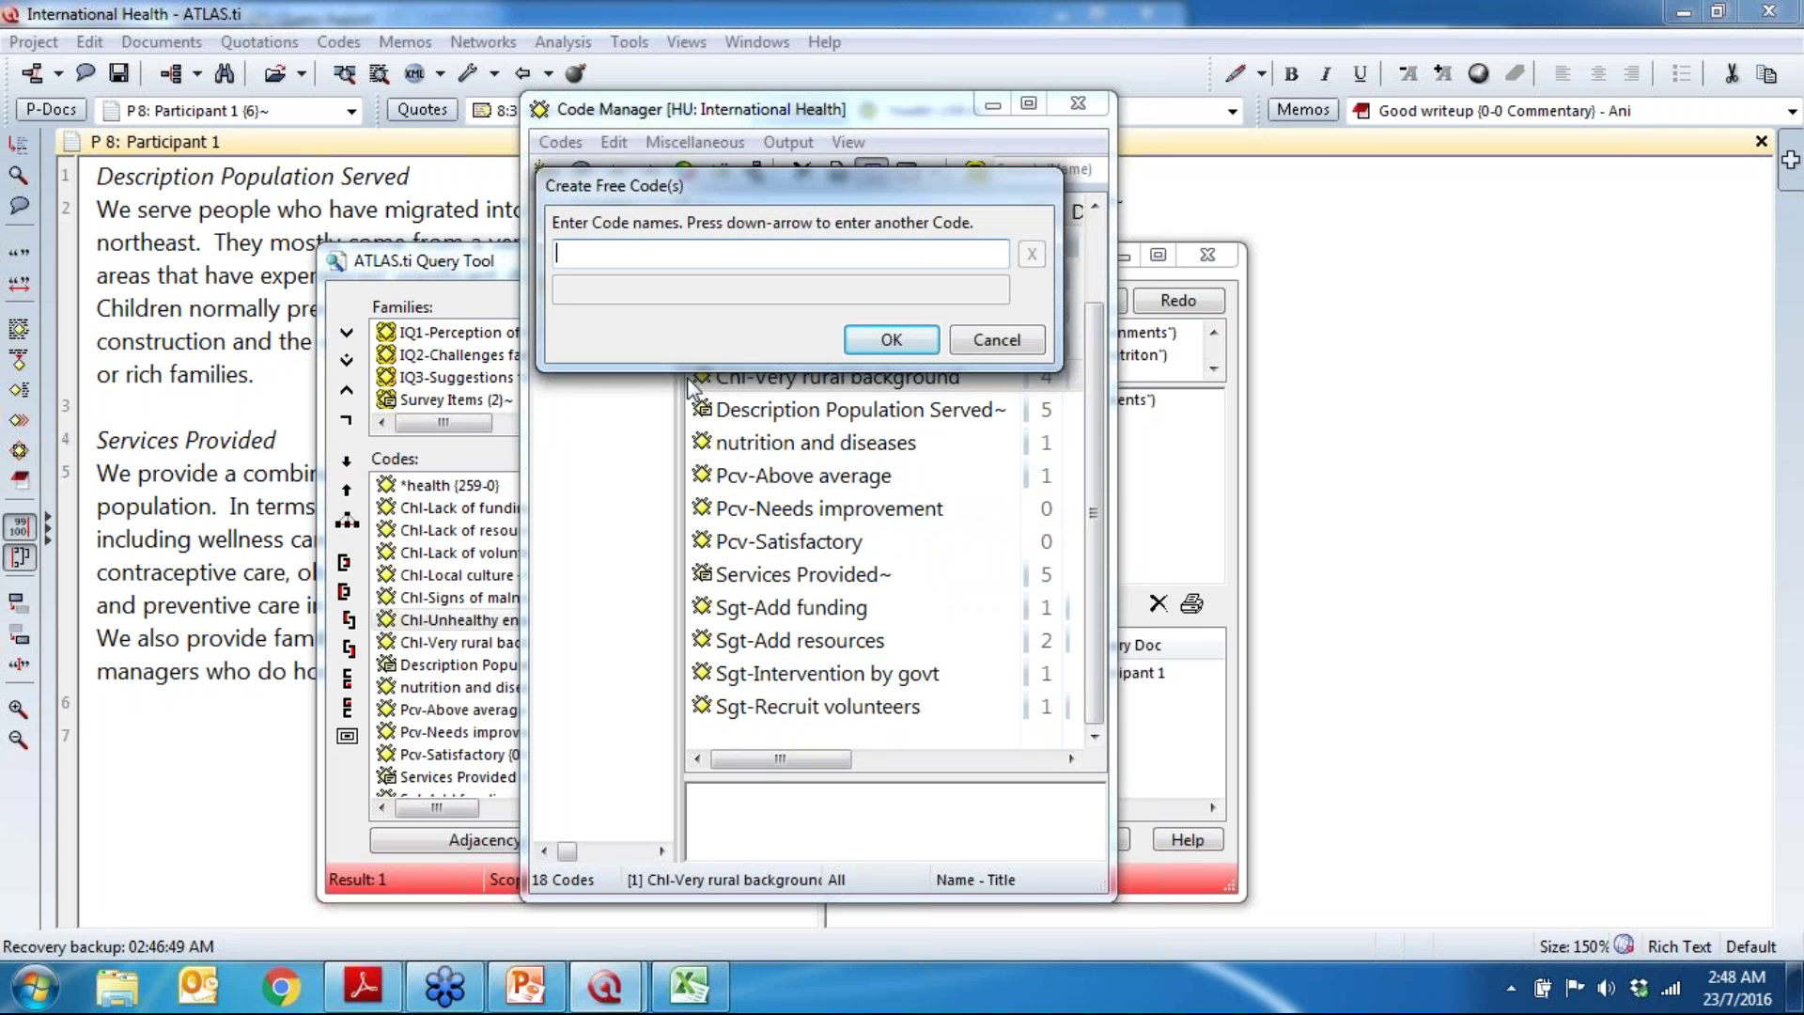
text(Sugges)
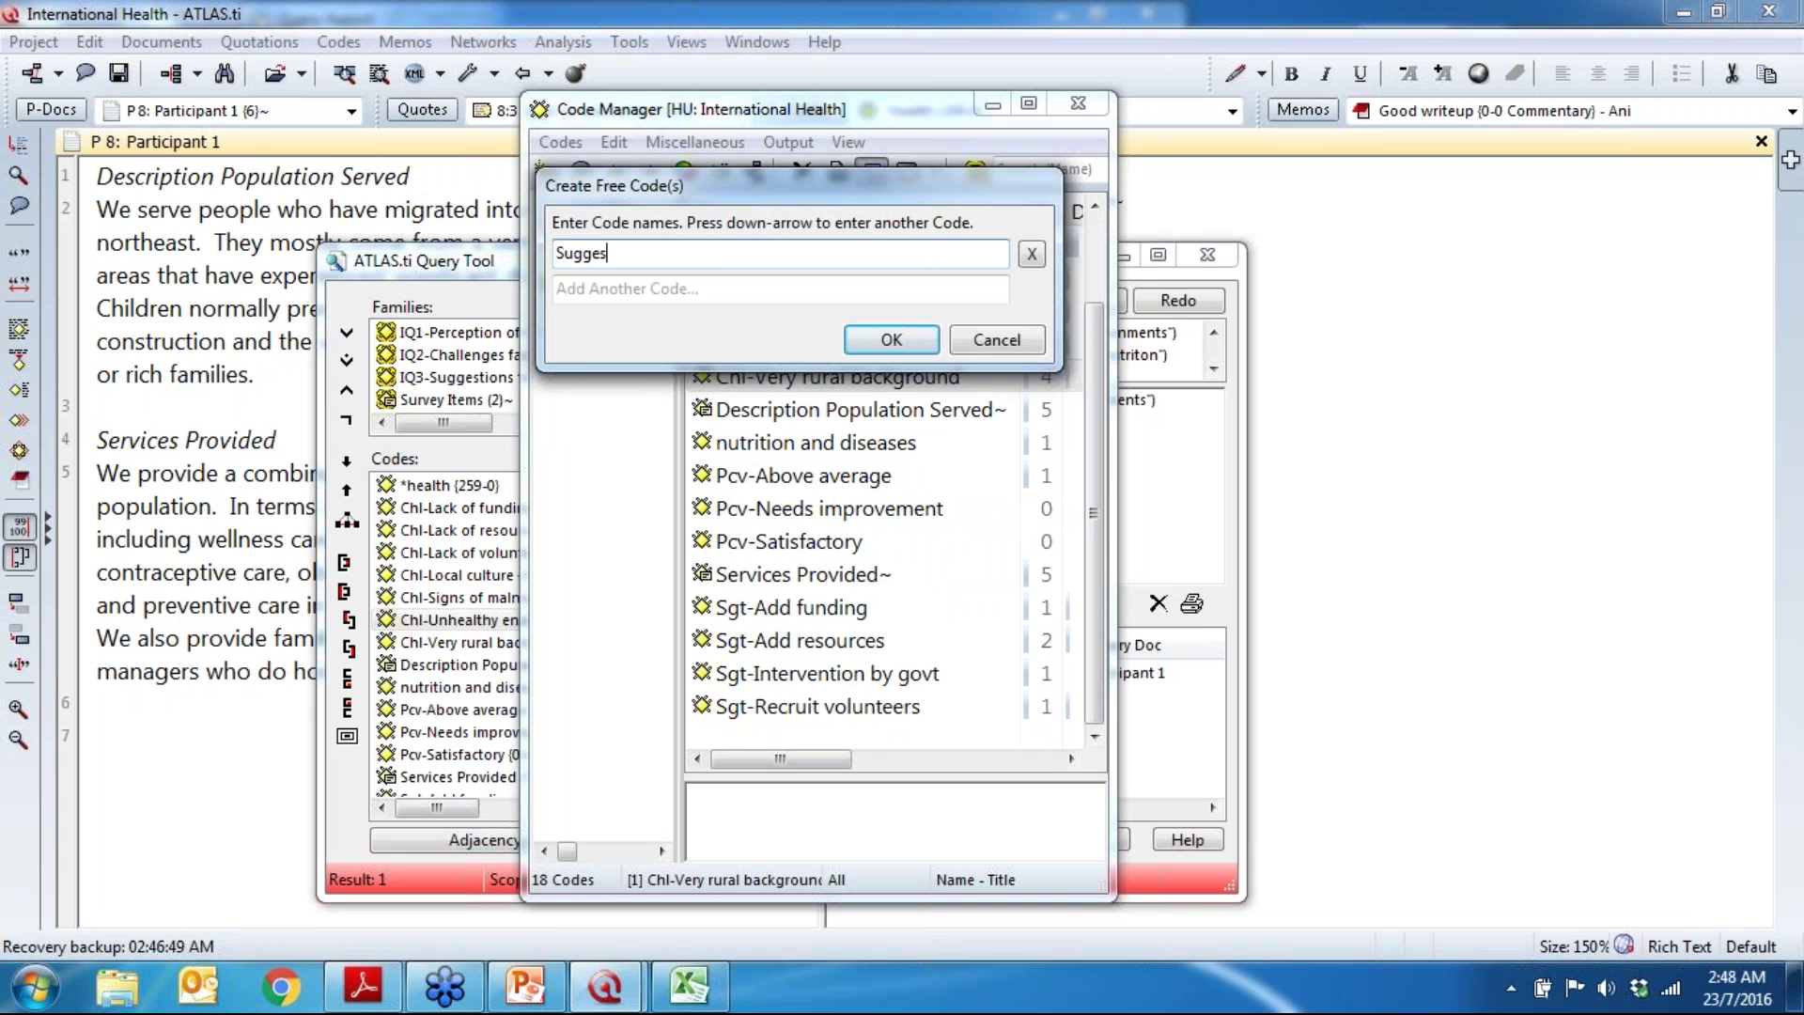
text(tions to improve)
key(Return)
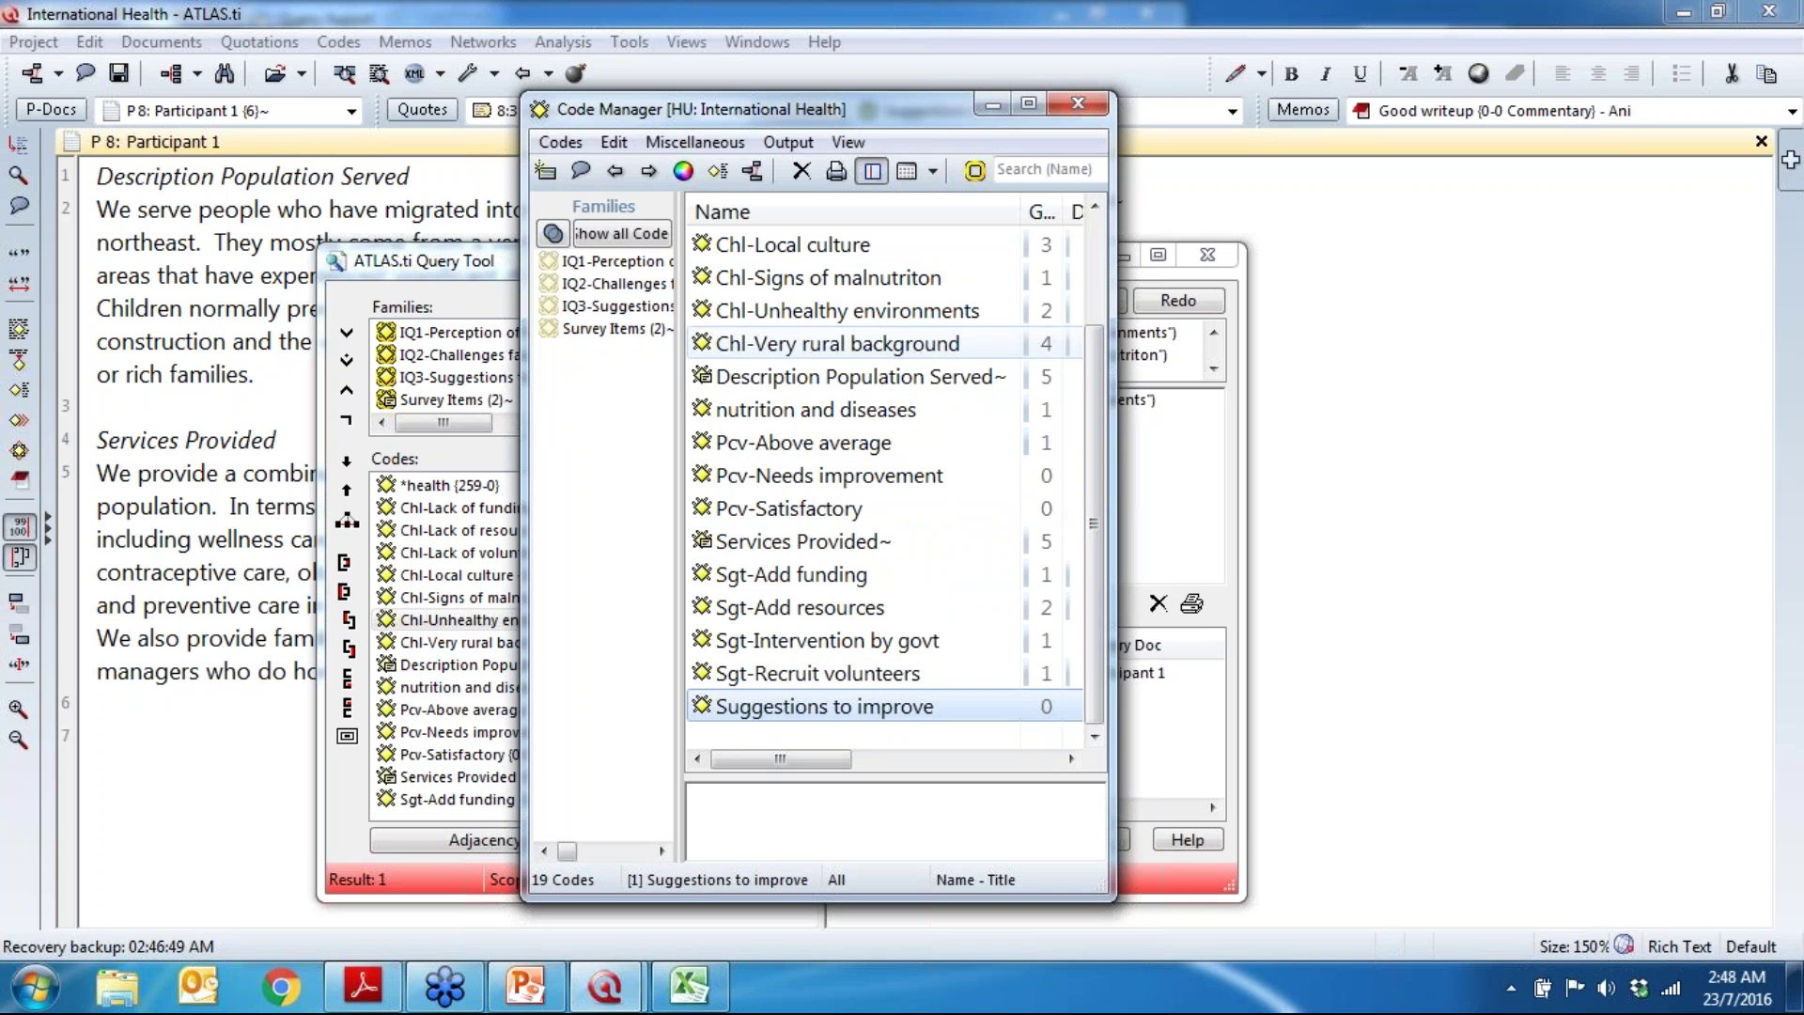
Step: Link the codes Sgt-Add funding, Sgt-Add resources, Sgt-Intervention by govt and Sgt-Recruit volunteers to Suggestions to improve with the "is part of" relation
click(798, 609)
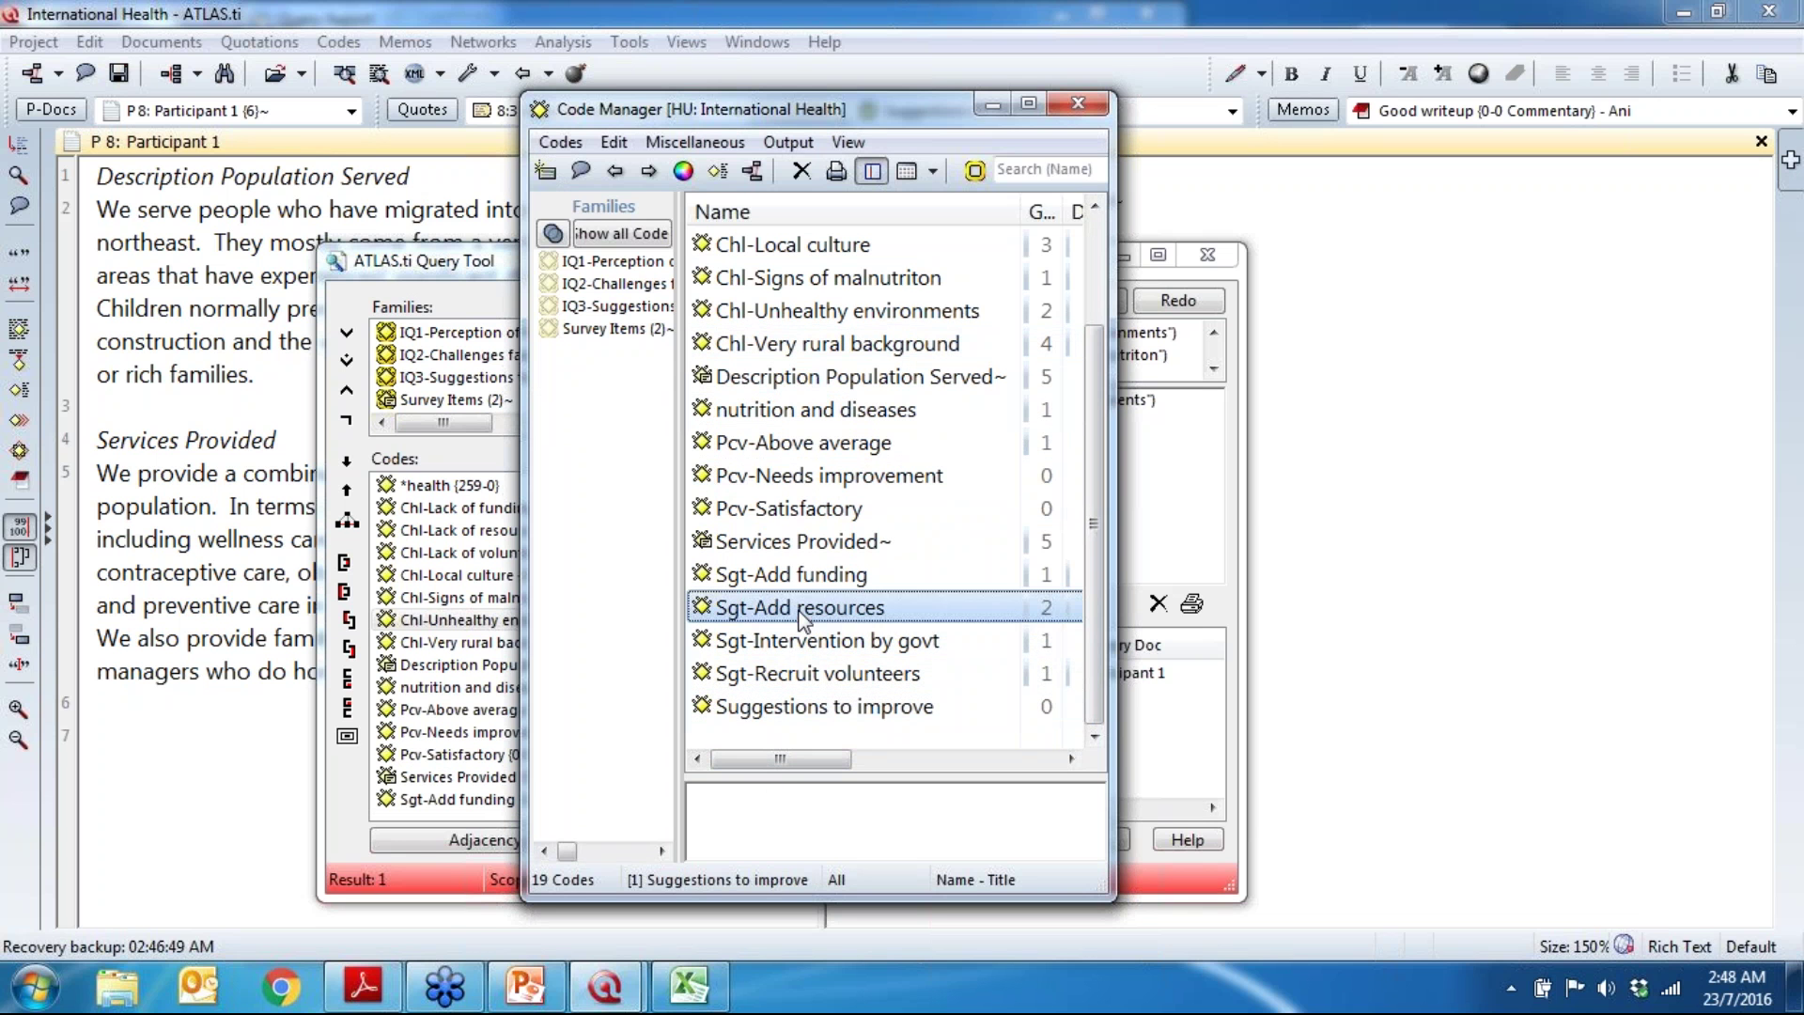
ctrl+click(802, 648)
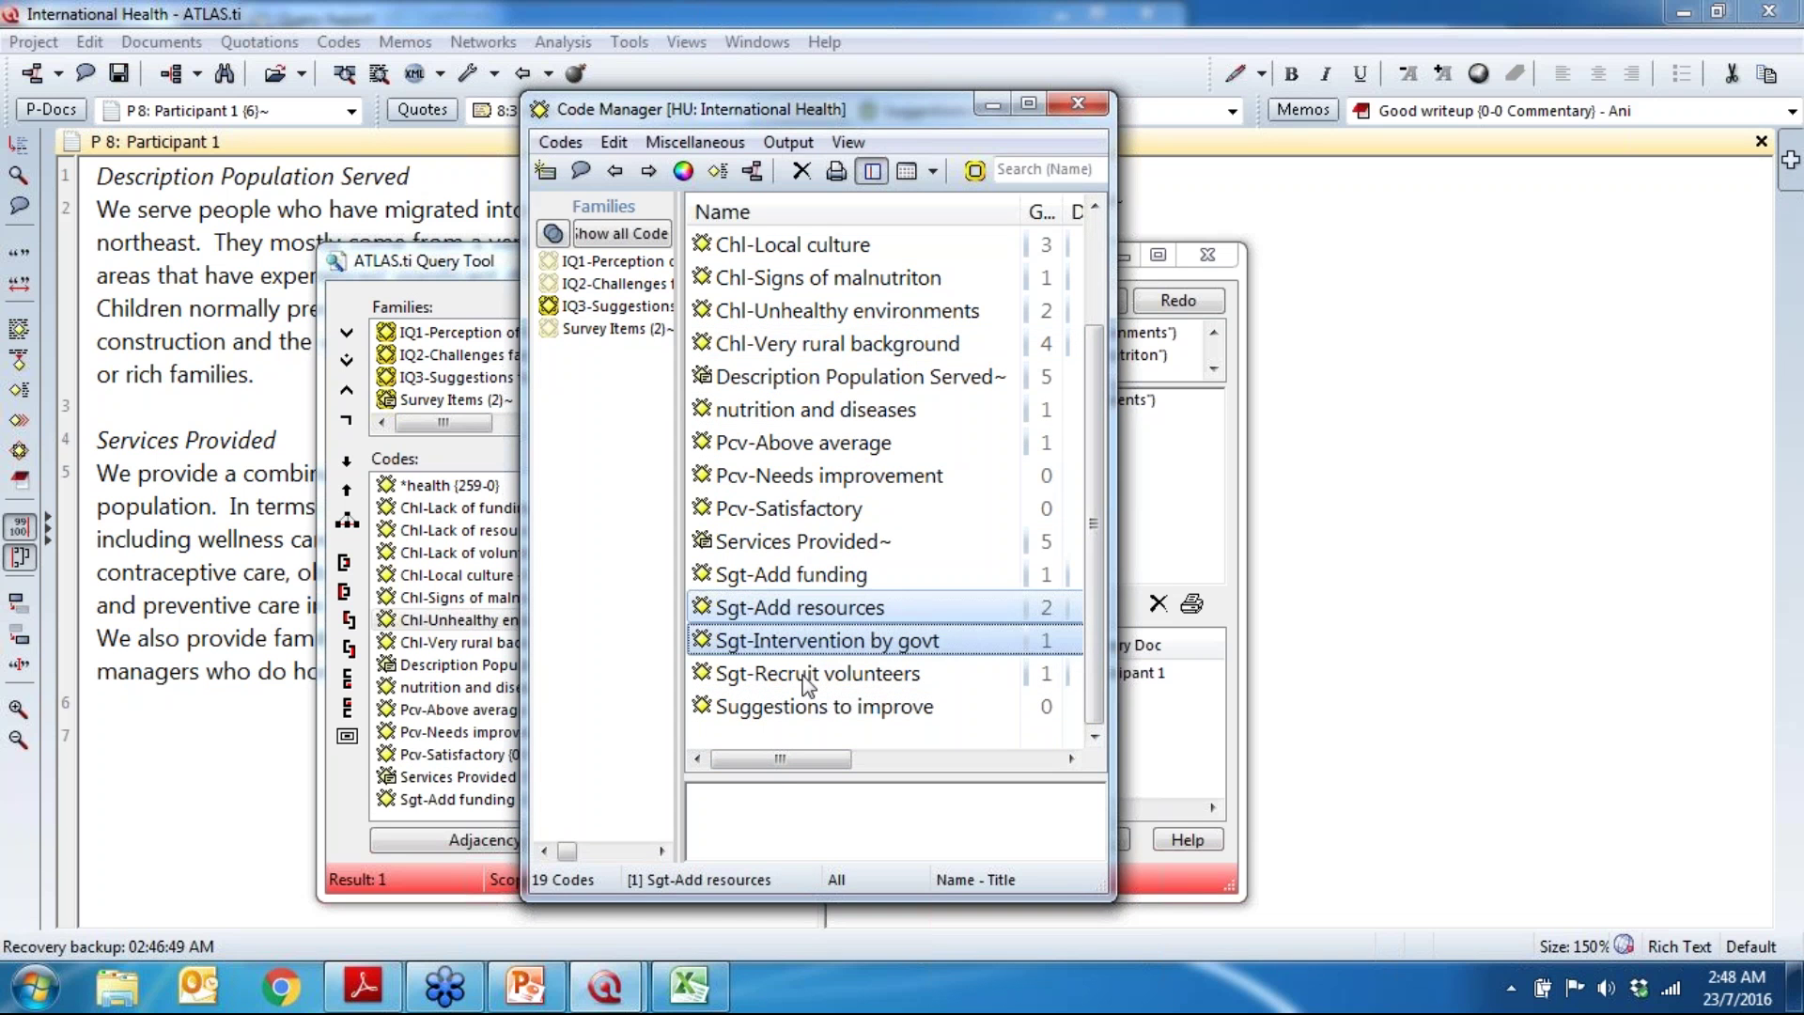
ctrl+click(801, 674)
ctrl+click(798, 577)
drag(805, 592, 922, 707)
click(983, 479)
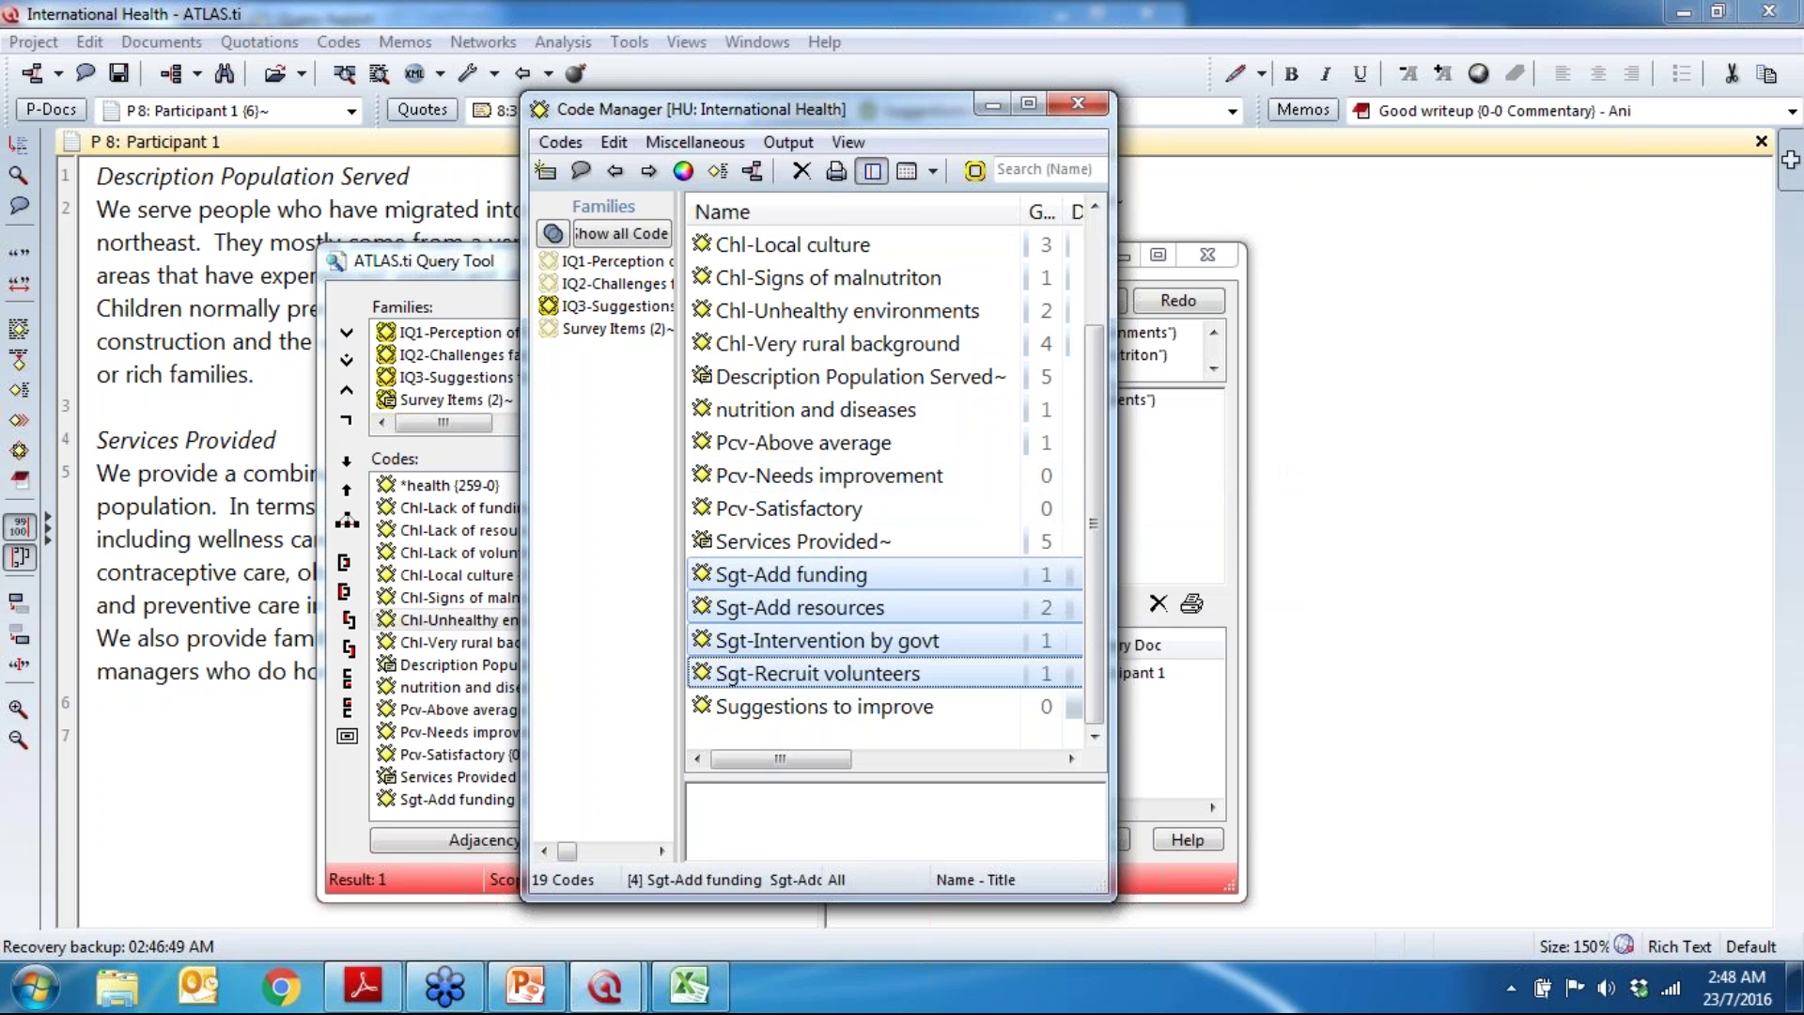
Step: Examine the network view of the Suggestions to improve code and its linked codes at a wider window size, and close it
right_click(872, 714)
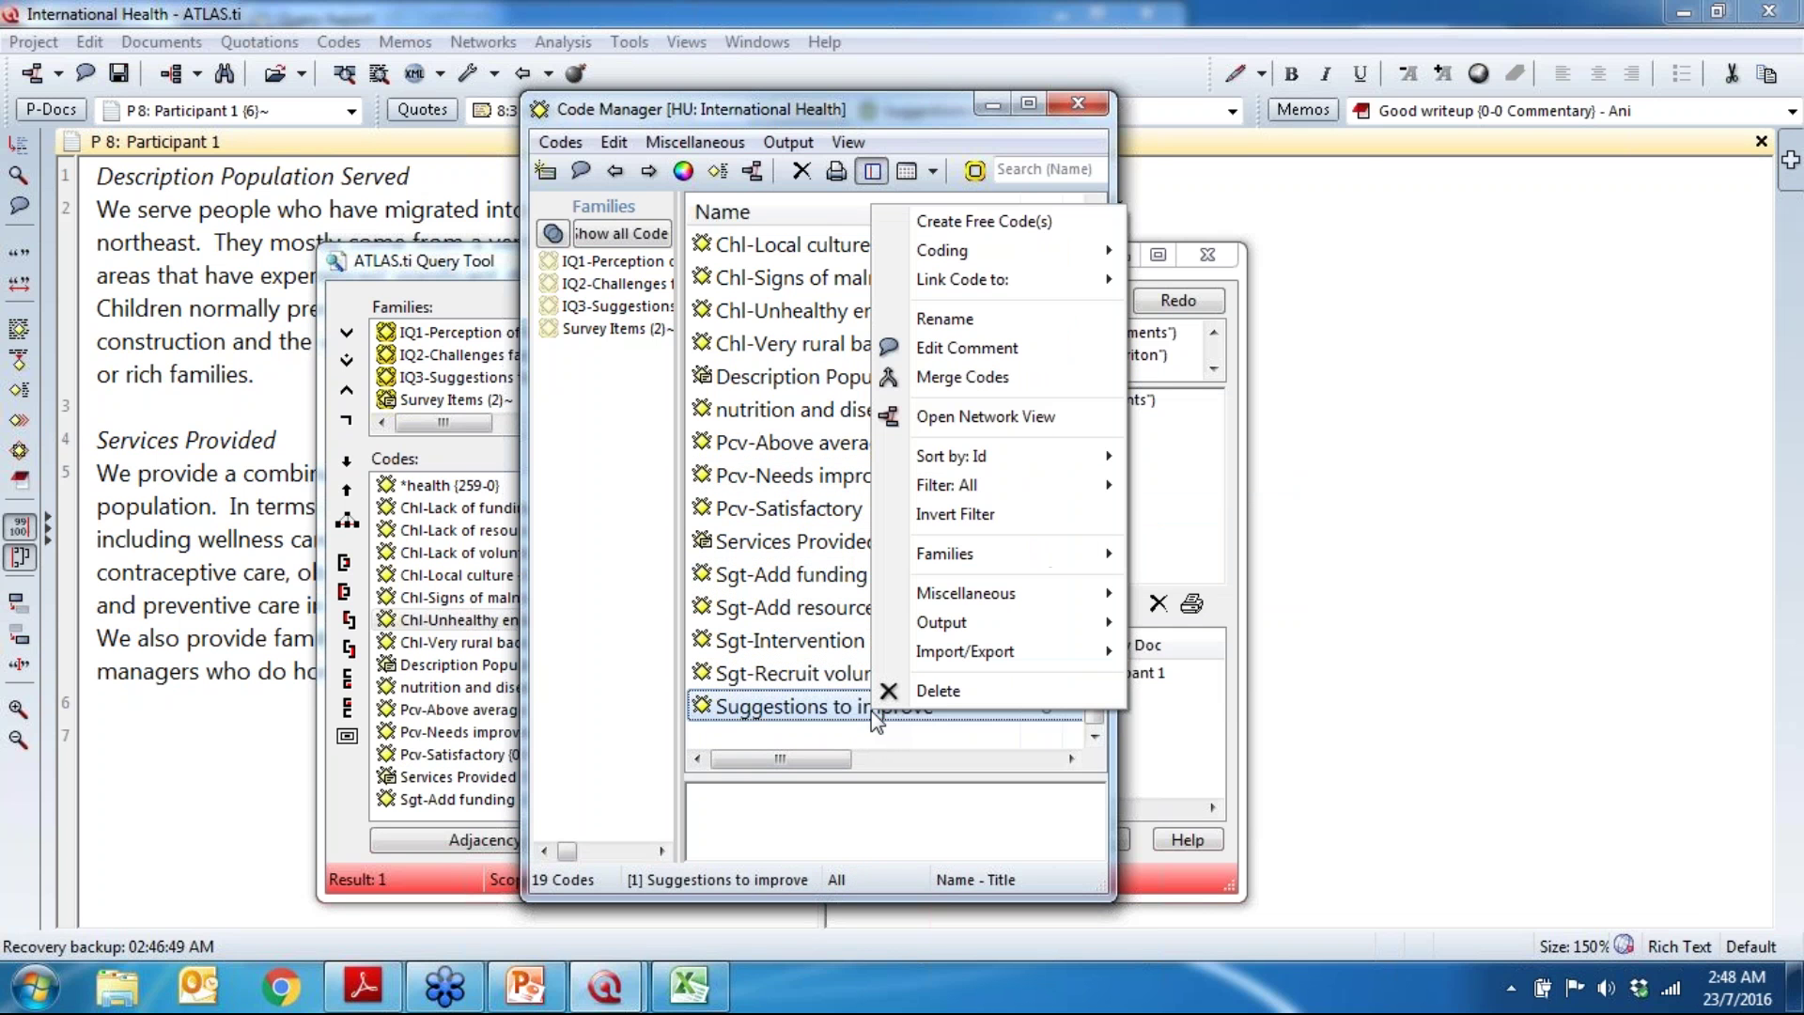
click(967, 424)
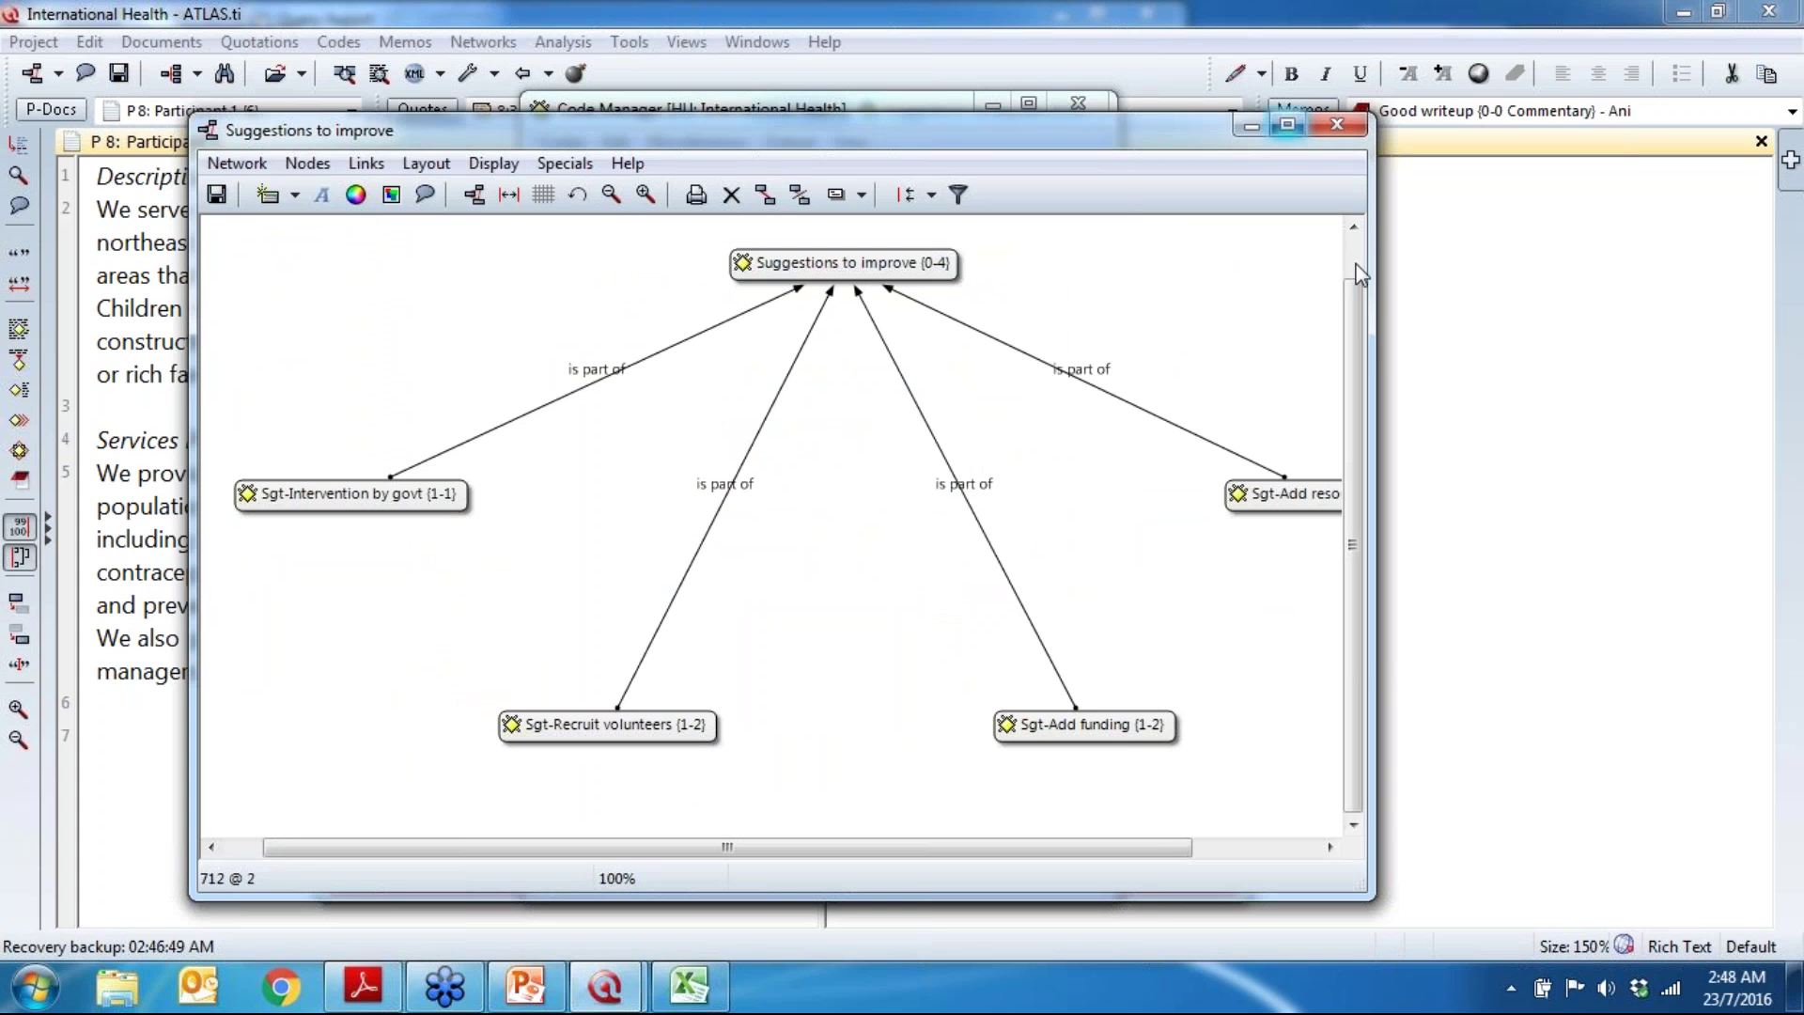
drag(1373, 299, 1650, 299)
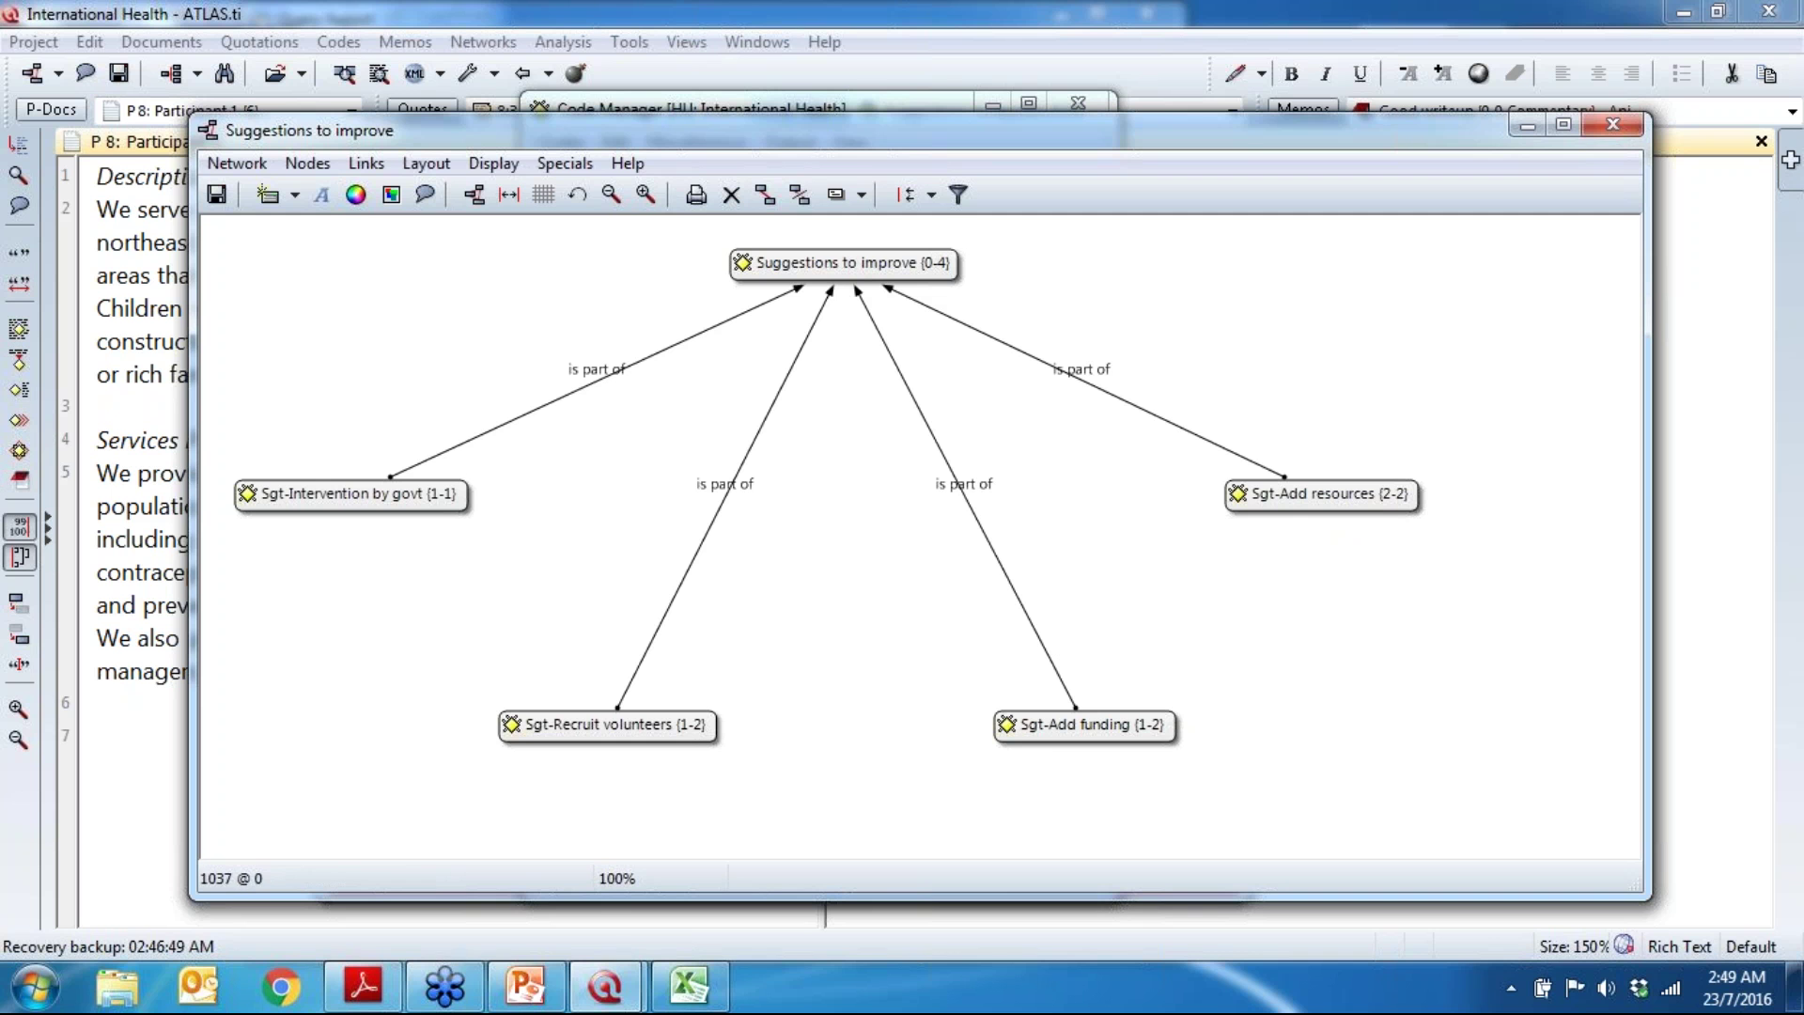
click(1618, 122)
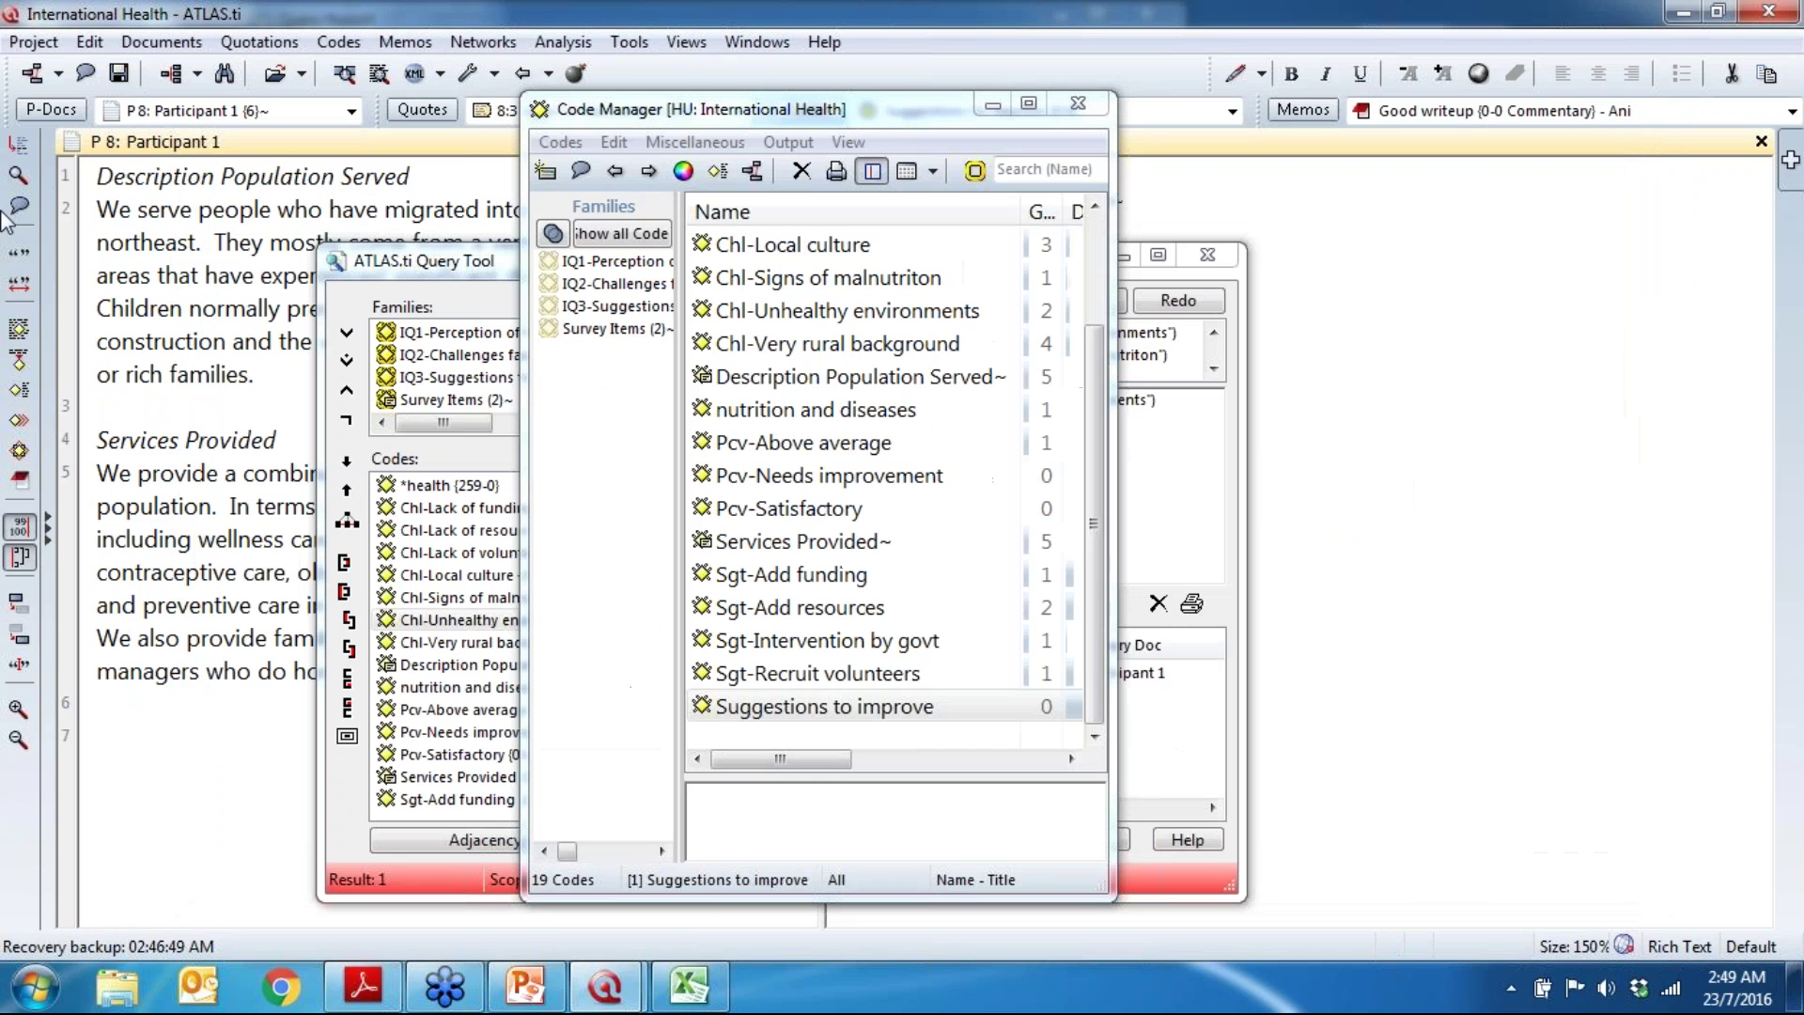
Step: Save the International Health project and close the Code Manager
click(120, 77)
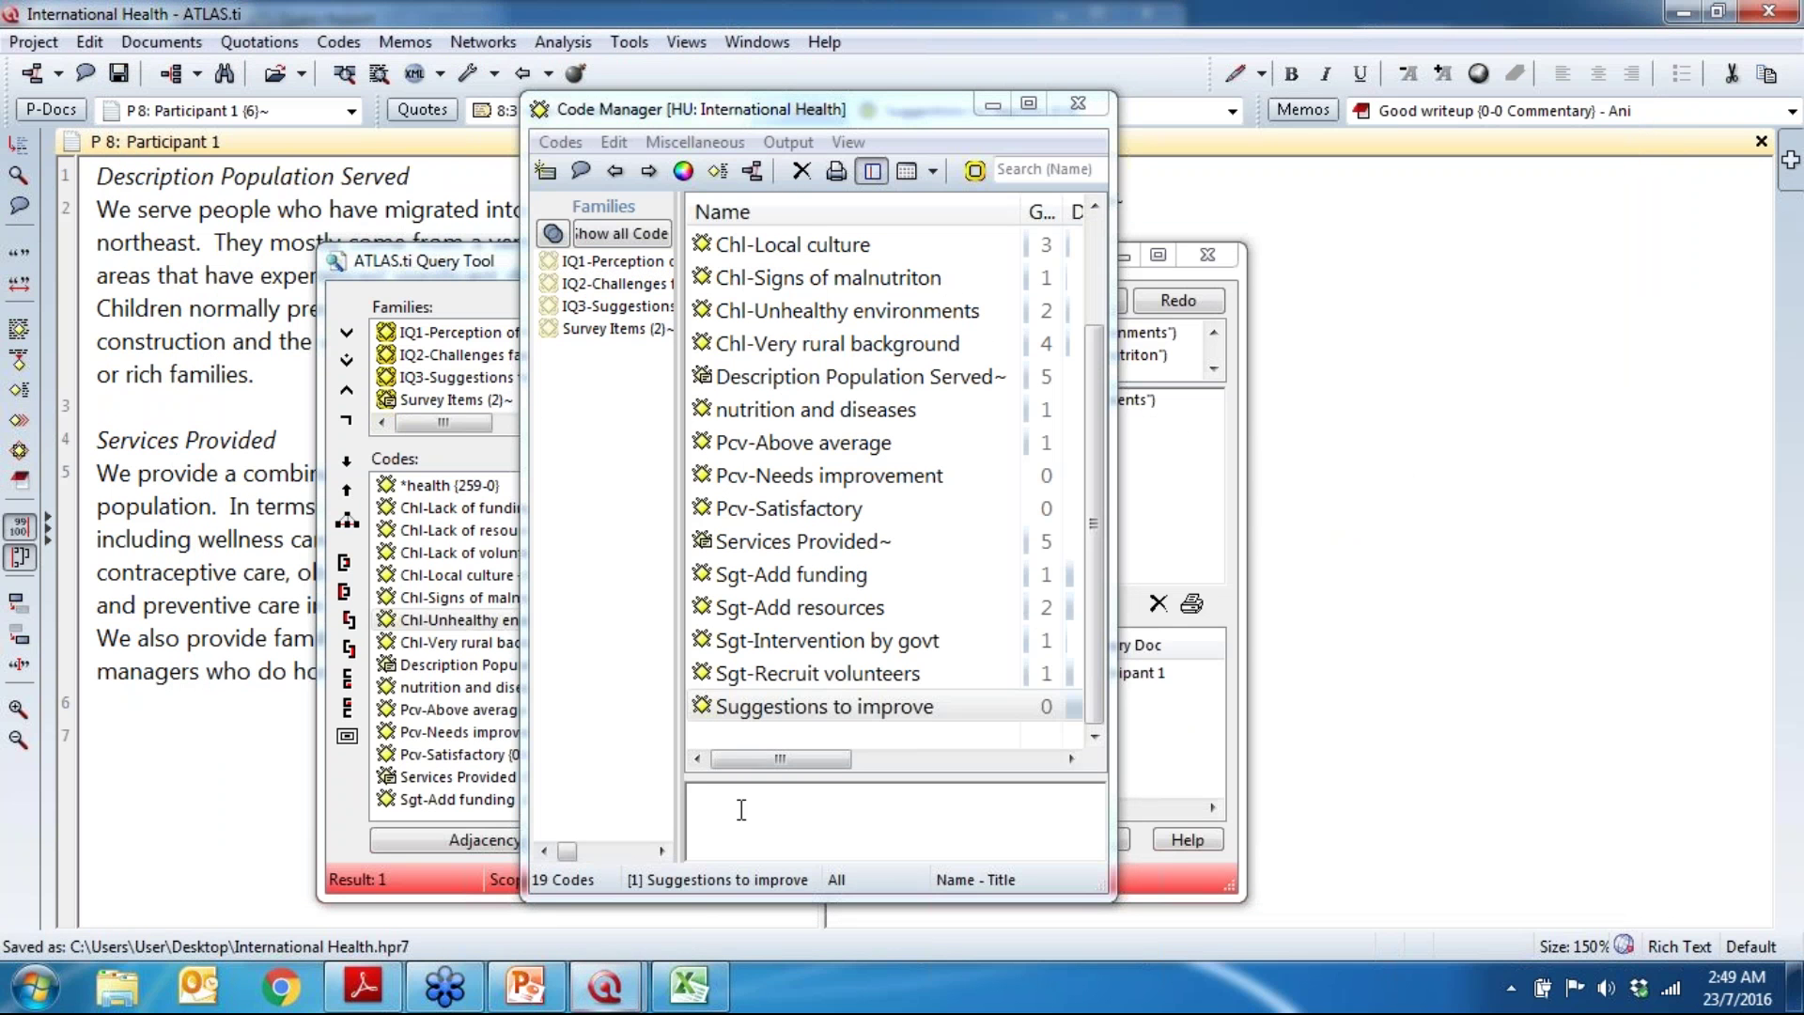
click(1088, 104)
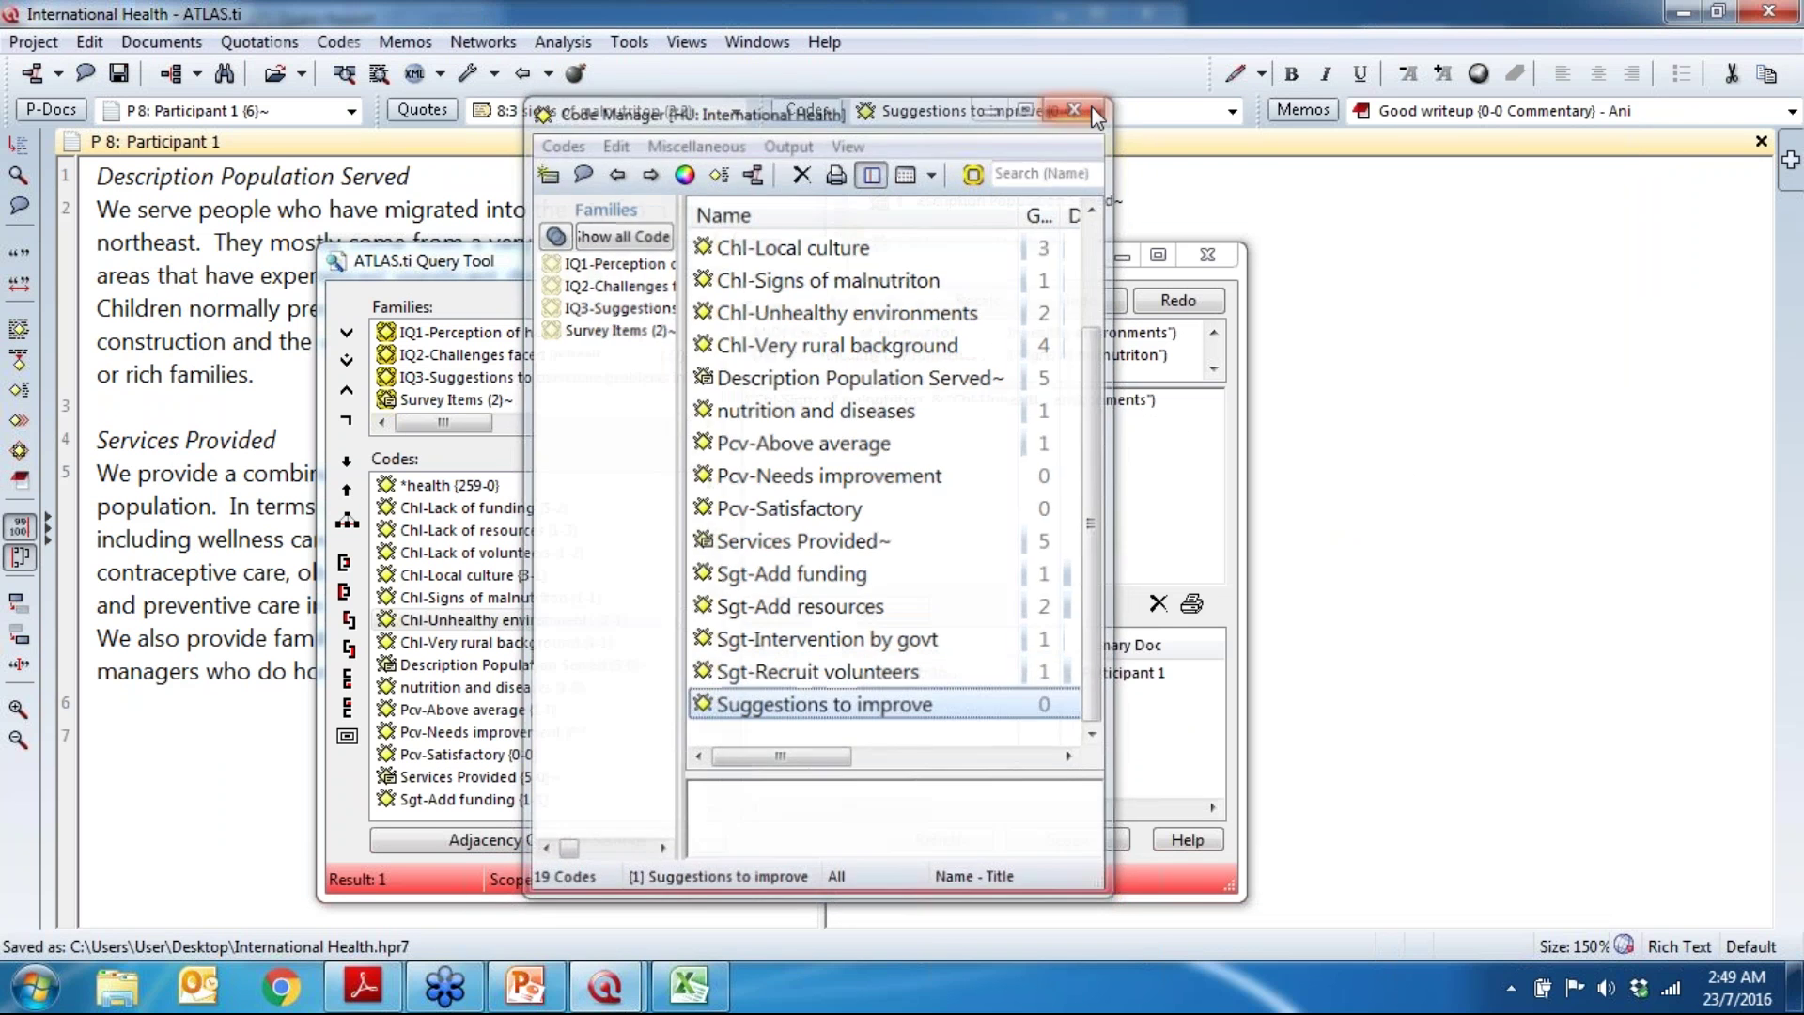
Step: Restart the Query Tool with an empty query and retrieve the quotations coded with *health
double_click(482, 488)
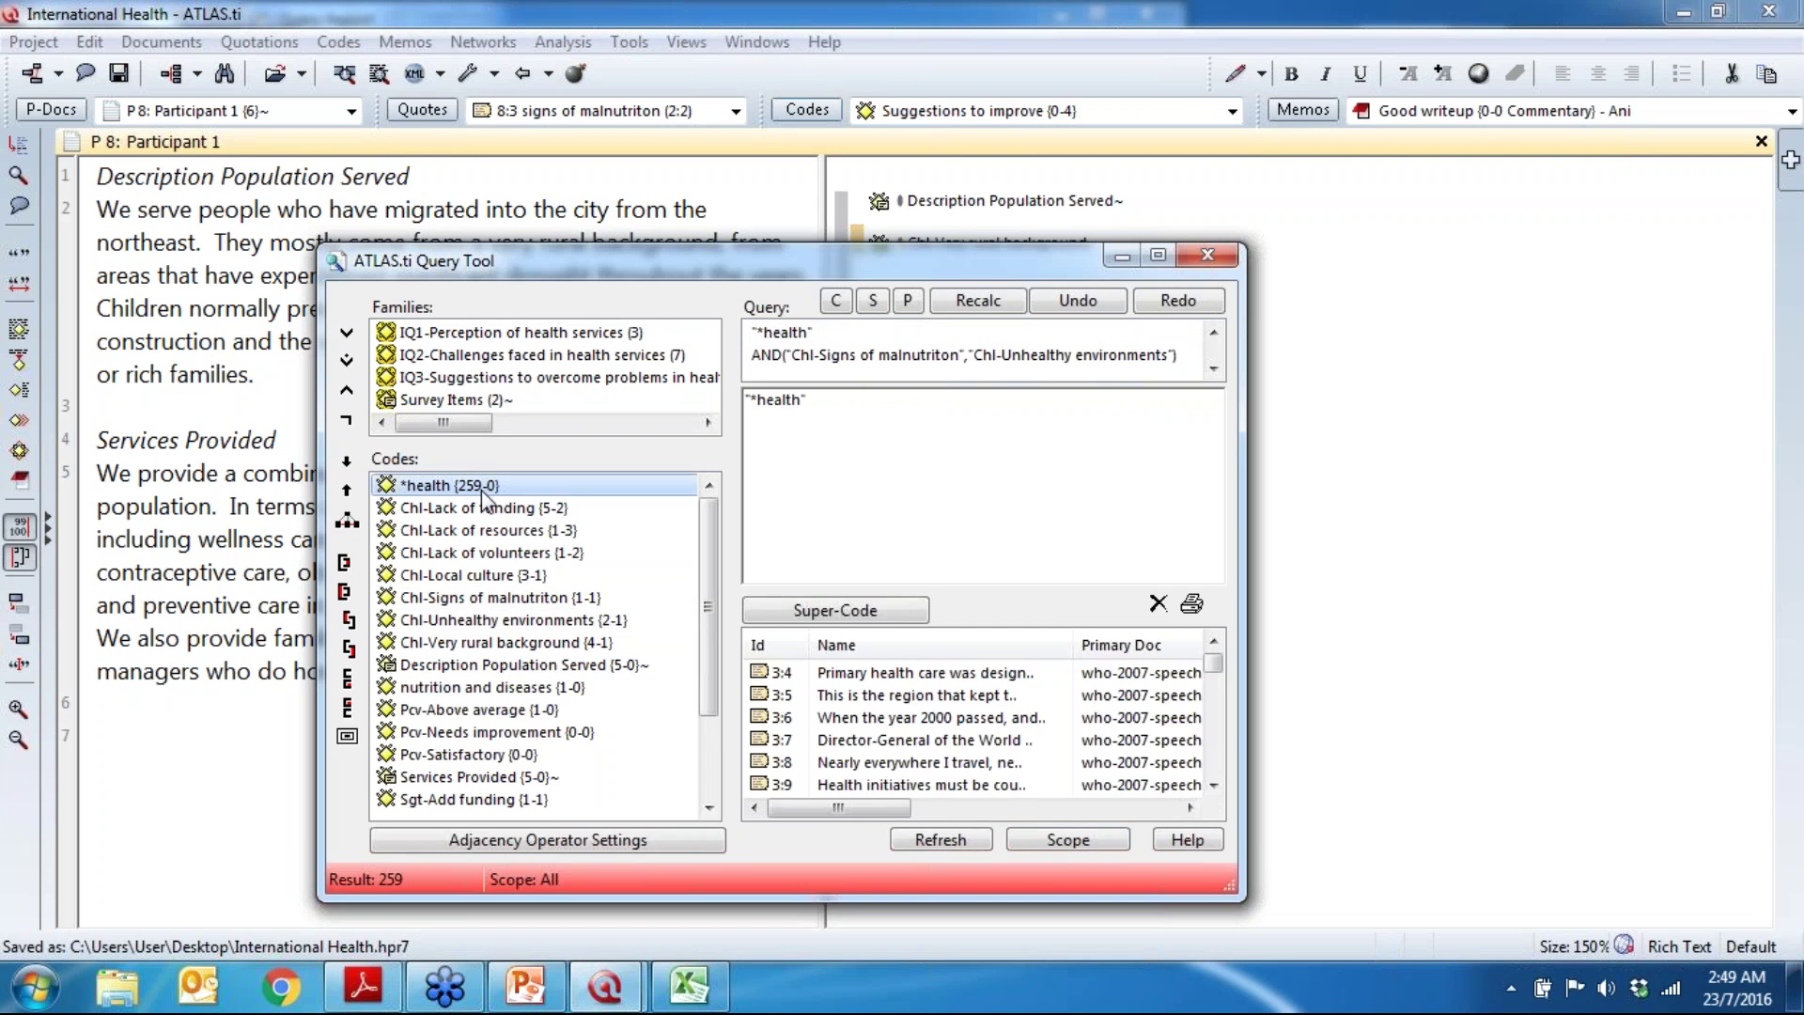
click(1205, 255)
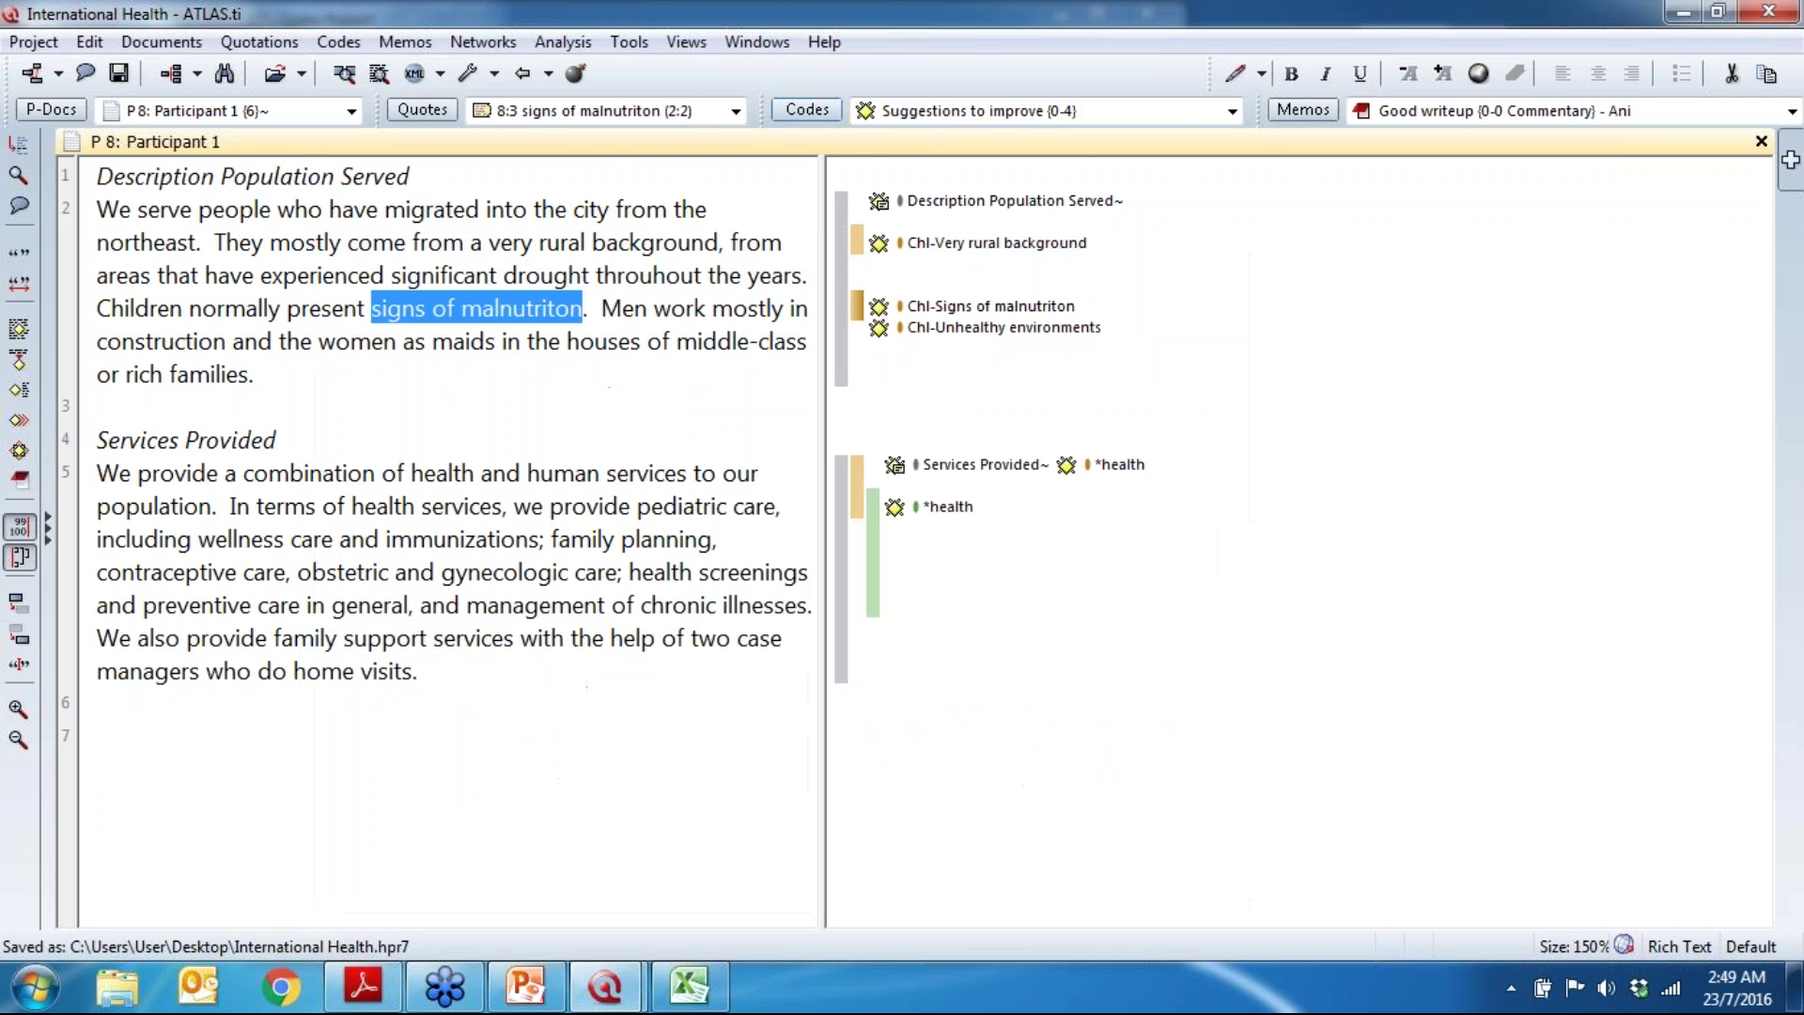
click(564, 41)
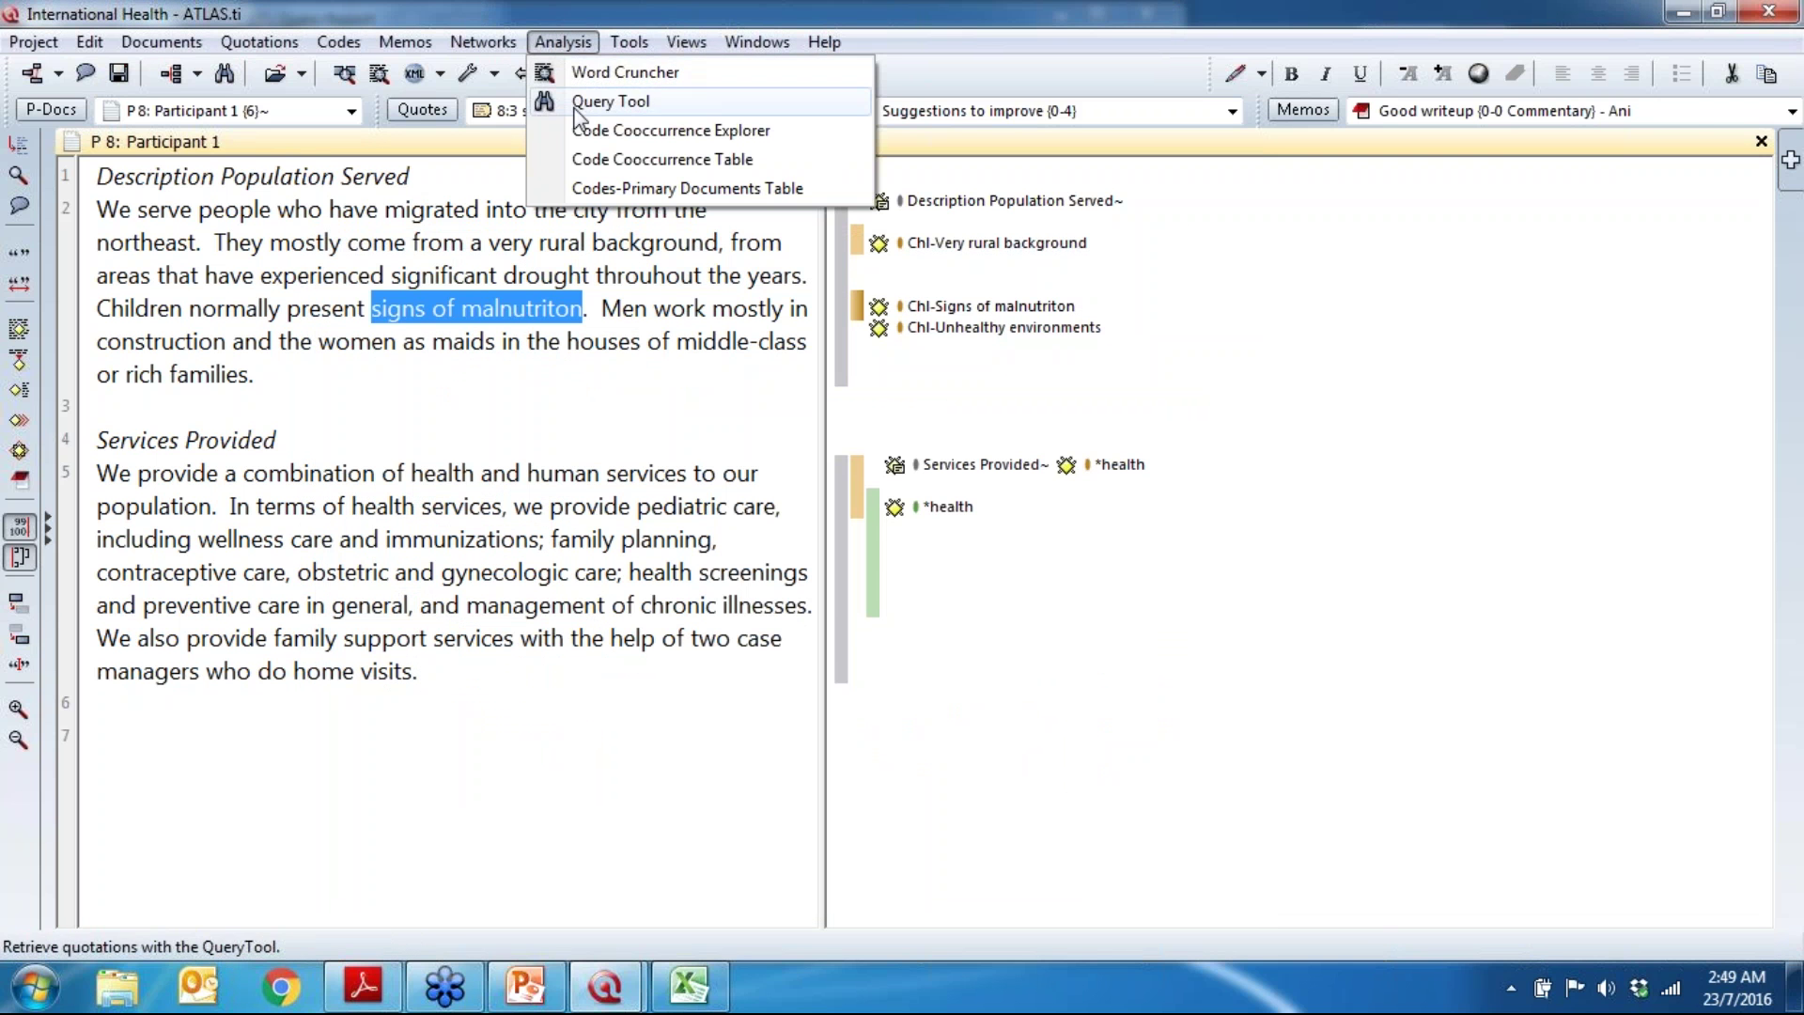
click(575, 110)
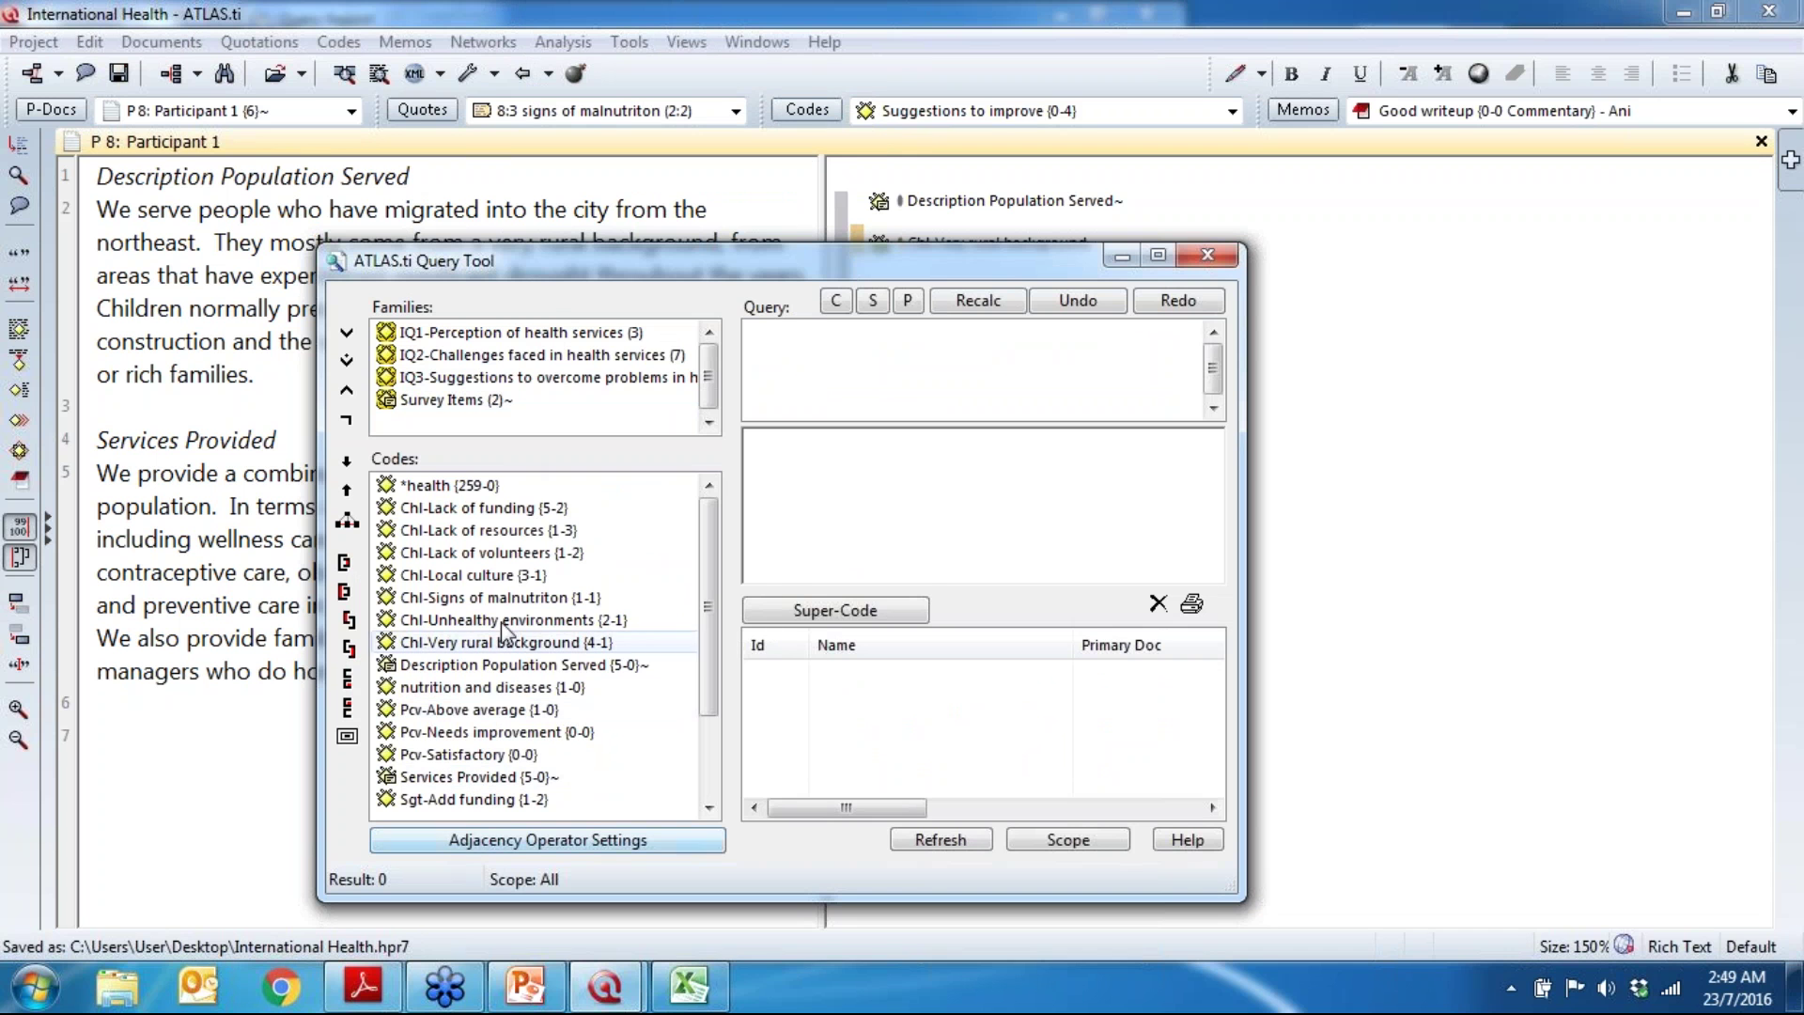
double_click(449, 485)
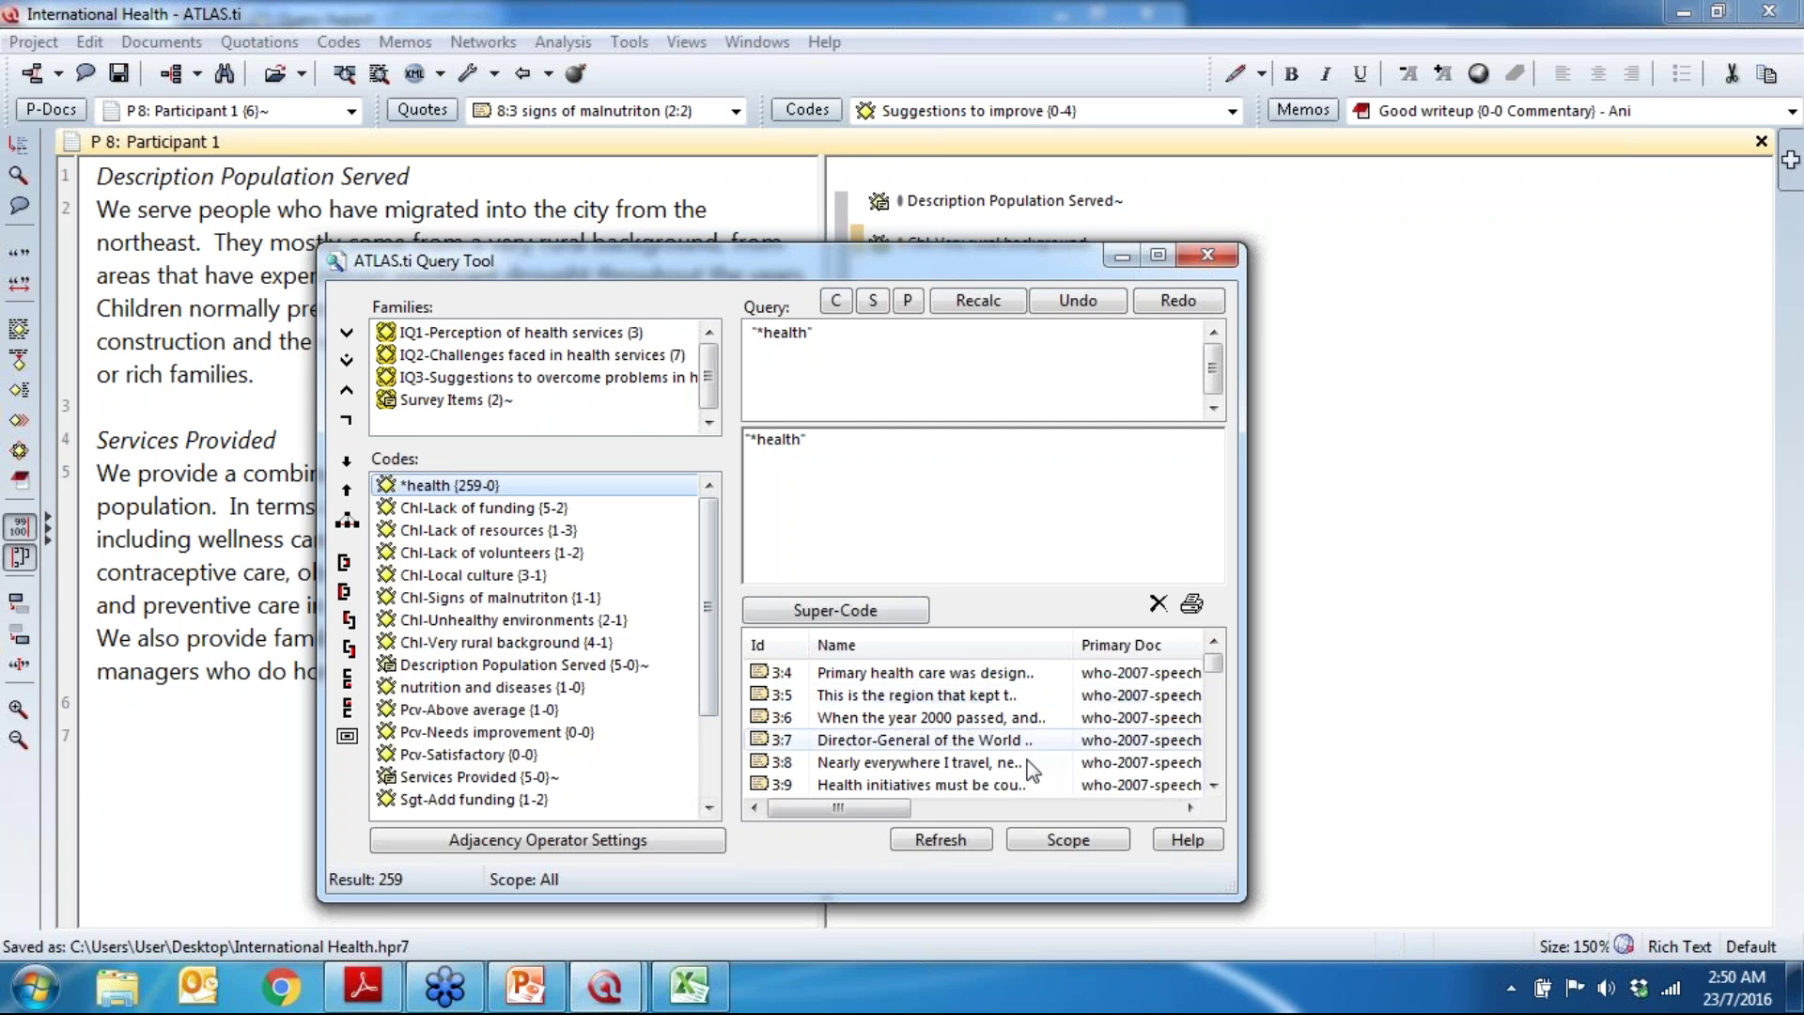
Step: Reposition the Query Tool window, make it narrower and taller, and circle its Scope option in yellow
drag(1019, 267, 737, 97)
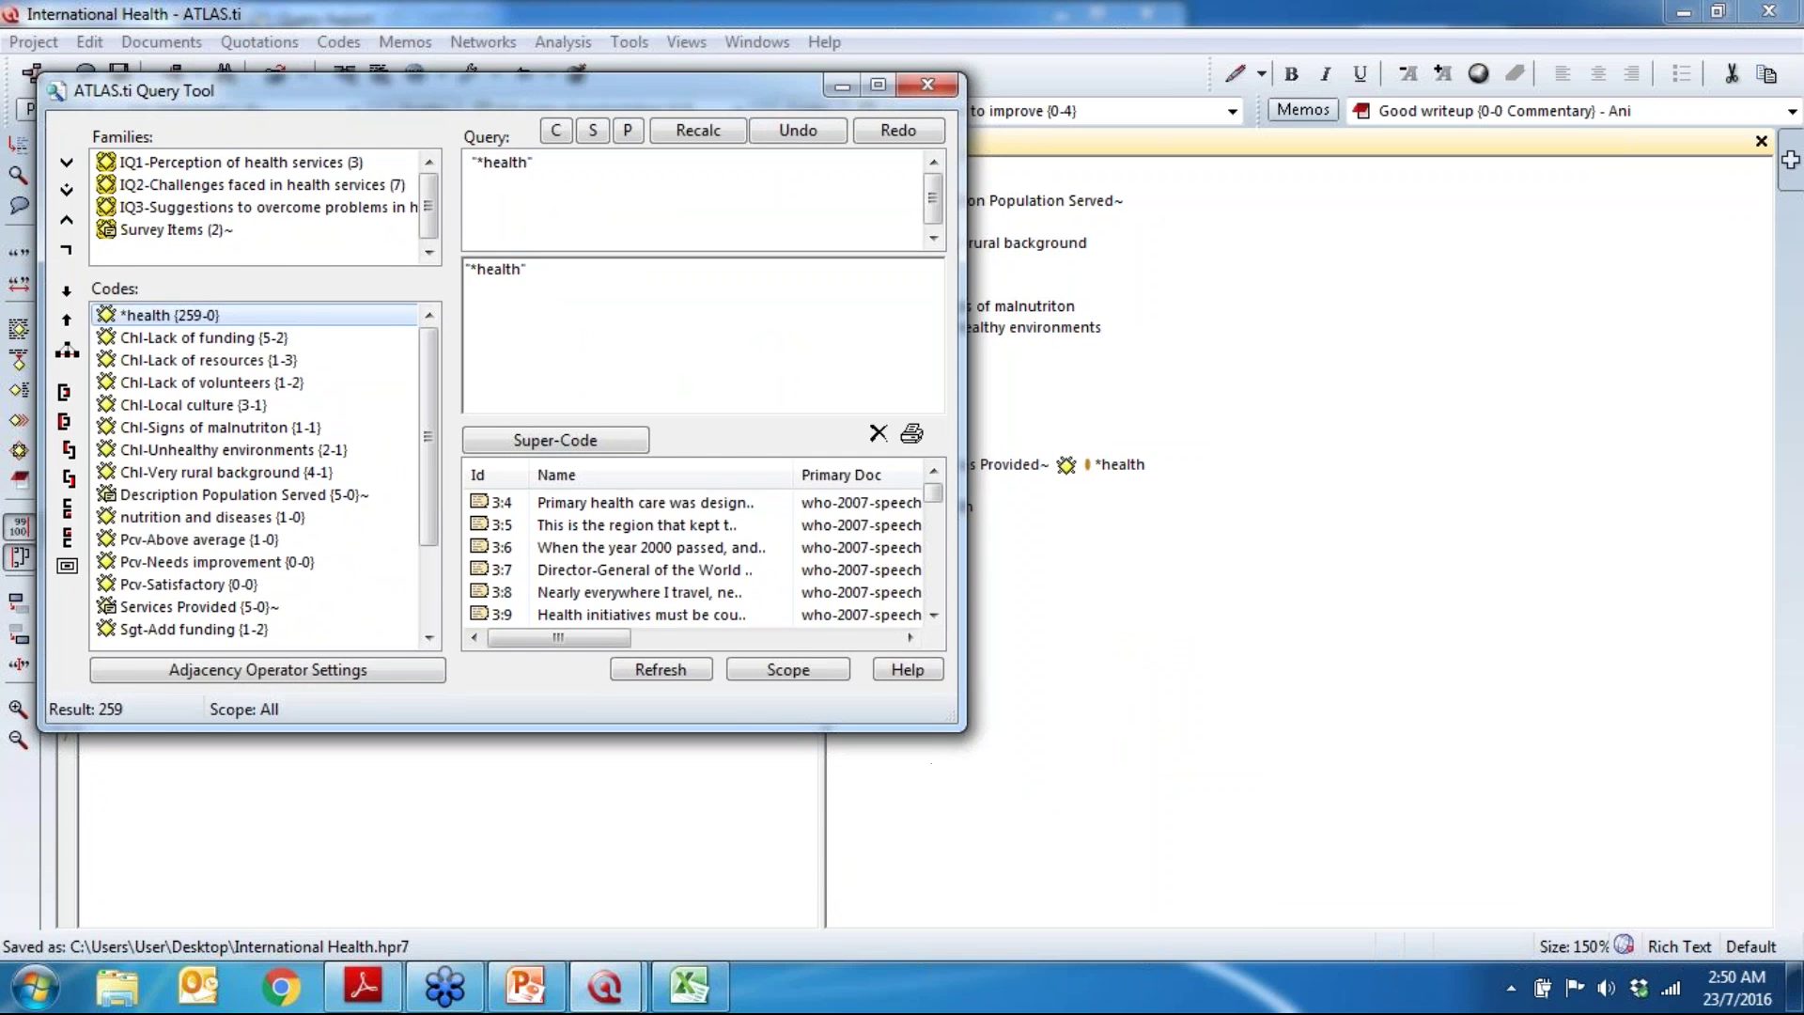
drag(962, 729, 831, 857)
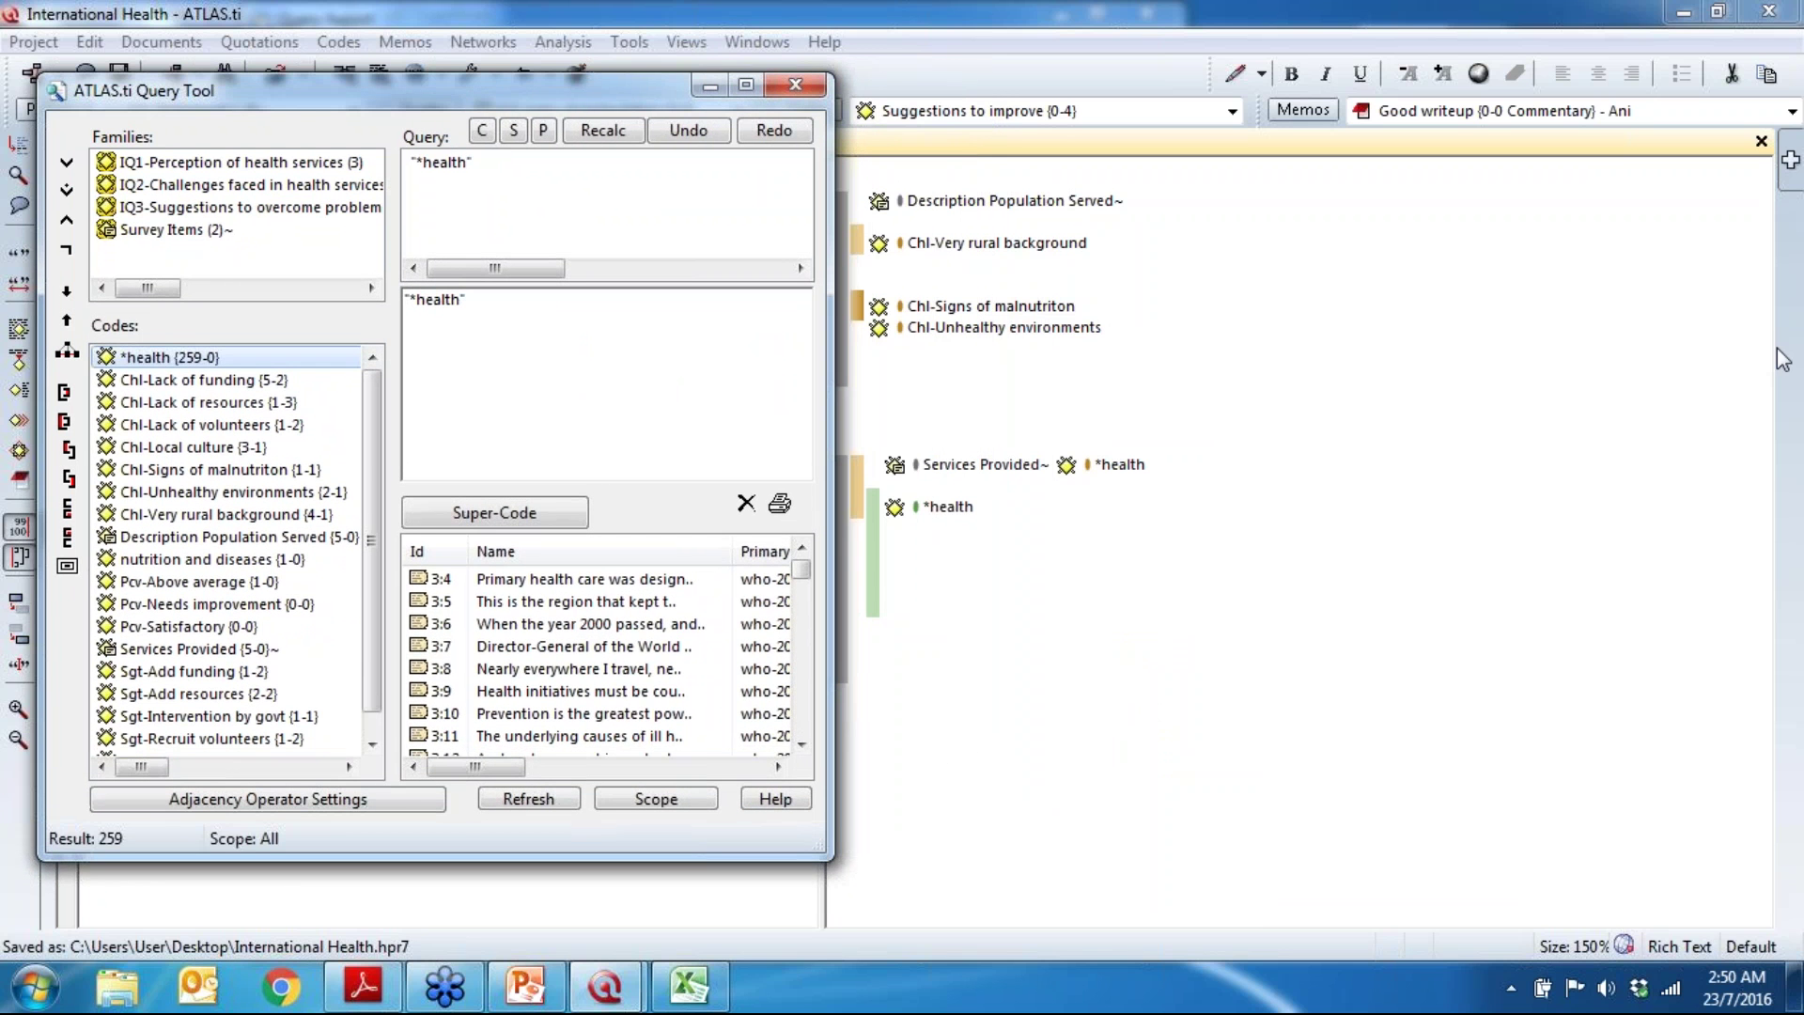
click(1756, 385)
mouse_move(584, 857)
mouse_down()
mouse_move(616, 760)
mouse_move(725, 759)
mouse_move(710, 848)
mouse_move(634, 856)
mouse_move(601, 809)
mouse_up()
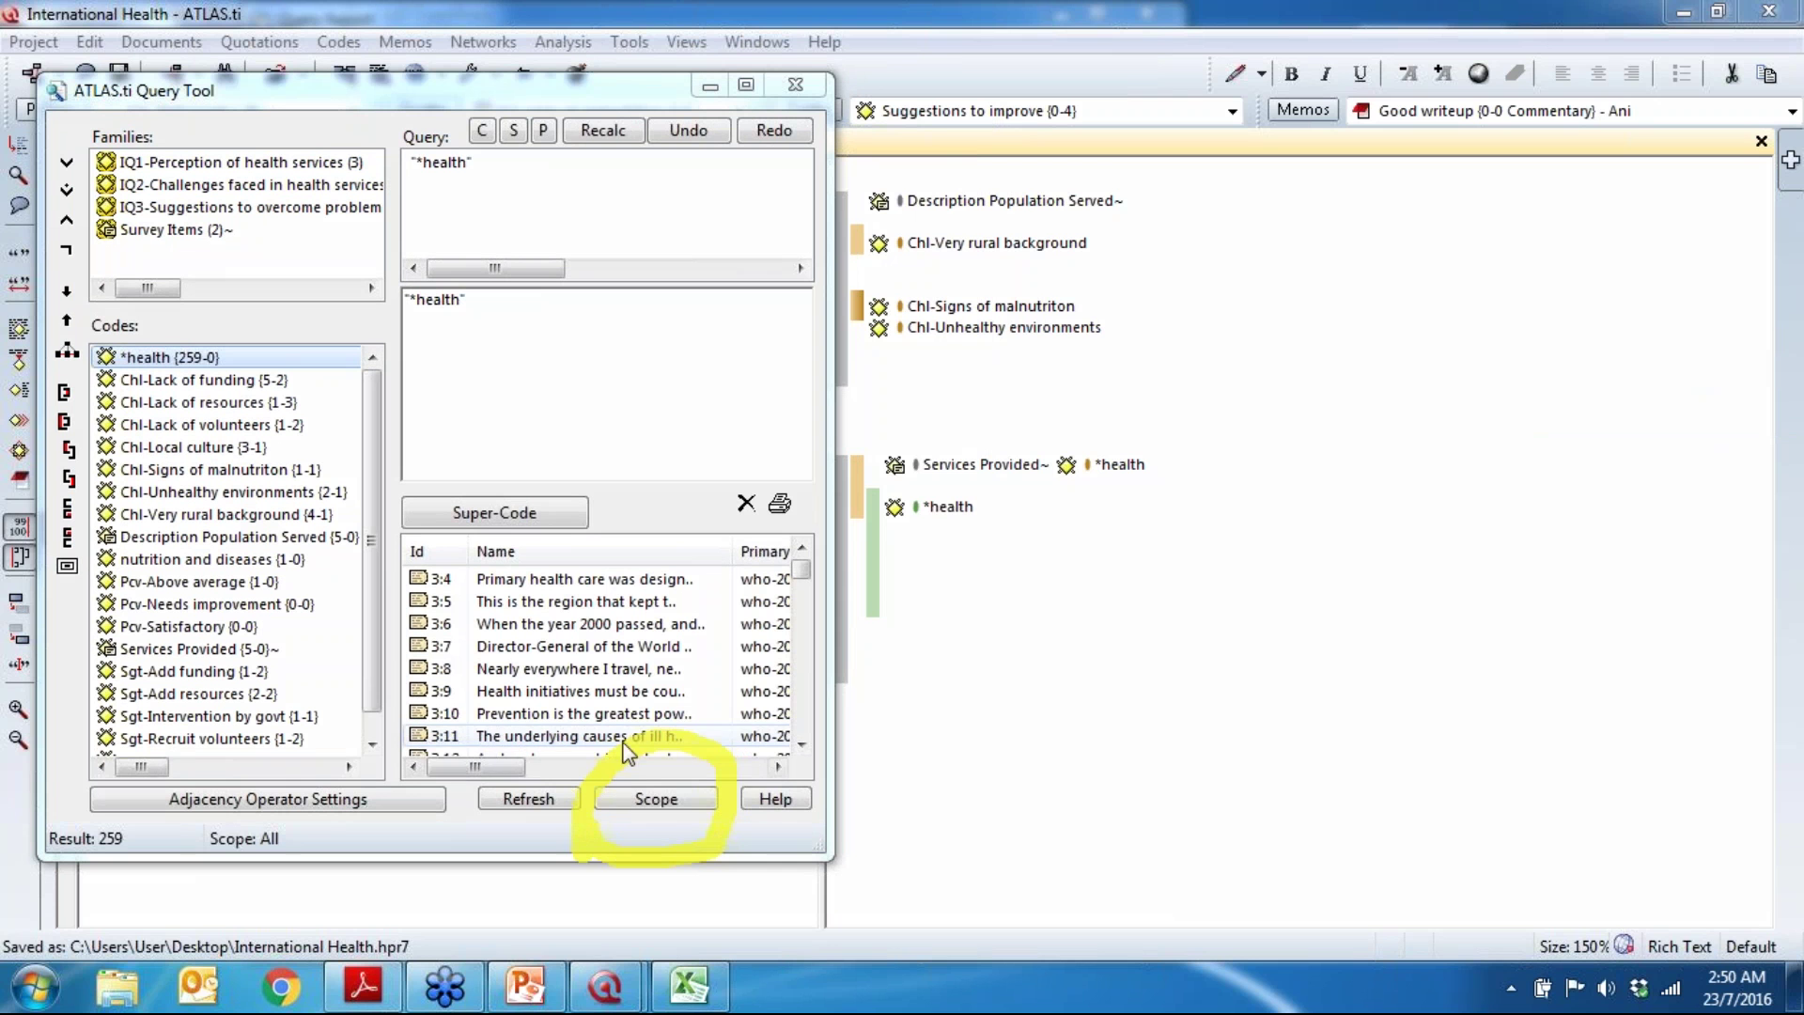
Step: Open the query scope beside the Query Tool and scope the *health query to Gender::F, Gender::M, Country::Brazil and Country::Botswana in turn
click(654, 801)
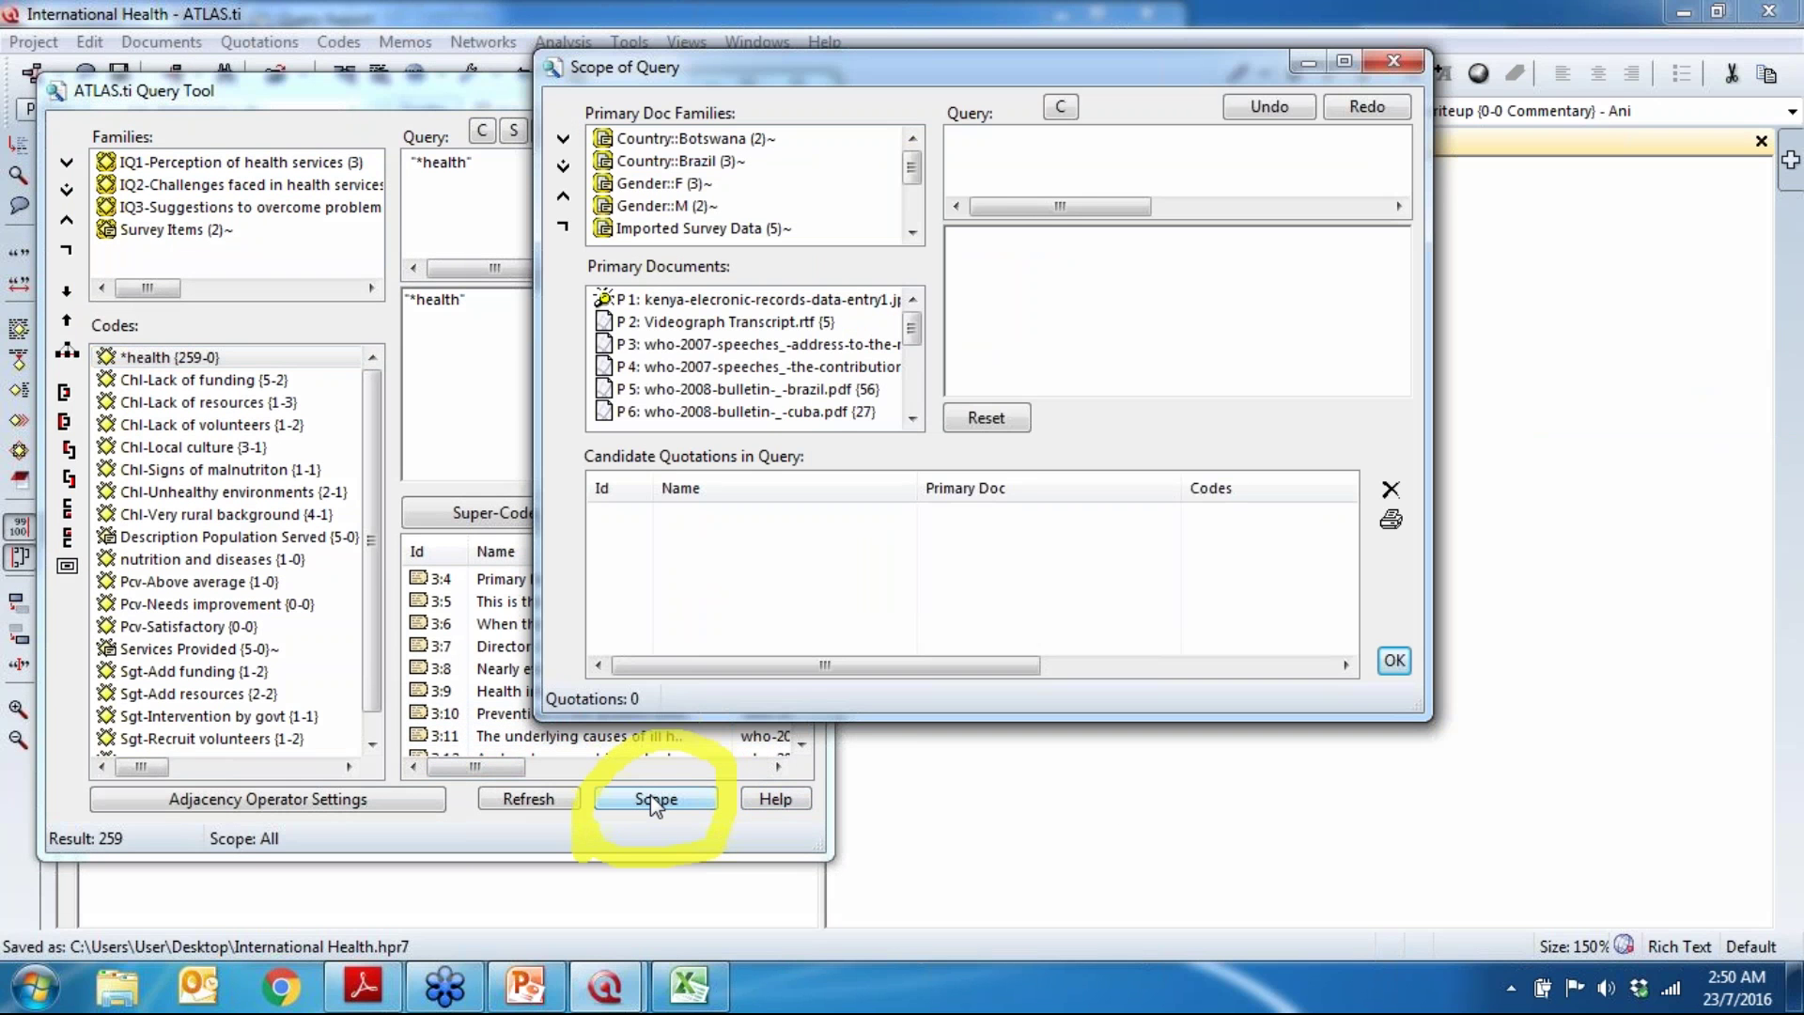
drag(1116, 80, 1434, 81)
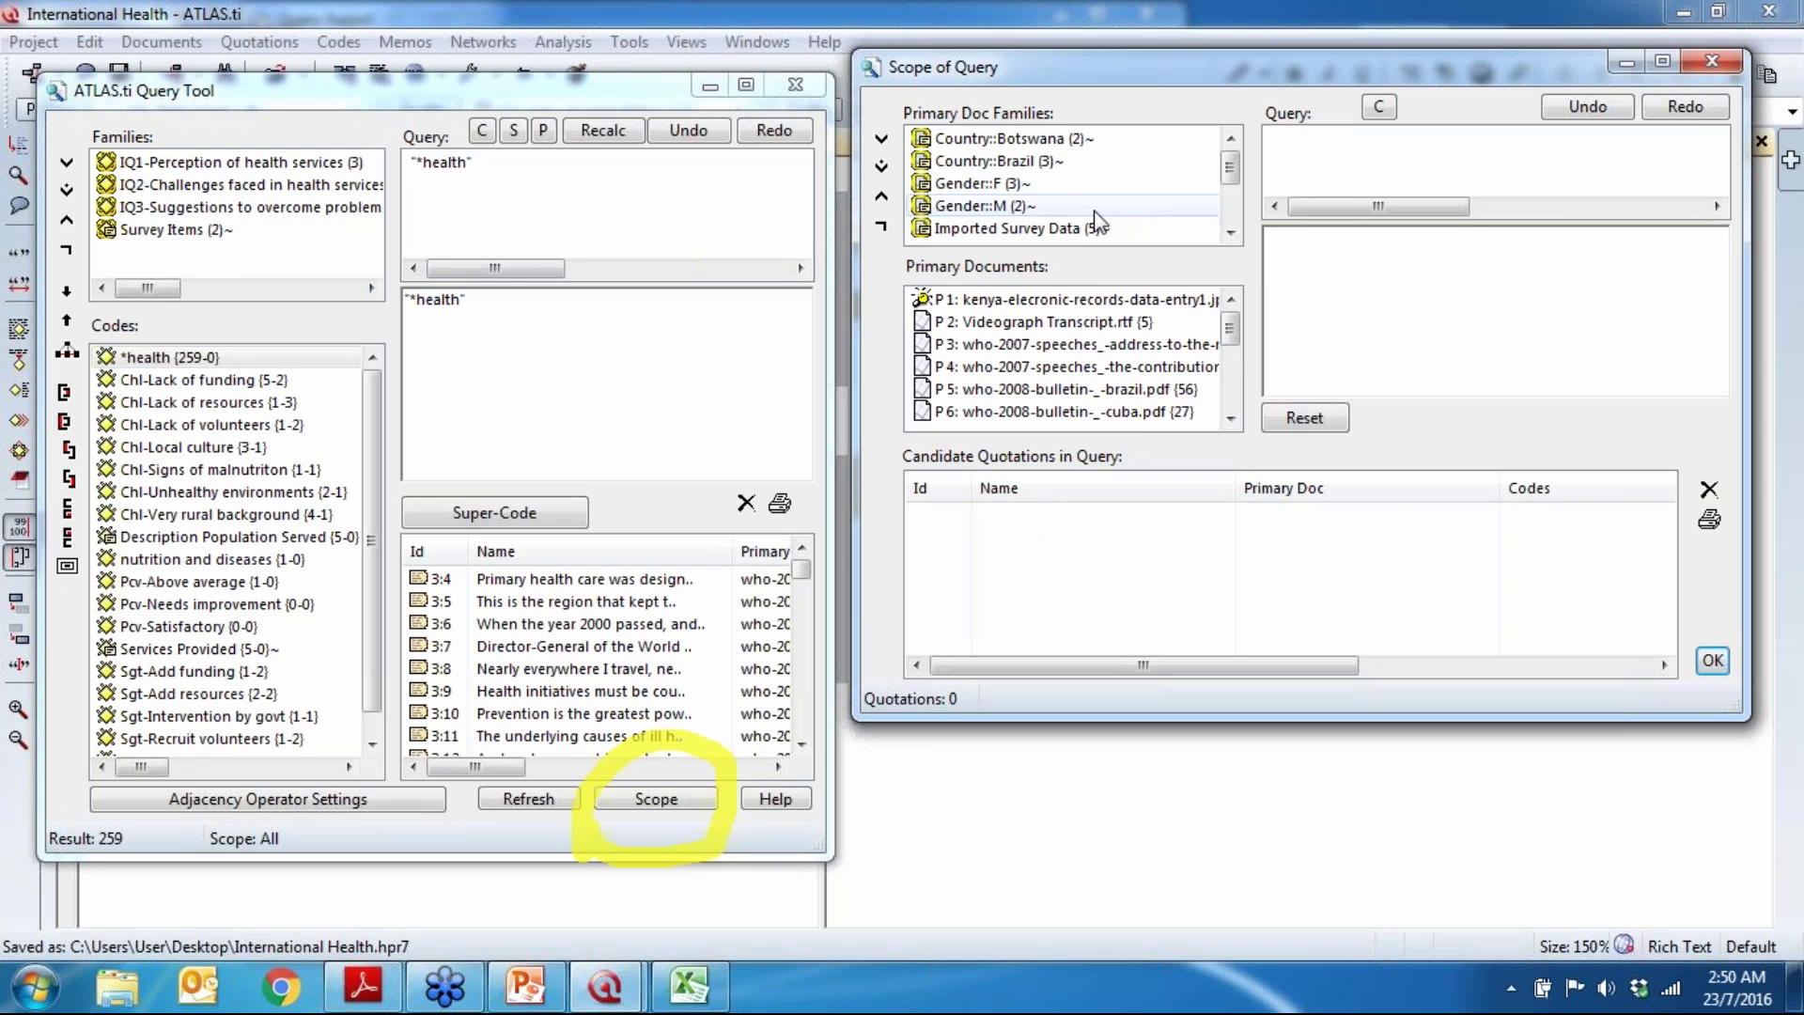
double_click(972, 183)
double_click(977, 205)
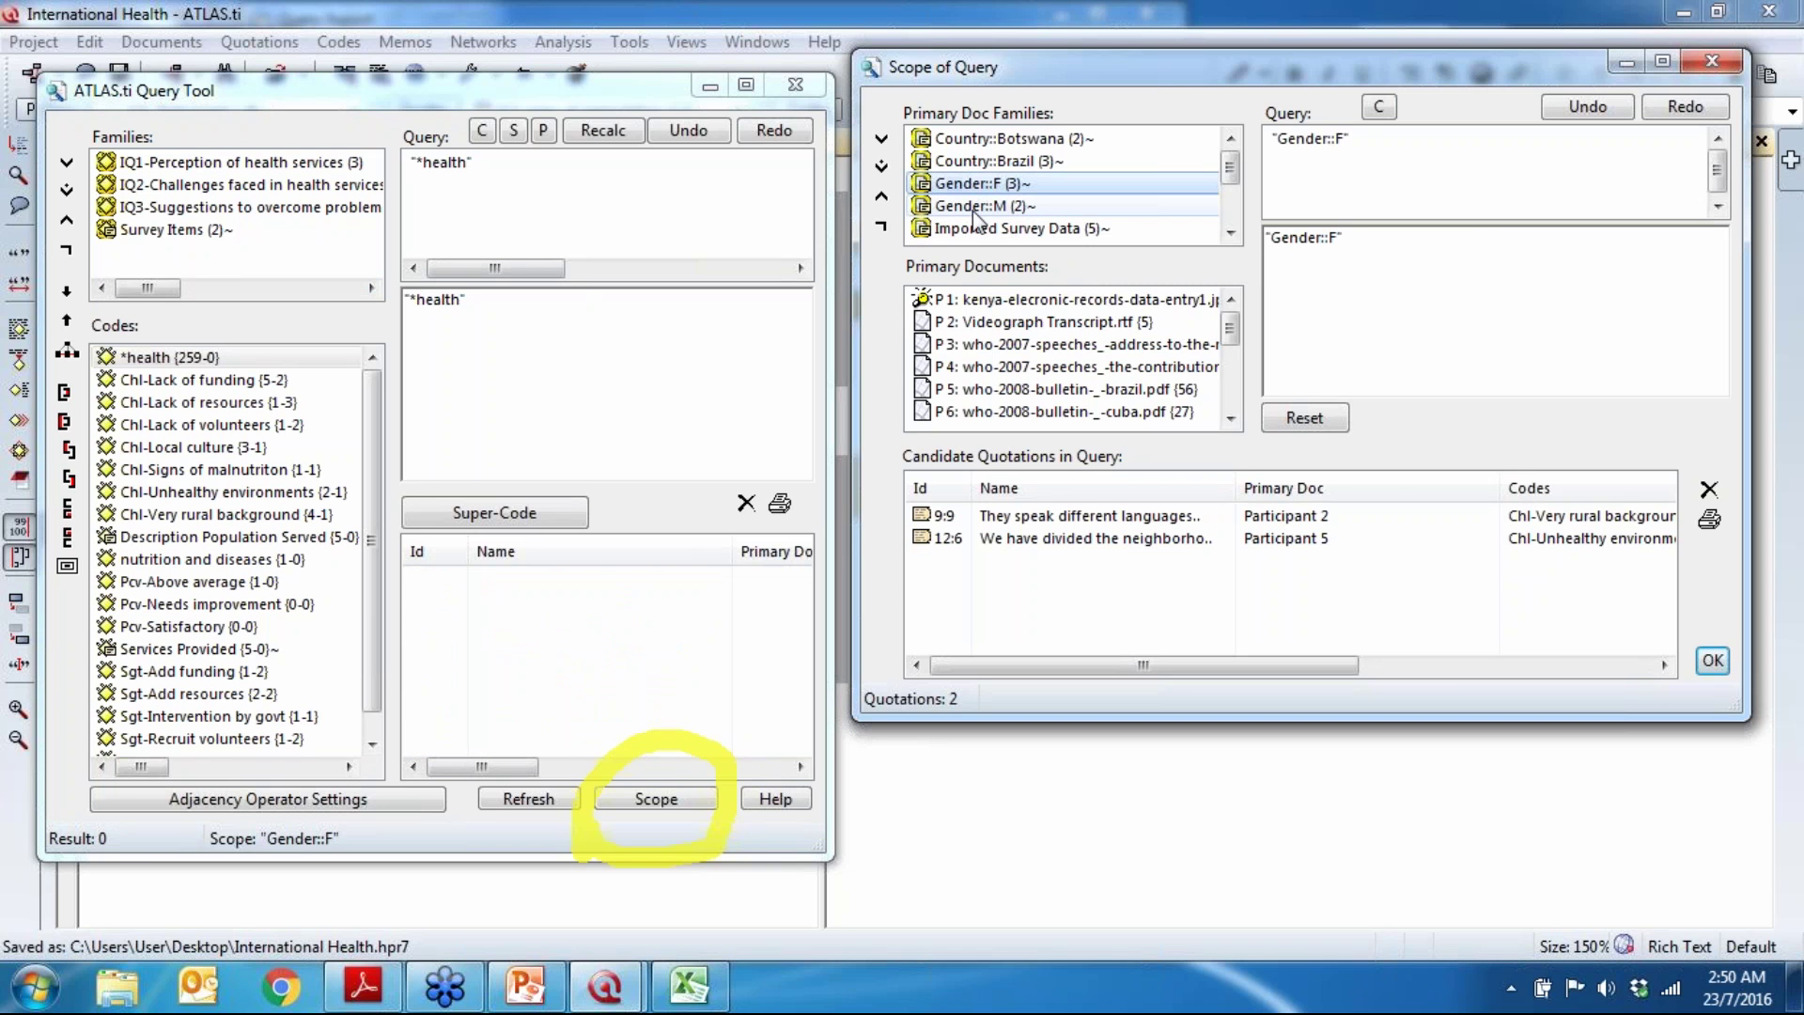
double_click(979, 158)
double_click(981, 141)
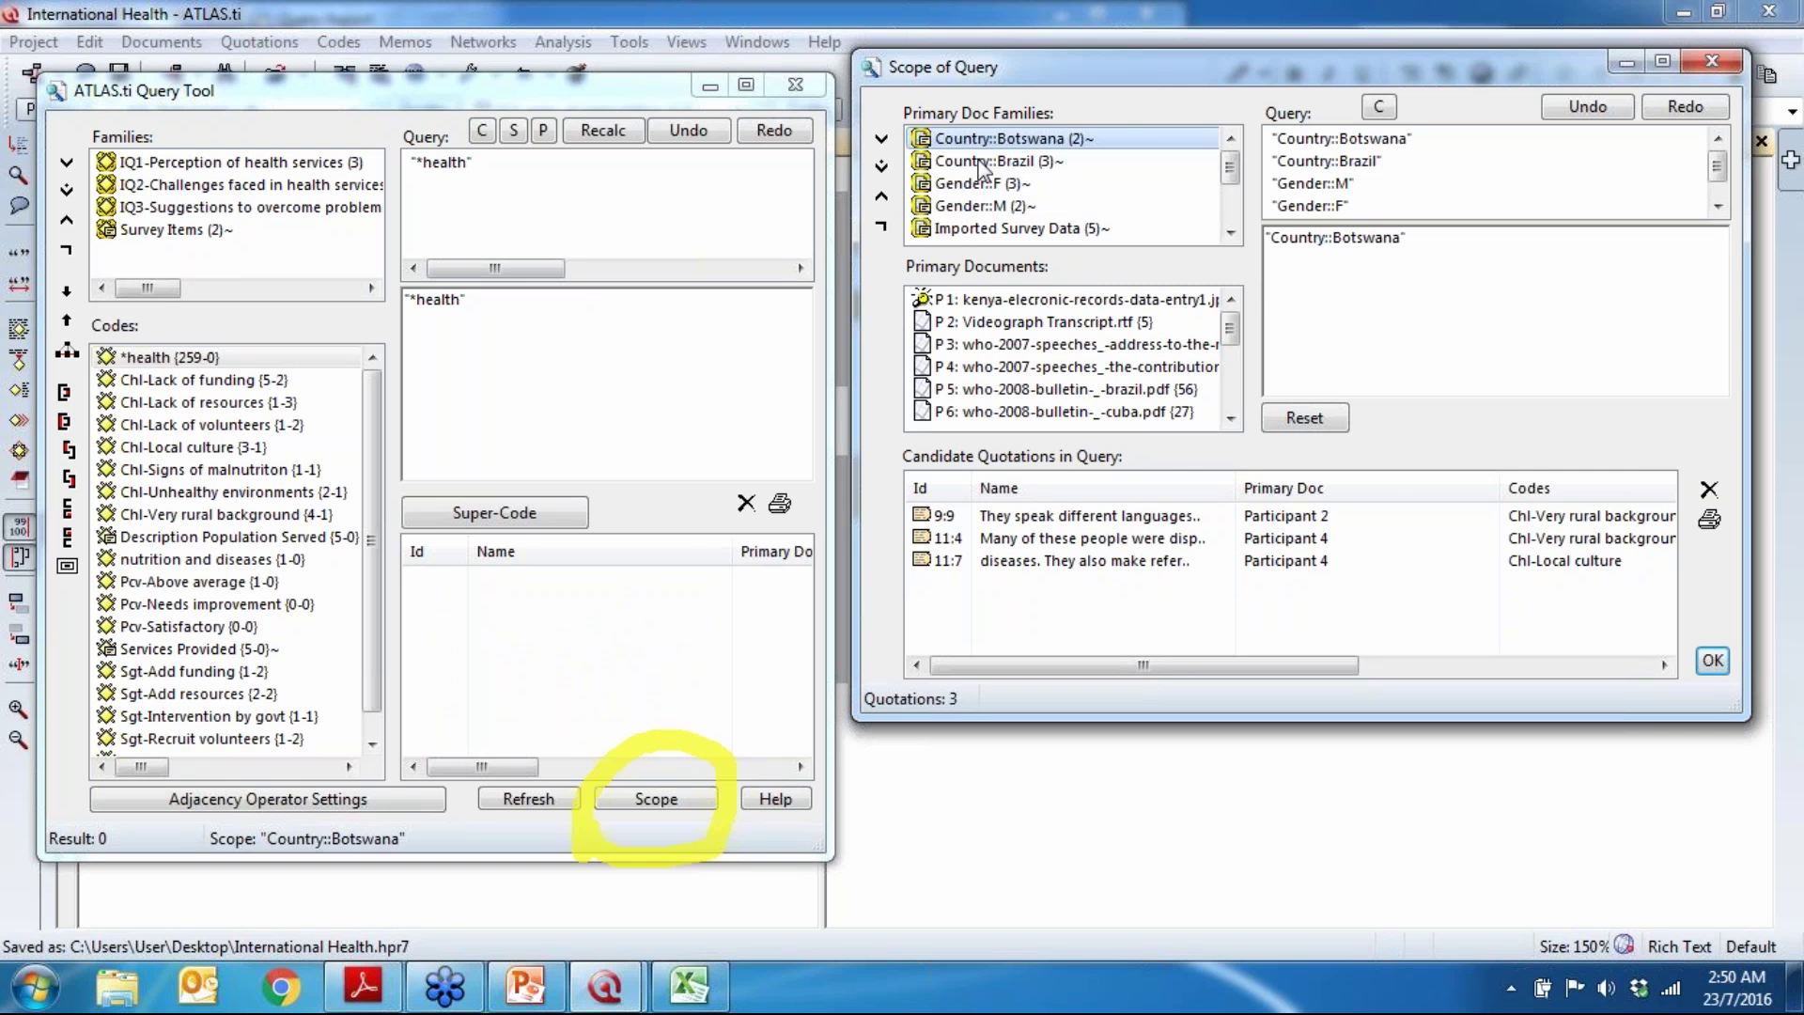
Step: Scope the *health query to the Imported Survey Data document family and close the scope window
click(1231, 231)
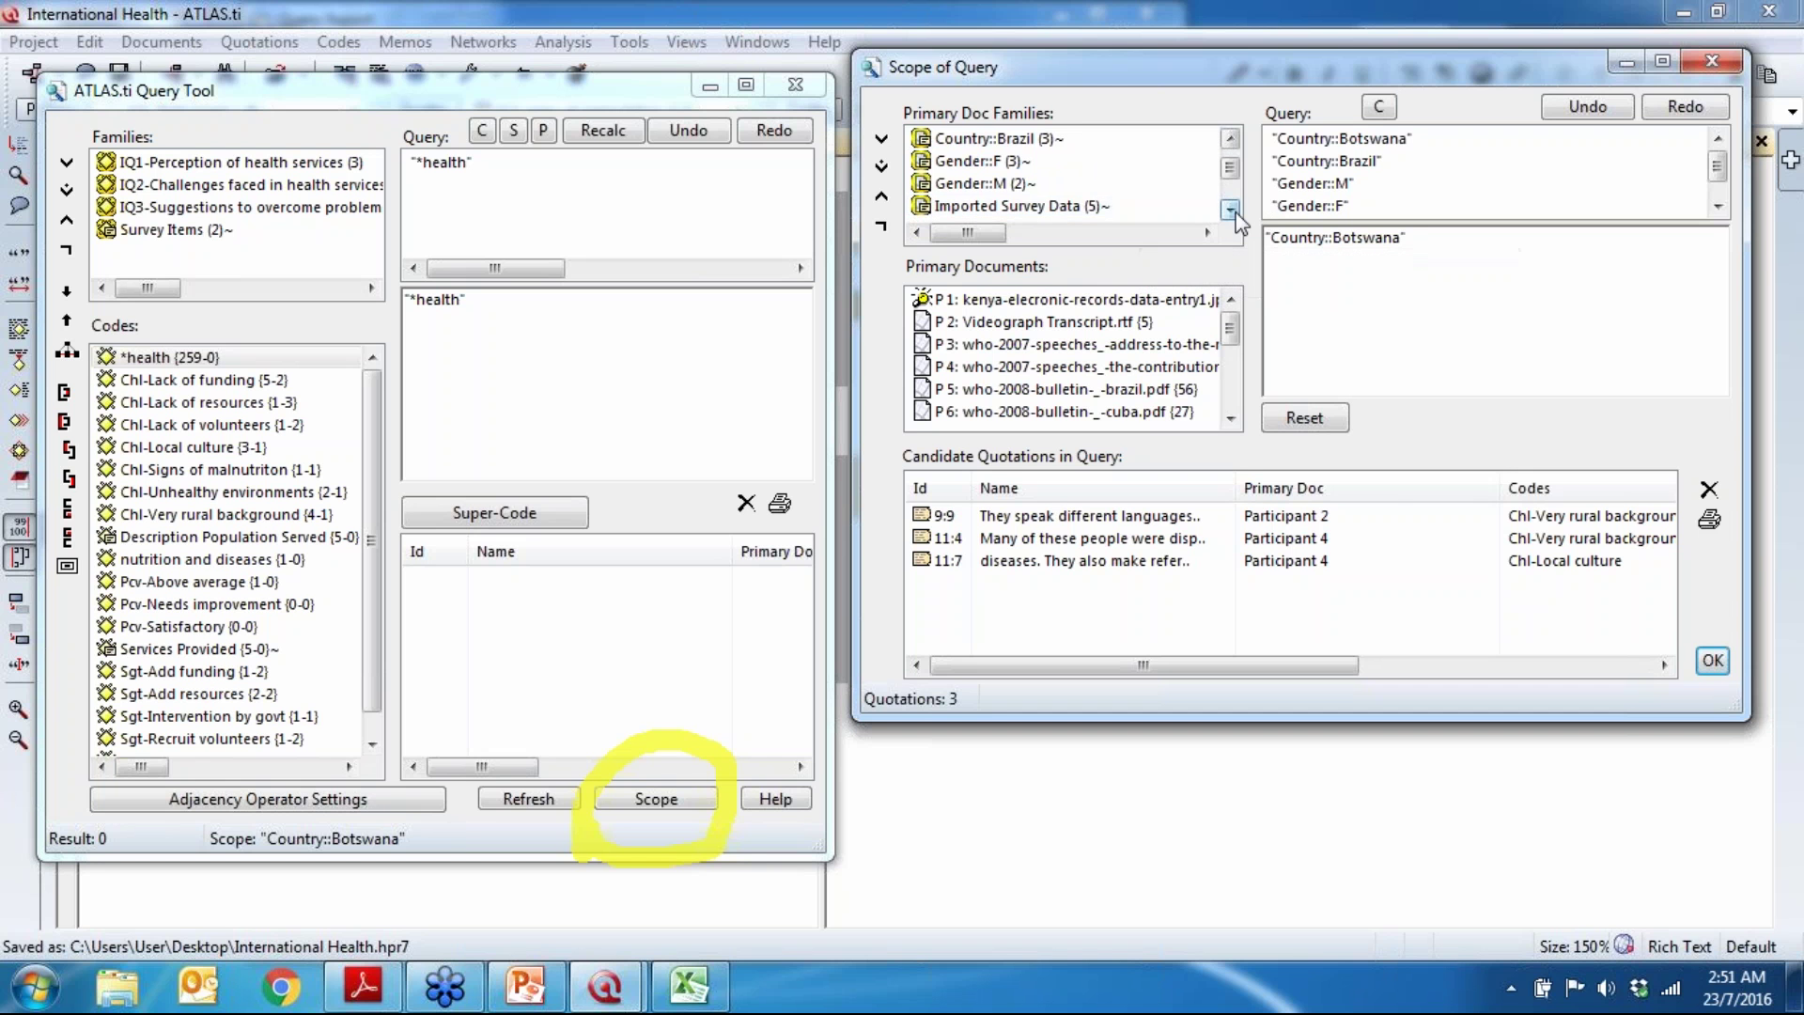
click(1232, 211)
click(1231, 211)
click(1232, 210)
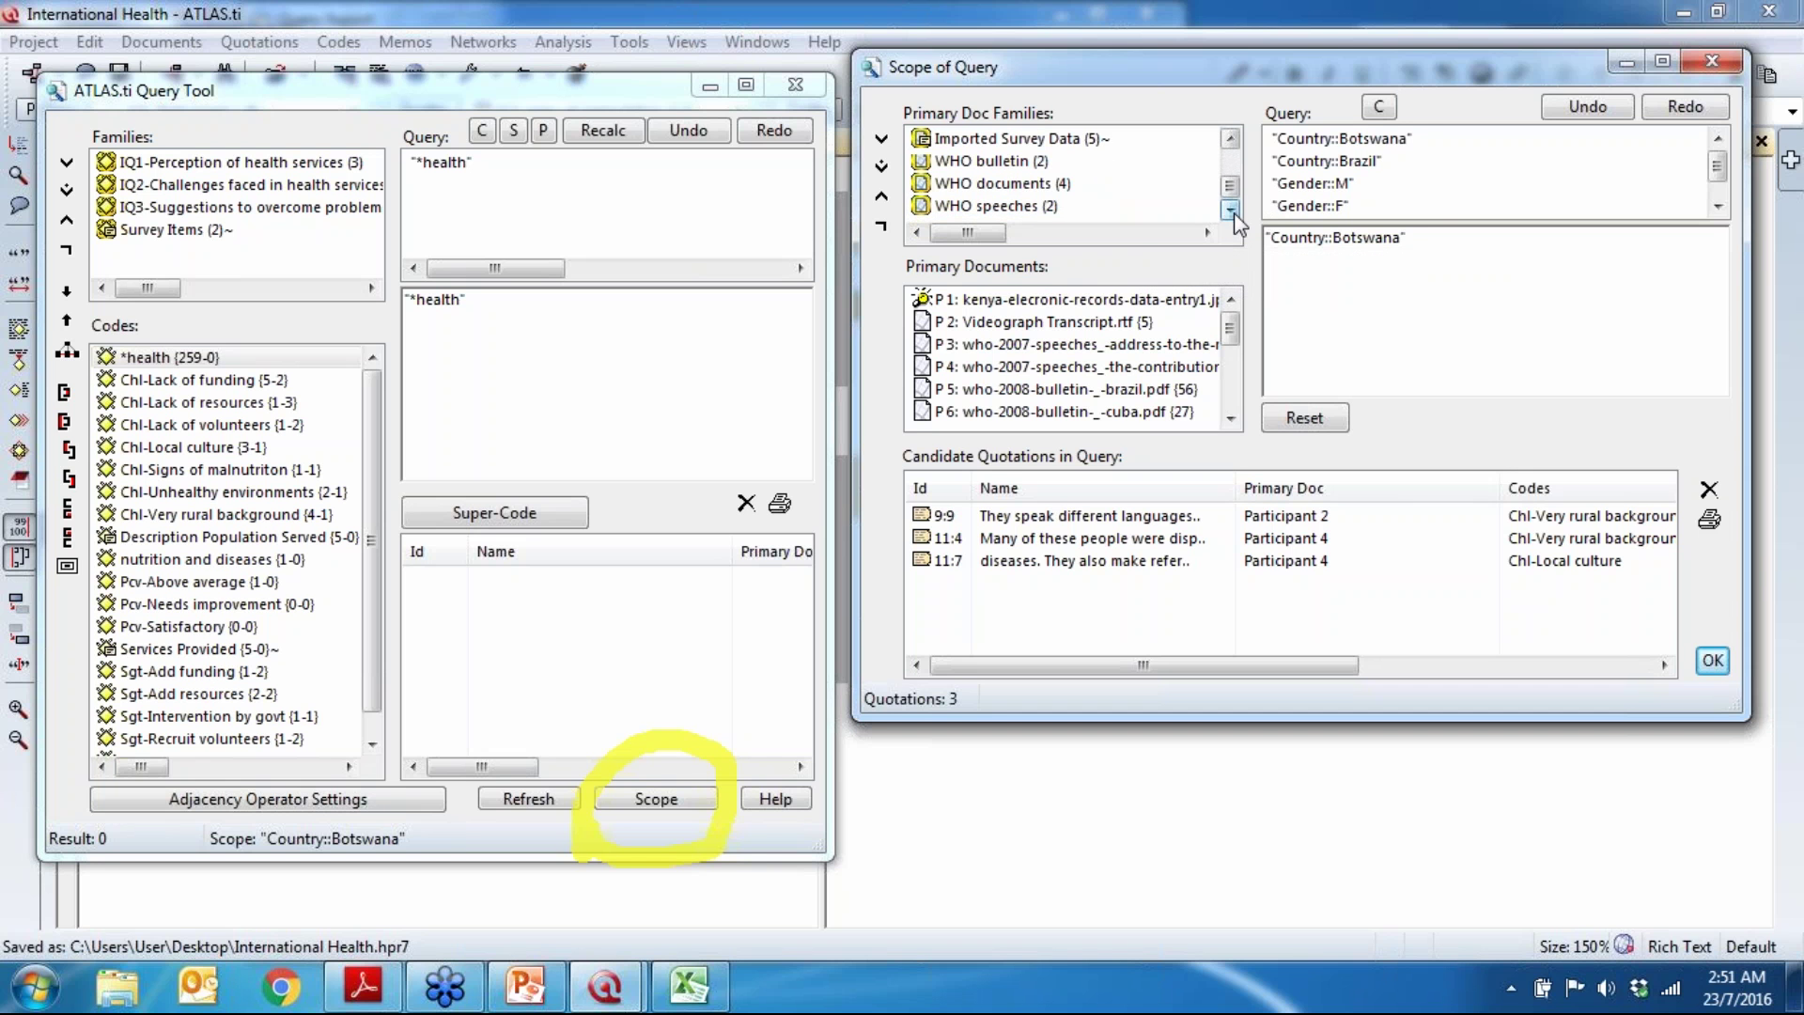
double_click(1037, 141)
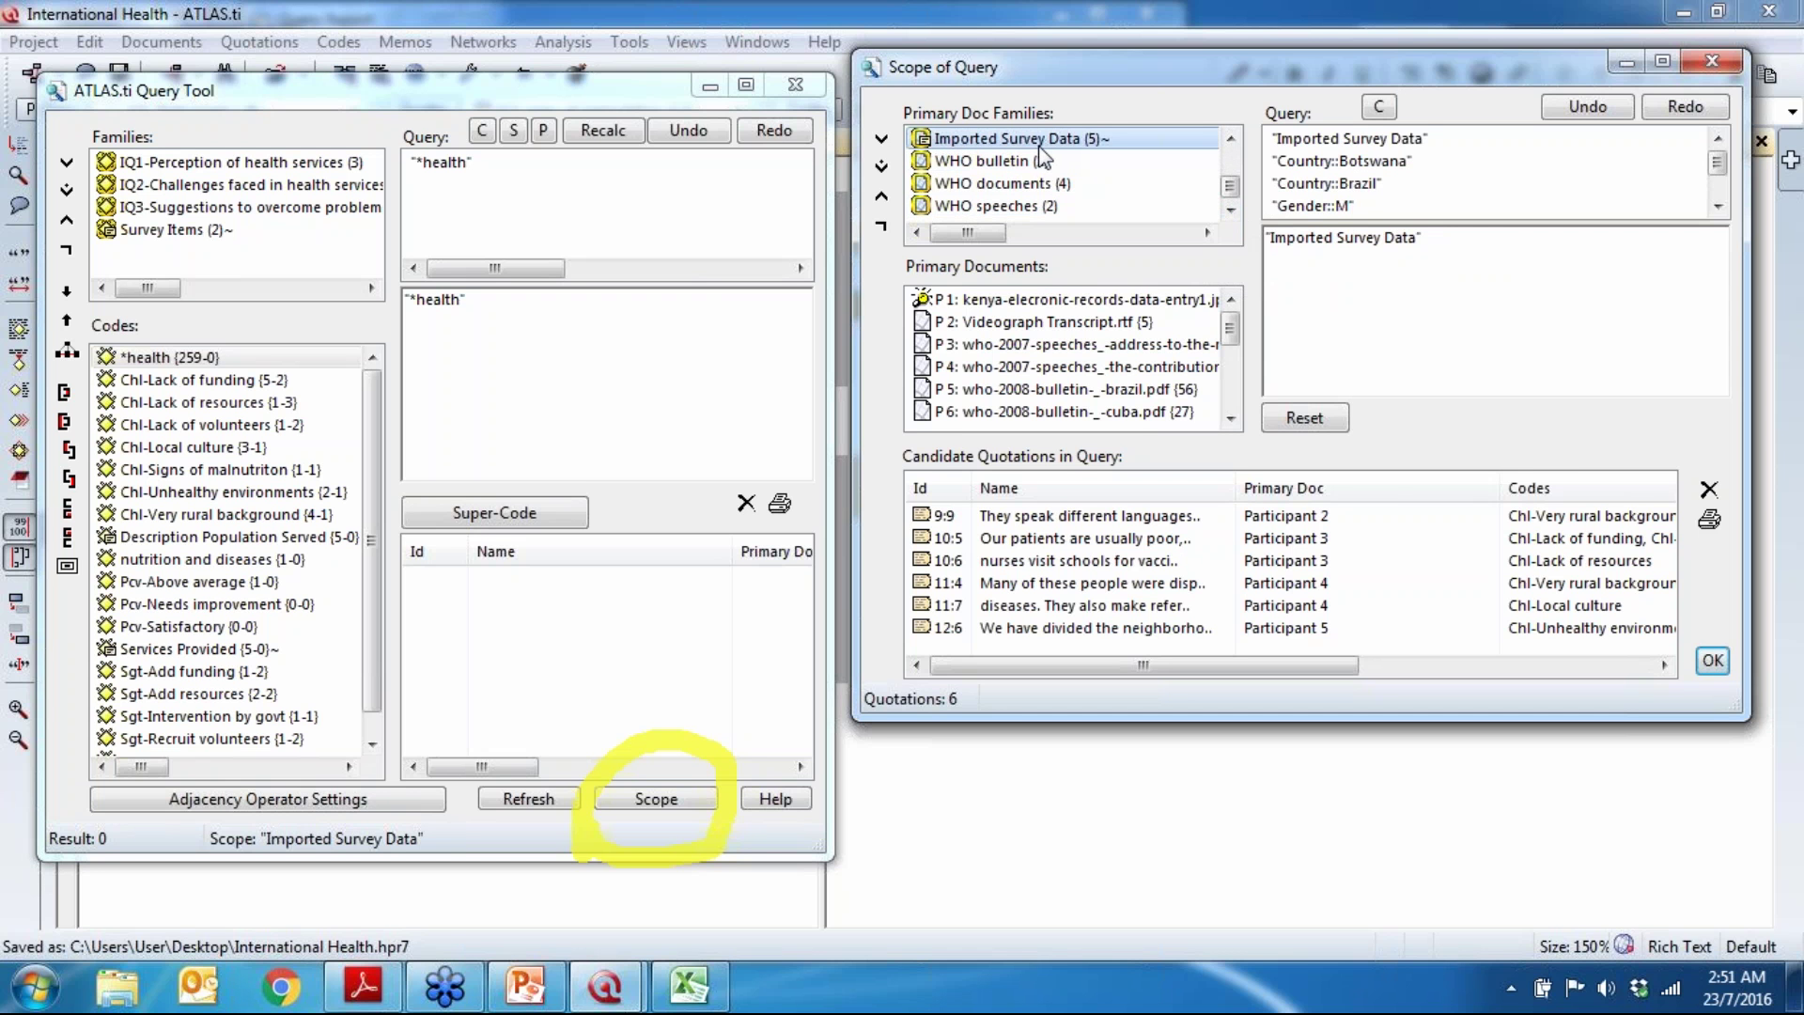
click(1708, 65)
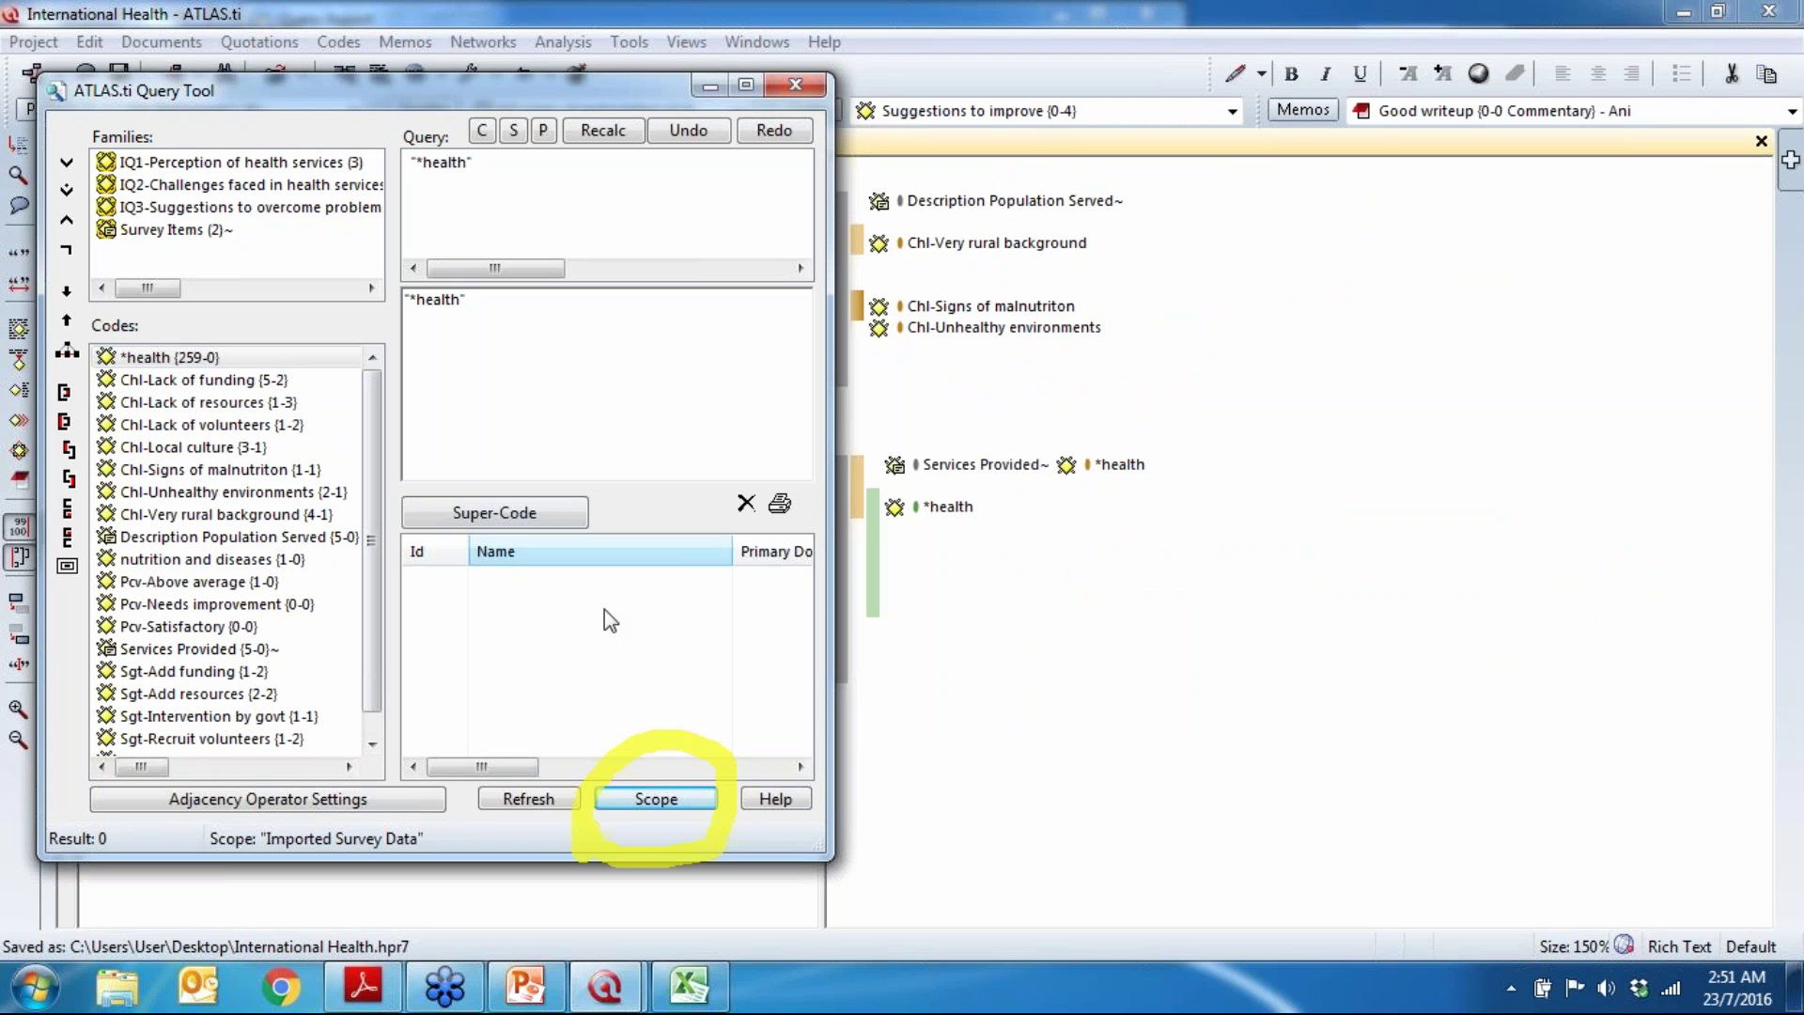
Step: Reopen the query scope and restrict the *health query to the WHO documents family
click(656, 800)
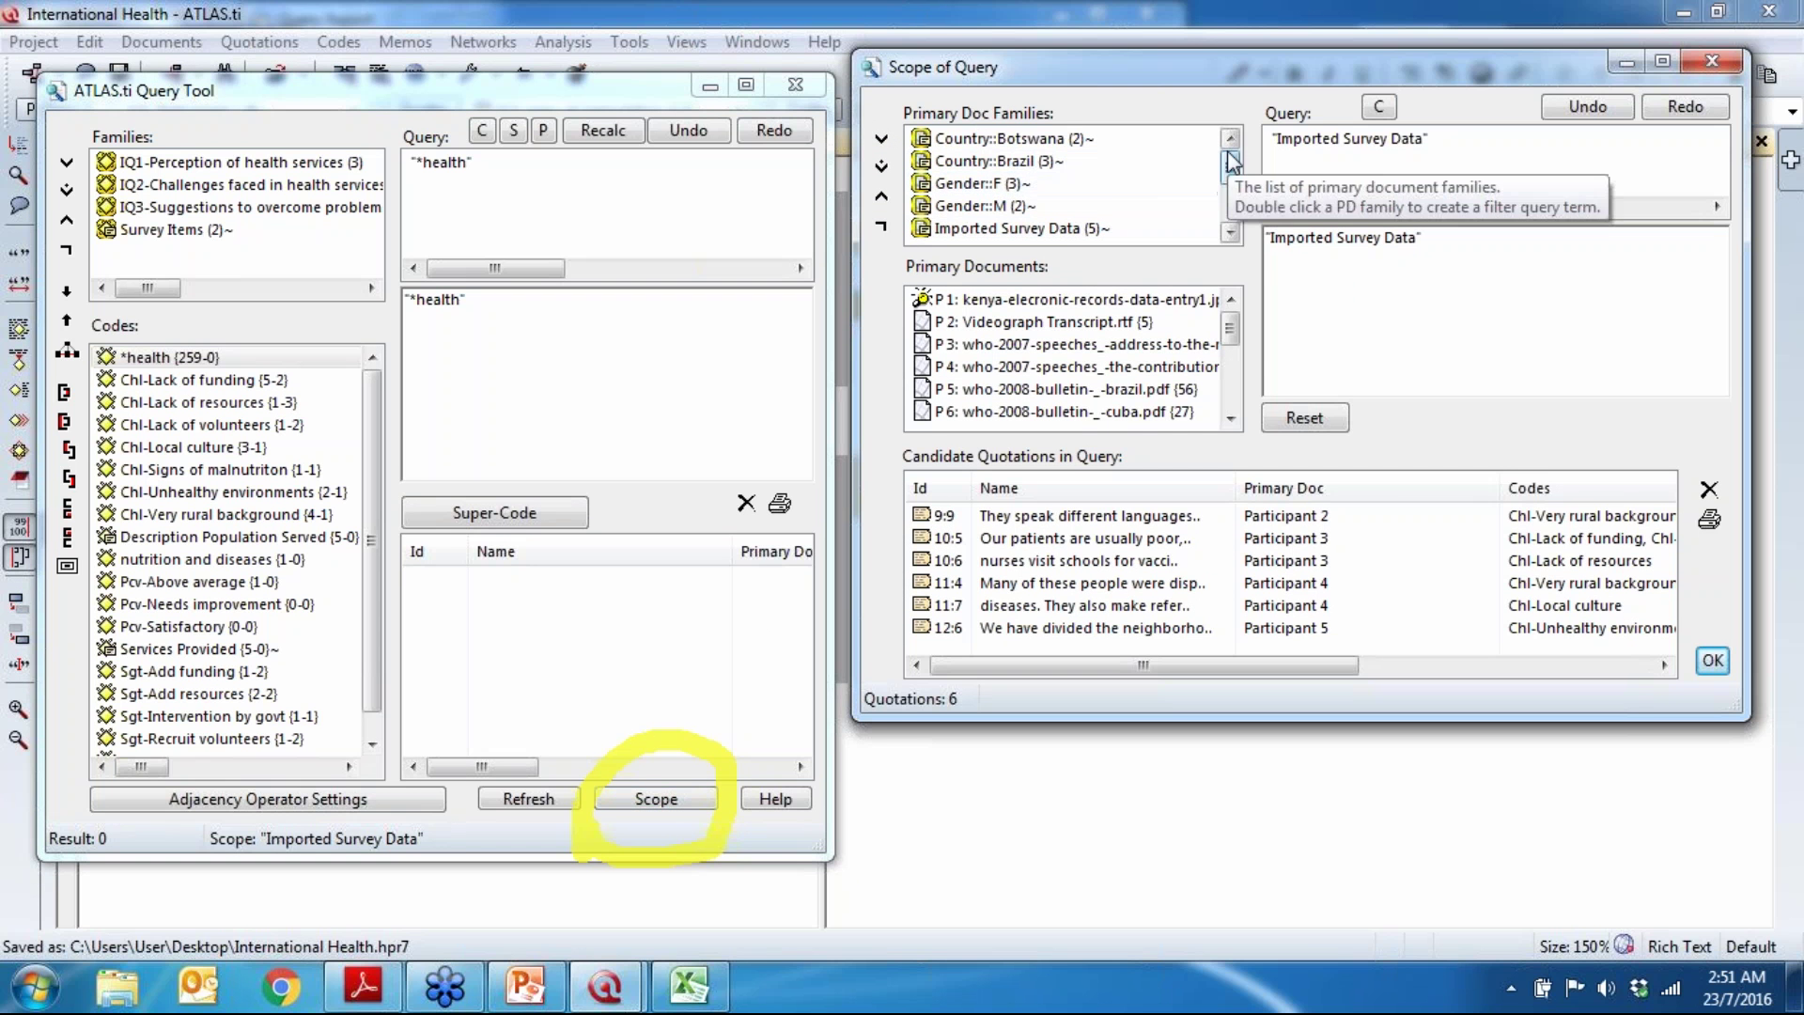
scroll(1059, 208, down, 2)
click(996, 183)
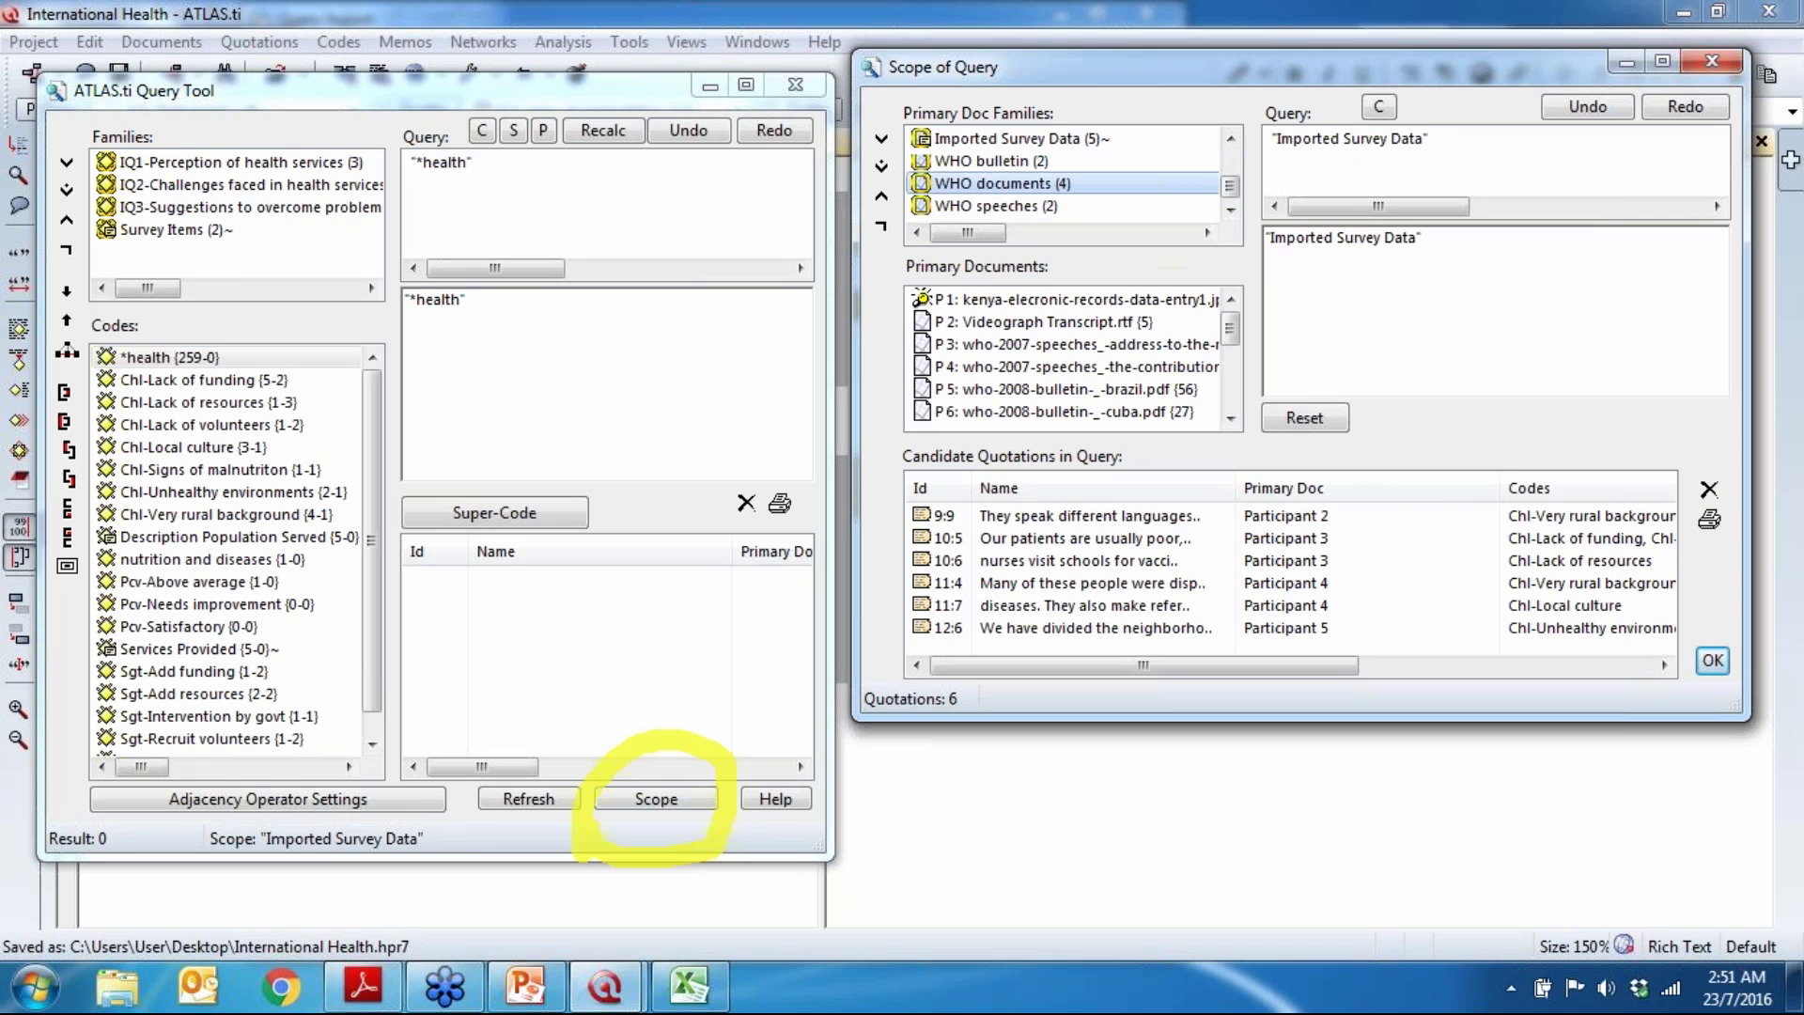
double_click(996, 184)
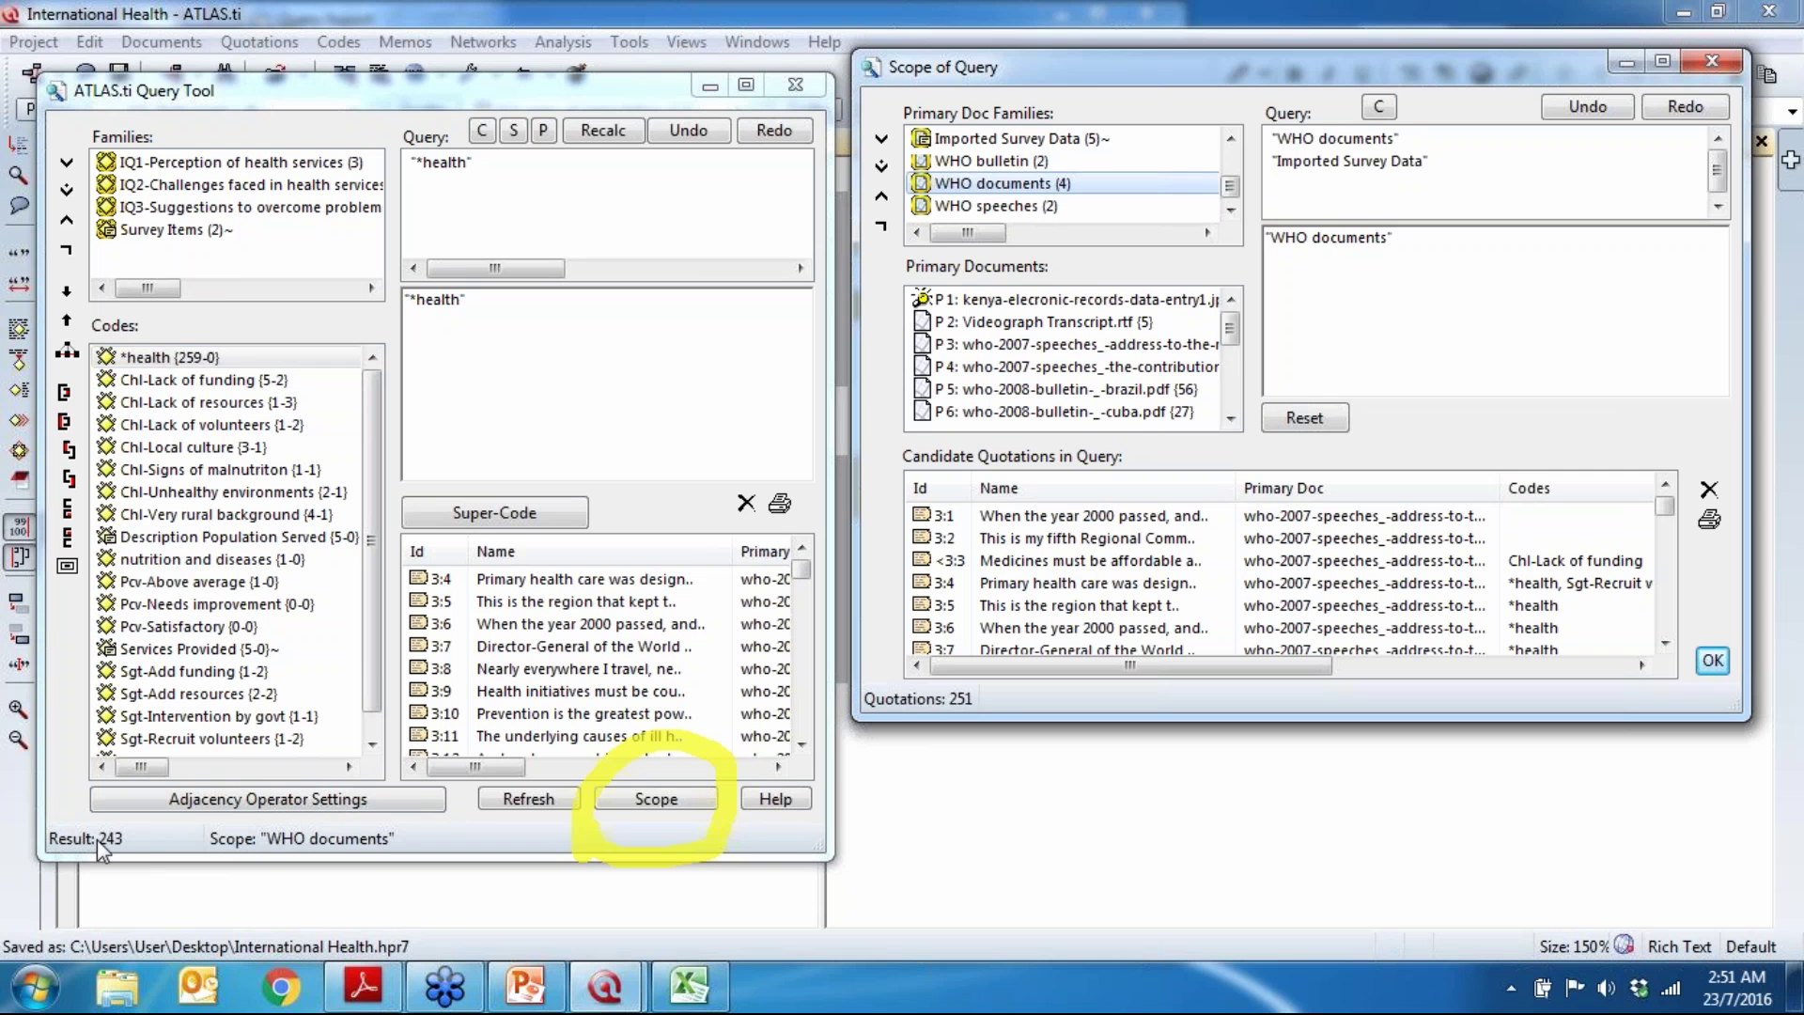
Step: Output a full-content report of the *health quotations within the WHO documents scope to the editor
click(782, 501)
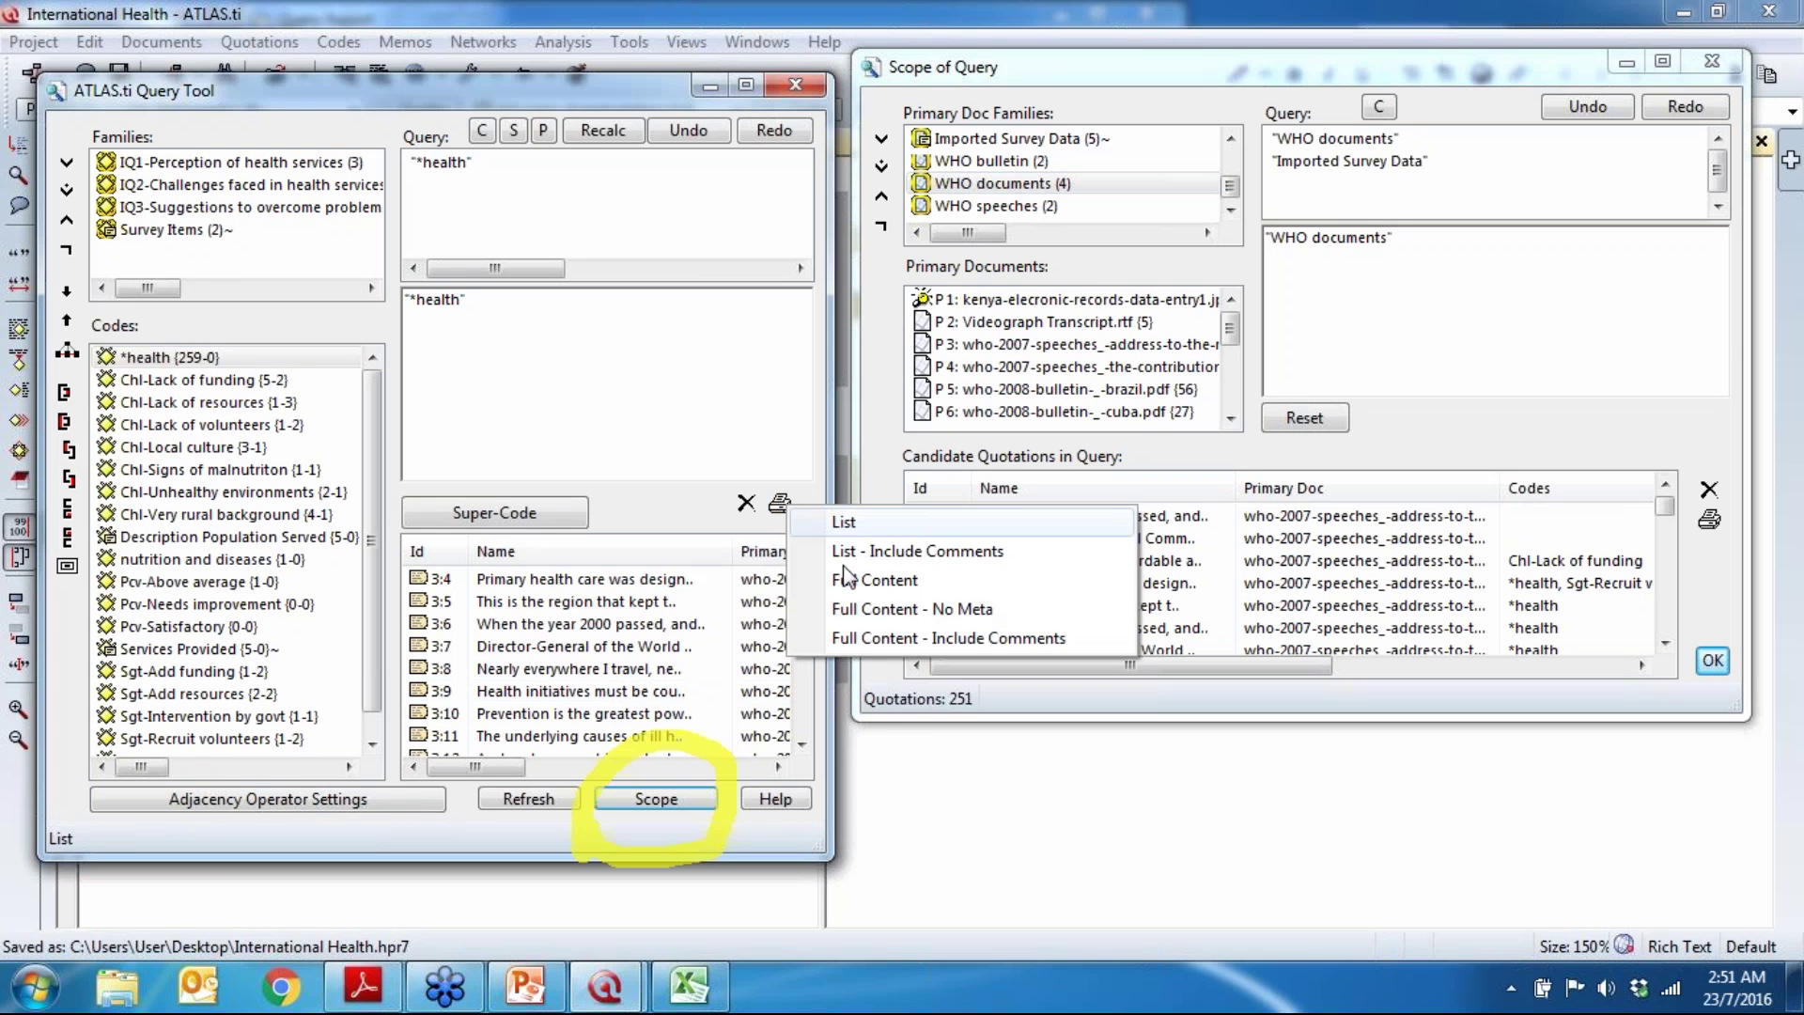
click(872, 609)
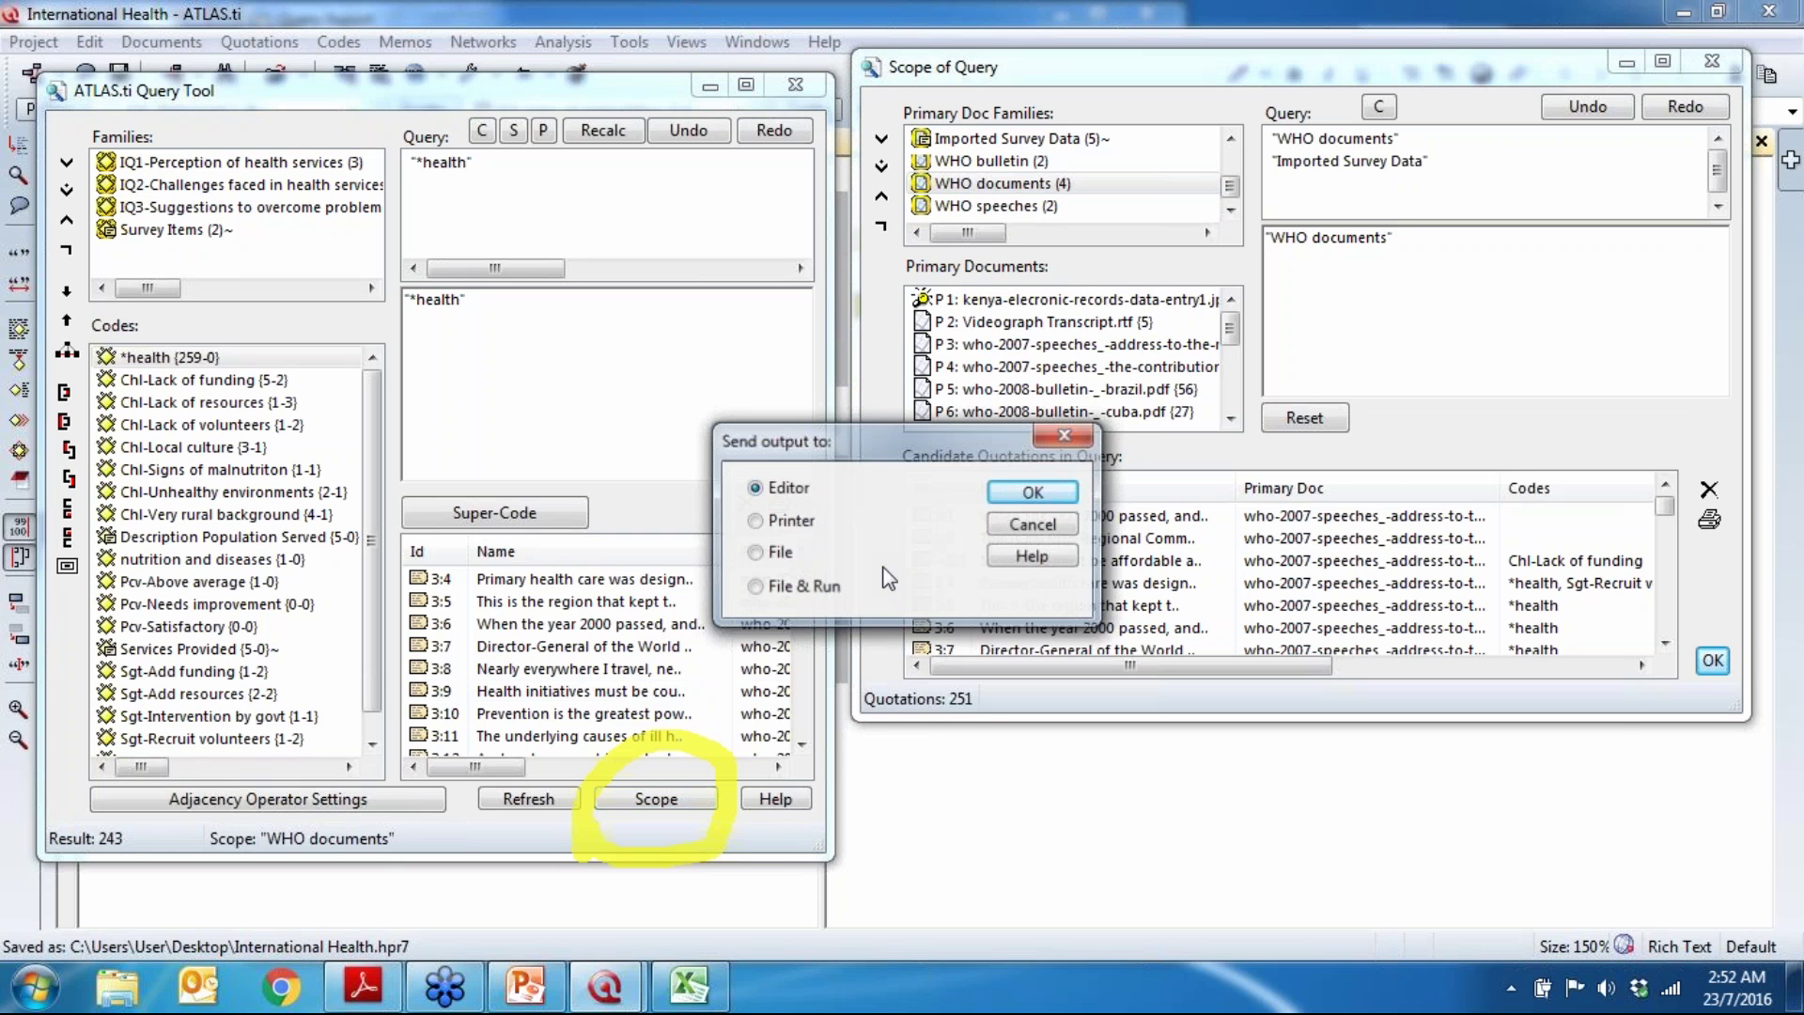
click(1033, 492)
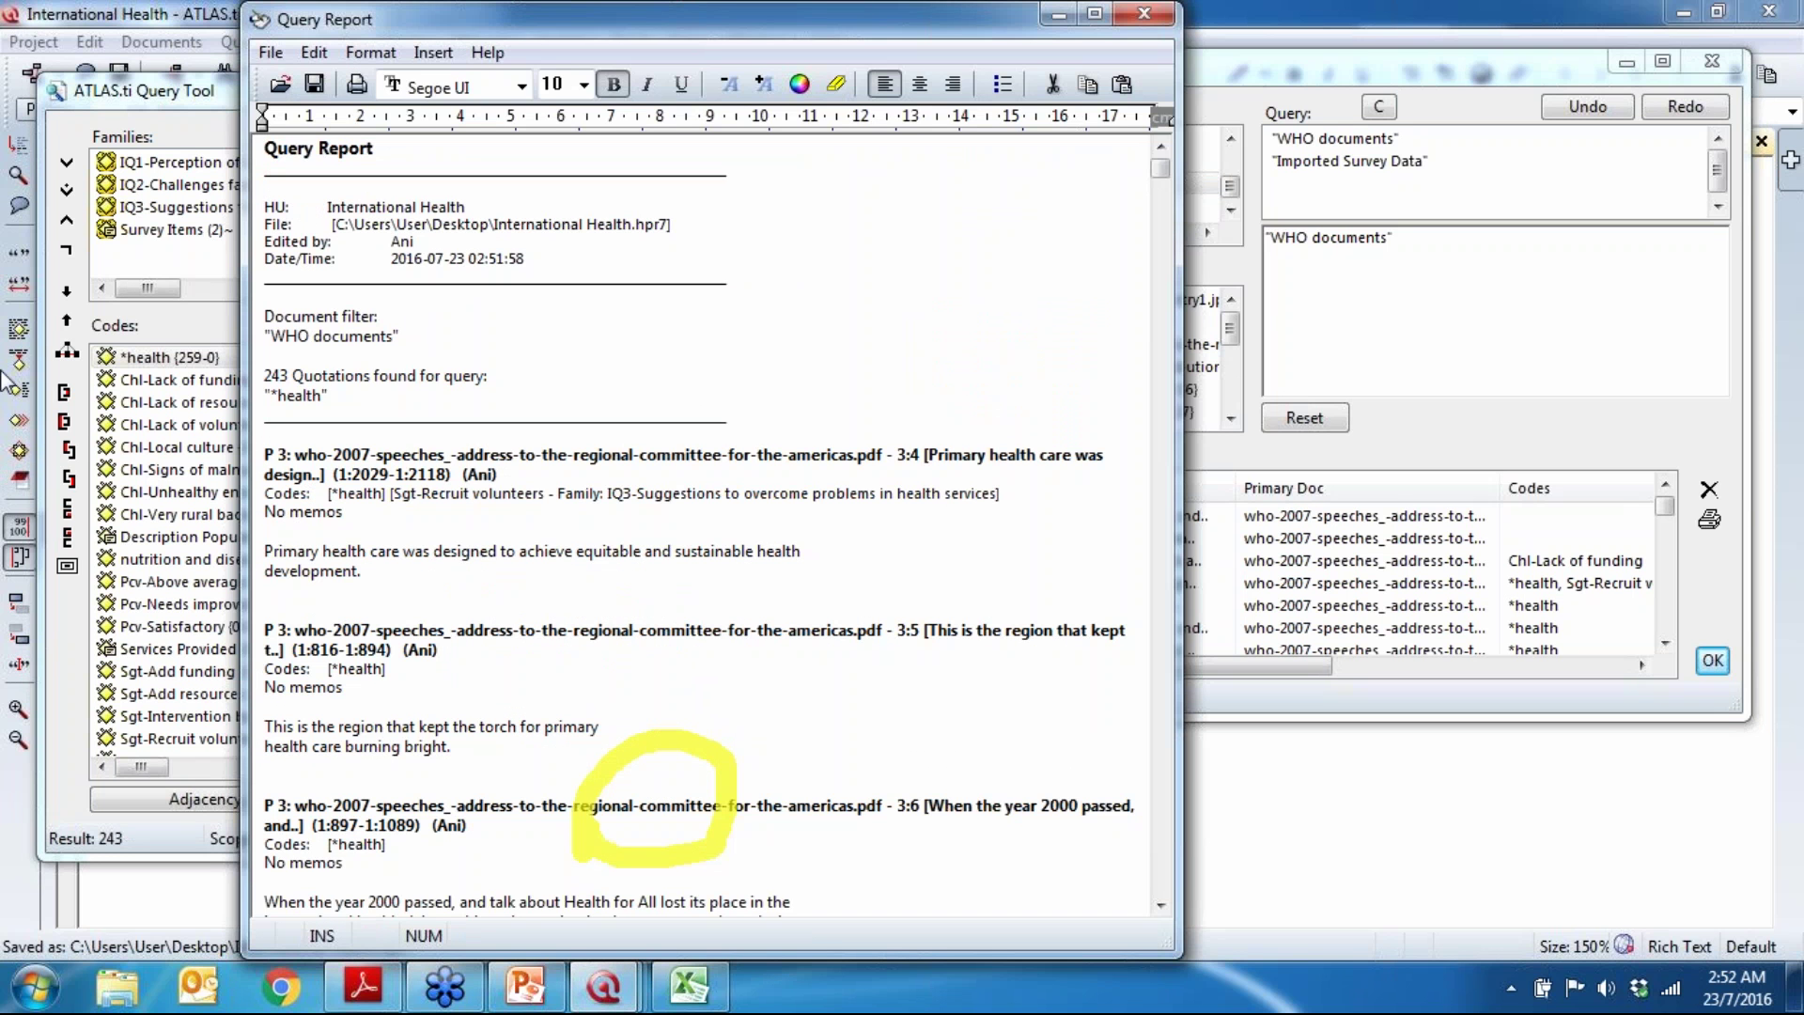
Step: Examine the report's query line, document filter and first quotations by highlighting them, and close the report
click(345, 392)
mouse_move(345, 393)
mouse_down()
mouse_move(253, 389)
mouse_move(245, 371)
mouse_up()
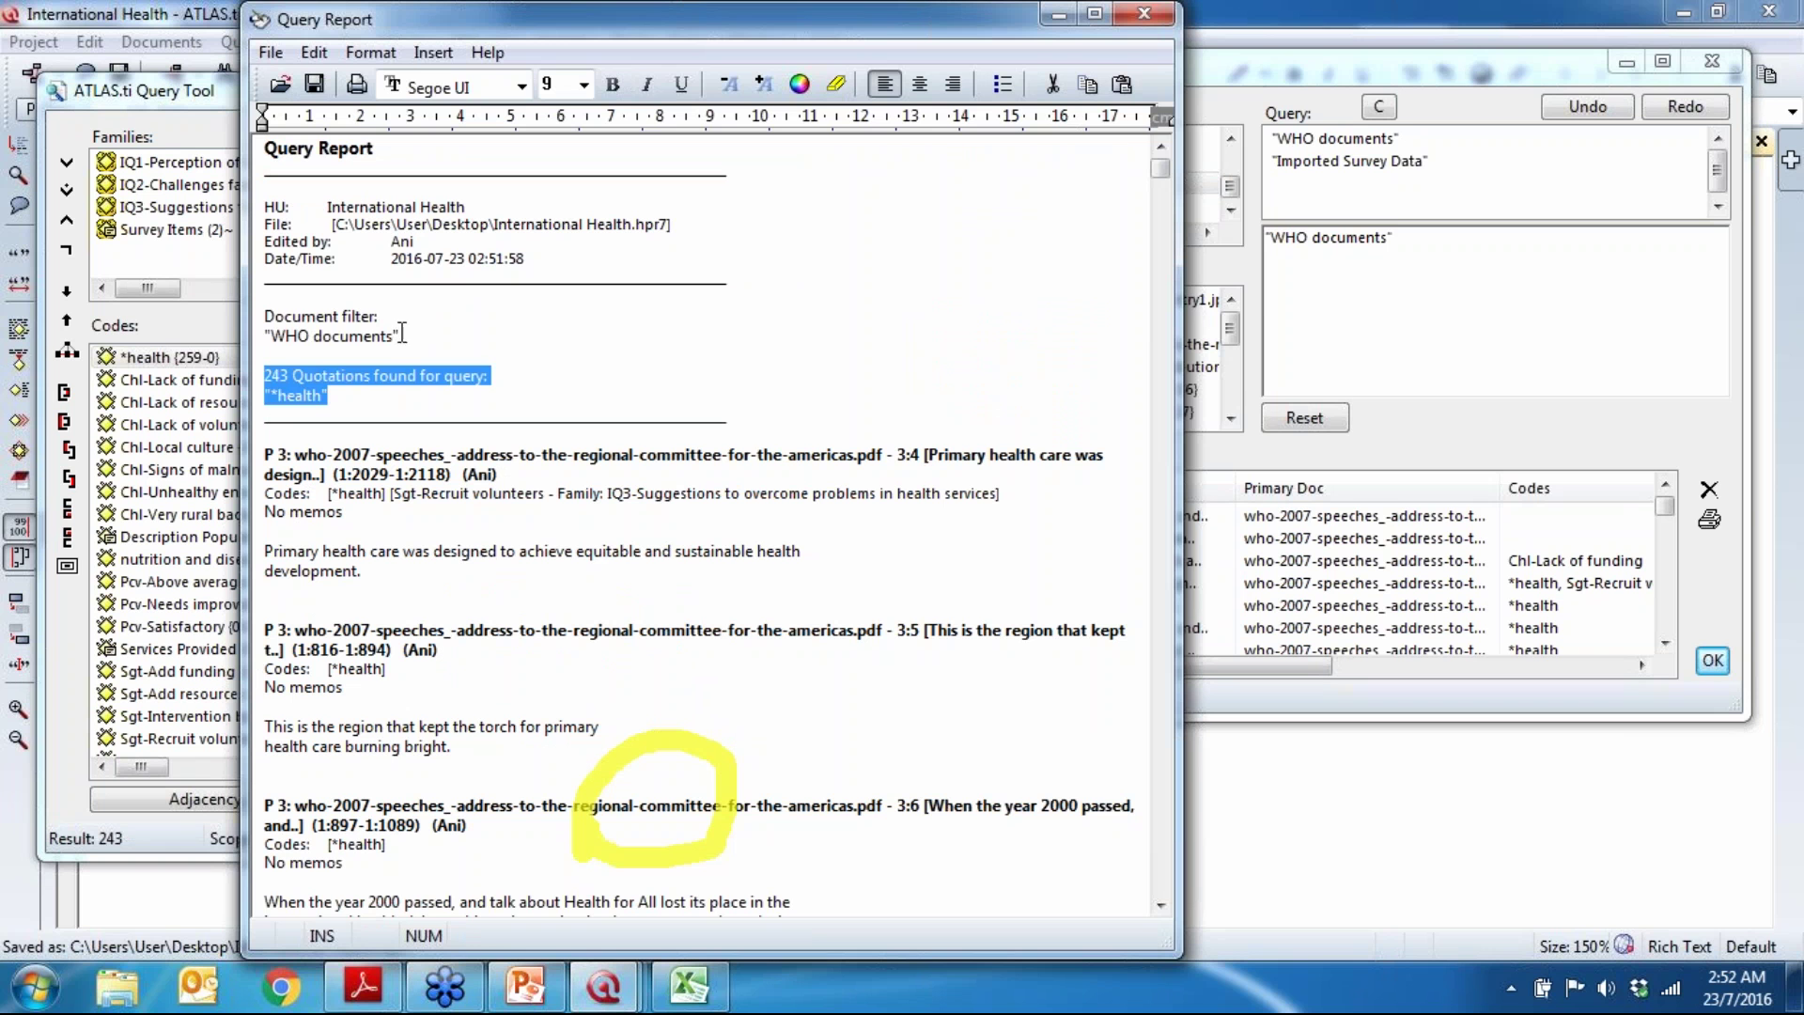
drag(394, 336, 266, 350)
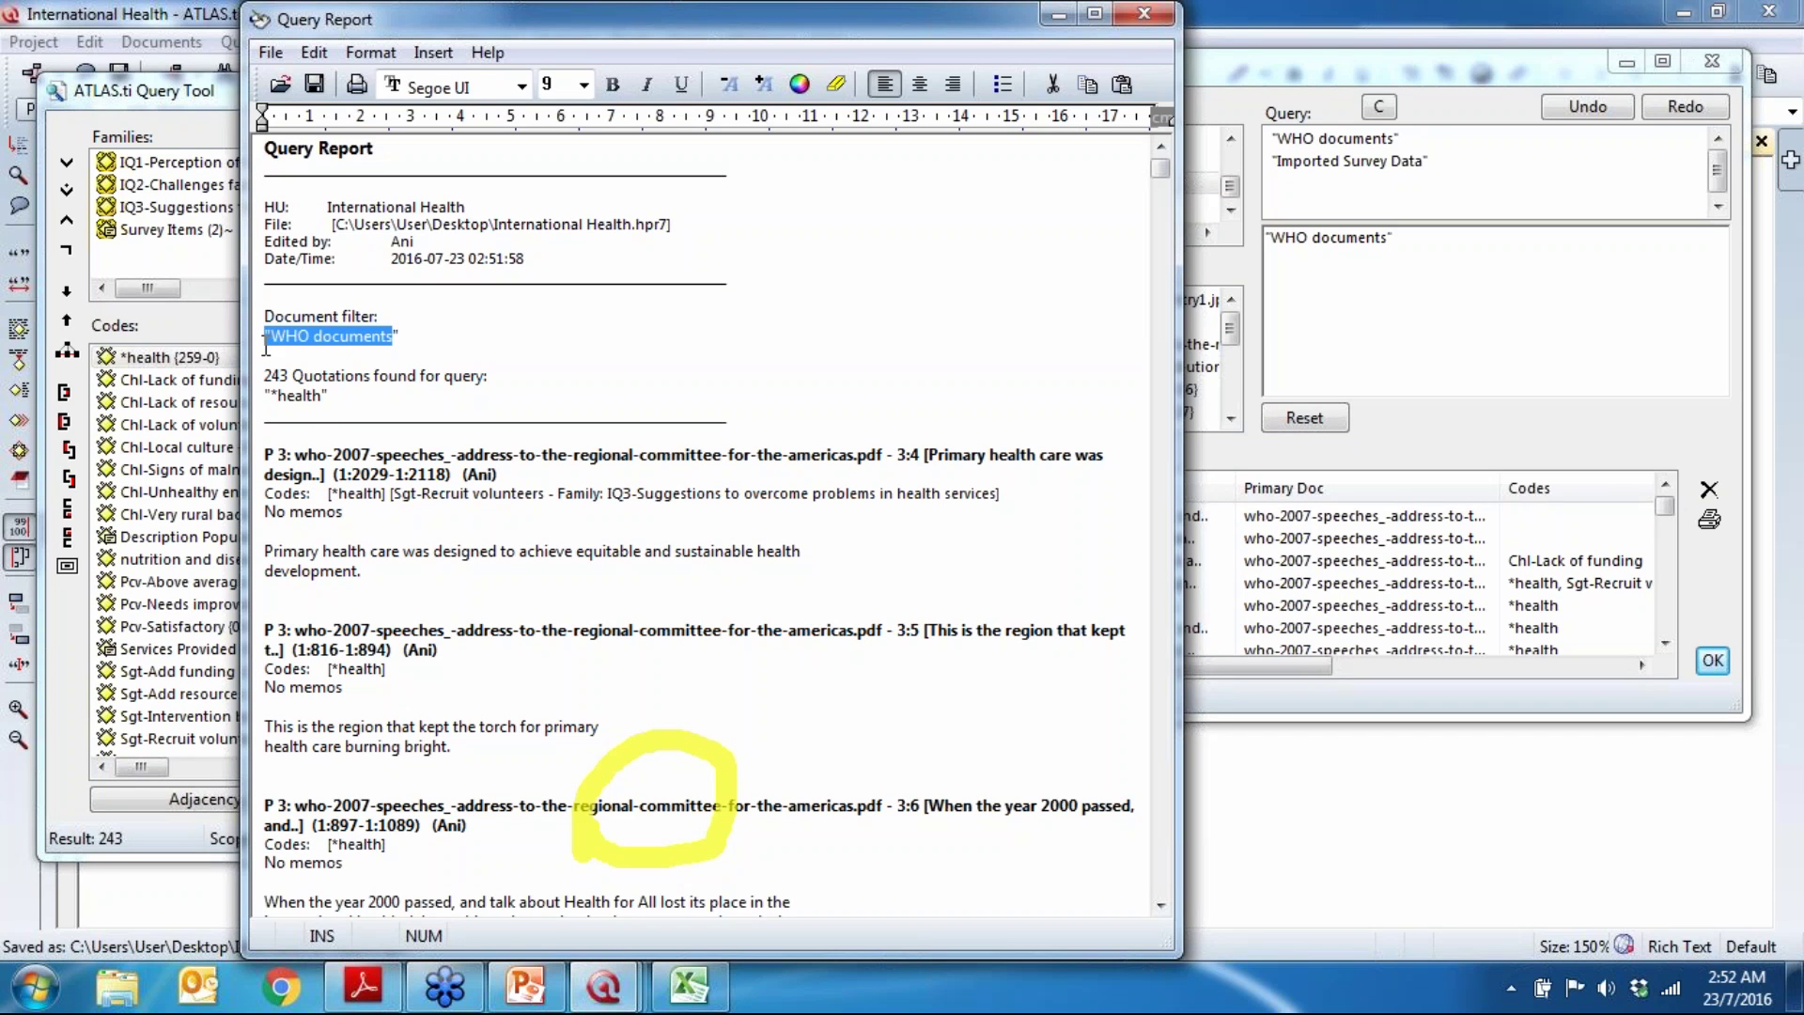
click(319, 454)
drag(320, 453, 390, 728)
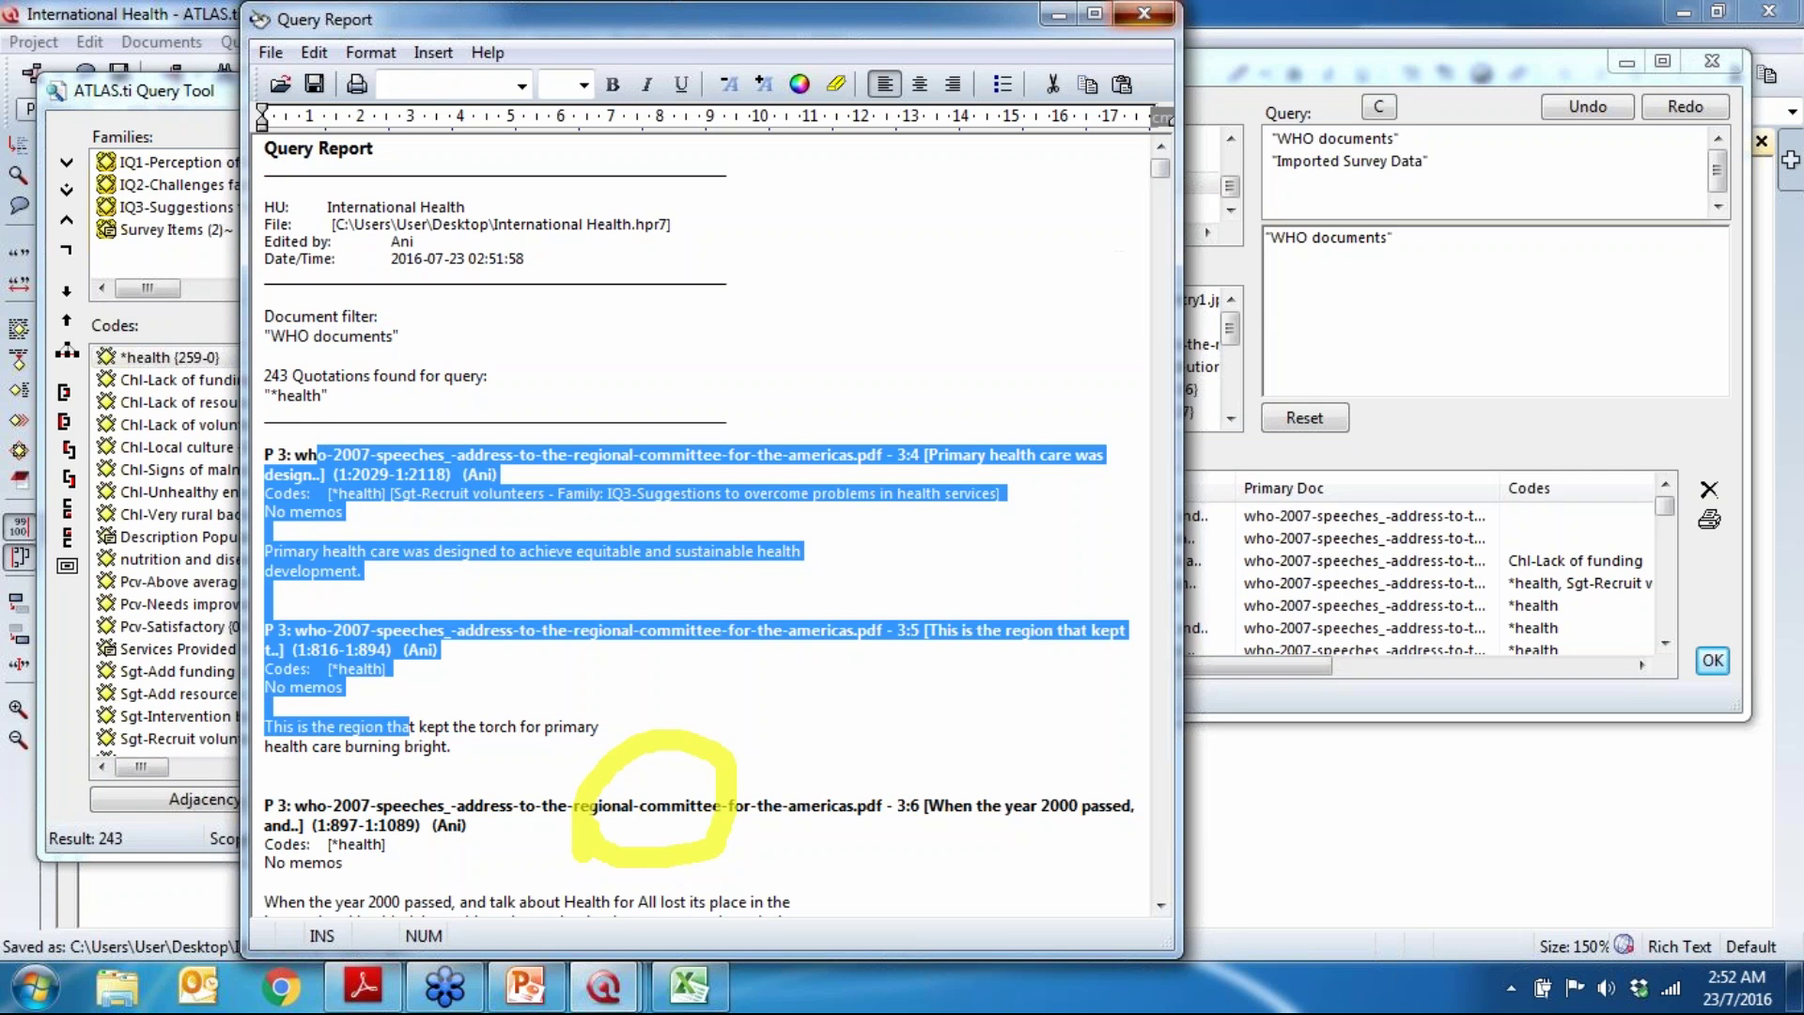
click(1145, 14)
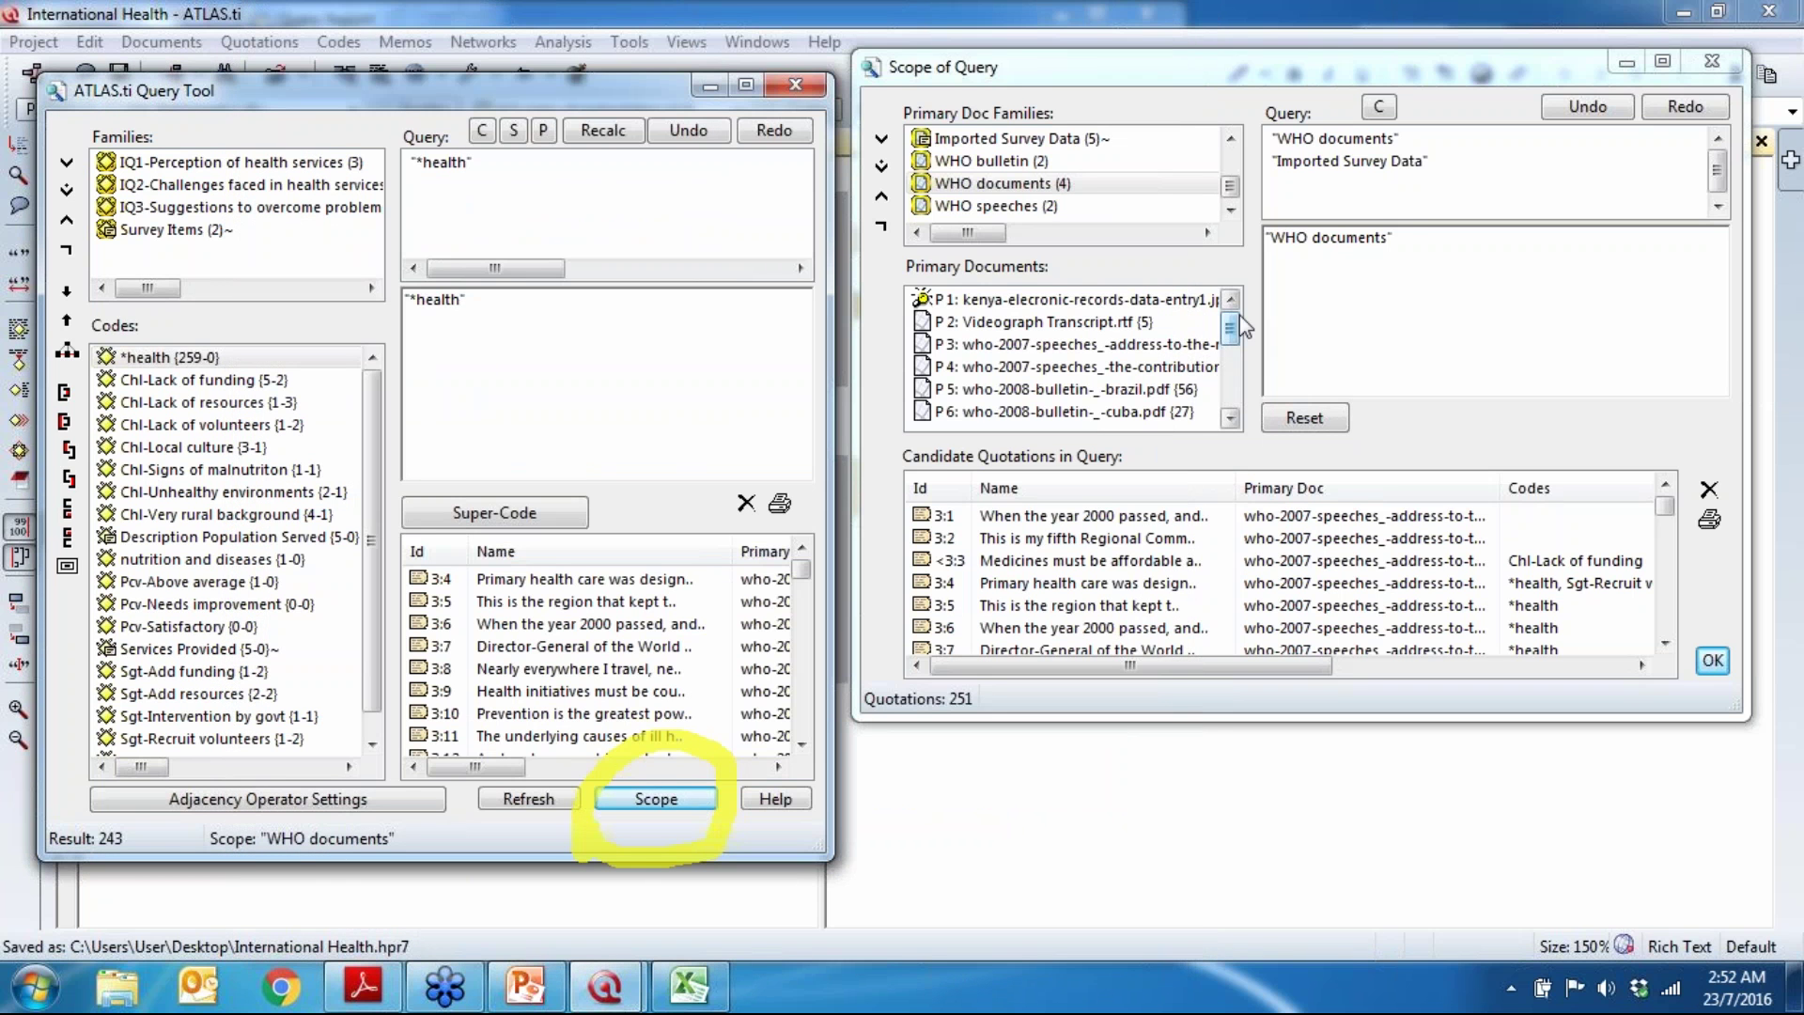
Step: Change the query scope to the WHO bulletin family and output a Full Content report of the *health quotations to the editor
double_click(998, 161)
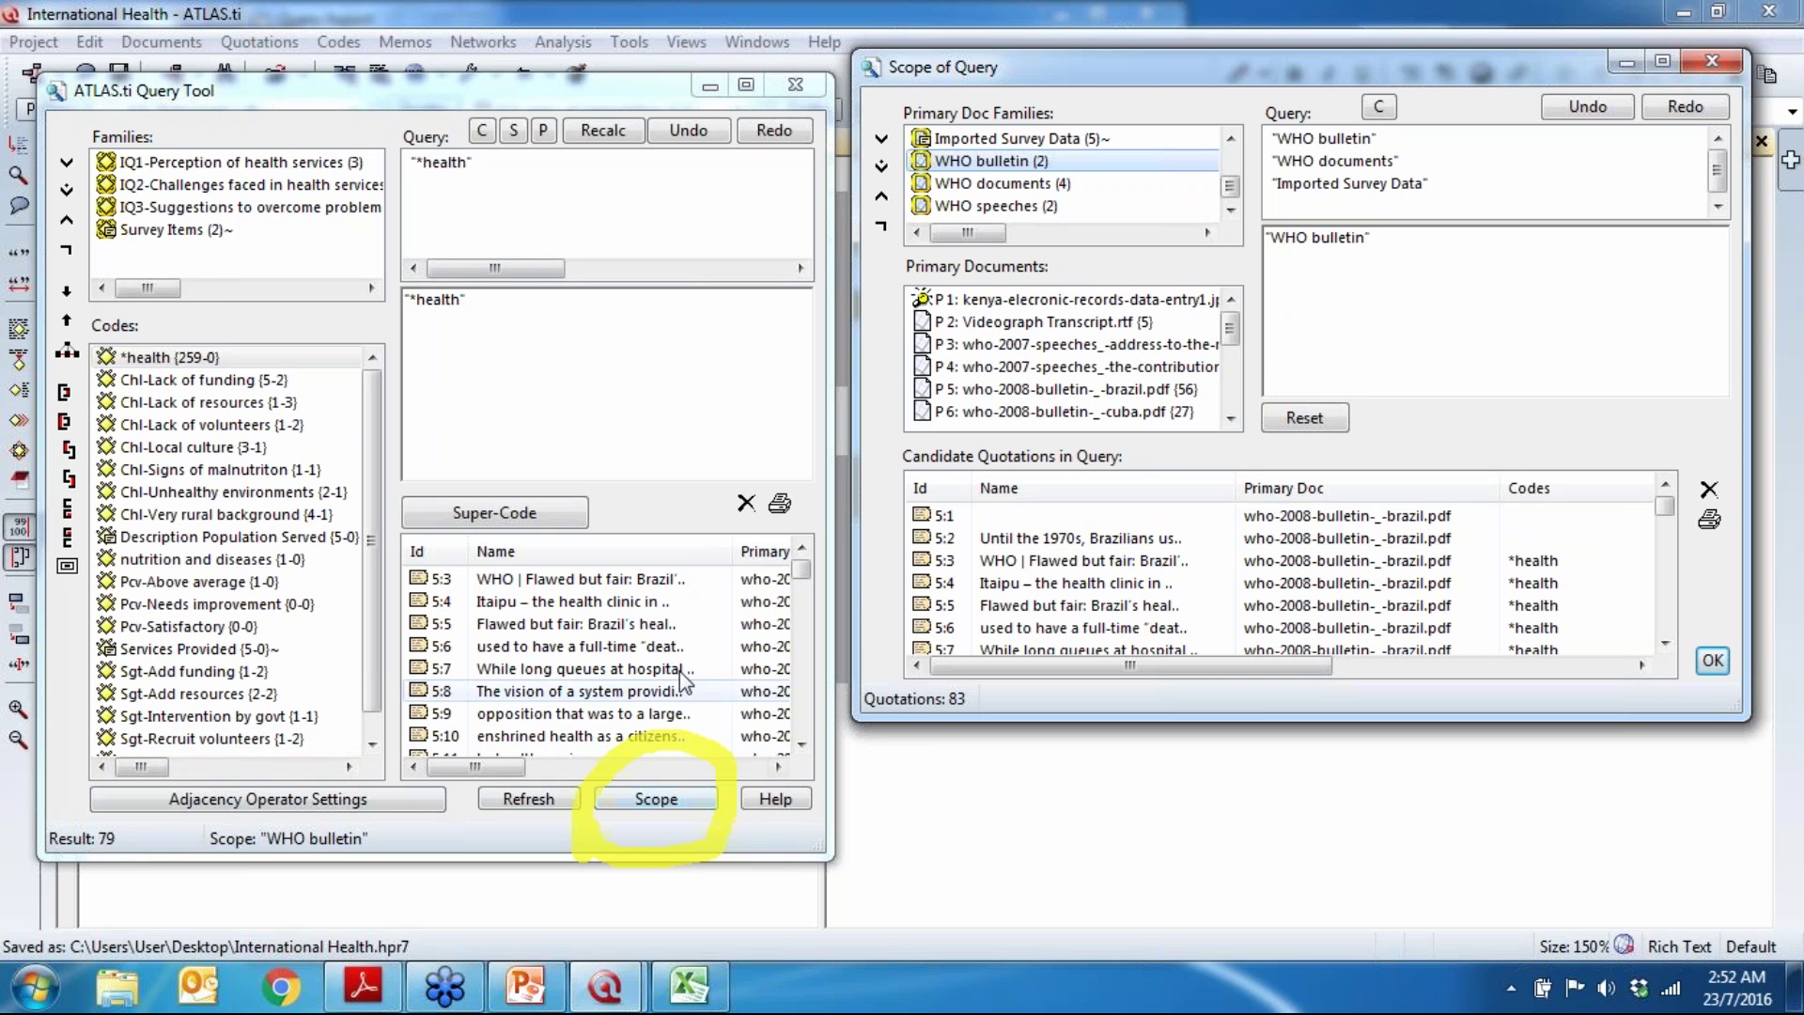
click(778, 505)
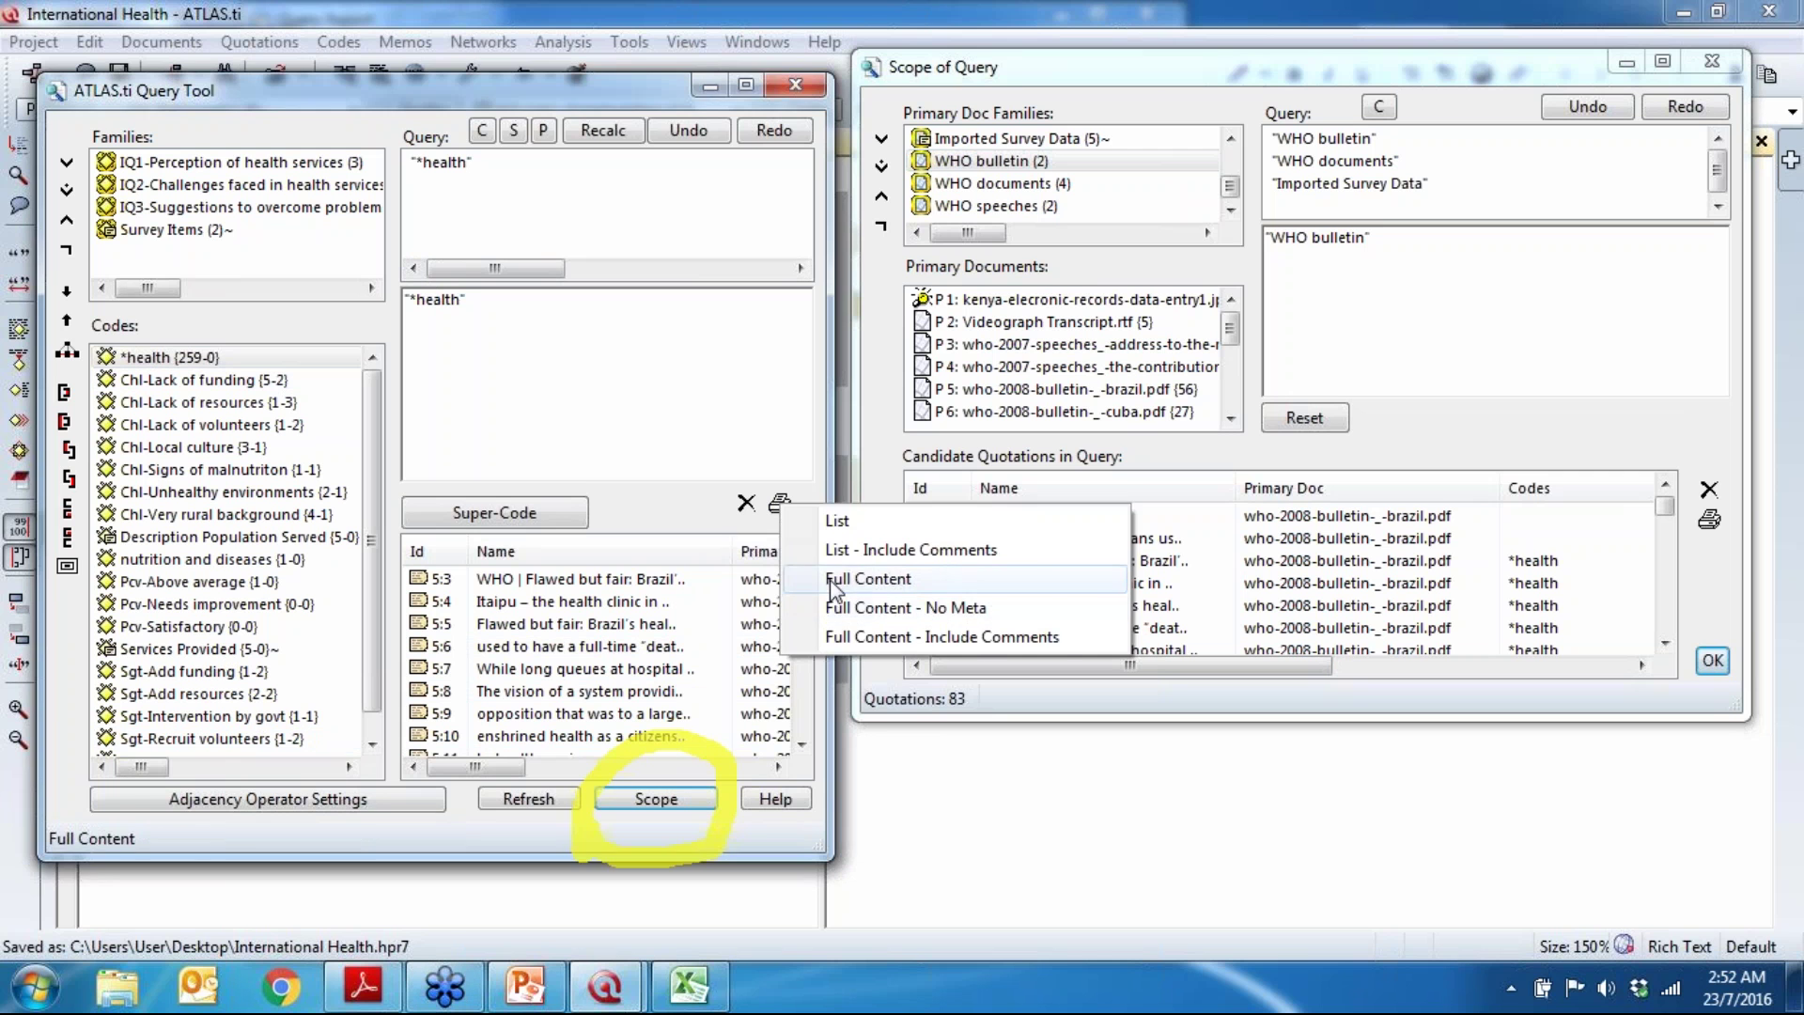
click(830, 579)
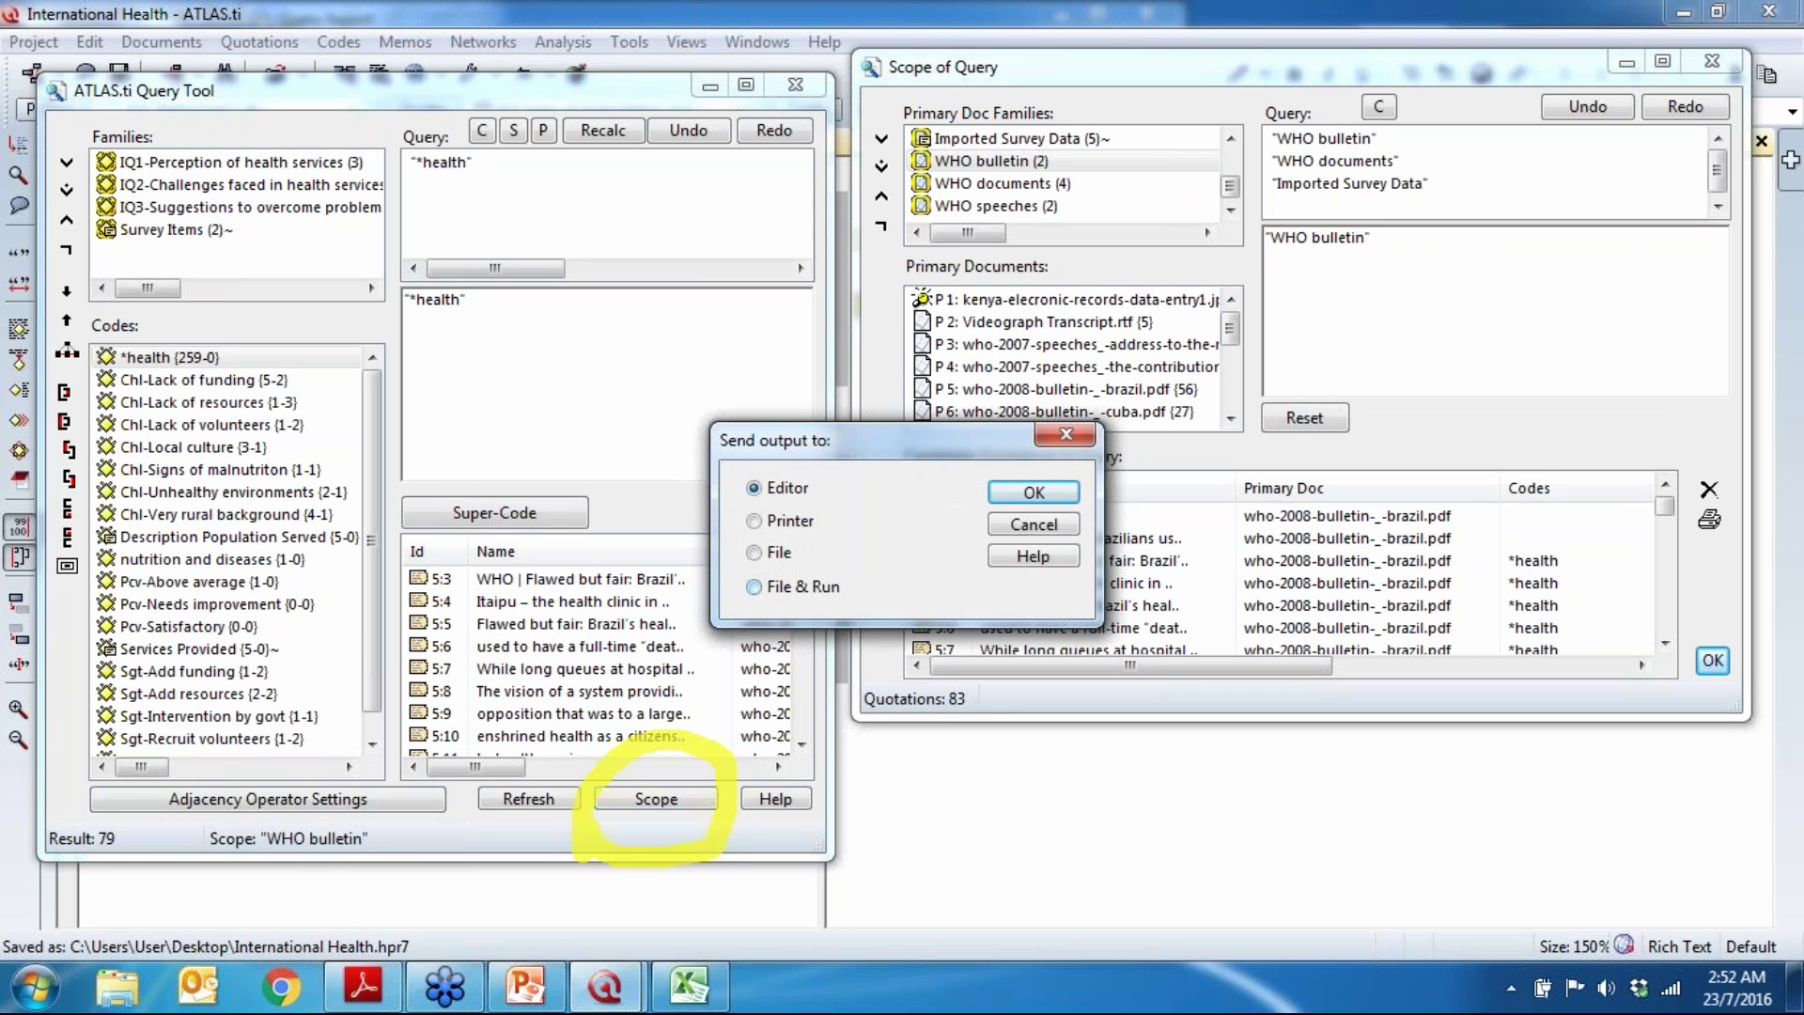
click(1032, 491)
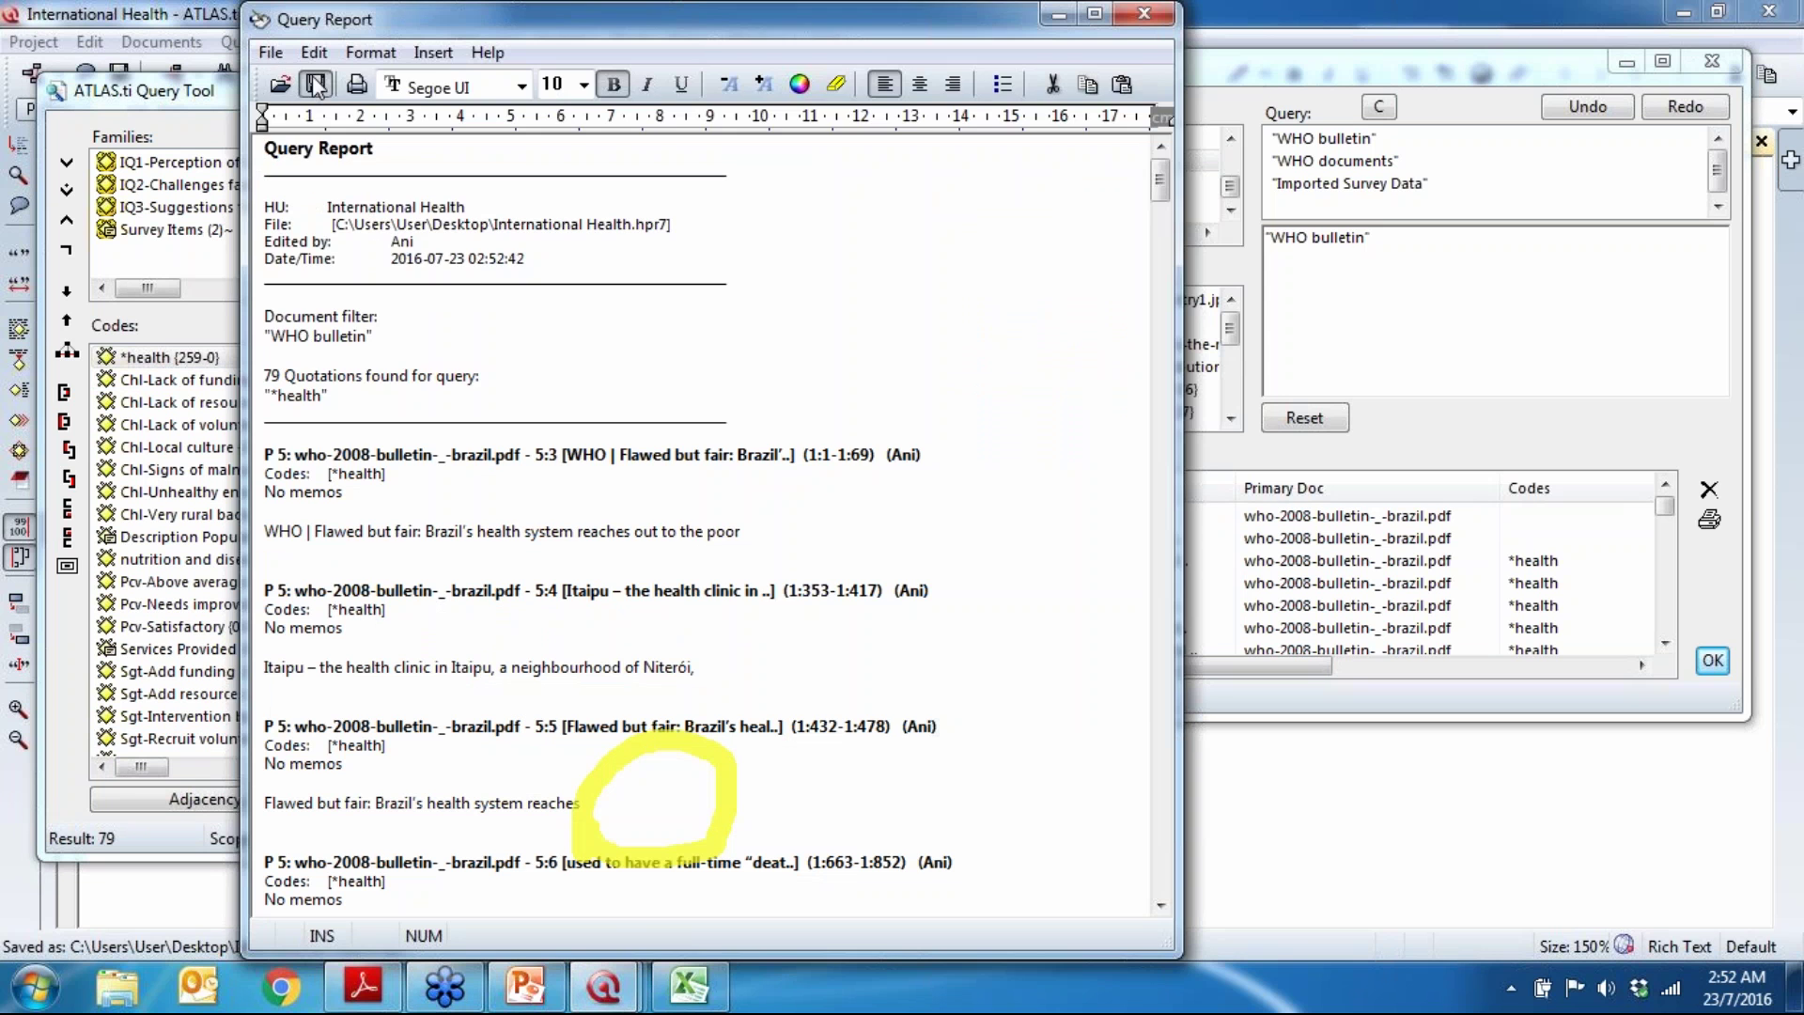
Step: Save the query report to the Desktop as International Health_query in Rich Text Format and close it
key(ctrl+s)
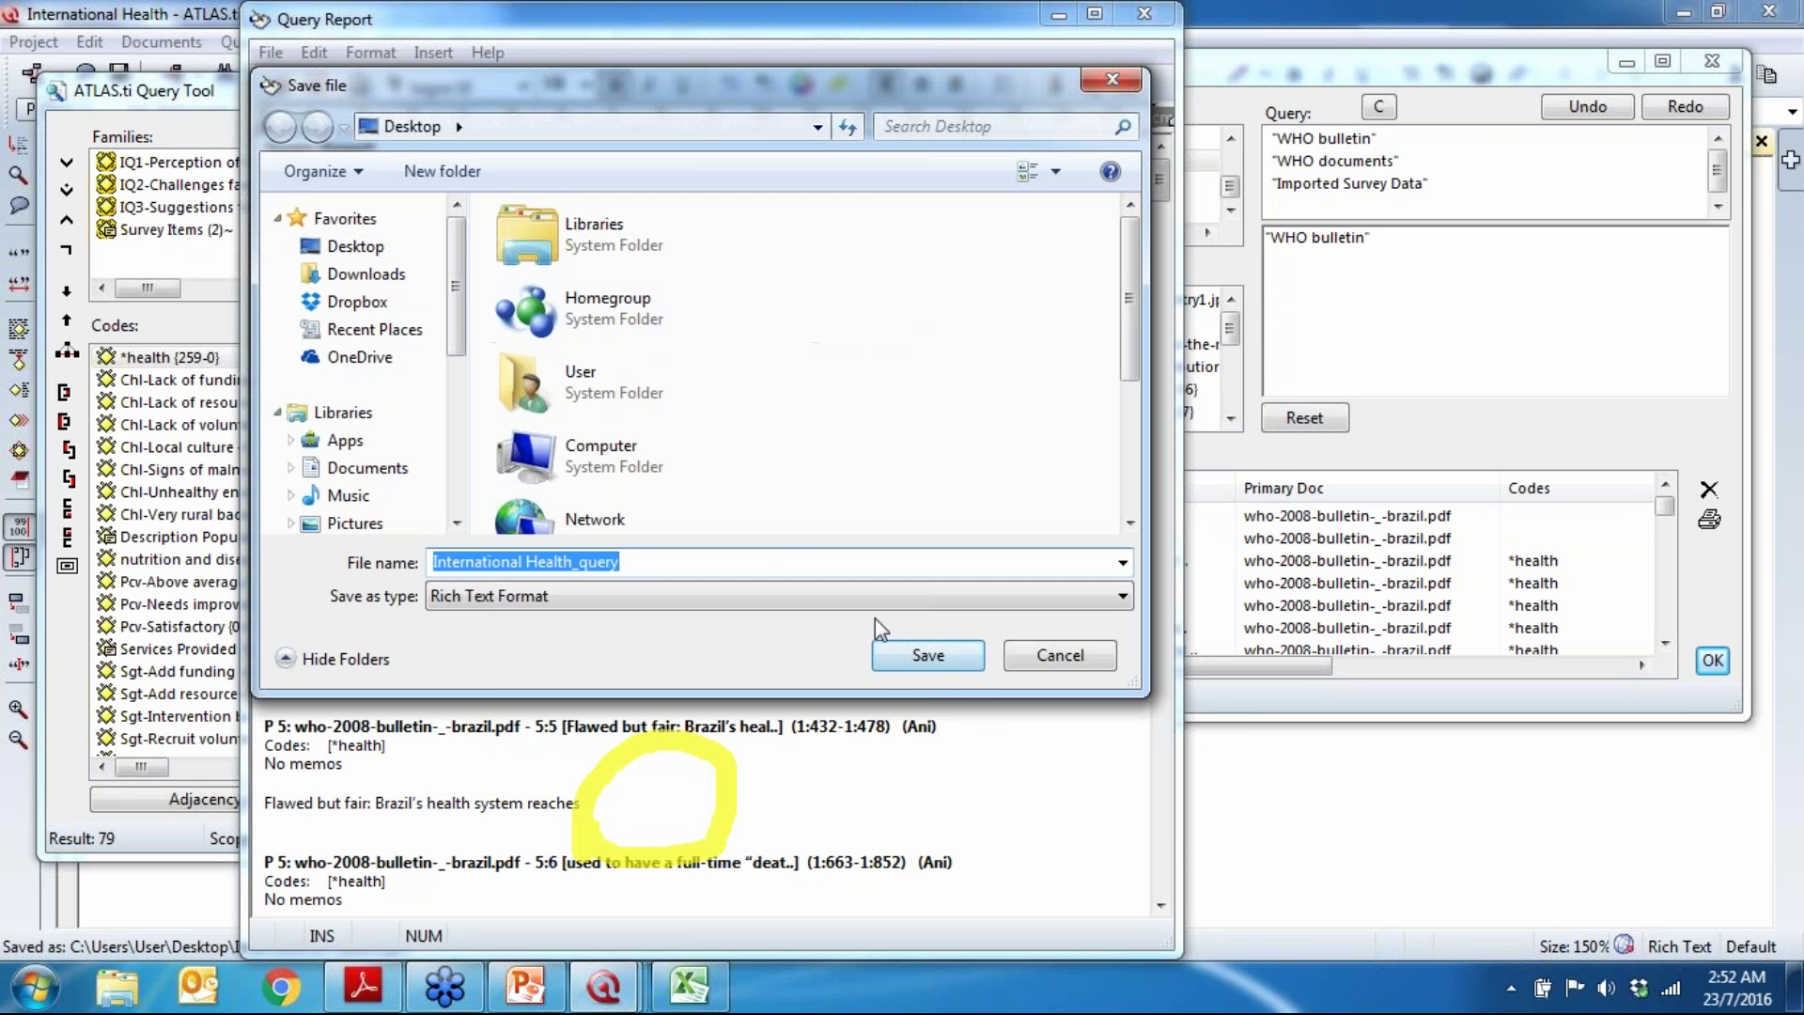
click(925, 654)
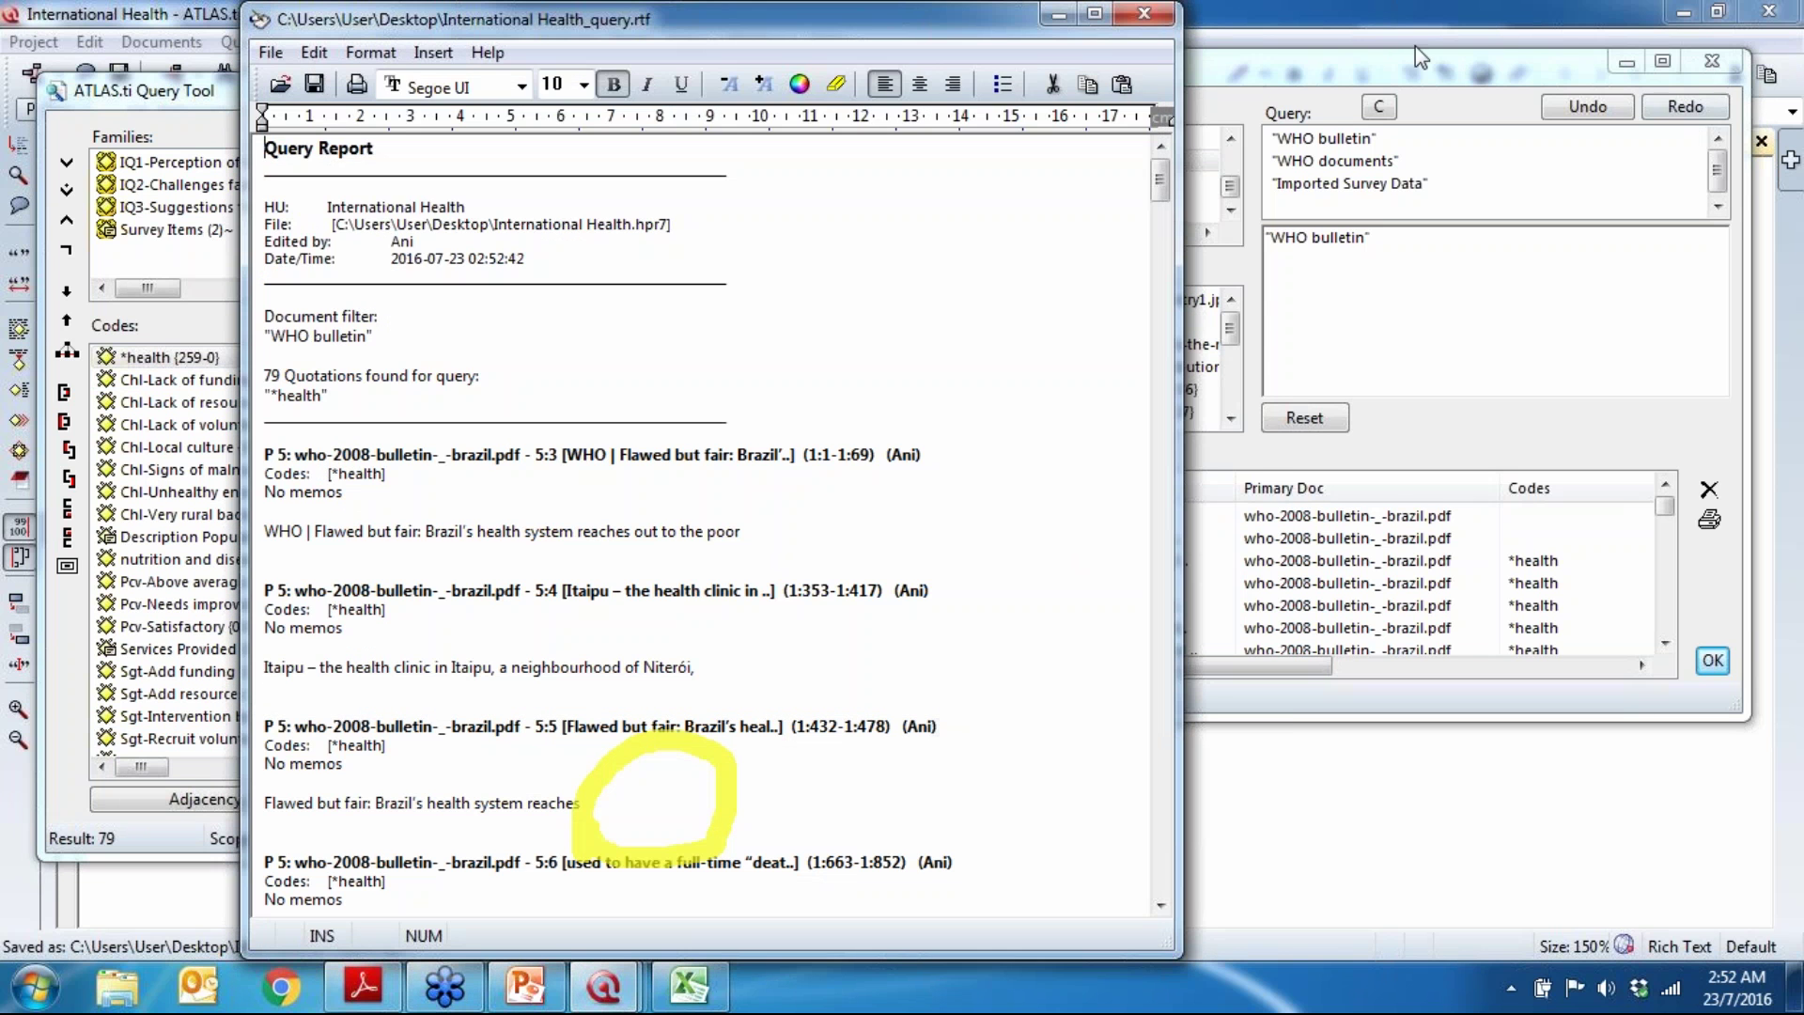
click(1144, 14)
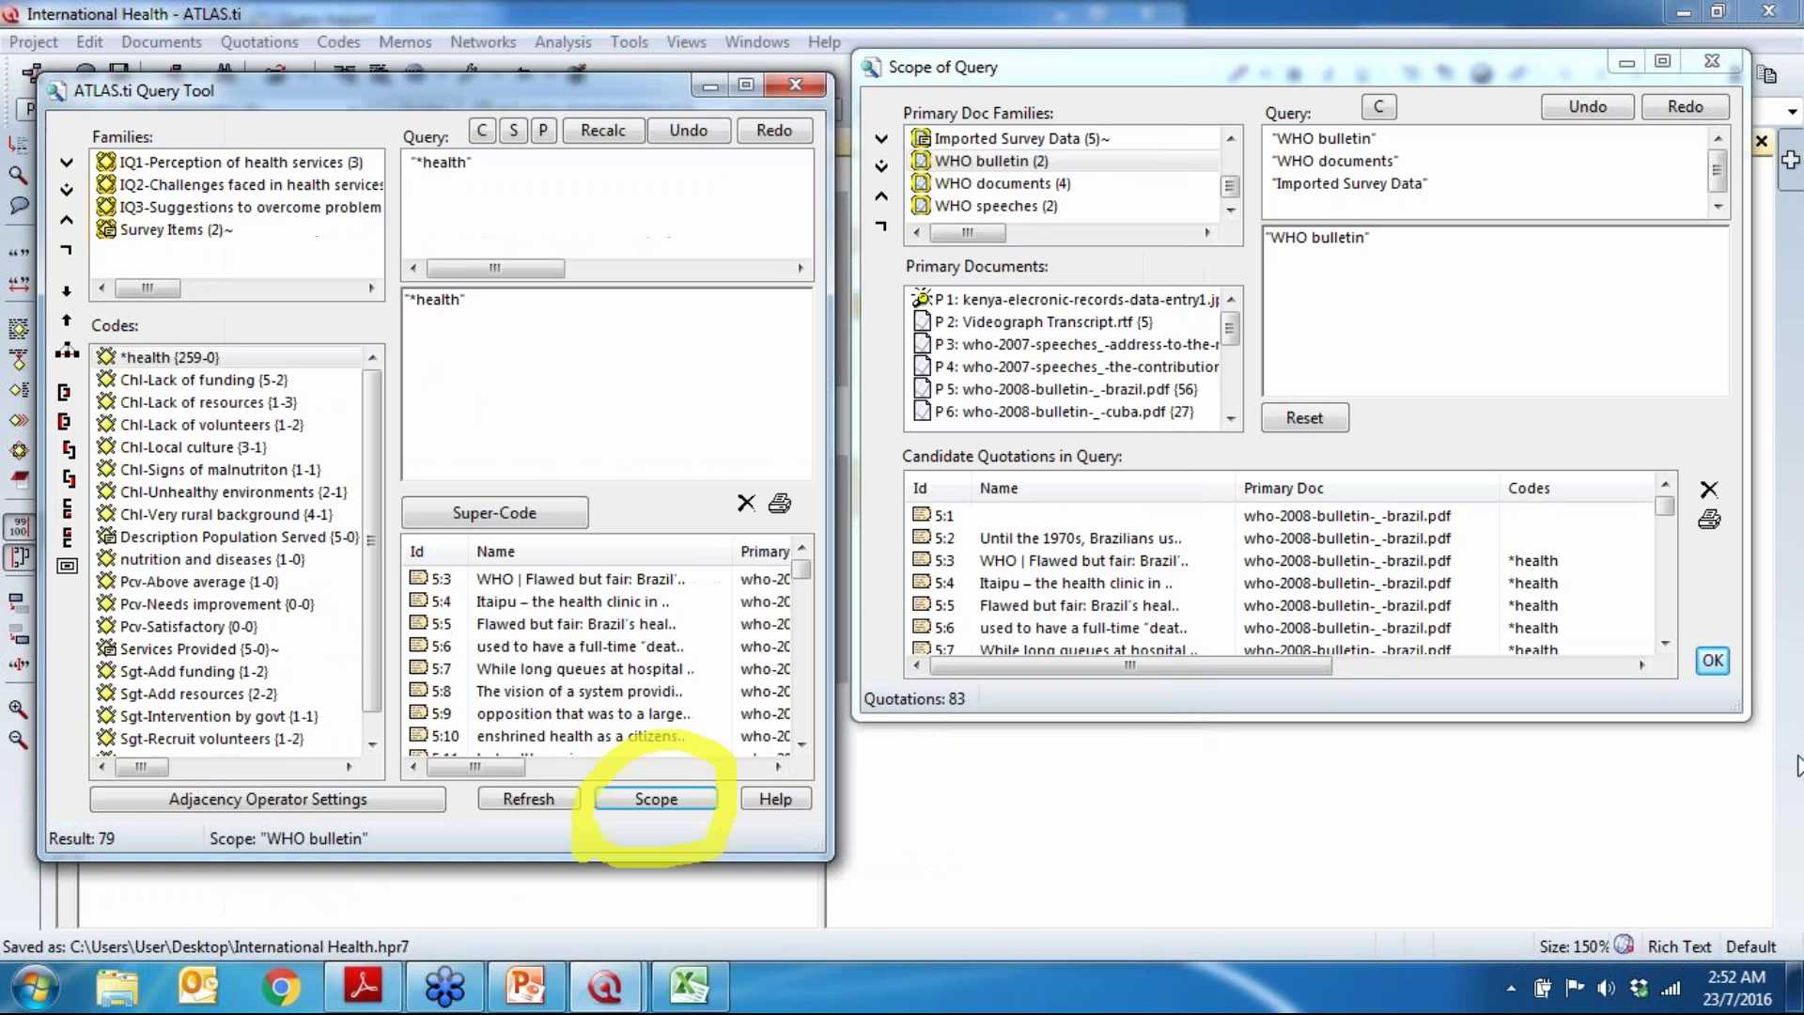
Step: Show the desktop, move the International Health_query file below the PDs folder, and open it in a maximized Word window
click(1794, 986)
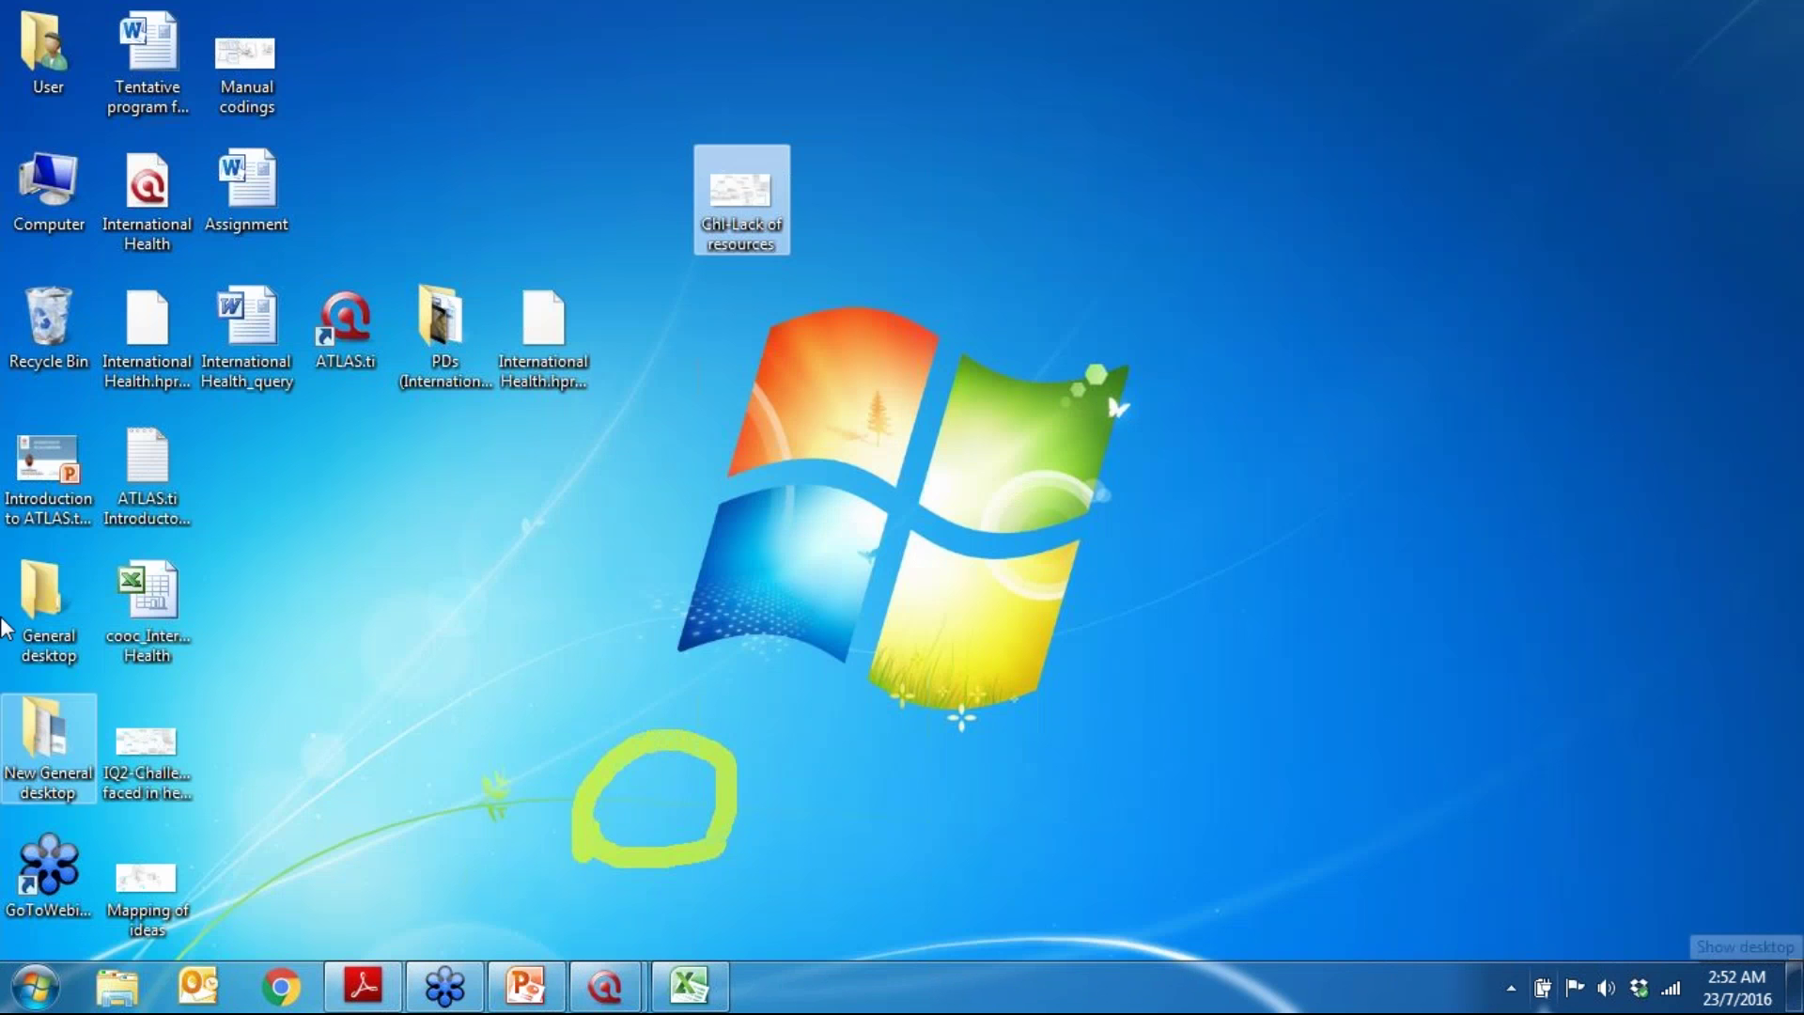
click(259, 323)
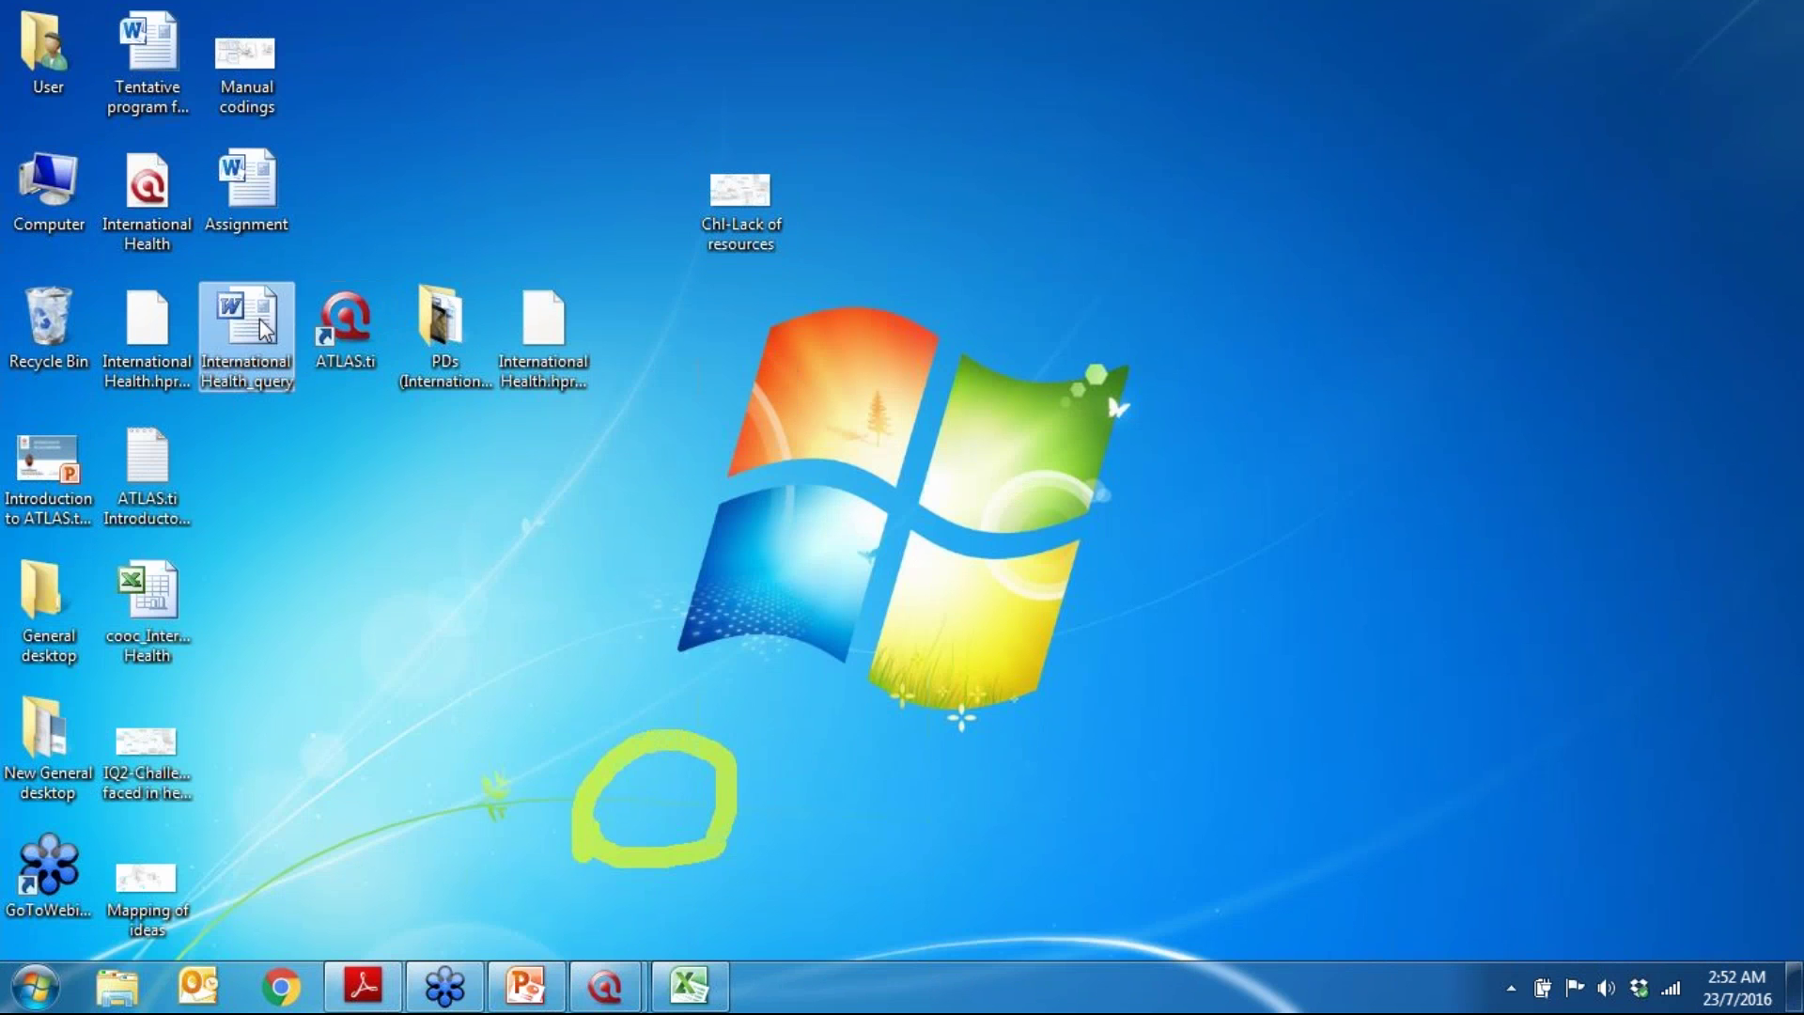
mouse_move(267, 314)
mouse_down()
mouse_move(490, 554)
mouse_move(504, 475)
mouse_move(460, 449)
mouse_up()
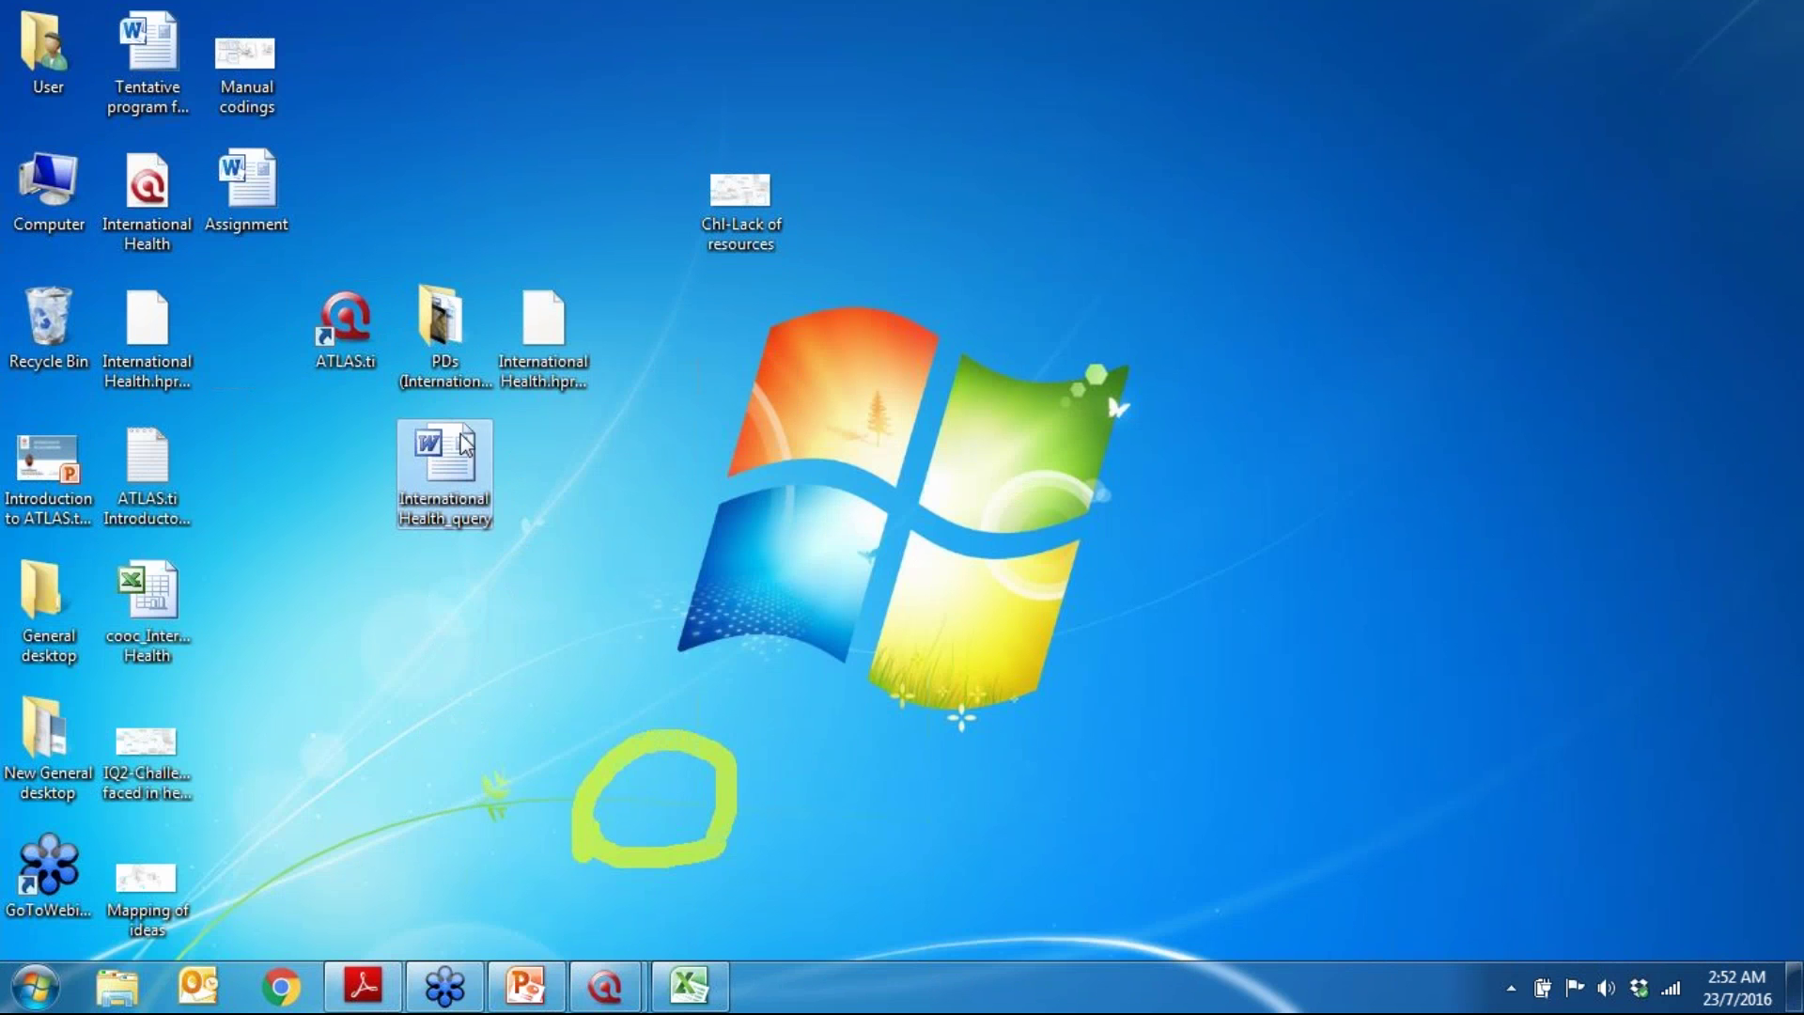
double_click(460, 449)
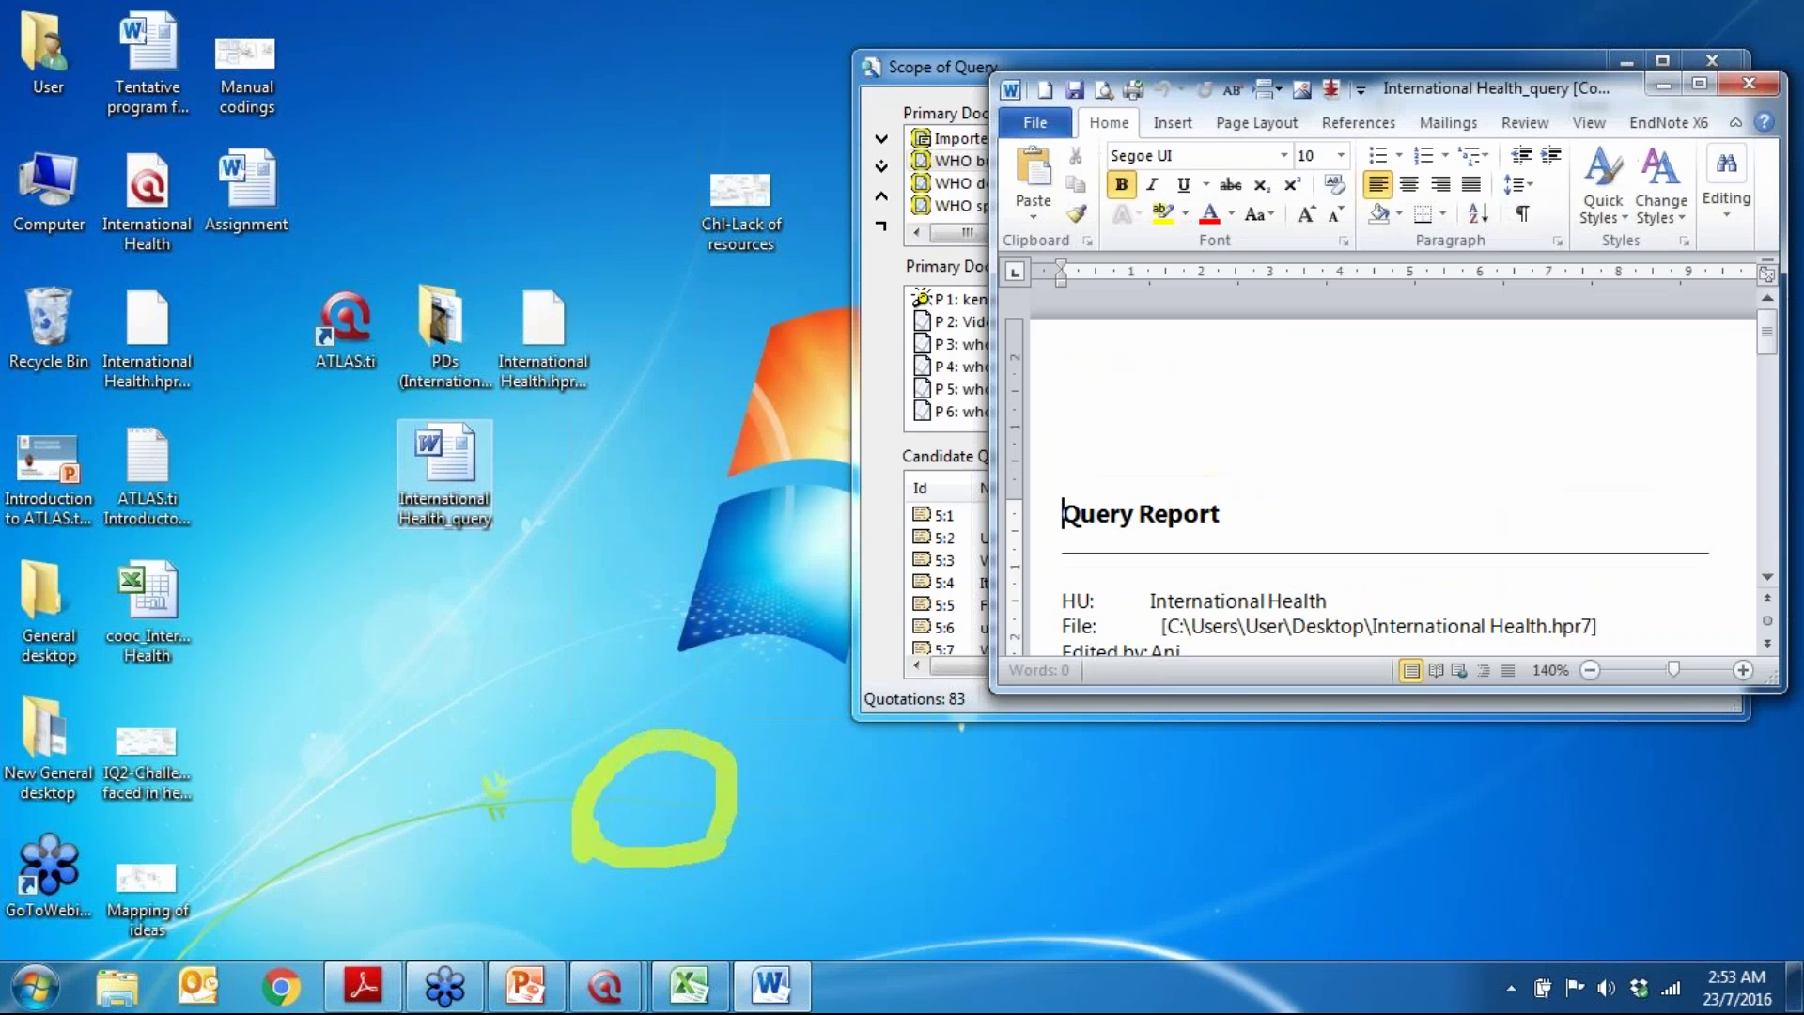
click(1698, 84)
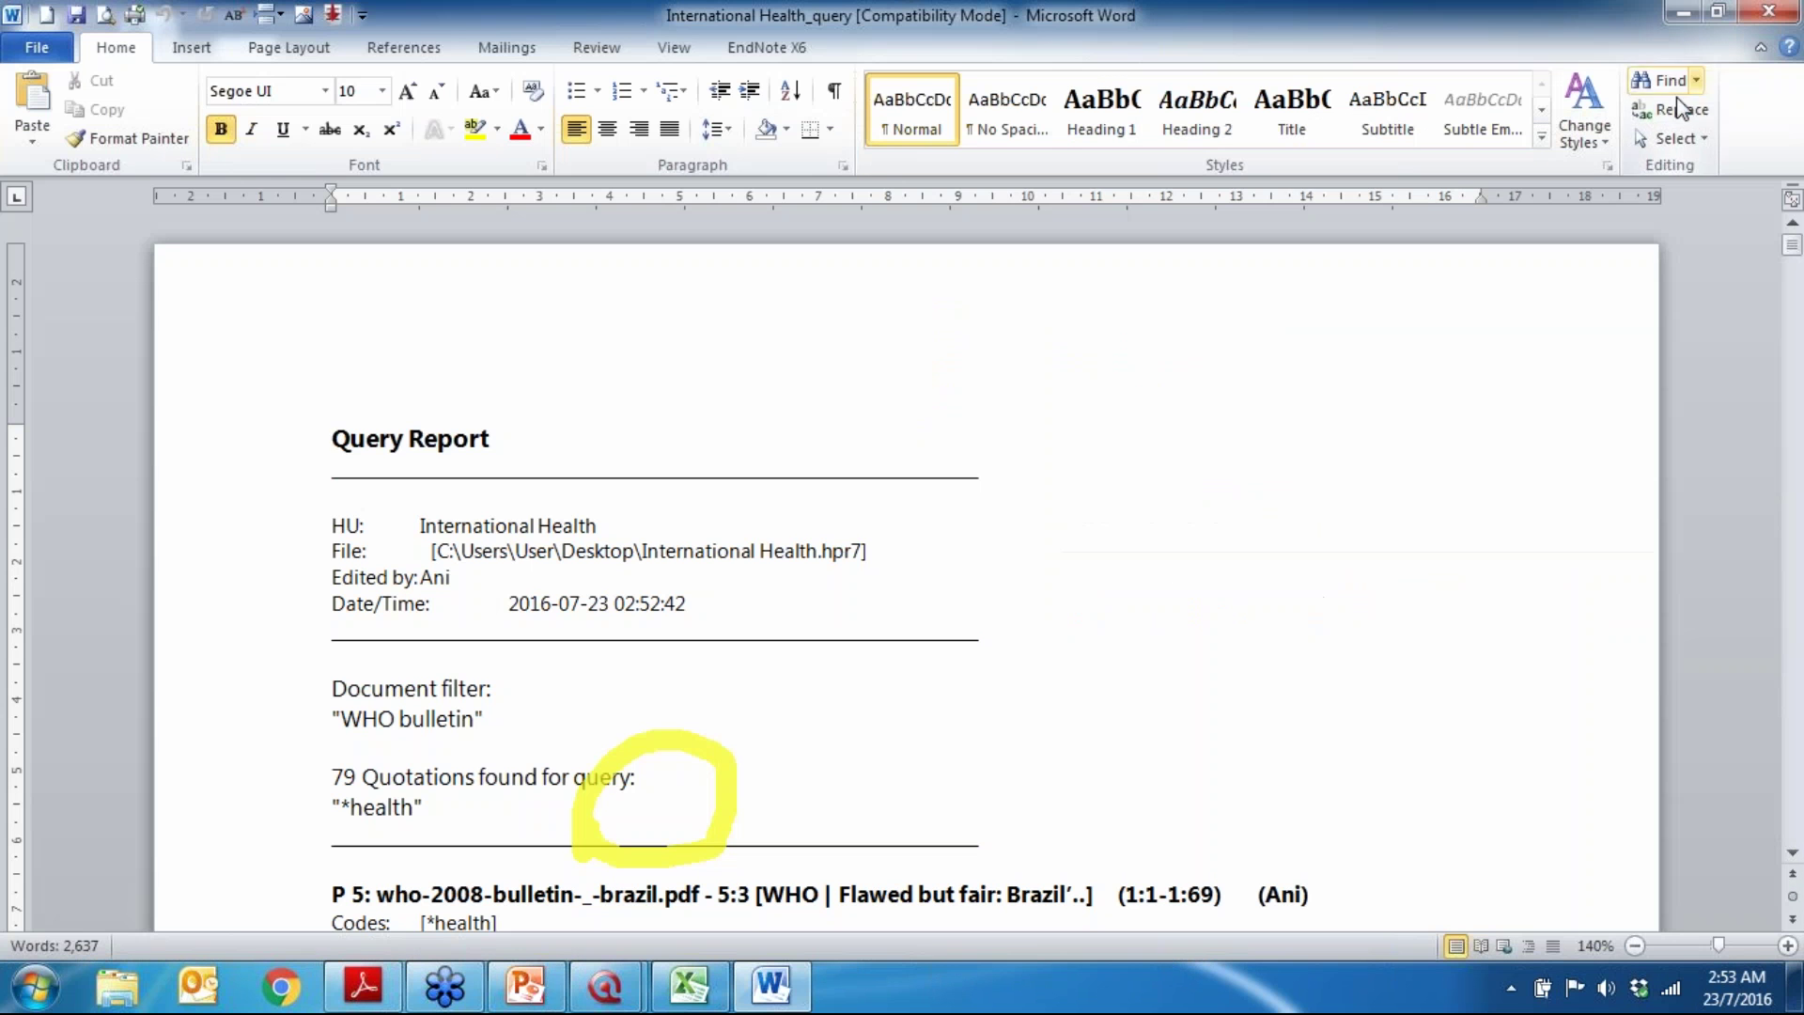
click(601, 667)
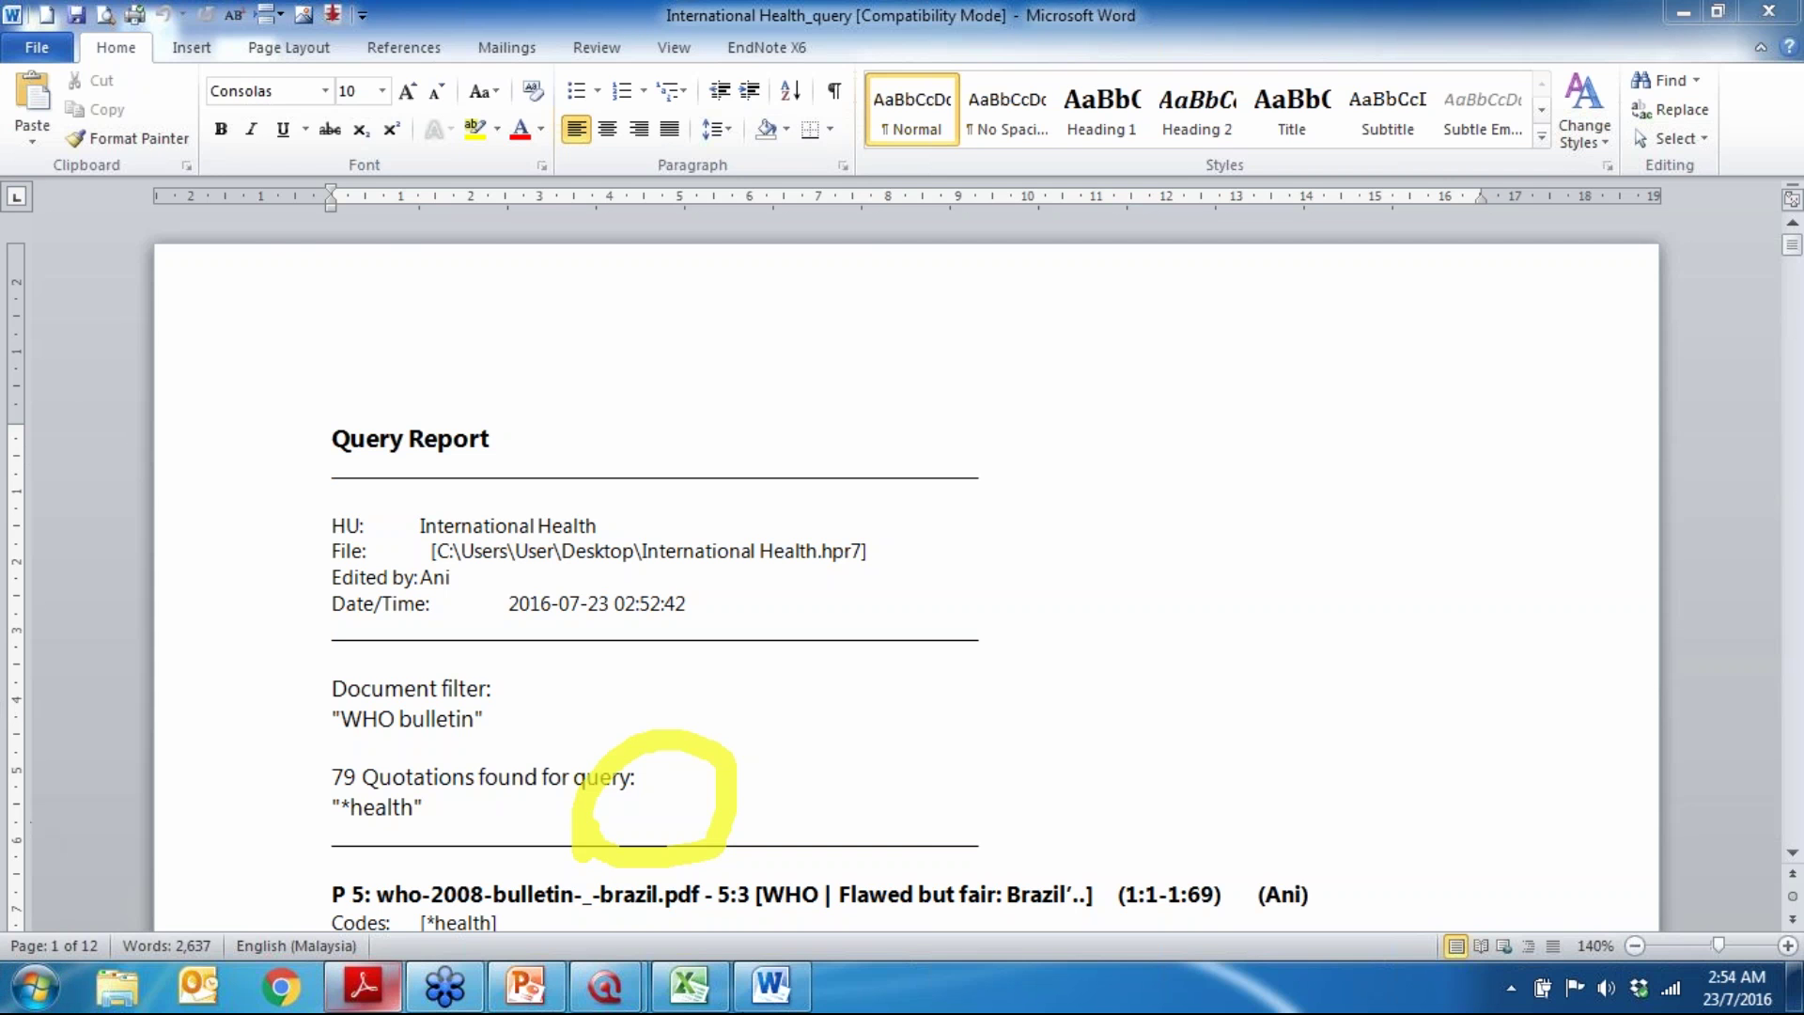
Step: Switch back to ATLAS.ti, view the earlier Query Report on the *health and Chl-Local culture overlap, and close the Query Tool
mouse_move(601, 985)
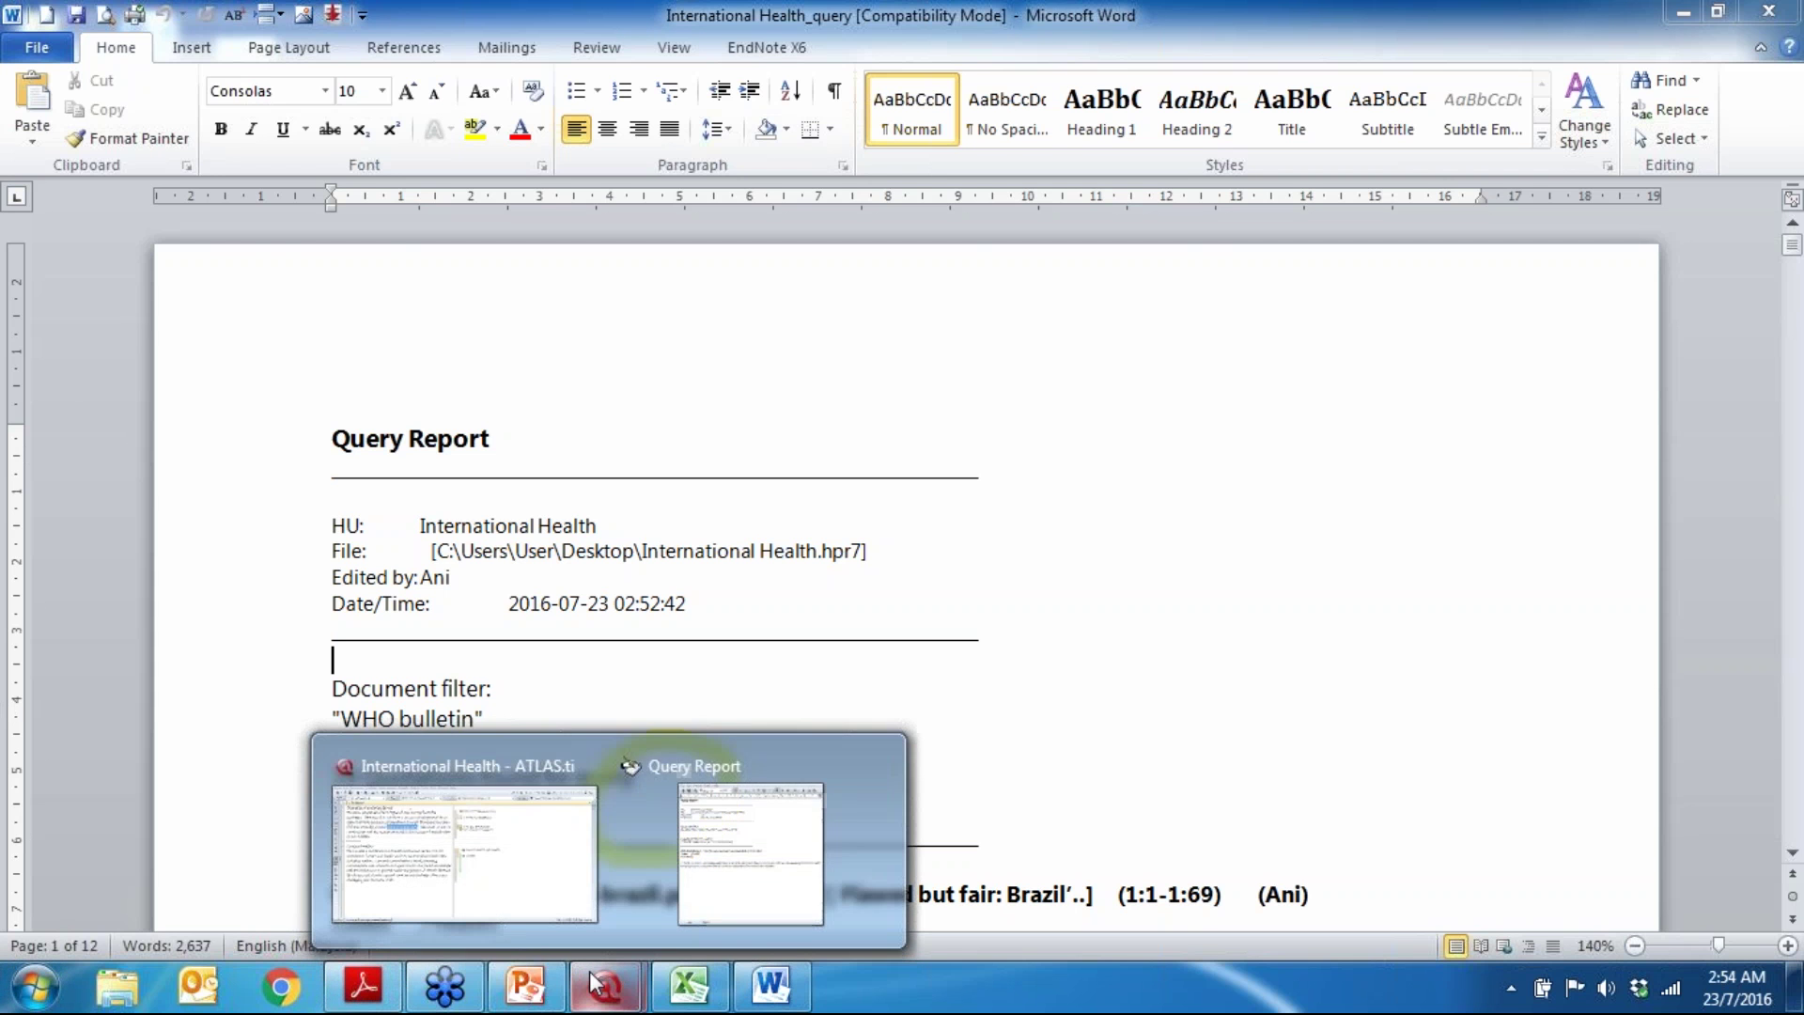
click(813, 866)
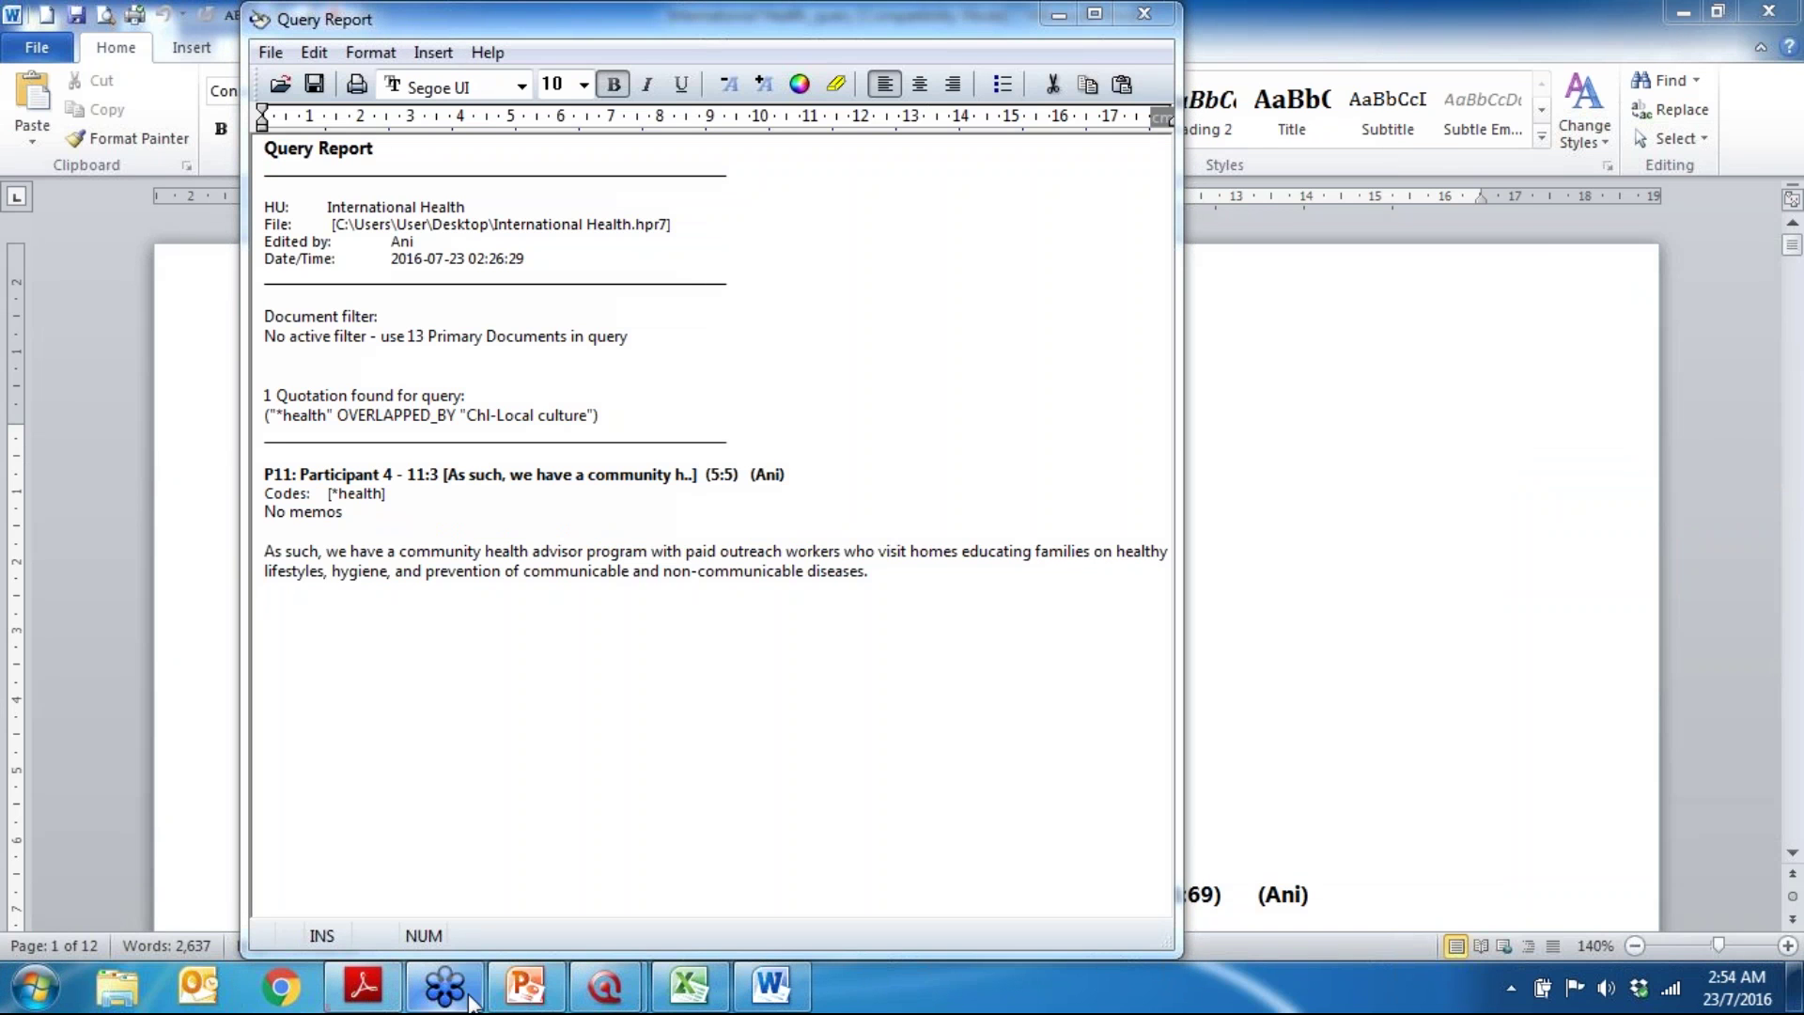
mouse_move(595, 955)
click(465, 851)
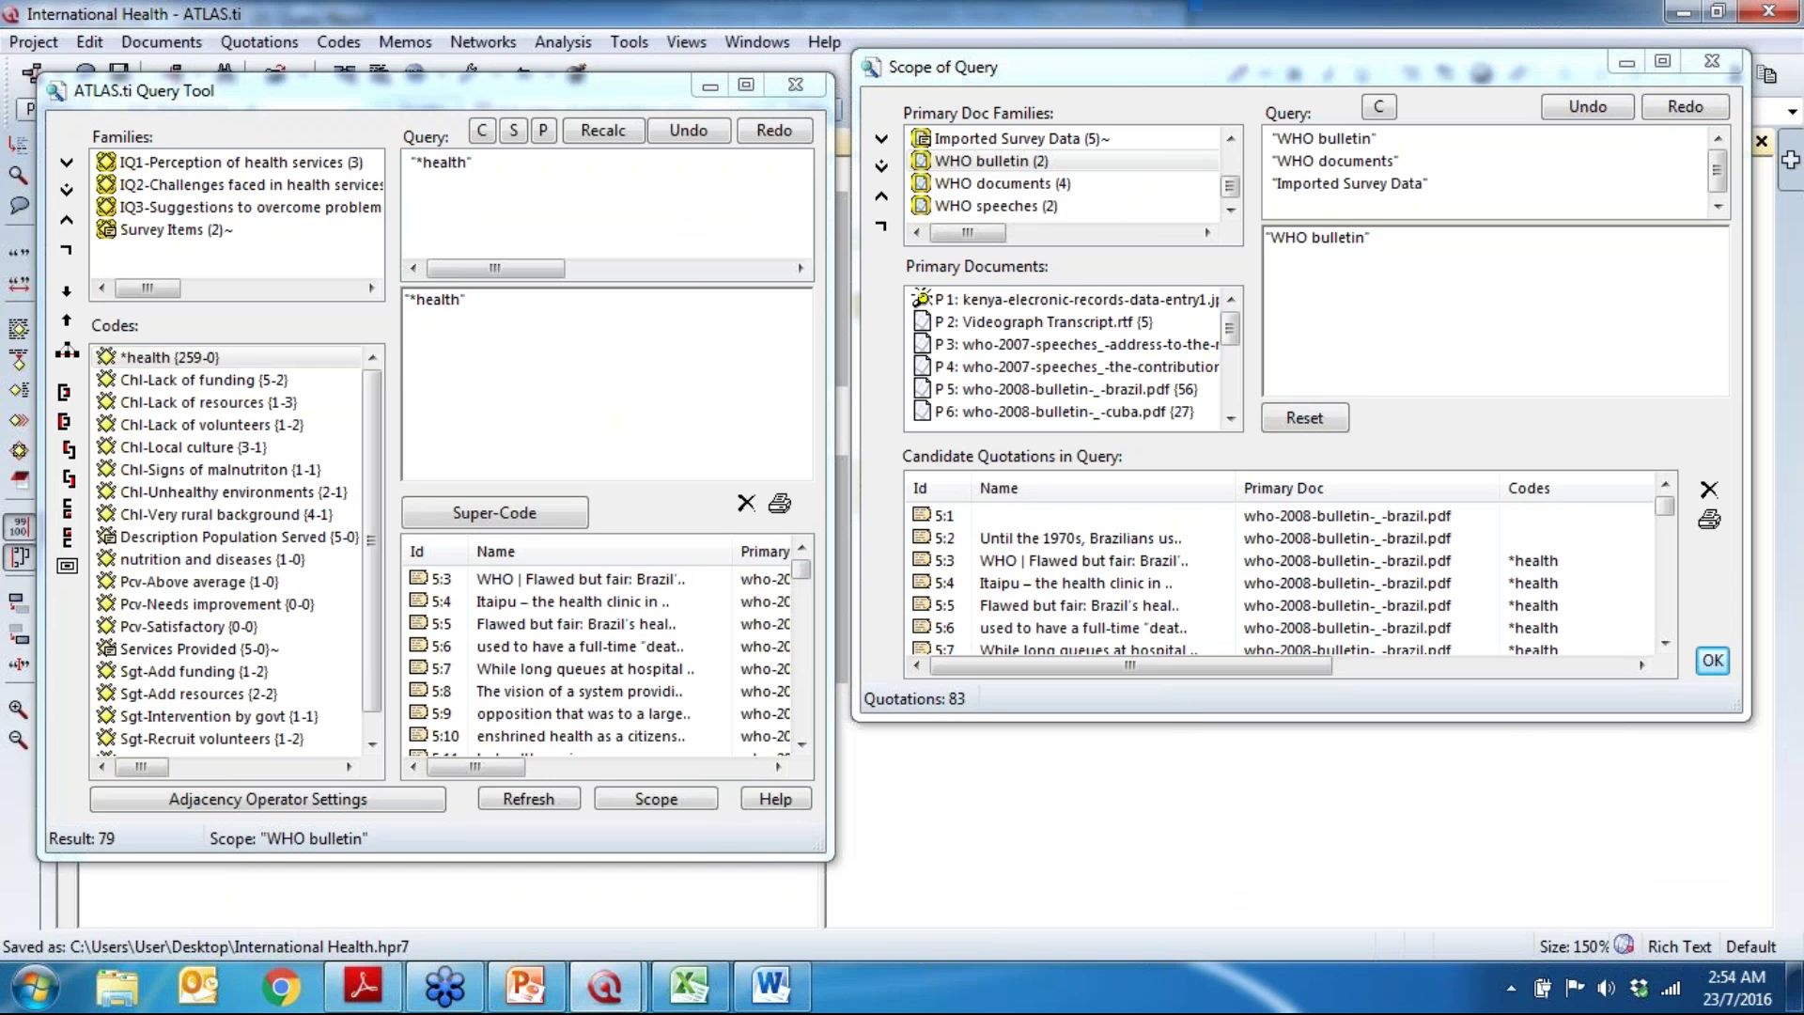
click(809, 83)
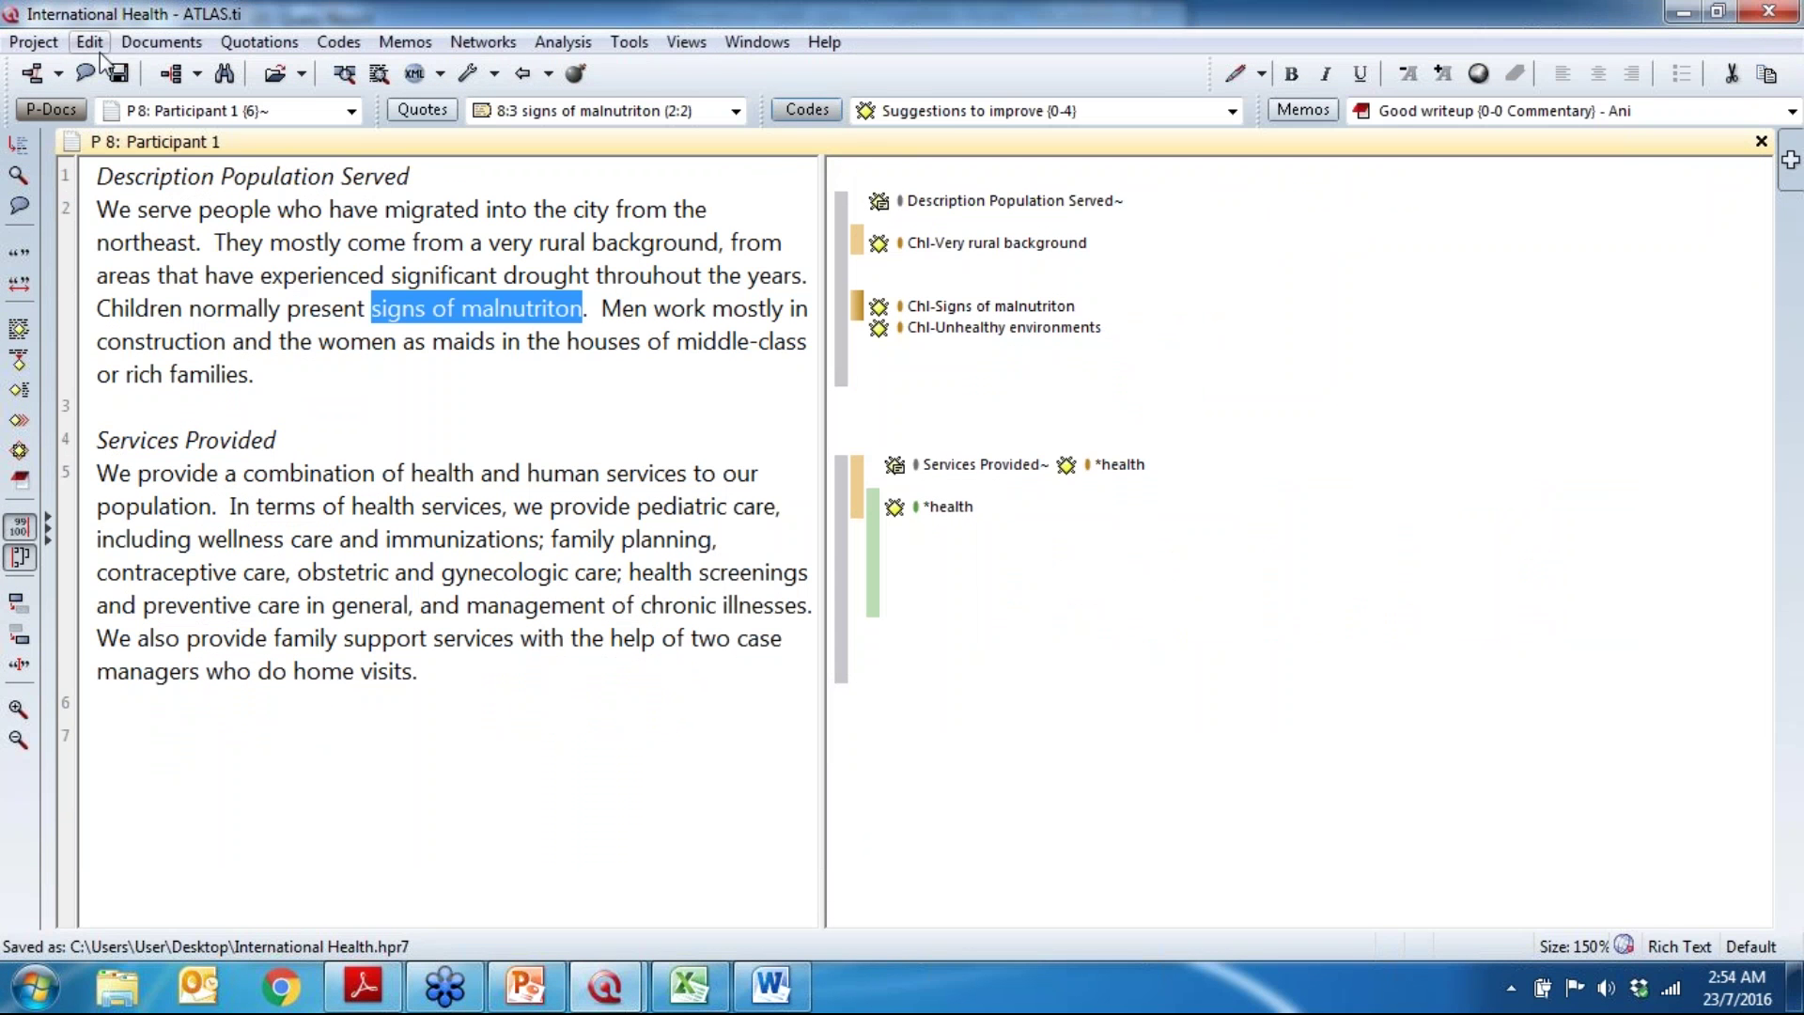
Step: Save the International Health project and close the leftover Query Report window
click(119, 73)
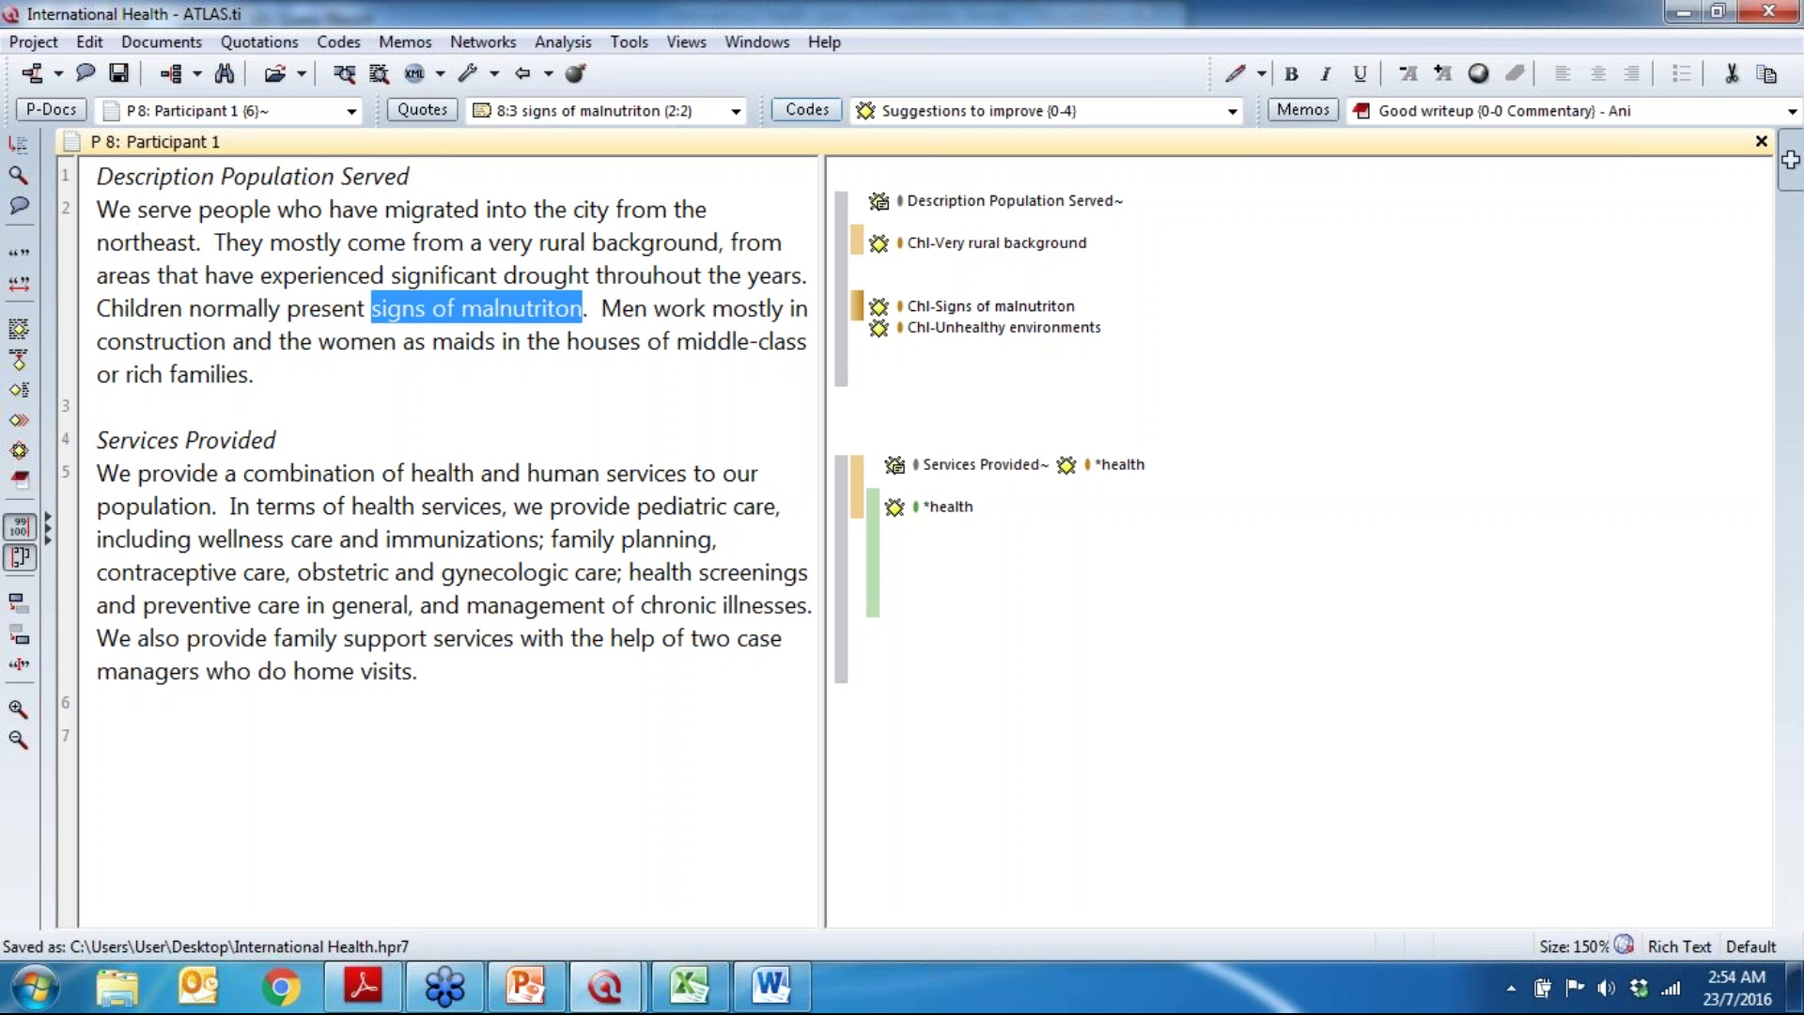
mouse_move(635, 991)
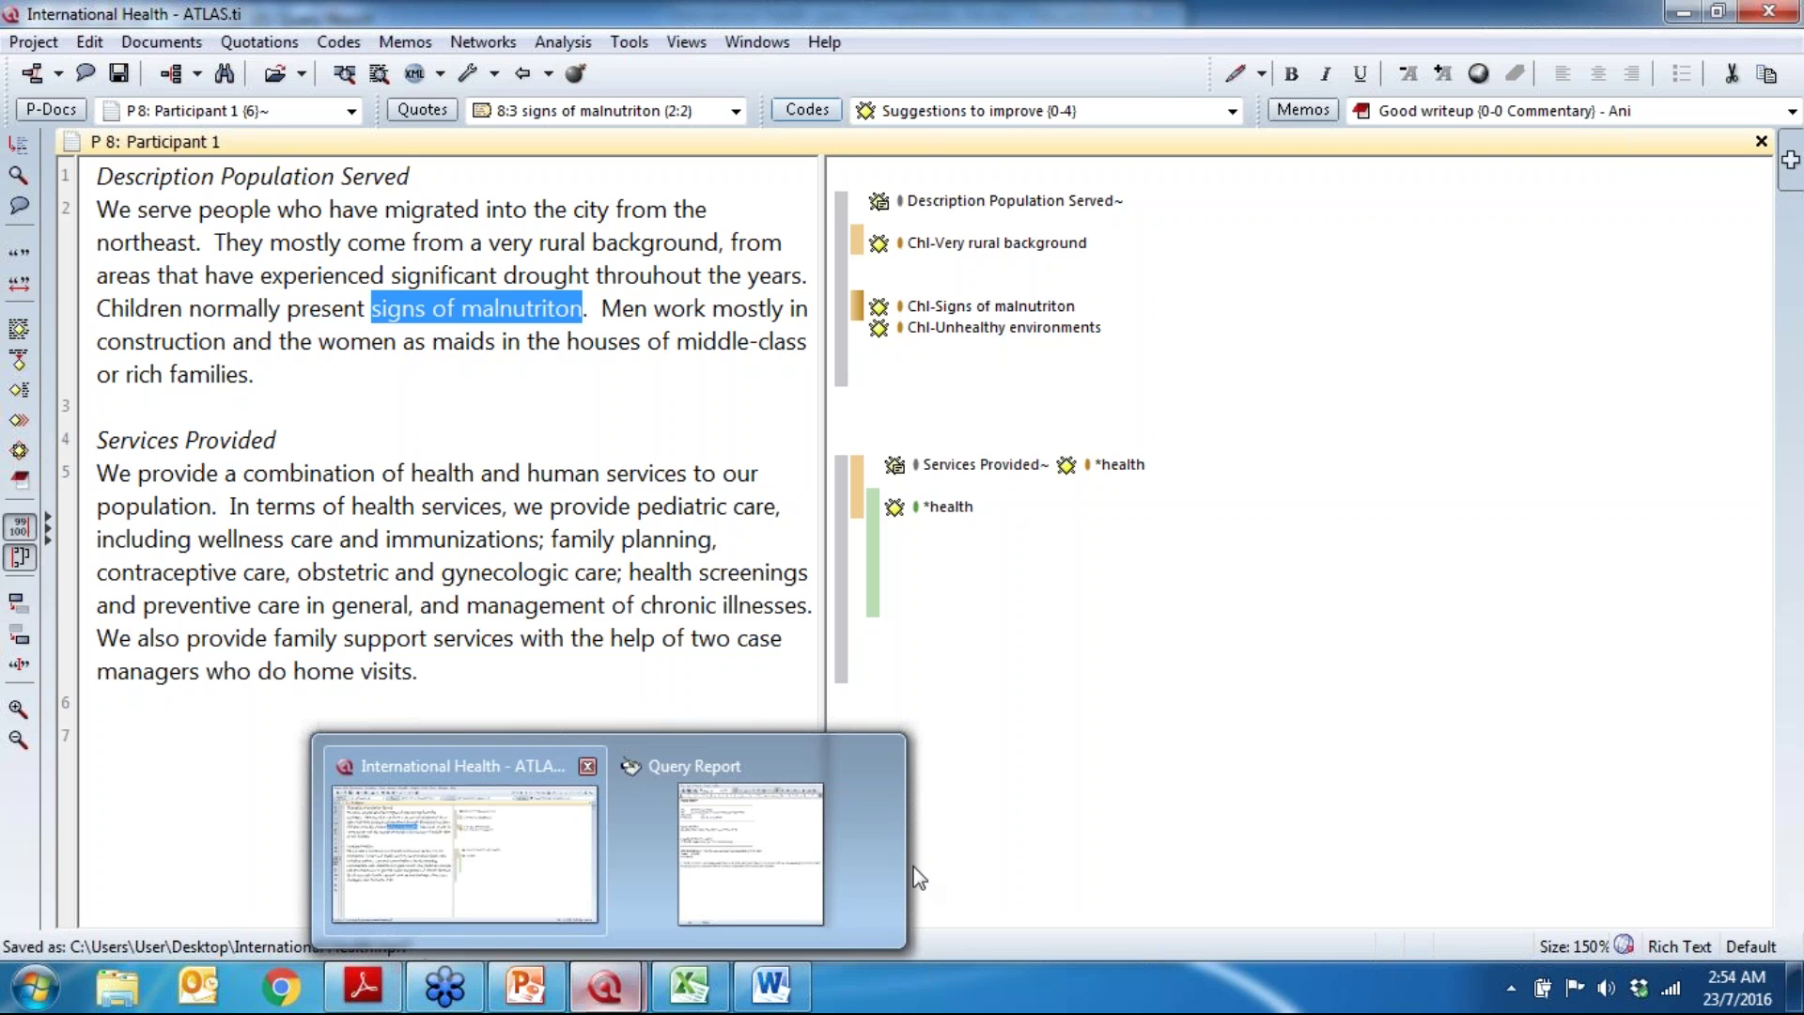
click(496, 704)
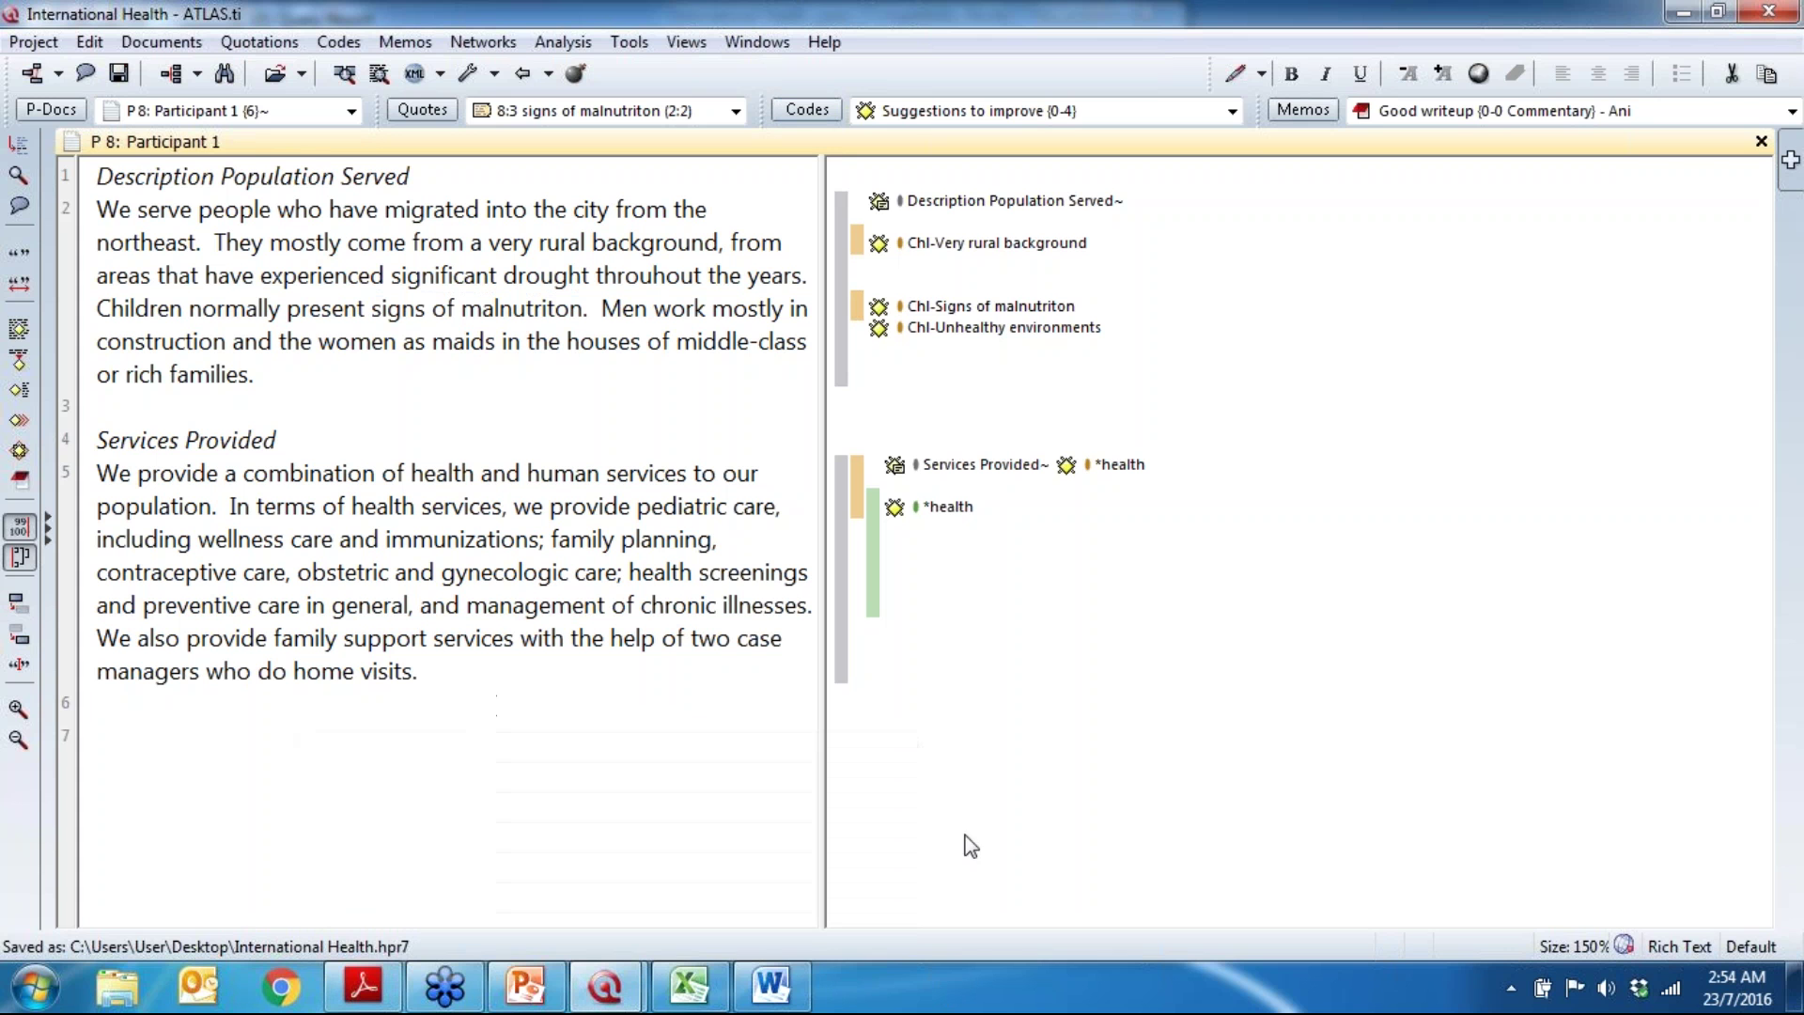
mouse_move(604, 987)
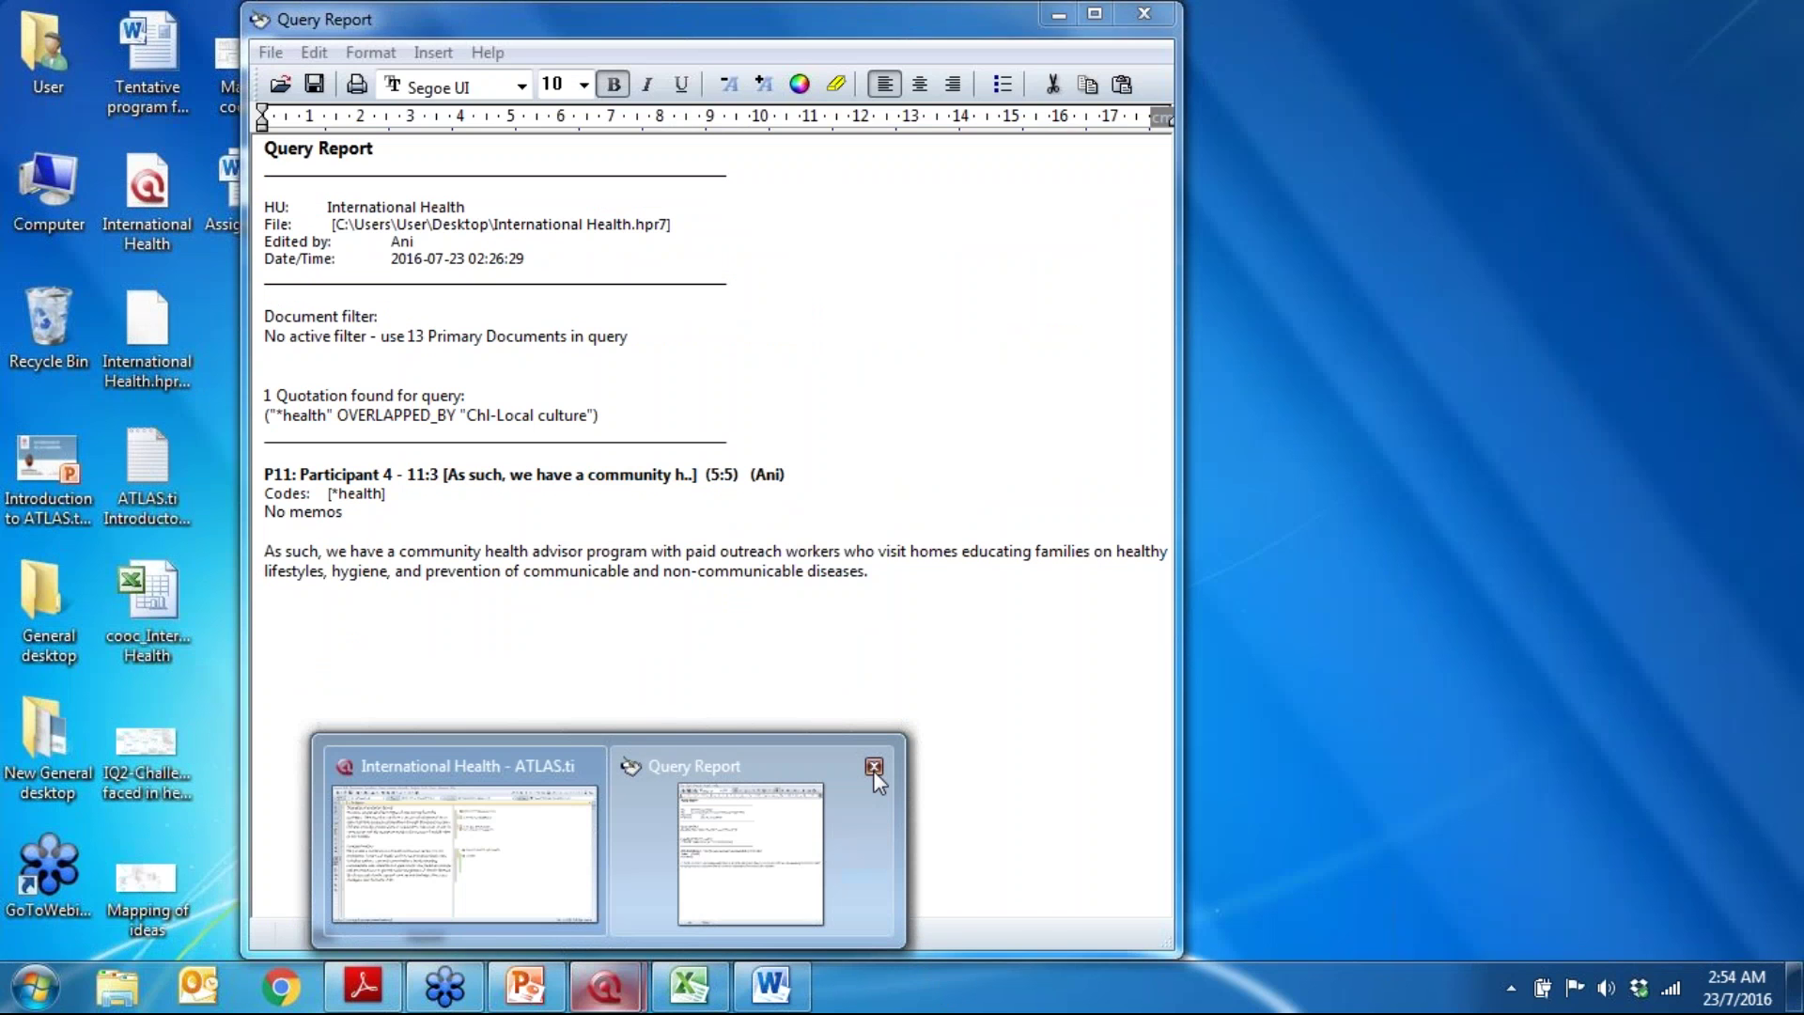
click(860, 767)
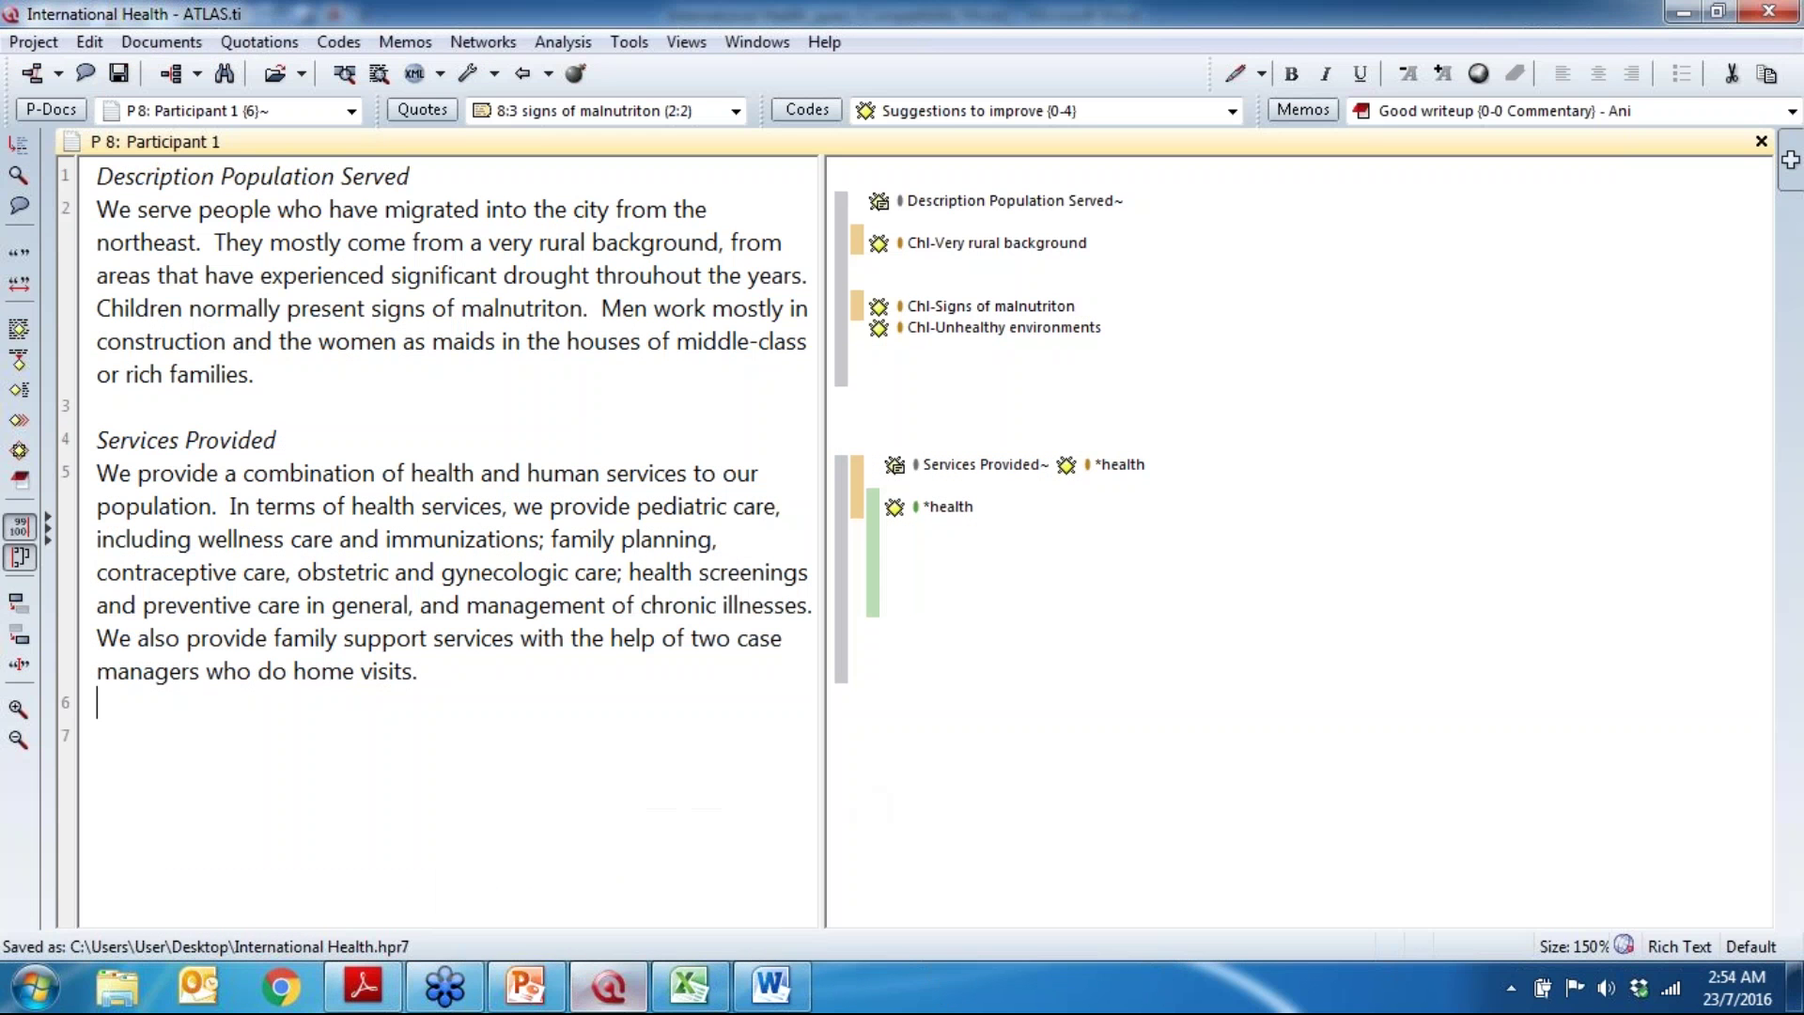
Step: Output the list of all primary documents as a report with comments included
click(180, 51)
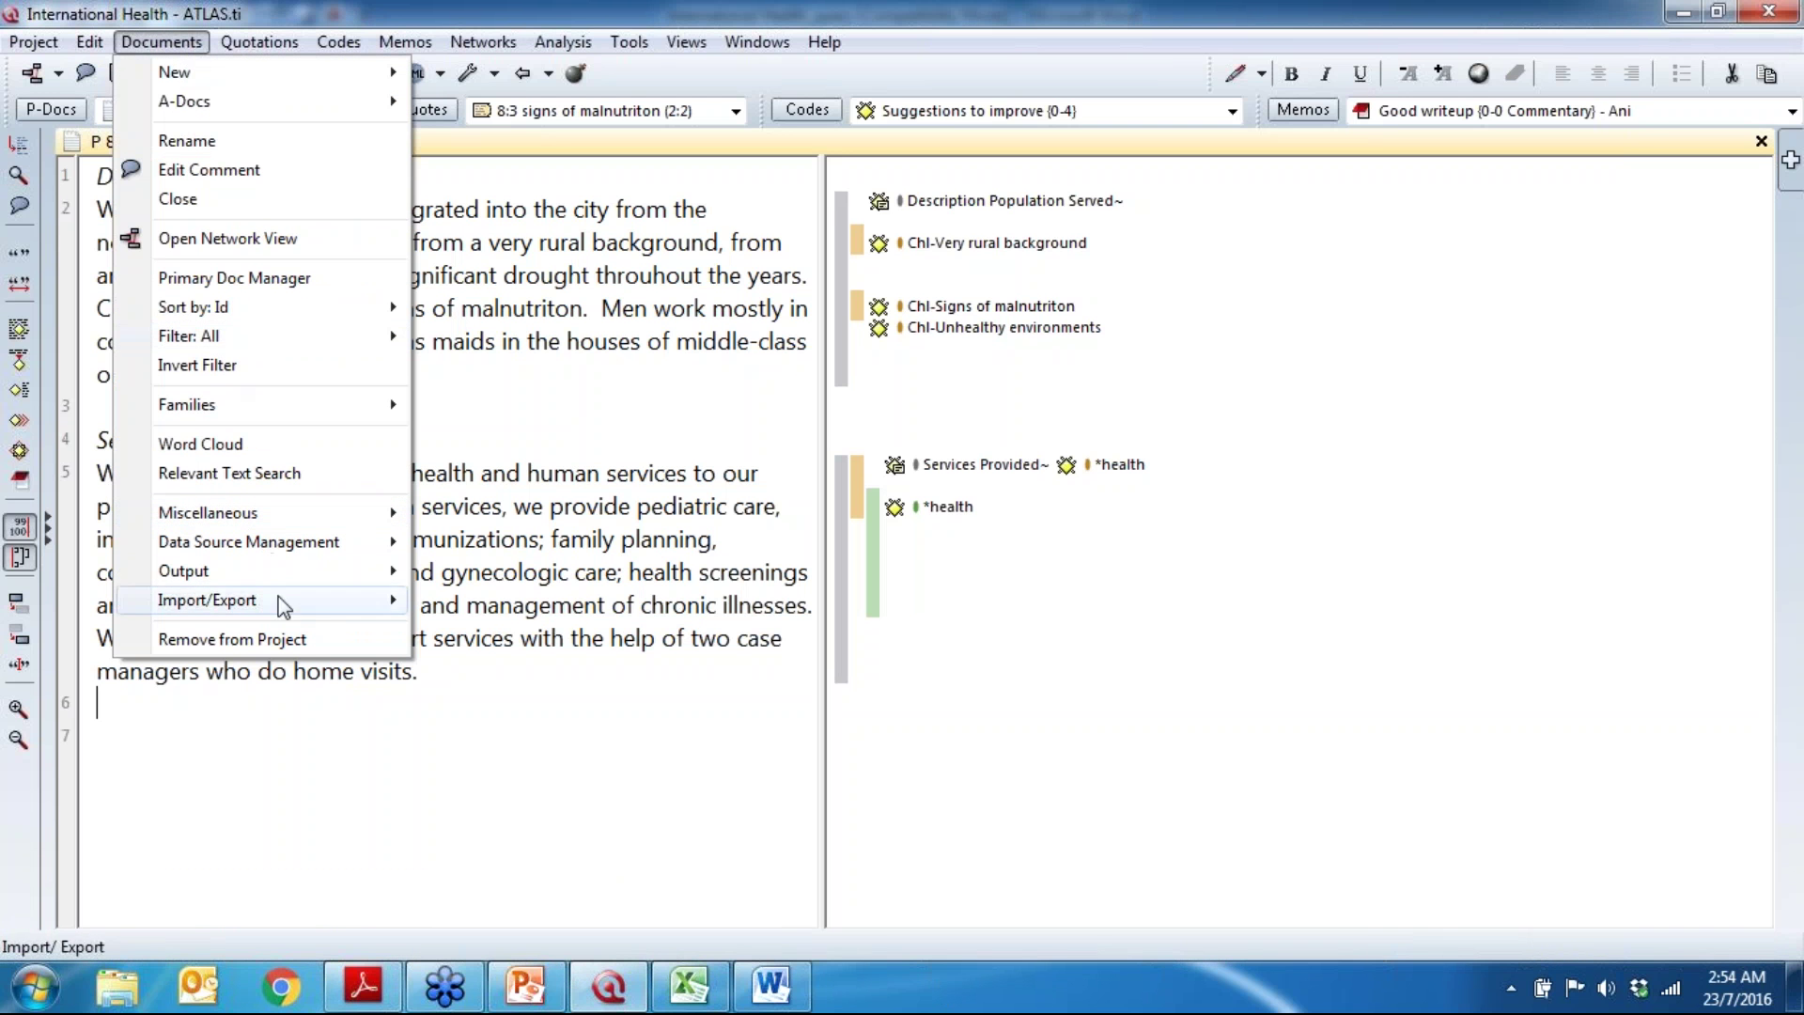
mouse_move(295, 587)
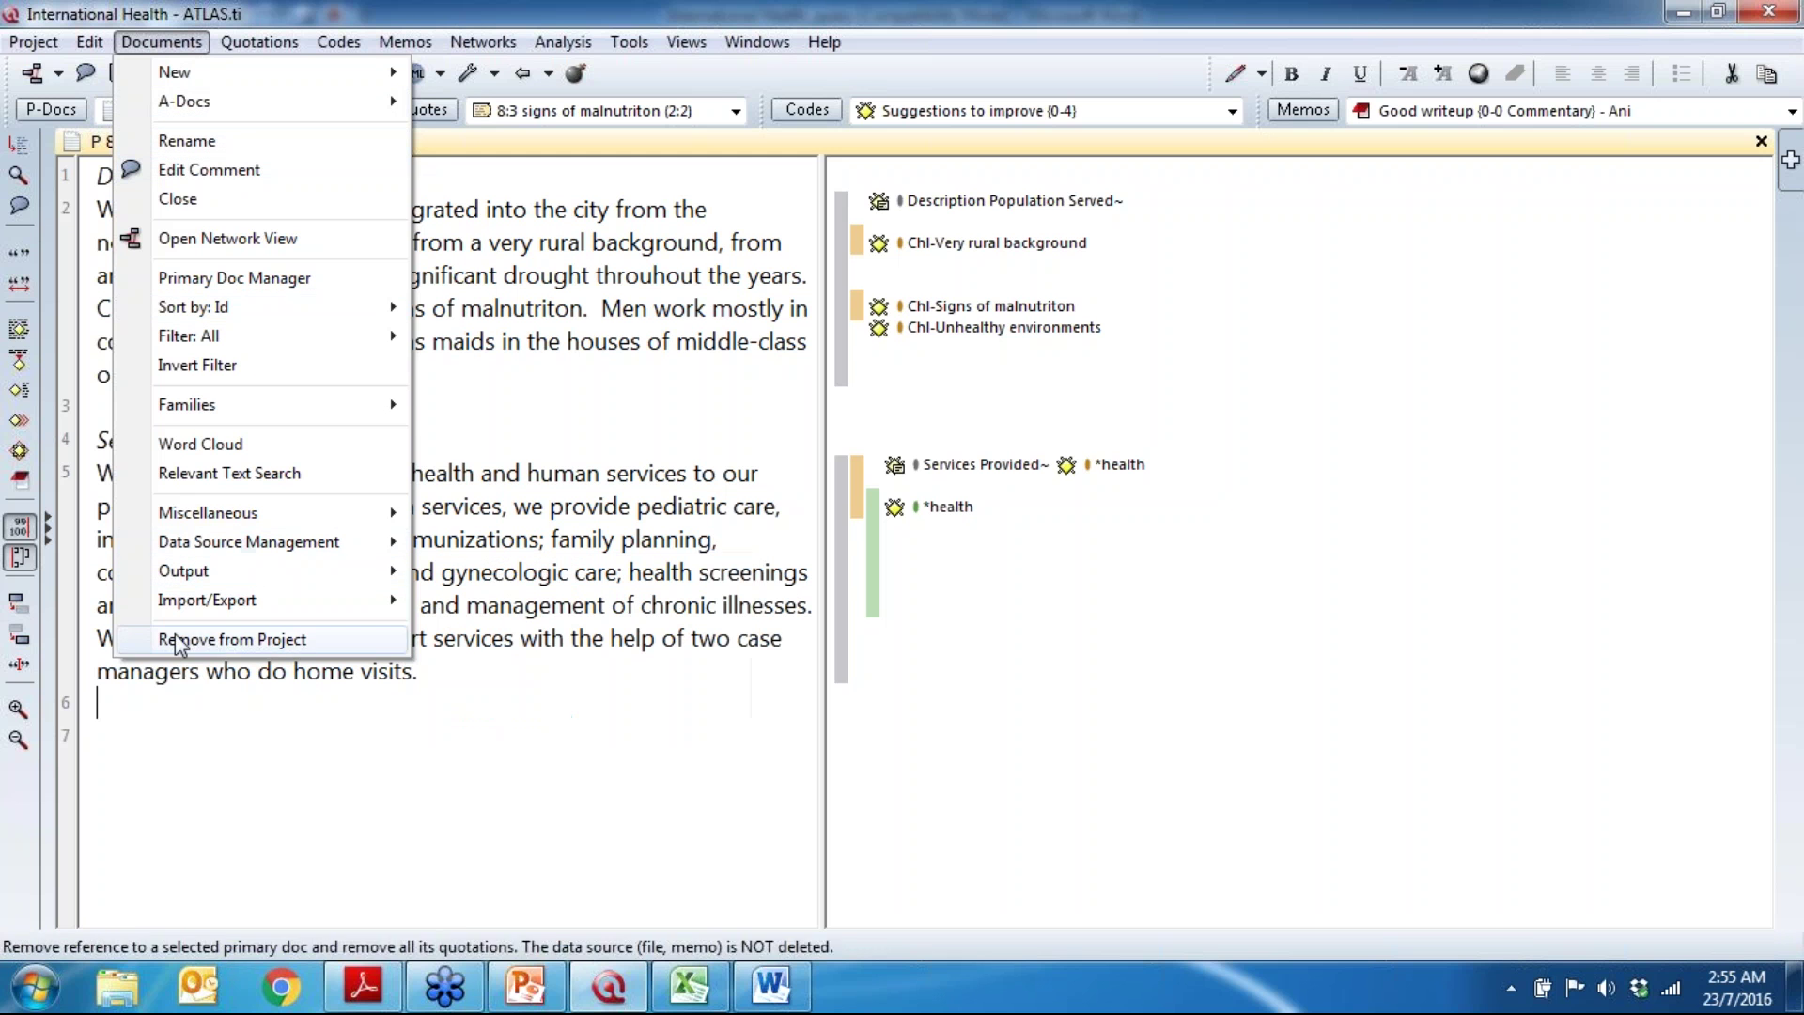
mouse_move(197, 576)
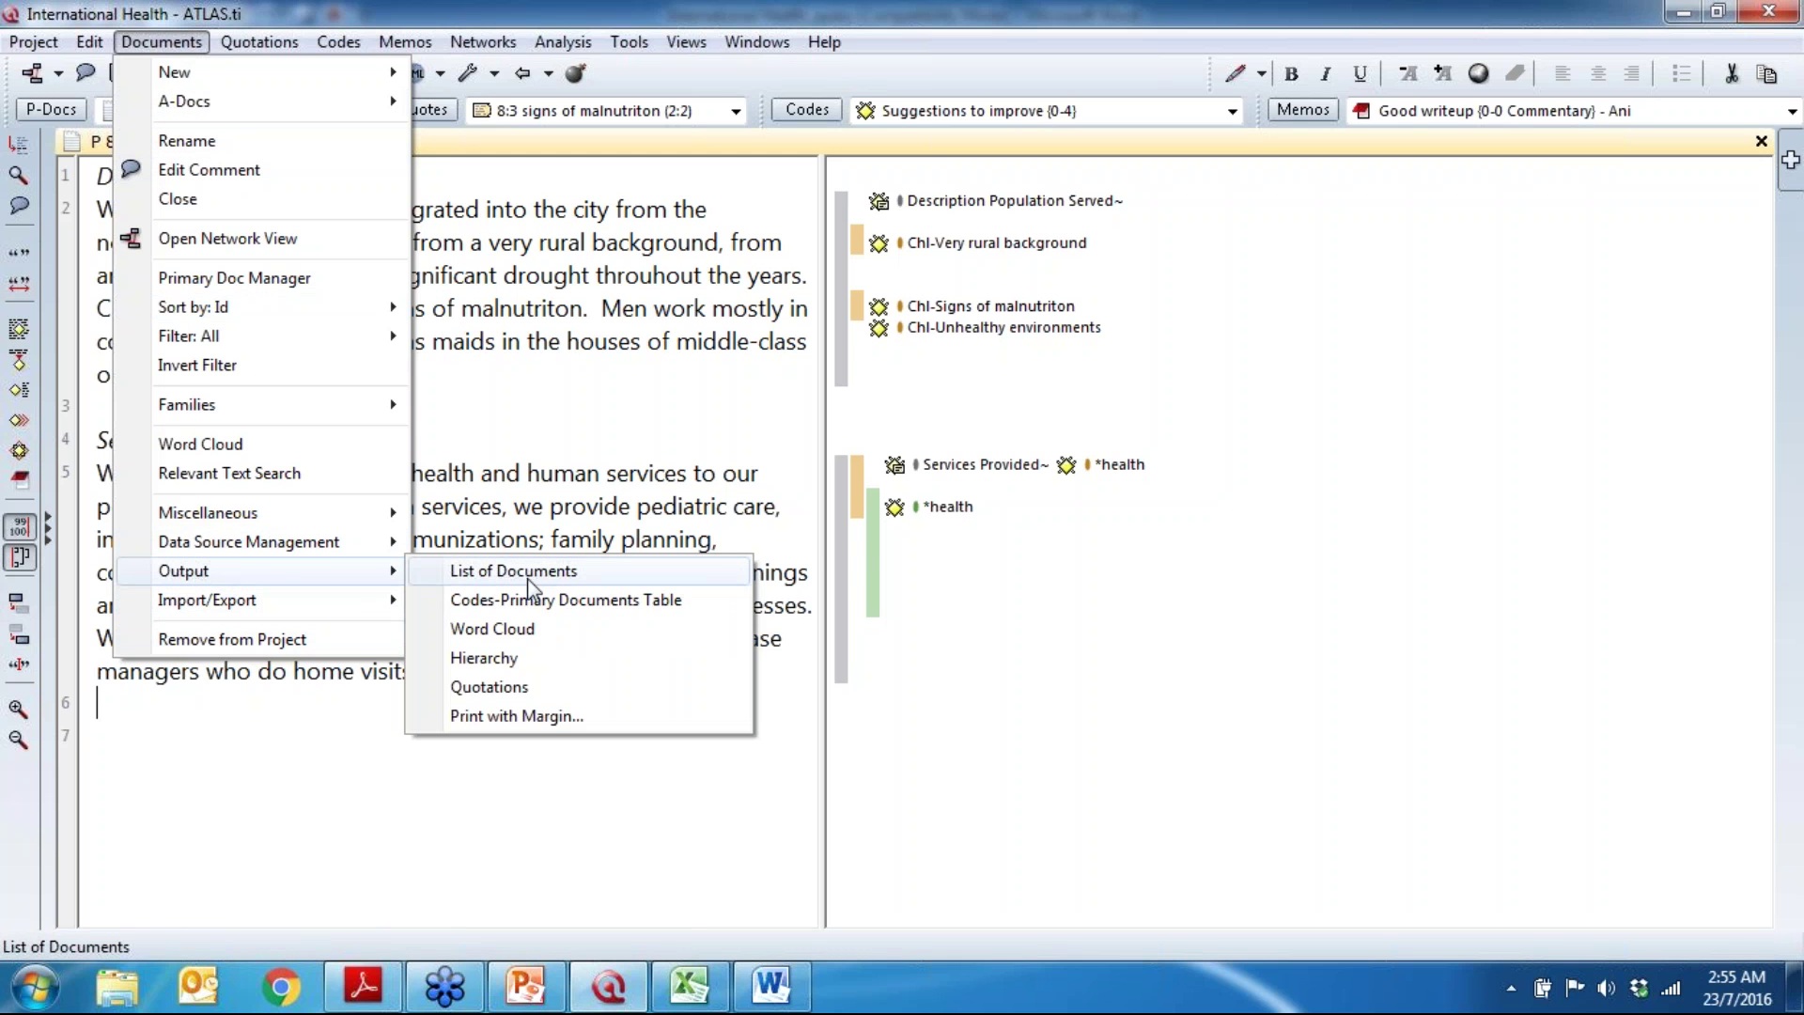
click(598, 574)
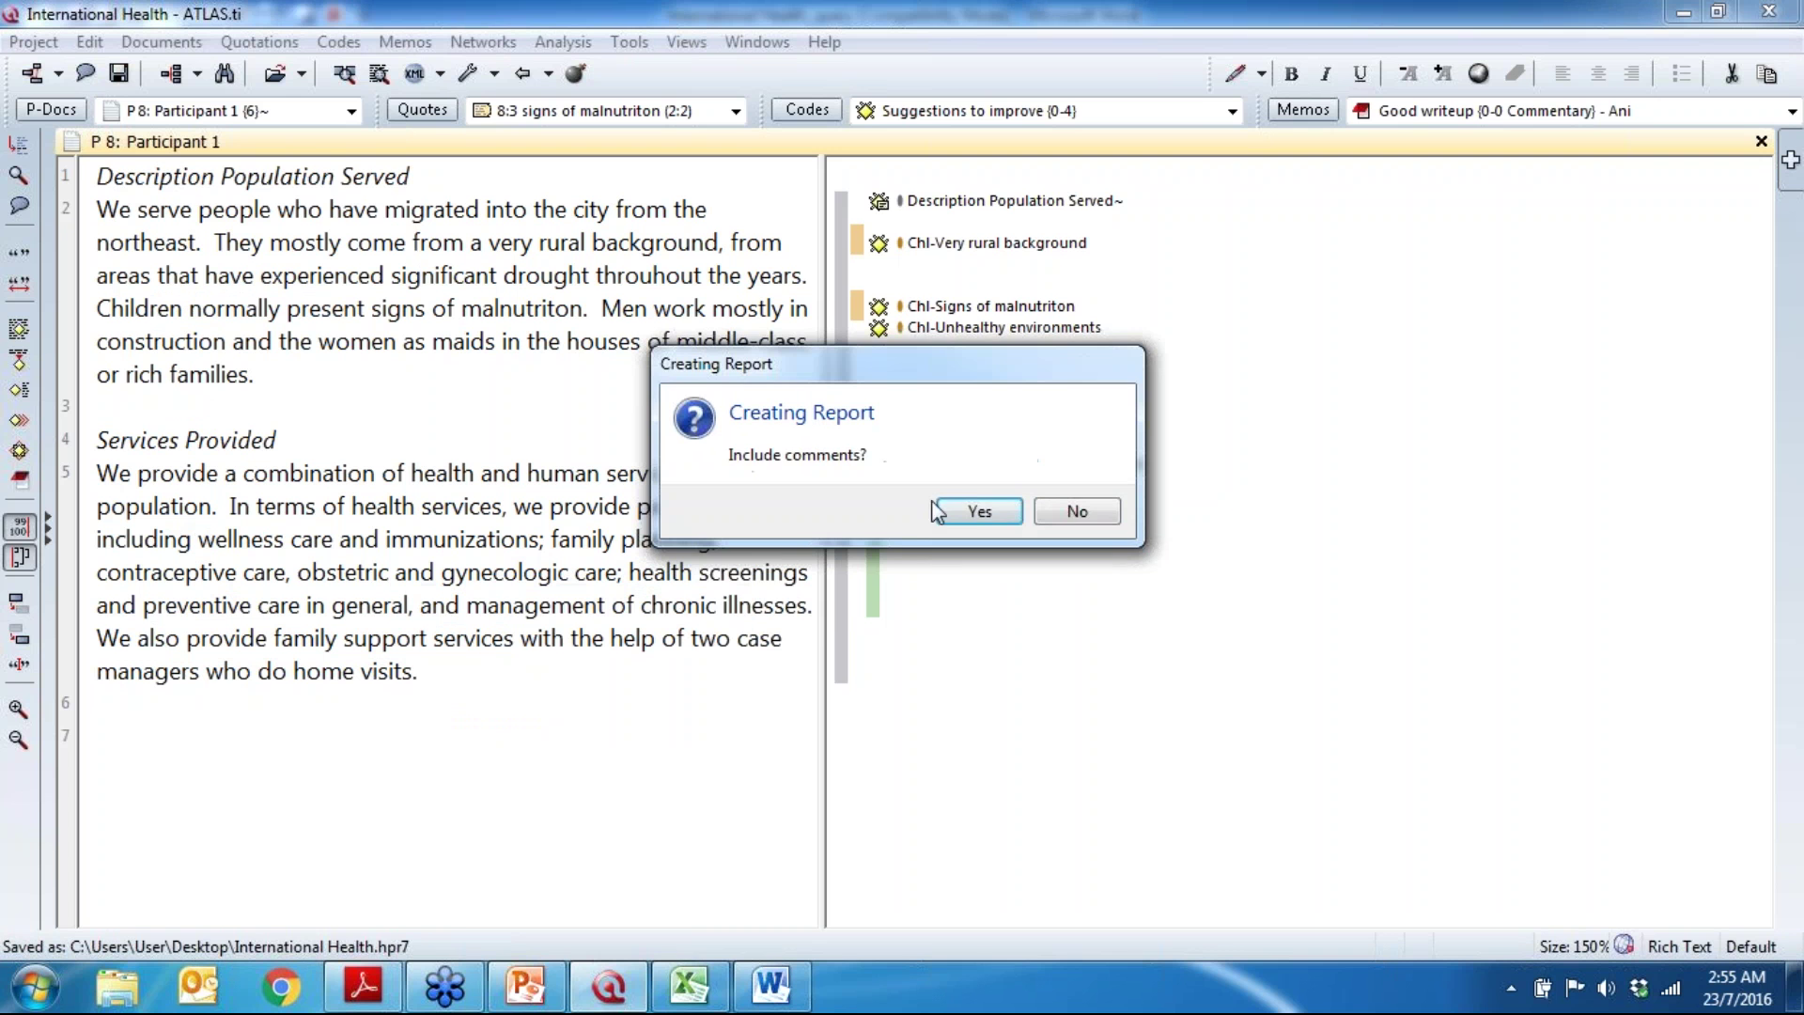
click(977, 512)
click(1033, 492)
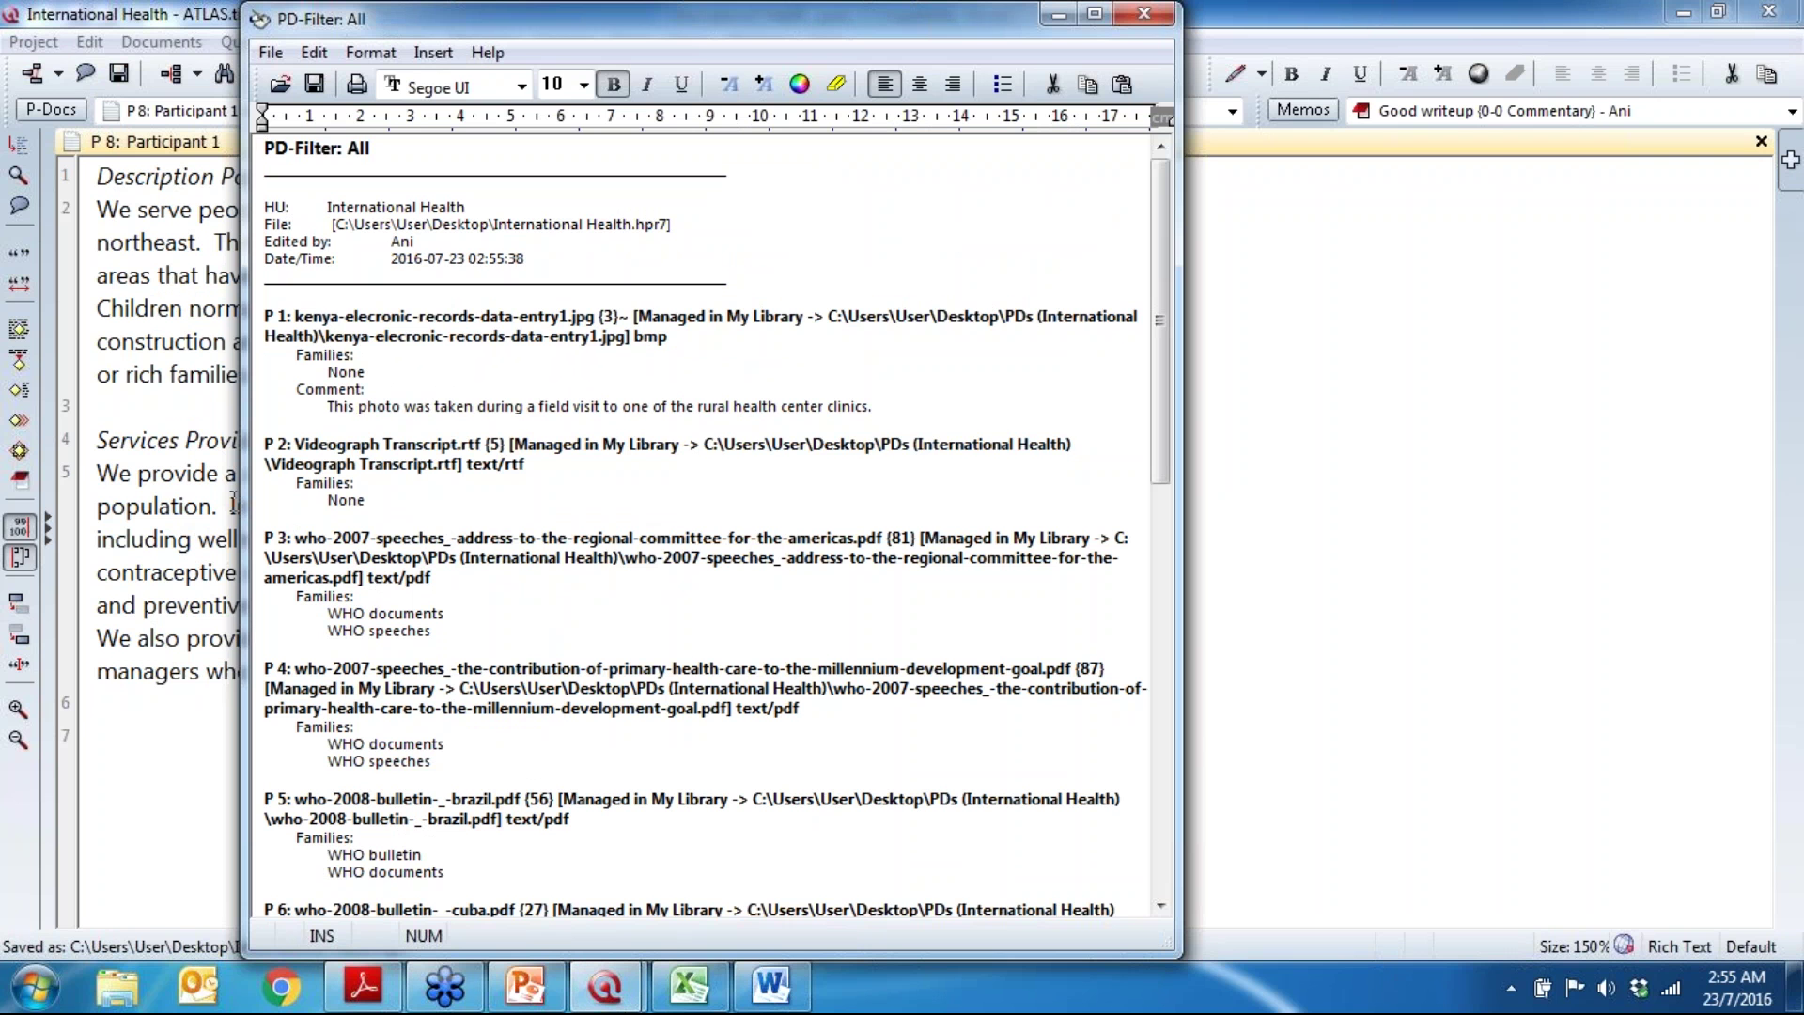
Step: Examine the document list report for each document's name, location, families and comments, and close the report
drag(271, 315, 367, 374)
drag(356, 444, 354, 463)
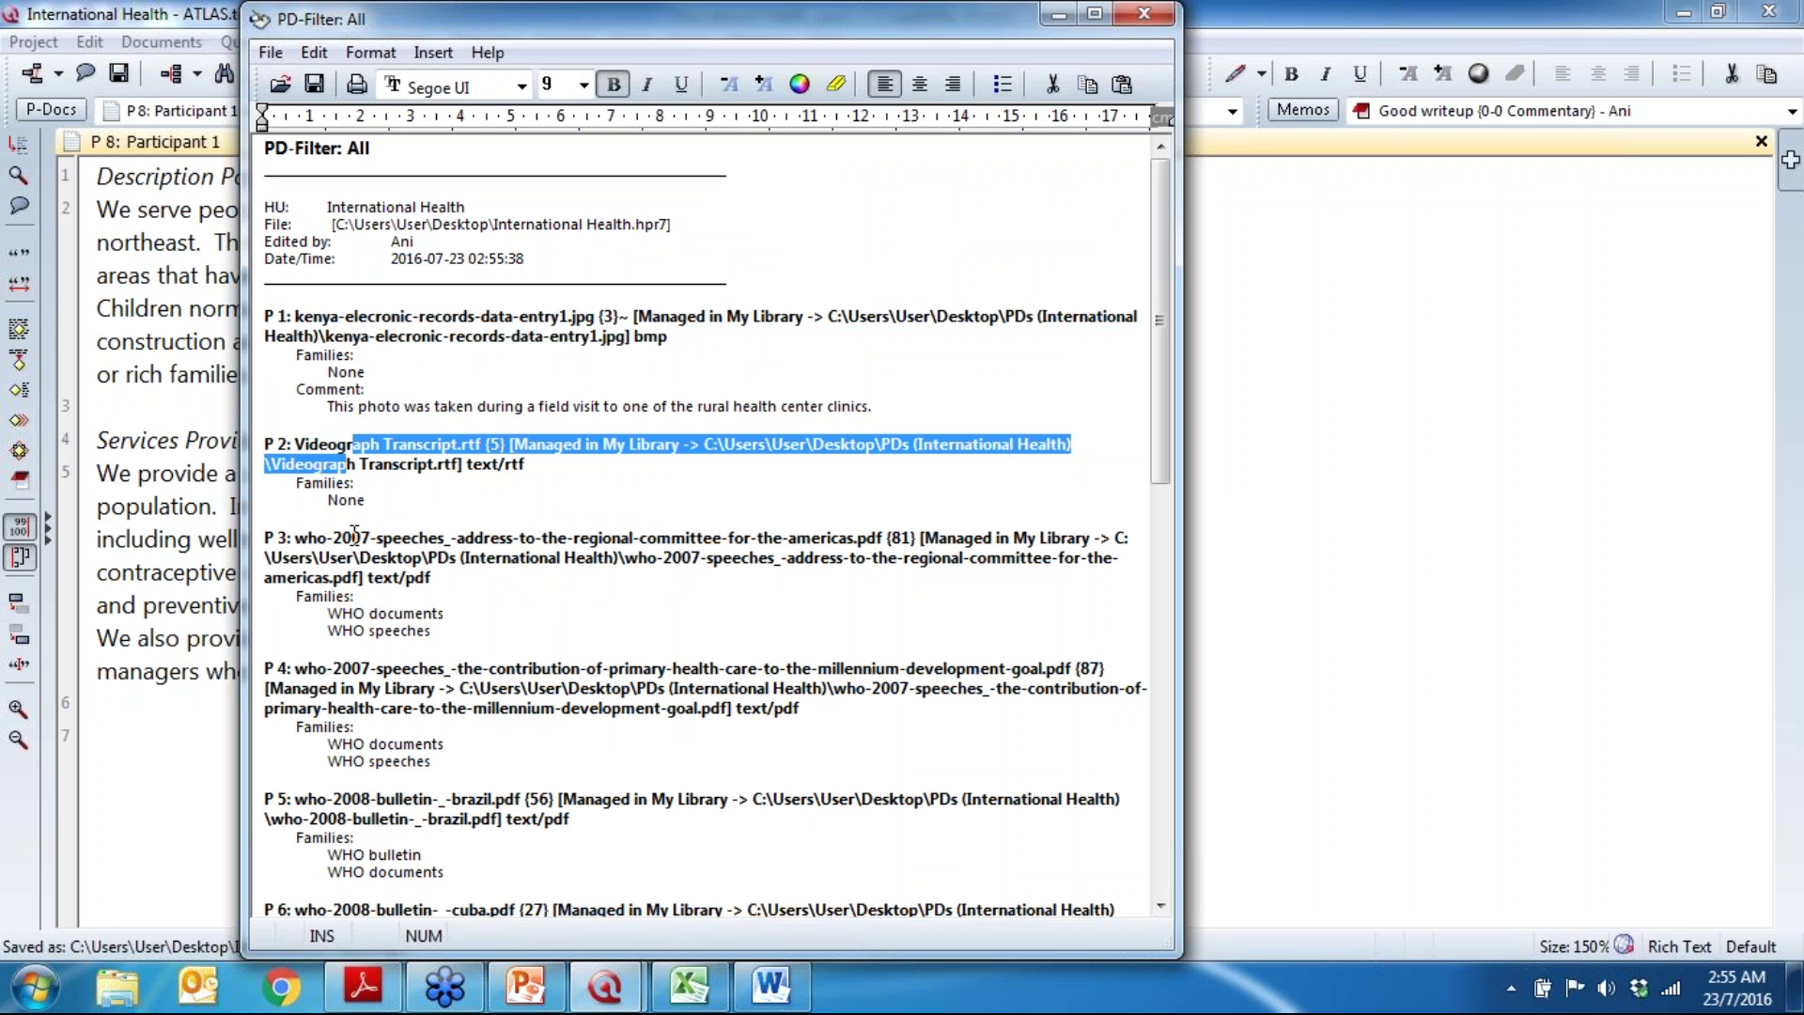
drag(354, 557, 349, 577)
drag(380, 699, 437, 688)
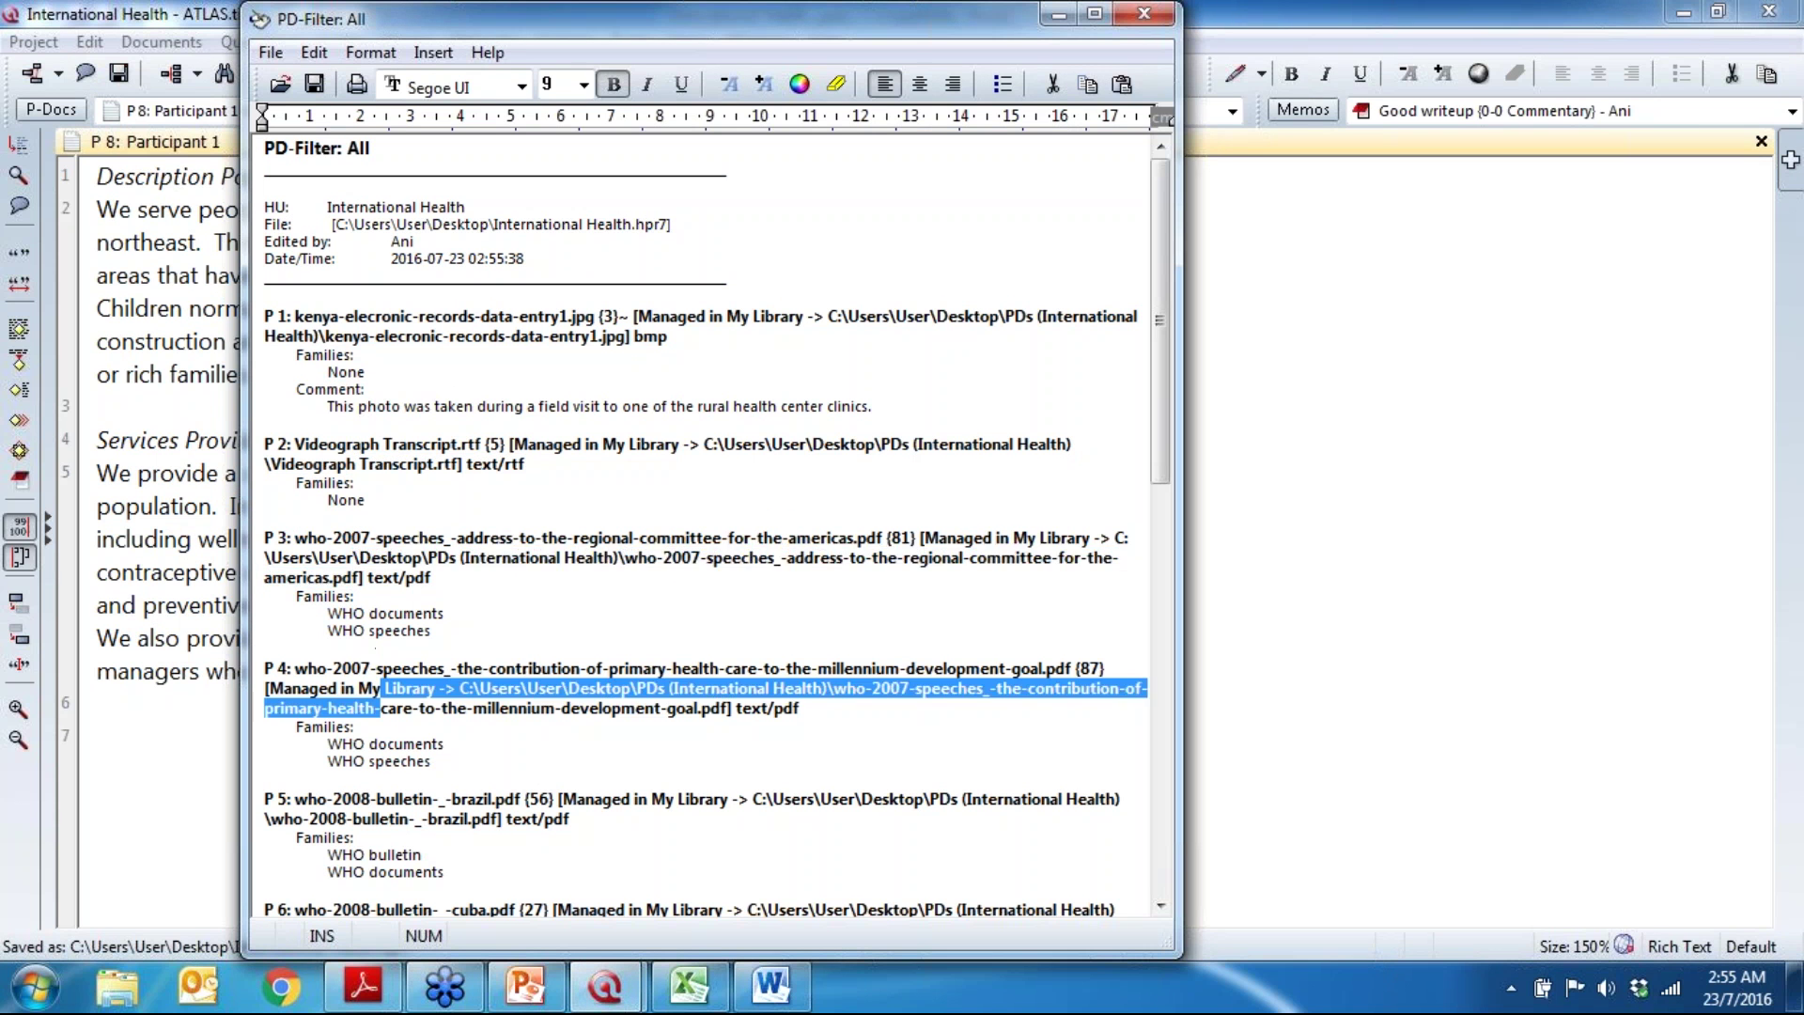
drag(375, 782, 376, 801)
scroll(397, 836, down, 3)
scroll(396, 835, down, 3)
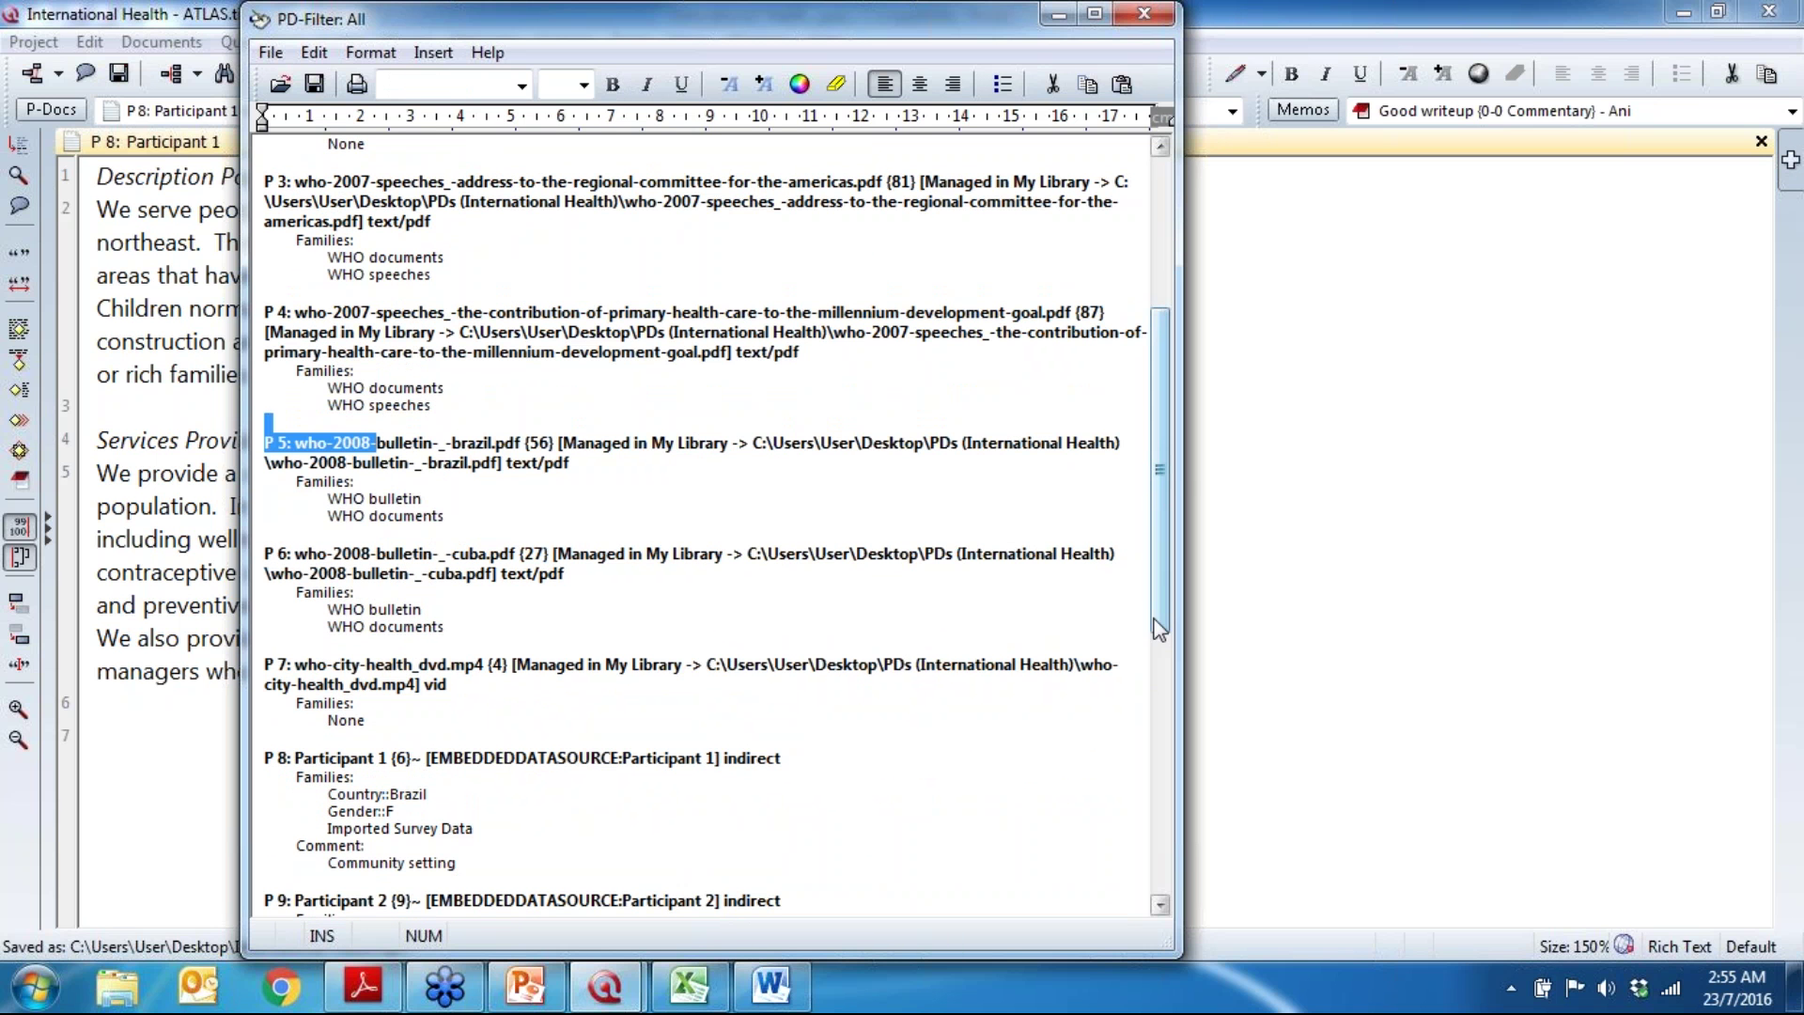
drag(1163, 583, 1200, 335)
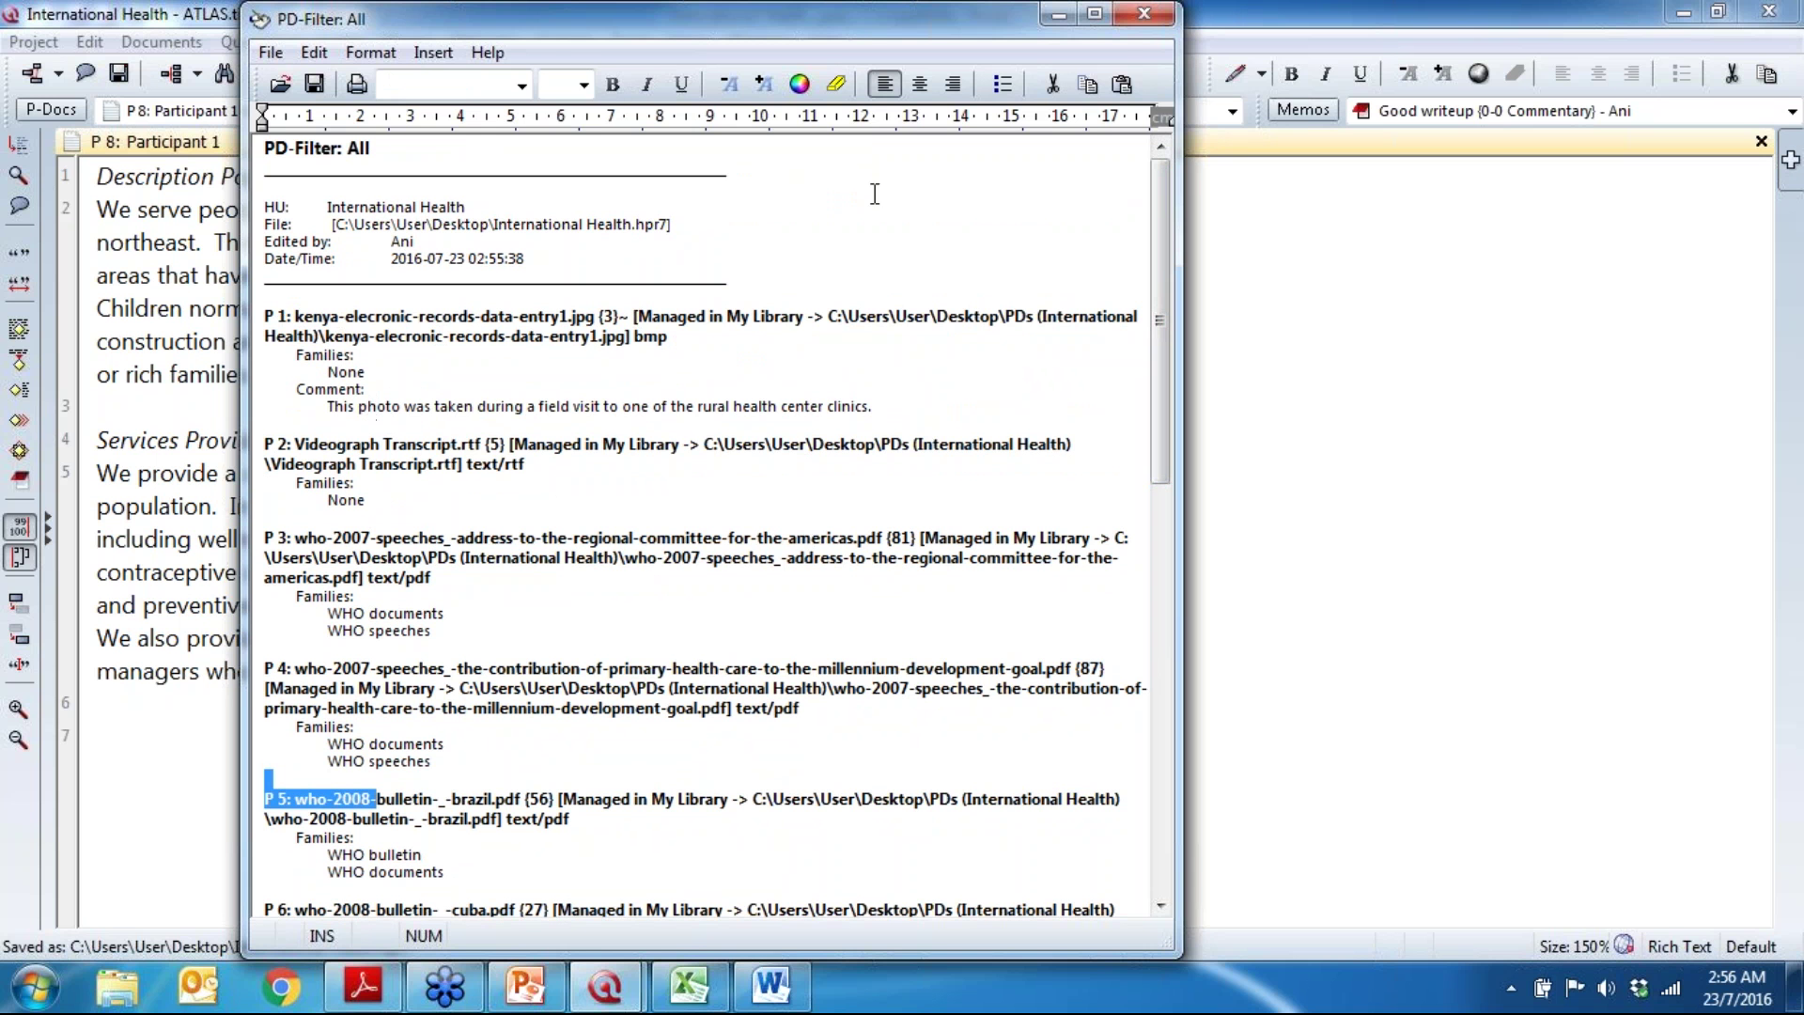
click(1155, 15)
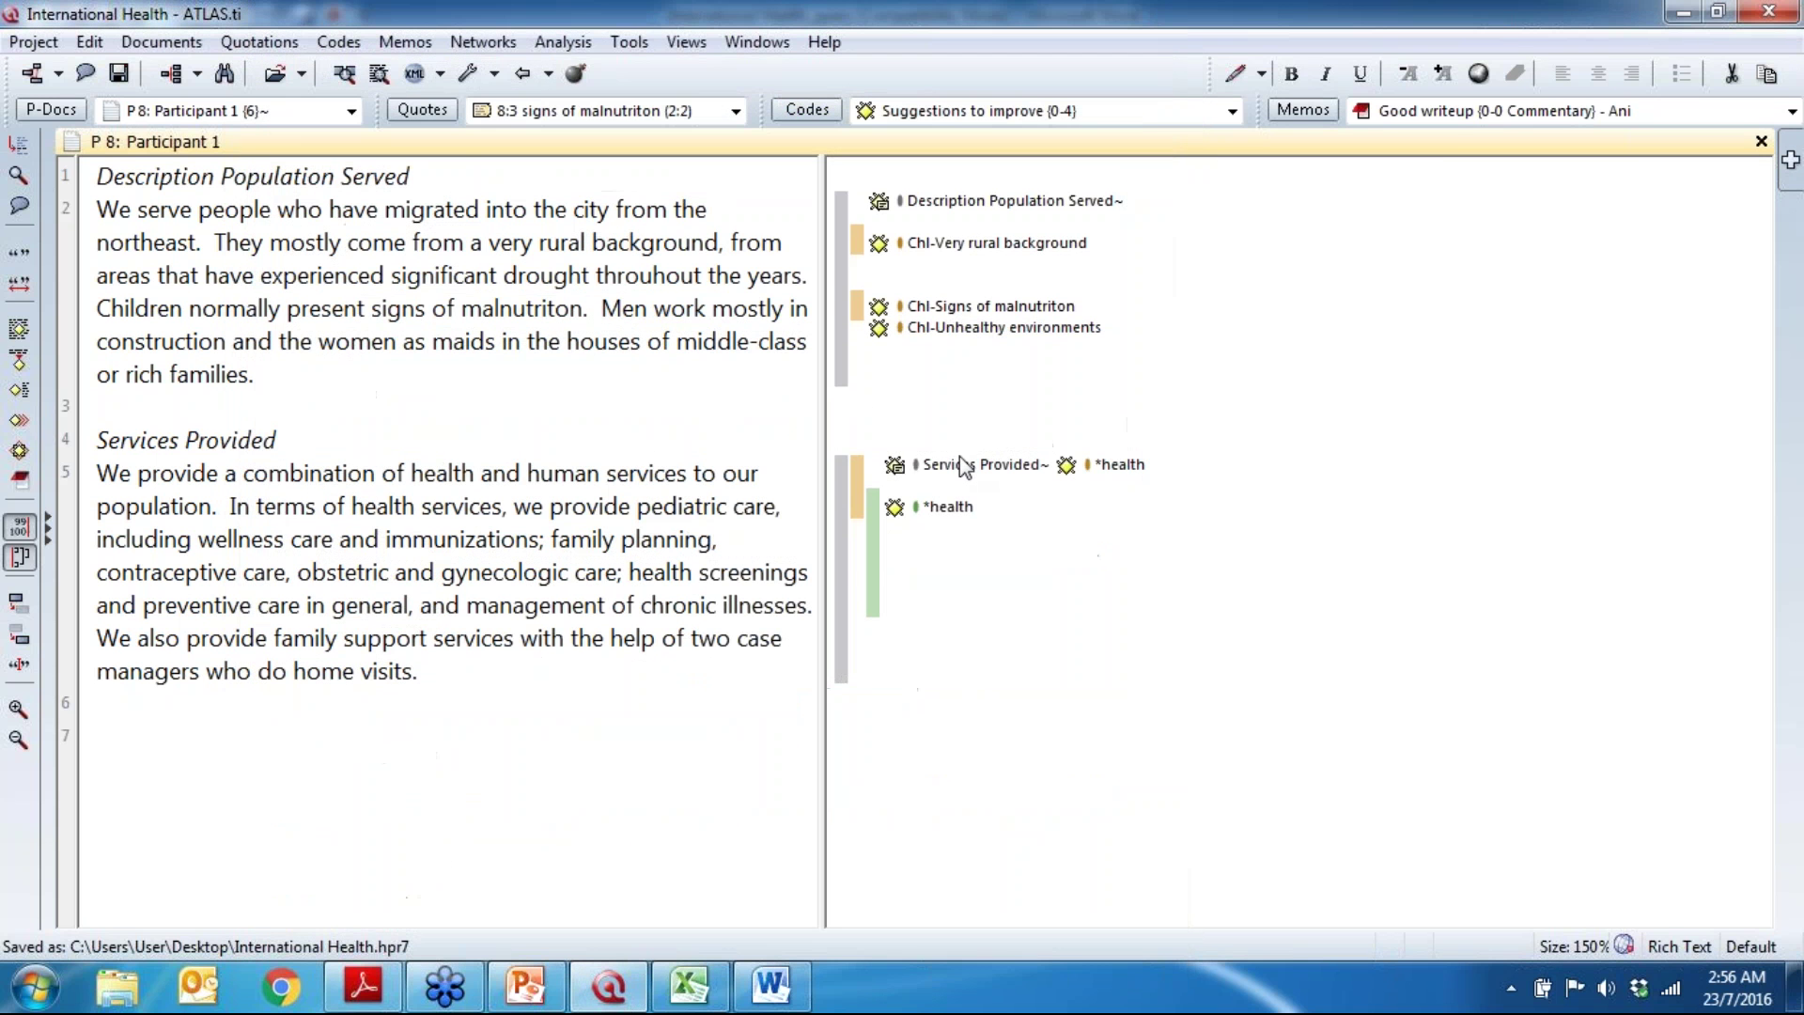
Step: Generate a word cloud of the primary documents, view it maximized for the most frequent words, and close it
mouse_move(960, 460)
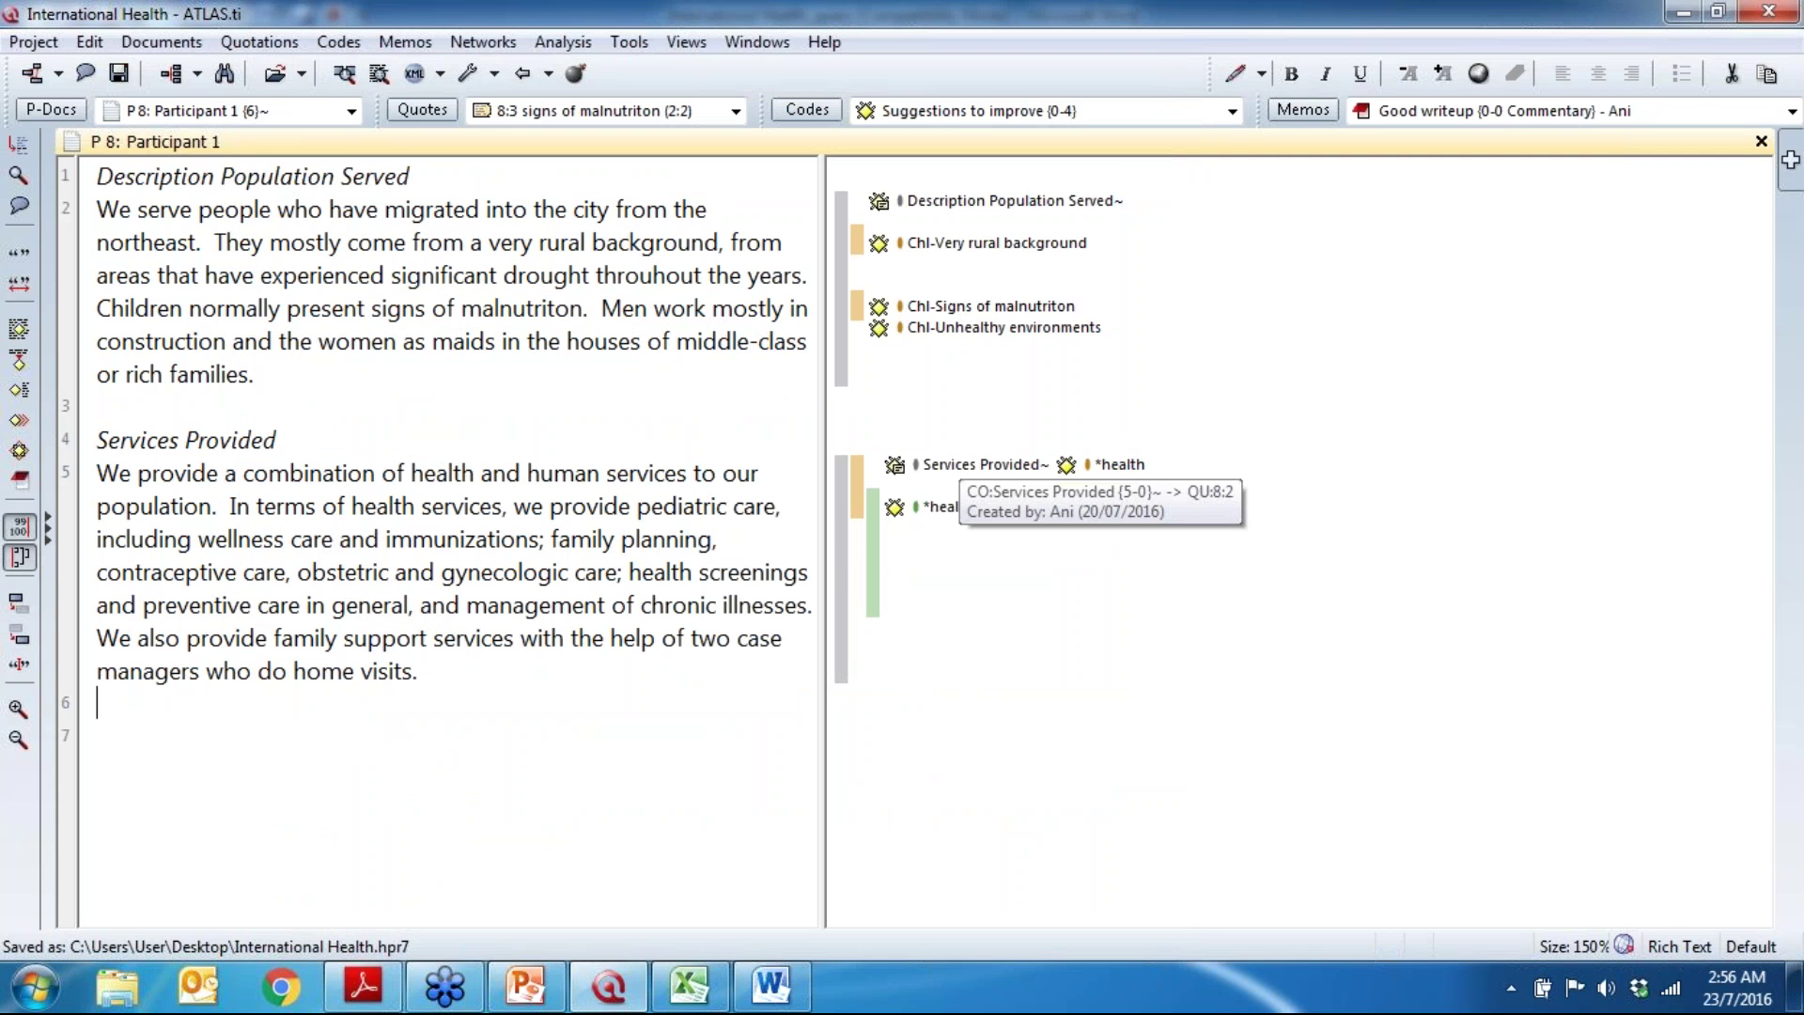
click(174, 42)
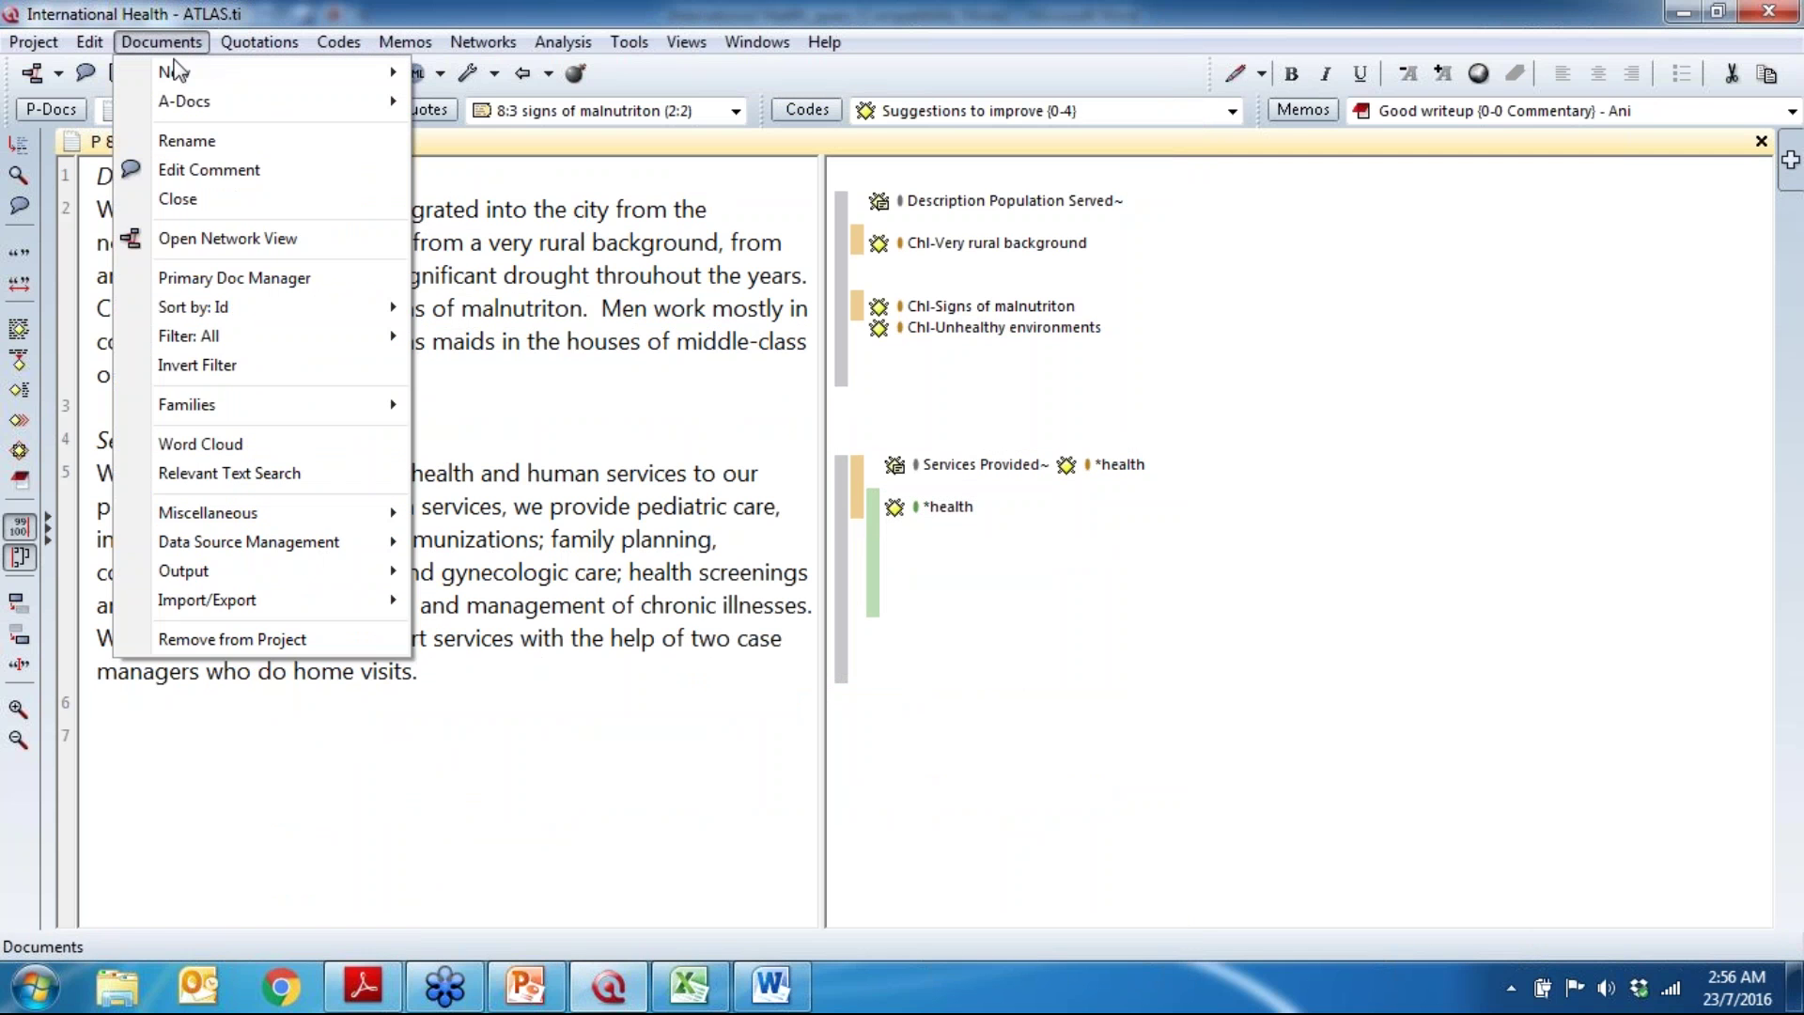
mouse_move(320, 575)
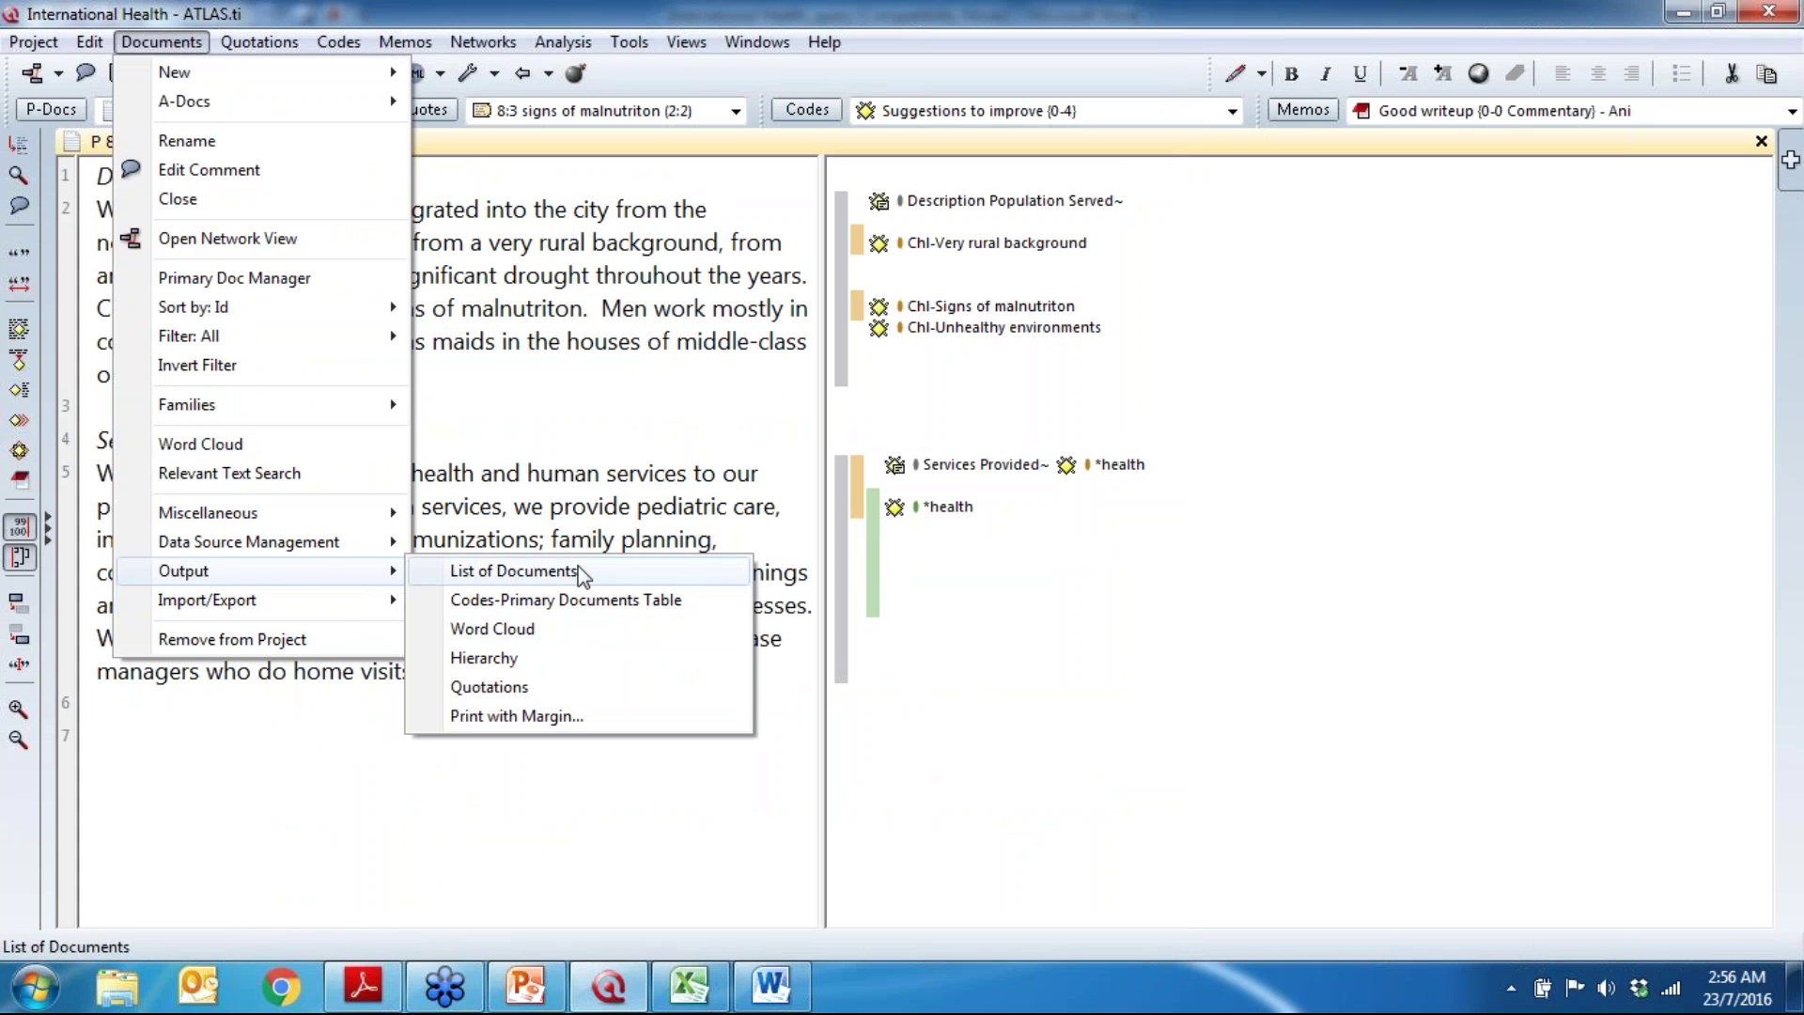
click(566, 632)
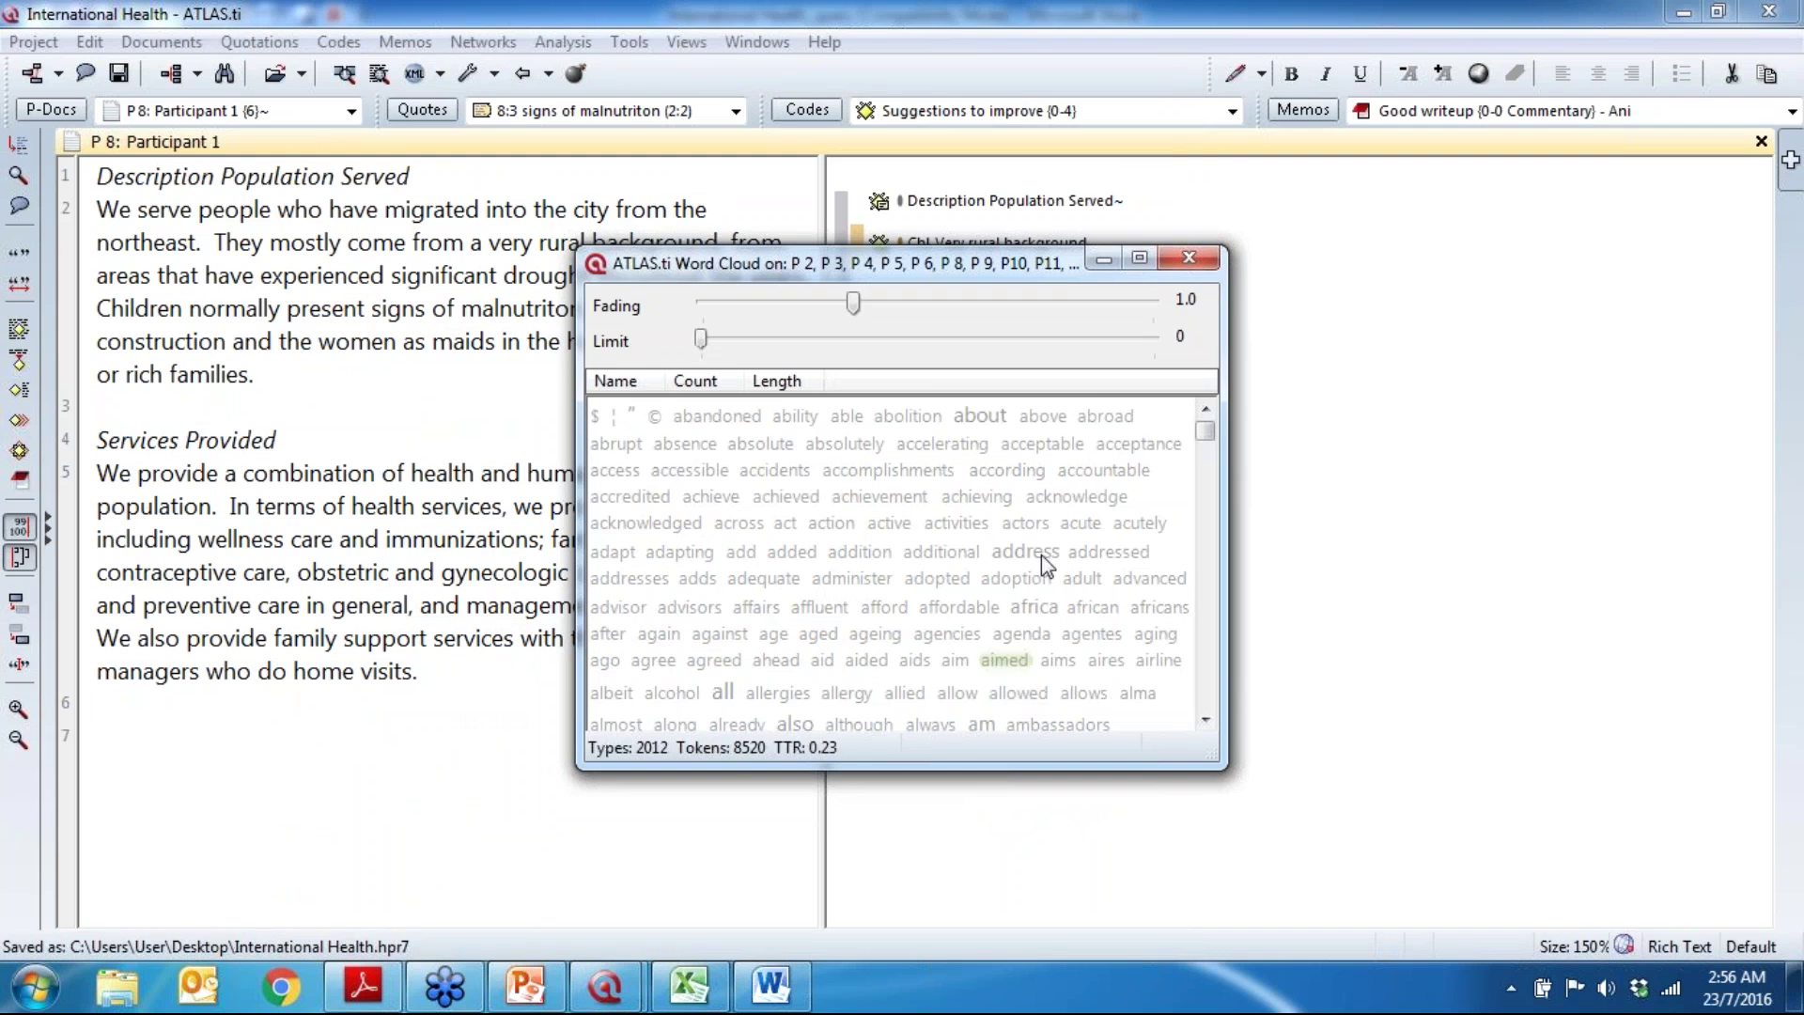
click(1139, 257)
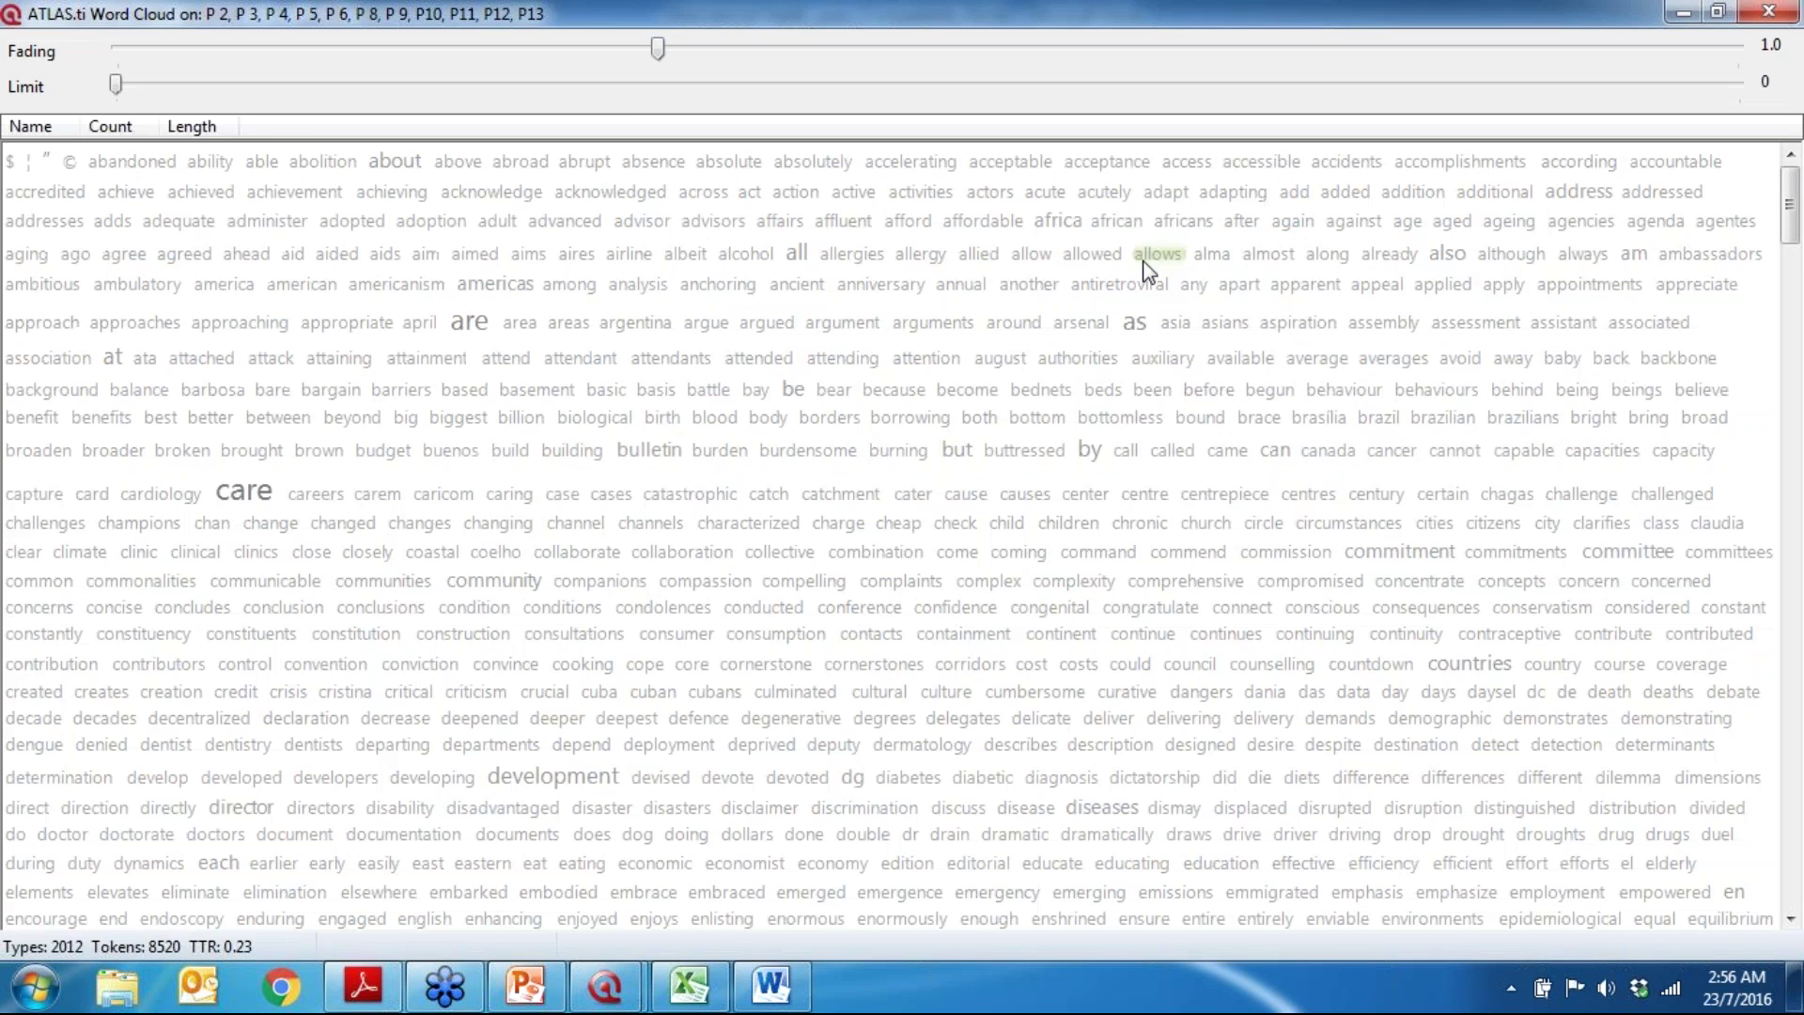
scroll(1125, 424, down, 8)
scroll(1154, 511, down, 5)
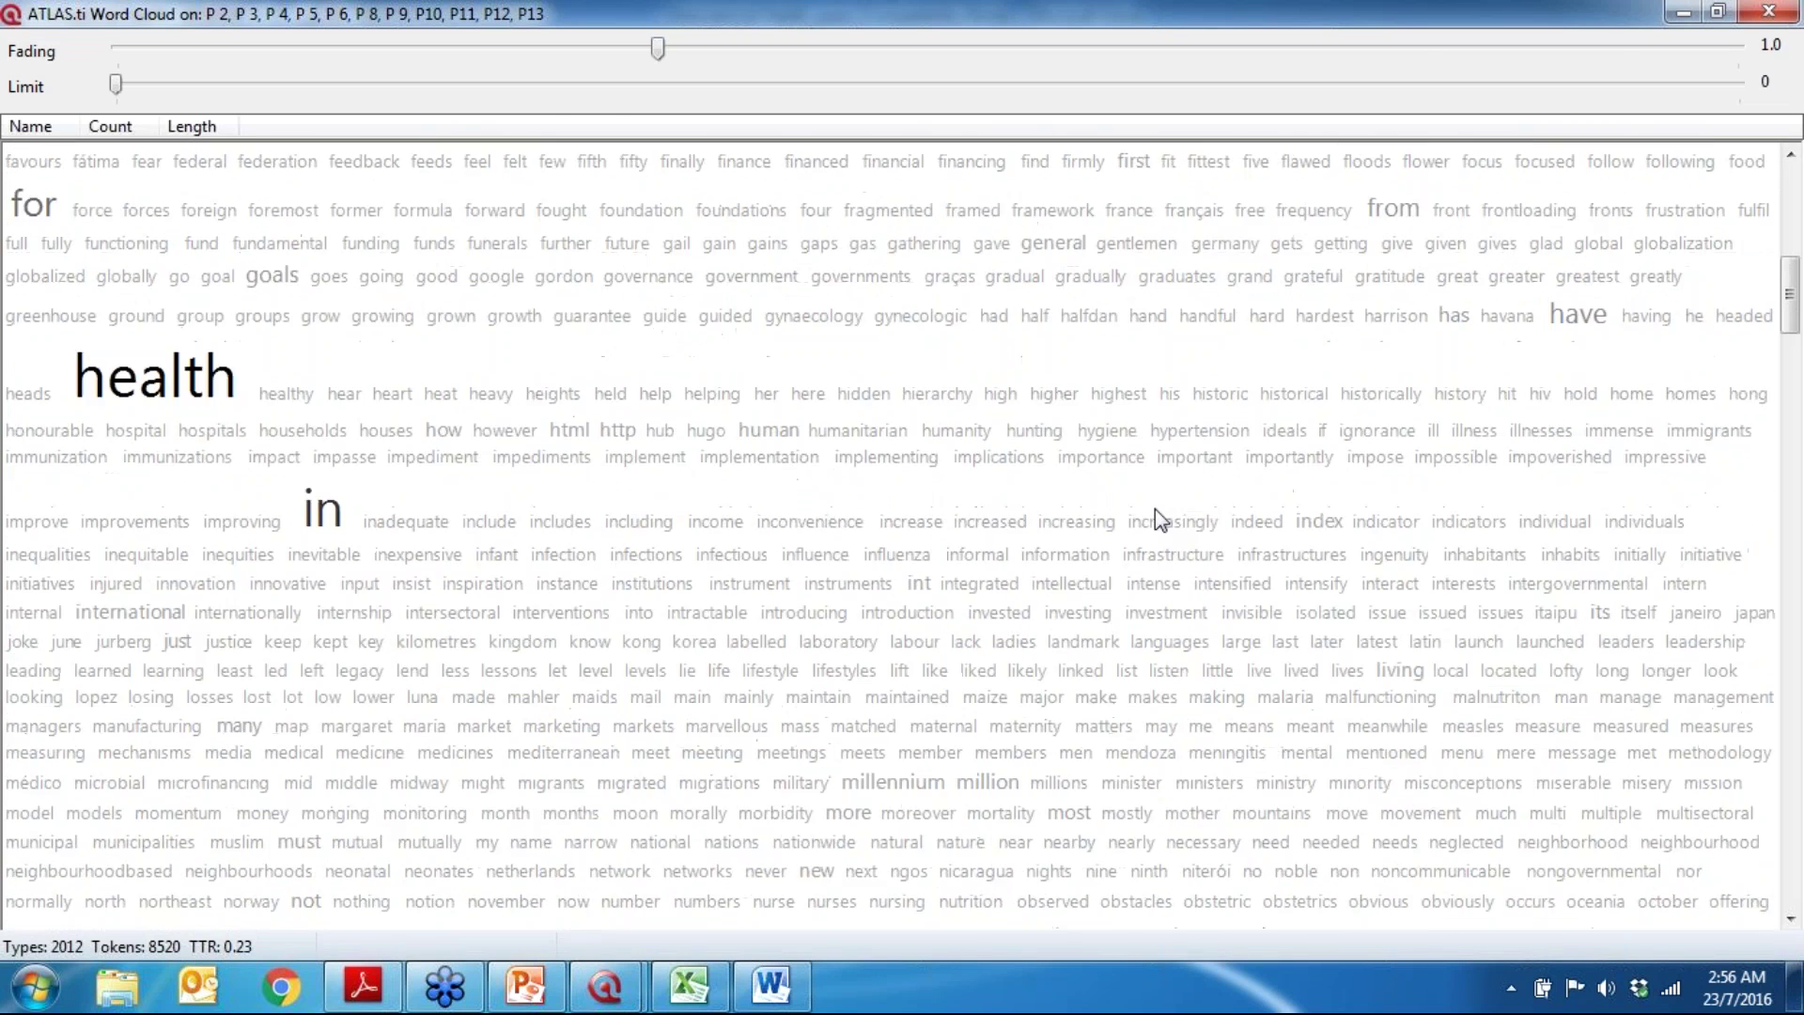
click(1767, 12)
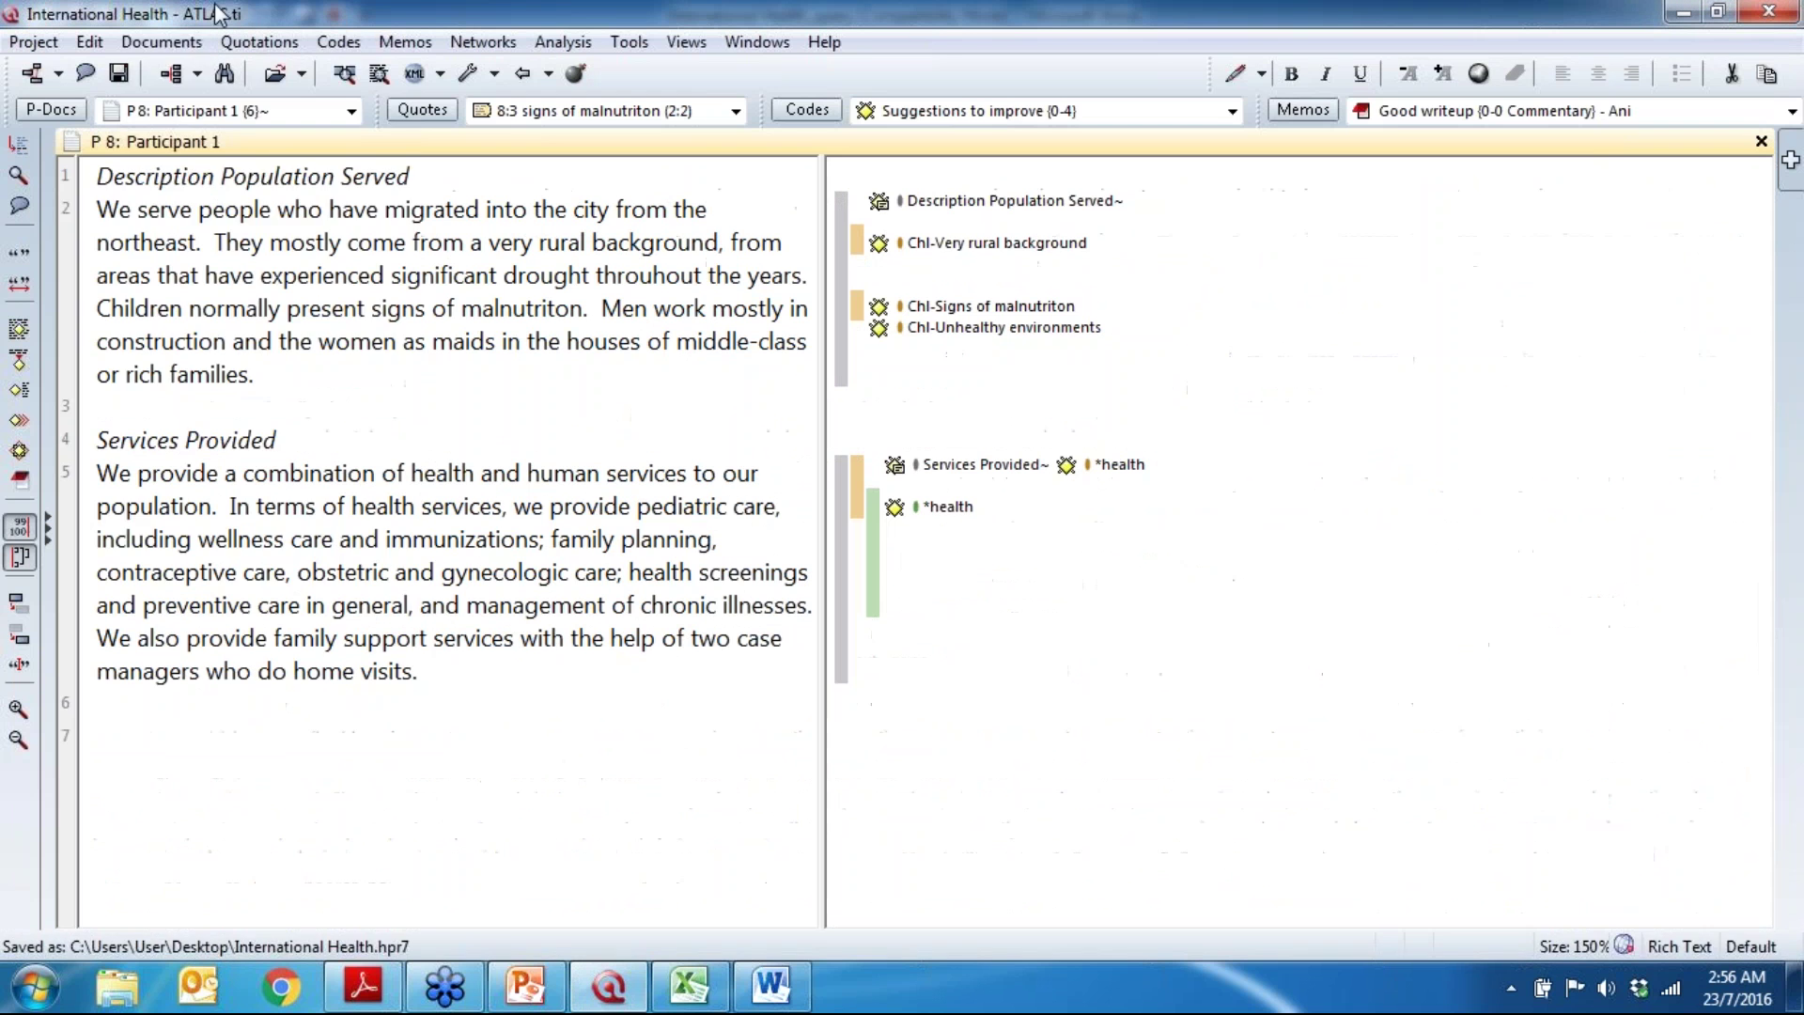
Step: Print the Participant 1 document with its coding margin using CutePDF Writer
click(161, 41)
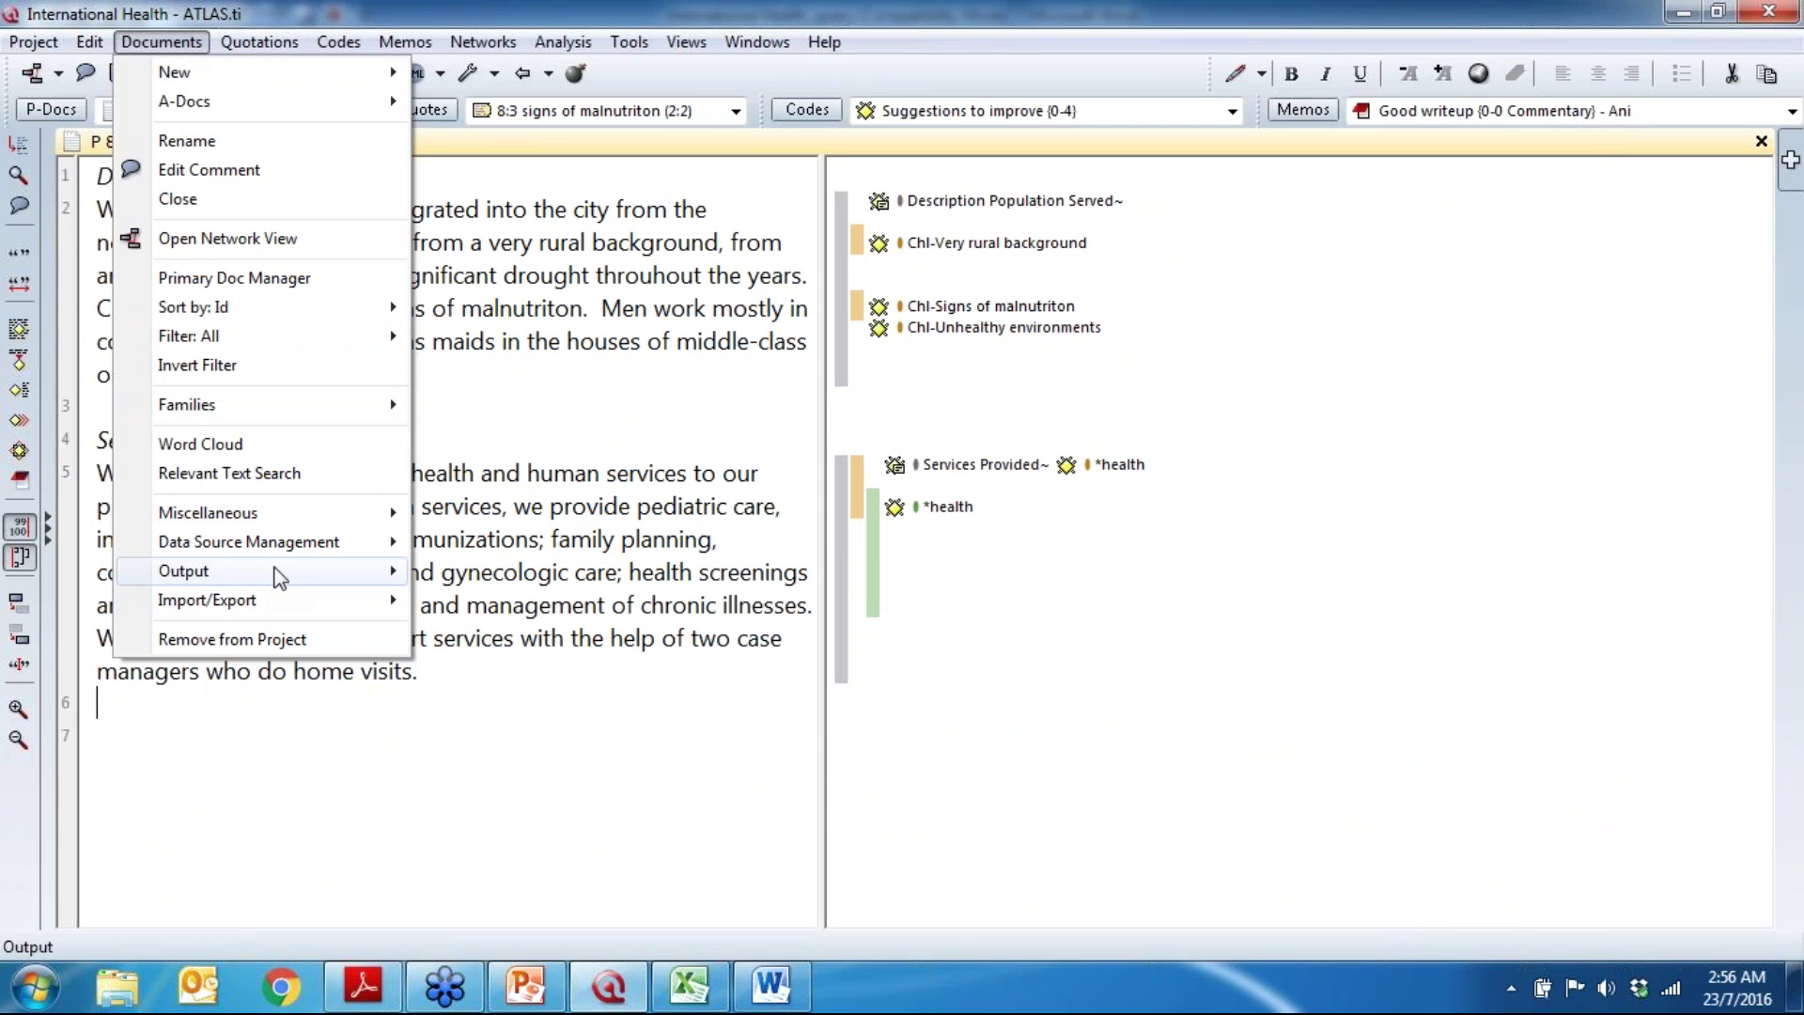
mouse_move(275, 568)
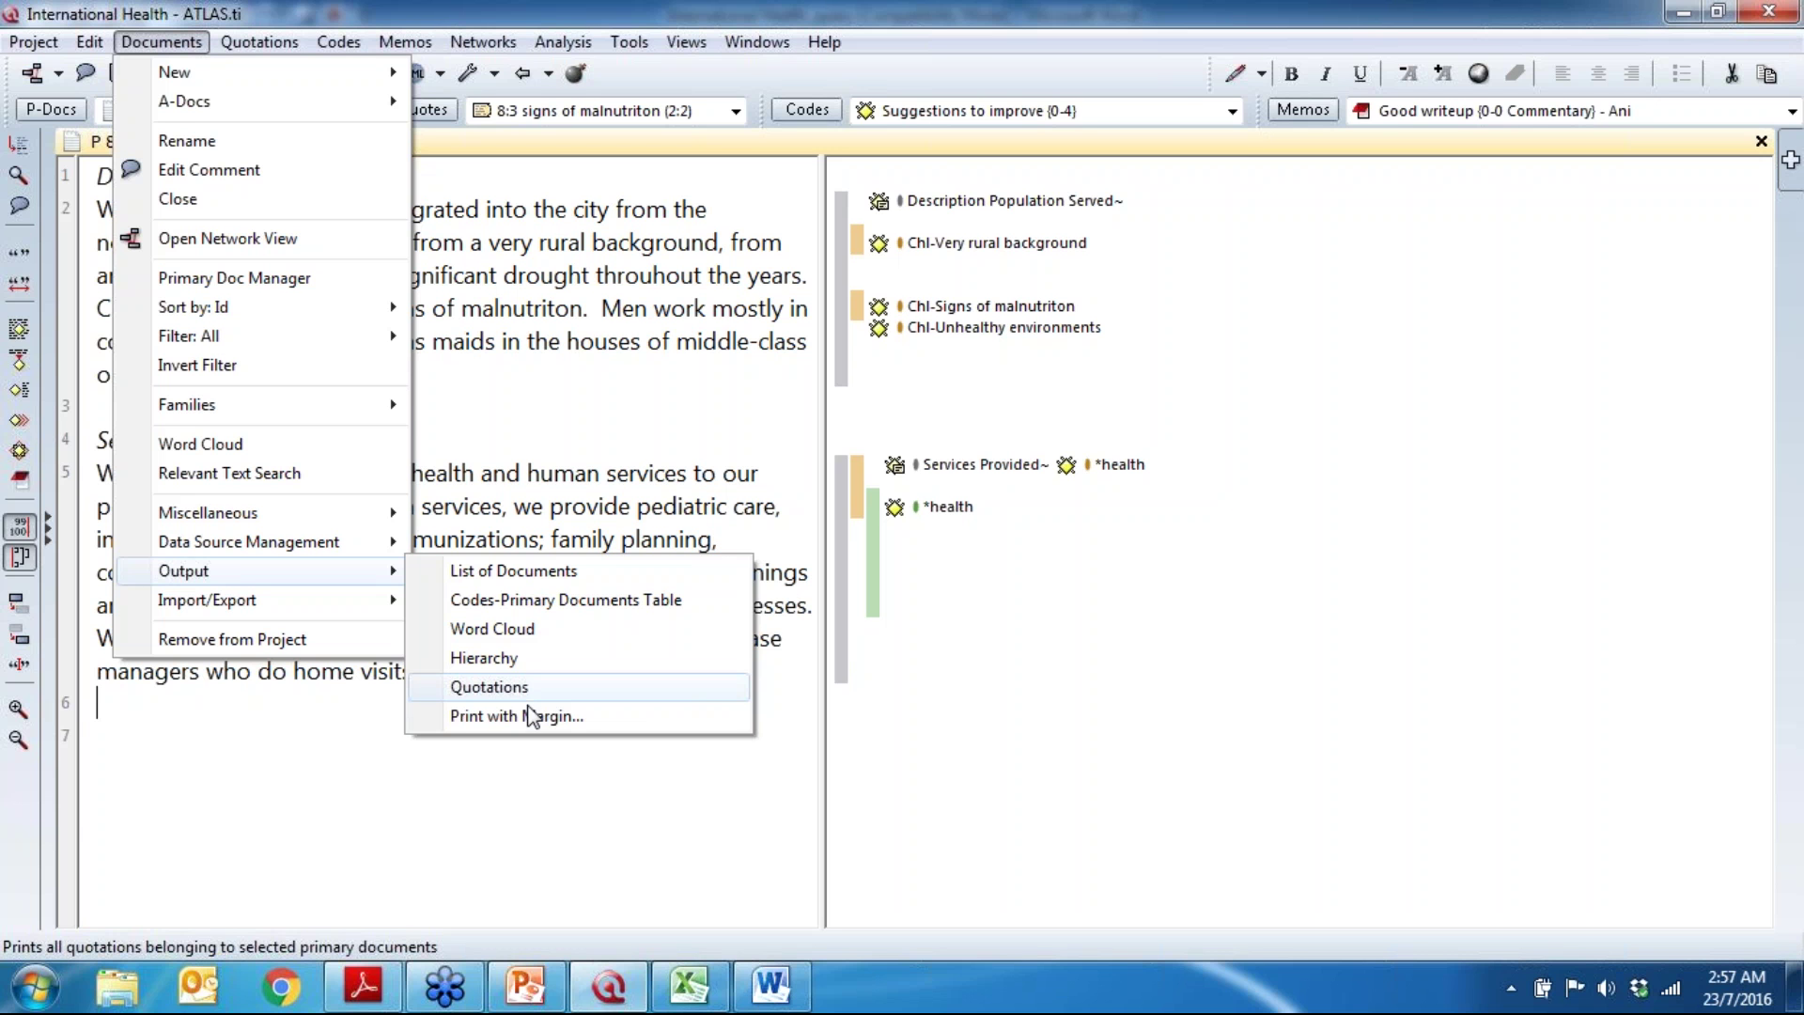
click(631, 729)
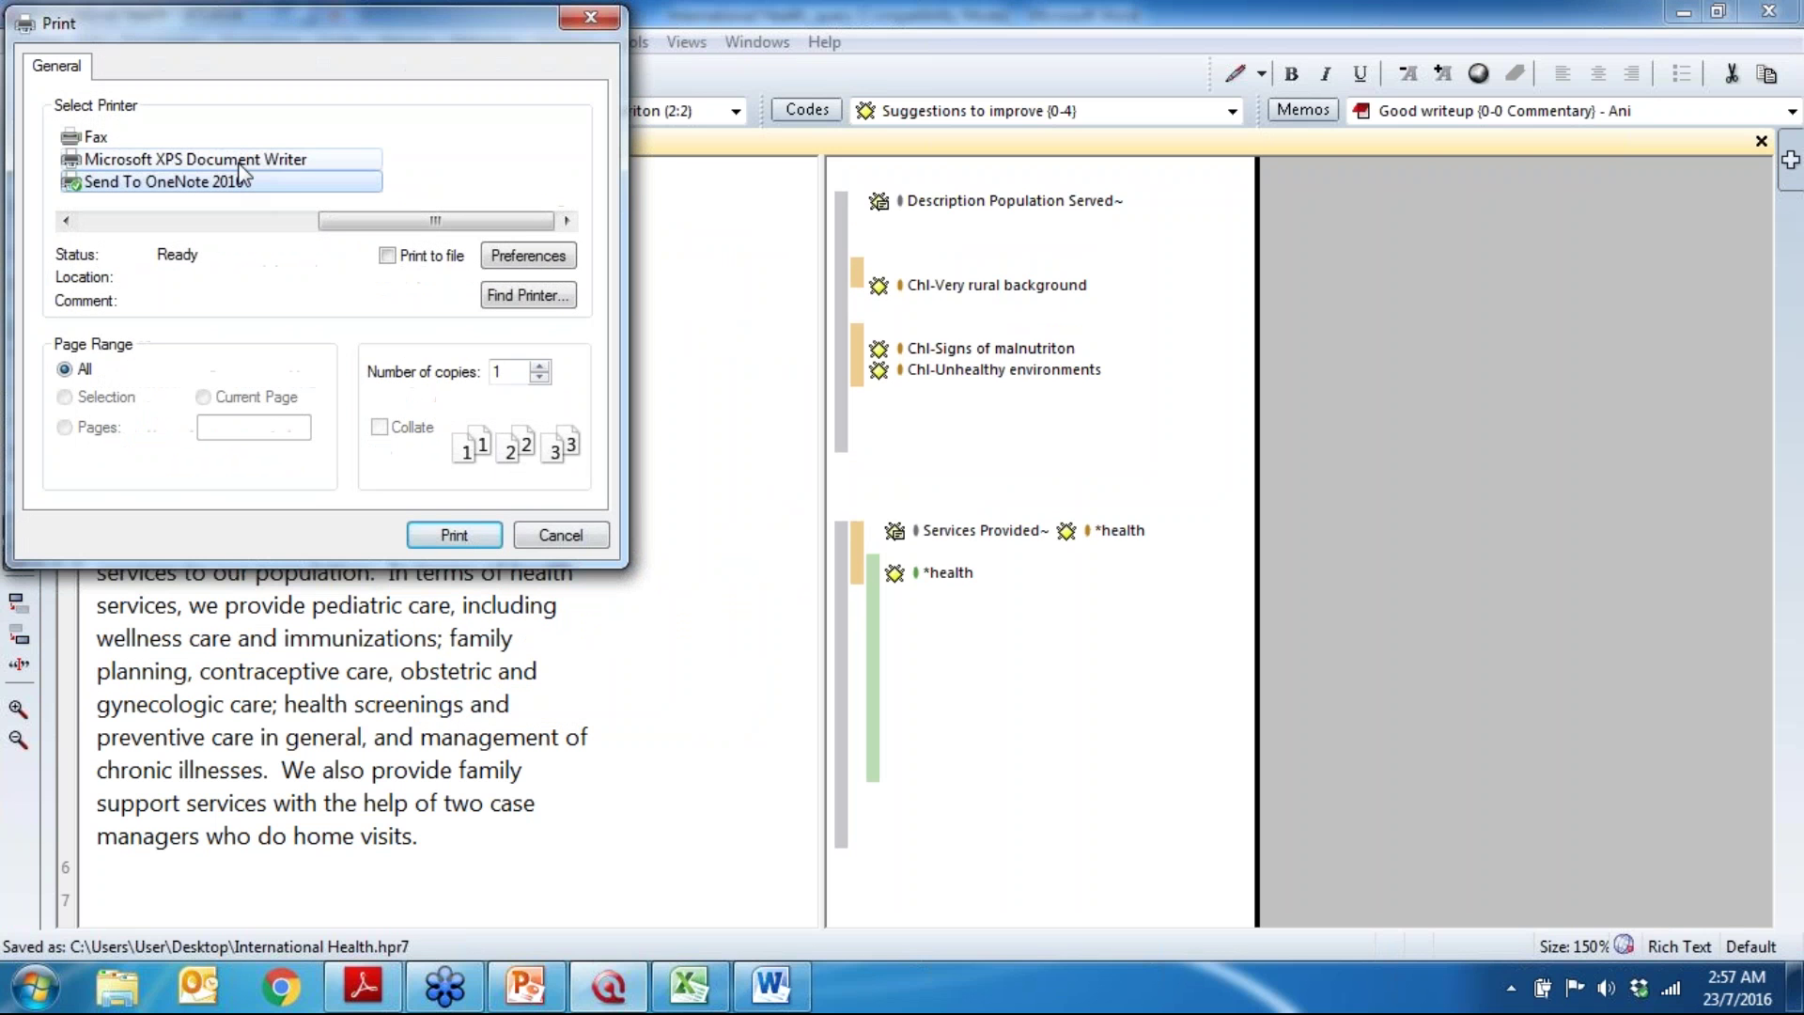
drag(338, 220, 100, 220)
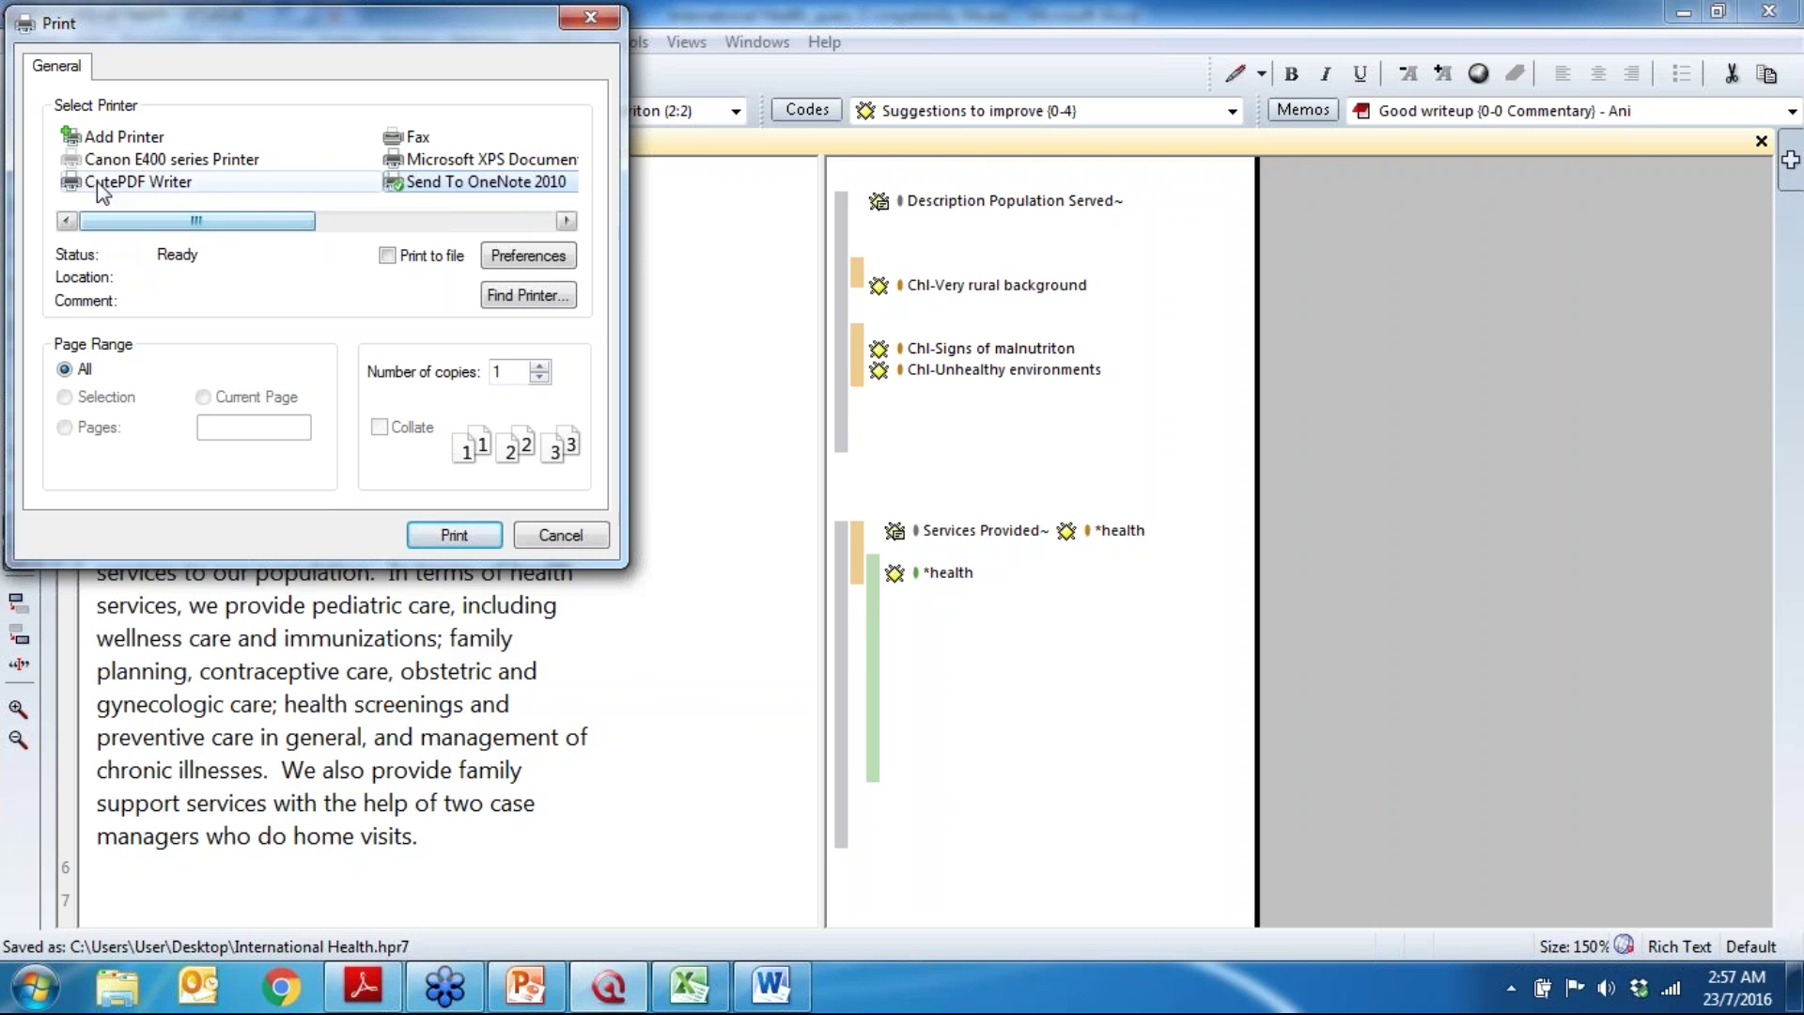
click(103, 185)
click(442, 537)
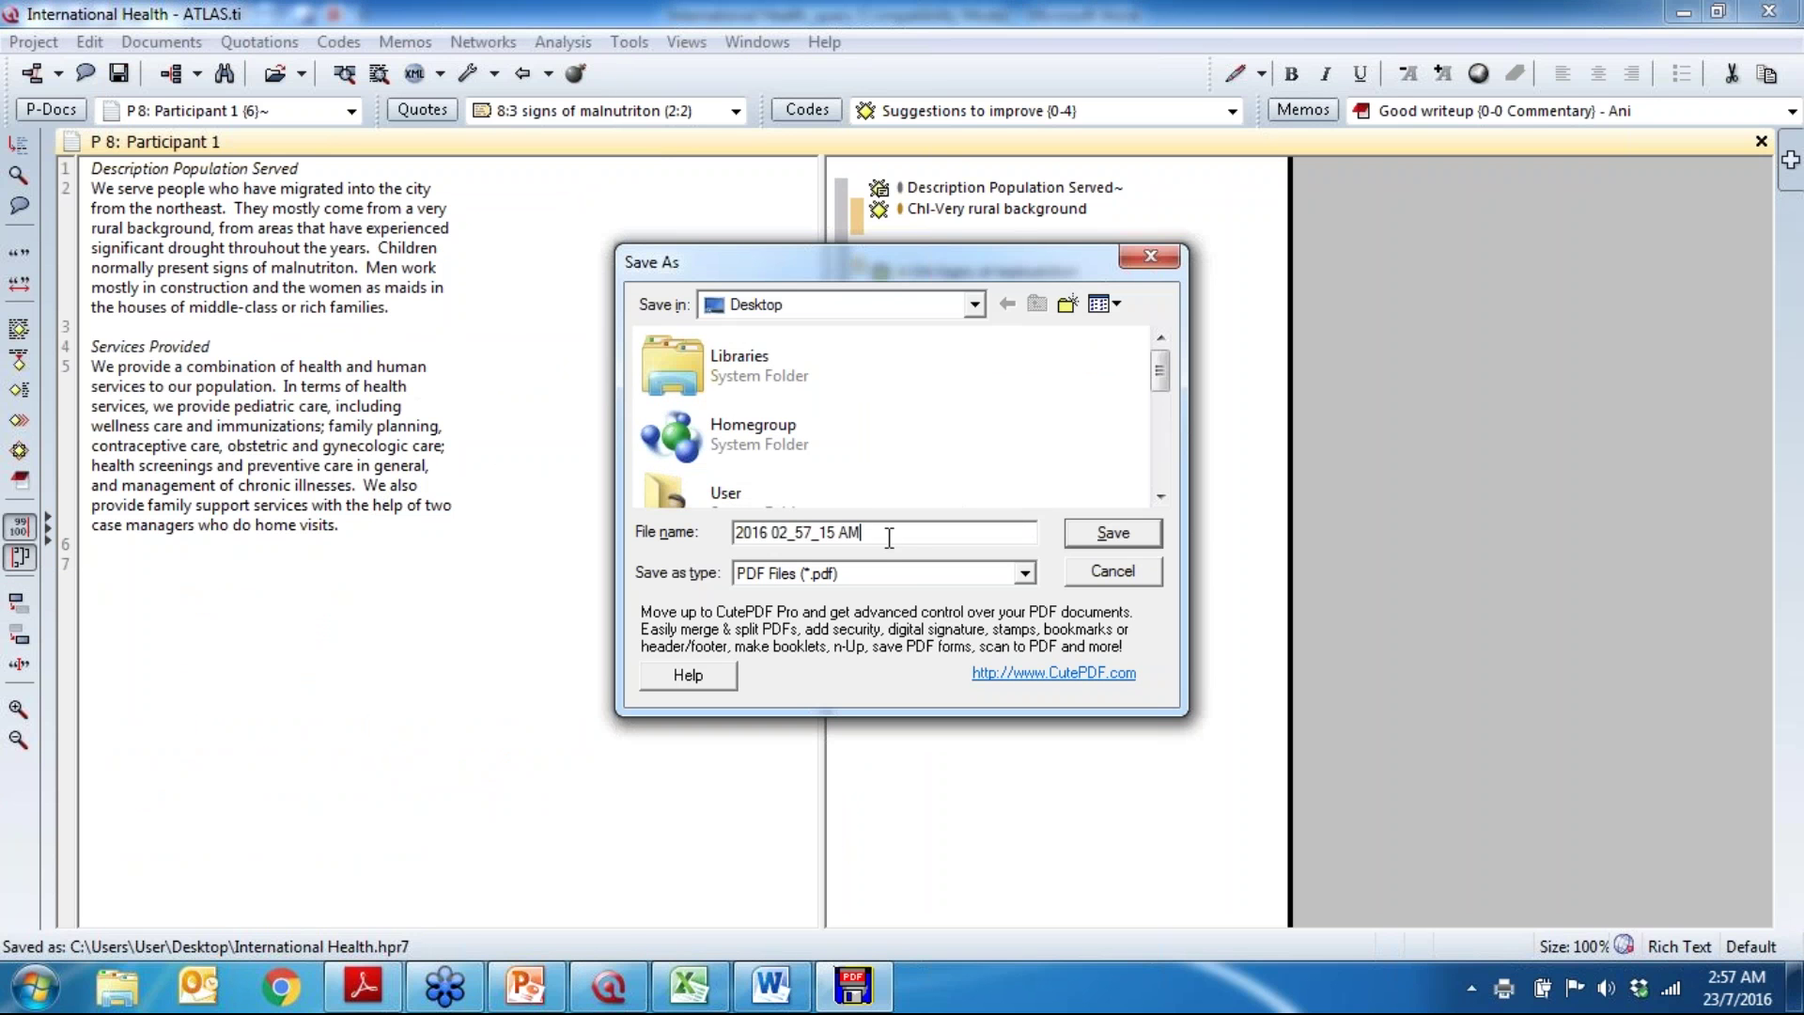
Step: Save the printed PDF to the Desktop as Doc Output and close the International Health_query document in Word
drag(888, 539, 681, 521)
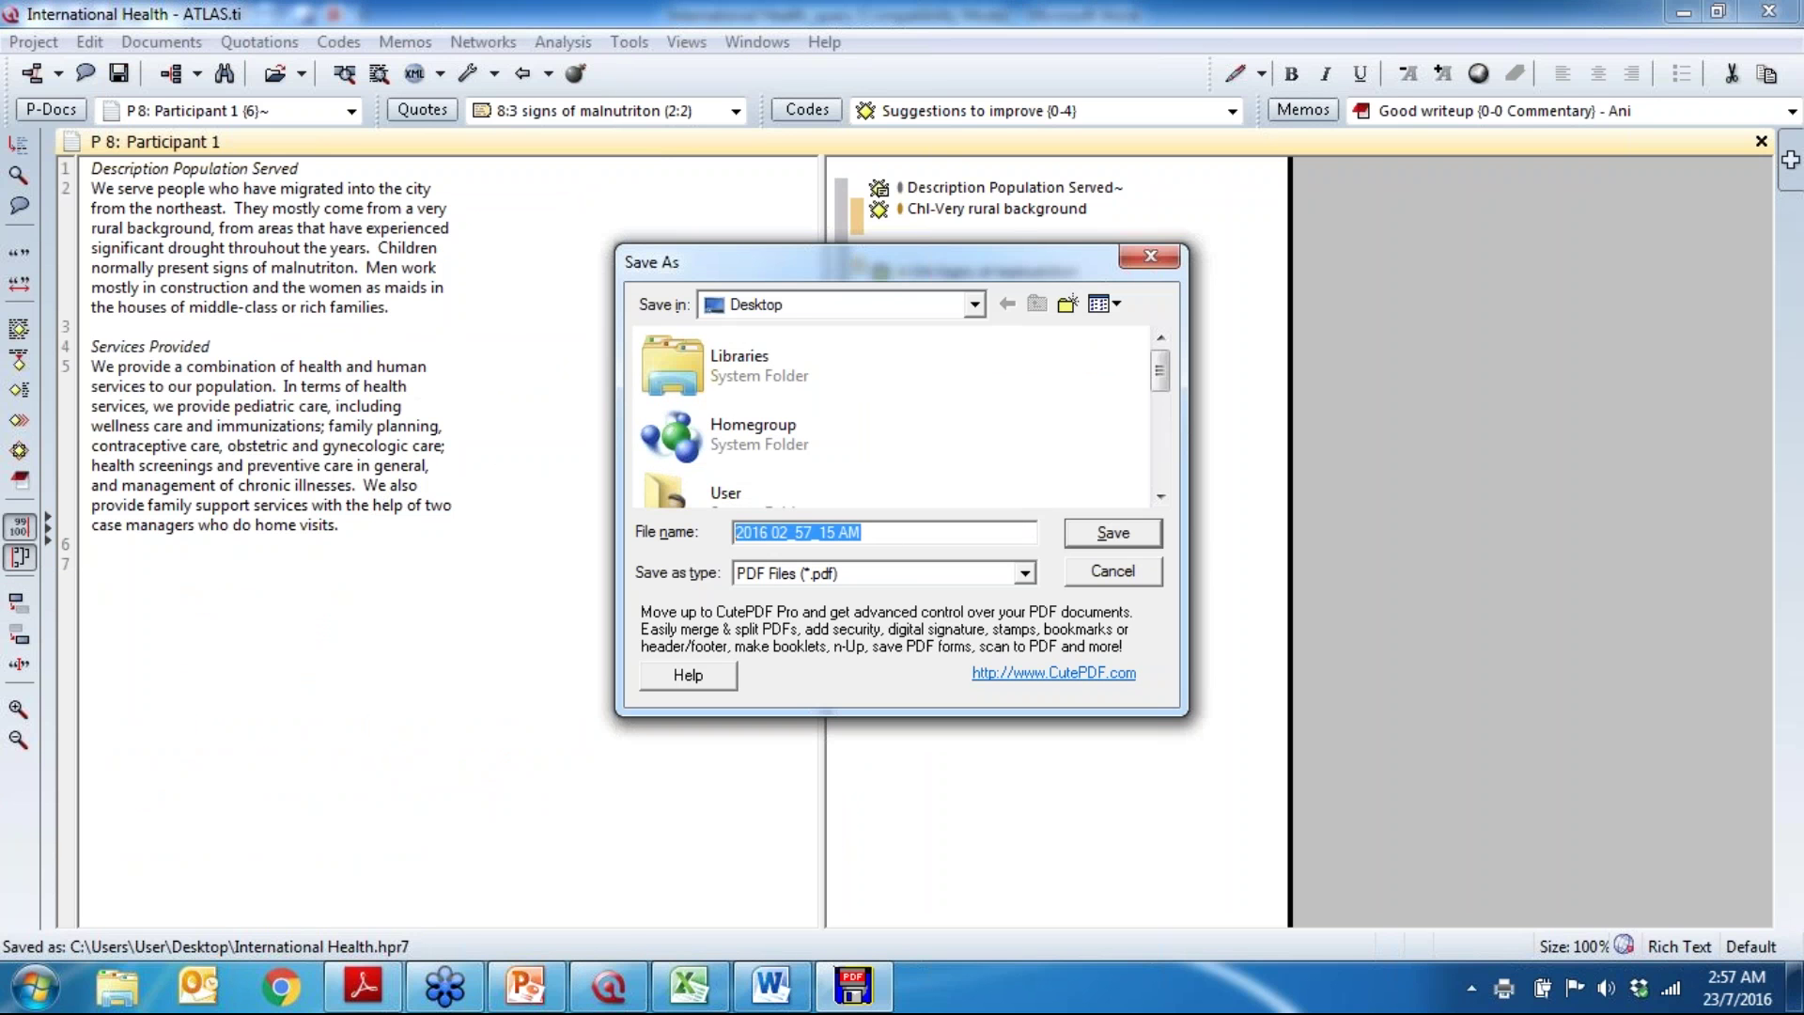
text(Do)
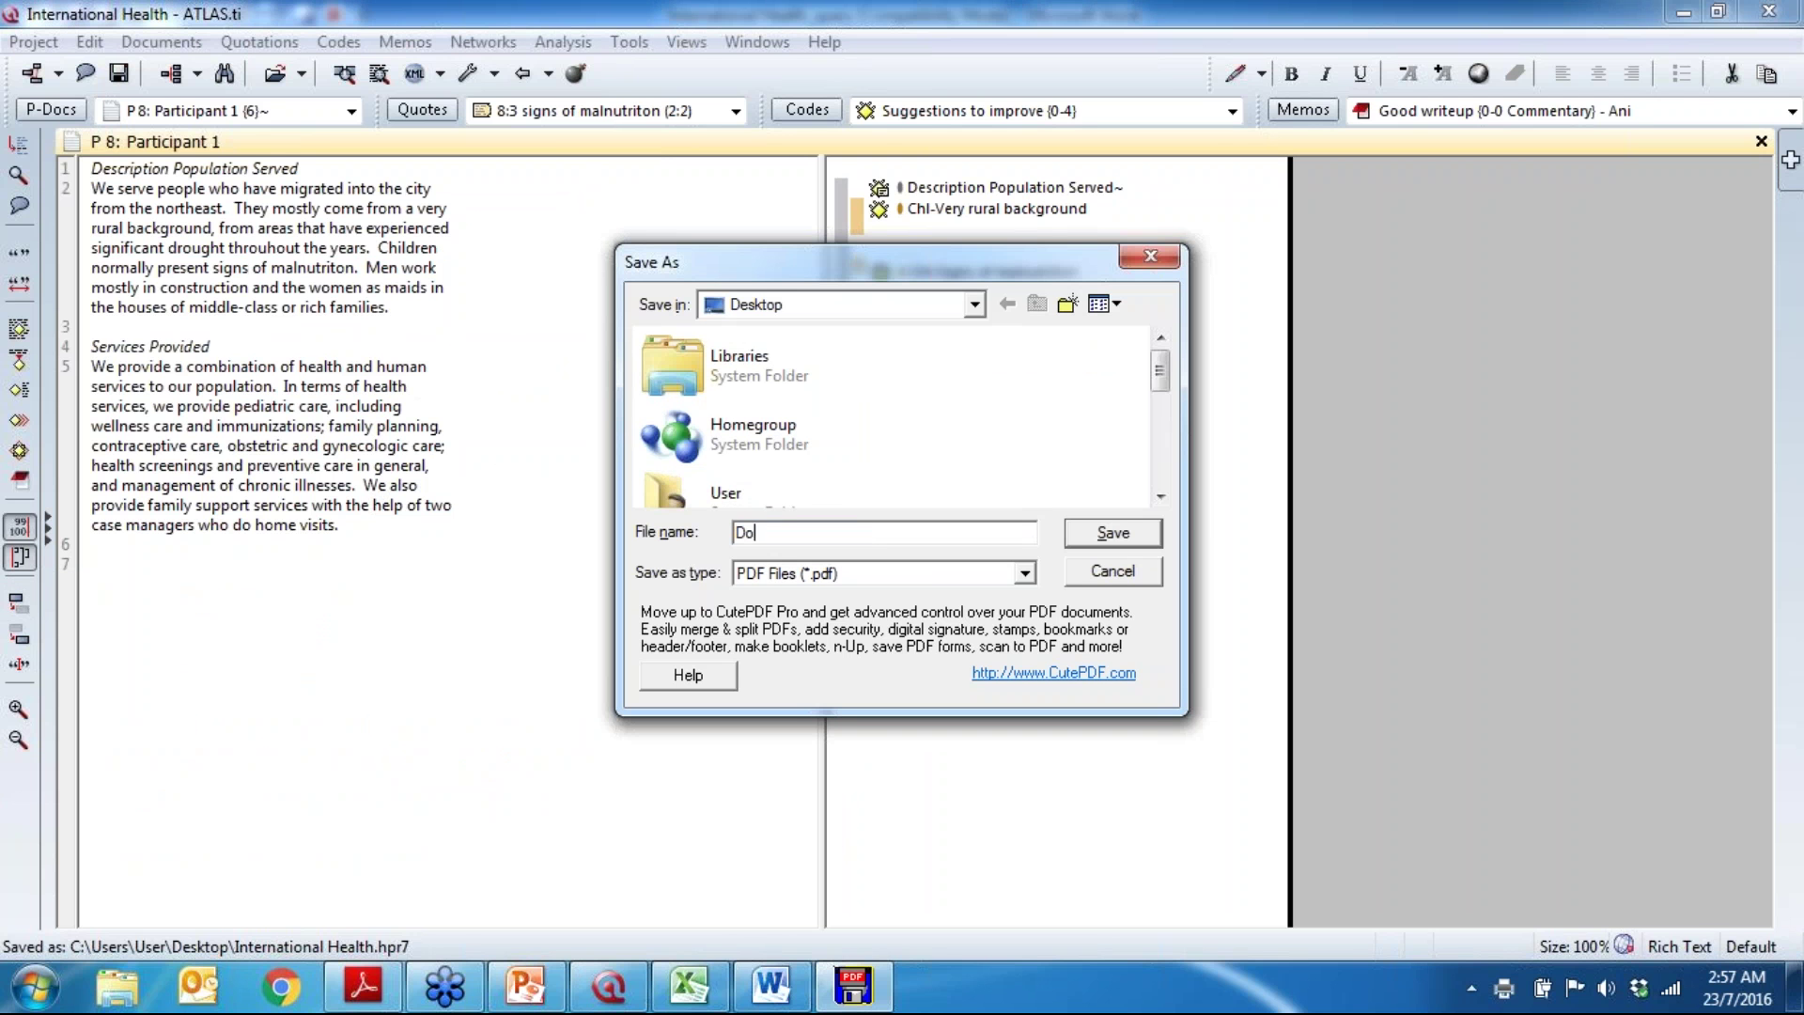
text(c Output)
key(Return)
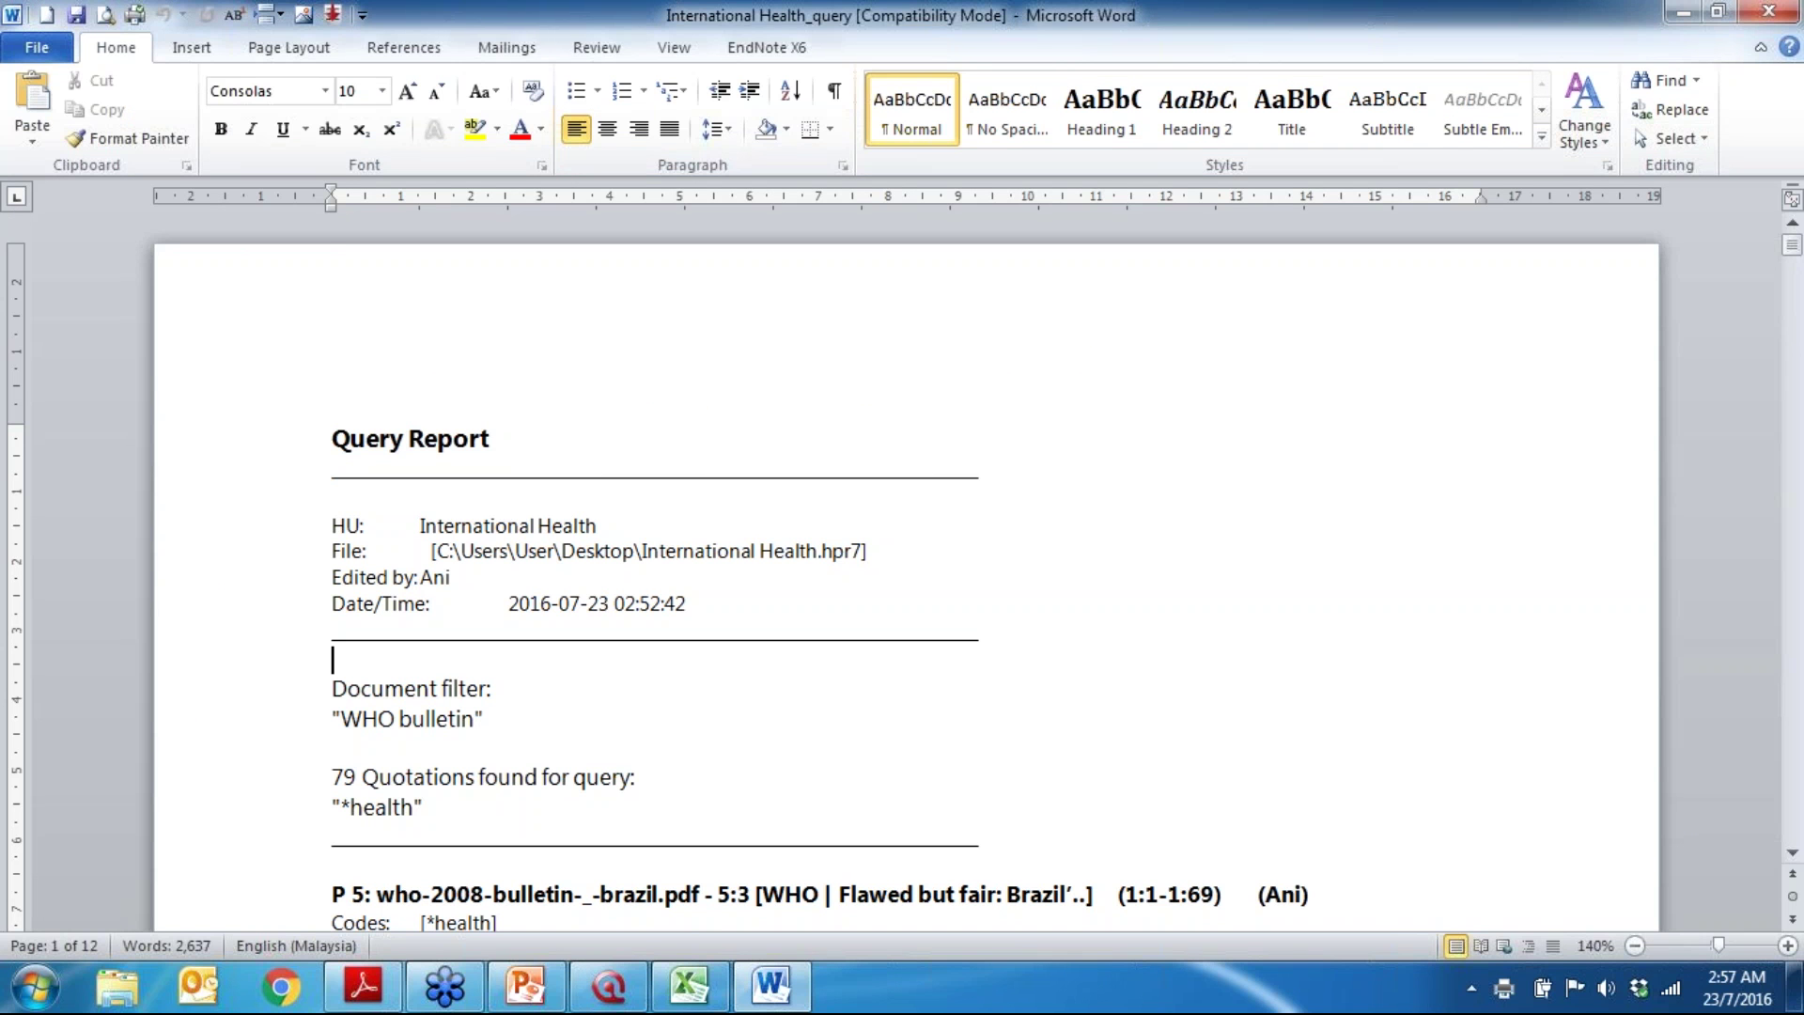
click(1758, 13)
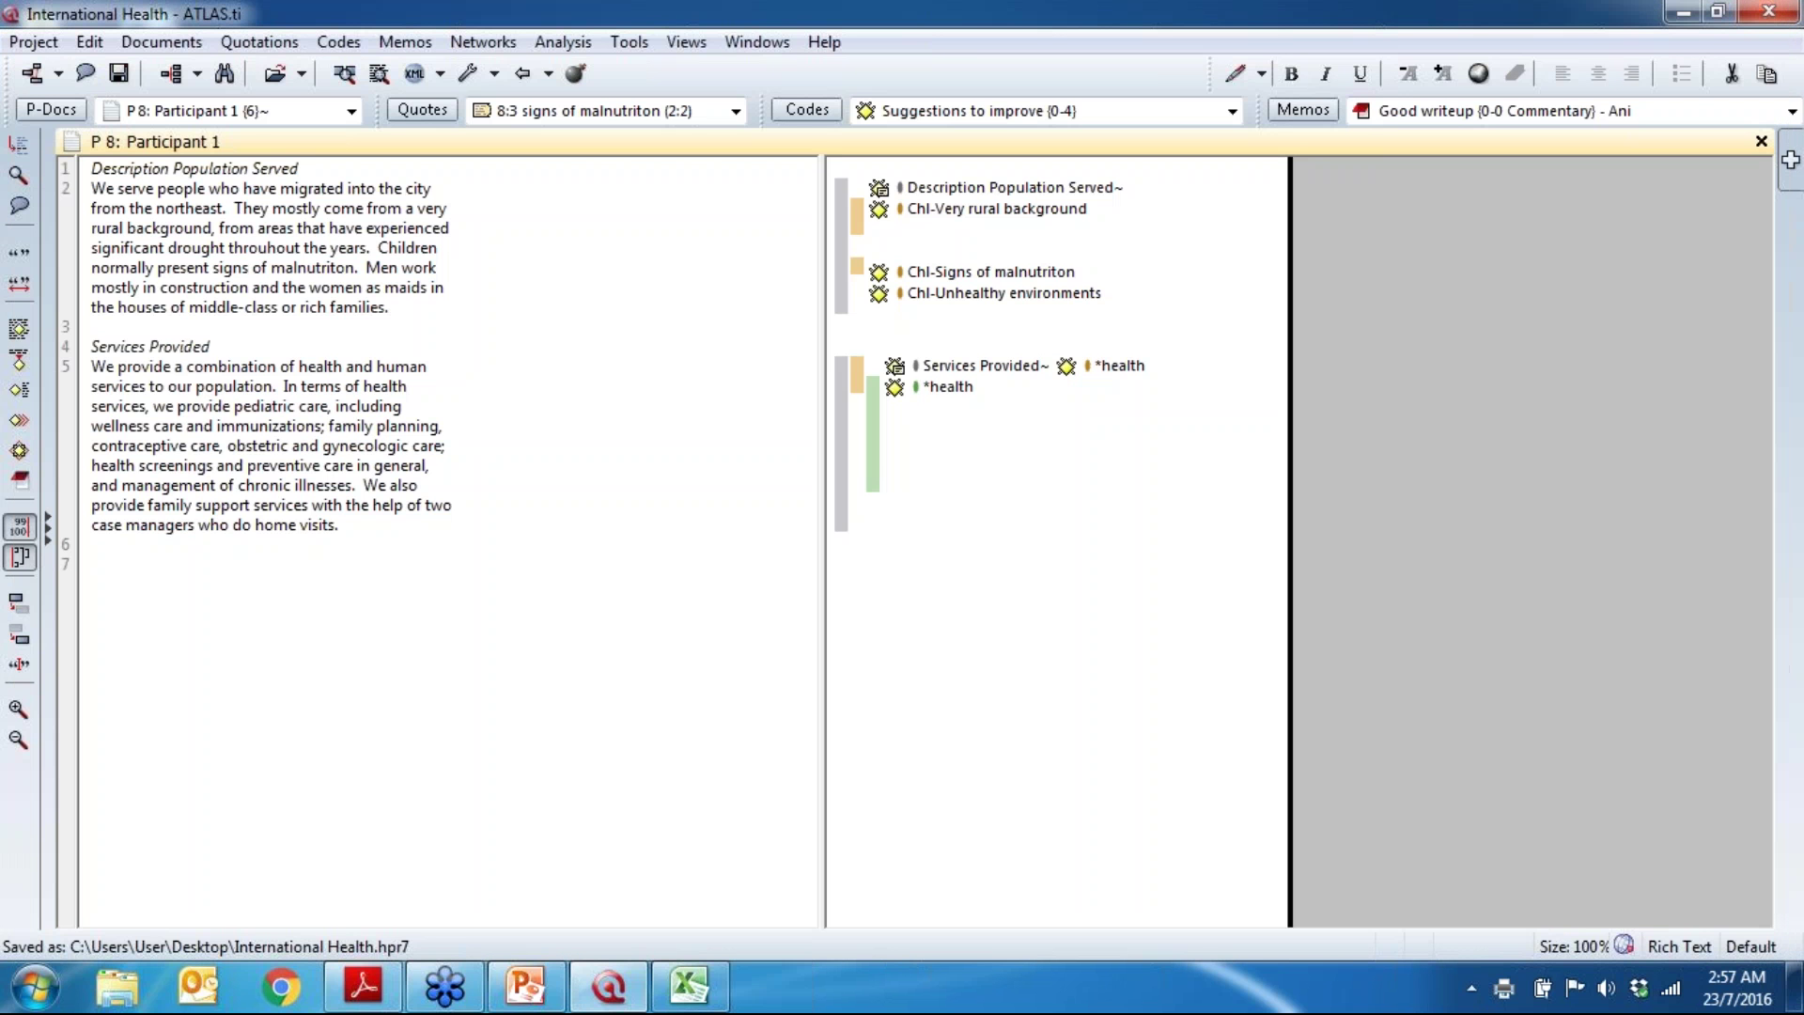
click(162, 41)
mouse_move(354, 568)
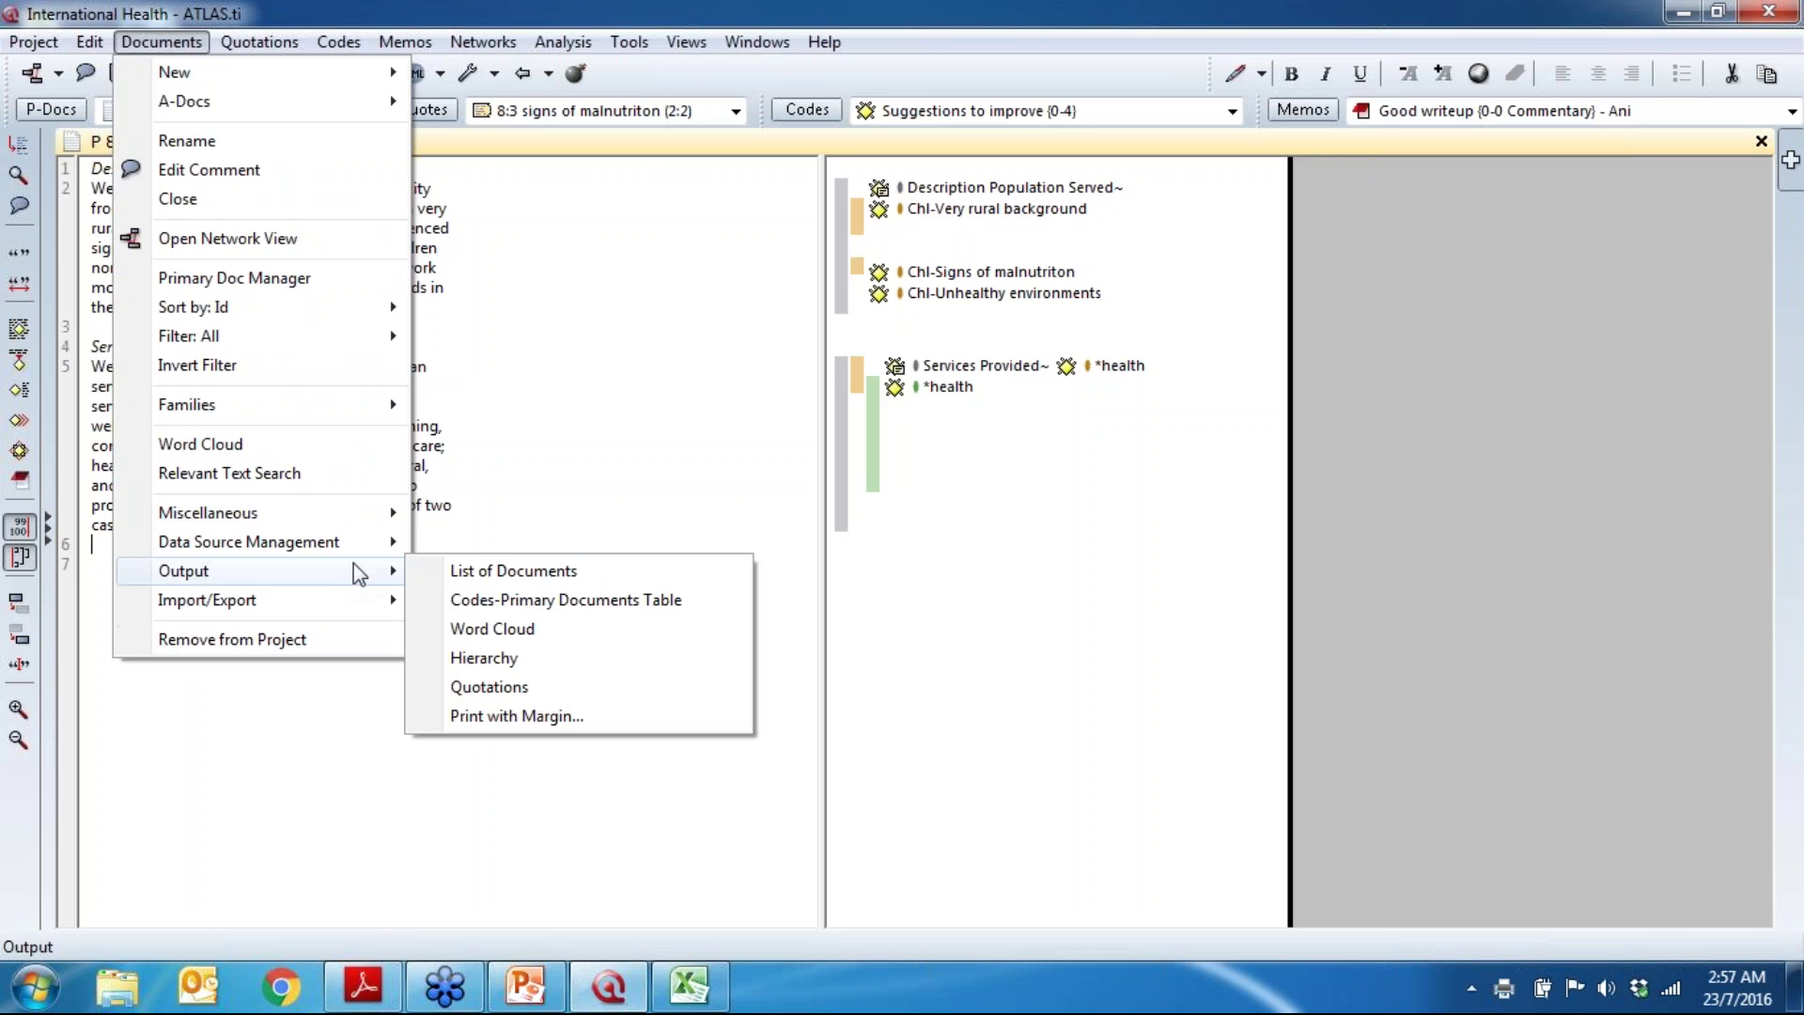
click(564, 717)
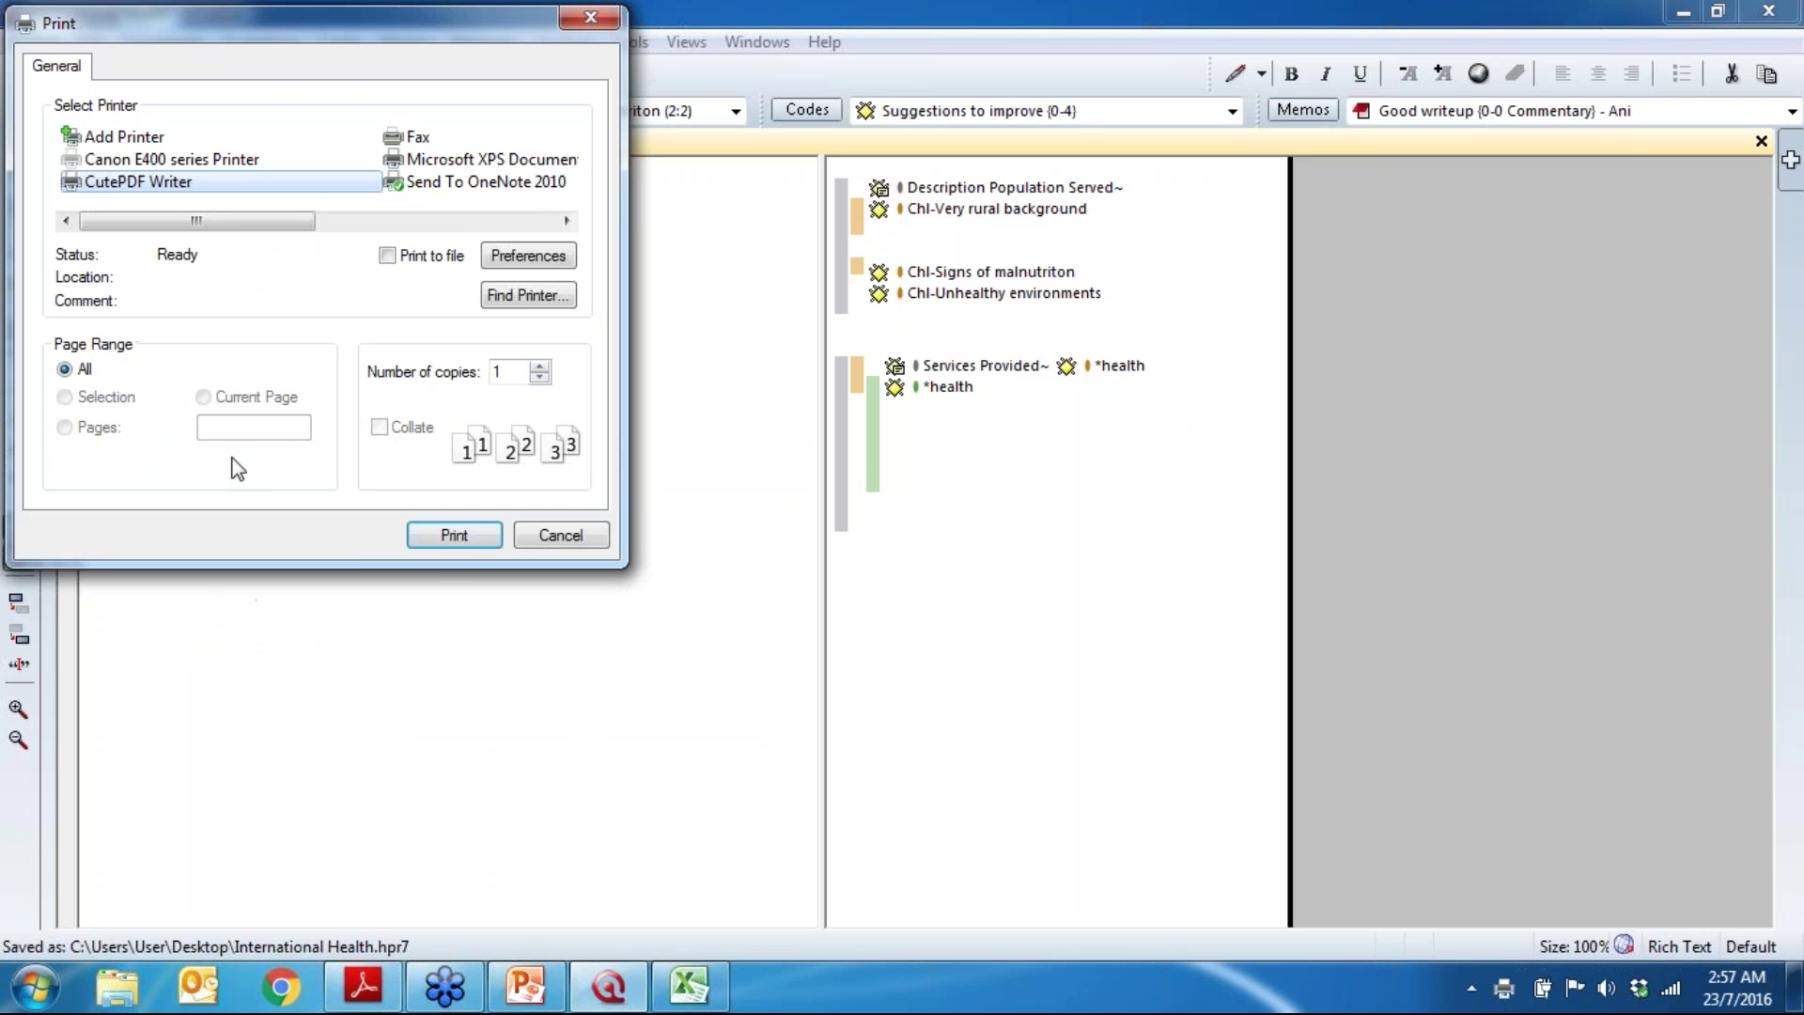
click(437, 538)
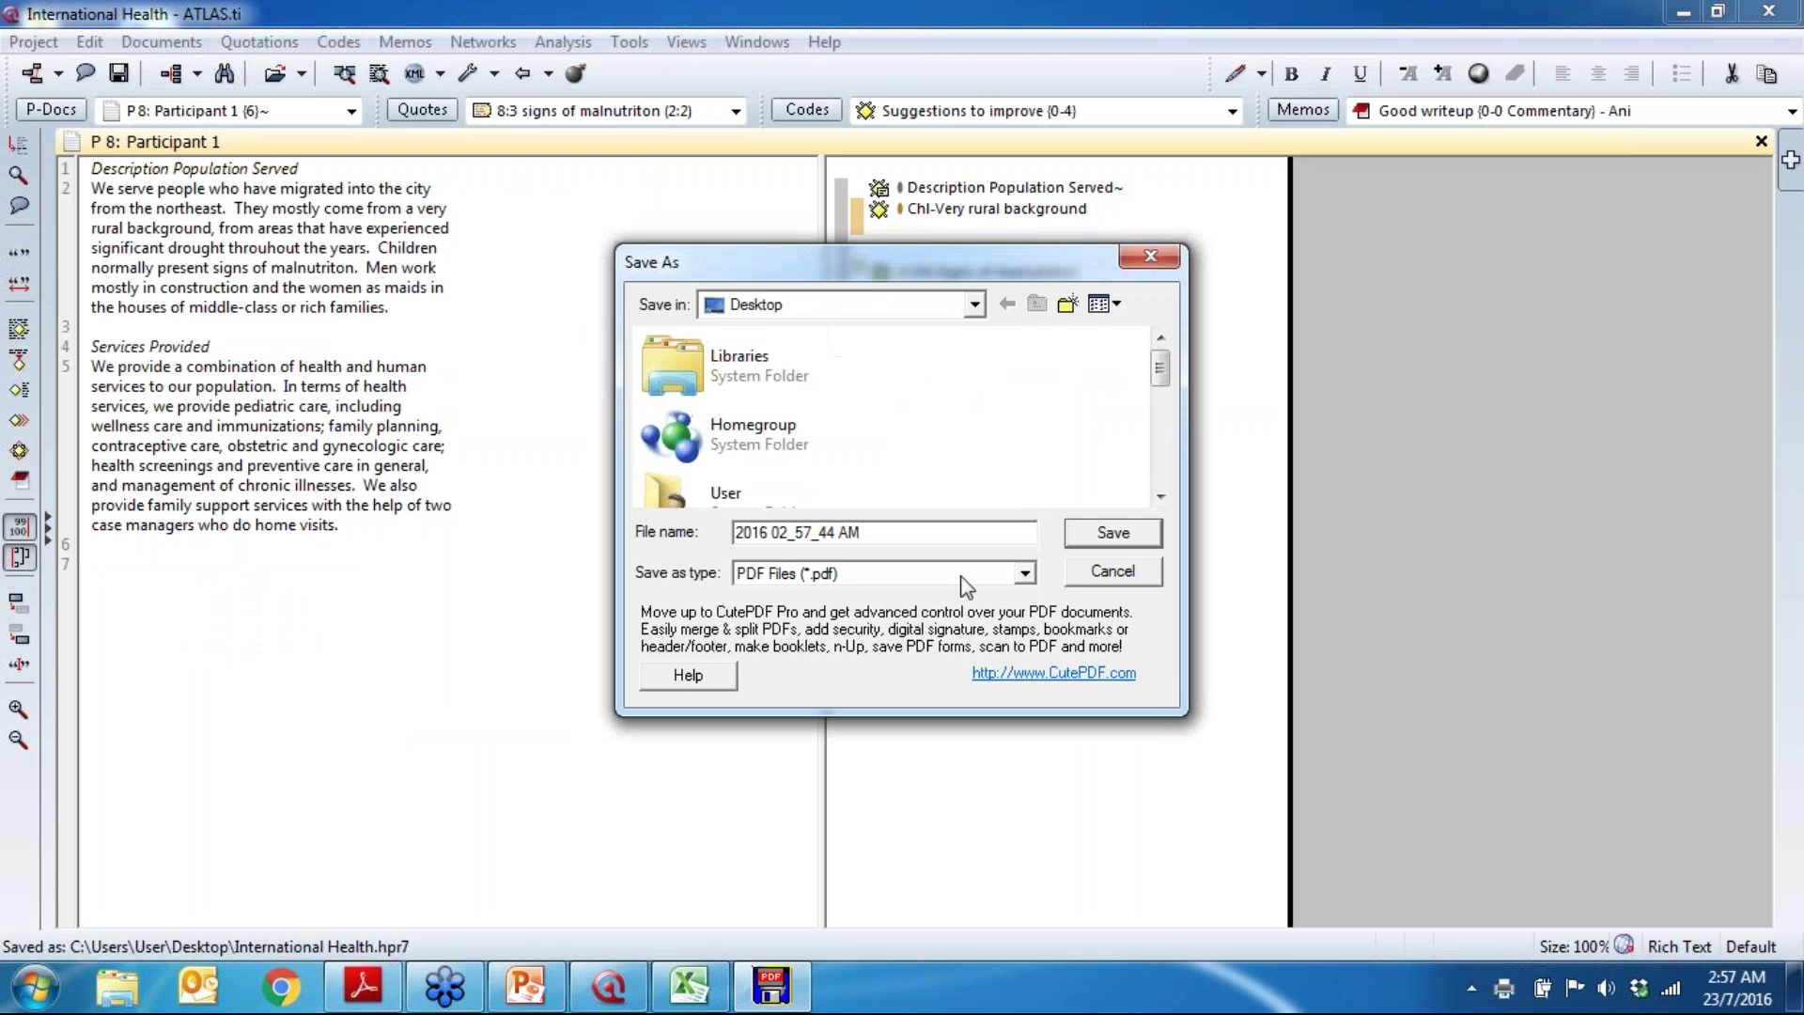
click(1100, 581)
Step: Open the Doc Output PDF from the desktop, examine its document details and the printed text with coding margin, and close it
click(1681, 12)
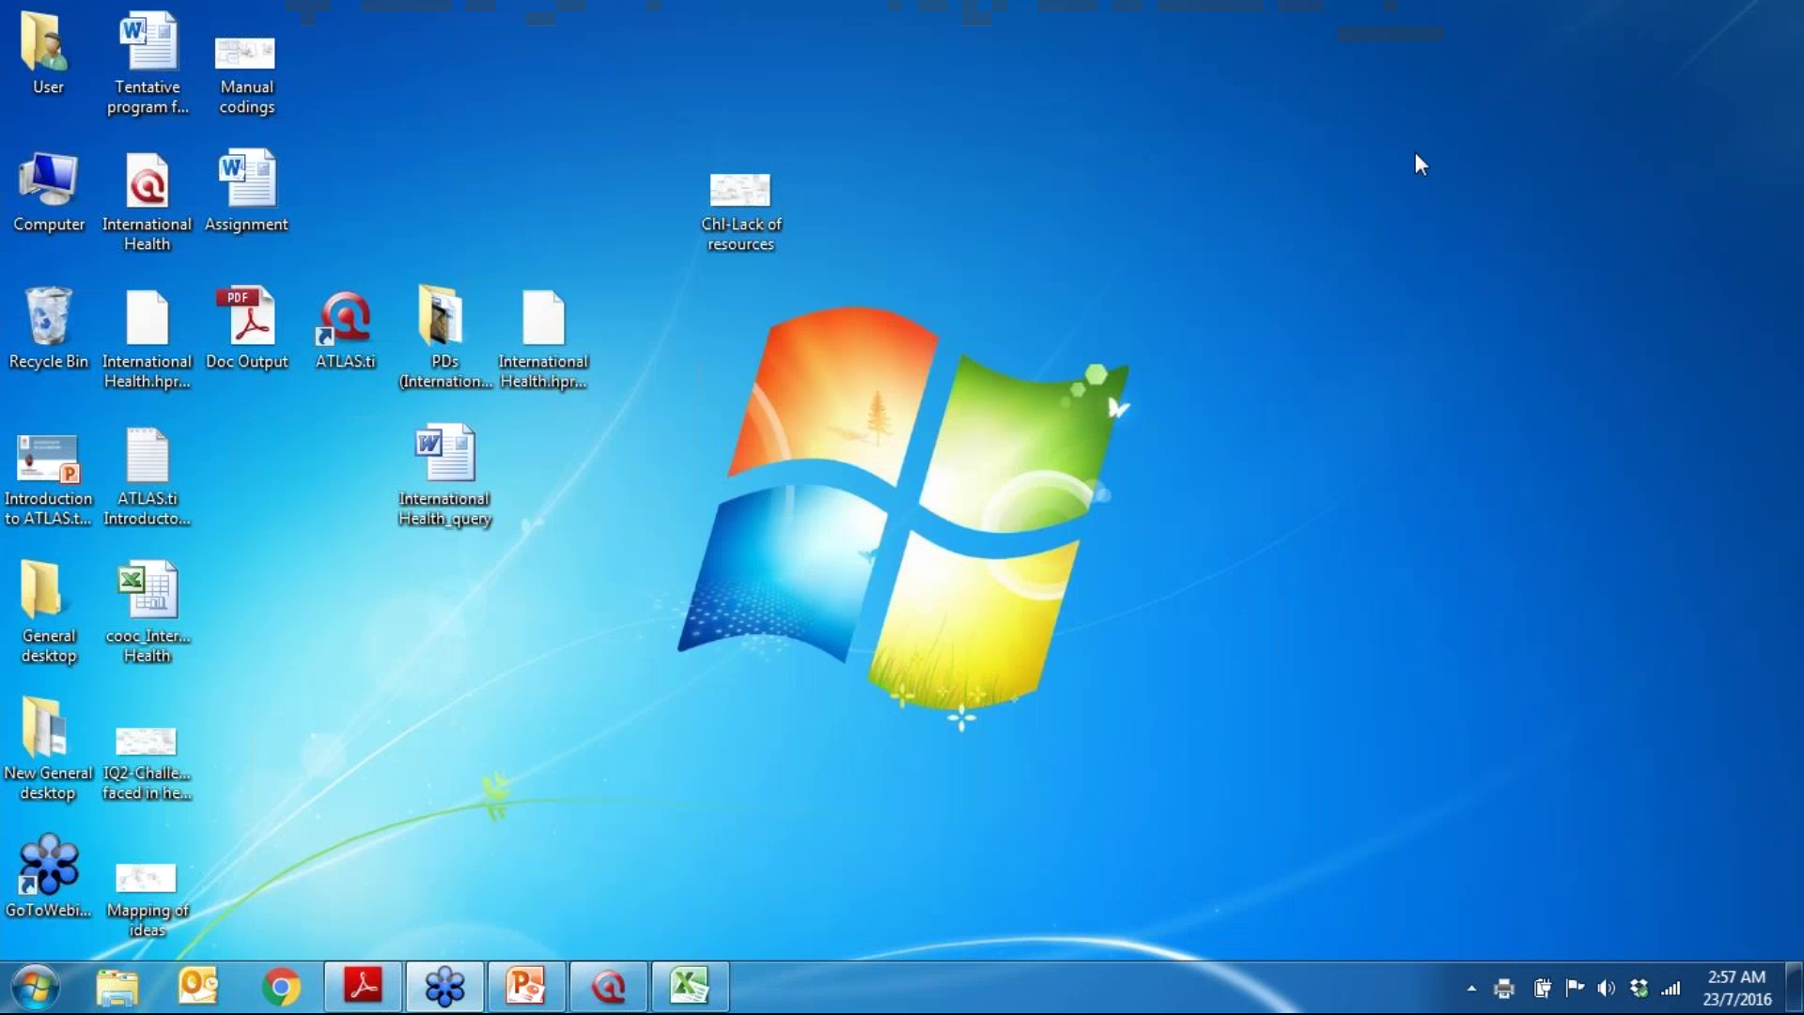
double_click(246, 324)
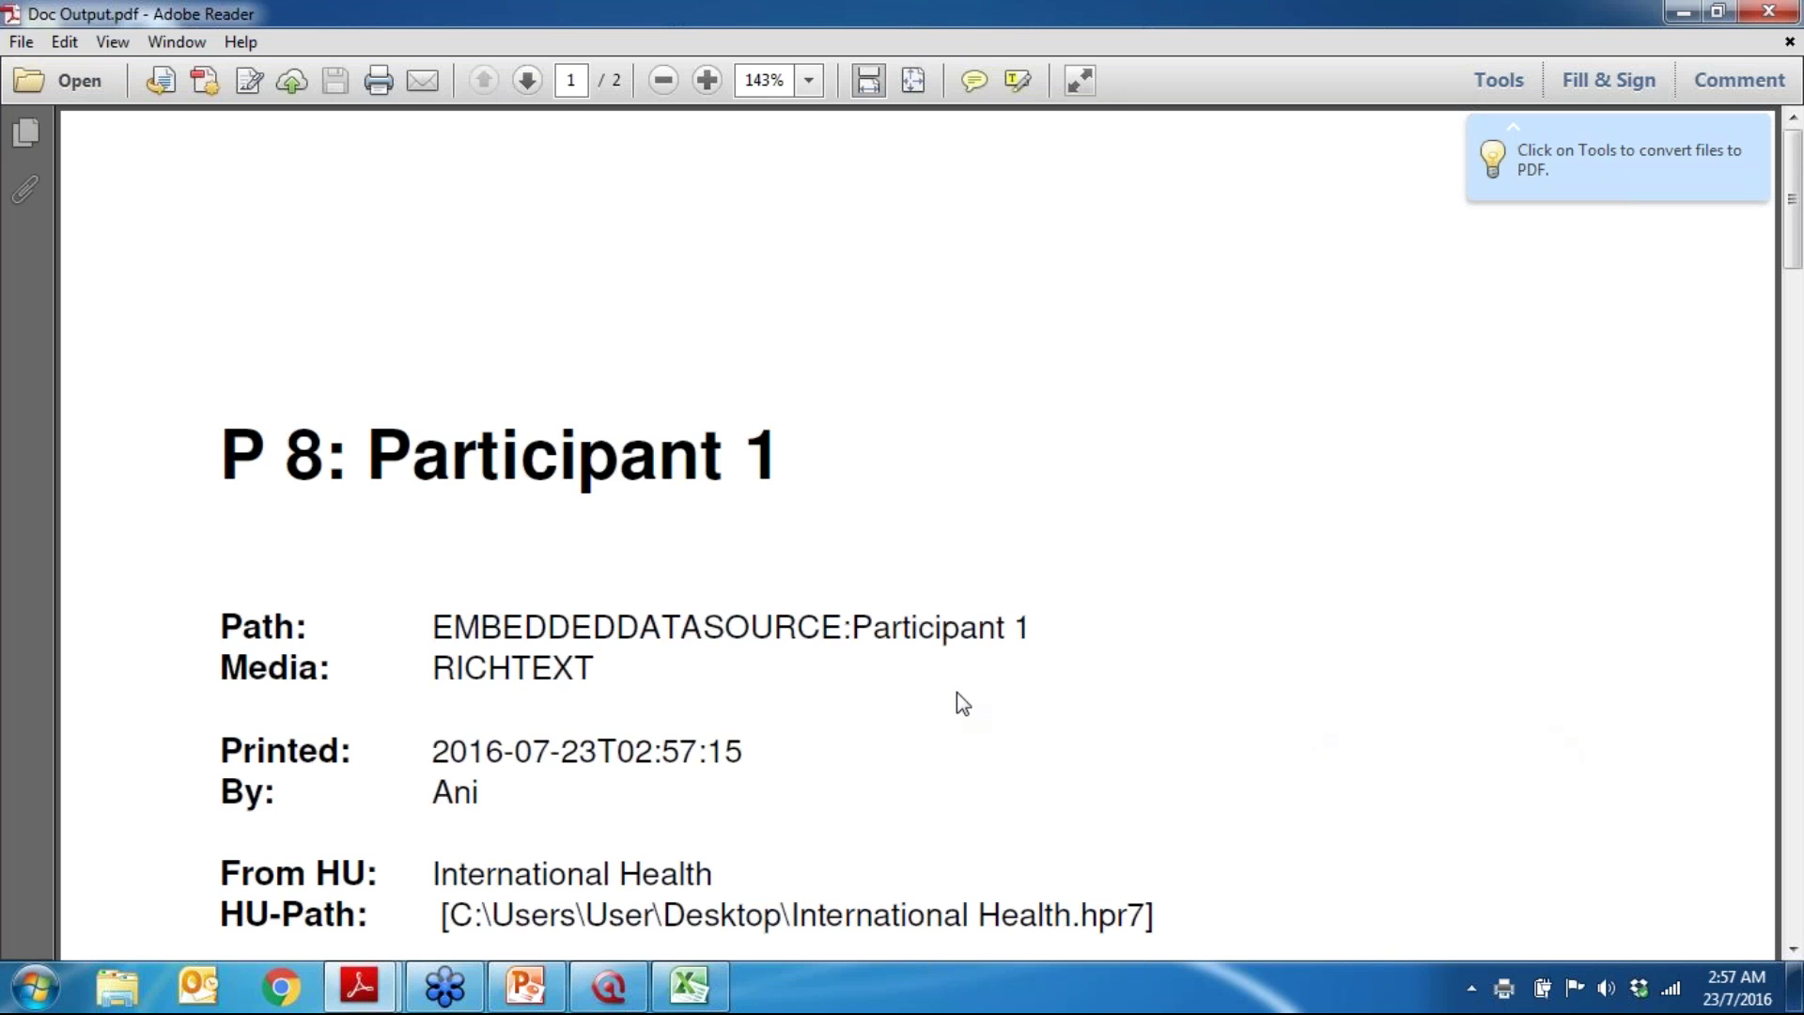
scroll(957, 692, down, 3)
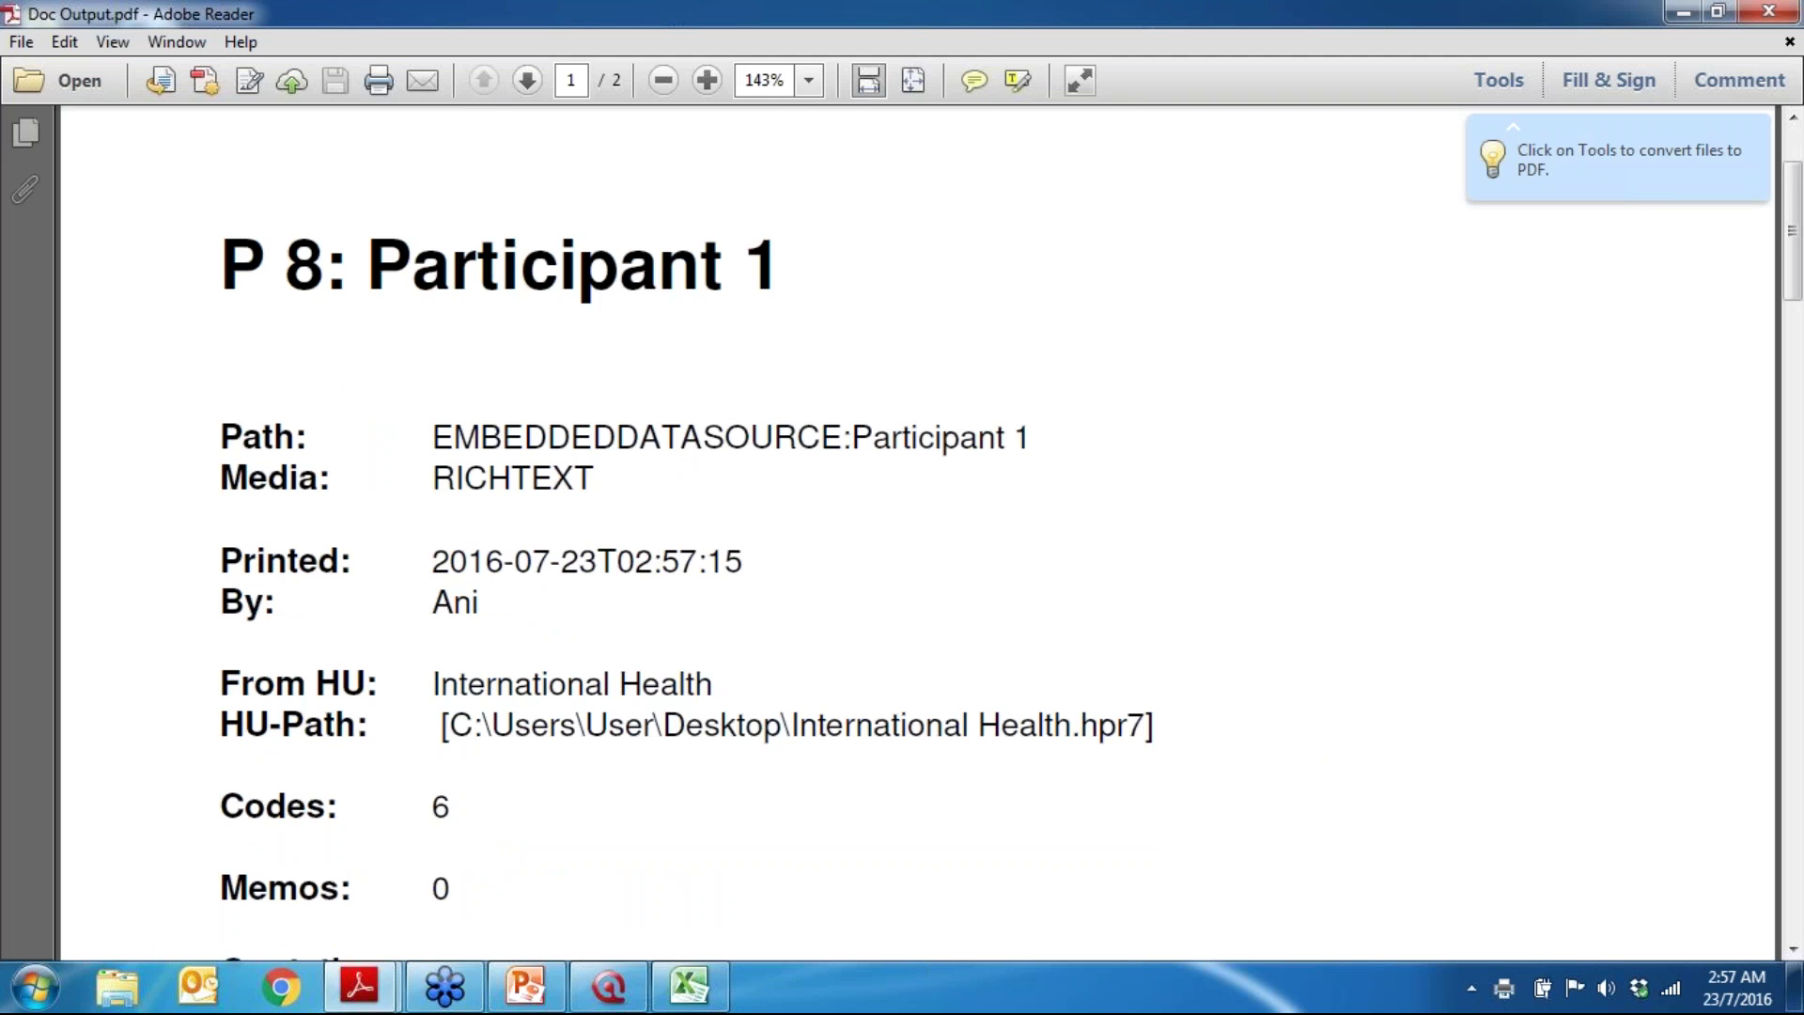
scroll(778, 598, down, 1)
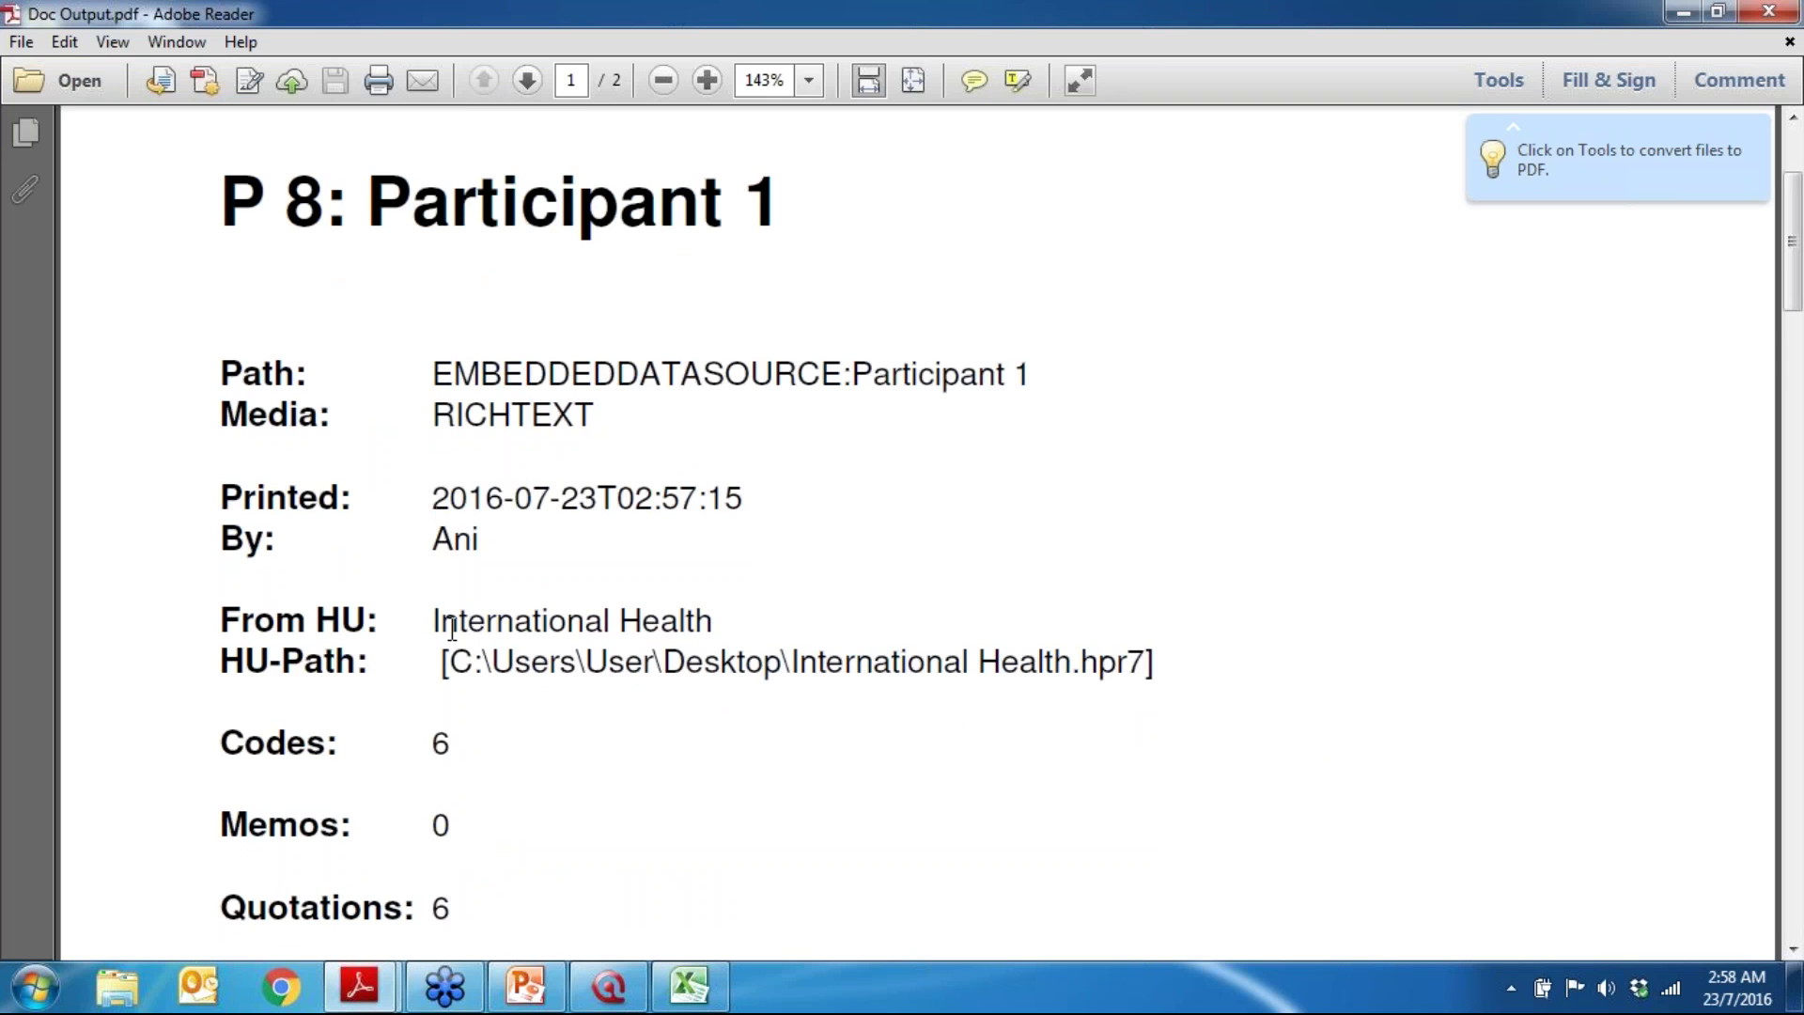
drag(438, 625, 491, 668)
scroll(757, 716, down, 10)
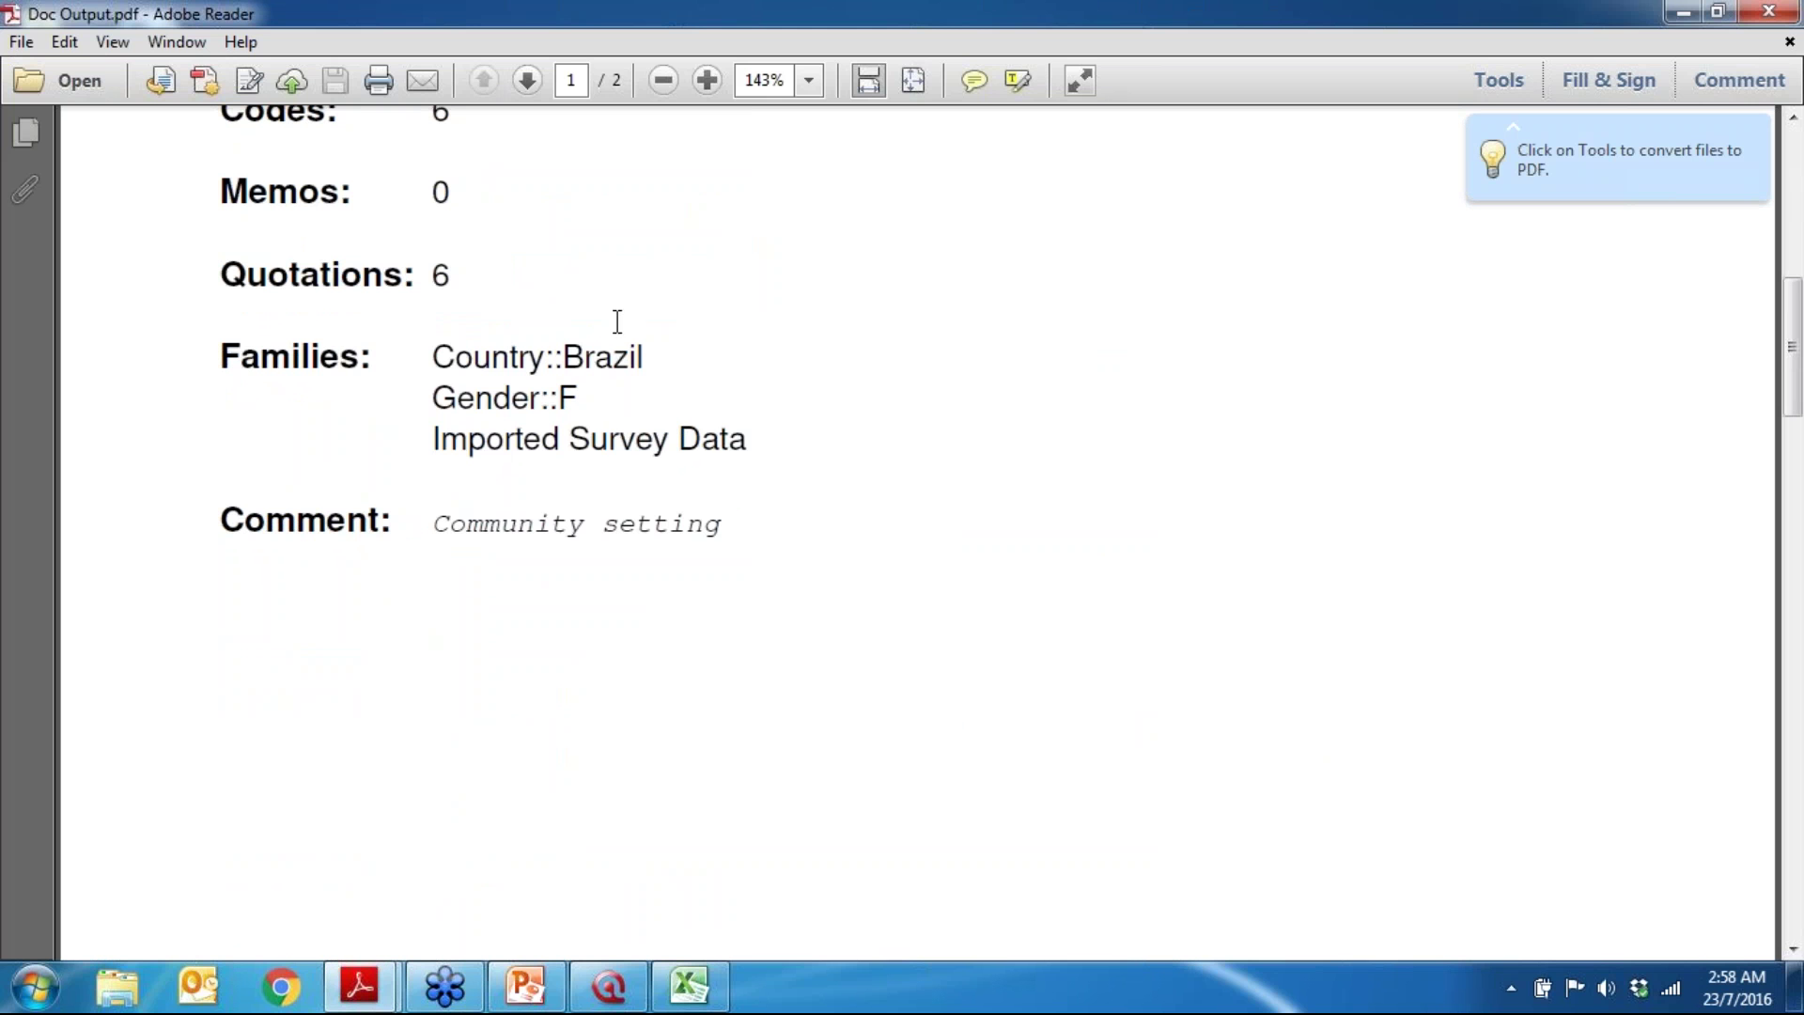
scroll(1256, 572, down, 15)
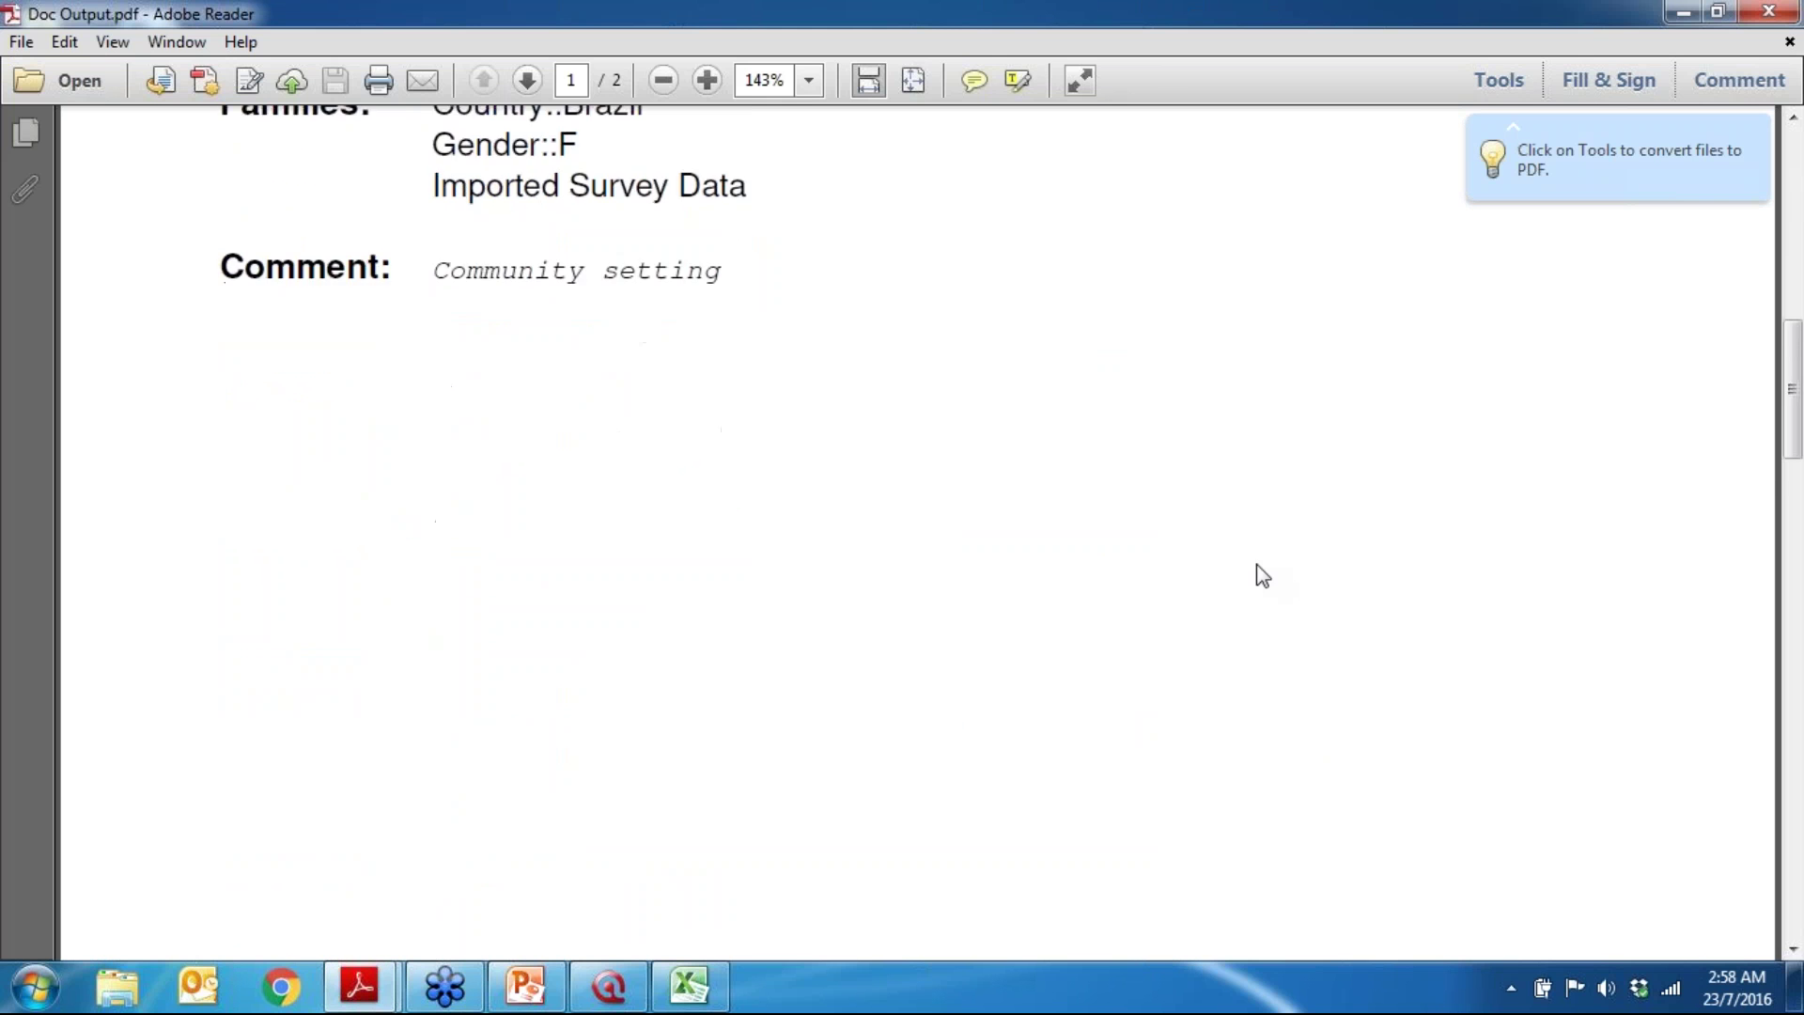
scroll(917, 533, down, 5)
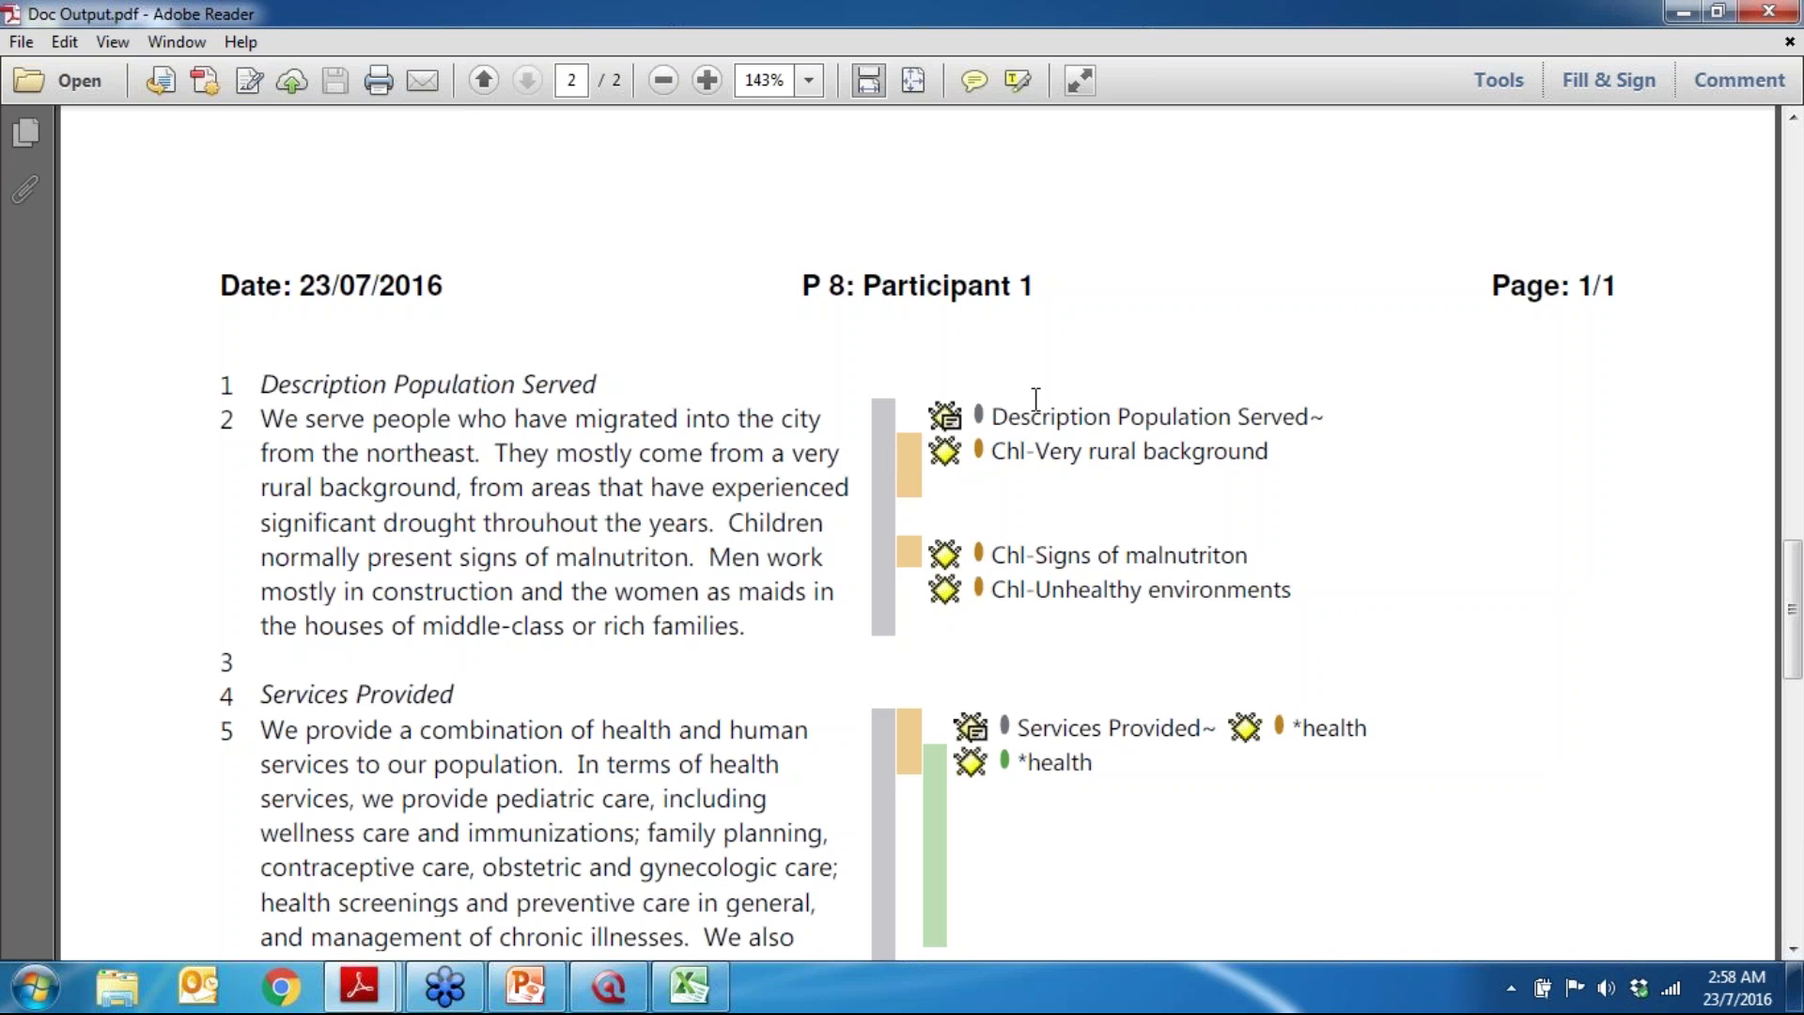
scroll(1055, 471, down, 10)
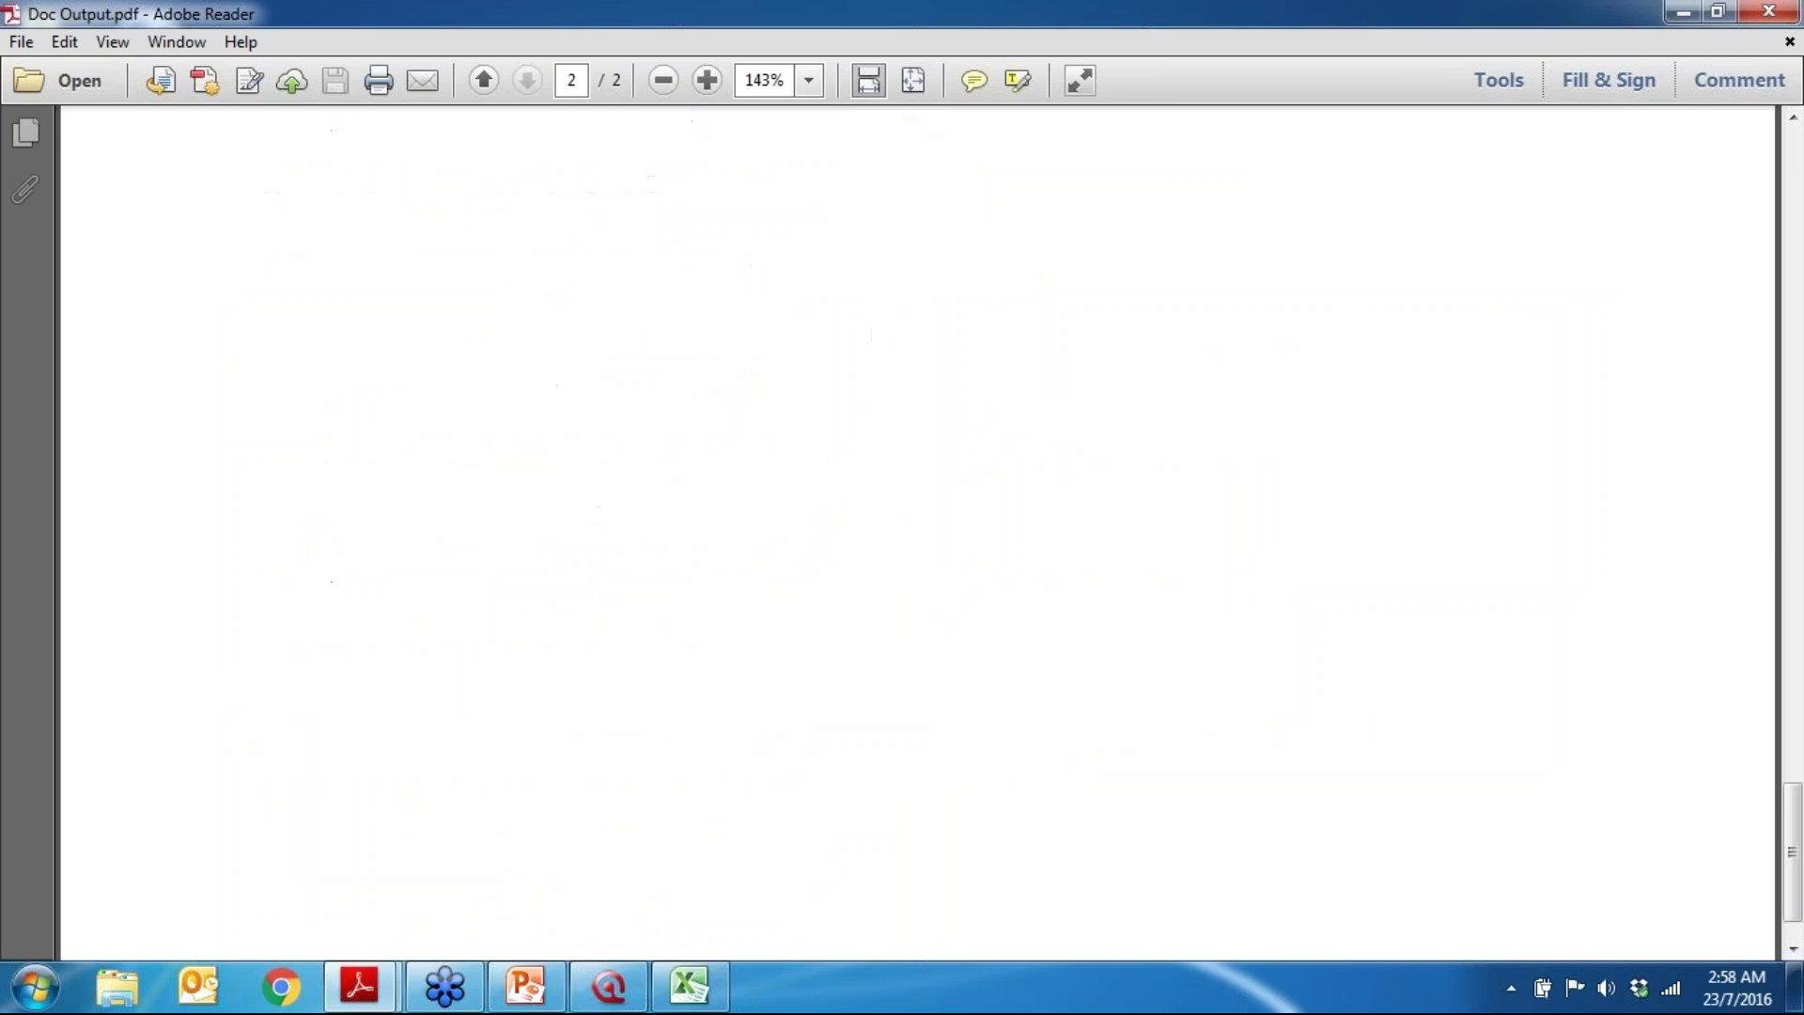
click(1768, 11)
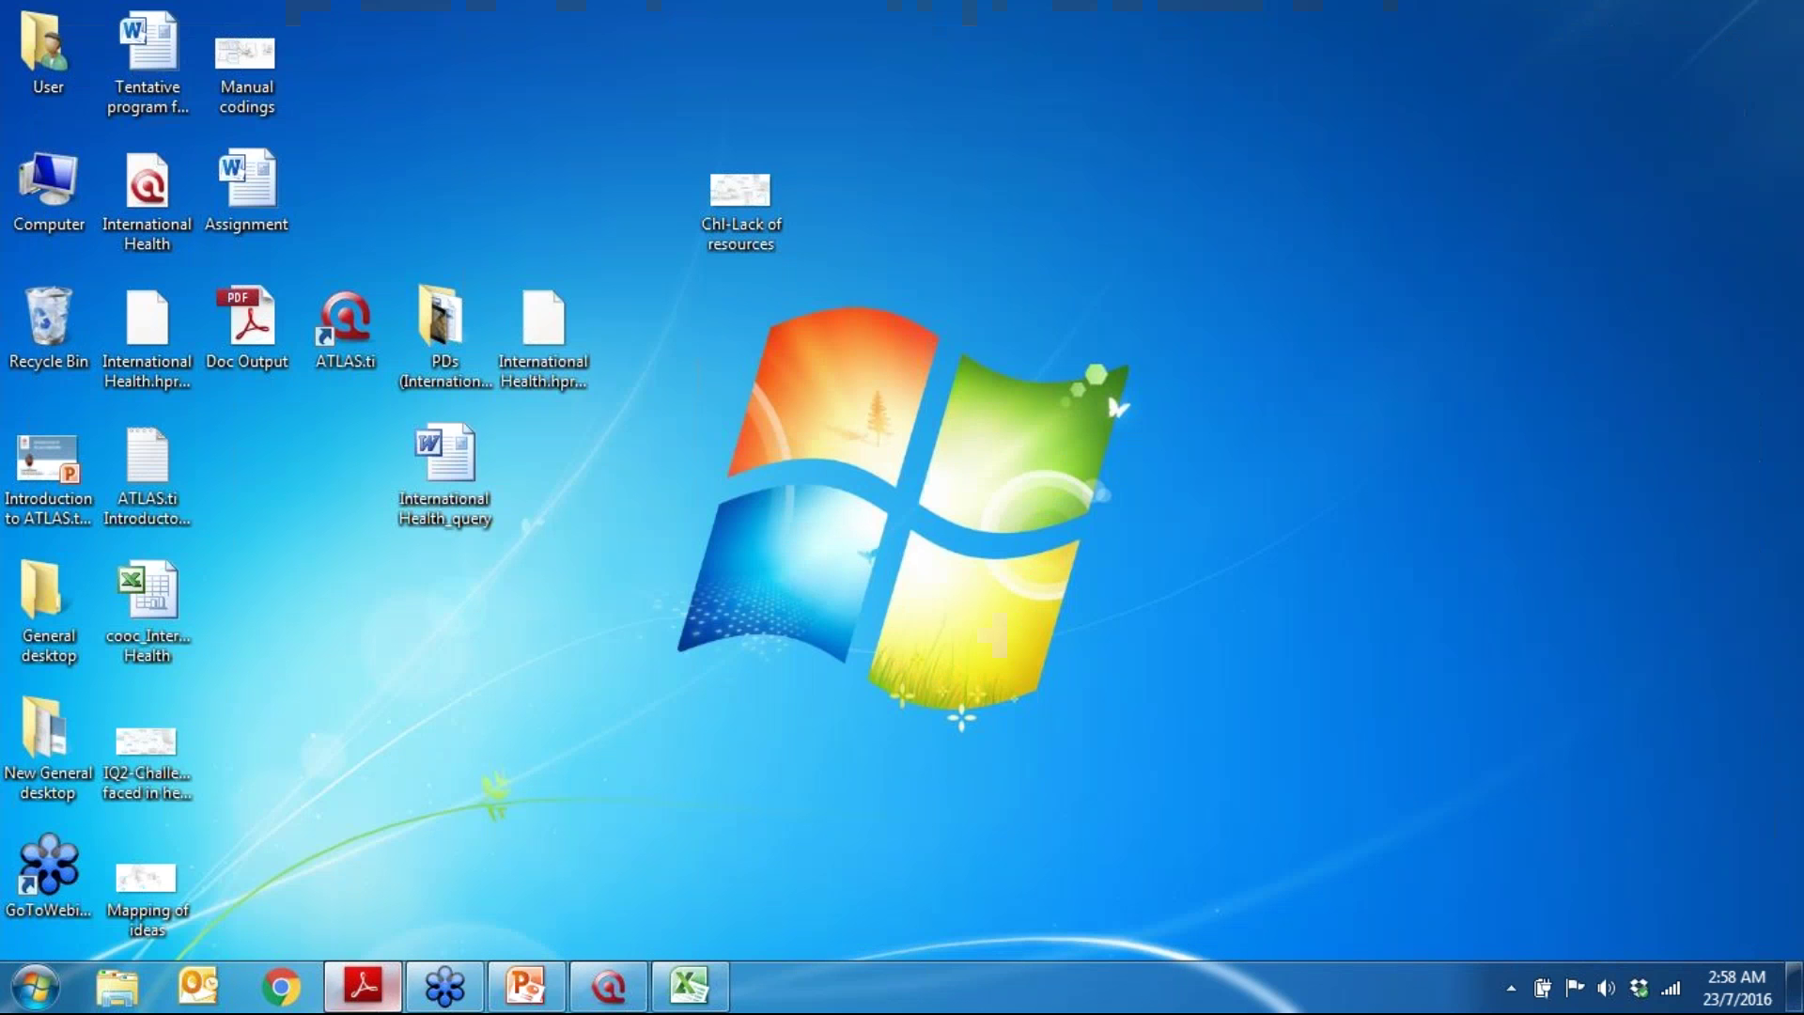
Step: Return to ATLAS.ti and review the quotation output options and the commands available for the last sentence of Services Provided
click(609, 986)
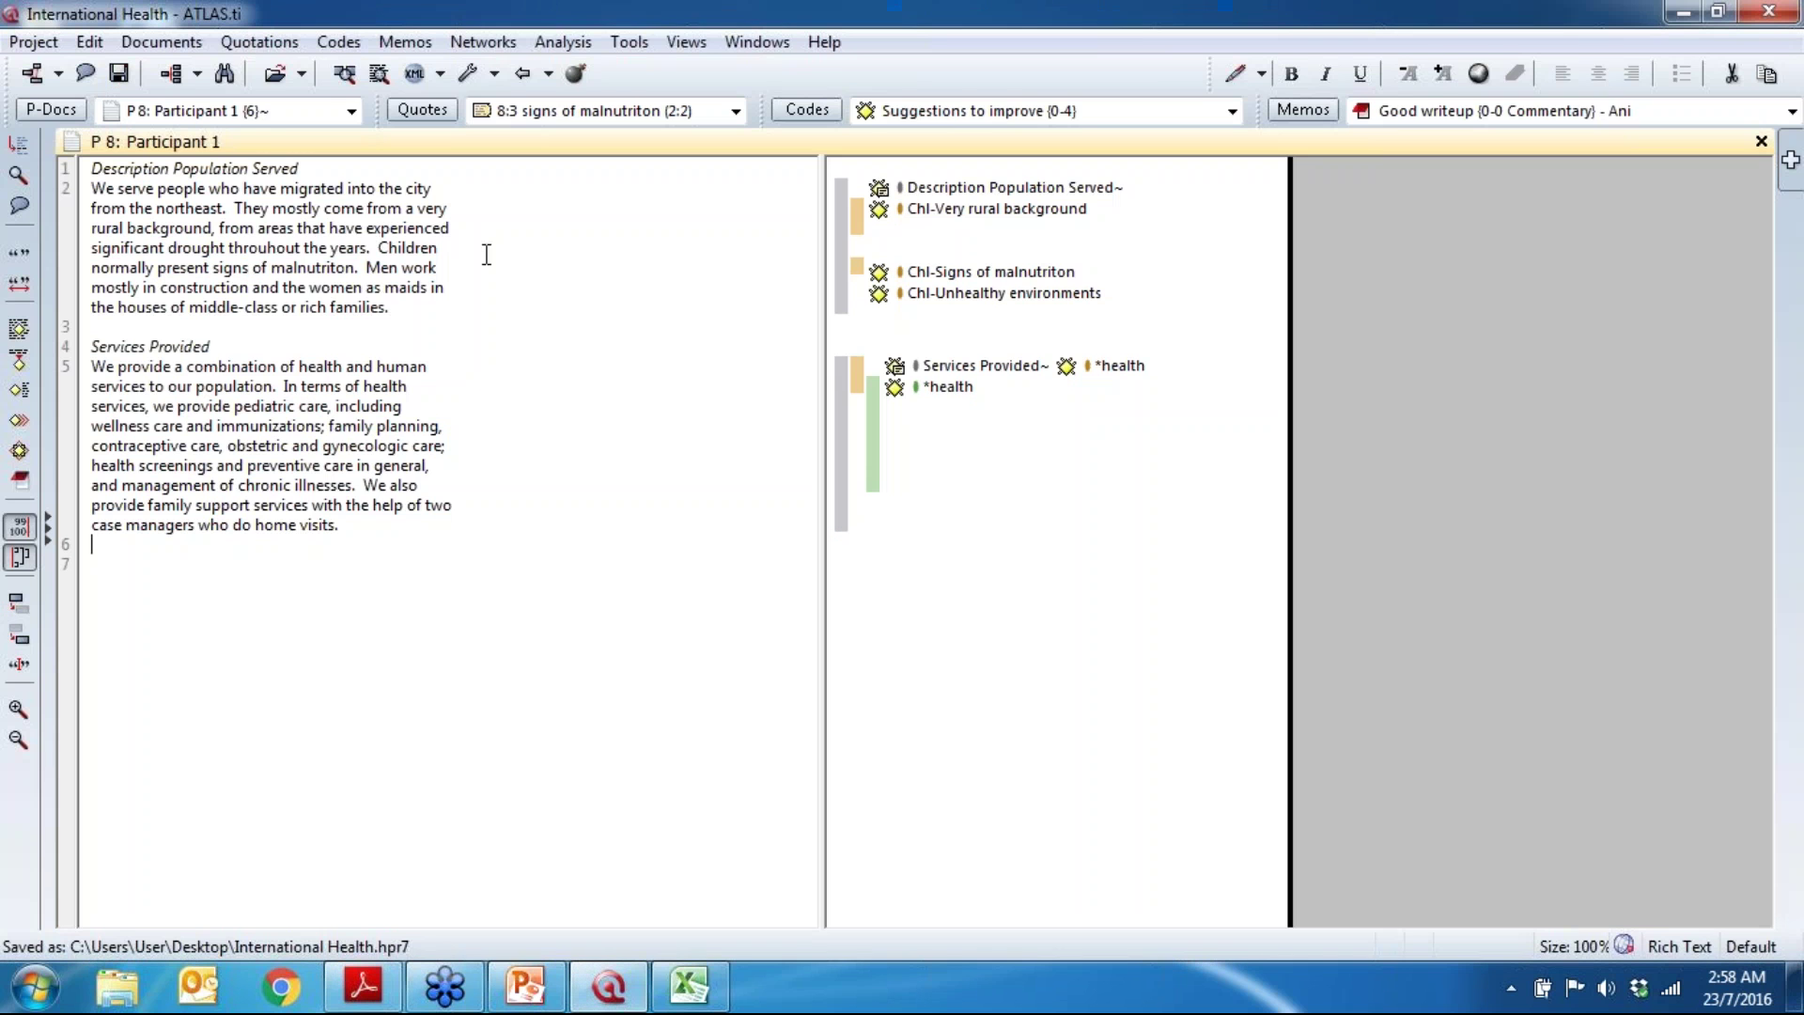
click(253, 41)
mouse_move(357, 464)
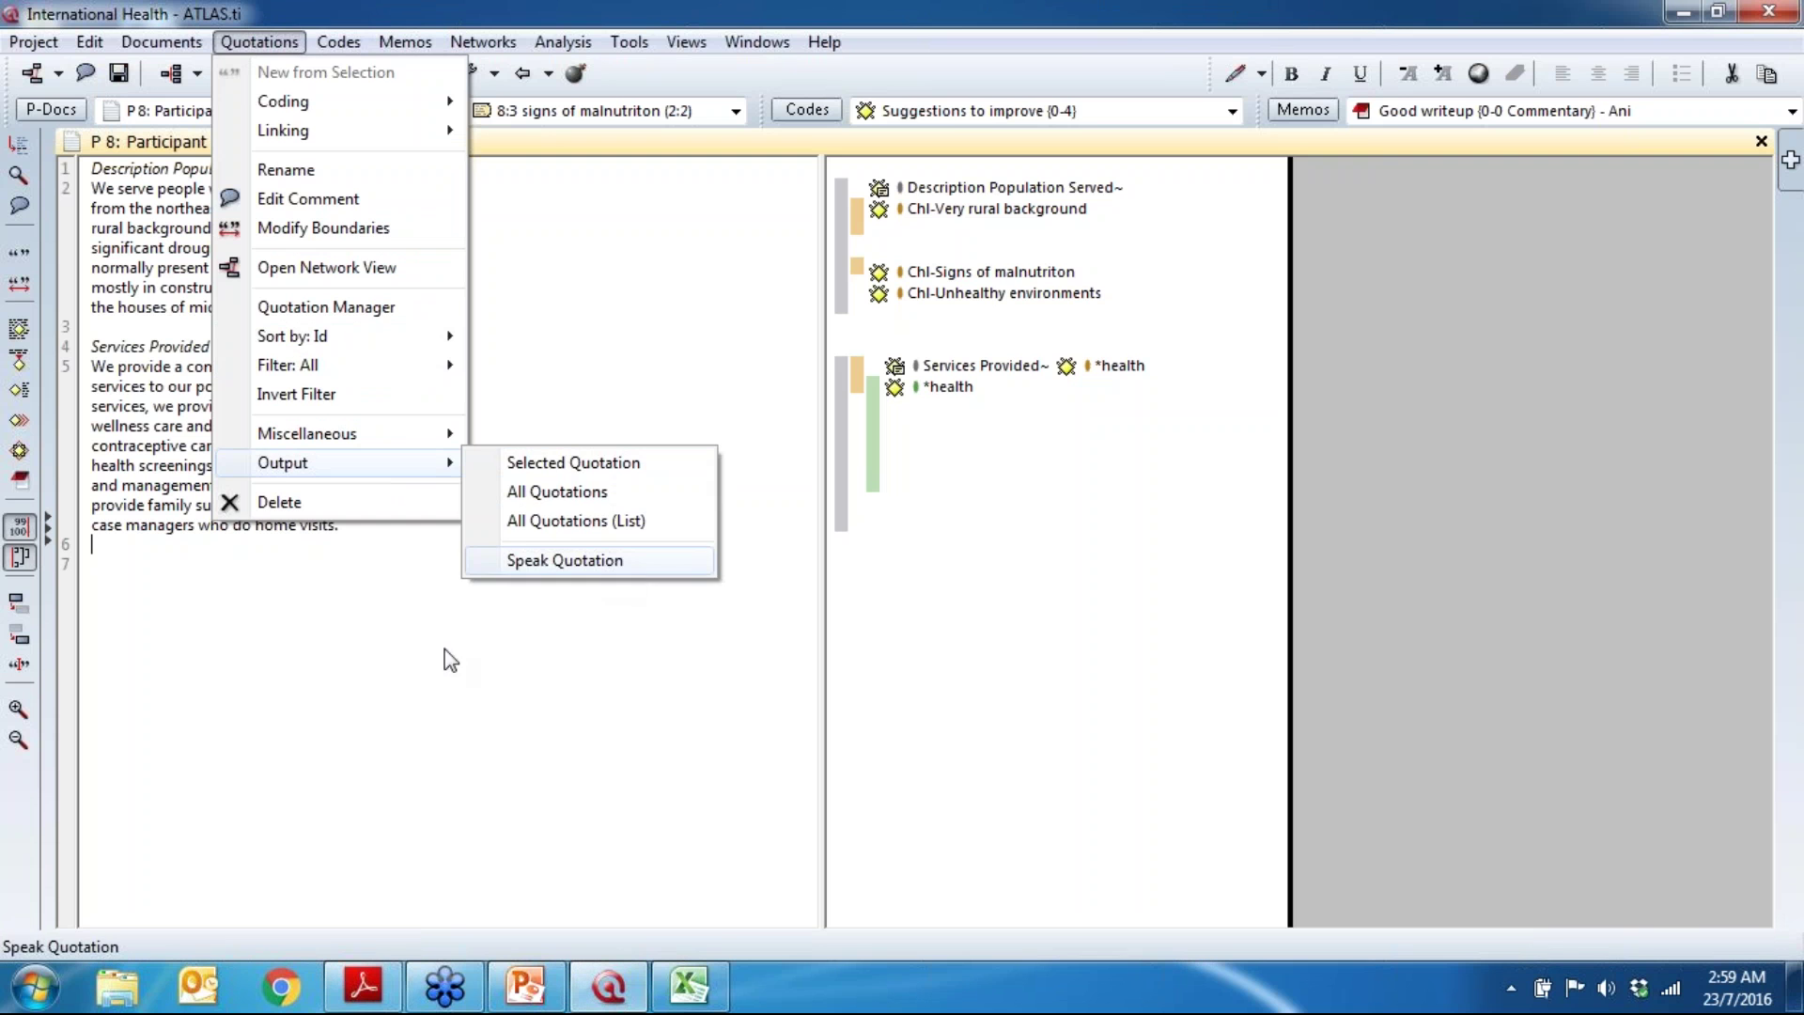
click(368, 582)
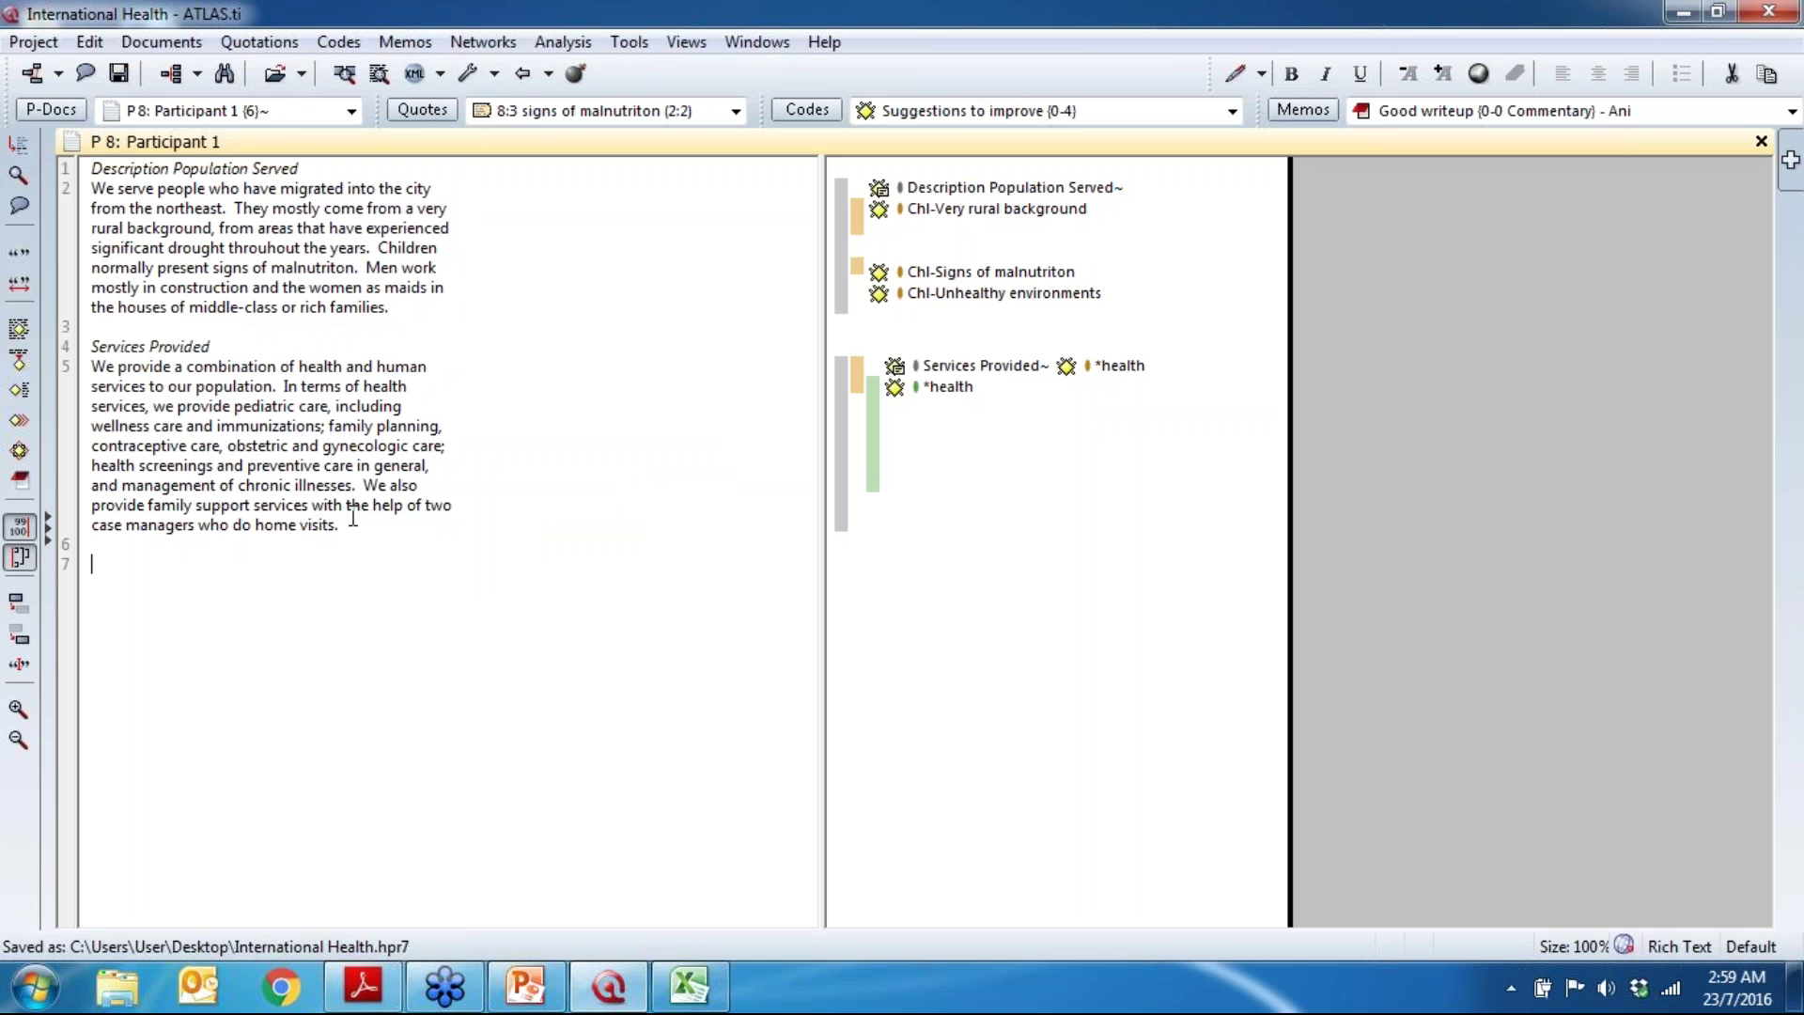
drag(338, 526, 365, 487)
right_click(375, 498)
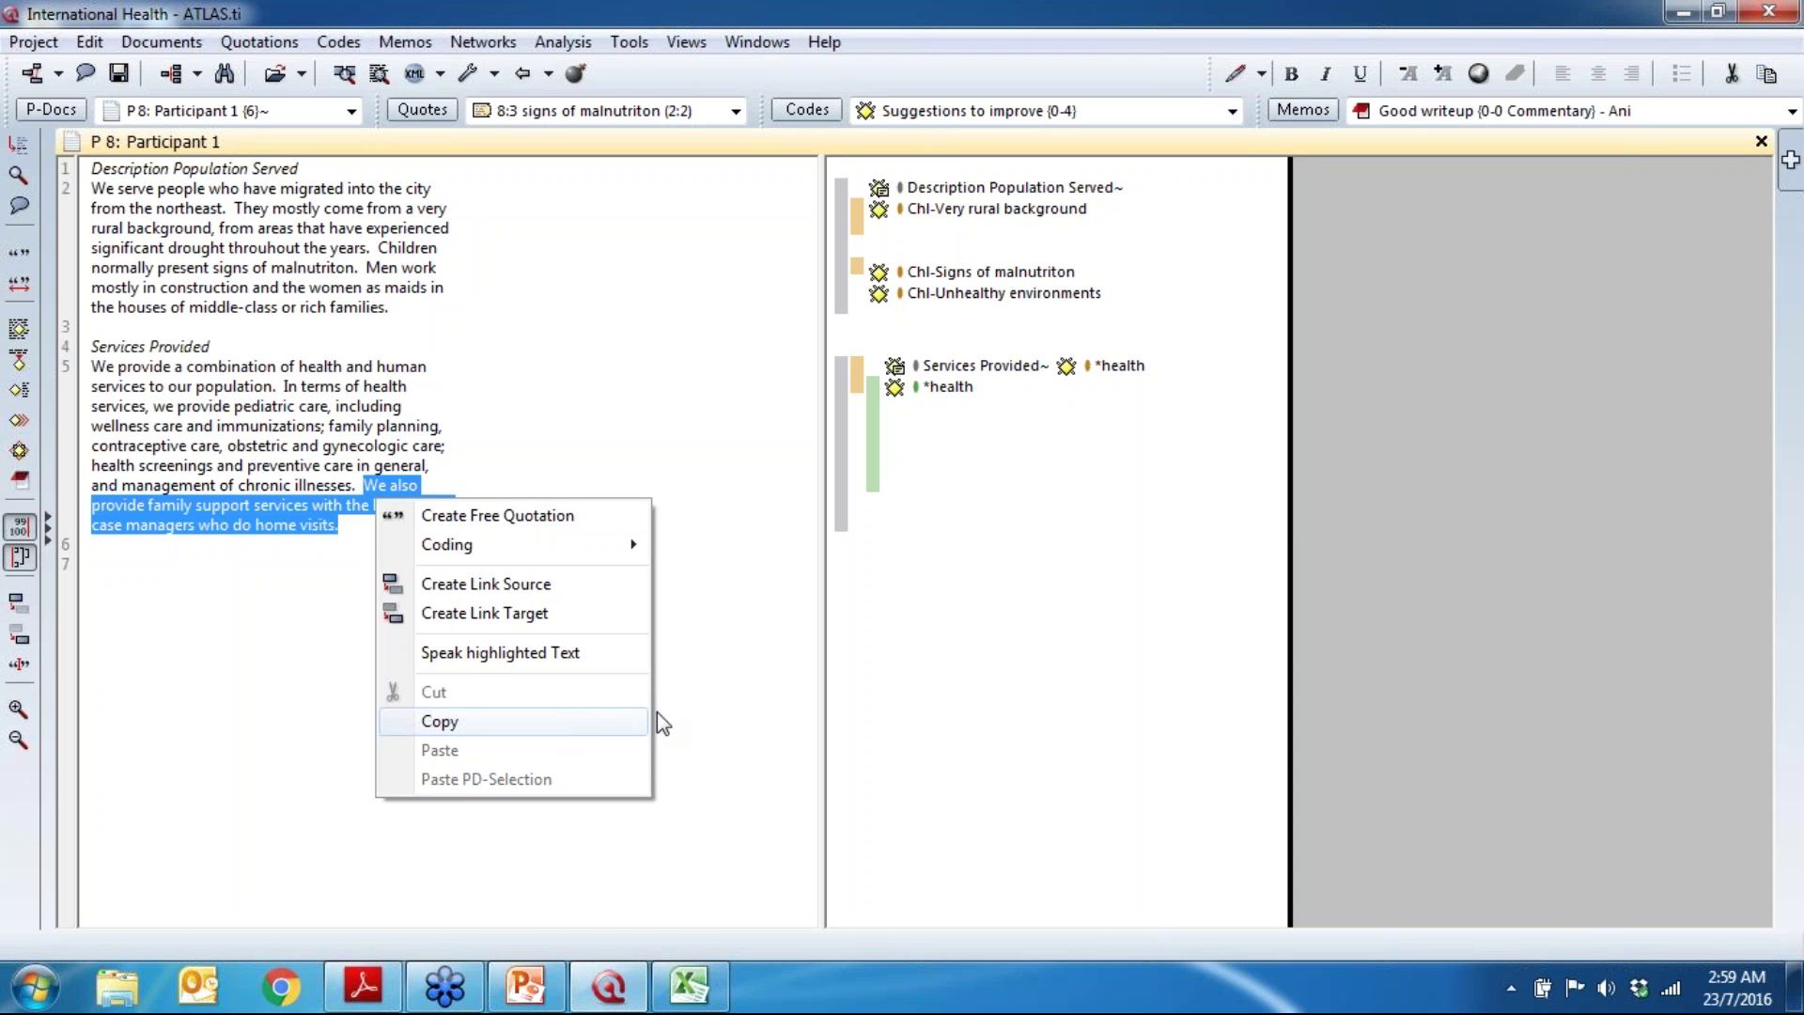
click(775, 420)
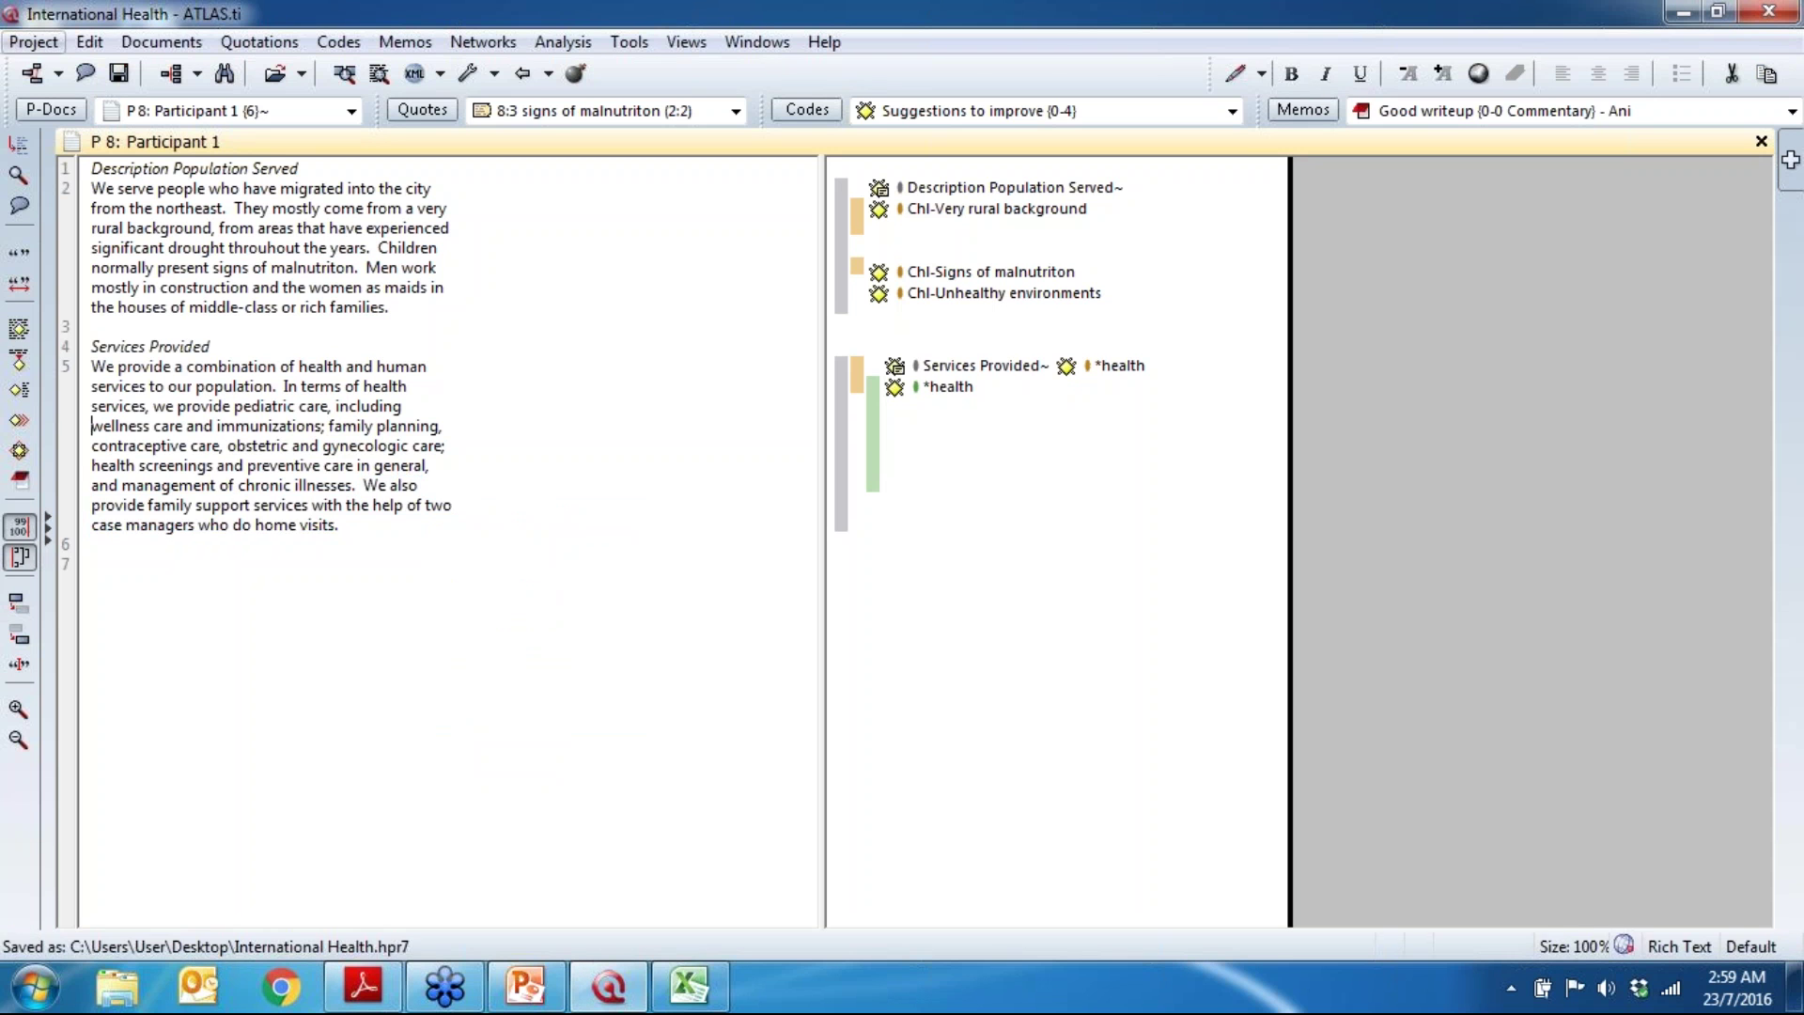
Step: Review the output report types available for codes, including Code List, Code Hierarchy and Codes-Primary Documents Table
click(340, 42)
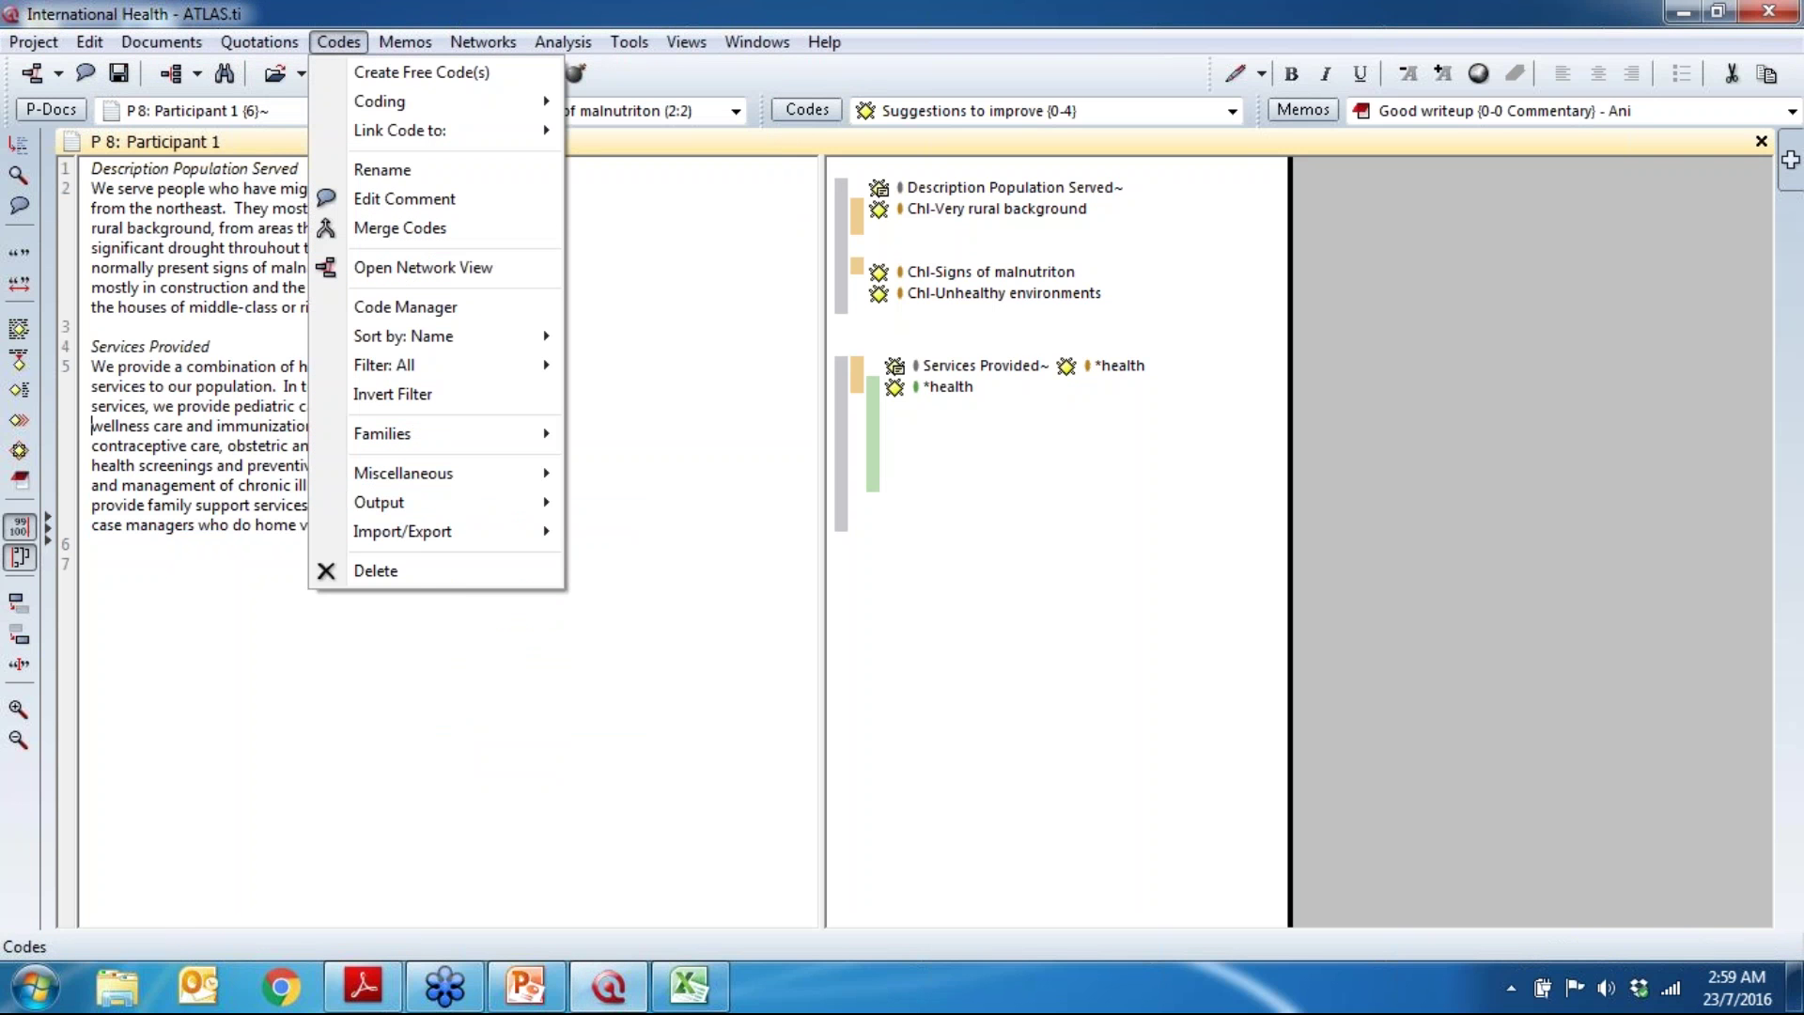
mouse_move(437, 504)
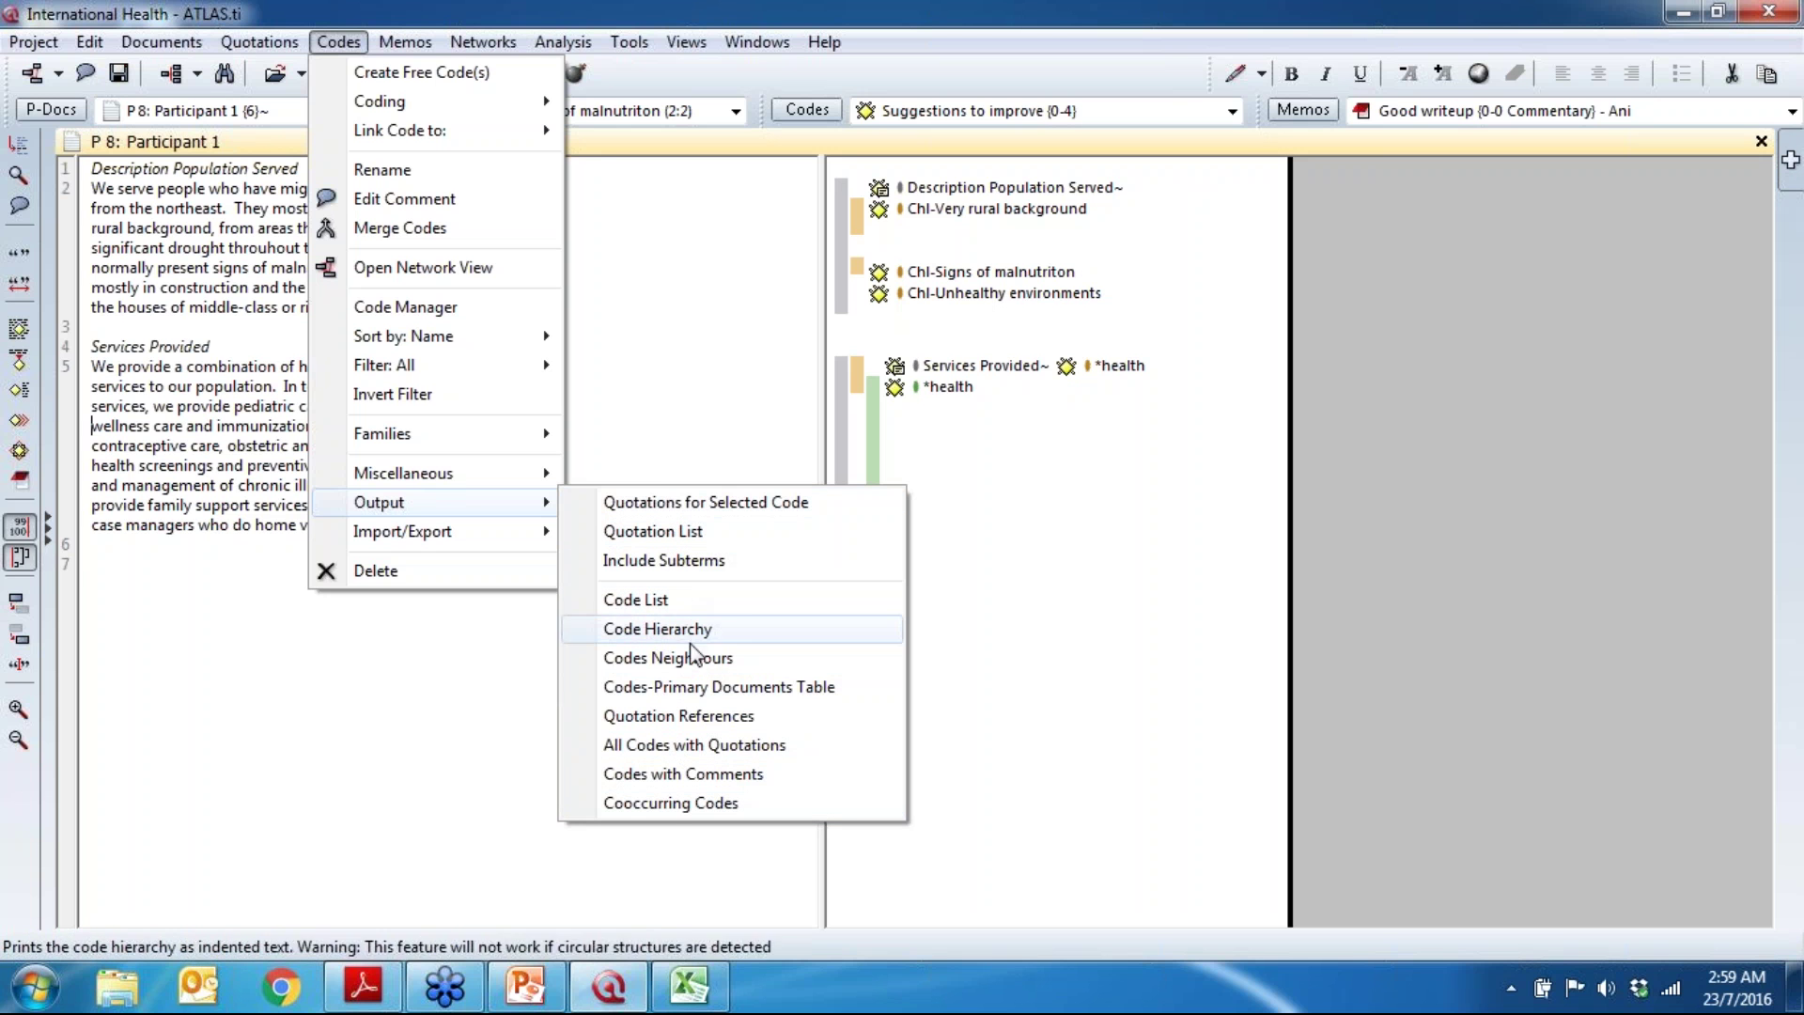
mouse_move(519, 502)
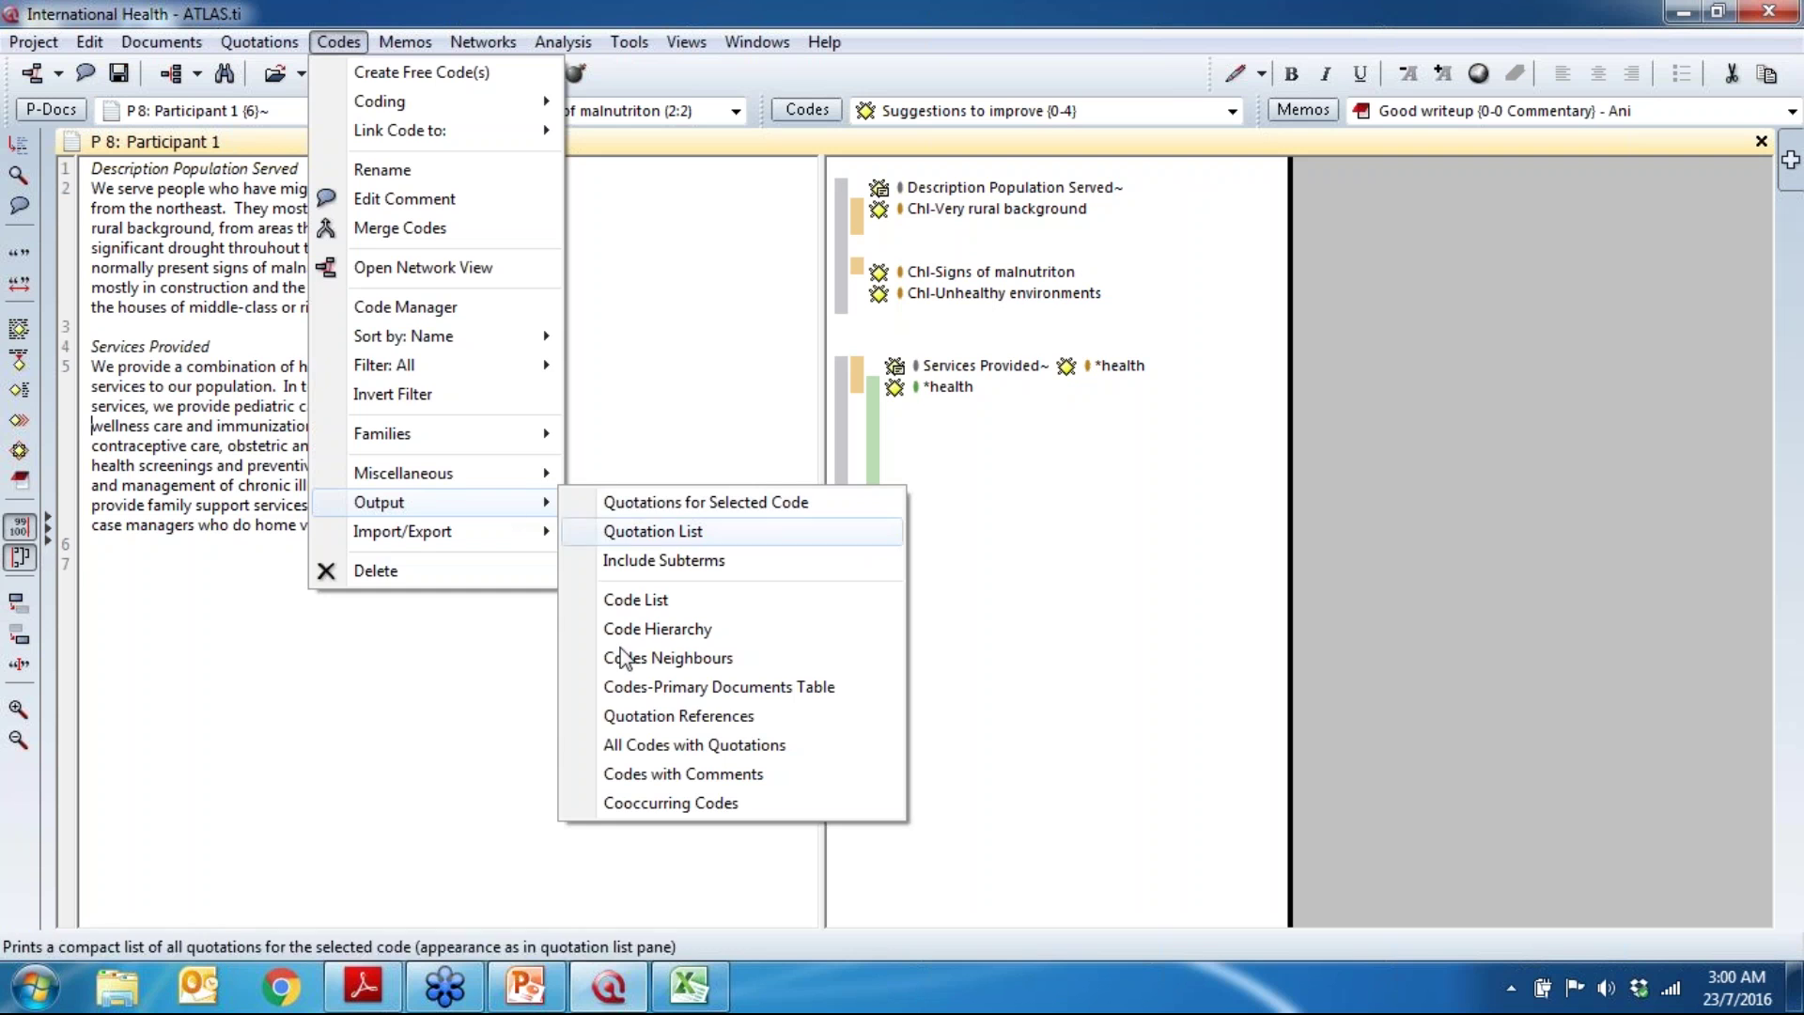
click(450, 864)
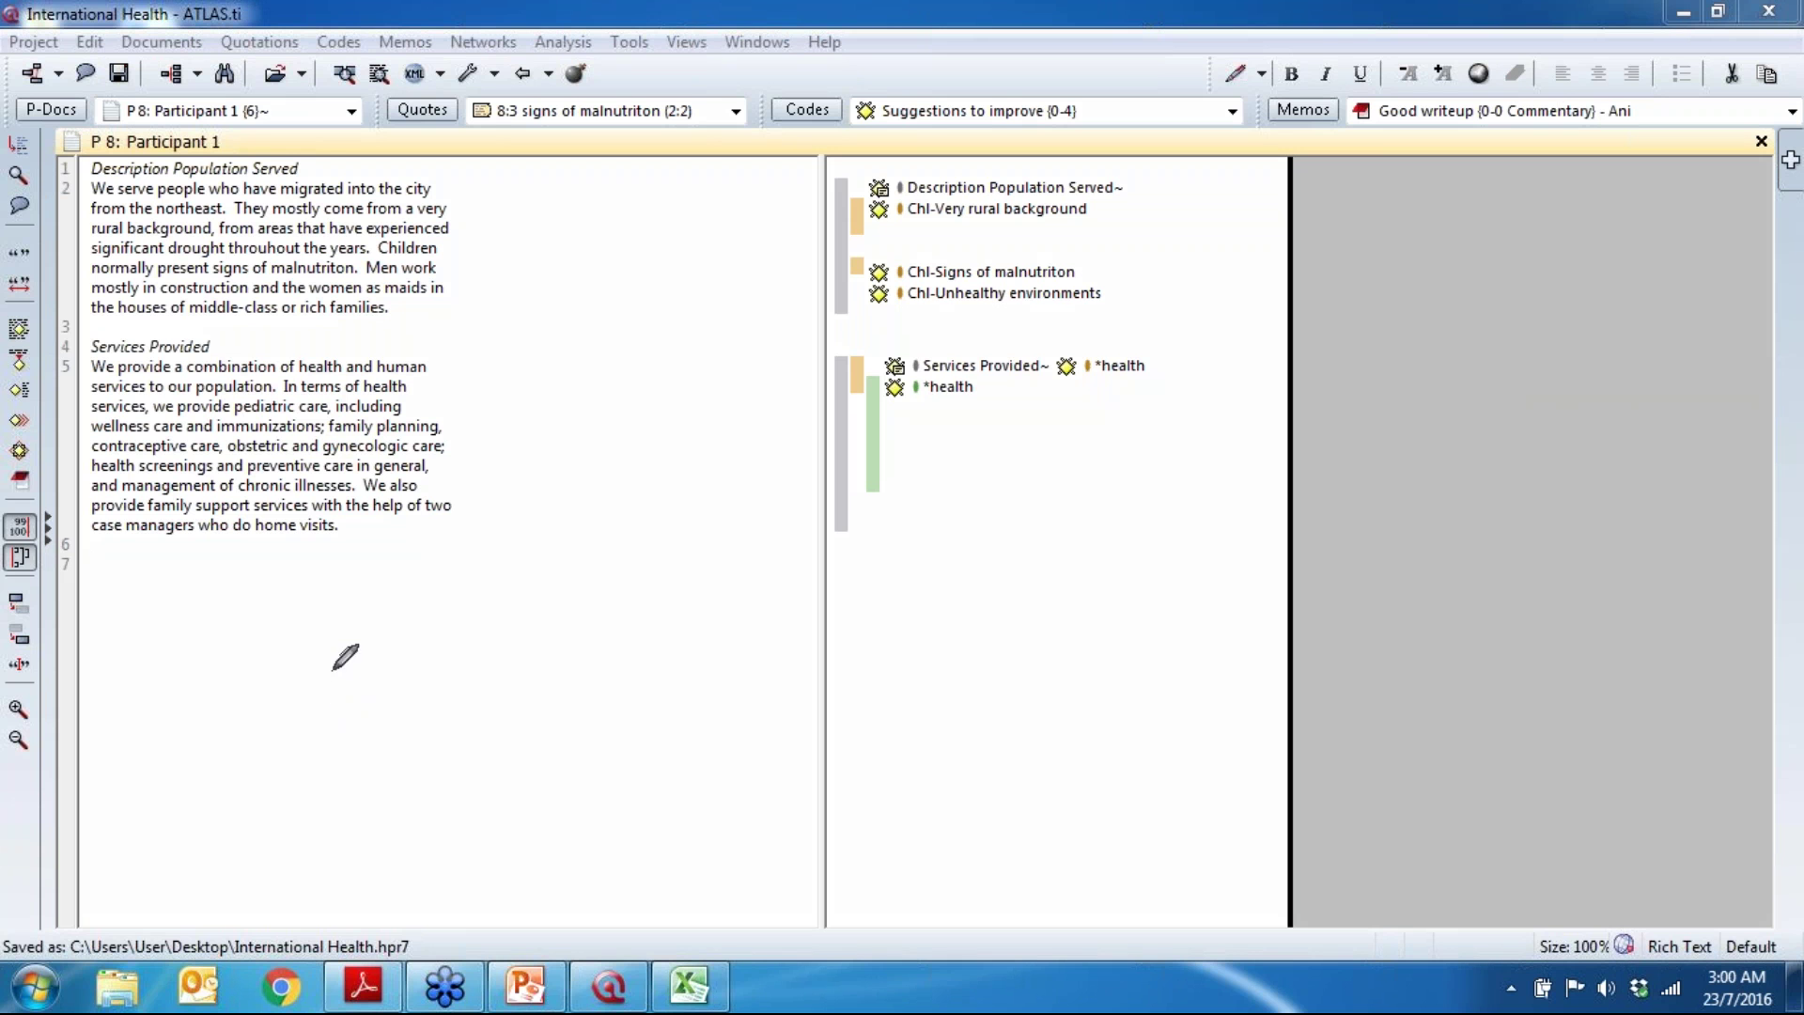
Step: Draw two red axes below the Participant 1 text, marking A, B and C vertically and 1, 2 and 3 horizontally
mouse_move(251, 622)
mouse_down()
mouse_move(249, 783)
mouse_move(511, 783)
mouse_up()
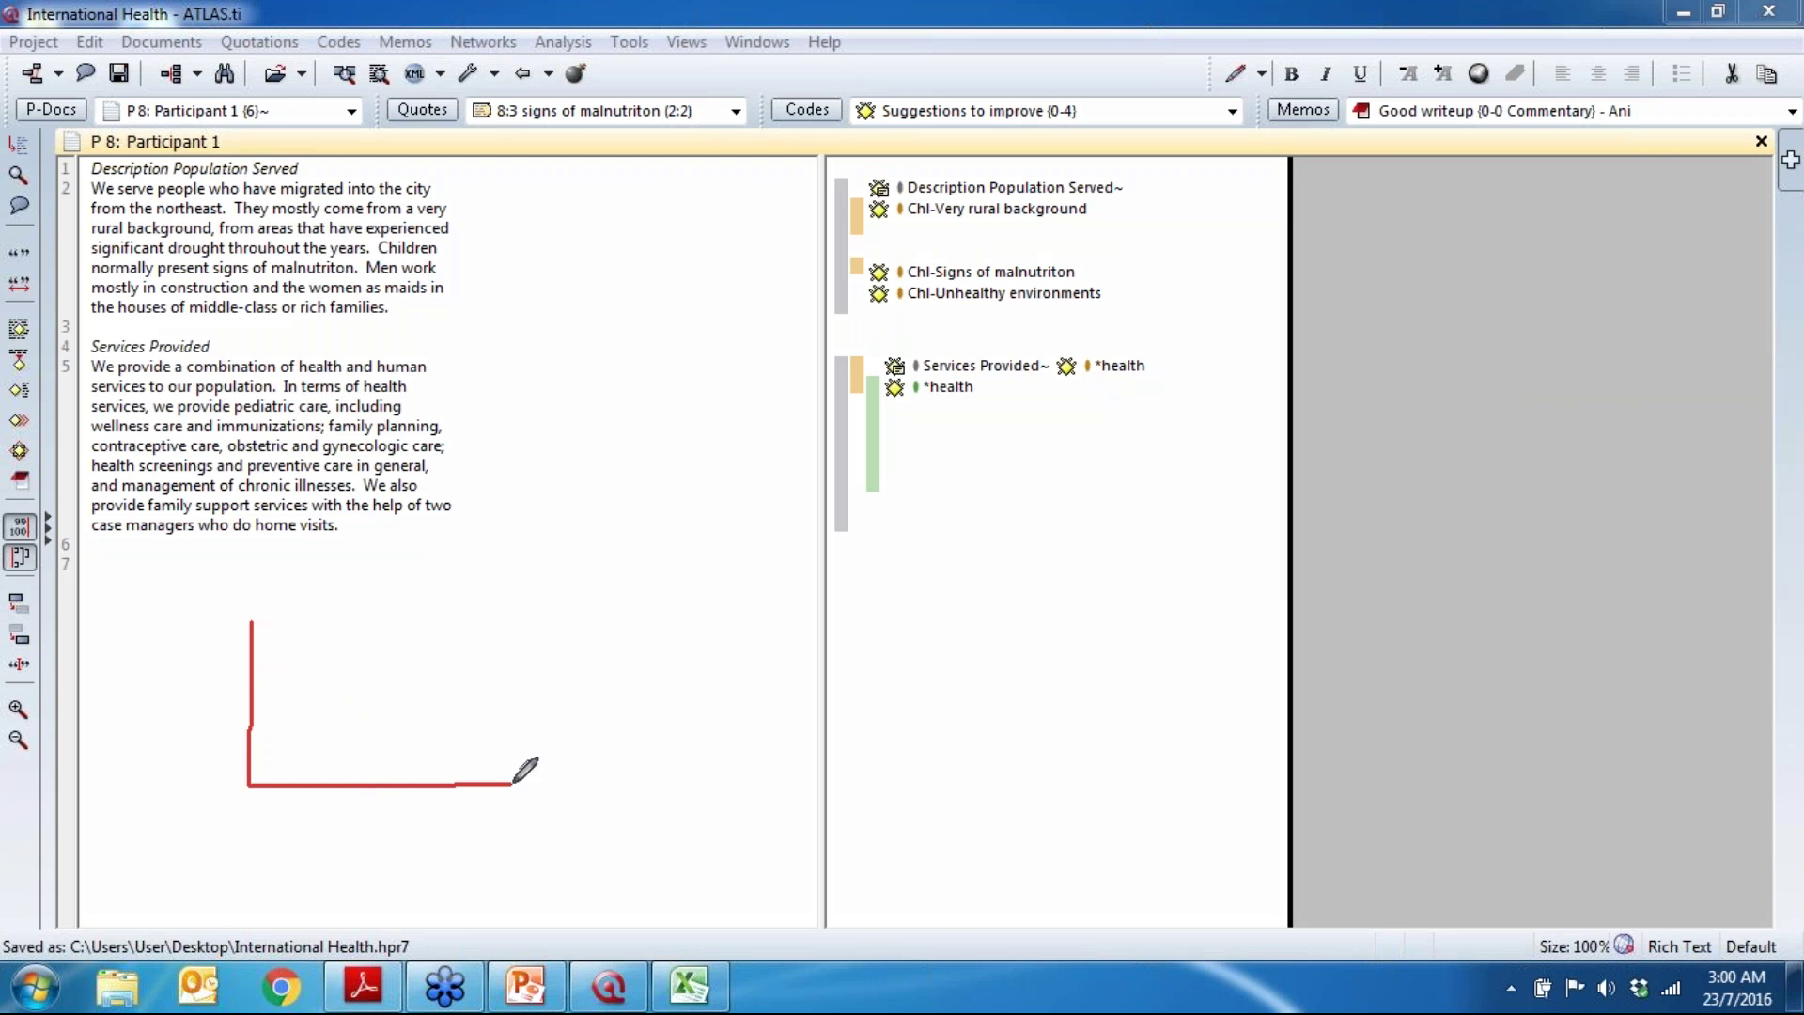
drag(235, 743, 276, 742)
drag(234, 680, 312, 683)
drag(228, 607, 303, 607)
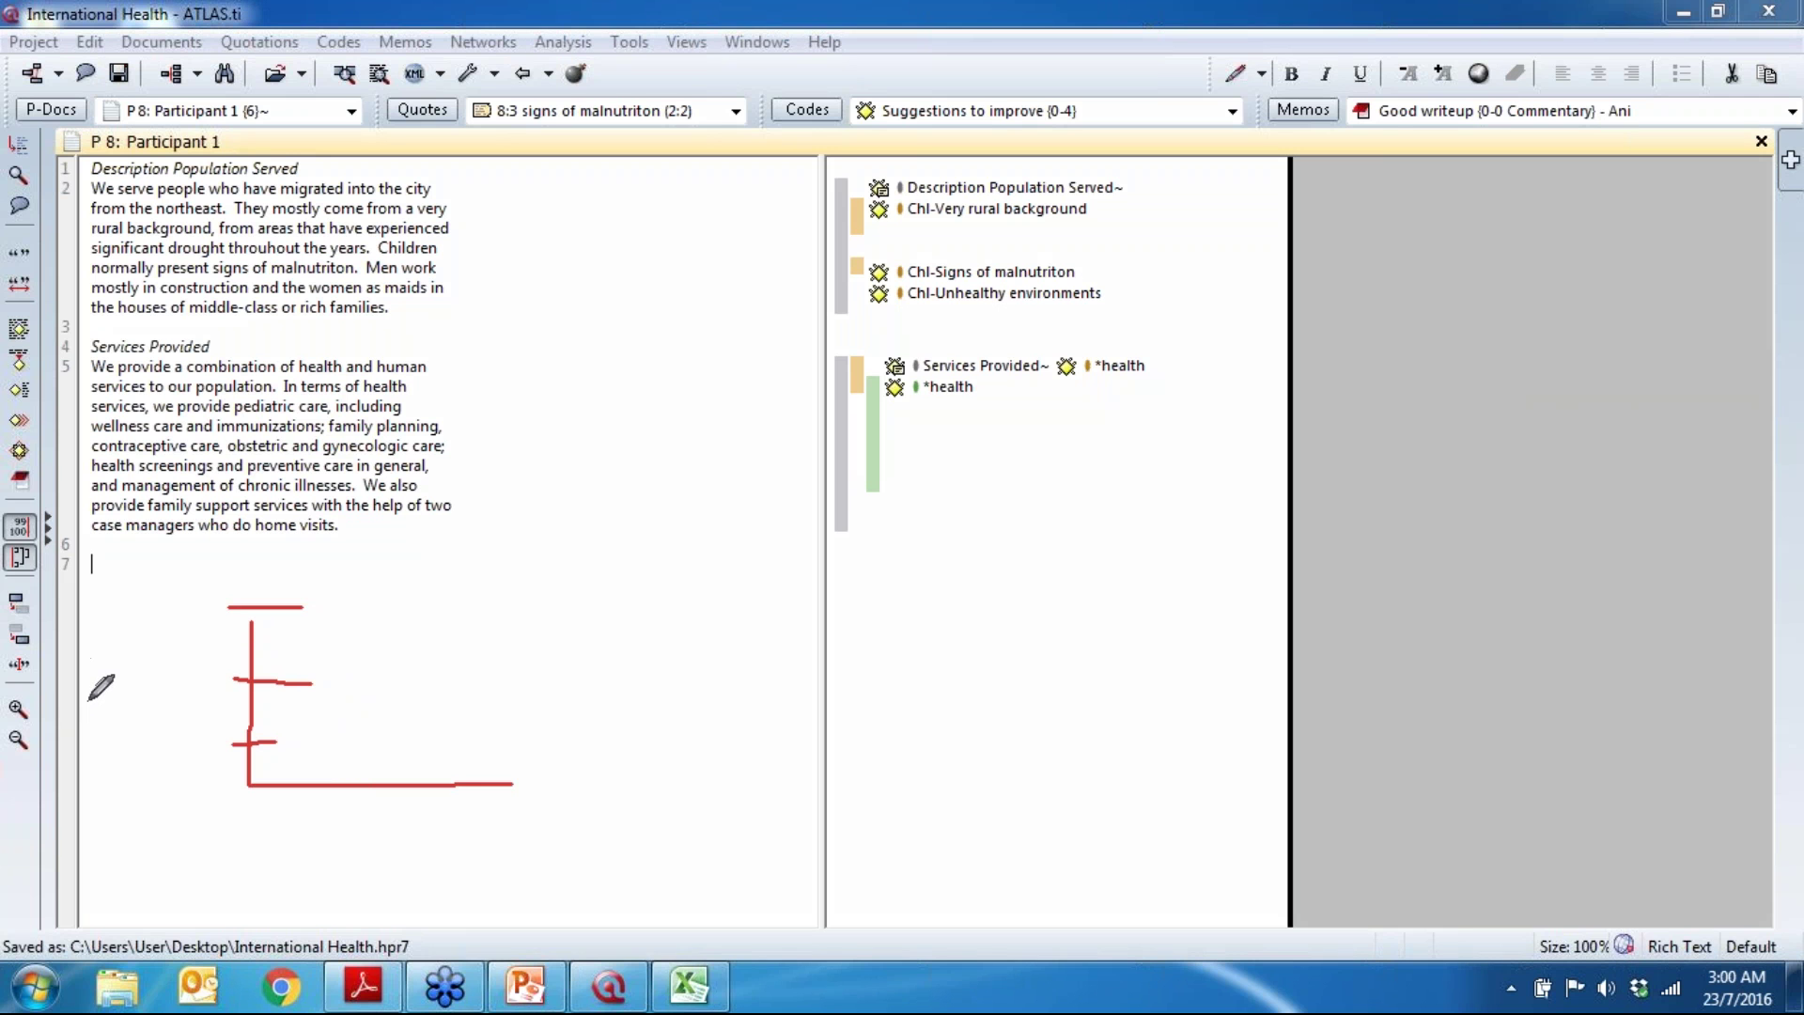
mouse_move(151, 796)
mouse_down()
mouse_move(168, 757)
mouse_move(199, 797)
mouse_move(195, 769)
mouse_up()
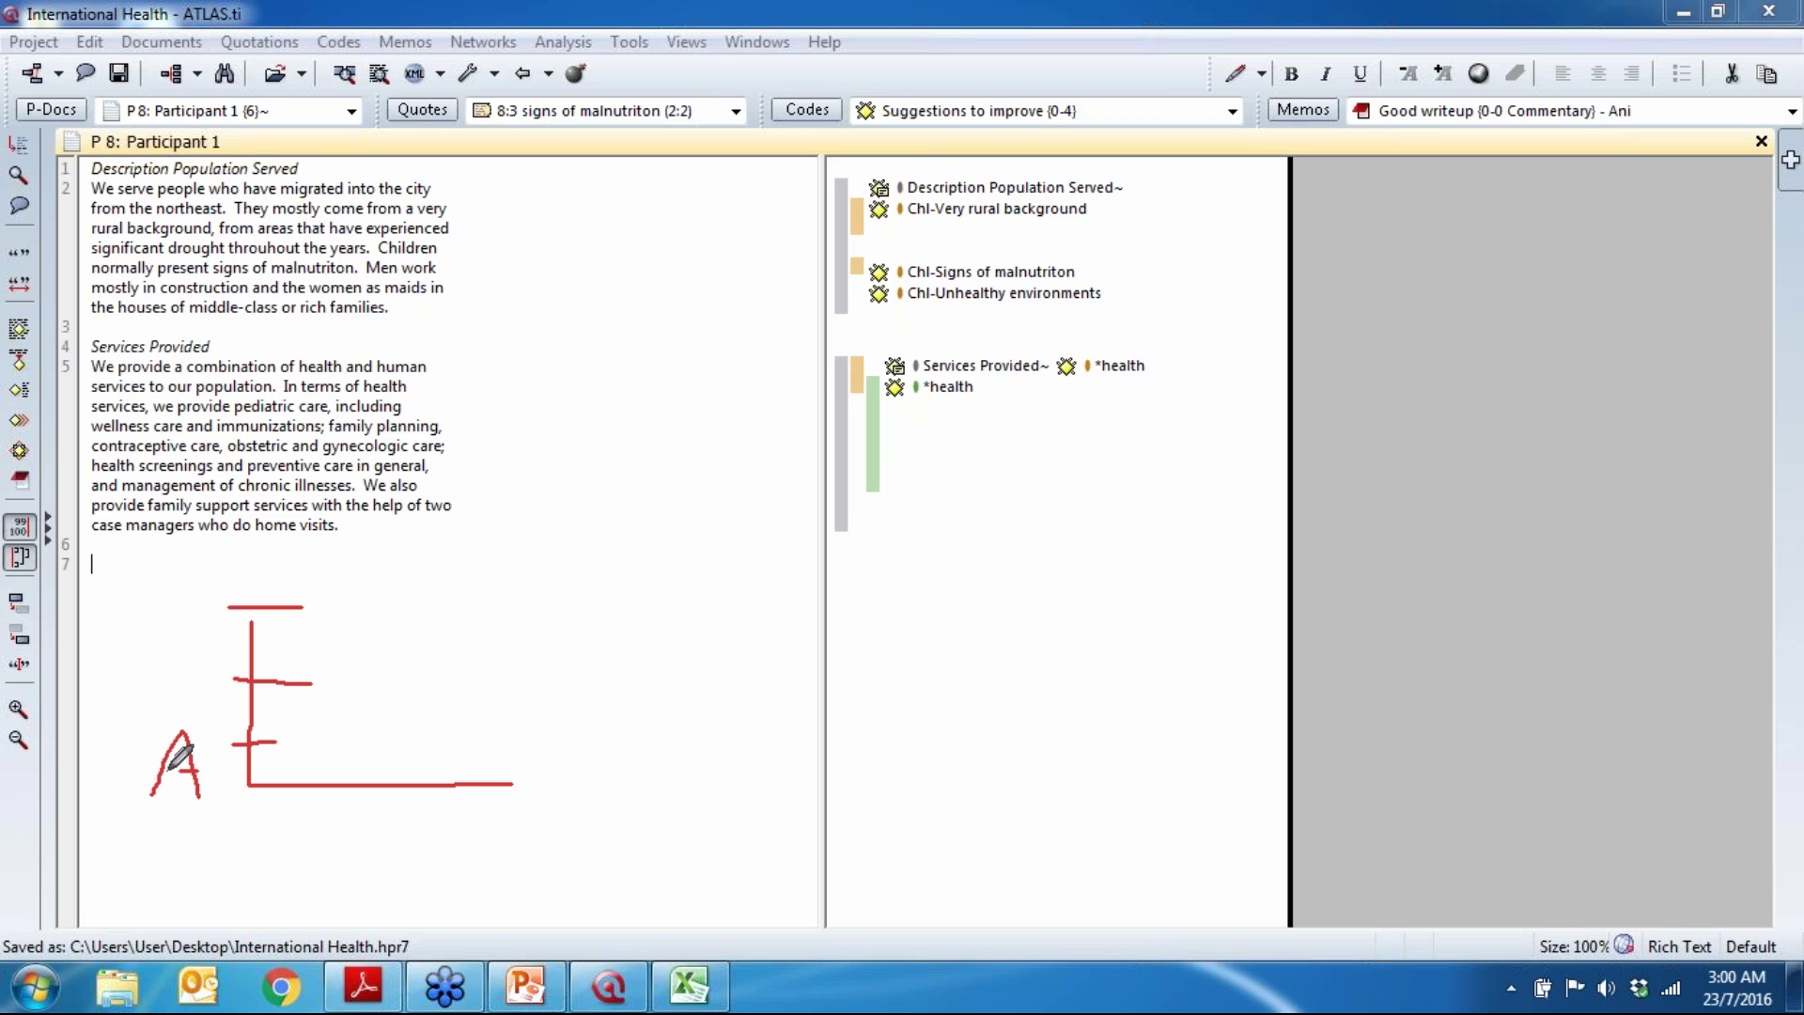
mouse_move(168, 707)
mouse_down()
mouse_move(167, 660)
mouse_move(214, 660)
mouse_move(189, 671)
mouse_move(170, 719)
mouse_up()
drag(187, 583, 206, 610)
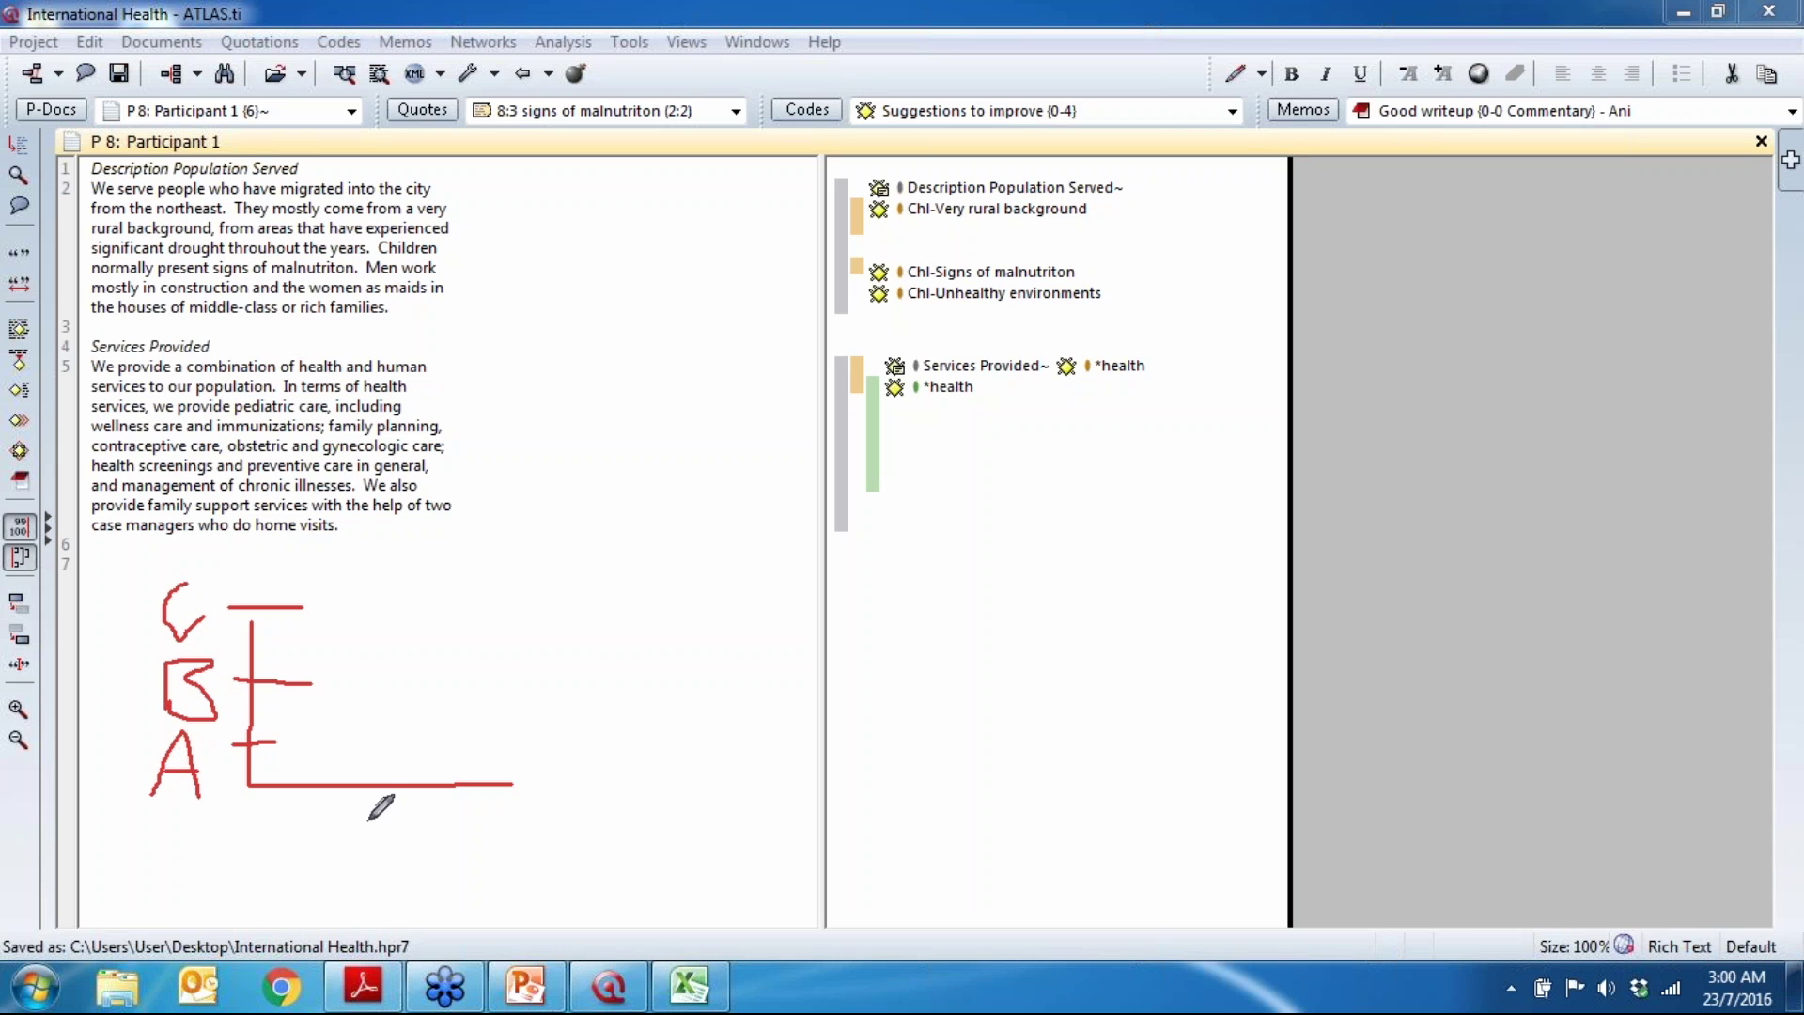
drag(373, 769, 372, 820)
mouse_move(449, 764)
mouse_down()
mouse_move(462, 808)
mouse_move(532, 791)
mouse_up()
drag(356, 844, 362, 887)
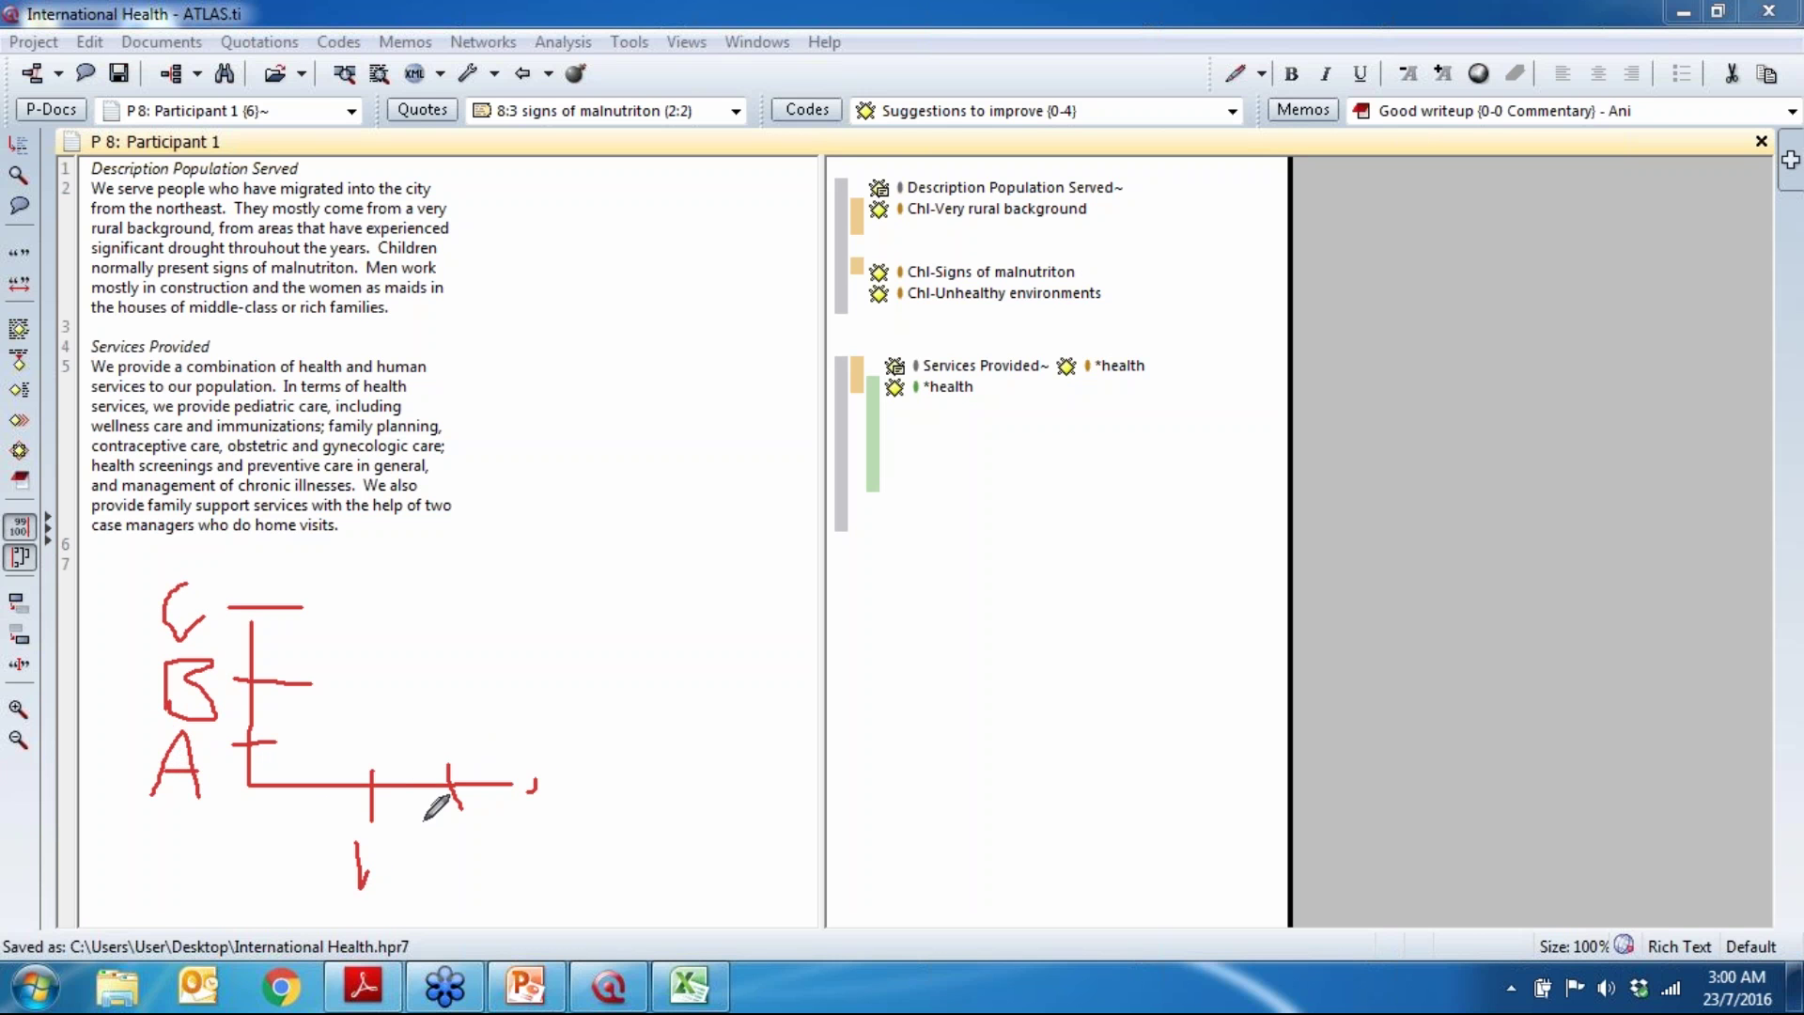
mouse_move(460, 844)
mouse_down()
mouse_move(481, 878)
mouse_move(550, 862)
mouse_move(562, 883)
mouse_move(512, 899)
mouse_up()
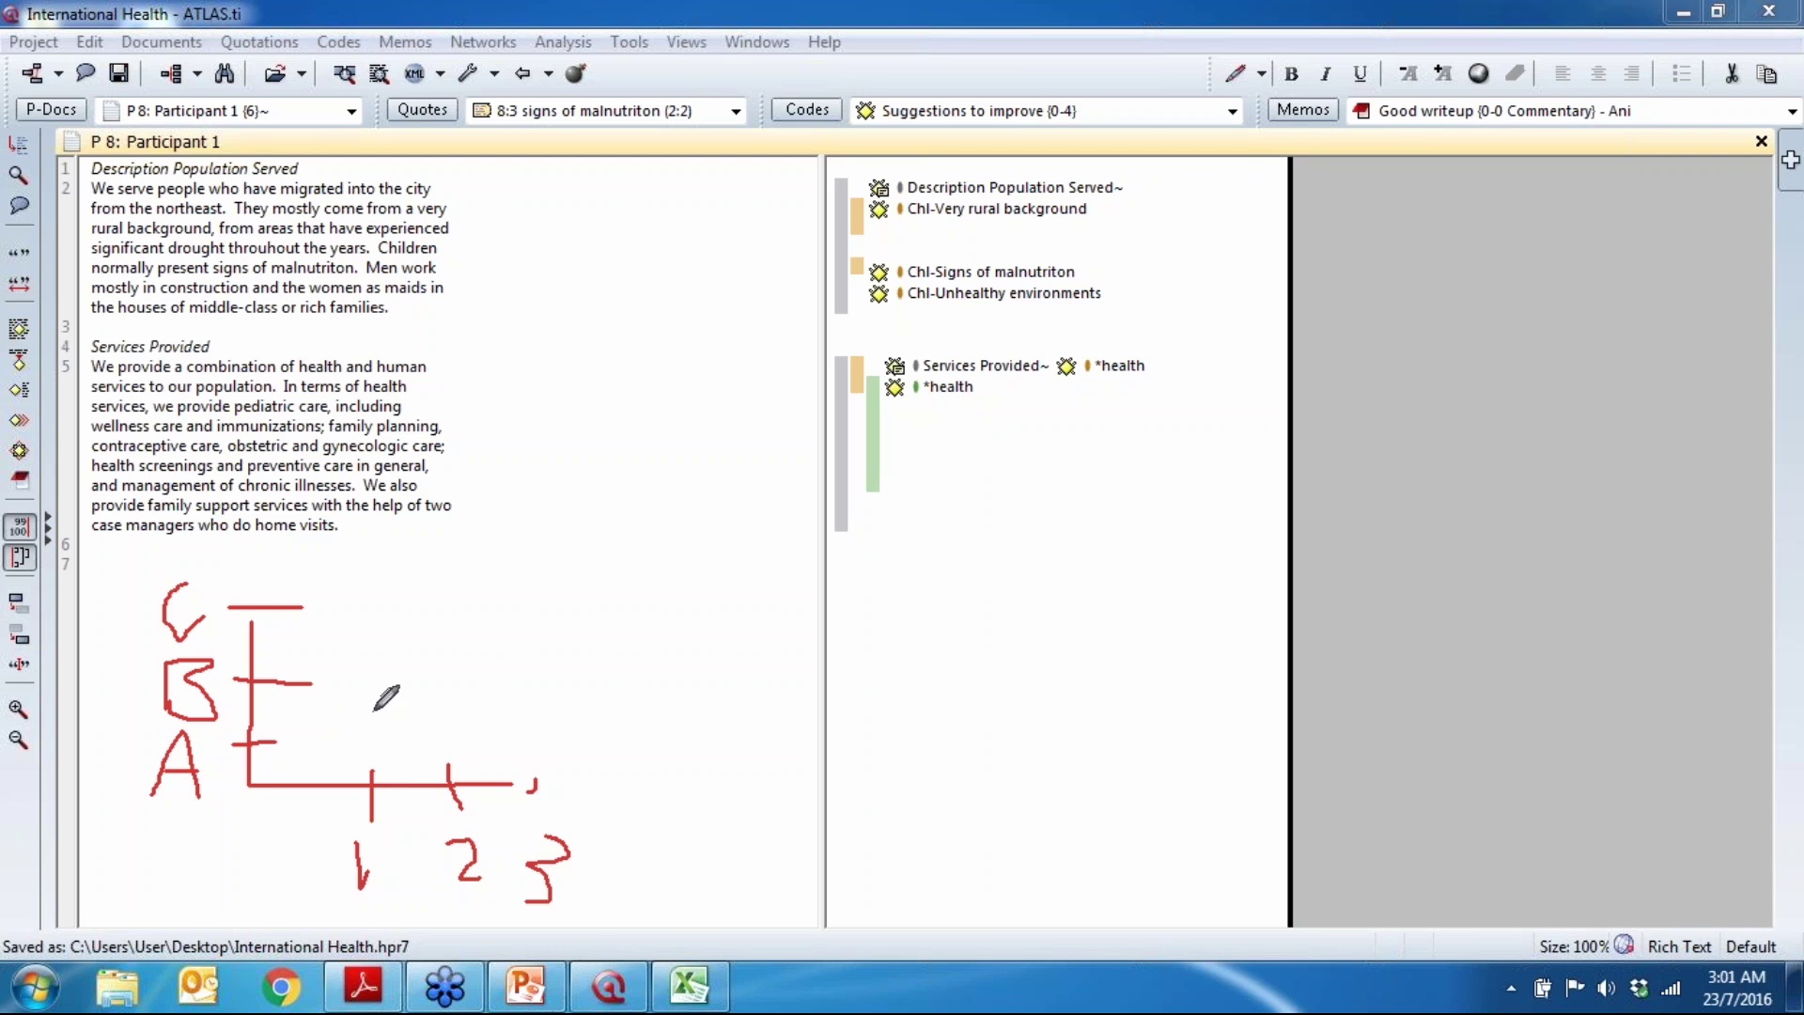
Step: Write sample counts for rows A and B into the hand-drawn table to illustrate code frequencies per document
drag(358, 709, 358, 752)
mouse_move(426, 718)
mouse_down()
mouse_move(427, 760)
mouse_move(533, 761)
mouse_up()
mouse_move(347, 639)
mouse_down()
mouse_move(347, 676)
mouse_move(387, 653)
mouse_move(349, 675)
mouse_up()
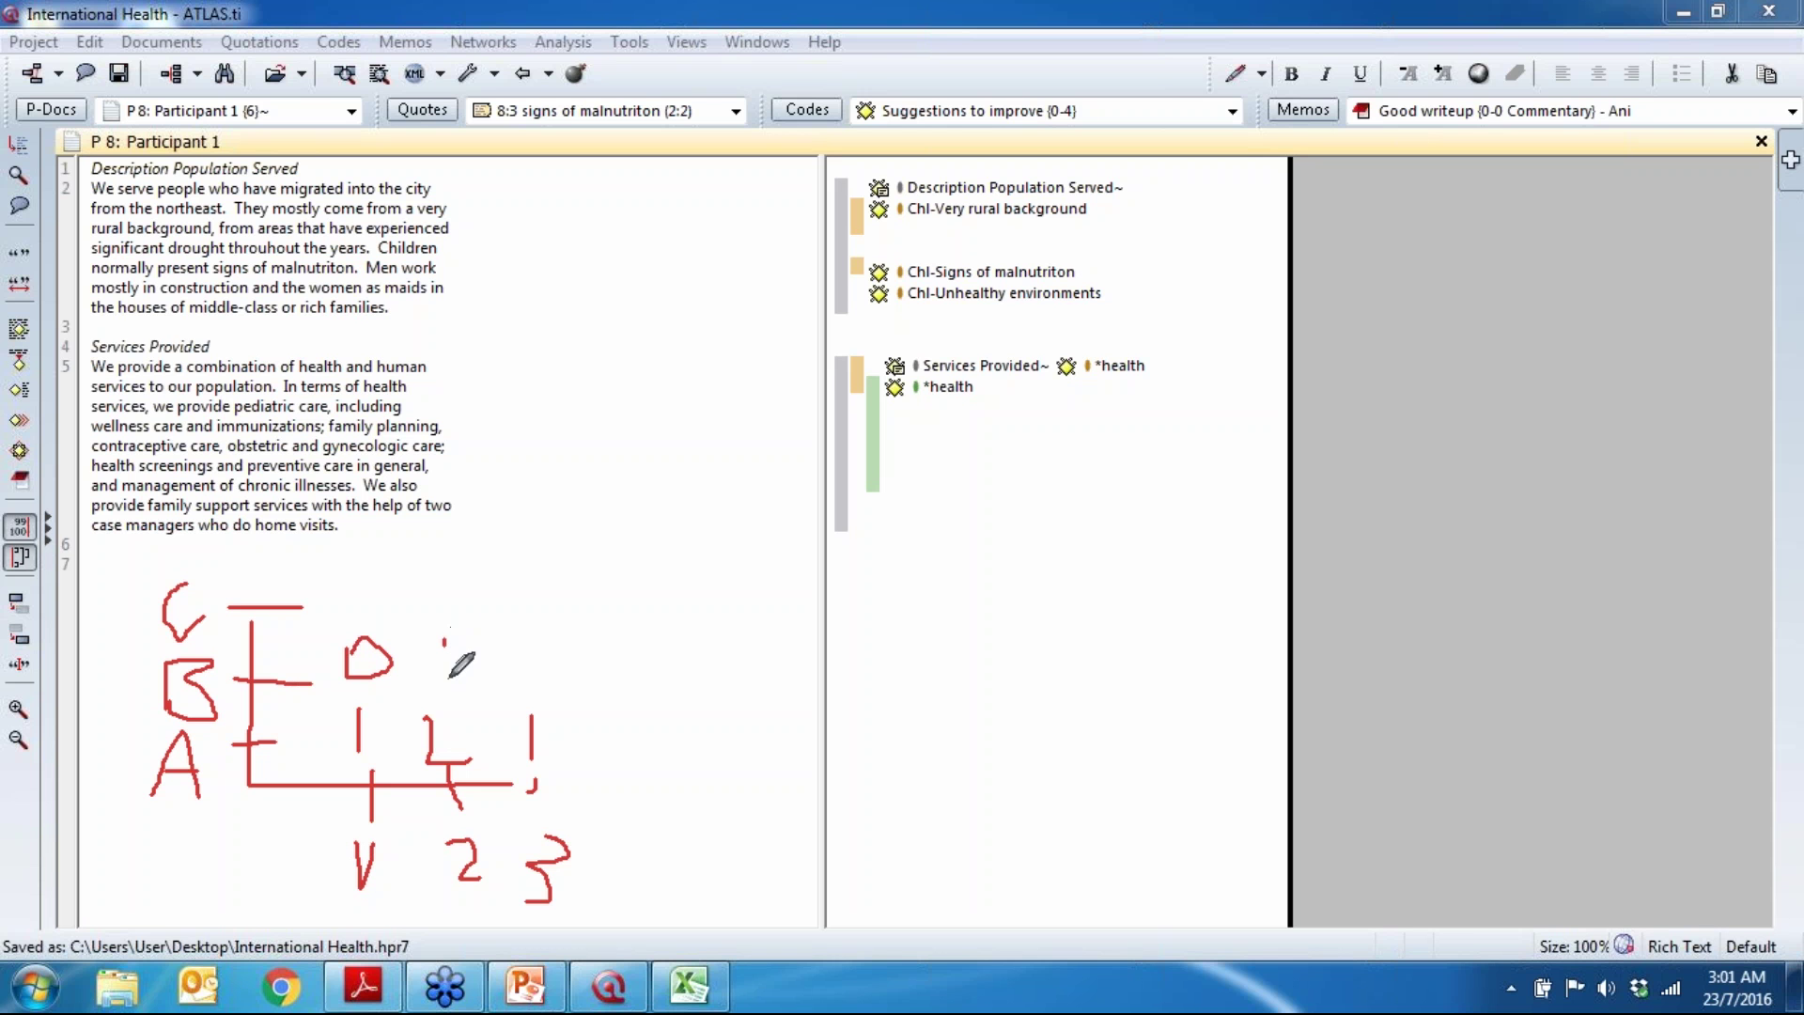
mouse_move(446, 639)
mouse_down()
mouse_move(446, 691)
mouse_move(428, 692)
mouse_up()
mouse_move(534, 648)
mouse_down()
mouse_move(536, 692)
mouse_move(562, 683)
mouse_move(567, 708)
mouse_move(590, 648)
mouse_up()
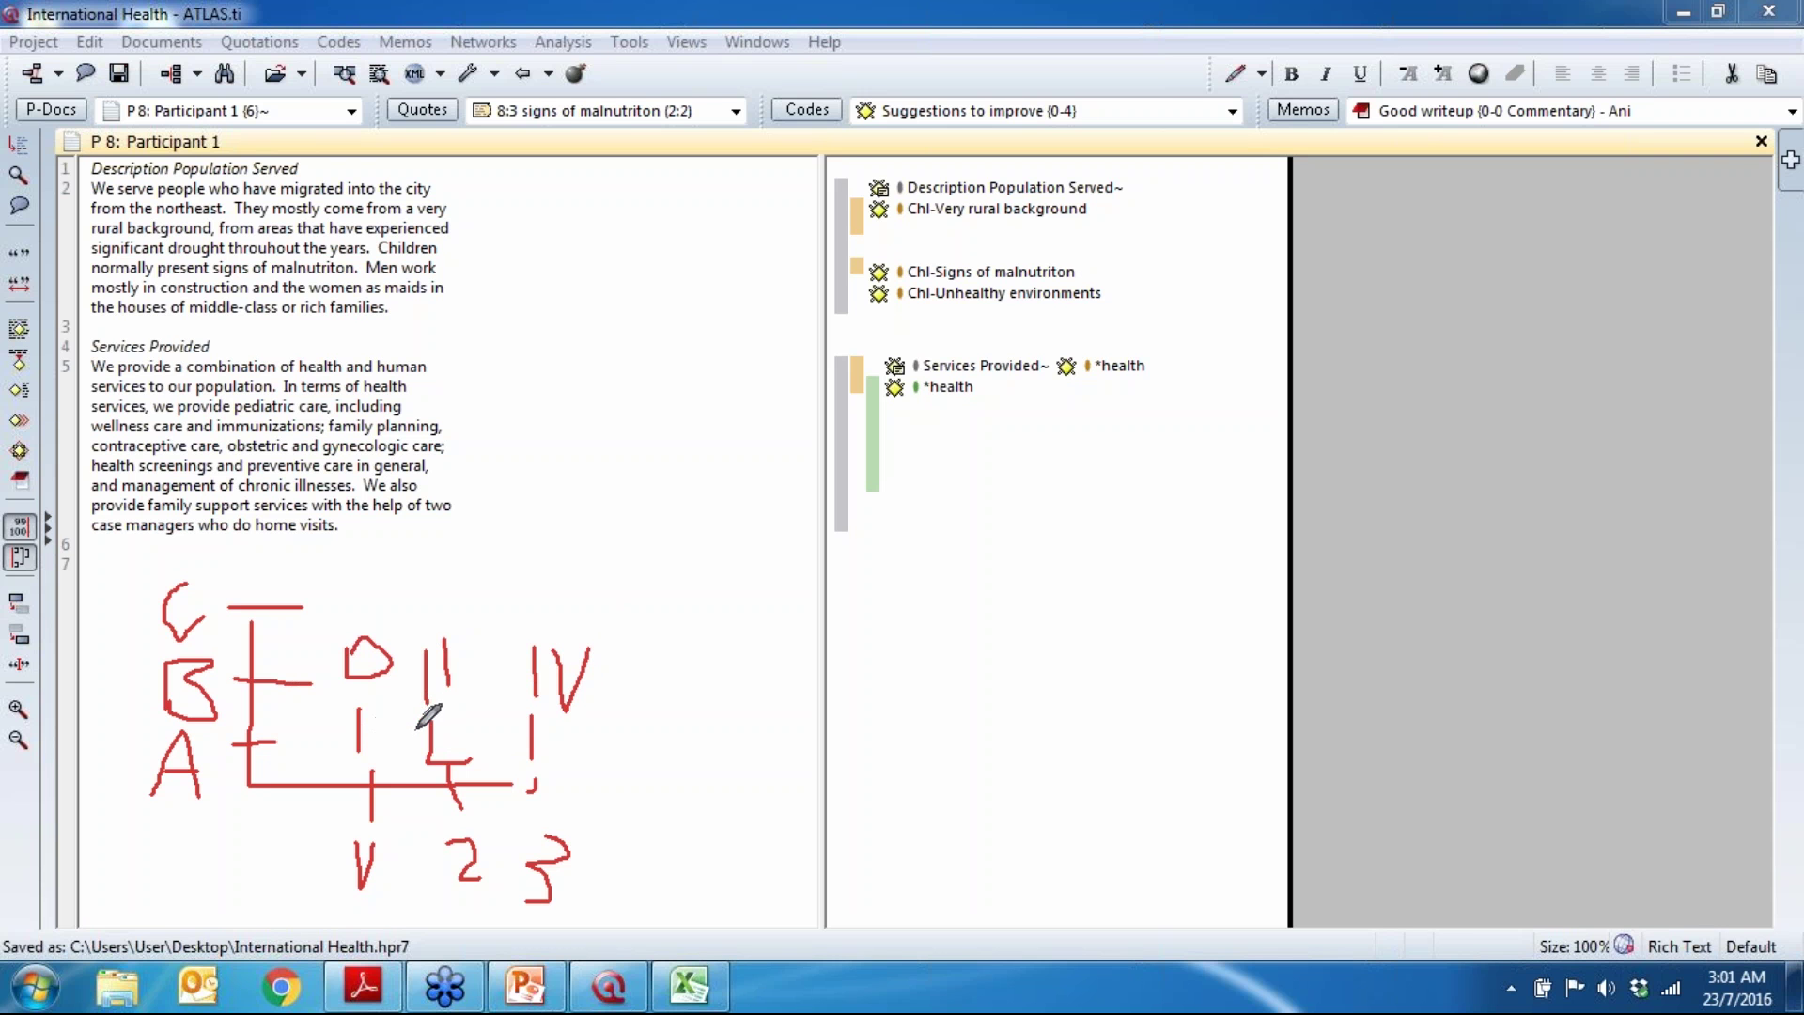
mouse_move(417, 725)
mouse_down()
mouse_move(428, 706)
mouse_move(433, 741)
mouse_up()
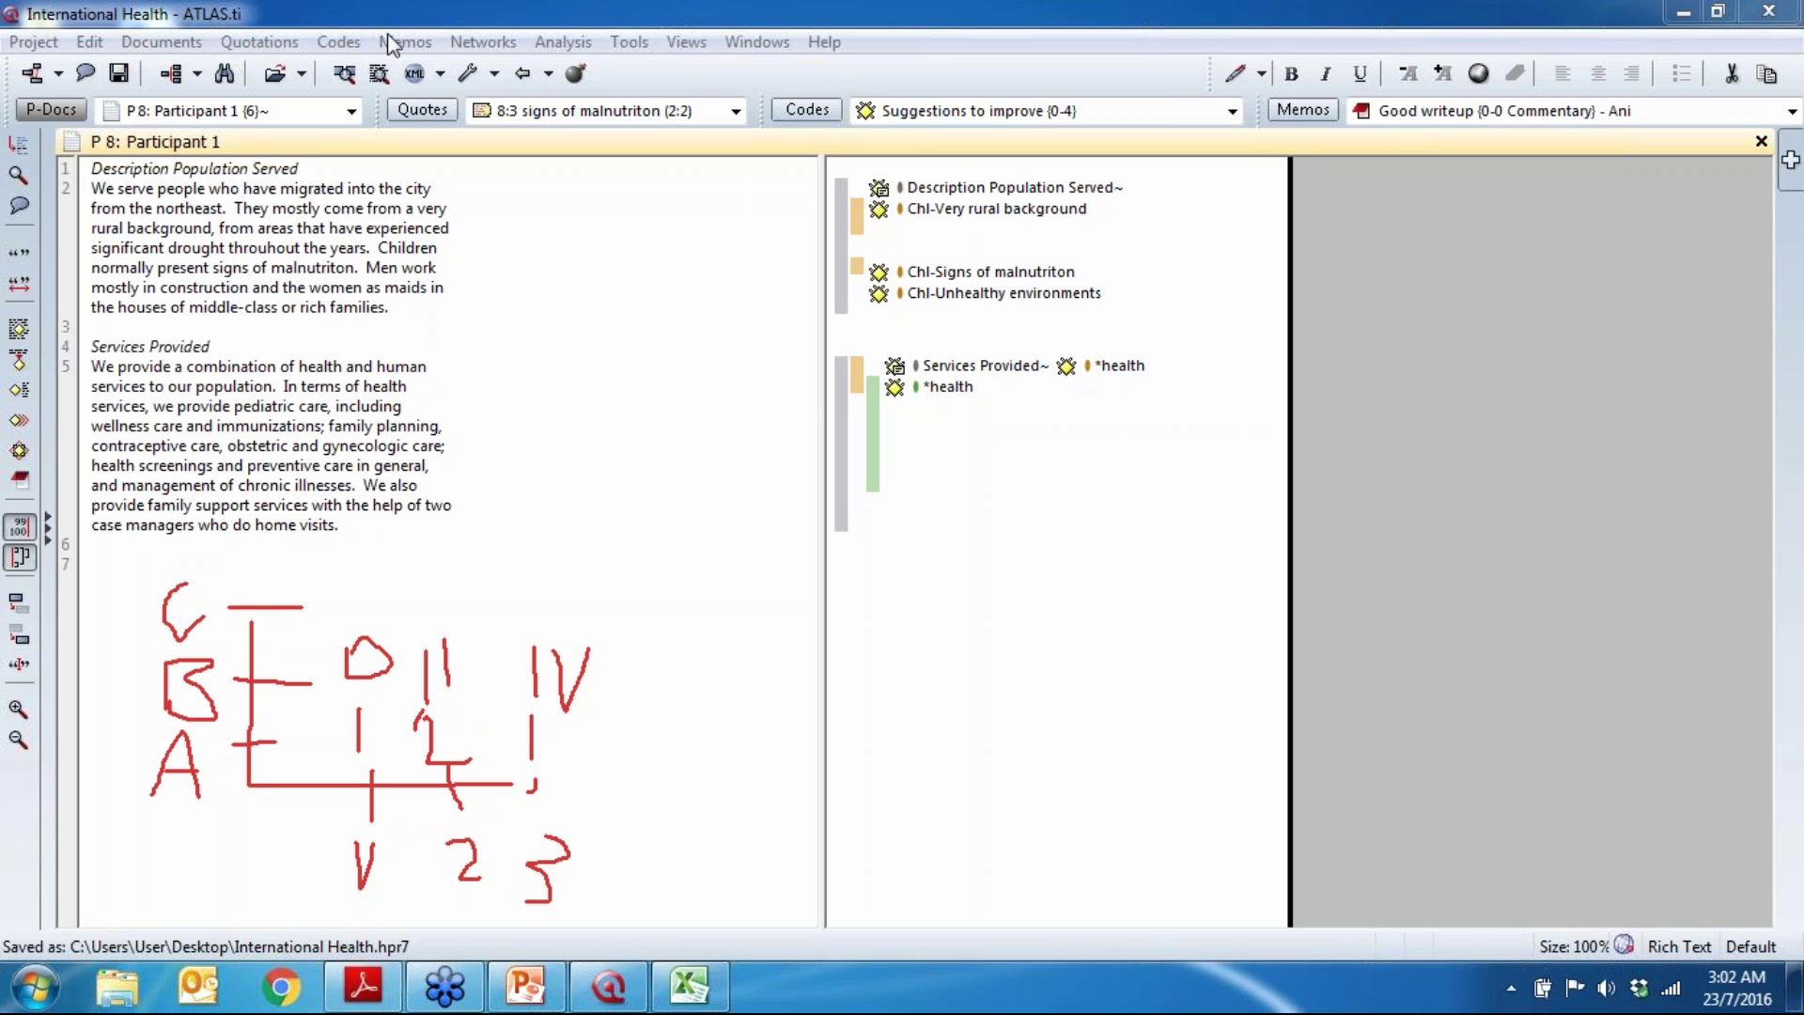
Step: Open the Codes-Primary Documents Table output for codes and clear the red drawing from the screen
click(331, 41)
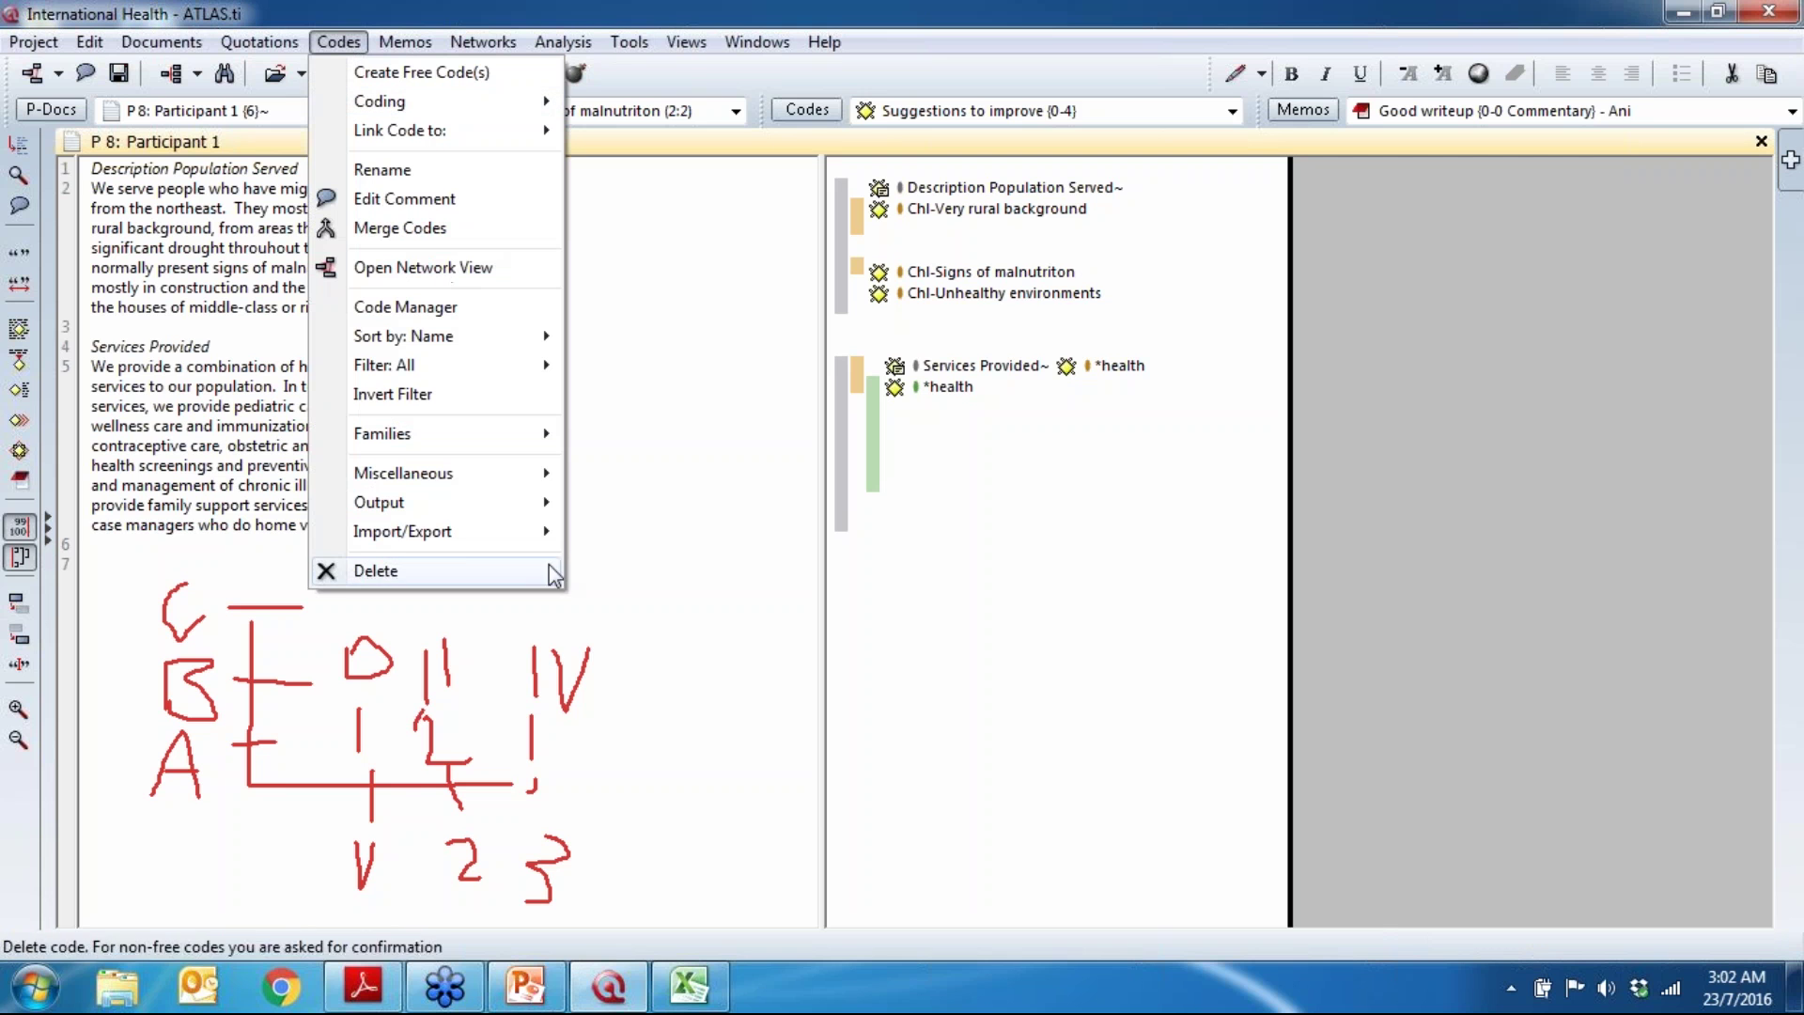
mouse_move(535, 505)
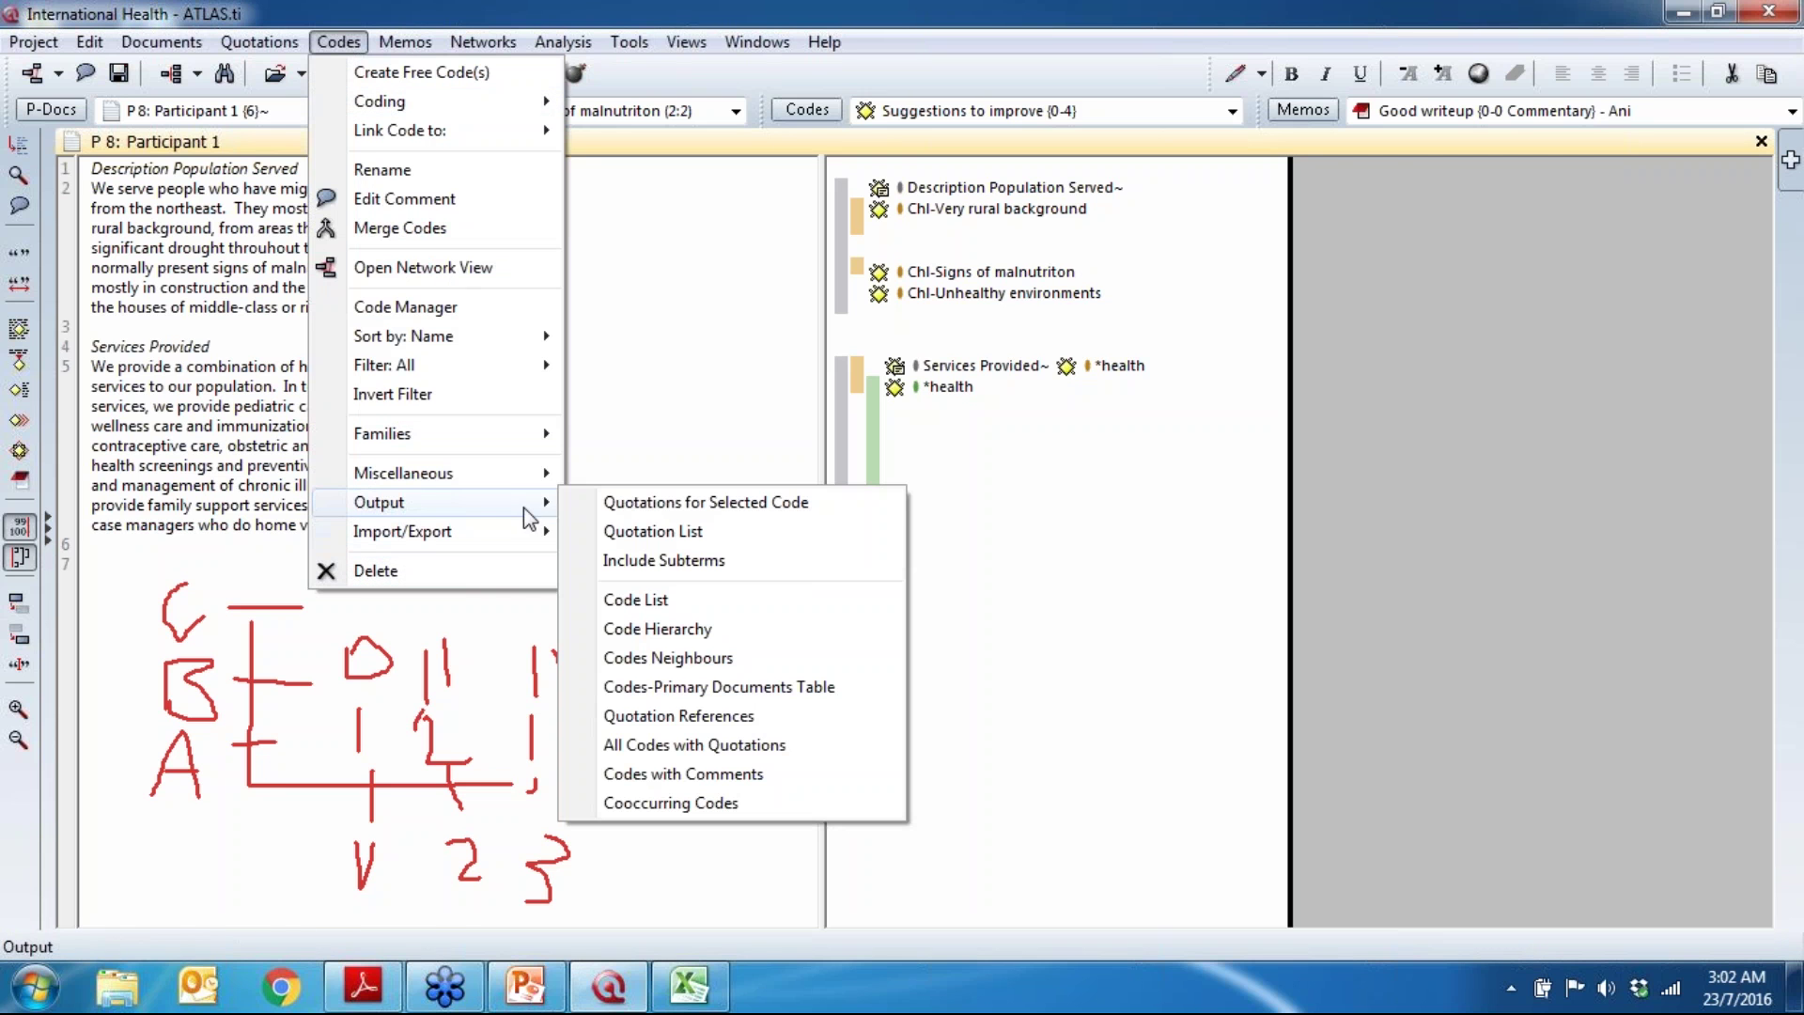
click(733, 686)
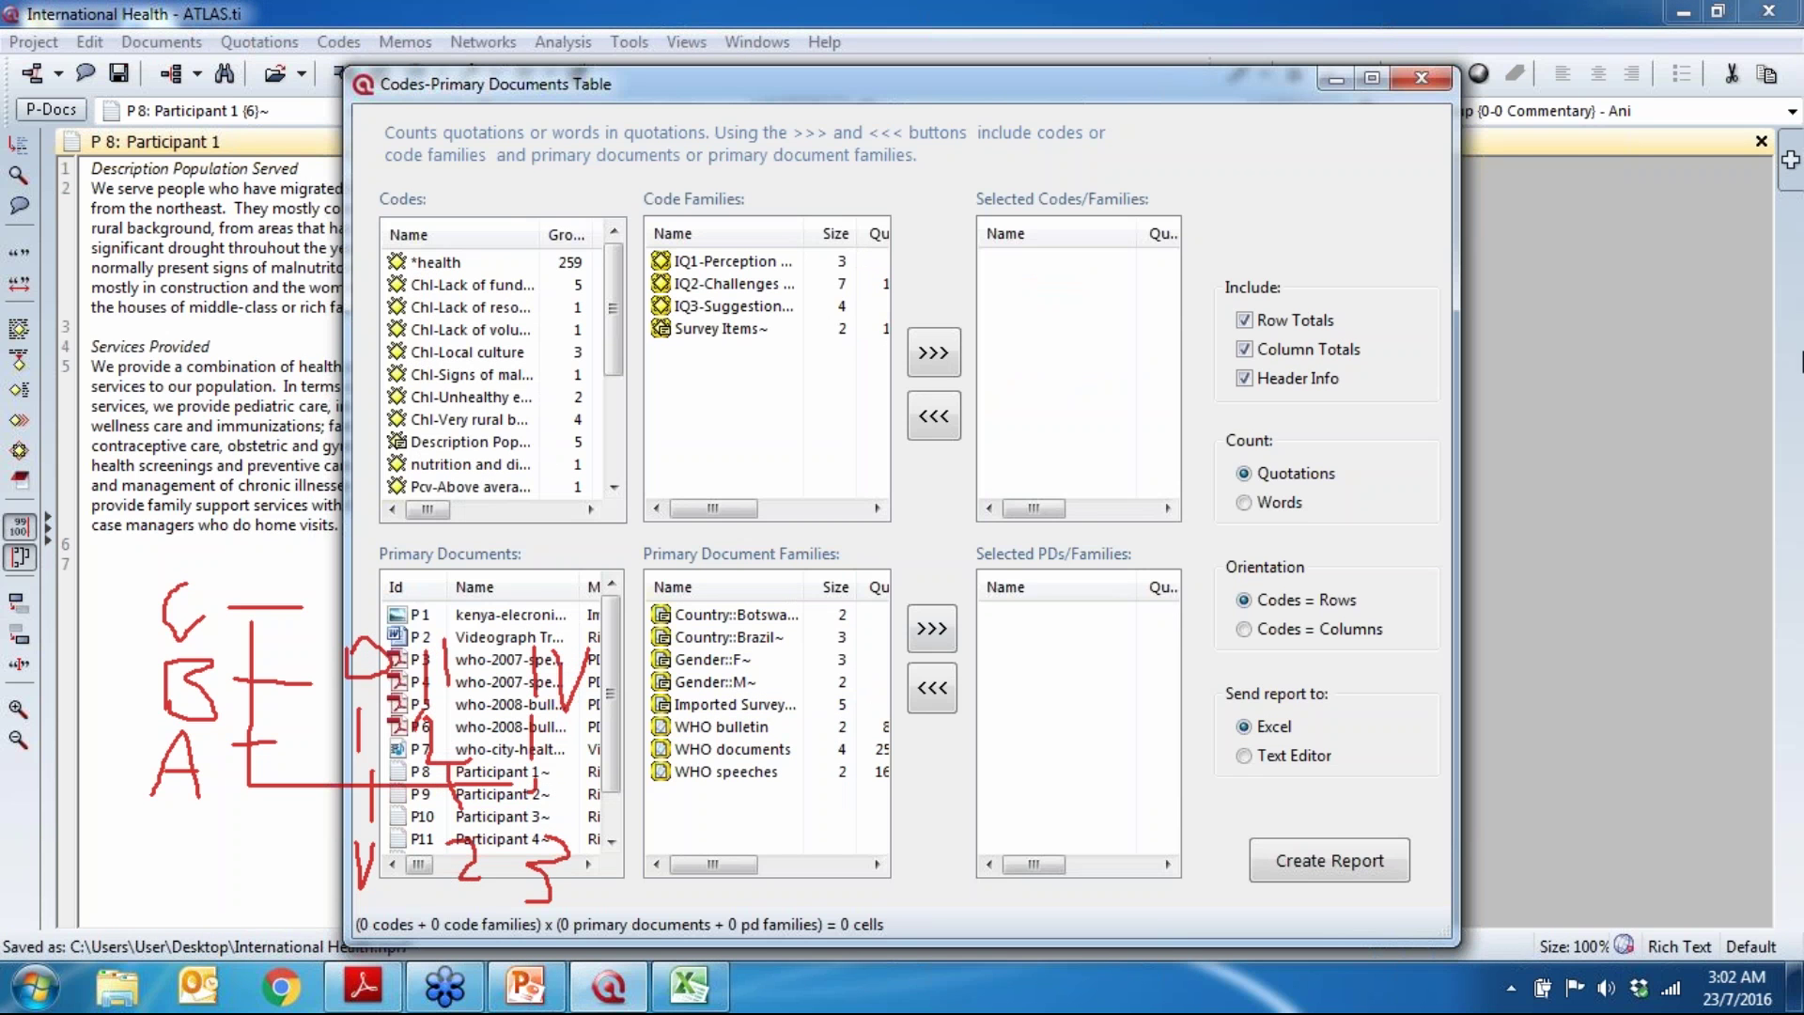
click(1677, 353)
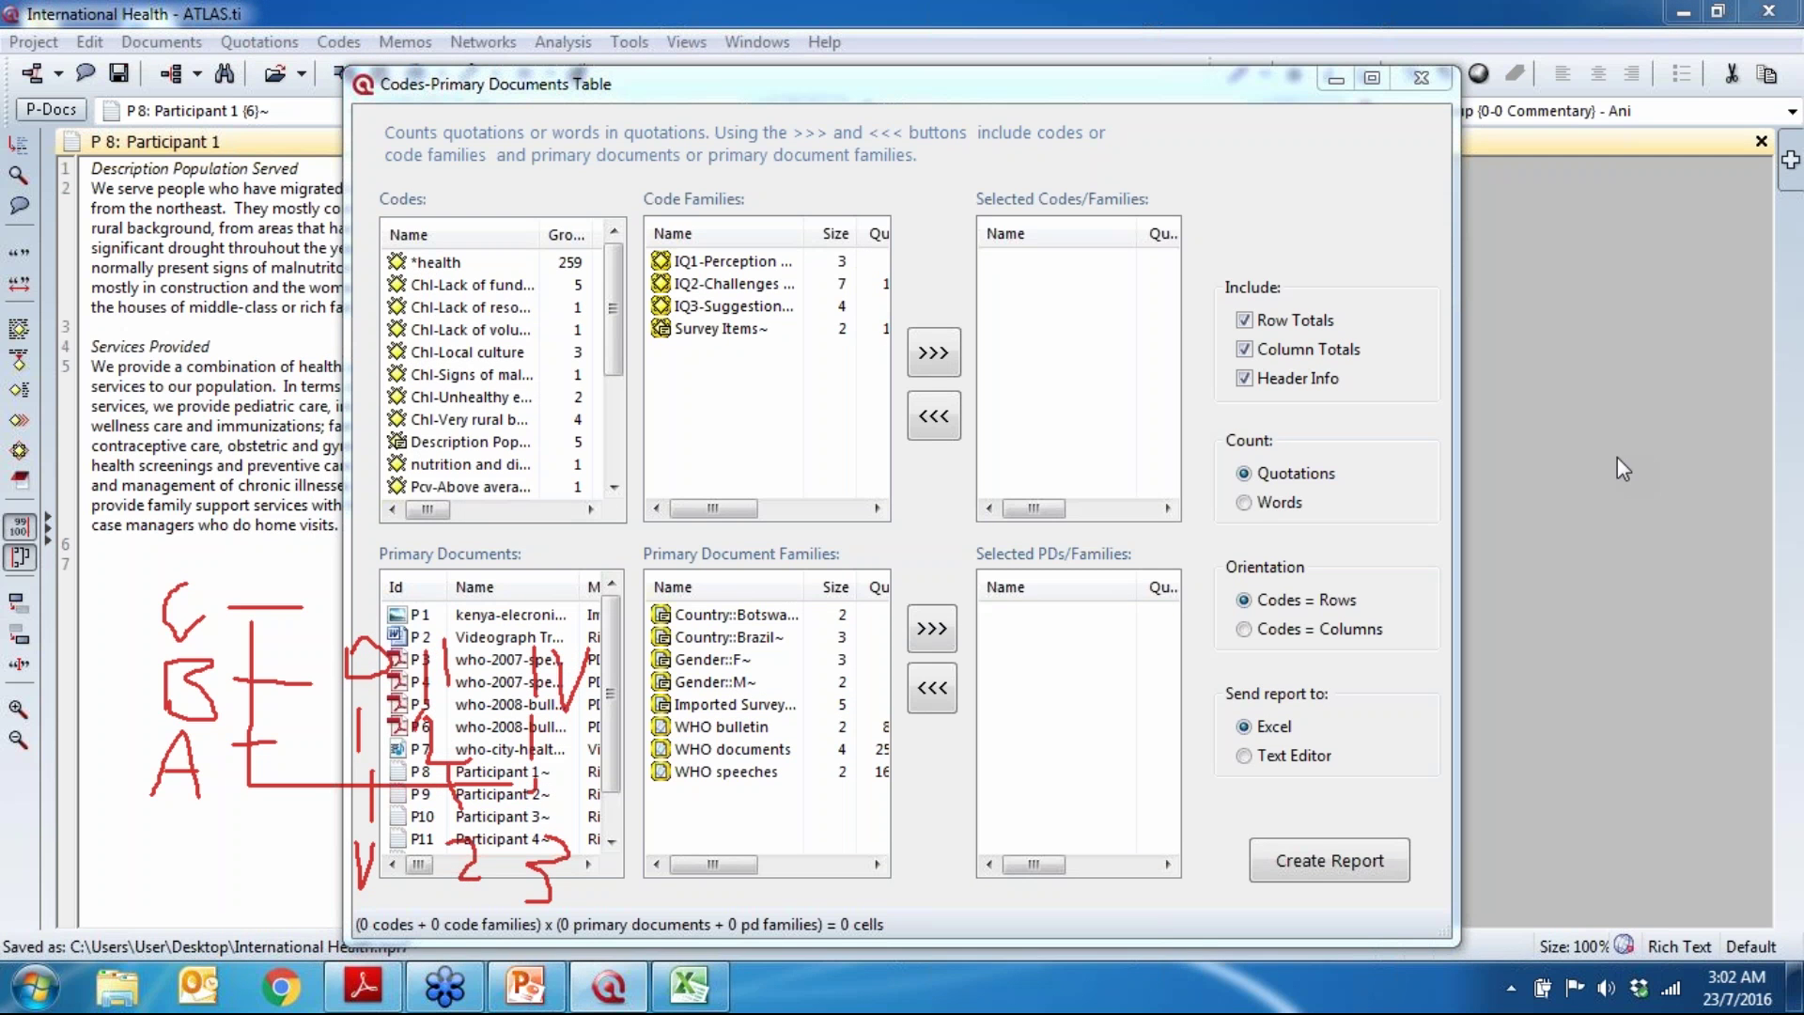
key(Escape)
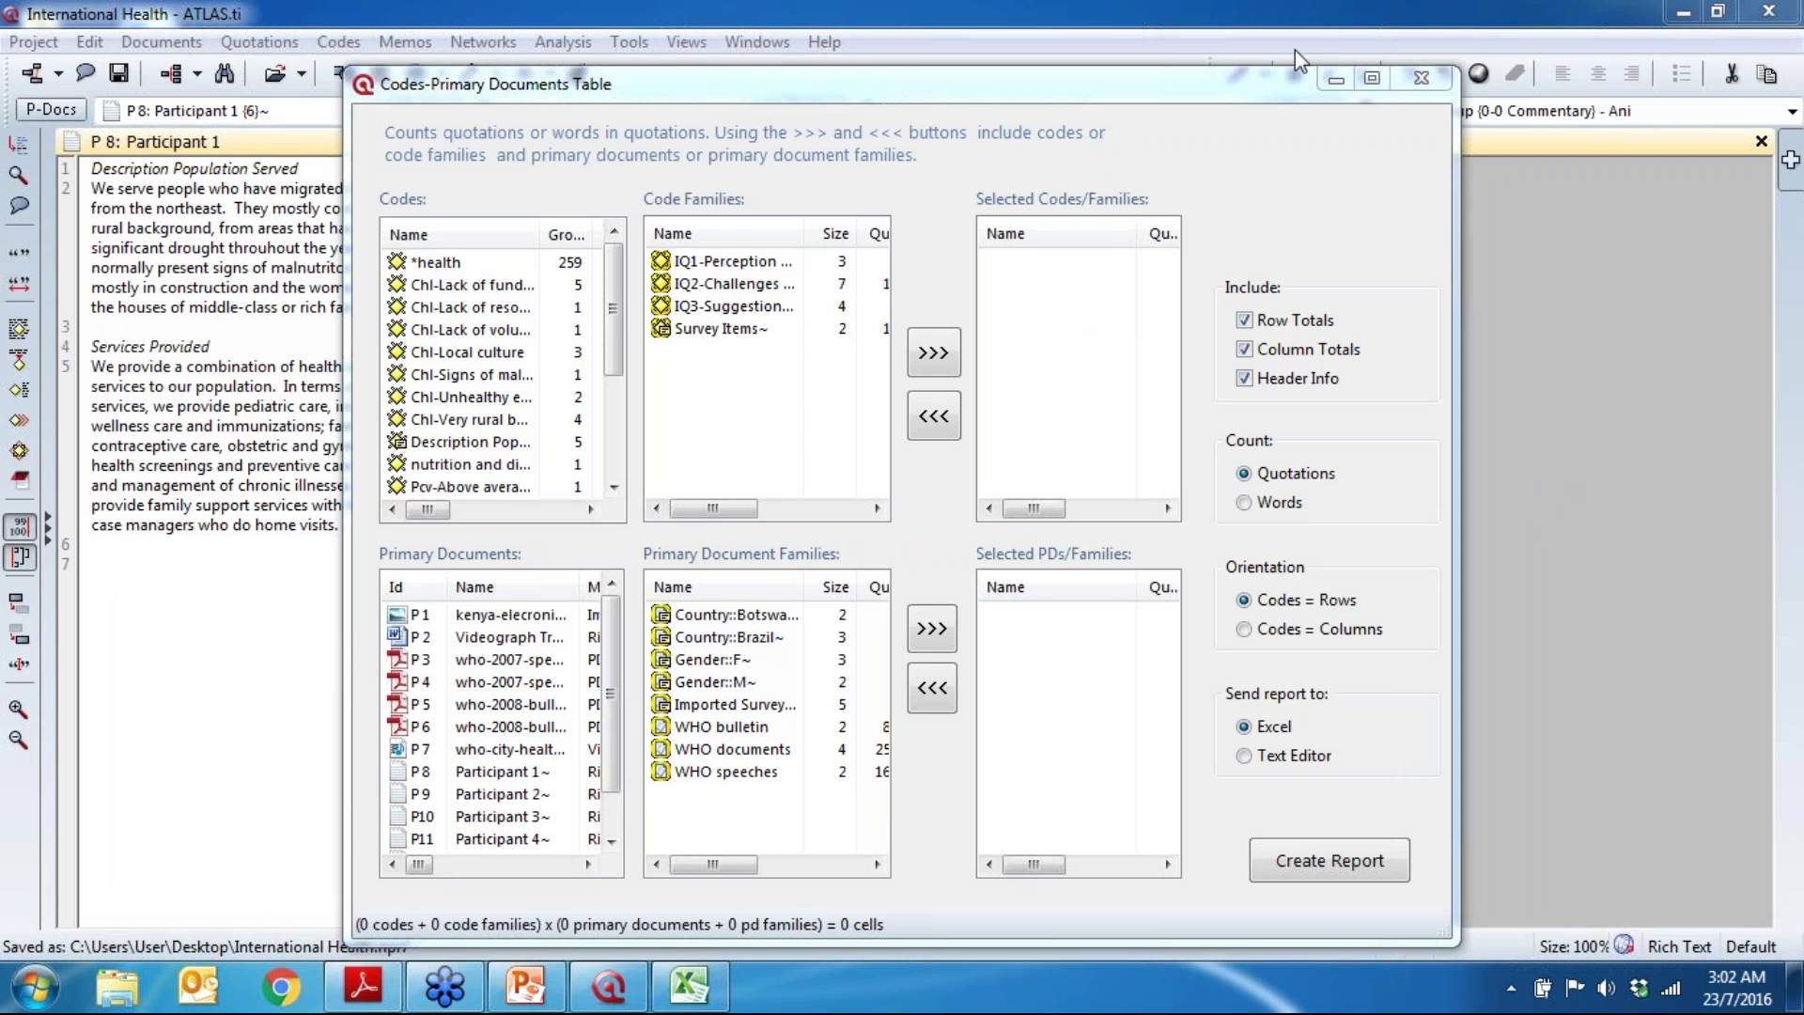
Step: Add the *health code and the primary documents Participant 1 to Participant 5 to the table selection, widening the selected documents' name column
double_click(477, 265)
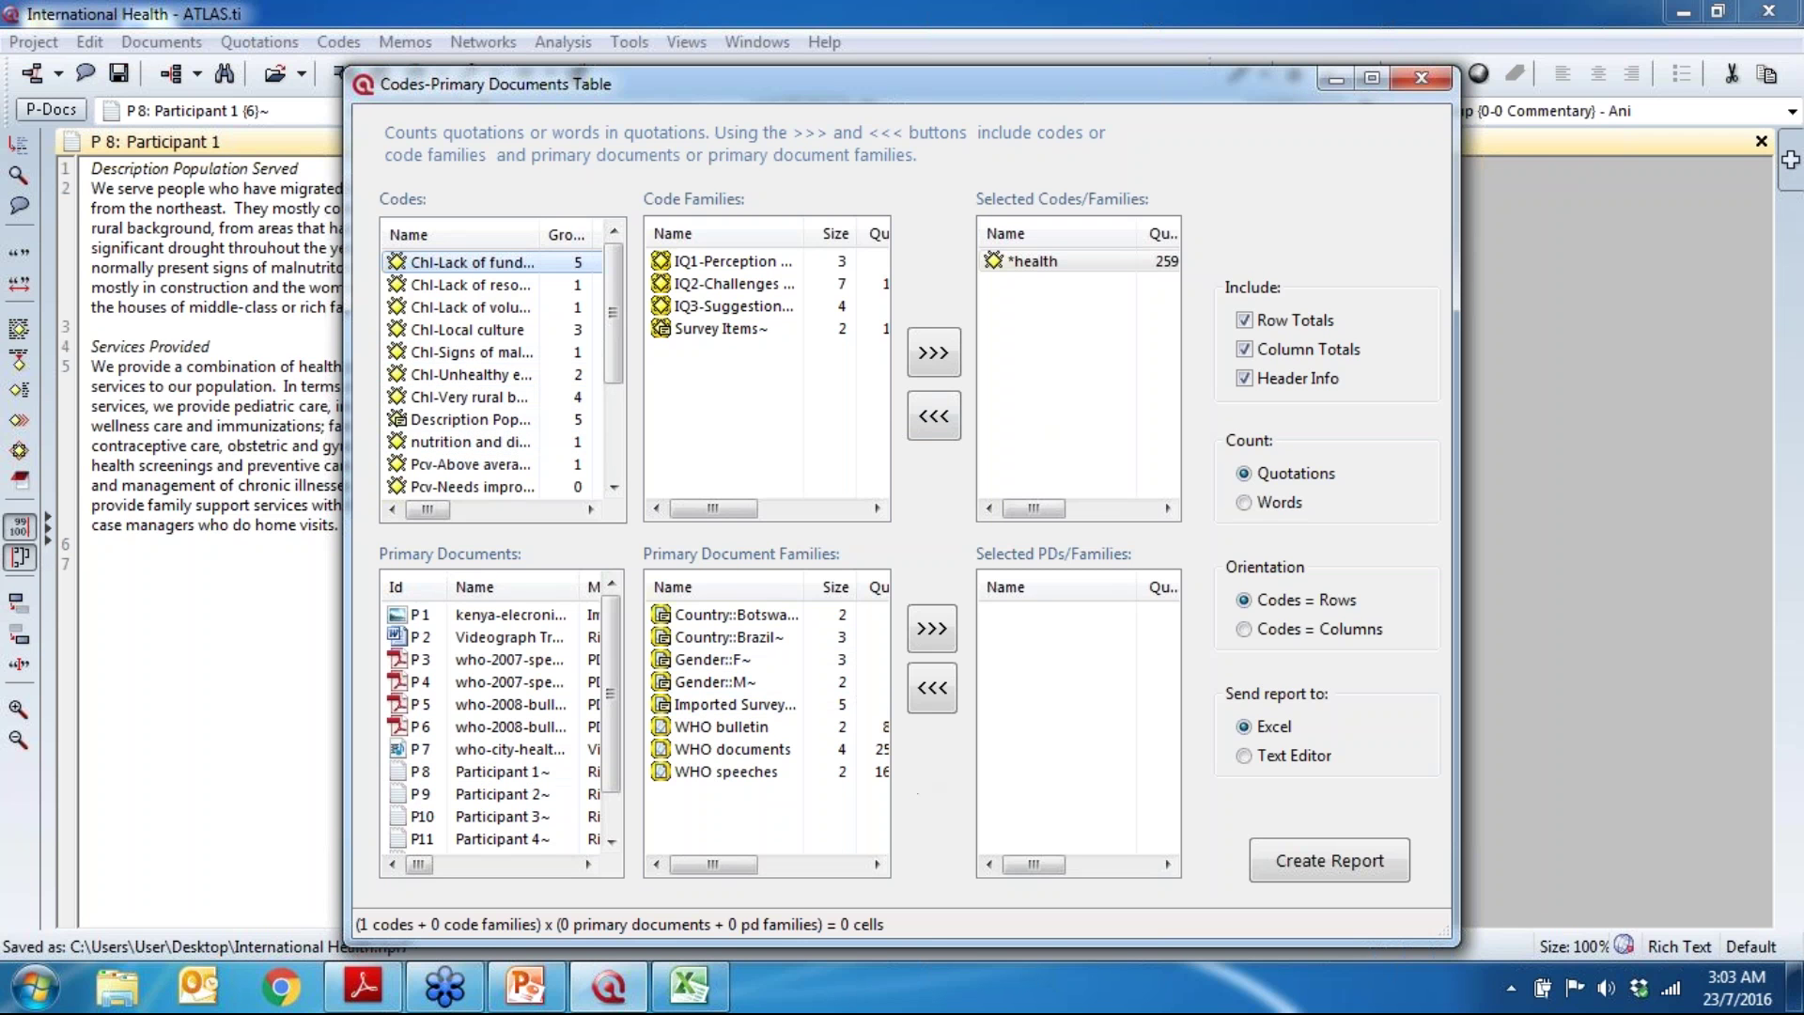
click(474, 771)
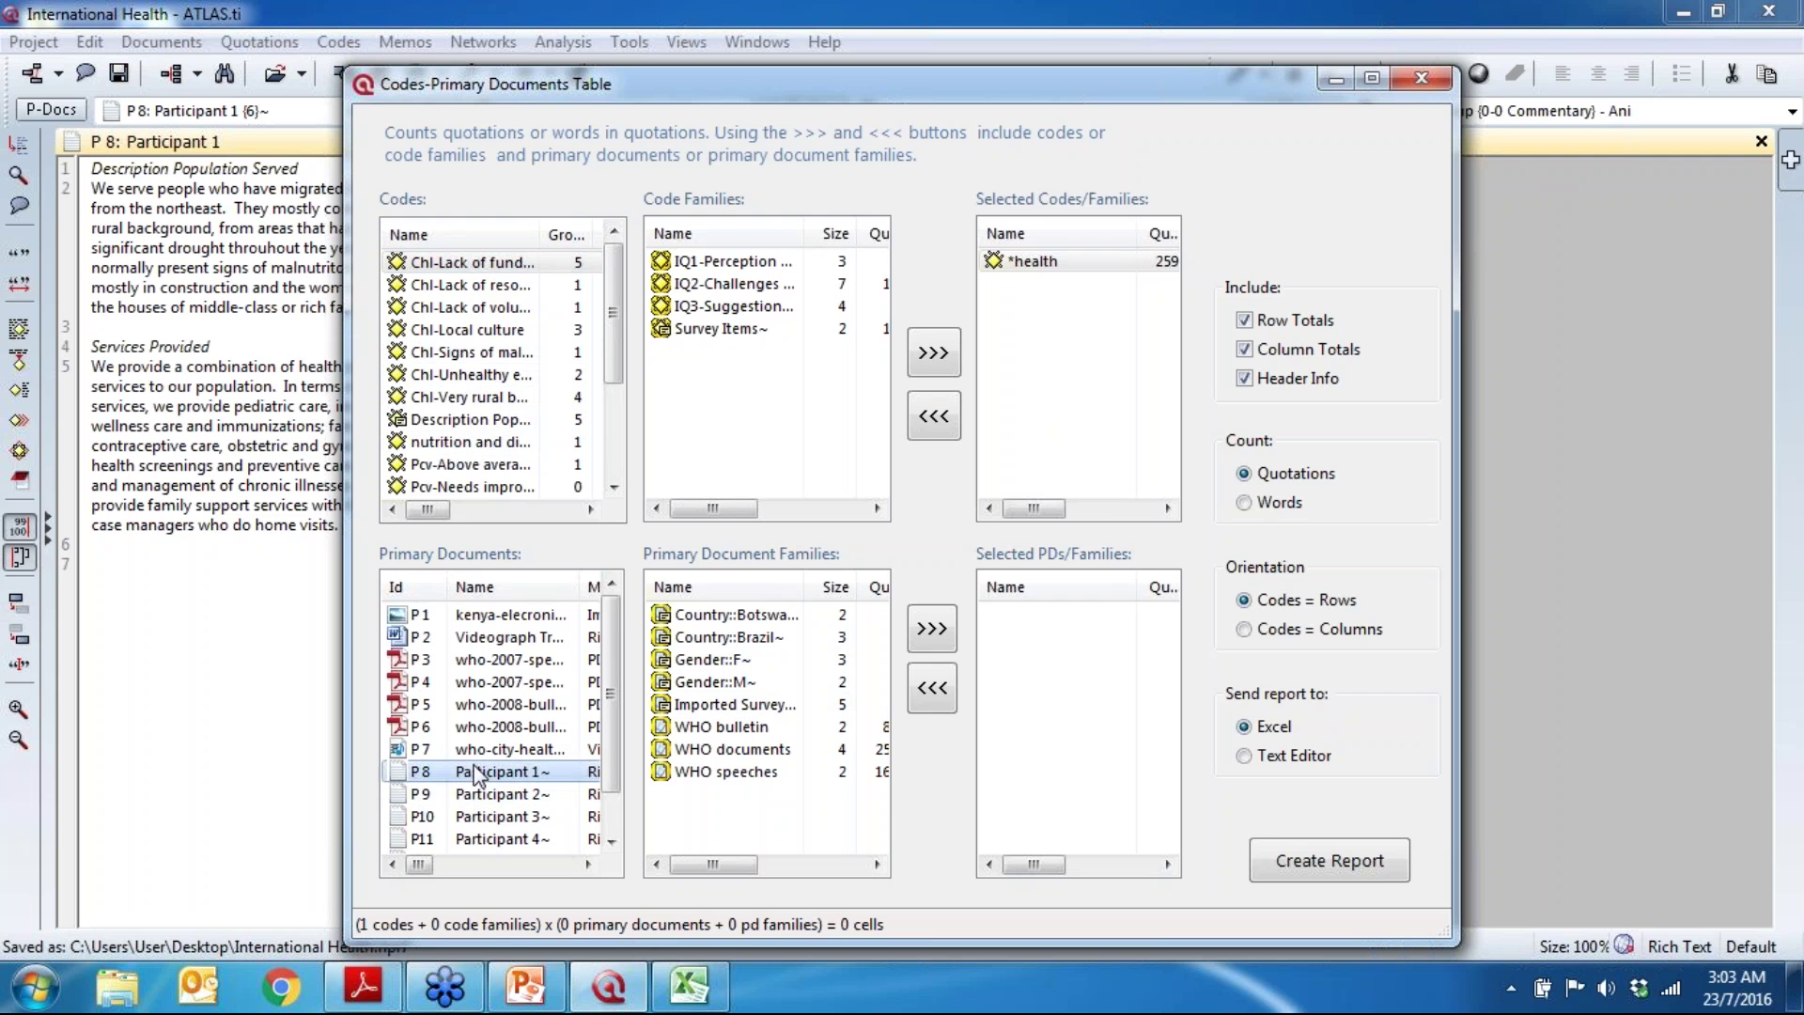
scroll(474, 773, down, 1)
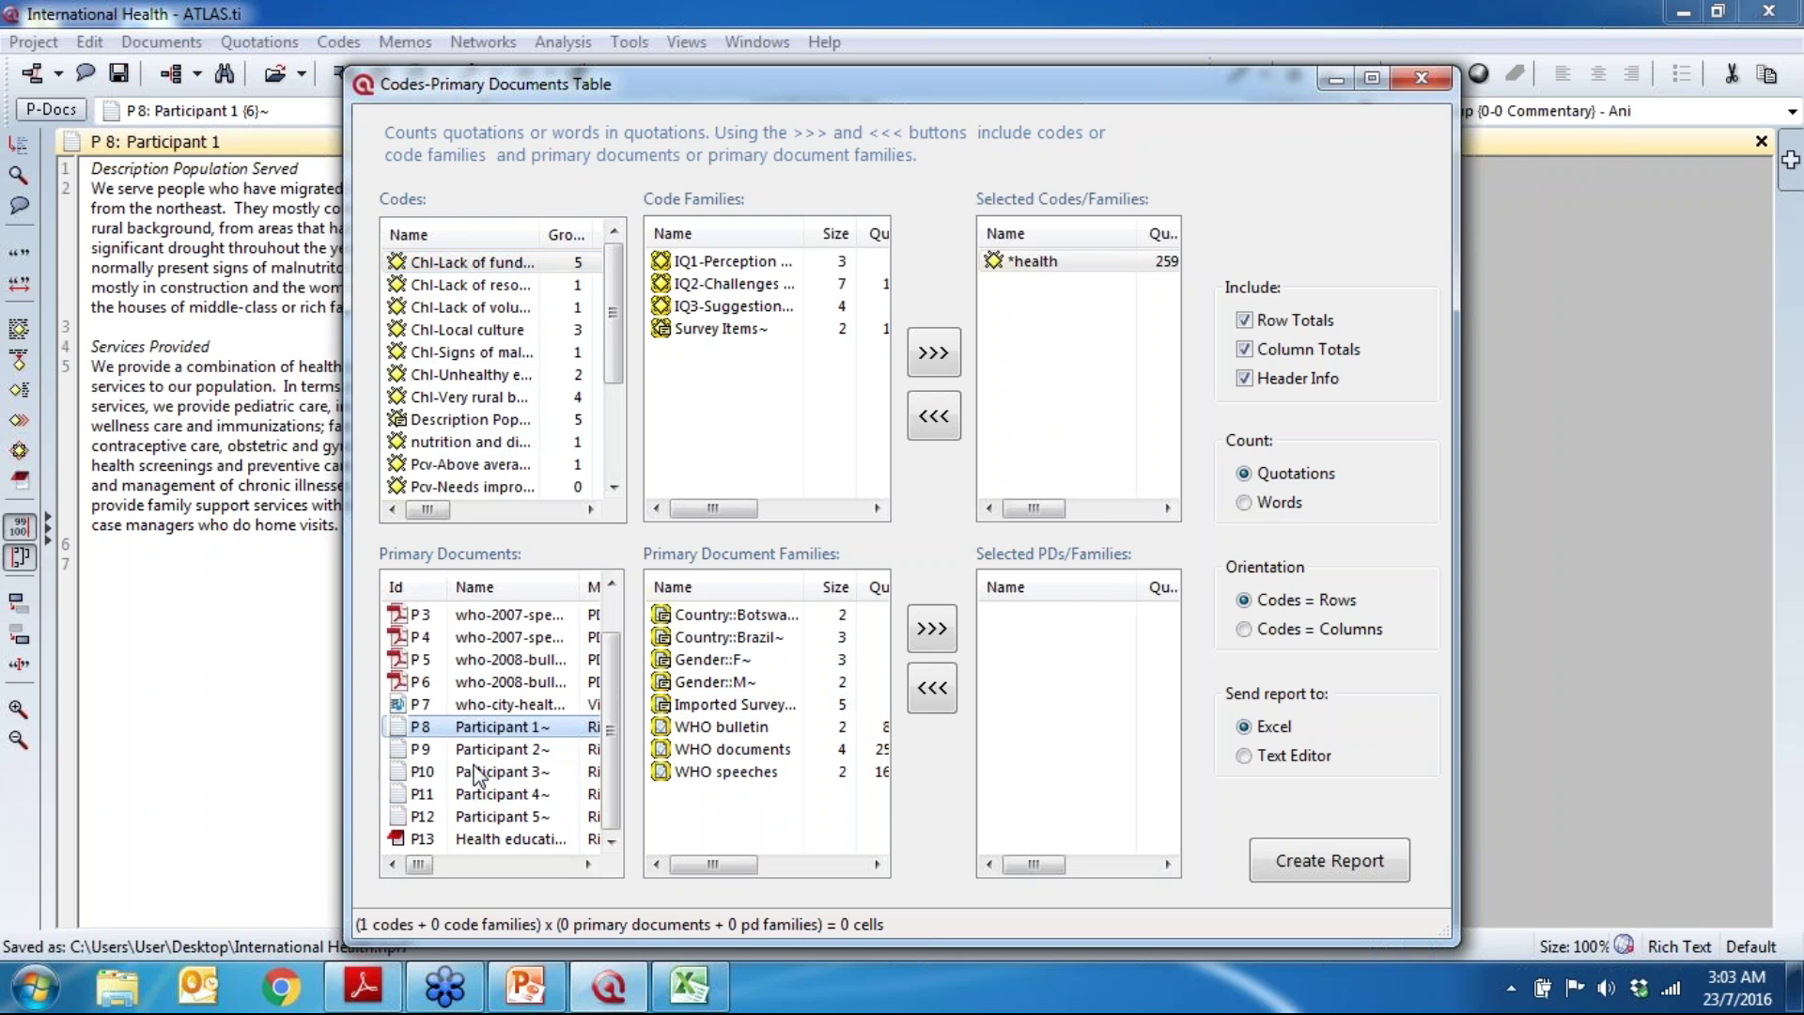
shift+click(480, 817)
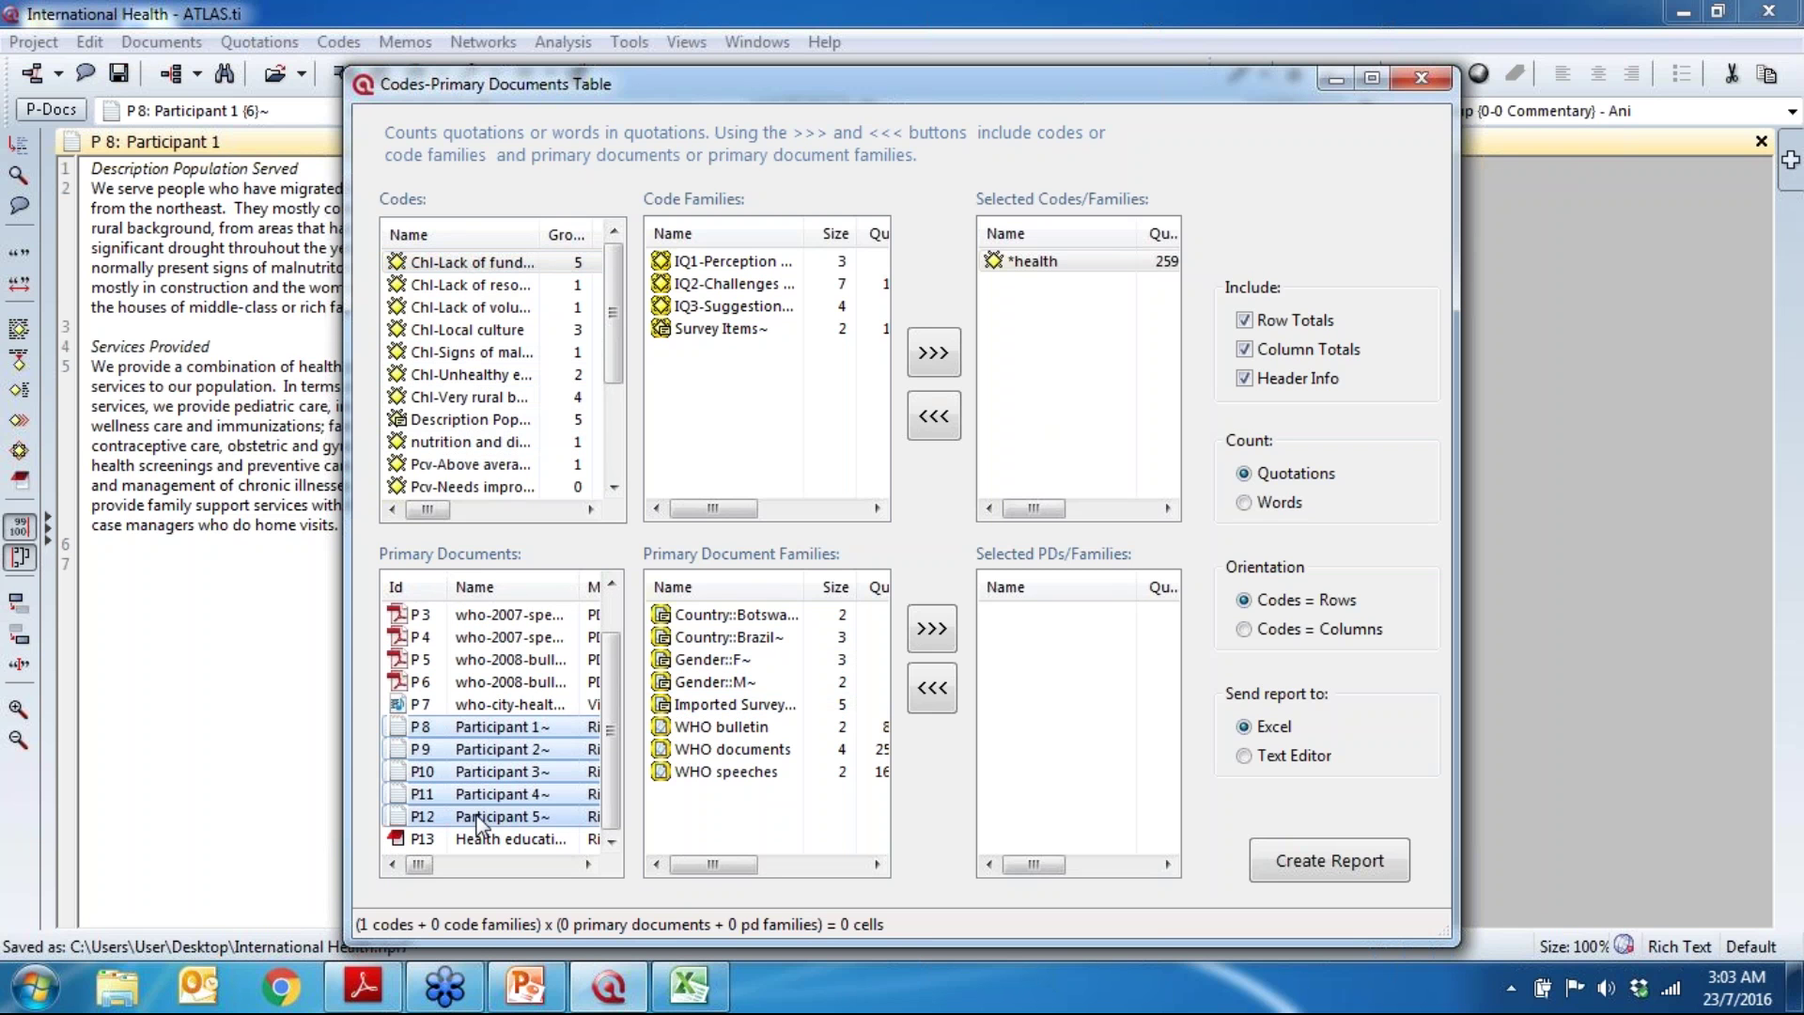
click(937, 631)
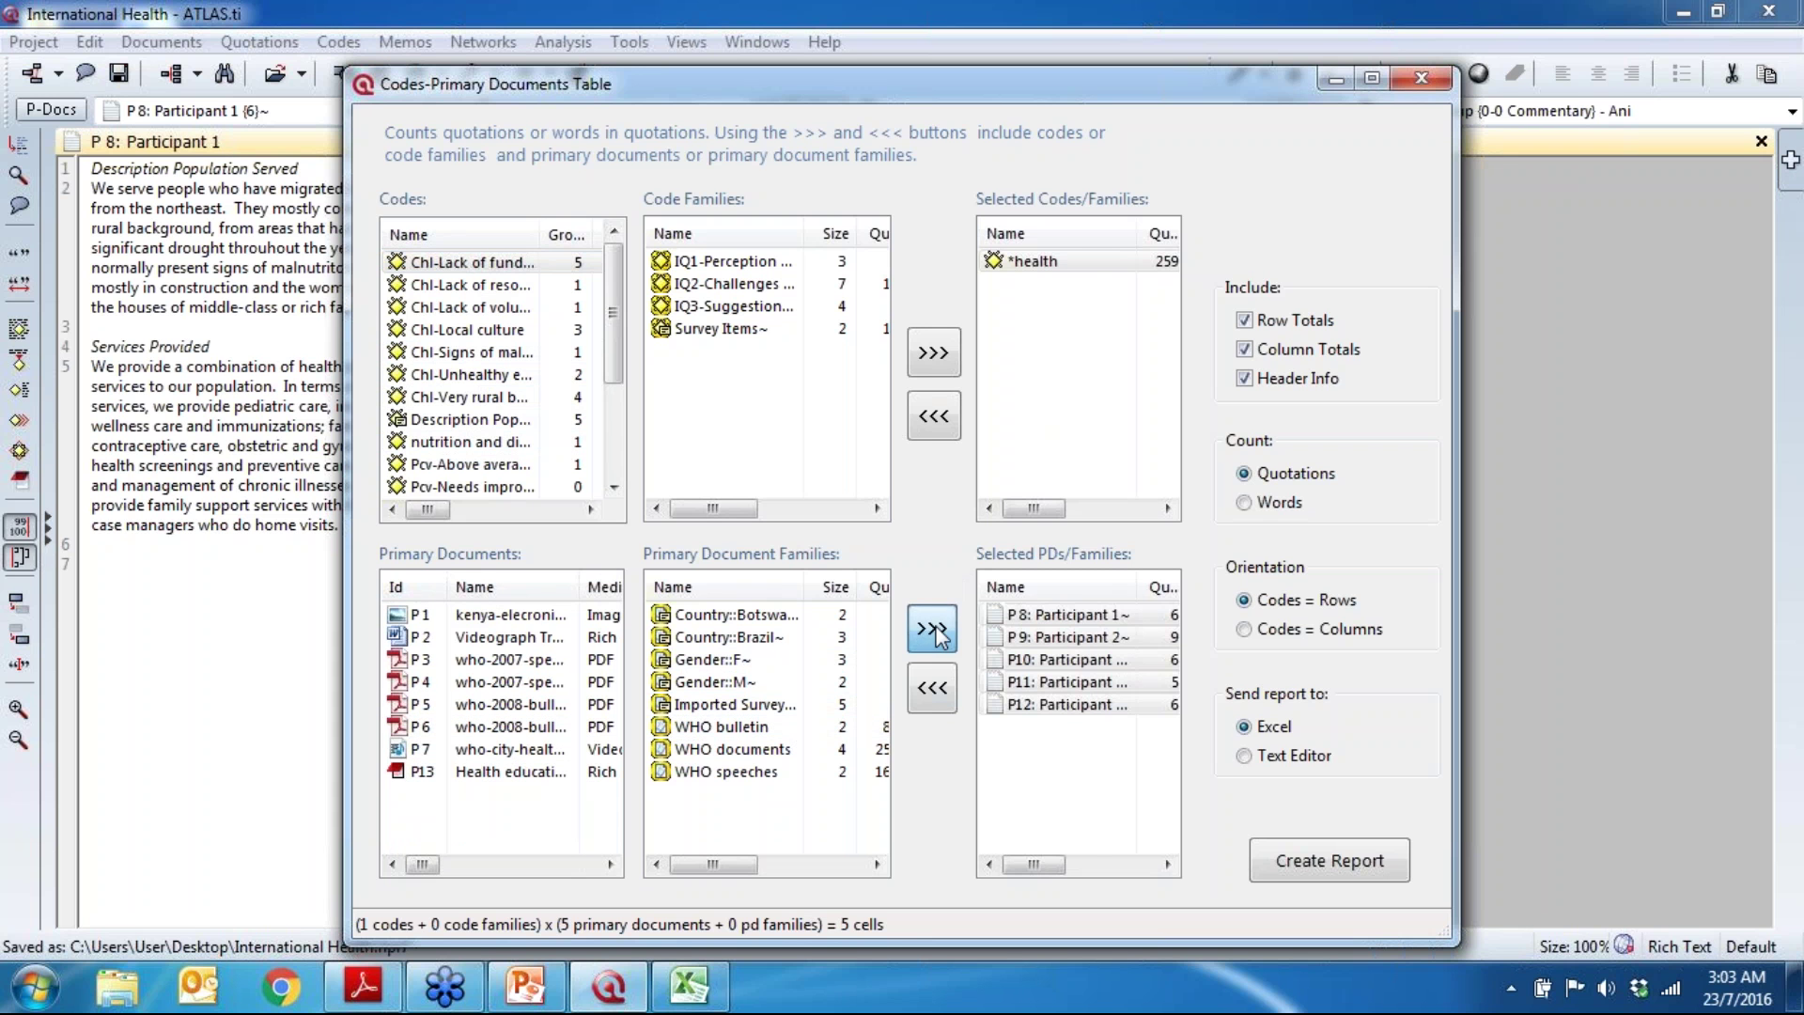
click(1085, 742)
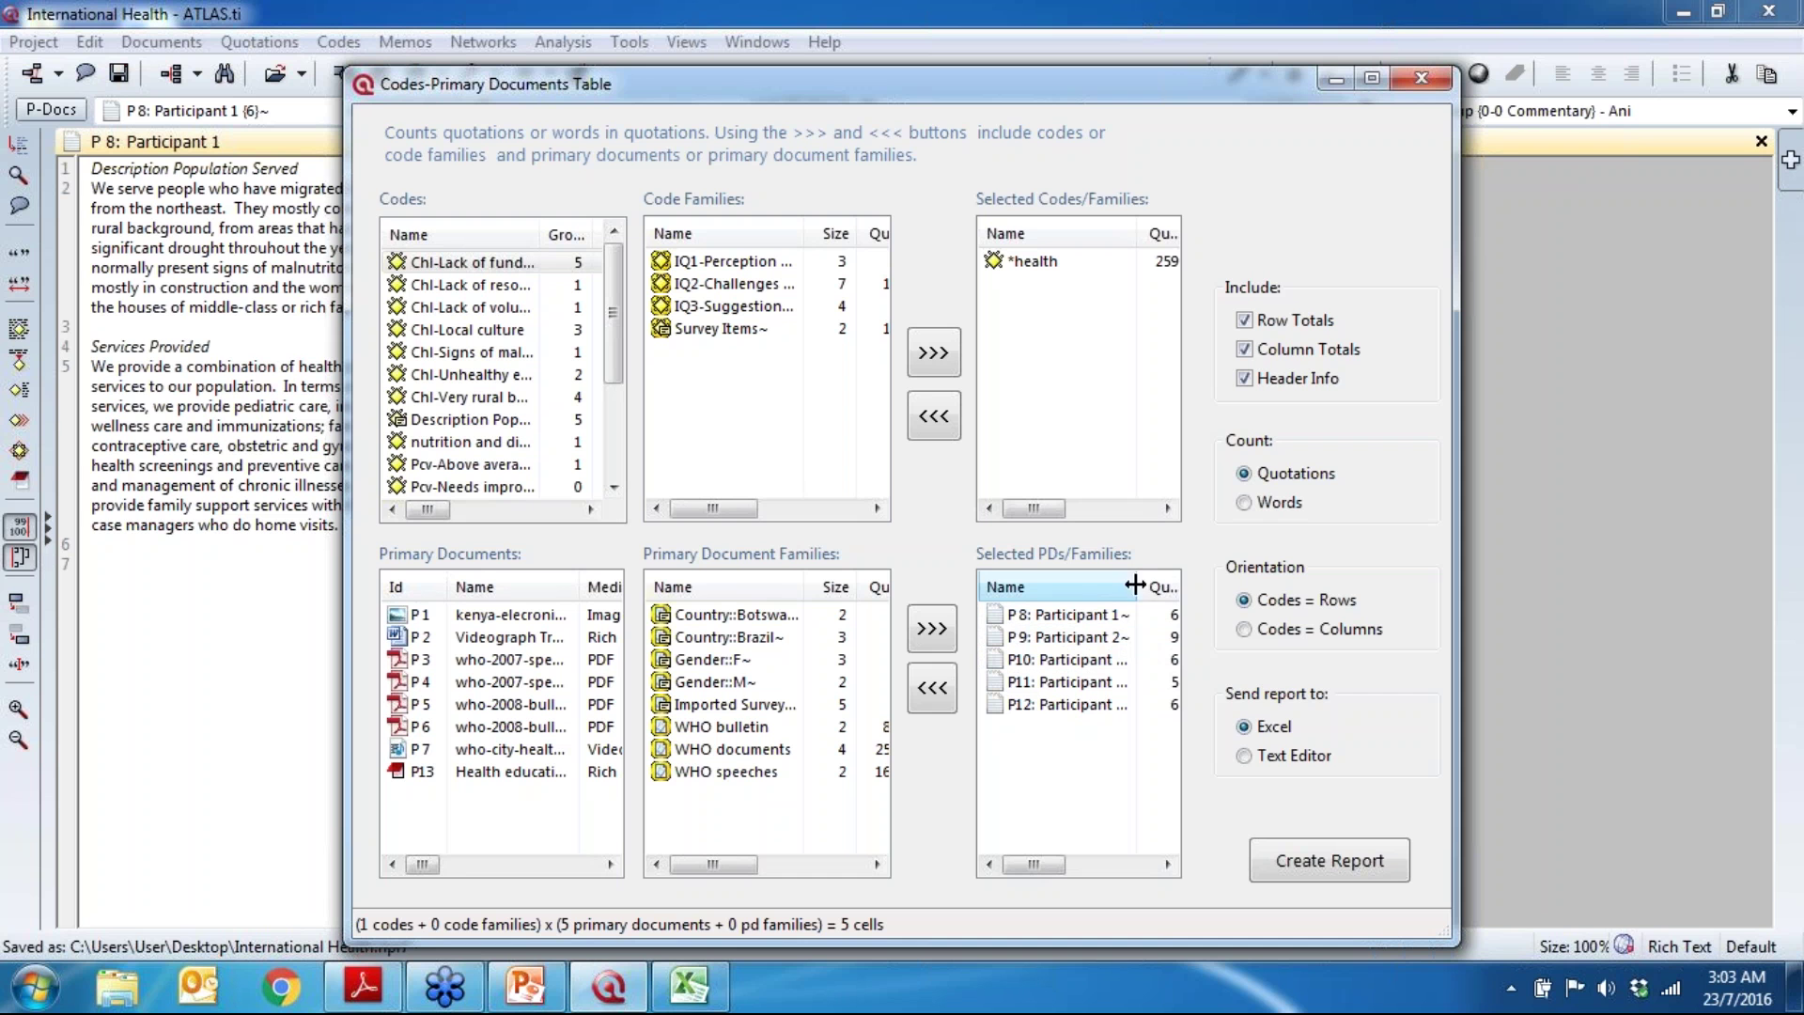
drag(1142, 592, 1156, 600)
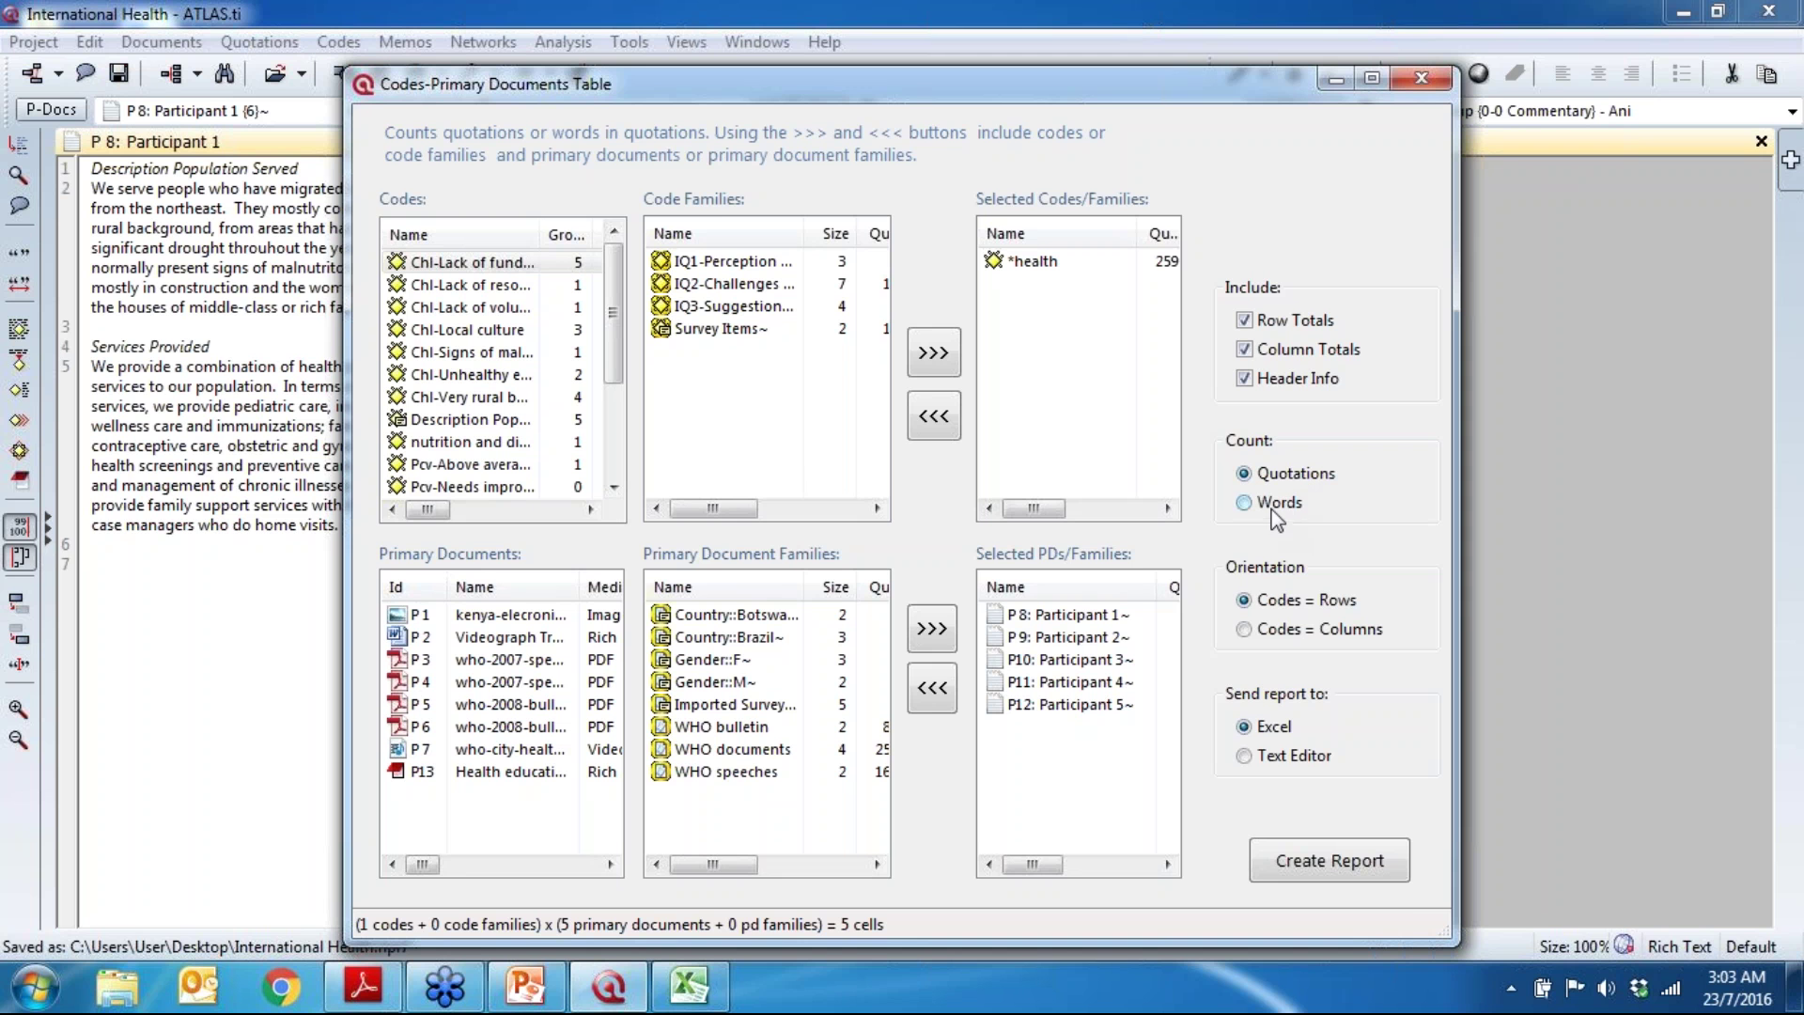
Step: Create the Excel report counting quotations, open it despite the file format warning, and widen column A
click(1279, 475)
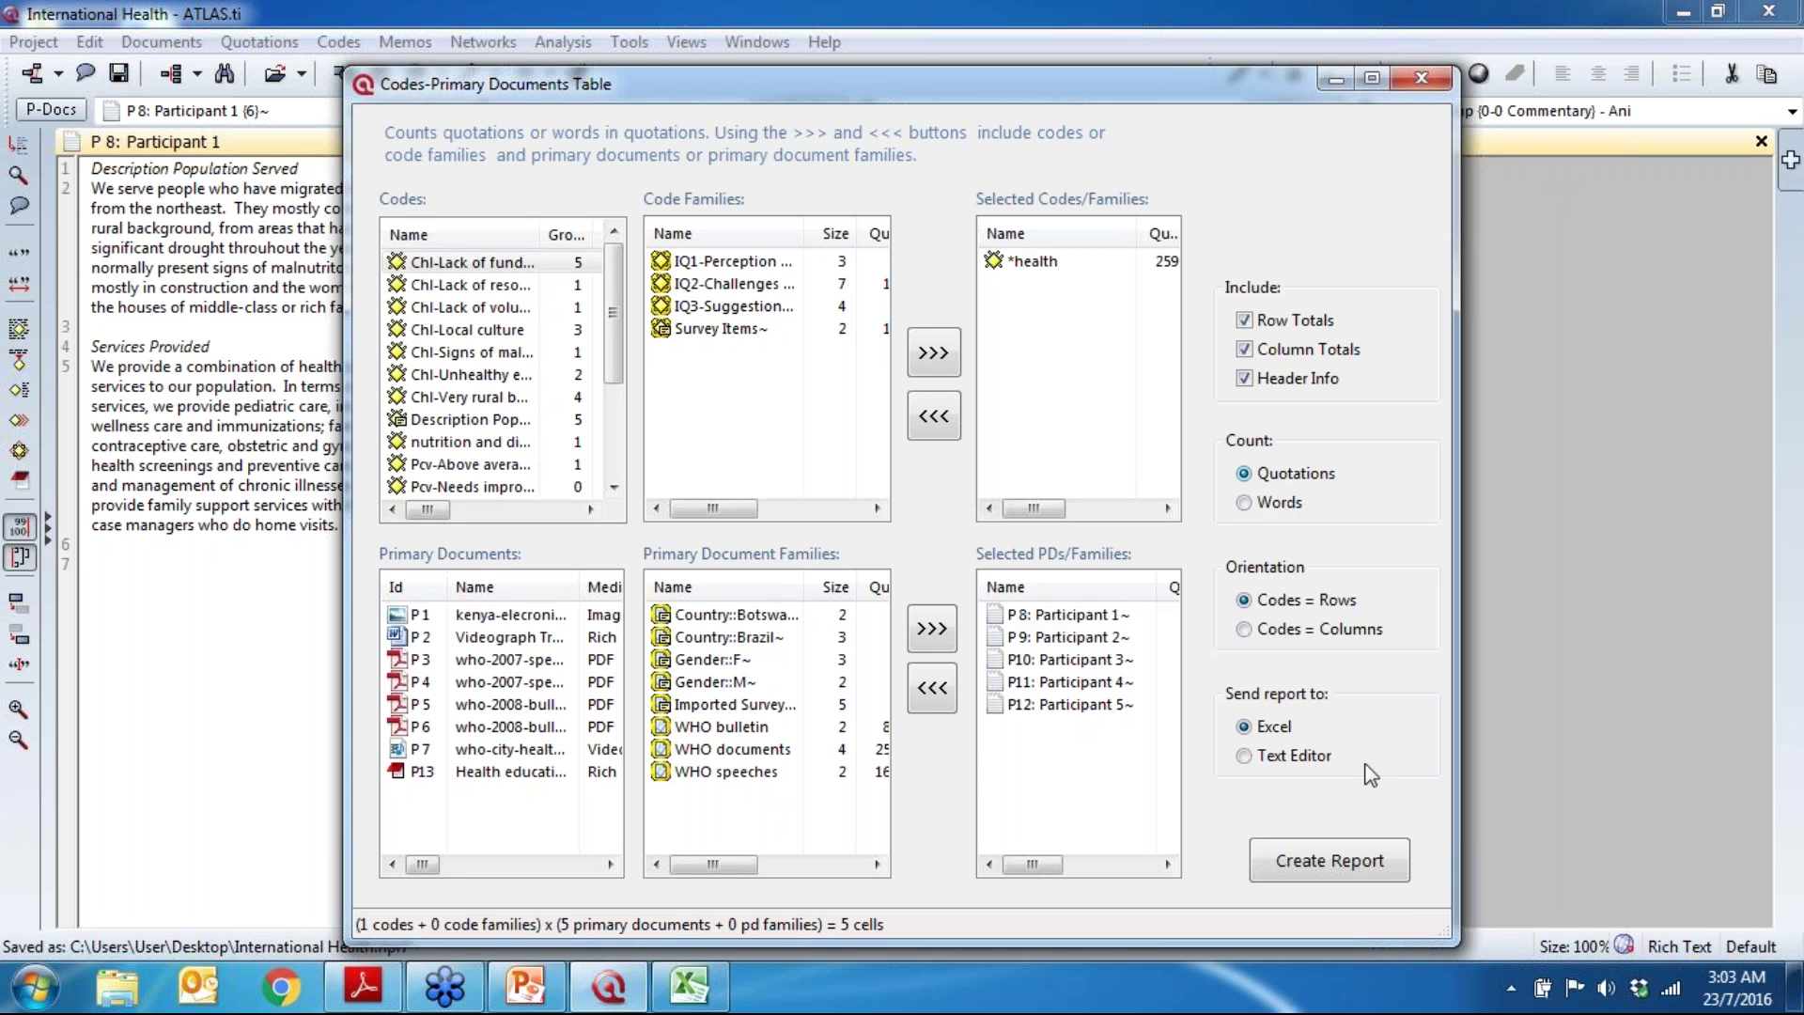
click(1357, 859)
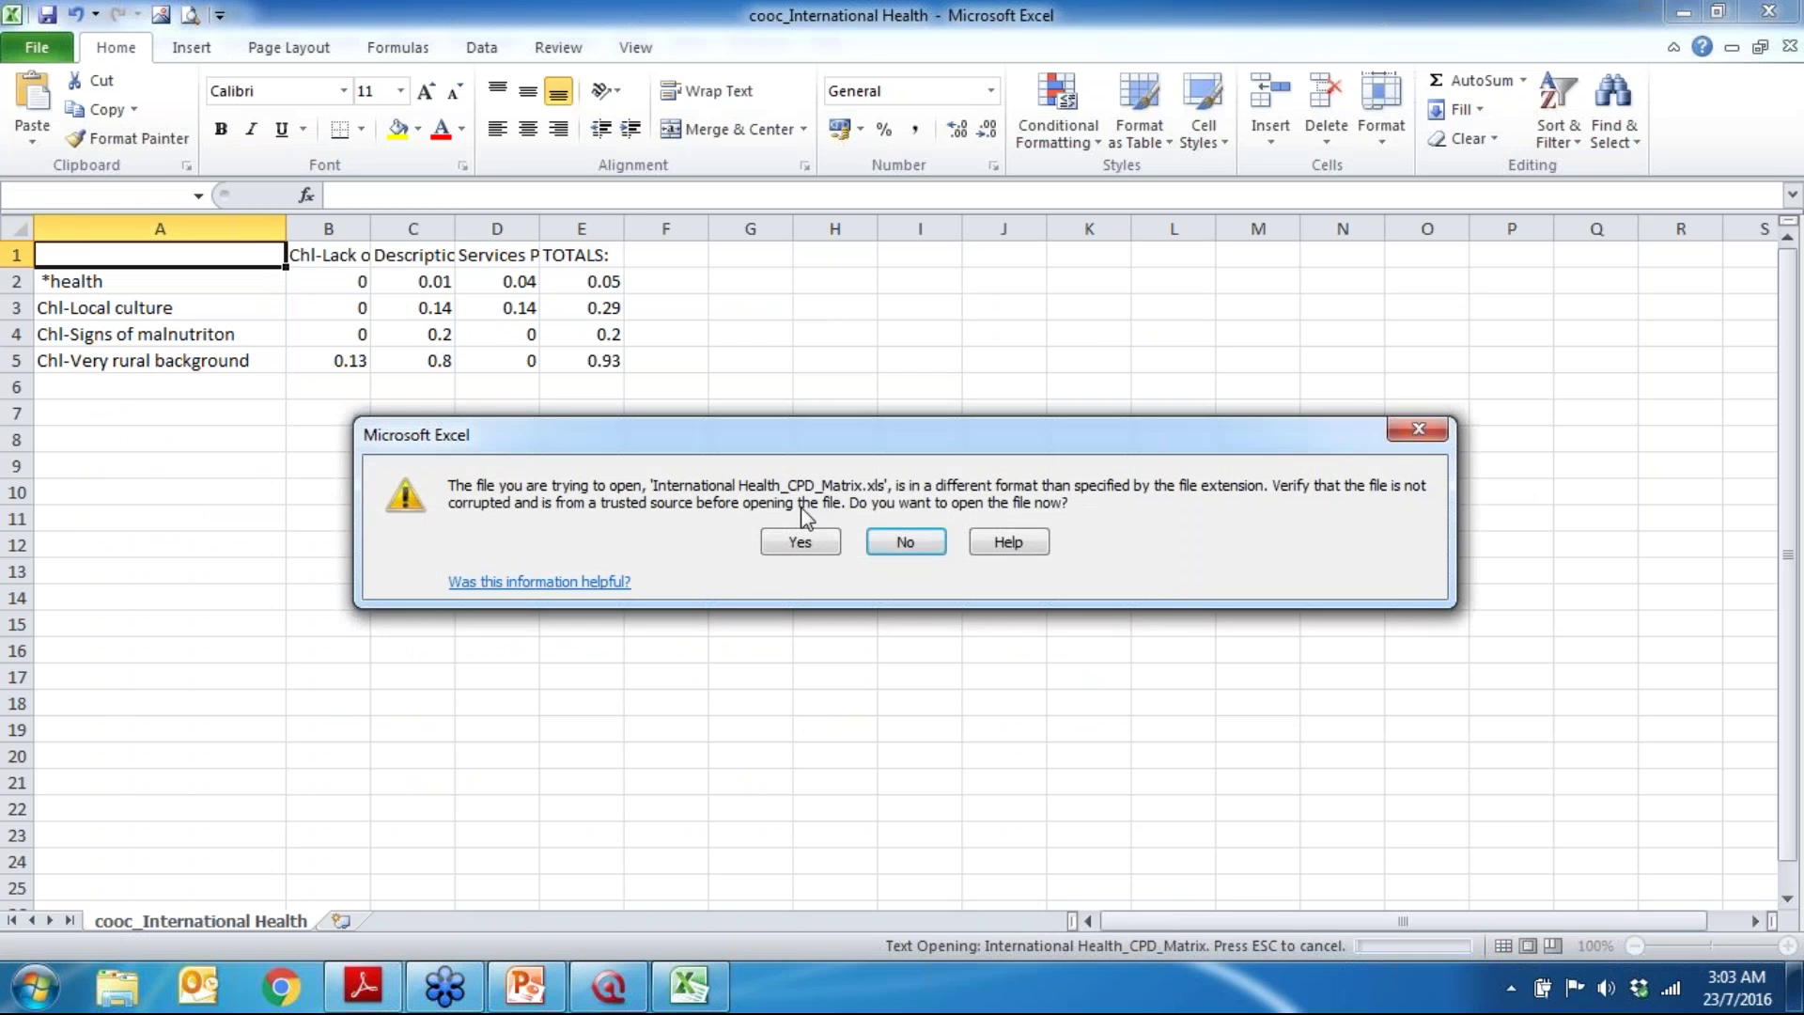
click(799, 545)
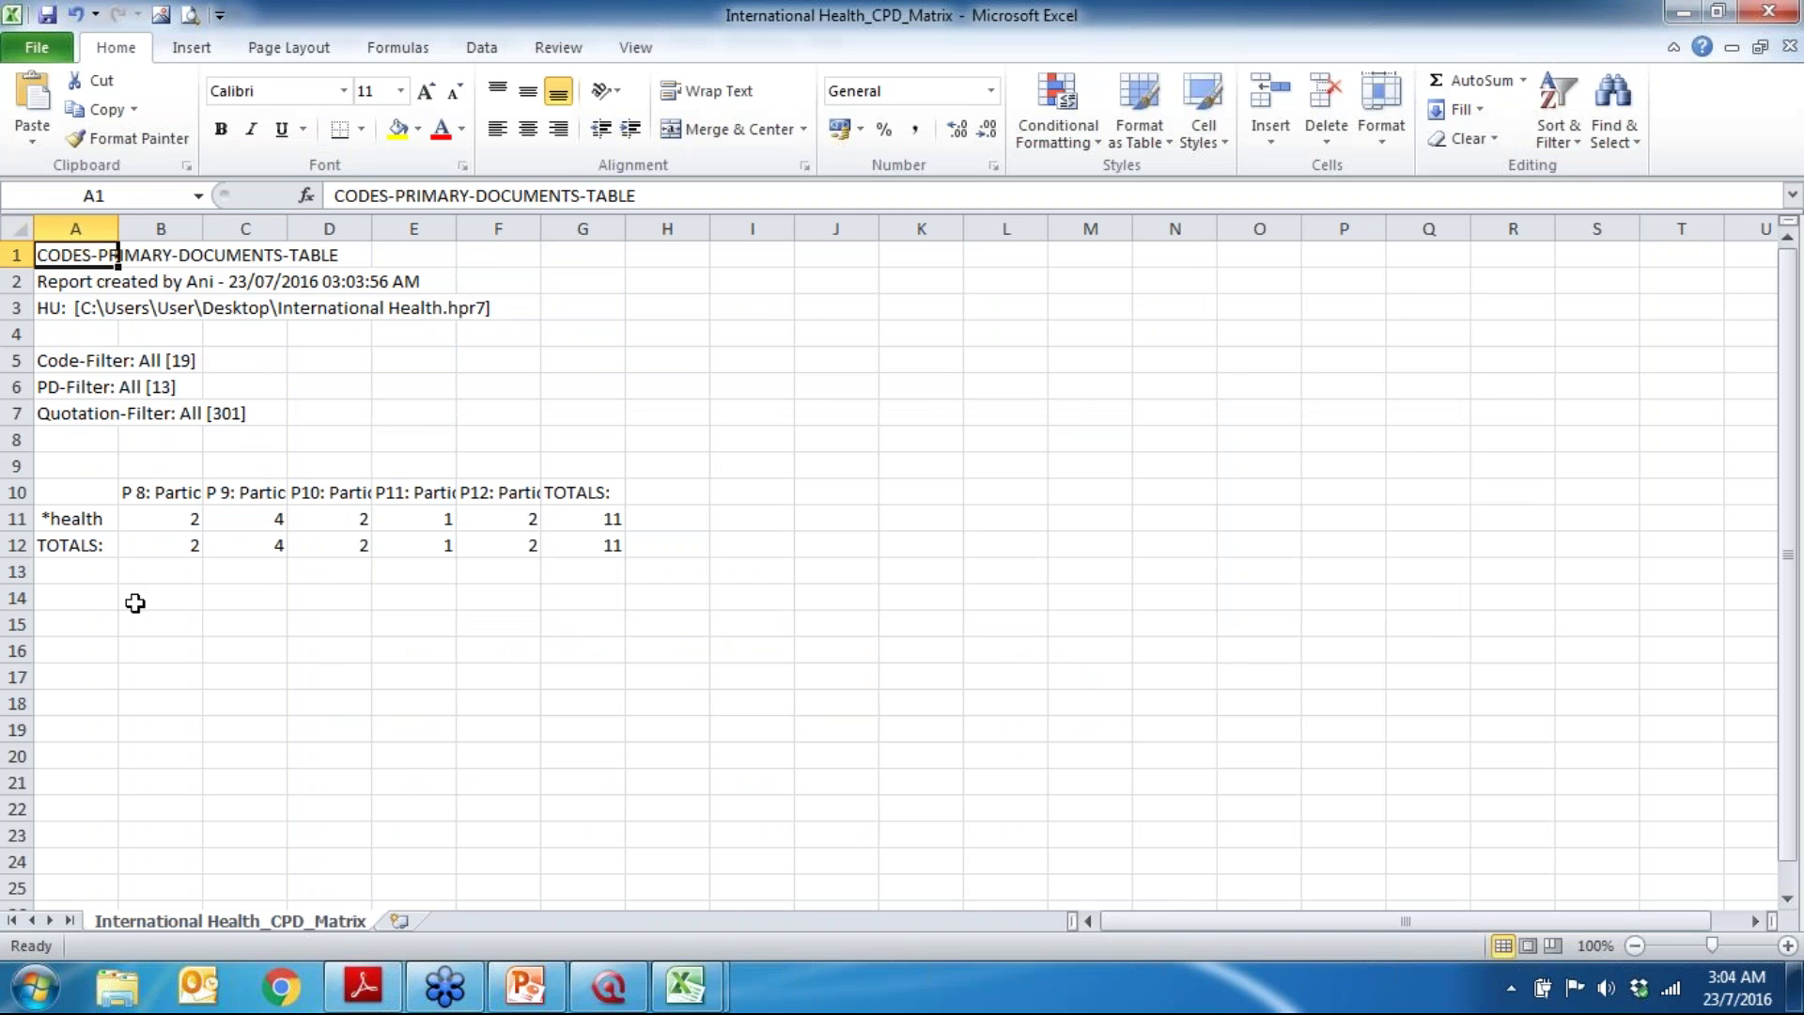
drag(117, 227, 220, 227)
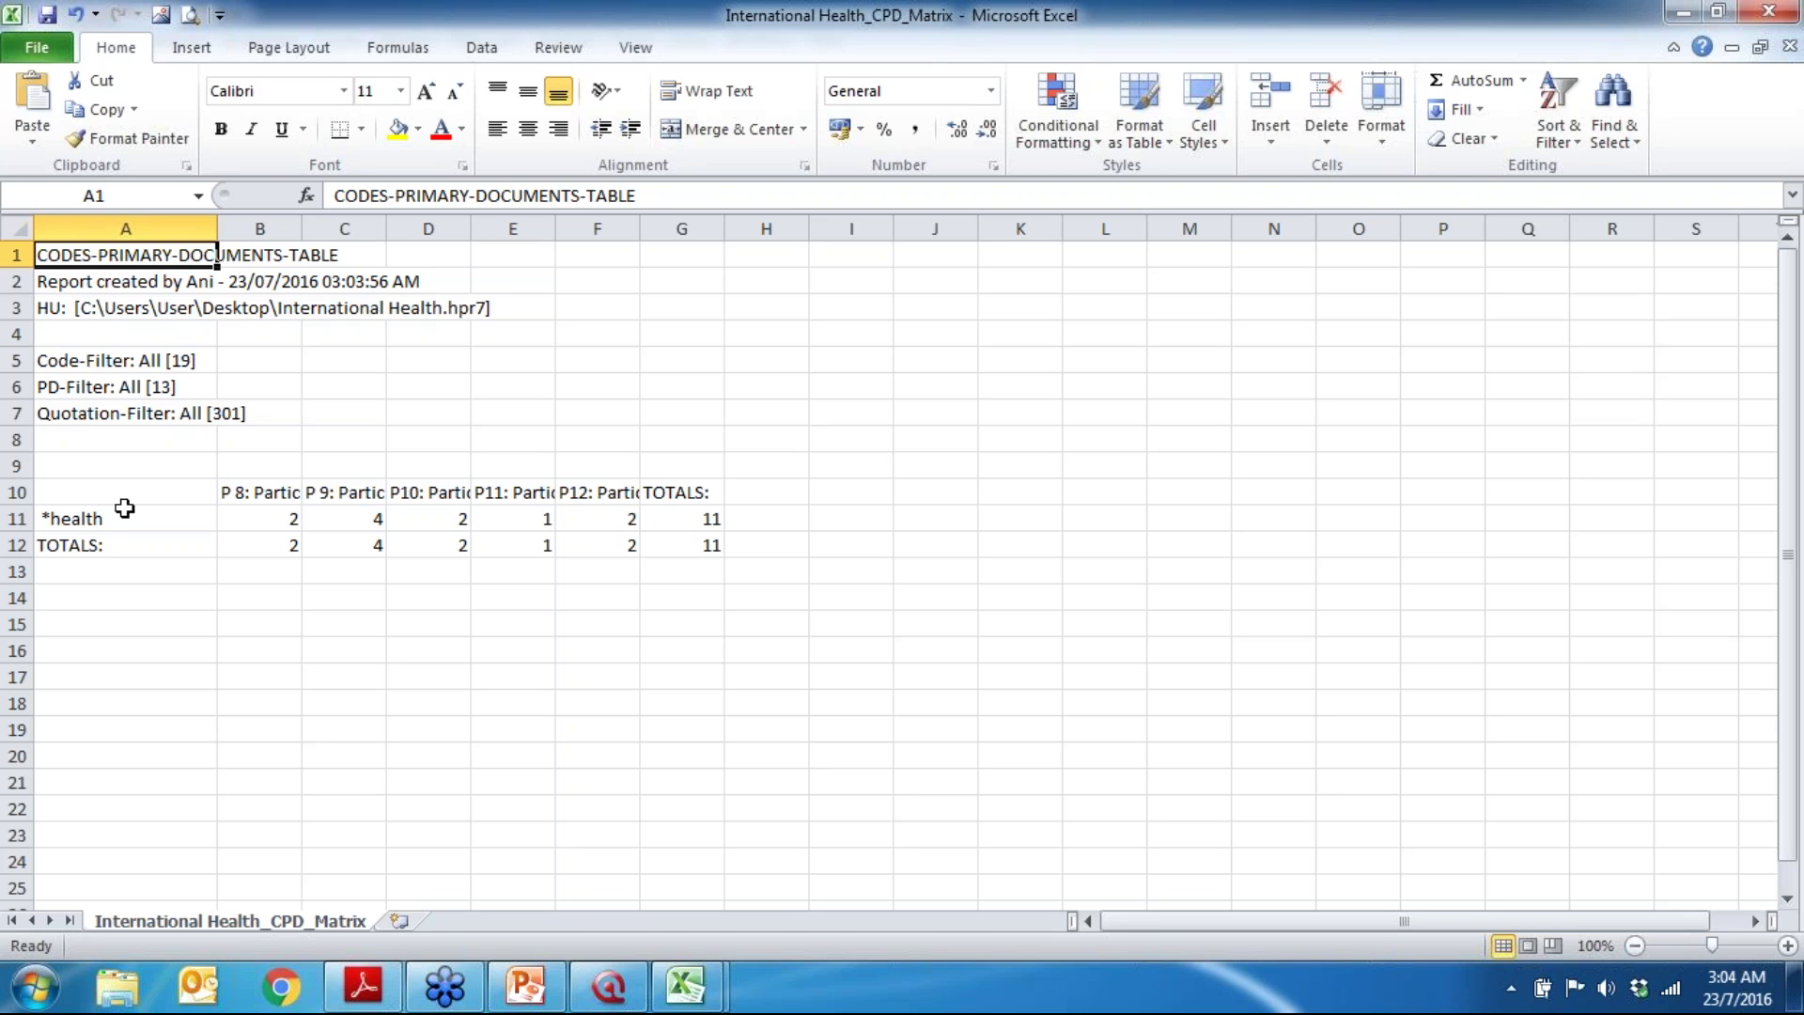
Step: Close the International Health_CPD_Matrix workbook without saving and switch back to ATLAS.ti
click(1768, 12)
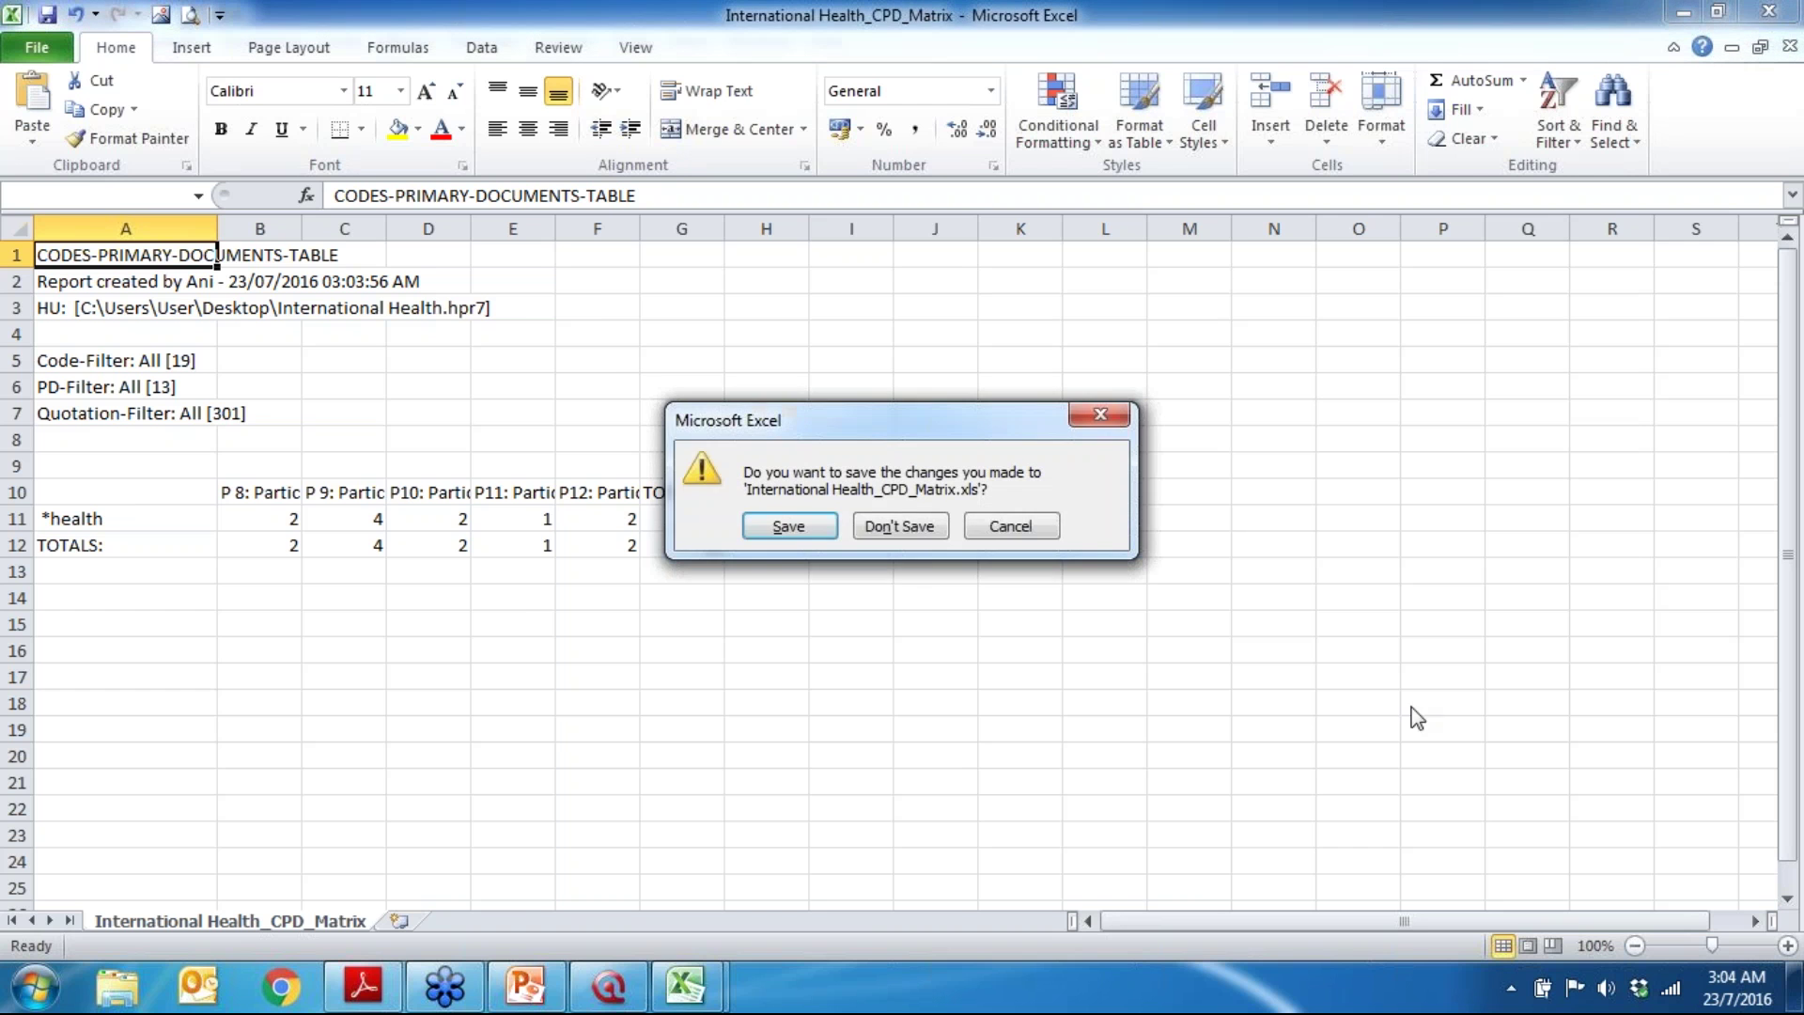
click(904, 526)
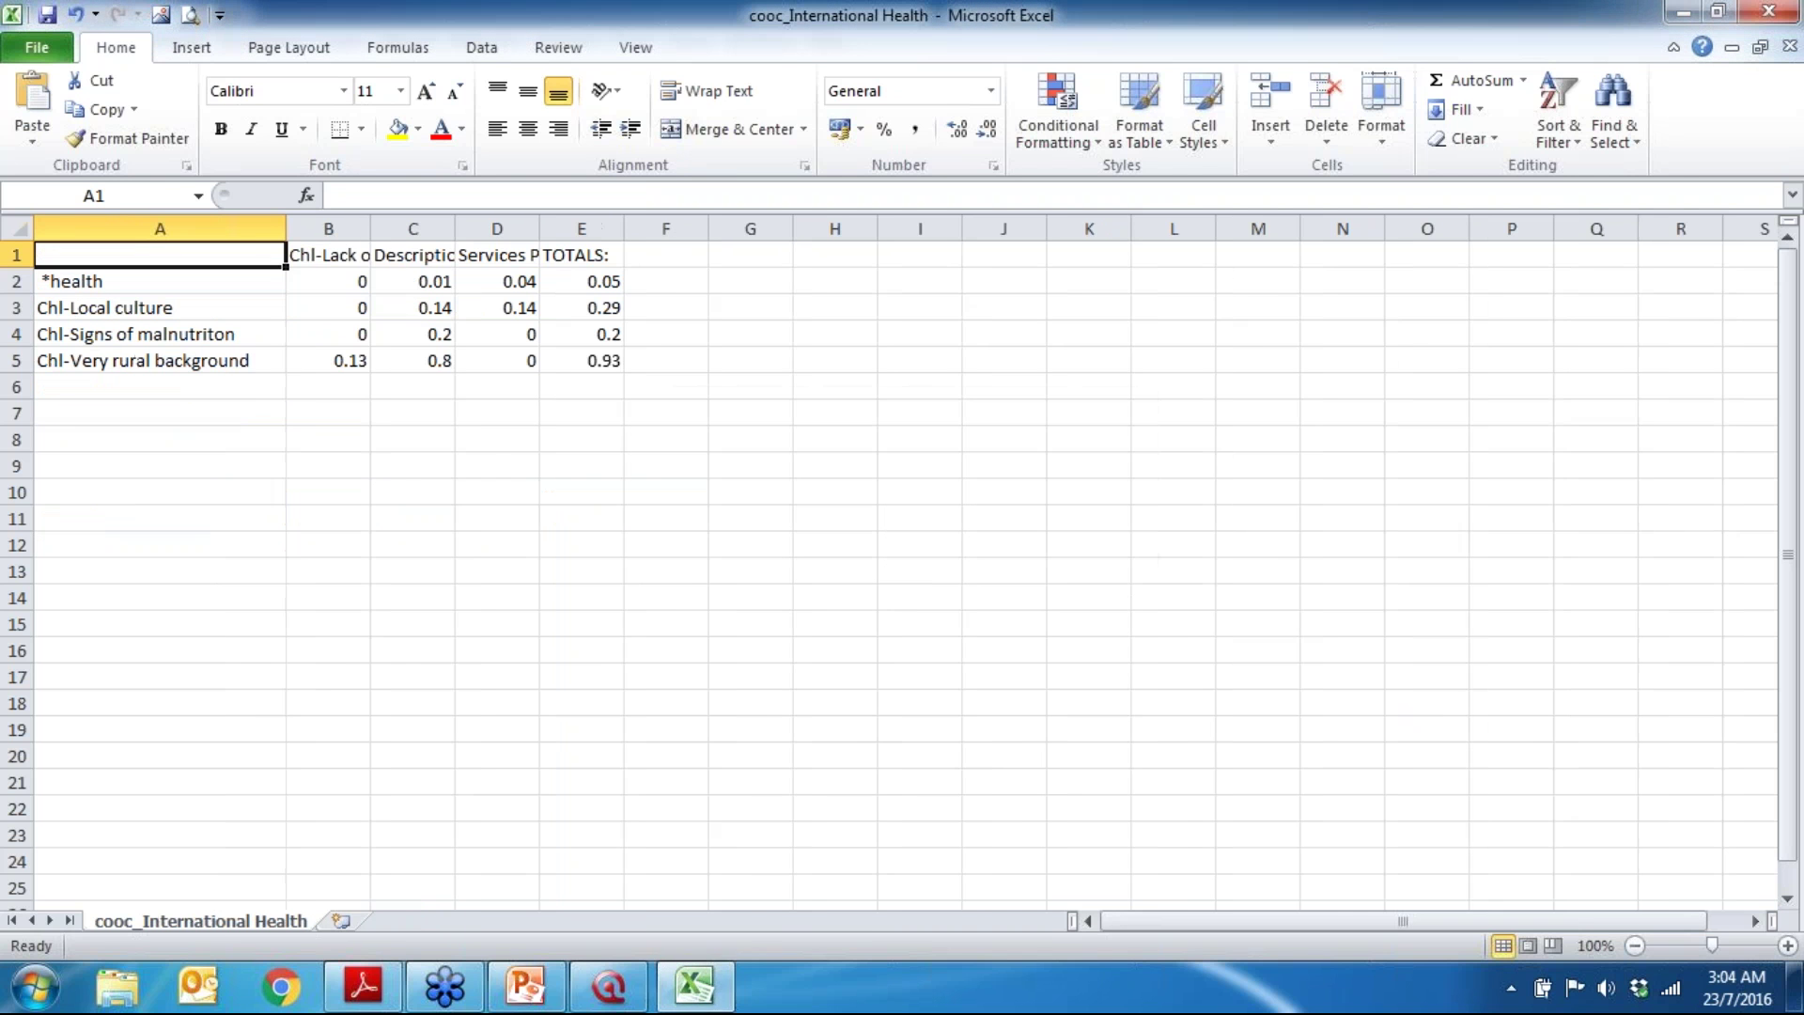
click(609, 986)
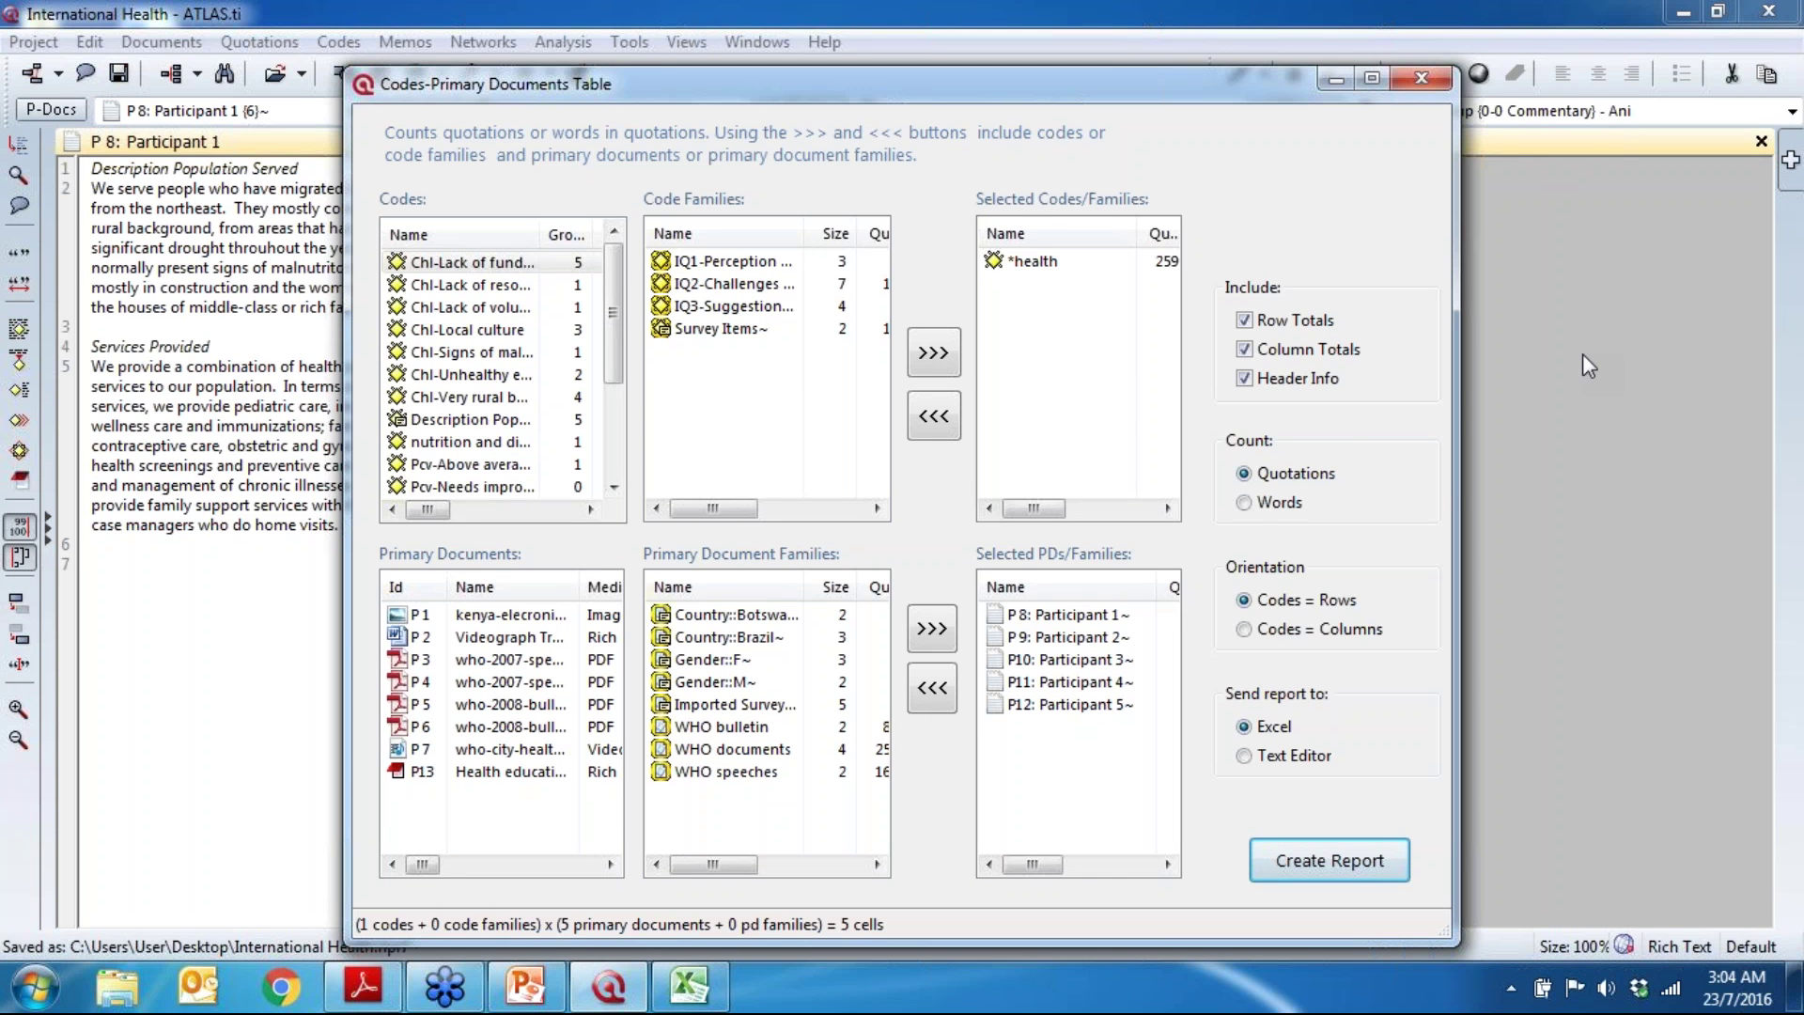
Step: Create the Excel report counting words instead of quotations, open it, and widen column A to fit the row labels
click(1278, 513)
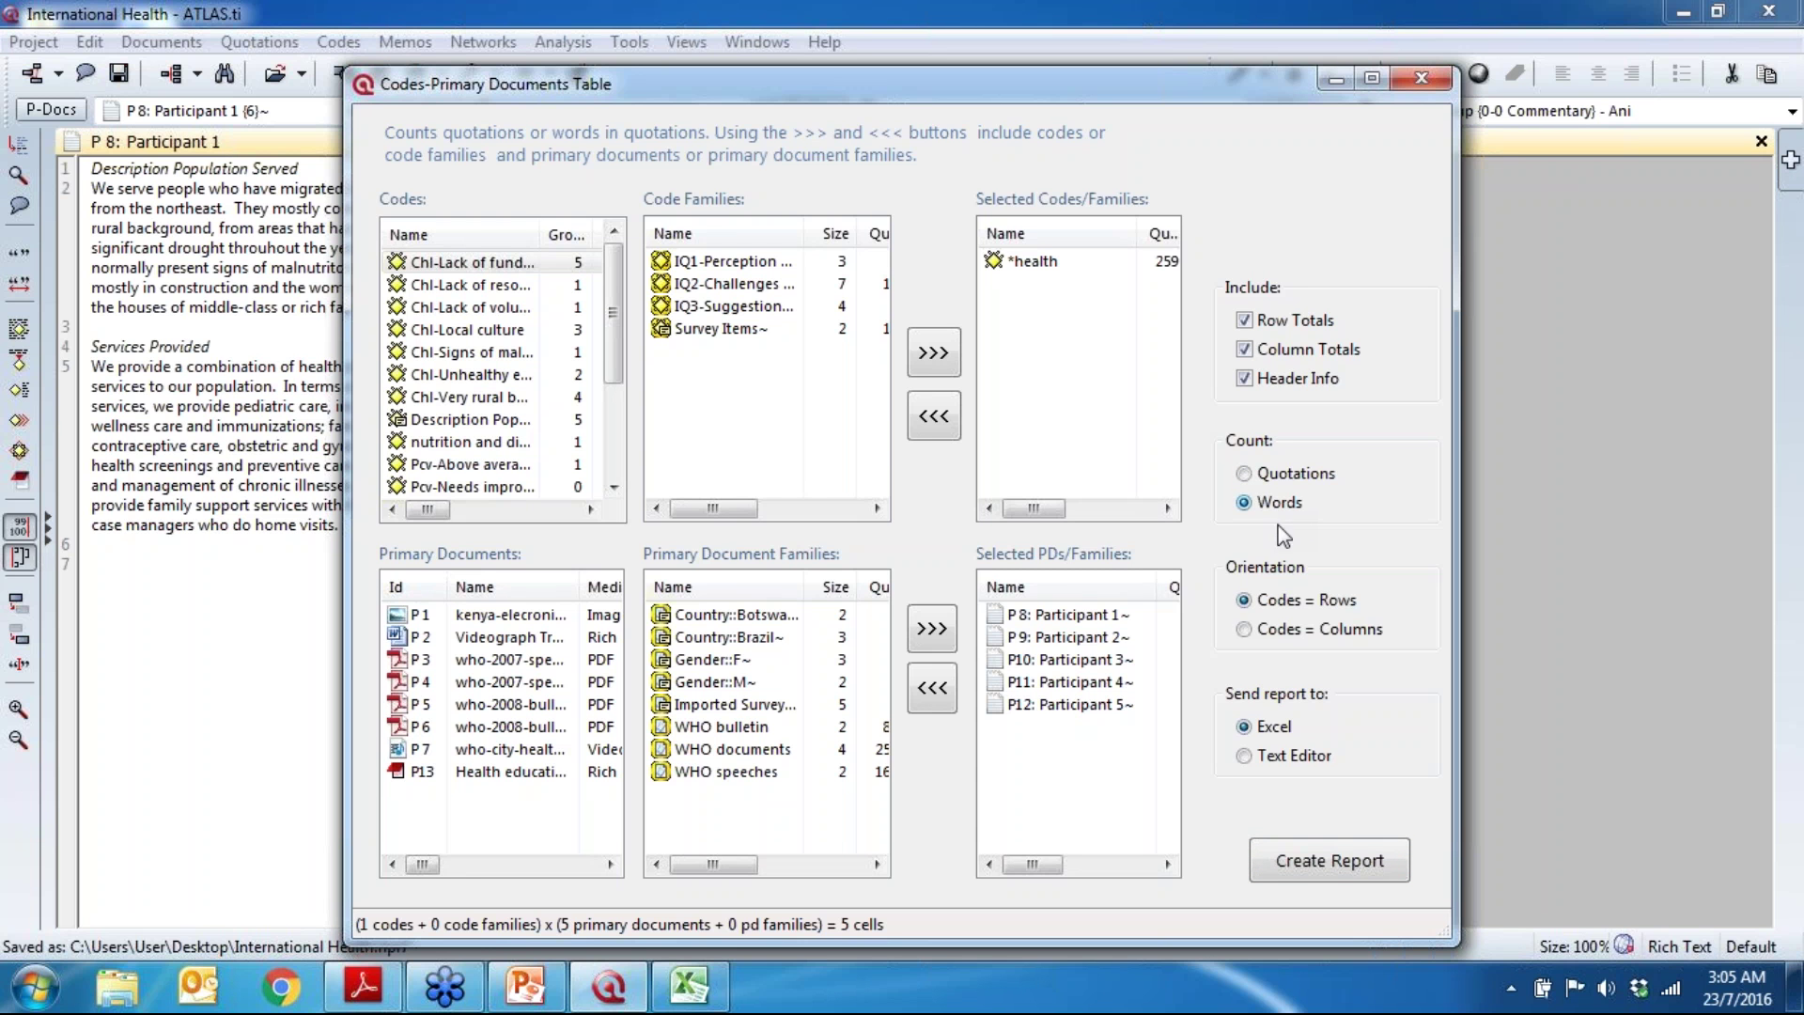
click(1285, 860)
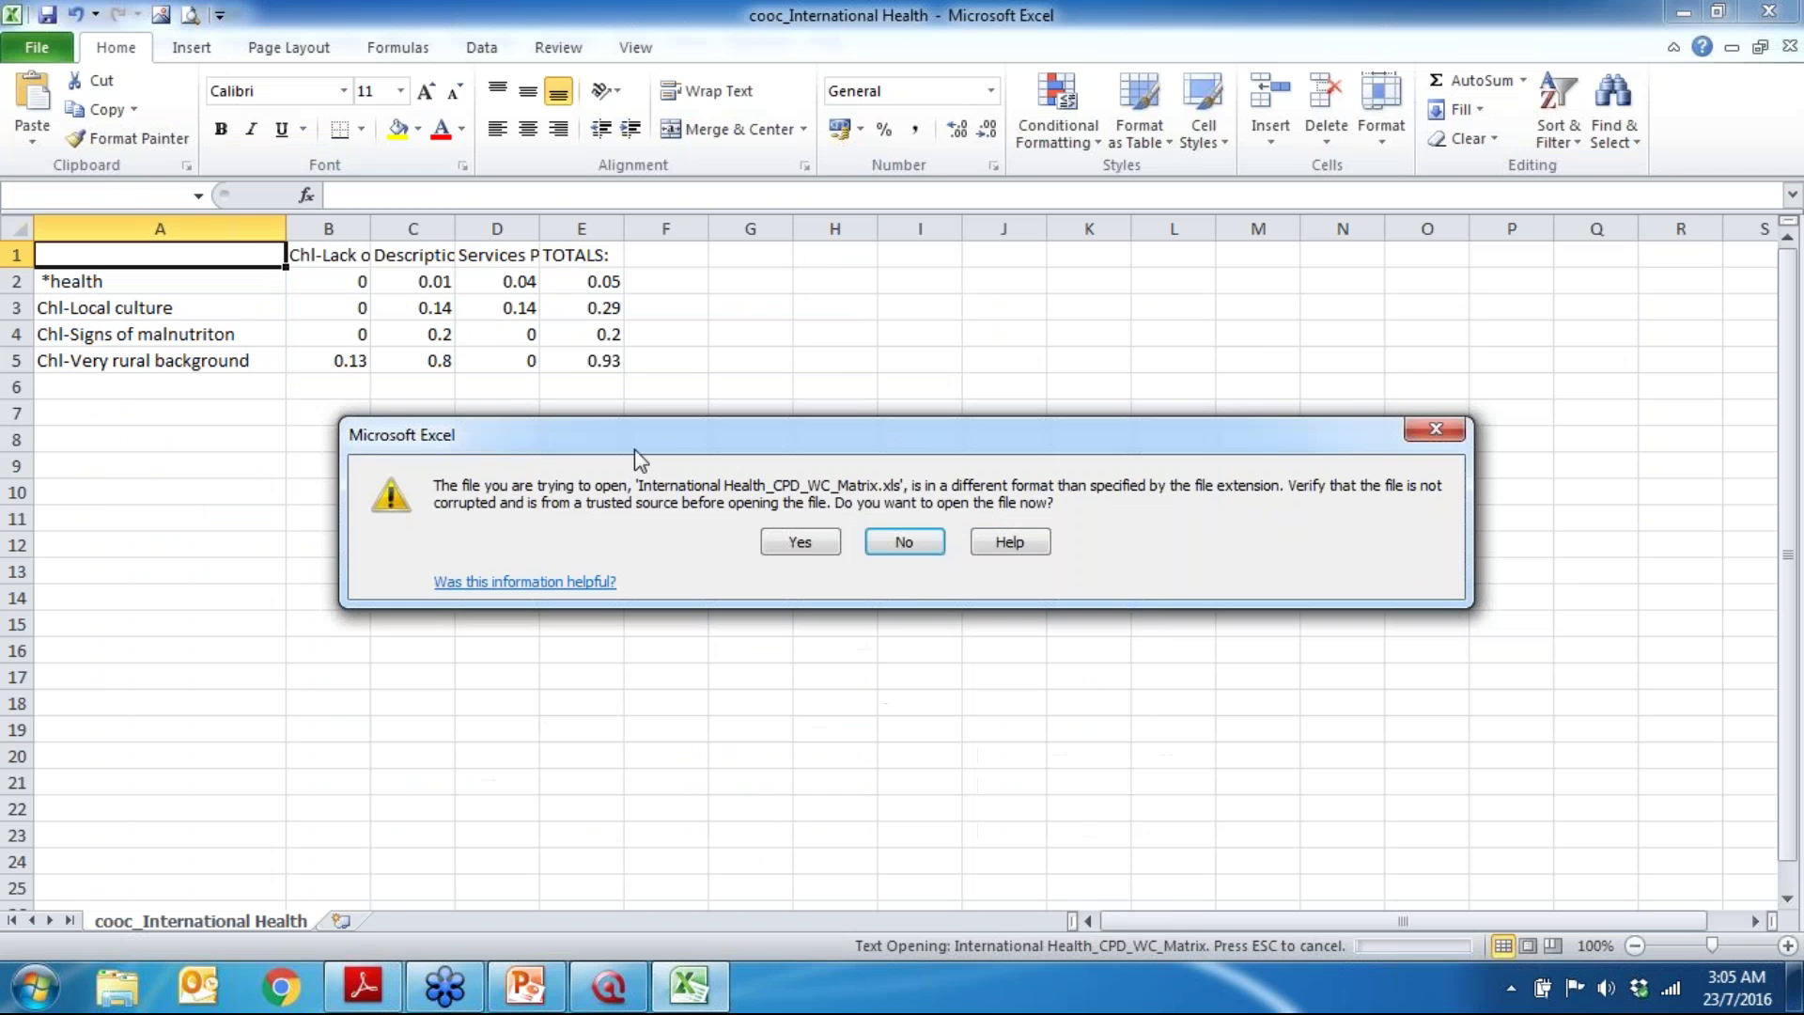
click(808, 542)
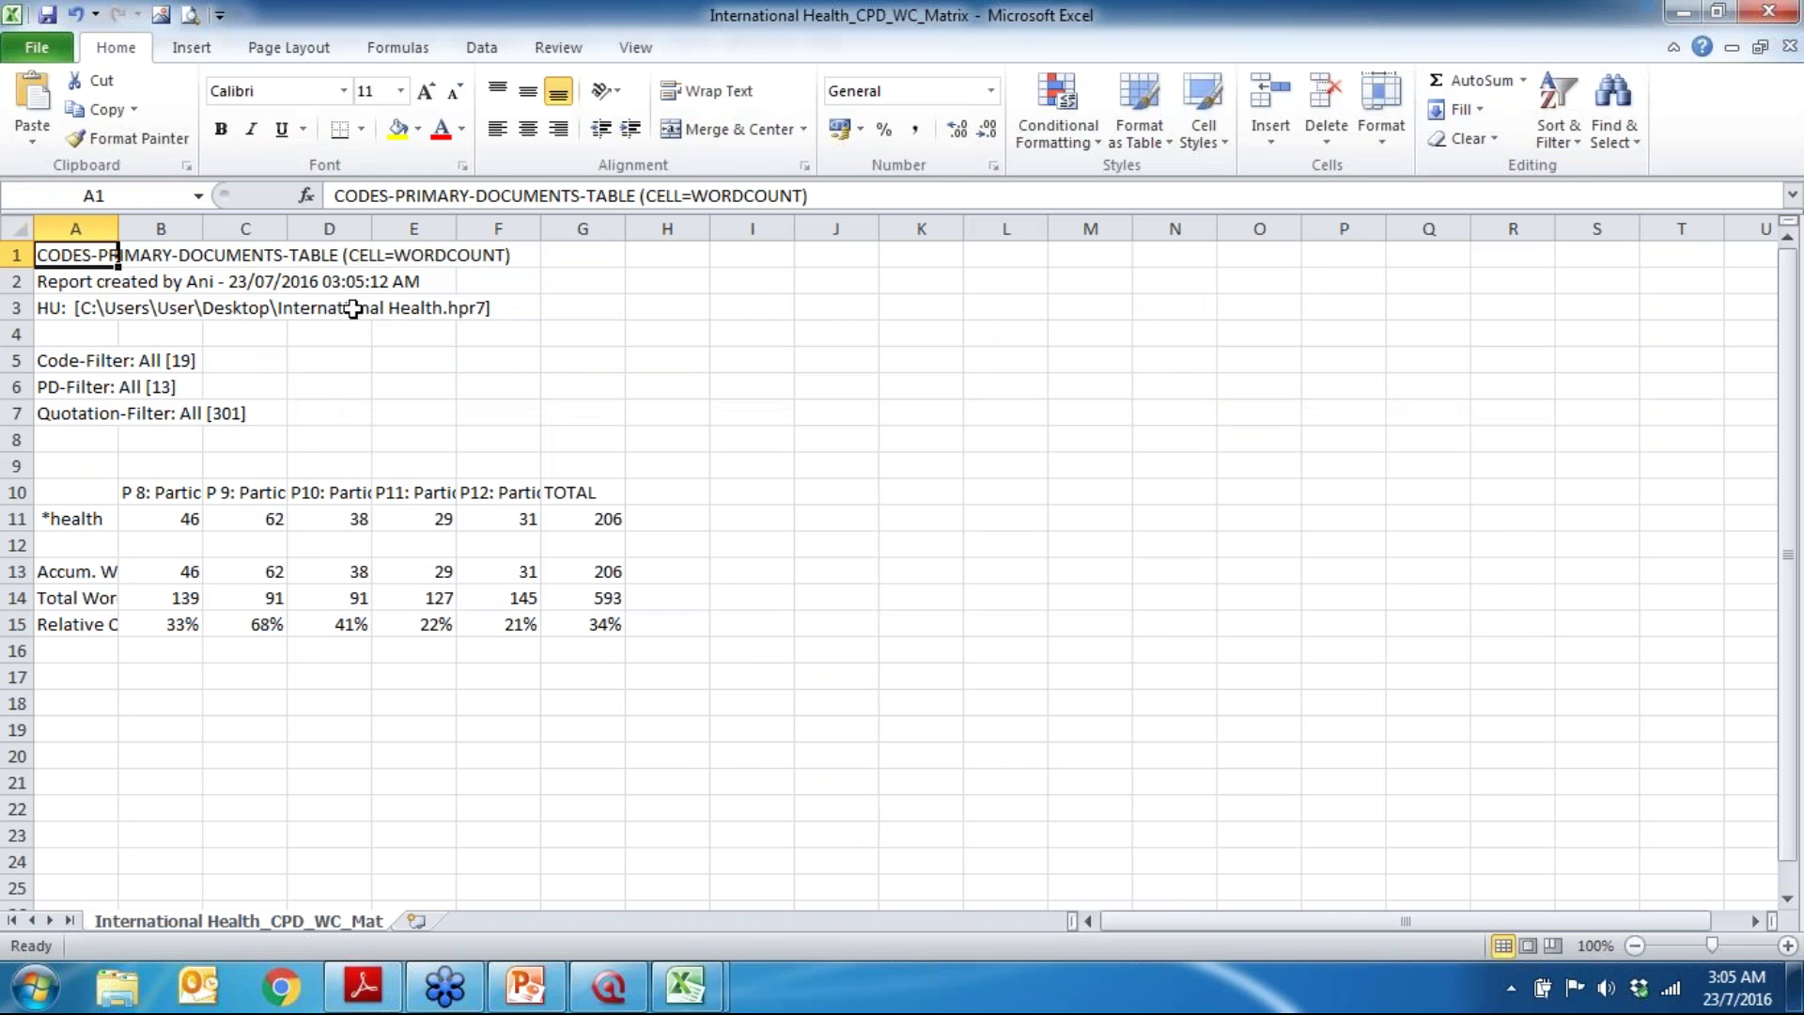
drag(119, 228, 253, 234)
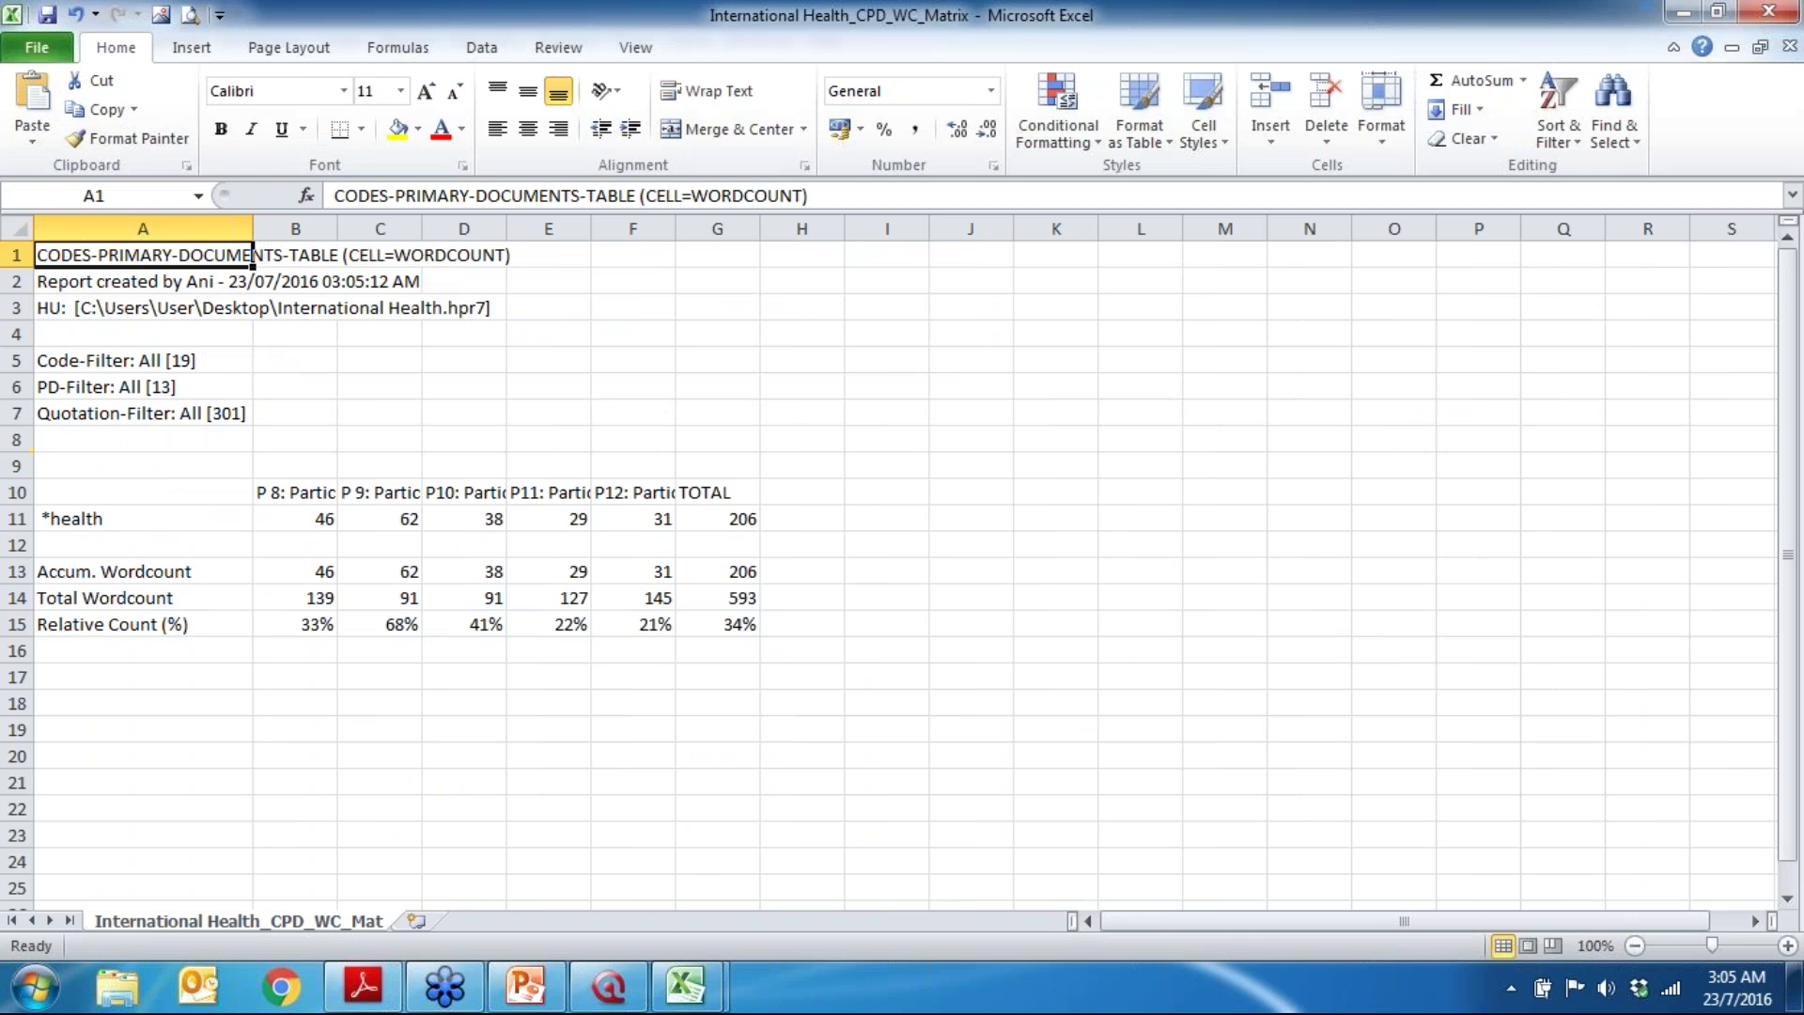
Step: Examine the *health word counts, accumulated and total word counts, and relative percentages for each participant and overall
click(16, 518)
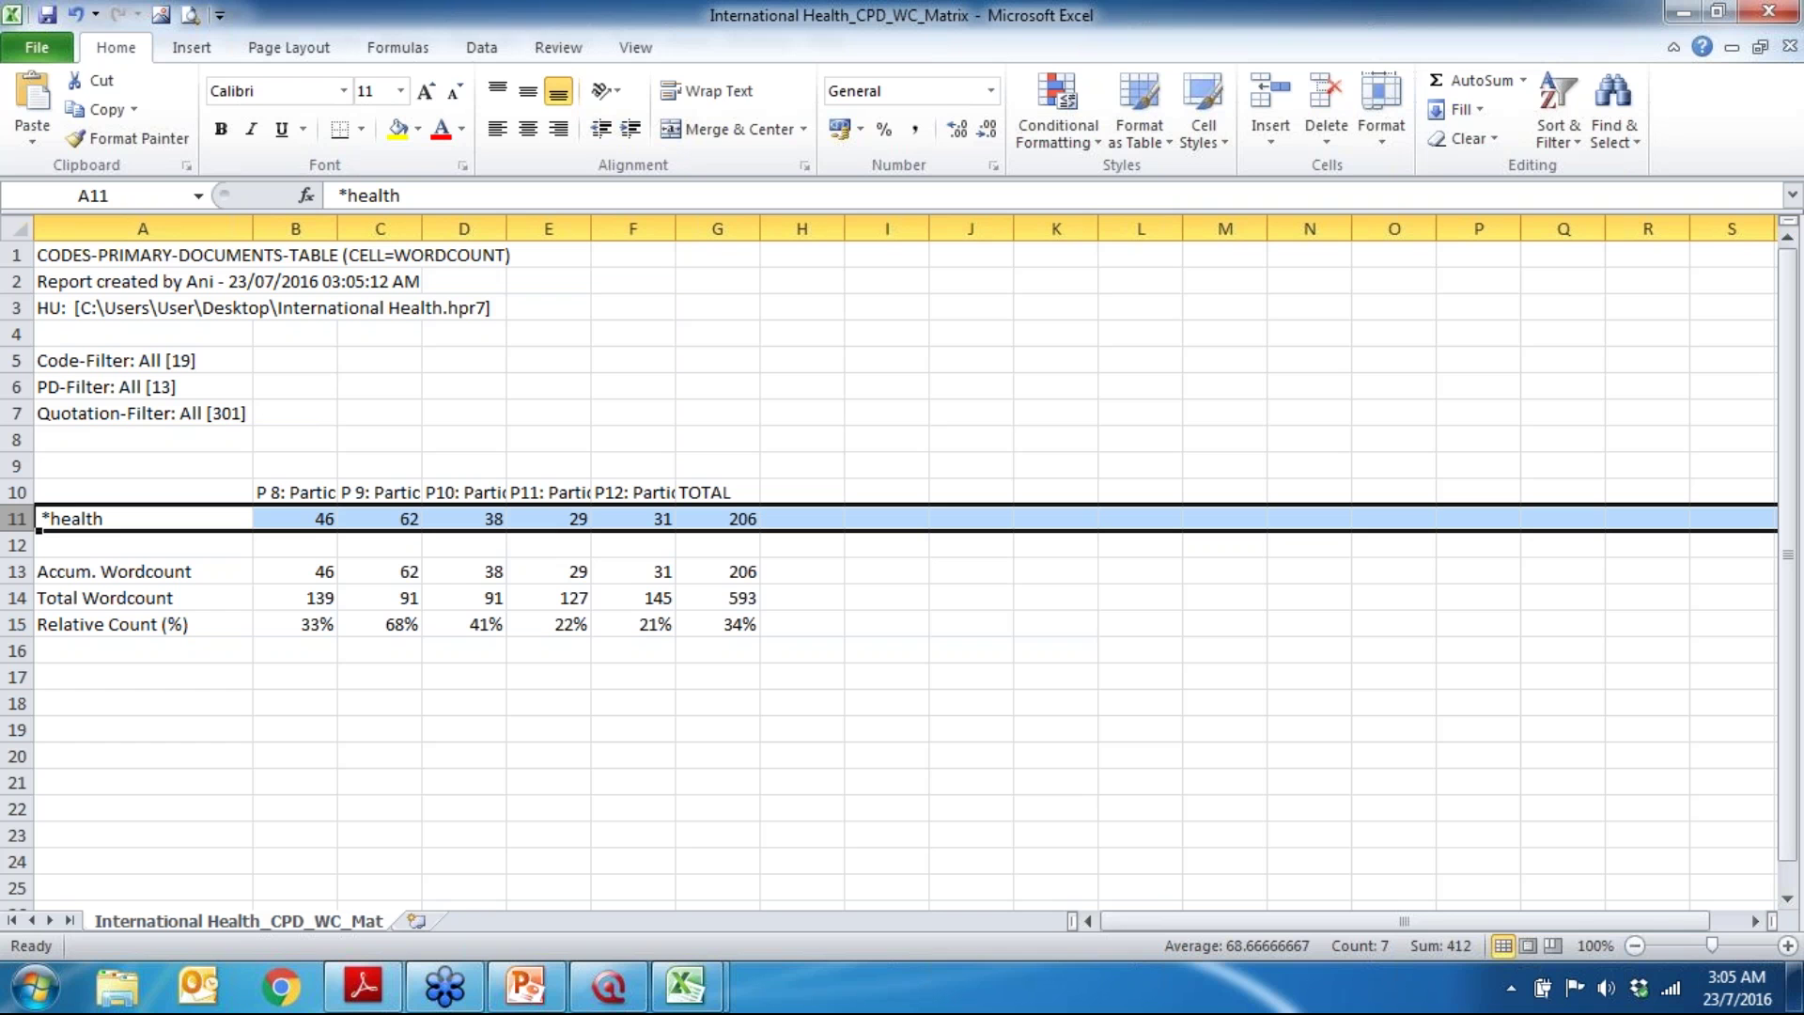
click(312, 583)
click(310, 563)
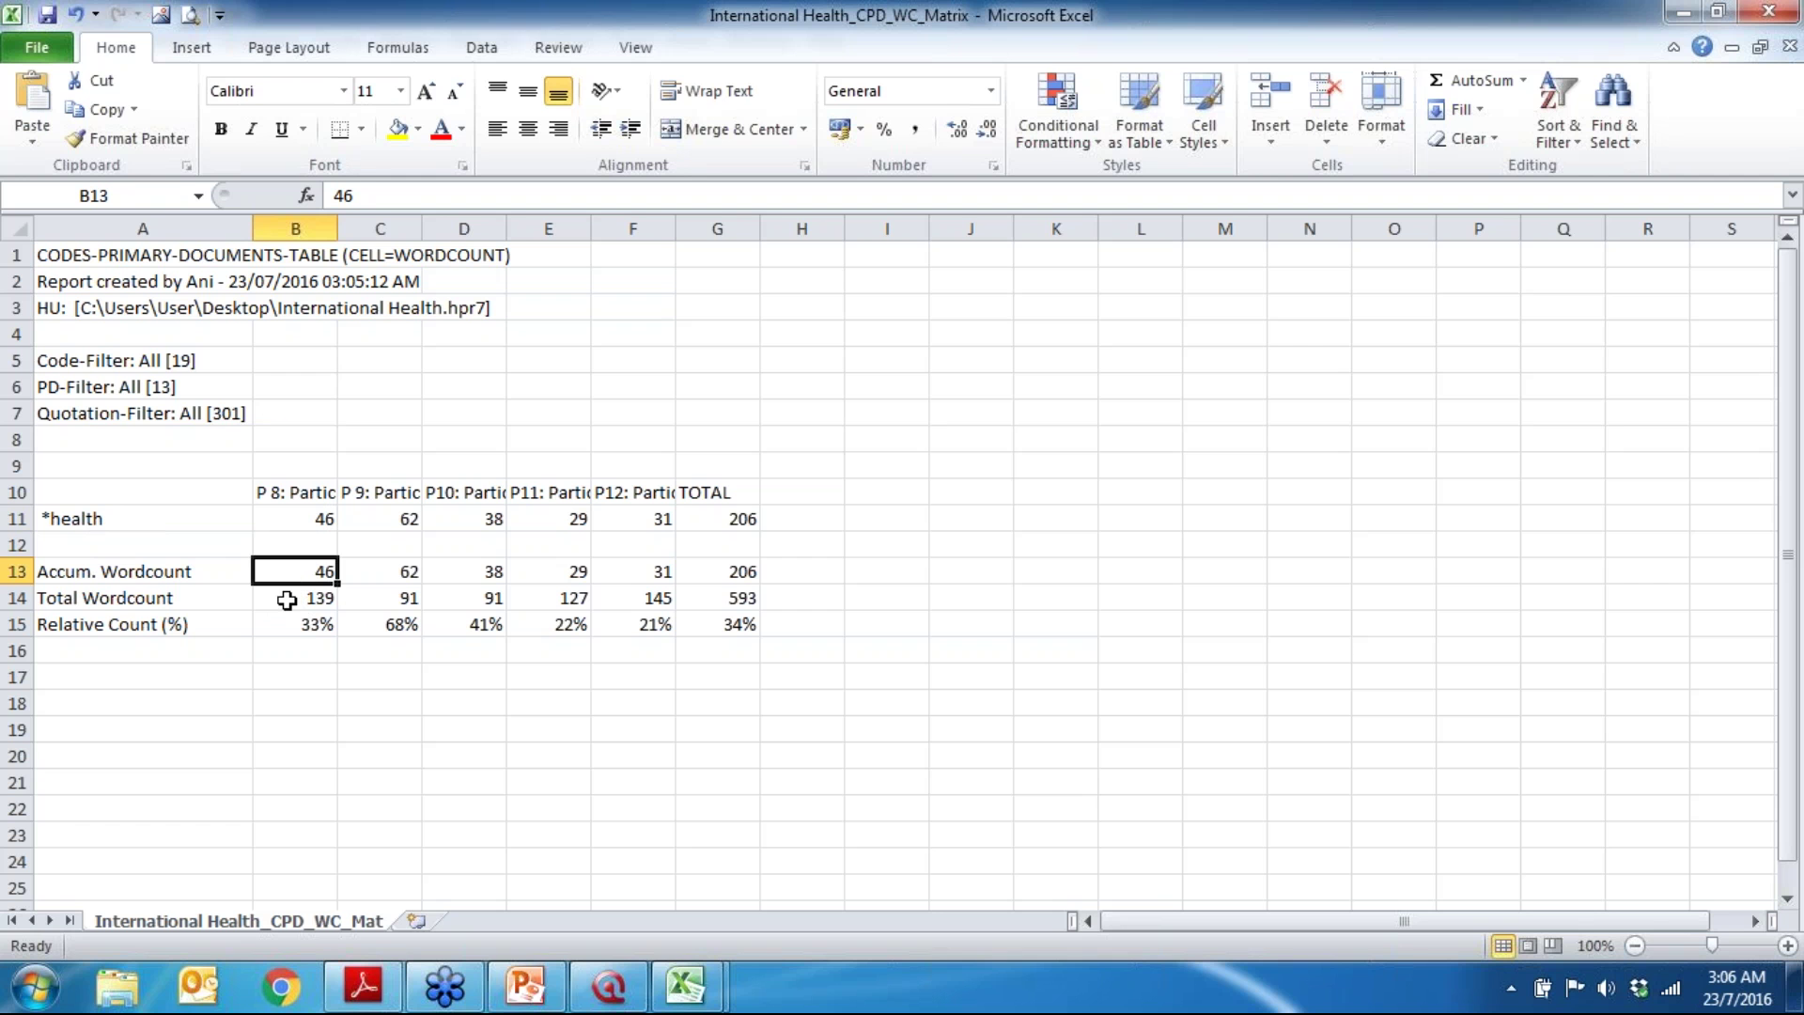
click(395, 623)
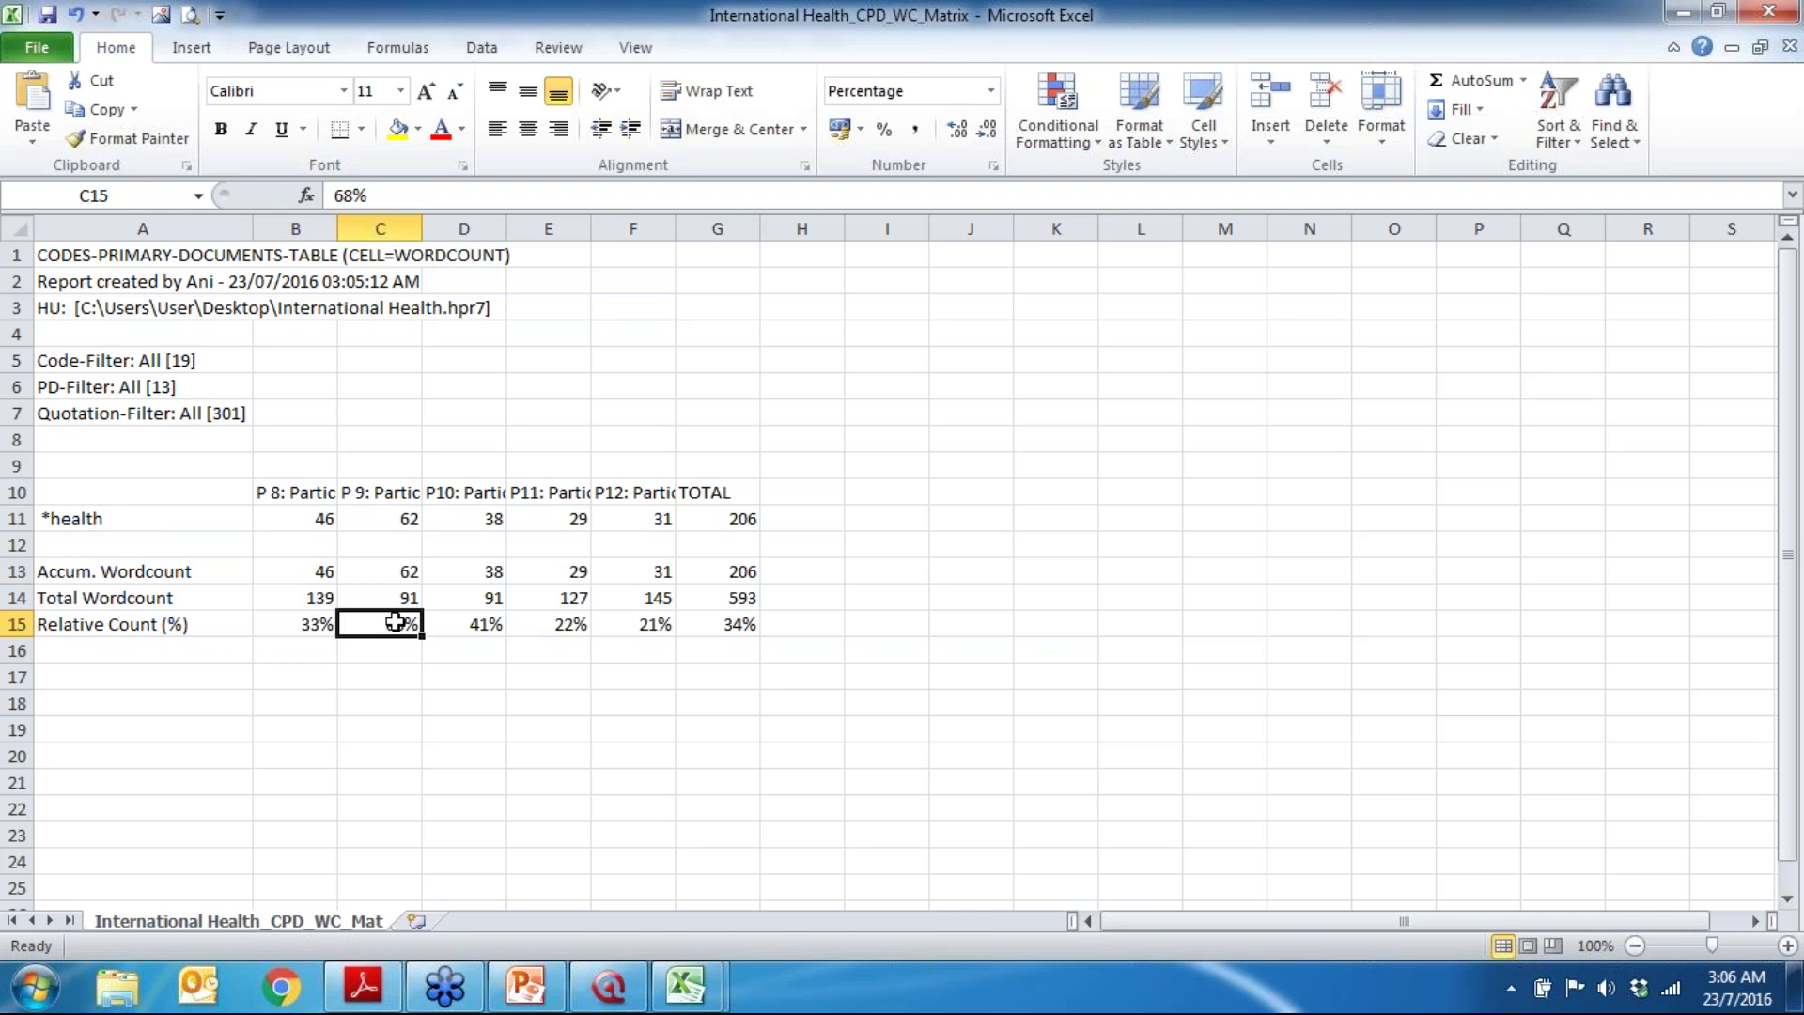
click(489, 632)
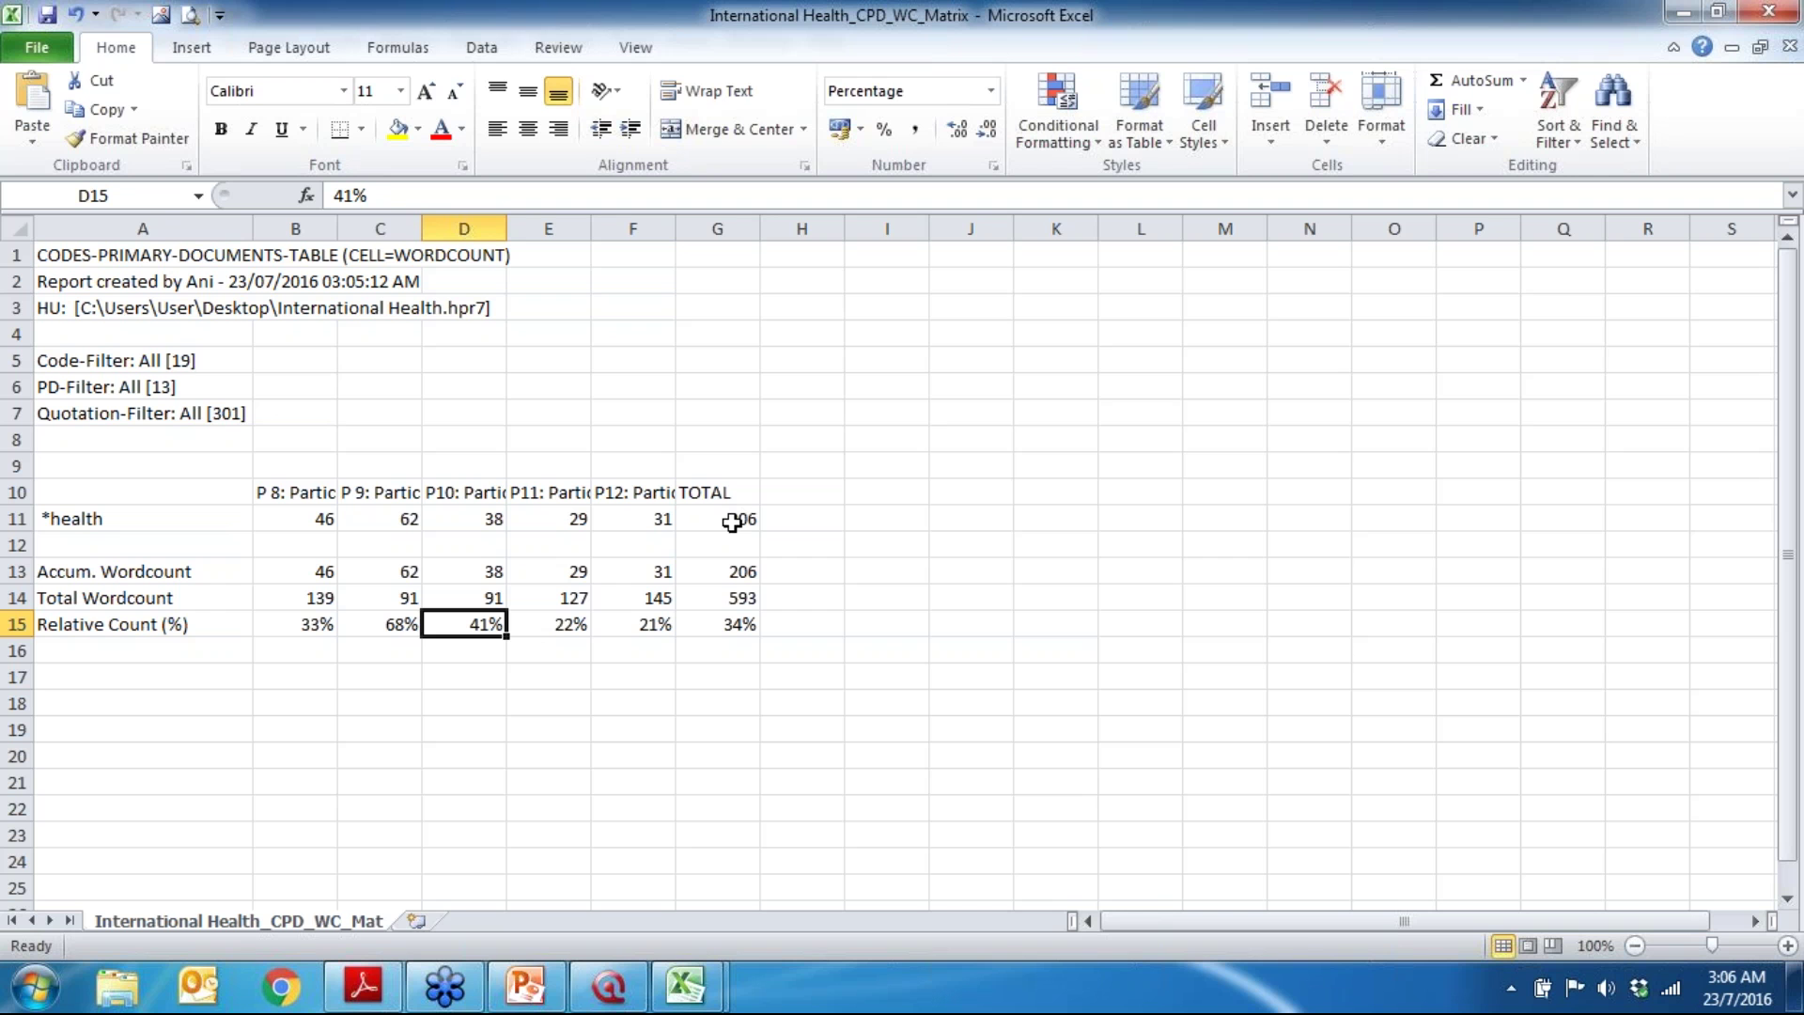
click(19, 519)
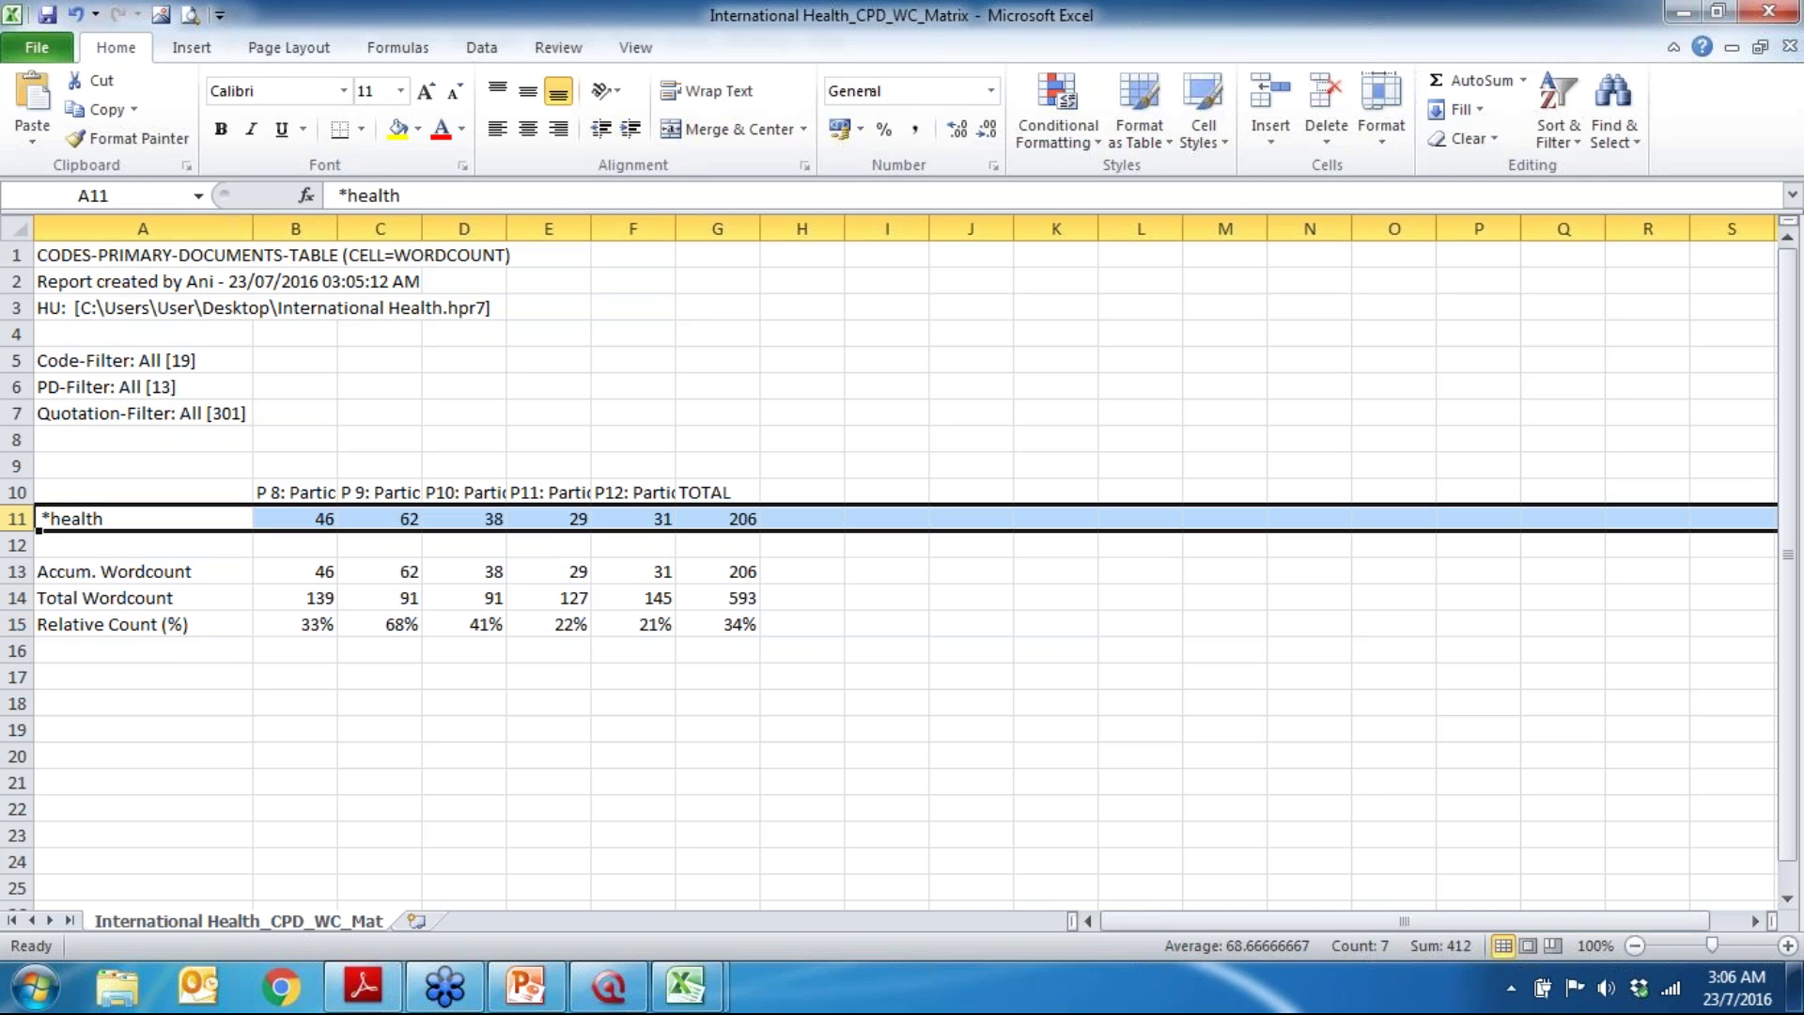
click(878, 703)
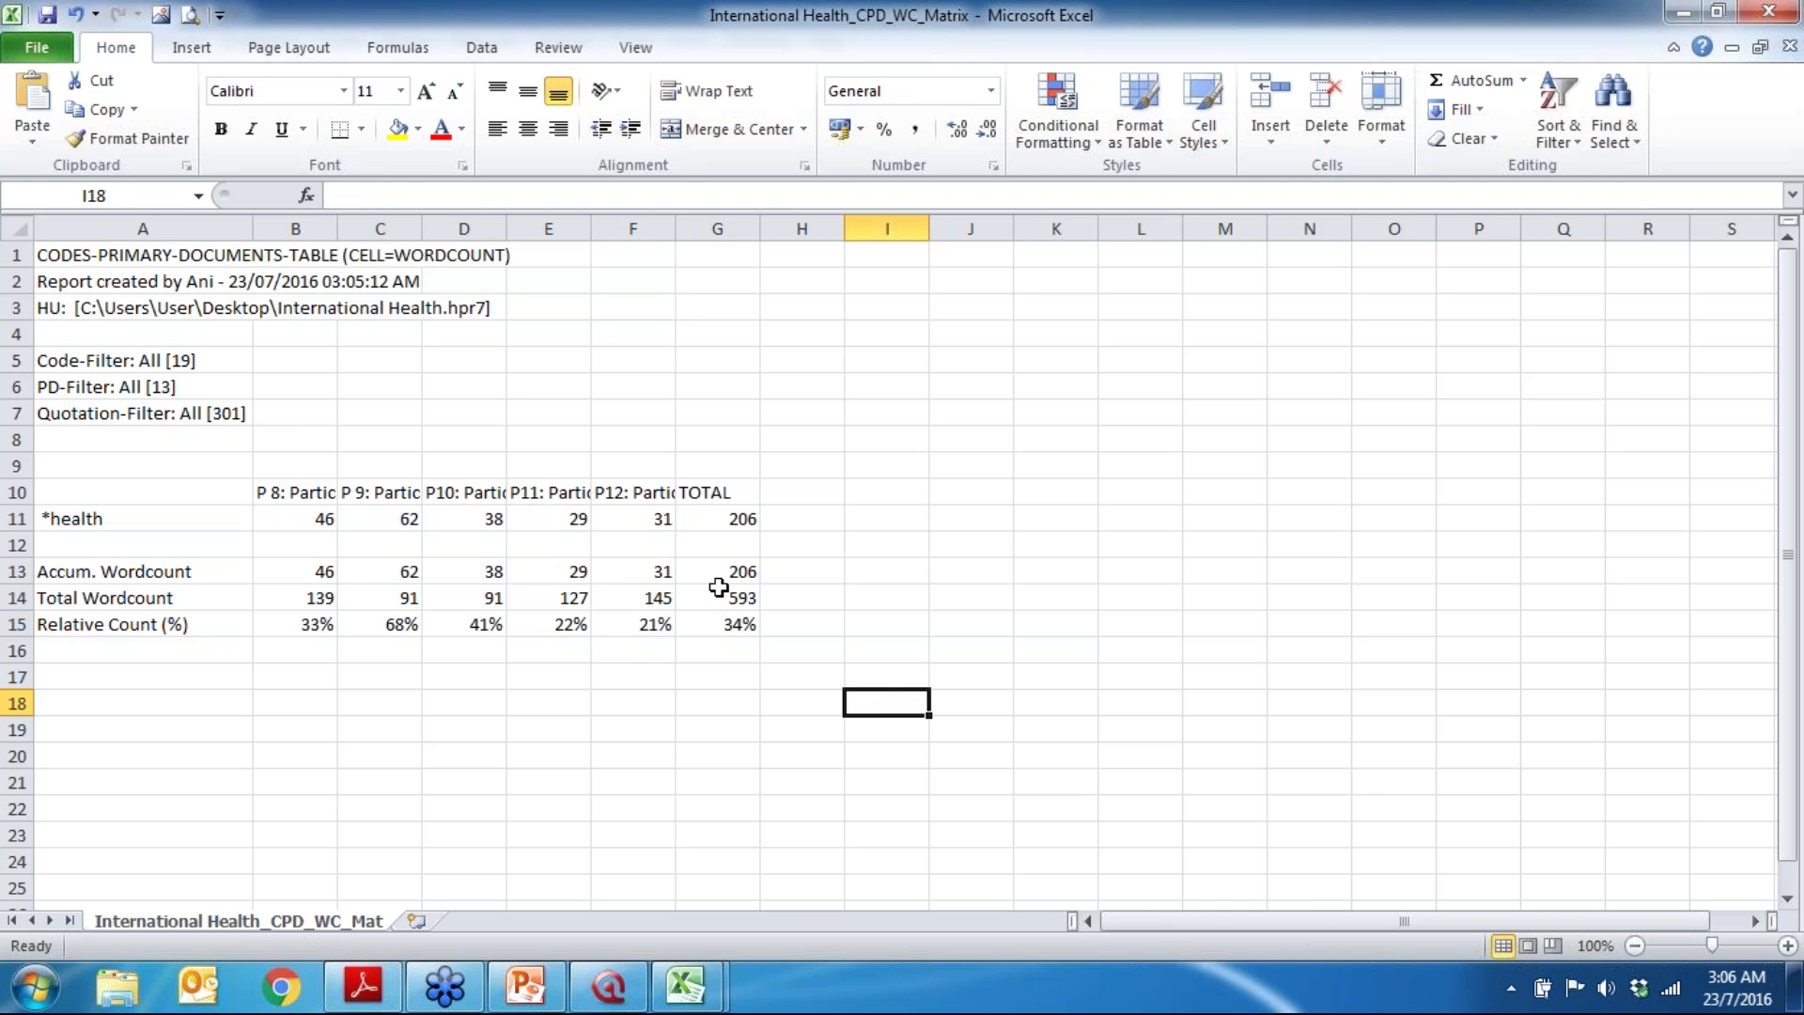
click(723, 620)
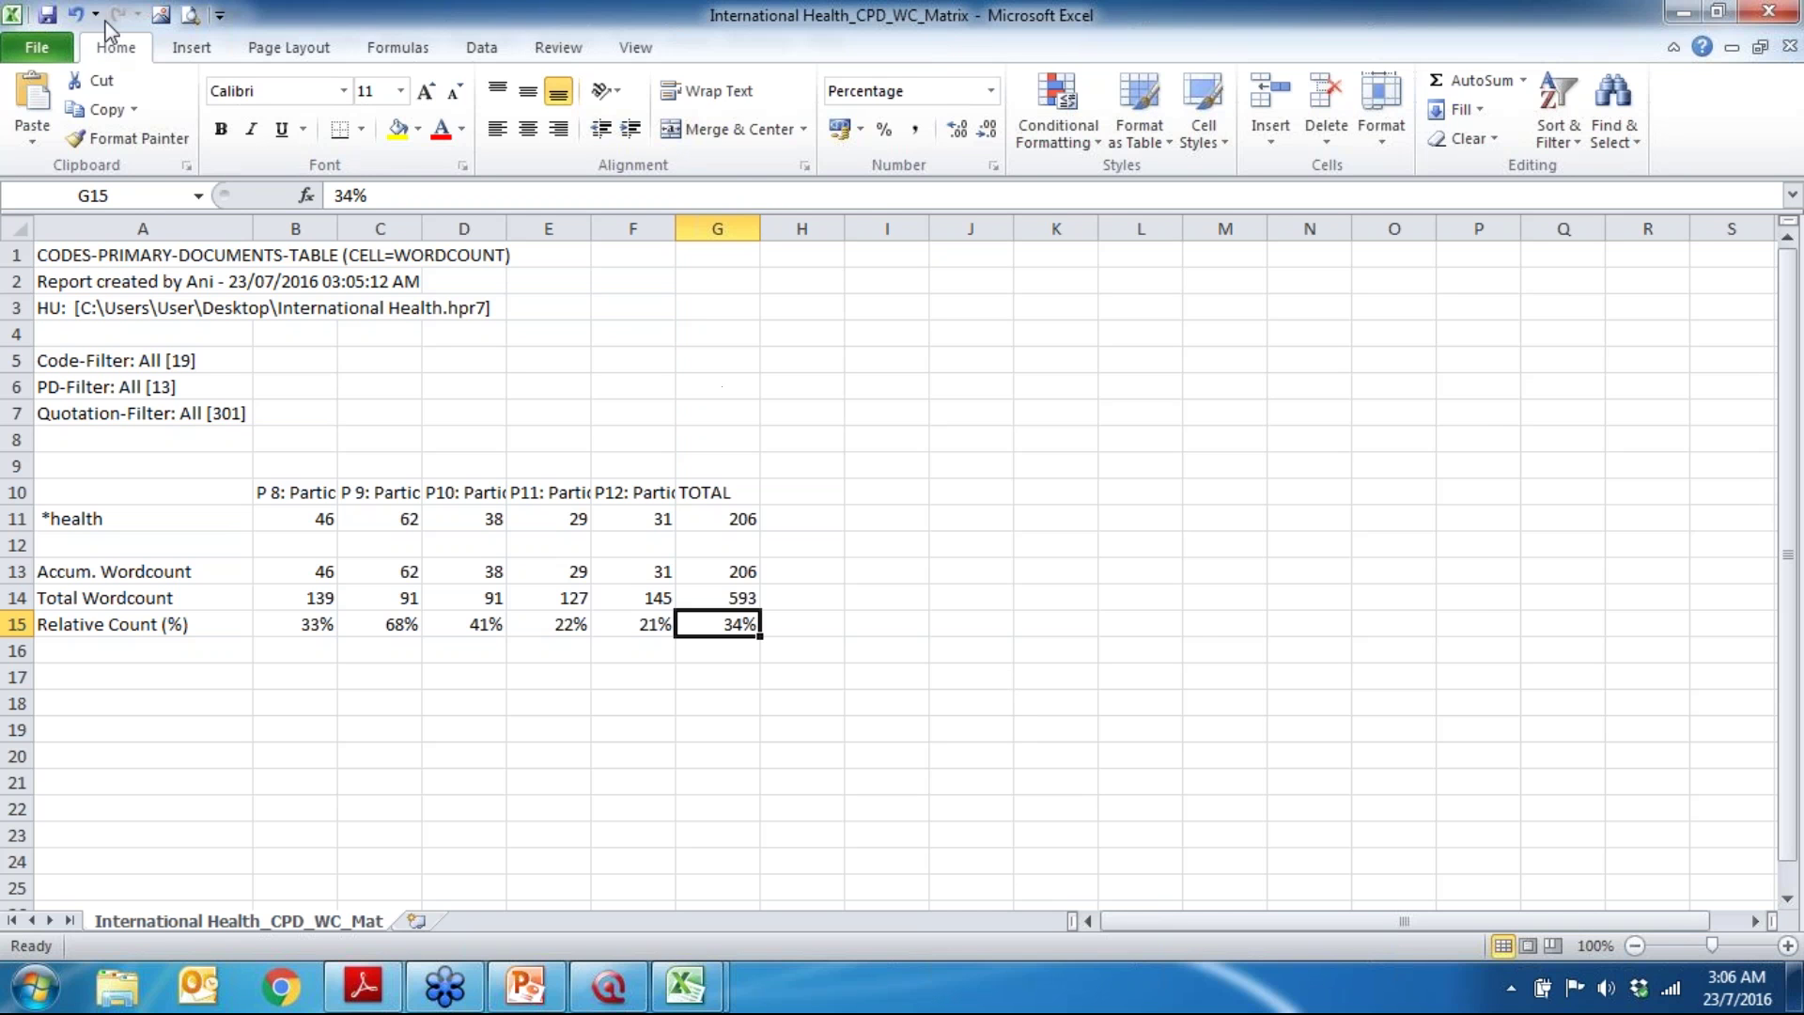
click(47, 15)
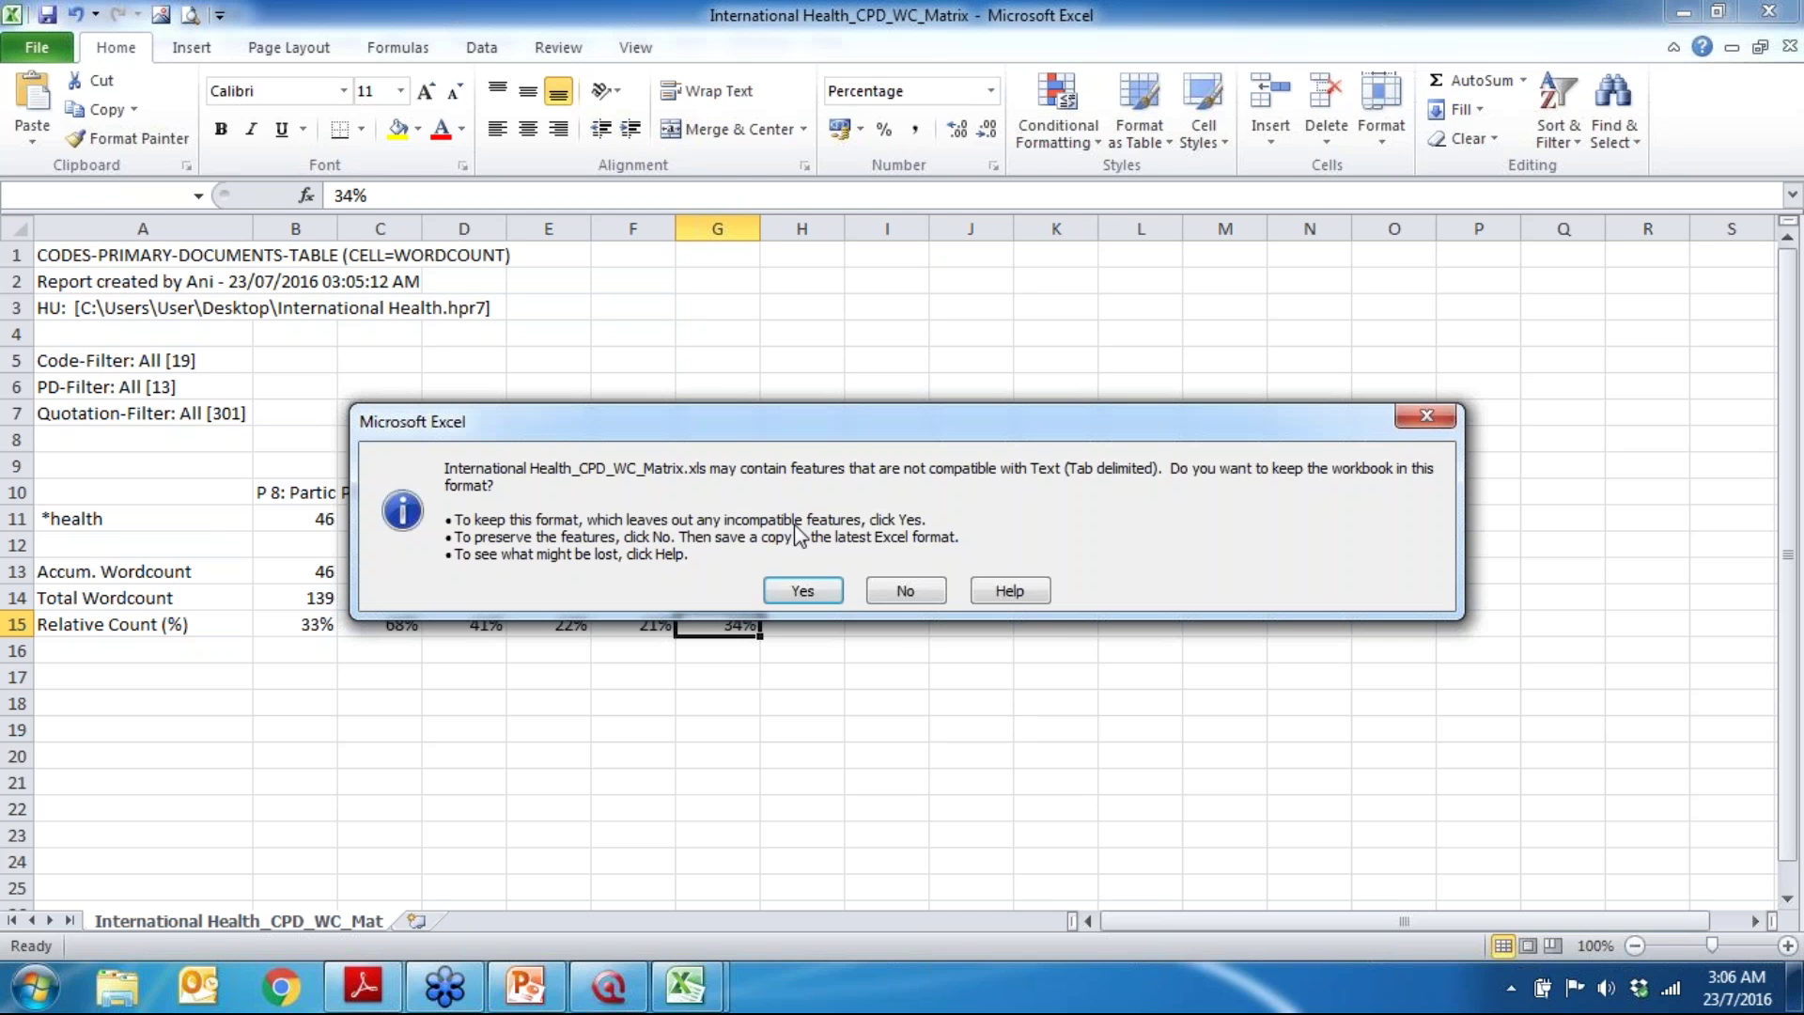
click(906, 591)
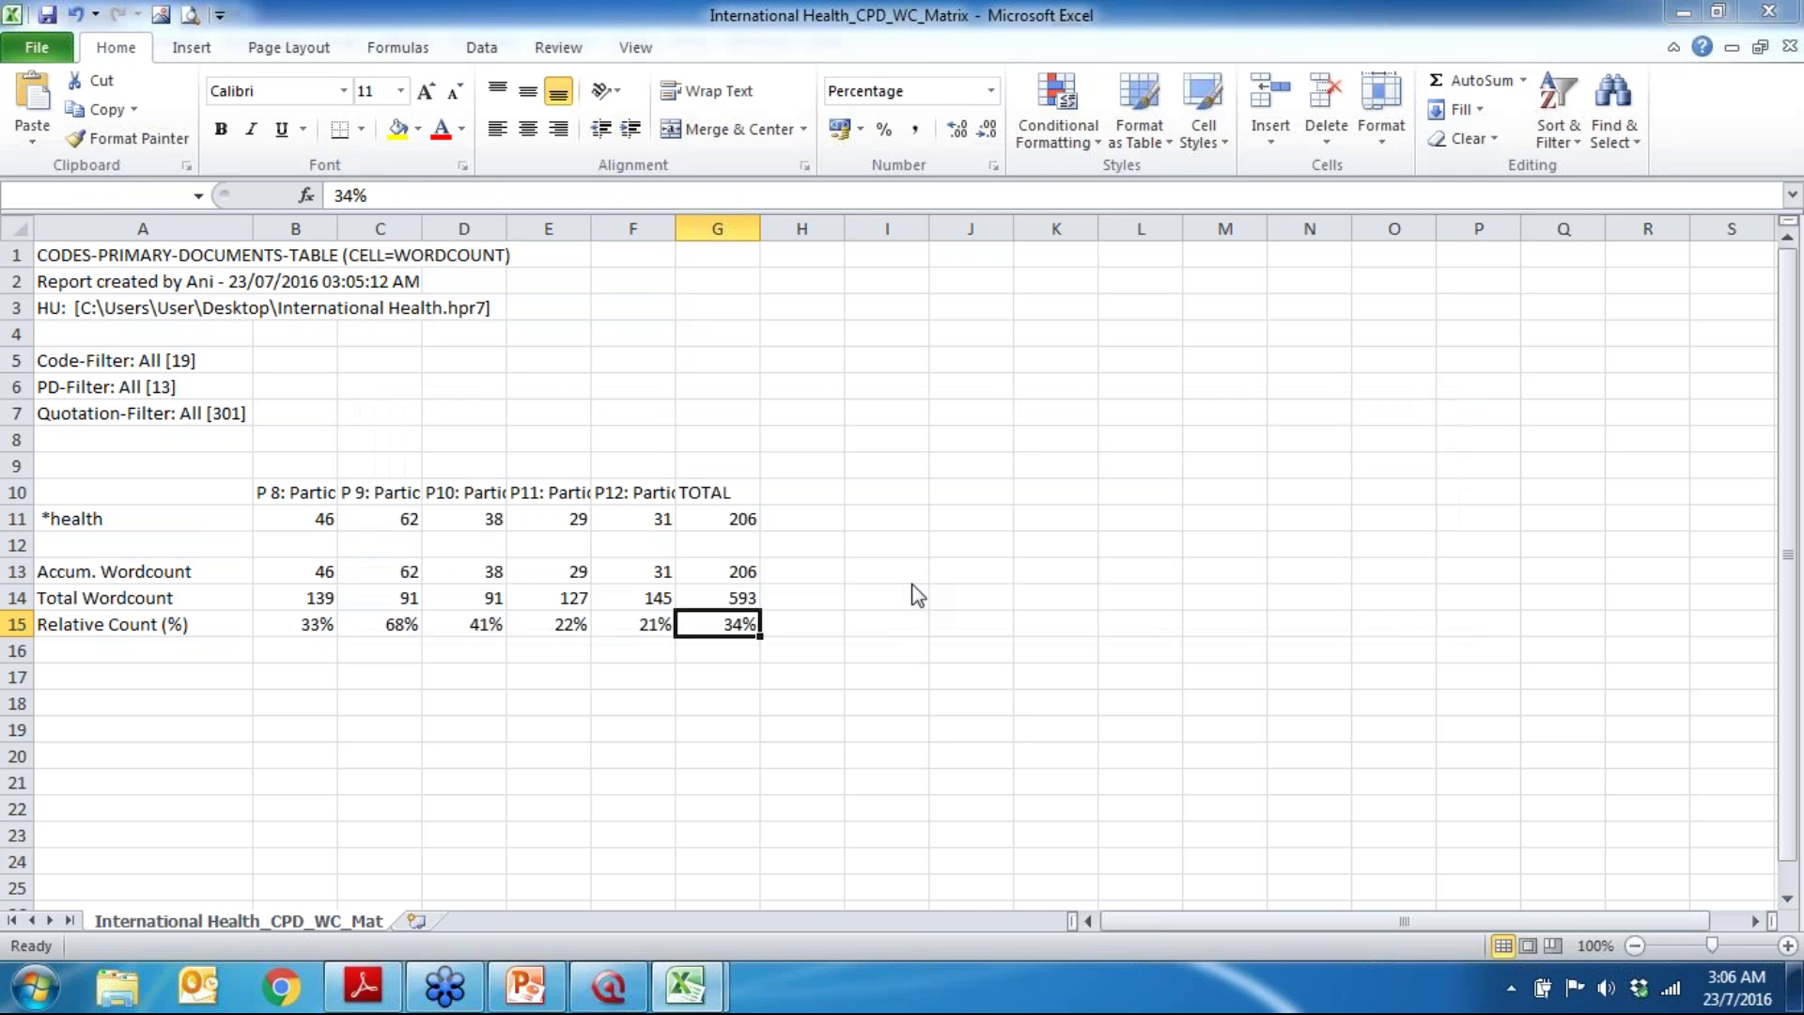
click(857, 623)
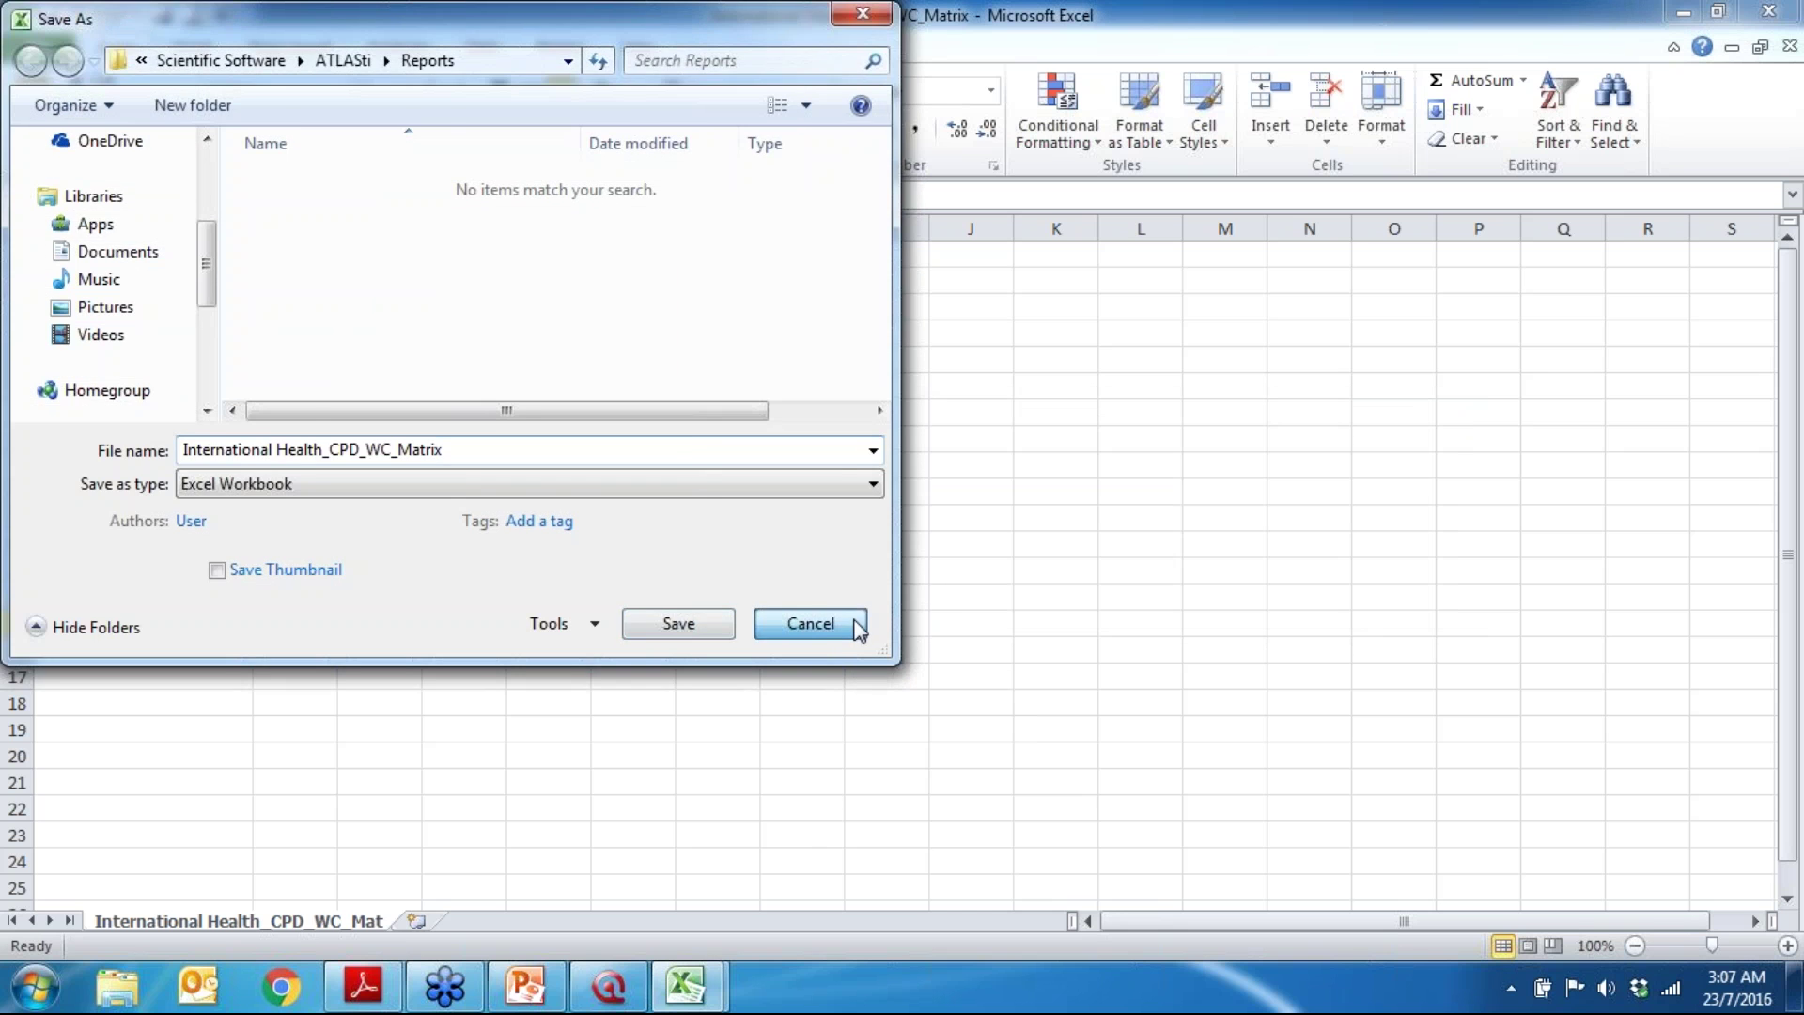
Step: Close the word-count workbook without saving, switch back to ATLAS.ti and close the Codes-Primary Documents Table window
click(1768, 11)
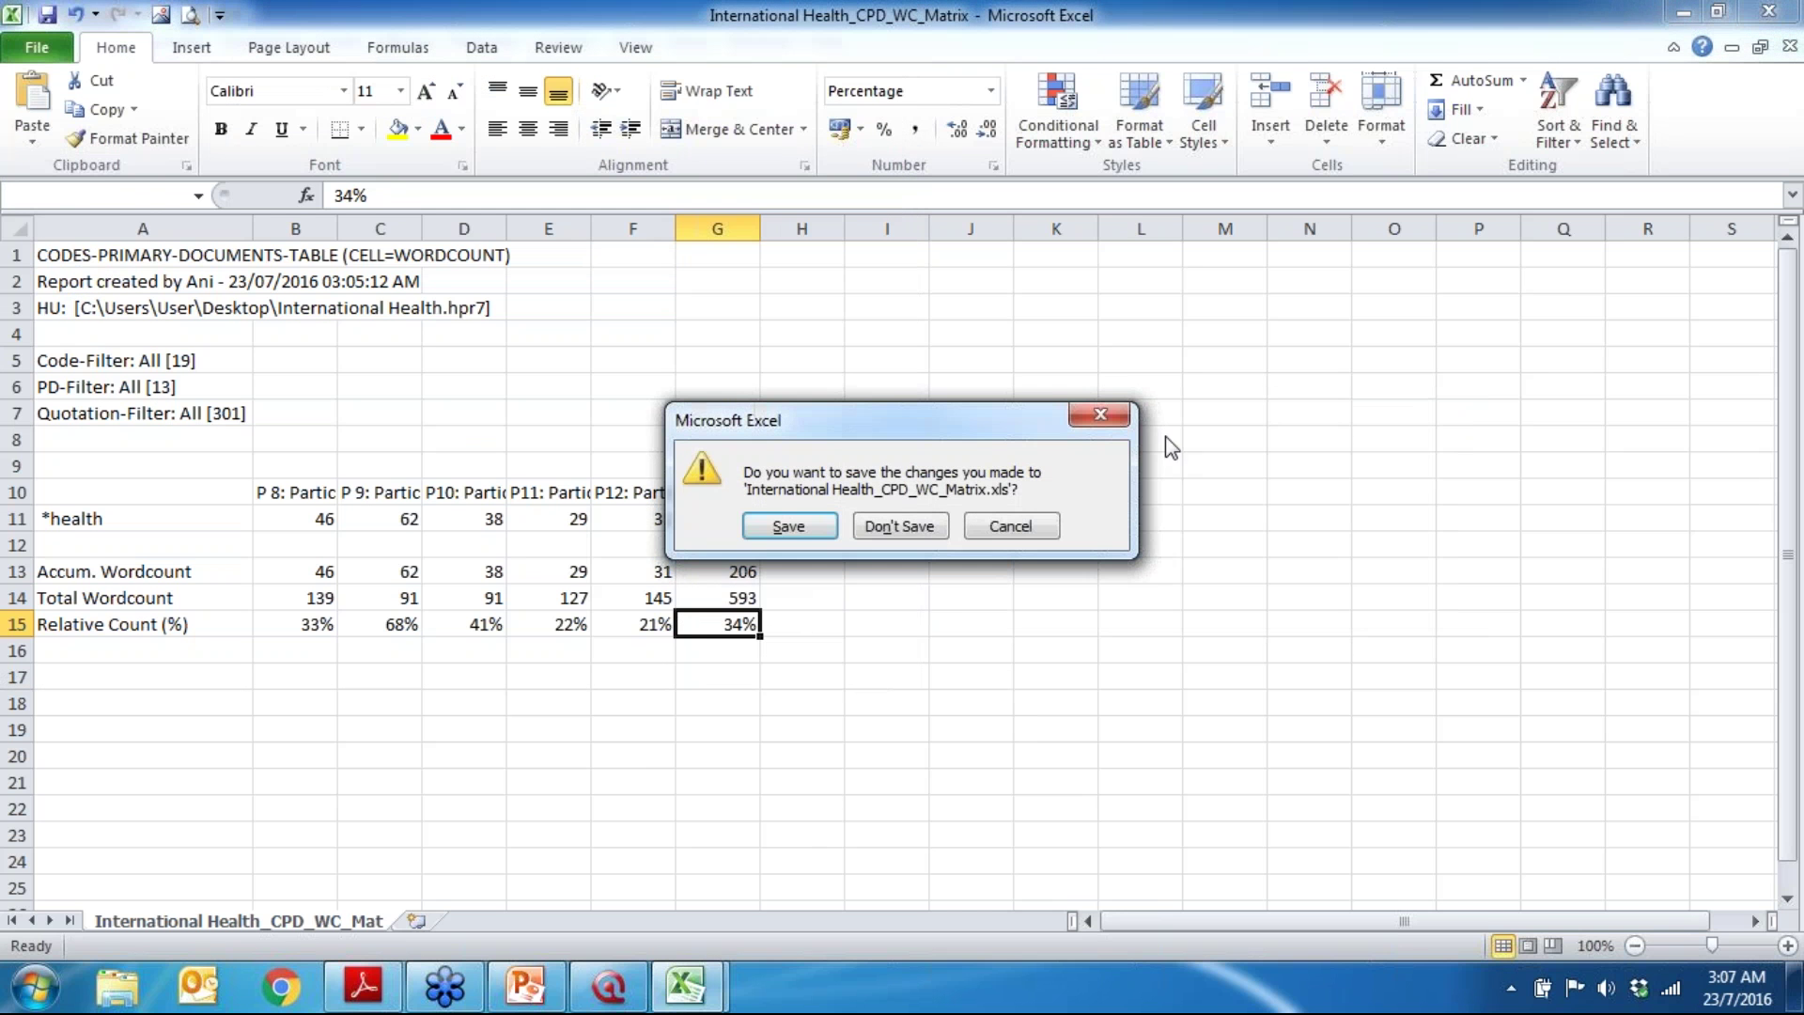
click(919, 528)
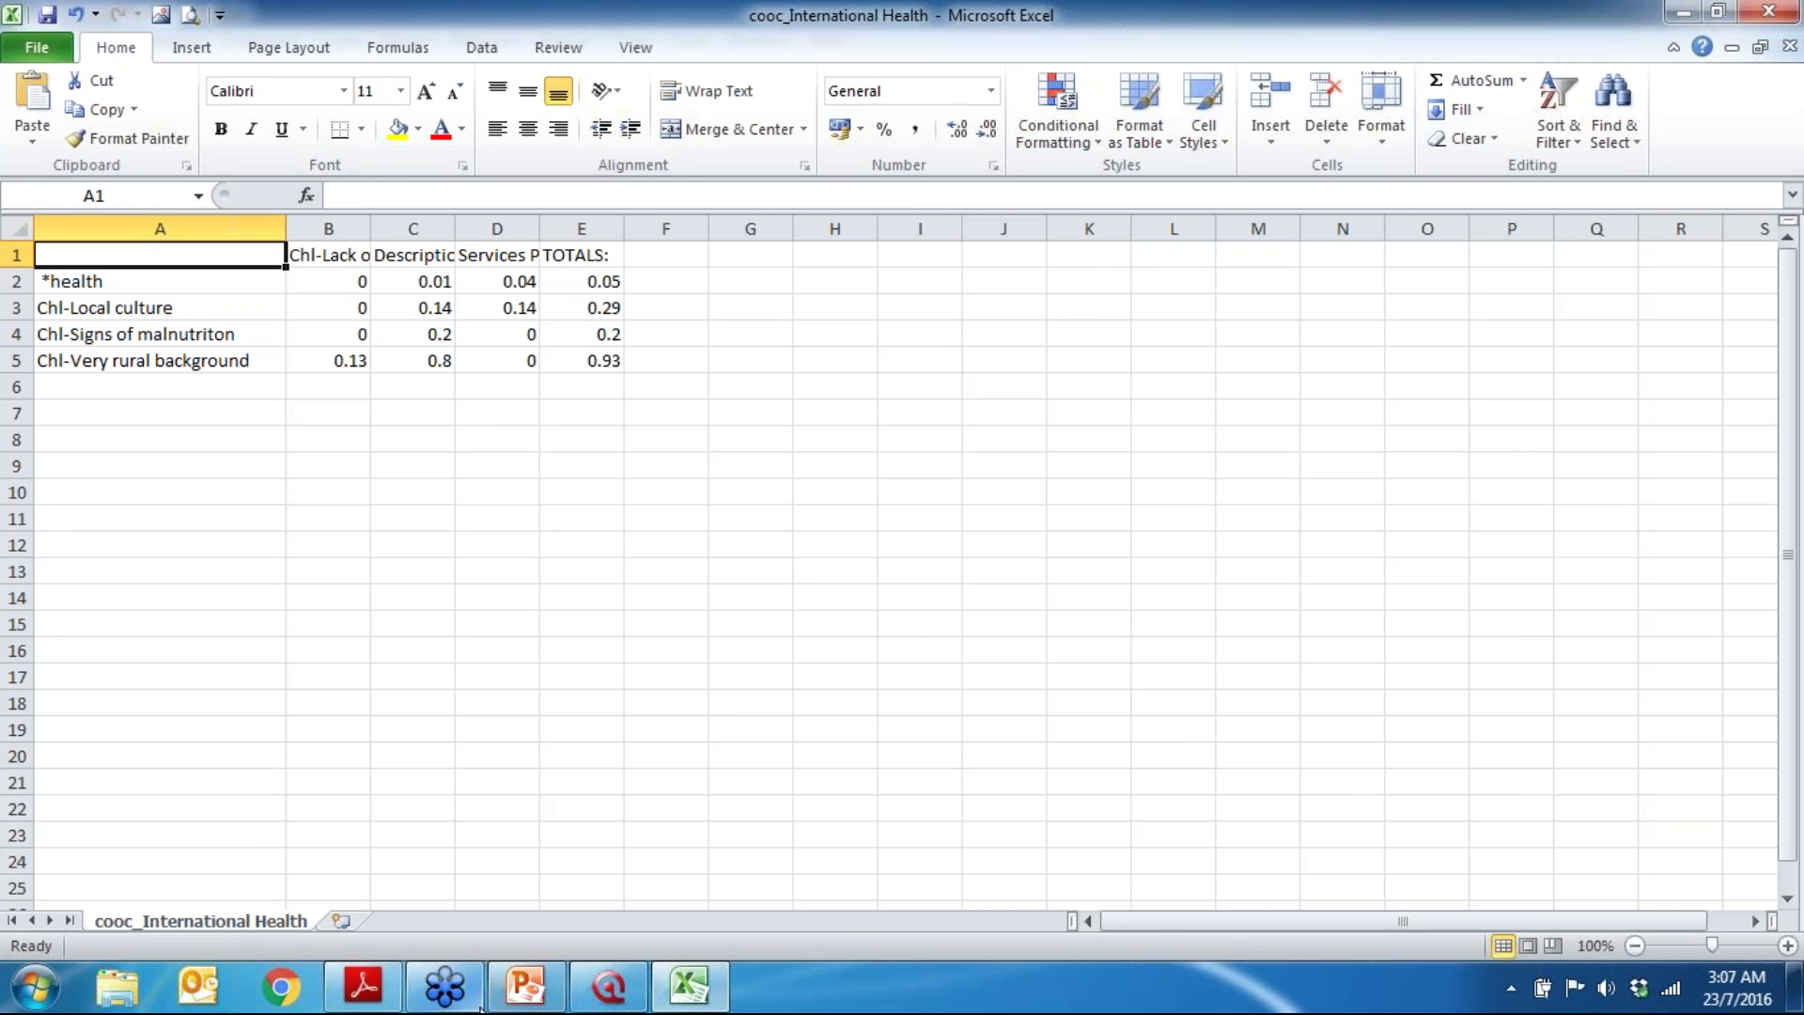
click(625, 994)
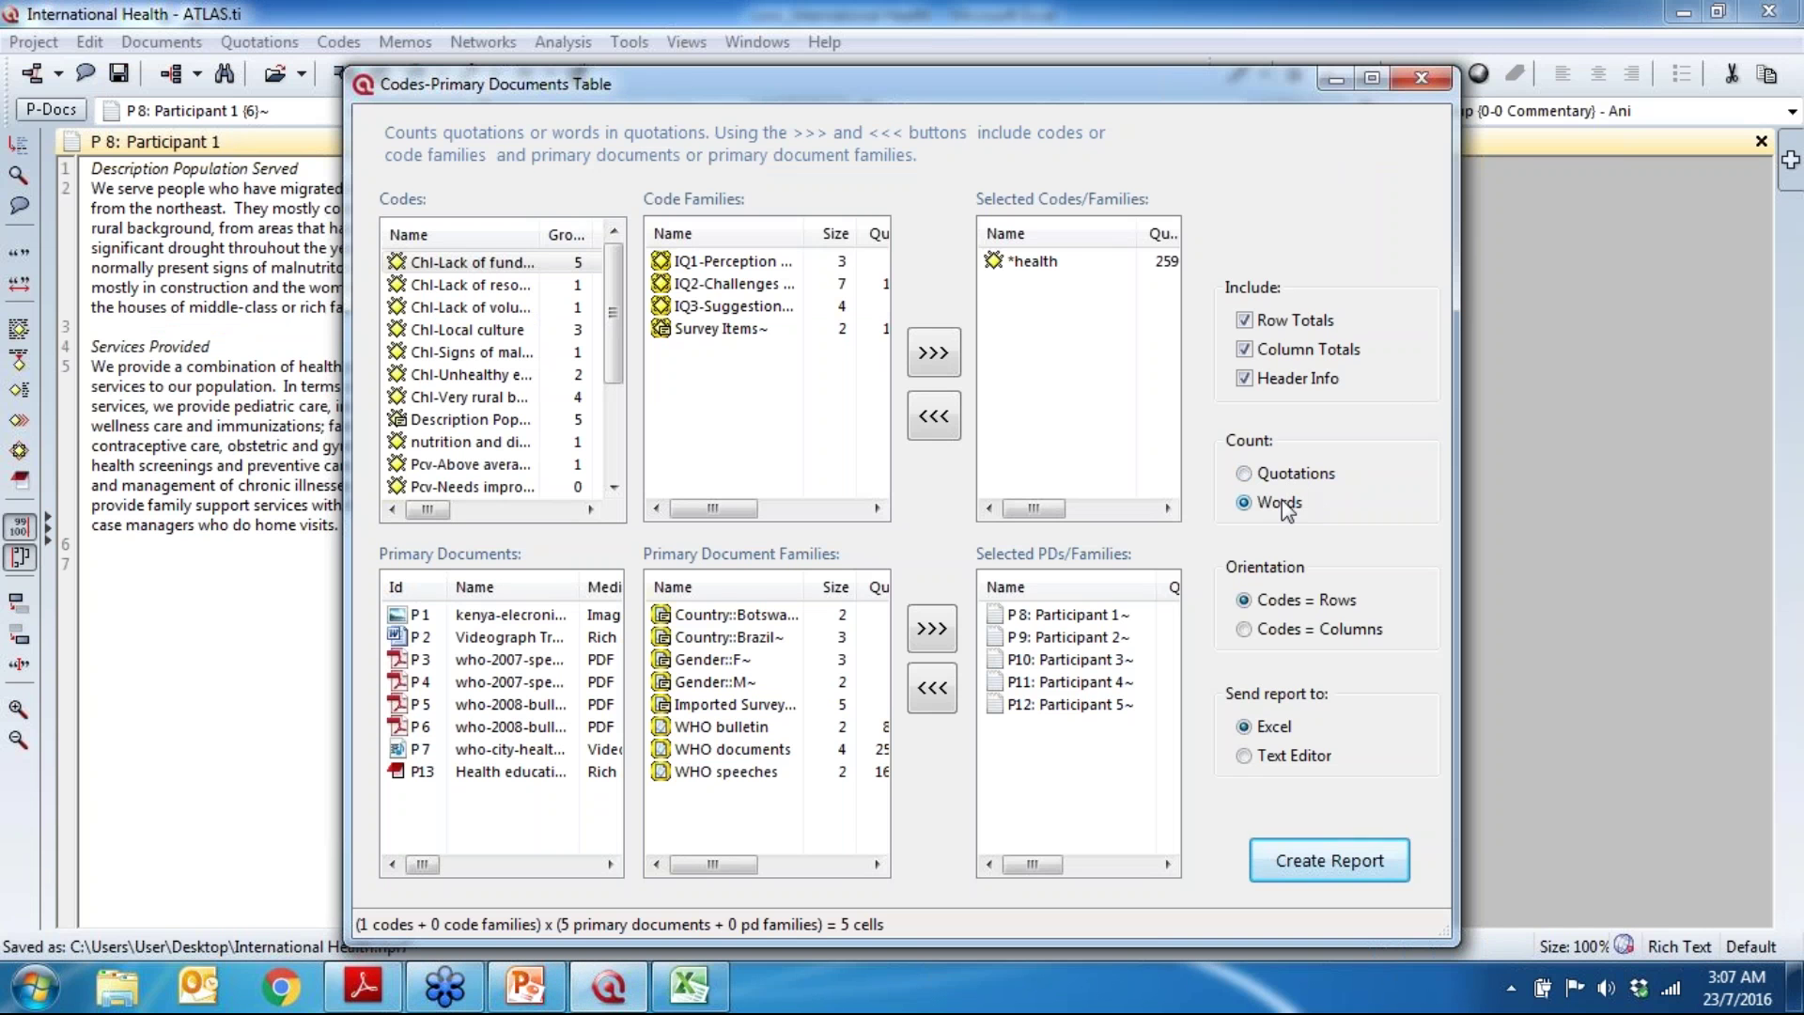
click(1419, 79)
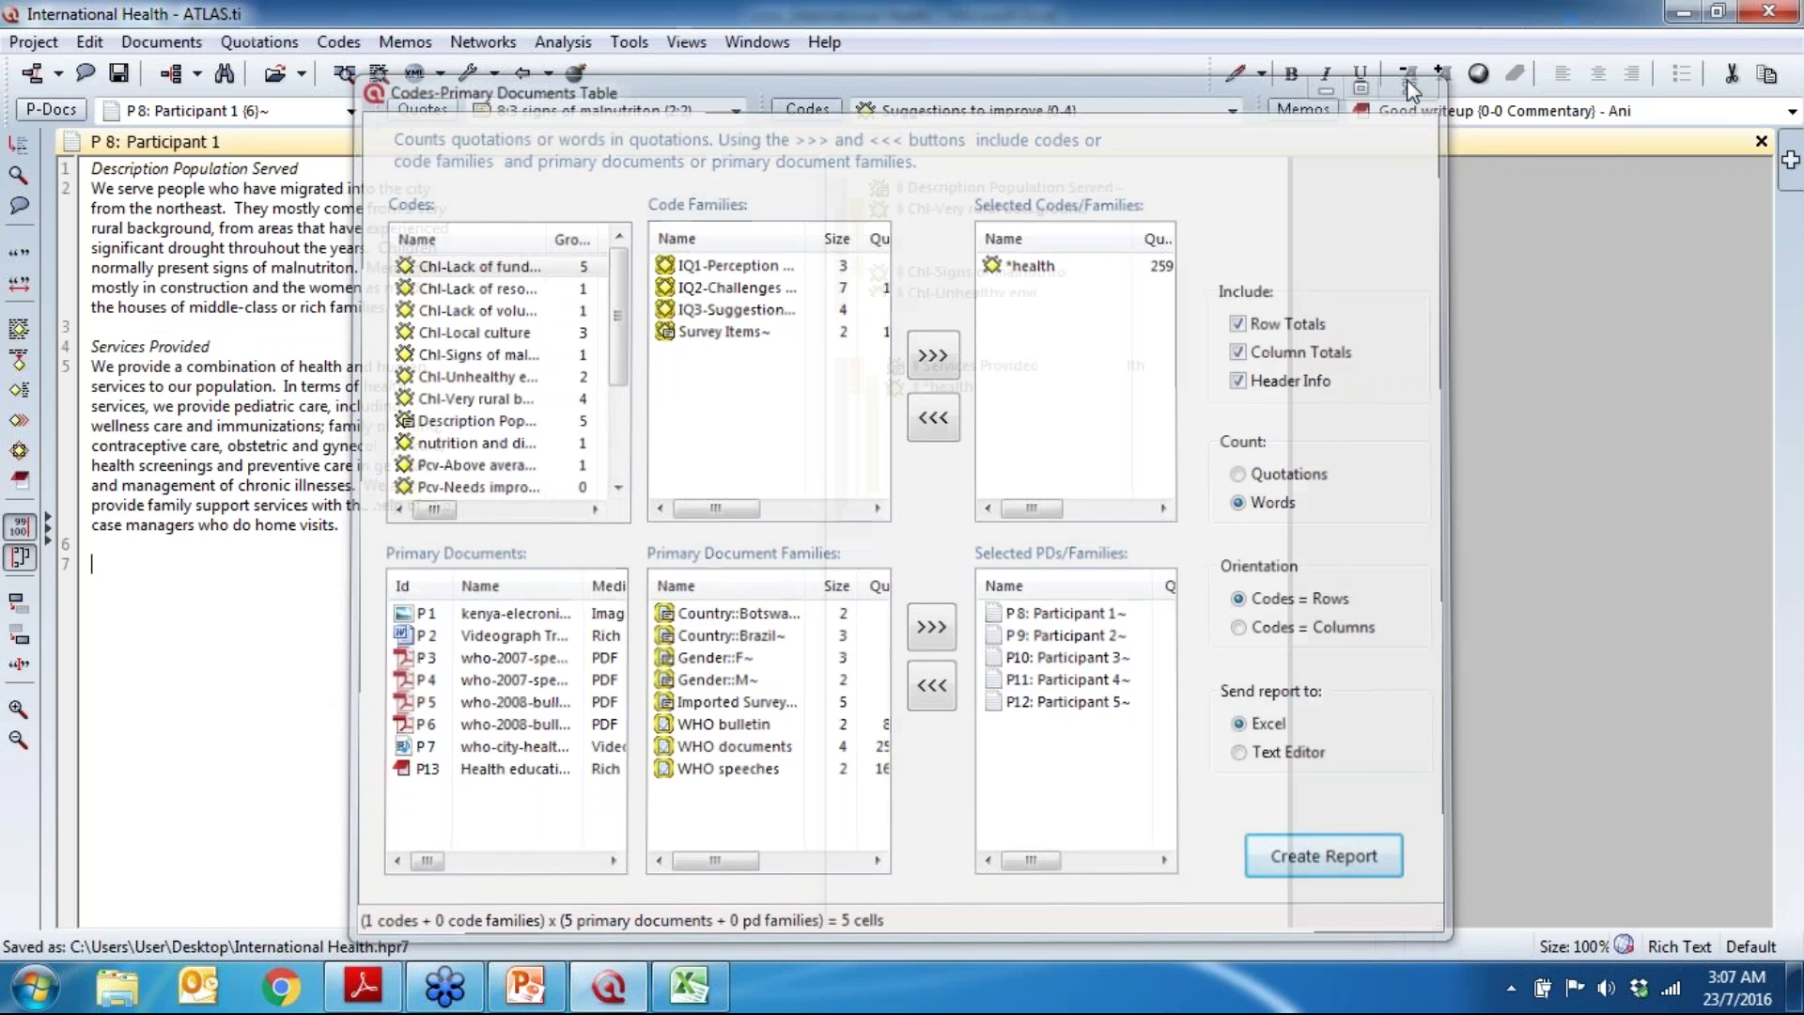
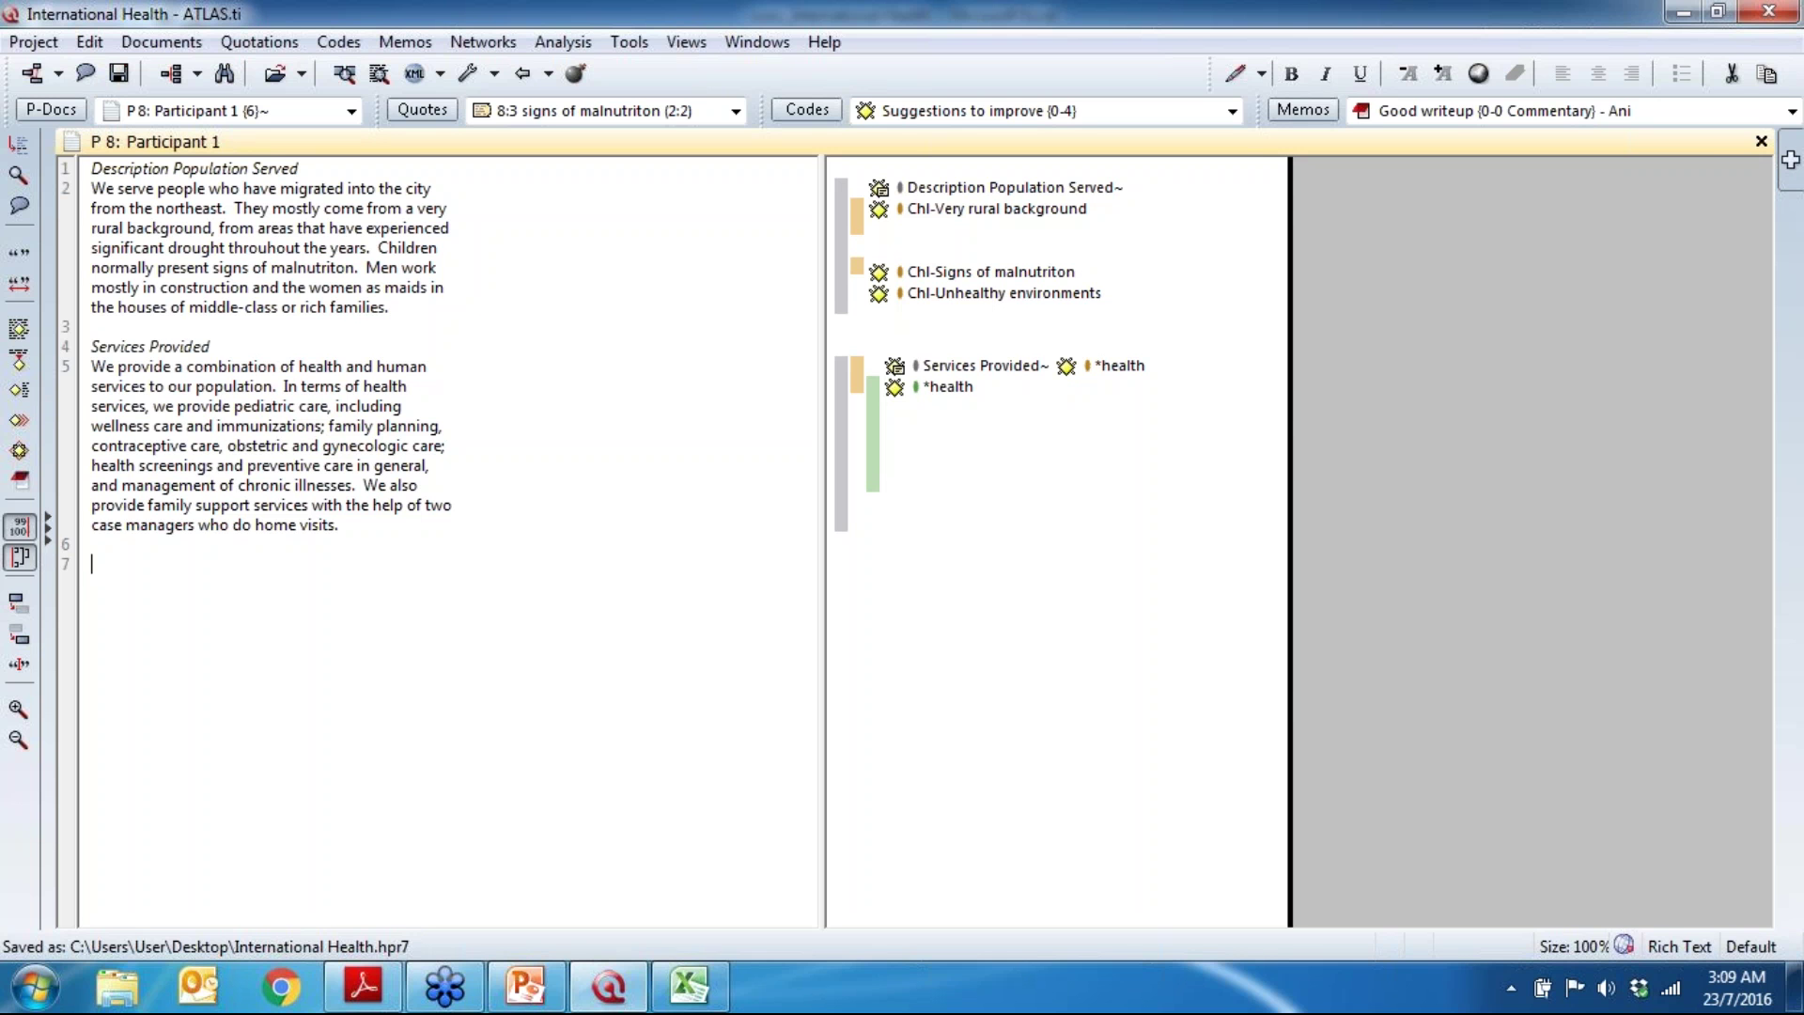
click(33, 44)
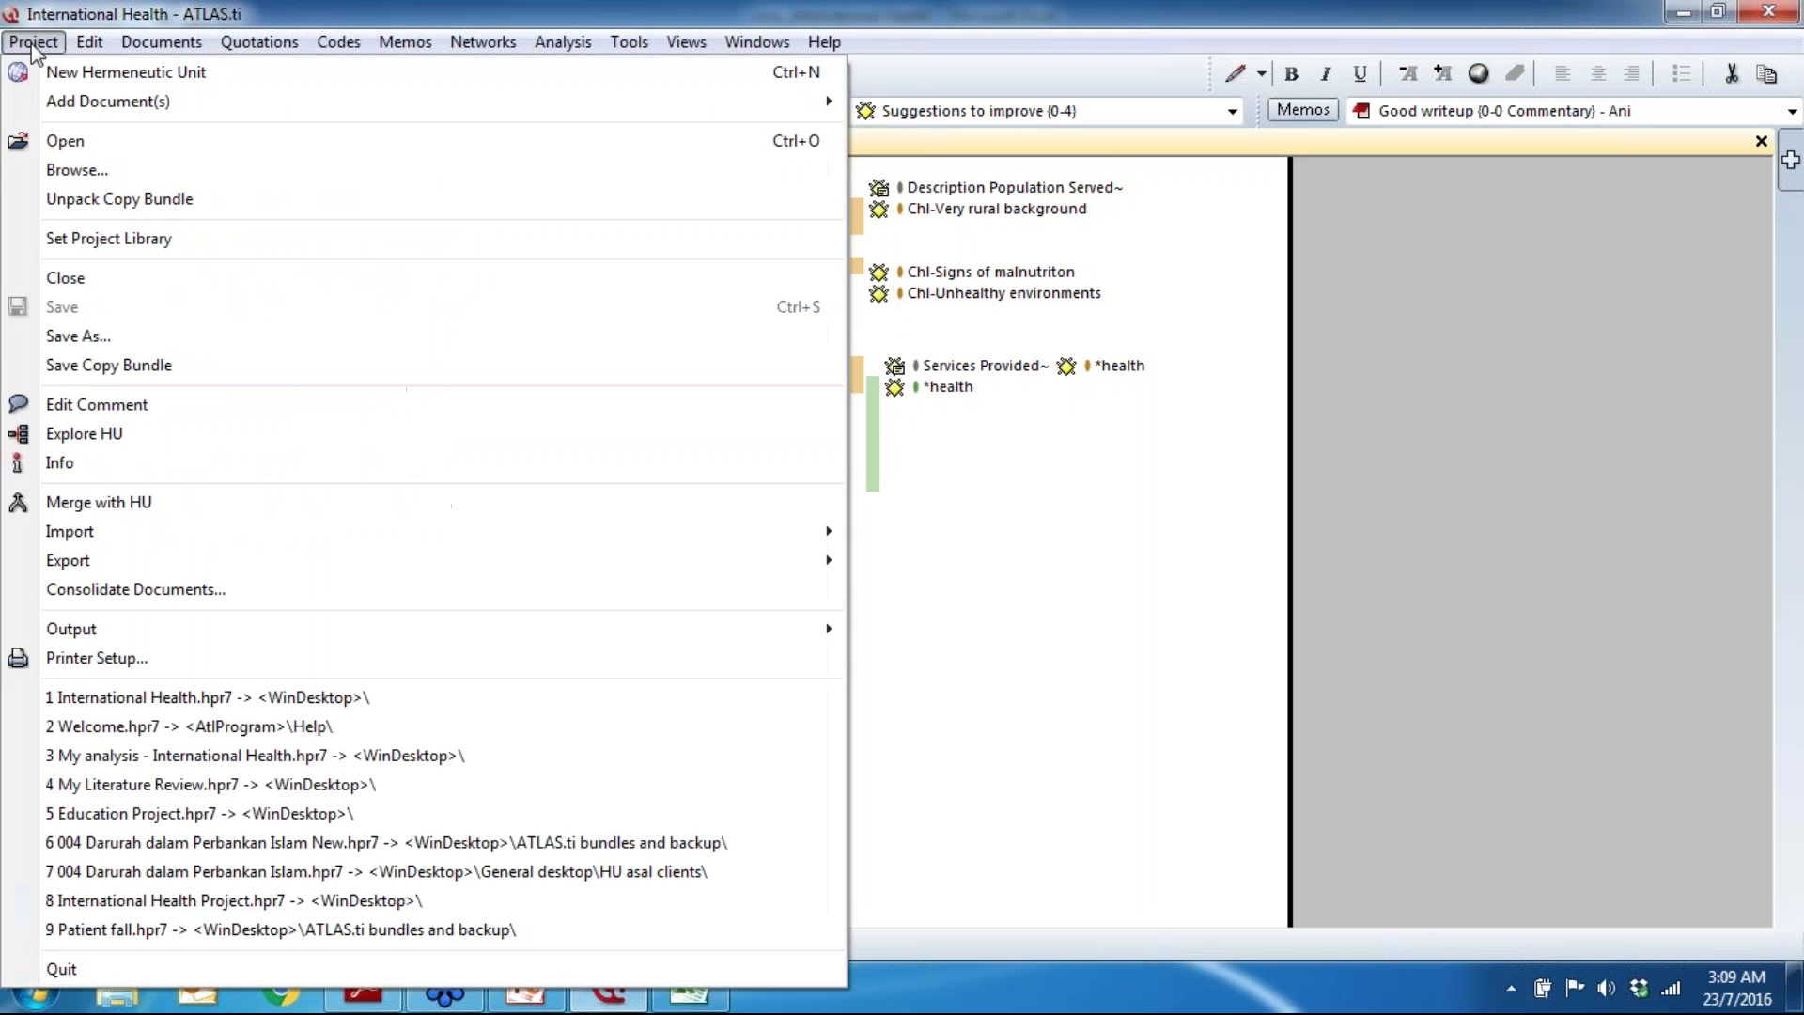
click(141, 337)
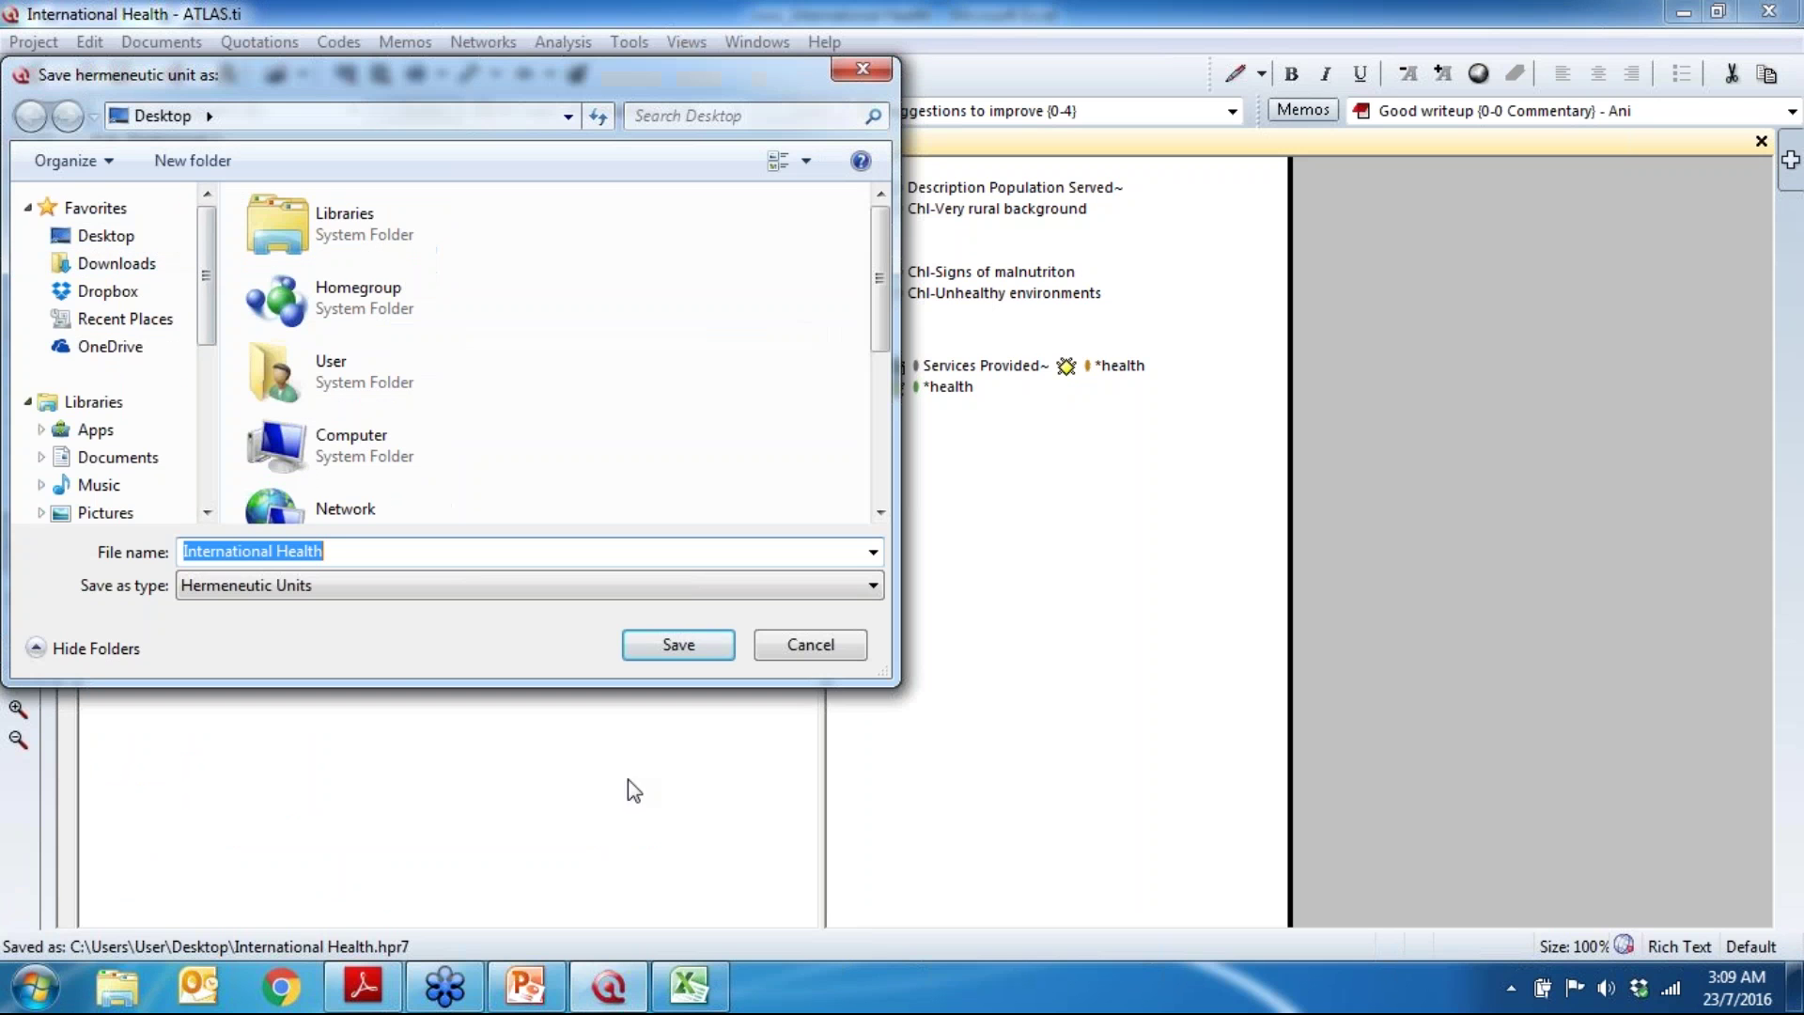
click(810, 649)
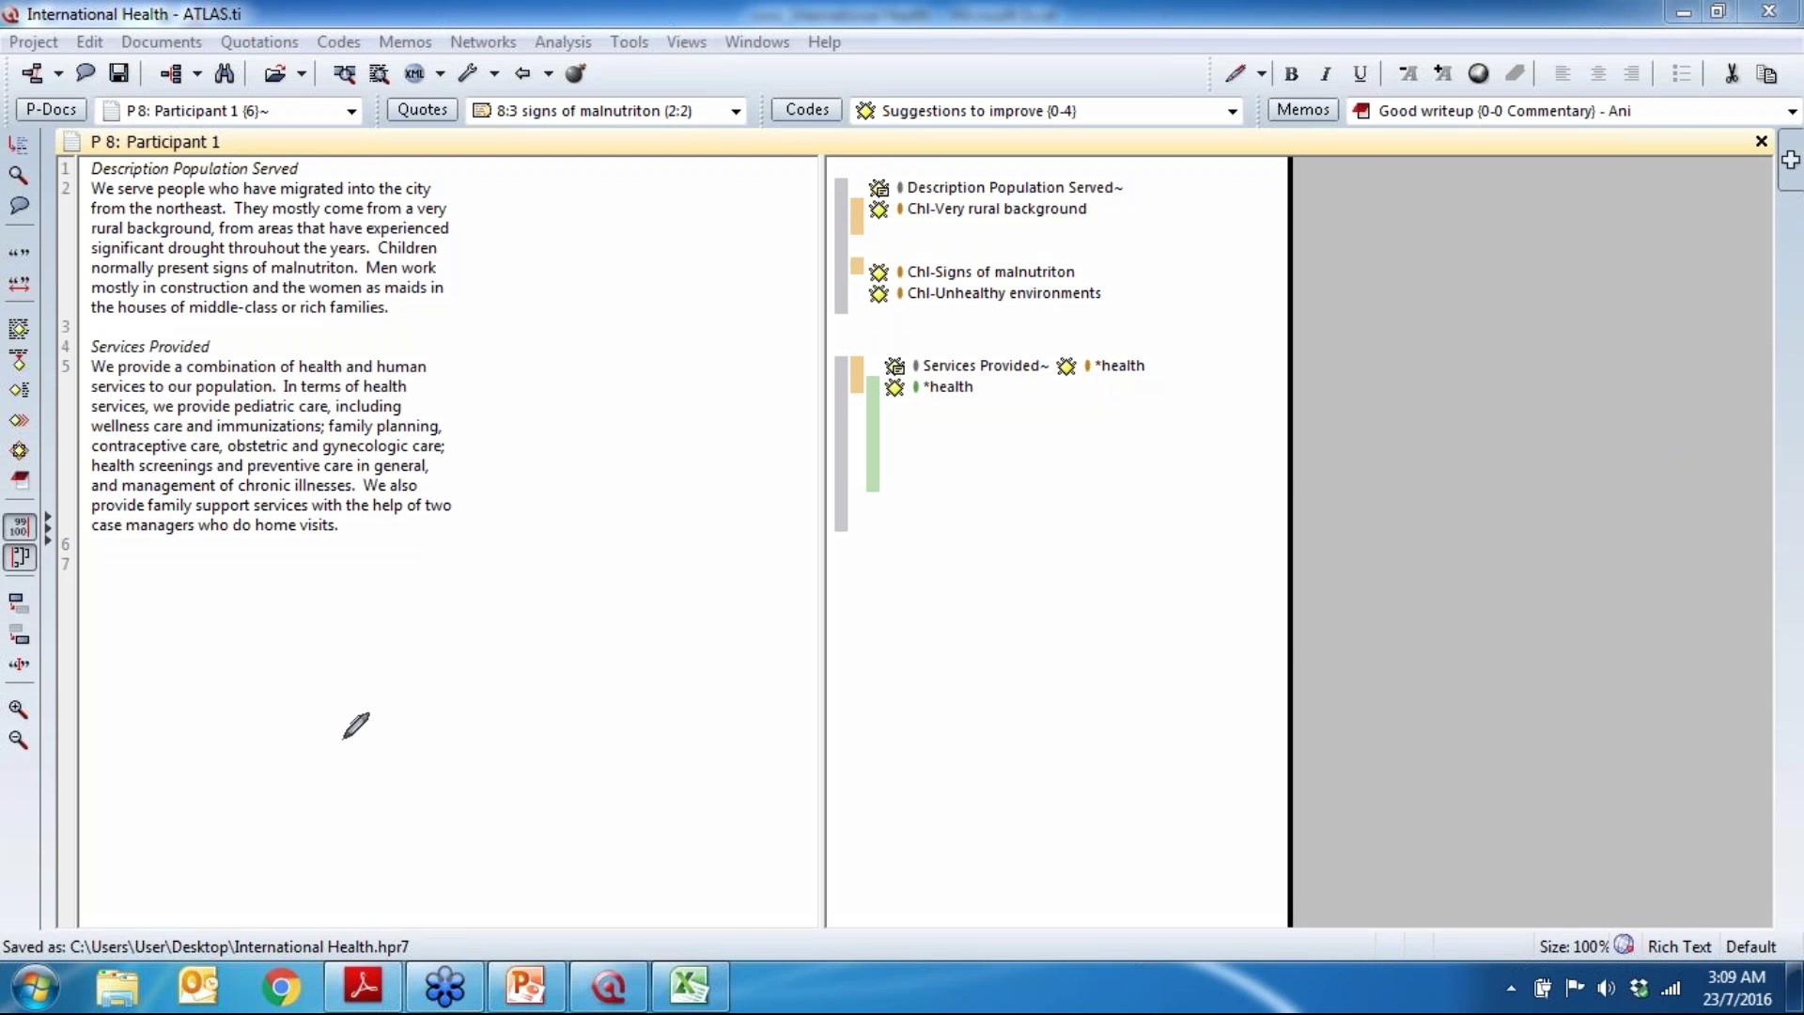
Step: Sketch an on-screen diagram below the document text with a circled HU, a PD label and a boxed L
mouse_move(304, 687)
mouse_down()
mouse_move(295, 757)
mouse_move(315, 777)
mouse_move(339, 720)
mouse_up()
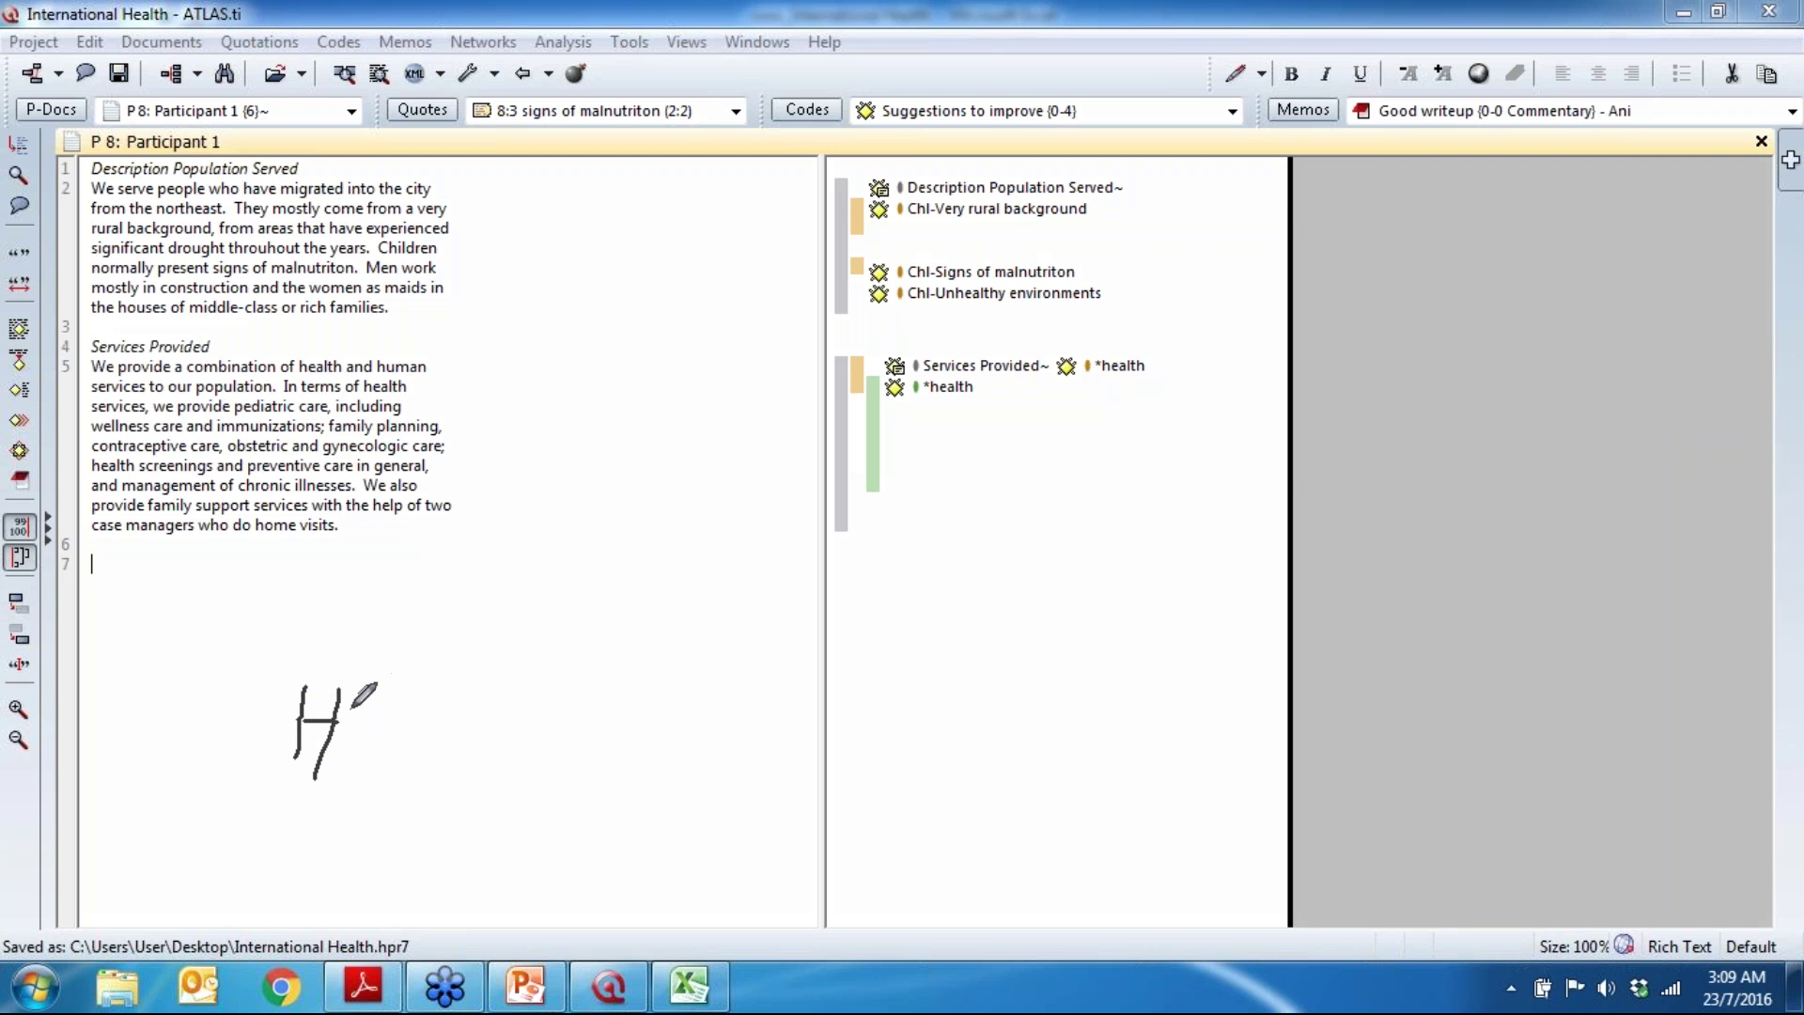
mouse_move(354, 691)
mouse_down()
mouse_move(354, 749)
mouse_move(380, 740)
mouse_move(373, 660)
mouse_move(314, 651)
mouse_move(241, 758)
mouse_move(352, 799)
mouse_move(411, 762)
mouse_move(414, 678)
mouse_up()
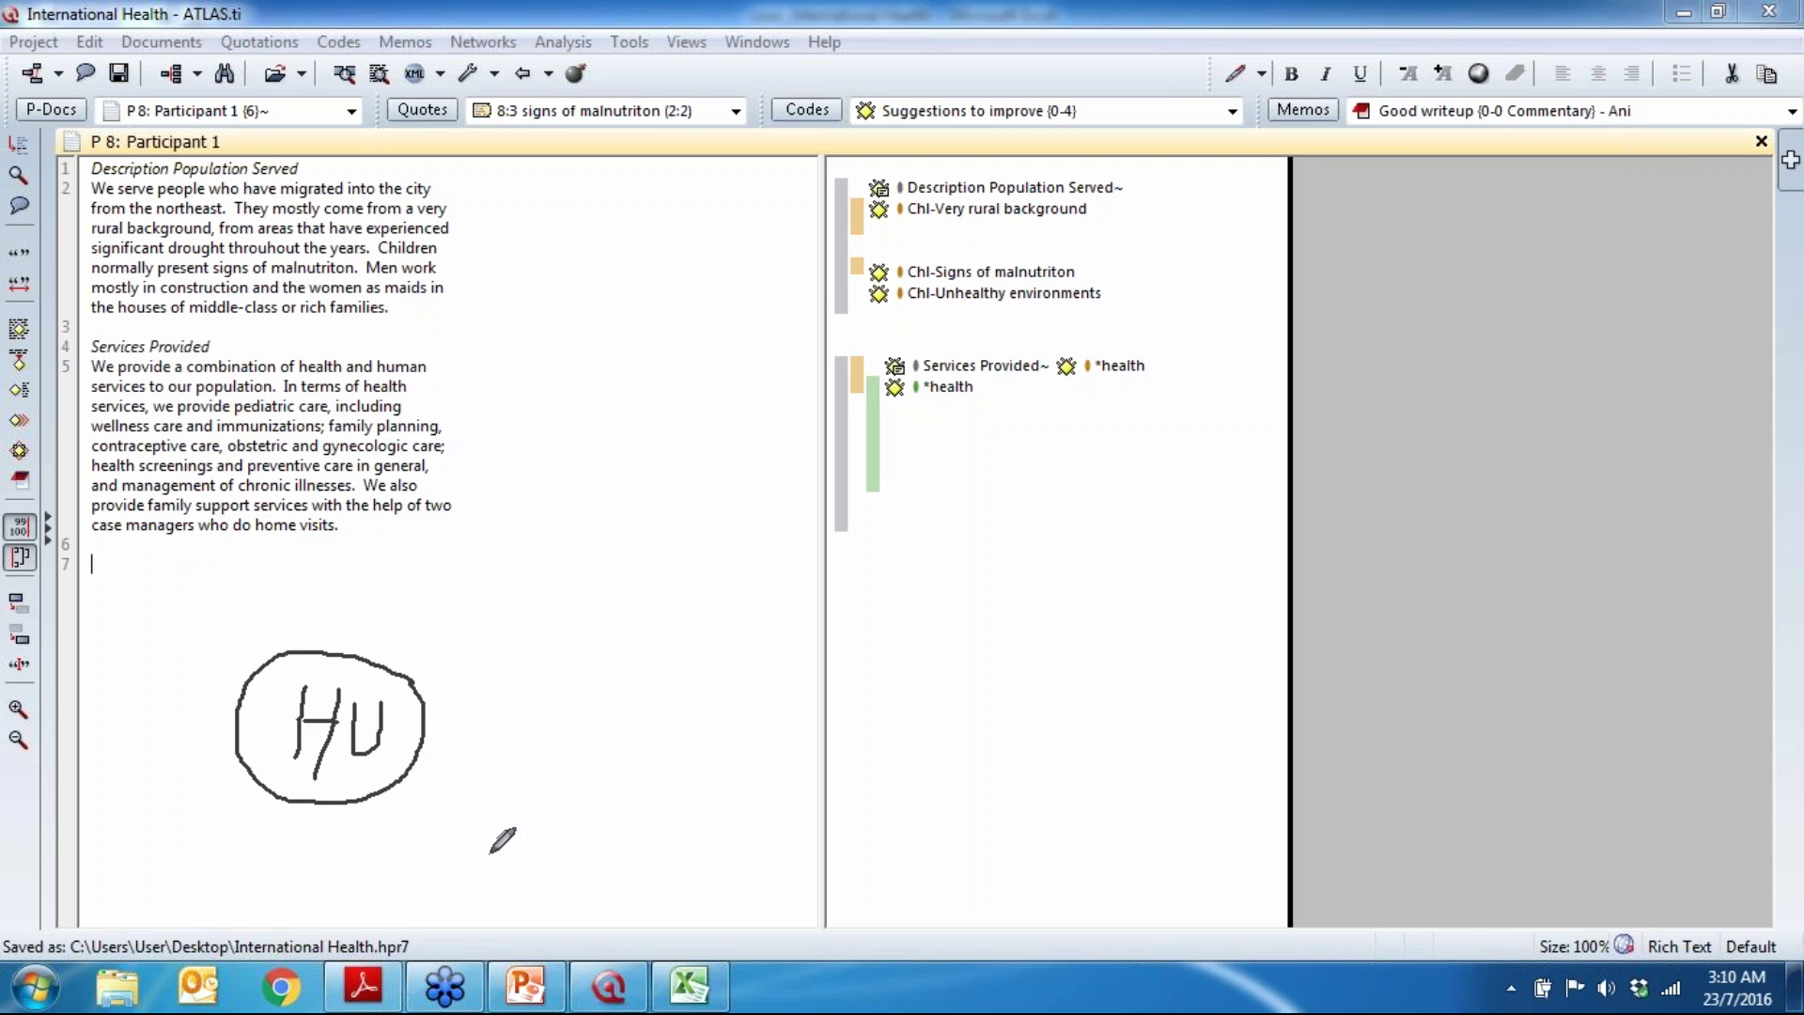
mouse_move(496, 786)
mouse_down()
mouse_move(493, 848)
mouse_move(495, 786)
mouse_move(538, 838)
mouse_up()
mouse_move(615, 766)
mouse_down()
mouse_move(589, 772)
mouse_move(567, 818)
mouse_move(564, 795)
mouse_up()
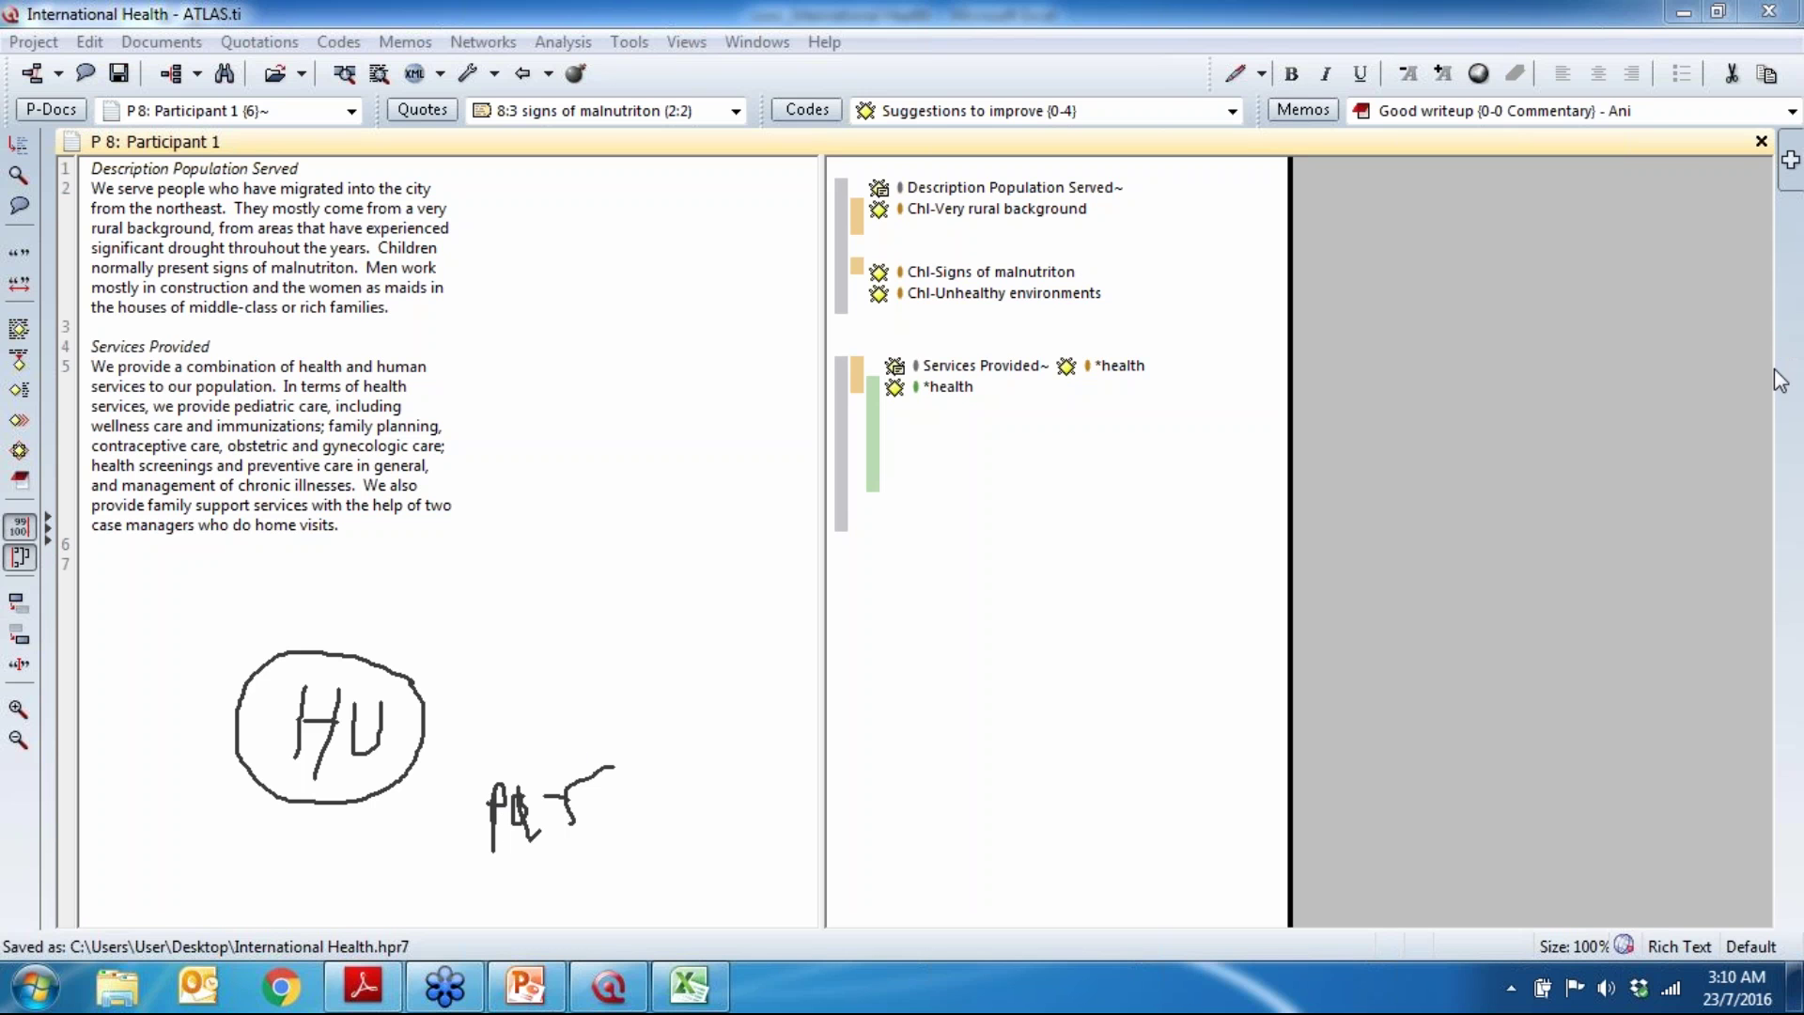
mouse_move(593, 485)
mouse_down()
mouse_move(715, 484)
mouse_move(750, 614)
mouse_move(613, 628)
mouse_move(623, 490)
mouse_move(662, 576)
mouse_move(708, 575)
mouse_up()
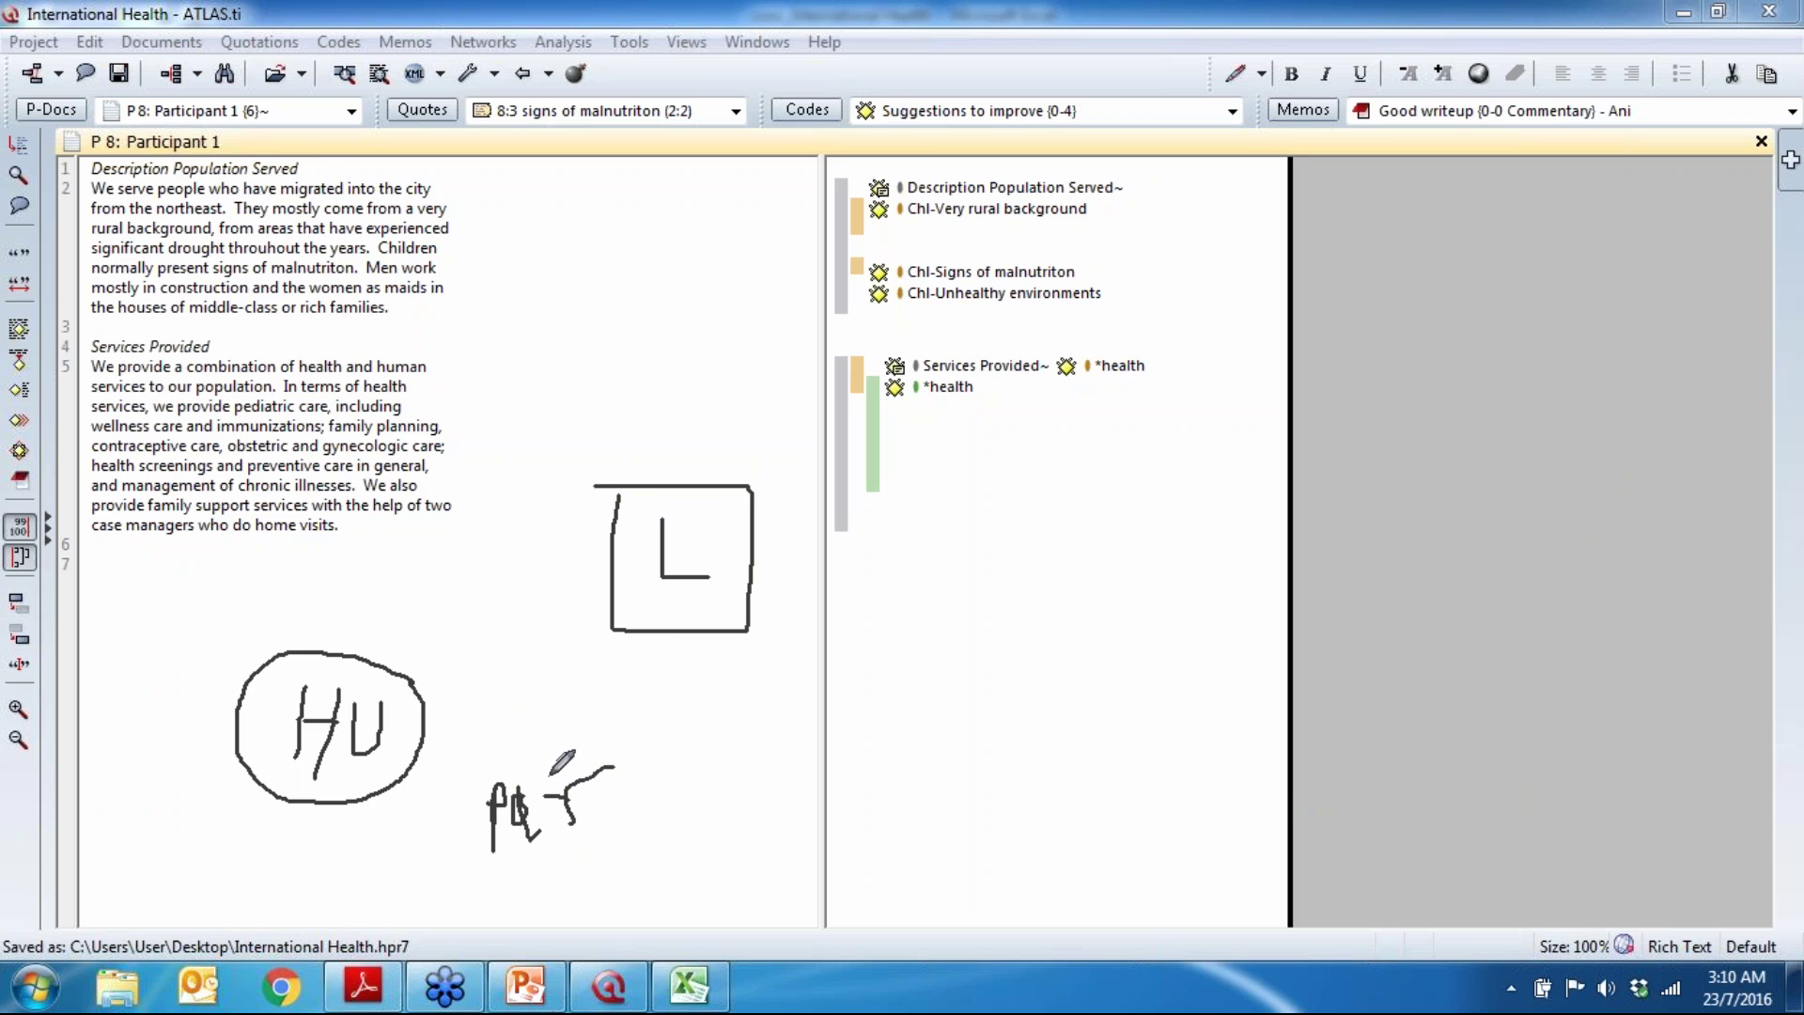
Step: Draw green arrows from PD and HU to the L box, and enclose HU and L in red outlines
mouse_move(548, 776)
mouse_down()
mouse_move(648, 584)
mouse_move(620, 601)
mouse_move(642, 618)
mouse_up()
drag(396, 648, 424, 642)
drag(446, 634, 647, 593)
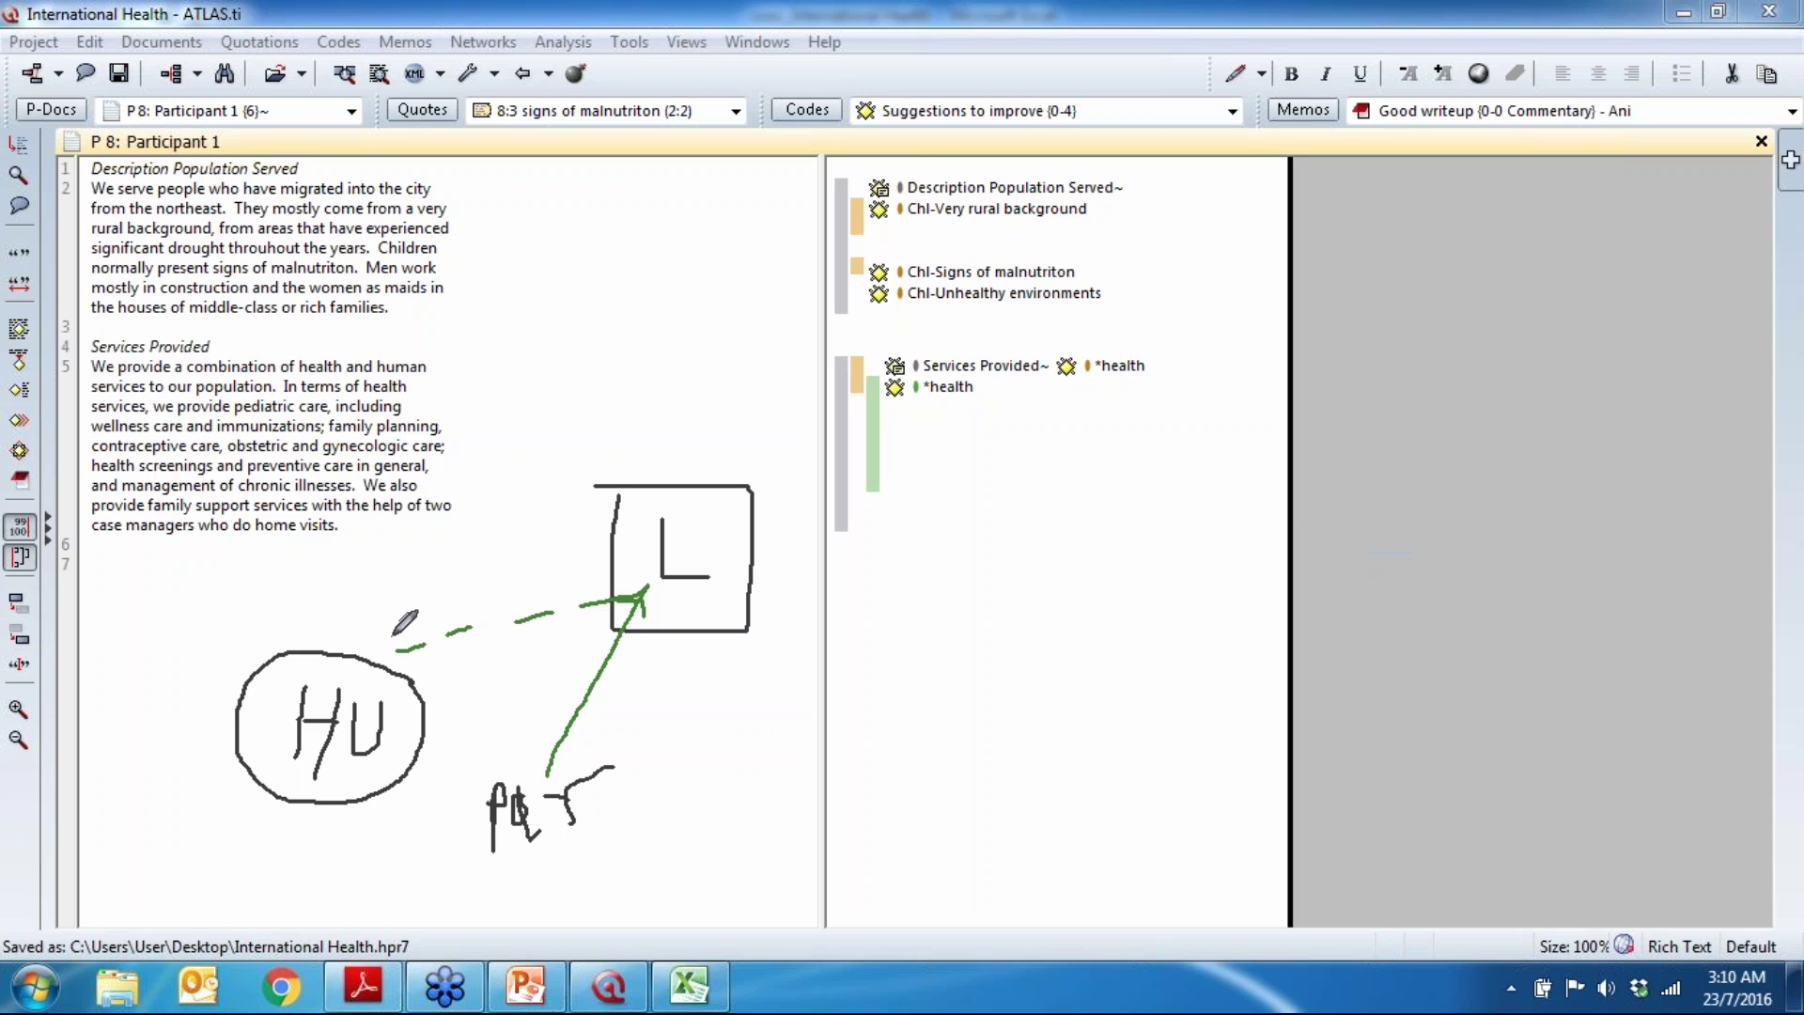
mouse_move(388, 648)
mouse_down()
mouse_move(111, 714)
mouse_move(333, 858)
mouse_move(422, 667)
mouse_move(394, 649)
mouse_move(488, 611)
mouse_up()
mouse_move(362, 578)
mouse_down()
mouse_move(161, 774)
mouse_move(242, 825)
mouse_move(453, 834)
mouse_move(551, 716)
mouse_move(679, 695)
mouse_move(755, 584)
mouse_move(753, 465)
mouse_move(681, 464)
mouse_move(486, 569)
mouse_move(434, 631)
mouse_up()
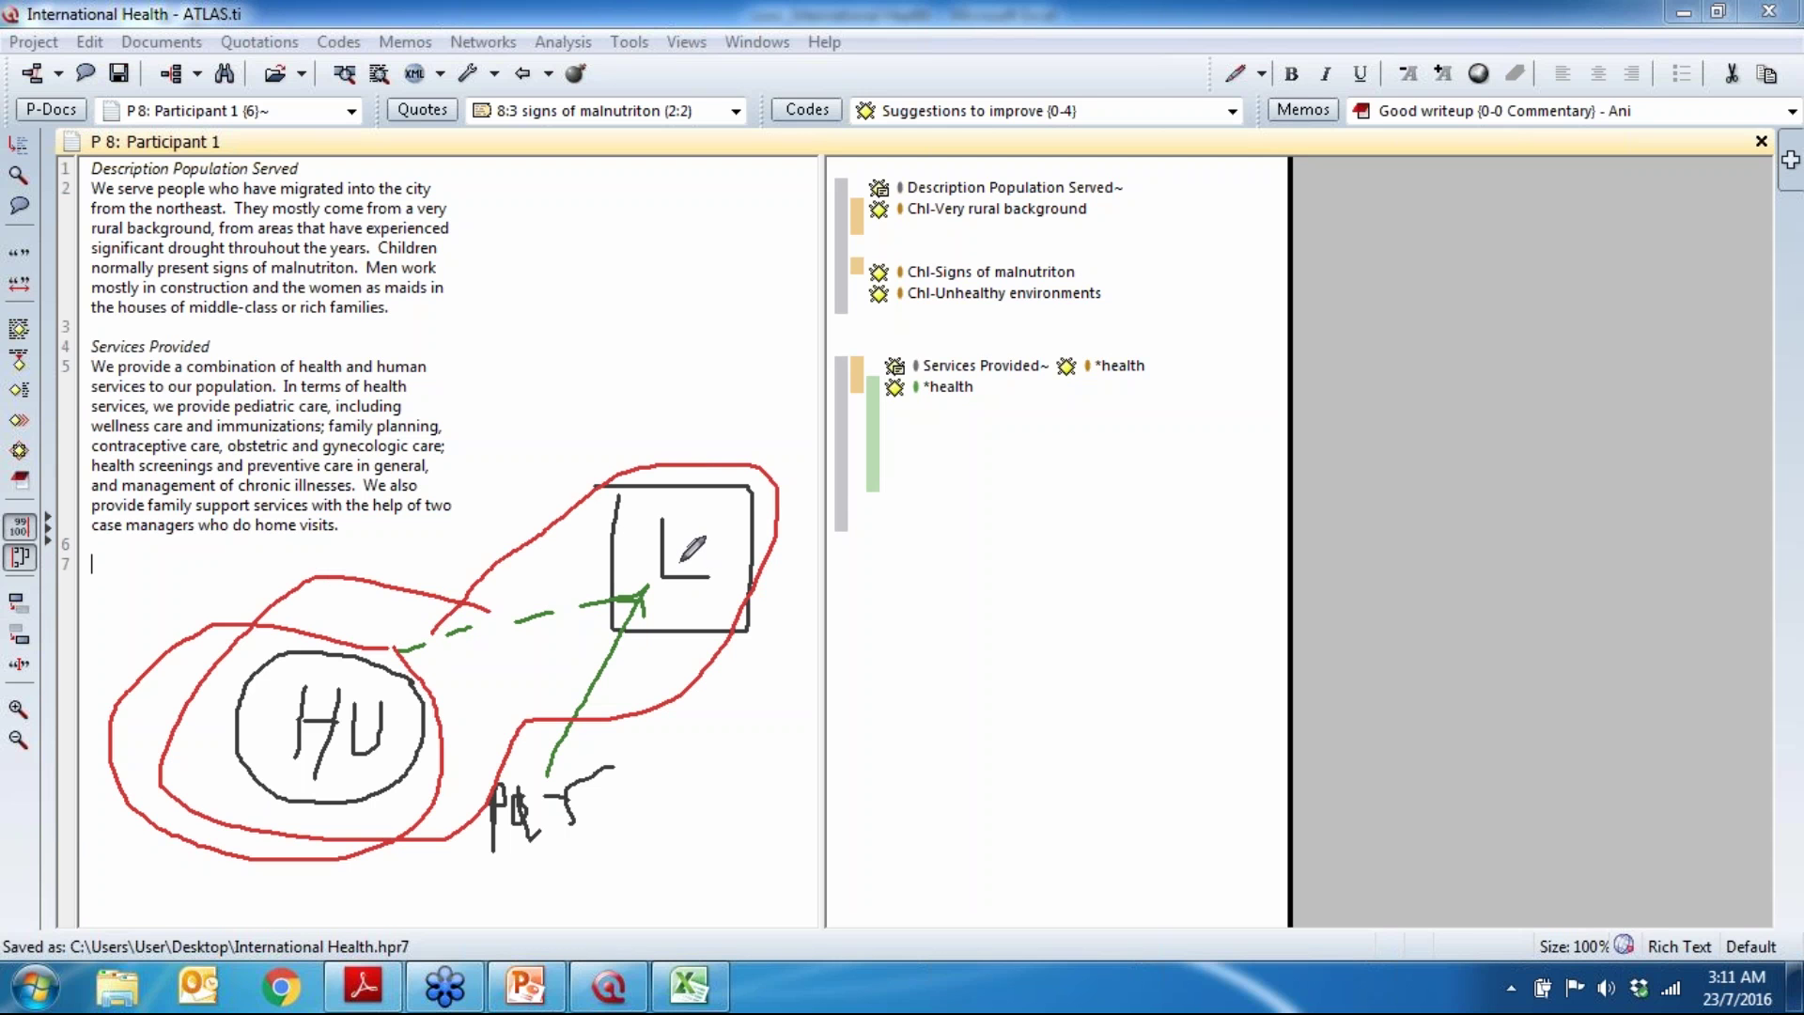
Step: Write "zip" in red beside the diagram, strike through it, and erase all the on-screen drawings
mouse_move(872, 755)
mouse_down()
mouse_move(953, 765)
mouse_move(952, 827)
mouse_up()
drag(953, 752, 952, 789)
drag(928, 759, 895, 726)
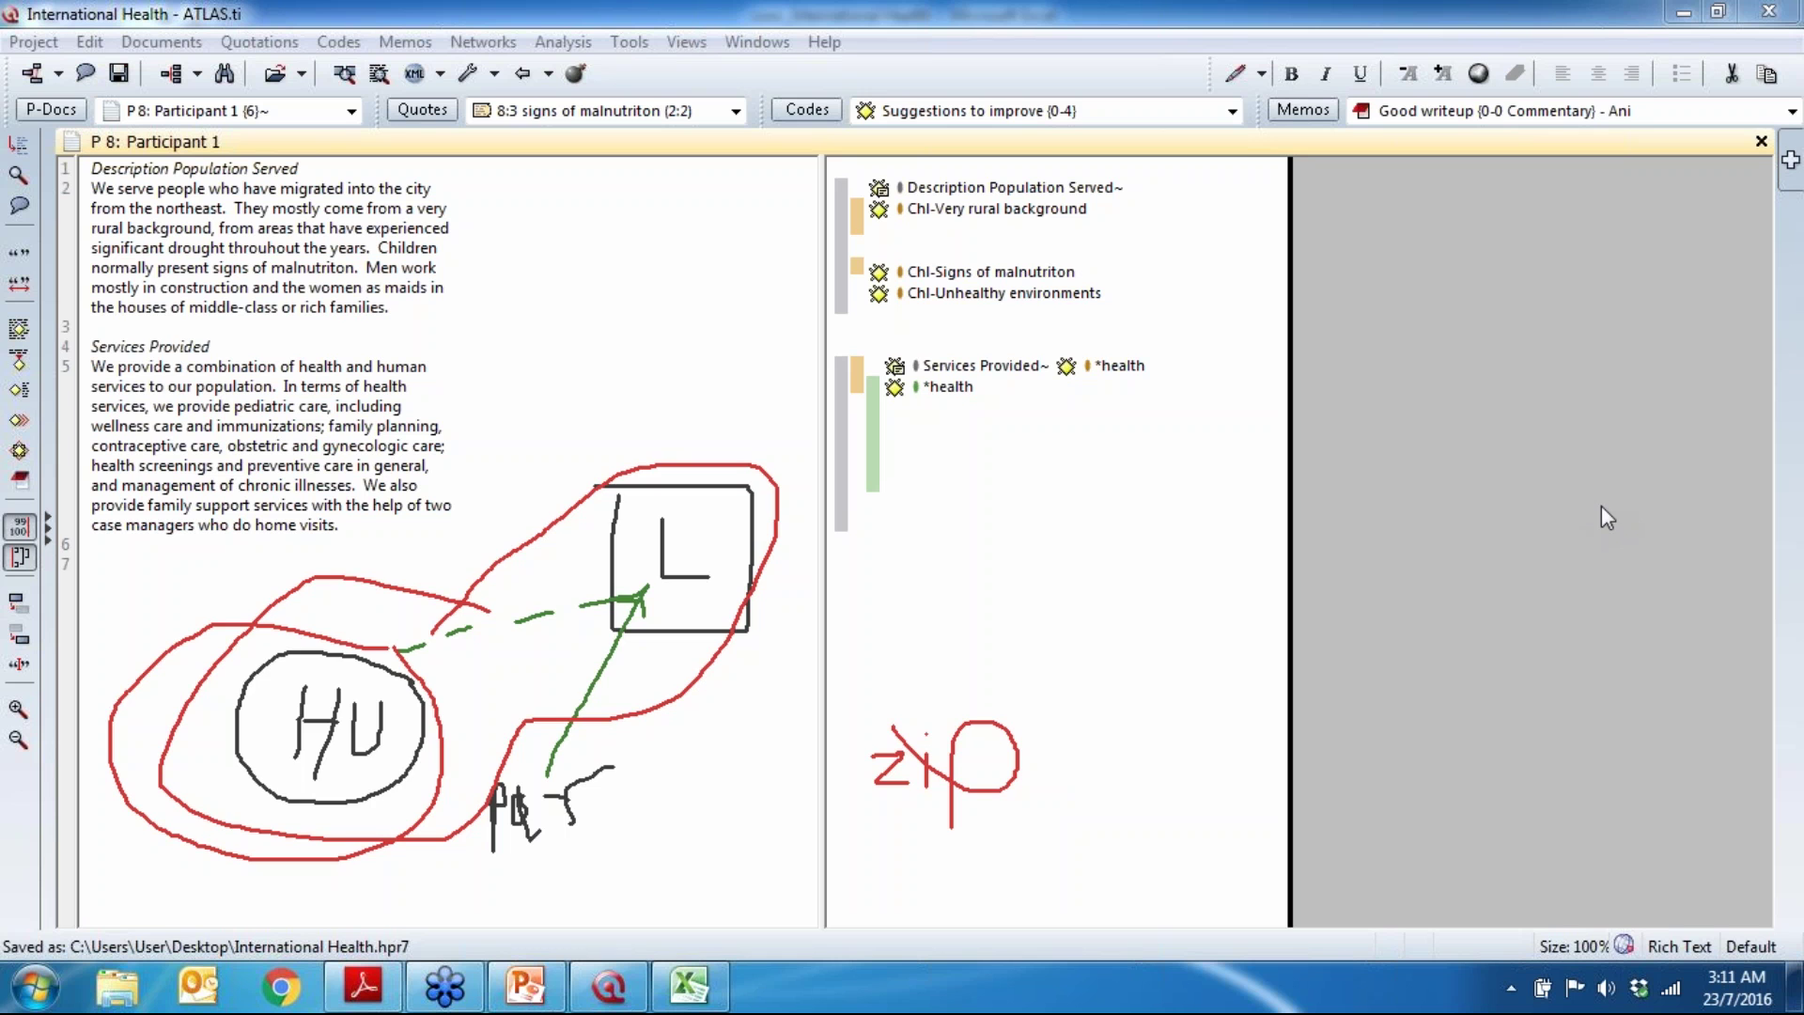
key(e)
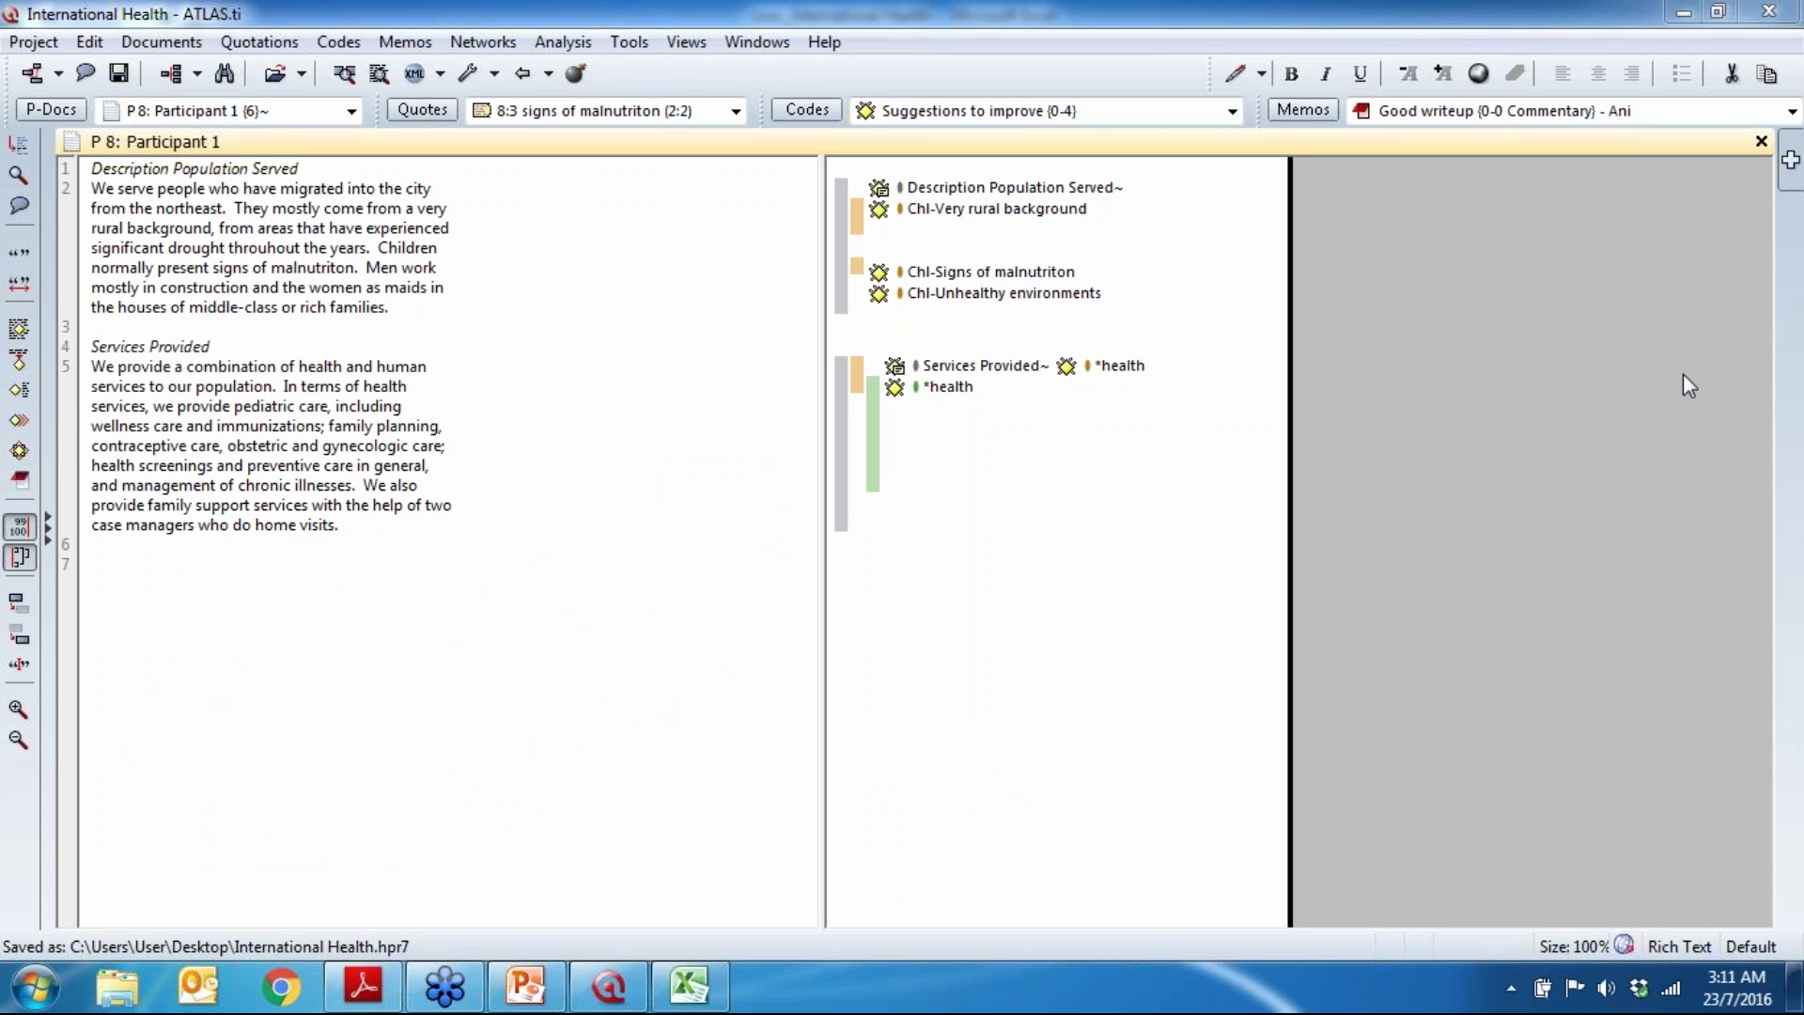
Step: Save the International Health project
click(35, 47)
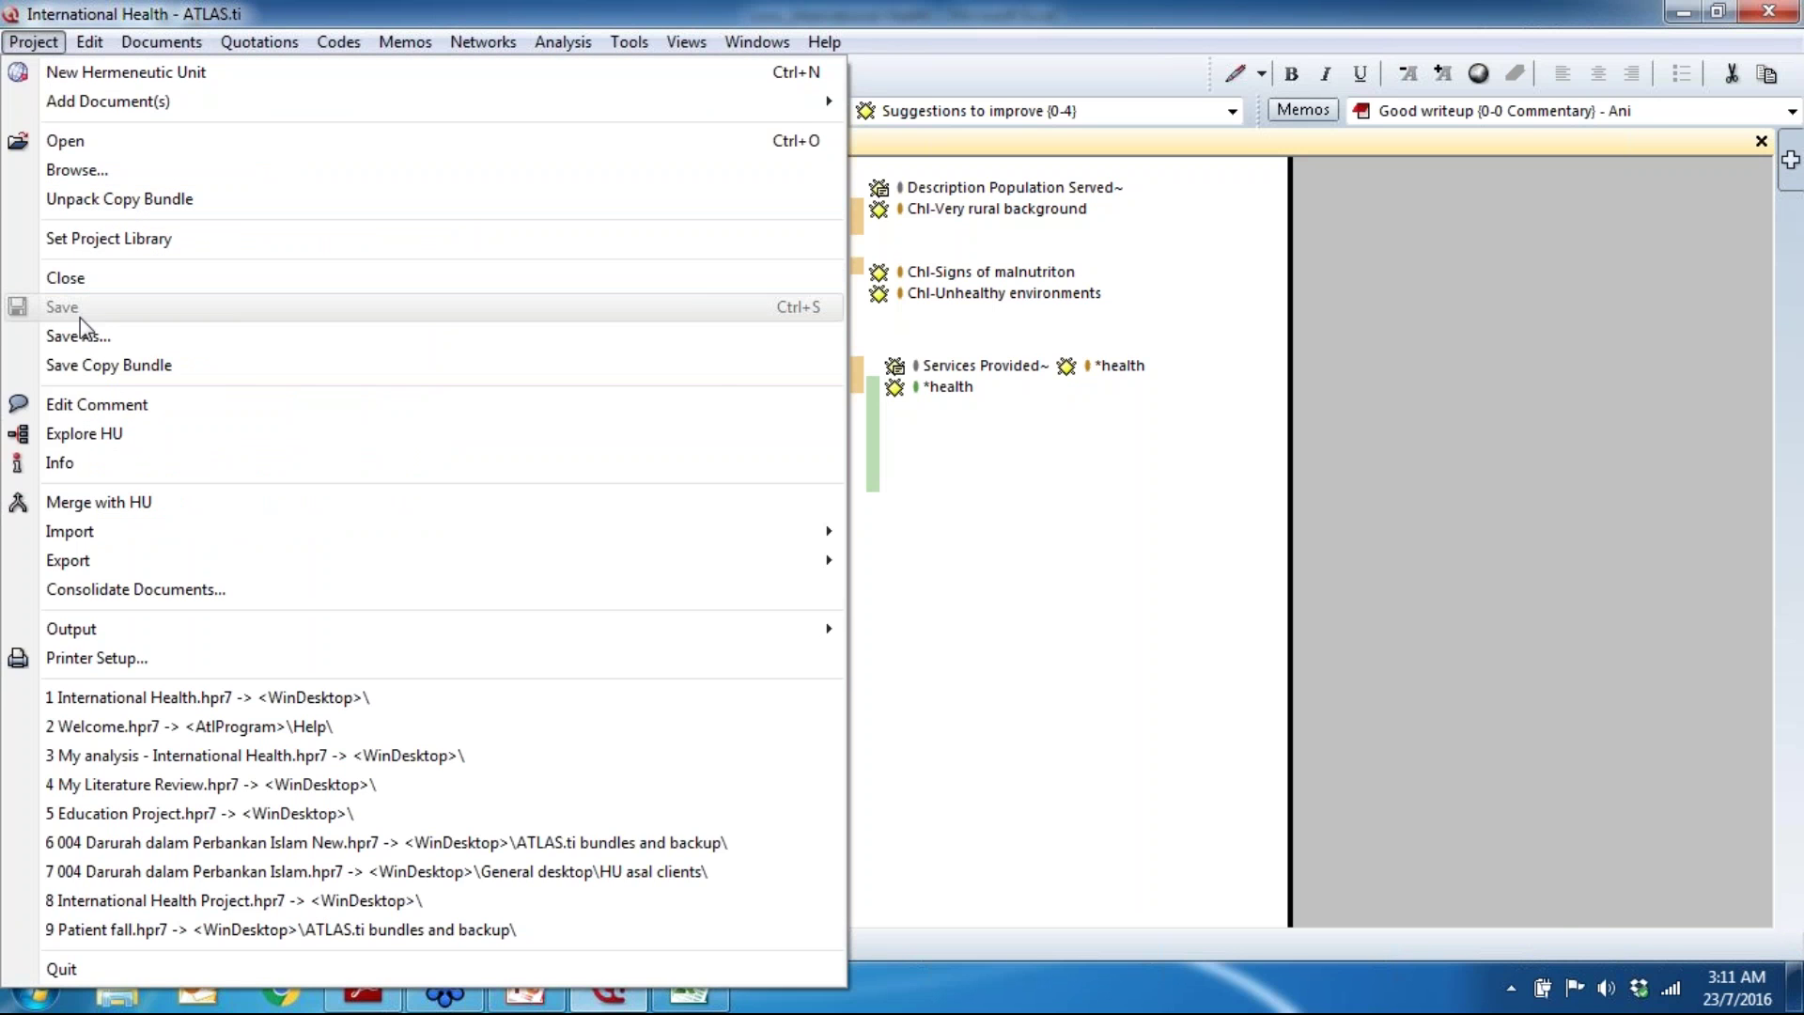
click(1000, 442)
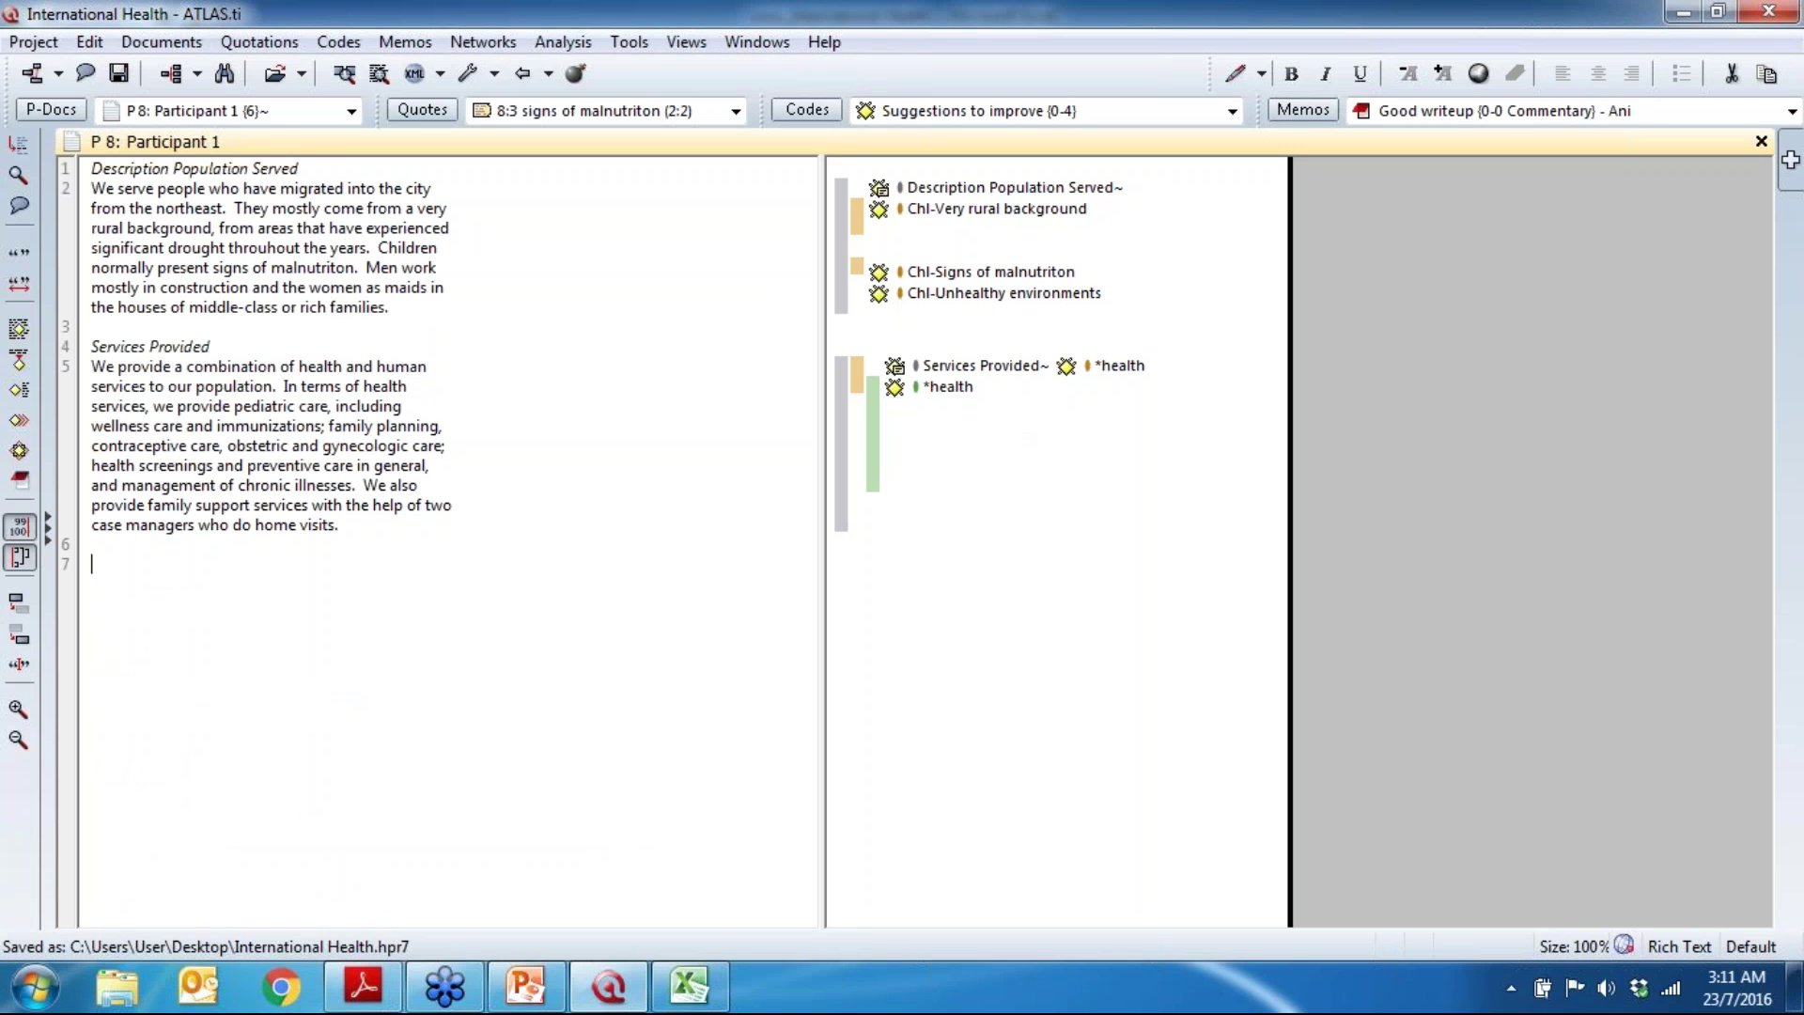
click(119, 74)
Step: Save a copy bundle of the project with all listed documents included, named International Health, on the Desktop
click(35, 44)
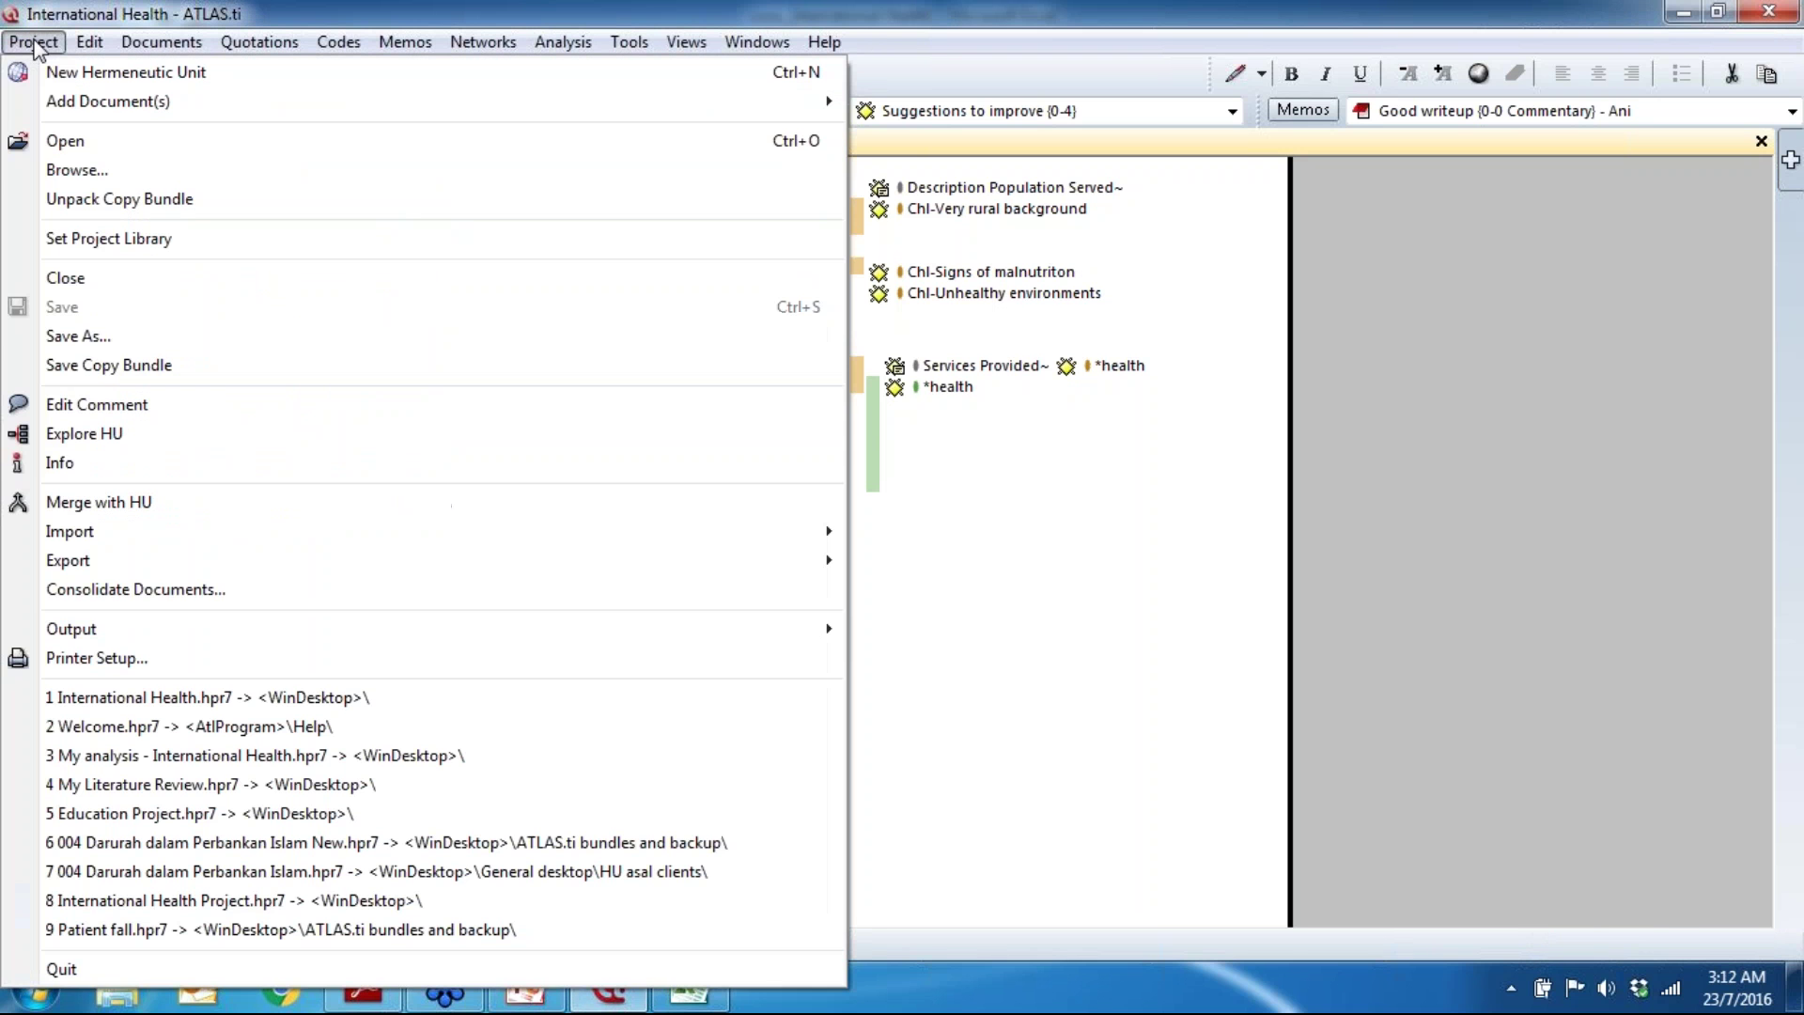
click(139, 364)
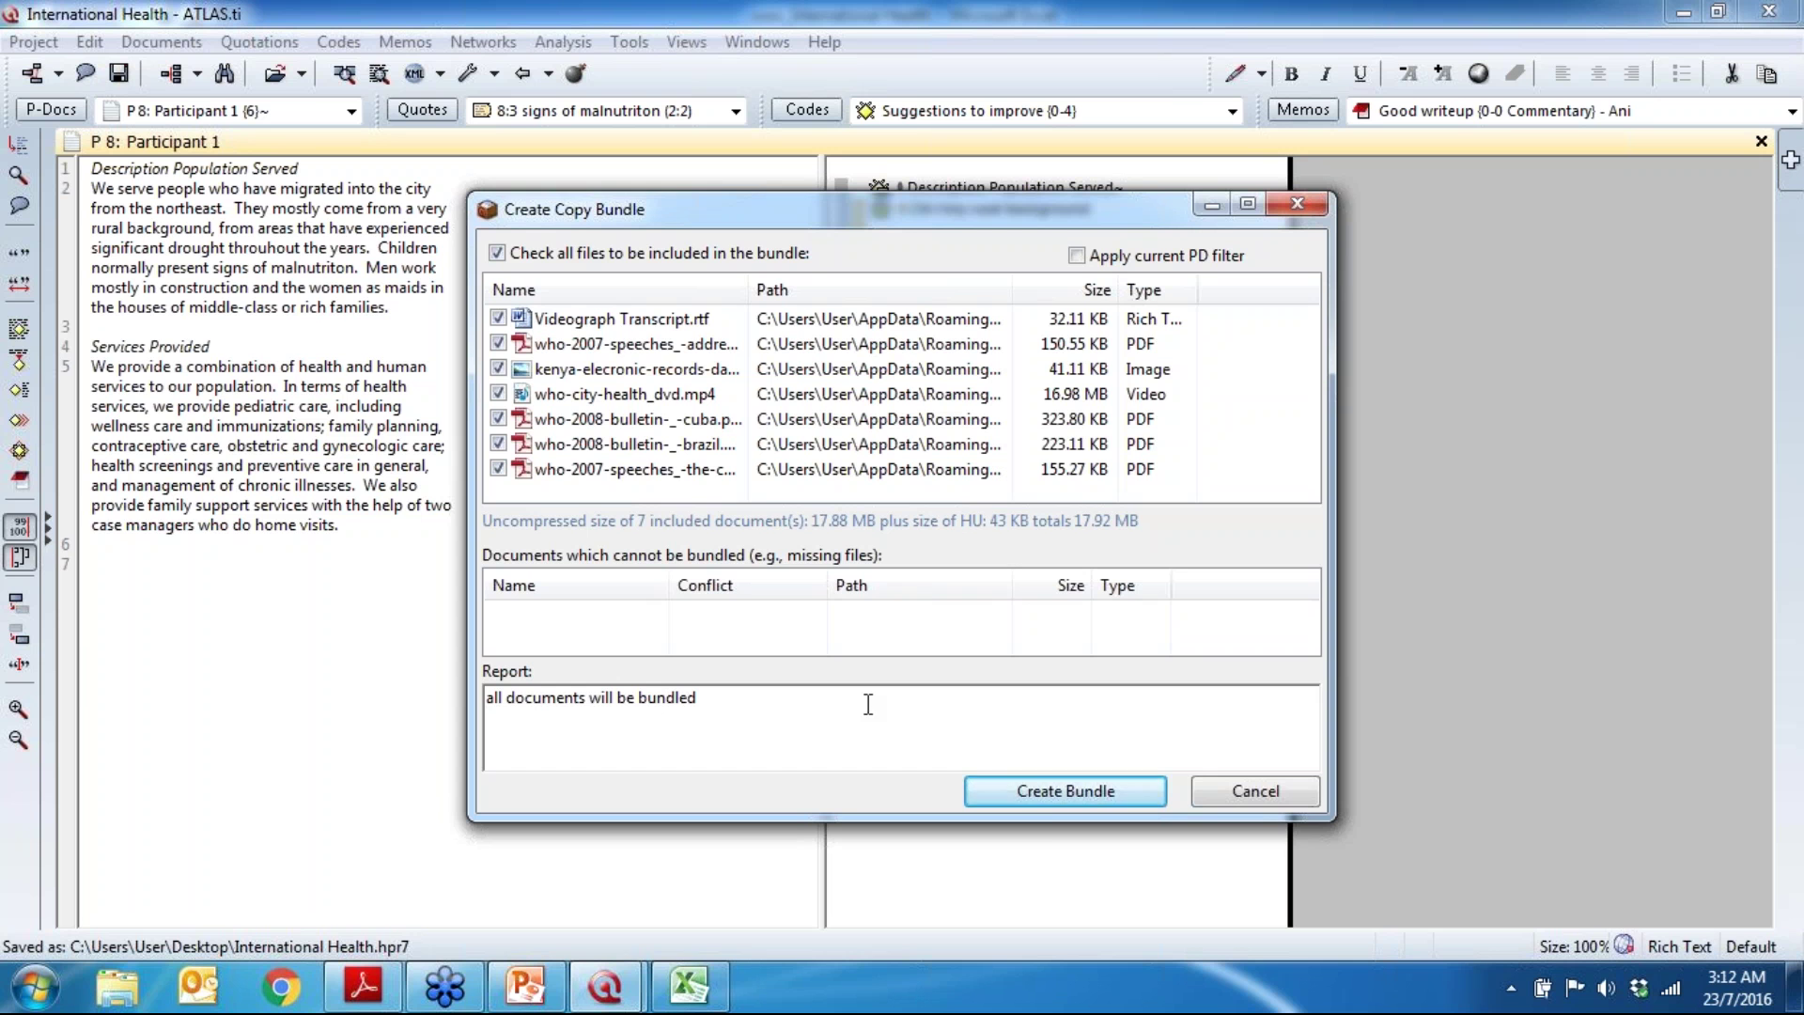
click(1060, 791)
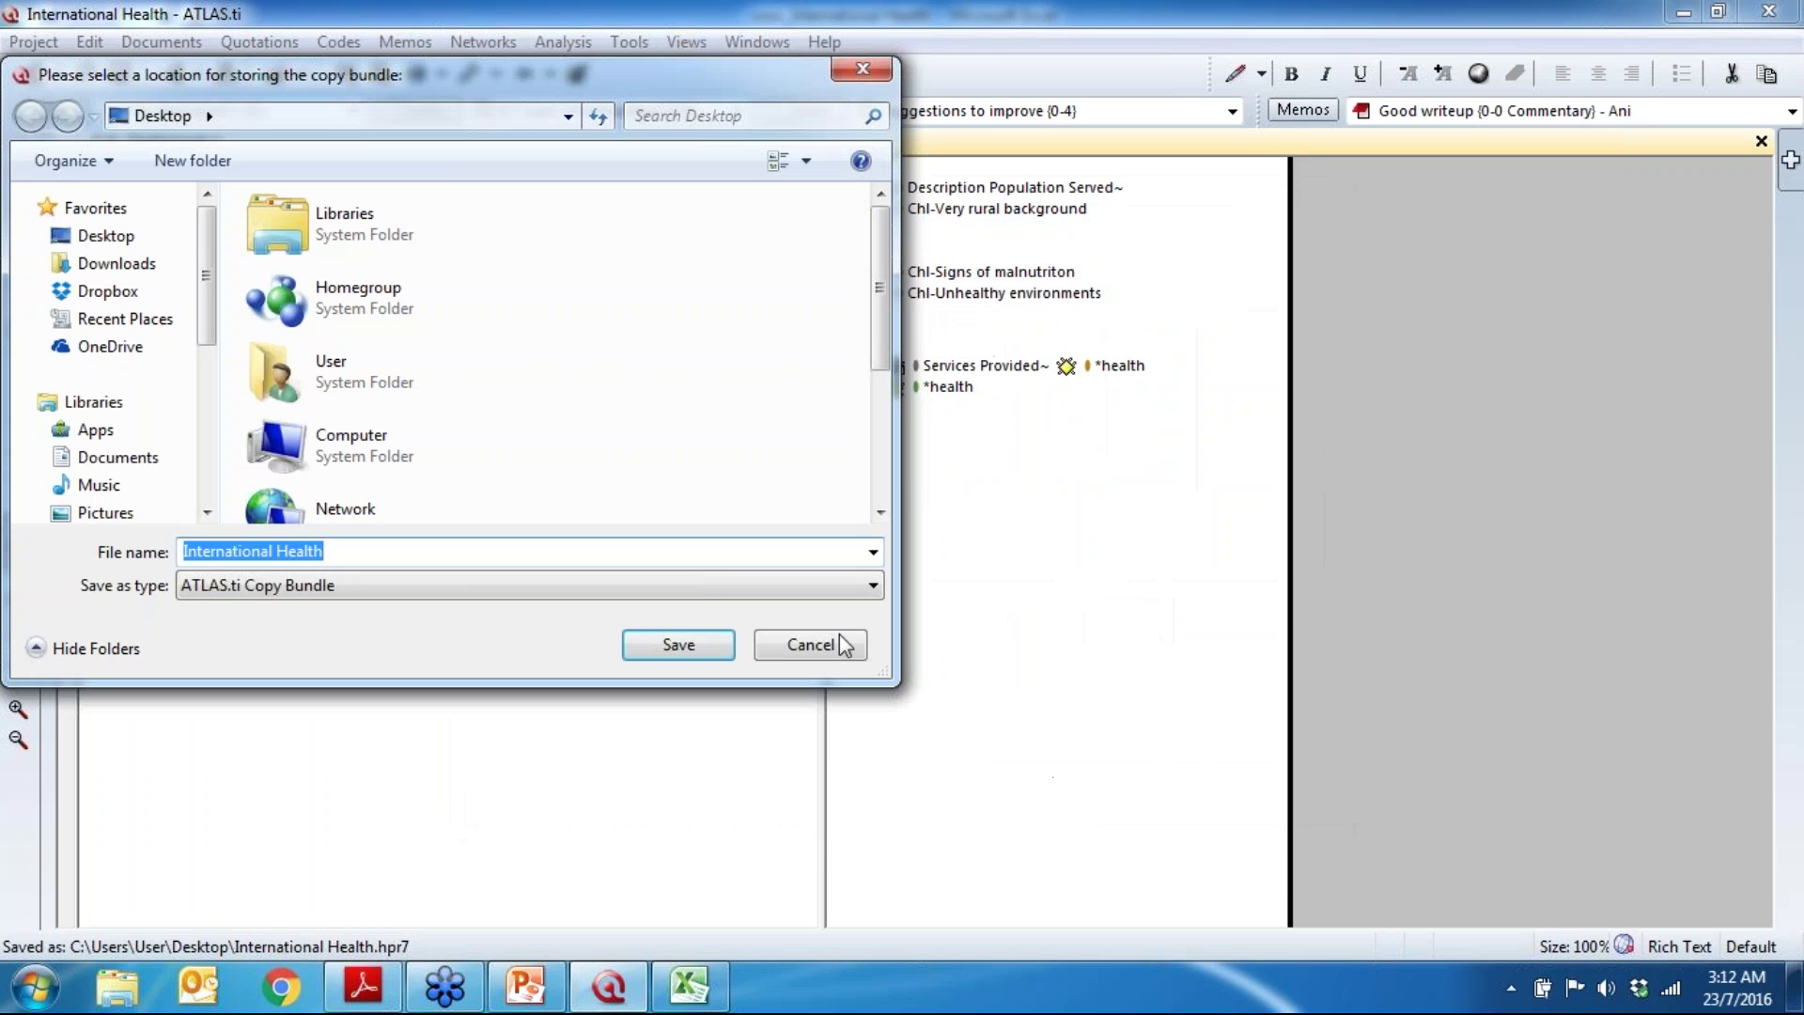
click(671, 648)
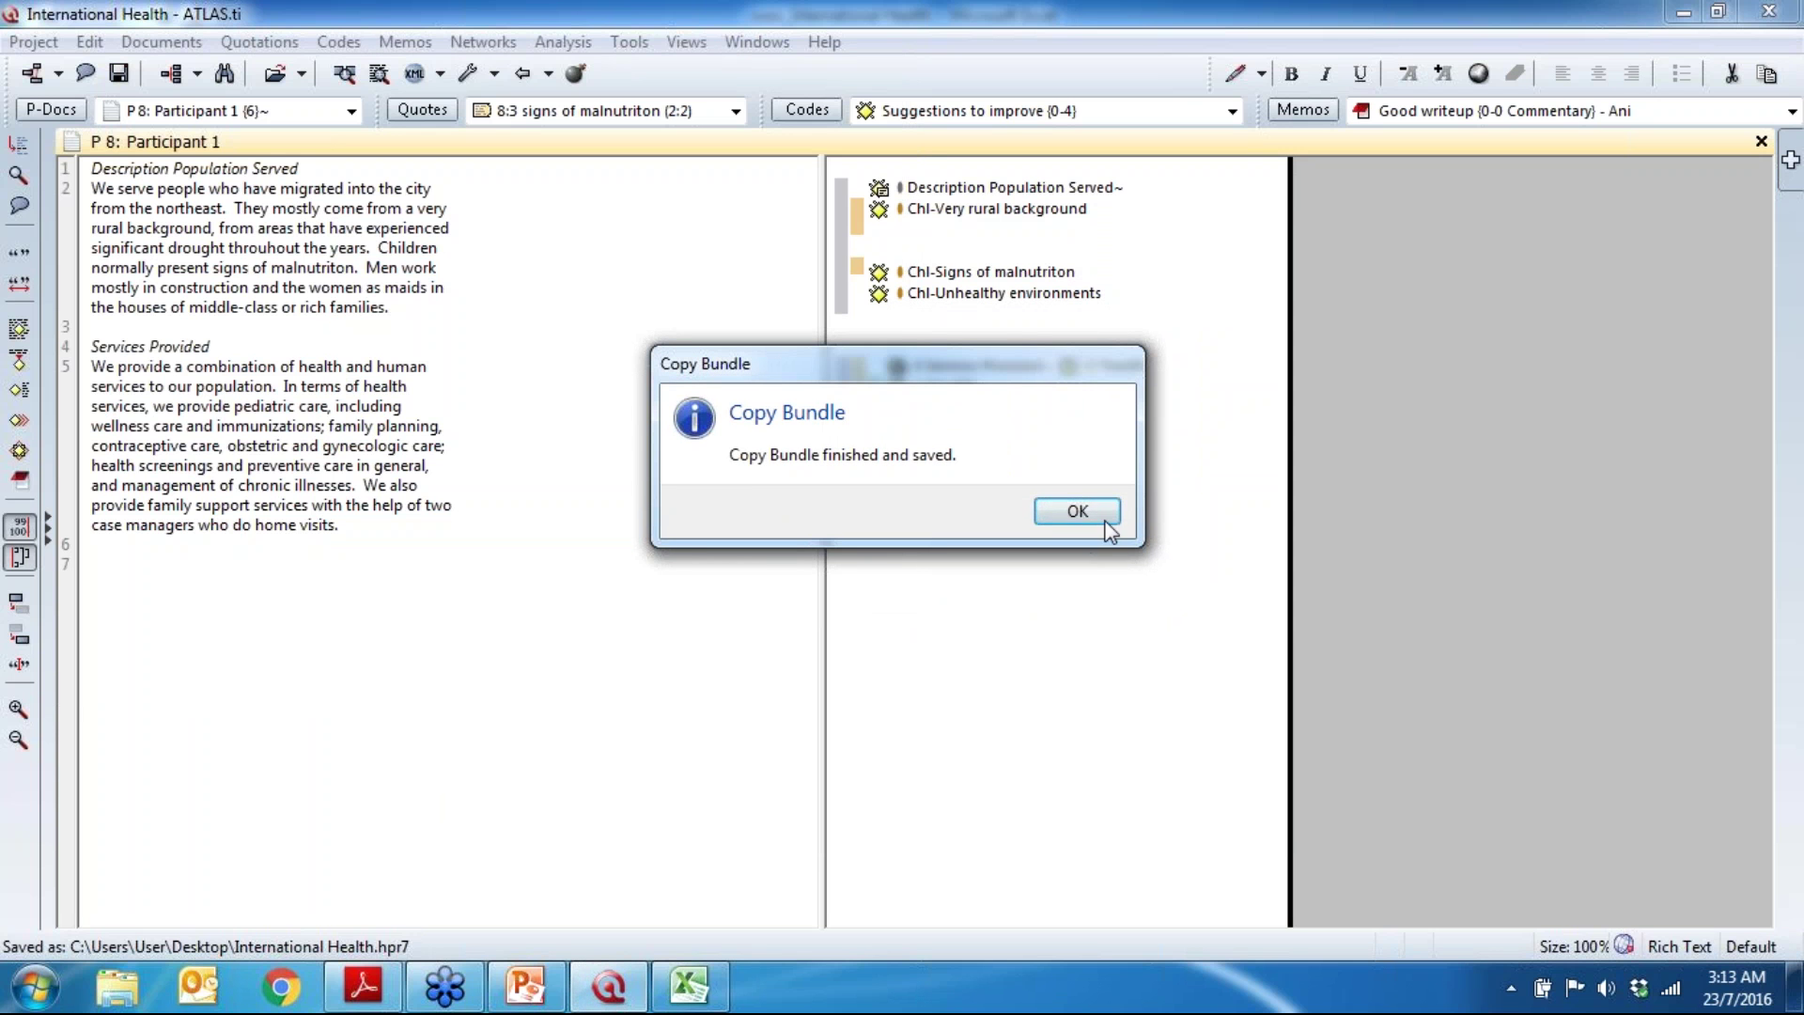
click(1077, 510)
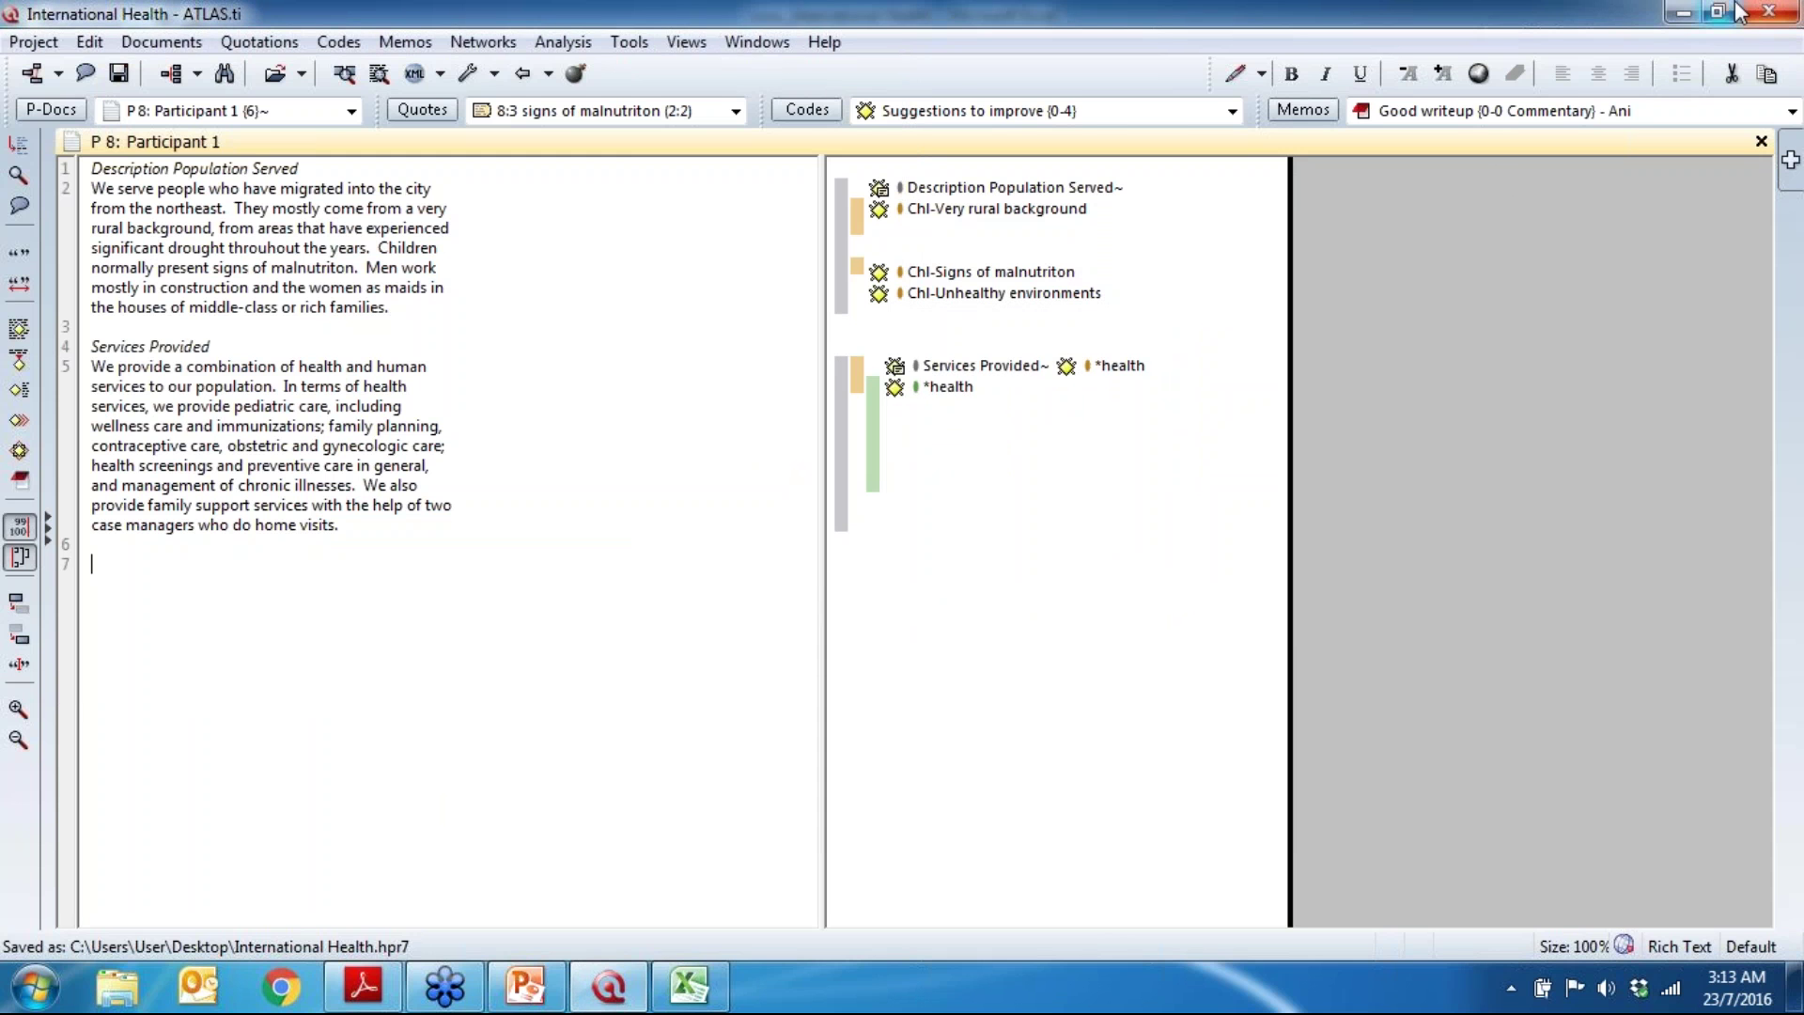
Step: Close ATLAS.ti, and close the cooc_International Health workbook without saving its changes
click(1764, 12)
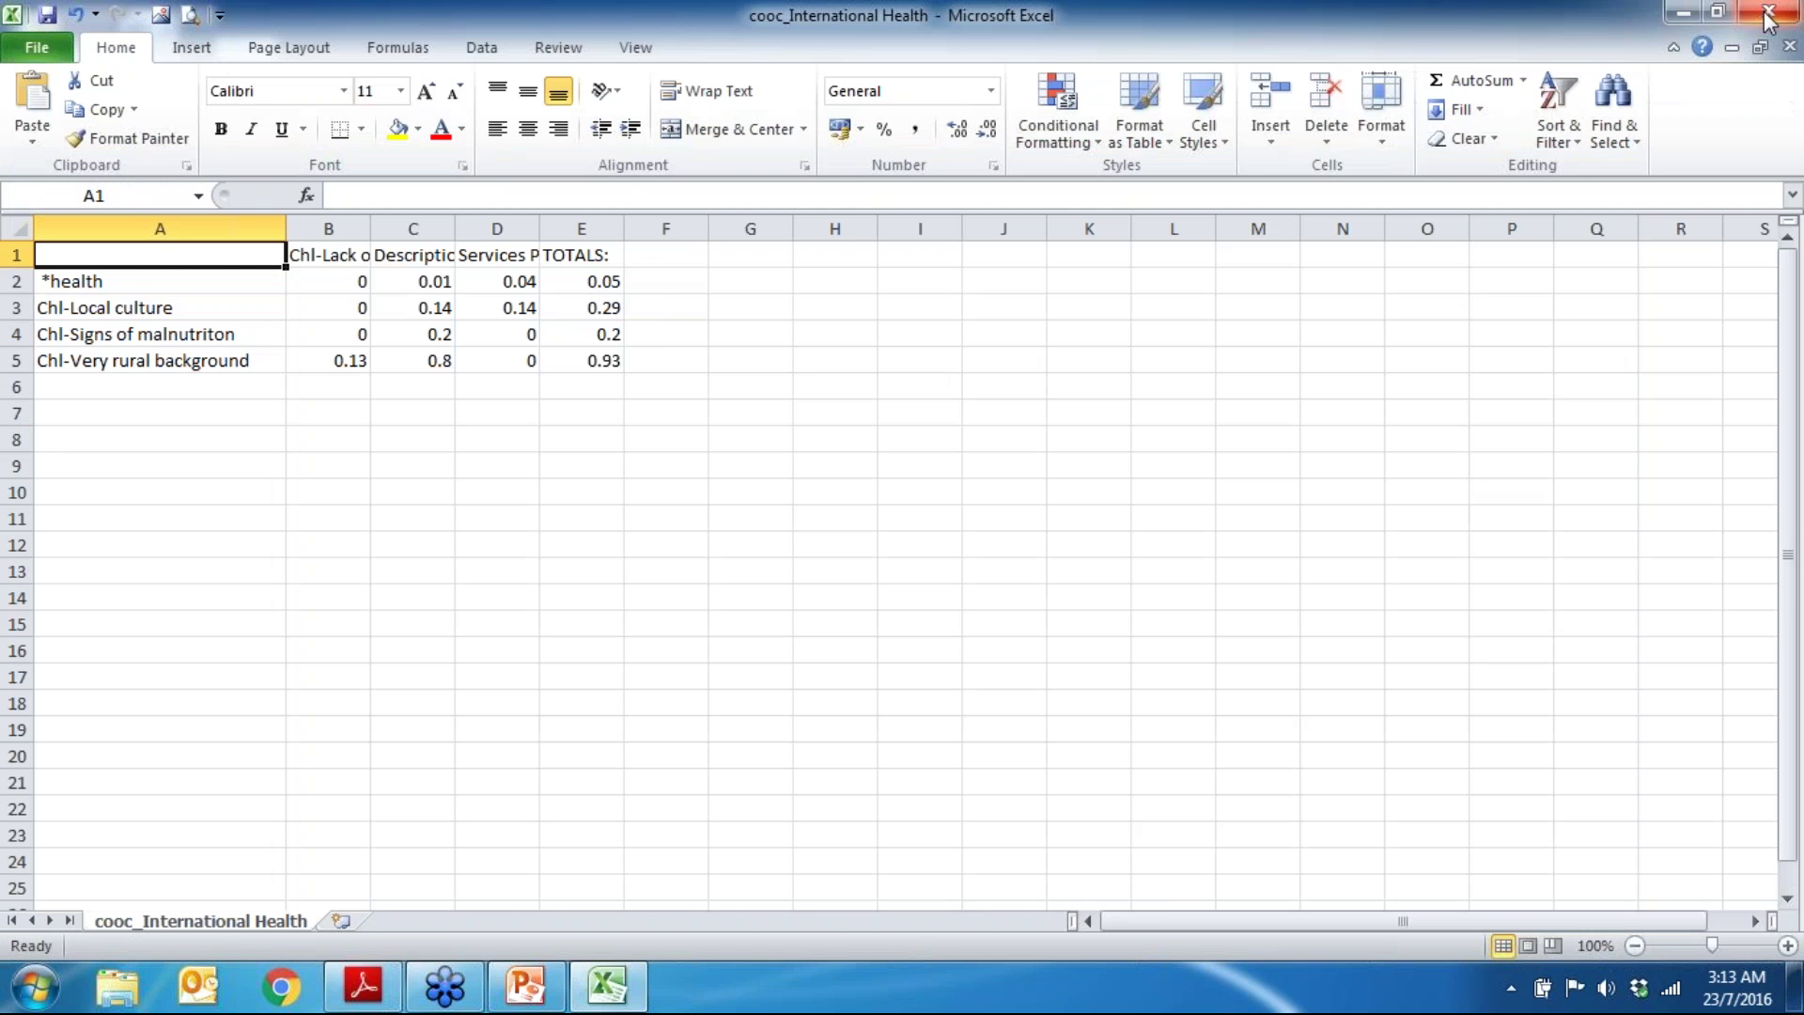
click(1766, 13)
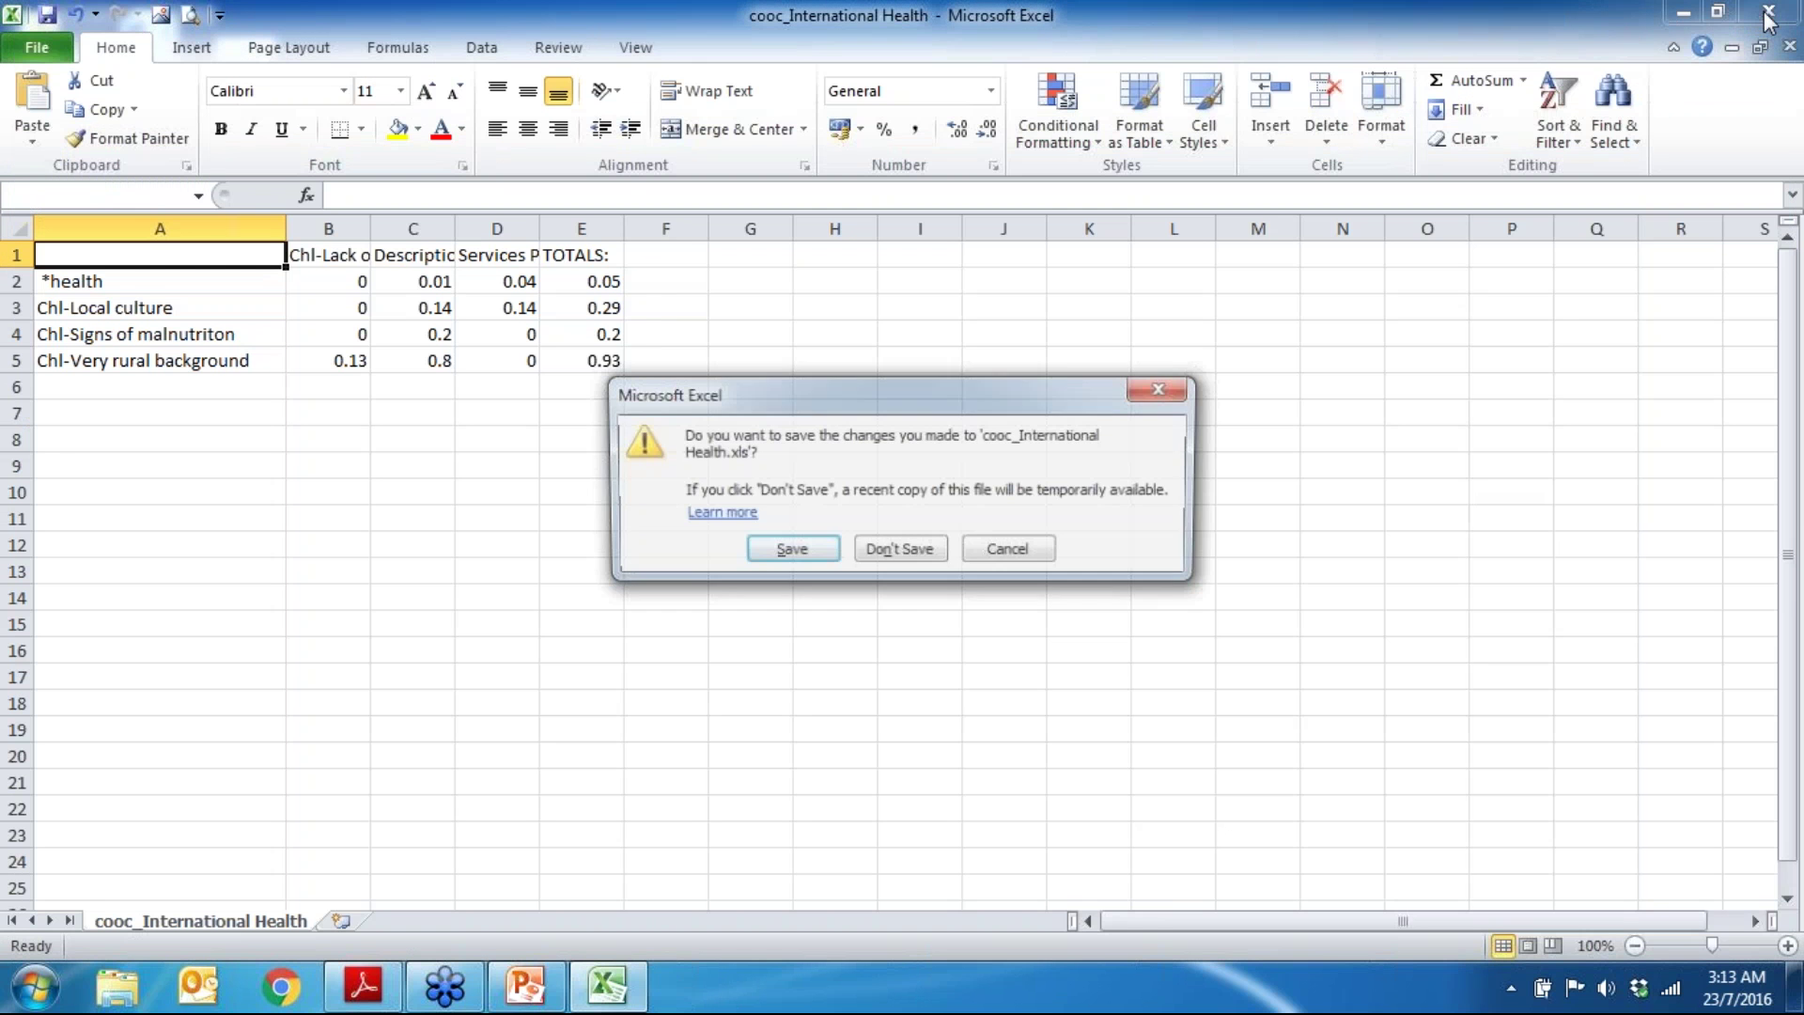
click(888, 560)
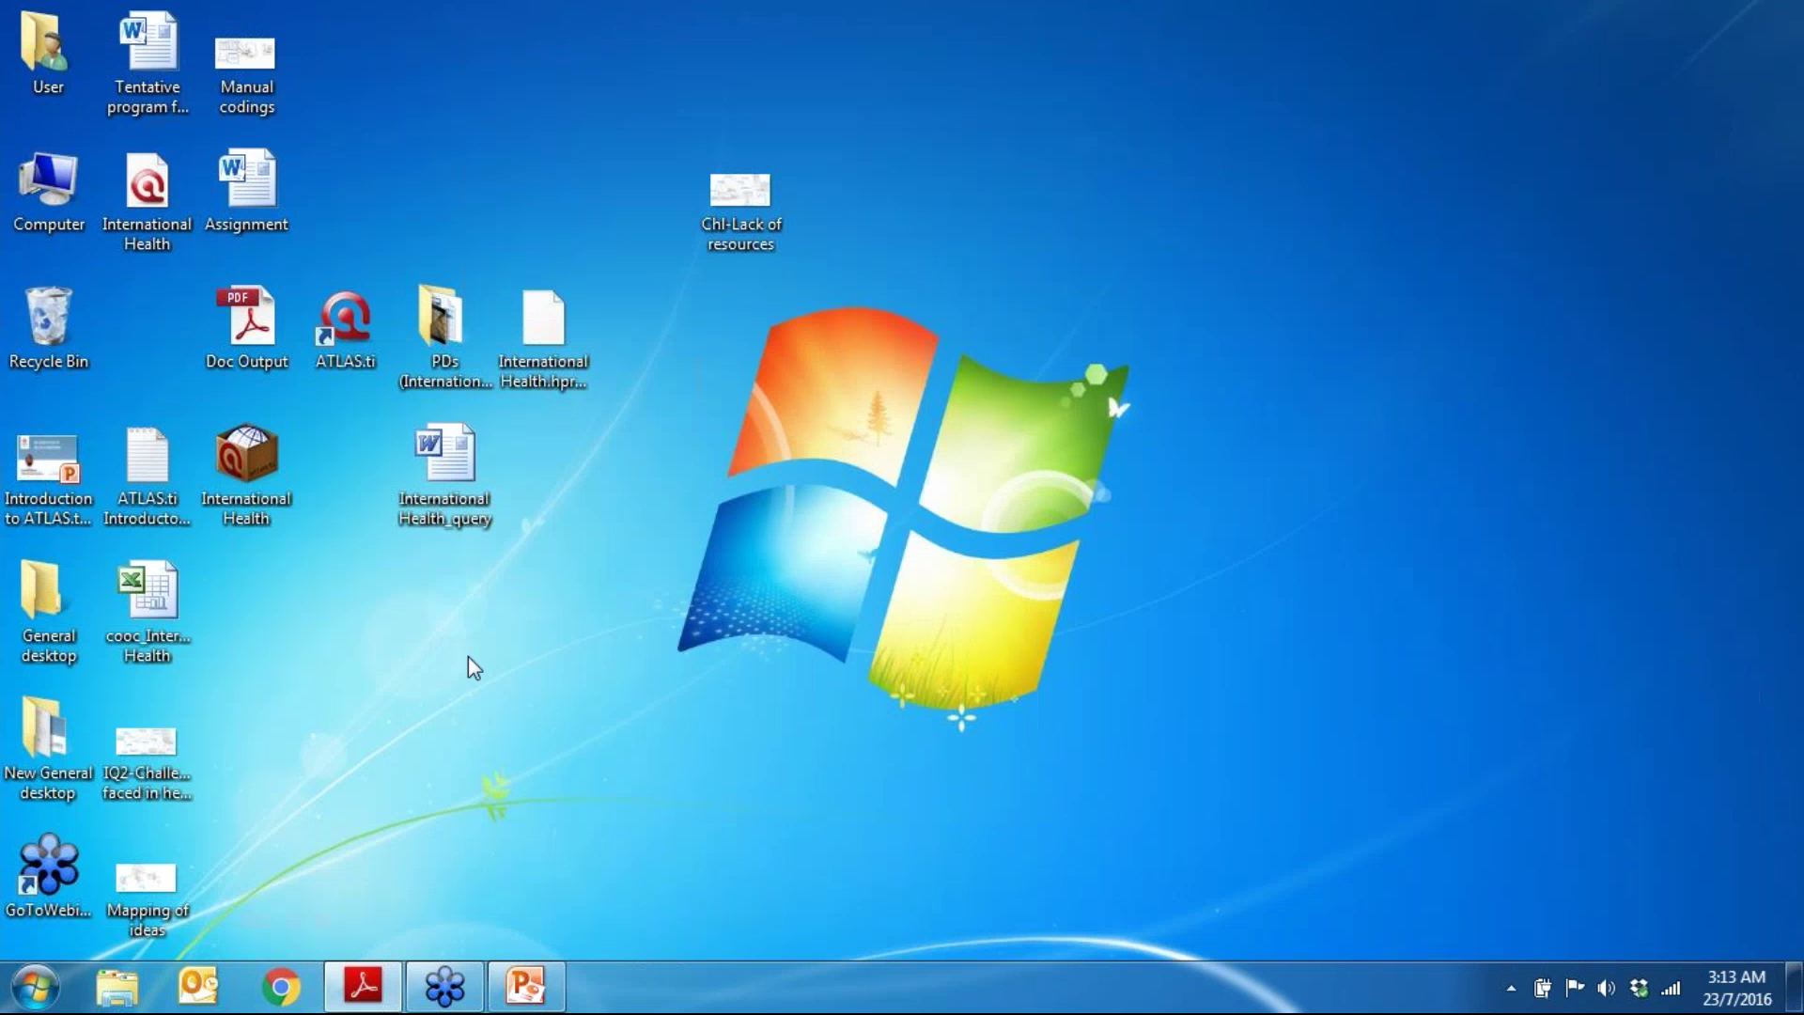
Step: Place the International Health project file and copy bundle side by side on the desktop, and move the International Health_query document away from them
mouse_move(261, 489)
mouse_down()
mouse_move(445, 543)
mouse_move(611, 468)
mouse_up()
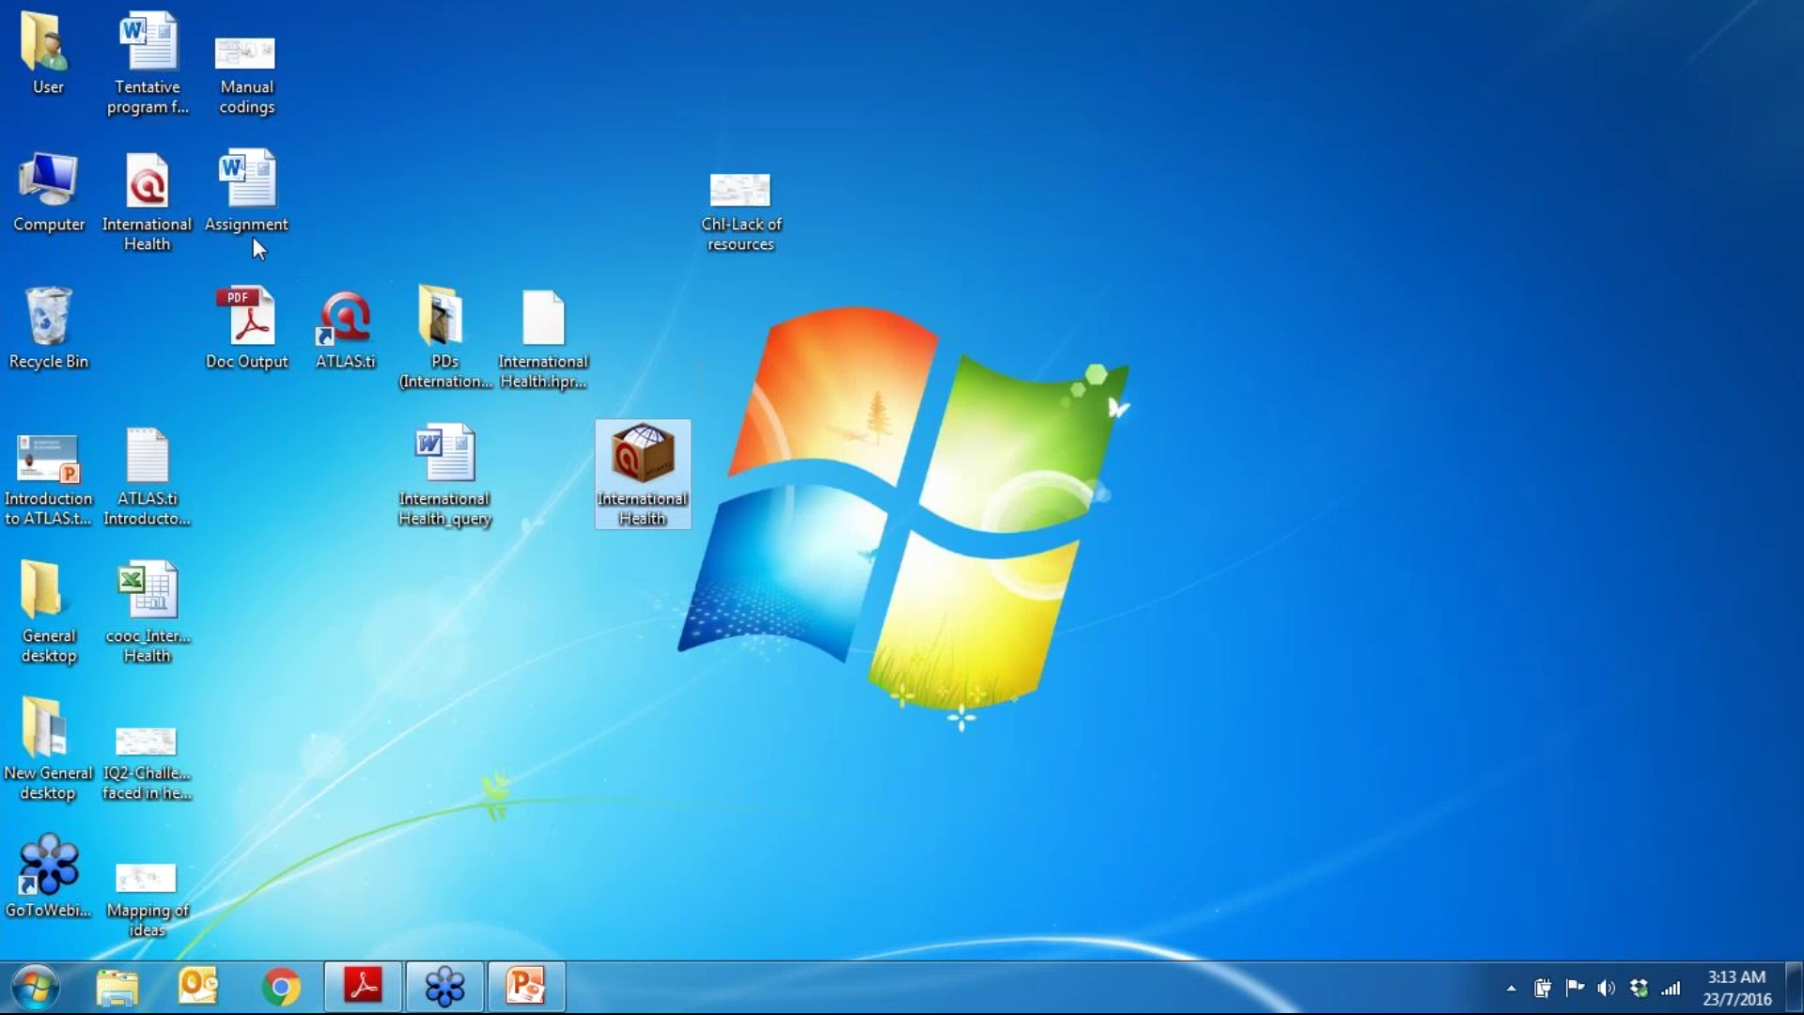
click(354, 312)
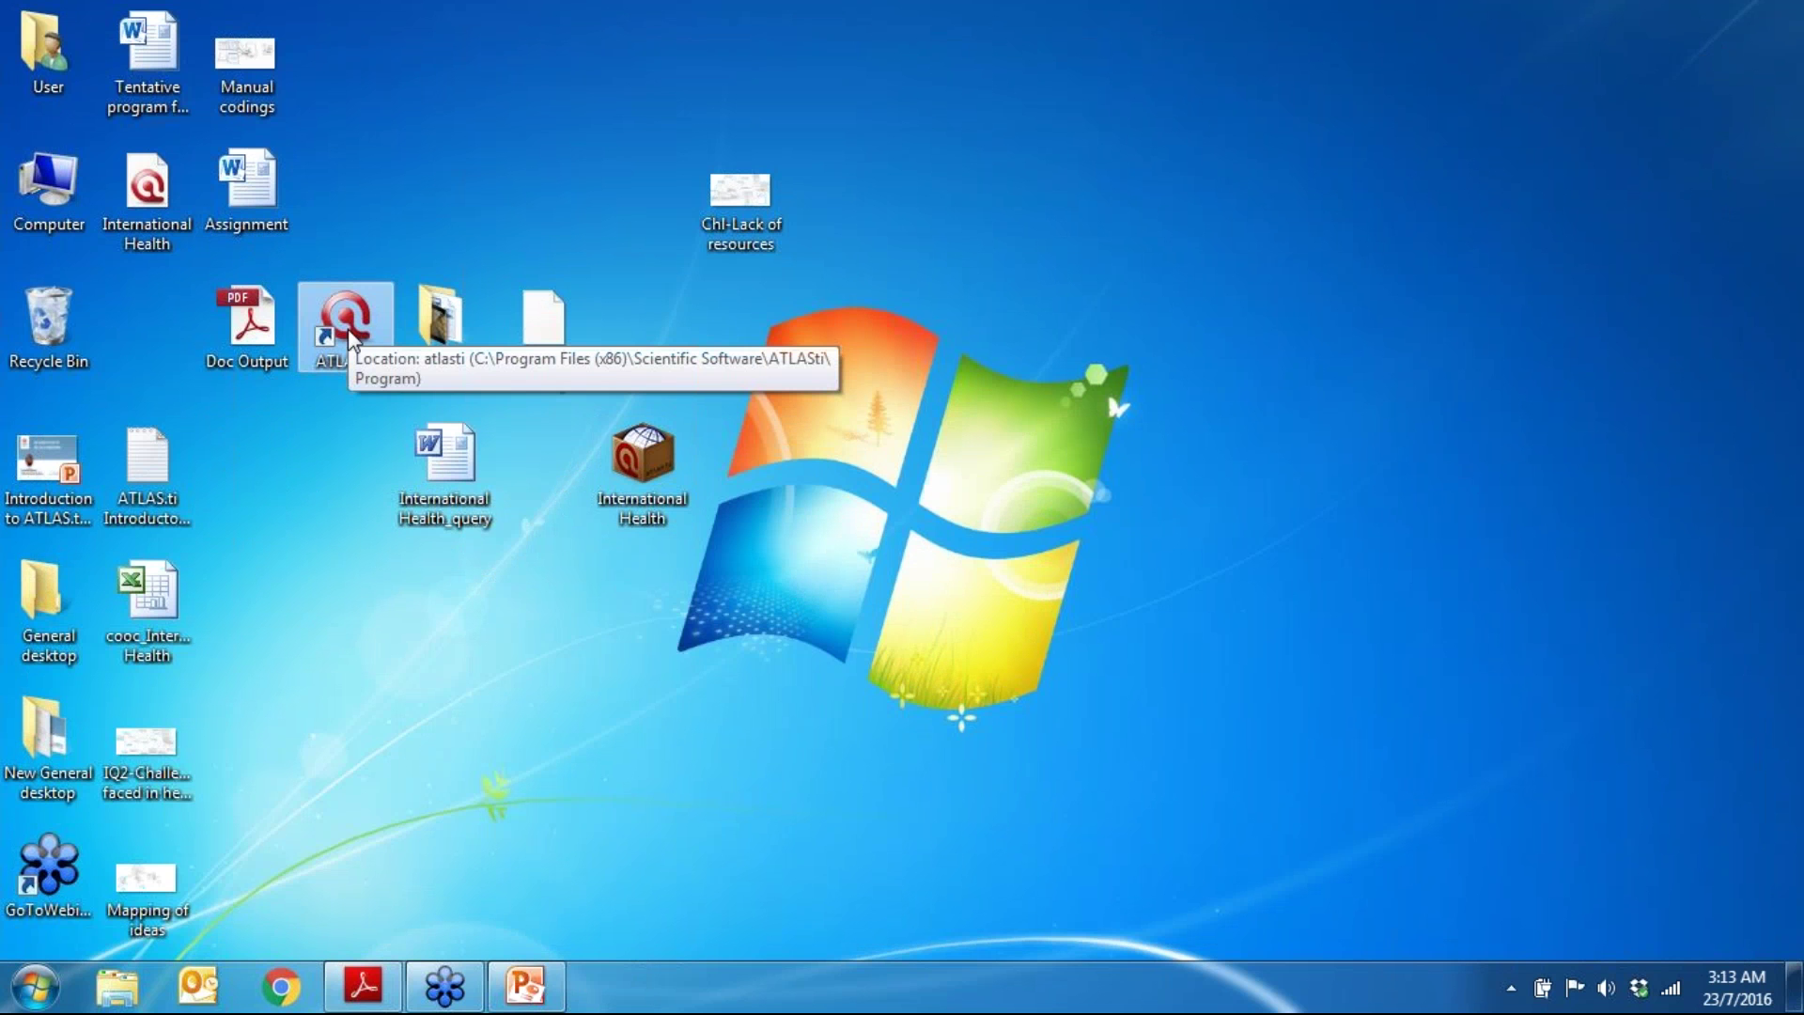
click(124, 218)
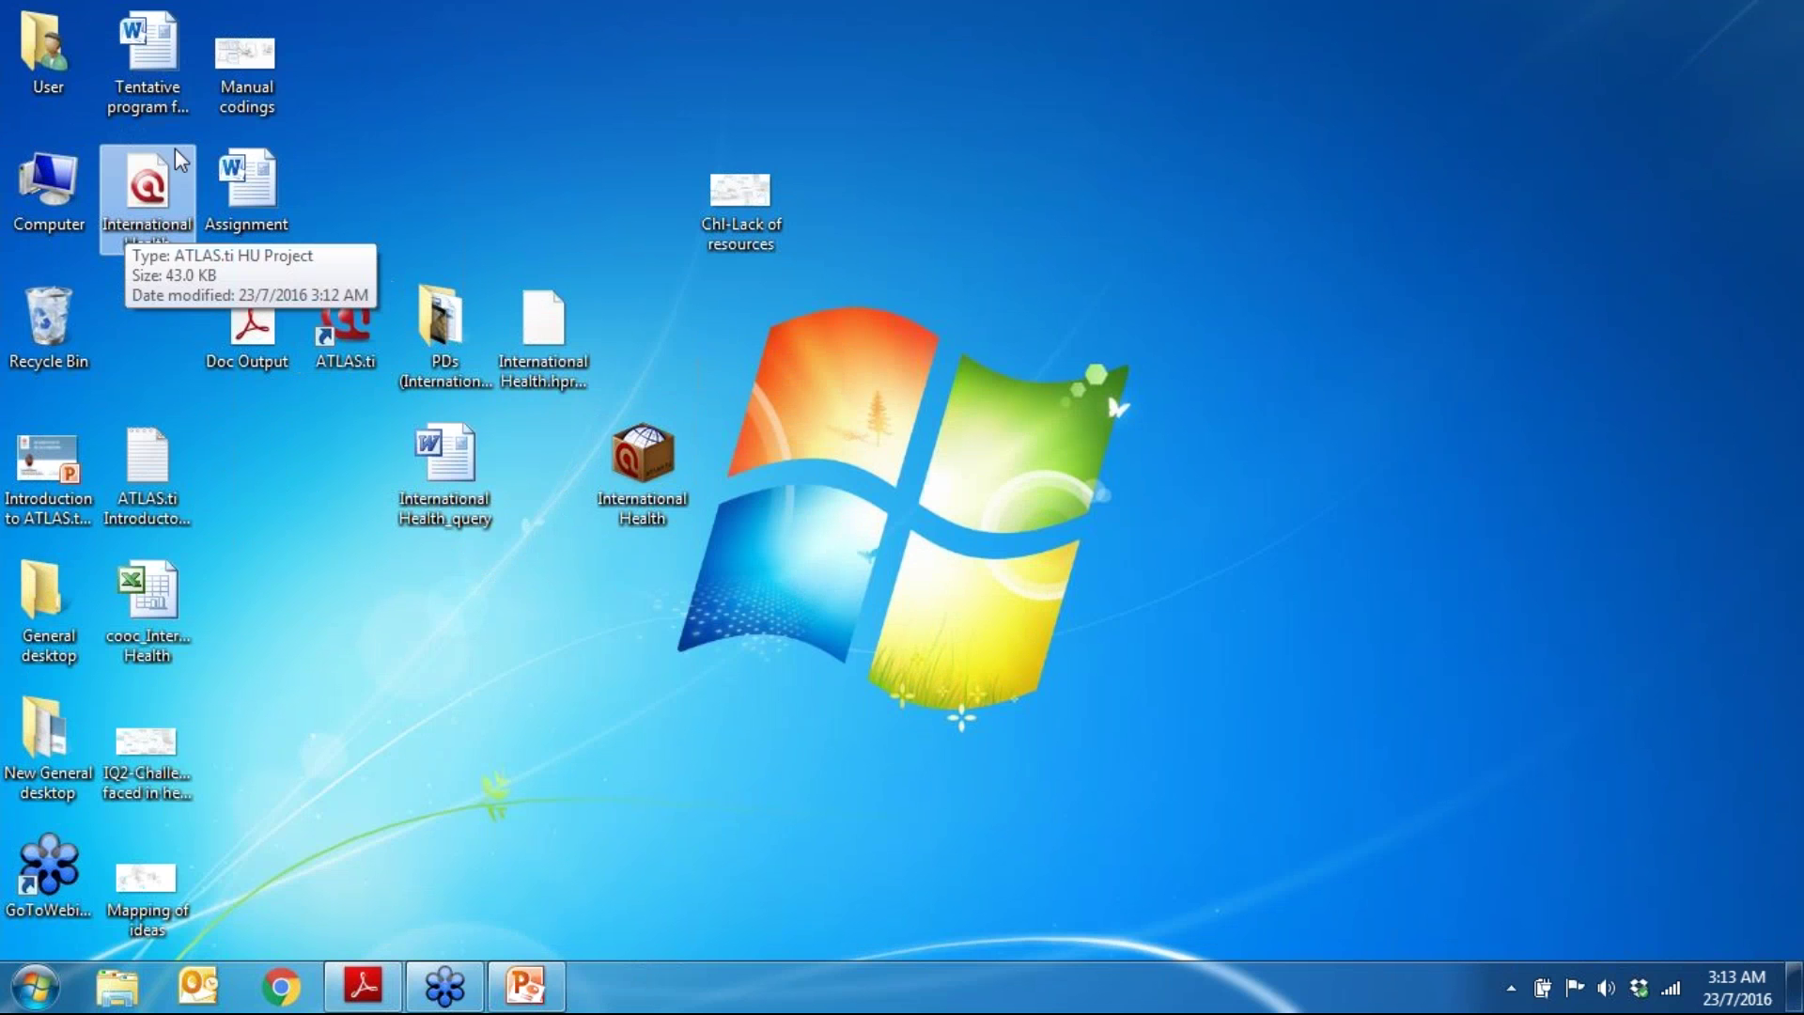
mouse_move(149, 206)
mouse_down()
mouse_move(524, 491)
mouse_move(560, 479)
mouse_up()
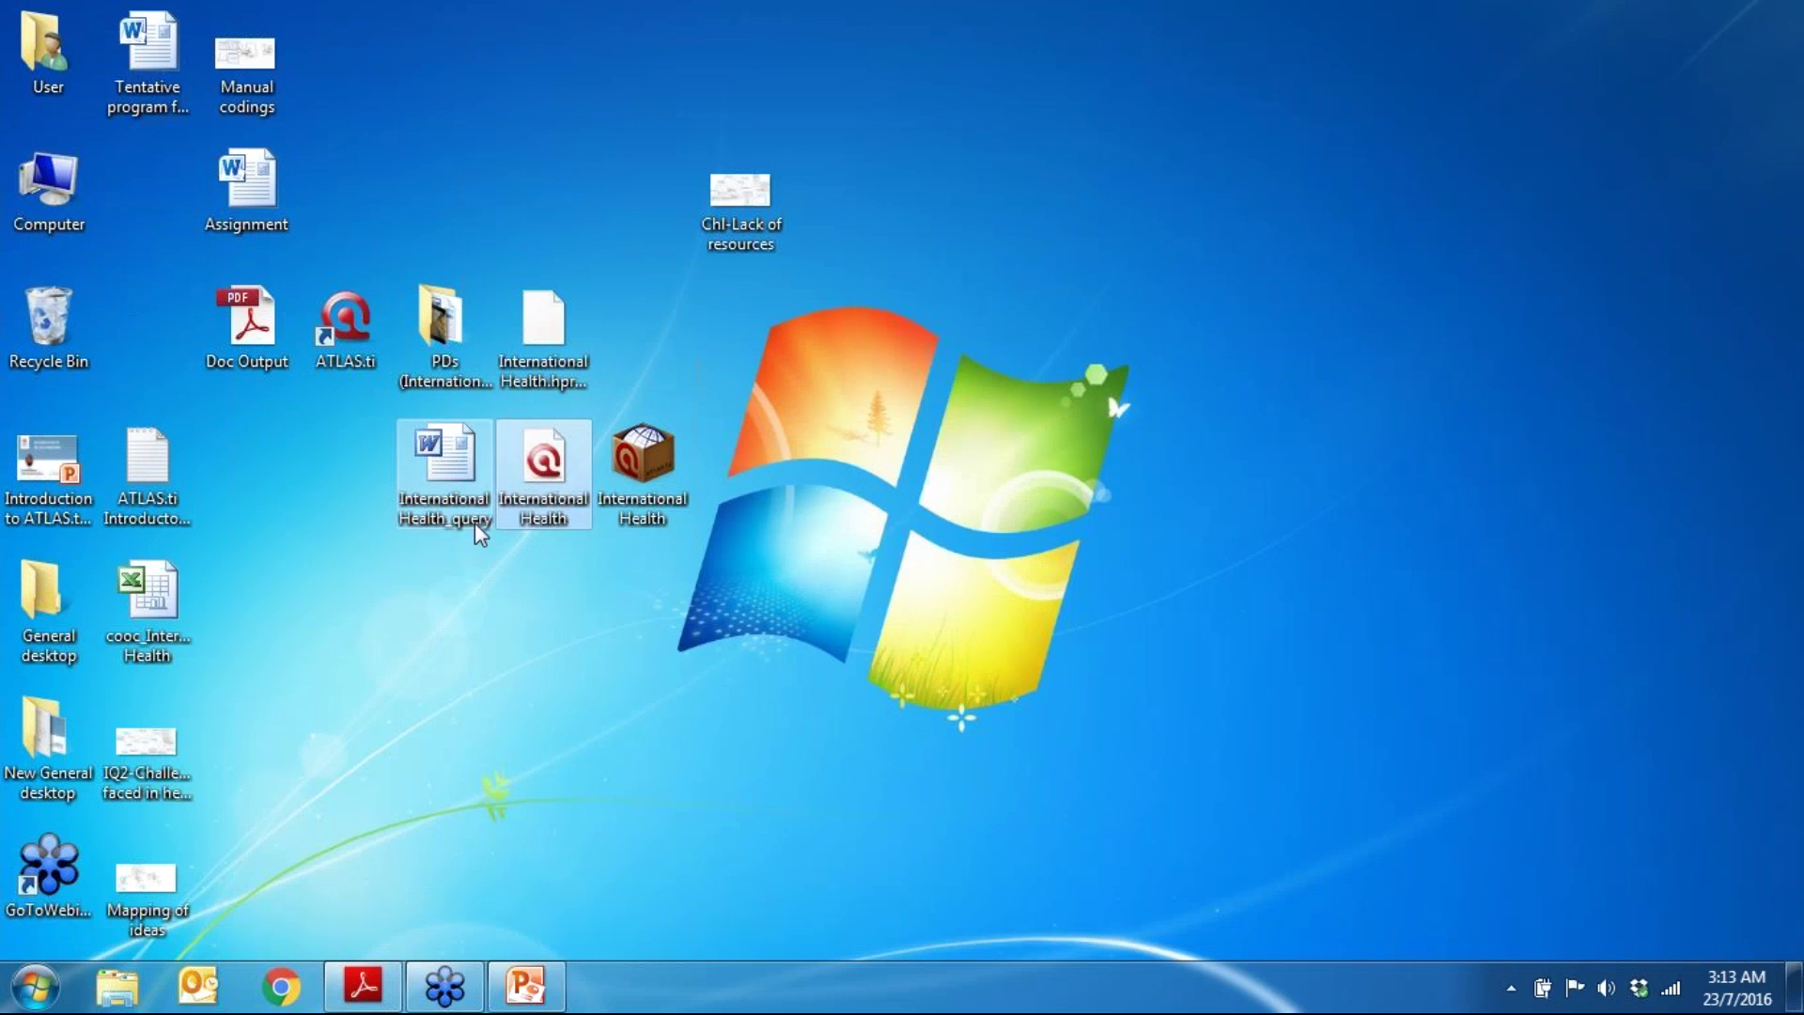
click(475, 522)
drag(426, 470, 318, 486)
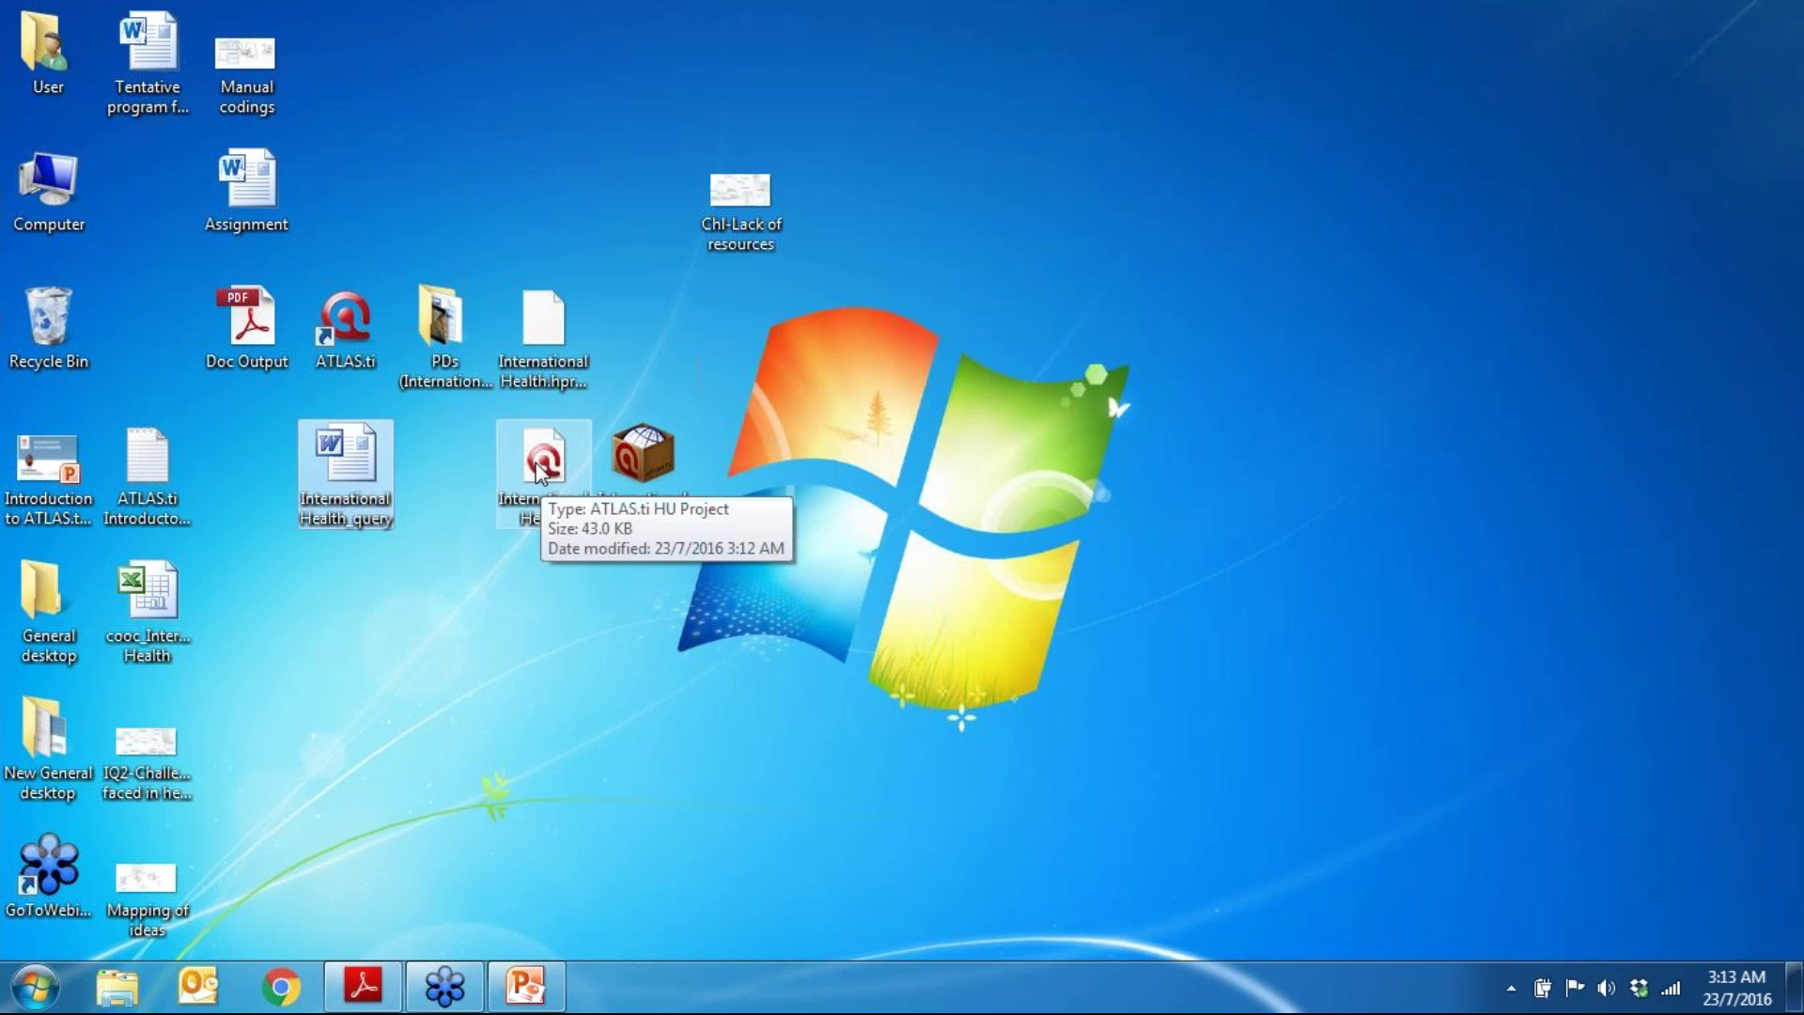
Step: Open the International Health copy bundle to review its unpacking options, and cancel without unbundling
click(660, 459)
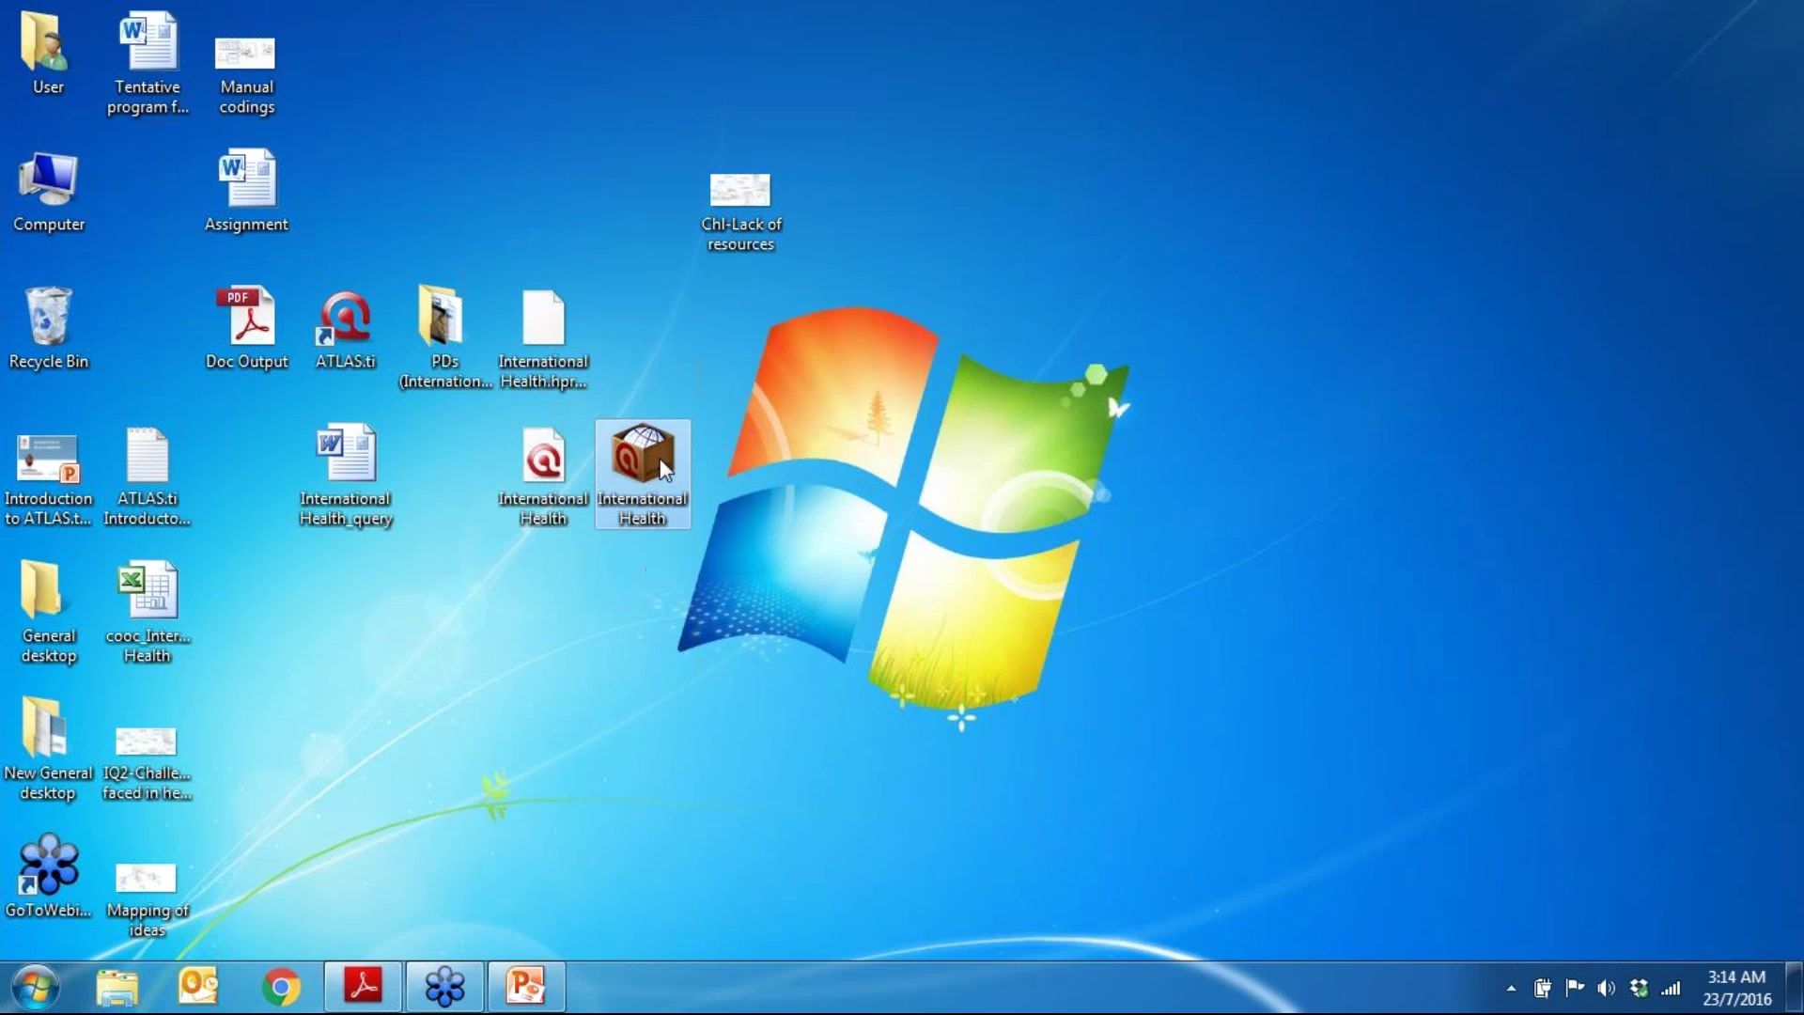
double_click(662, 465)
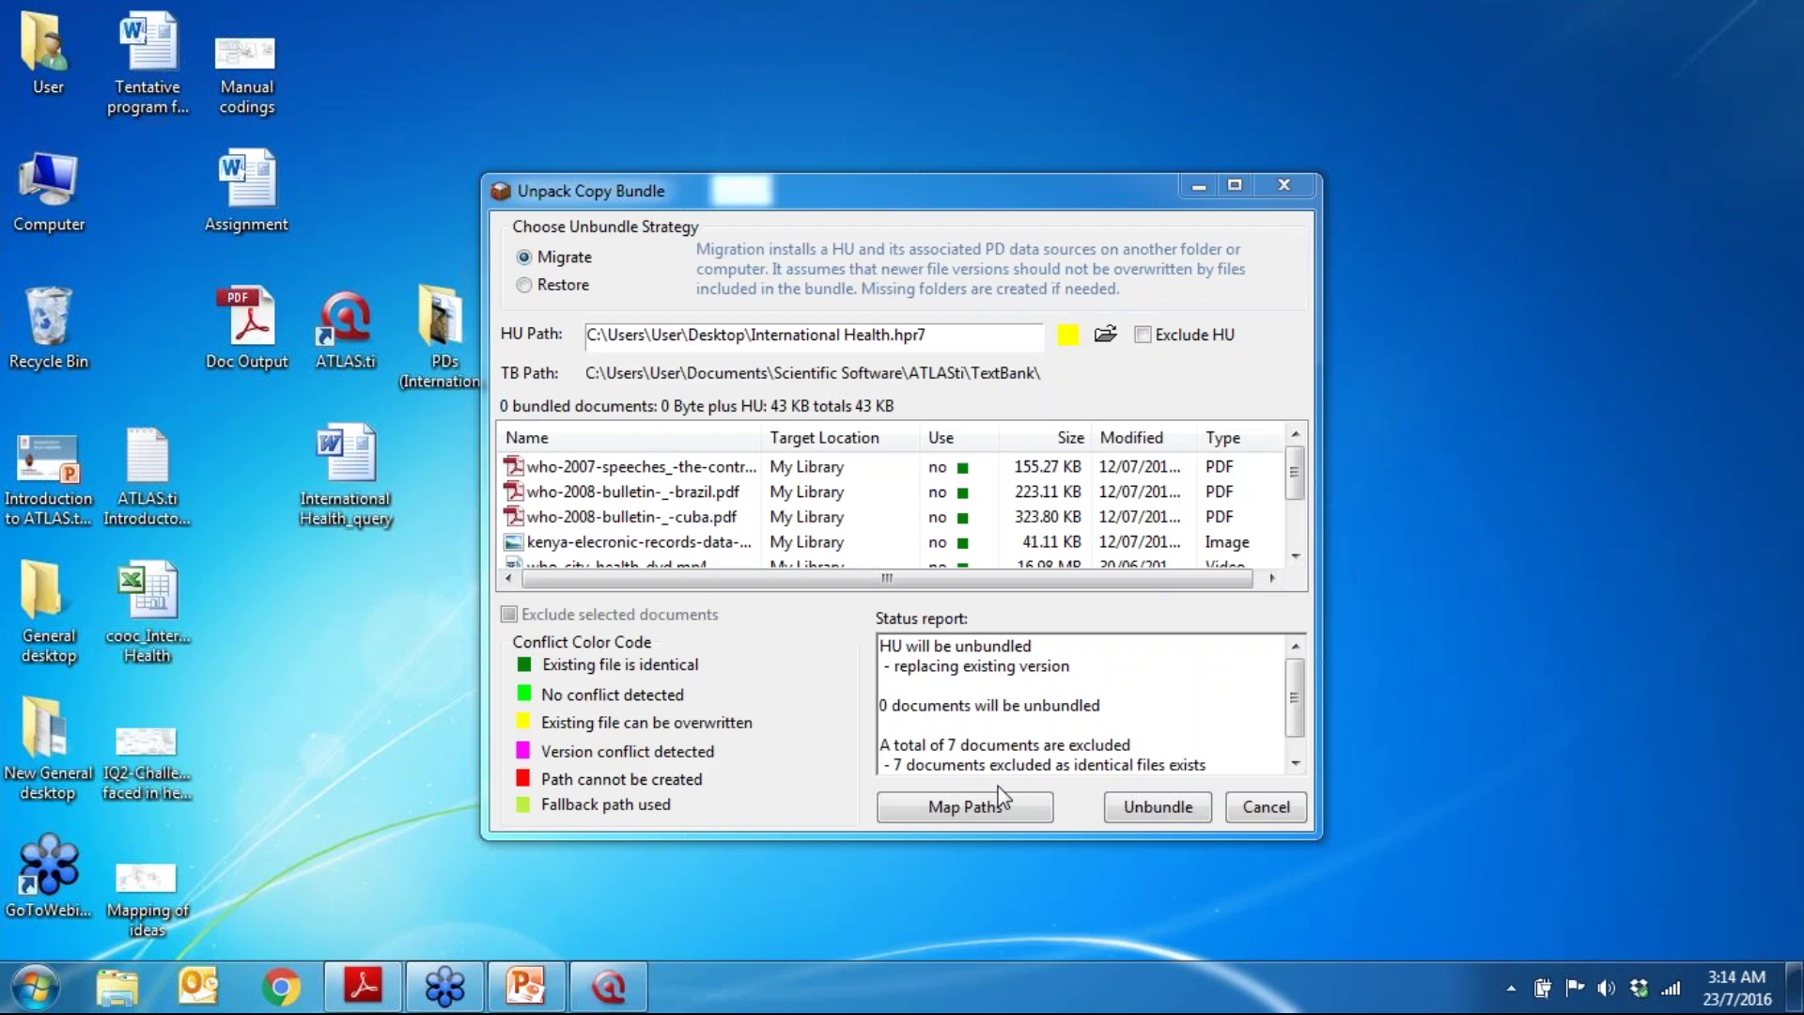
click(1268, 808)
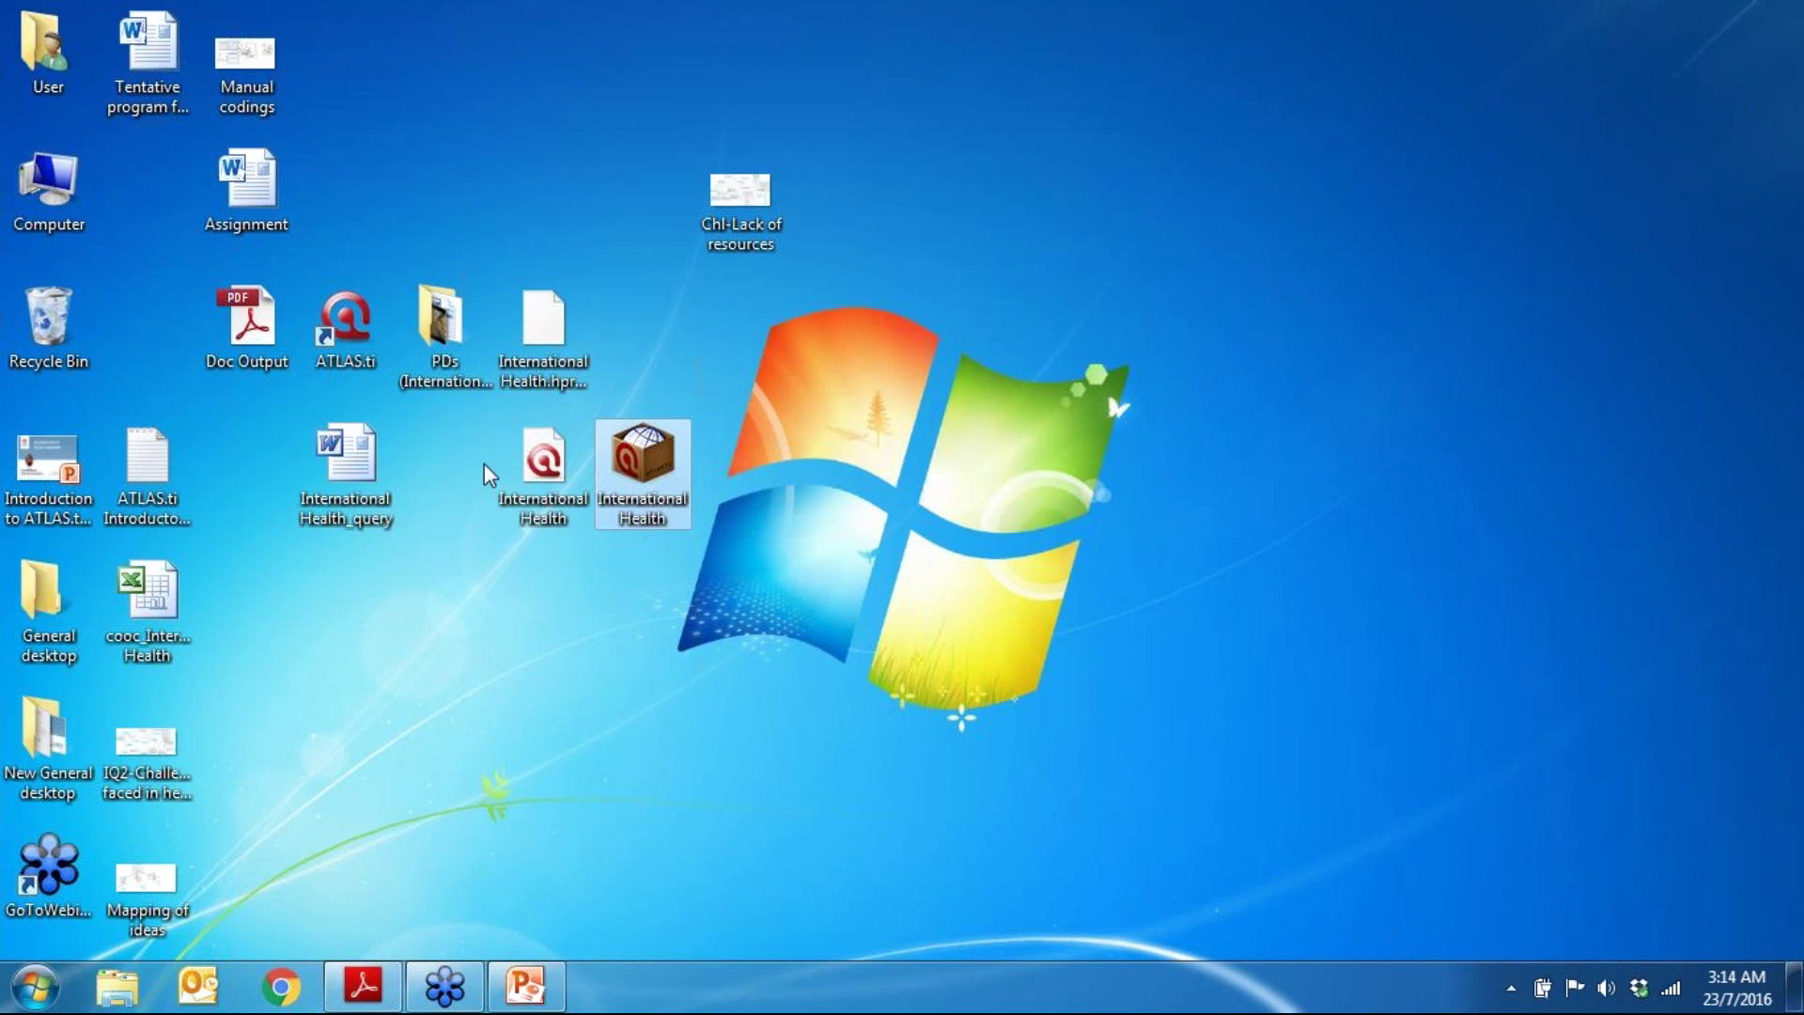
Step: Reopen the copy bundle, move the Unpack Copy Bundle window clear of the desktop icons to compare them, and close it
ctrl+click(534, 473)
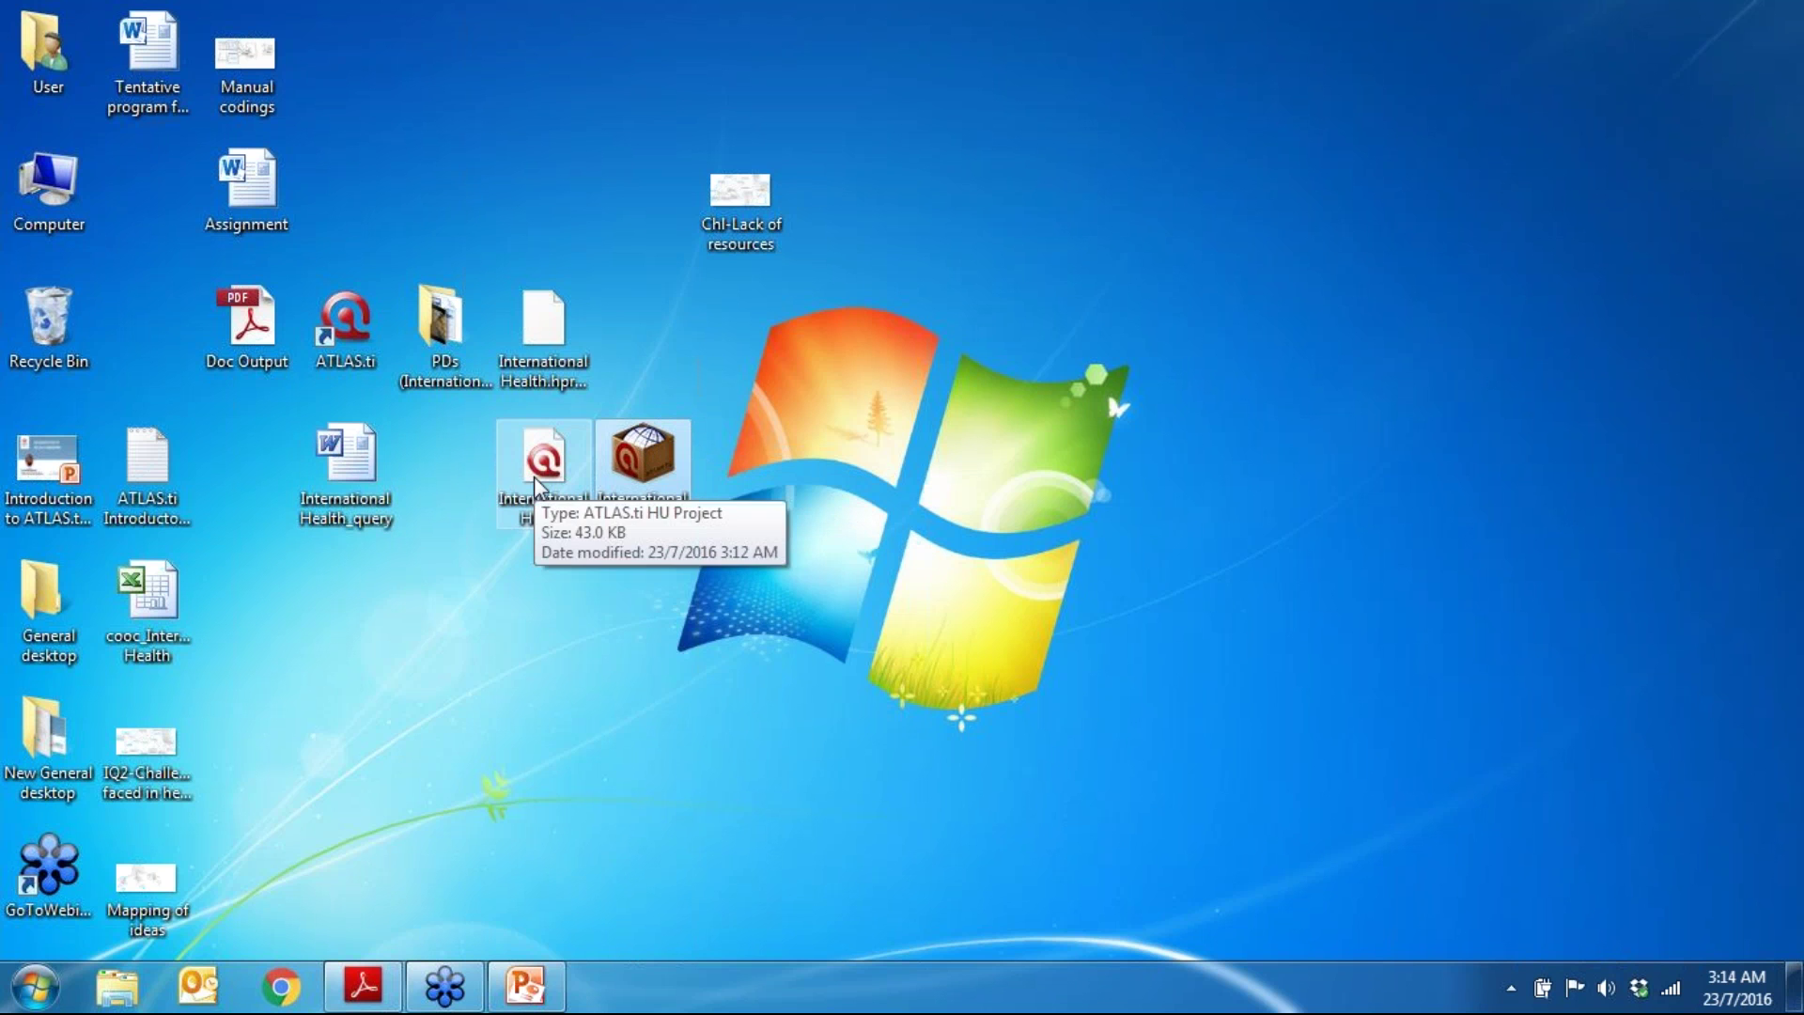
click(555, 468)
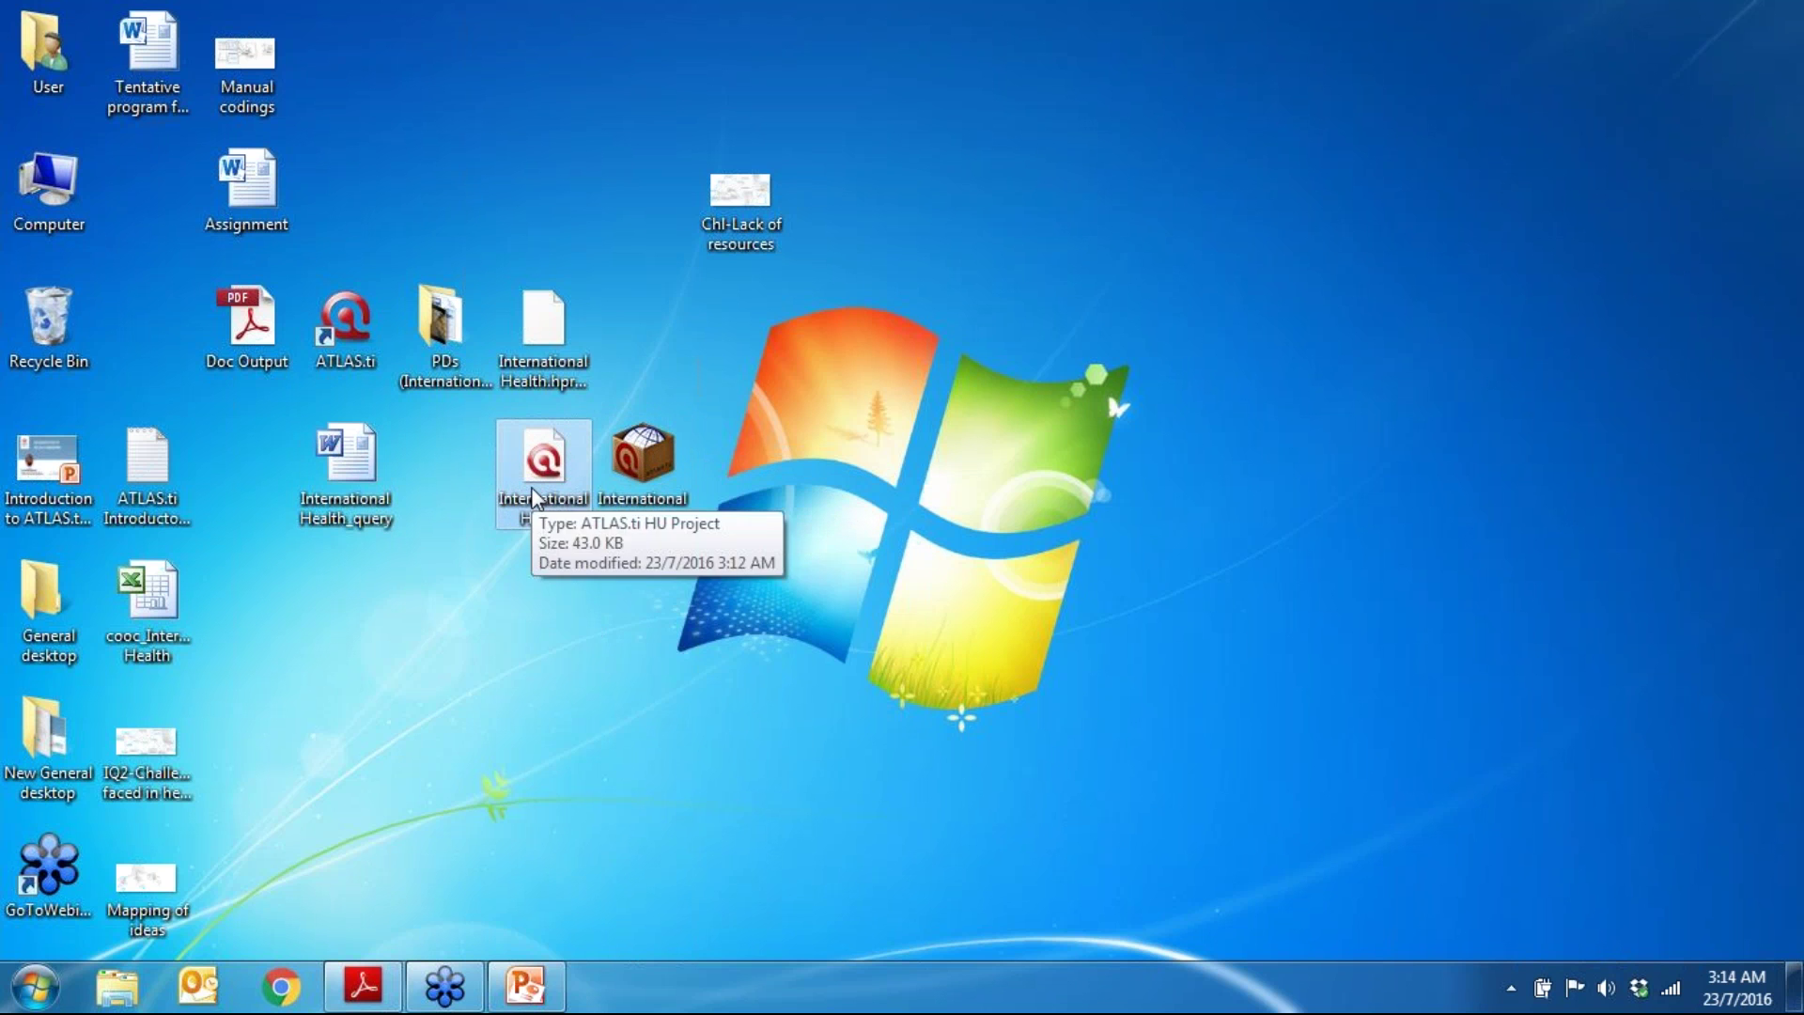
double_click(644, 460)
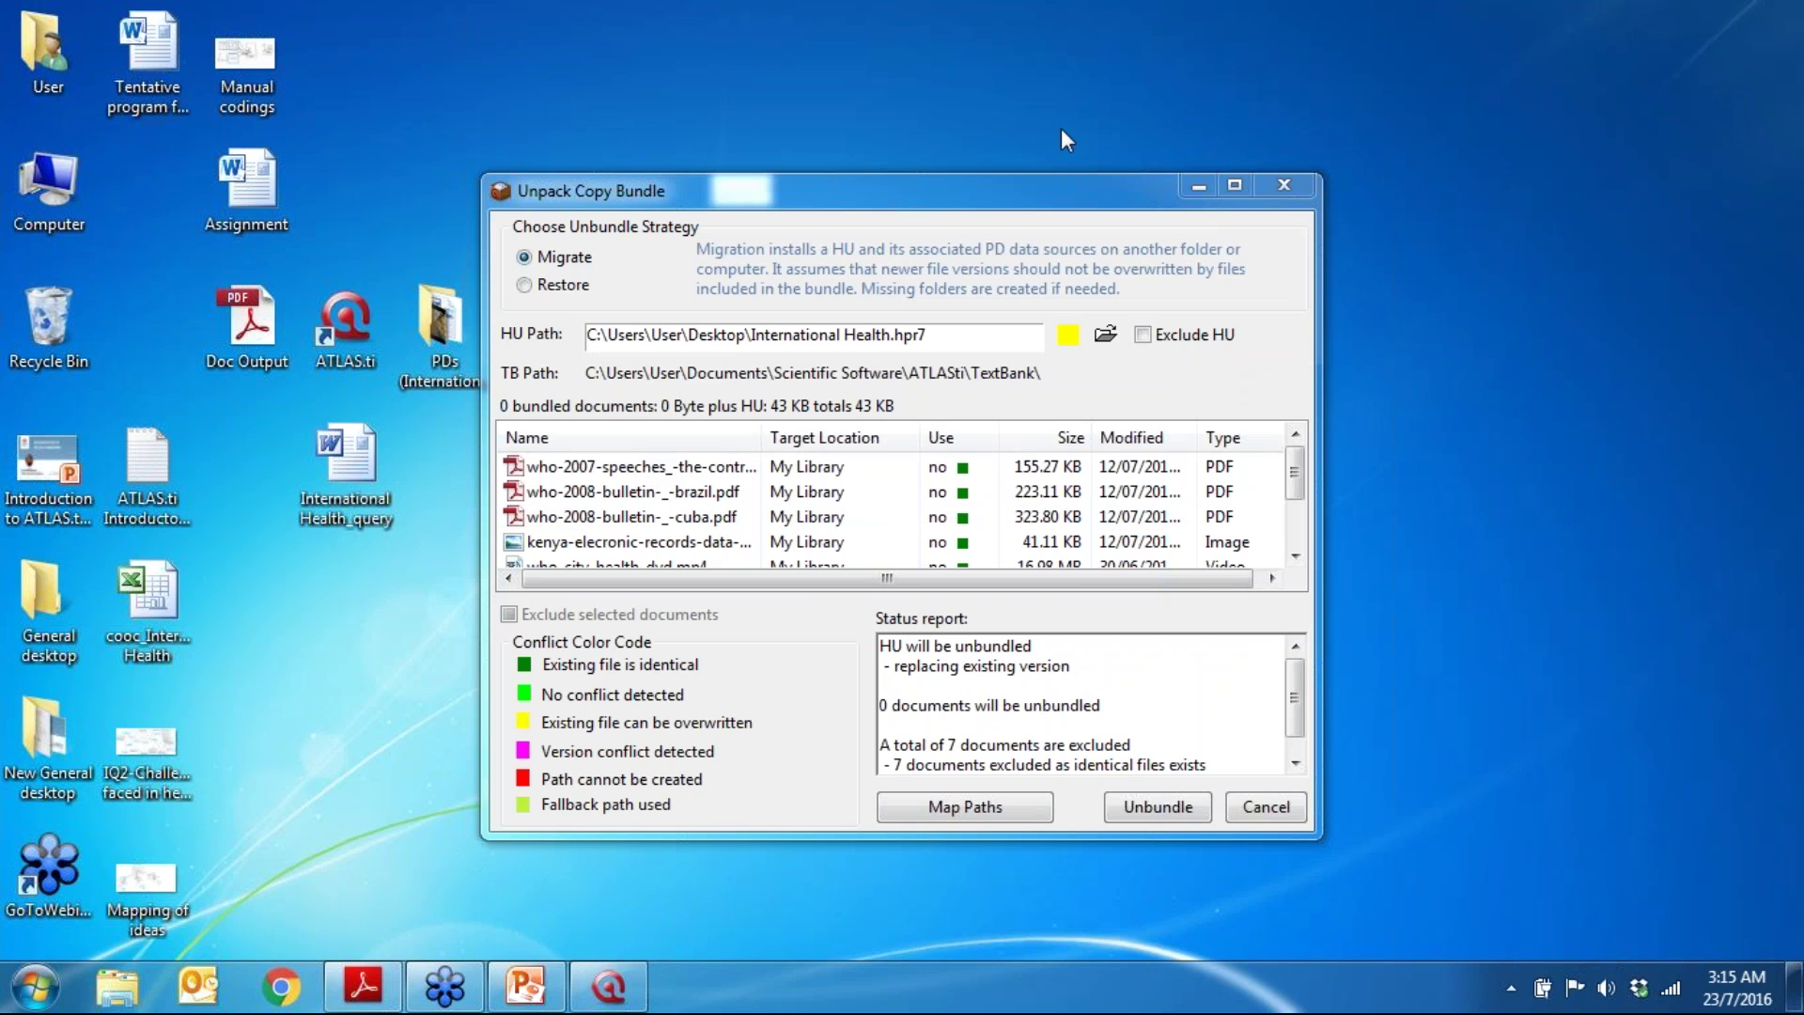
drag(984, 182, 1341, 100)
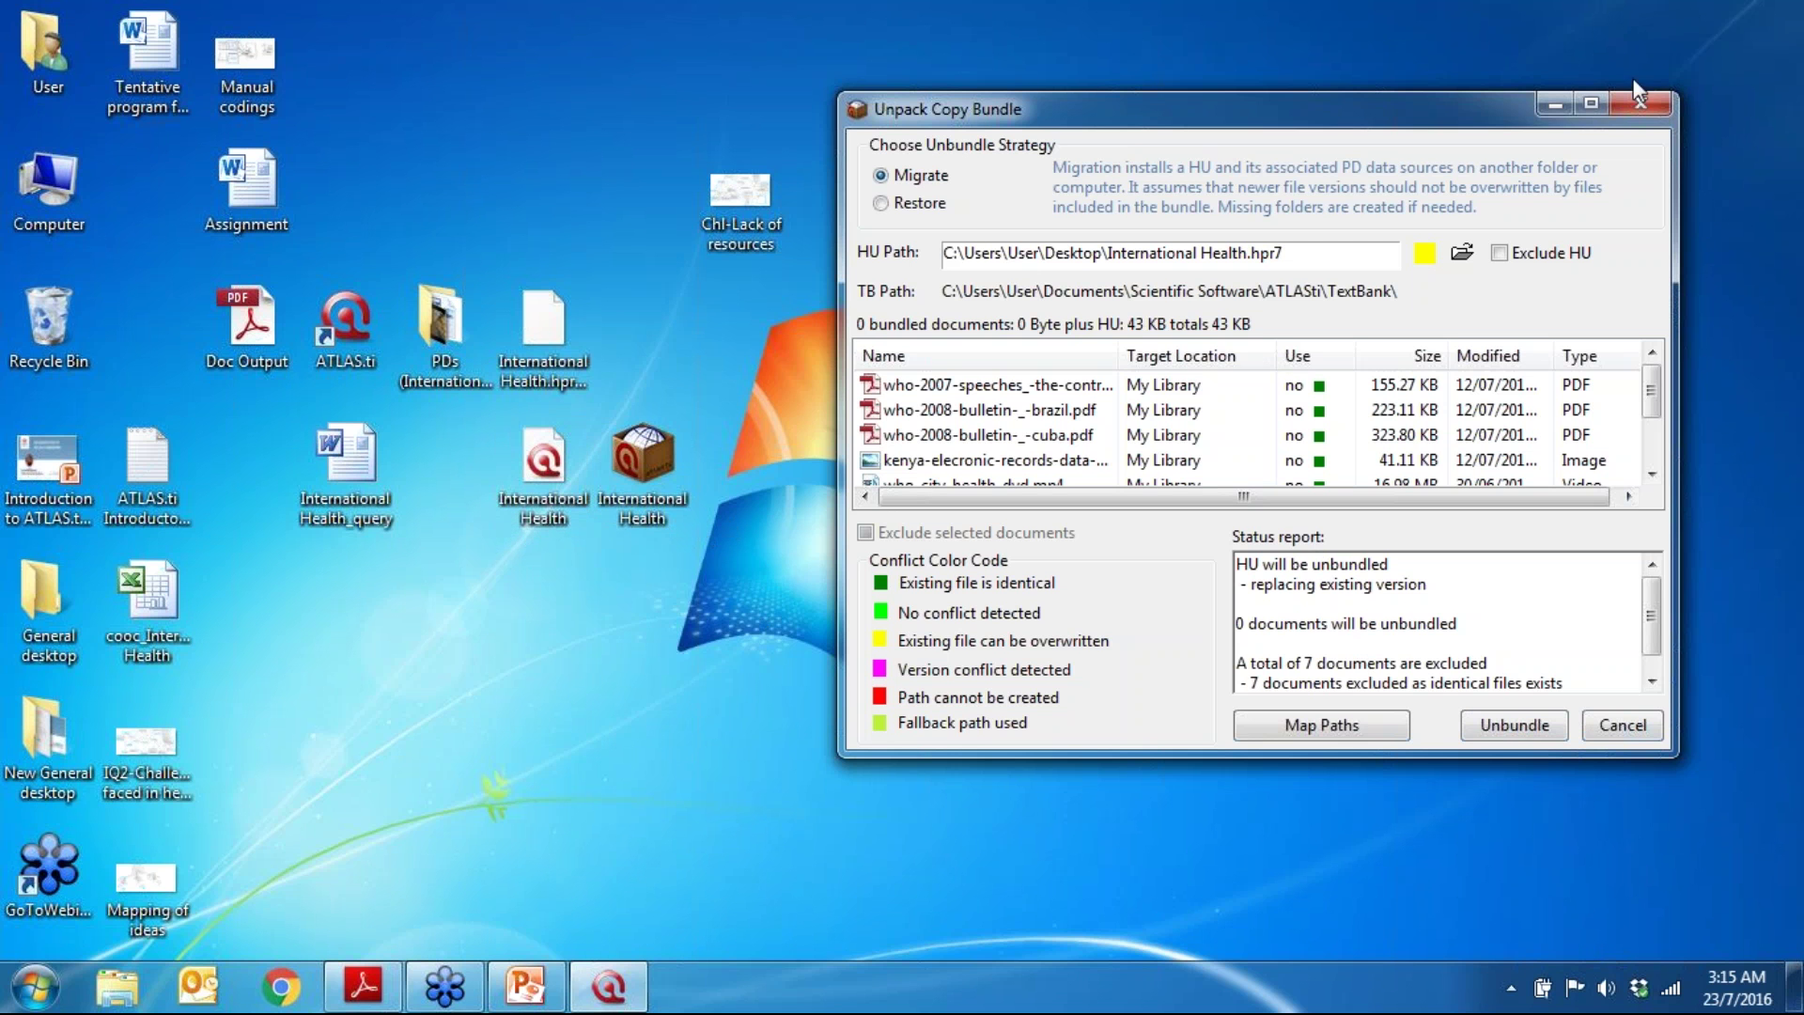
click(1638, 108)
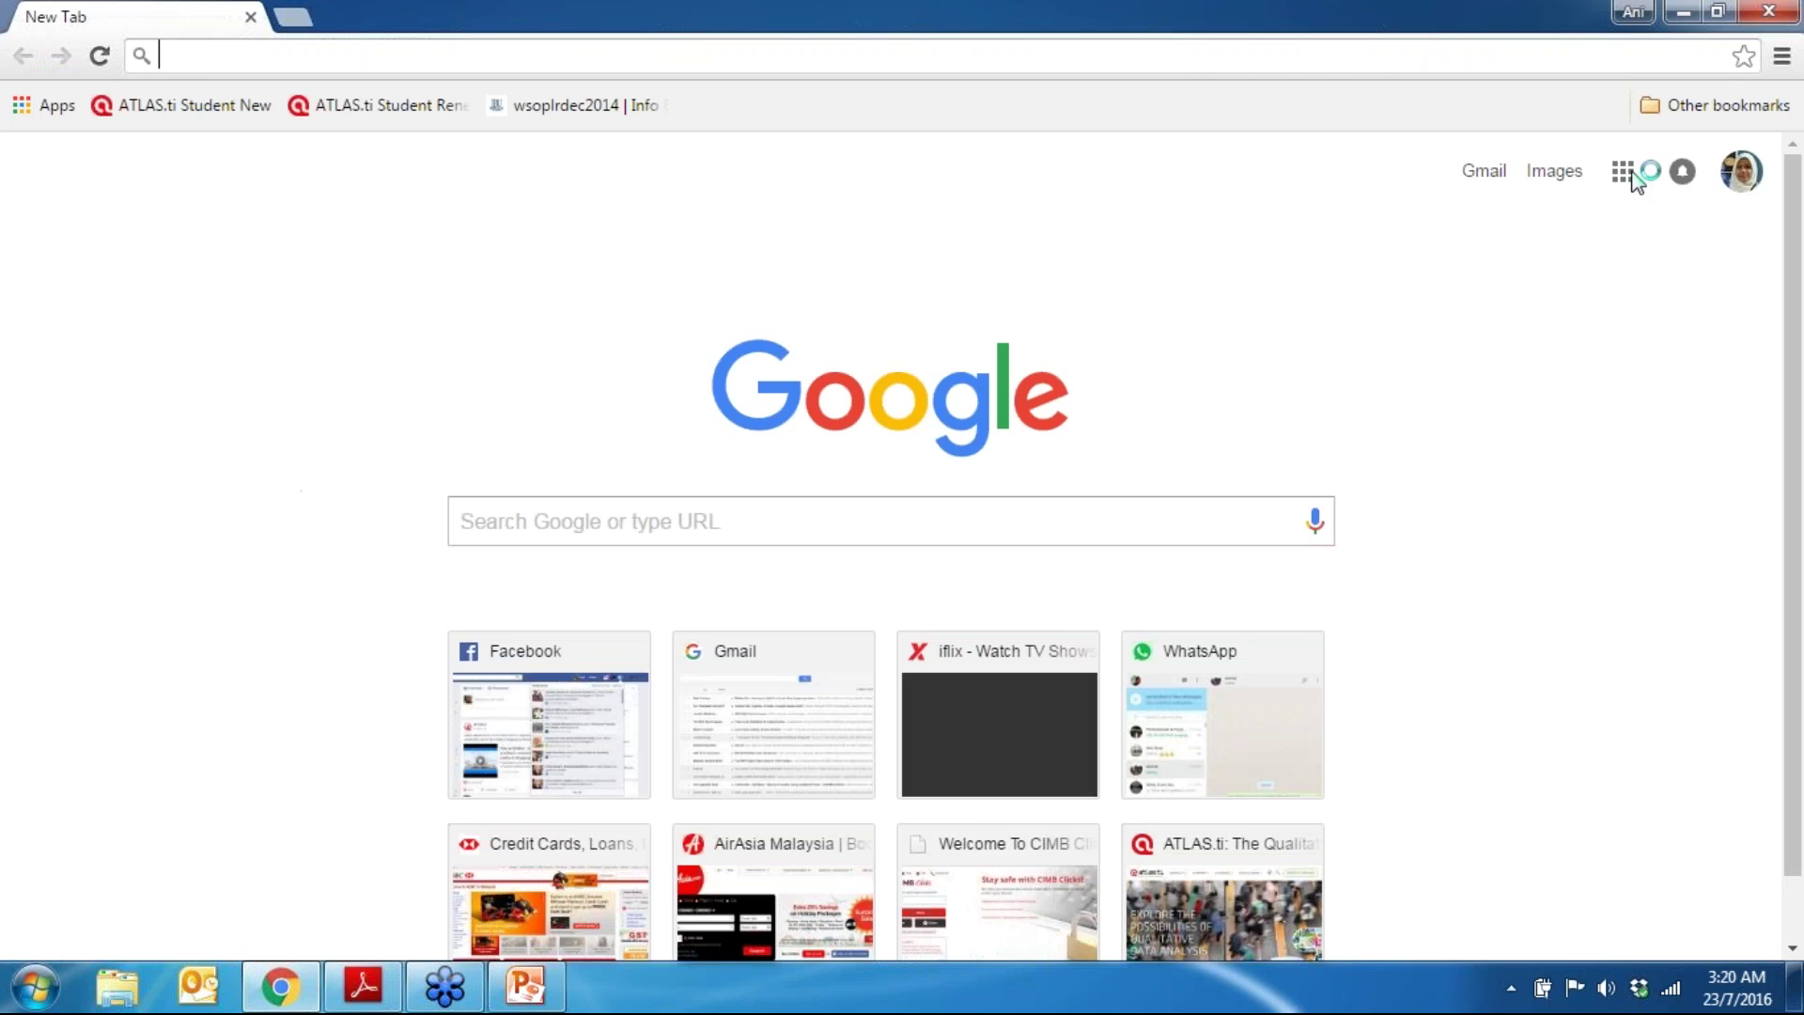
Step: Go to atlasti.com, open its Order & Pricing shop, check the homepage's language options while it loads, and return to the shop
text(atl)
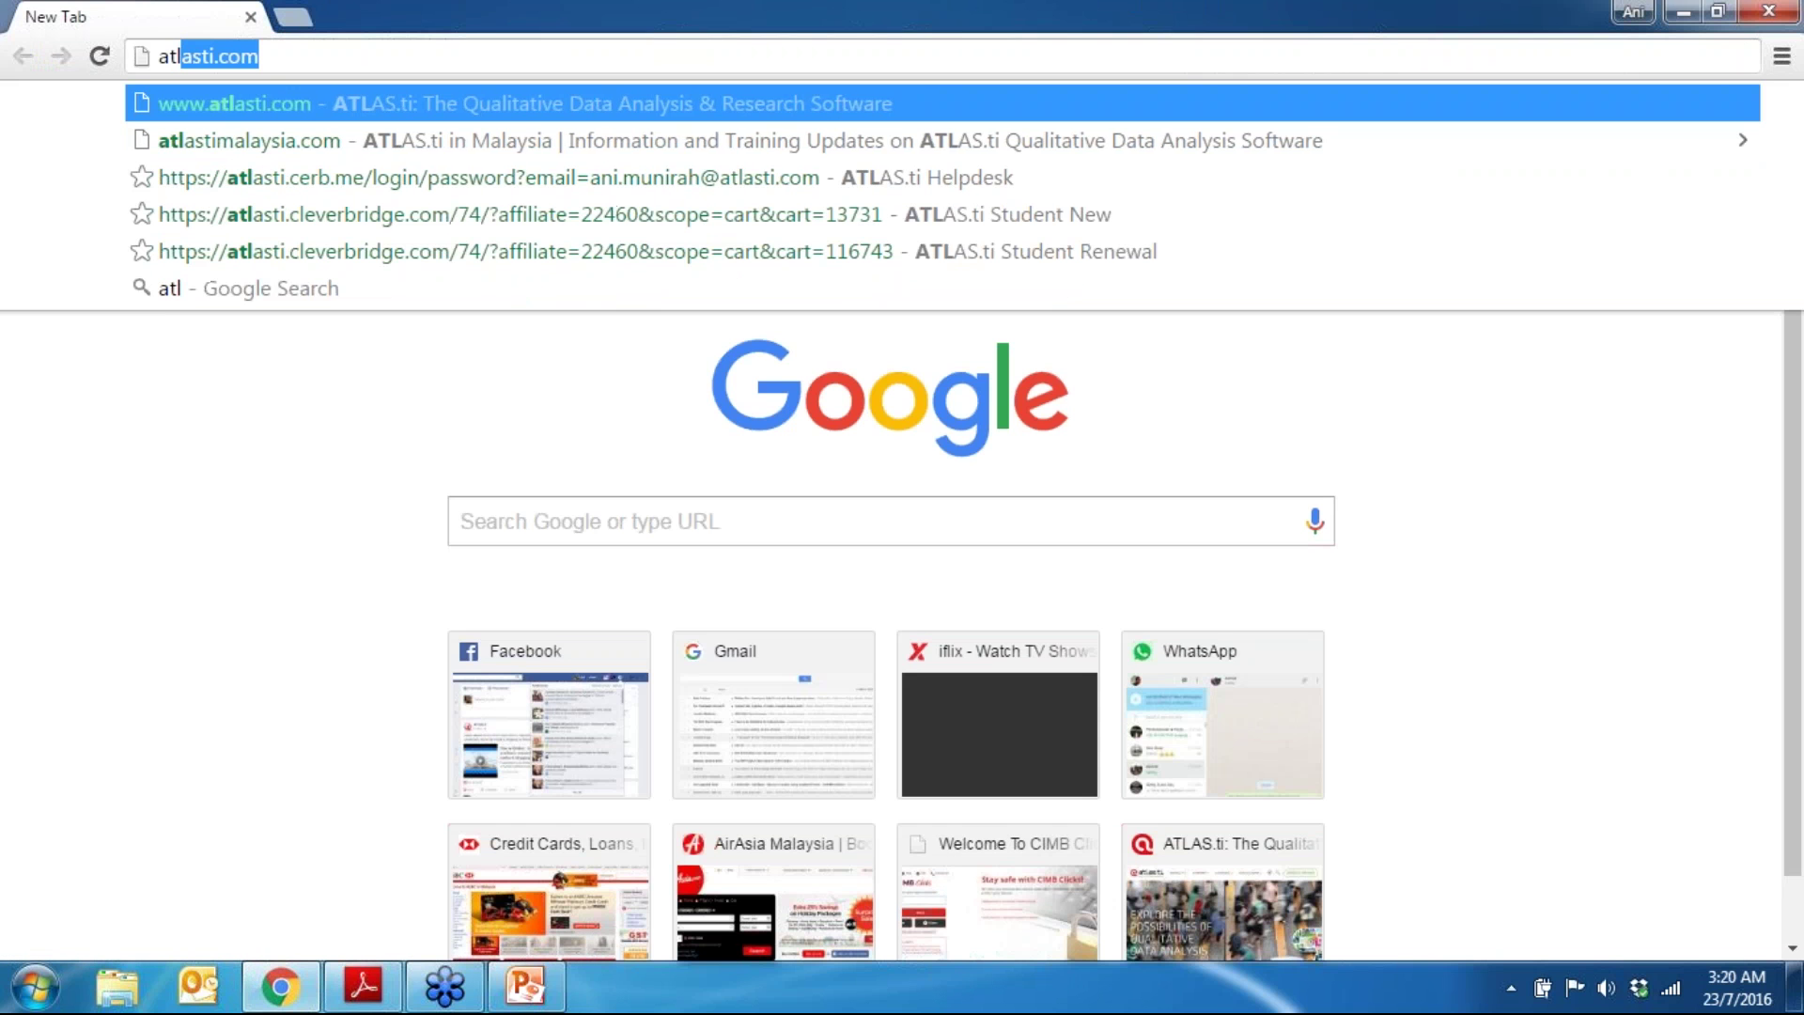
key(Return)
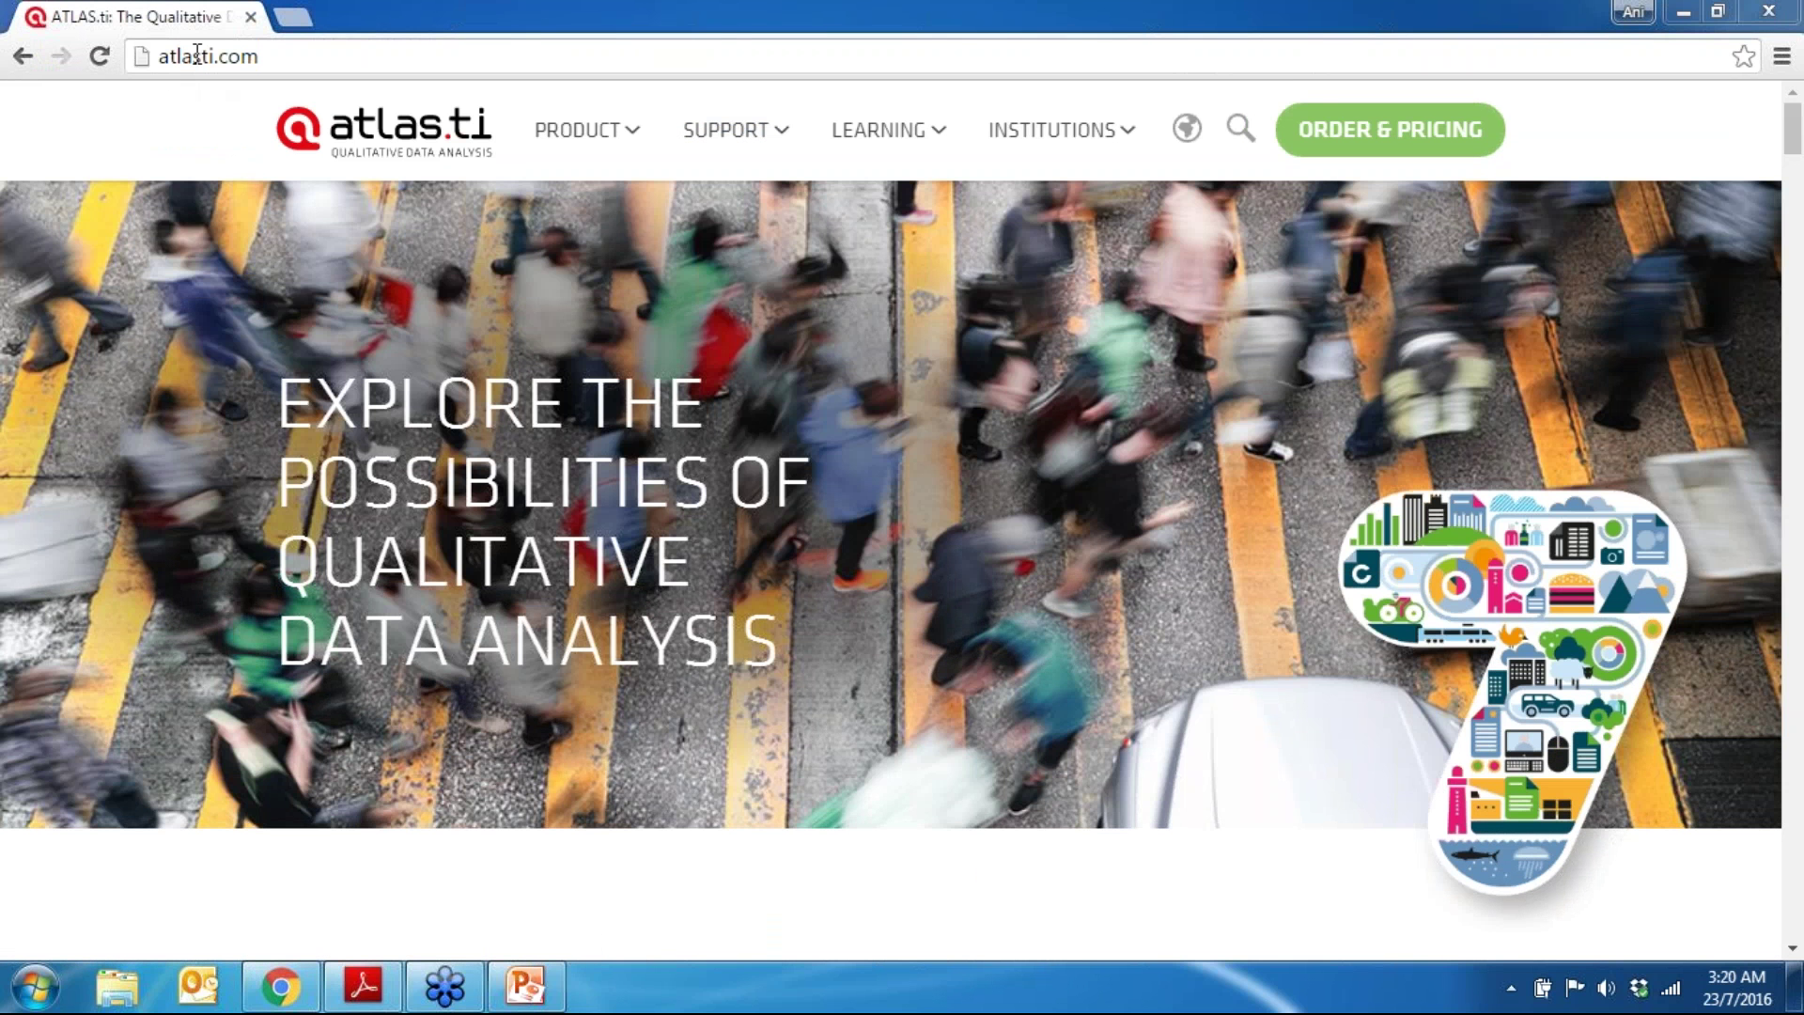
click(1420, 140)
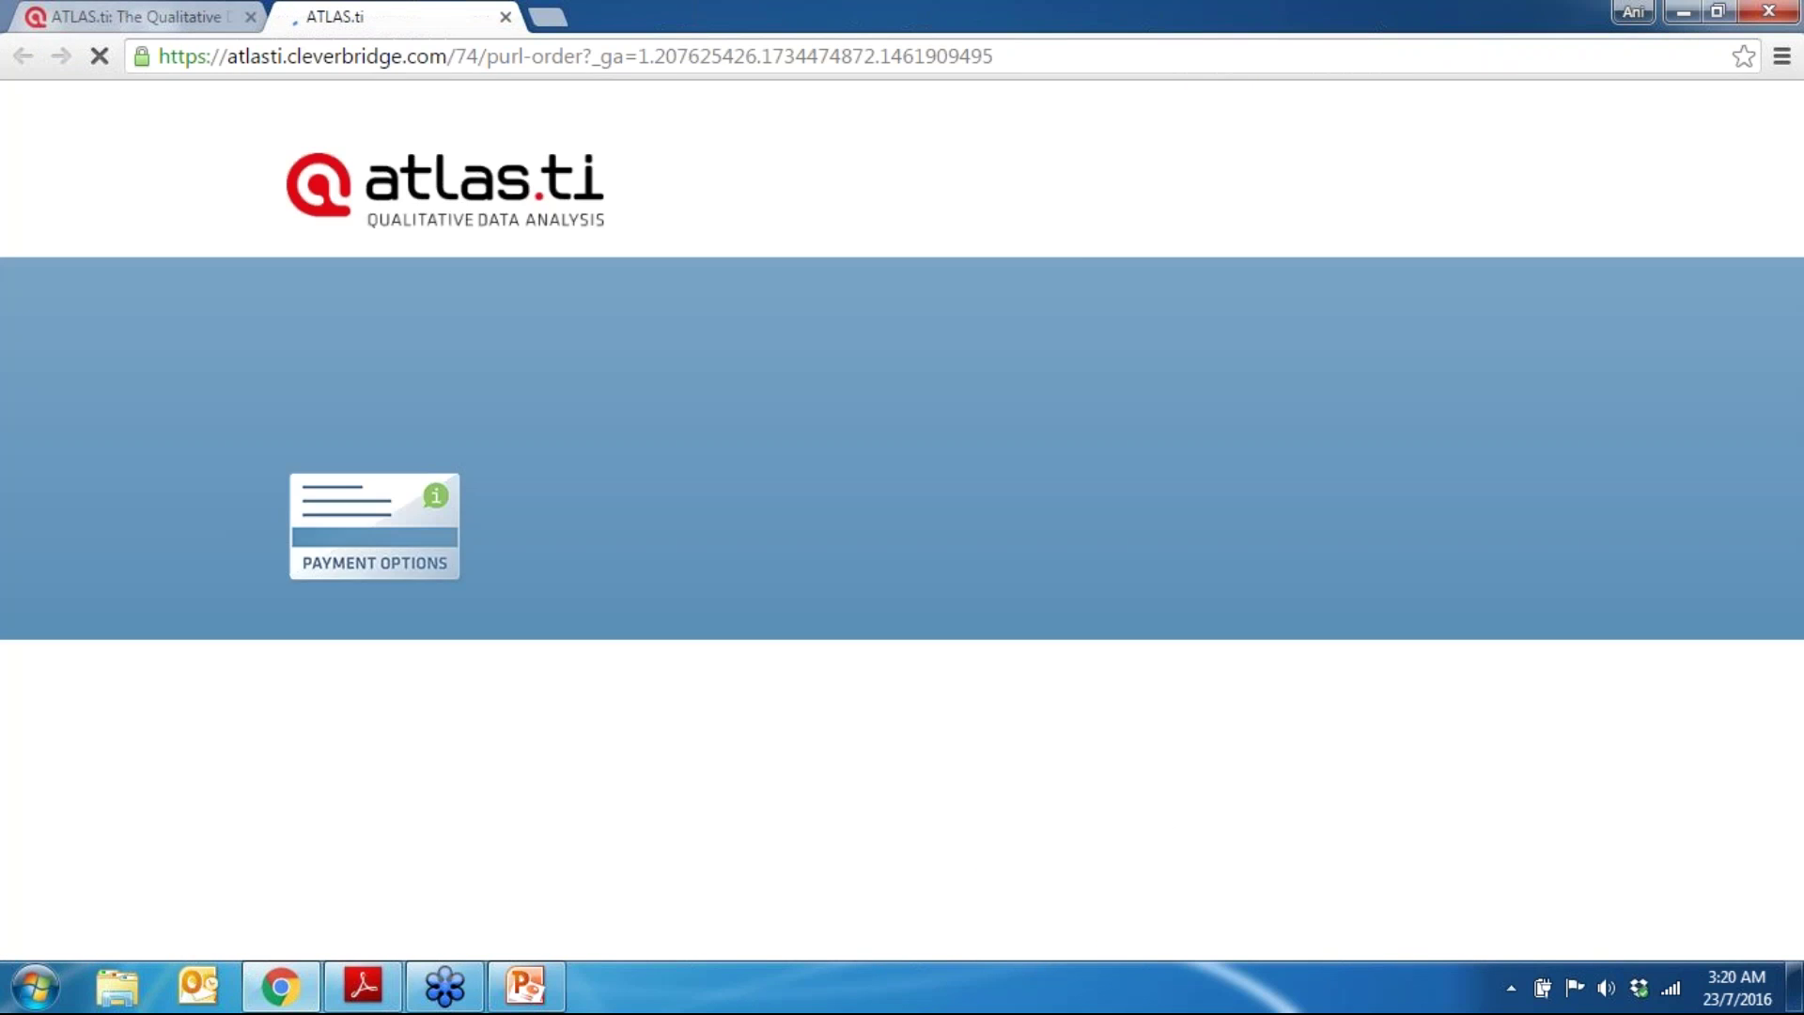
click(175, 19)
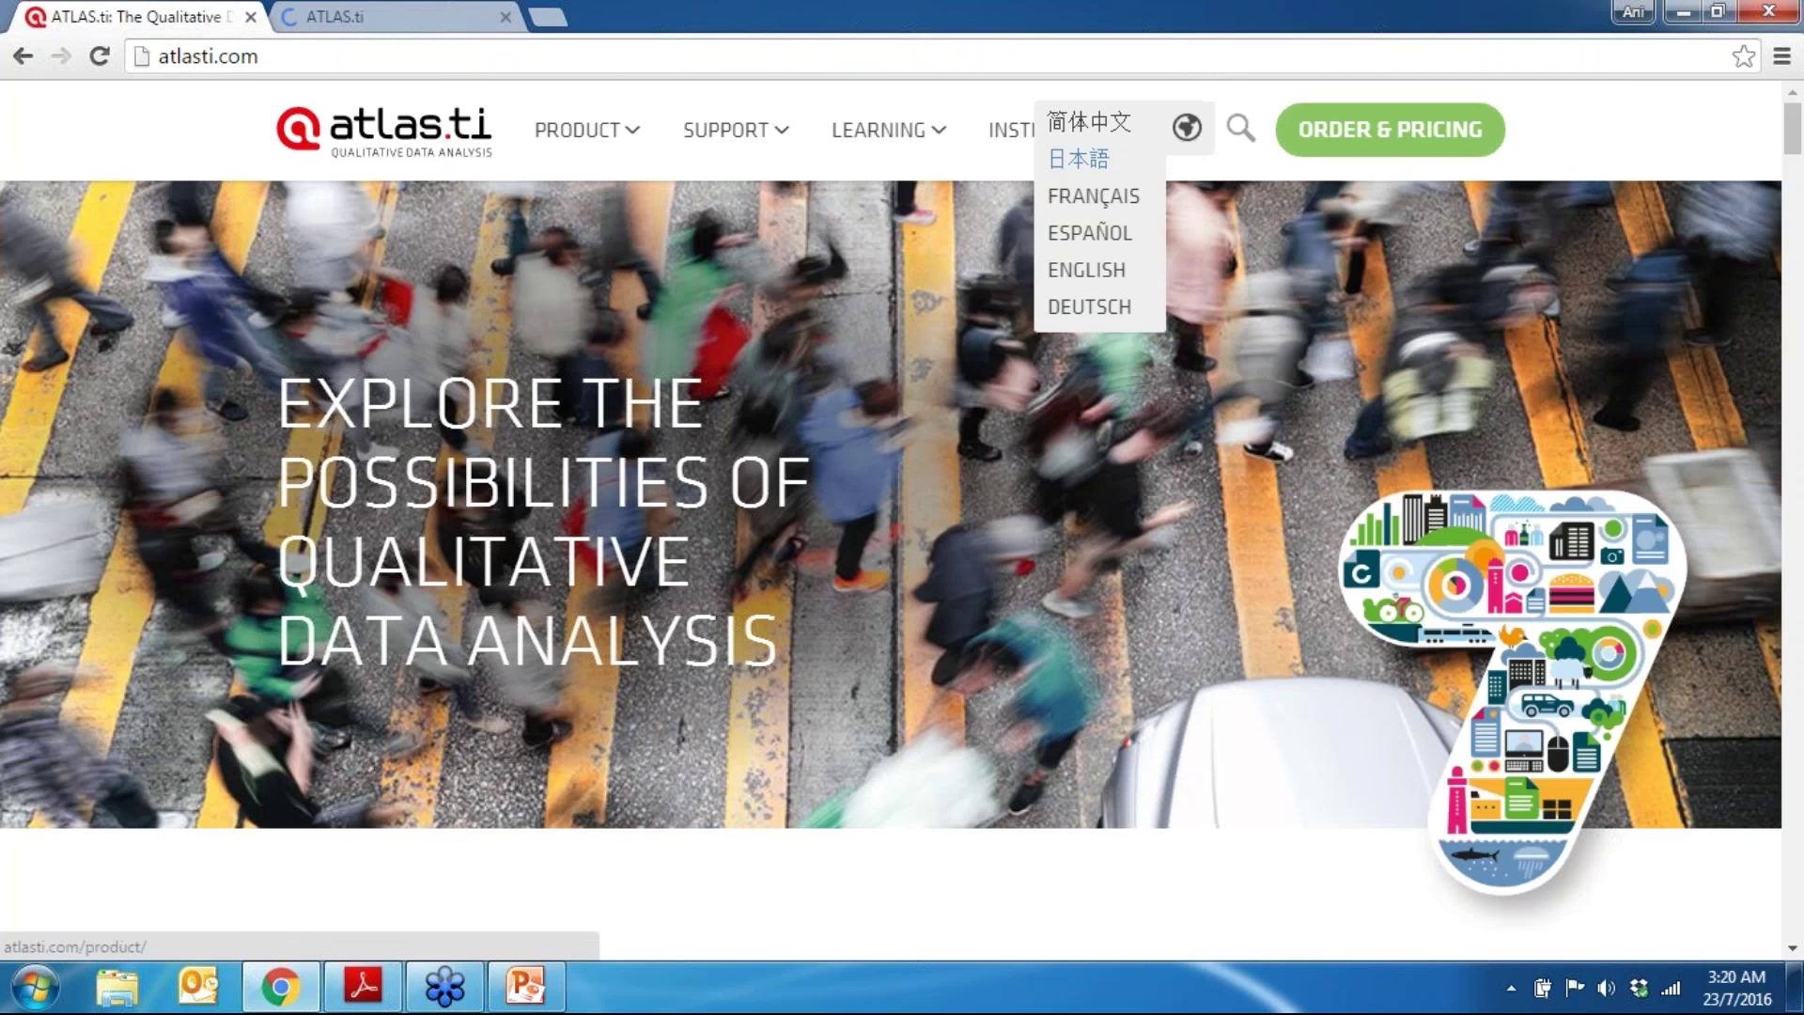
click(406, 17)
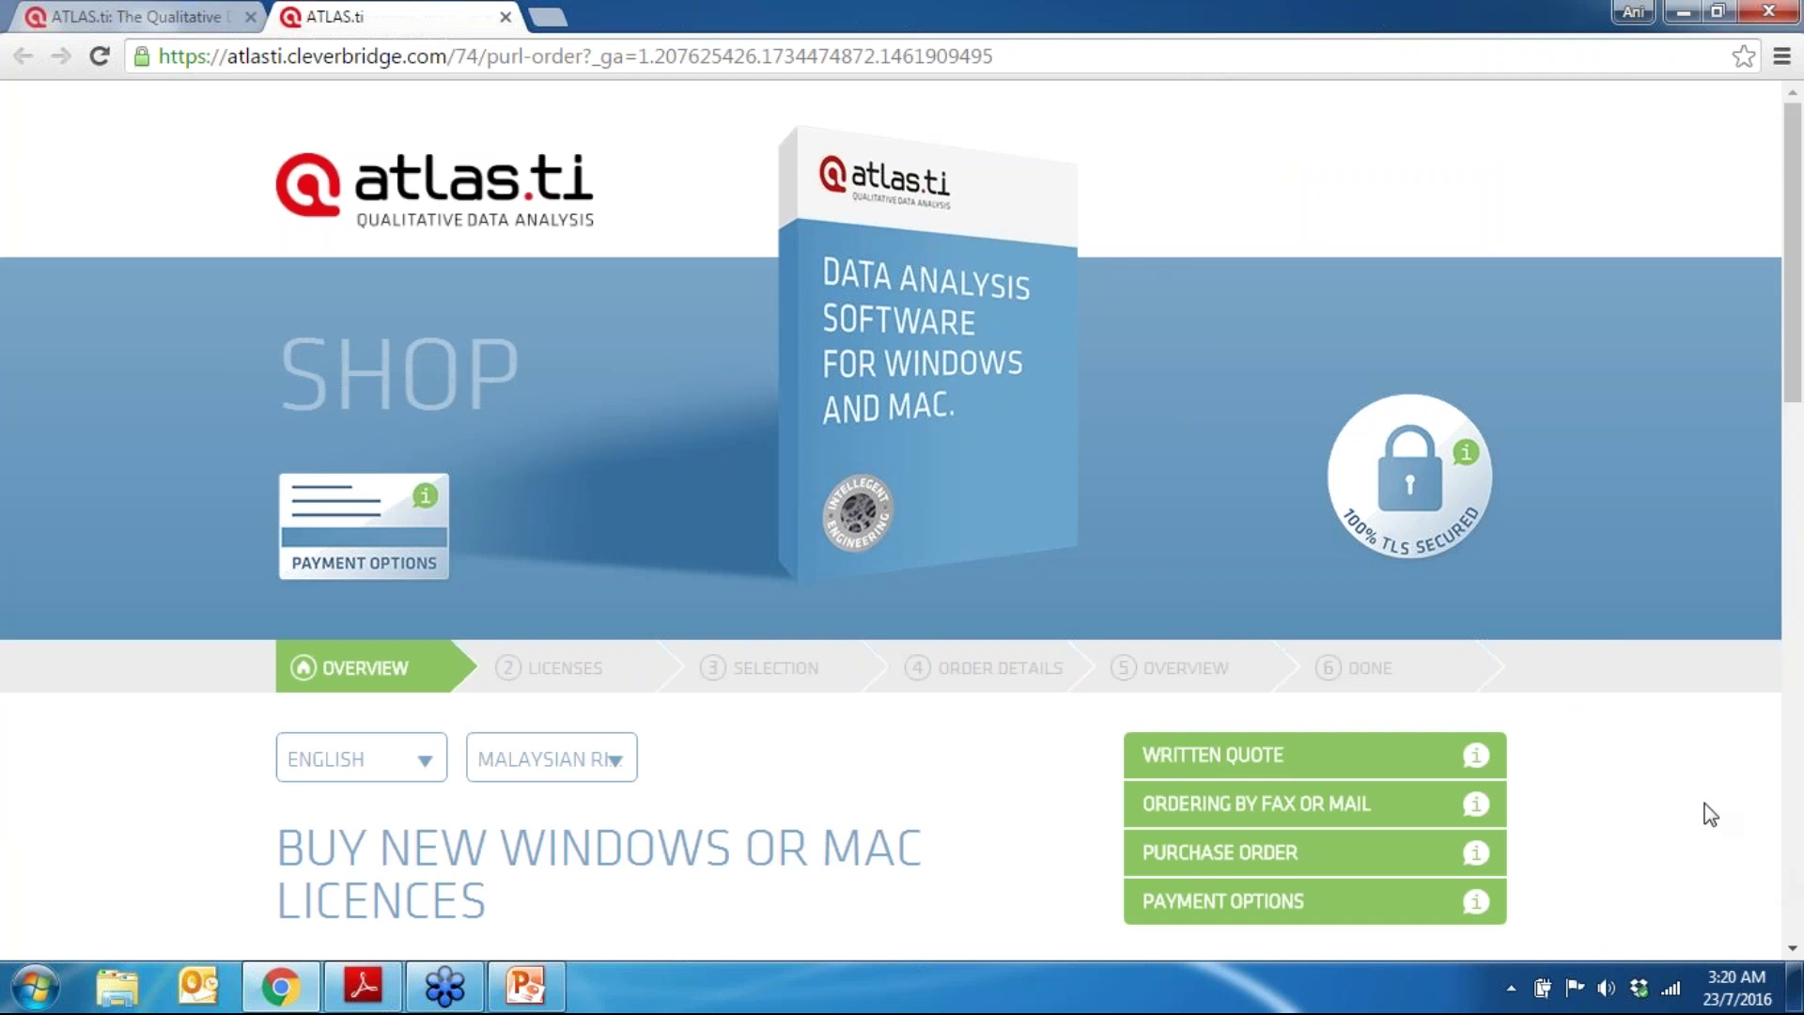
Step: Review the shop's language and currency choices and set the price currency to US Dollar
scroll(1703, 808, down, 7)
click(543, 111)
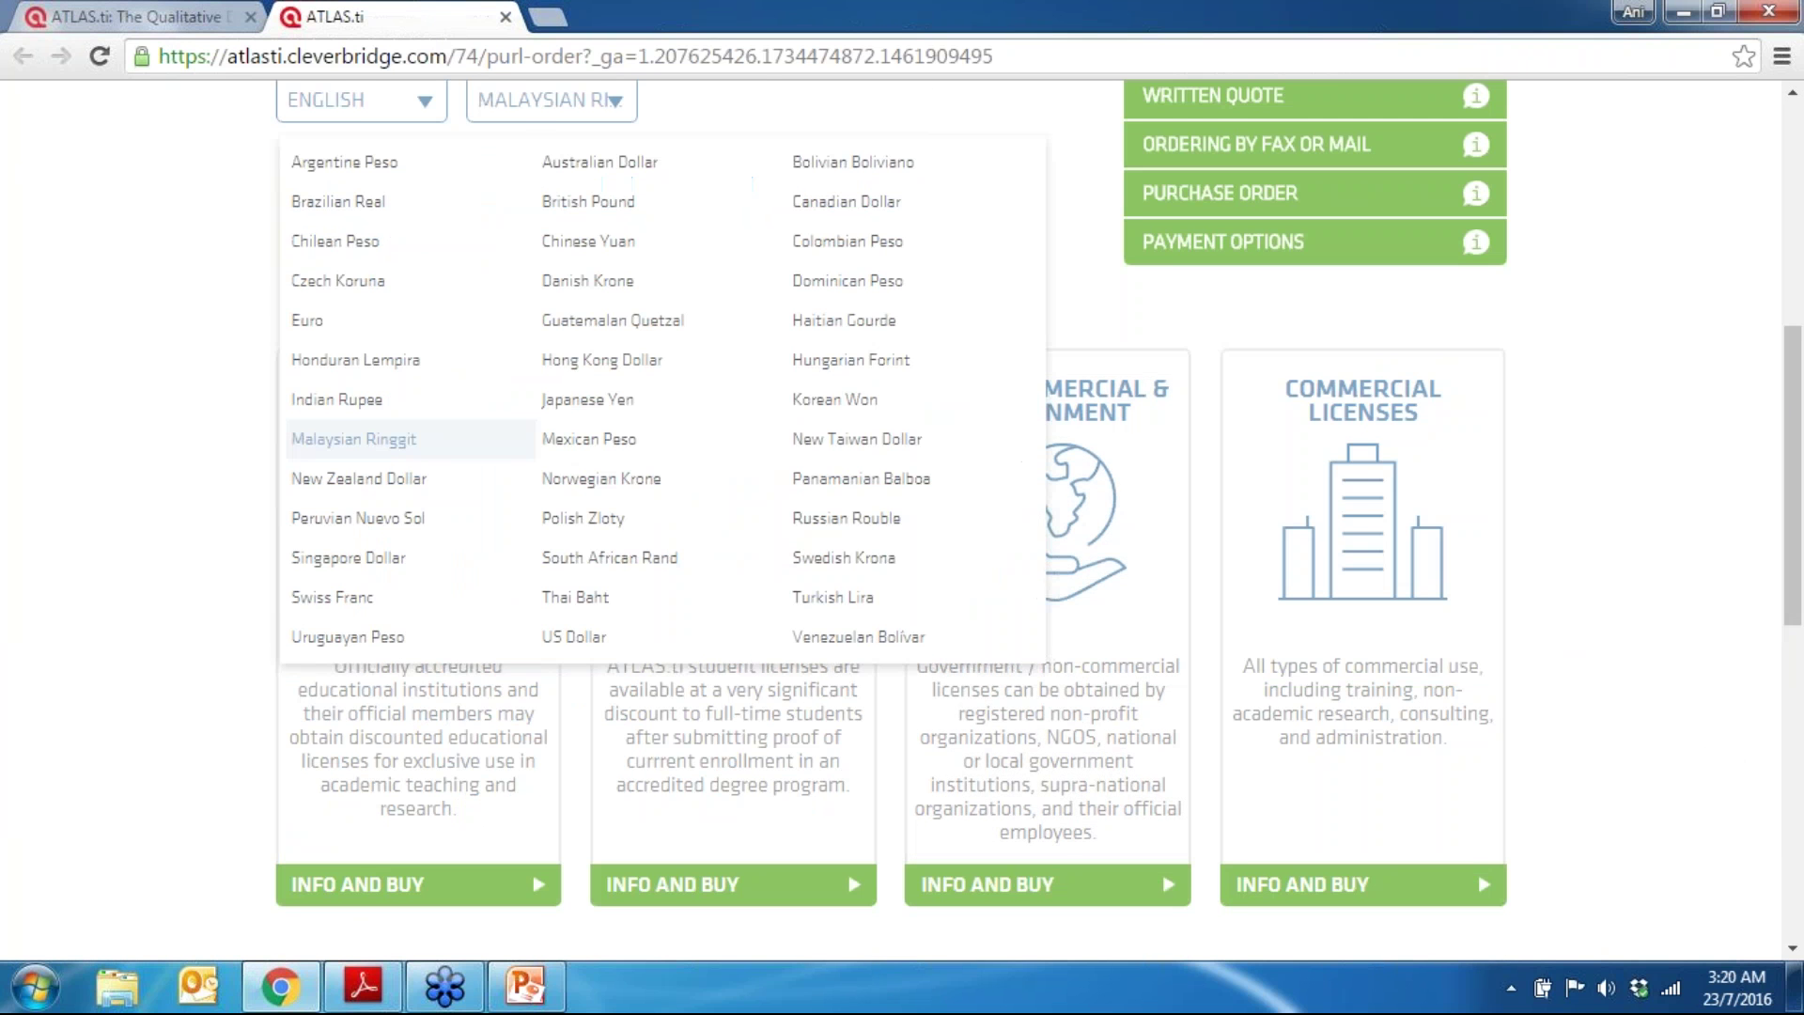
click(335, 117)
click(526, 111)
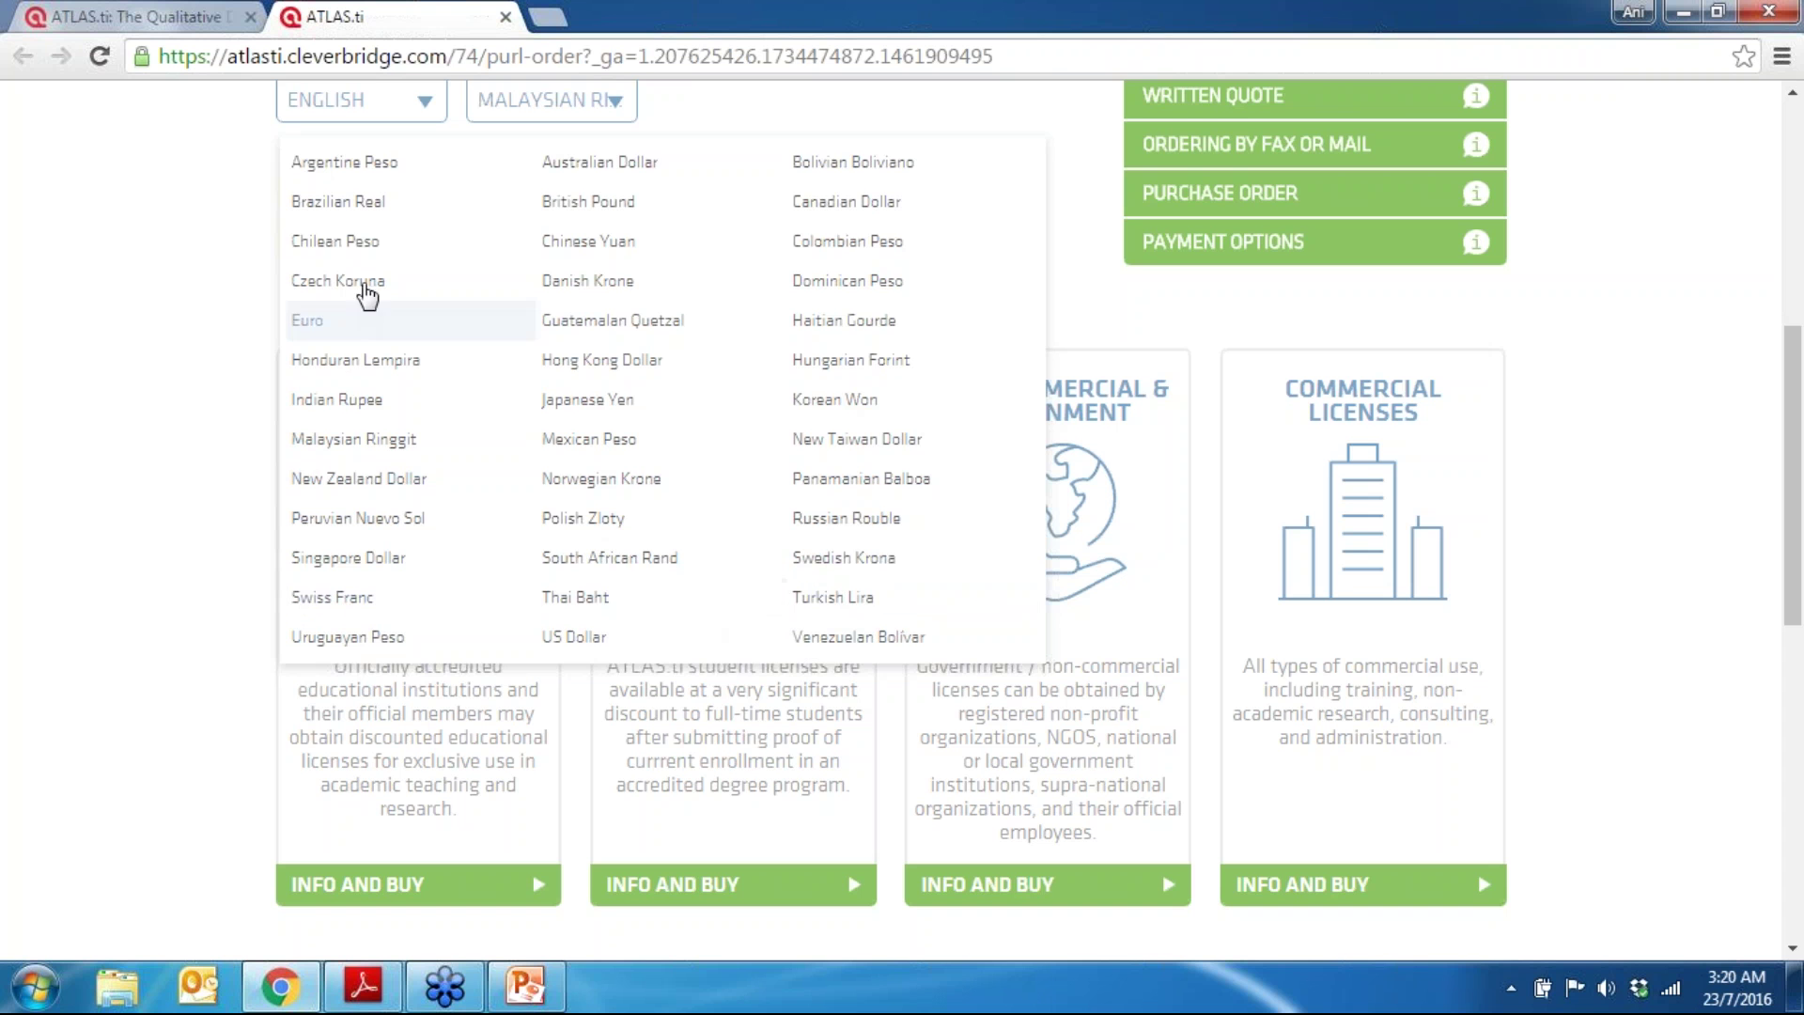
click(575, 636)
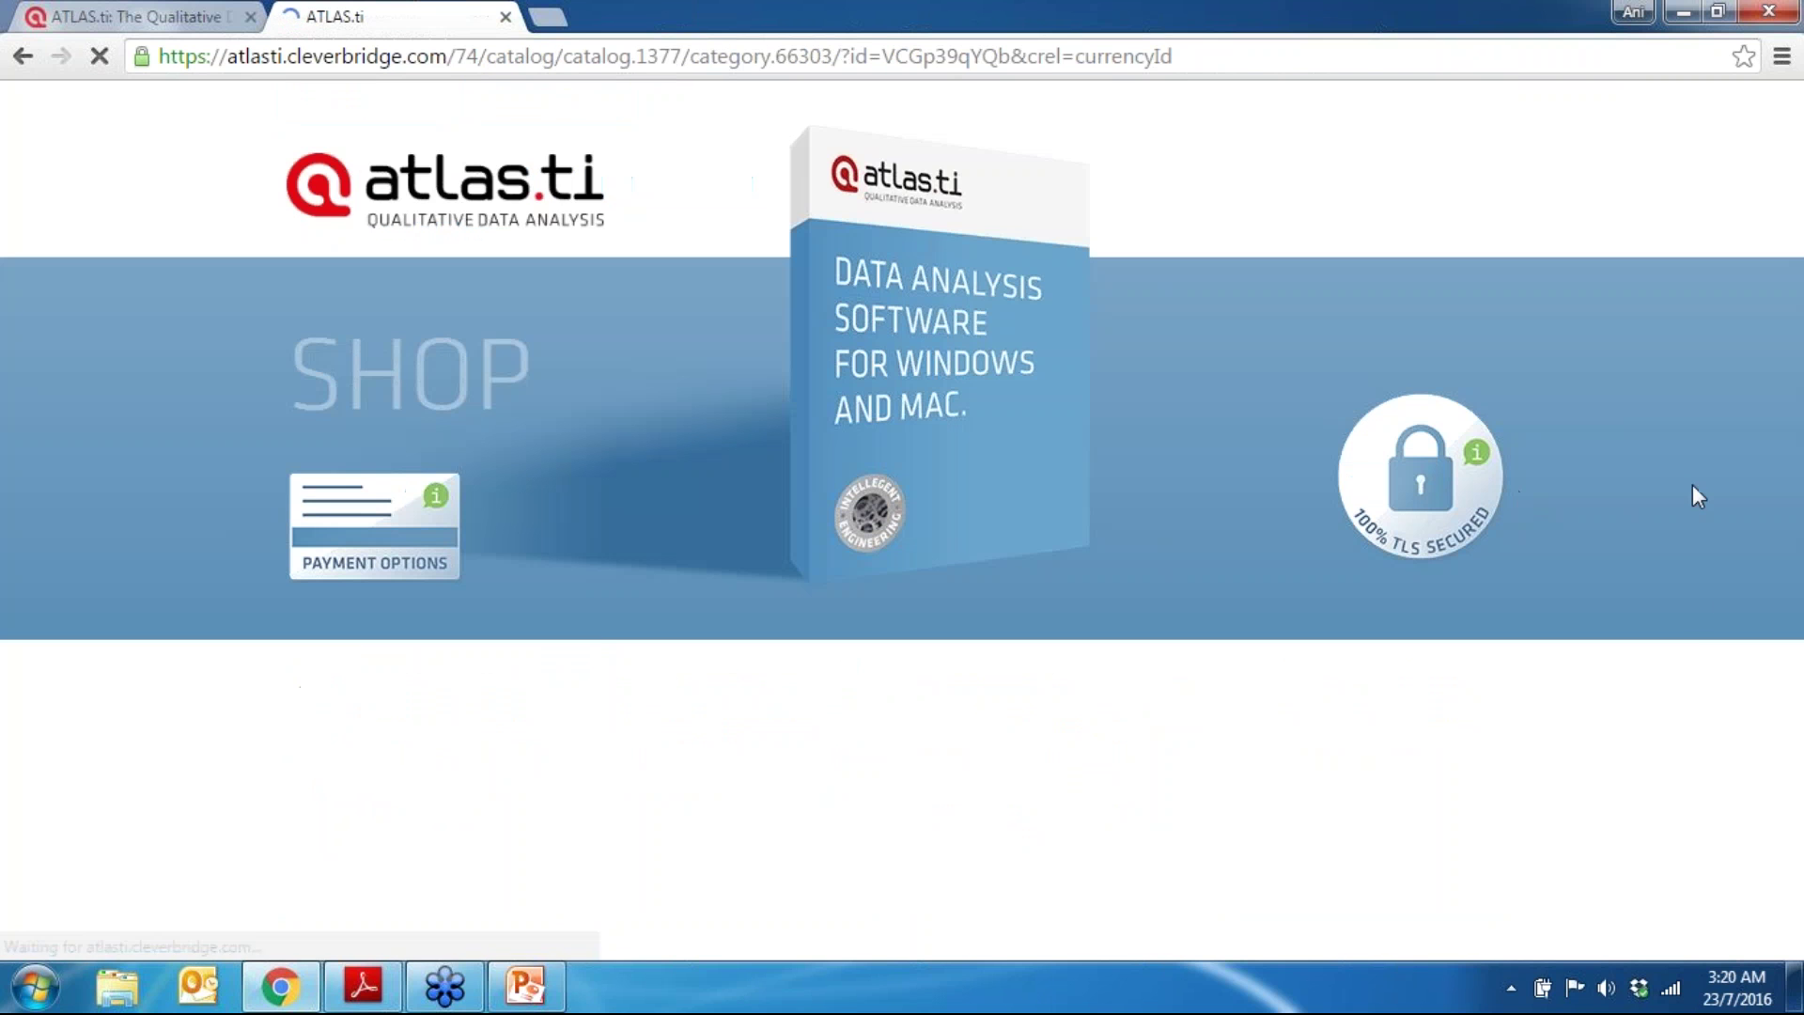